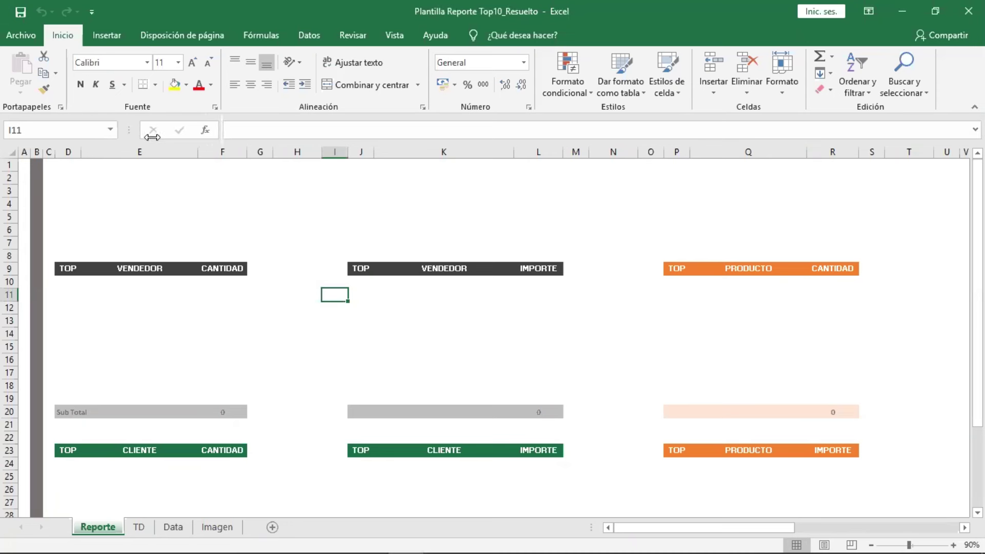
Move the finished Top 10 dashboard picture (Imagen 3) onto the Reporte template and enlarge it to cover it.
{"action": "left_click", "coordinate": [494, 334]}
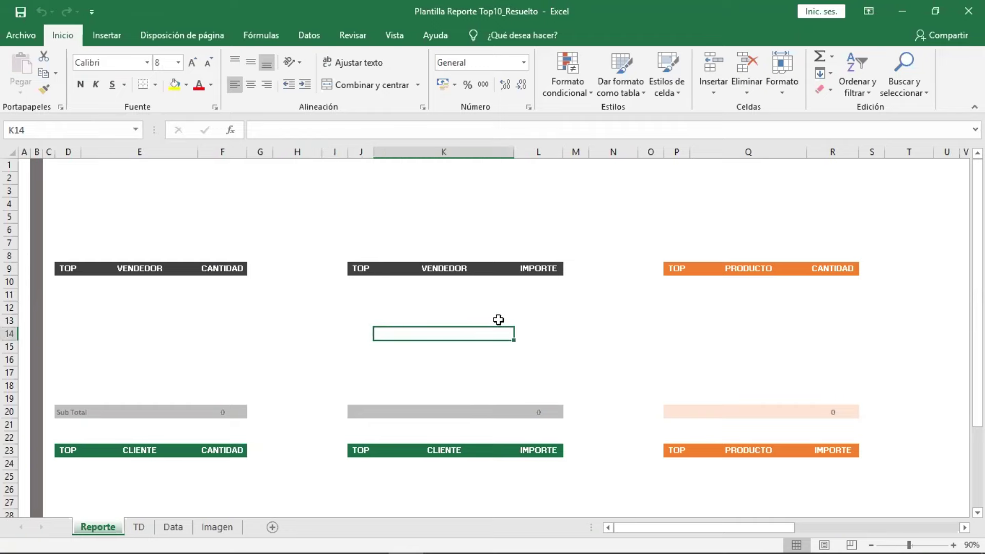
{"action": "scroll", "coordinate": [498, 320], "scroll_direction": "down", "scroll_amount": 1, "text": "ctrl"}
{"action": "scroll", "coordinate": [498, 319], "scroll_direction": "down", "scroll_amount": 5, "text": "ctrl"}
{"action": "scroll", "coordinate": [498, 320], "scroll_direction": "down", "scroll_amount": 1, "text": "ctrl"}
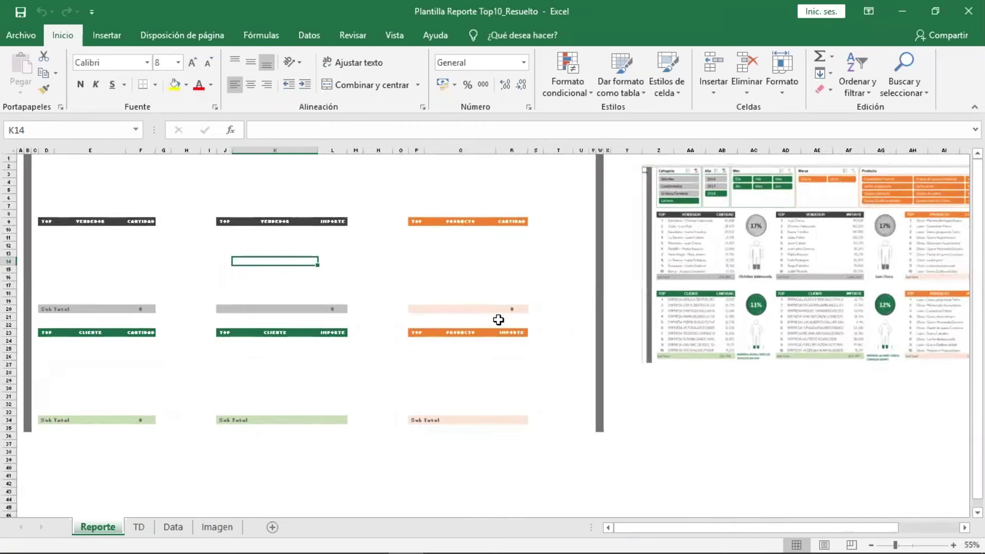
{"action": "left_click", "coordinate": [741, 296]}
{"action": "mouse_move", "coordinate": [741, 295]}
{"action": "left_mouse_down"}
{"action": "mouse_move", "coordinate": [700, 310]}
{"action": "mouse_move", "coordinate": [137, 287]}
{"action": "left_mouse_up"}
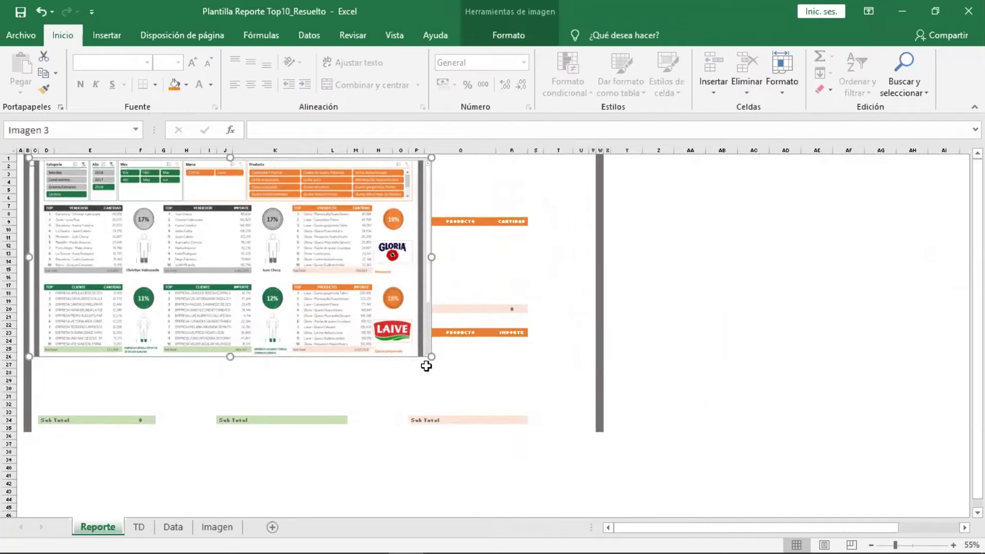
{"action": "mouse_move", "coordinate": [428, 358]}
{"action": "left_mouse_down"}
{"action": "mouse_move", "coordinate": [488, 411]}
{"action": "mouse_move", "coordinate": [695, 482]}
{"action": "left_mouse_up"}
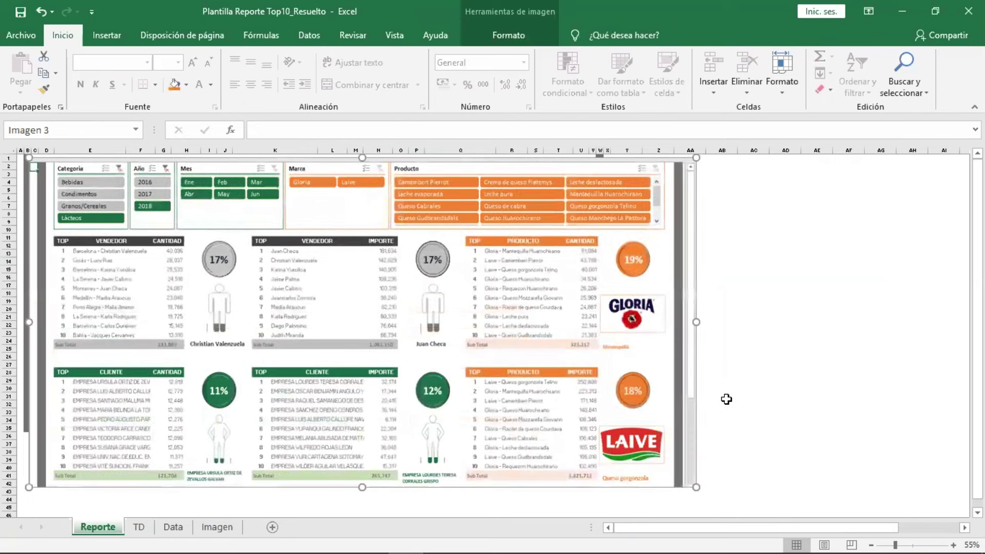
{"action": "left_click", "coordinate": [748, 343]}
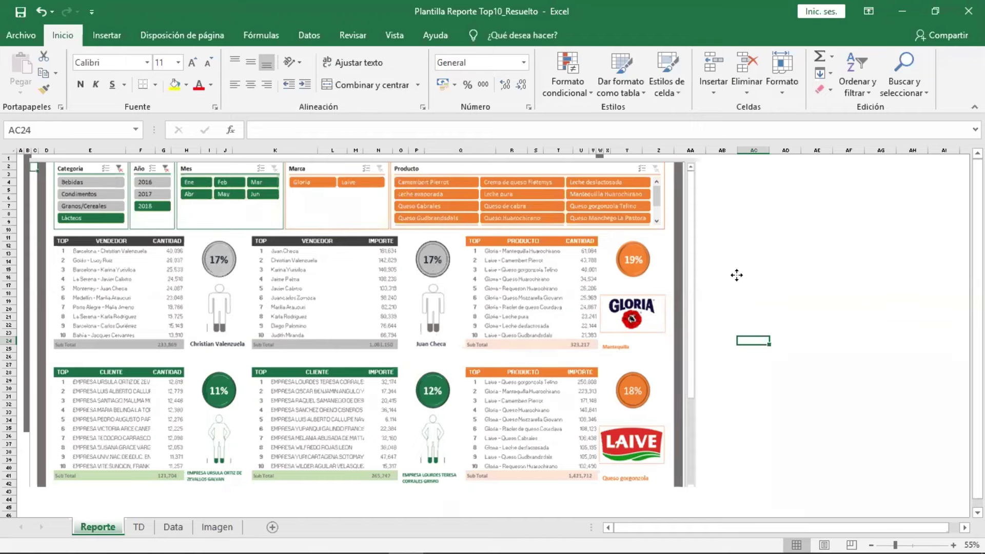
Shrink the dashboard picture and set it aside on the right, then select cell D10.
{"action": "left_click_drag", "start_coordinate": [325, 253], "coordinate": [935, 249]}
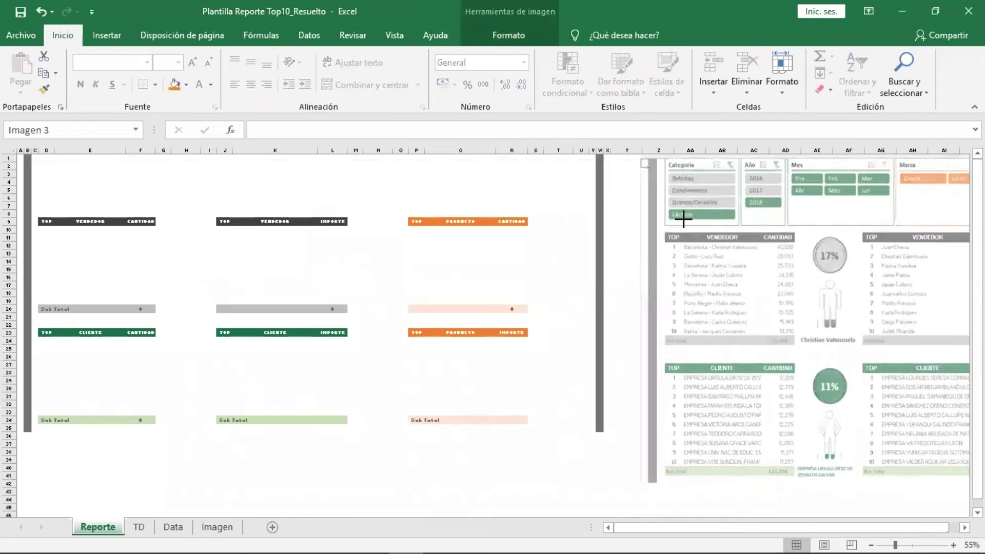
{"action": "left_click_drag", "start_coordinate": [638, 153], "coordinate": [754, 208]}
{"action": "mouse_move", "coordinate": [744, 330]}
{"action": "left_mouse_down"}
{"action": "mouse_move", "coordinate": [751, 294]}
{"action": "mouse_move", "coordinate": [664, 259]}
{"action": "left_mouse_up"}
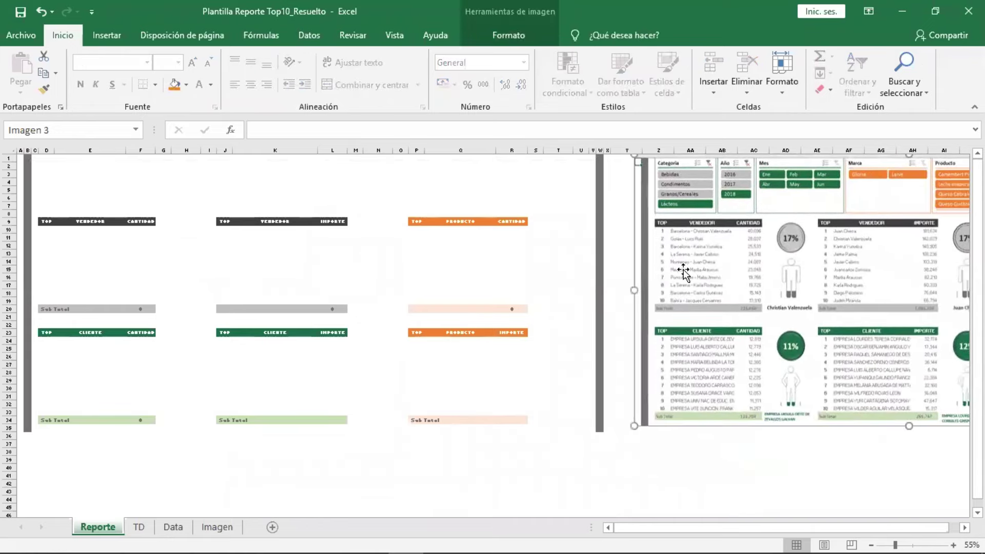
{"action": "left_click", "coordinate": [534, 277]}
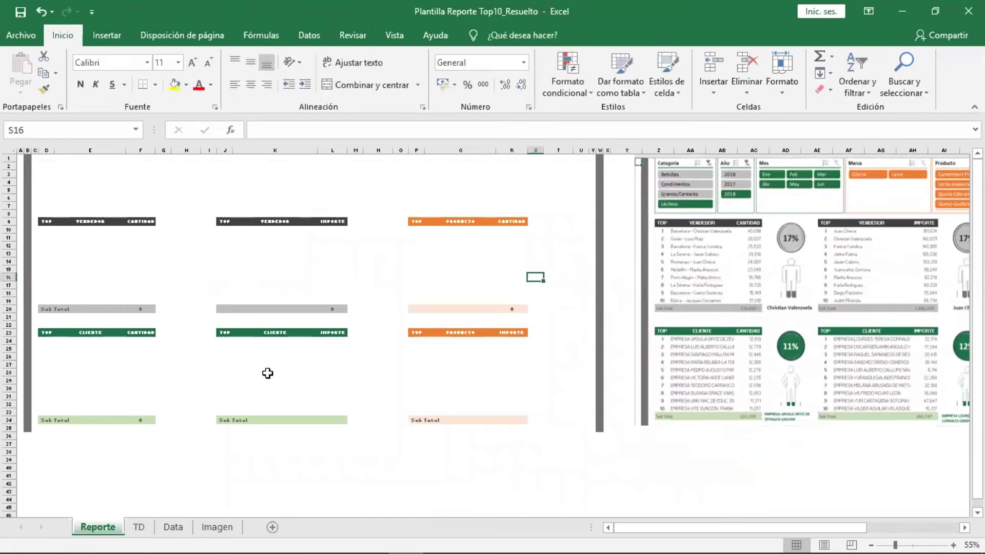
{"action": "left_click", "coordinate": [44, 232]}
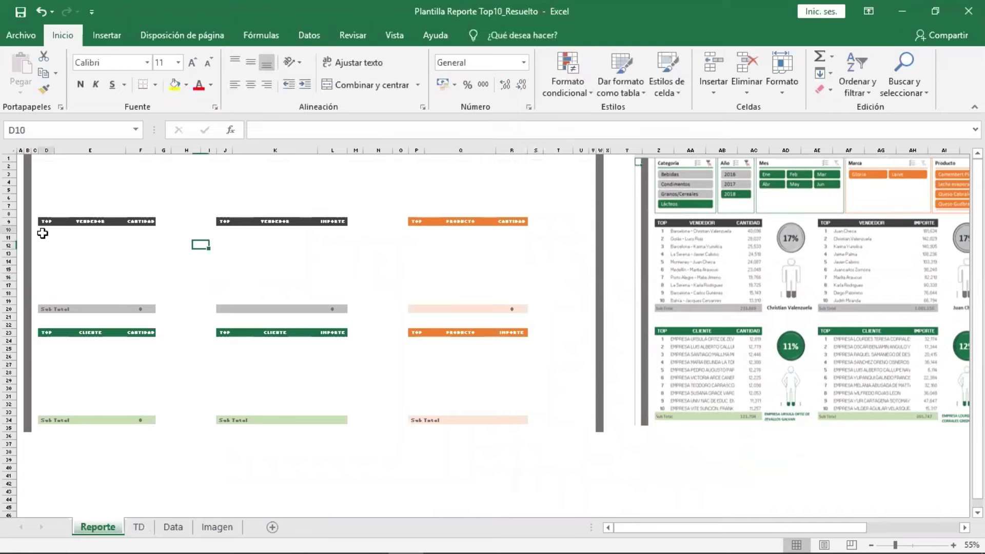
Glance over the empty TD sheet, then switch to the Data sheet's sales records.
{"action": "left_click", "coordinate": [139, 527]}
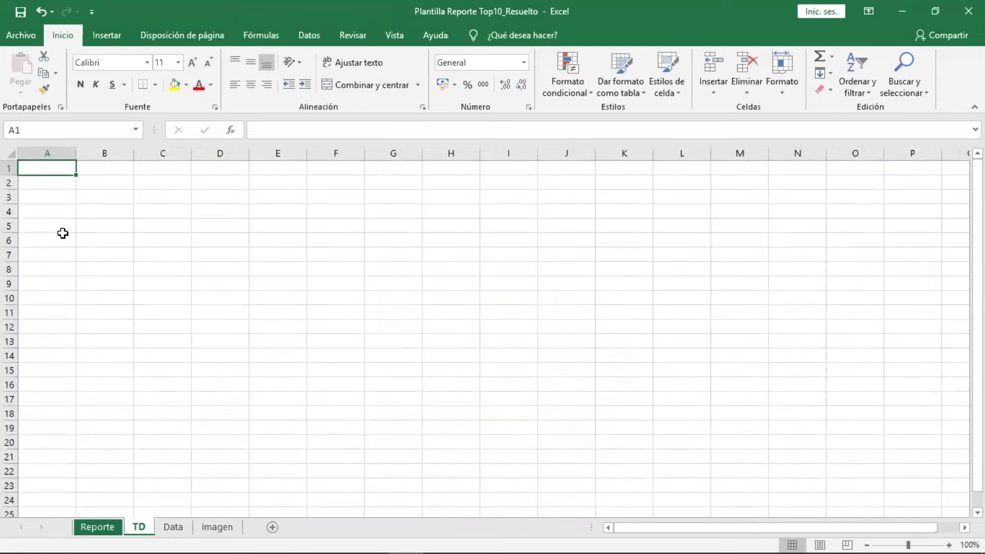
{"action": "left_click_drag", "start_coordinate": [50, 183], "coordinate": [556, 196]}
{"action": "left_click", "coordinate": [510, 253]}
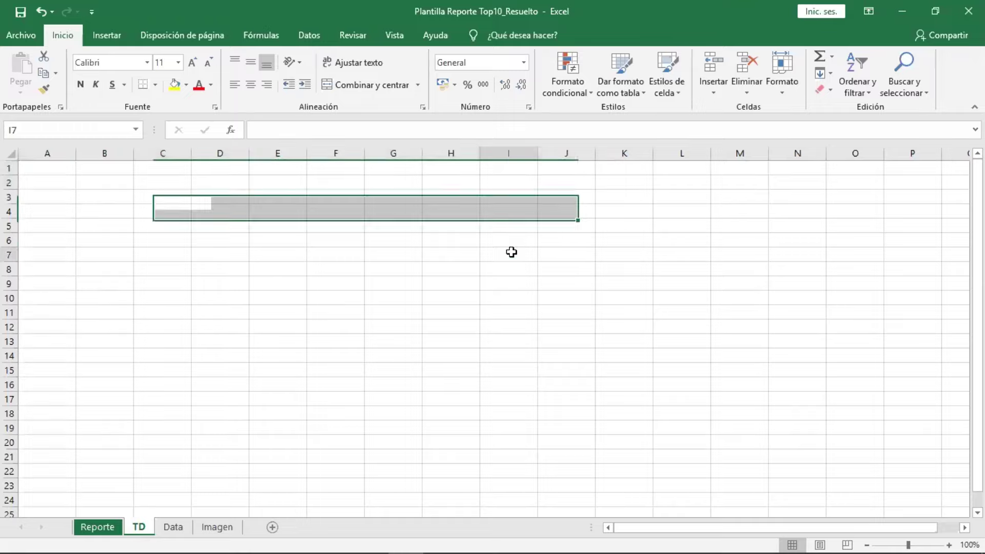
{"action": "left_click", "coordinate": [174, 527]}
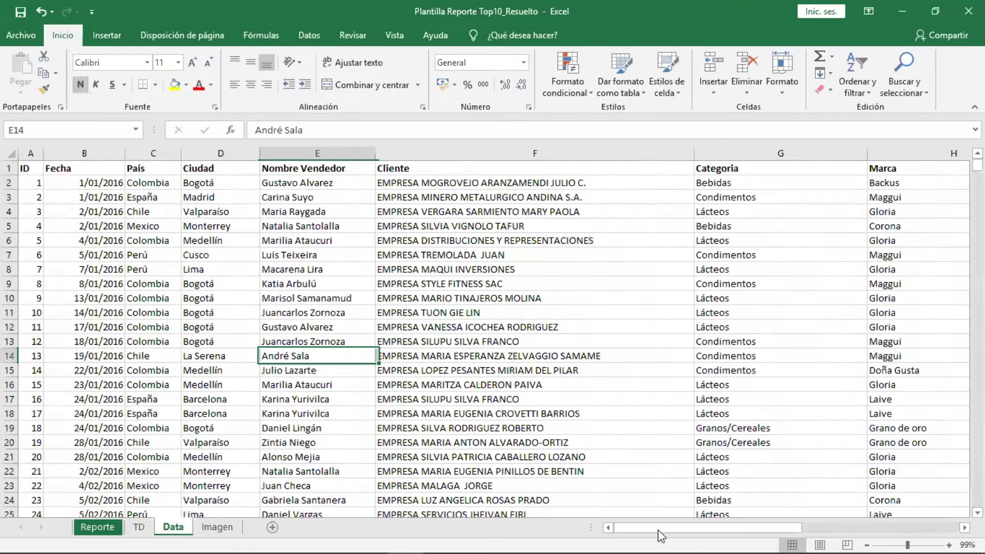
{"action": "left_click_drag", "start_coordinate": [659, 529], "coordinate": [898, 528]}
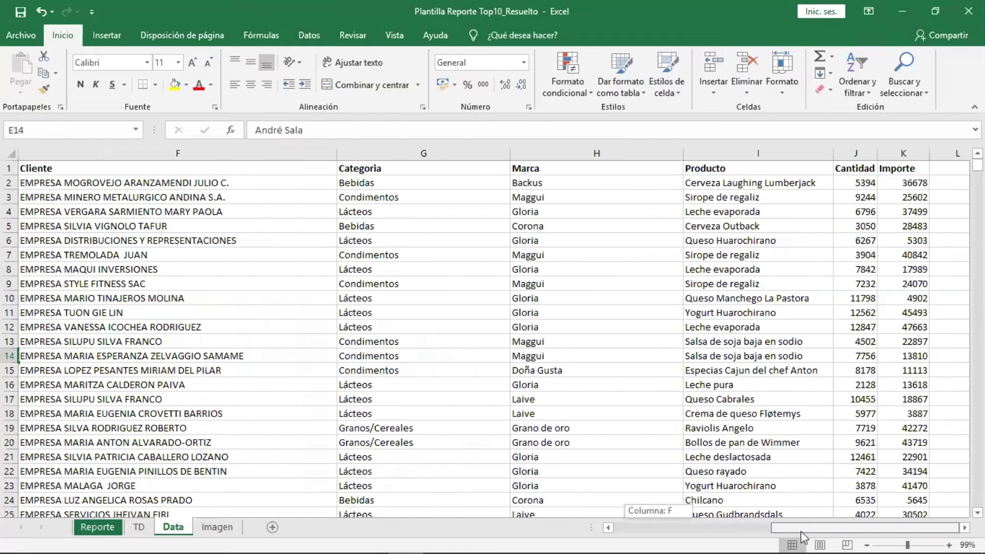
{"action": "left_click_drag", "start_coordinate": [802, 531], "coordinate": [165, 243]}
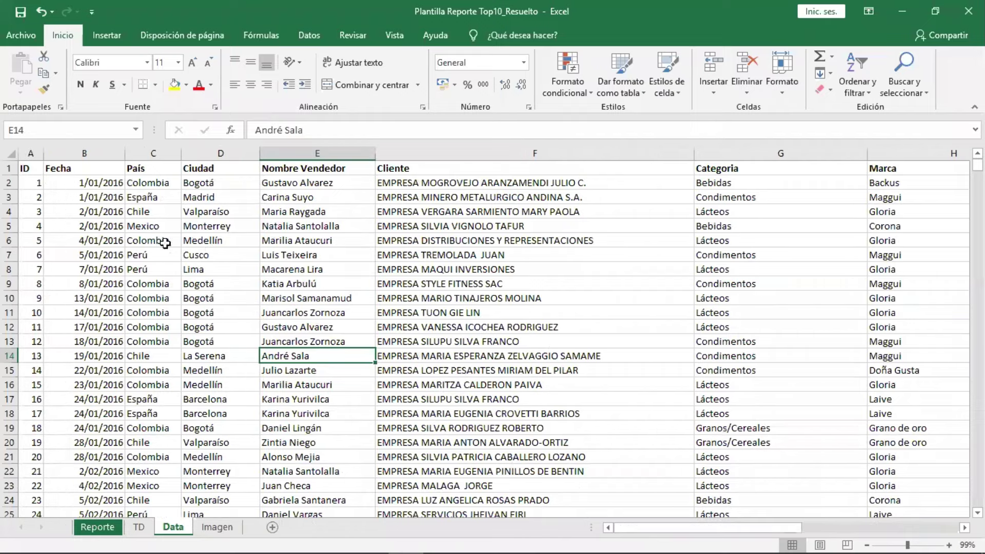
{"action": "scroll", "coordinate": [165, 243], "scroll_direction": "down", "scroll_amount": 1}
{"action": "scroll", "coordinate": [169, 257], "scroll_direction": "down", "scroll_amount": 3}
{"action": "scroll", "coordinate": [175, 277], "scroll_direction": "down", "scroll_amount": 7}
{"action": "scroll", "coordinate": [181, 299], "scroll_direction": "down", "scroll_amount": 8}
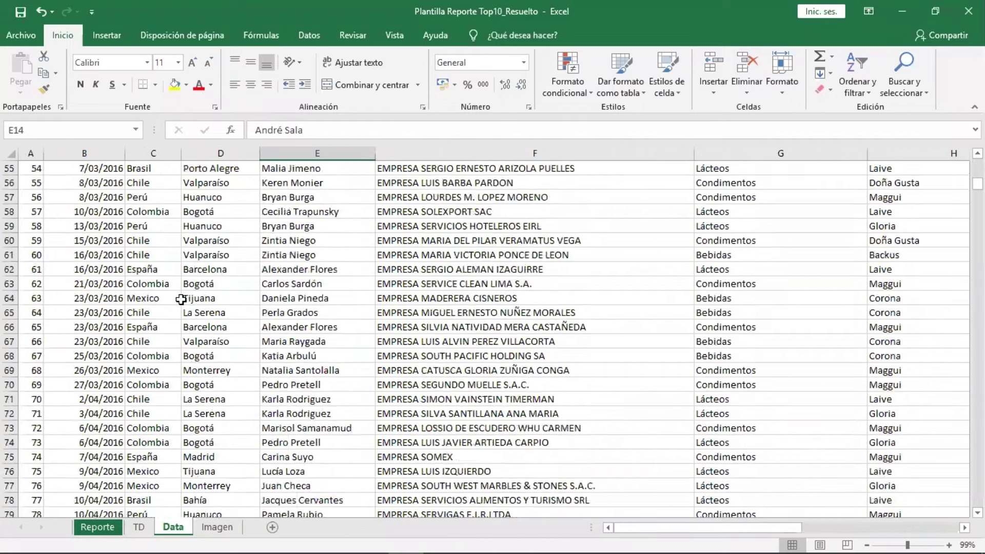
{"action": "scroll", "coordinate": [181, 300], "scroll_direction": "down", "scroll_amount": 6}
{"action": "left_click_drag", "start_coordinate": [977, 189], "coordinate": [978, 478]}
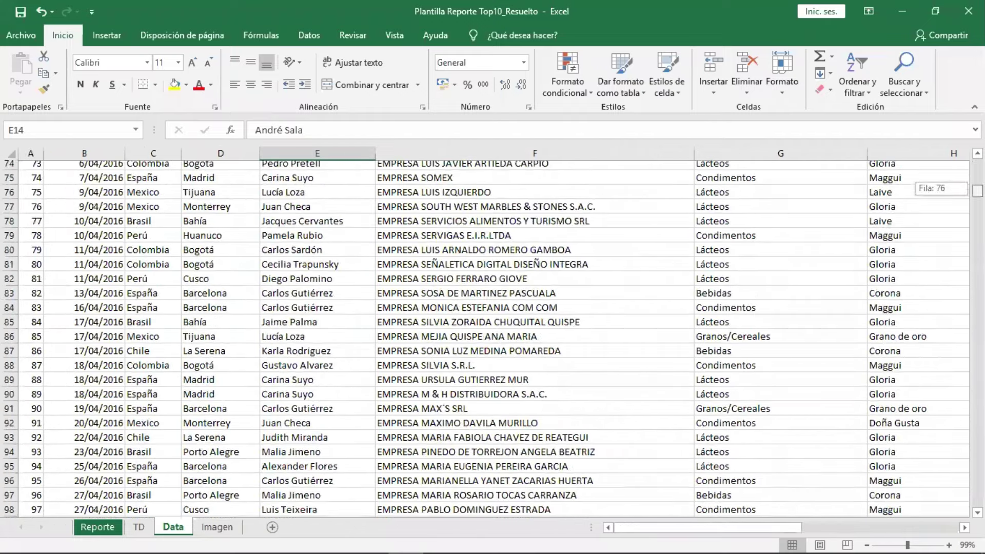
{"action": "scroll", "coordinate": [598, 286], "scroll_direction": "down", "scroll_amount": 11}
{"action": "scroll", "coordinate": [598, 286], "scroll_direction": "down", "scroll_amount": 9}
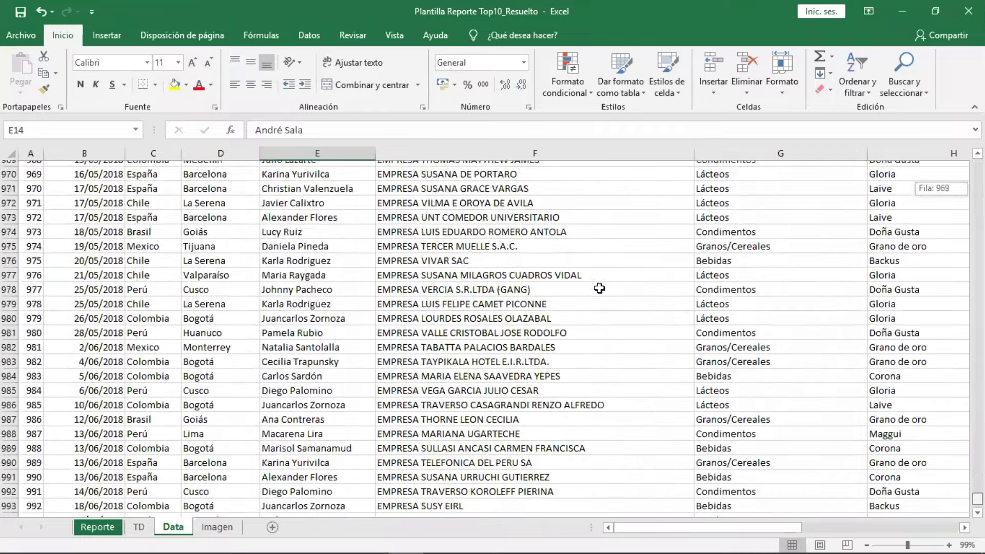
{"action": "scroll", "coordinate": [576, 324], "scroll_direction": "down", "scroll_amount": 3}
{"action": "scroll", "coordinate": [130, 329], "scroll_direction": "down", "scroll_amount": 4}
{"action": "left_click", "coordinate": [82, 328]}
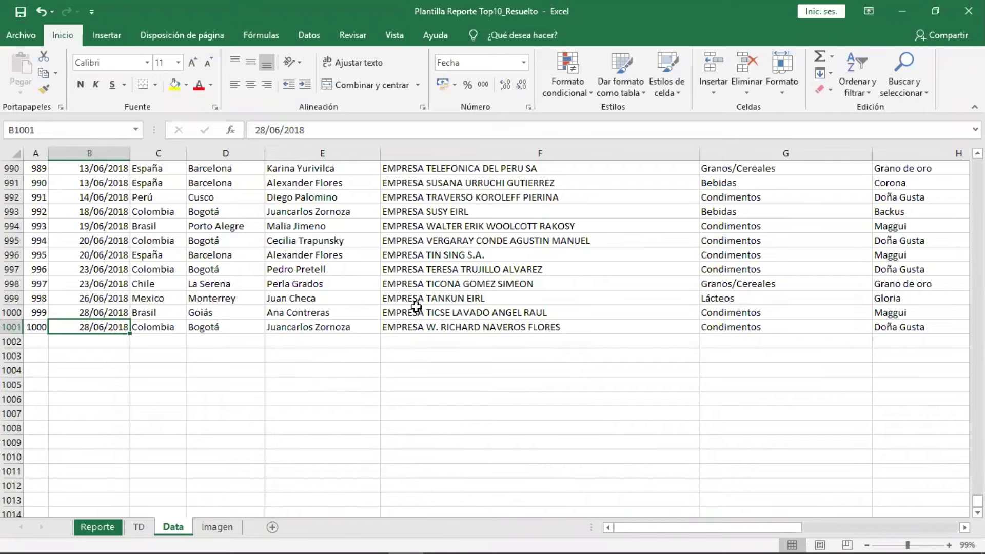
{"action": "left_click_drag", "start_coordinate": [977, 500], "coordinate": [978, 169]}
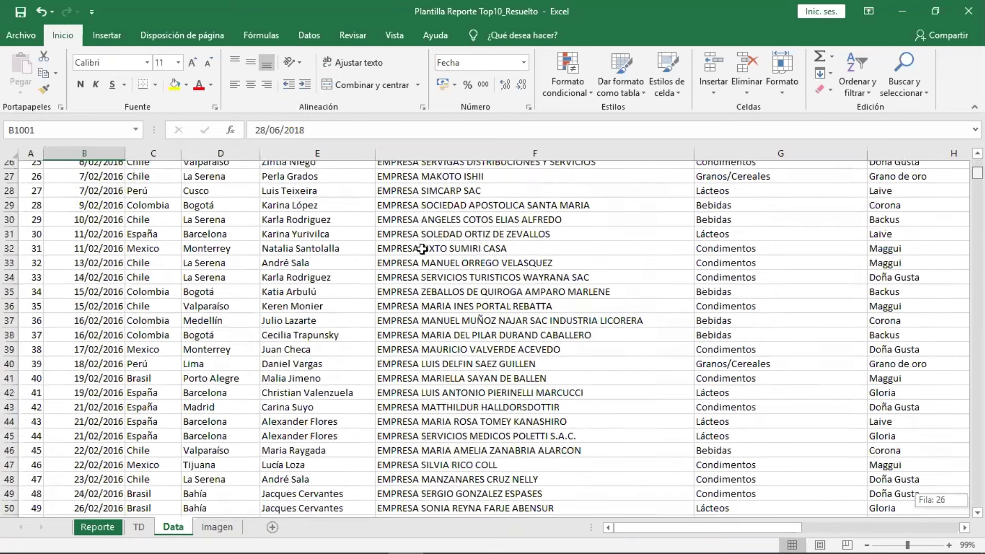
{"action": "scroll", "coordinate": [418, 246], "scroll_direction": "up", "scroll_amount": 10}
{"action": "left_click", "coordinate": [385, 226]}
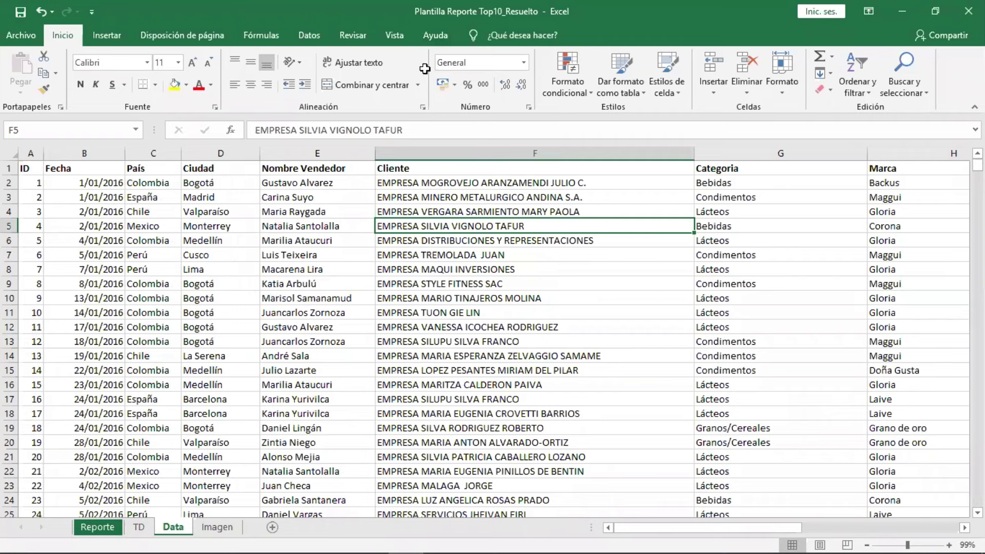
Inspect client cells F13 and F9 and seller E7, then bring up the Insertar ribbon.
{"action": "left_click", "coordinate": [440, 342]}
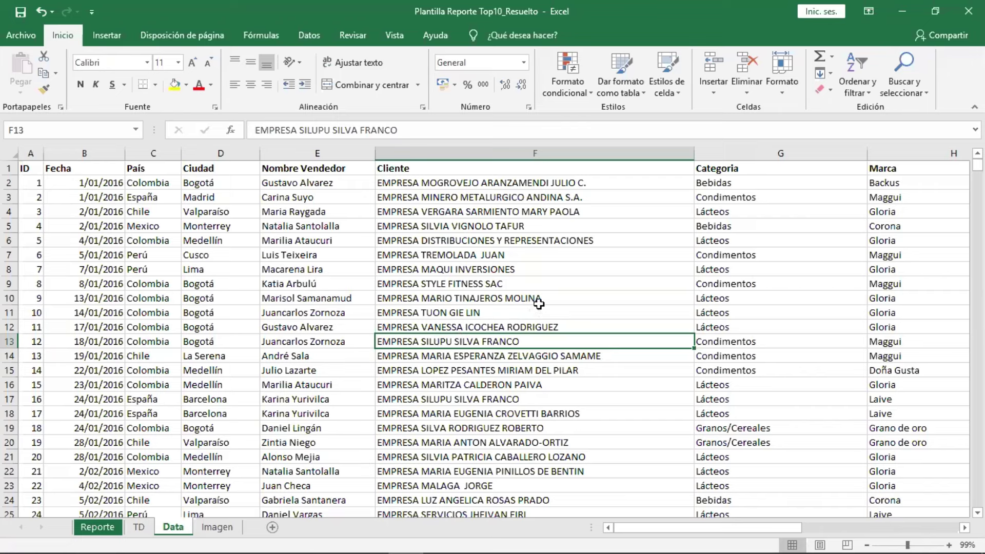
{"action": "left_click", "coordinate": [553, 285]}
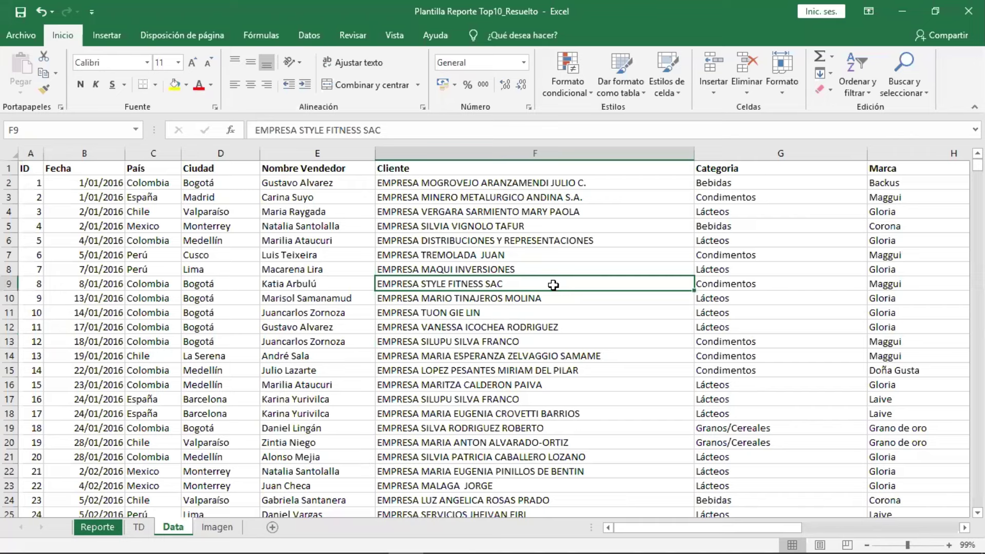
{"action": "left_click", "coordinate": [329, 252]}
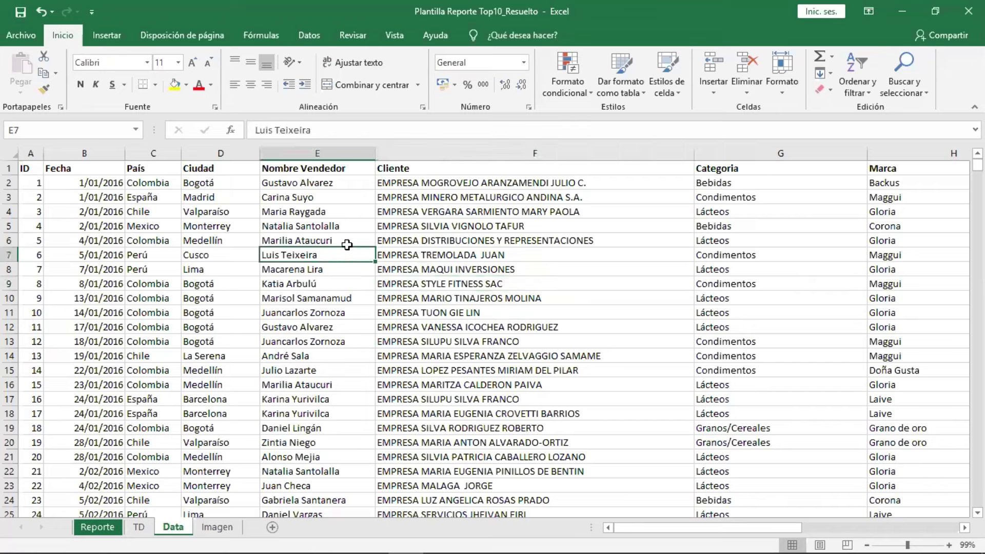
{"action": "left_click", "coordinate": [107, 36]}
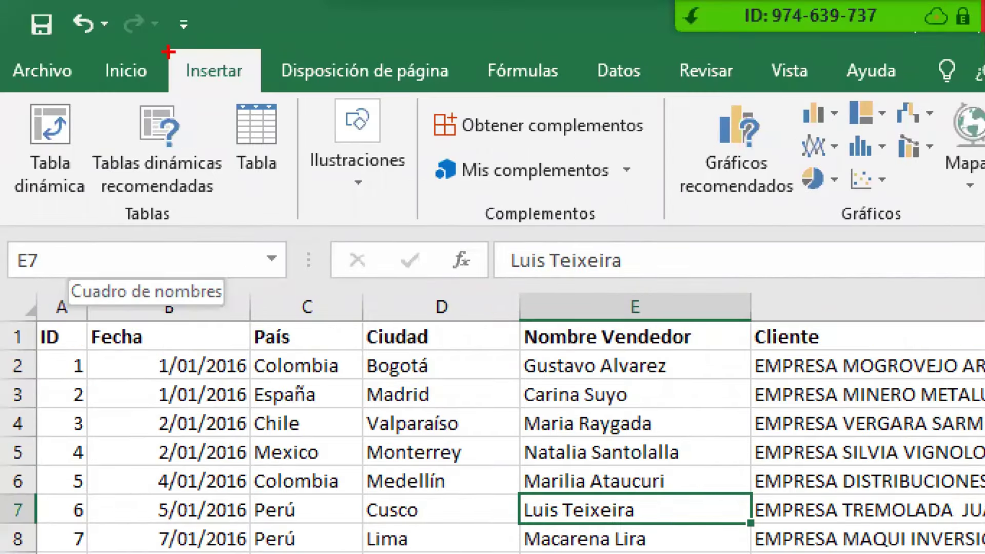
{"action": "mouse_move", "coordinate": [168, 52]}
{"action": "left_mouse_down"}
{"action": "mouse_move", "coordinate": [260, 87]}
{"action": "mouse_move", "coordinate": [341, 34]}
{"action": "left_mouse_up"}
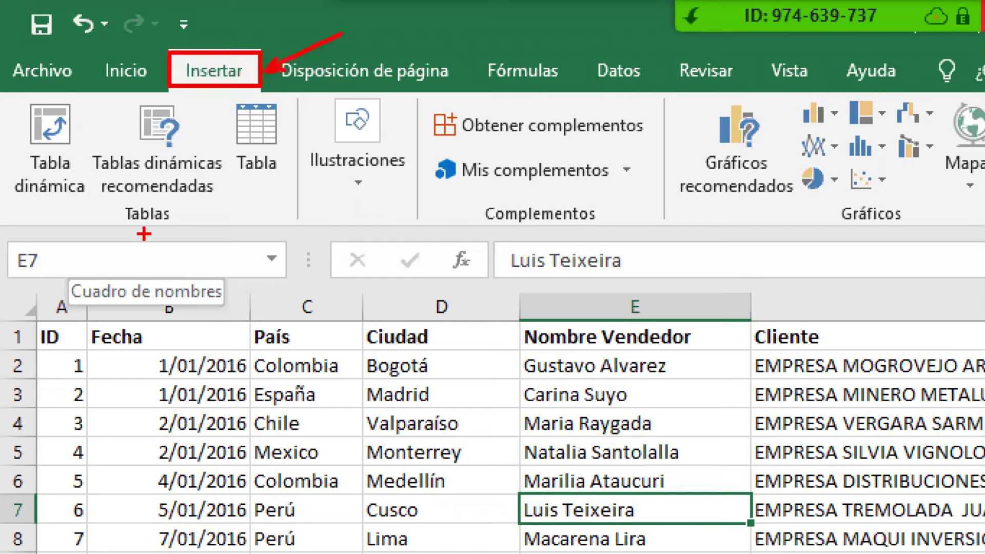
{"action": "mouse_move", "coordinate": [302, 229]}
{"action": "left_mouse_down"}
{"action": "mouse_move", "coordinate": [162, 157]}
{"action": "mouse_move", "coordinate": [2, 92]}
{"action": "left_mouse_up"}
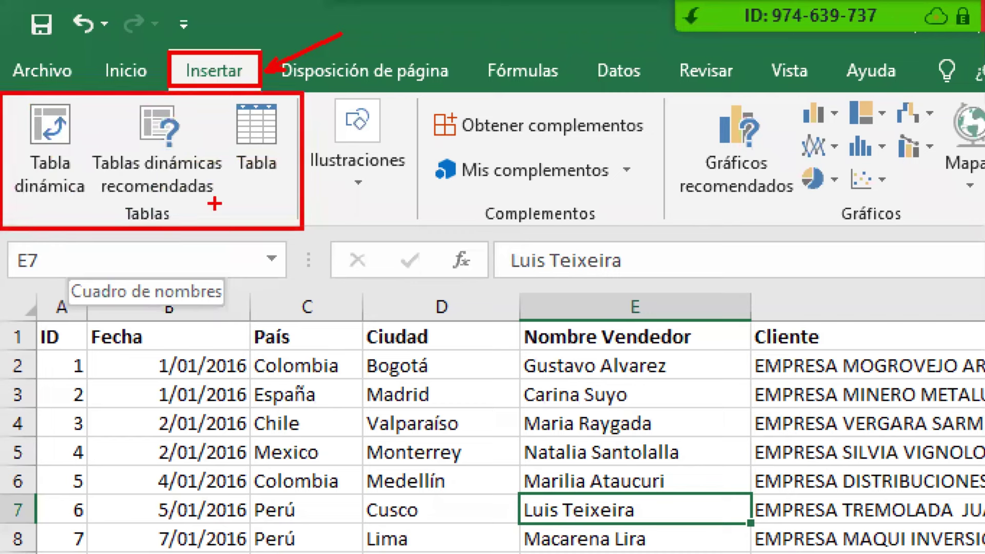
{"action": "left_click_drag", "start_coordinate": [282, 165], "coordinate": [320, 218]}
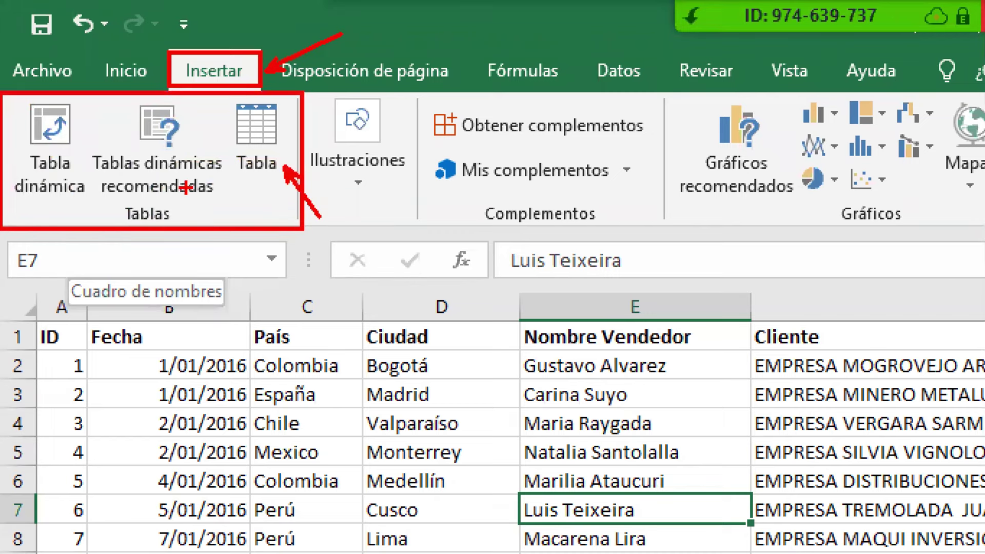
{"action": "left_click_drag", "start_coordinate": [178, 176], "coordinate": [208, 245]}
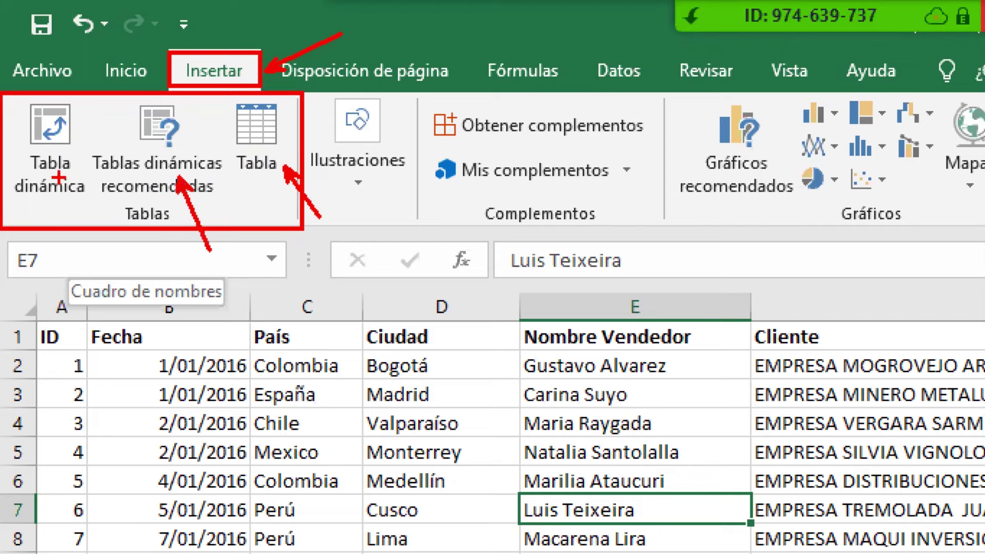
{"action": "left_click_drag", "start_coordinate": [58, 178], "coordinate": [87, 231]}
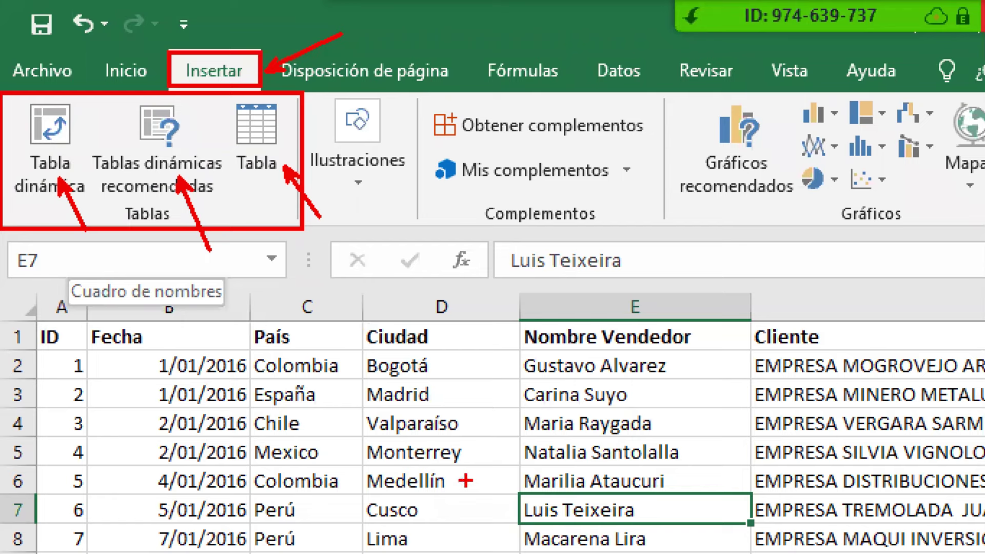
{"action": "left_click_drag", "start_coordinate": [225, 97], "coordinate": [291, 177]}
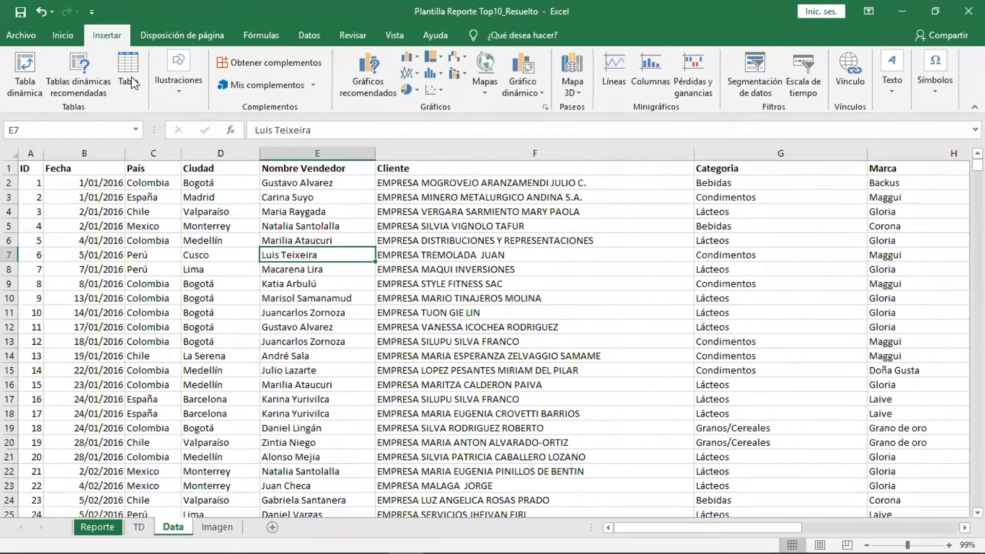
Convert =$A$1:$K$1001 into a table with 'La tabla tiene encabezados' checked.
{"action": "left_click", "coordinate": [130, 77]}
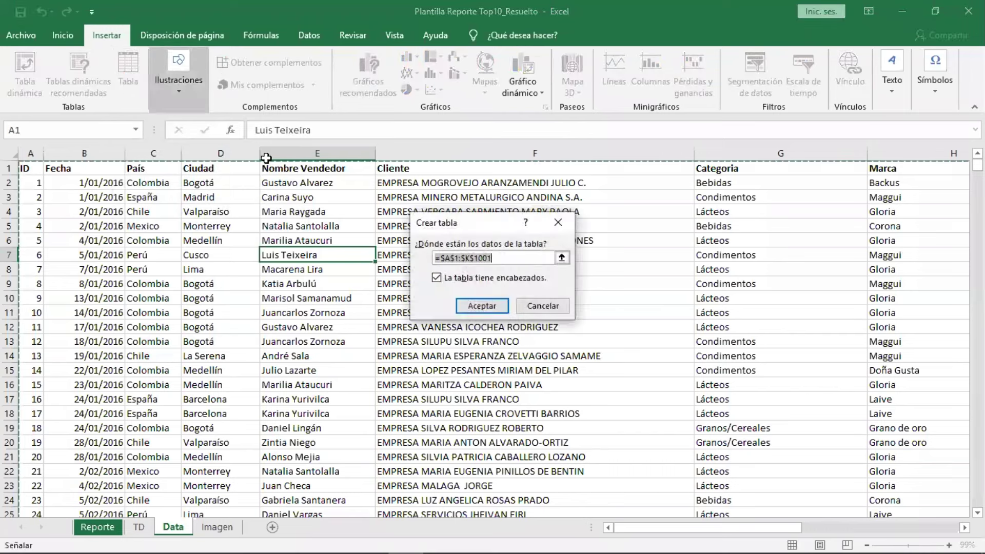
{"action": "left_click_drag", "start_coordinate": [462, 223], "coordinate": [447, 221]}
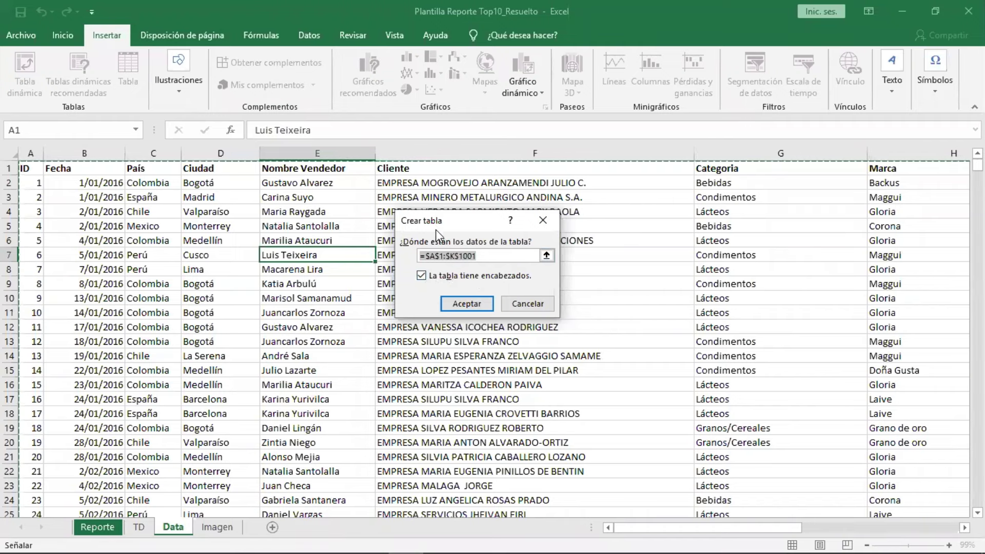
{"action": "left_click", "coordinate": [421, 276]}
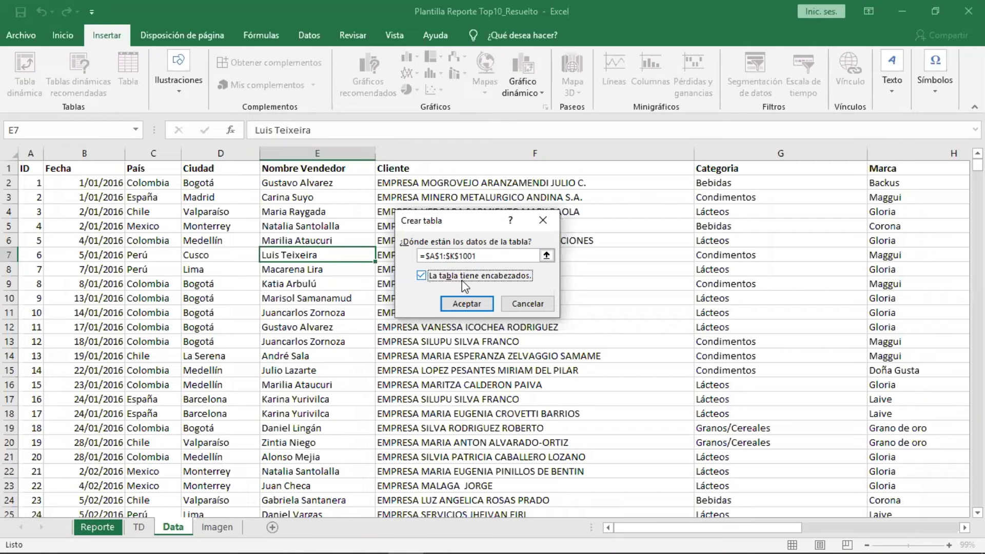
{"action": "left_click", "coordinate": [462, 304]}
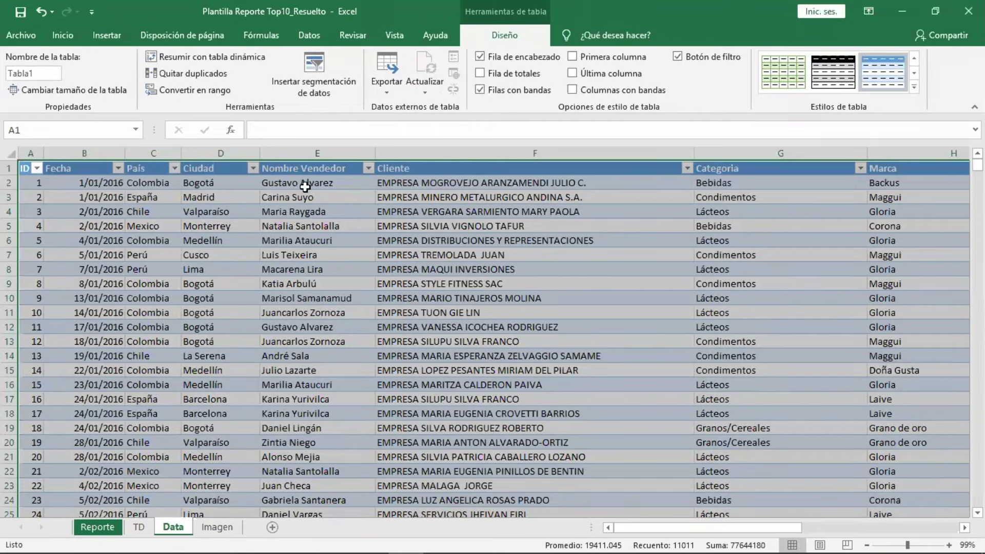
{"action": "left_click", "coordinate": [301, 169]}
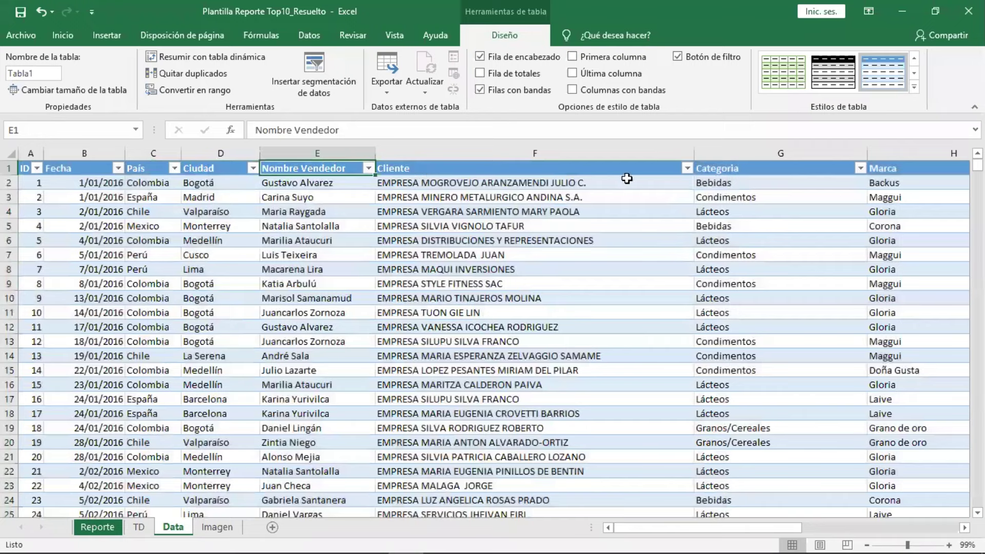
{"action": "left_click", "coordinate": [886, 174]}
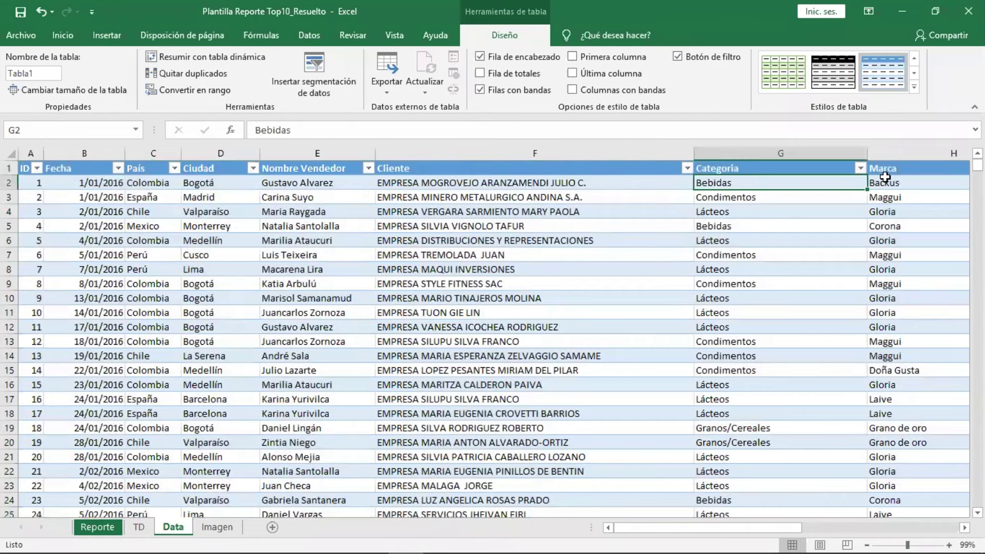
{"action": "left_click", "coordinate": [215, 170]}
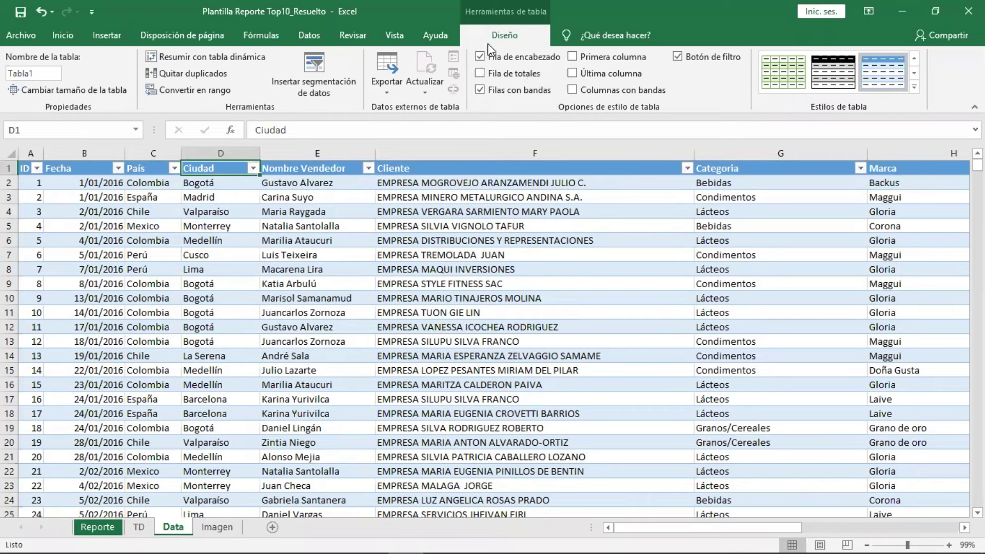
{"action": "left_click", "coordinate": [505, 227]}
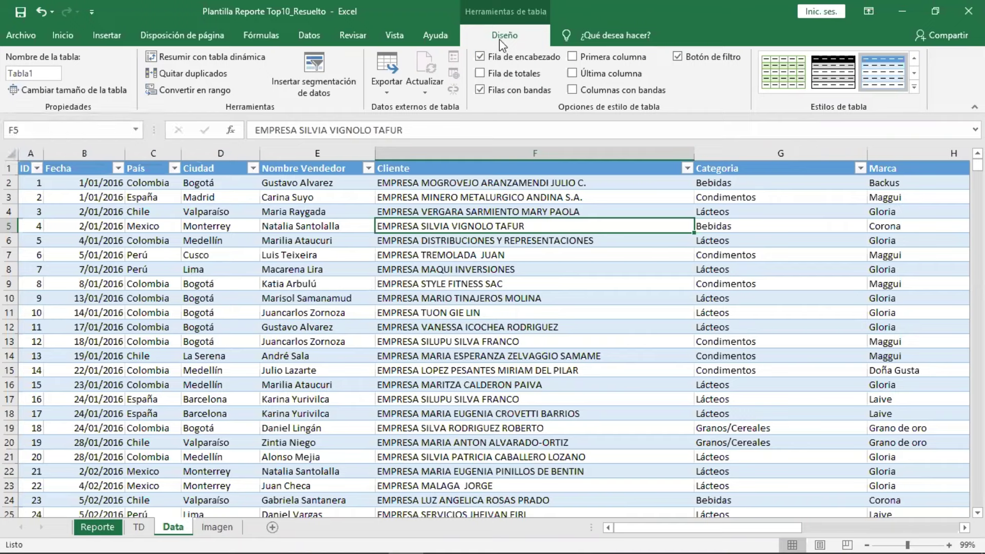
Rename the table from Tabla1 to Ventas.
{"action": "left_click", "coordinate": [47, 73]}
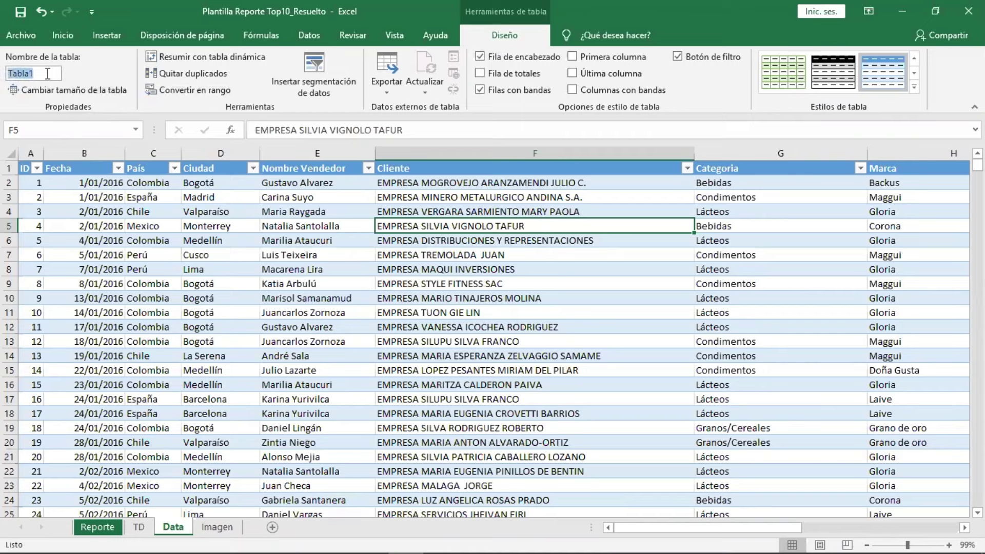
{"action": "key", "text": "BackSpace"}
{"action": "type", "text": "Ve"}
{"action": "type", "text": "ntas"}
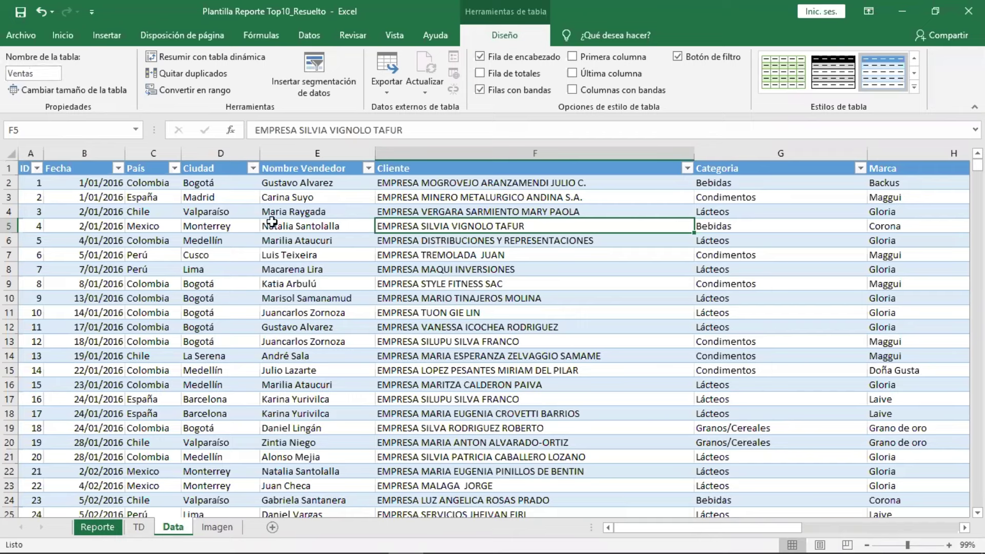
{"action": "left_click", "coordinate": [317, 258]}
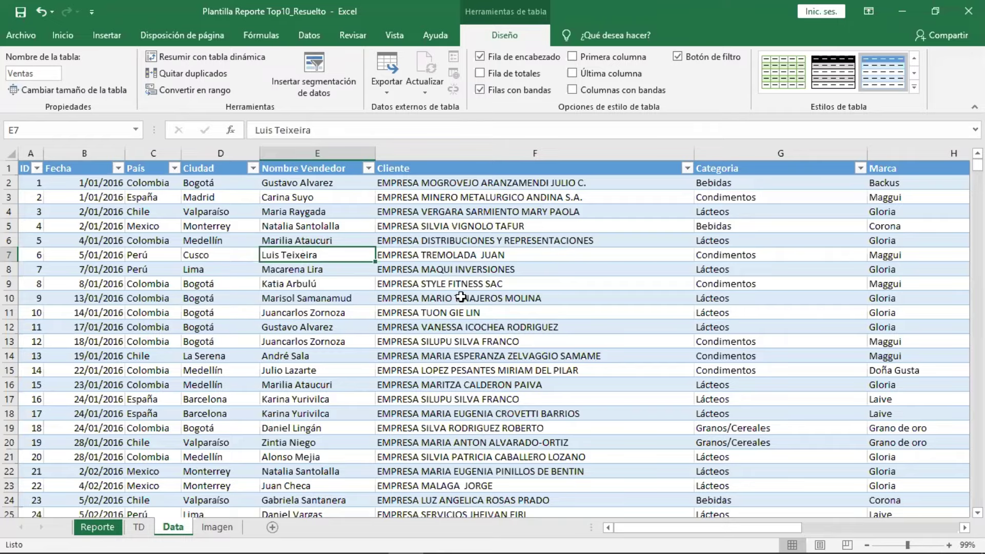
Review row 5's fields: ID, date, Monterrey, seller, client, category, Corona, product, quantity, 28483.
{"action": "scroll", "coordinate": [461, 297], "scroll_direction": "down", "scroll_amount": 1, "text": "ctrl"}
{"action": "scroll", "coordinate": [460, 297], "scroll_direction": "down", "scroll_amount": 1, "text": "ctrl"}
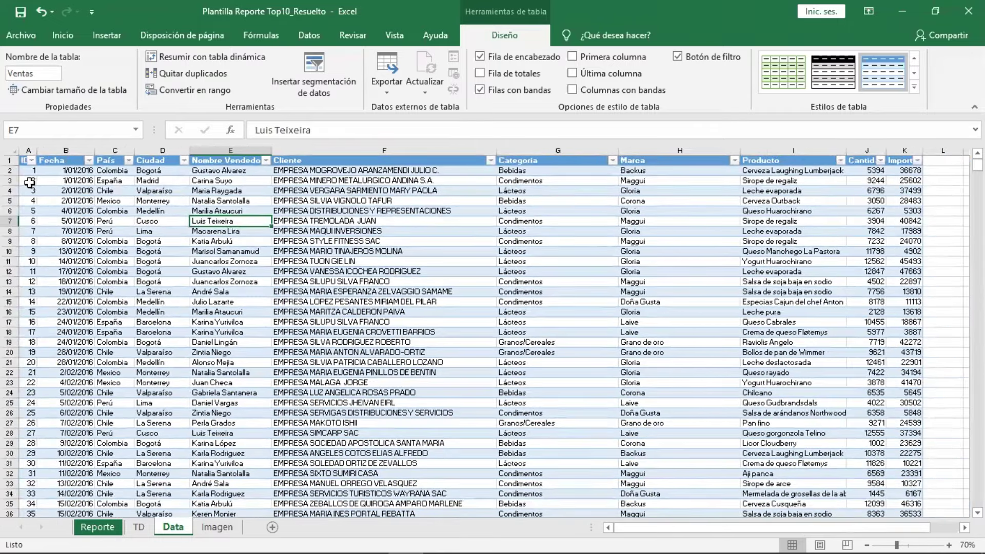
{"action": "left_click", "coordinate": [34, 181]}
{"action": "left_click", "coordinate": [69, 181]}
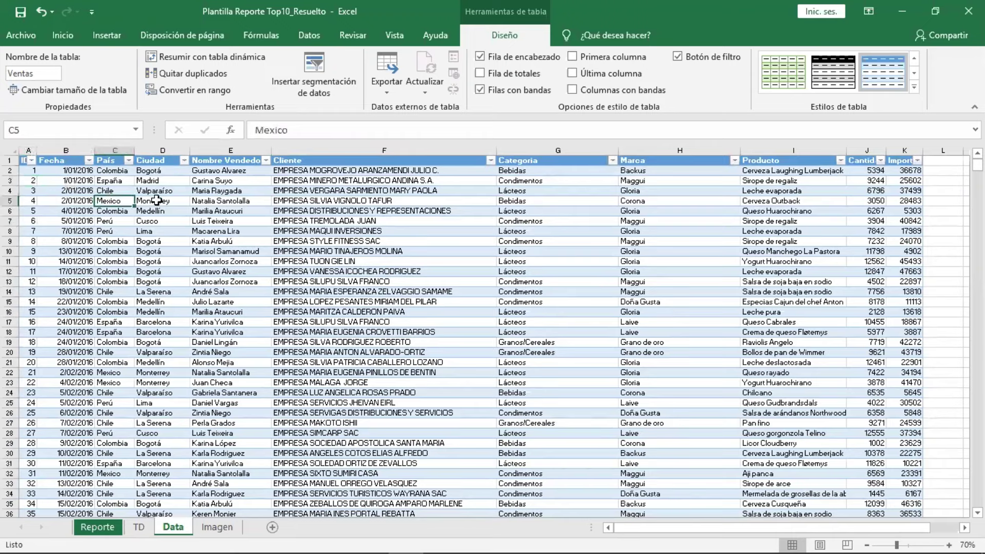
{"action": "left_click", "coordinate": [170, 201]}
{"action": "left_click", "coordinate": [243, 199]}
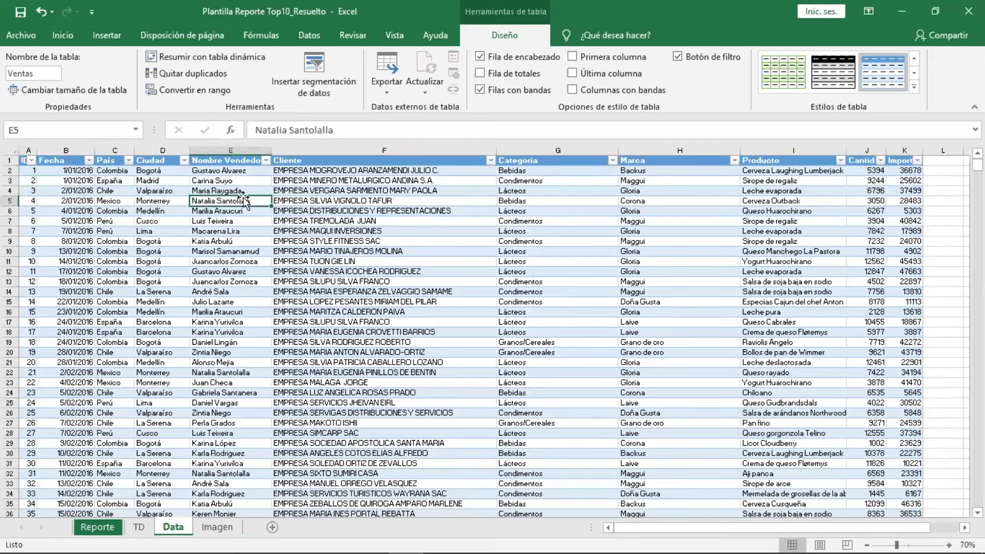
{"action": "left_click", "coordinate": [405, 200]}
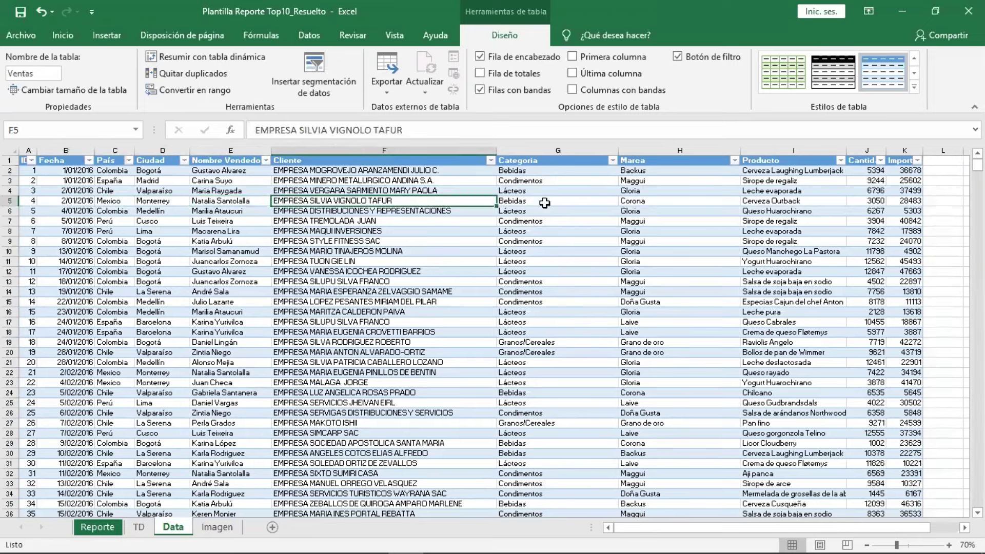
{"action": "left_click", "coordinate": [544, 201]}
{"action": "left_click", "coordinate": [671, 199]}
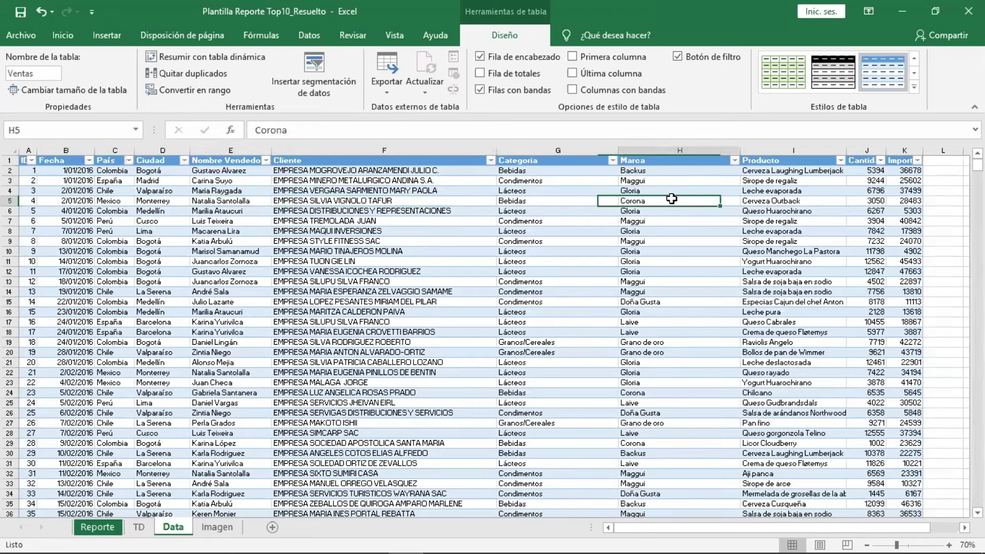
{"action": "left_click", "coordinate": [781, 200]}
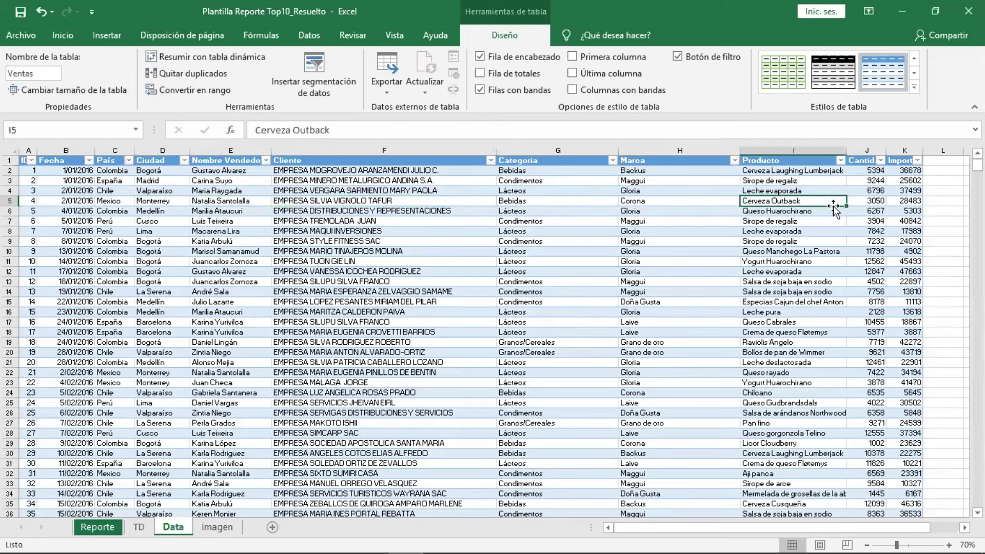
{"action": "left_click", "coordinate": [865, 201]}
{"action": "left_click", "coordinate": [904, 201]}
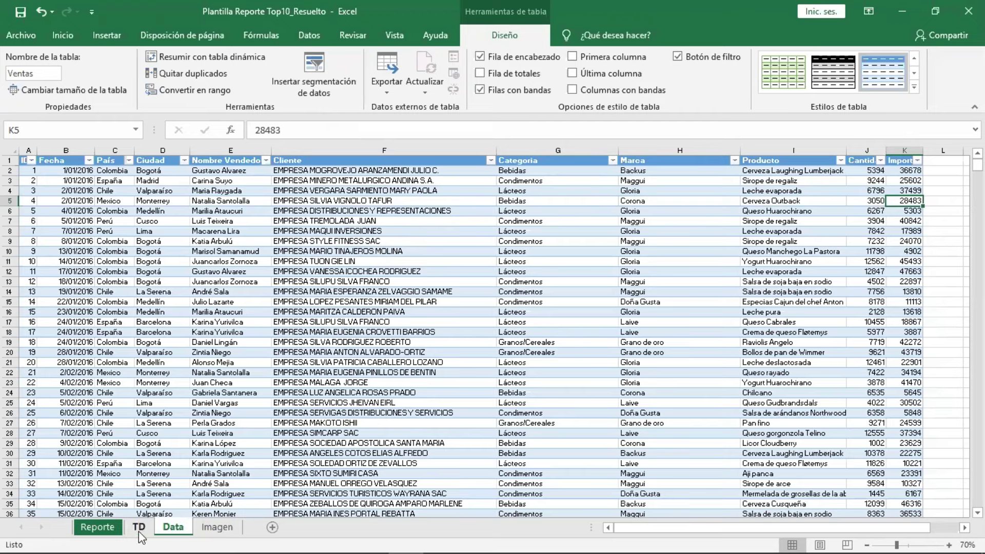
Pass through the Reporte and Data sheets to the empty TD sheet and zoom in.
{"action": "left_click", "coordinate": [113, 531]}
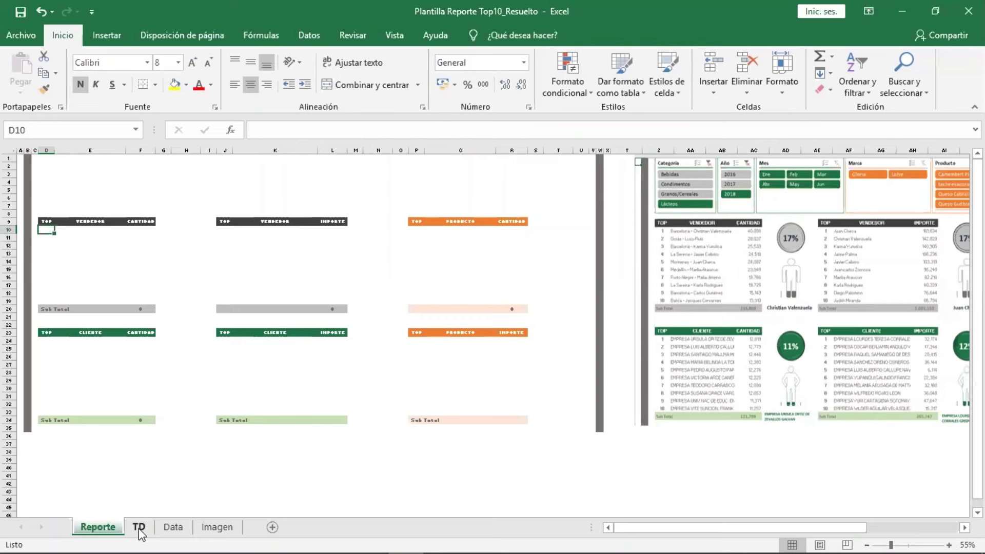
{"action": "left_click", "coordinate": [172, 529]}
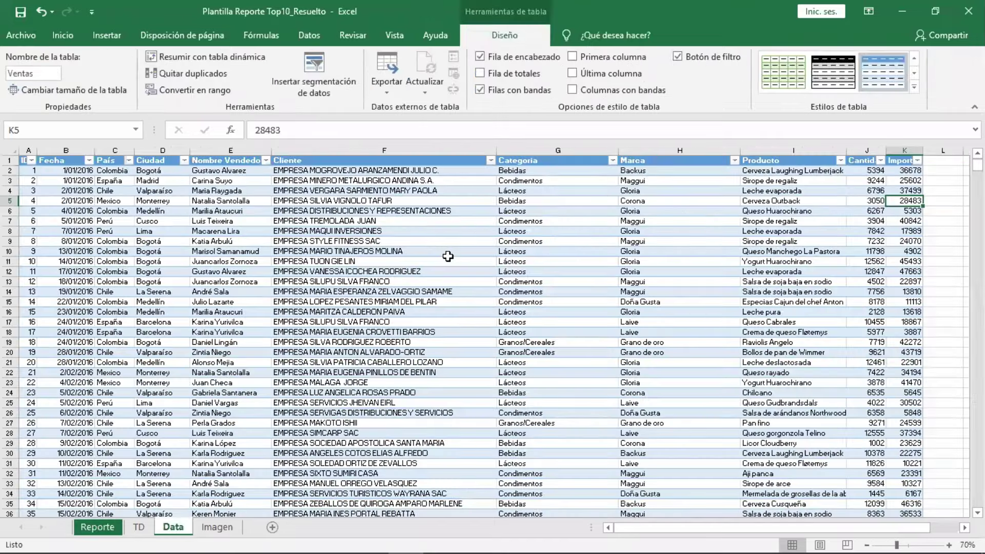
{"action": "left_click", "coordinate": [139, 527]}
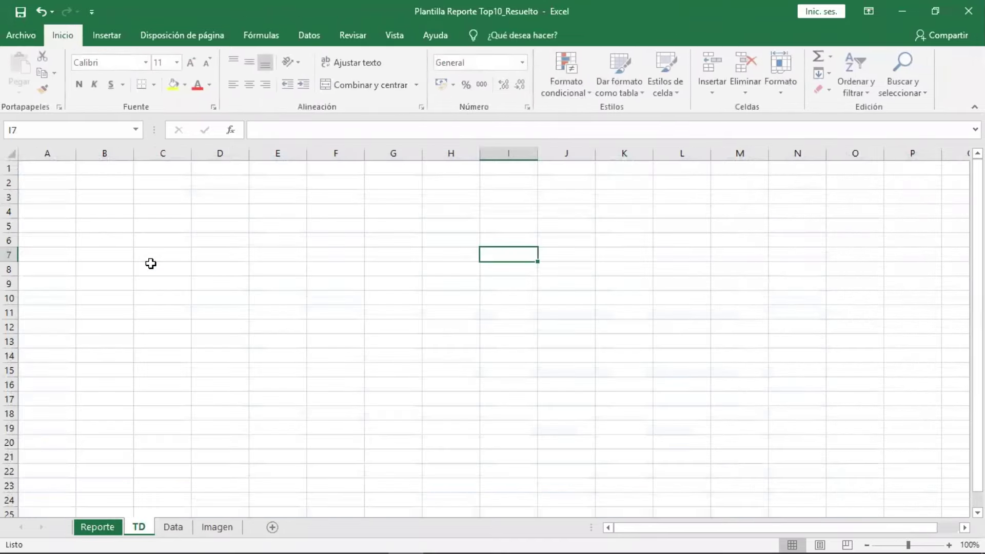
{"action": "scroll", "coordinate": [150, 263], "scroll_direction": "up", "scroll_amount": 1, "text": "ctrl"}
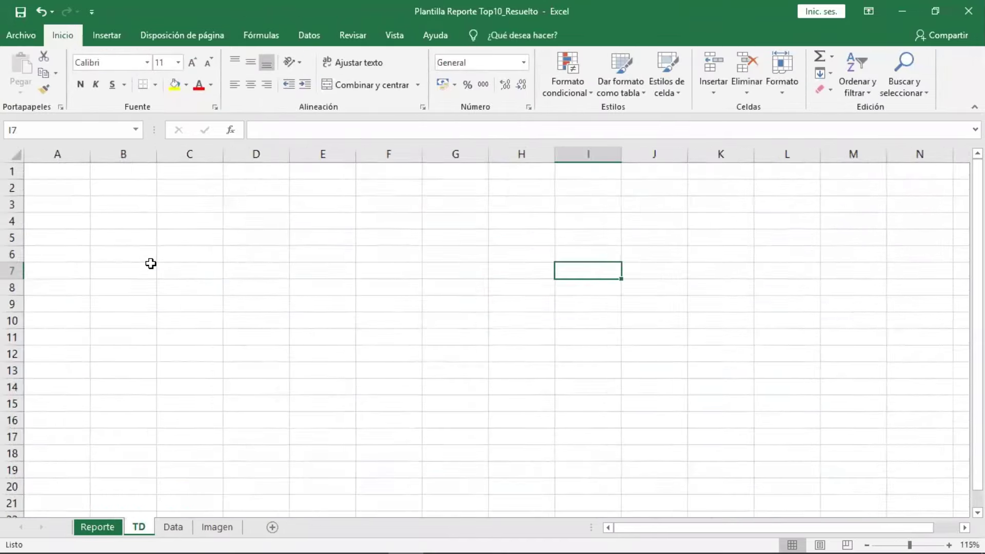
{"action": "scroll", "coordinate": [150, 263], "scroll_direction": "up", "scroll_amount": 2, "text": "ctrl"}
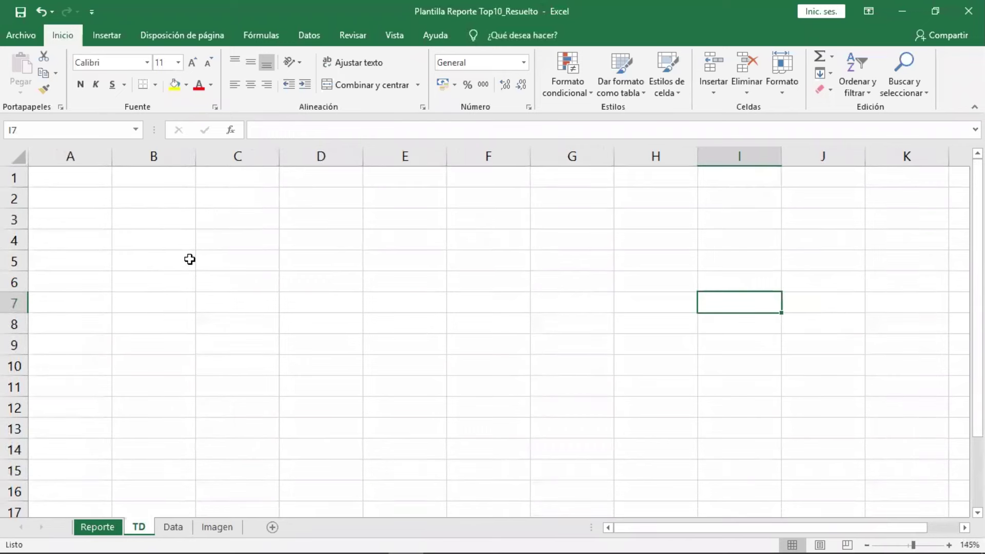
Give cell A2 on the TD sheet a yellow fill.
{"action": "left_click", "coordinate": [96, 195]}
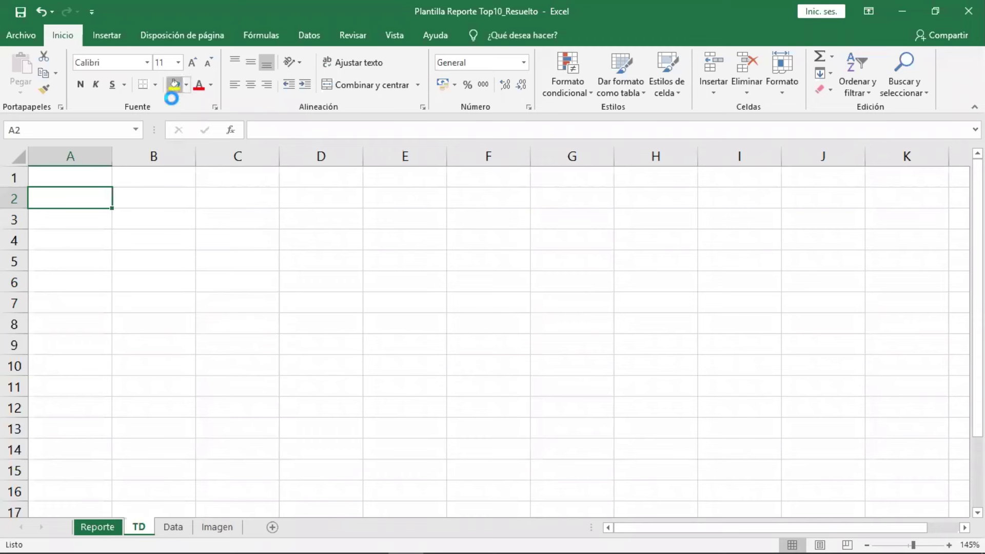
{"action": "left_click", "coordinate": [174, 87]}
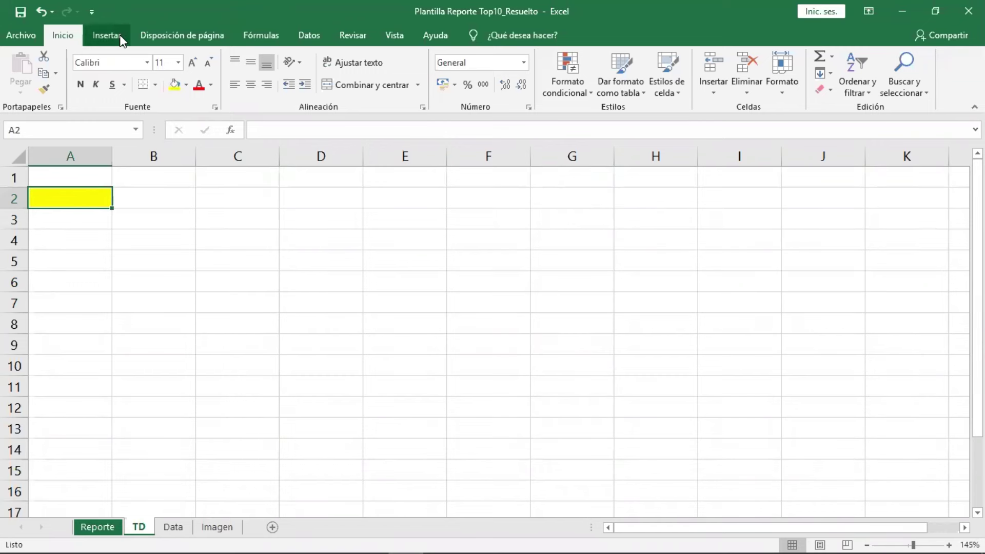
{"action": "left_click", "coordinate": [107, 36]}
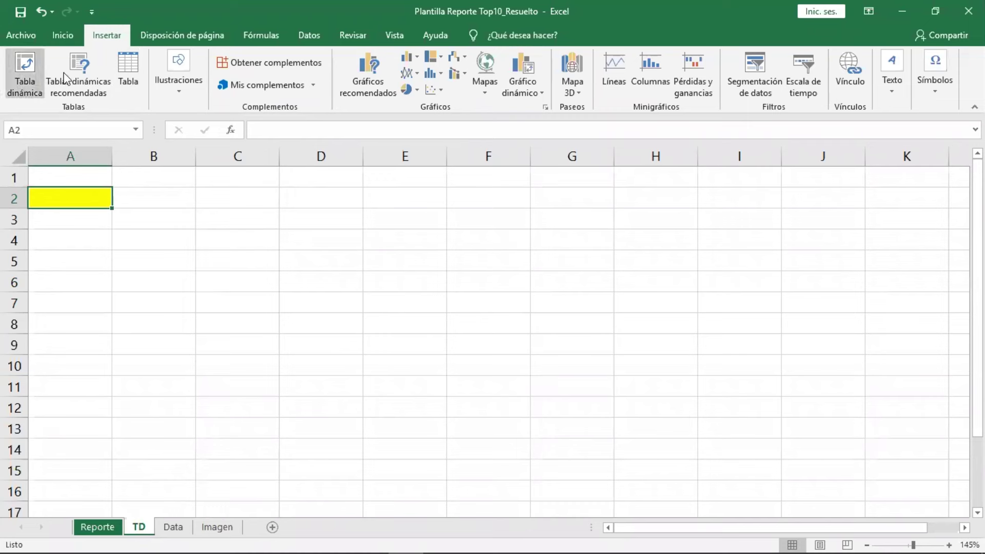
Insert a pivot table from the Ventas table into the existing sheet at TD!$A$2.
{"action": "left_click", "coordinate": [25, 72]}
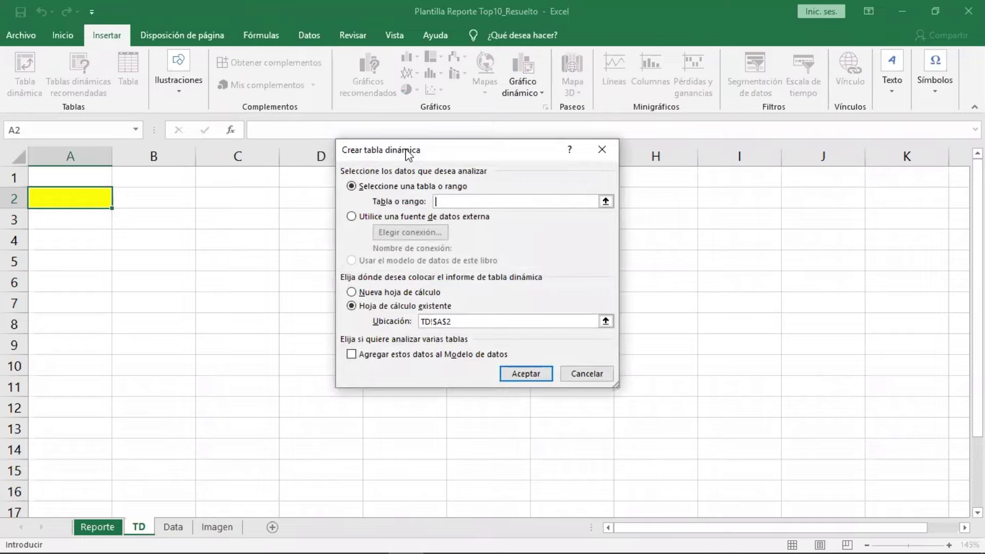
{"action": "left_click_drag", "start_coordinate": [409, 154], "coordinate": [274, 117]}
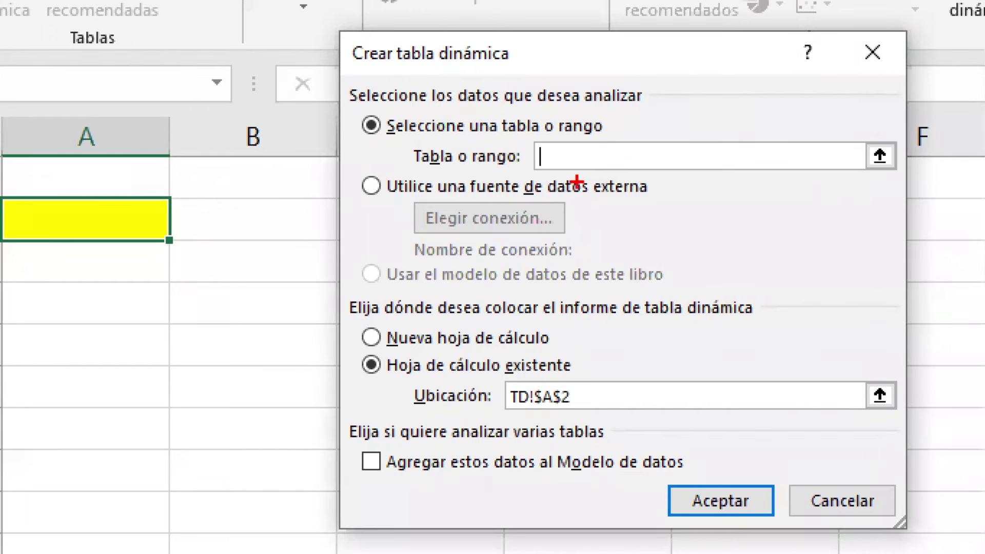
{"action": "left_click_drag", "start_coordinate": [341, 103], "coordinate": [367, 116]}
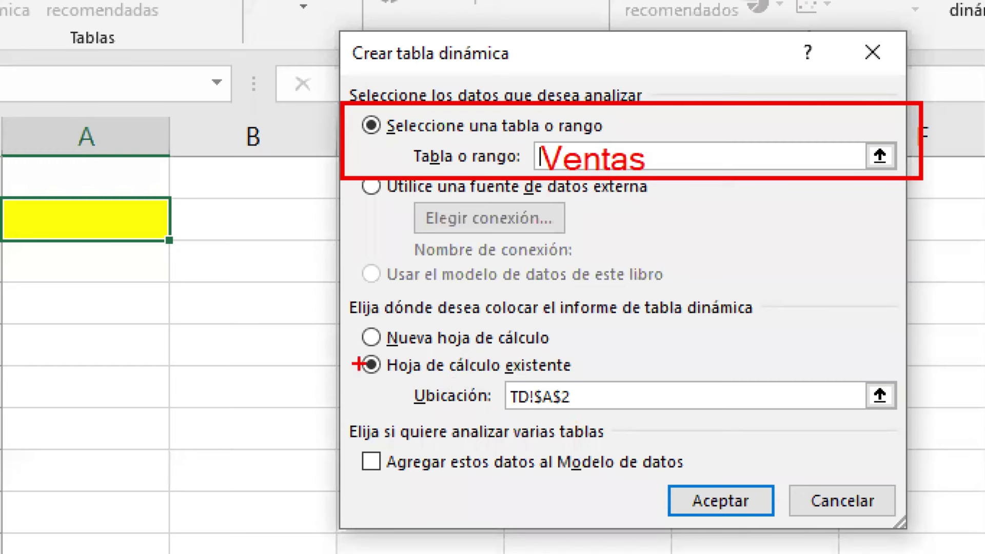
{"action": "left_click_drag", "start_coordinate": [345, 349], "coordinate": [603, 421]}
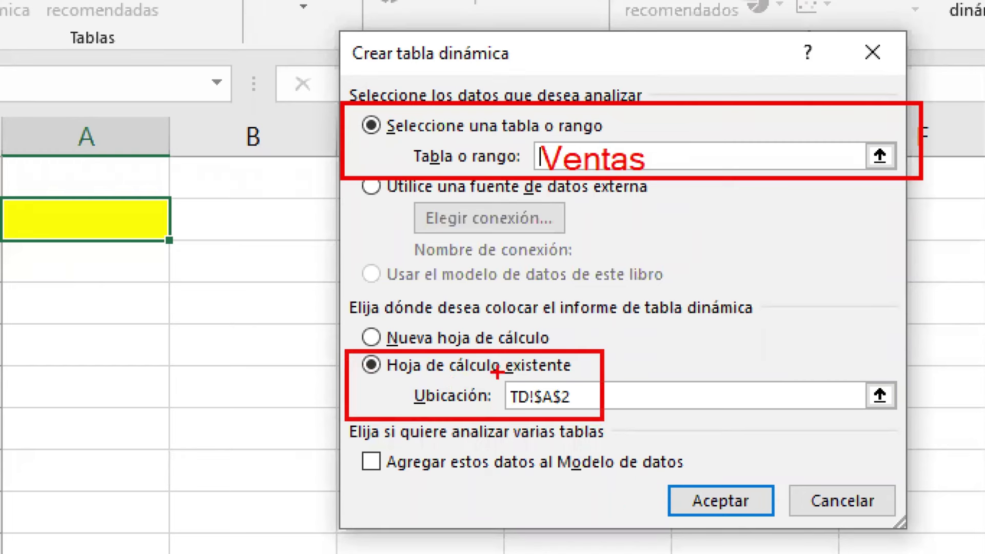
{"action": "mouse_move", "coordinate": [365, 349]}
{"action": "left_mouse_down"}
{"action": "mouse_move", "coordinate": [184, 199]}
{"action": "mouse_move", "coordinate": [198, 218]}
{"action": "left_mouse_up"}
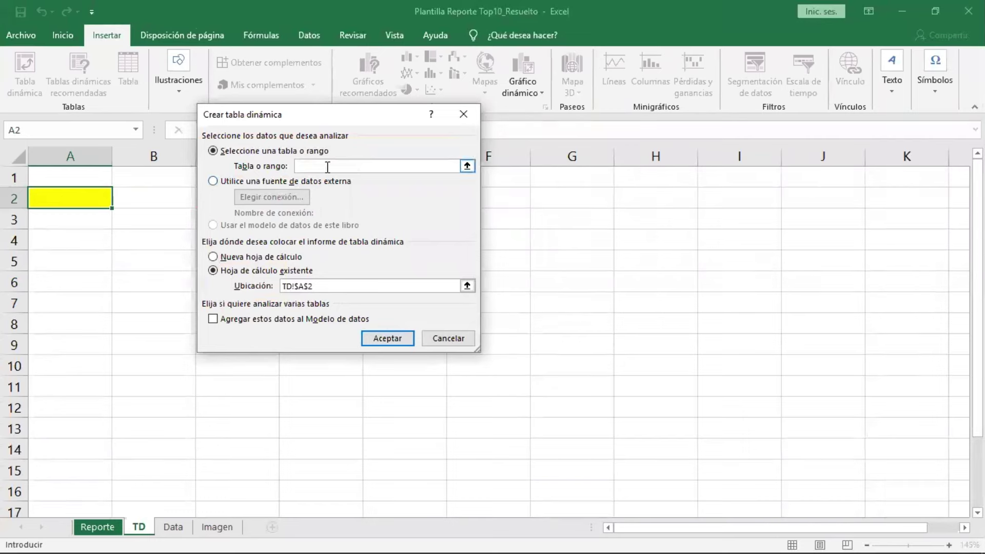
{"action": "type", "text": "Ven"}
{"action": "type", "text": "tas"}
{"action": "left_click", "coordinate": [399, 342]}
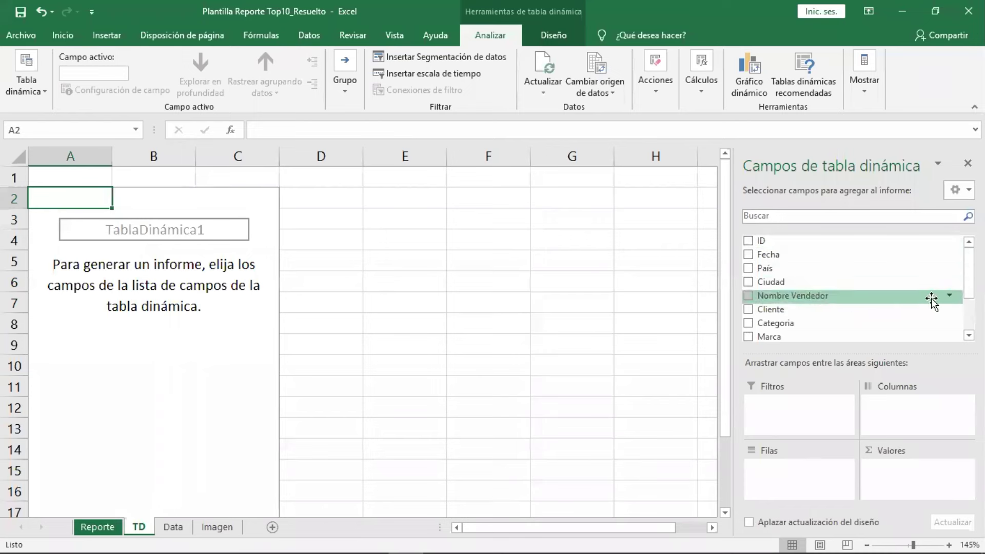
Display the pivot table's name box on Analizar, showing the default TablaDinámica1.
{"action": "scroll", "coordinate": [919, 287], "scroll_direction": "down", "scroll_amount": 2}
{"action": "scroll", "coordinate": [852, 288], "scroll_direction": "up", "scroll_amount": 2}
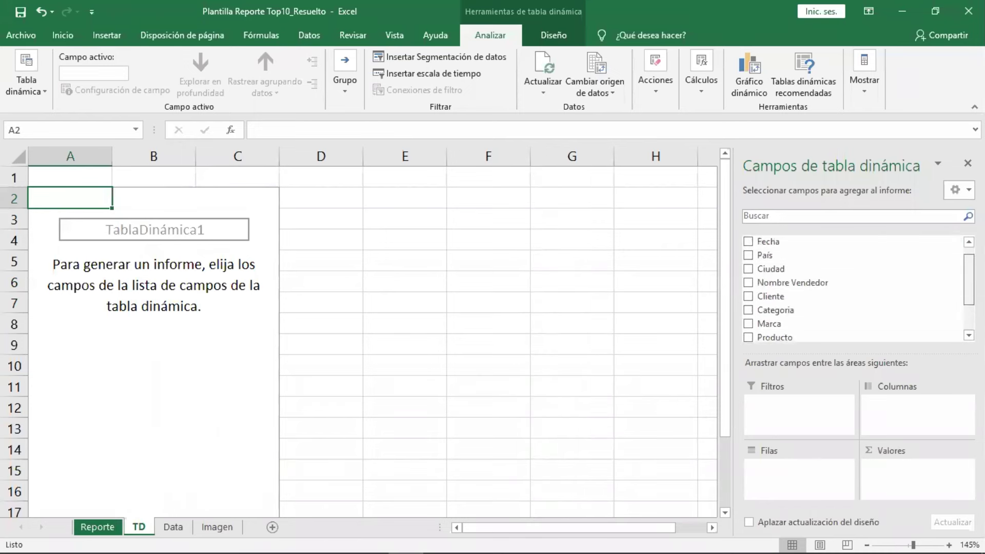
{"action": "scroll", "coordinate": [852, 287], "scroll_direction": "up", "scroll_amount": 1}
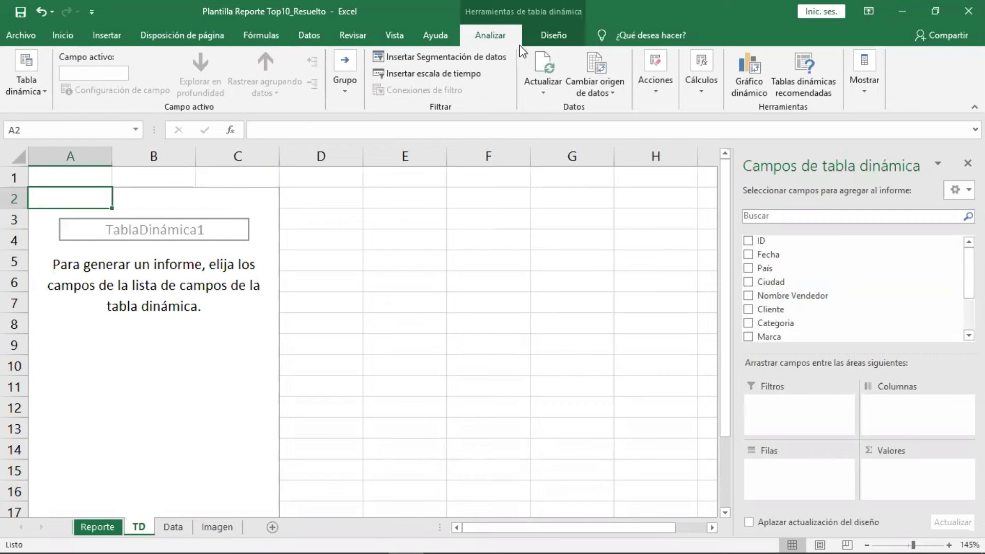
{"action": "left_click", "coordinate": [554, 34]}
{"action": "left_click", "coordinate": [504, 42]}
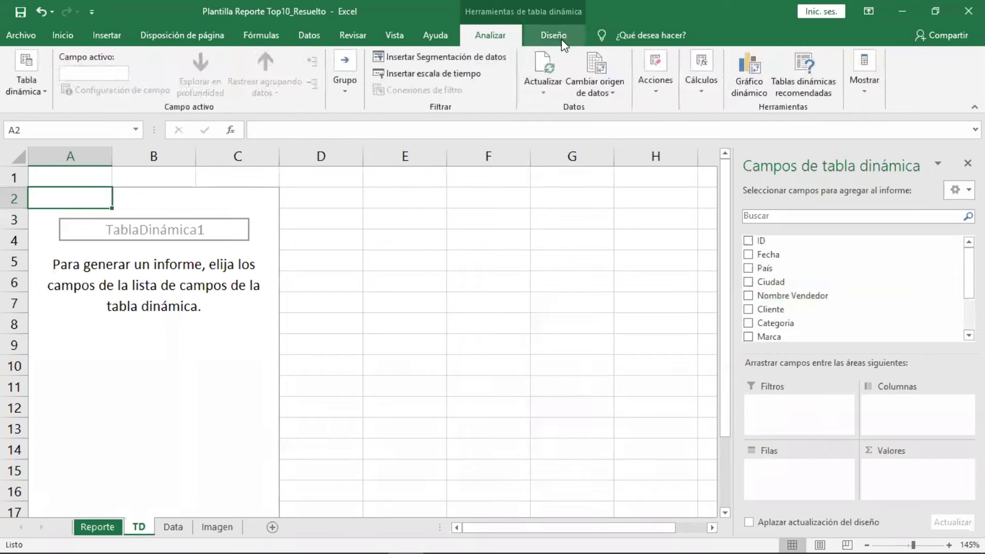
{"action": "left_click", "coordinate": [560, 40]}
{"action": "left_click", "coordinate": [511, 40]}
{"action": "left_click", "coordinate": [547, 41]}
{"action": "left_click", "coordinate": [504, 42]}
{"action": "left_click", "coordinate": [555, 41]}
{"action": "left_click", "coordinate": [491, 39]}
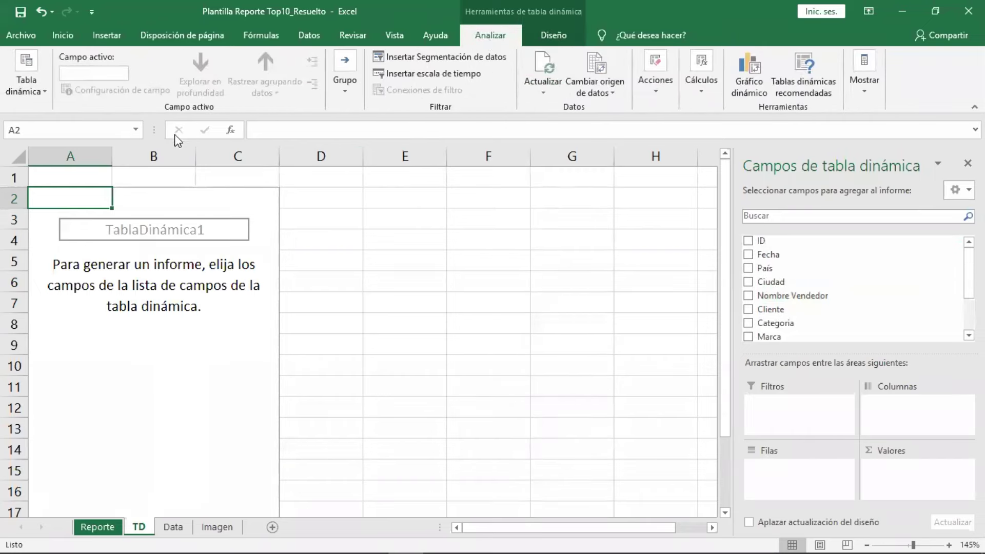
{"action": "left_click", "coordinate": [44, 100]}
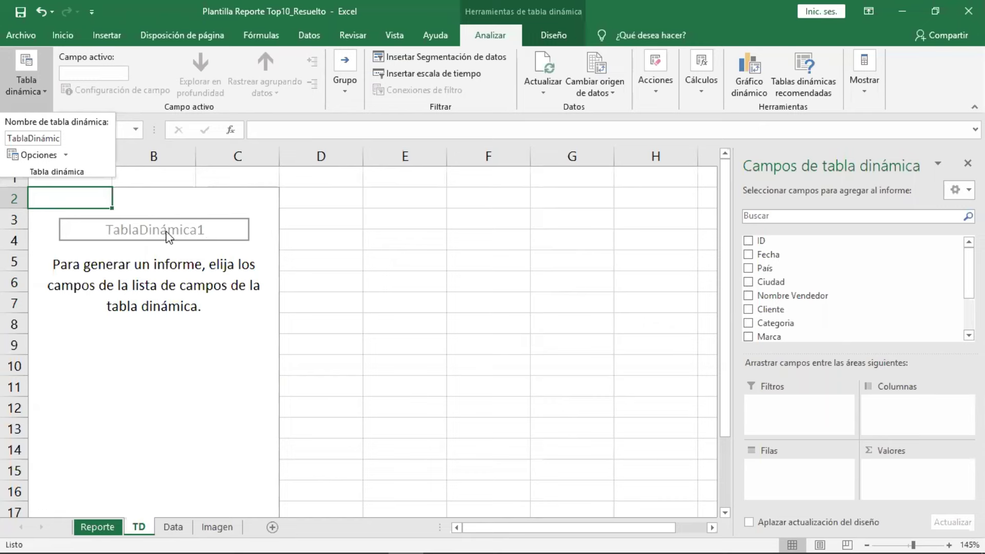
Replace the pivot table name TablaDinámica1 with TDVenCant.
{"action": "double_click", "coordinate": [42, 138]}
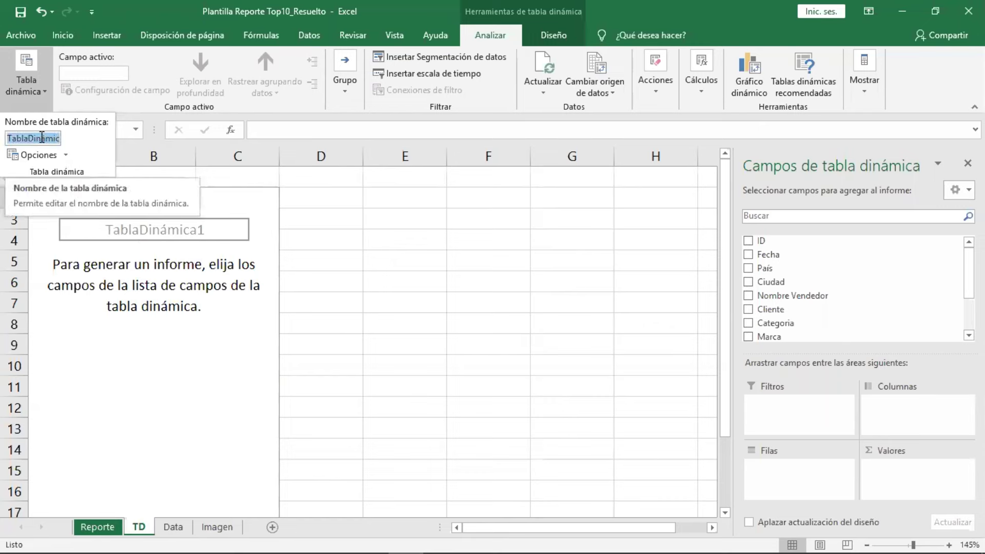
{"action": "key", "text": "BackSpace"}
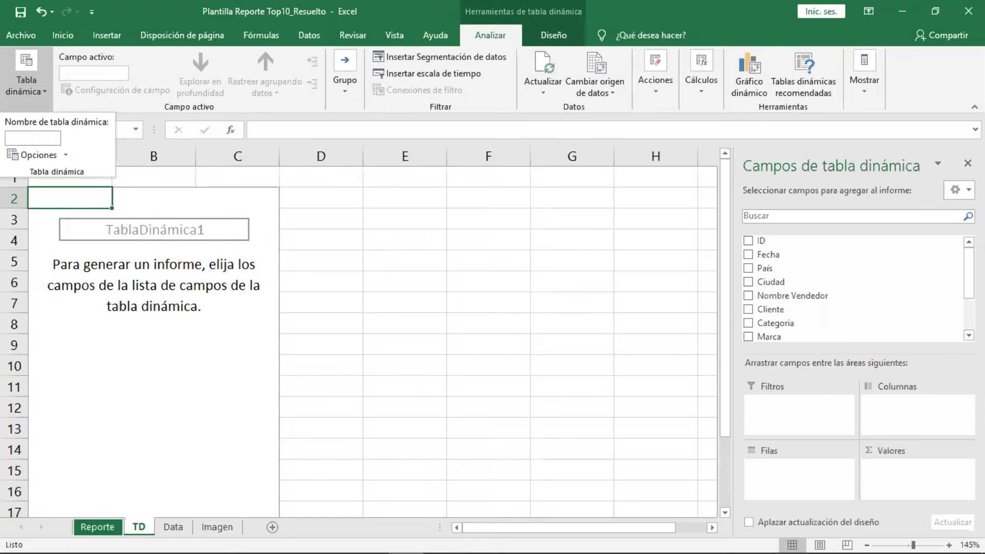
{"action": "type", "text": "TD"}
{"action": "type", "text": "V"}
{"action": "type", "text": "en"}
{"action": "type", "text": "C"}
{"action": "type", "text": "ant"}
{"action": "key", "text": "Return"}
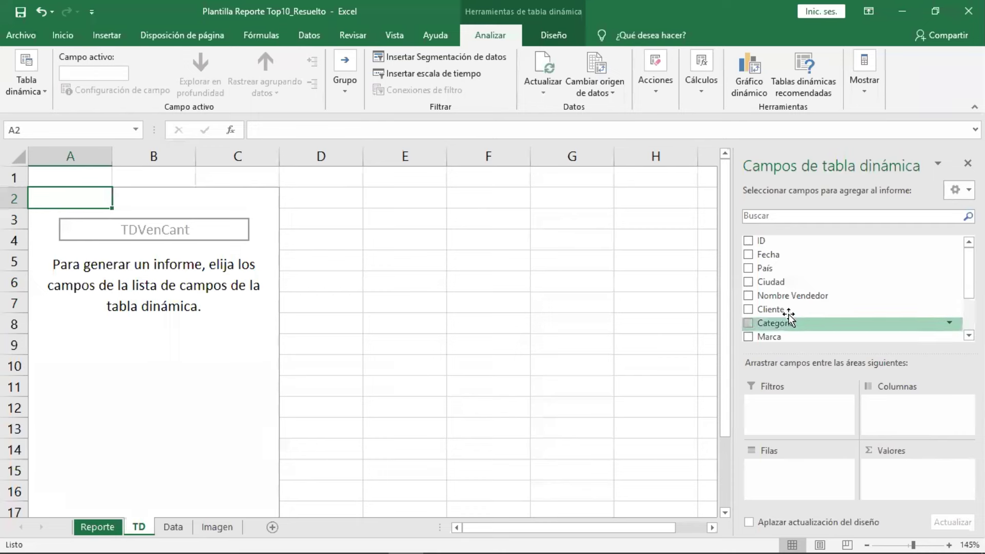
Place Nombre Vendedor in the pivot rows and Cantidad in the values as Suma de Cantidad.
{"action": "left_click_drag", "start_coordinate": [791, 302], "coordinate": [811, 306]}
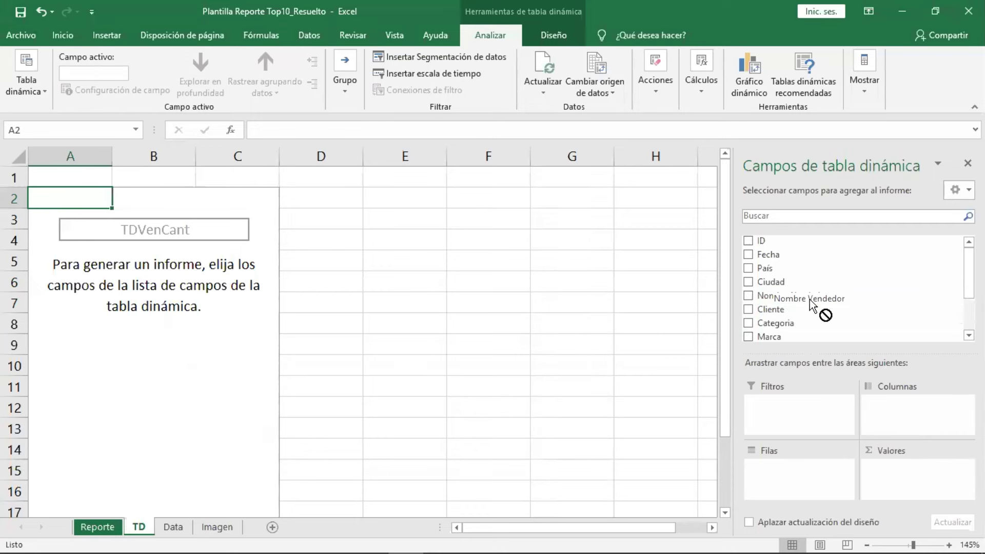
{"action": "mouse_move", "coordinate": [810, 307]}
{"action": "left_mouse_down"}
{"action": "mouse_move", "coordinate": [824, 417]}
{"action": "mouse_move", "coordinate": [904, 422]}
{"action": "mouse_move", "coordinate": [823, 464]}
{"action": "mouse_move", "coordinate": [822, 425]}
{"action": "mouse_move", "coordinate": [804, 479]}
{"action": "left_mouse_up"}
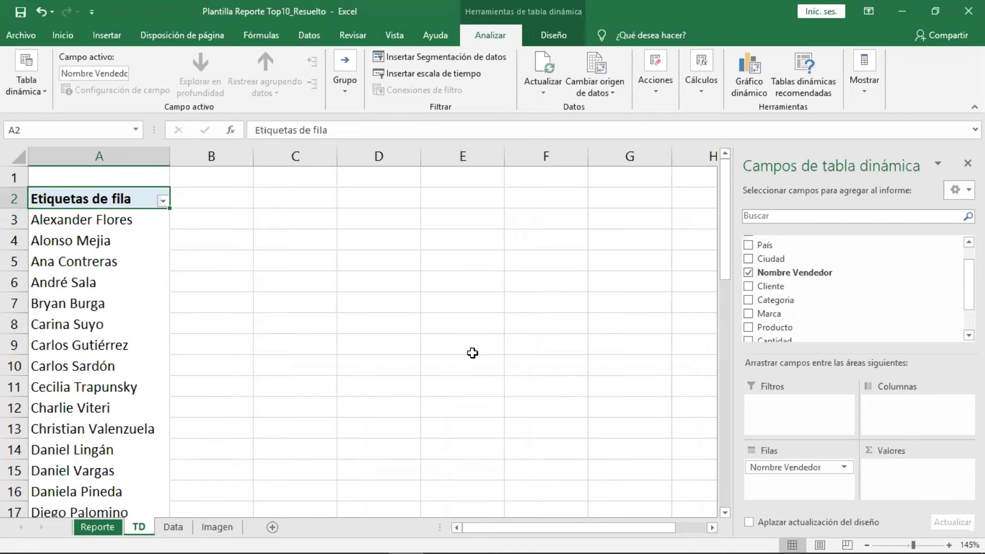
{"action": "scroll", "coordinate": [942, 300], "scroll_direction": "down", "scroll_amount": 1}
{"action": "scroll", "coordinate": [851, 308], "scroll_direction": "down", "scroll_amount": 1}
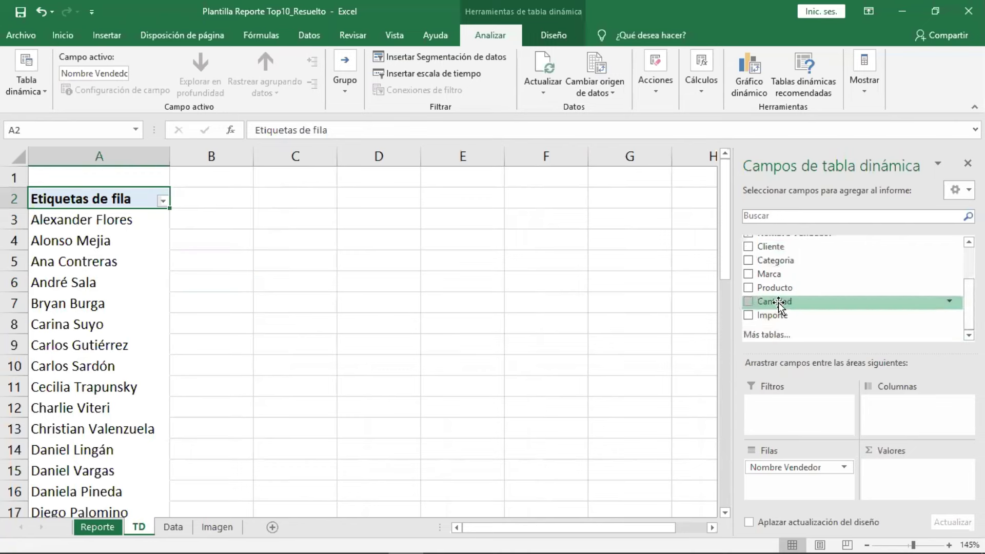
{"action": "left_click_drag", "start_coordinate": [779, 303], "coordinate": [893, 485]}
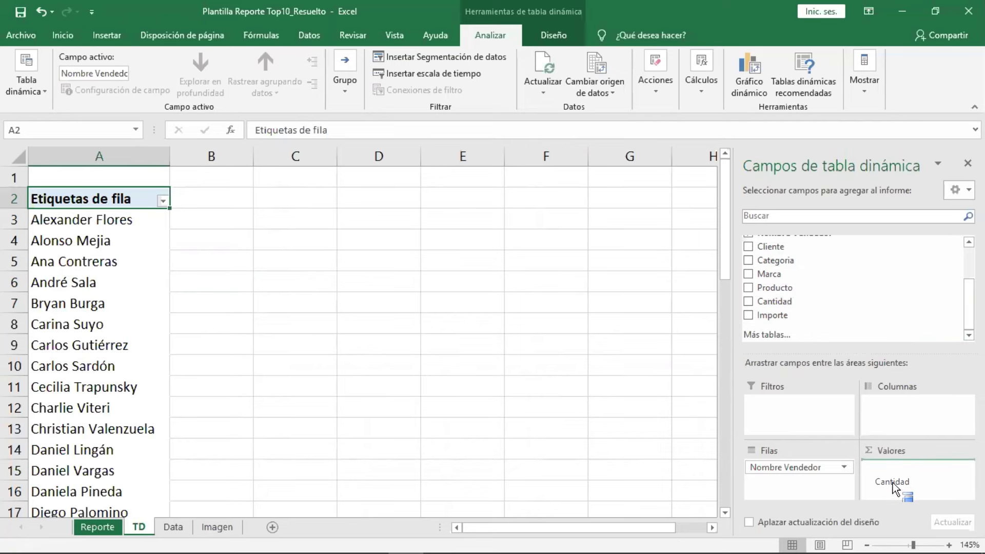
{"action": "left_click_drag", "start_coordinate": [893, 482], "coordinate": [893, 483]}
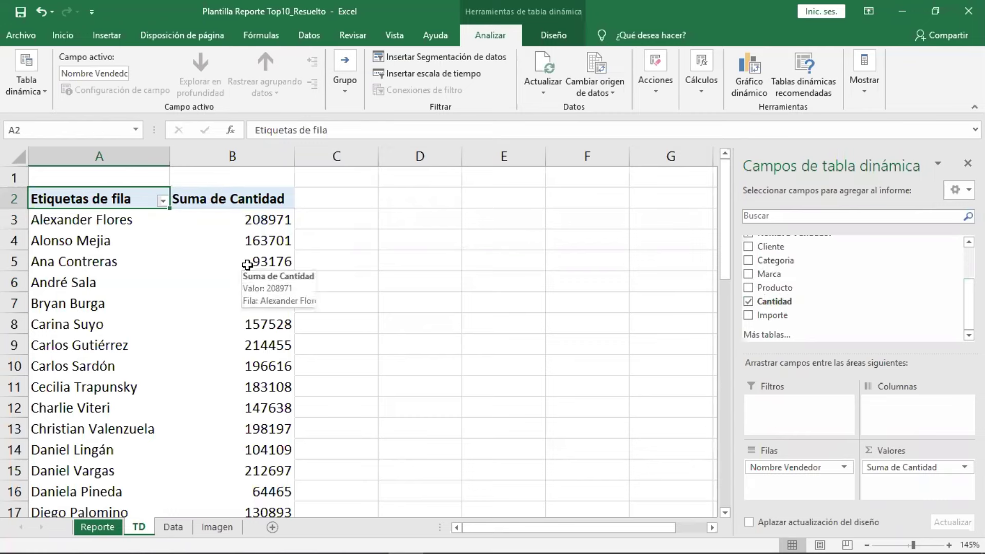
{"action": "left_click", "coordinate": [251, 242]}
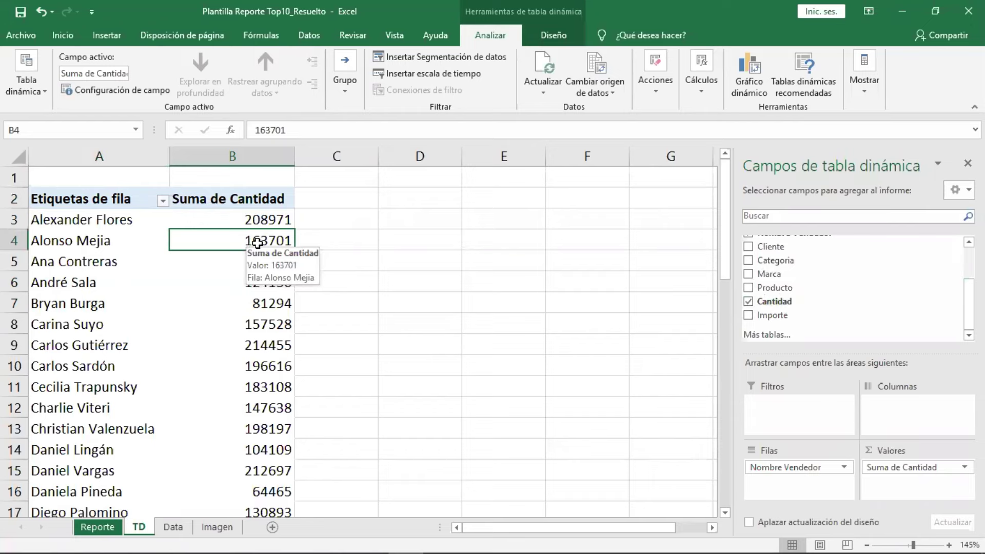
{"action": "left_click", "coordinate": [253, 286]}
{"action": "left_click", "coordinate": [255, 240]}
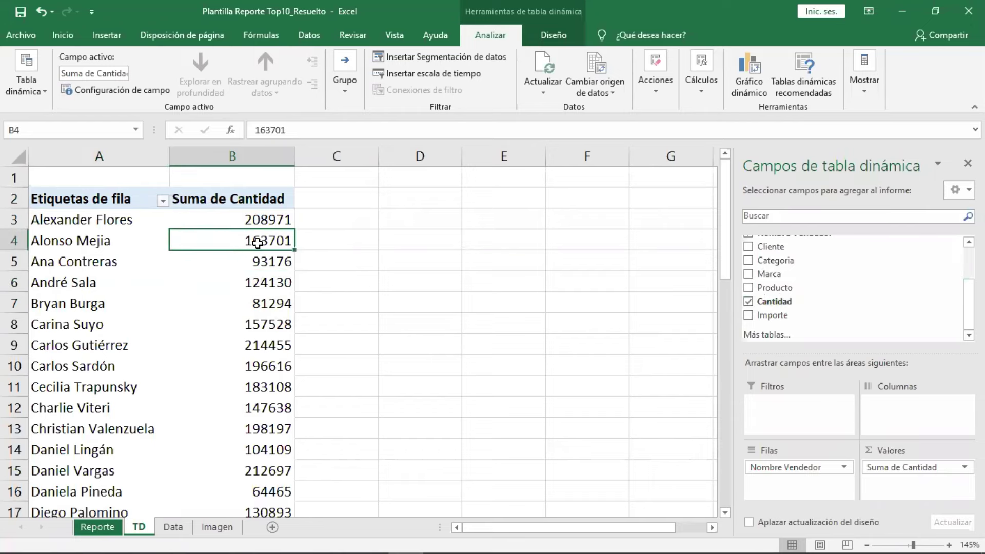
Try summarizing Cantidad as count, average, maximum, minimum and product.
{"action": "right_click", "coordinate": [260, 249]}
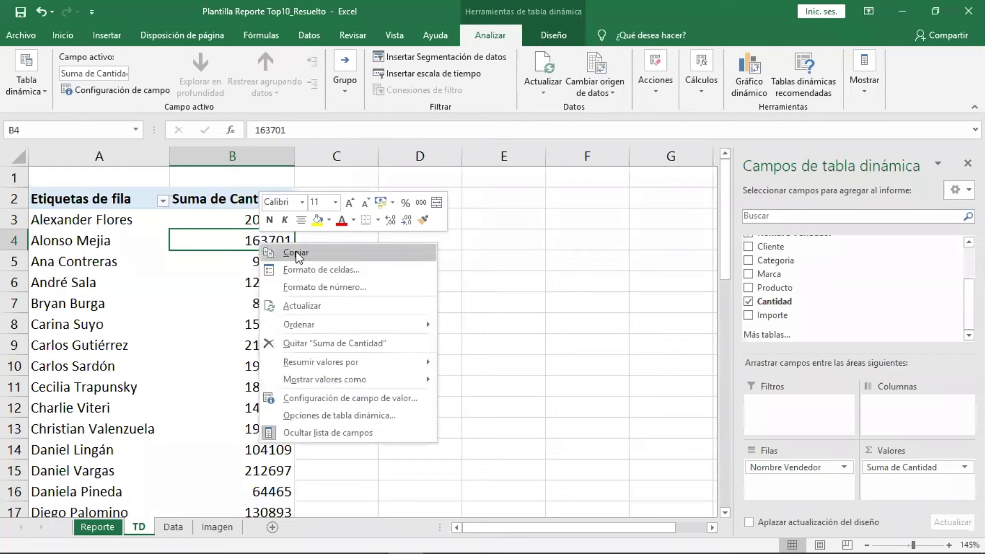
{"action": "mouse_move", "coordinate": [321, 361]}
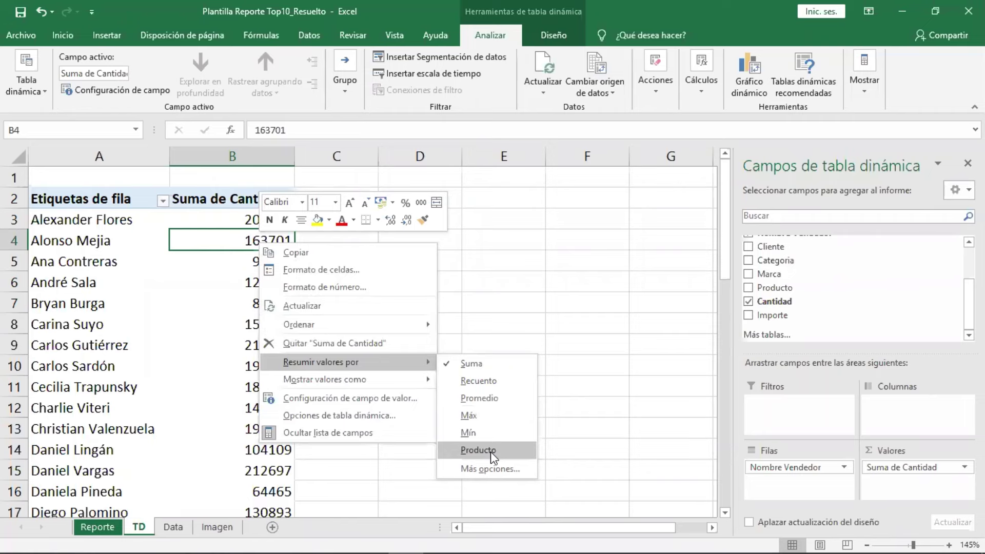
{"action": "left_click", "coordinate": [496, 385]}
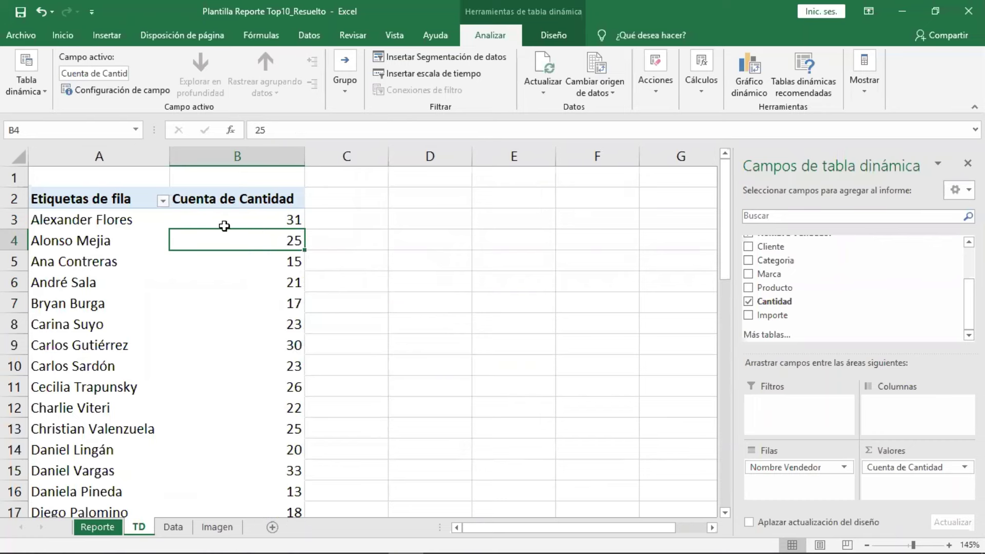
{"action": "right_click", "coordinate": [282, 225]}
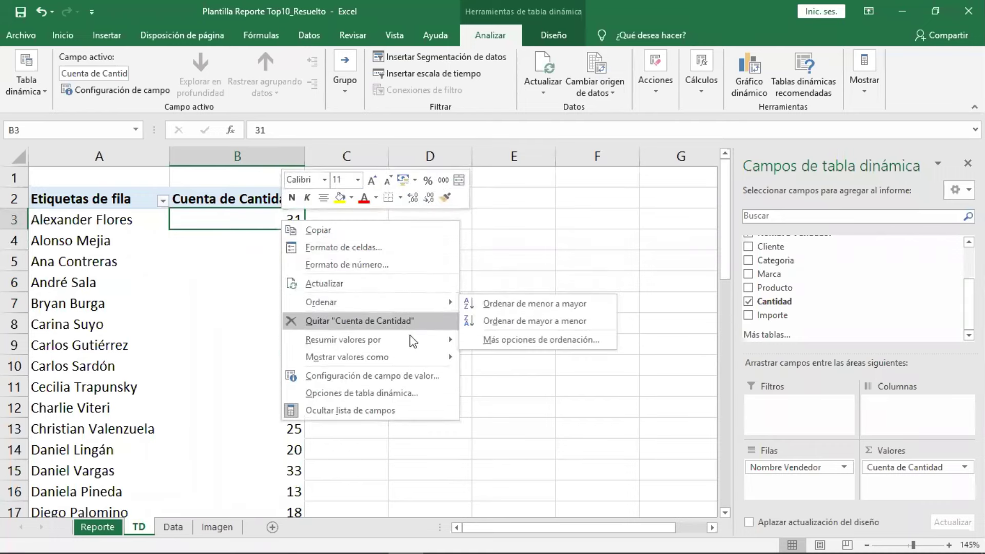
{"action": "left_click", "coordinate": [511, 375]}
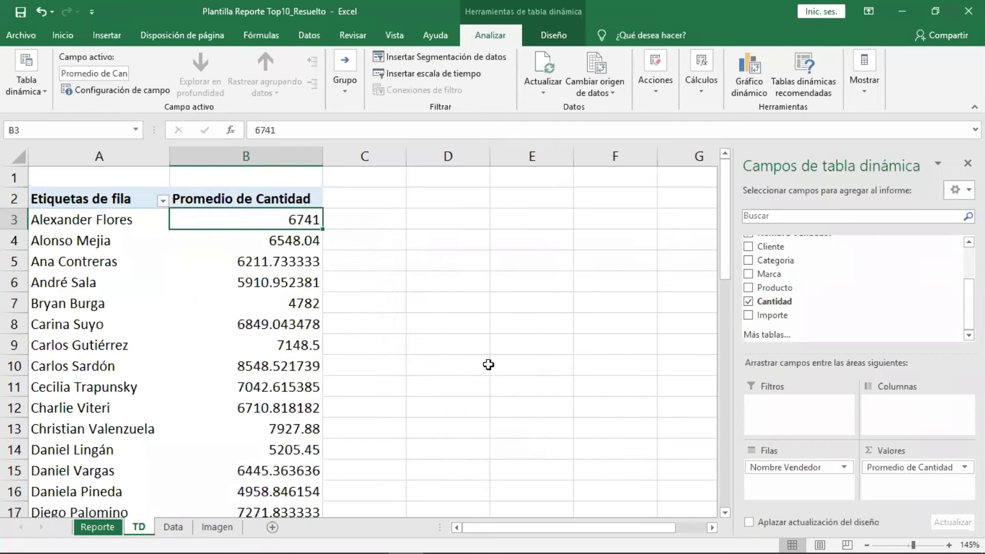
{"action": "right_click", "coordinate": [302, 221]}
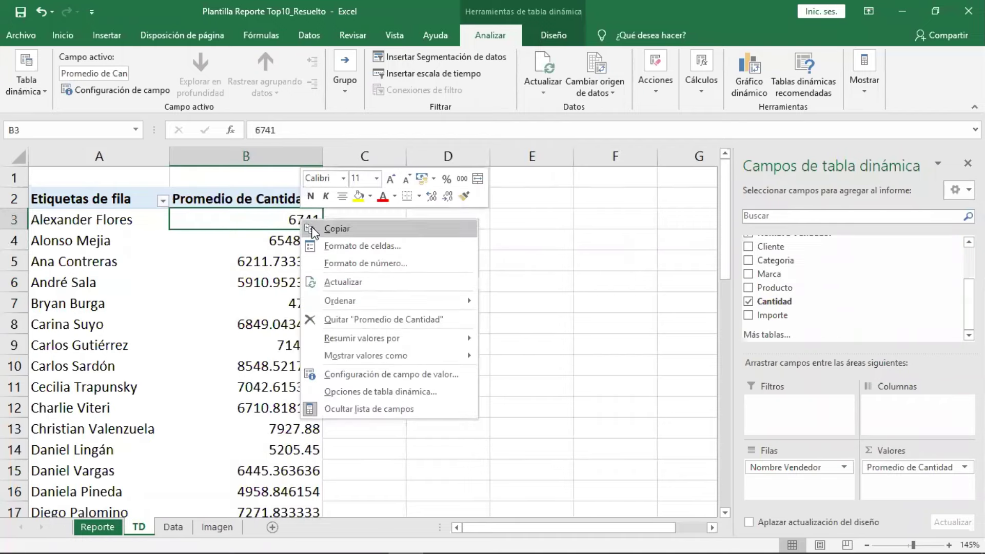
{"action": "mouse_move", "coordinate": [362, 339]}
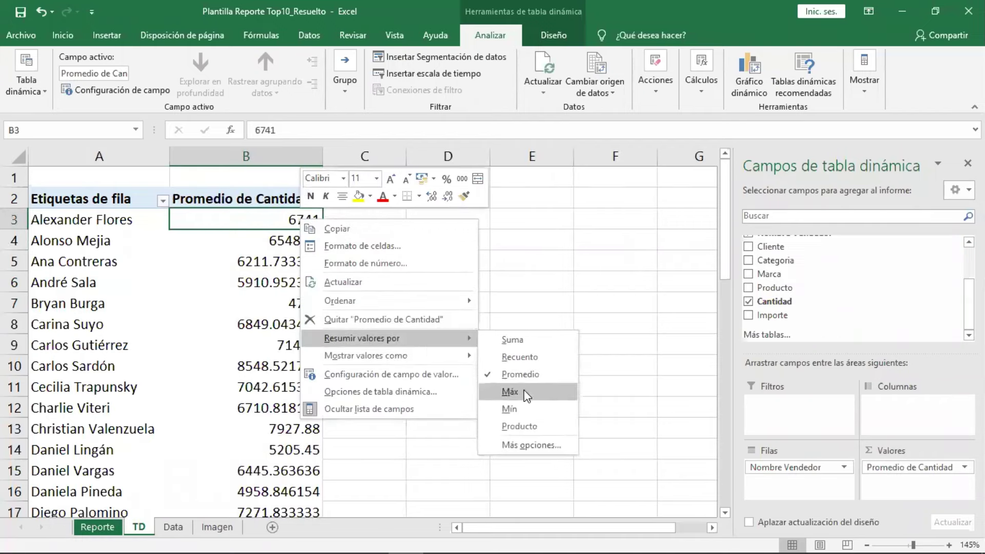
{"action": "left_click", "coordinate": [511, 392]}
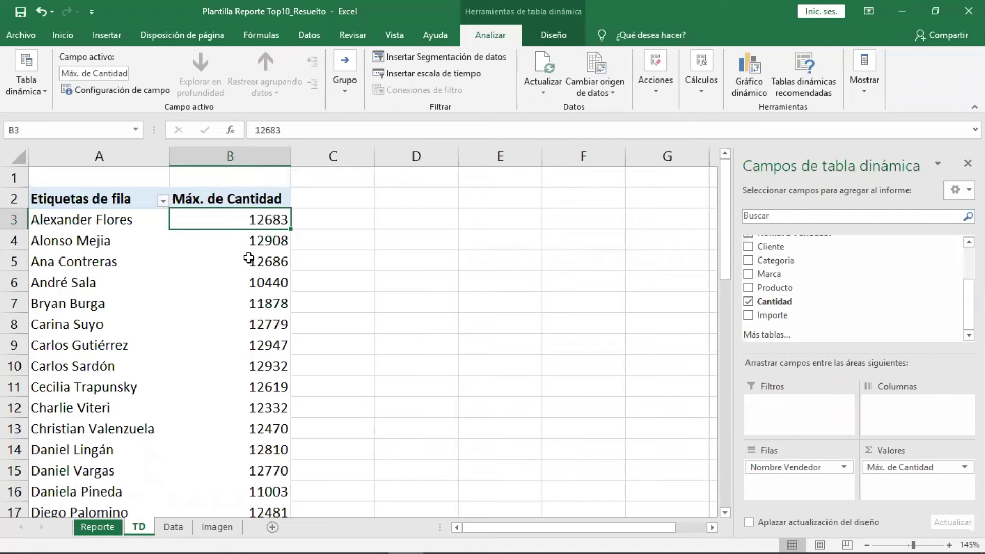
{"action": "right_click", "coordinate": [229, 225]}
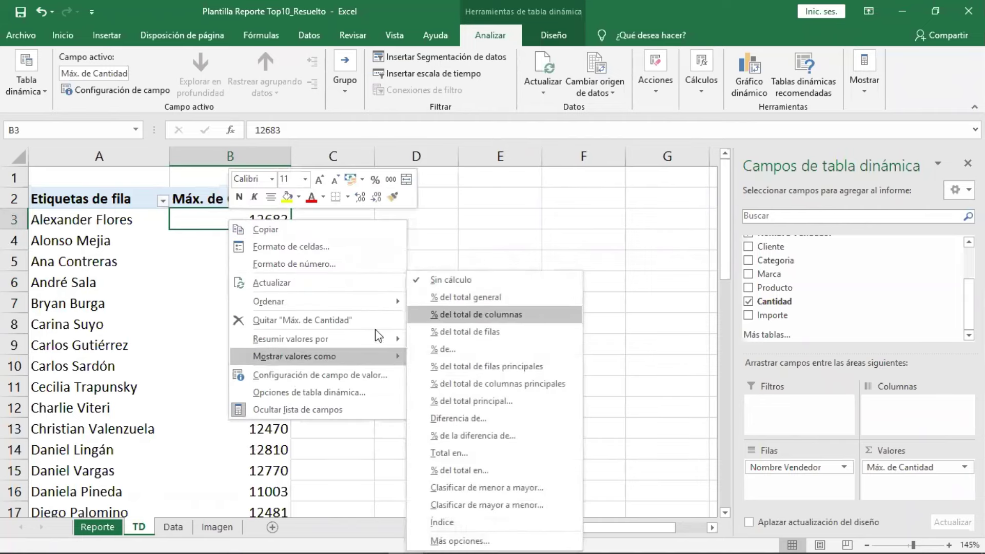
{"action": "left_click", "coordinate": [471, 409]}
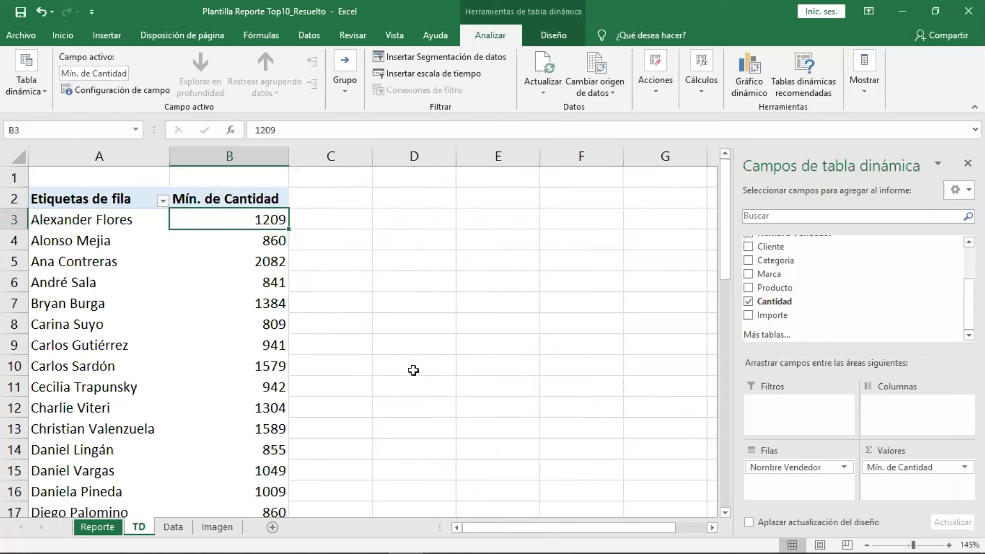
{"action": "right_click", "coordinate": [270, 223]}
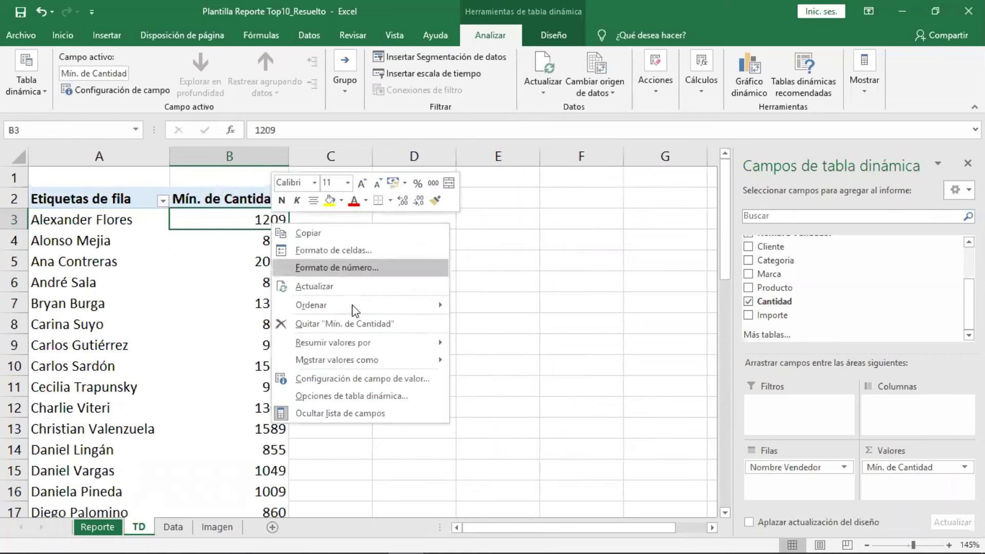
{"action": "mouse_move", "coordinate": [334, 343]}
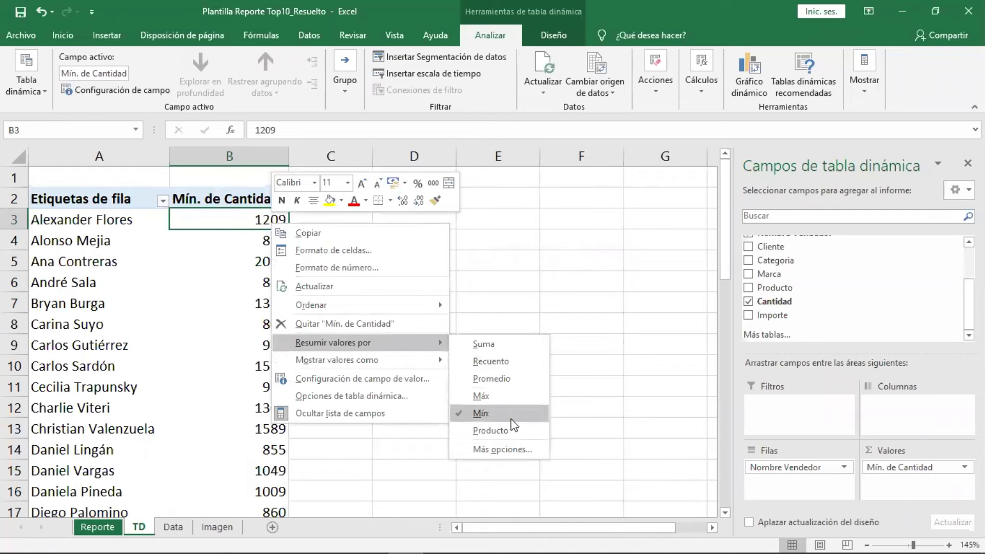
{"action": "left_click", "coordinate": [520, 437]}
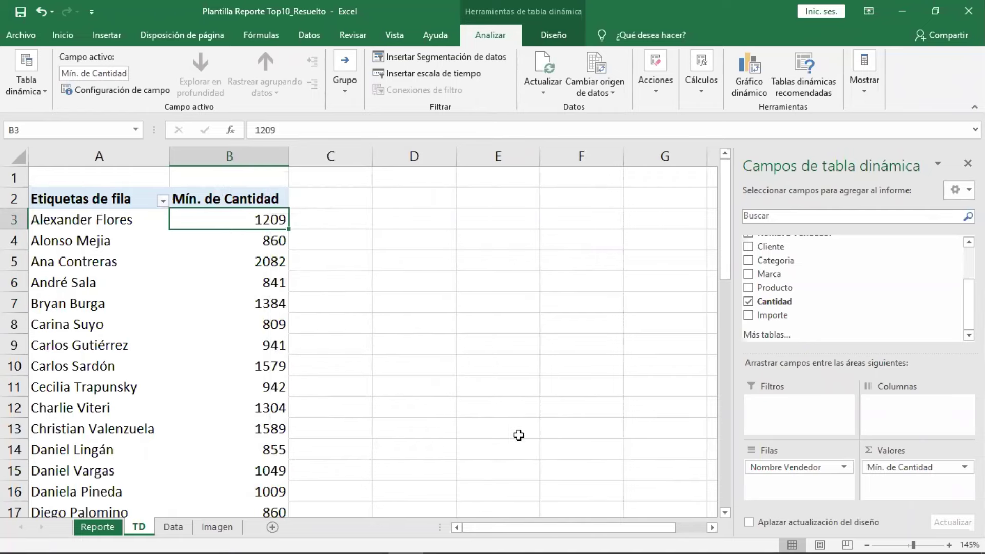
Switch Cantidad back to a sum and select the seller total in B5.
{"action": "right_click", "coordinate": [304, 222]}
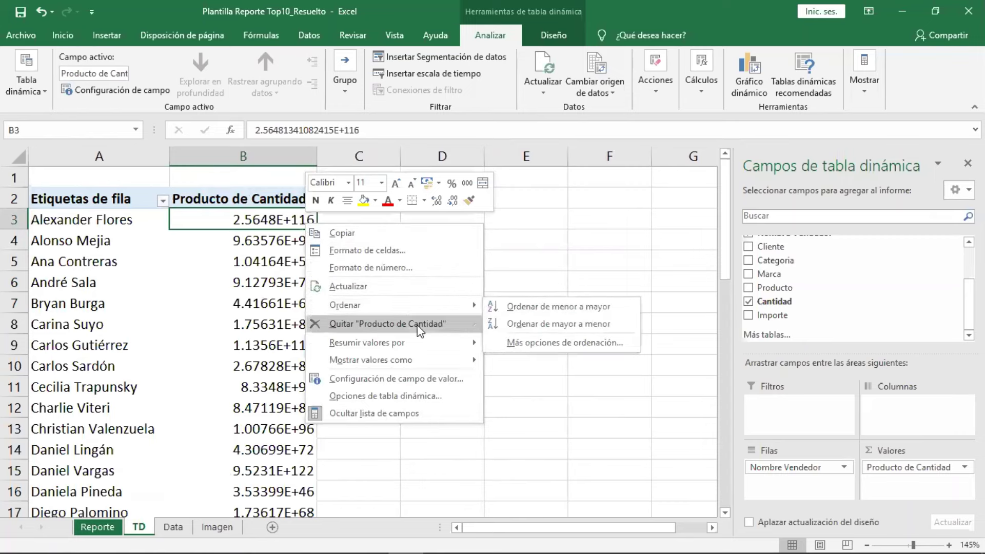
{"action": "mouse_move", "coordinate": [368, 342]}
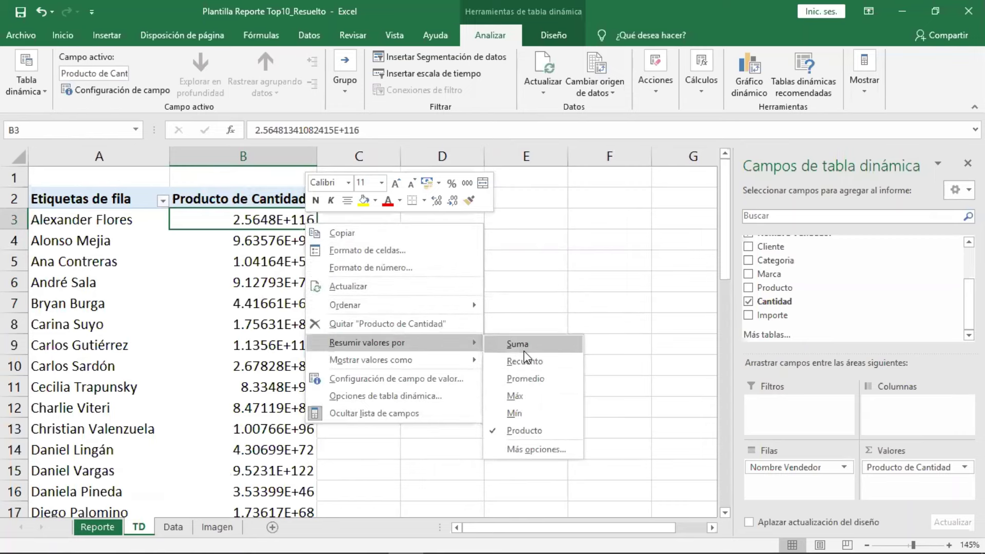
{"action": "left_click", "coordinate": [525, 351]}
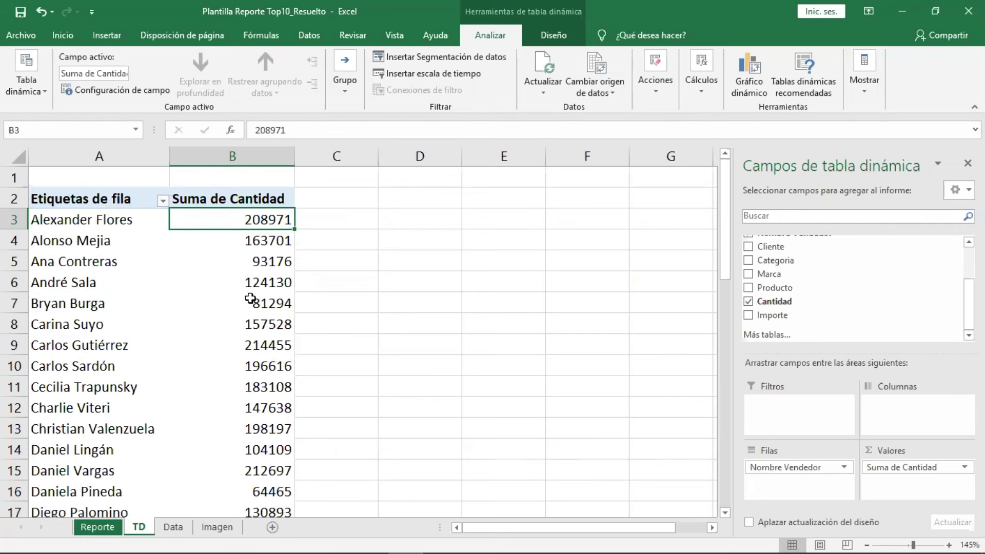
{"action": "left_click", "coordinate": [259, 263]}
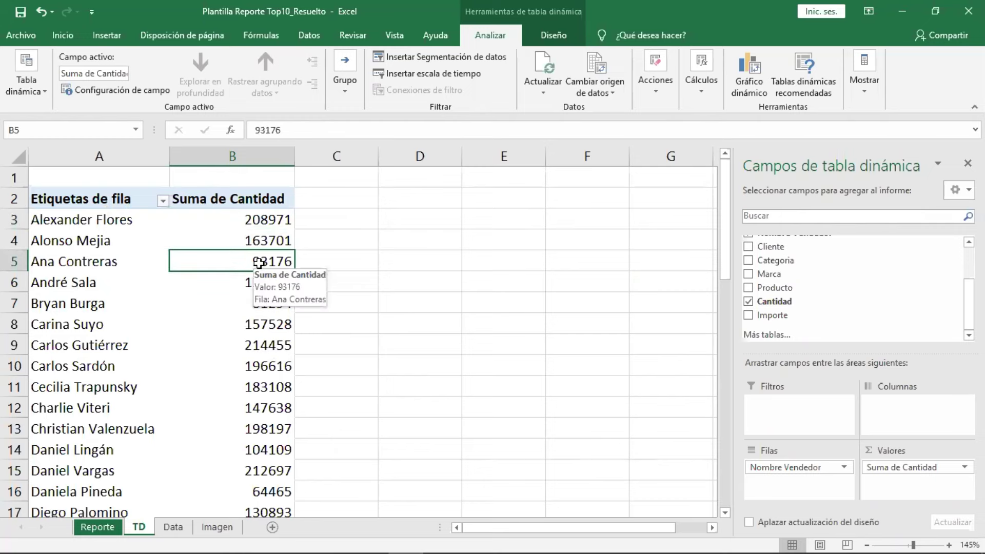
Format the Suma de Cantidad values as Número with 0 decimals and a thousands separator.
{"action": "right_click", "coordinate": [260, 264]}
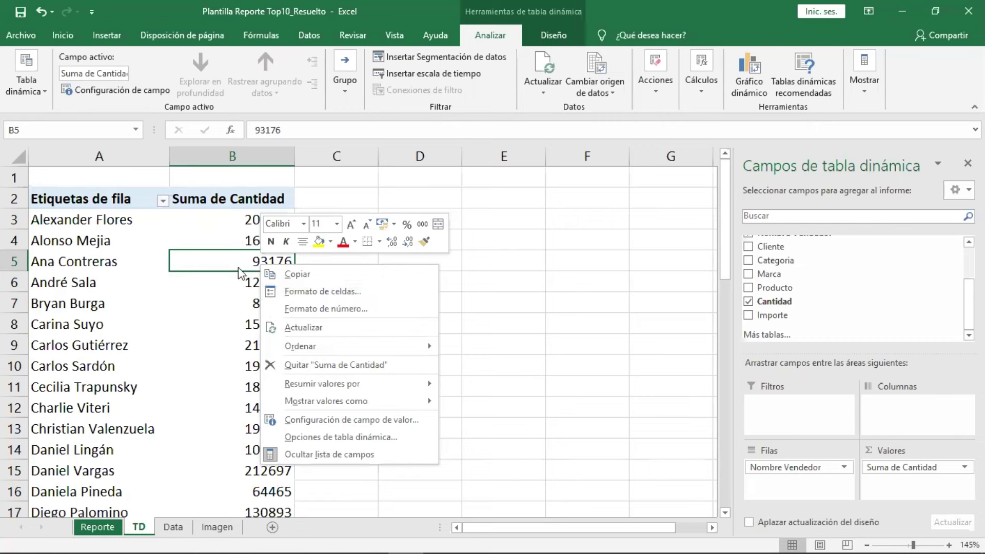
{"action": "left_click", "coordinate": [368, 310]}
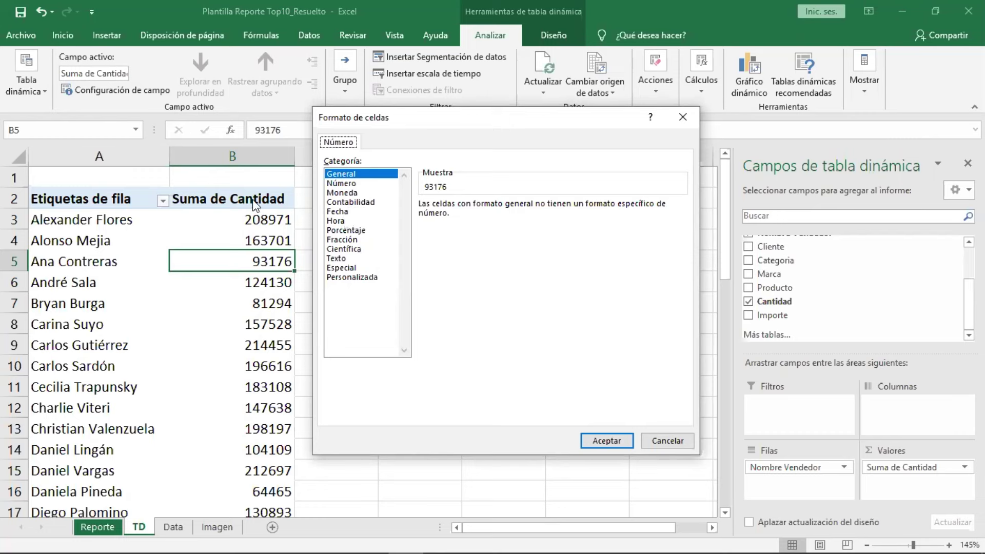
{"action": "left_click", "coordinate": [345, 184]}
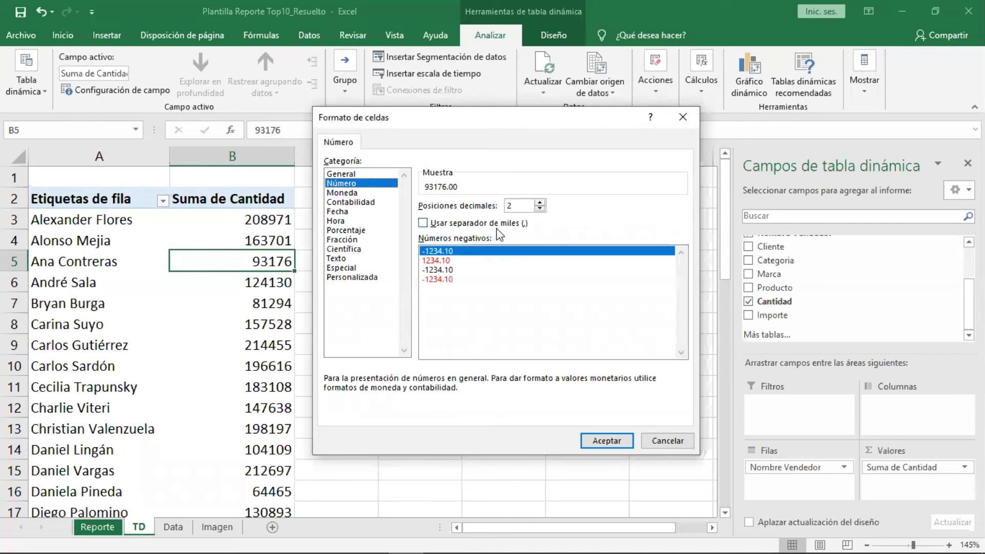
{"action": "left_click", "coordinate": [539, 208]}
{"action": "left_click", "coordinate": [540, 209]}
{"action": "left_click", "coordinate": [422, 223]}
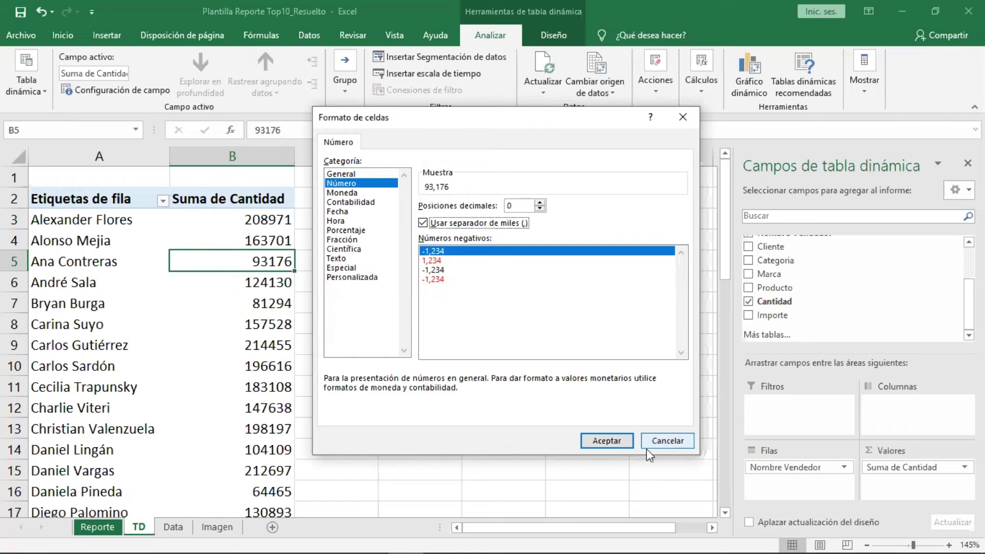
{"action": "left_click", "coordinate": [606, 442]}
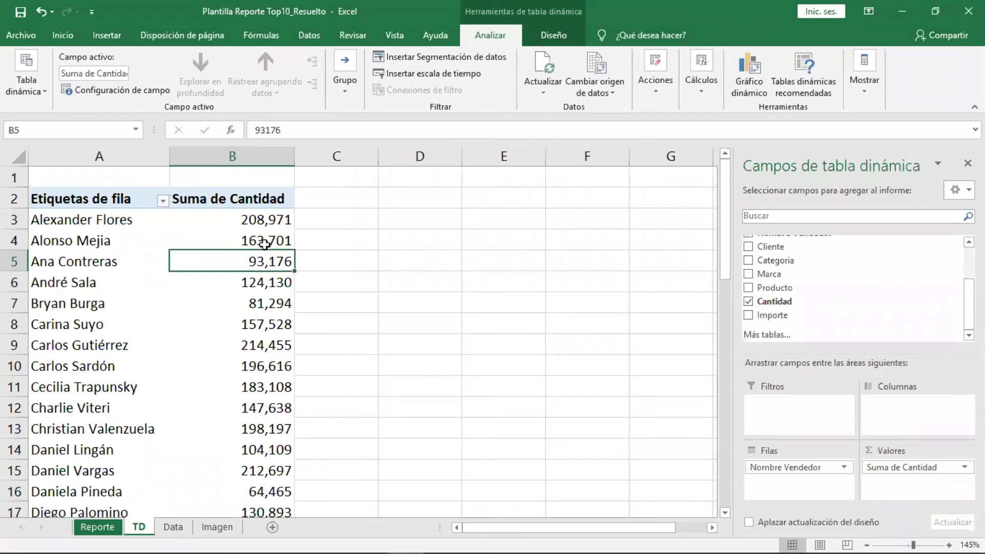
{"action": "left_click", "coordinate": [265, 244]}
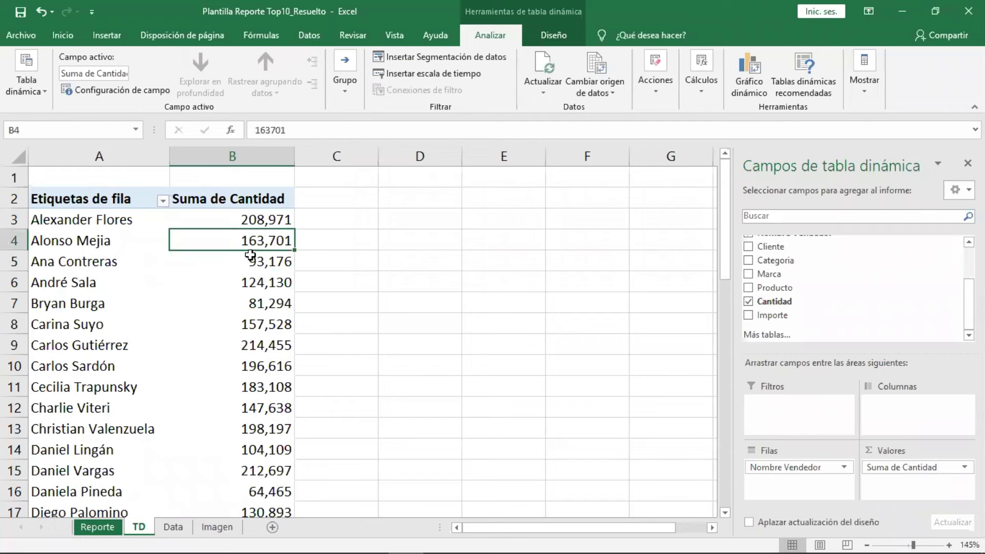
Sort sellers by Suma de Cantidad from largest to smallest, led by 244,911.
{"action": "left_click", "coordinate": [252, 259]}
{"action": "left_click", "coordinate": [250, 244]}
{"action": "right_click", "coordinate": [251, 244]}
{"action": "mouse_move", "coordinate": [347, 327]}
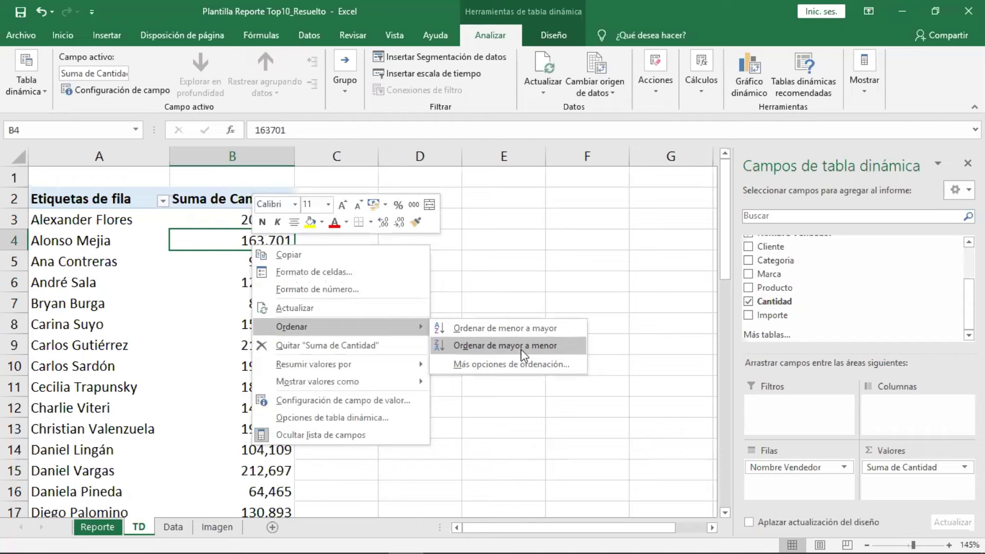
{"action": "left_click", "coordinate": [521, 349]}
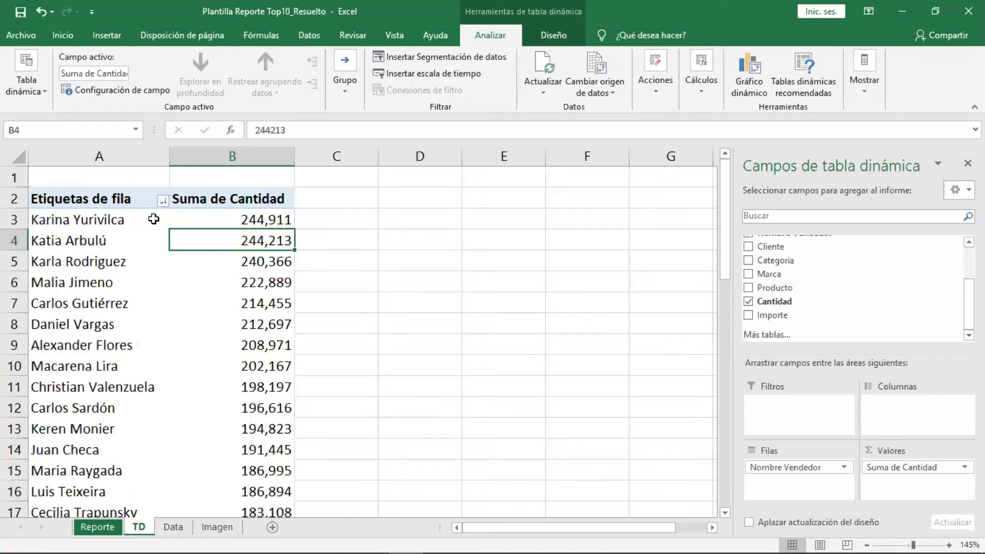
{"action": "left_click", "coordinate": [202, 221]}
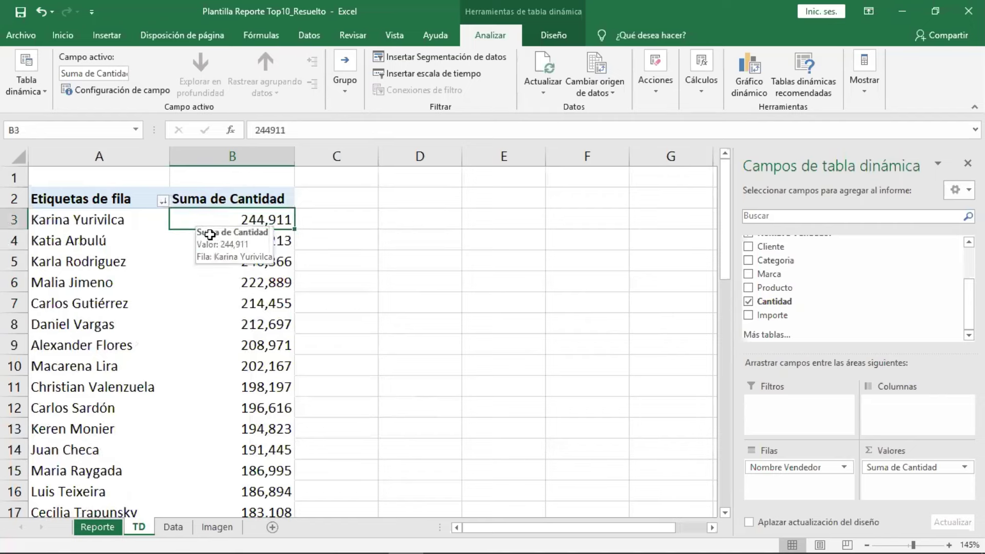
{"action": "left_click", "coordinate": [210, 237]}
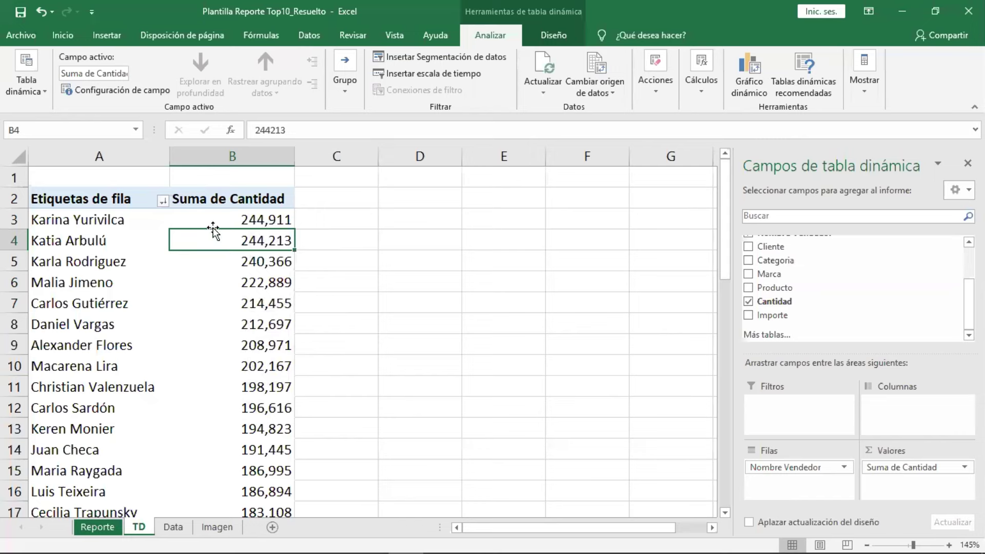
{"action": "left_click_drag", "start_coordinate": [210, 220], "coordinate": [206, 224]}
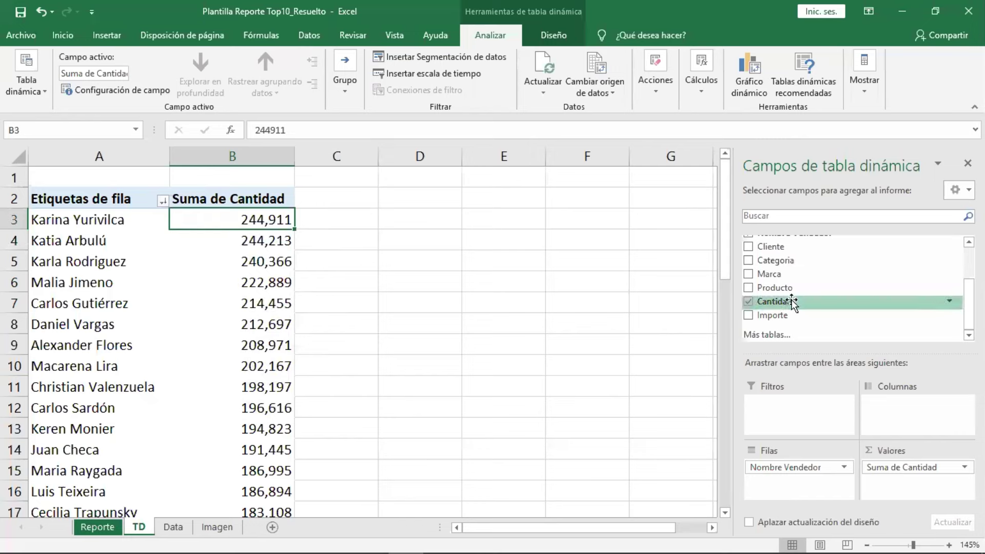
{"action": "left_click_drag", "start_coordinate": [773, 274], "coordinate": [800, 488]}
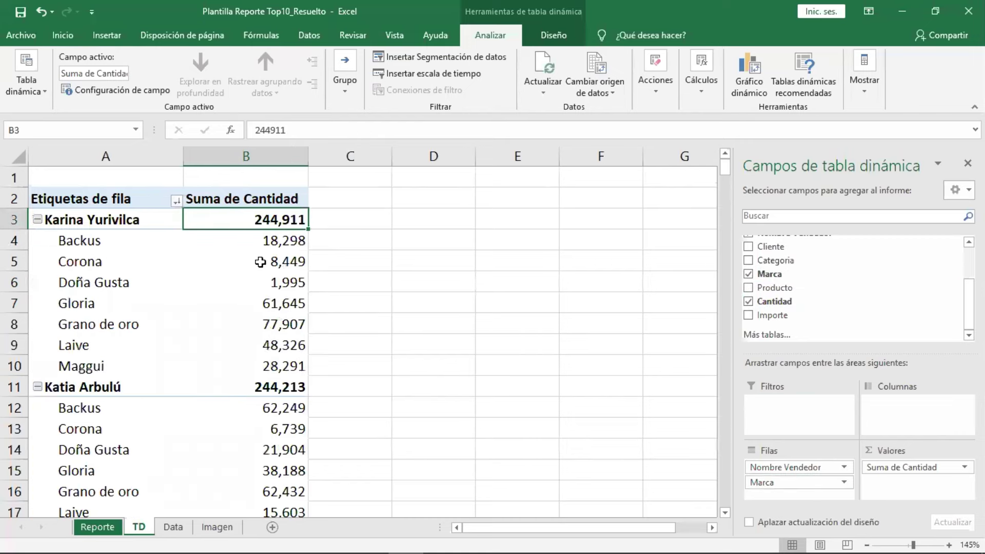
{"action": "left_click", "coordinate": [258, 242]}
{"action": "right_click", "coordinate": [260, 244]}
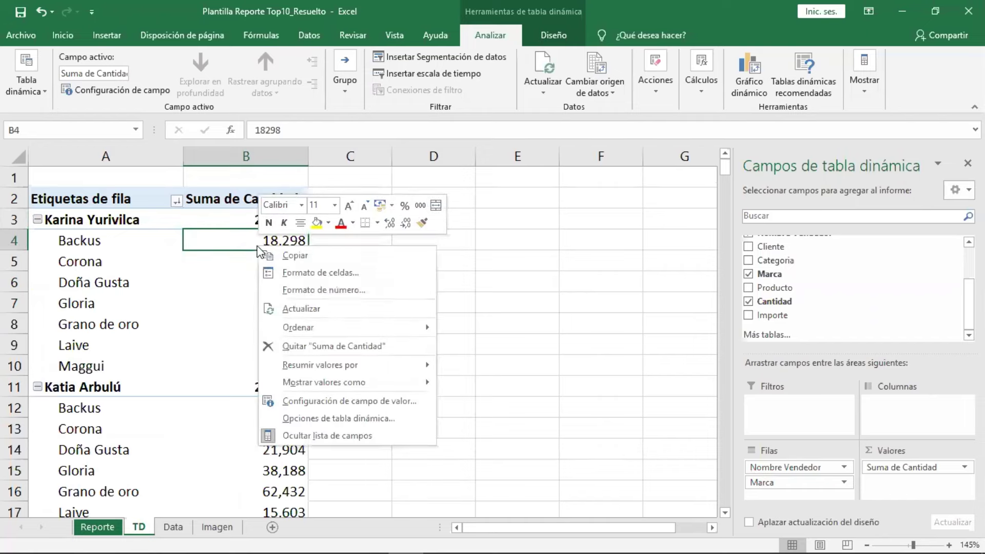
{"action": "mouse_move", "coordinate": [299, 327]}
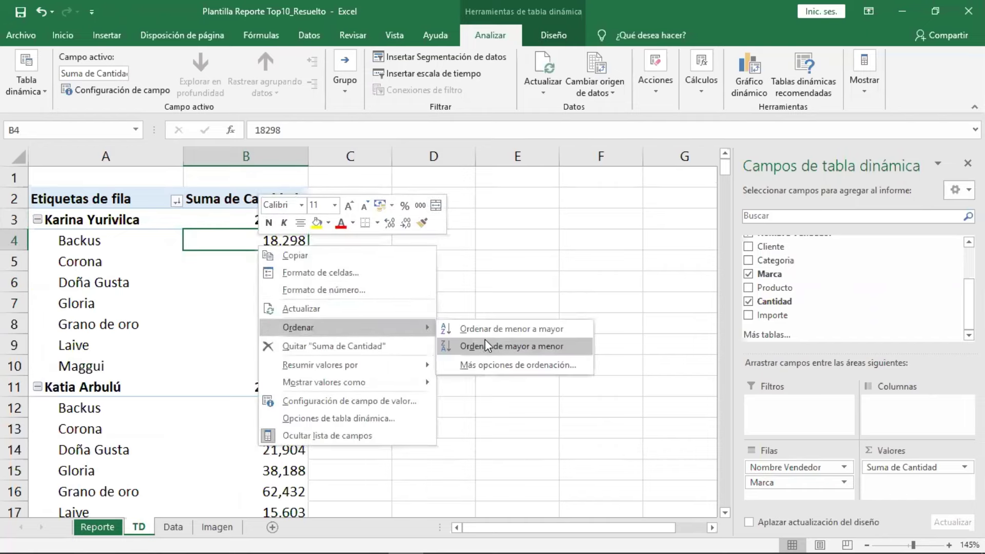
{"action": "left_click", "coordinate": [490, 329]}
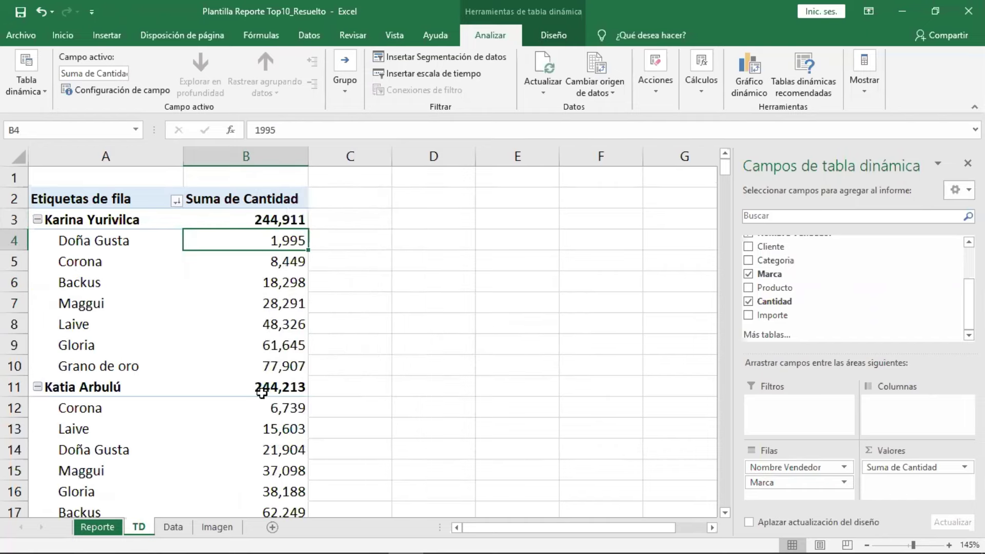
{"action": "scroll", "coordinate": [263, 392], "scroll_direction": "down", "scroll_amount": 2}
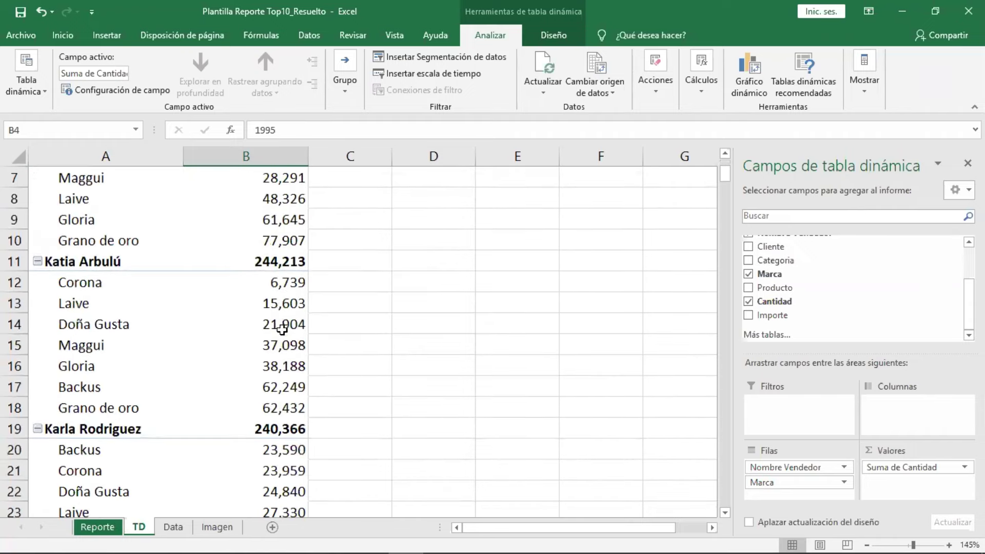
{"action": "left_click_drag", "start_coordinate": [279, 282], "coordinate": [285, 408]}
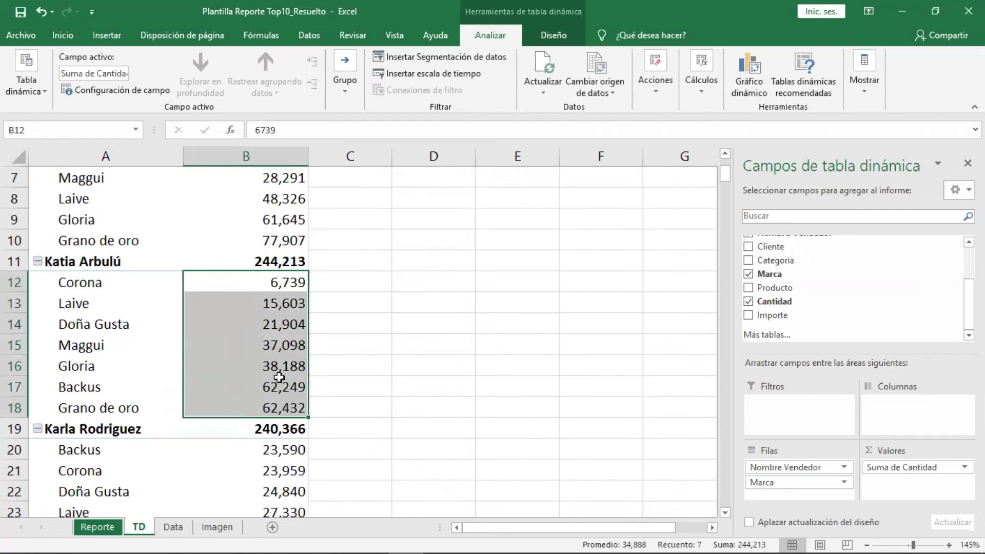
{"action": "left_click_drag", "start_coordinate": [251, 284], "coordinate": [257, 405]}
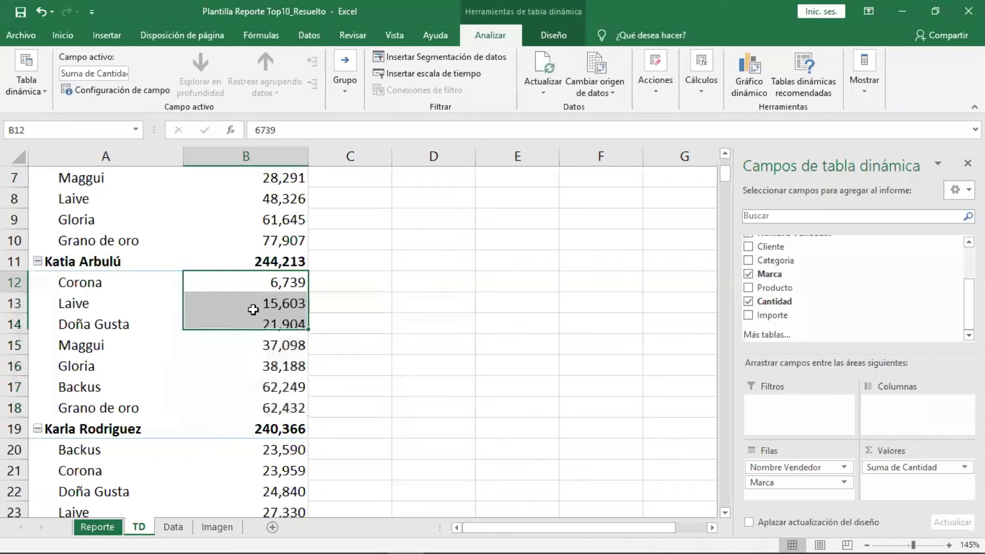
{"action": "scroll", "coordinate": [258, 405], "scroll_direction": "up", "scroll_amount": 2}
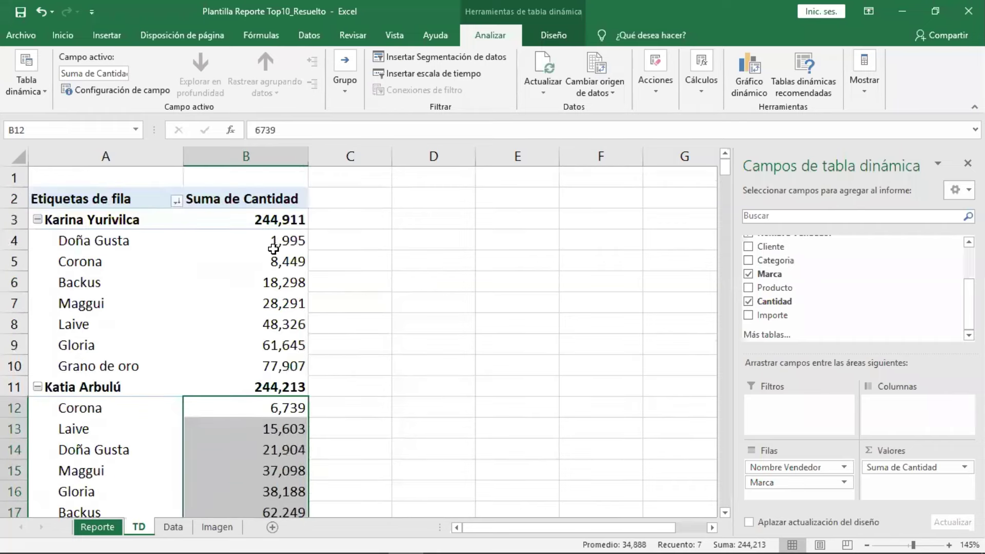
{"action": "left_click_drag", "start_coordinate": [274, 246], "coordinate": [279, 362]}
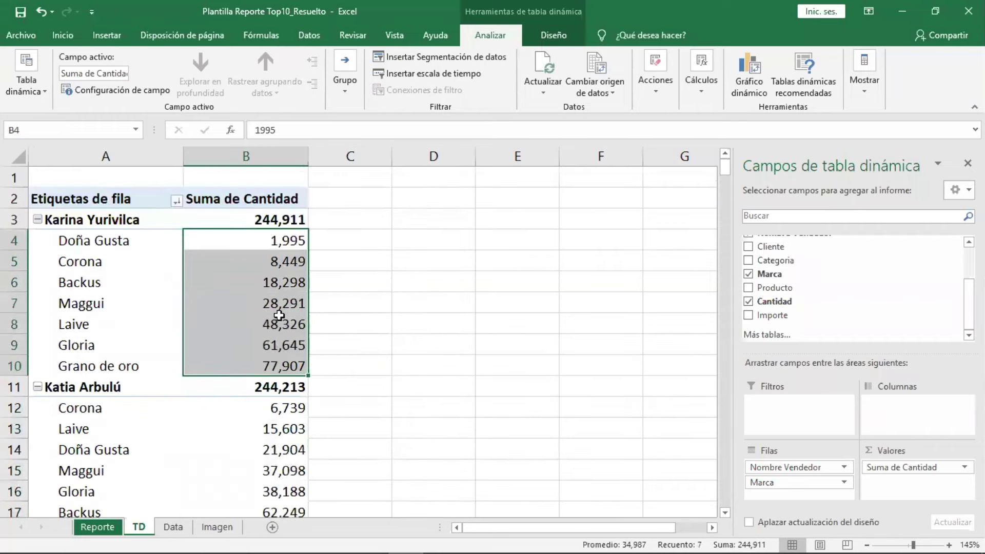
{"action": "left_click_drag", "start_coordinate": [270, 264], "coordinate": [267, 468]}
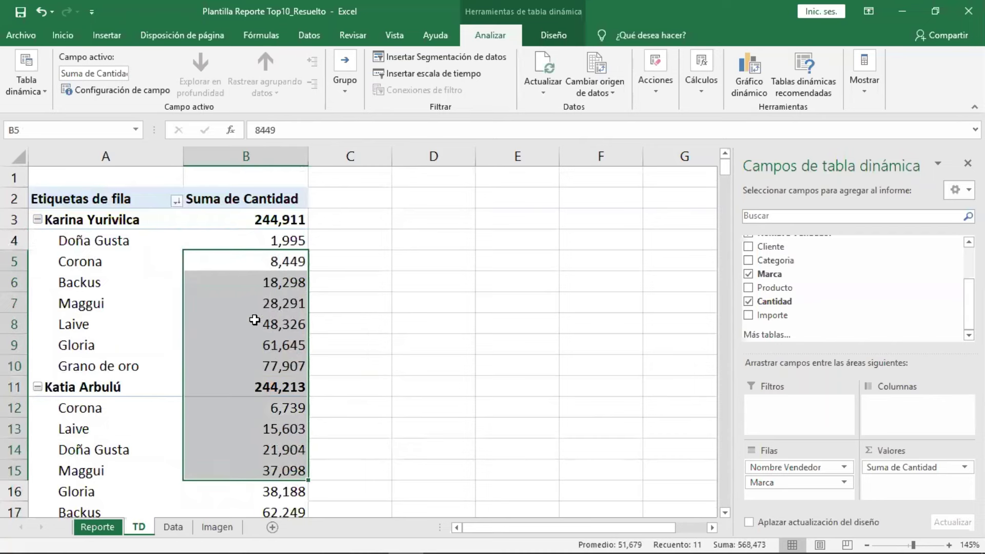
{"action": "left_click", "coordinate": [268, 241]}
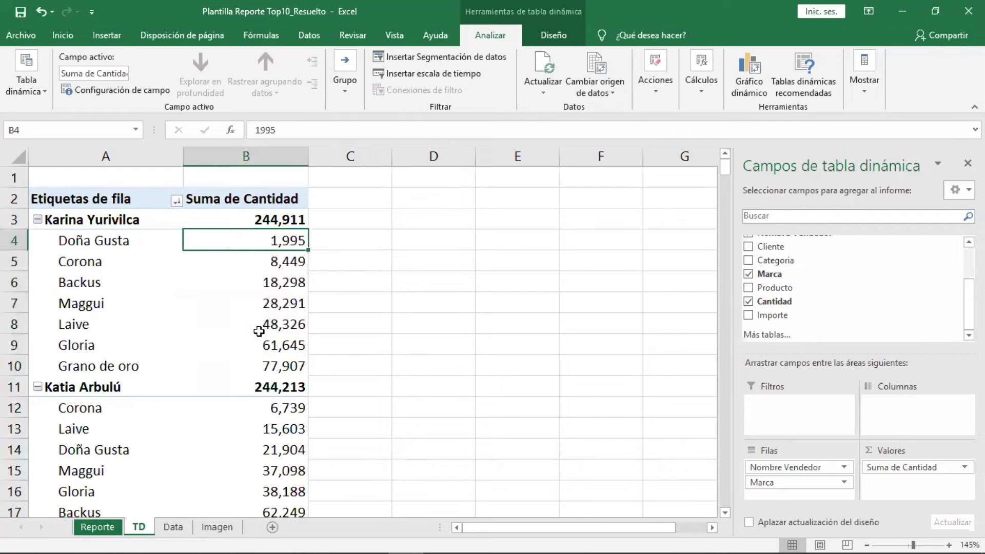
{"action": "left_click_drag", "start_coordinate": [762, 482], "coordinate": [586, 459]}
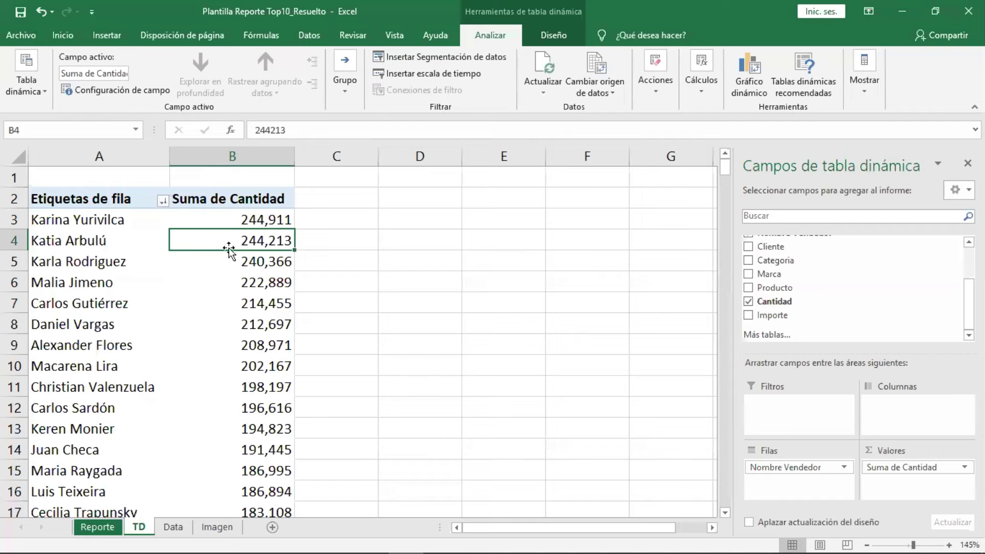
Sort the sellers from largest to smallest Suma de Cantidad.
{"action": "right_click", "coordinate": [250, 245]}
{"action": "mouse_move", "coordinate": [324, 322]}
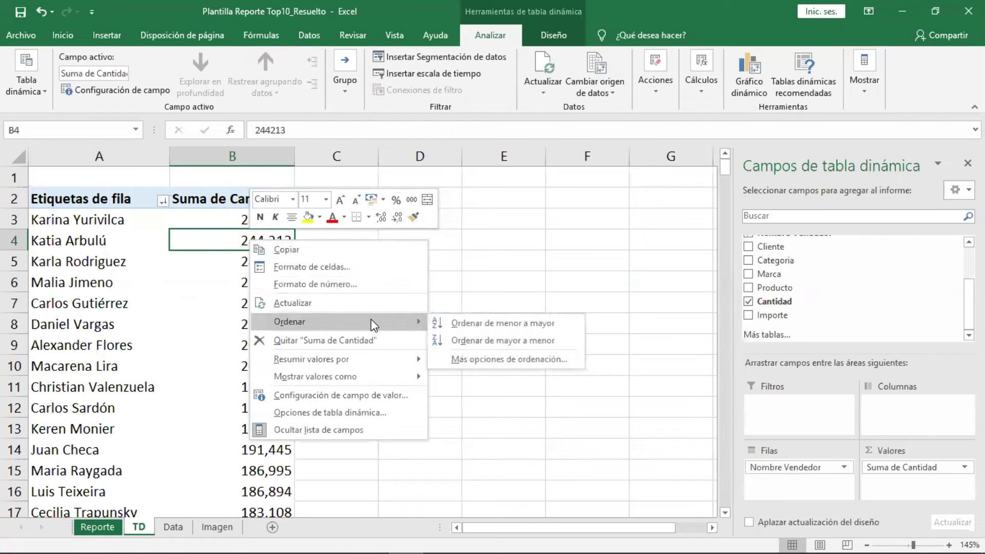
{"action": "left_click", "coordinate": [512, 340]}
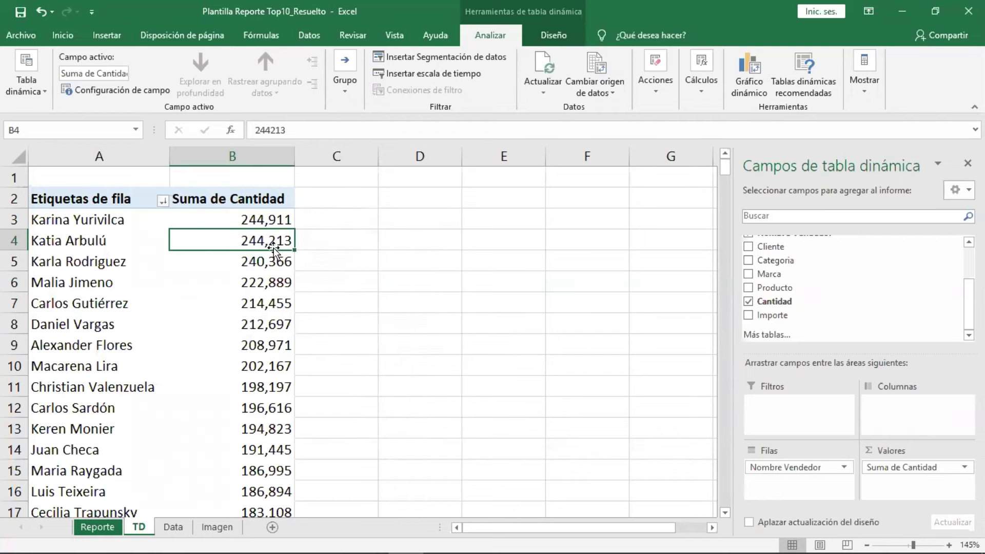
{"action": "scroll", "coordinate": [264, 388], "scroll_direction": "down", "scroll_amount": 4}
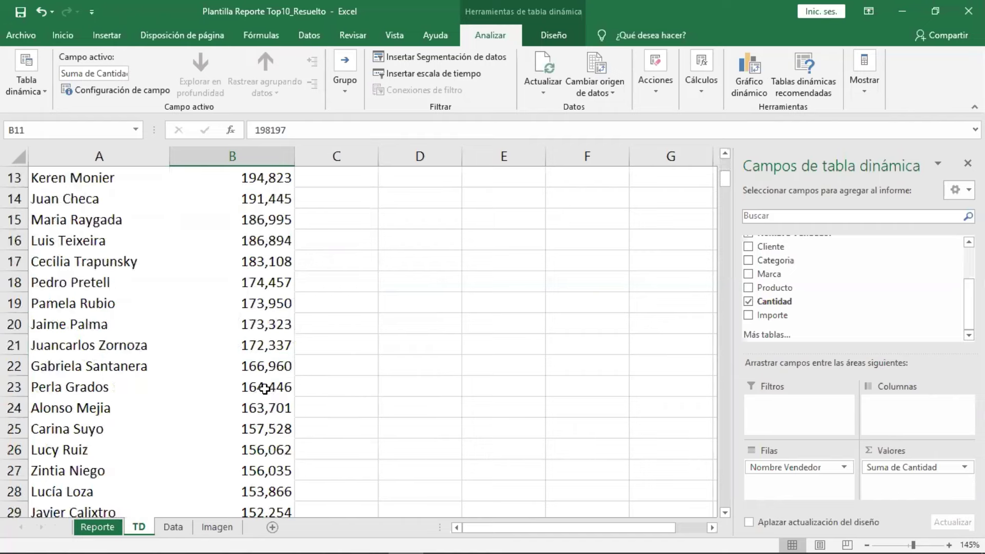
{"action": "scroll", "coordinate": [265, 389], "scroll_direction": "down", "scroll_amount": 1}
{"action": "scroll", "coordinate": [265, 389], "scroll_direction": "up", "scroll_amount": 2}
{"action": "scroll", "coordinate": [266, 389], "scroll_direction": "up", "scroll_amount": 3}
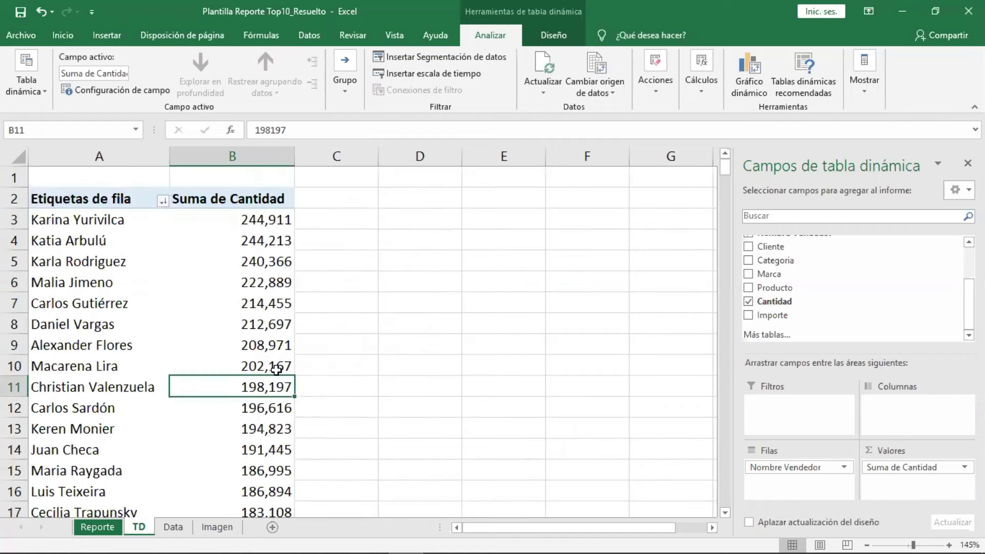
Apply Número format with 0 decimals and thousands separator to the quantities.
{"action": "left_click", "coordinate": [268, 223]}
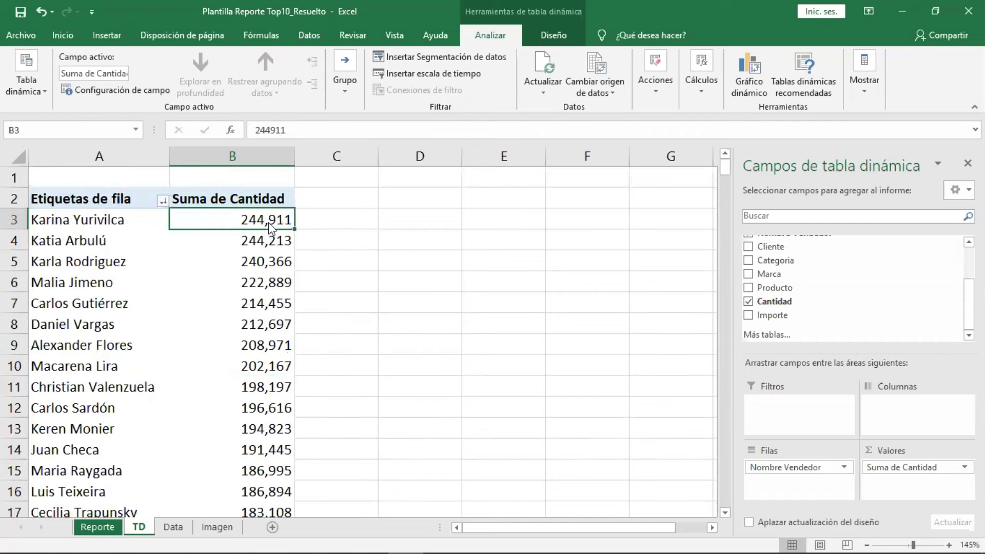
{"action": "right_click", "coordinate": [269, 222]}
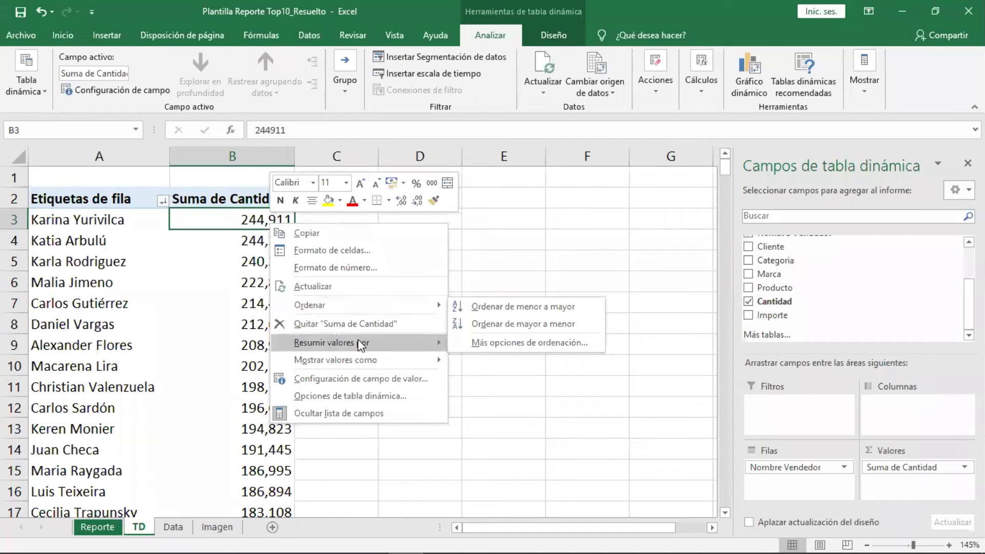
{"action": "mouse_move", "coordinate": [331, 343]}
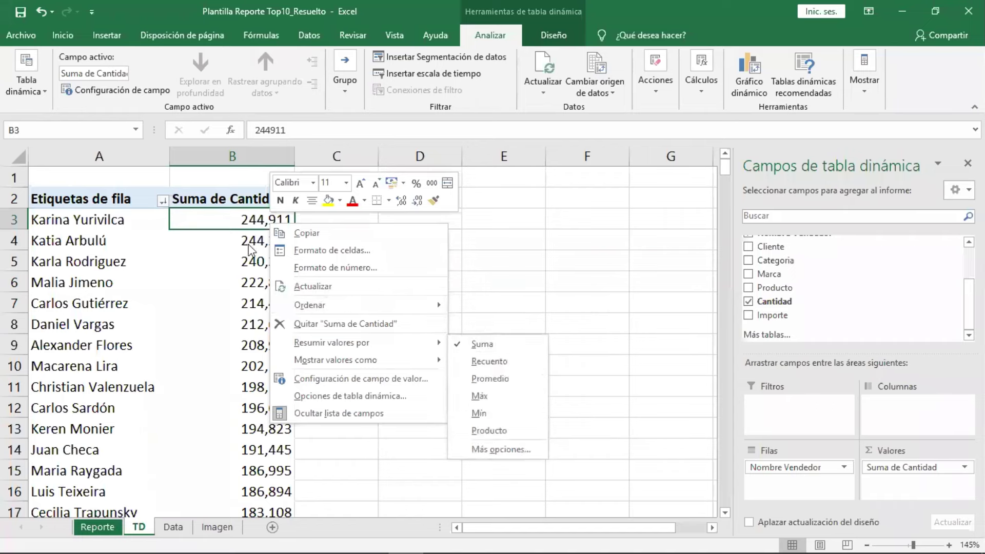
{"action": "left_click", "coordinate": [473, 348]}
{"action": "right_click", "coordinate": [254, 225]}
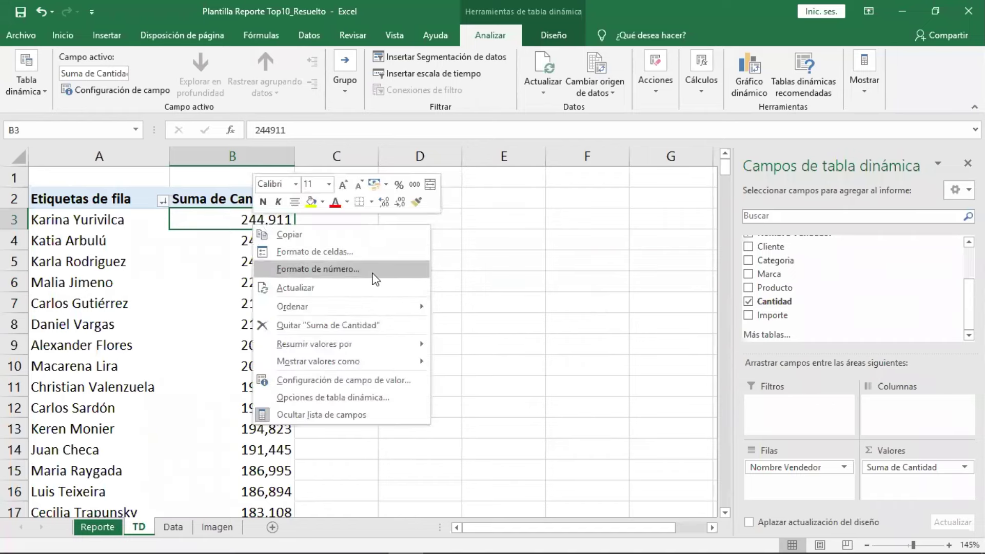
{"action": "left_click", "coordinate": [369, 269]}
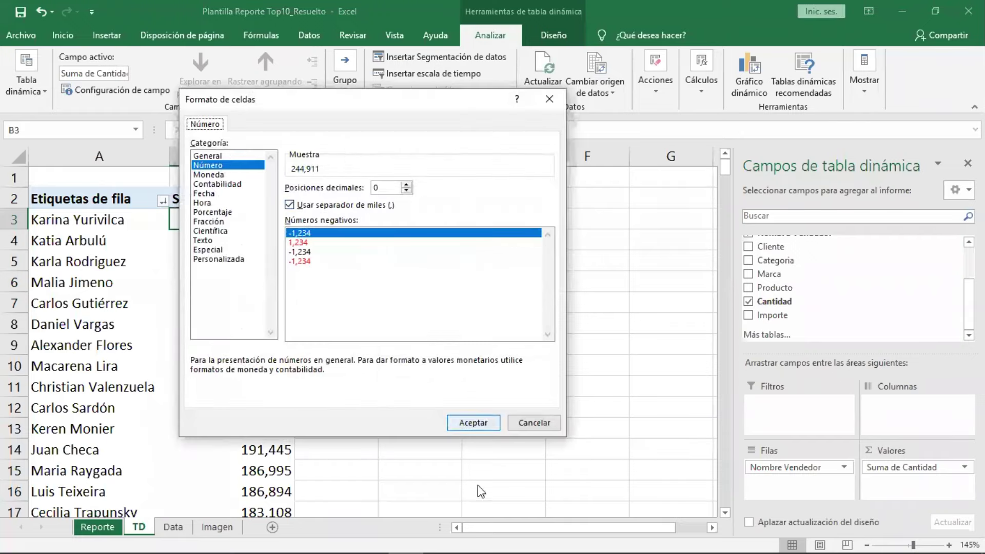
{"action": "left_click", "coordinate": [474, 423]}
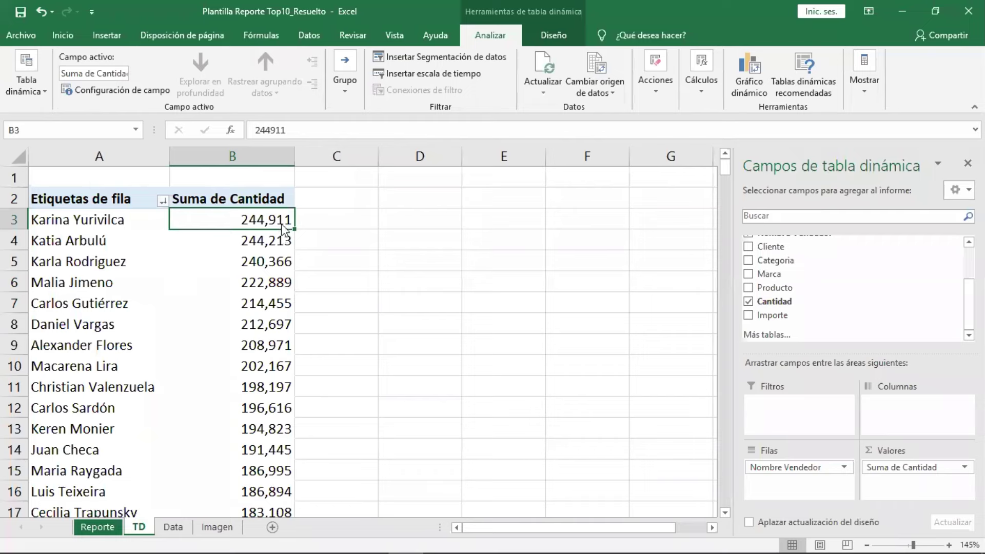
Re-sort highest first and select the top ten sellers, down to 196,616.
{"action": "right_click", "coordinate": [284, 226]}
{"action": "mouse_move", "coordinate": [369, 306]}
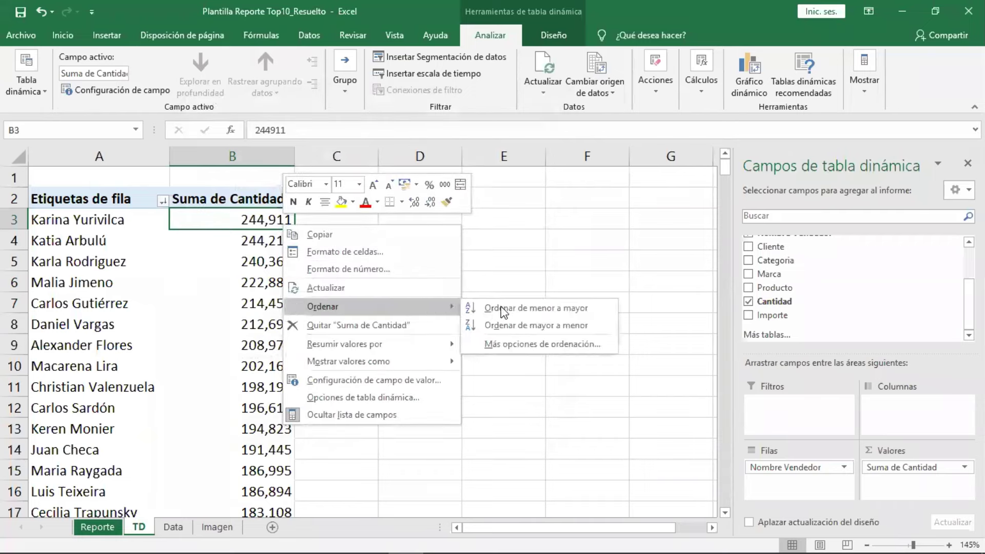
{"action": "left_click", "coordinate": [537, 325]}
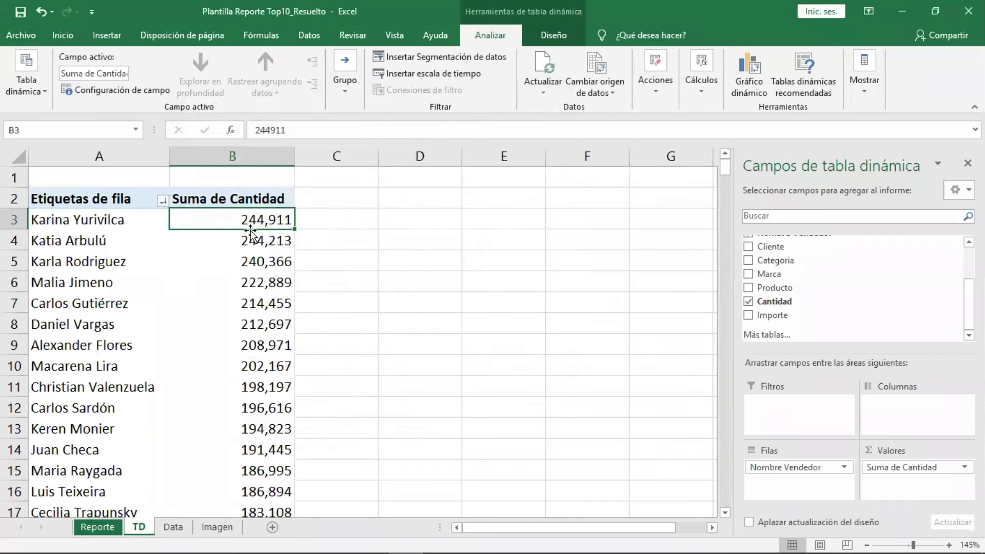
{"action": "scroll", "coordinate": [253, 350], "scroll_direction": "down", "scroll_amount": 2}
{"action": "scroll", "coordinate": [257, 348], "scroll_direction": "up", "scroll_amount": 2}
{"action": "left_click_drag", "start_coordinate": [26, 221], "coordinate": [27, 408]}
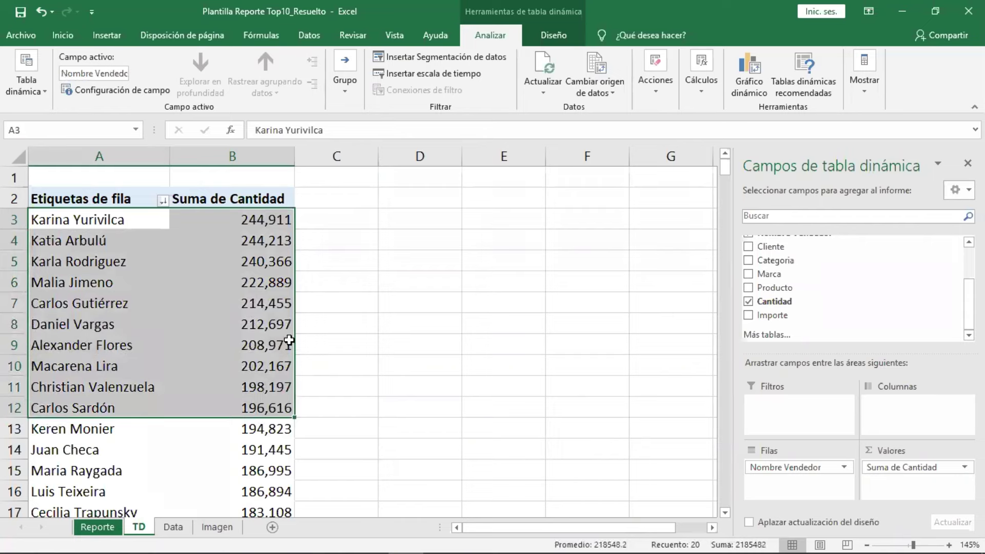
{"action": "left_click", "coordinate": [275, 222]}
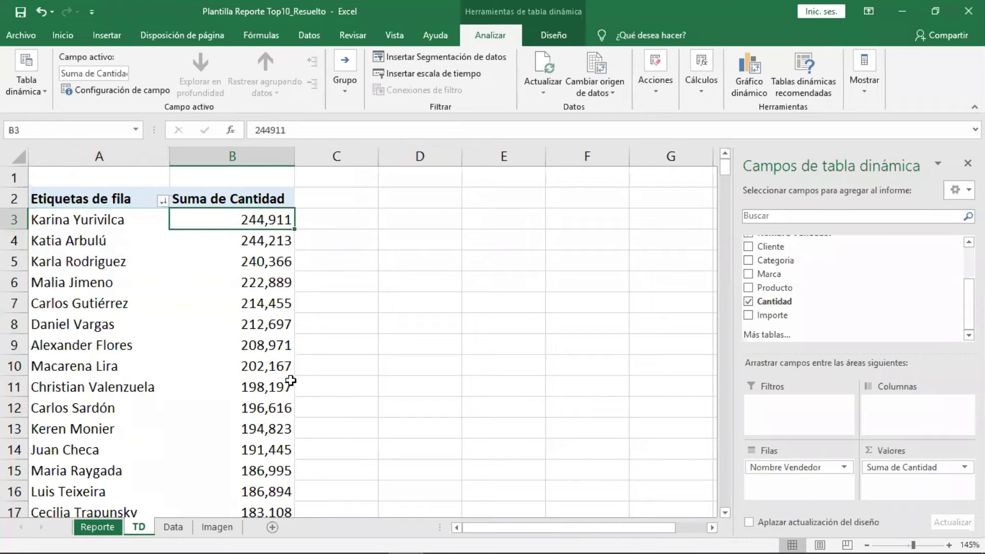
Move and enlarge the reference dashboard image on the Reporte sheet.
{"action": "left_click", "coordinate": [88, 529]}
{"action": "left_click_drag", "start_coordinate": [725, 295], "coordinate": [611, 282]}
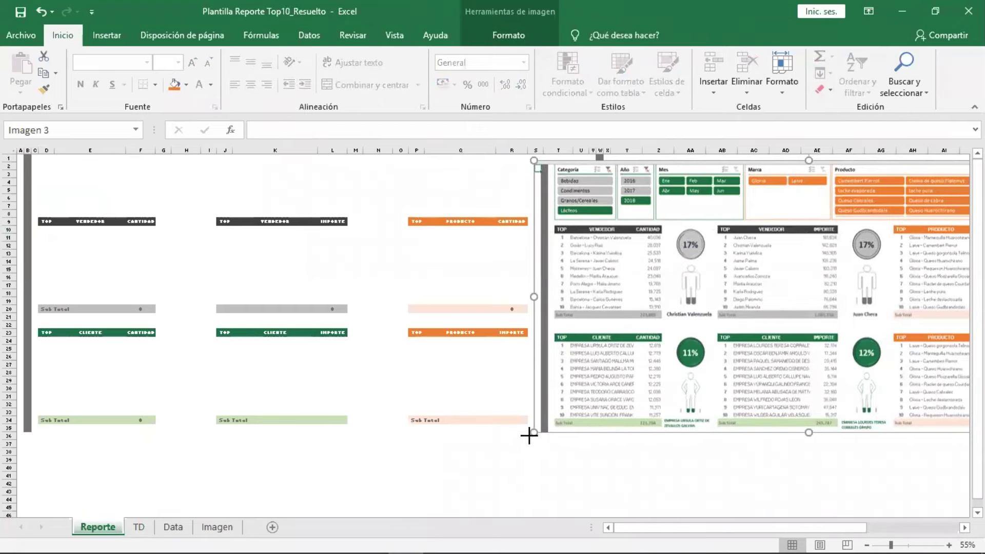
{"action": "left_click_drag", "start_coordinate": [533, 432], "coordinate": [397, 499]}
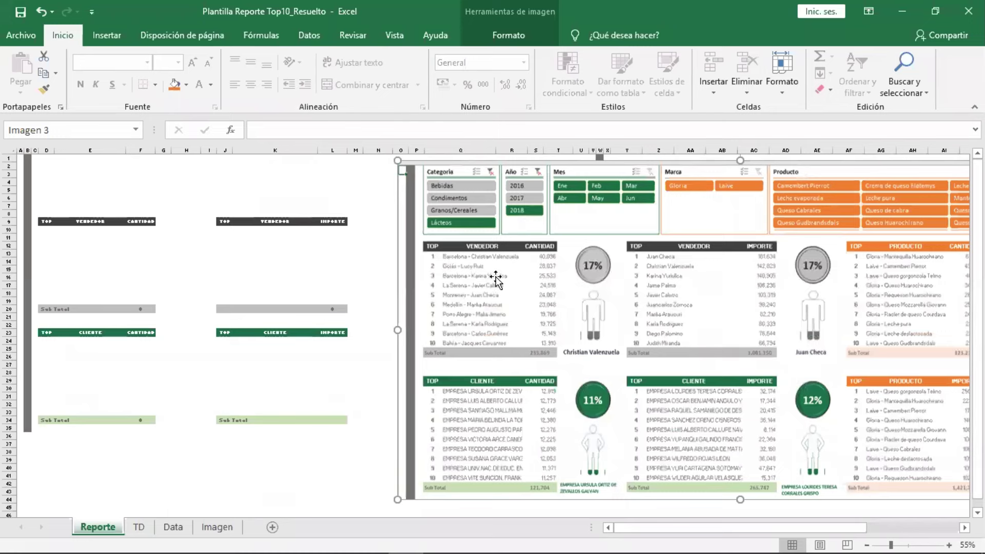
{"action": "left_click_drag", "start_coordinate": [450, 307], "coordinate": [683, 300]}
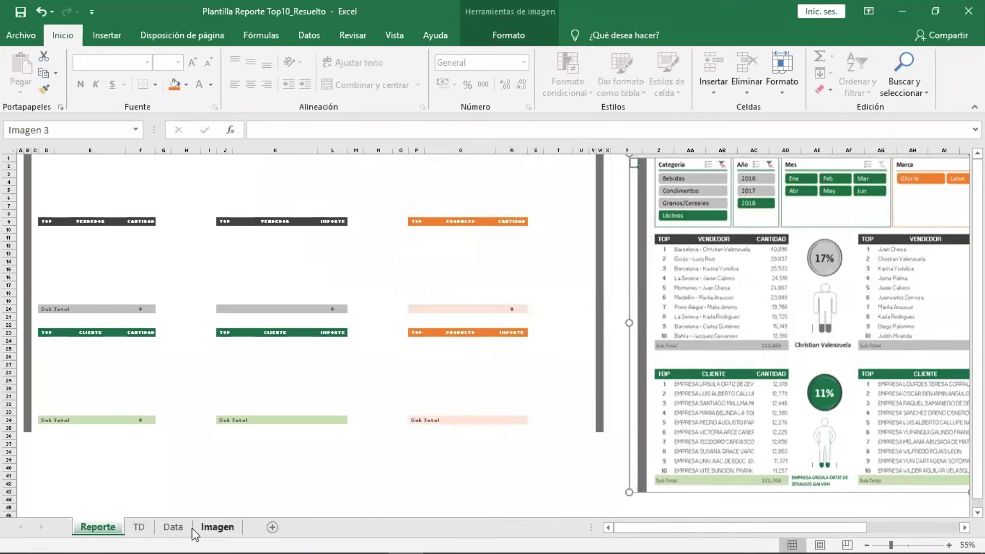
Return to the TD sheet and select the third seller's quantity in B5.
{"action": "left_click", "coordinate": [138, 527]}
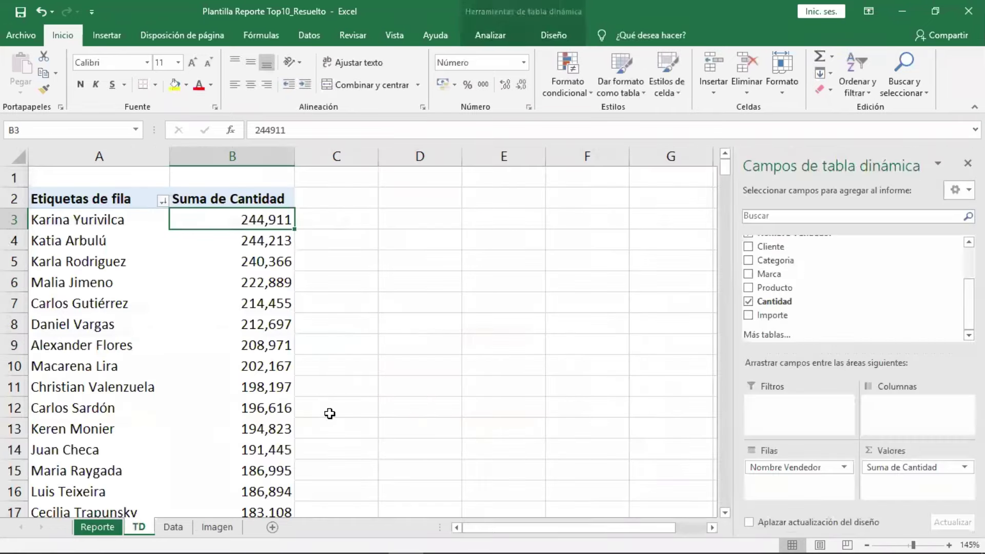
{"action": "left_click", "coordinate": [257, 261]}
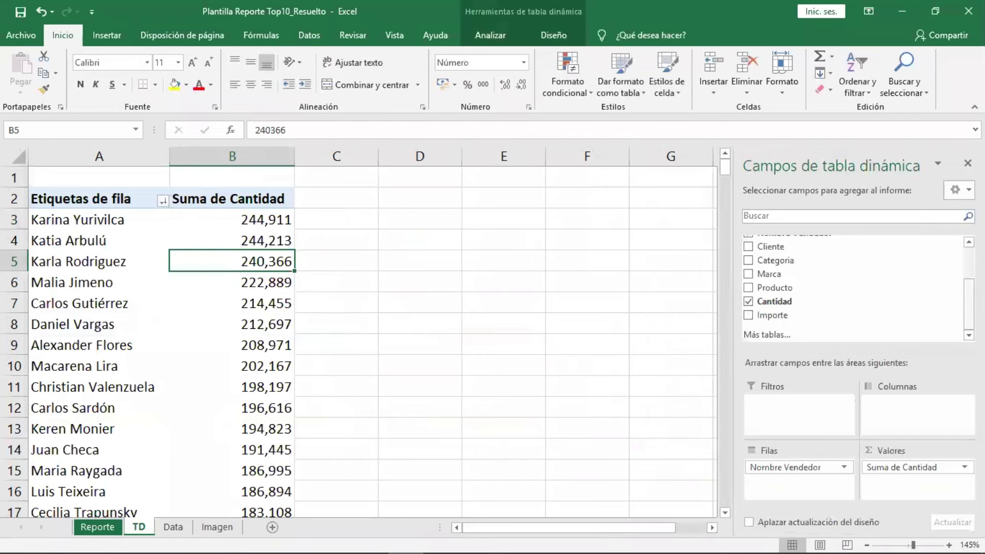
{"action": "scroll", "coordinate": [855, 288], "scroll_direction": "up", "scroll_amount": 3}
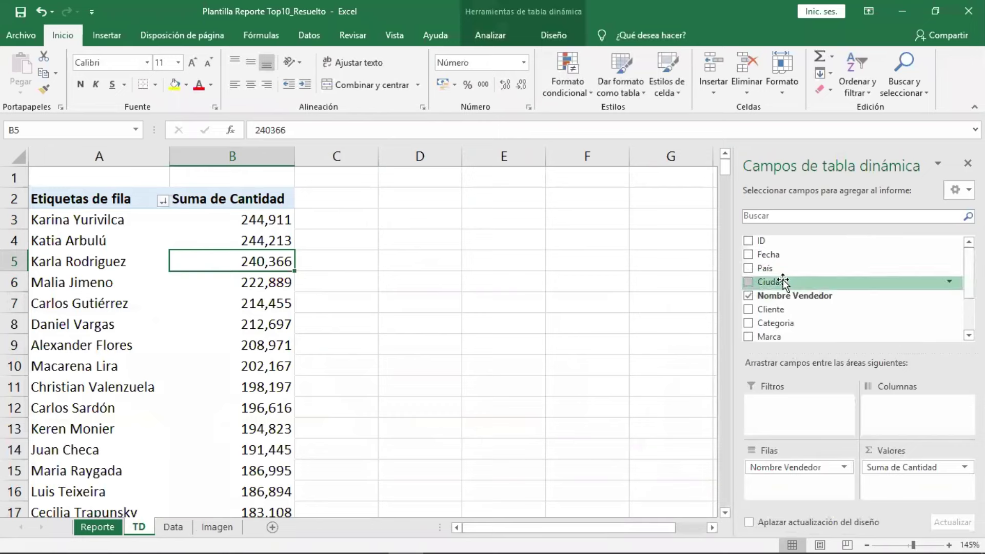
Add Ciudad below Nombre Vendedor in Filas, e.g. Barcelona under the 244,911 seller.
{"action": "left_click_drag", "start_coordinate": [784, 281], "coordinate": [792, 479]}
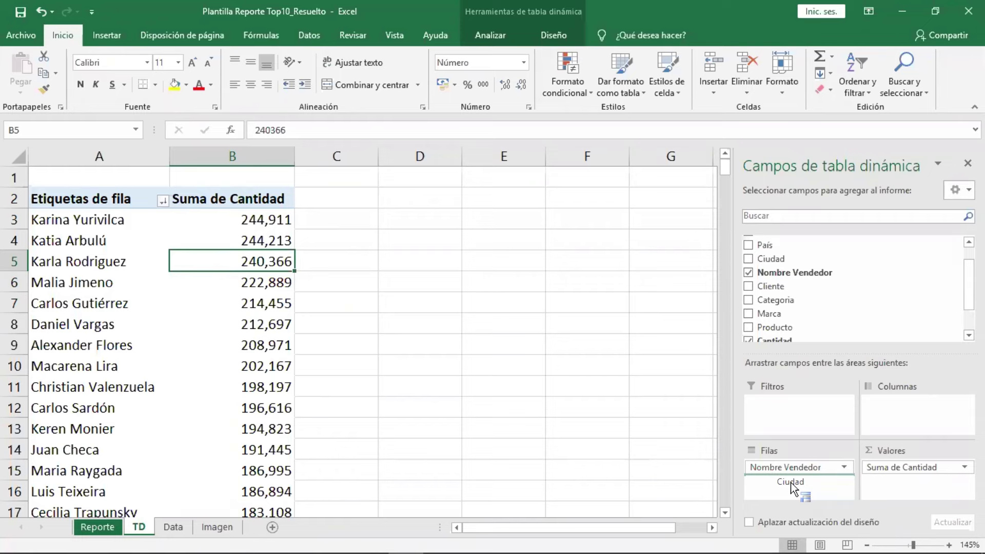
{"action": "left_click_drag", "start_coordinate": [793, 487], "coordinate": [793, 485]}
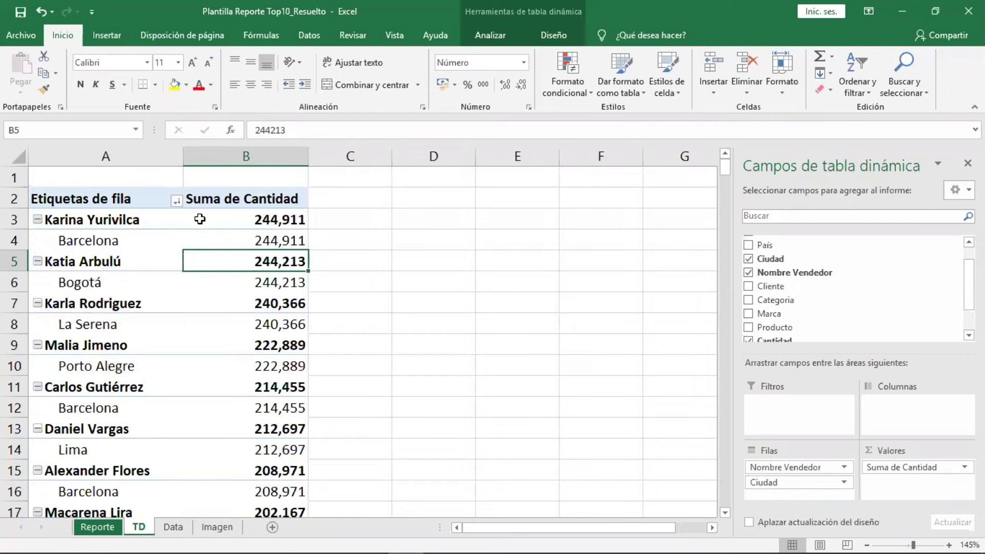
{"action": "left_click", "coordinate": [235, 241]}
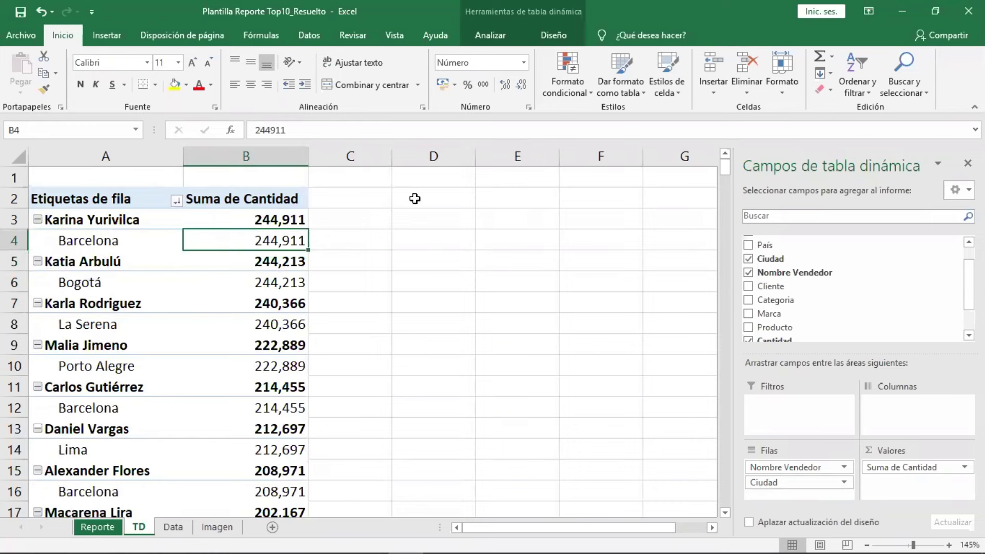
Browse the Design tab's Subtotals, Grand Totals, Report Layout and Blank Rows options.
{"action": "left_click", "coordinate": [496, 39]}
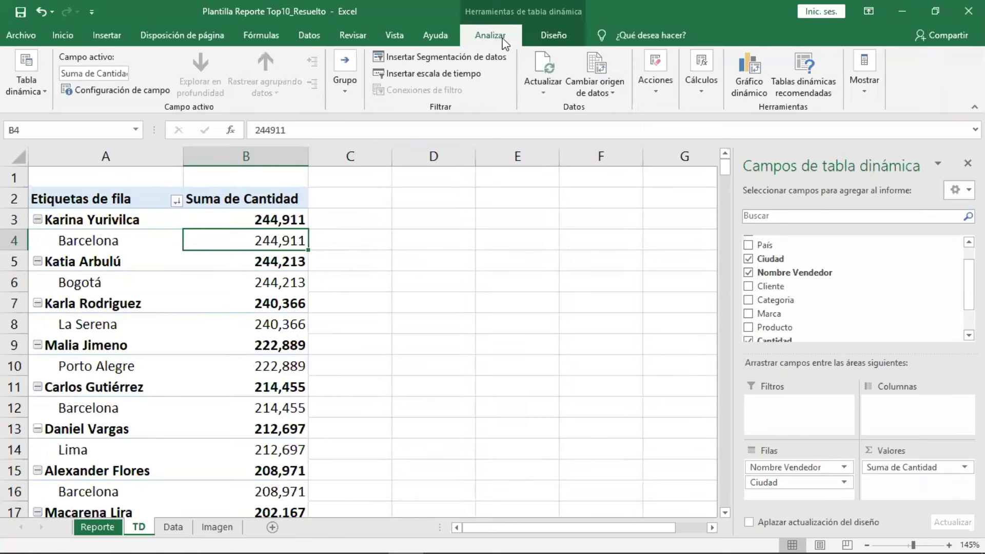
{"action": "left_click", "coordinate": [552, 43]}
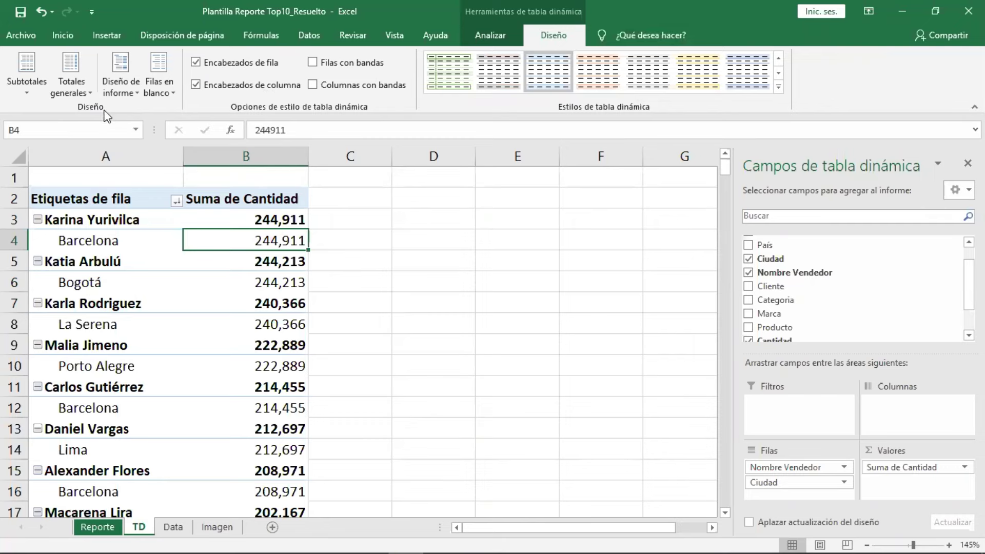
{"action": "left_click", "coordinate": [27, 91]}
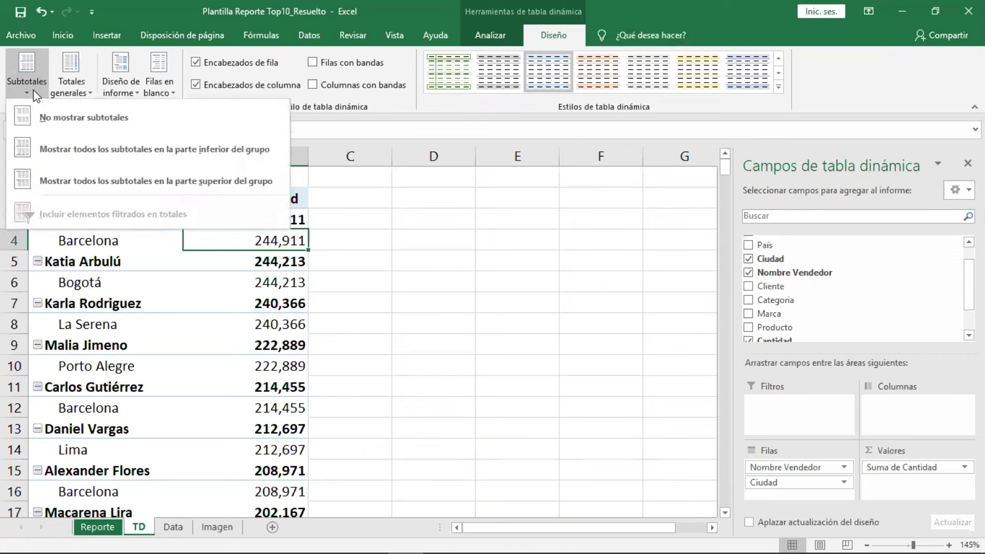
{"action": "left_click", "coordinate": [28, 91]}
{"action": "left_click", "coordinate": [54, 92]}
{"action": "left_click", "coordinate": [55, 94]}
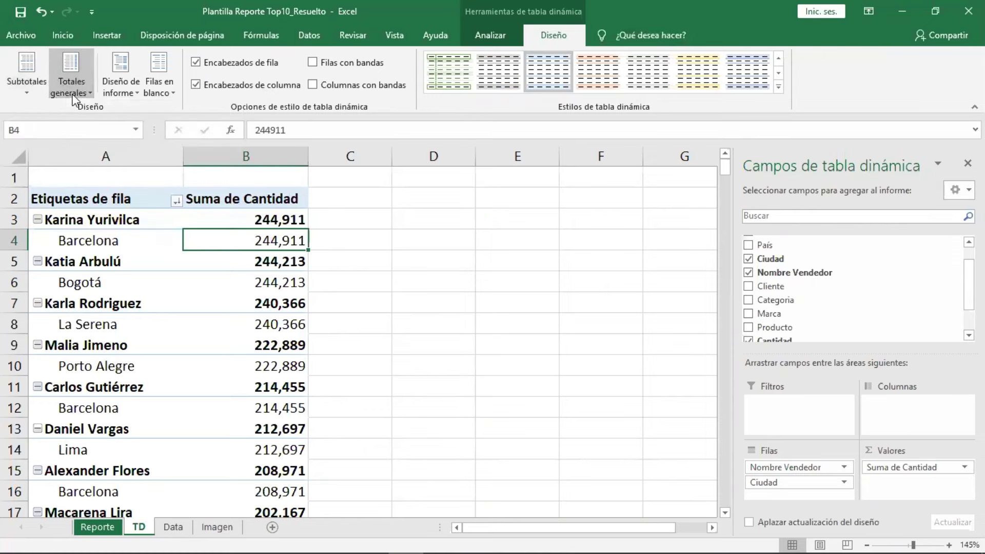
{"action": "left_click", "coordinate": [101, 91]}
{"action": "left_click", "coordinate": [101, 91]}
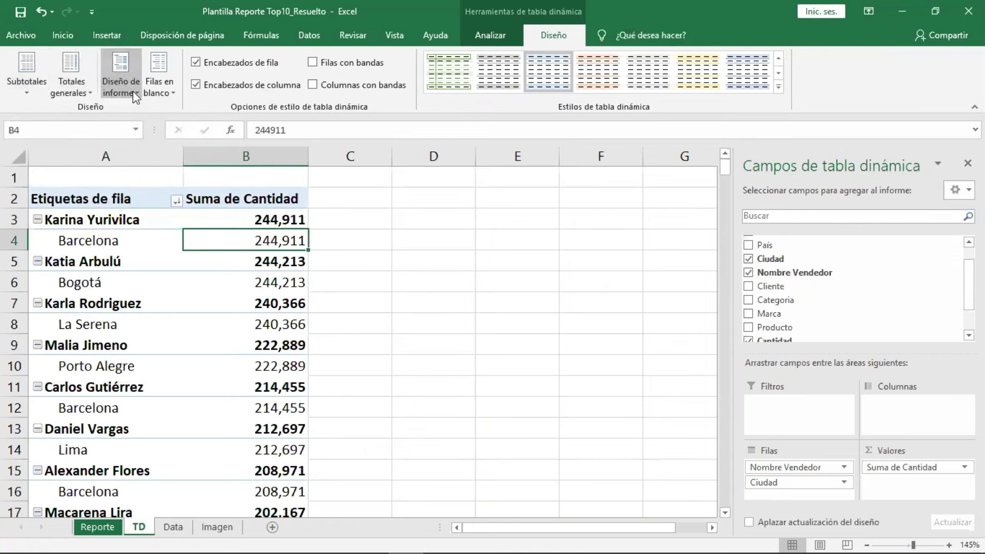
{"action": "left_click", "coordinate": [153, 91]}
{"action": "left_click", "coordinate": [153, 91]}
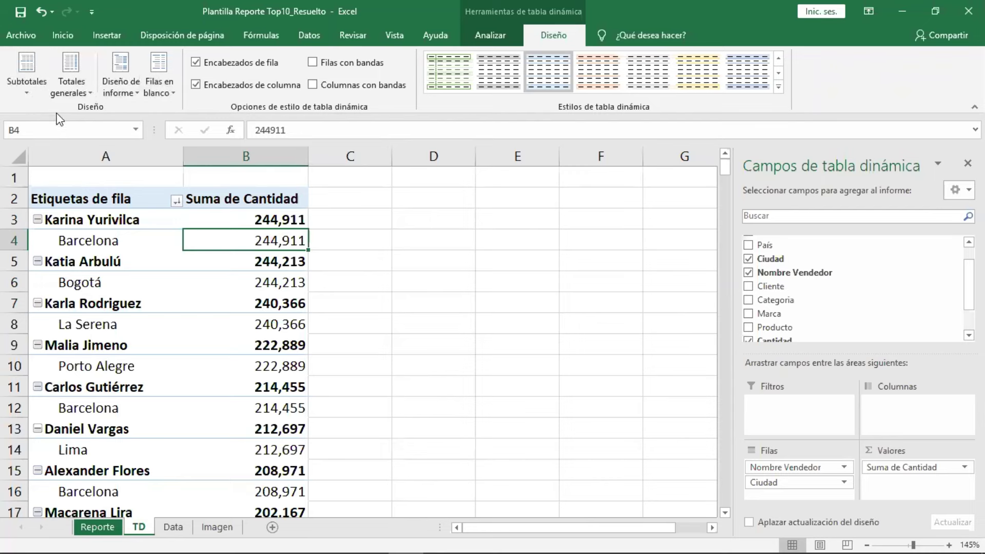
Hide subtotals on seller rows and turn grand totals off for rows and columns.
{"action": "left_click", "coordinate": [29, 88]}
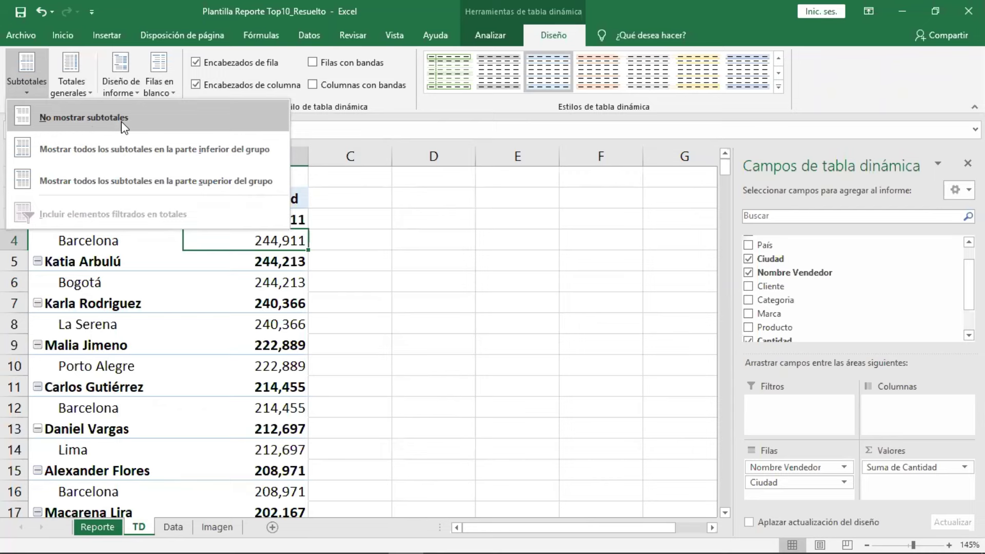
{"action": "left_click", "coordinate": [121, 121]}
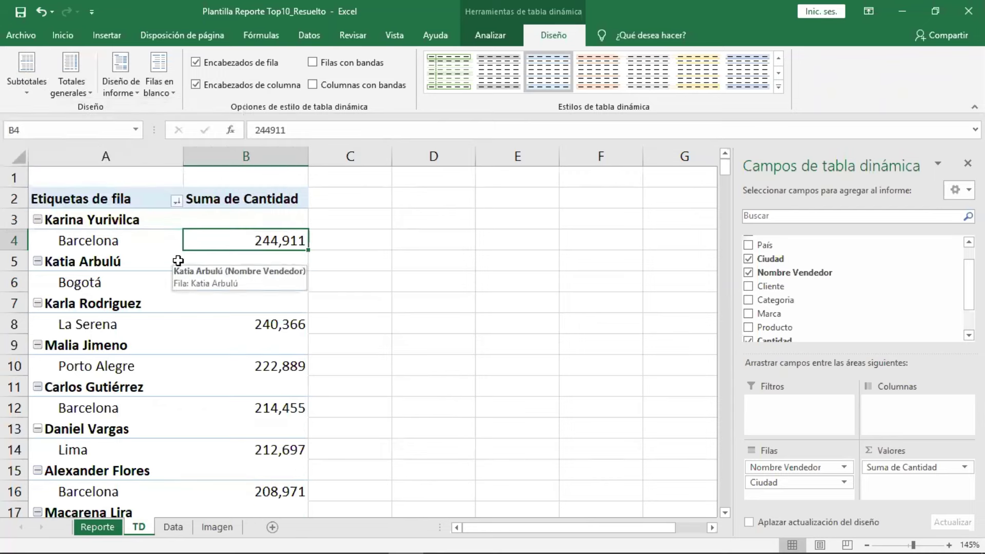
{"action": "left_click", "coordinate": [75, 94]}
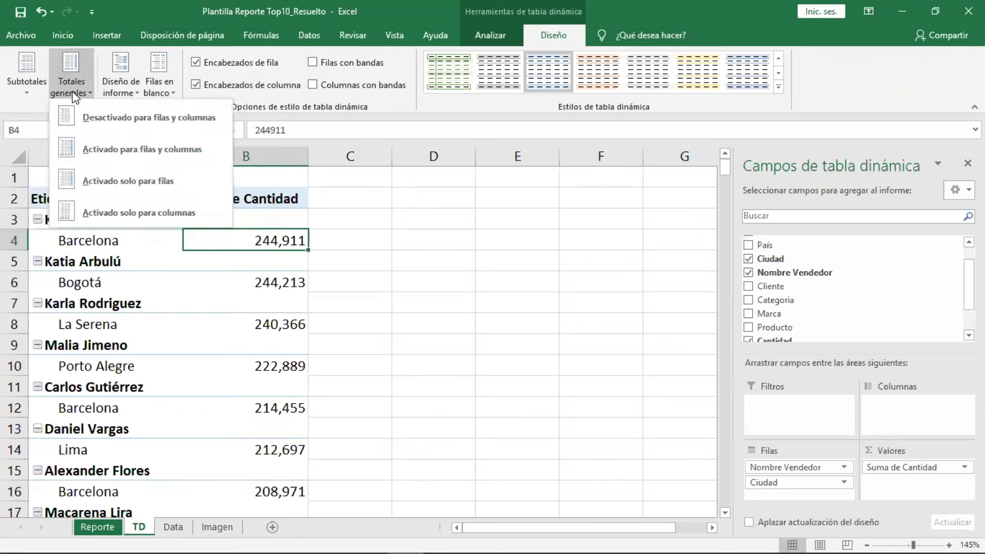
{"action": "left_click", "coordinate": [136, 121]}
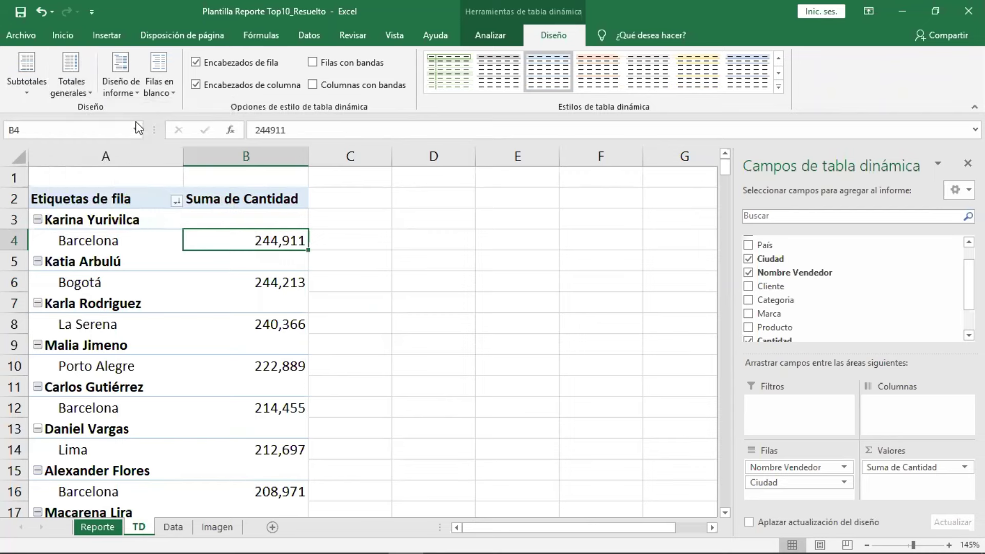
Show the pivot in tabular form and check column C quantities, e.g. Barcelona 244,911.
{"action": "left_click", "coordinate": [120, 93]}
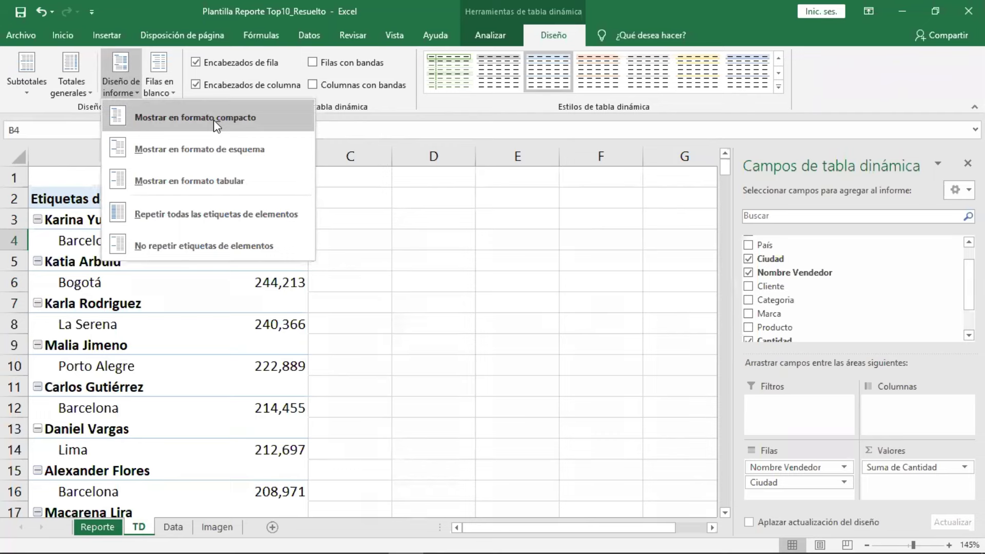
{"action": "left_click", "coordinate": [220, 180]}
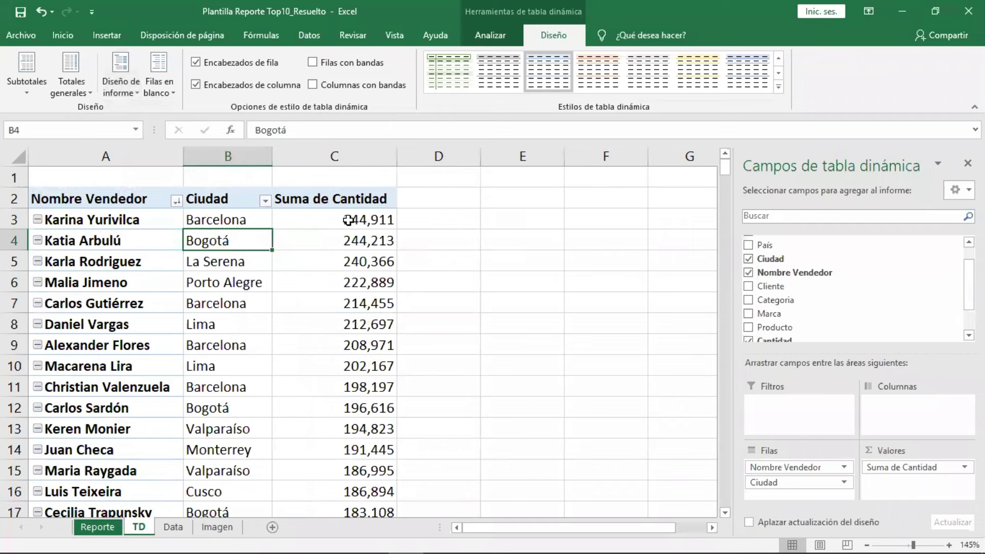
{"action": "left_click", "coordinate": [343, 220]}
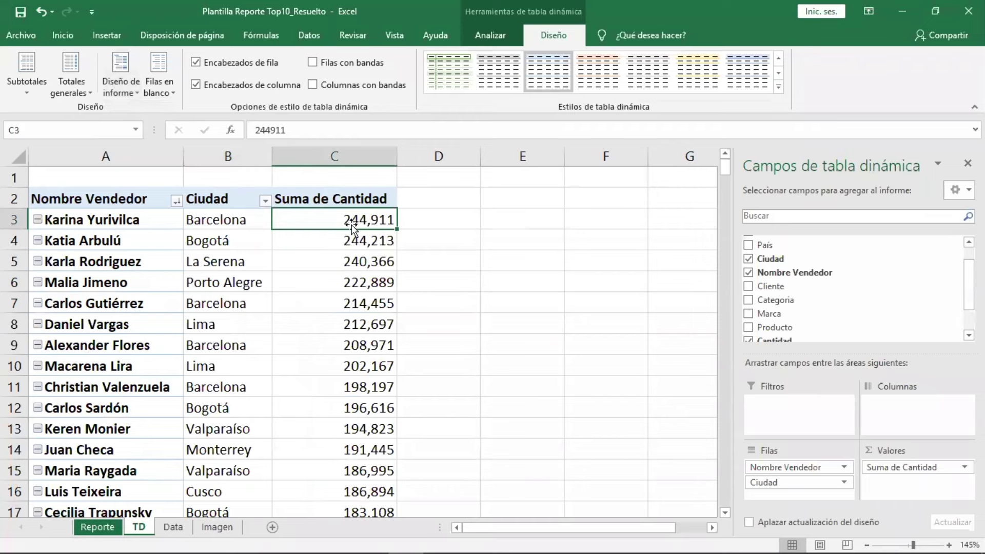
{"action": "left_click", "coordinate": [344, 241]}
{"action": "left_click", "coordinate": [347, 260]}
{"action": "left_click", "coordinate": [341, 304]}
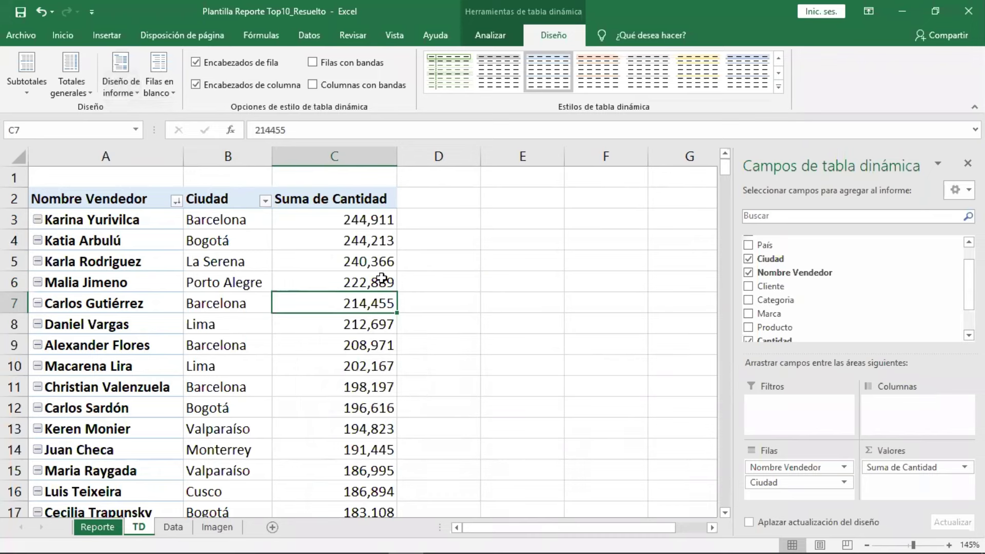
{"action": "left_click", "coordinate": [351, 260]}
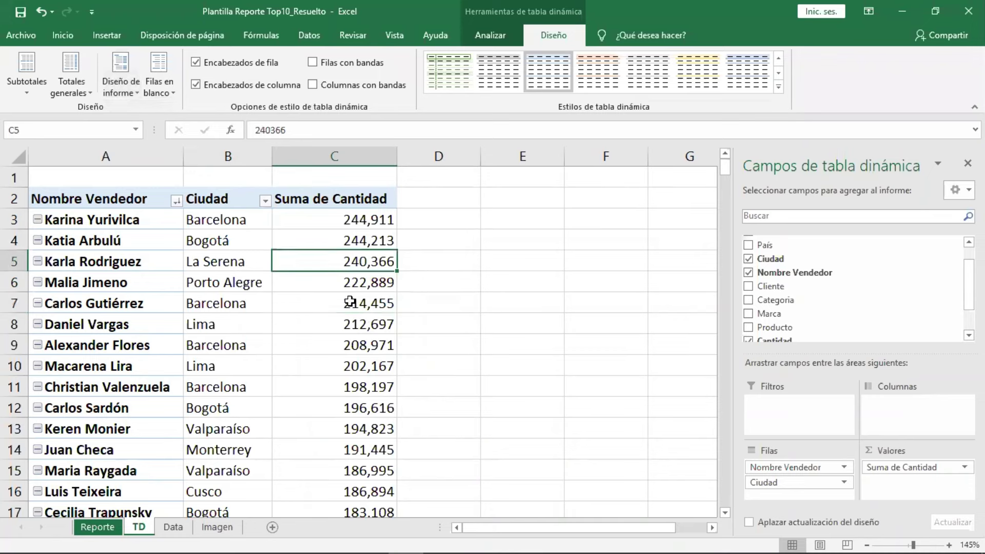
{"action": "left_click", "coordinate": [352, 287]}
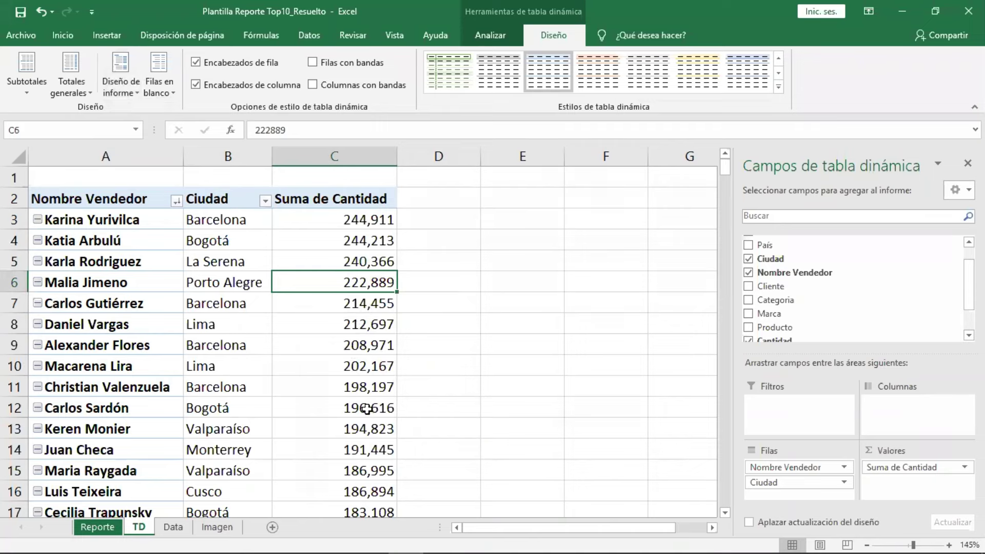
{"action": "left_click", "coordinate": [313, 221]}
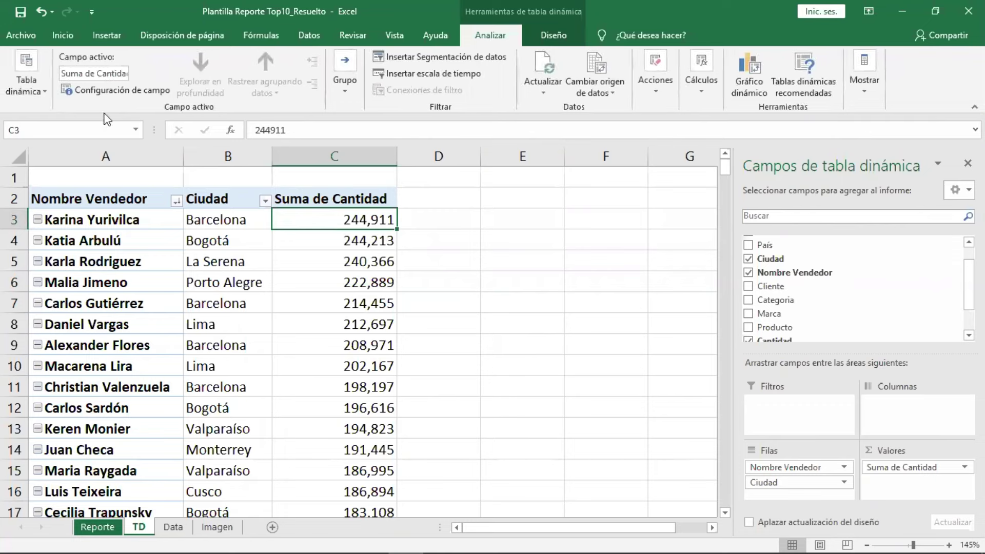
{"action": "left_click", "coordinate": [43, 94]}
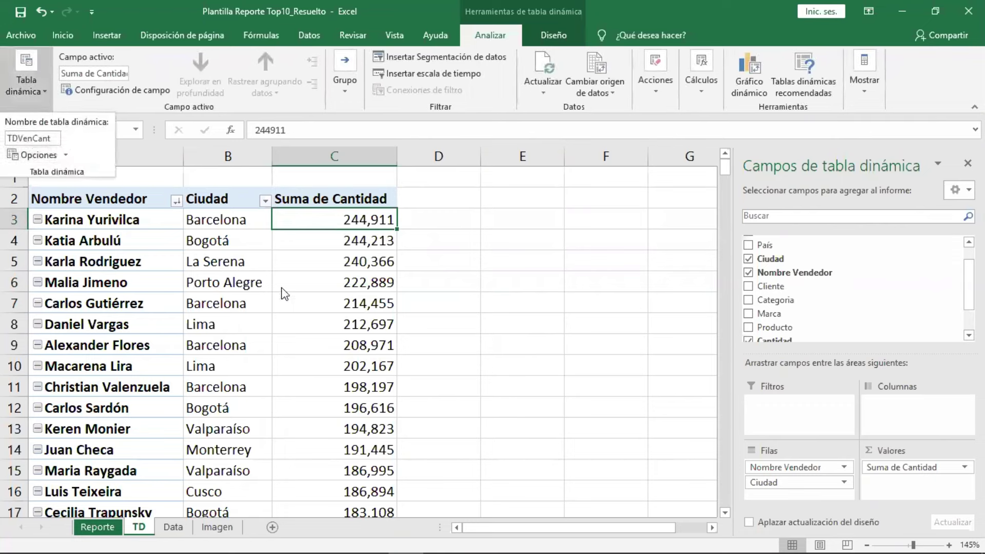
{"action": "left_click", "coordinate": [366, 290]}
{"action": "left_click", "coordinate": [142, 220]}
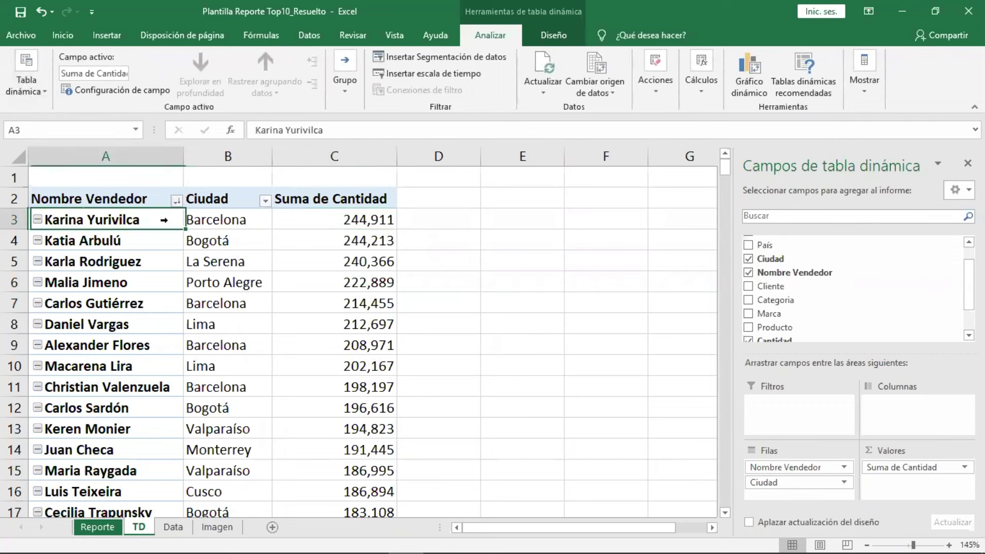
{"action": "left_click", "coordinate": [226, 219]}
{"action": "left_click", "coordinate": [336, 220]}
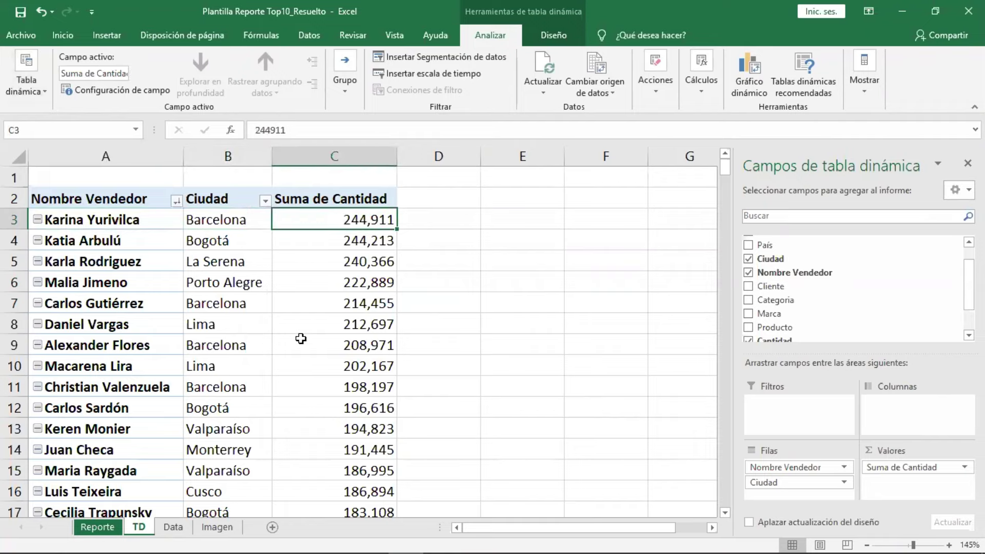
{"action": "scroll", "coordinate": [301, 339], "scroll_direction": "down", "scroll_amount": 2}
{"action": "scroll", "coordinate": [301, 339], "scroll_direction": "up", "scroll_amount": 2}
{"action": "left_click", "coordinate": [377, 301]}
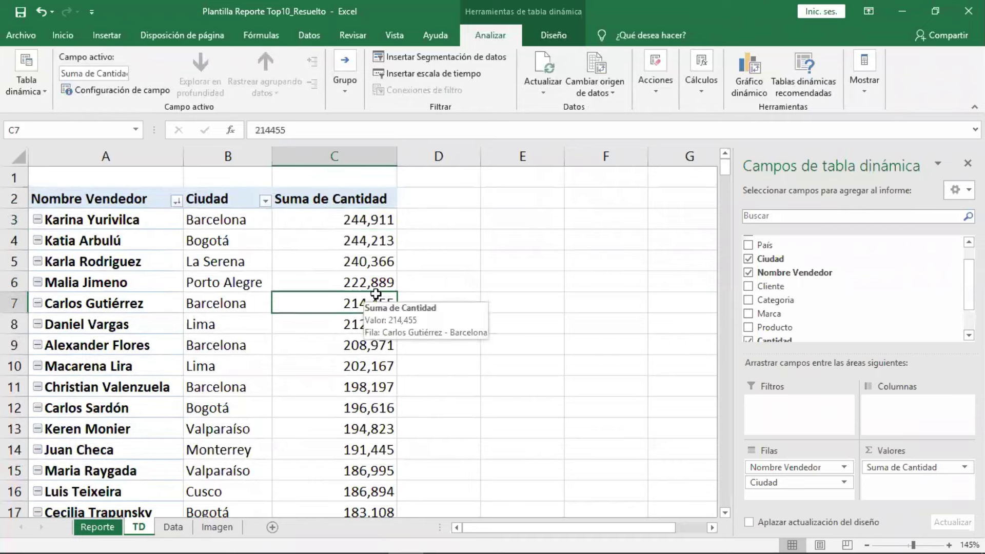
{"action": "left_click", "coordinate": [105, 529]}
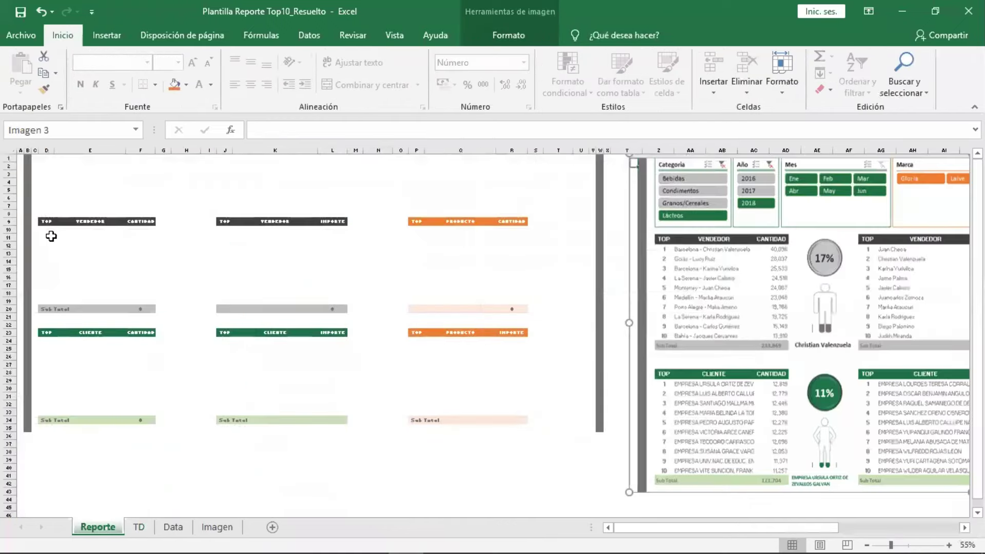
{"action": "left_click_drag", "start_coordinate": [46, 228], "coordinate": [154, 303]}
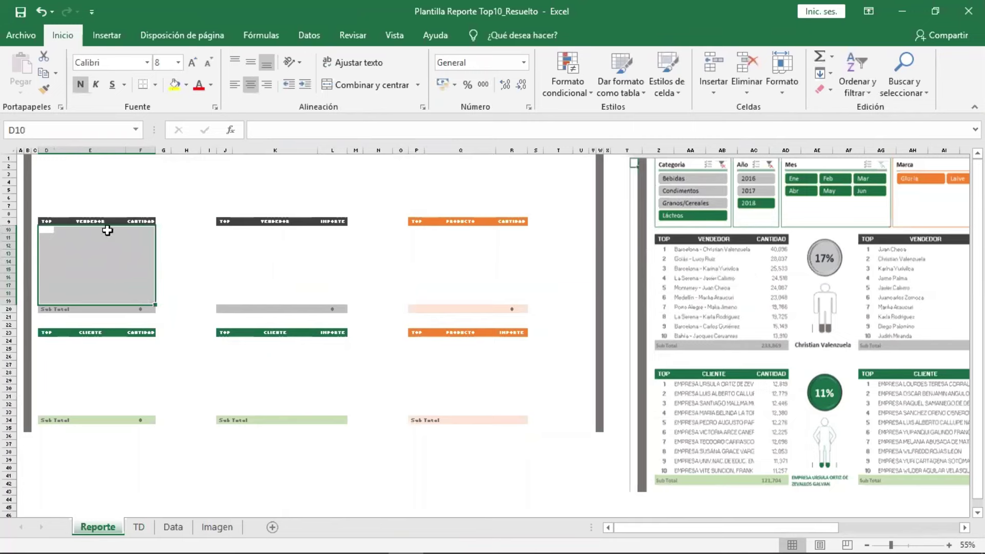
{"action": "left_click", "coordinate": [50, 230]}
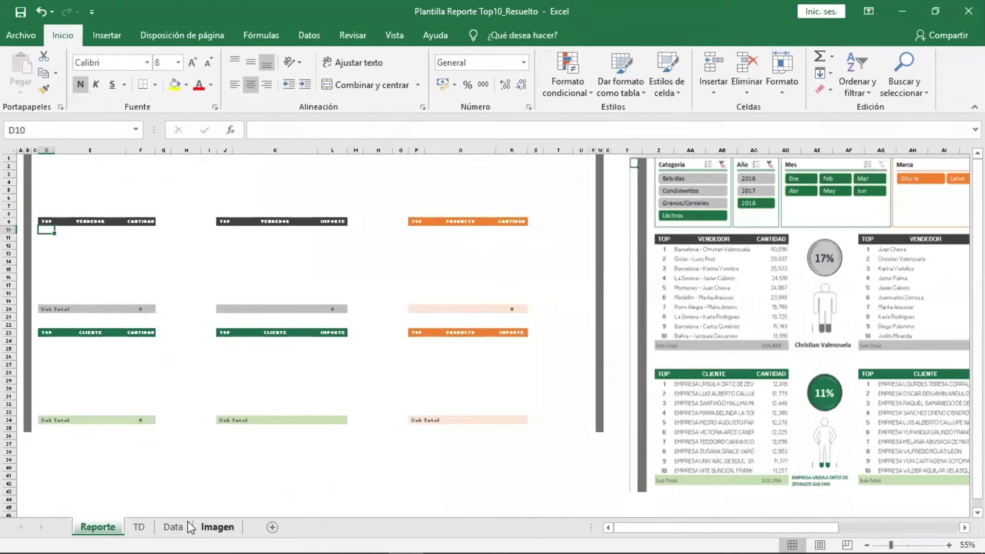
{"action": "left_click", "coordinate": [152, 531]}
{"action": "left_click", "coordinate": [322, 245]}
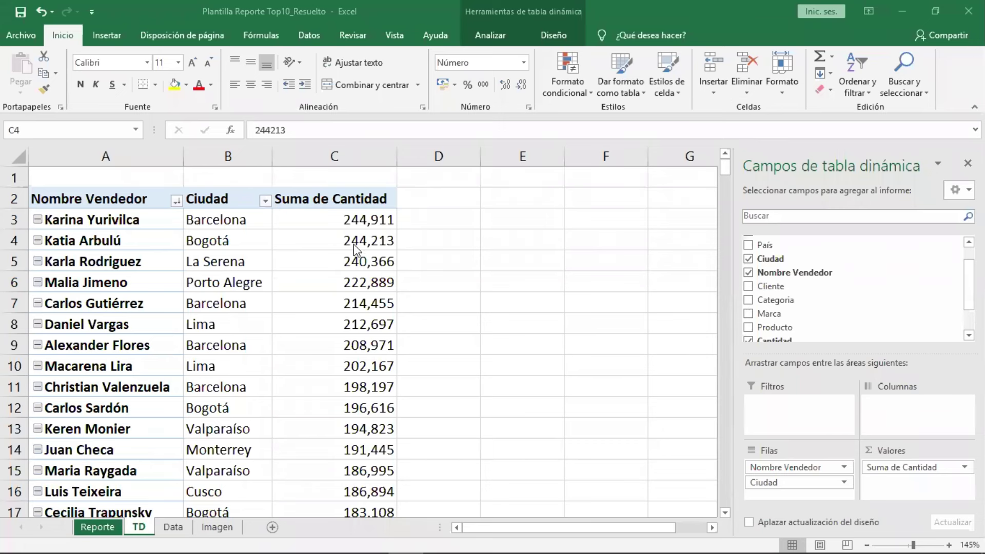
{"action": "left_click", "coordinate": [332, 240]}
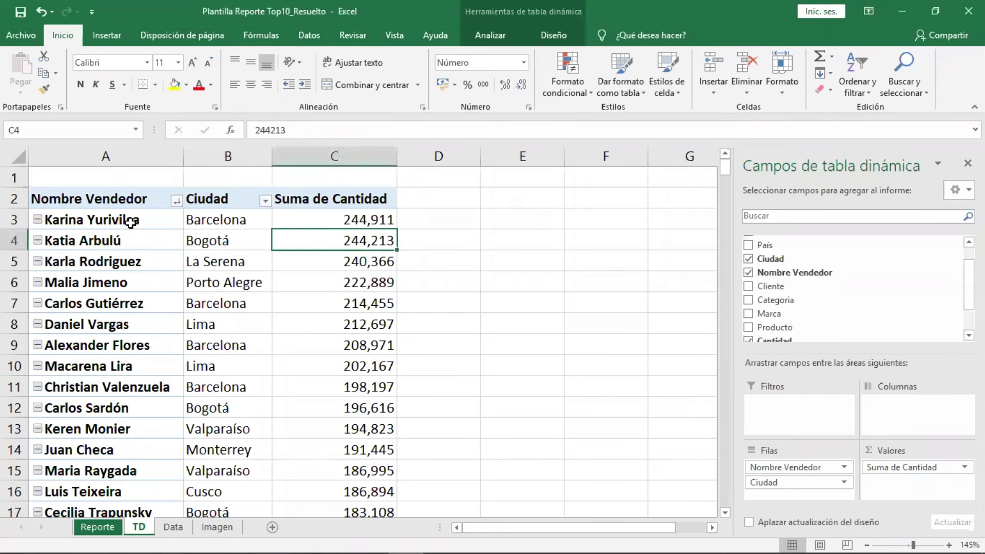
{"action": "left_click", "coordinate": [138, 224]}
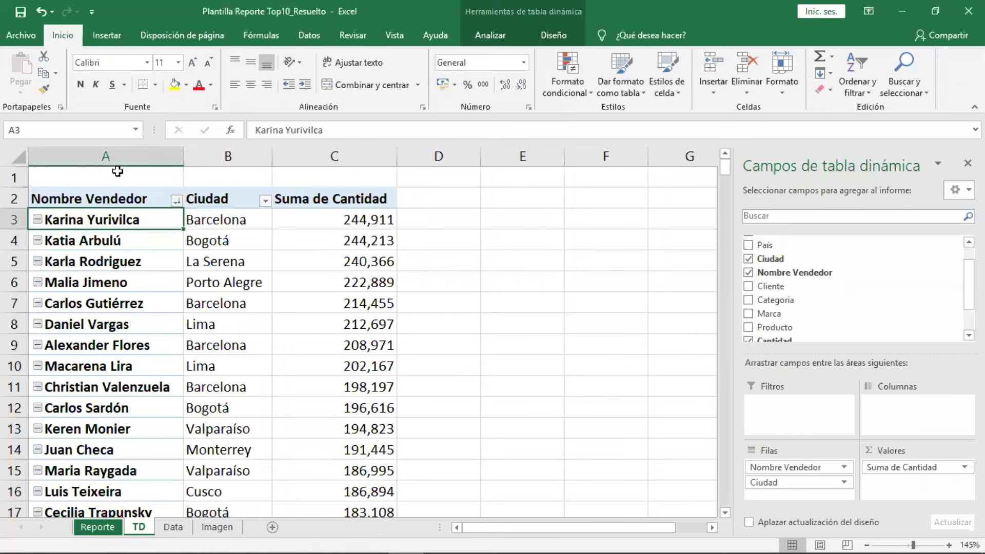
{"action": "left_click", "coordinate": [247, 221]}
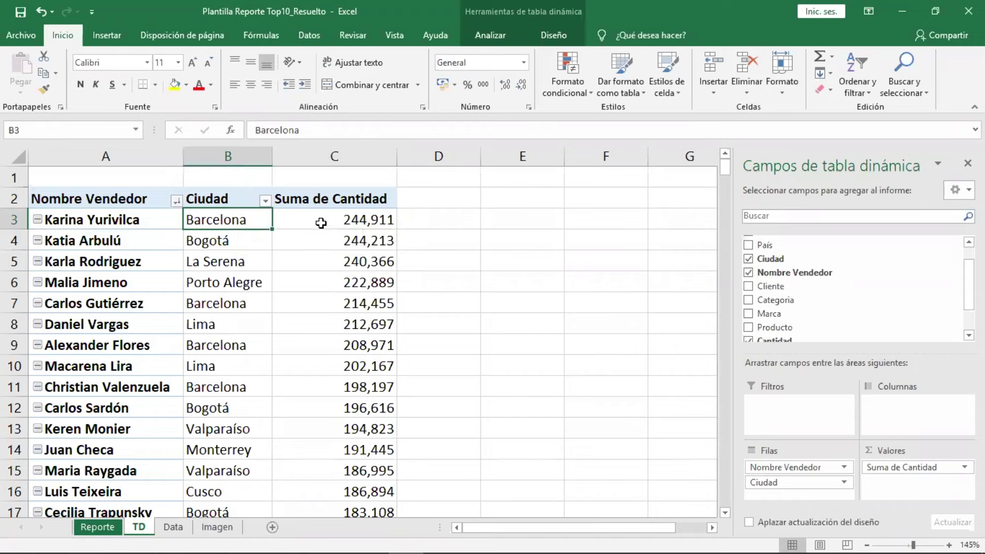
{"action": "left_click", "coordinate": [321, 220]}
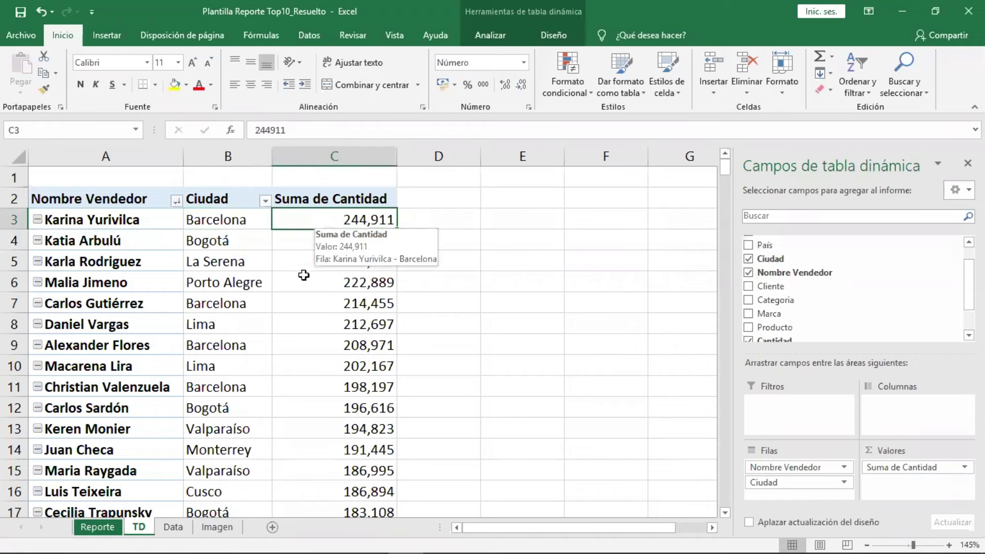
Return to the Reporte sheet, shrink the dashboard reference image aside and zoom in.
{"action": "left_click", "coordinate": [108, 529]}
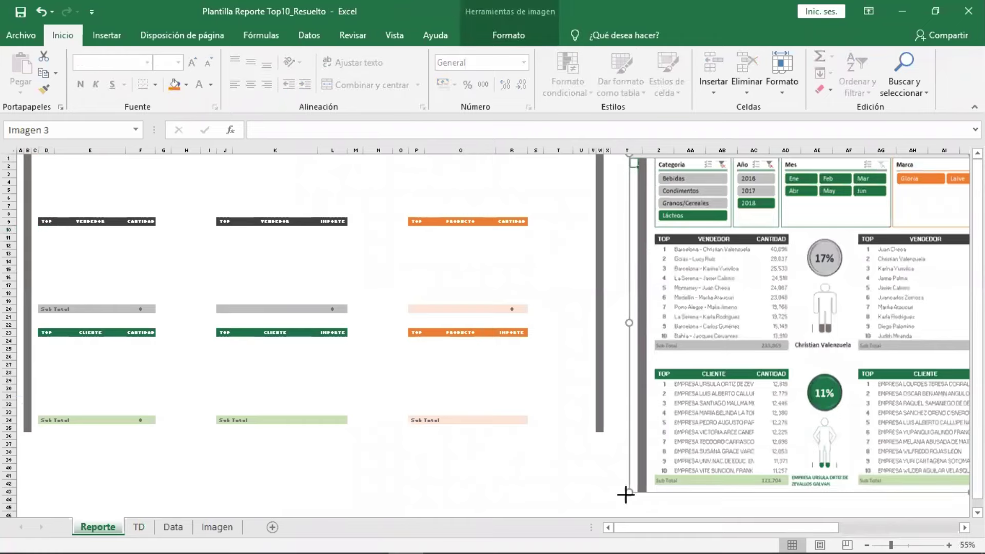
{"action": "mouse_move", "coordinate": [628, 493]}
{"action": "left_mouse_down"}
{"action": "mouse_move", "coordinate": [832, 246]}
{"action": "mouse_move", "coordinate": [687, 249]}
{"action": "left_mouse_up"}
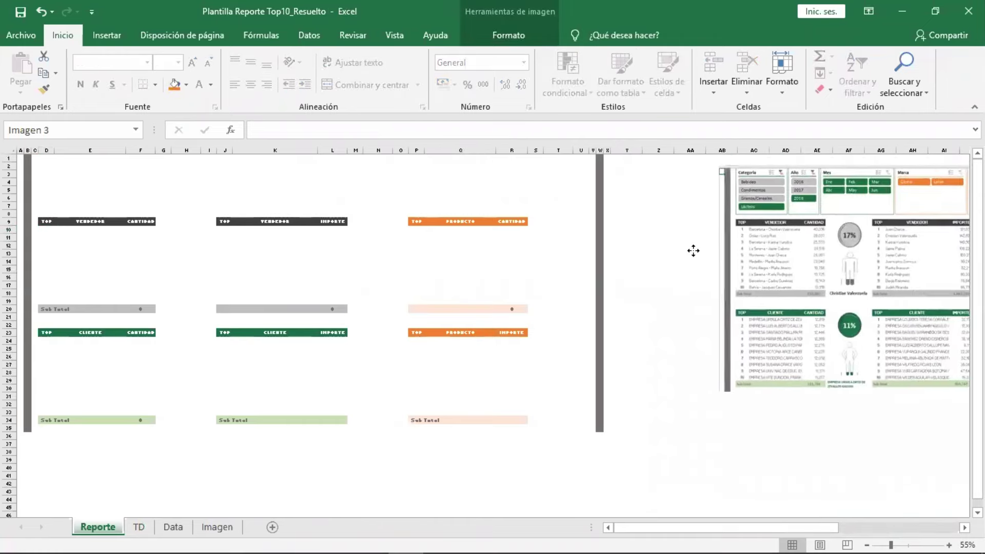
{"action": "left_click", "coordinate": [401, 460]}
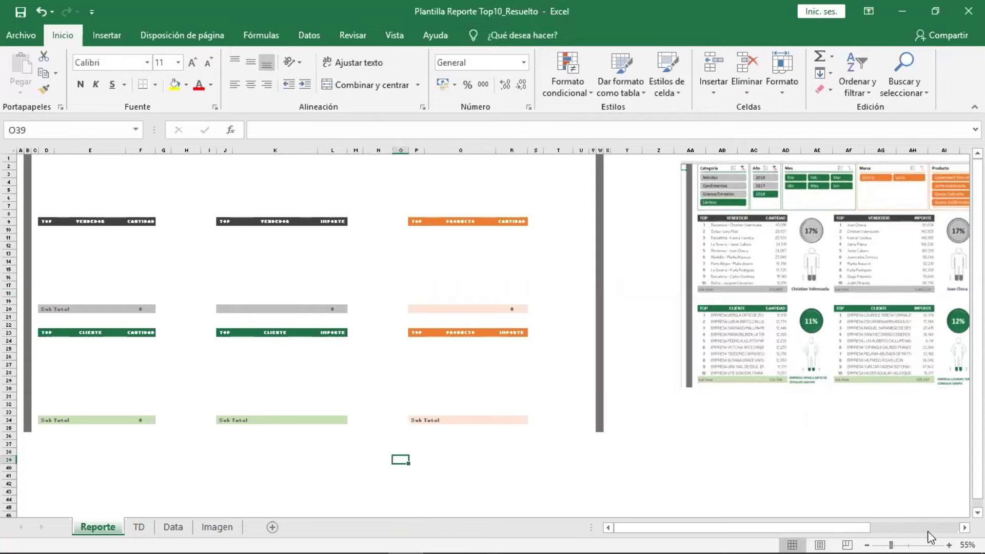
{"action": "left_click", "coordinate": [950, 546]}
{"action": "double_click", "coordinate": [949, 545]}
{"action": "double_click", "coordinate": [949, 545]}
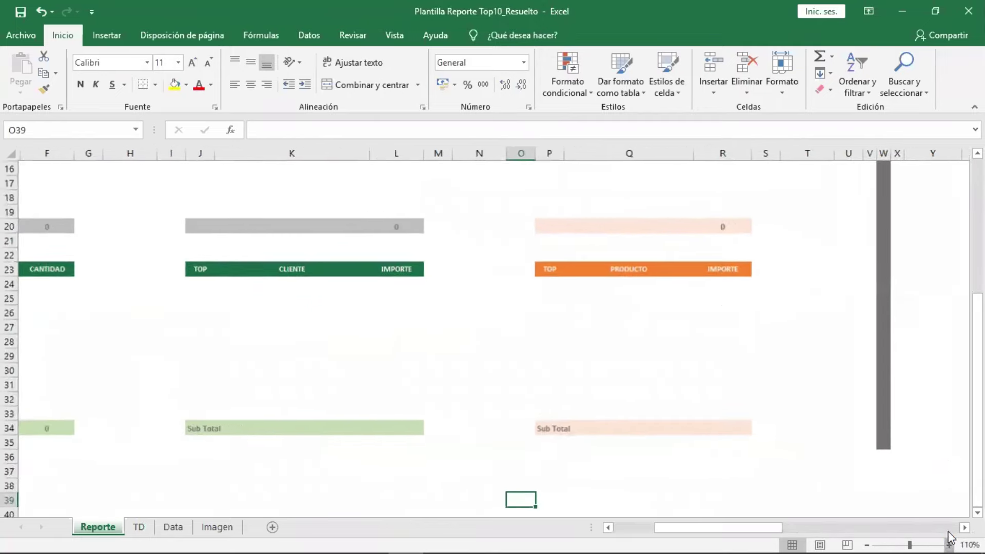
{"action": "double_click", "coordinate": [949, 545]}
{"action": "left_click", "coordinate": [948, 545]}
{"action": "scroll", "coordinate": [581, 378], "scroll_direction": "up", "scroll_amount": 4}
{"action": "scroll", "coordinate": [598, 426], "scroll_direction": "up", "scroll_amount": 3}
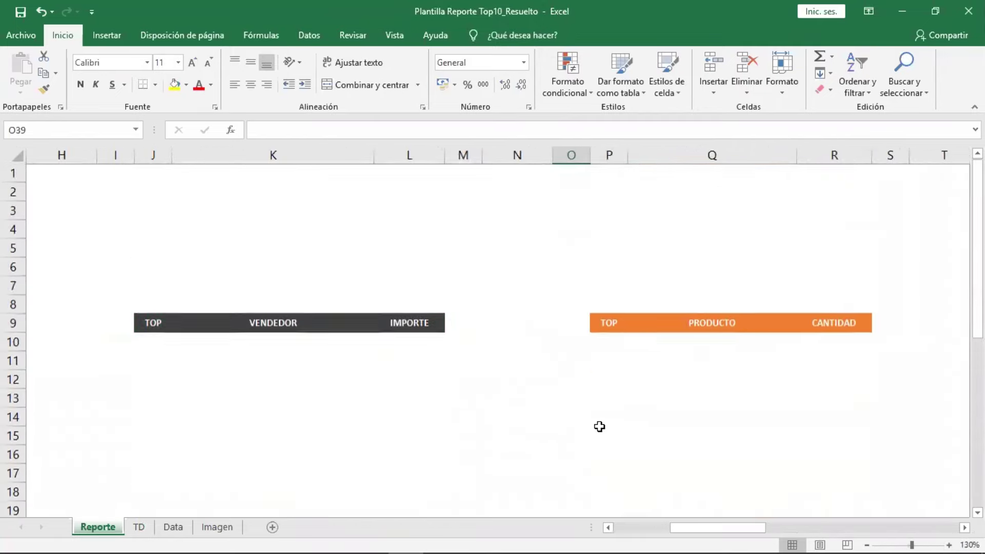
{"action": "left_click_drag", "start_coordinate": [759, 528], "coordinate": [493, 506]}
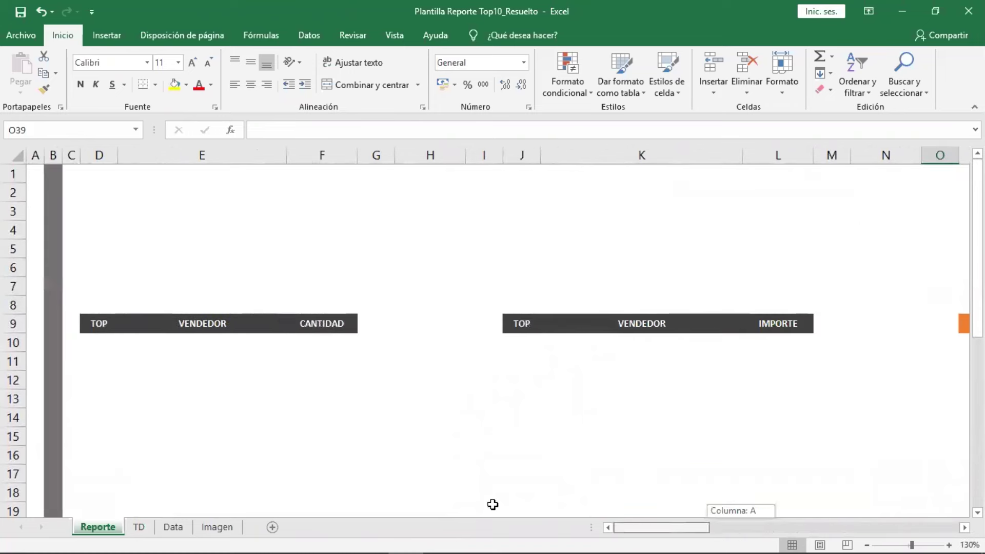
{"action": "scroll", "coordinate": [274, 365], "scroll_direction": "down", "scroll_amount": 1}
{"action": "scroll", "coordinate": [274, 364], "scroll_direction": "down", "scroll_amount": 1}
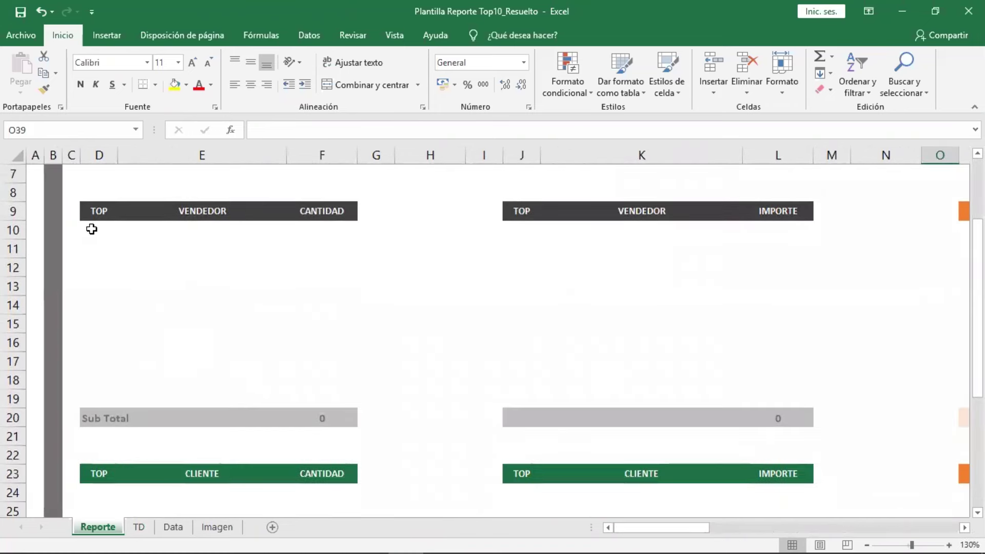
Enter 1 in D10 as the first TOP rank, viewing the sheet at 150%.
{"action": "left_click", "coordinate": [92, 229]}
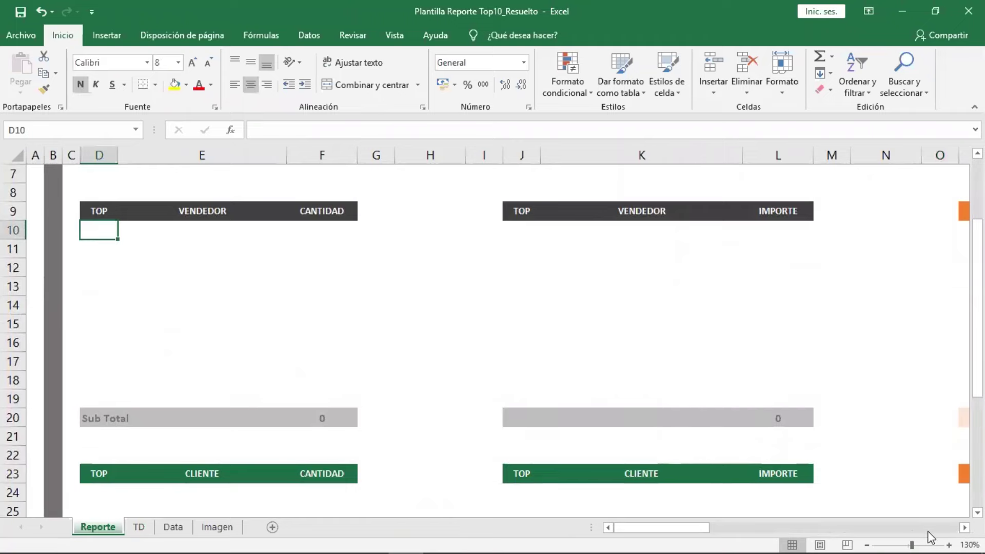
{"action": "left_click", "coordinate": [950, 543]}
{"action": "left_click", "coordinate": [949, 543]}
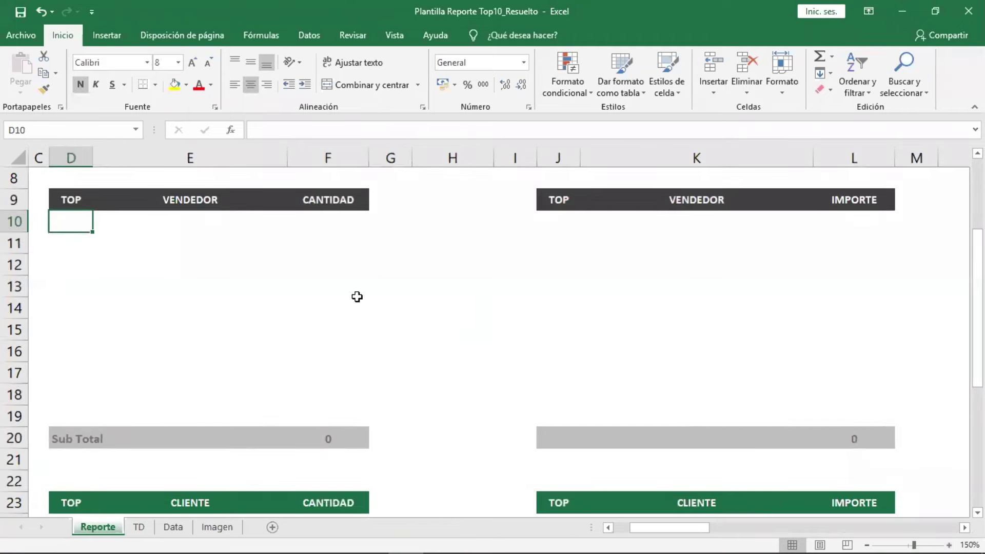
{"action": "left_click", "coordinate": [70, 245]}
{"action": "left_click", "coordinate": [72, 220]}
{"action": "left_click", "coordinate": [72, 241]}
{"action": "left_click", "coordinate": [72, 282]}
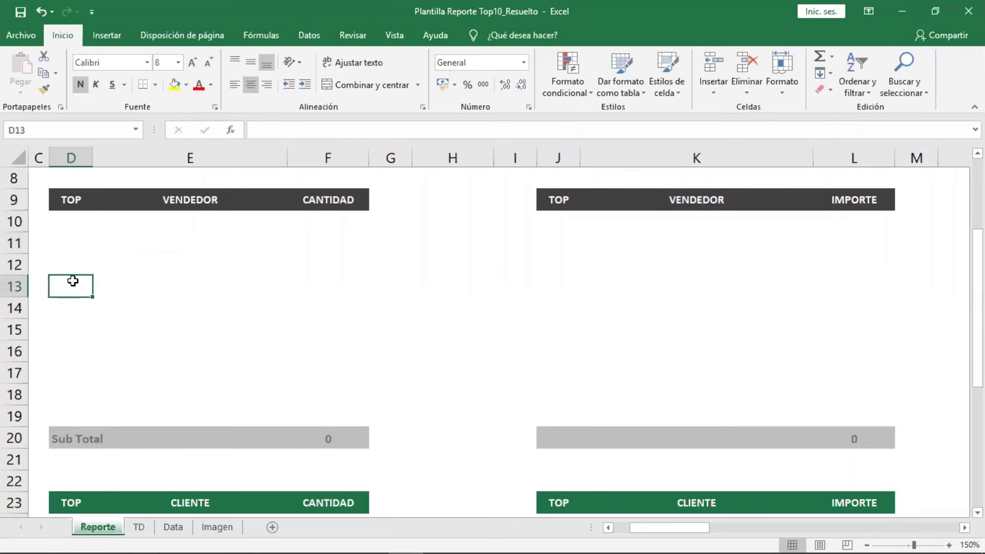
{"action": "left_click", "coordinate": [71, 224]}
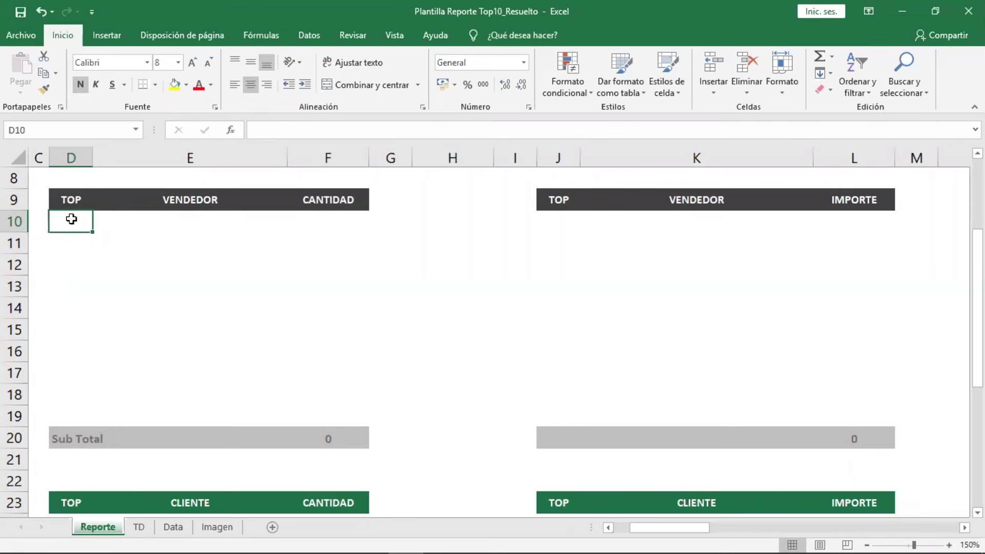
{"action": "type", "text": "1"}
{"action": "left_click", "coordinate": [139, 259]}
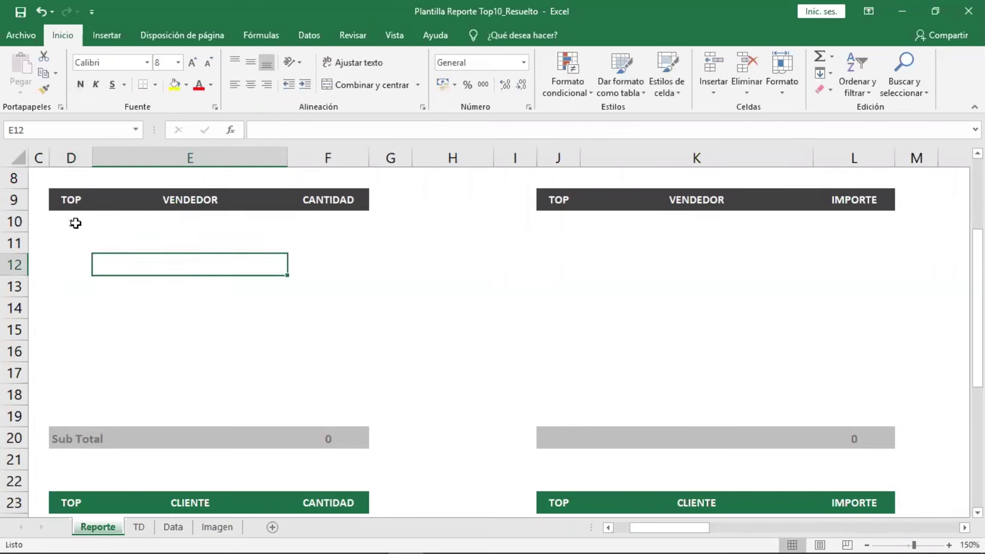
{"action": "left_click", "coordinate": [72, 222]}
{"action": "type", "text": "1"}
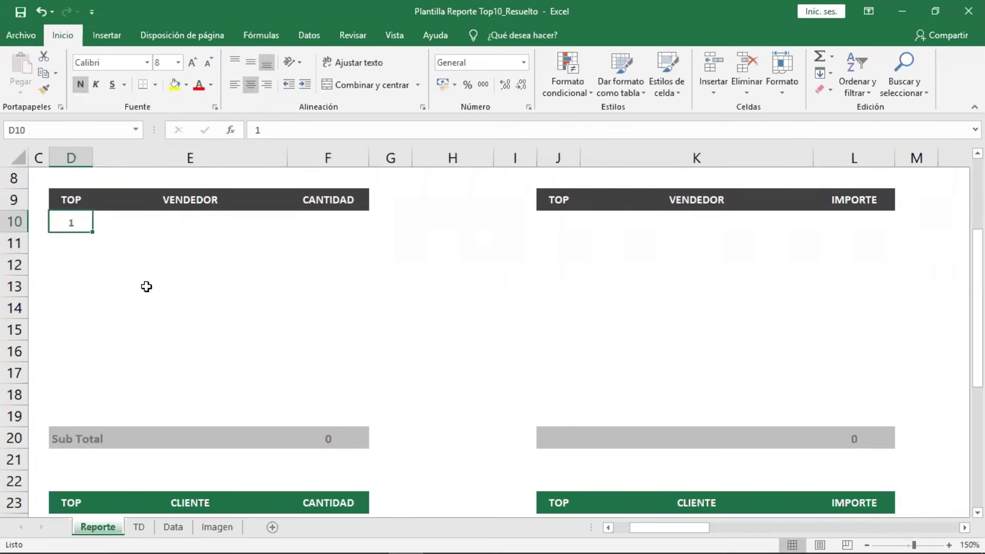
{"action": "left_click", "coordinate": [84, 245]}
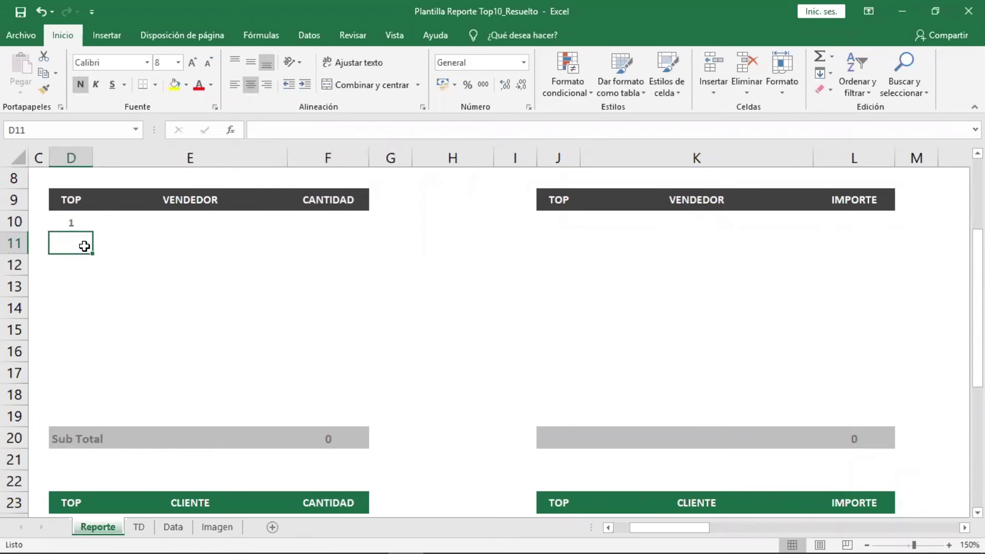
{"action": "left_click", "coordinate": [152, 253]}
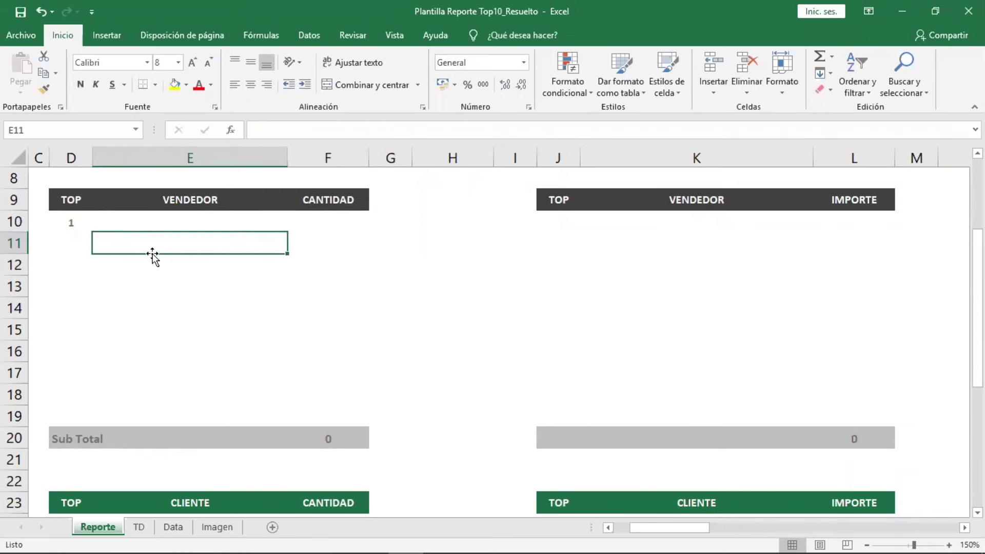
{"action": "left_click", "coordinate": [75, 245]}
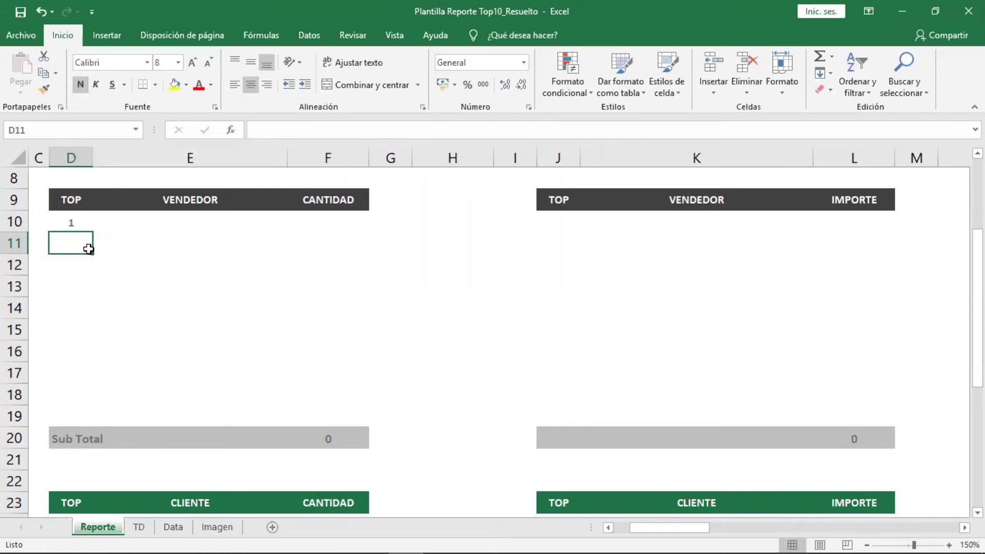
{"action": "left_click", "coordinate": [125, 262]}
{"action": "left_click", "coordinate": [81, 264]}
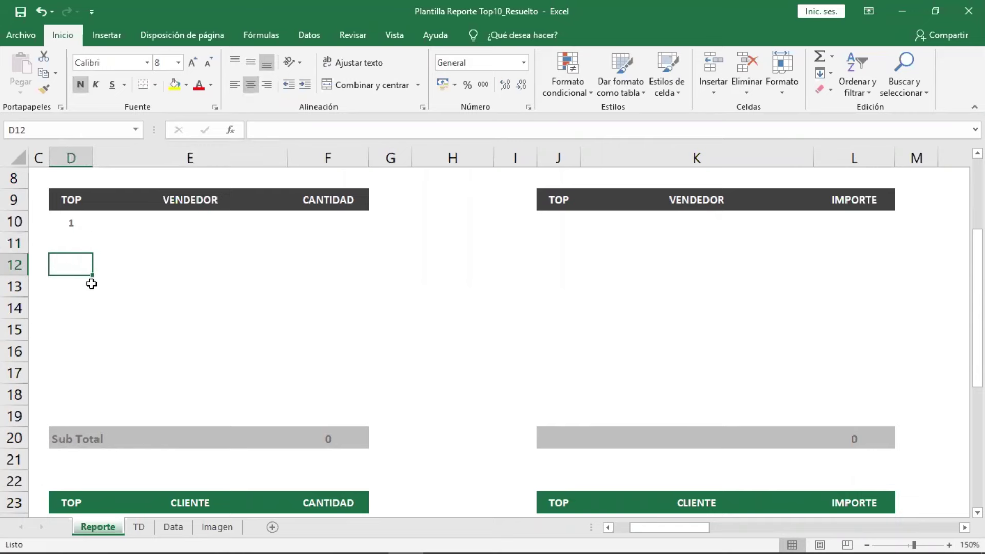
{"action": "left_click", "coordinate": [132, 289]}
{"action": "left_click", "coordinate": [73, 288]}
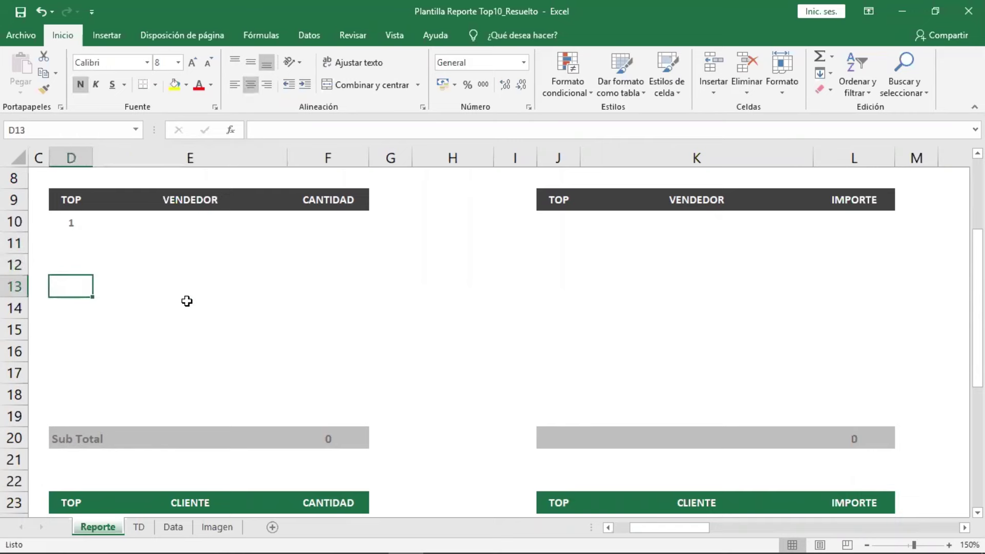
{"action": "left_click", "coordinate": [71, 241]}
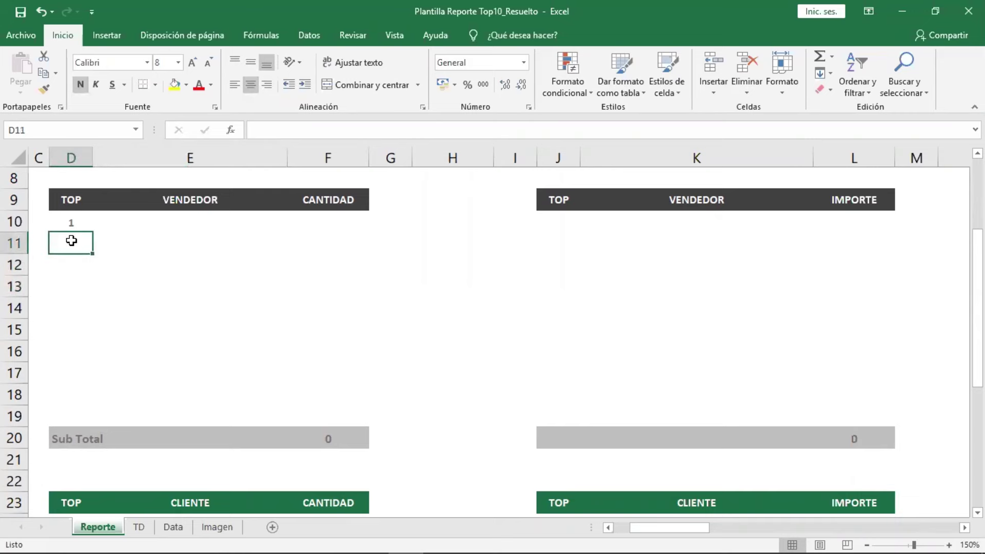
{"action": "left_click", "coordinate": [143, 248]}
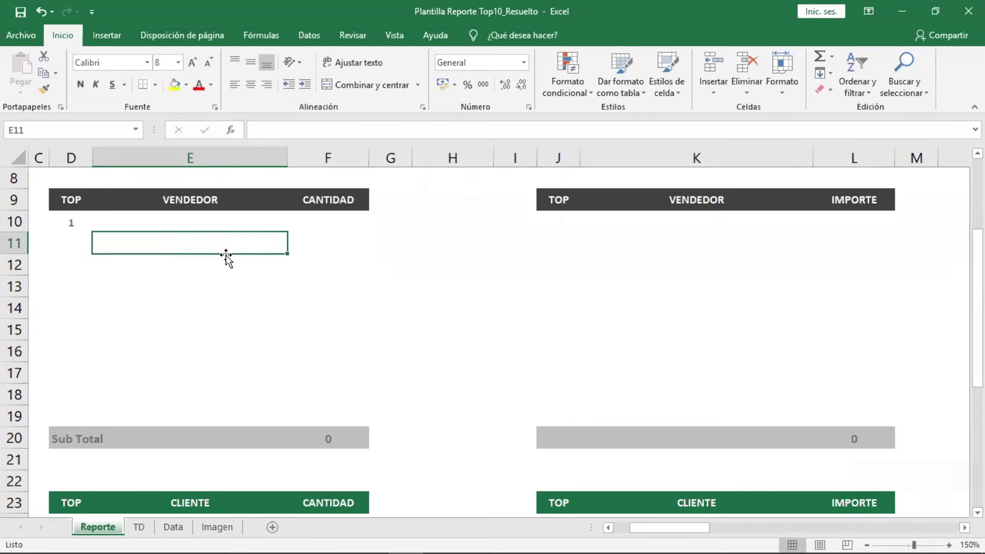
{"action": "left_click", "coordinate": [71, 243]}
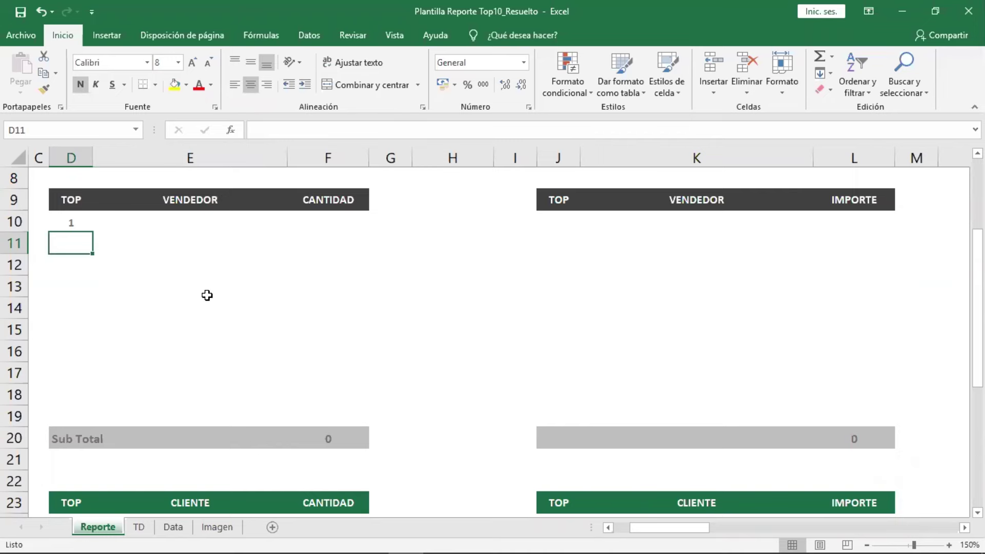
Enter =SI(E11="";"";D10+1) in D11 so the rank stays blank until E11 has a seller.
{"action": "type", "text": "=si"}
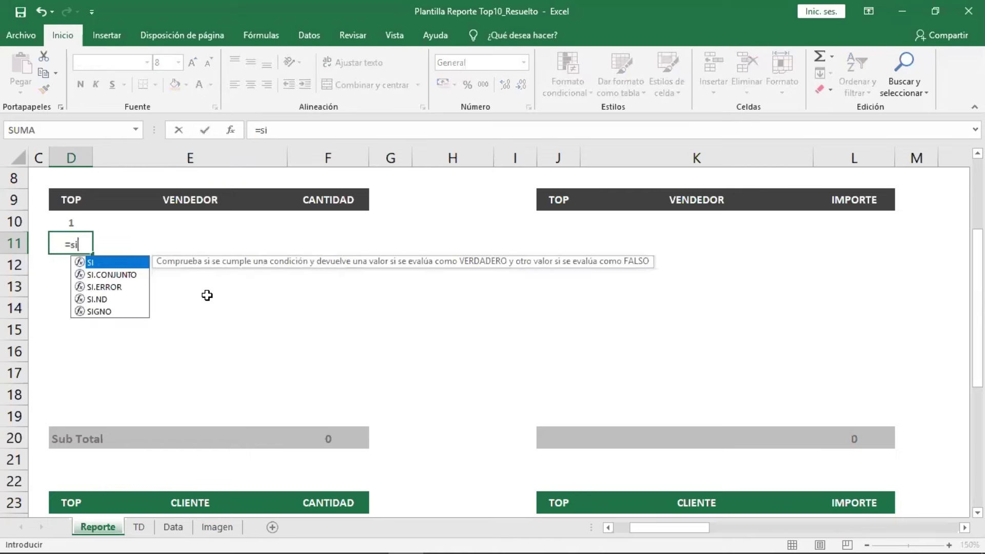
{"action": "key", "text": "Tab"}
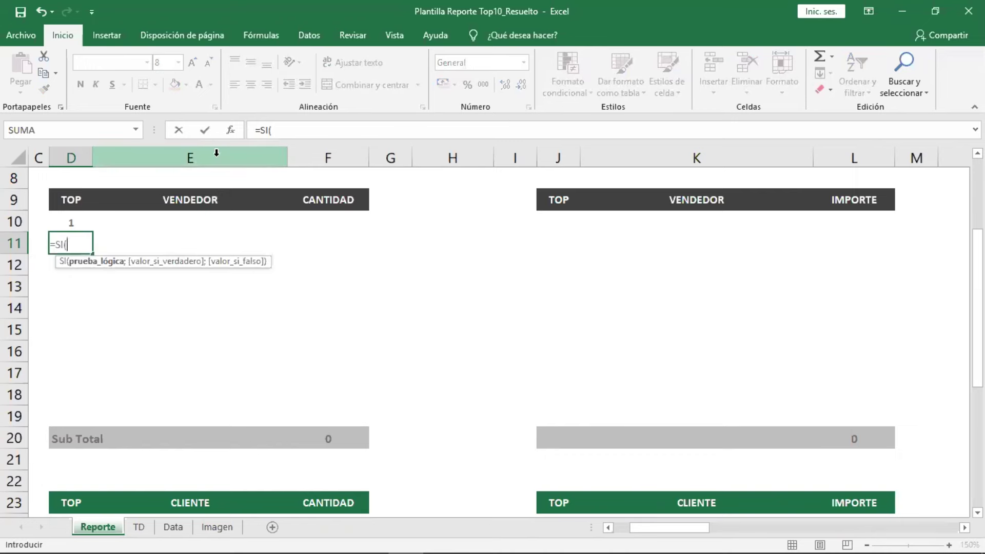
{"action": "left_click", "coordinate": [177, 245]}
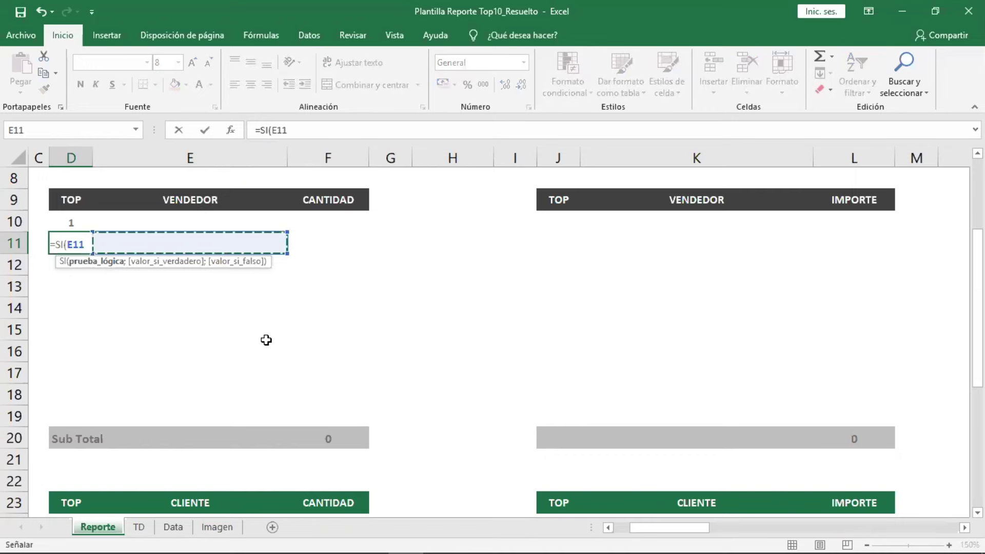
{"action": "type", "text": "="}
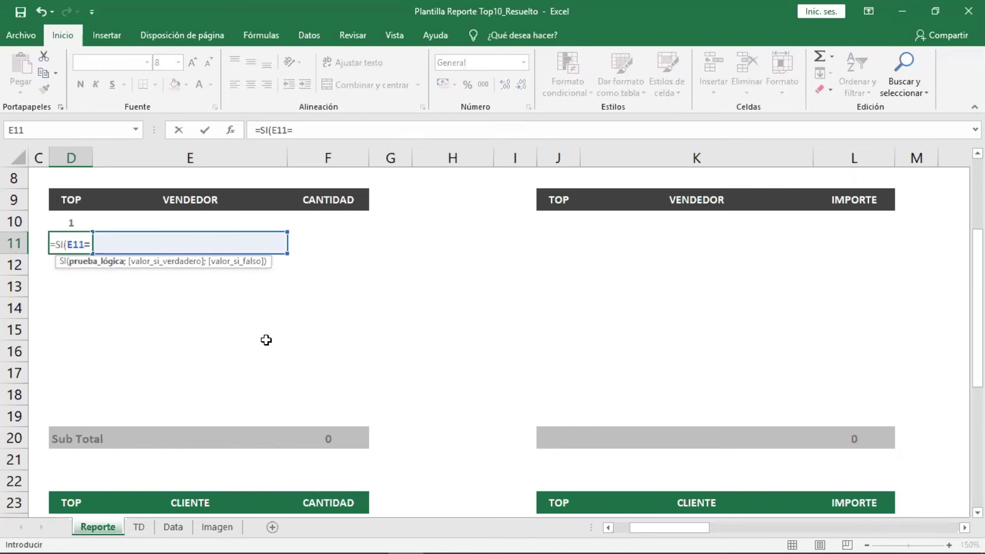
{"action": "type", "text": "\"\""}
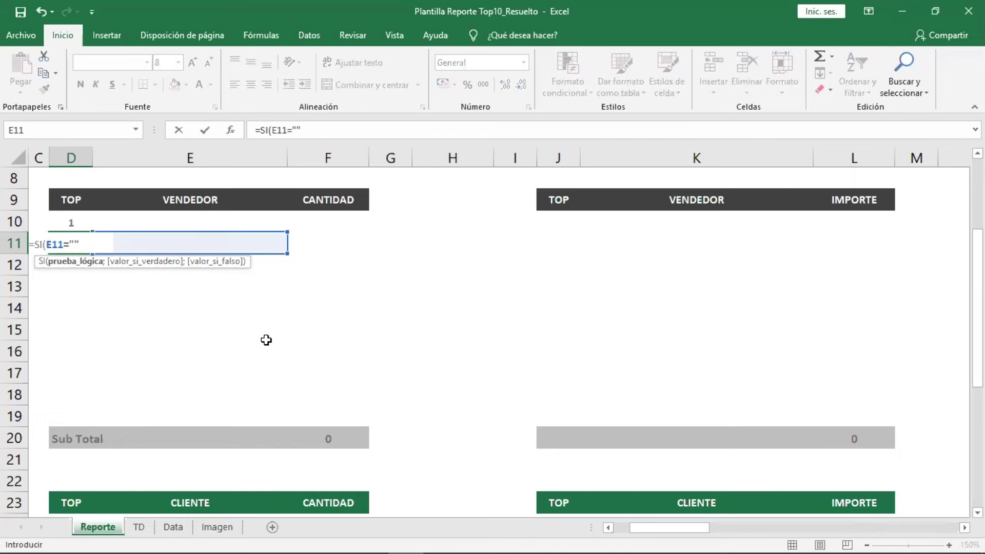
{"action": "type", "text": ";"}
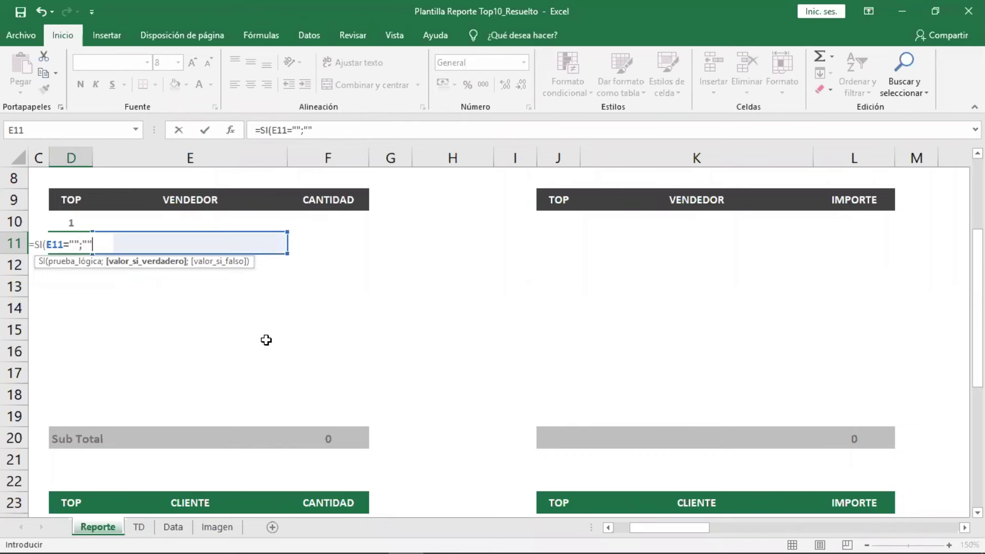
{"action": "type", "text": ";"}
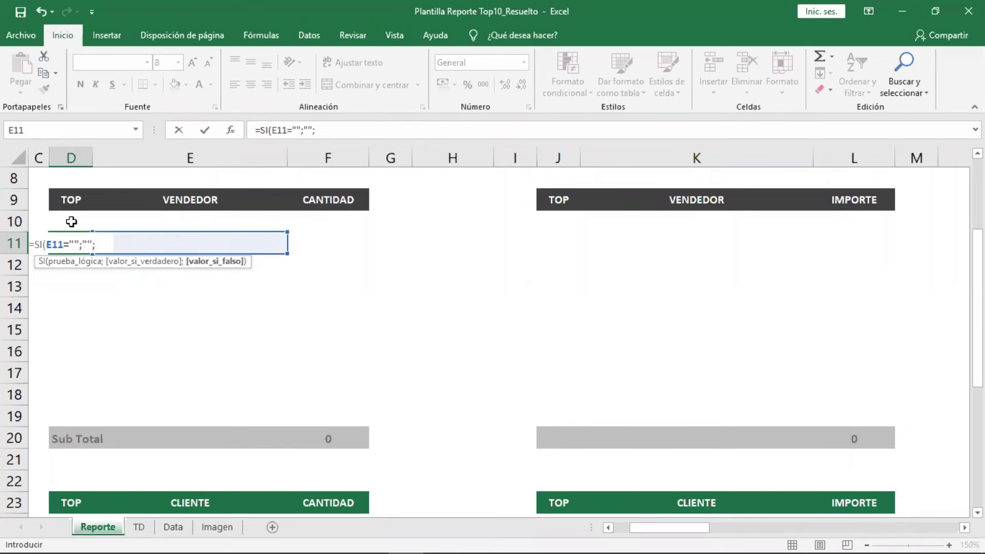
{"action": "left_click", "coordinate": [71, 222]}
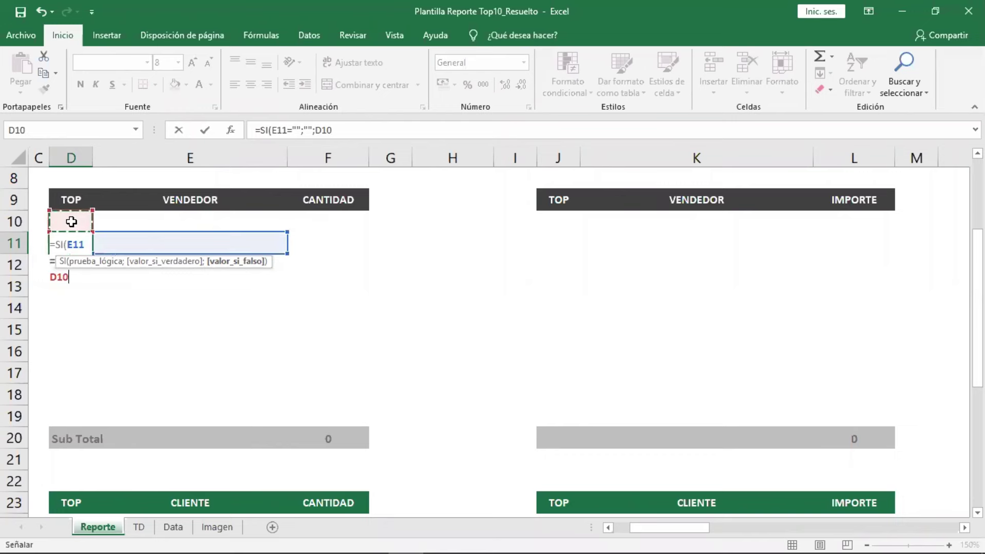
{"action": "type", "text": "+1"}
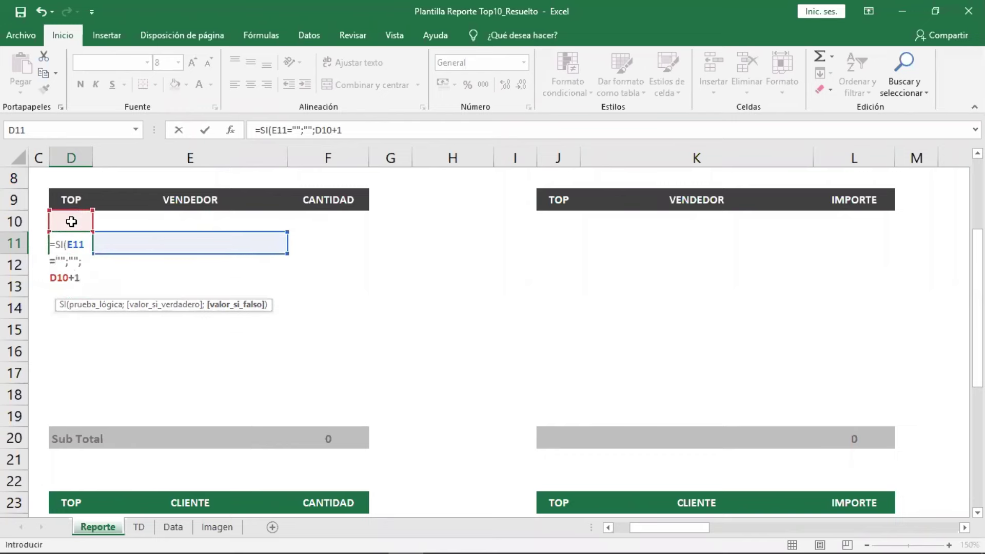
{"action": "key", "text": "Return"}
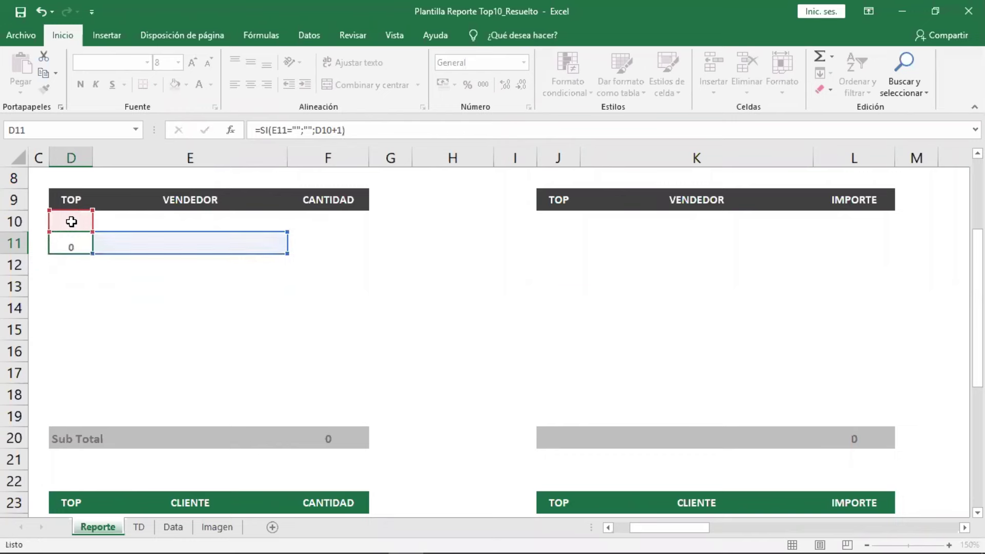
Enter the test text fff in seller cell E11.
{"action": "left_click", "coordinate": [136, 245]}
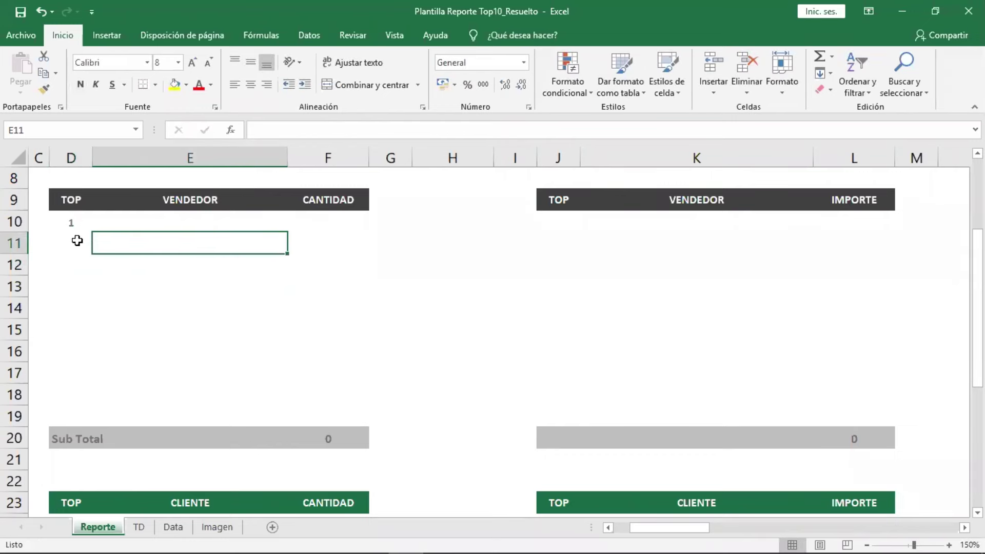
{"action": "left_click", "coordinate": [72, 242]}
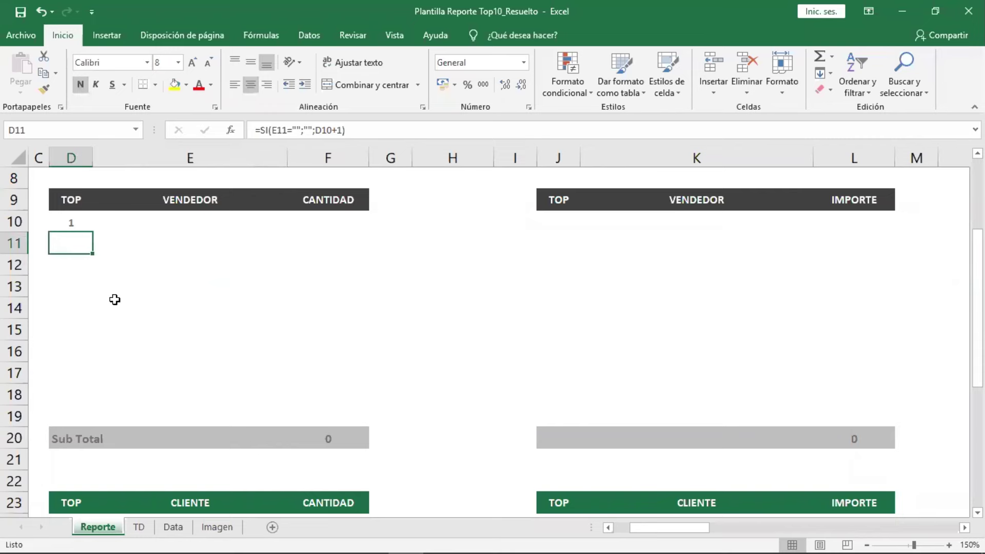
{"action": "left_click", "coordinate": [143, 244]}
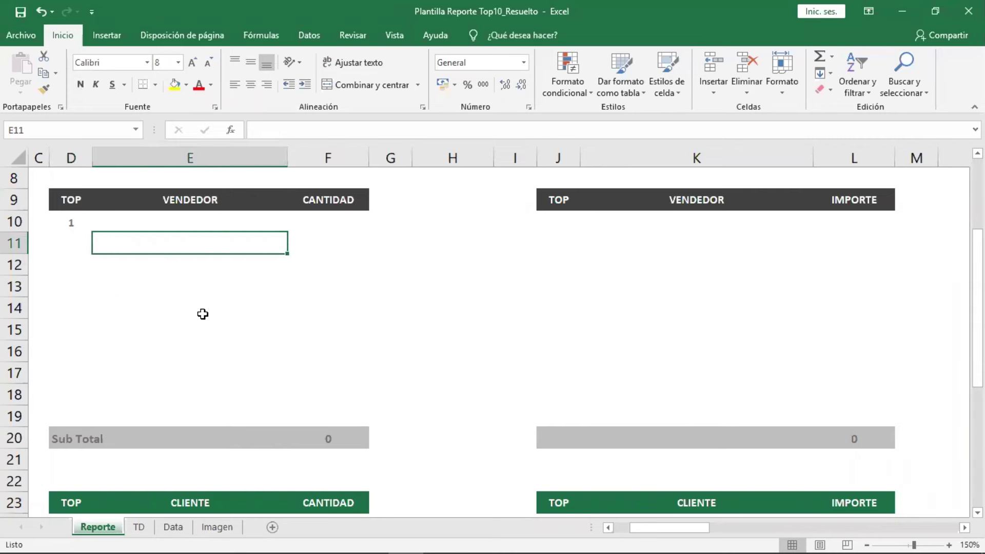
{"action": "type", "text": "fff"}
{"action": "key", "text": "Return"}
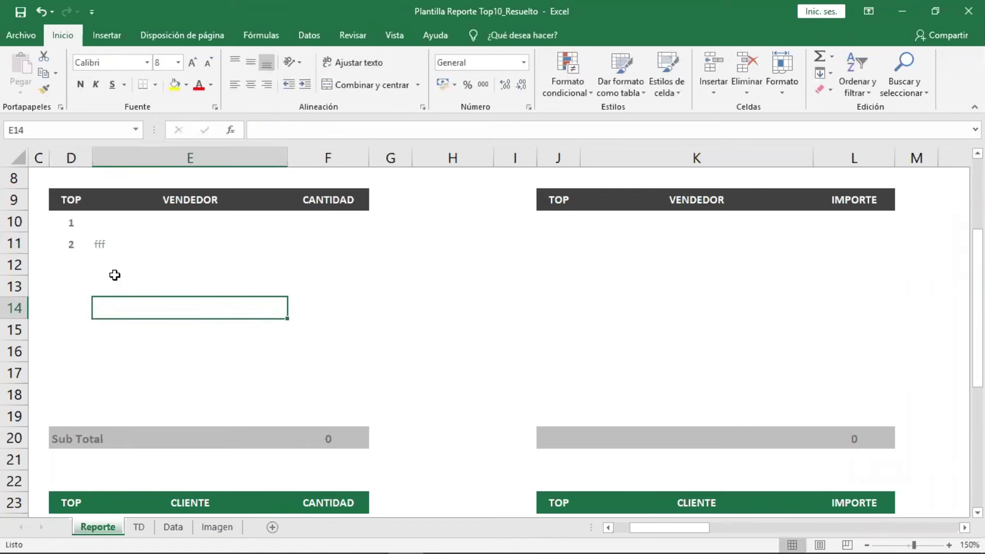
Check that D11 now shows rank 2, then reopen D11's SI formula for editing.
{"action": "left_click", "coordinate": [80, 254]}
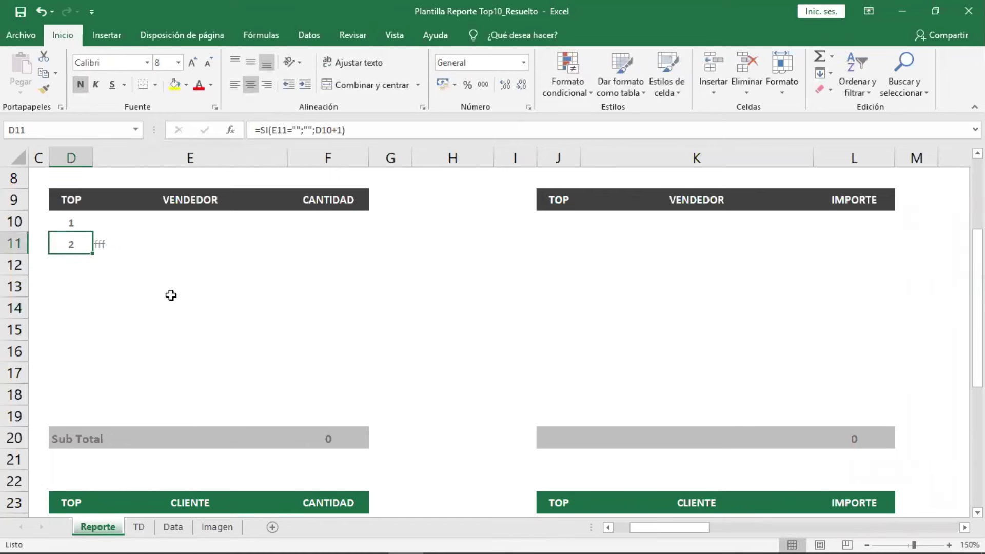
{"action": "left_click", "coordinate": [80, 223]}
{"action": "left_click", "coordinate": [81, 244]}
{"action": "left_click", "coordinate": [169, 250]}
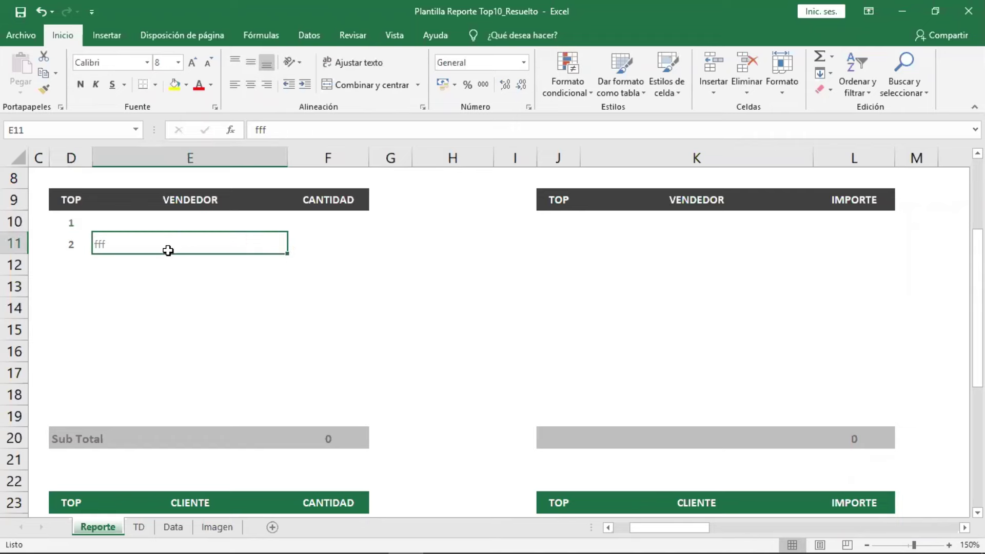
{"action": "left_click", "coordinate": [75, 242]}
{"action": "double_click", "coordinate": [74, 242]}
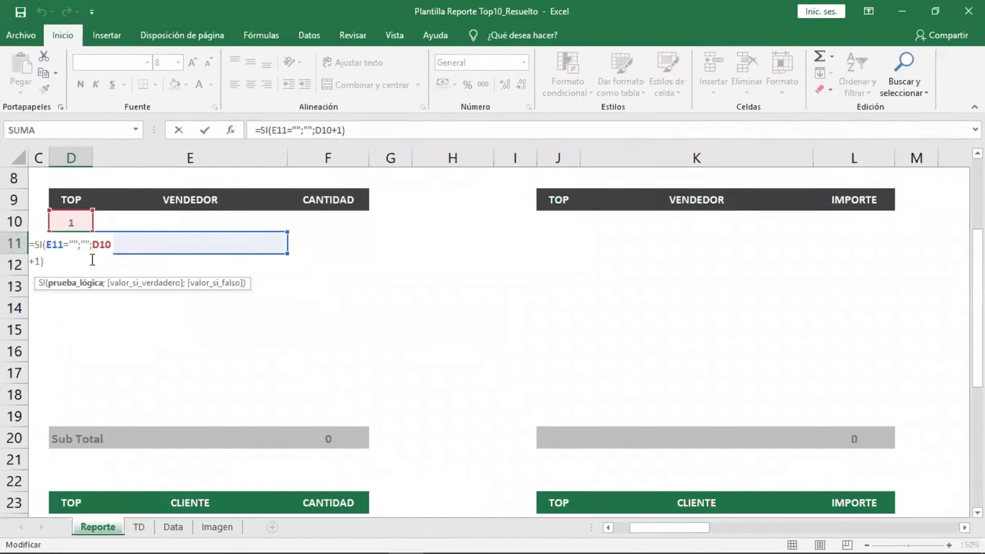
Copy D11's =SI(E11="";"";D10+1) rank formula down through D19.
{"action": "key", "text": "Return"}
{"action": "left_click", "coordinate": [74, 238]}
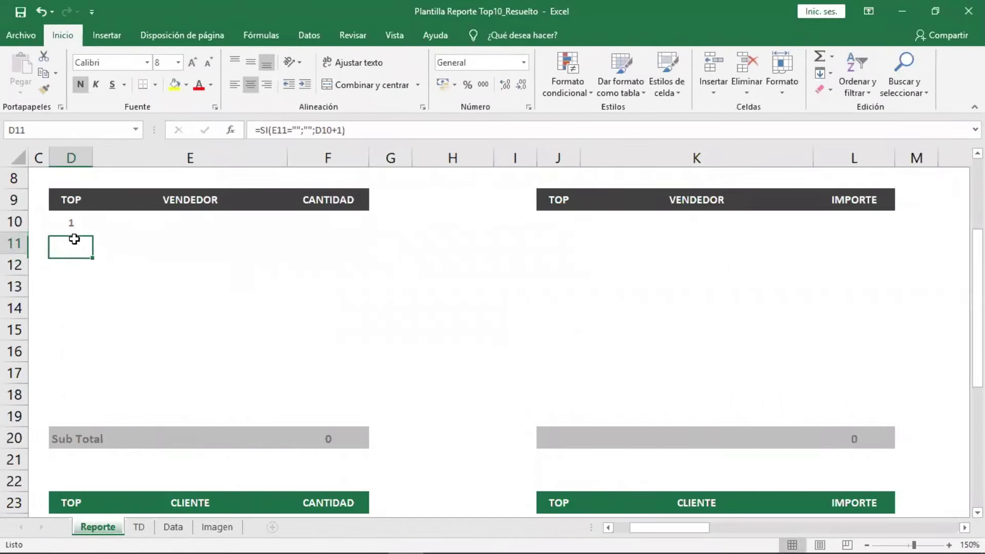
{"action": "left_click_drag", "start_coordinate": [92, 255], "coordinate": [88, 421]}
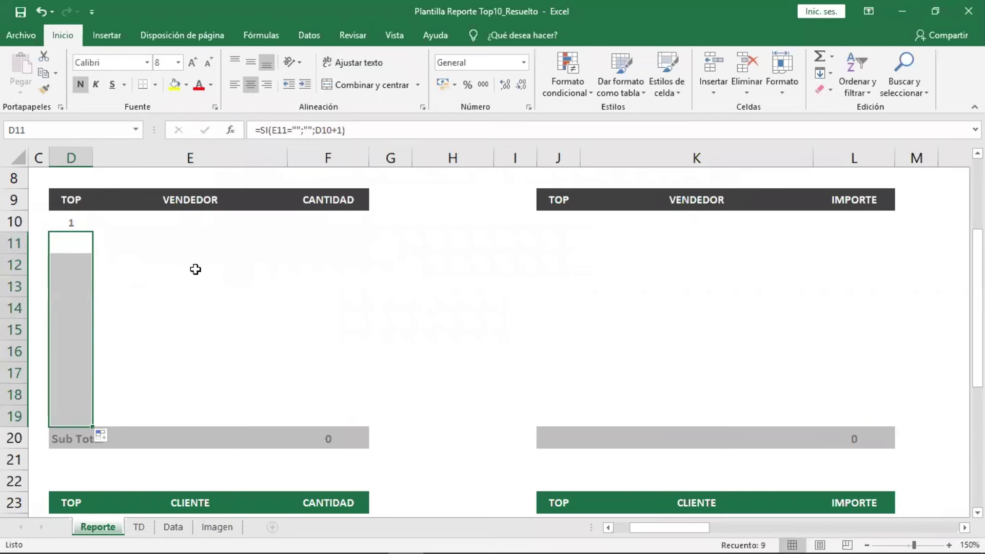
{"action": "left_click", "coordinate": [71, 244]}
{"action": "left_click_drag", "start_coordinate": [93, 253], "coordinate": [88, 424]}
{"action": "left_click", "coordinate": [140, 242]}
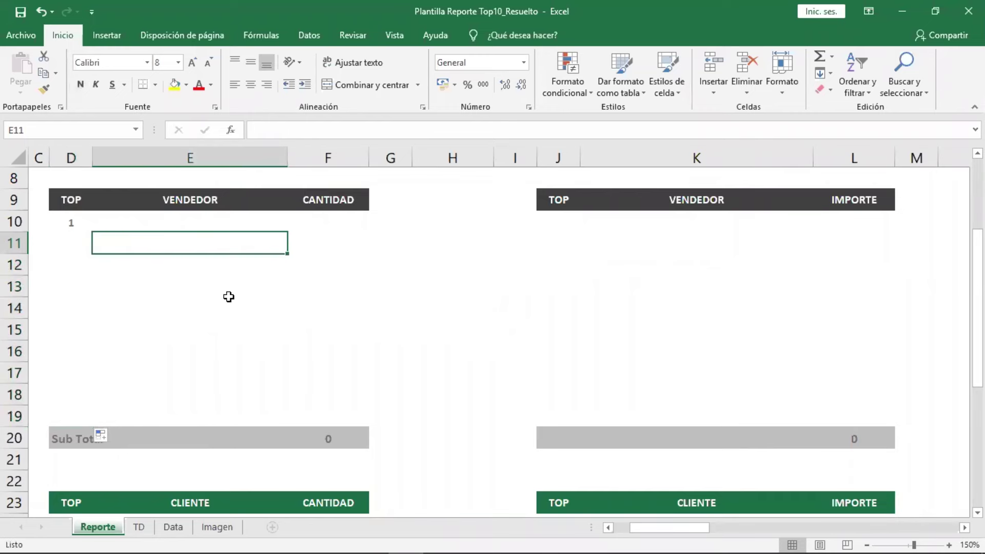
{"action": "type", "text": "yy"}
{"action": "key", "text": "Return"}
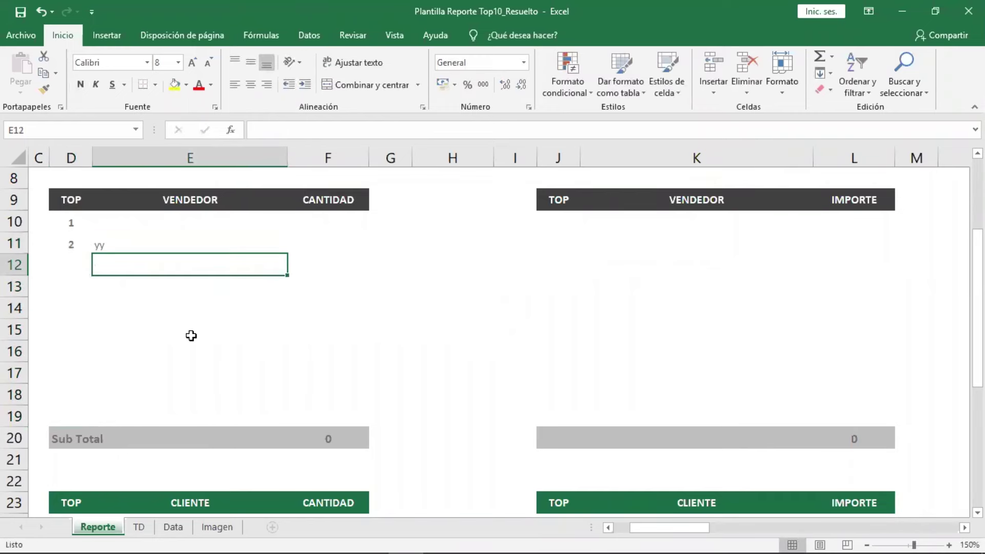
{"action": "type", "text": "yyy"}
{"action": "key", "text": "Return"}
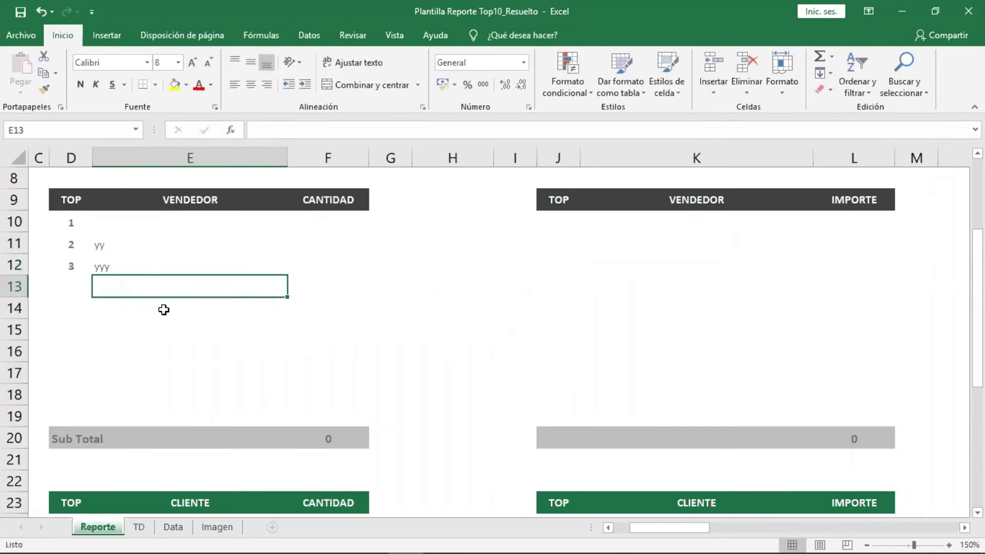
{"action": "type", "text": "yy"}
{"action": "key", "text": "Return"}
{"action": "type", "text": "yy"}
{"action": "key", "text": "Return"}
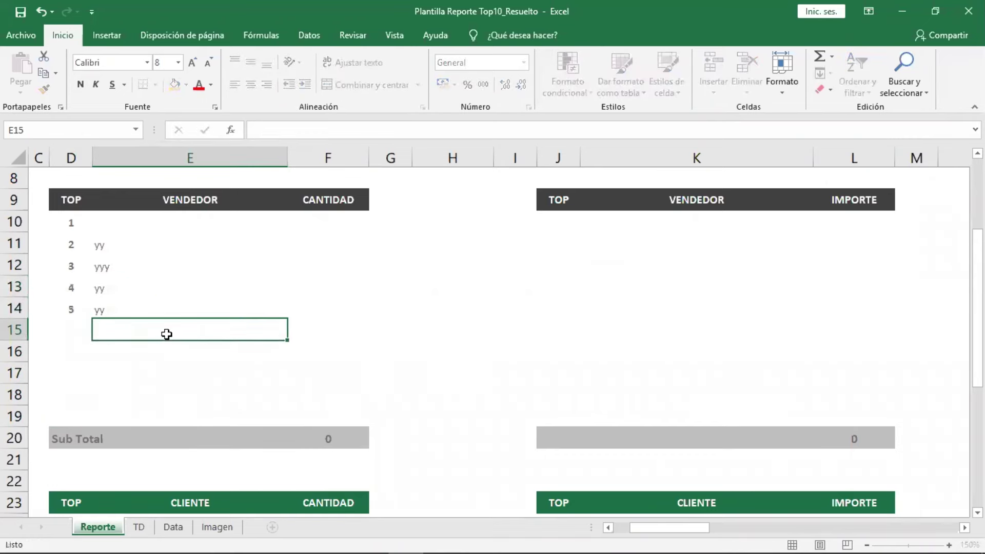
{"action": "type", "text": "yy"}
{"action": "key", "text": "Return"}
{"action": "type", "text": "yy"}
{"action": "key", "text": "Return"}
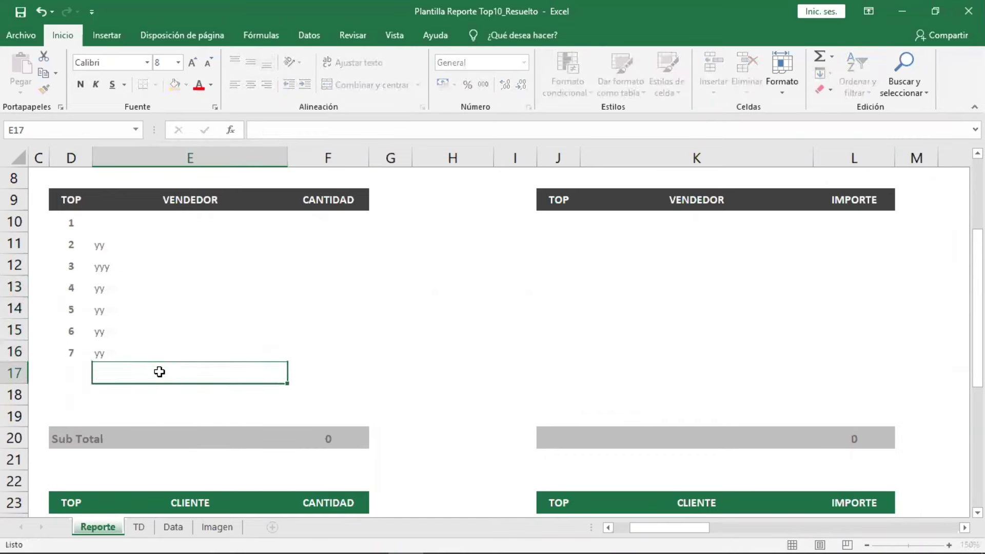
{"action": "type", "text": "yy"}
{"action": "key", "text": "Return"}
{"action": "type", "text": "yy"}
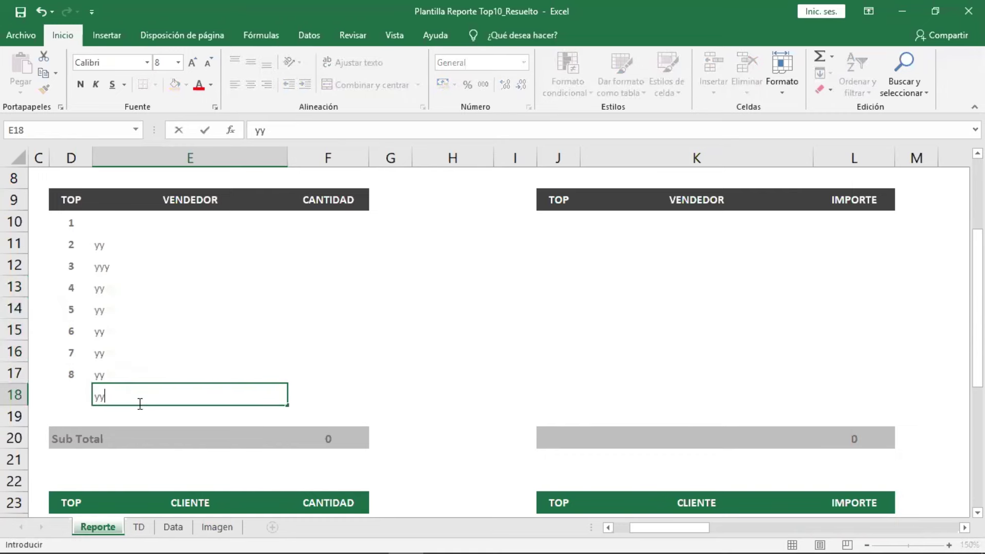
{"action": "key", "text": "Return"}
{"action": "type", "text": "y"}
{"action": "left_click", "coordinate": [244, 353]}
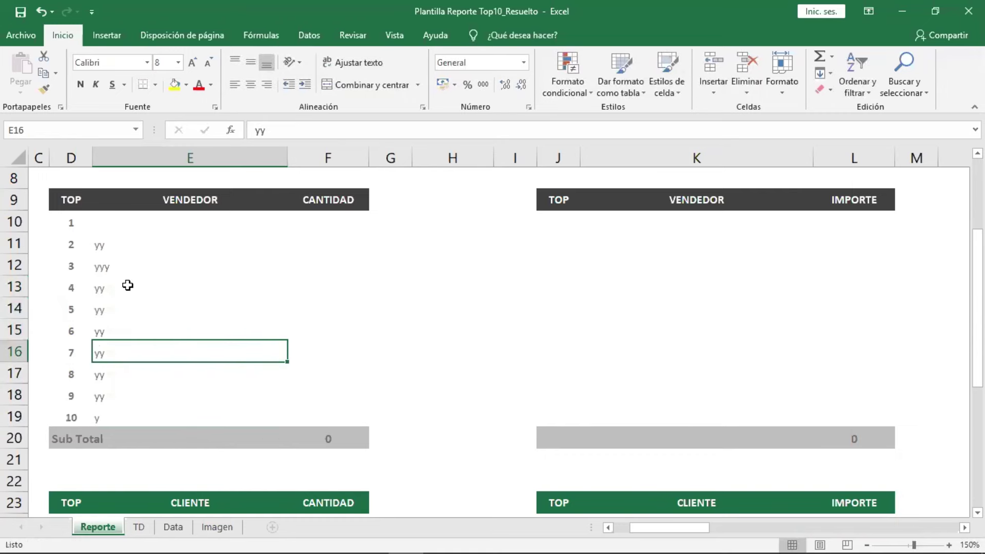
{"action": "left_click", "coordinate": [179, 224]}
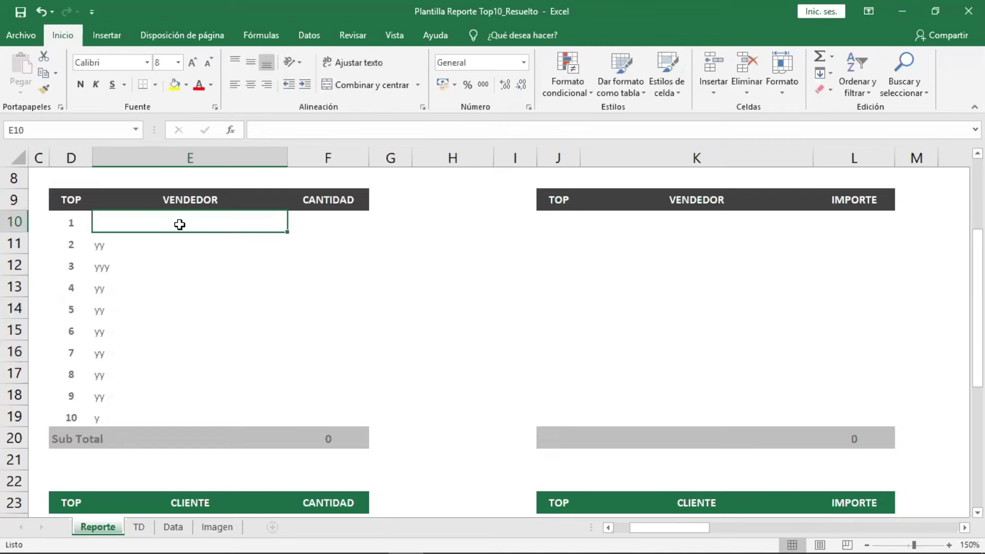
{"action": "type", "text": "hh"}
{"action": "left_click", "coordinate": [151, 268]}
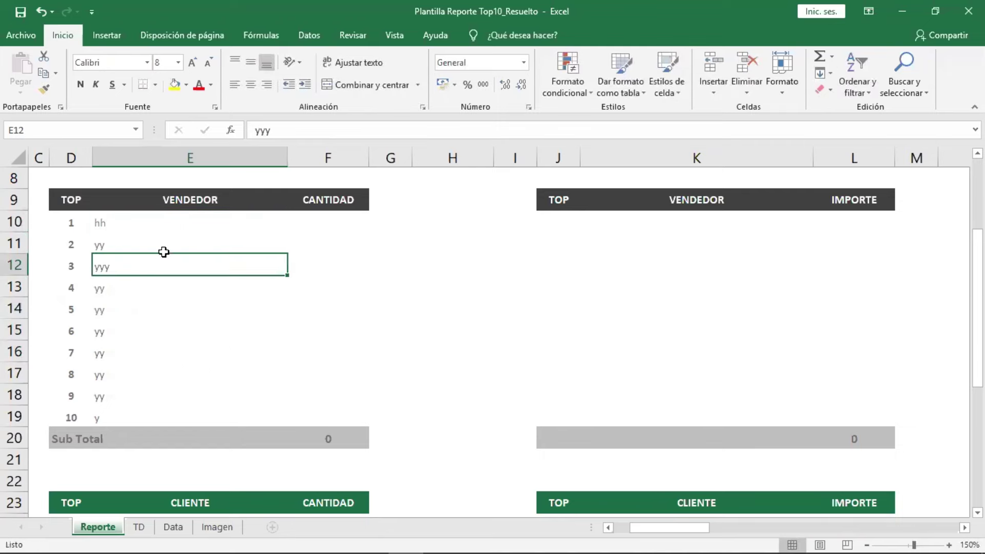
{"action": "left_click", "coordinate": [137, 391]}
{"action": "left_click_drag", "start_coordinate": [154, 375], "coordinate": [160, 415]}
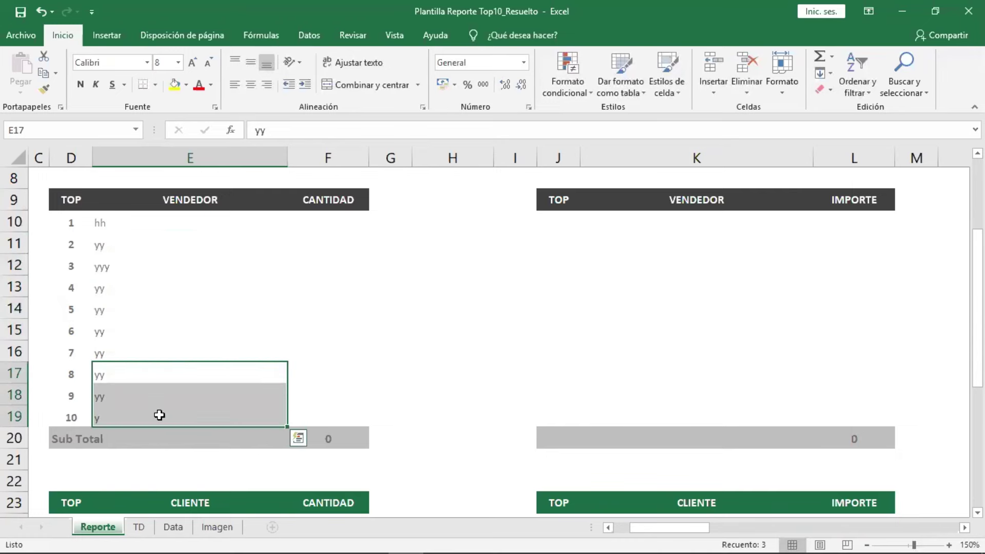
{"action": "key", "text": "Delete"}
{"action": "left_click", "coordinate": [210, 352]}
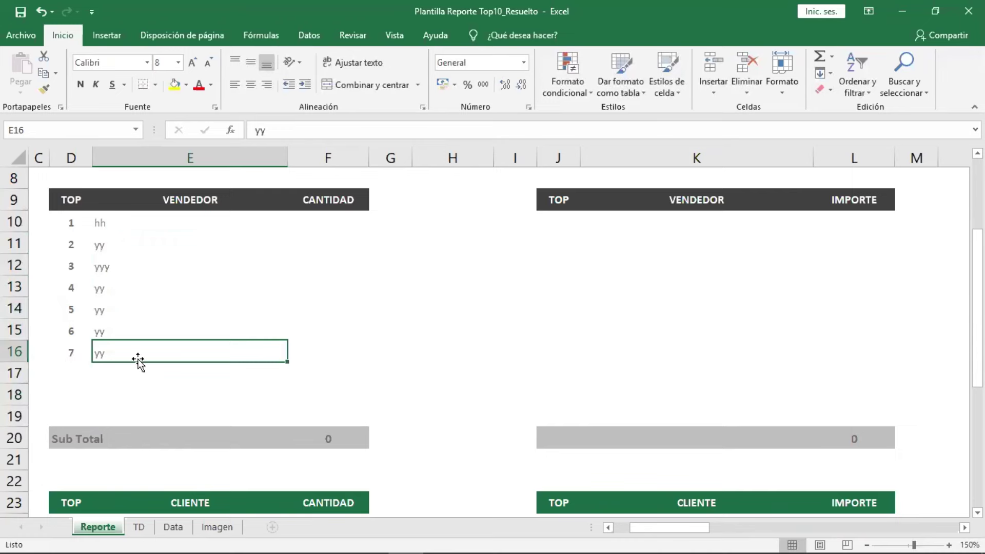
{"action": "left_click_drag", "start_coordinate": [139, 221], "coordinate": [156, 356]}
{"action": "key", "text": "Delete"}
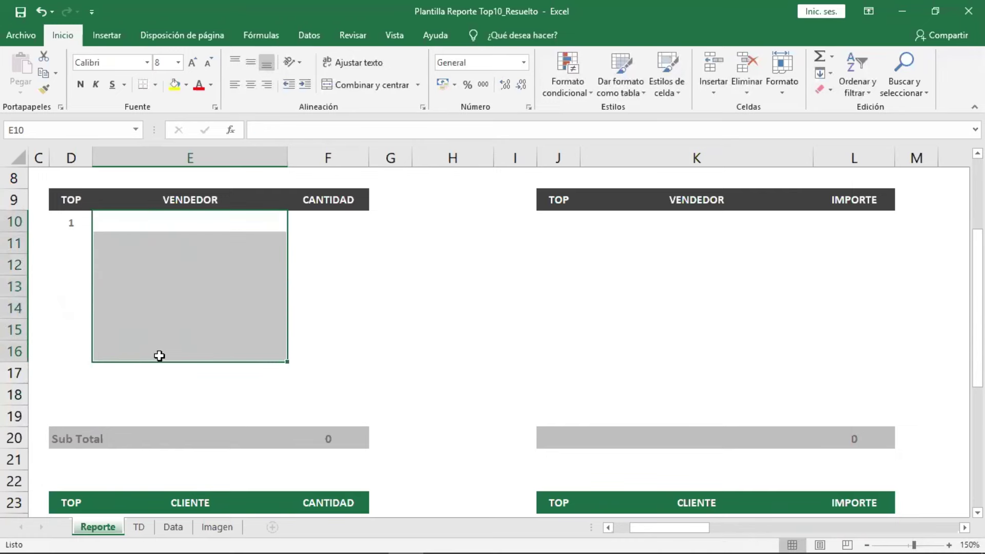
{"action": "left_click", "coordinate": [156, 266]}
{"action": "left_click", "coordinate": [77, 236]}
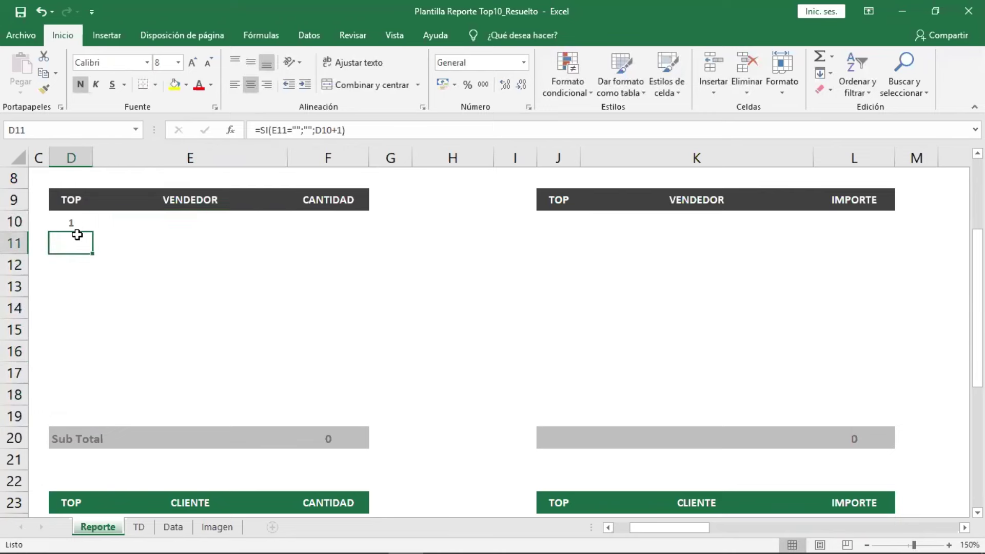
{"action": "left_click_drag", "start_coordinate": [72, 222], "coordinate": [79, 415]}
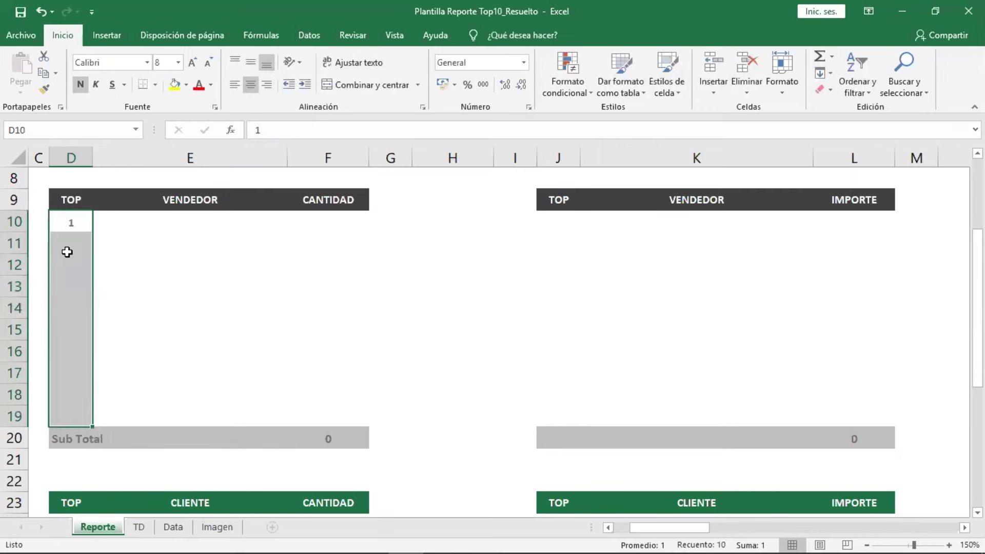
{"action": "left_click", "coordinate": [71, 225]}
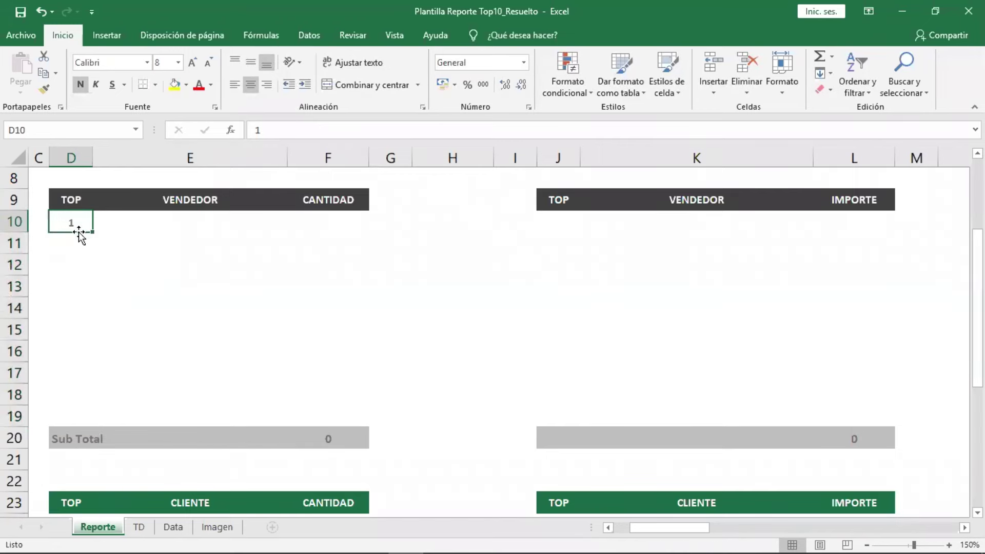
Copy the TOP numbering in D10:D19 and paste it into J10:J19.
{"action": "left_click", "coordinate": [85, 242]}
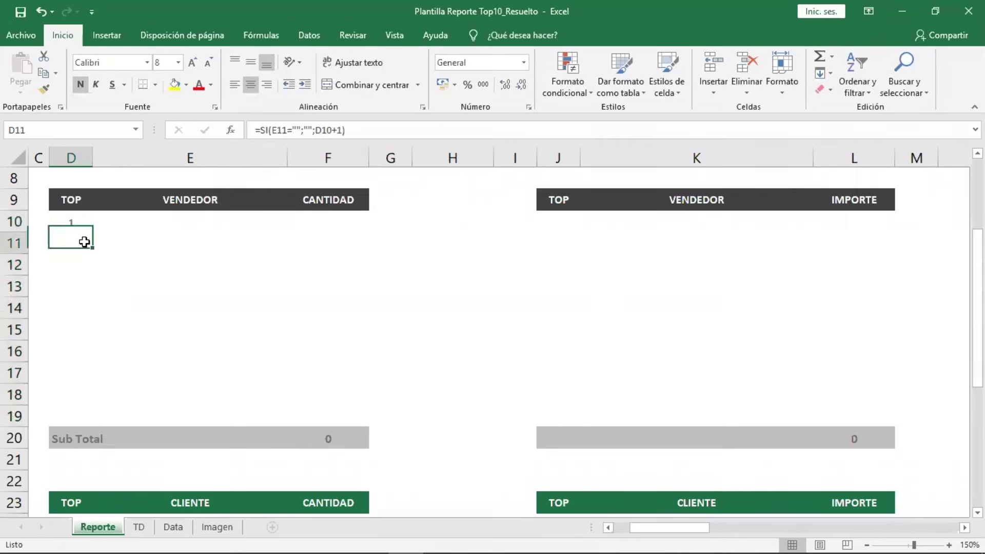
{"action": "left_click_drag", "start_coordinate": [77, 221], "coordinate": [72, 414]}
{"action": "right_click", "coordinate": [63, 242]}
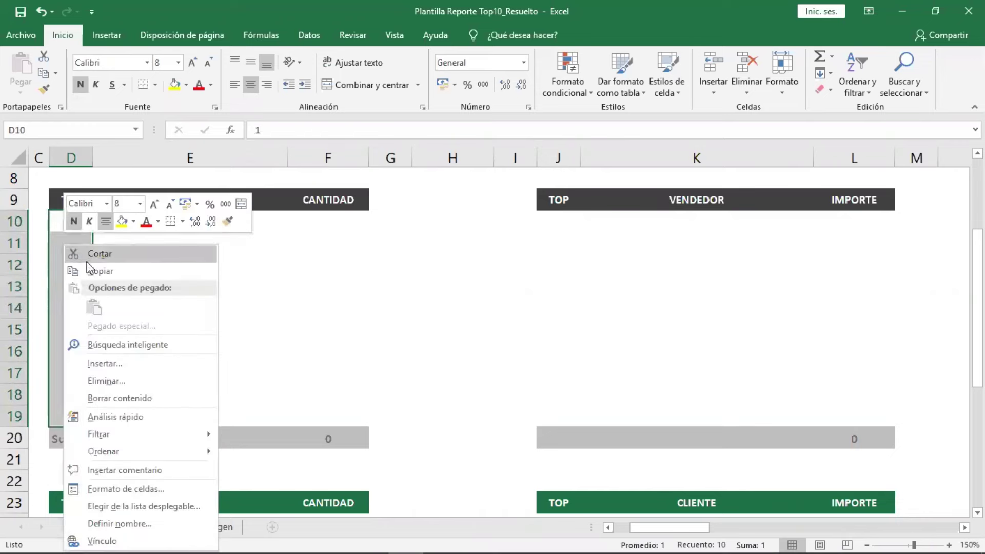
{"action": "left_click", "coordinate": [137, 270]}
{"action": "left_click", "coordinate": [556, 220]}
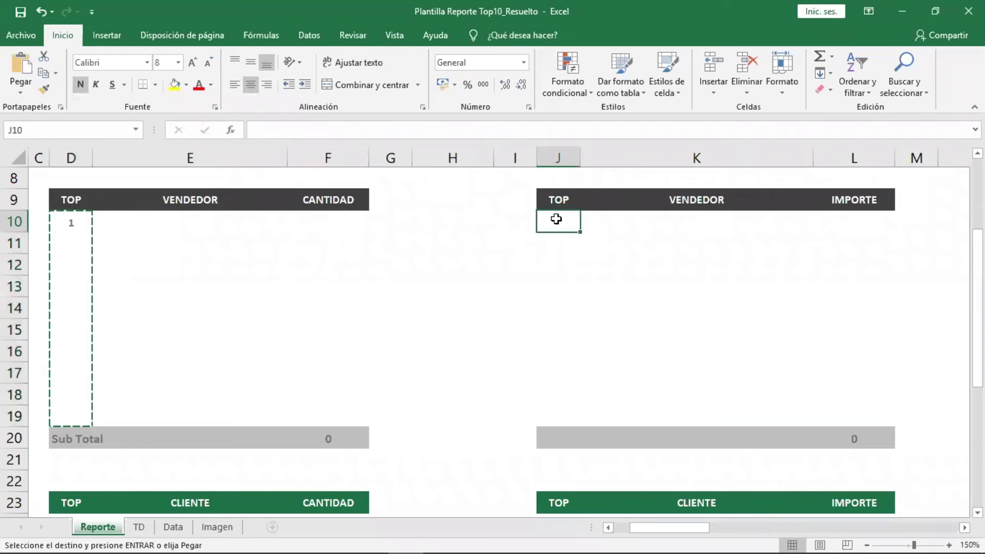
{"action": "right_click", "coordinate": [556, 219]}
{"action": "left_click", "coordinate": [585, 280]}
Paste the TOP numbering into the lower tables at J24, D24 and P24.
{"action": "scroll", "coordinate": [575, 319], "scroll_direction": "down", "scroll_amount": 2}
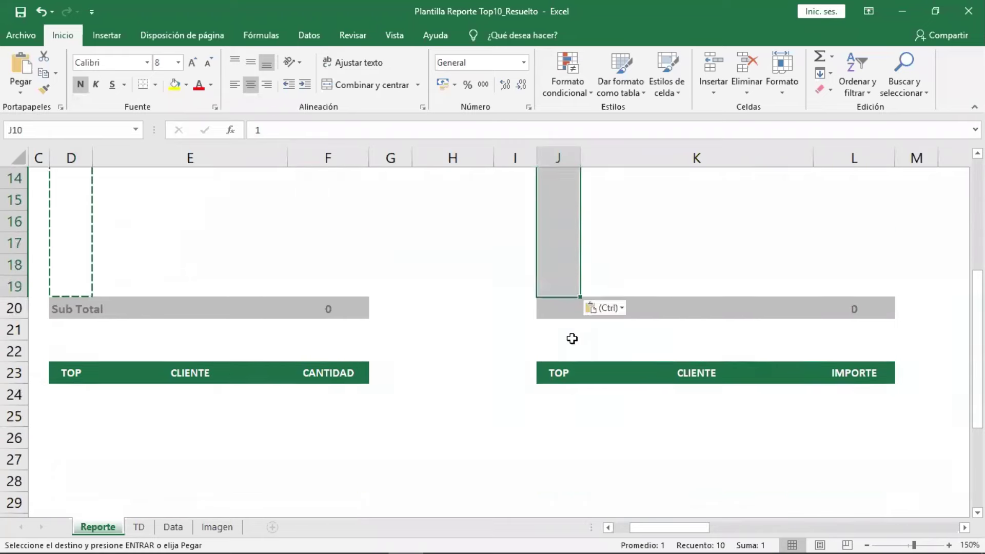
{"action": "scroll", "coordinate": [572, 337], "scroll_direction": "down", "scroll_amount": 3}
{"action": "left_click", "coordinate": [550, 197]}
{"action": "right_click", "coordinate": [550, 197]}
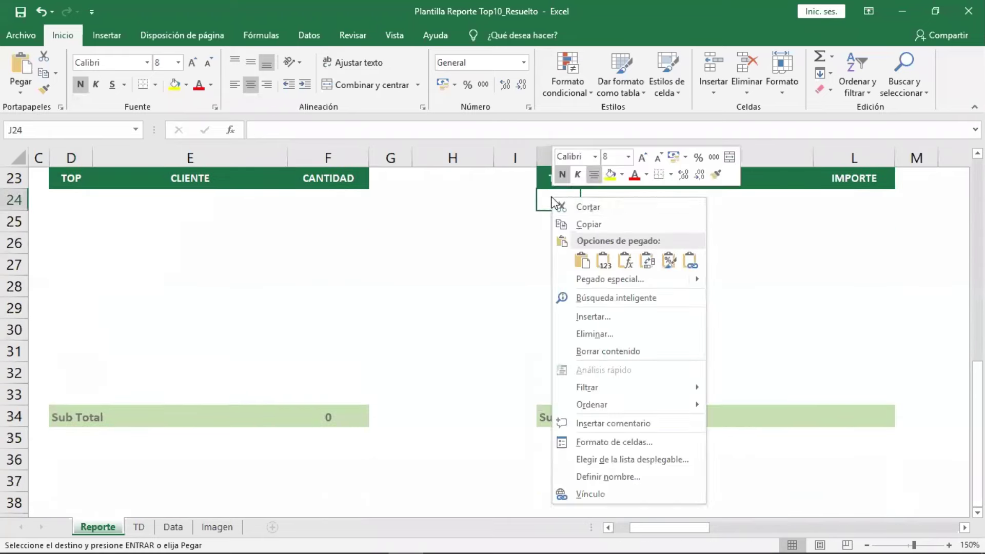
{"action": "left_click", "coordinate": [581, 260]}
{"action": "left_click", "coordinate": [72, 193]}
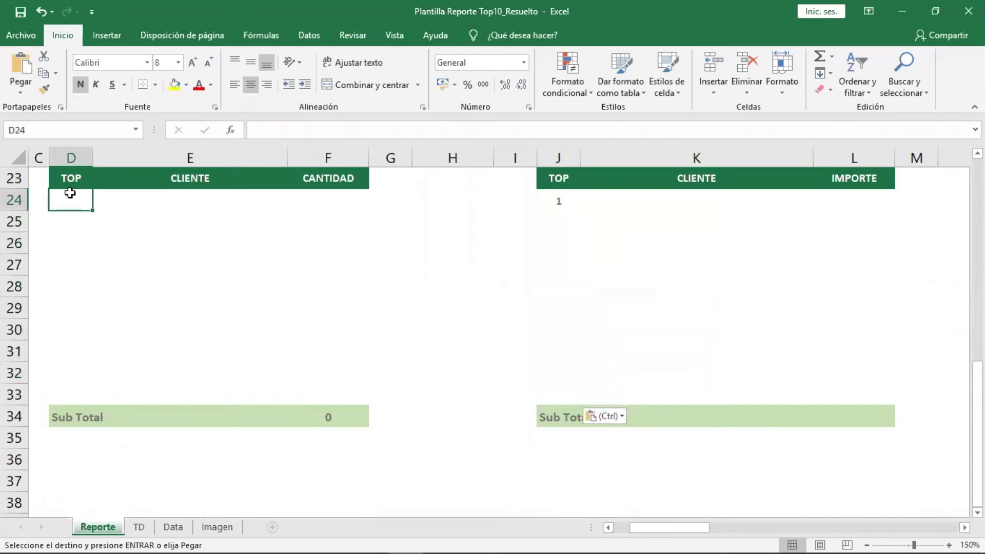
{"action": "right_click", "coordinate": [71, 193]}
{"action": "left_click", "coordinate": [100, 255]}
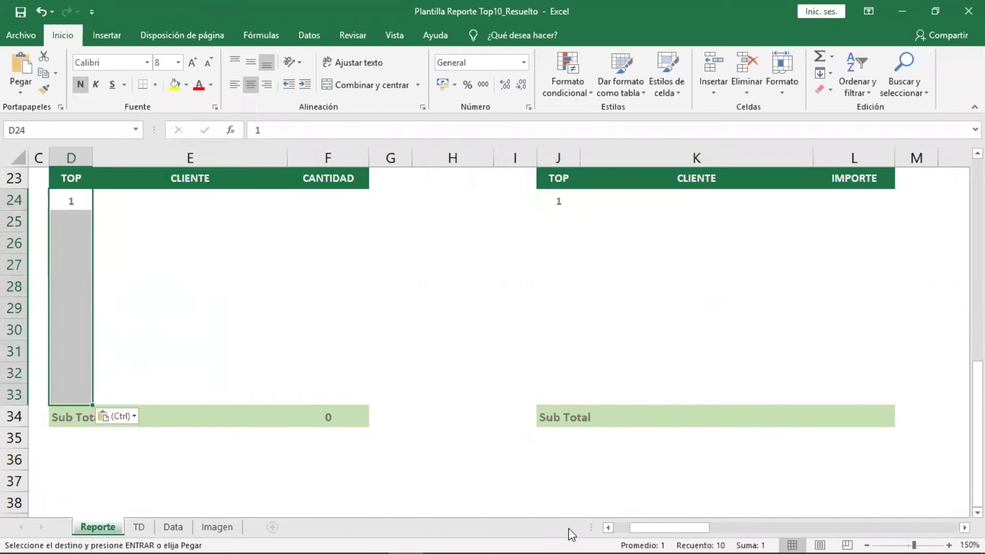
{"action": "left_click_drag", "start_coordinate": [643, 528], "coordinate": [718, 529]}
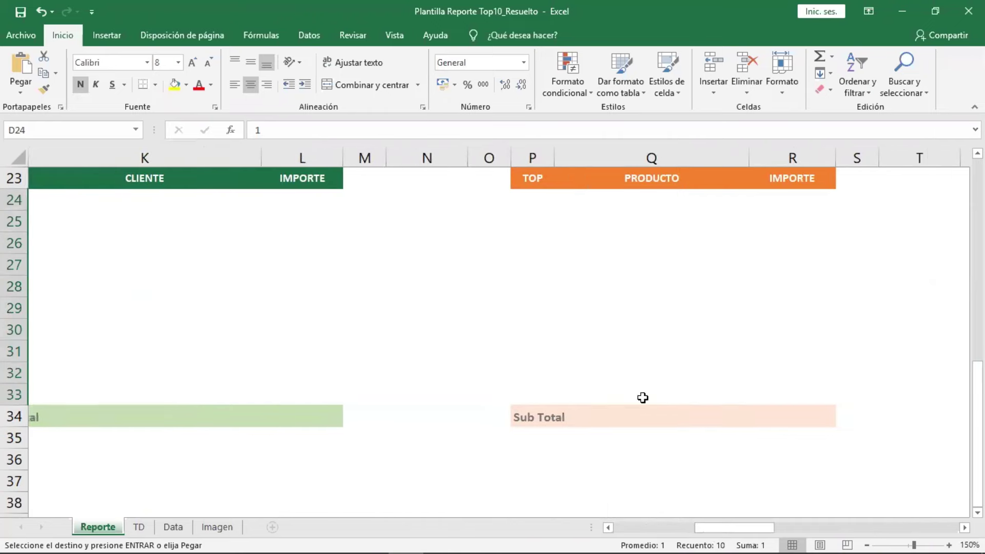
{"action": "left_click", "coordinate": [539, 198]}
{"action": "right_click", "coordinate": [538, 198]}
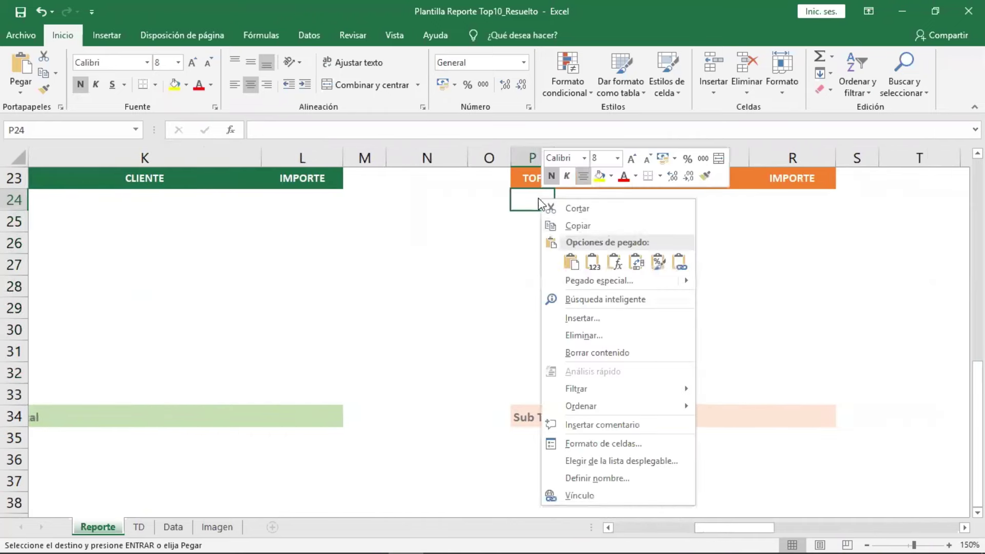
{"action": "left_click", "coordinate": [572, 262]}
Paste the TOP numbering into P10:P19, check P14's adjusted formula, and clear the copy marquee.
{"action": "scroll", "coordinate": [583, 303], "scroll_direction": "up", "scroll_amount": 1}
{"action": "scroll", "coordinate": [582, 302], "scroll_direction": "up", "scroll_amount": 4}
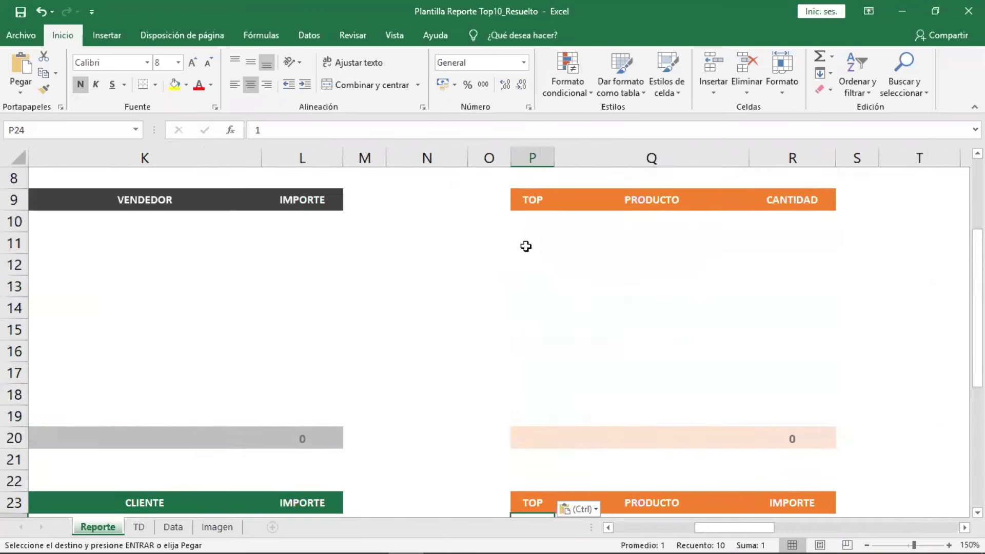
{"action": "left_click", "coordinate": [522, 220]}
{"action": "right_click", "coordinate": [523, 220]}
{"action": "left_click", "coordinate": [554, 281]}
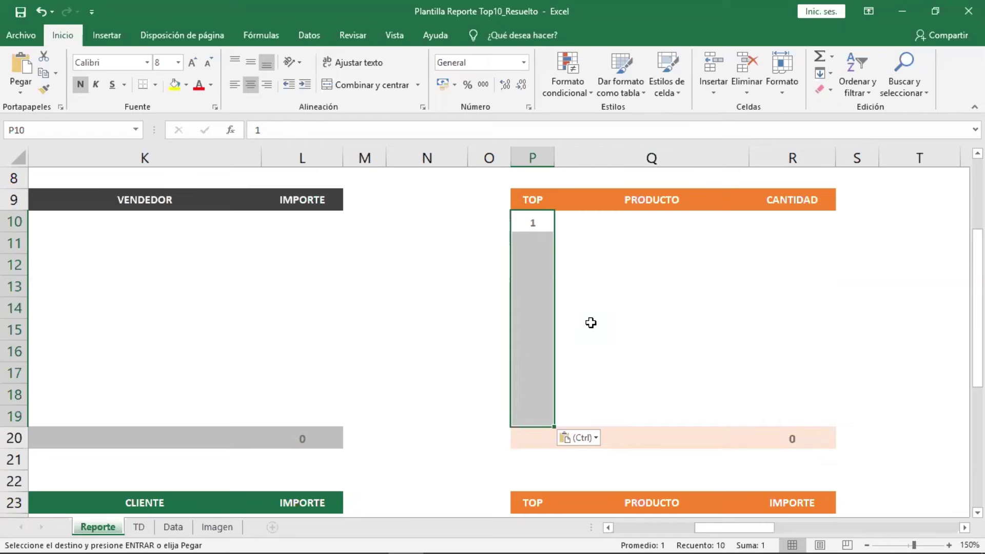
{"action": "left_click", "coordinate": [534, 303]}
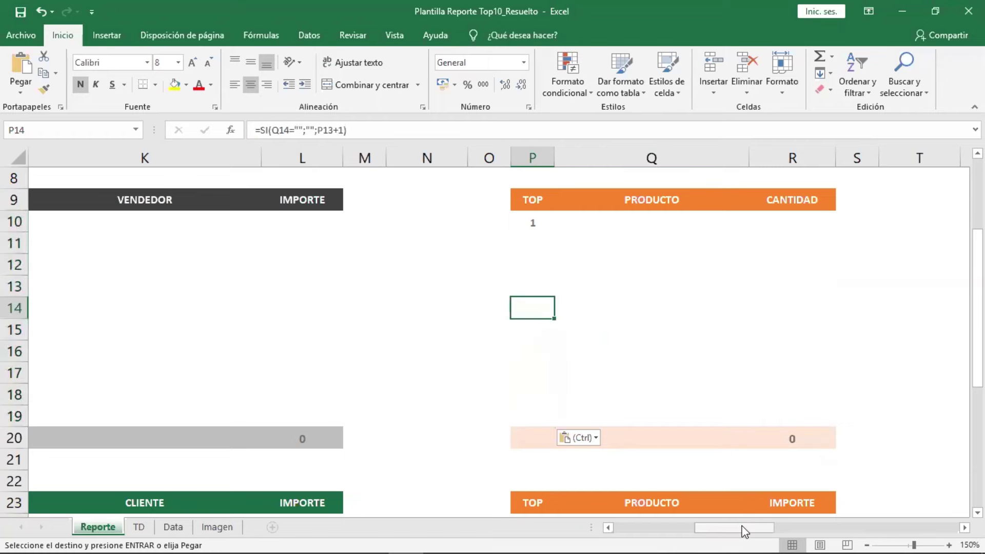
{"action": "left_click_drag", "start_coordinate": [744, 531], "coordinate": [589, 530]}
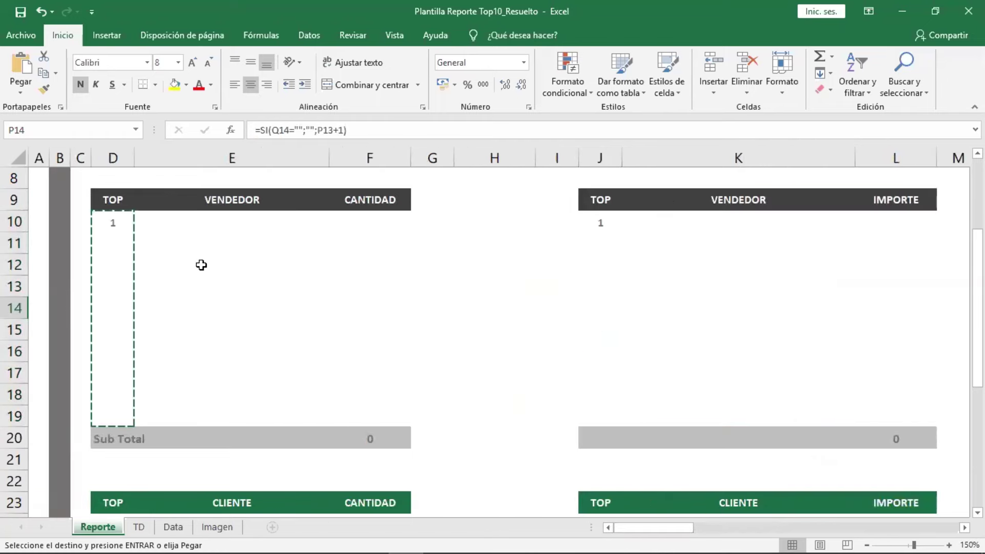
{"action": "key", "text": "Escape"}
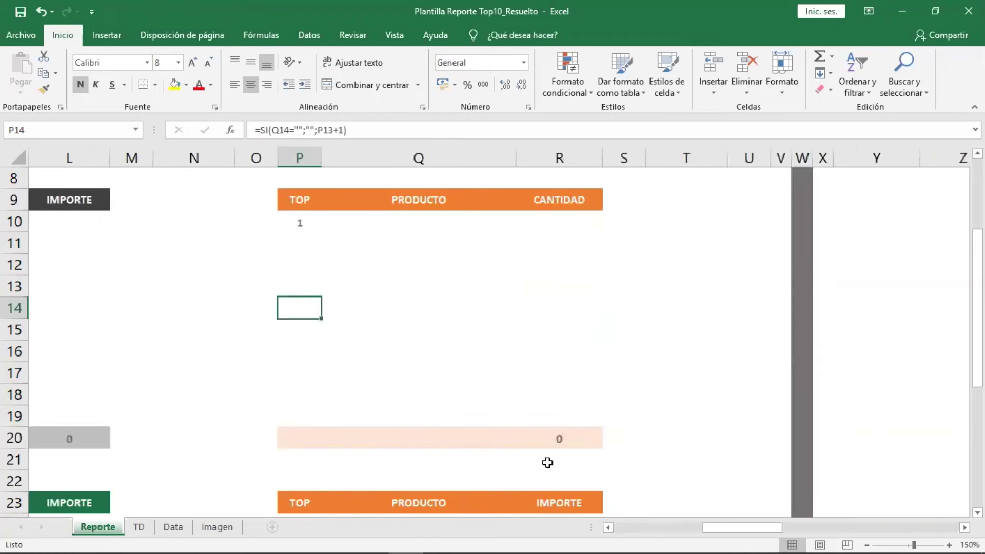
{"action": "left_click_drag", "start_coordinate": [725, 530], "coordinate": [617, 526]}
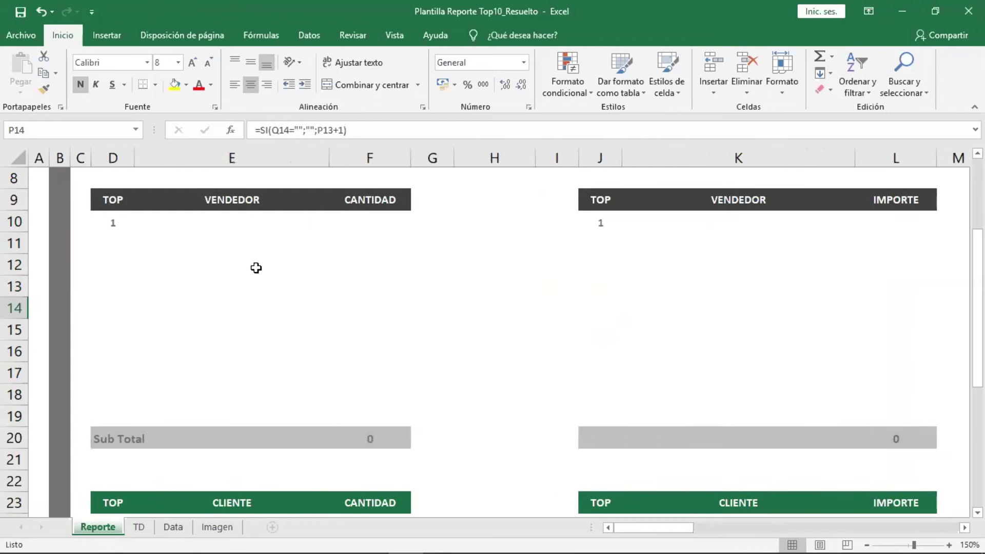
{"action": "left_click", "coordinate": [236, 223]}
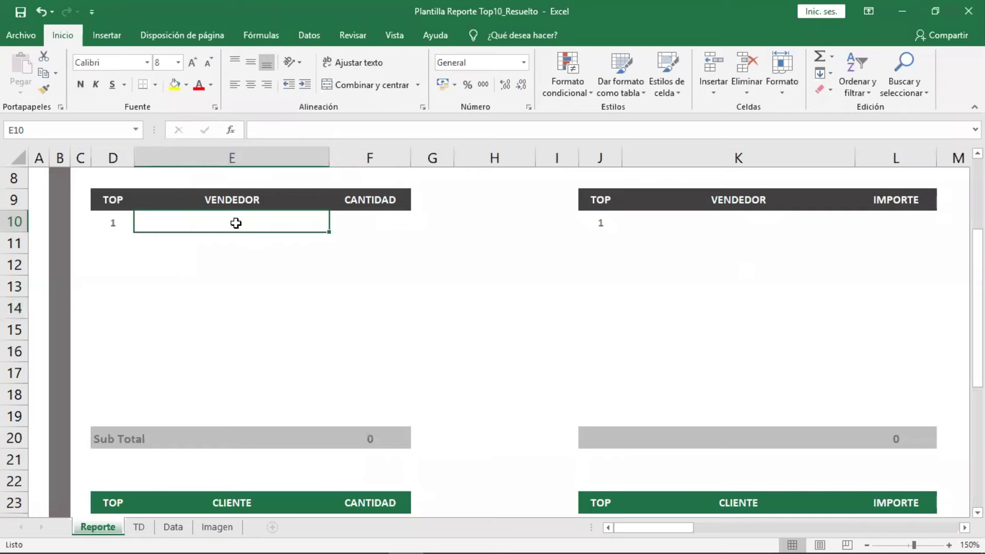
{"action": "left_click", "coordinate": [138, 528]}
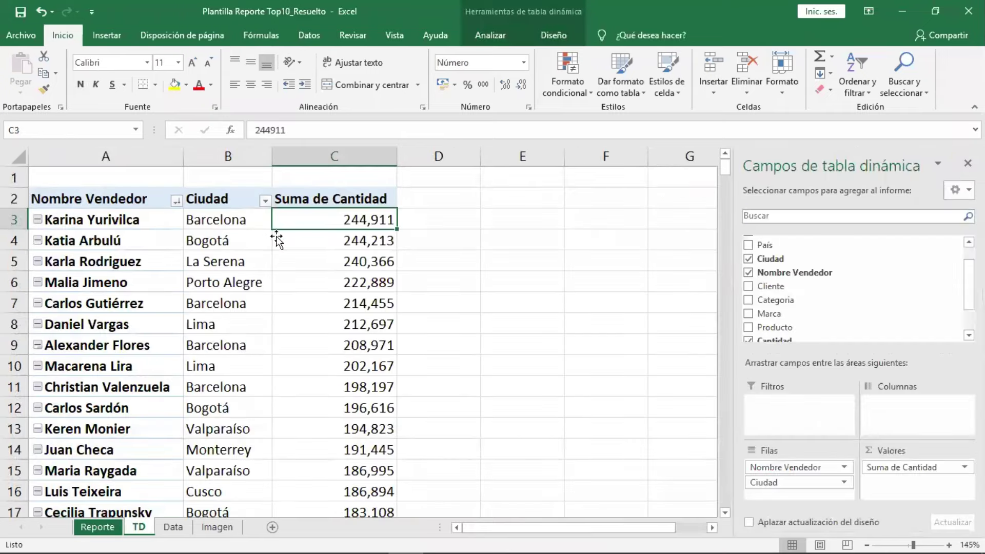
{"action": "scroll", "coordinate": [232, 457], "scroll_direction": "down", "scroll_amount": 2}
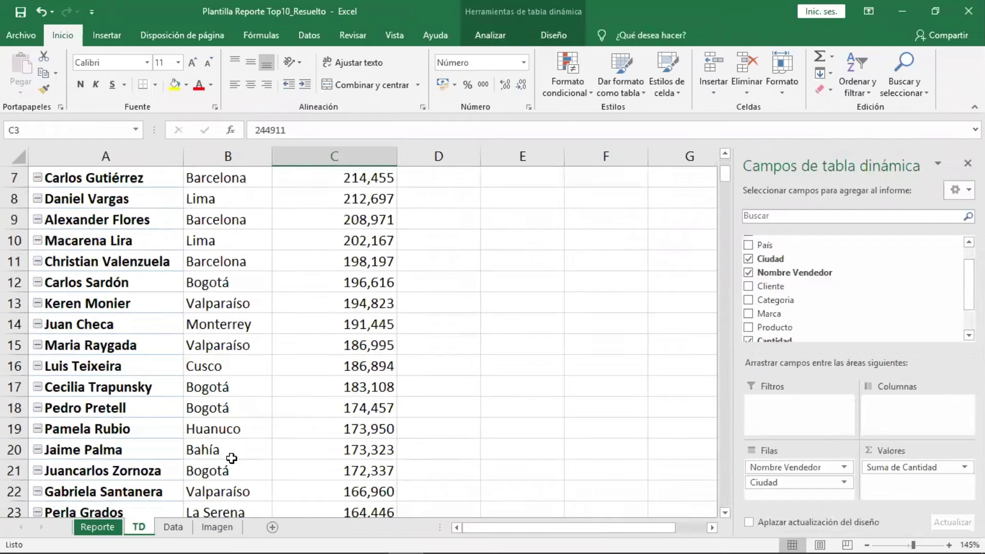
{"action": "scroll", "coordinate": [231, 456], "scroll_direction": "down", "scroll_amount": 1}
{"action": "scroll", "coordinate": [231, 455], "scroll_direction": "up", "scroll_amount": 2}
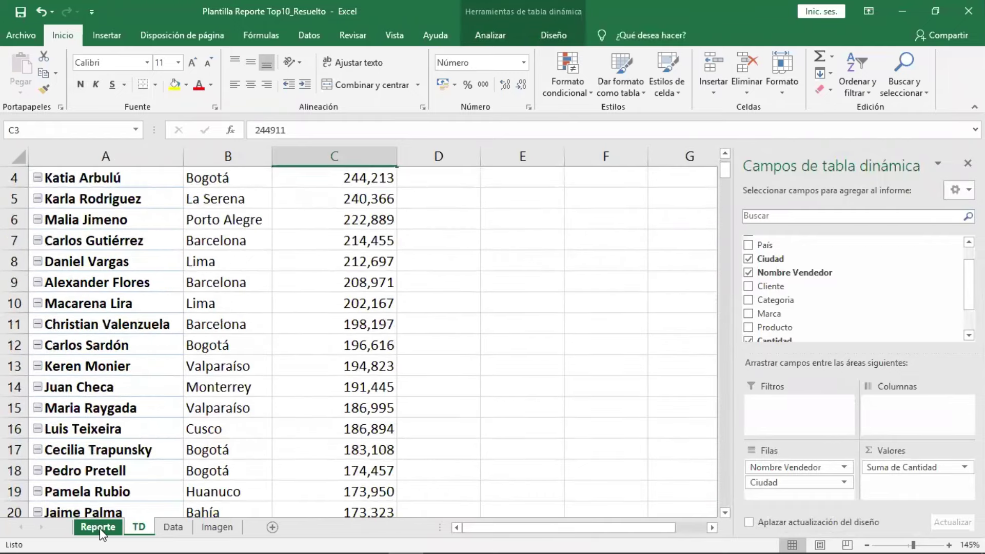
{"action": "left_click", "coordinate": [98, 528]}
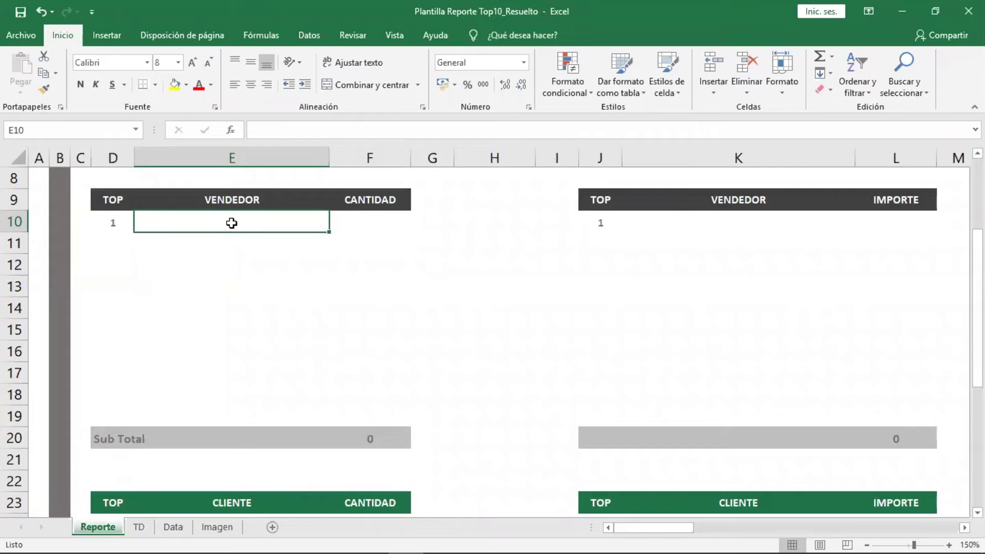
{"action": "left_click", "coordinate": [138, 528]}
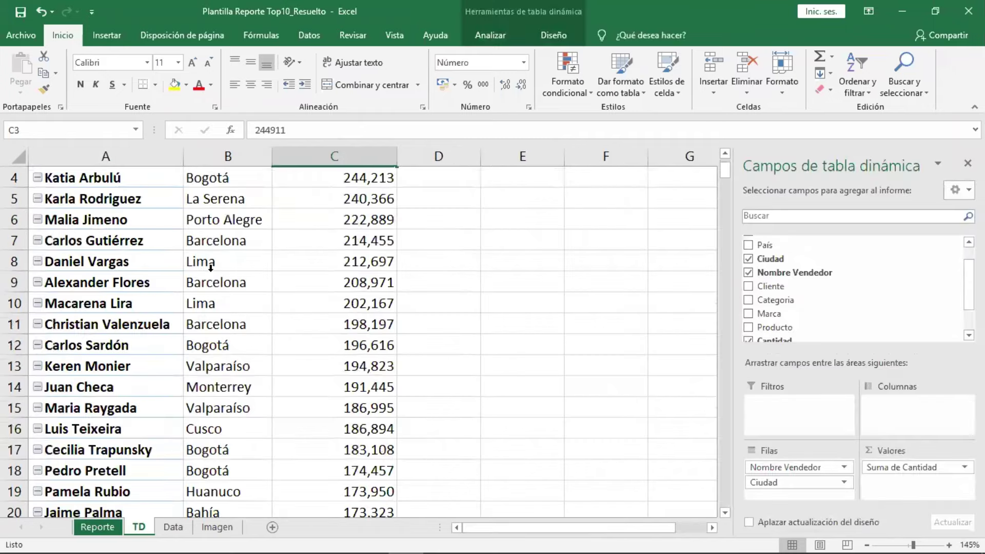
{"action": "scroll", "coordinate": [211, 268], "scroll_direction": "up", "scroll_amount": 1}
{"action": "left_click", "coordinate": [132, 221]}
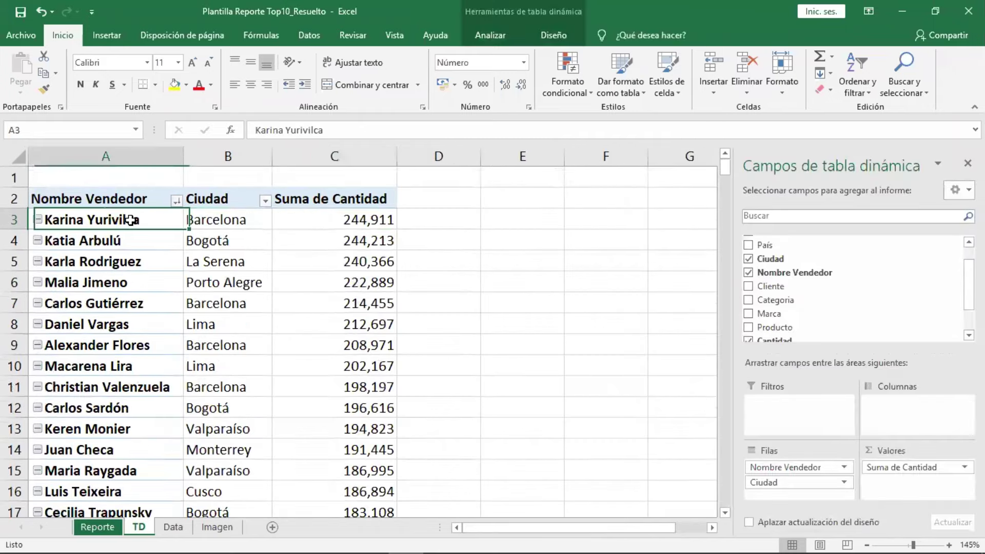
{"action": "left_click", "coordinate": [222, 220]}
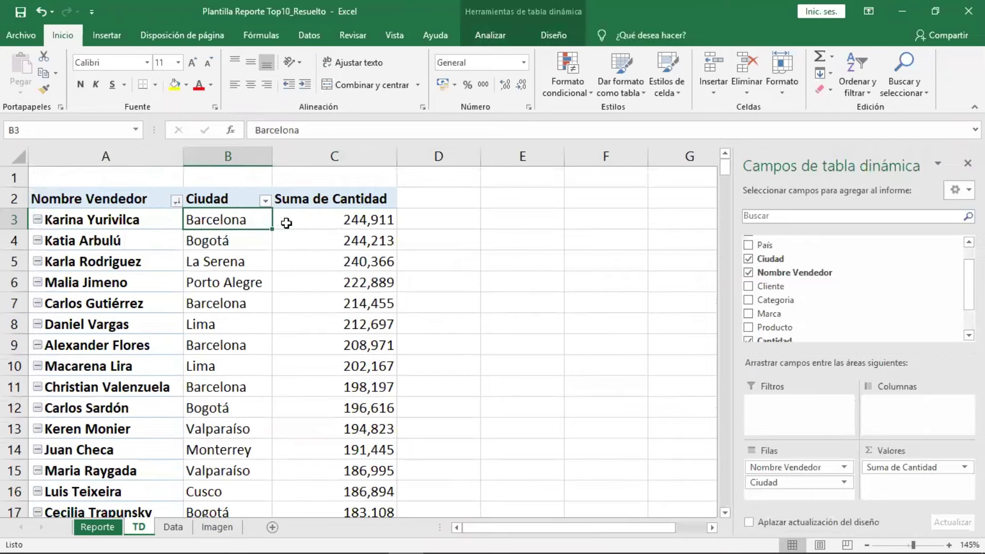
{"action": "left_click", "coordinate": [286, 222]}
{"action": "left_click", "coordinate": [98, 527]}
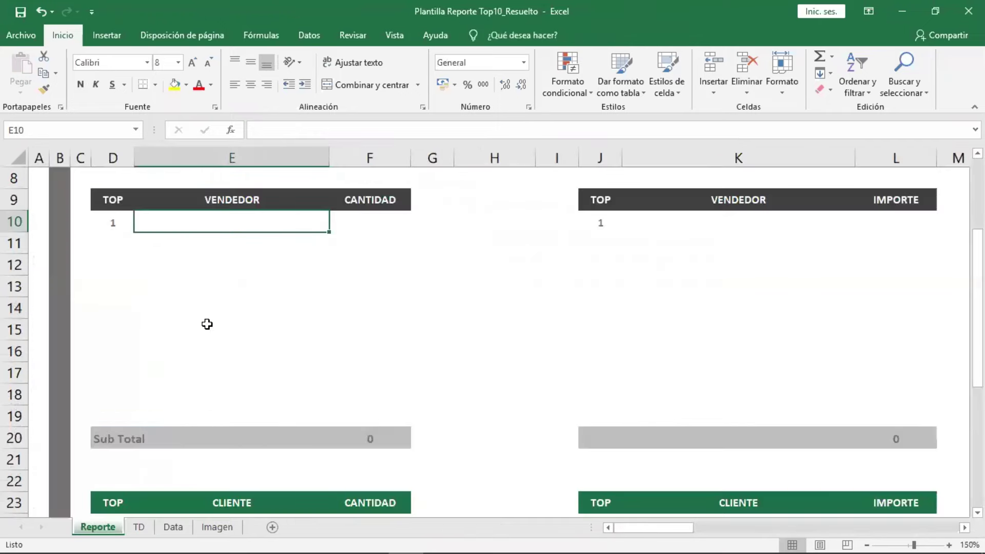
Enter =SI(TD!A3="";"";TD!B3&" - "&TD!A3) in E10 to show the top seller's city and name.
{"action": "type", "text": "="}
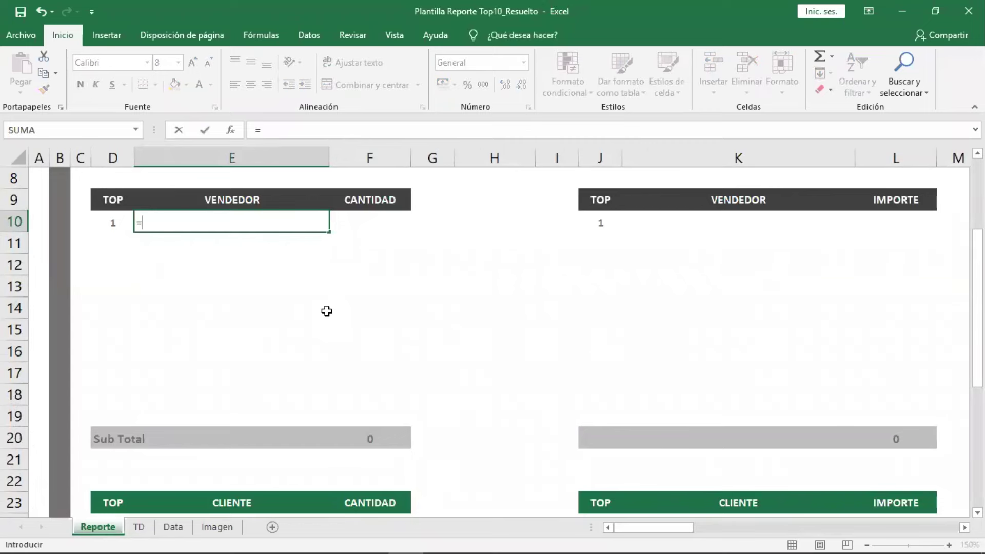
{"action": "type", "text": "si"}
{"action": "key", "text": "Tab"}
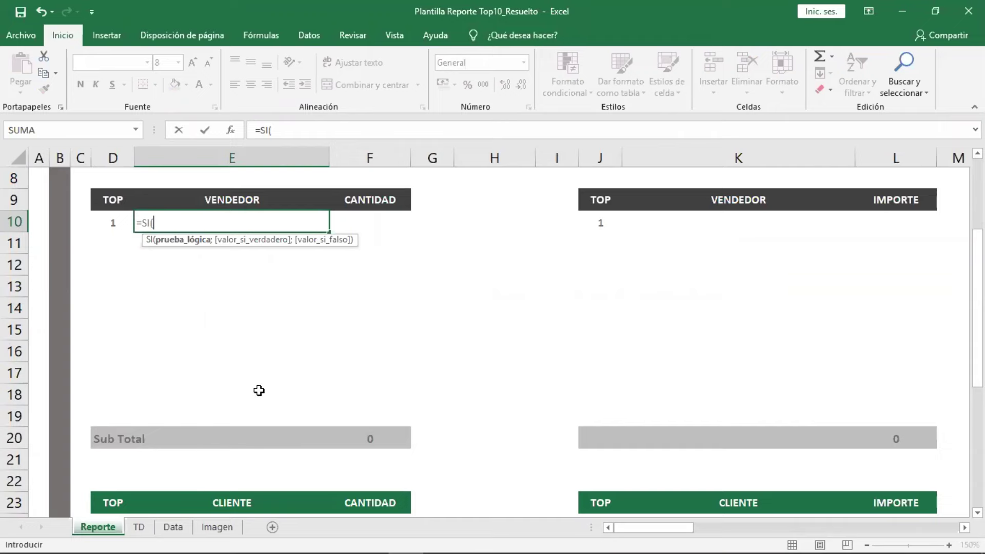
{"action": "left_click", "coordinate": [139, 527]}
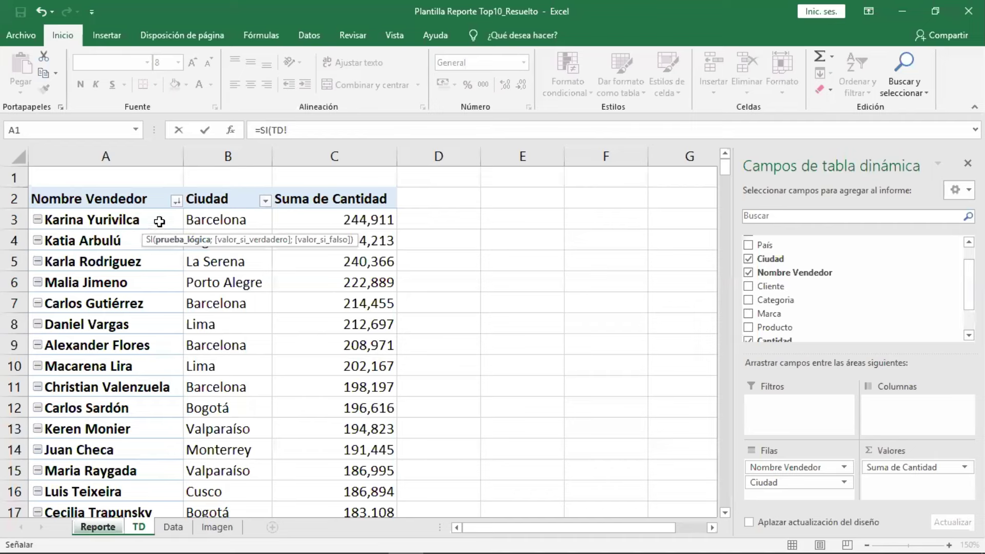
{"action": "left_click", "coordinate": [160, 221]}
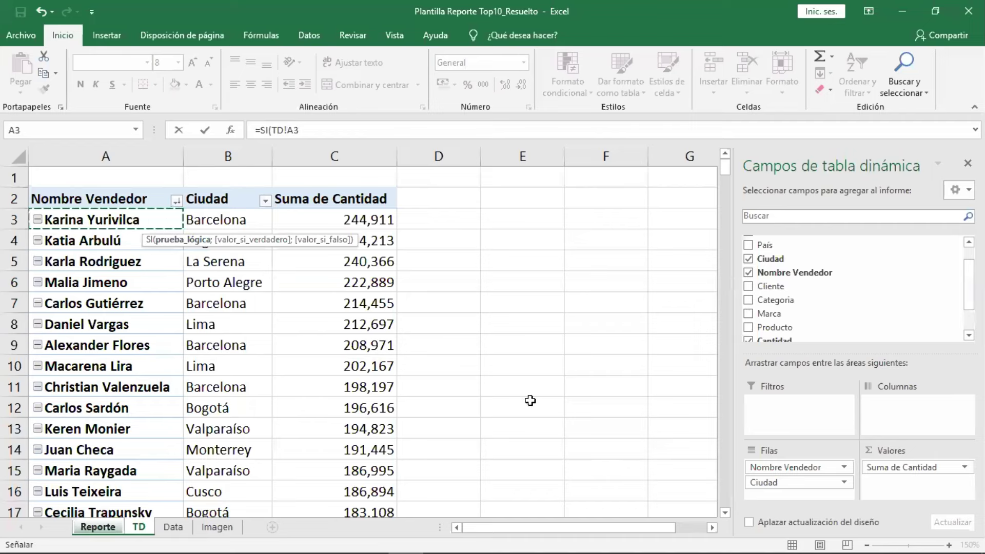
{"action": "type", "text": "=\"\""}
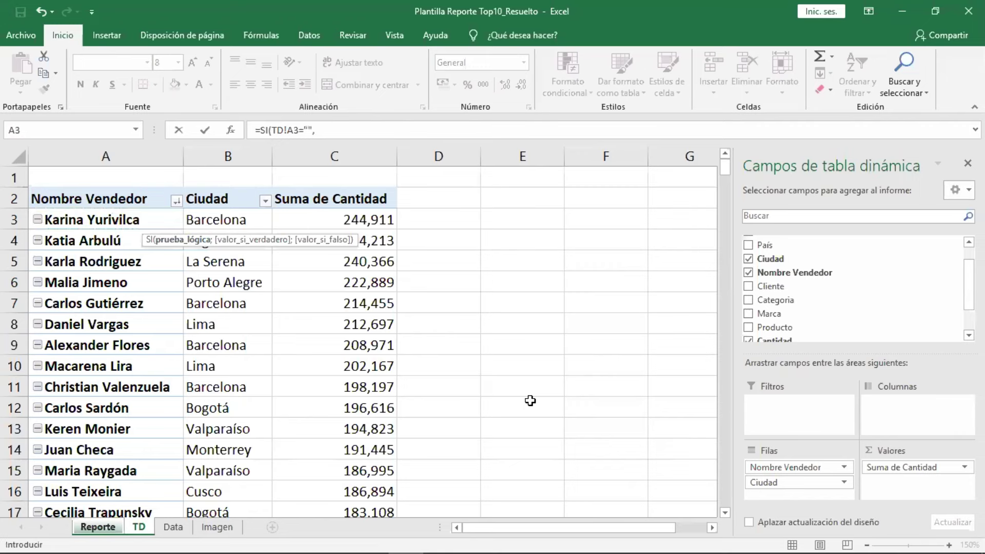
{"action": "type", "text": ";\"\""}
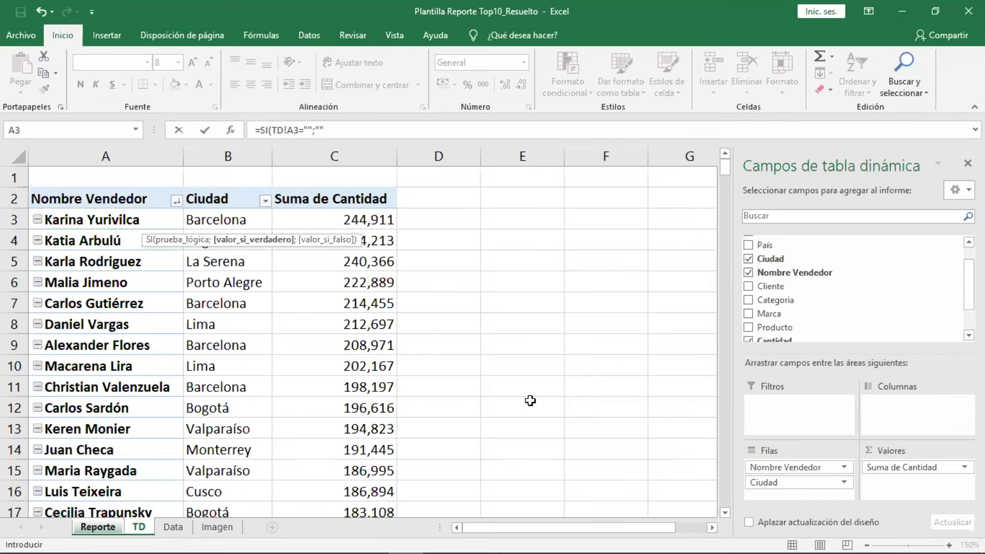
{"action": "type", "text": ";"}
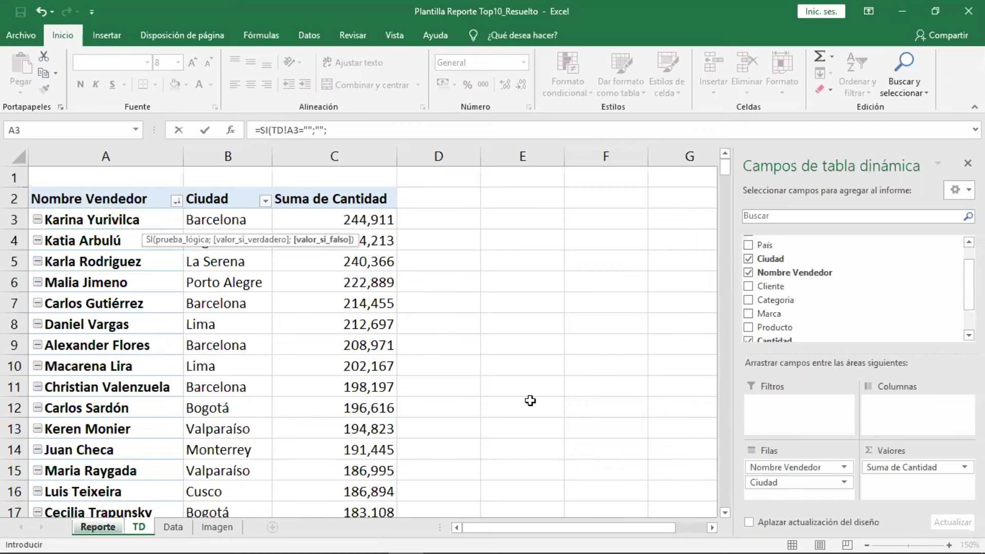
{"action": "left_click", "coordinate": [260, 218]}
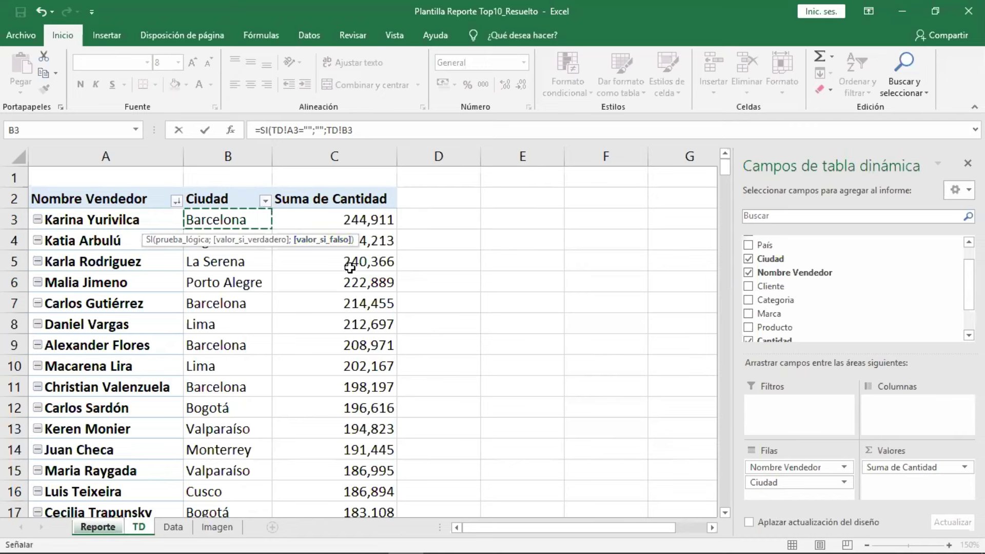
{"action": "type", "text": "&\" - \"&"}
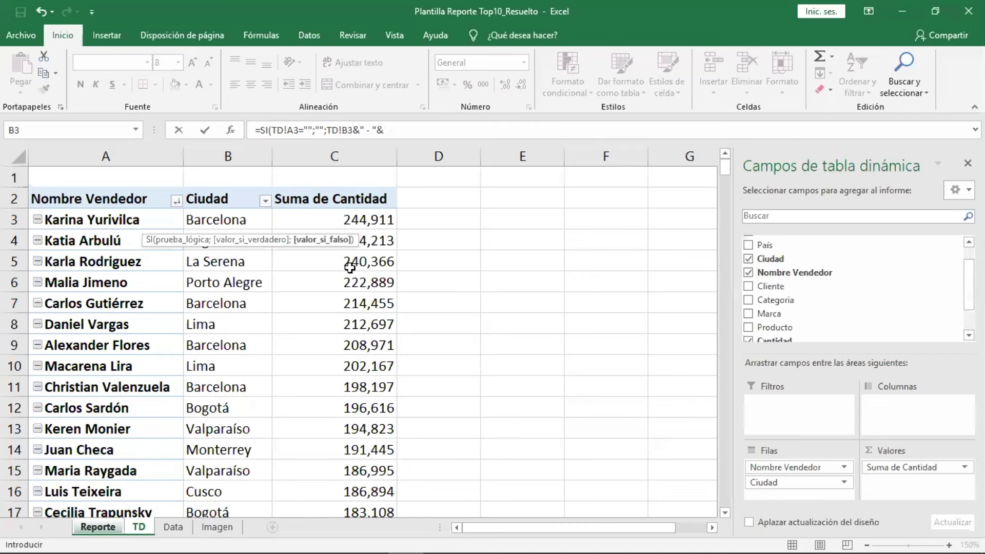
{"action": "left_click", "coordinate": [155, 220]}
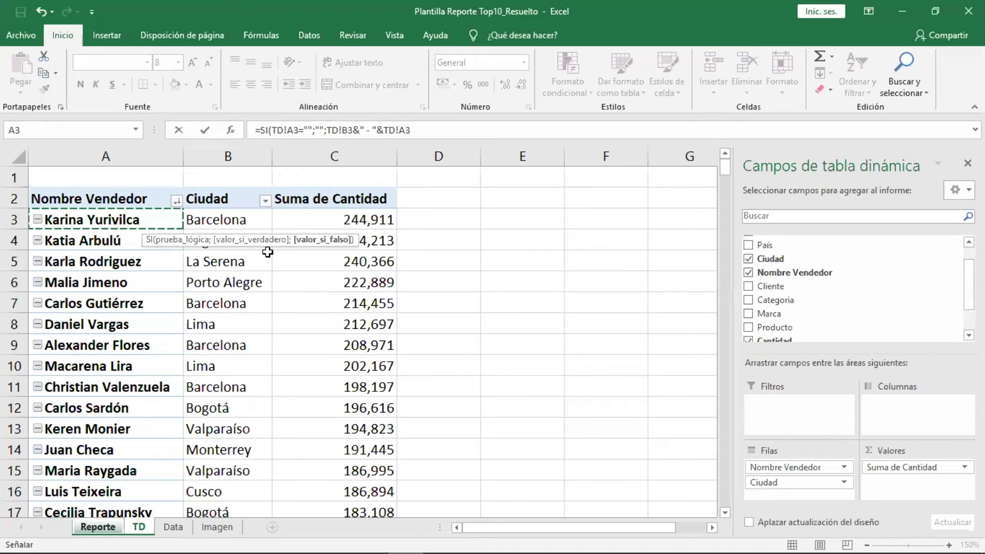
{"action": "type", "text": ")"}
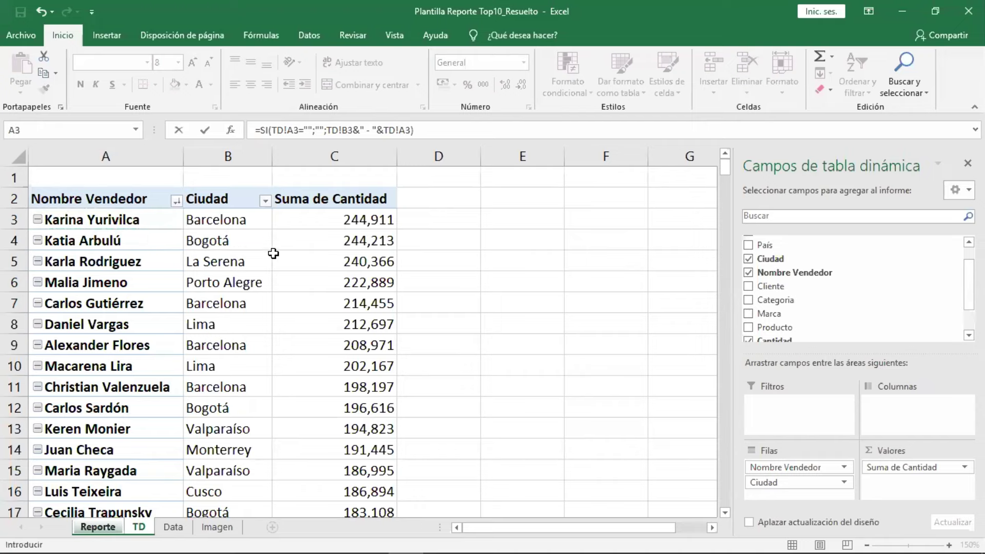
{"action": "key", "text": "Return"}
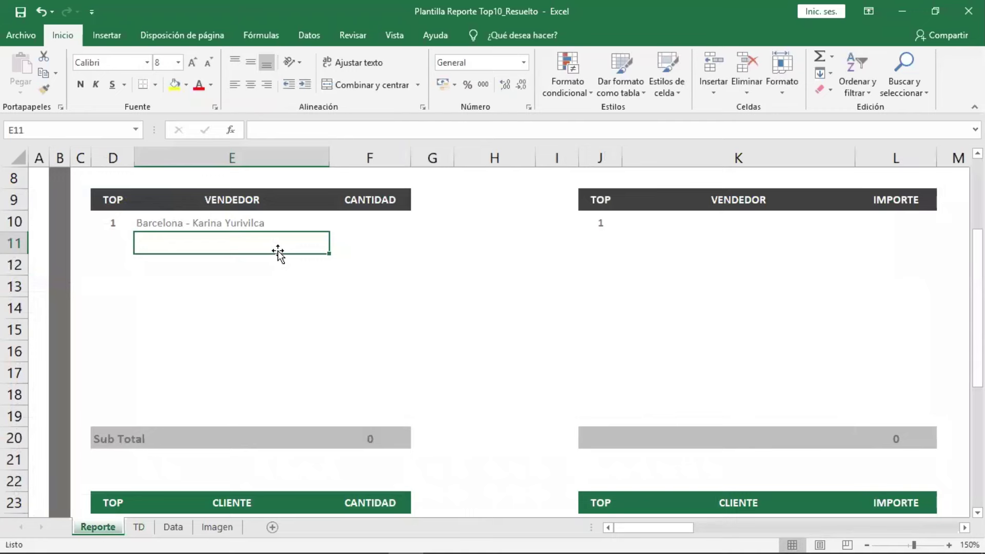
Fill the E10 VENDEDOR formula down to E19, then reopen E10's formula.
{"action": "left_click", "coordinate": [297, 220]}
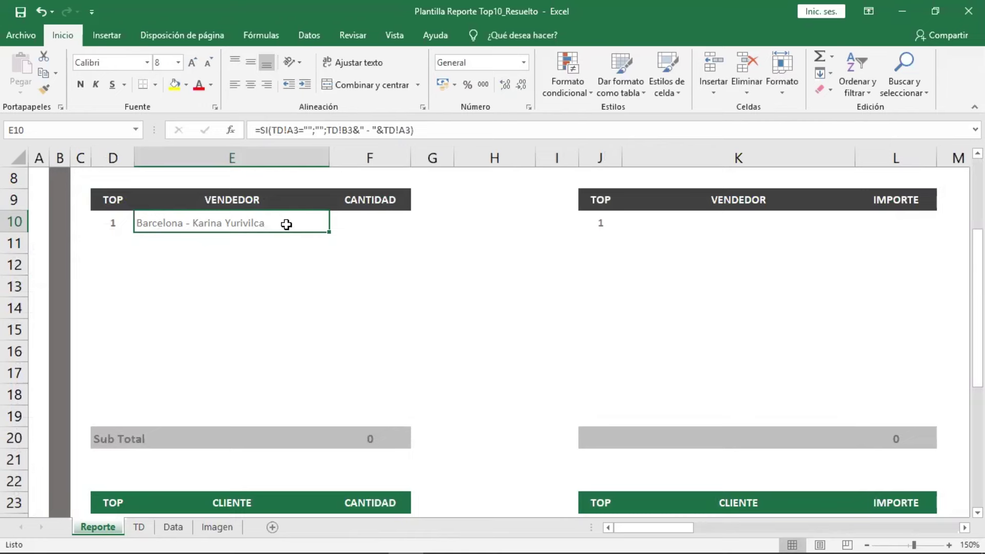
{"action": "left_click_drag", "start_coordinate": [329, 231], "coordinate": [308, 418]}
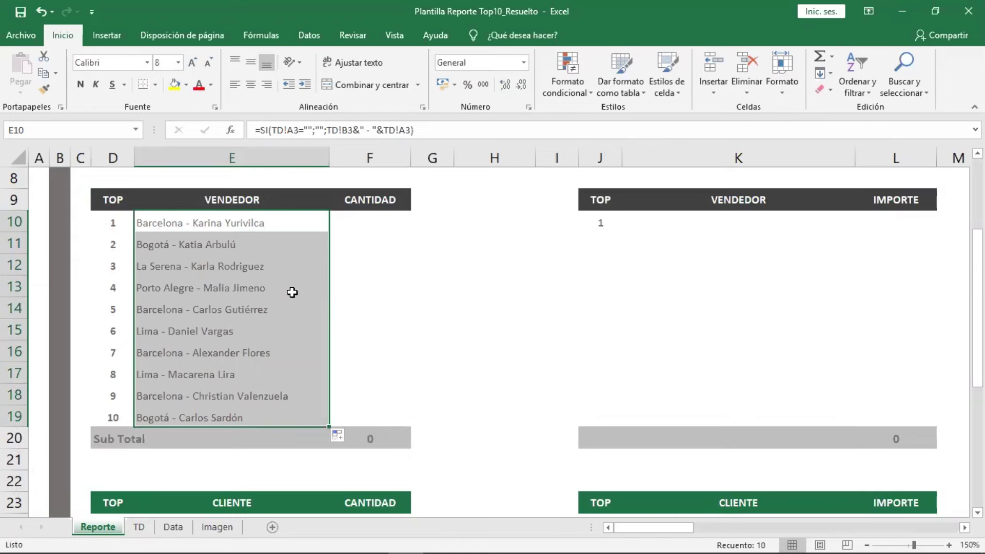
{"action": "double_click", "coordinate": [290, 223]}
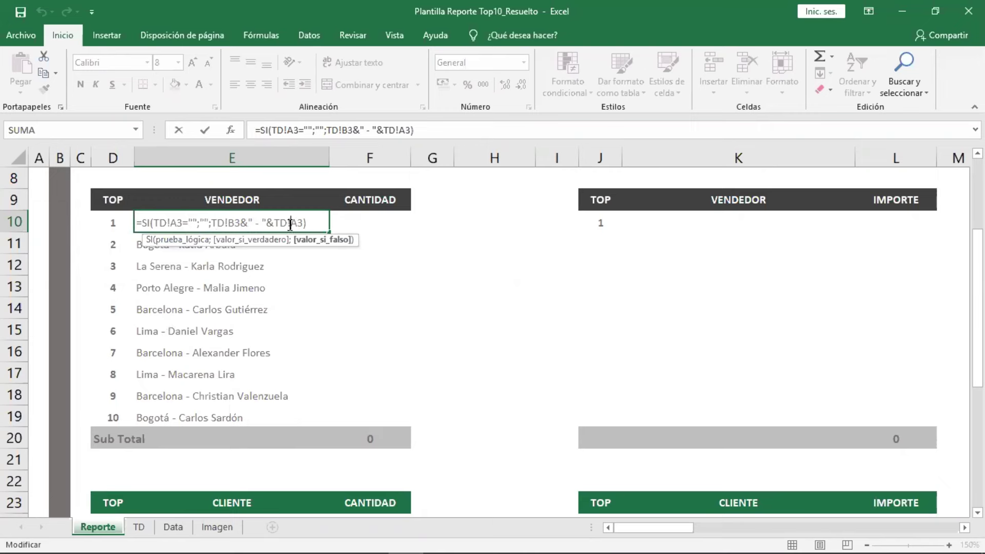
Commit E10, then clear the ten city–seller formulas from E10:E19 and reselect E10.
{"action": "key", "text": "Return"}
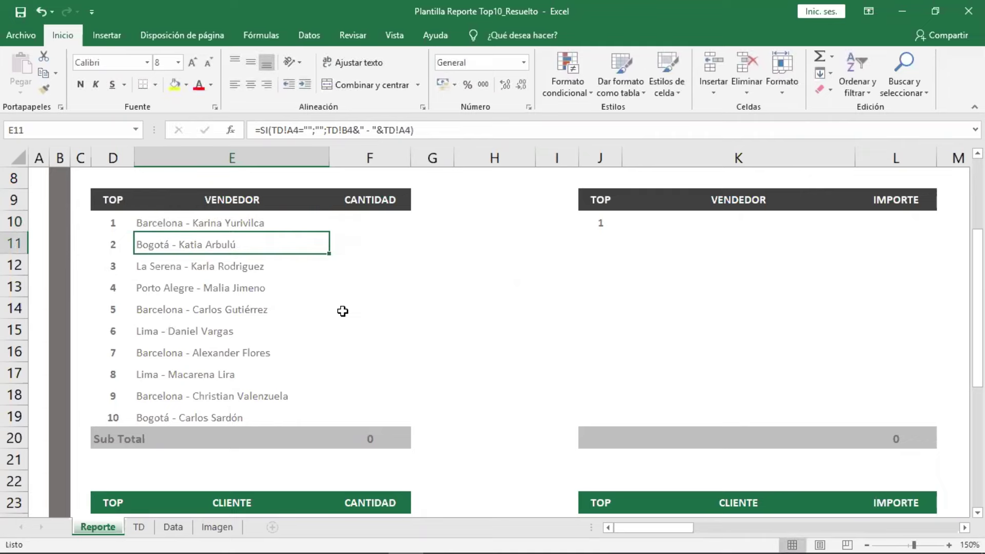
{"action": "left_click_drag", "start_coordinate": [291, 226], "coordinate": [285, 409]}
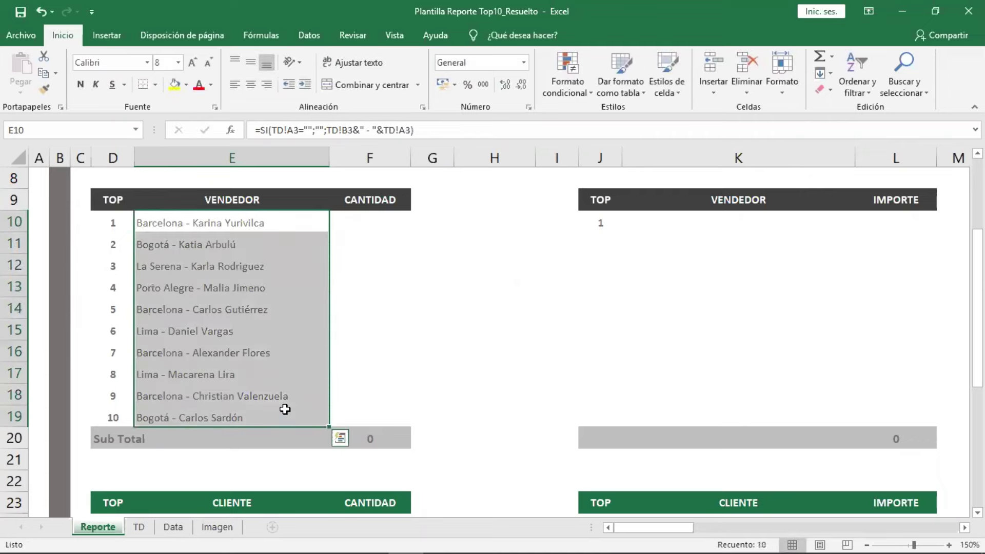
{"action": "key", "text": "Delete"}
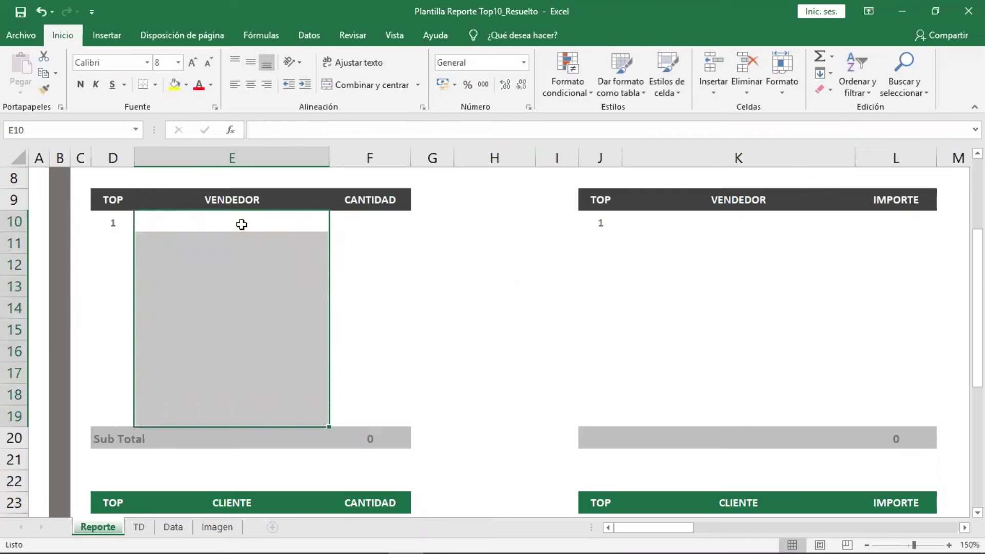
{"action": "left_click", "coordinate": [241, 224]}
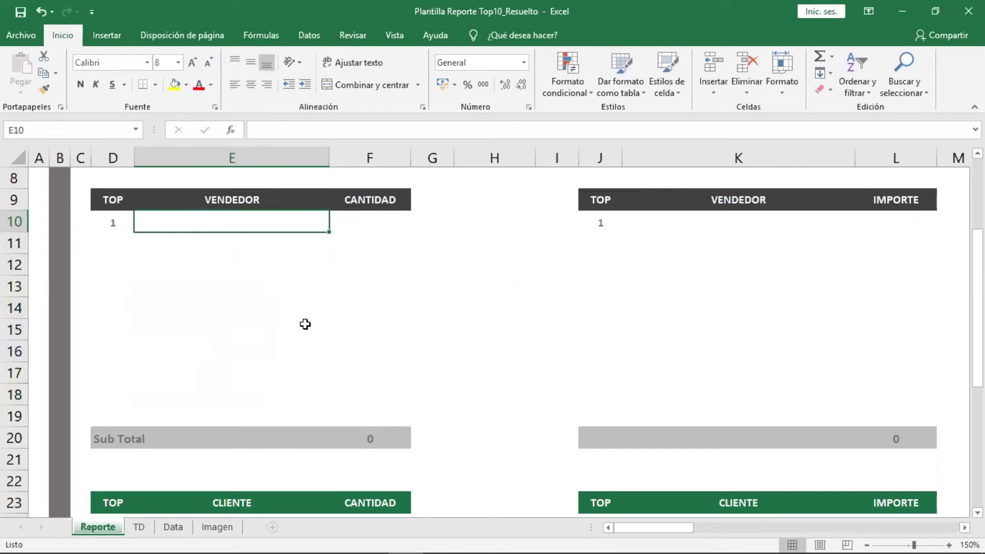
Begin an SI formula in E10, typing =si again after scrolling back up.
{"action": "type", "text": "=si"}
{"action": "key", "text": "Tab"}
{"action": "scroll", "coordinate": [306, 324], "scroll_direction": "up", "scroll_amount": 3, "text": "ctrl"}
{"action": "scroll", "coordinate": [305, 324], "scroll_direction": "up", "scroll_amount": 1, "text": "ctrl"}
{"action": "scroll", "coordinate": [305, 324], "scroll_direction": "up", "scroll_amount": 1, "text": "ctrl"}
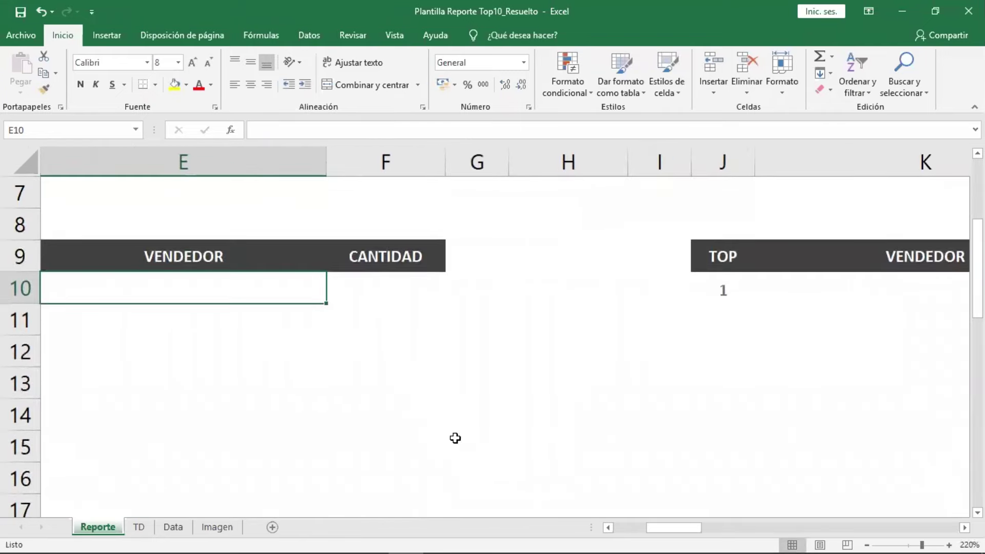
{"action": "left_click_drag", "start_coordinate": [683, 529], "coordinate": [651, 529]}
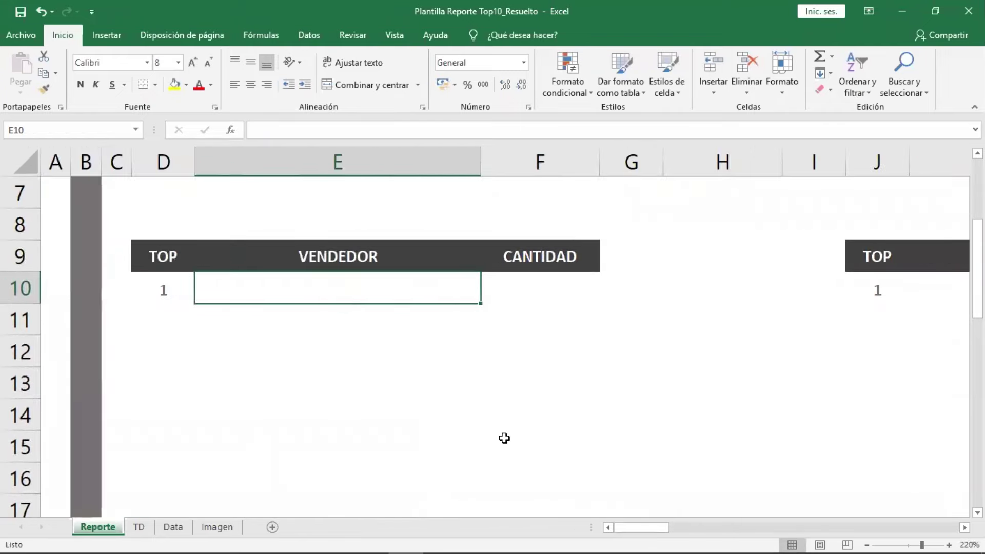
{"action": "type", "text": "=si"}
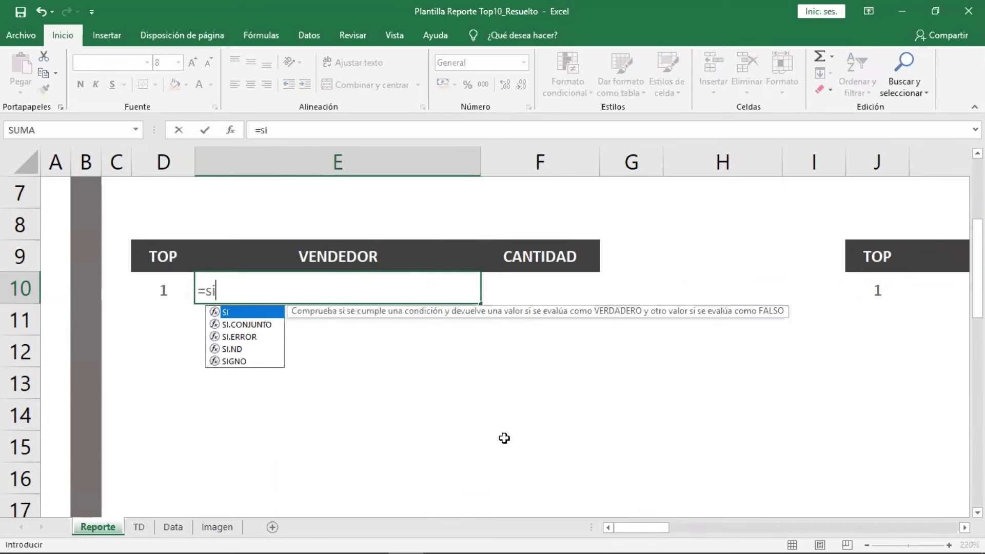
{"action": "key", "text": "Tab"}
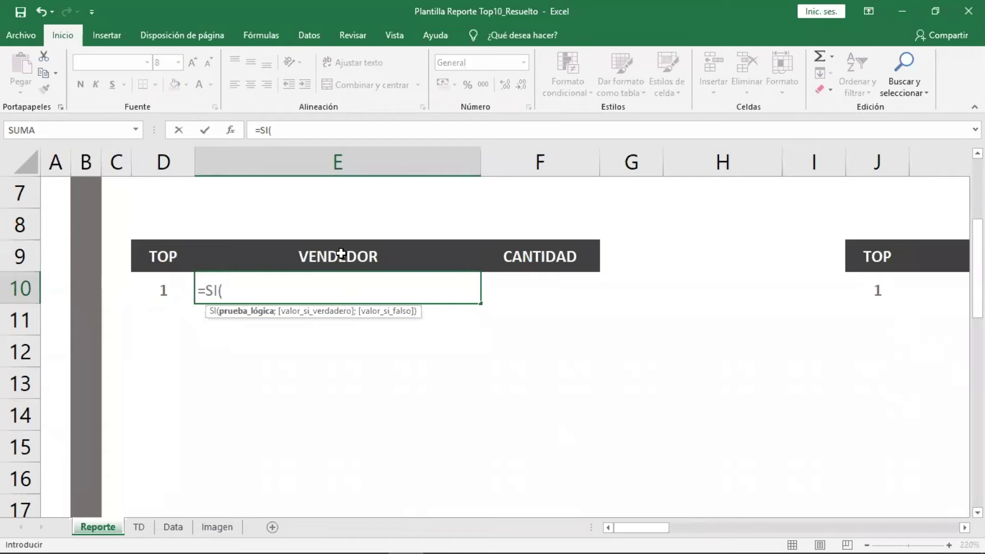
Complete E10 as =SI(TD!A3="";"";TD!B3&" - "&TD!A3) using the TD pivot cells.
{"action": "left_click", "coordinate": [140, 528]}
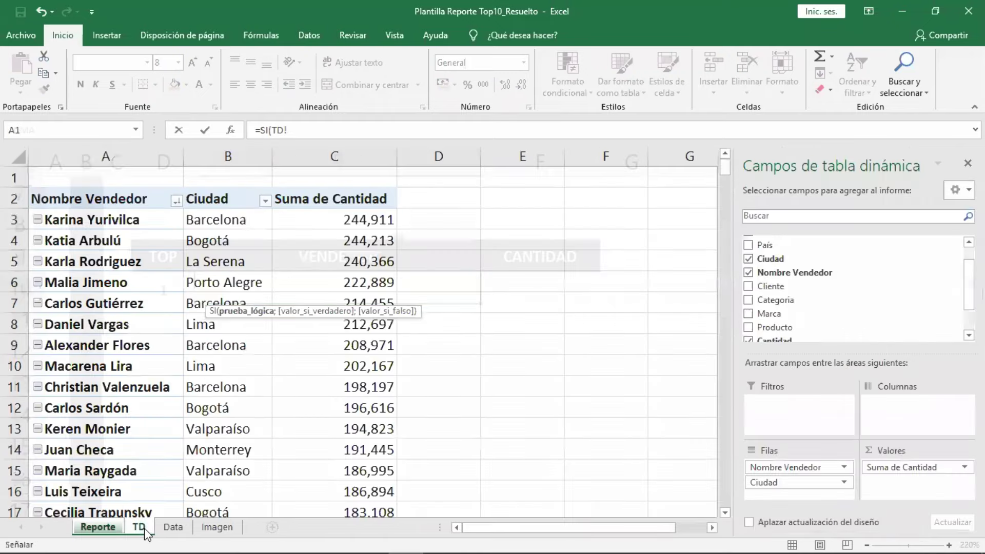
{"action": "left_click", "coordinate": [158, 222]}
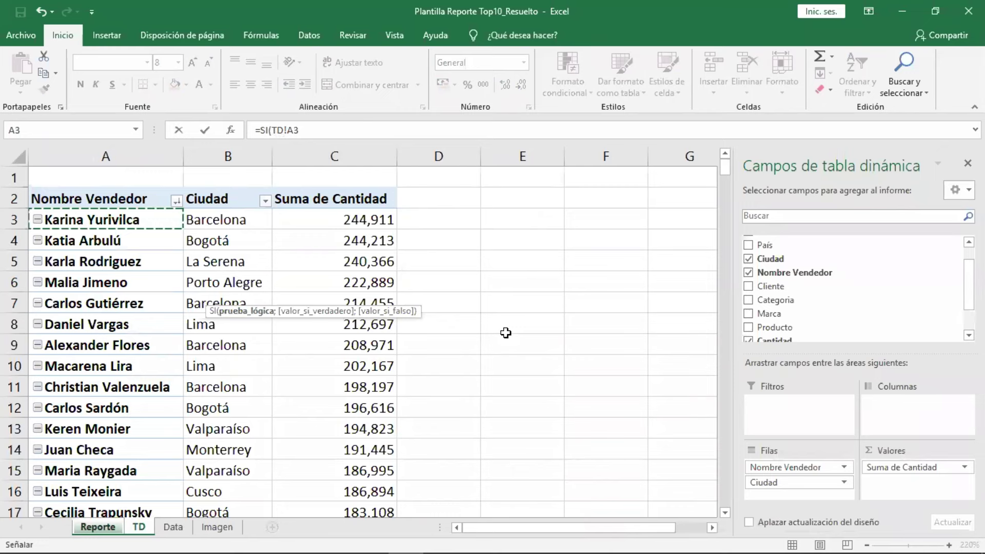
{"action": "type", "text": "="}
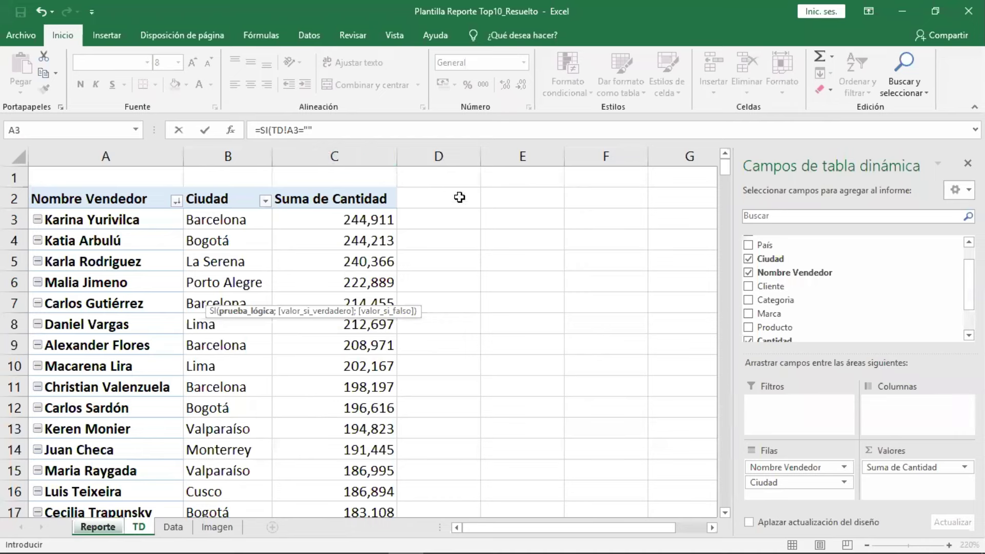
{"action": "type", "text": ";"}
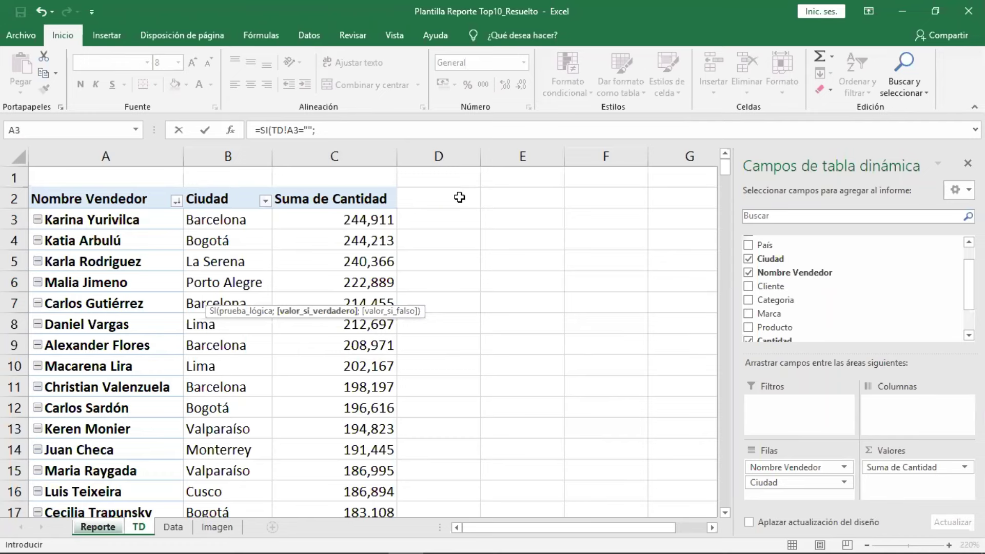
{"action": "type", "text": "\"\";"}
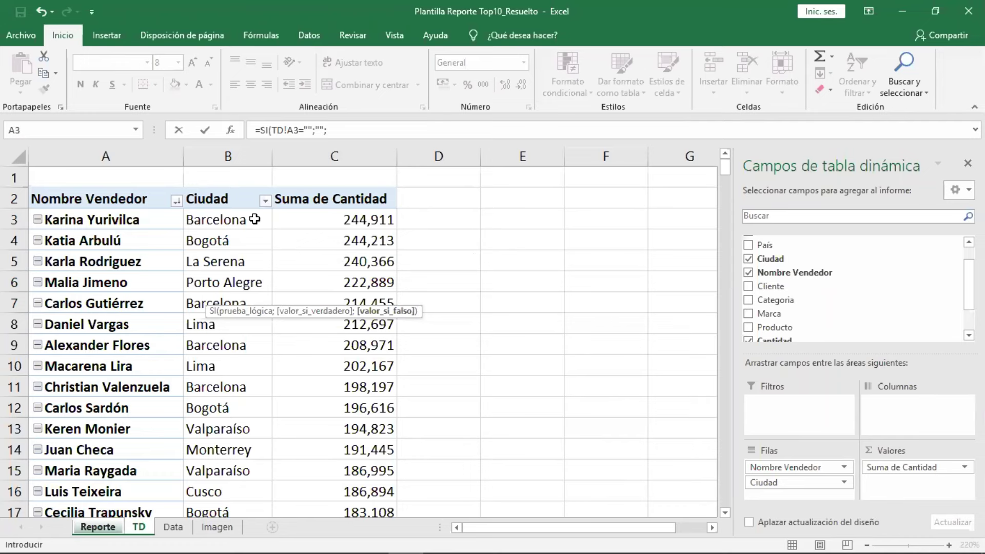
{"action": "left_click", "coordinate": [255, 219]}
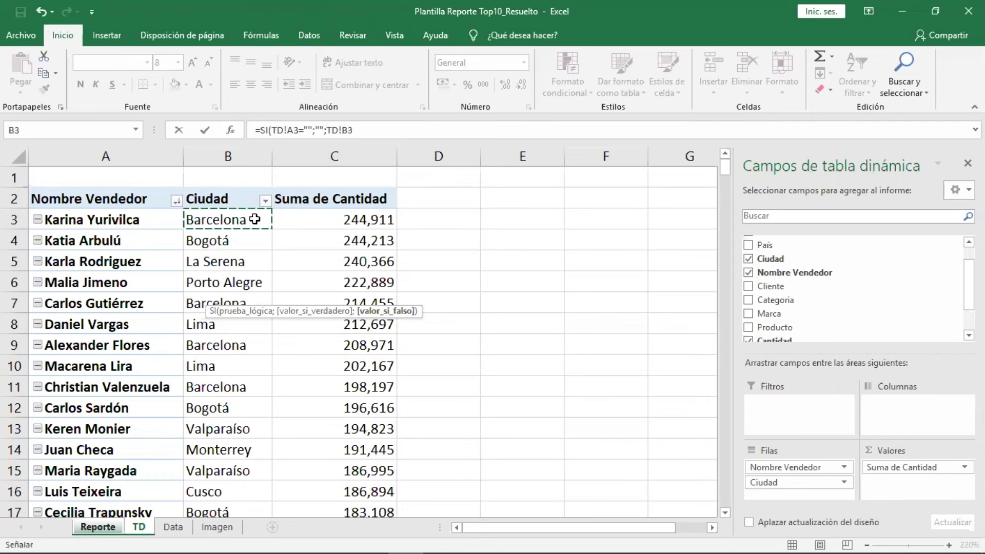
{"action": "type", "text": "&\" - \"&"}
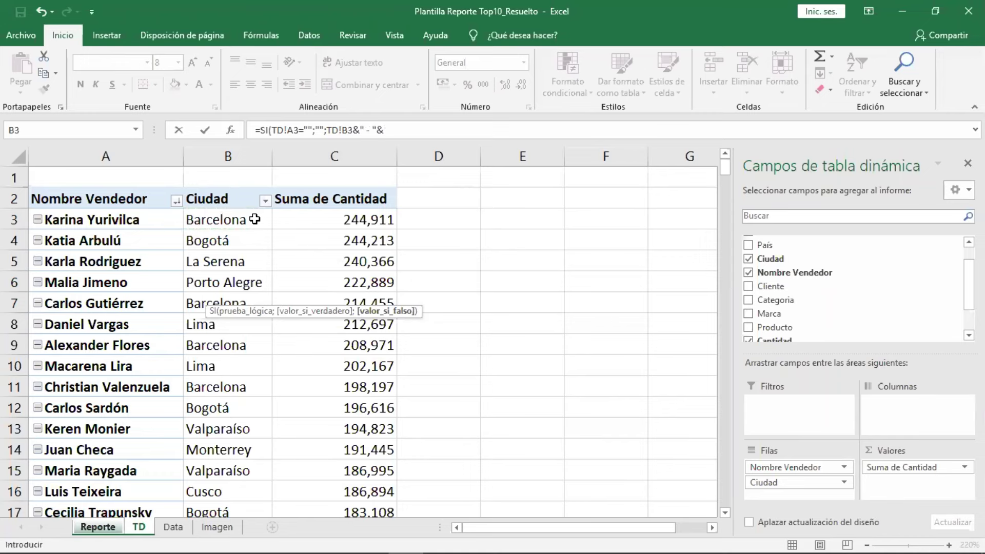
{"action": "left_click", "coordinate": [155, 221]}
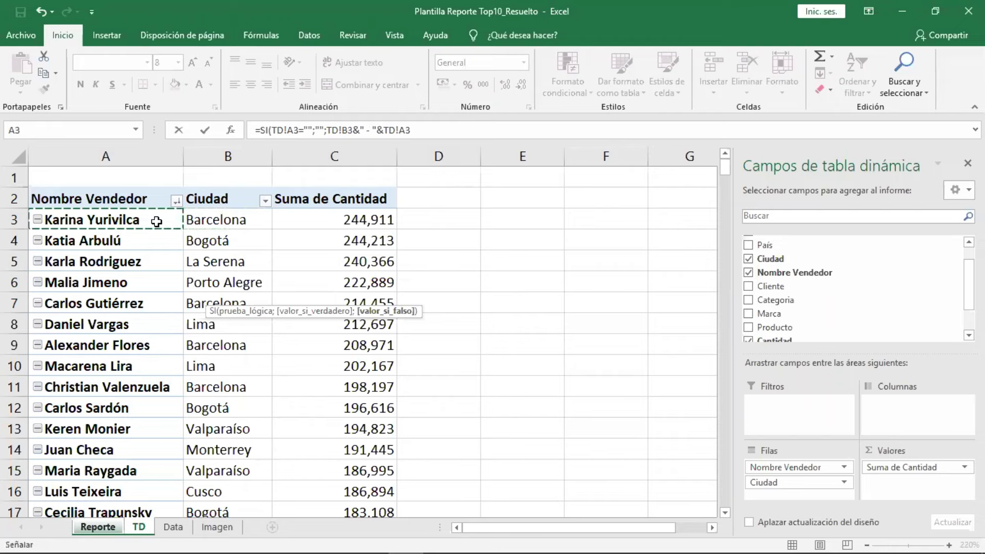
{"action": "type", "text": ")"}
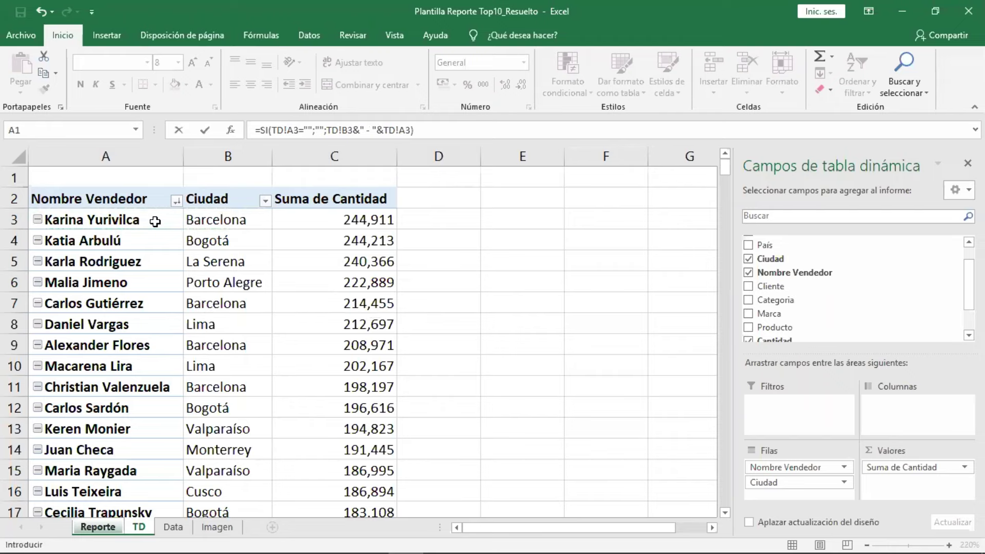
{"action": "key", "text": "Return"}
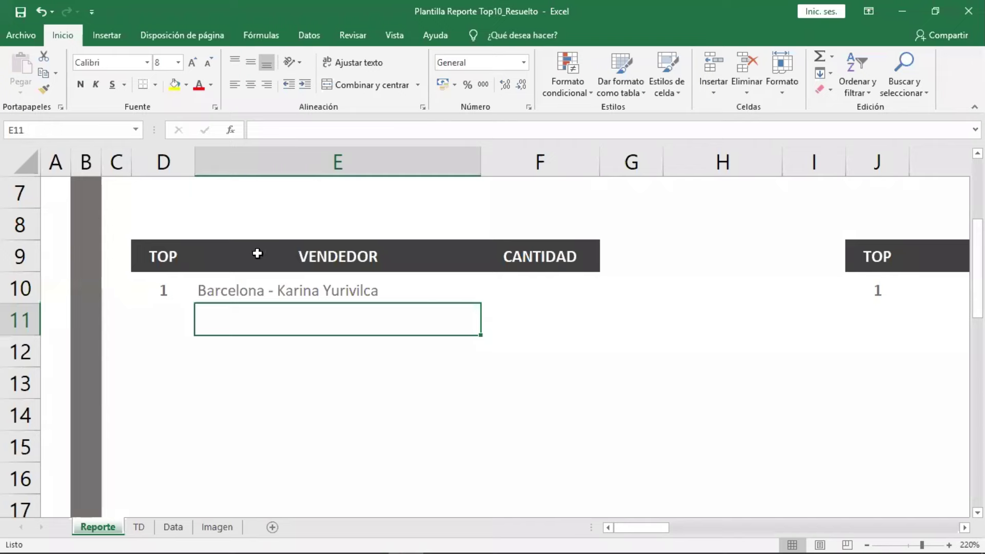
{"action": "left_click", "coordinate": [460, 292]}
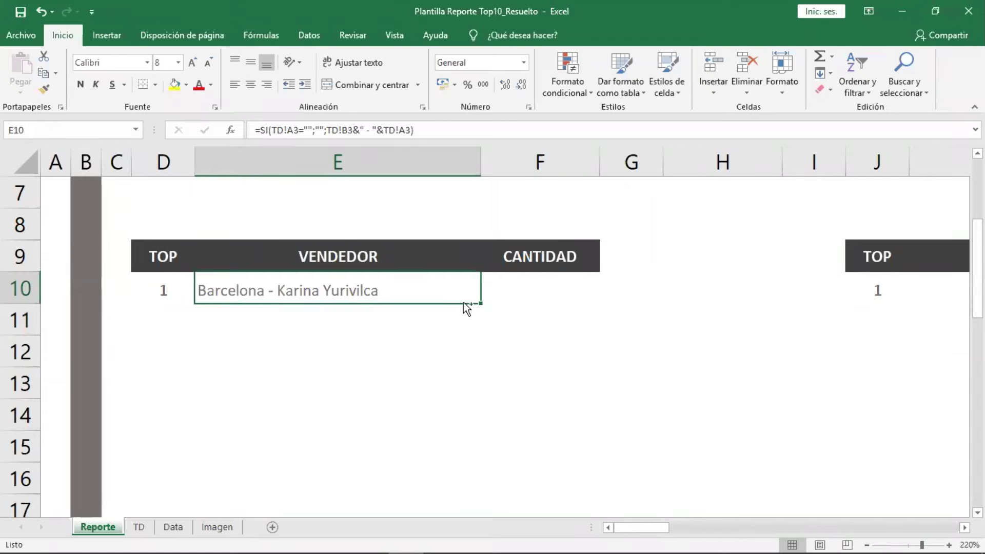
{"action": "scroll", "coordinate": [464, 303], "scroll_direction": "down", "scroll_amount": 1, "text": "ctrl"}
{"action": "scroll", "coordinate": [464, 303], "scroll_direction": "down", "scroll_amount": 1, "text": "ctrl"}
{"action": "scroll", "coordinate": [464, 303], "scroll_direction": "down", "scroll_amount": 1, "text": "ctrl"}
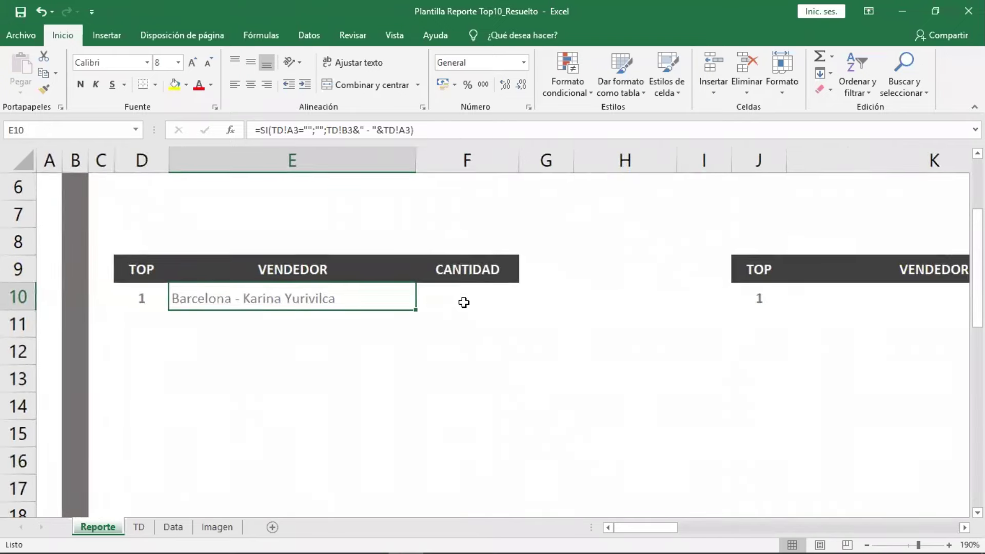
{"action": "scroll", "coordinate": [464, 302], "scroll_direction": "down", "scroll_amount": 1, "text": "ctrl"}
{"action": "scroll", "coordinate": [464, 303], "scroll_direction": "down", "scroll_amount": 1}
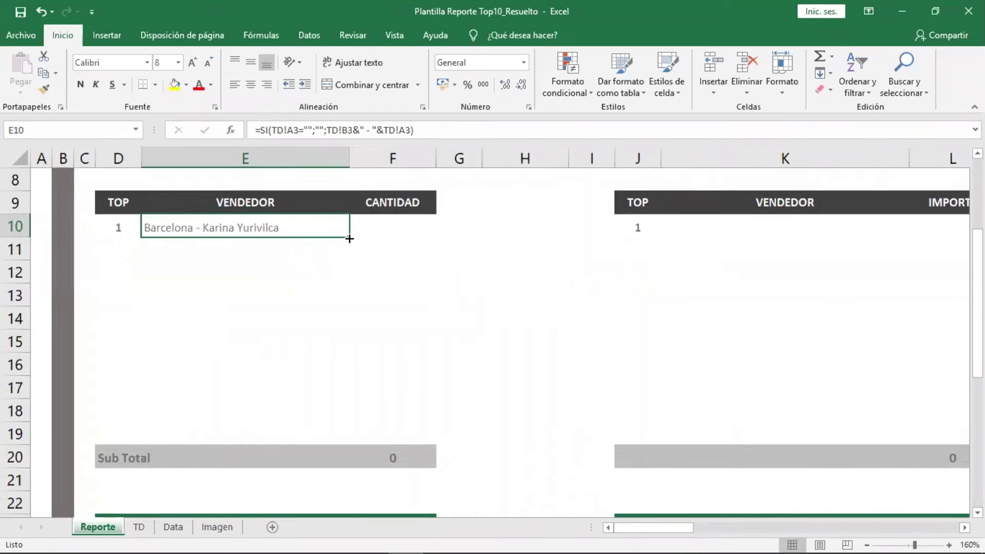
{"action": "left_click_drag", "start_coordinate": [349, 237], "coordinate": [325, 440]}
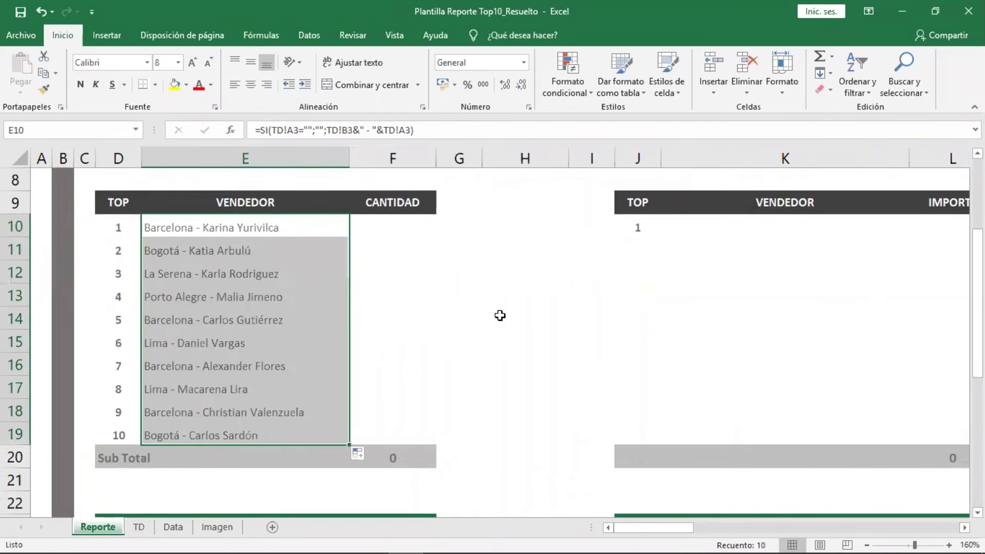
{"action": "left_click", "coordinate": [500, 316]}
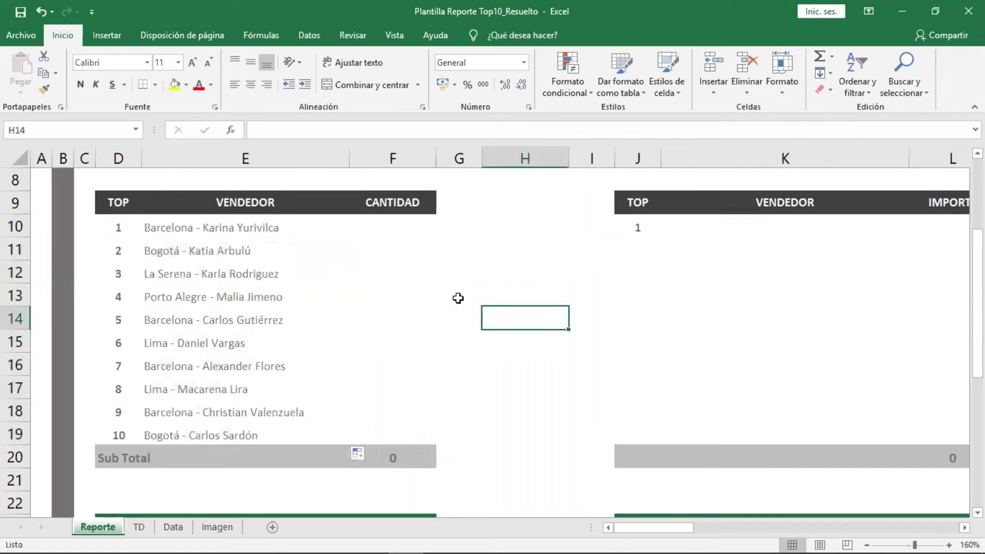
{"action": "left_click", "coordinate": [312, 227]}
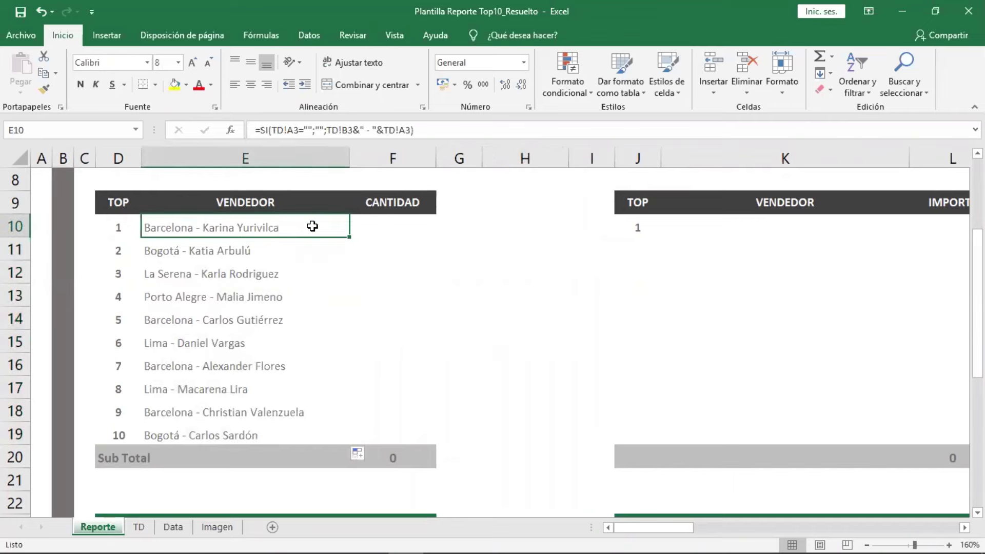
{"action": "double_click", "coordinate": [312, 226]}
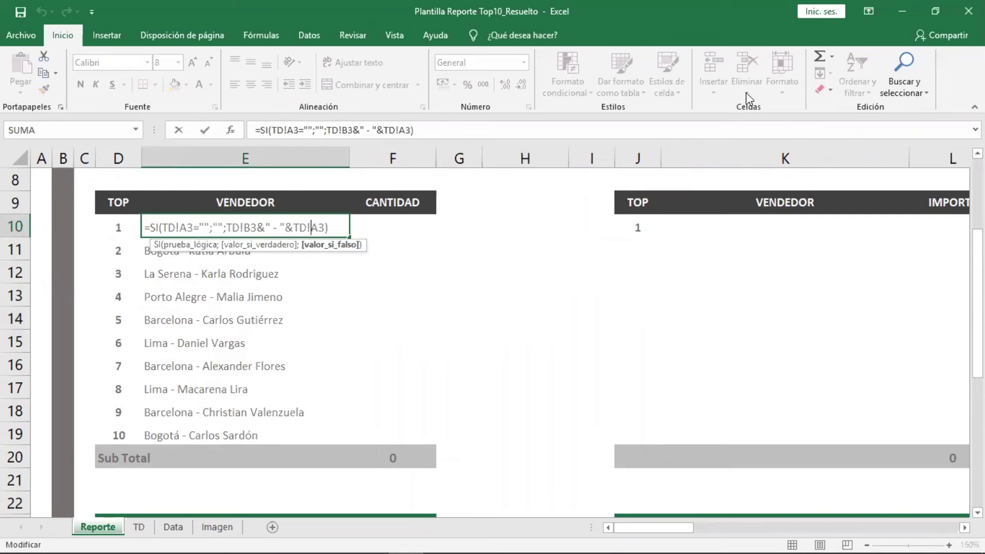
{"action": "key", "text": "Tab"}
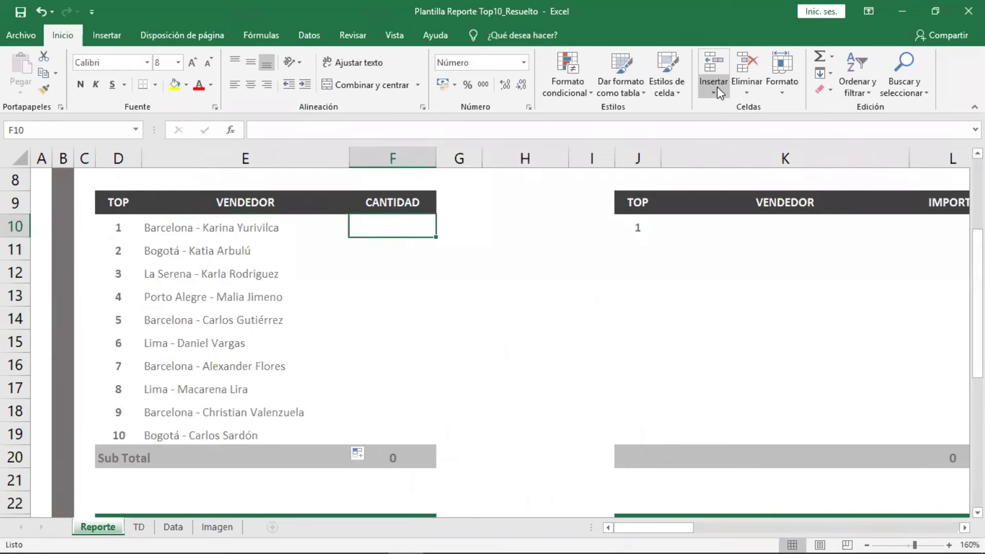
{"action": "left_click", "coordinate": [422, 339]}
{"action": "left_click", "coordinate": [406, 231]}
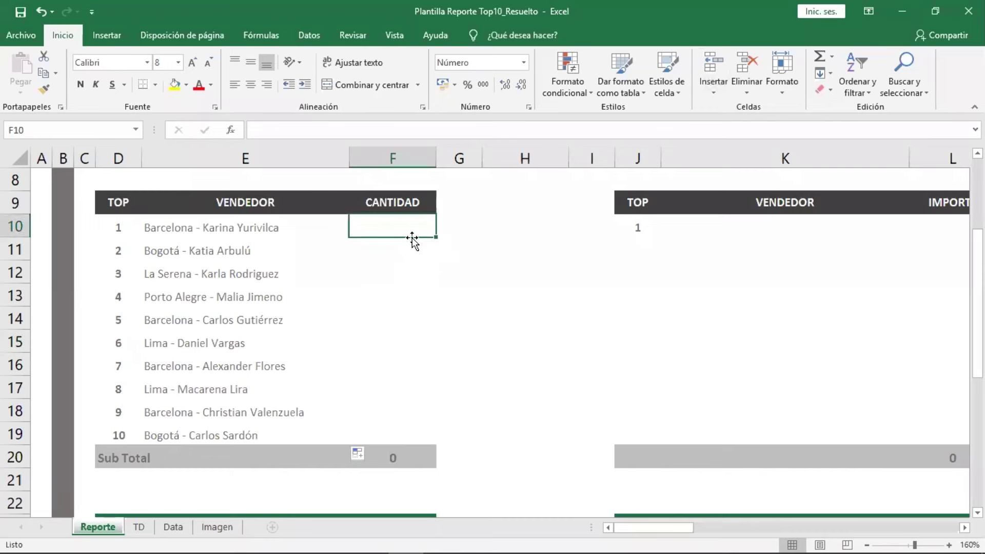
{"action": "type", "text": "="}
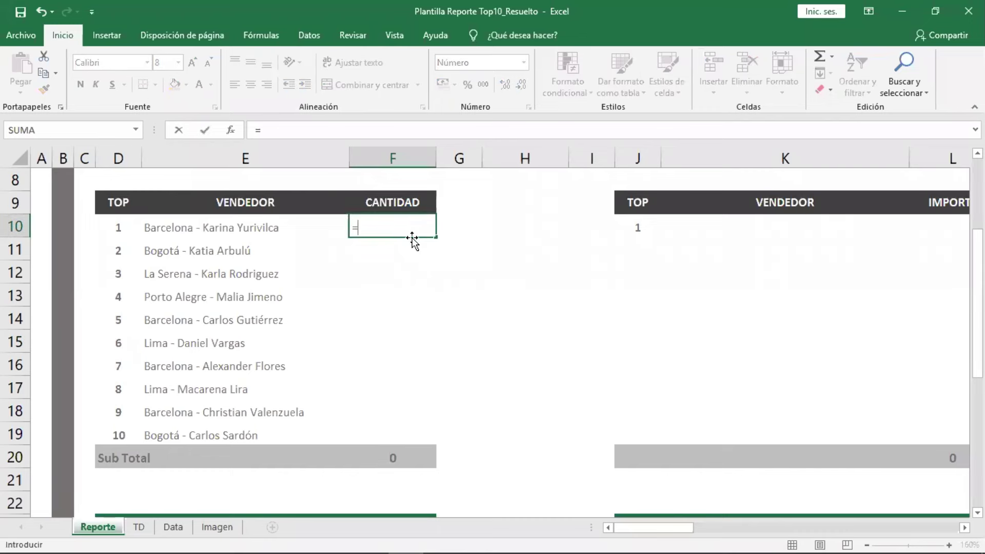
{"action": "type", "text": "si"}
{"action": "key", "text": "Tab"}
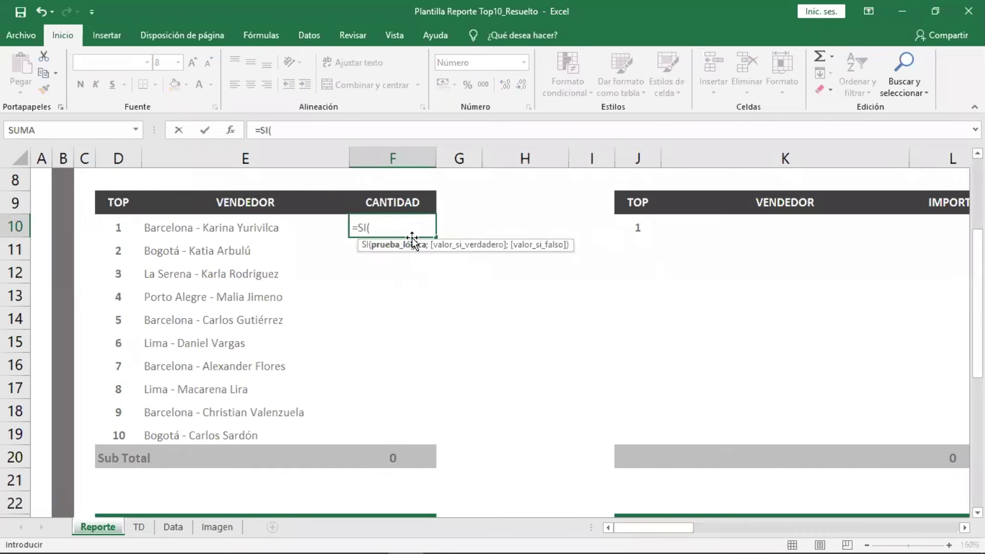
{"action": "left_click", "coordinate": [134, 528]}
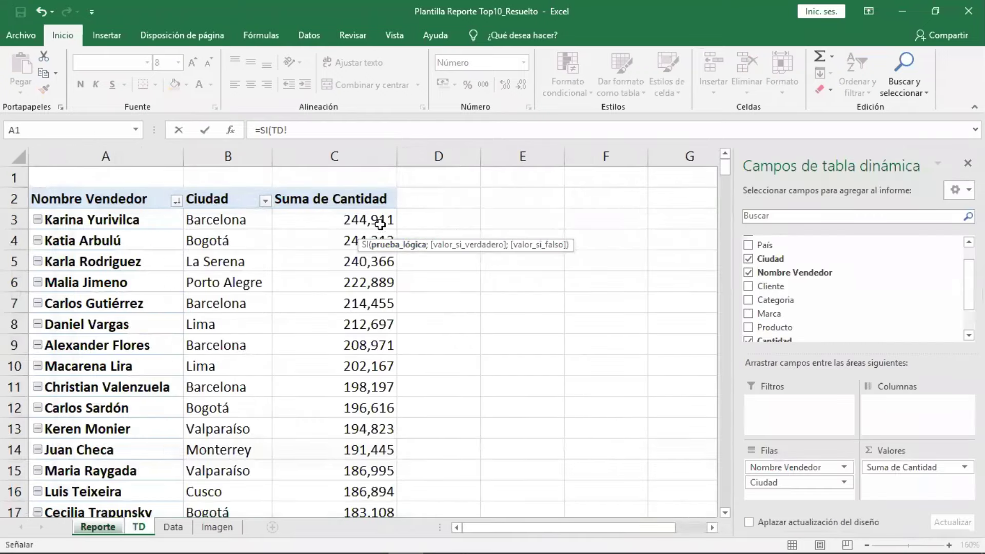
{"action": "left_click", "coordinate": [374, 221]}
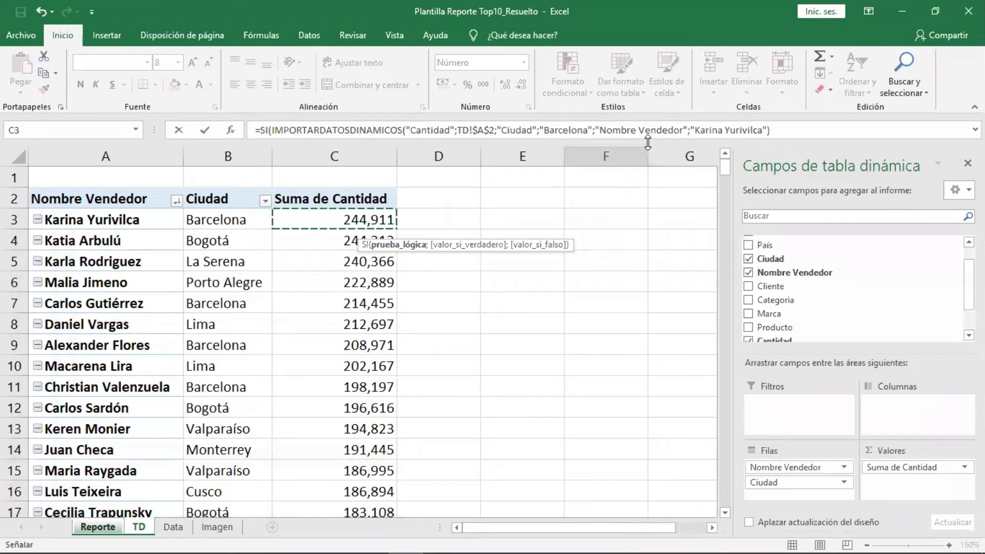
{"action": "left_click_drag", "start_coordinate": [648, 166], "coordinate": [648, 154]}
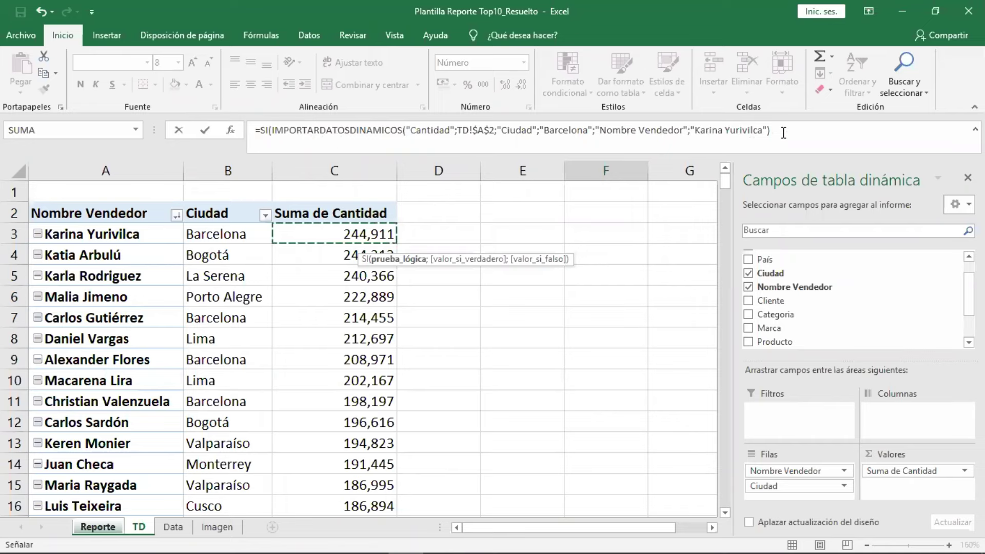
Try to finish the IMPORTARDATOSDINAMICOS formula, dismiss the missing-parenthesis error, and reselect the lookup part.
{"action": "left_click_drag", "start_coordinate": [796, 129], "coordinate": [270, 131]}
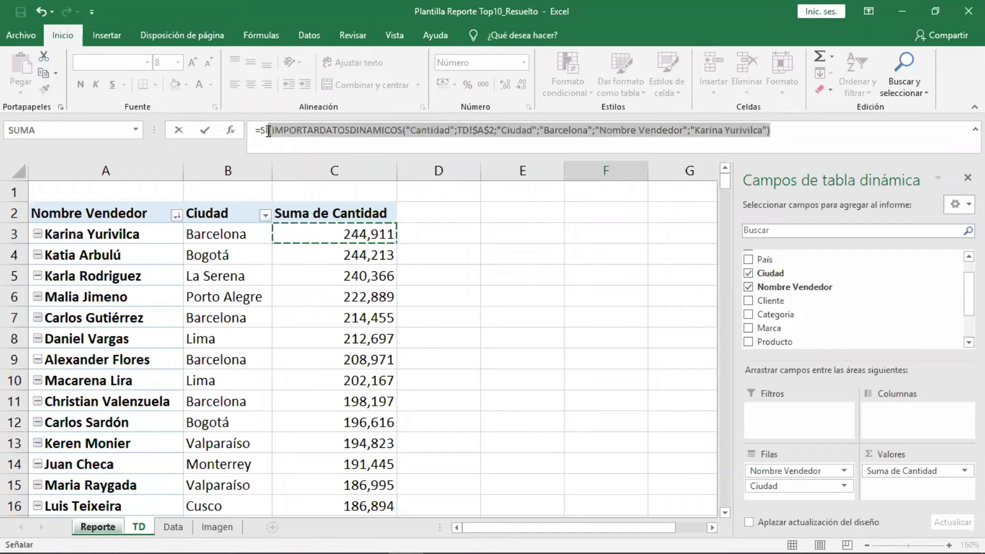
{"action": "type", "text": "("}
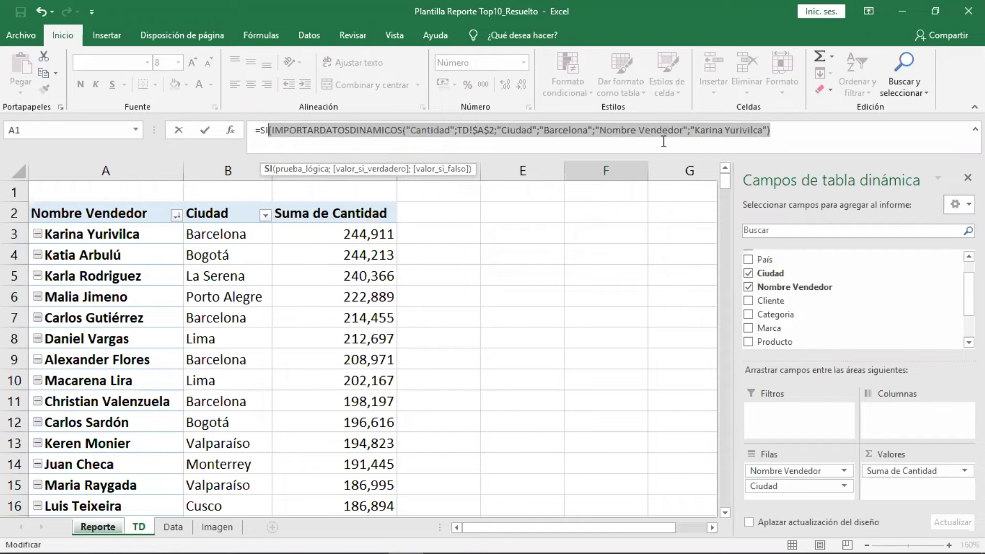
{"action": "left_click", "coordinate": [794, 137]}
{"action": "key", "text": "Return"}
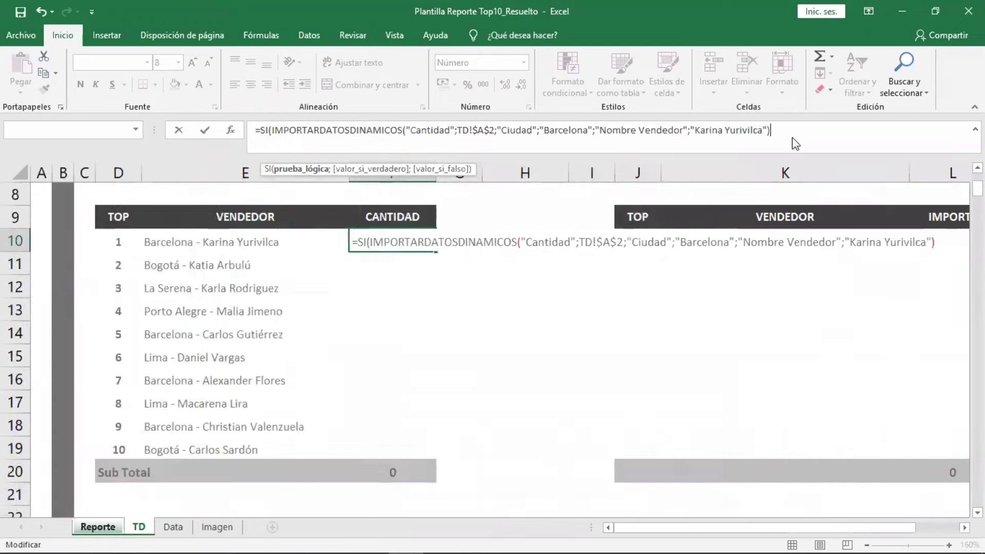
{"action": "left_click", "coordinate": [512, 325]}
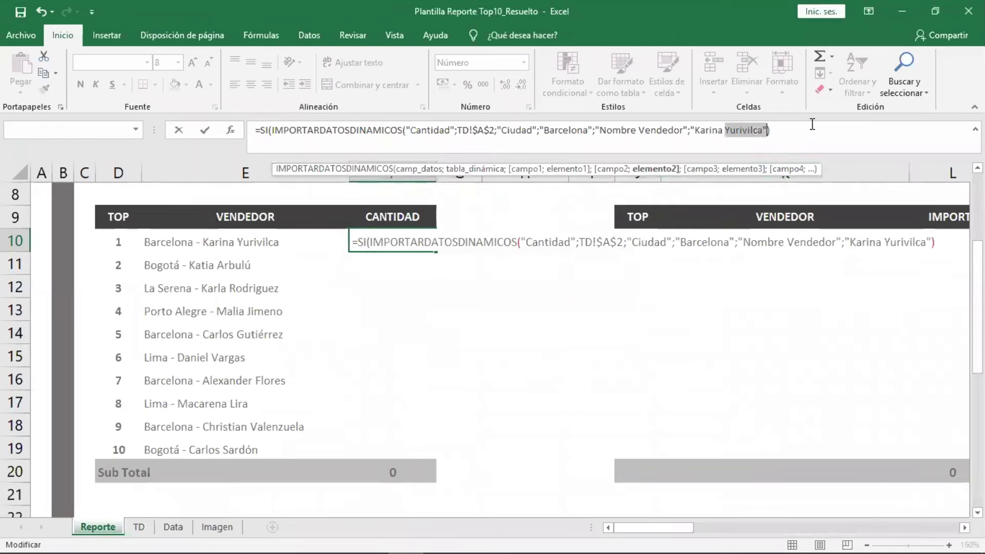
{"action": "left_click", "coordinate": [813, 125]}
{"action": "left_click_drag", "start_coordinate": [813, 125], "coordinate": [273, 144]}
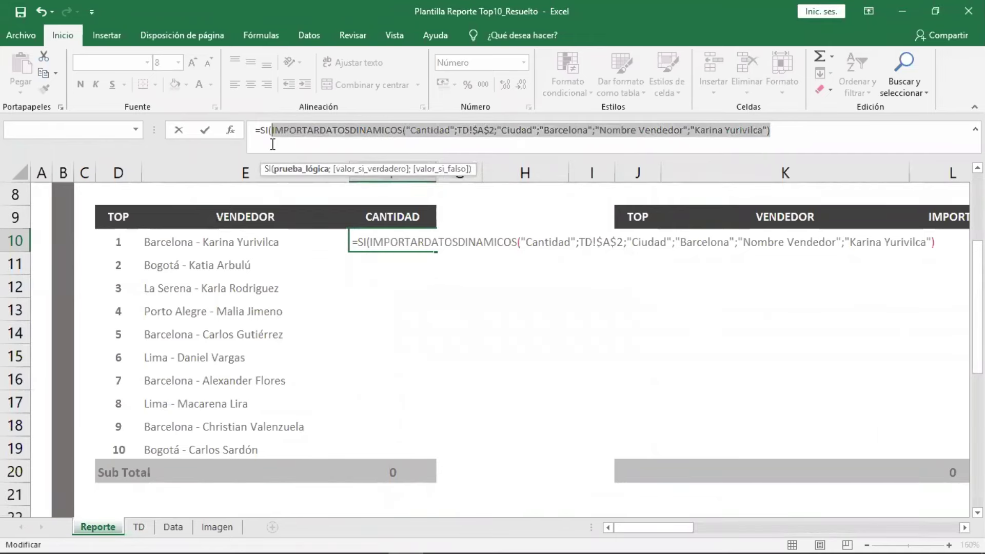
Cut the IMPORTARDATOSDINAMICOS lookup and point at TD's Cantidad cell with arrow keys instead.
{"action": "key", "text": "ctrl+x"}
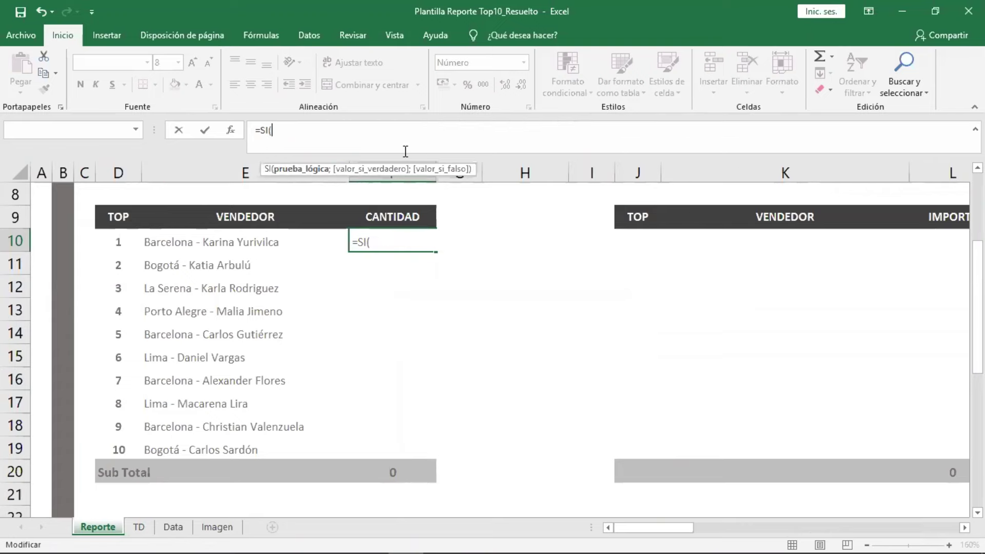
{"action": "left_click", "coordinate": [138, 527]}
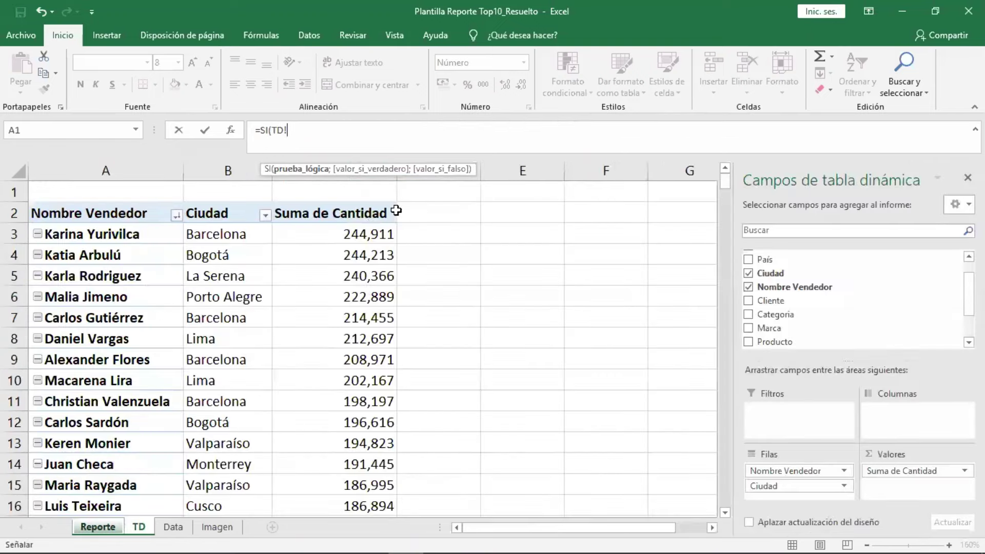
{"action": "left_click", "coordinate": [450, 236]}
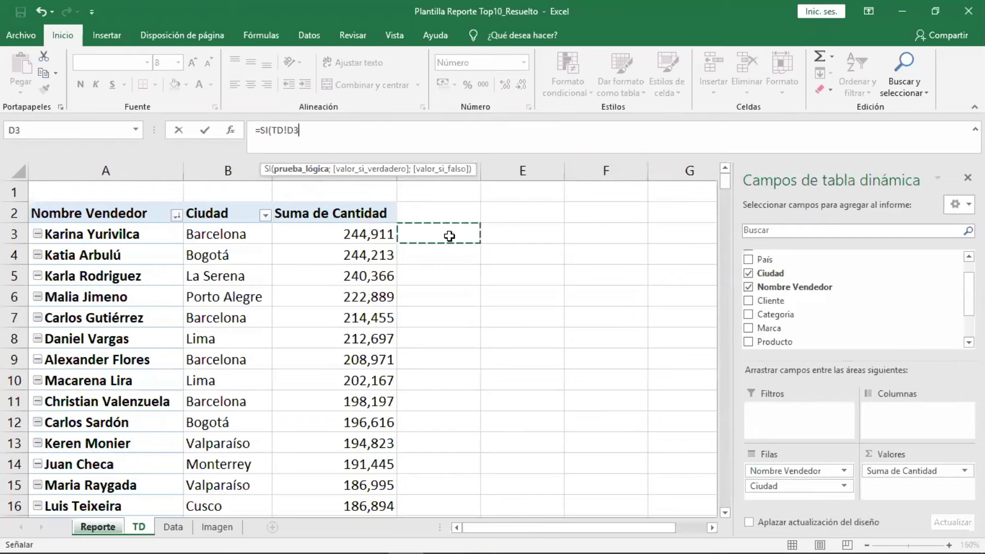
{"action": "key", "text": "Left"}
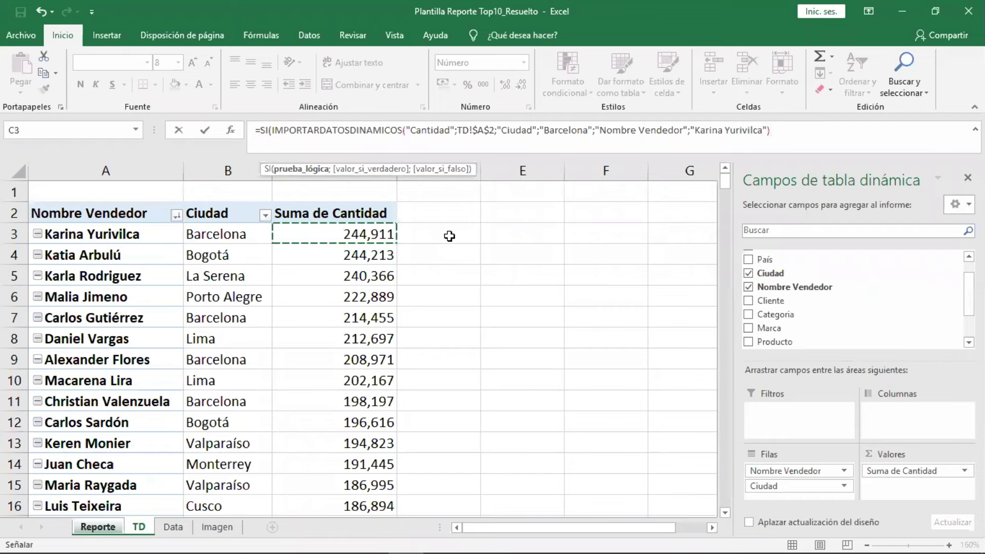
{"action": "key", "text": "Left"}
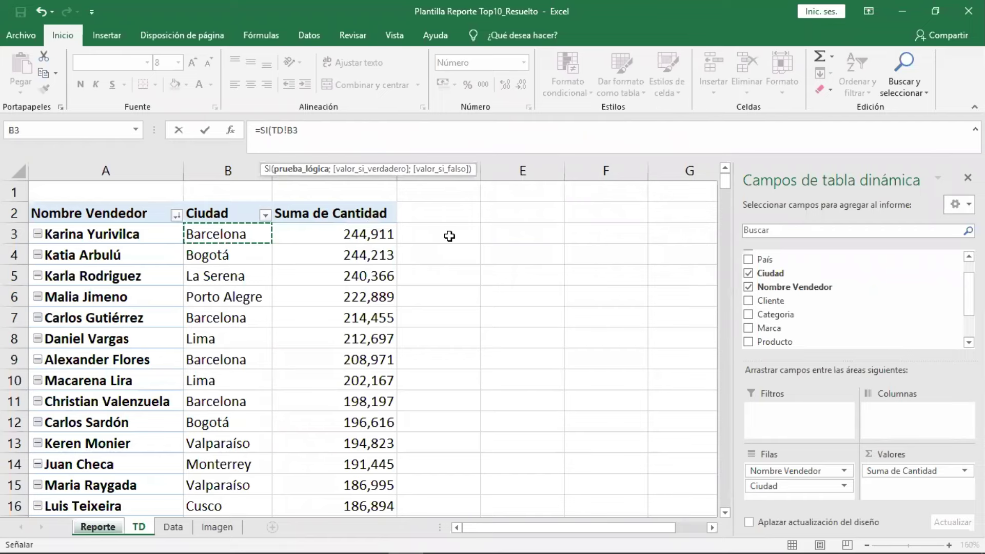
{"action": "key", "text": "Left"}
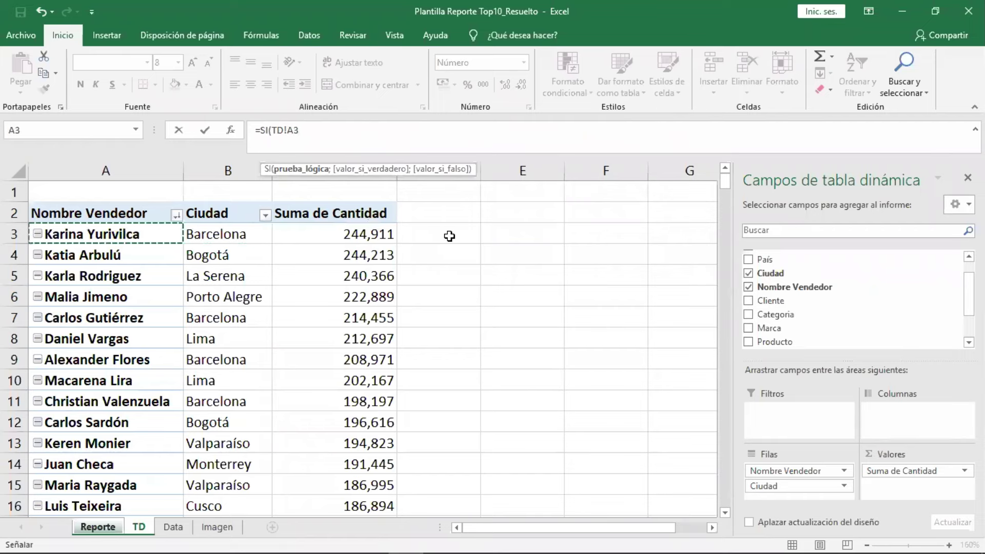
{"action": "key", "text": "Right"}
{"action": "key", "text": "Right"}
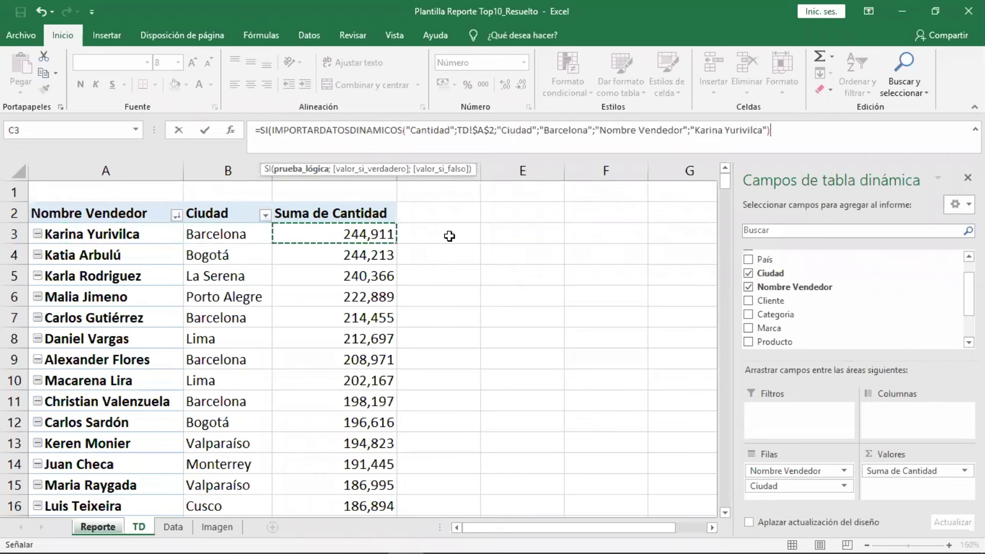
Copy the formula text, cancel the edit, and return to Reporte with F10 empty.
{"action": "left_click_drag", "start_coordinate": [785, 138], "coordinate": [258, 139]}
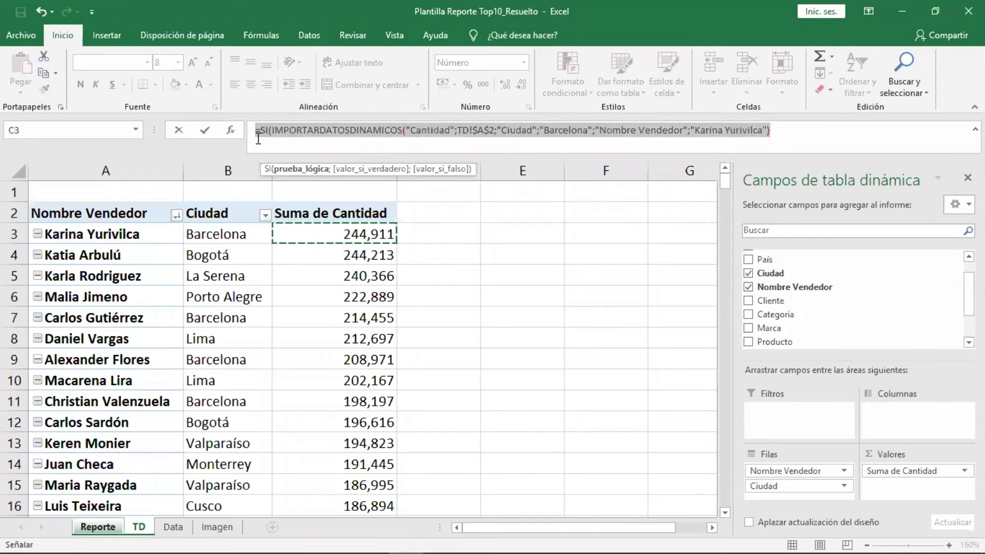
{"action": "key", "text": "ctrl+c"}
{"action": "key", "text": "Escape"}
{"action": "key", "text": "ctrl+Page_Up"}
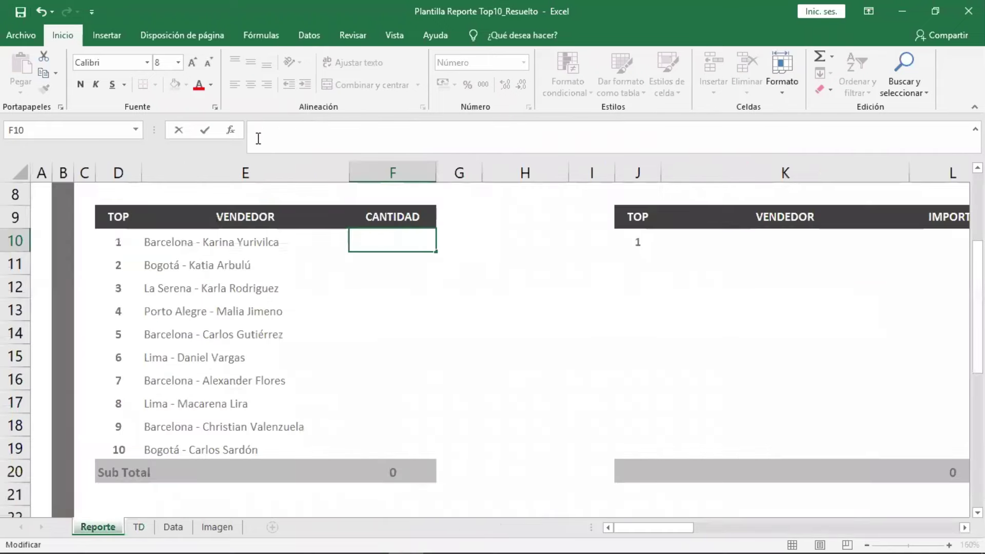
{"action": "left_click", "coordinate": [432, 311]}
{"action": "left_click", "coordinate": [393, 241]}
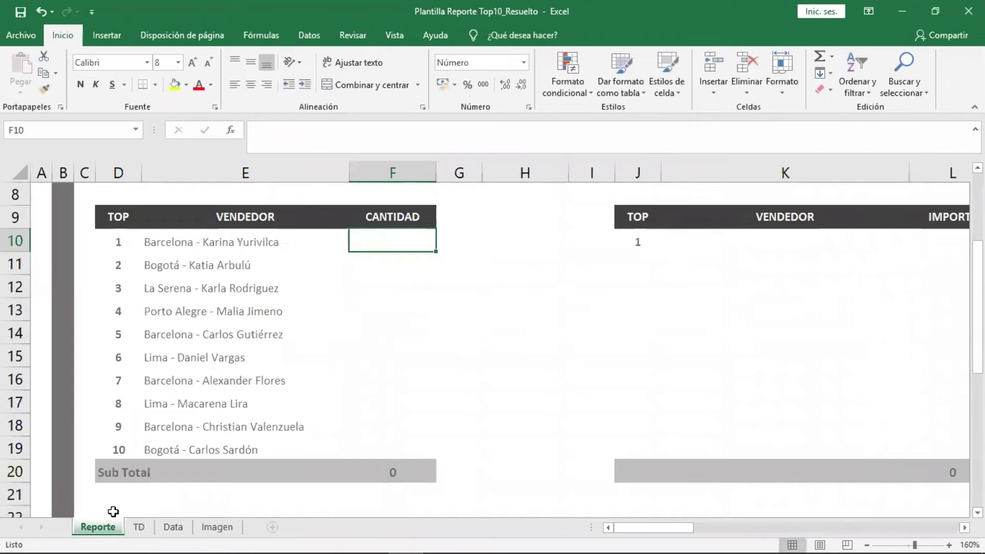
{"action": "left_click", "coordinate": [138, 527]}
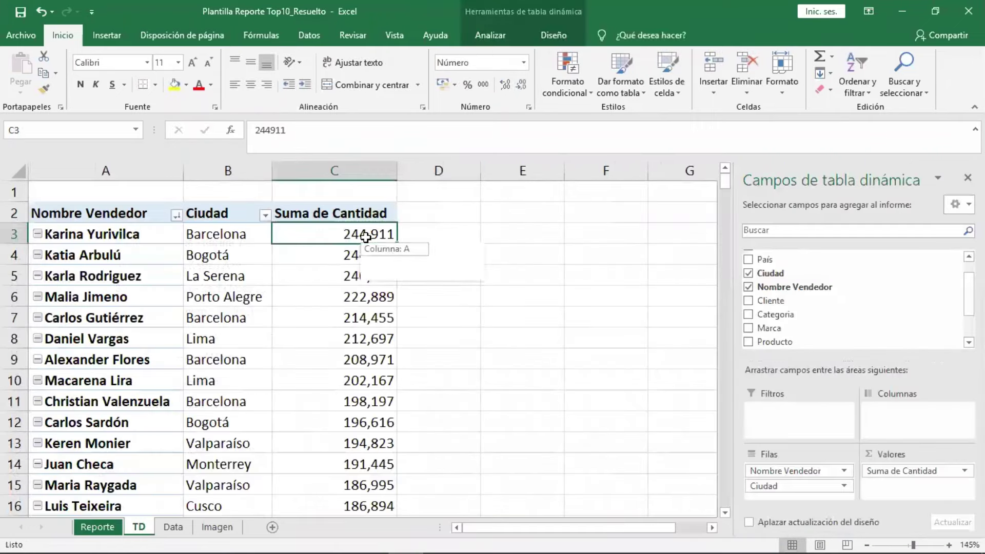
{"action": "left_click", "coordinate": [98, 527]}
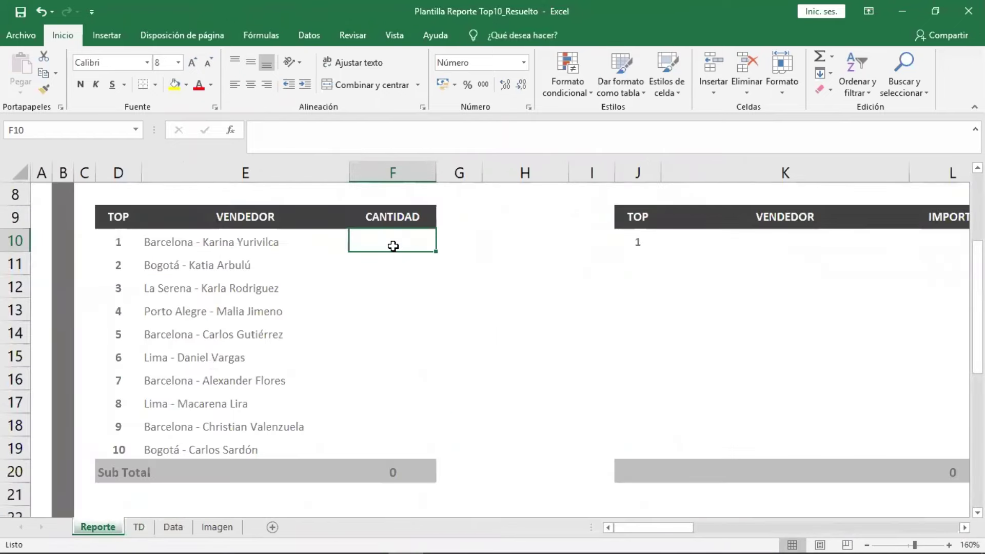
Enter =SI(TD!C3="";"";TD!C3) in F10 and fill it down to F19.
{"action": "type", "text": "=s"}
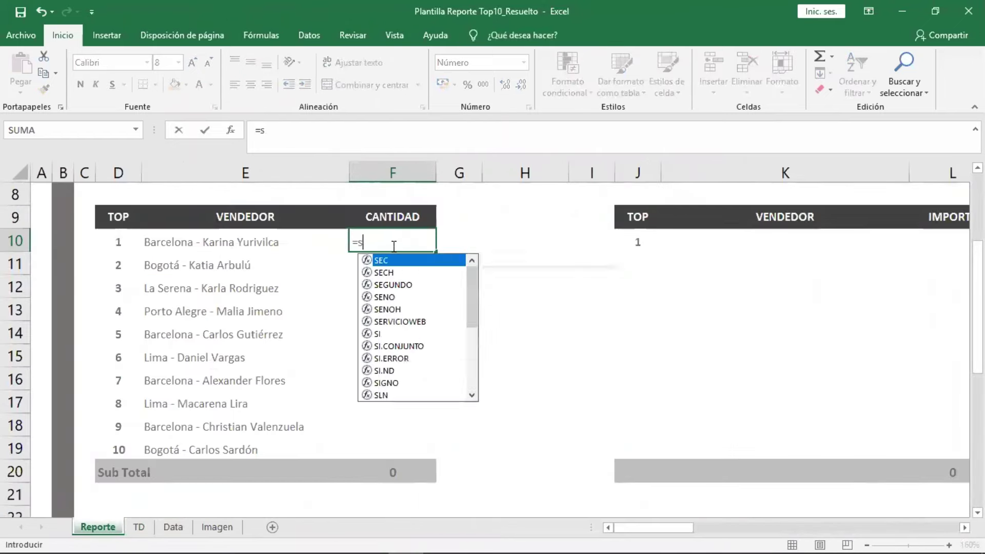
{"action": "type", "text": "i"}
{"action": "key", "text": "Tab"}
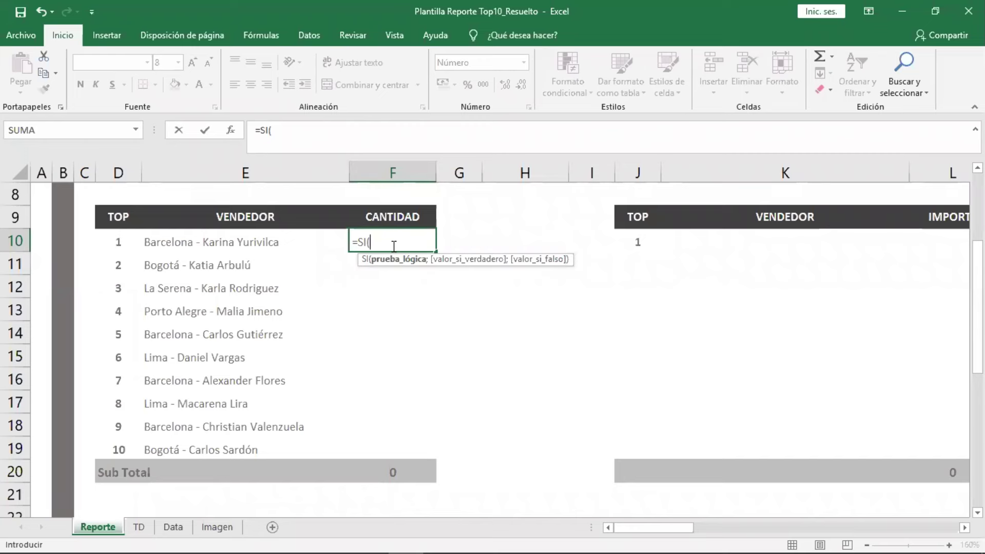
{"action": "type", "text": "TD"}
{"action": "type", "text": "!"}
{"action": "type", "text": "C3"}
{"action": "type", "text": "="}
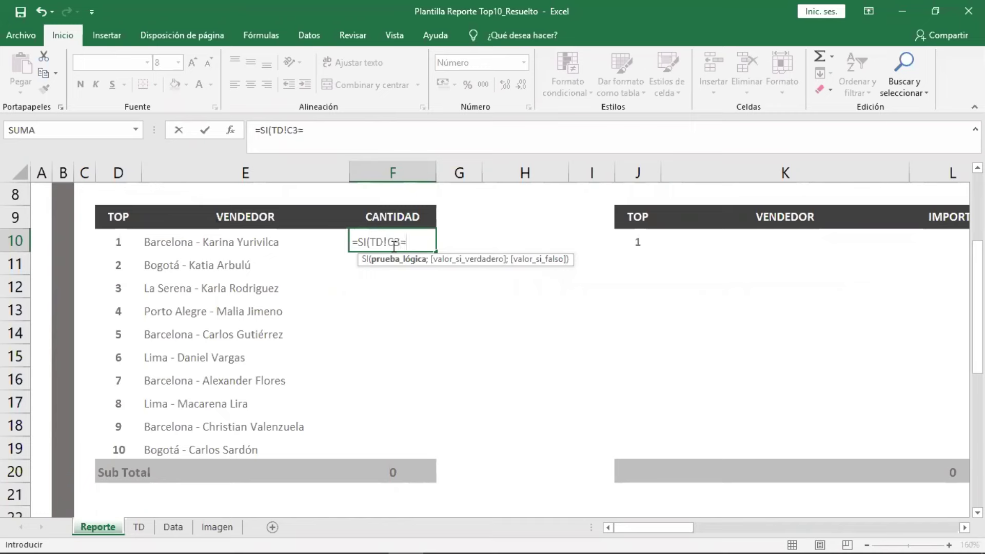
{"action": "type", "text": "\"\";"}
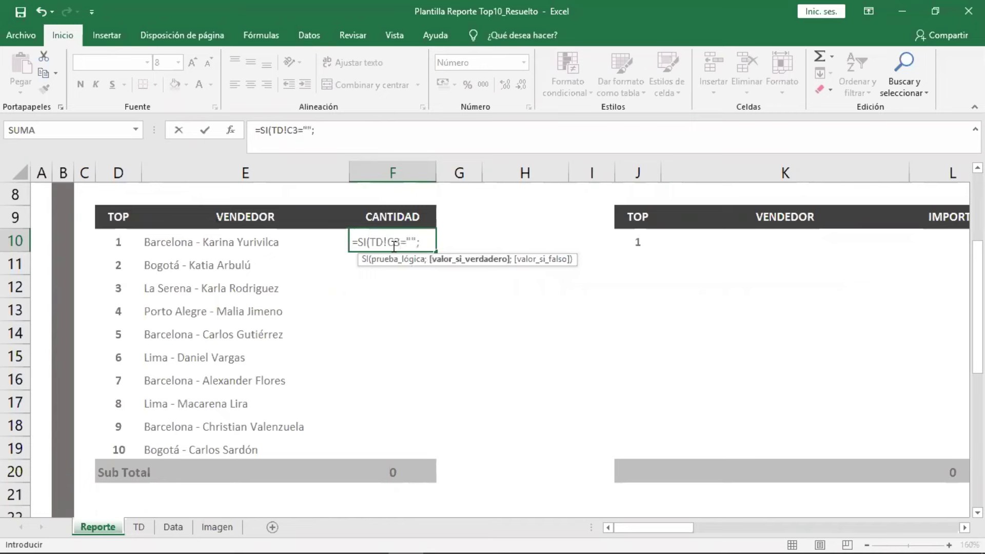
{"action": "type", "text": "\"\";"}
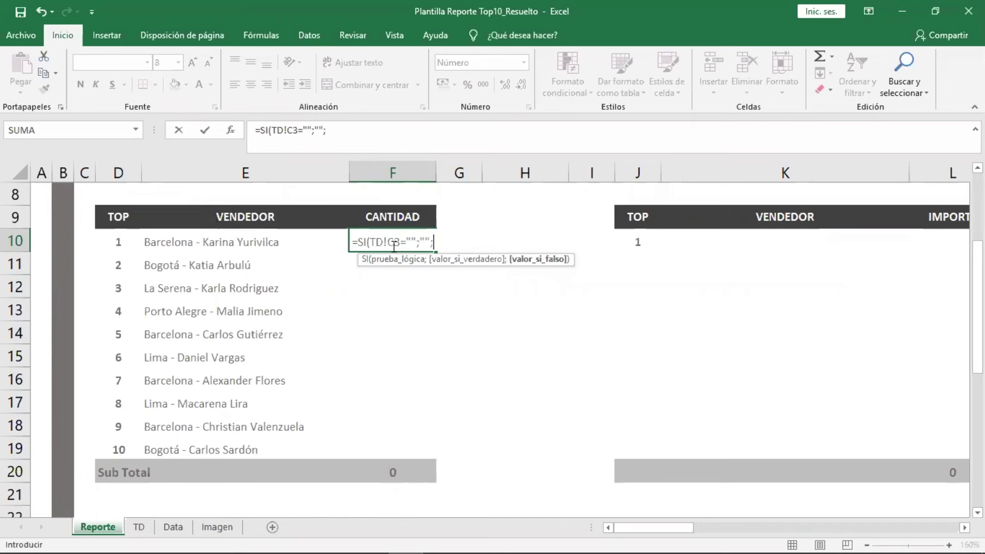
{"action": "type", "text": "TD"}
{"action": "type", "text": "!"}
{"action": "type", "text": "C3"}
{"action": "key", "text": "Return"}
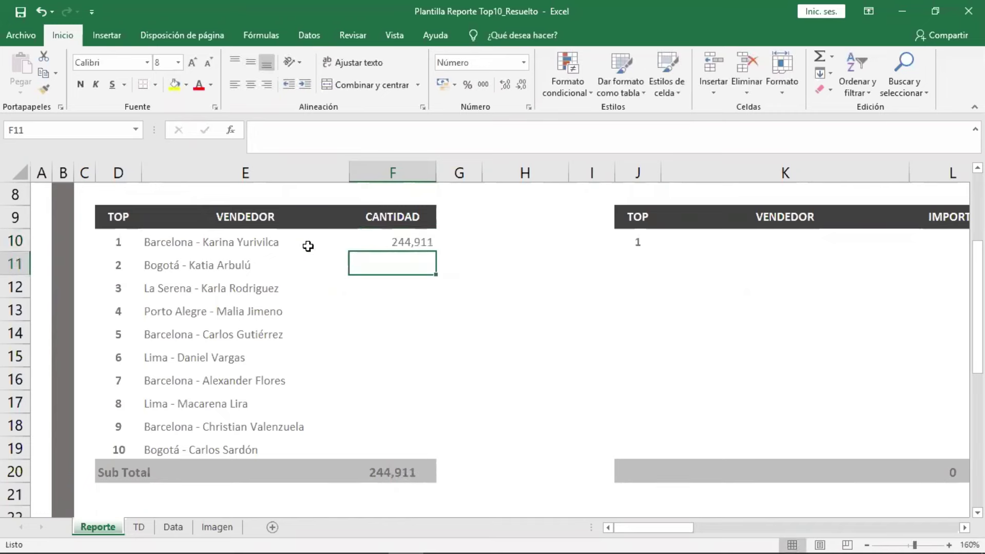
{"action": "left_click", "coordinate": [308, 246]}
{"action": "left_click", "coordinate": [428, 246]}
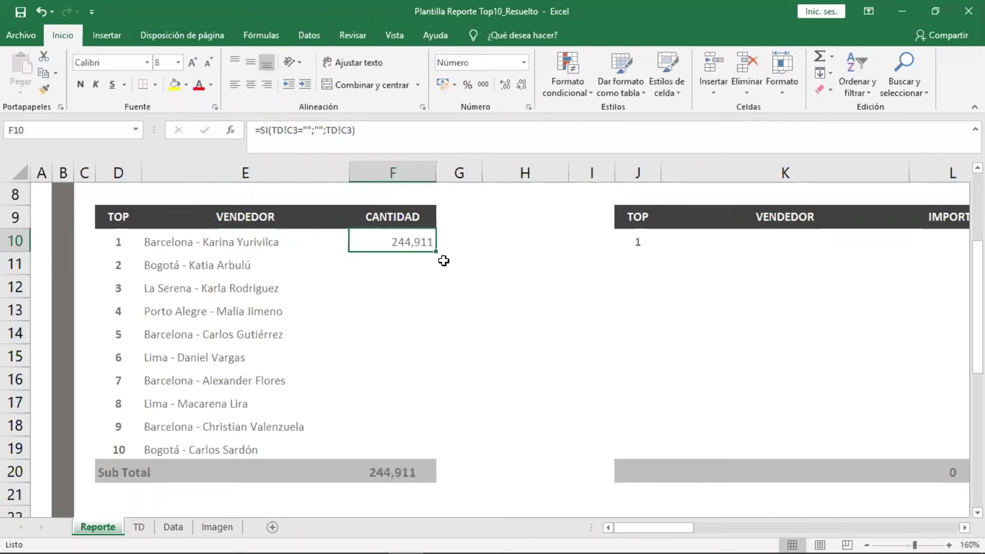
{"action": "left_click_drag", "start_coordinate": [435, 252], "coordinate": [440, 457]}
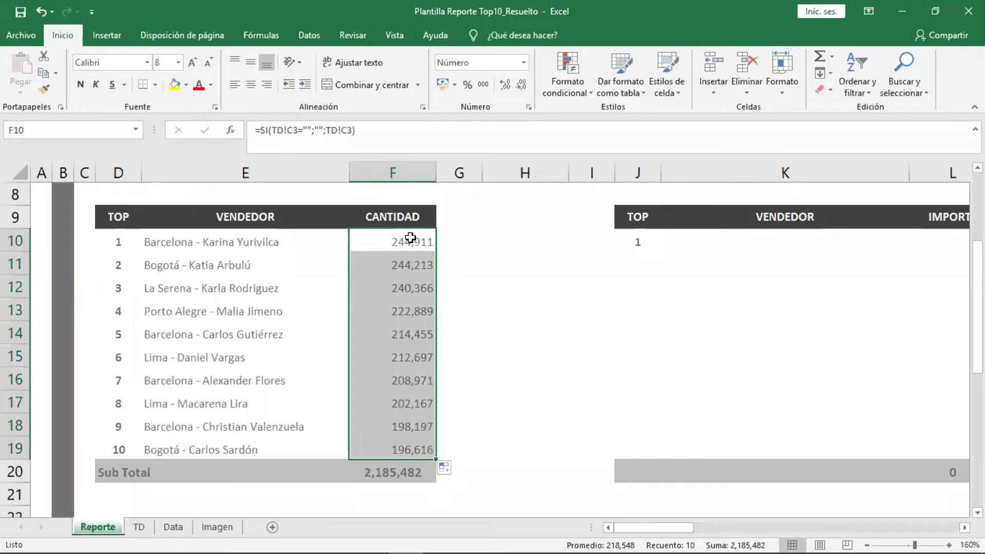
Review F10's =SI(TD!C3="";"";TD!C3) formula and recommit it unchanged.
{"action": "double_click", "coordinate": [415, 245]}
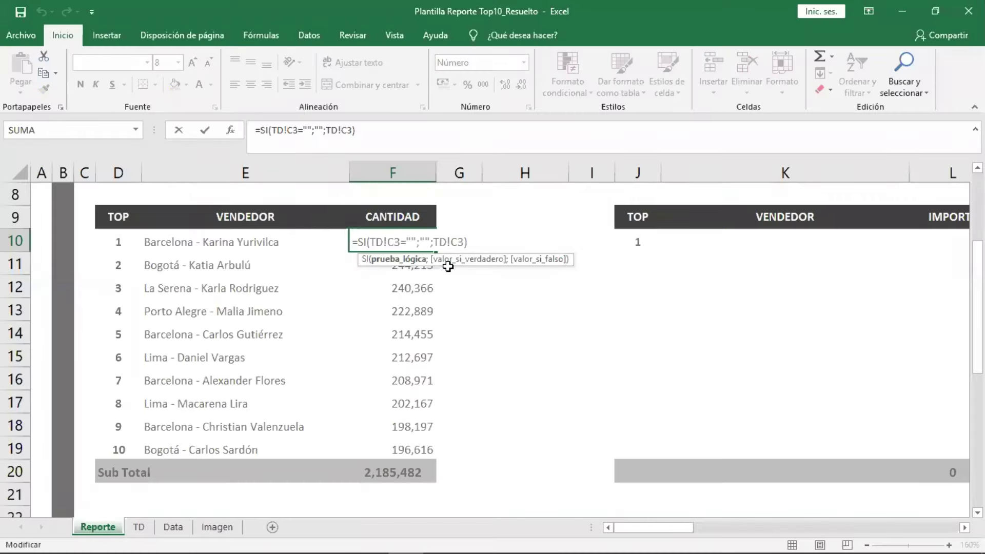
{"action": "key", "text": "Return"}
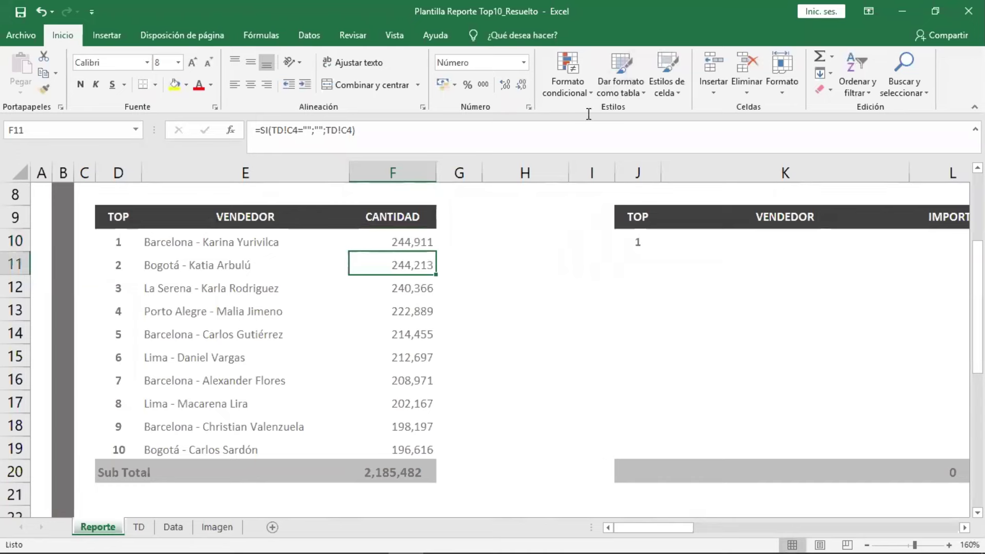
{"action": "double_click", "coordinate": [420, 242]}
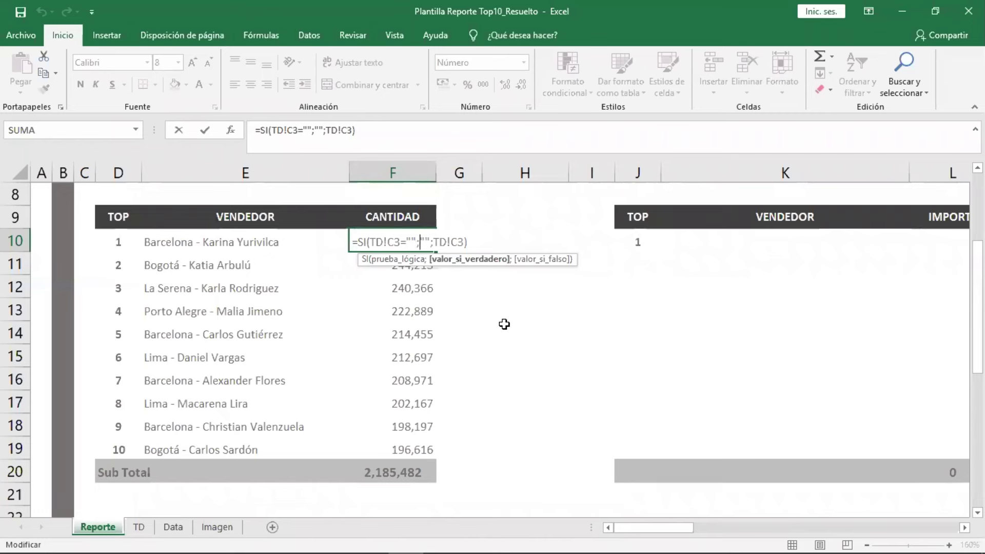
{"action": "key", "text": "Return"}
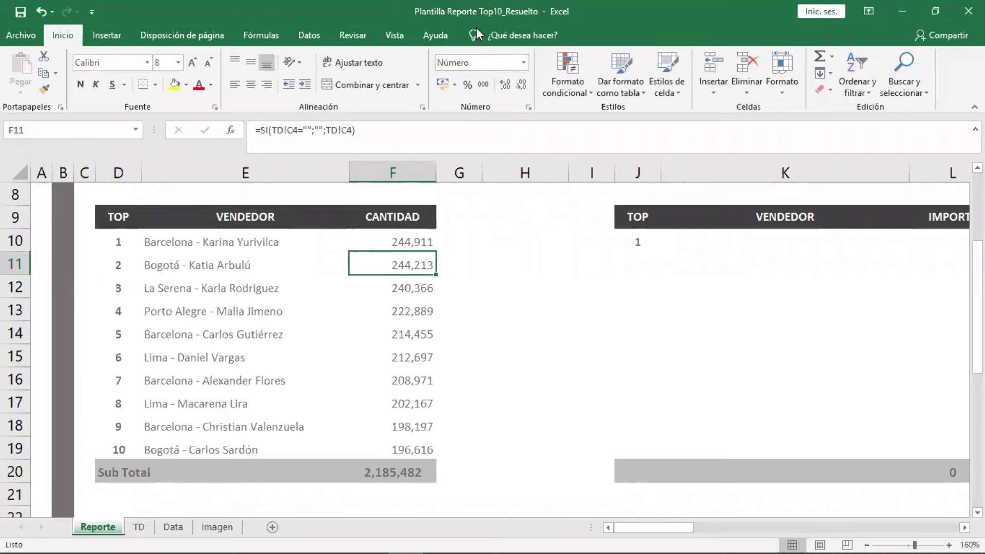
{"action": "left_click", "coordinate": [525, 309]}
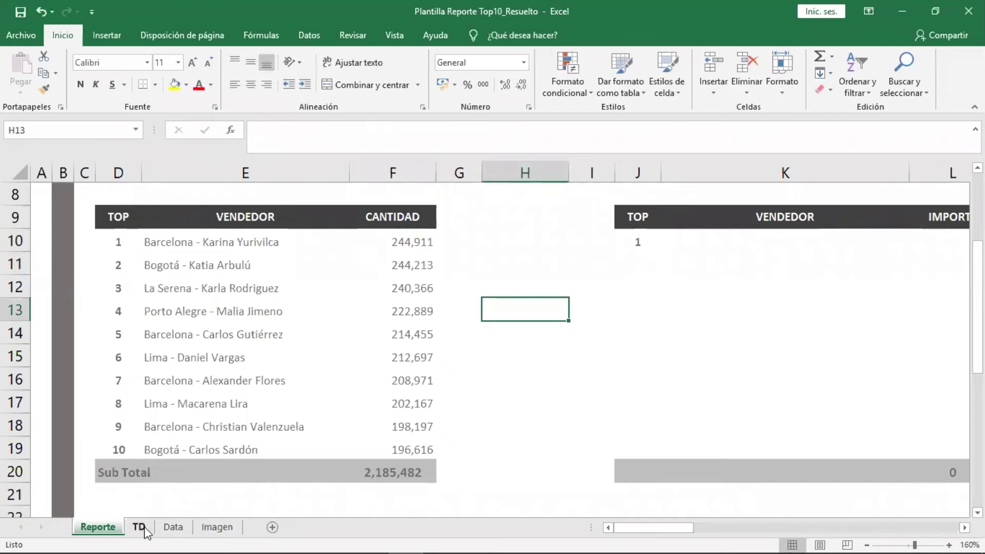
On the TD sheet, toggle the pivot field list off and on, then bring up the Analizar options.
{"action": "left_click", "coordinate": [139, 527]}
{"action": "left_click", "coordinate": [340, 256]}
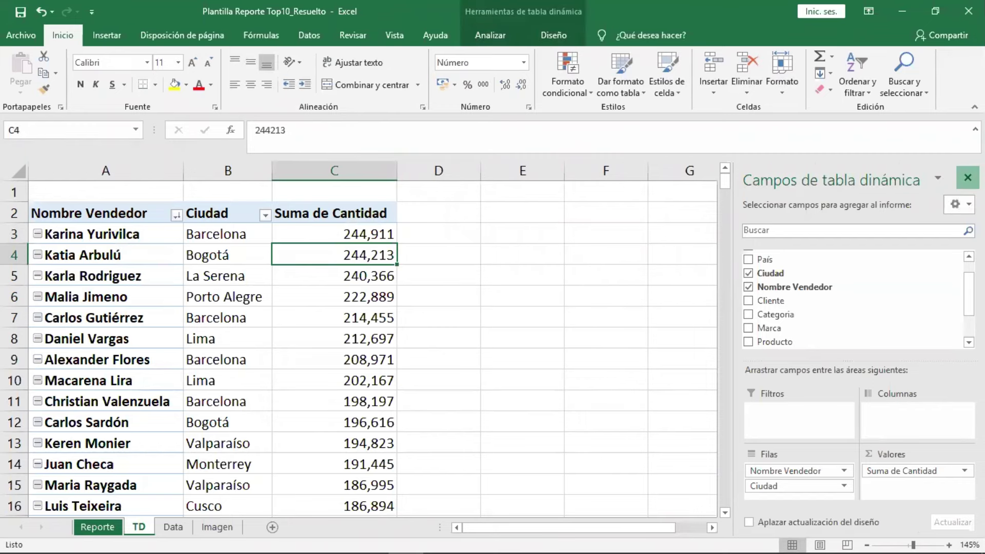
{"action": "left_click", "coordinate": [968, 178]}
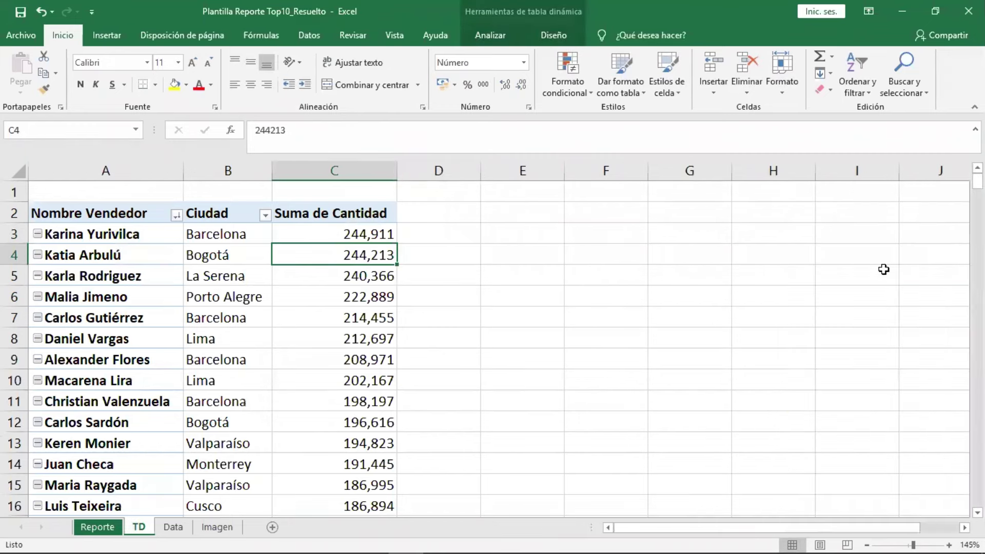
{"action": "left_click", "coordinate": [243, 297]}
{"action": "right_click", "coordinate": [245, 301]}
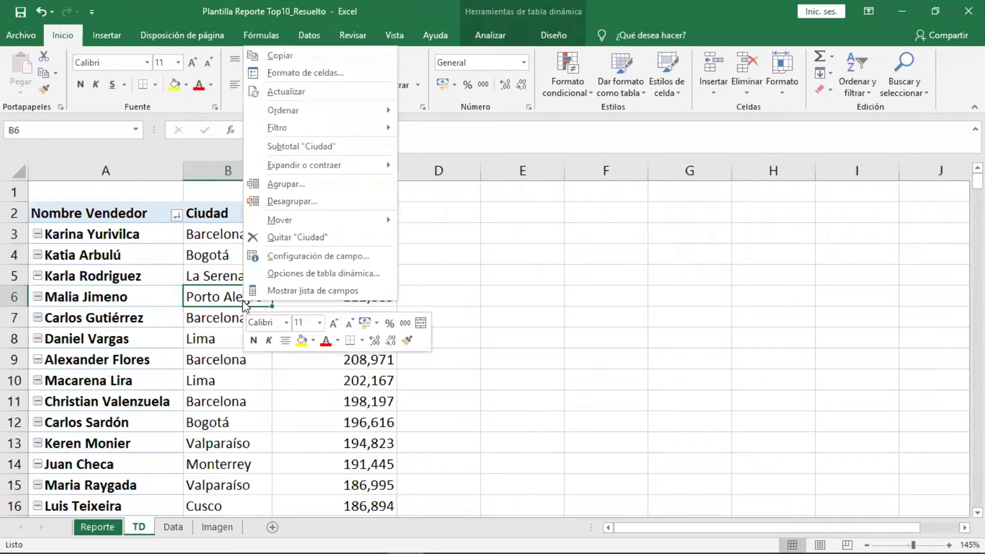
{"action": "left_click", "coordinate": [291, 293]}
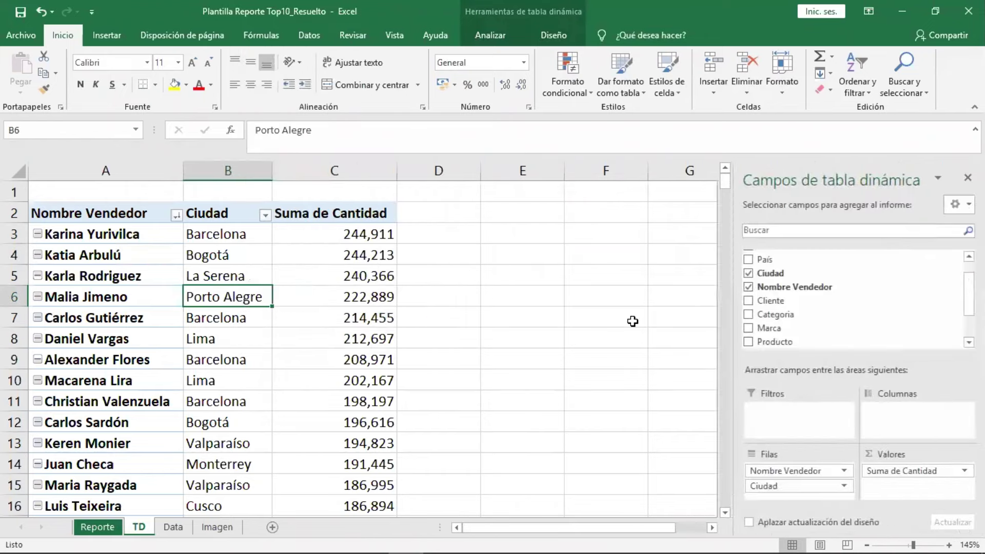
{"action": "left_click", "coordinate": [968, 177]}
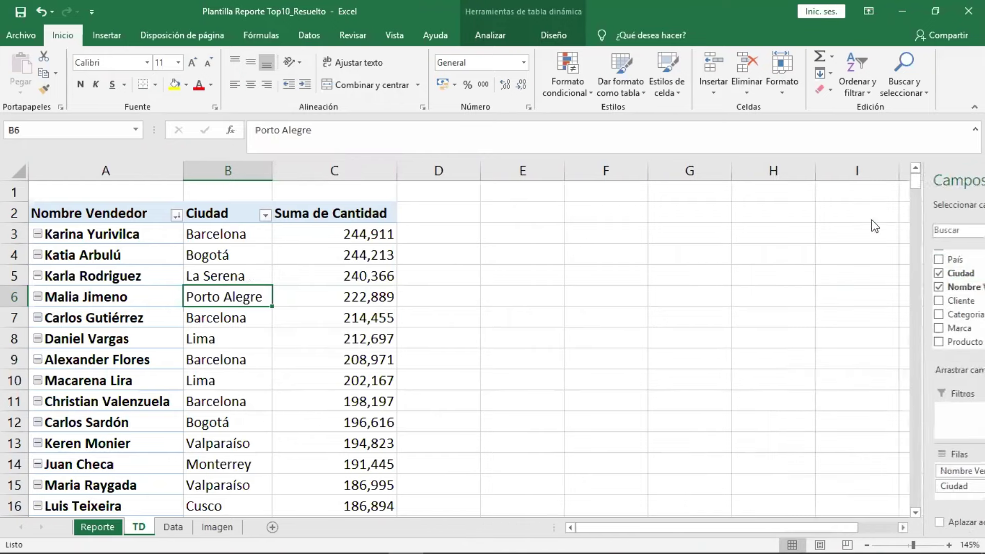
{"action": "right_click", "coordinate": [240, 272]}
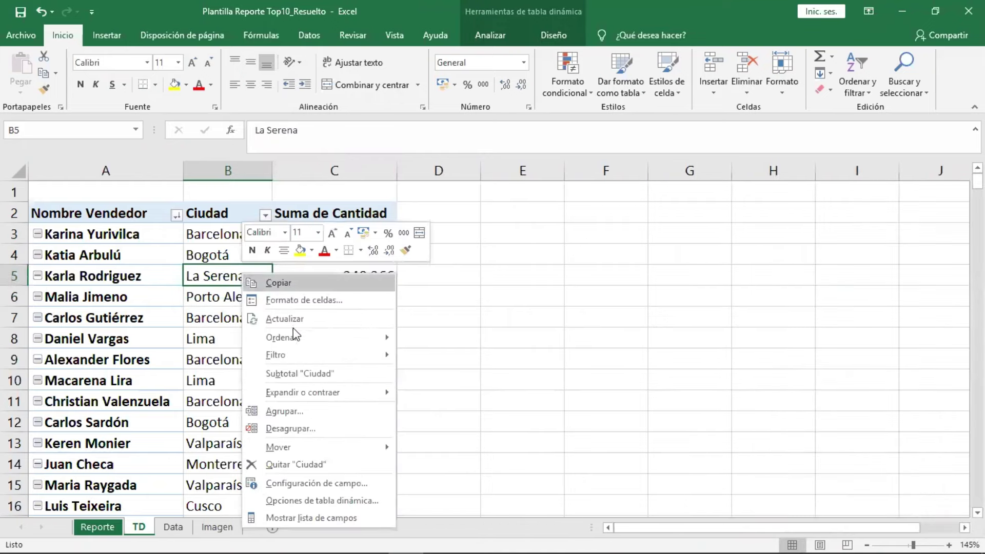
{"action": "left_click", "coordinate": [331, 518]}
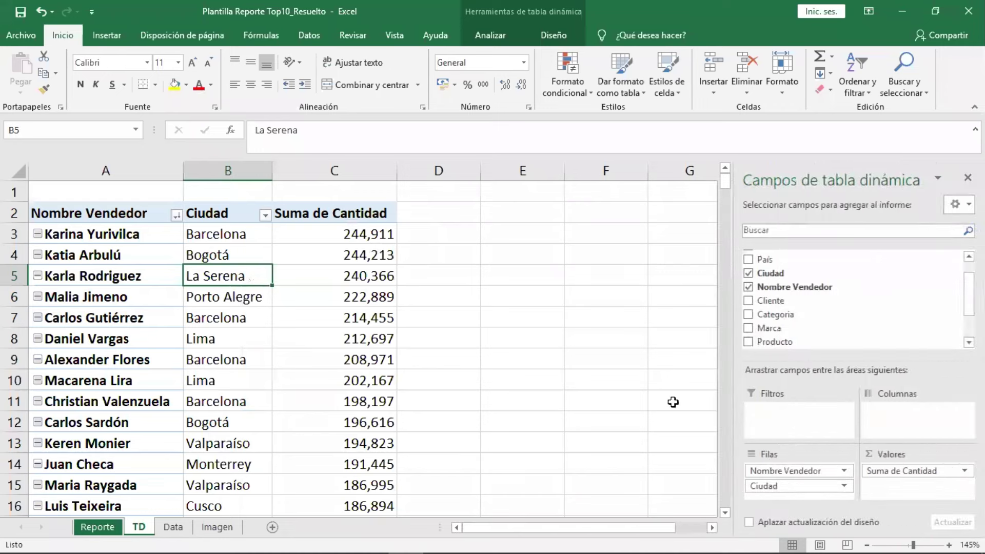
{"action": "left_click", "coordinate": [967, 177]}
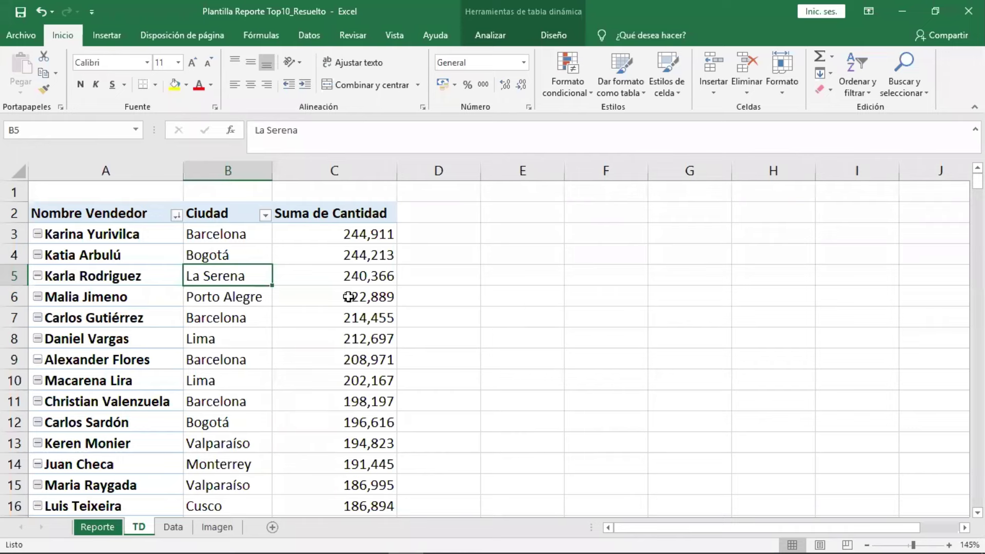
{"action": "left_click", "coordinate": [253, 255]}
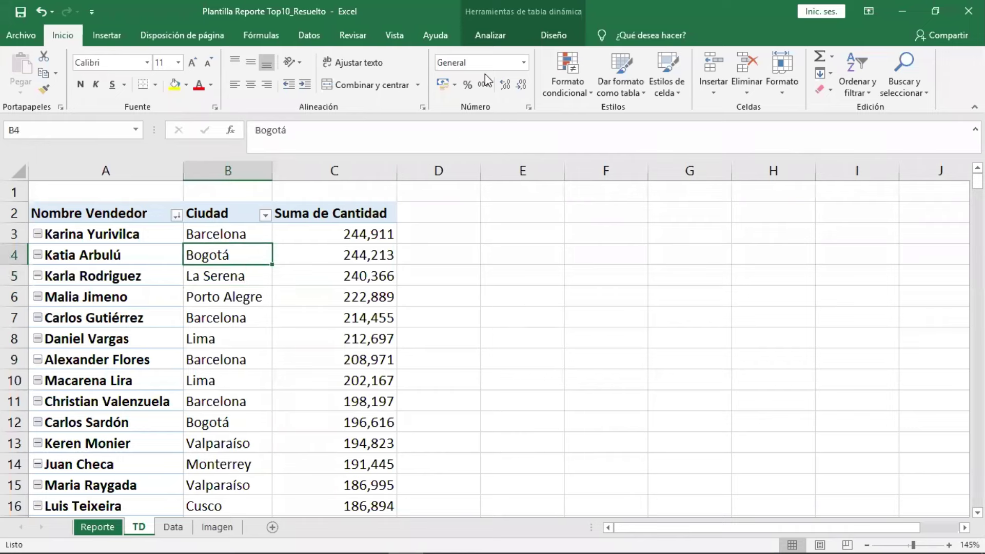
{"action": "left_click", "coordinate": [496, 43]}
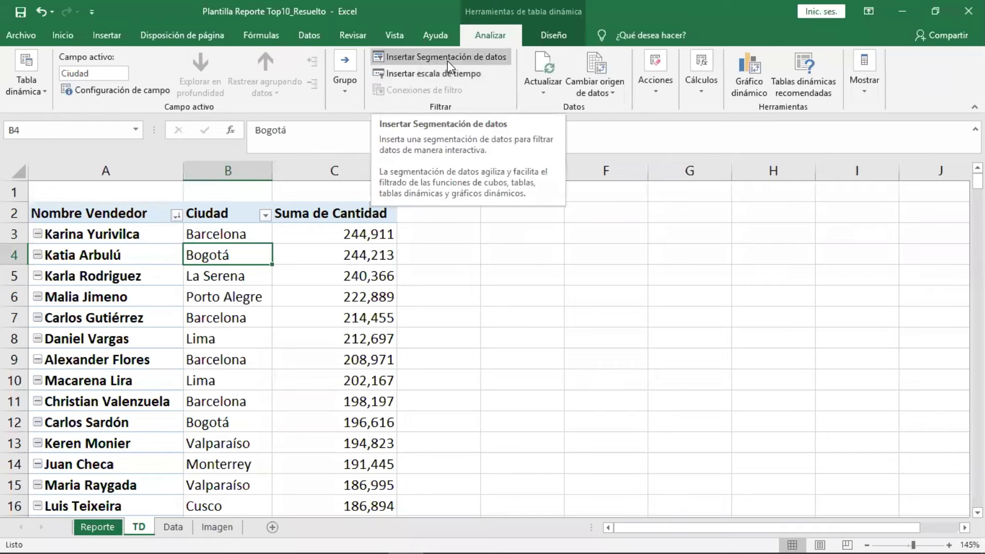
{"action": "mouse_move", "coordinate": [369, 255]}
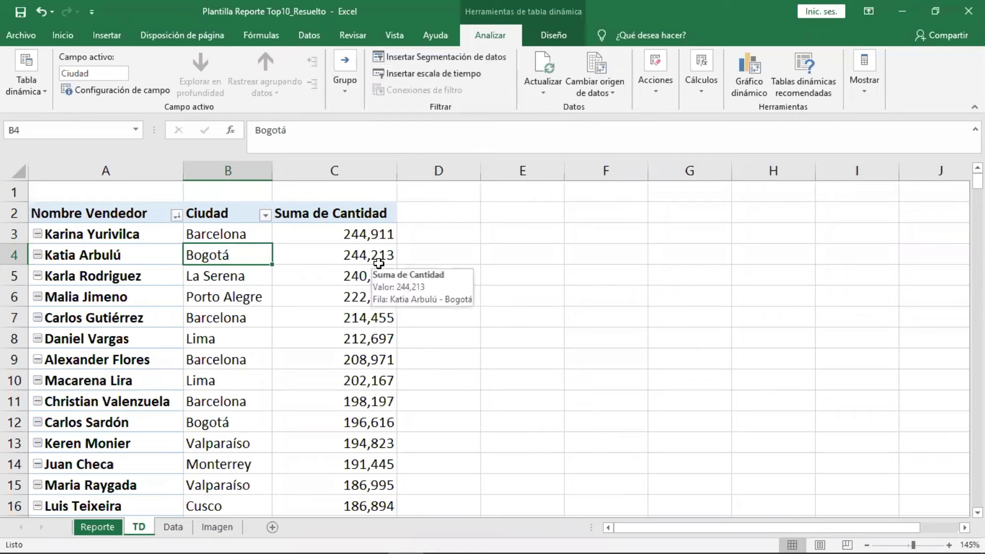
{"action": "left_click", "coordinate": [529, 231]}
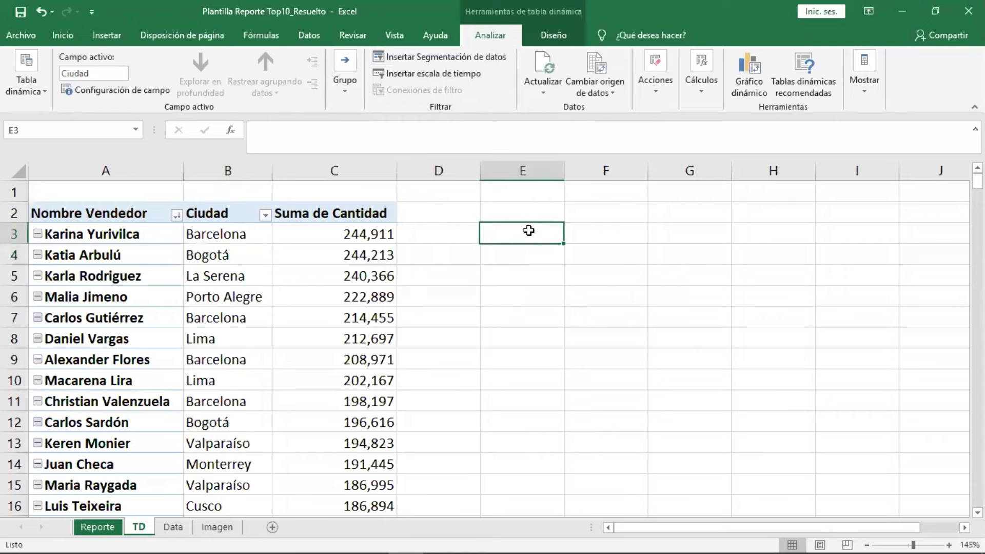
{"action": "left_click", "coordinate": [107, 35]}
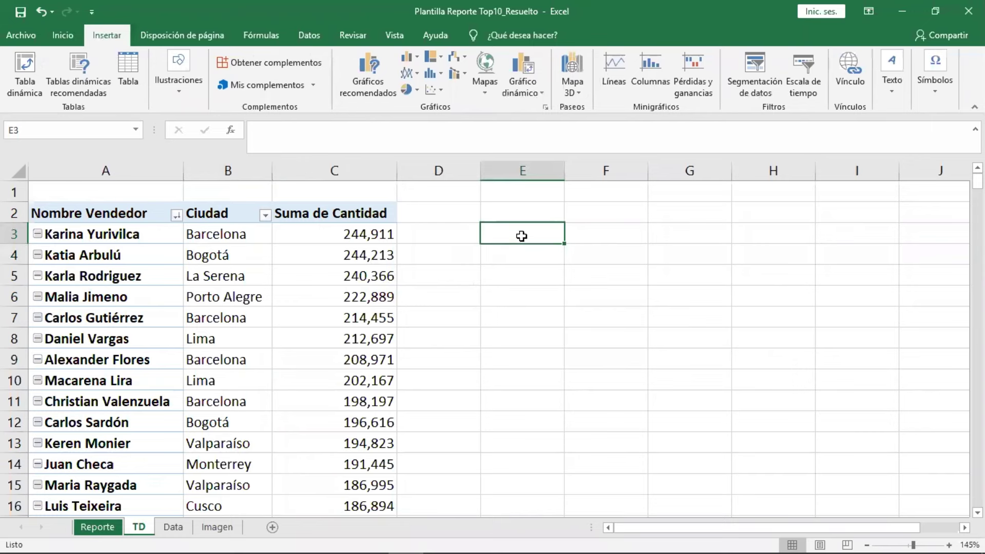
{"action": "left_click", "coordinate": [769, 93]}
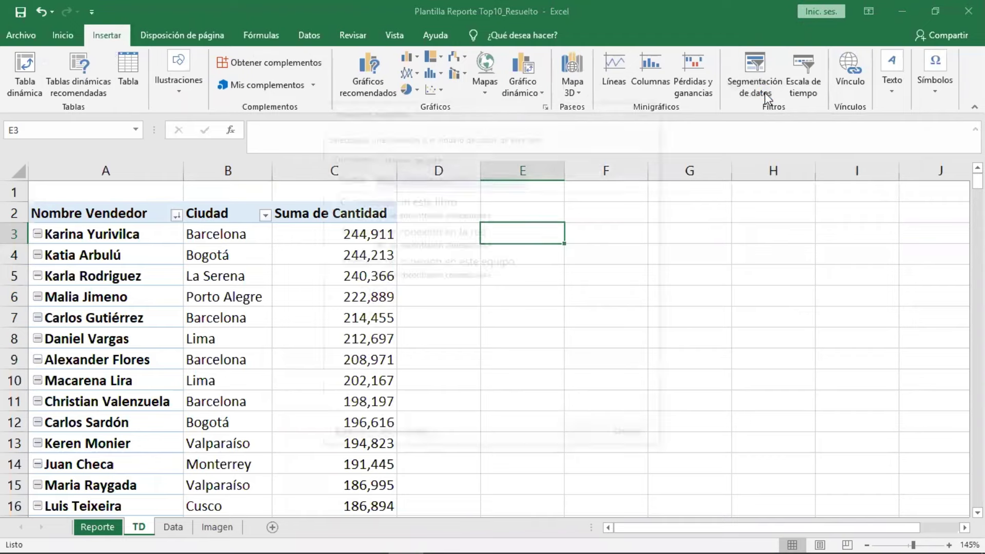
{"action": "left_click", "coordinate": [423, 158]}
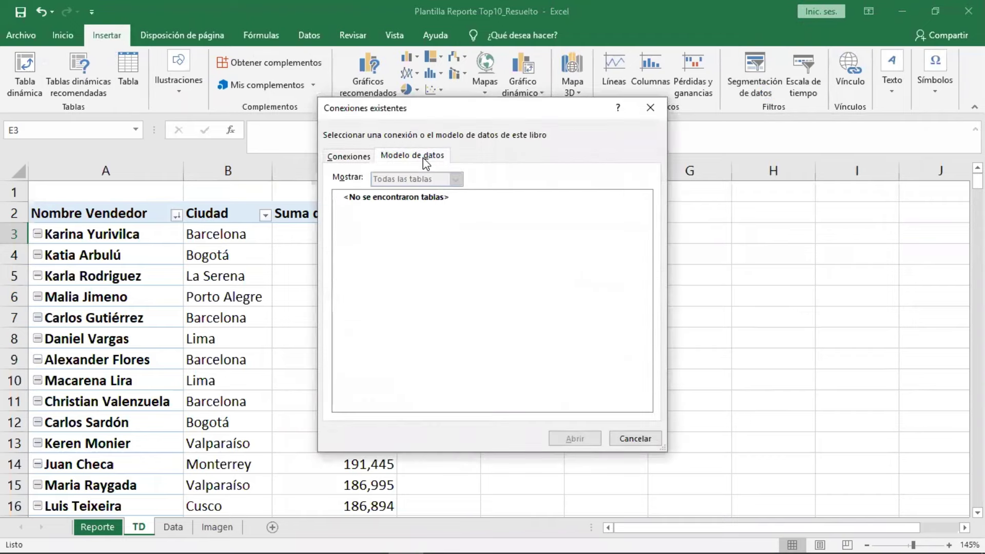
{"action": "left_click", "coordinate": [349, 157]}
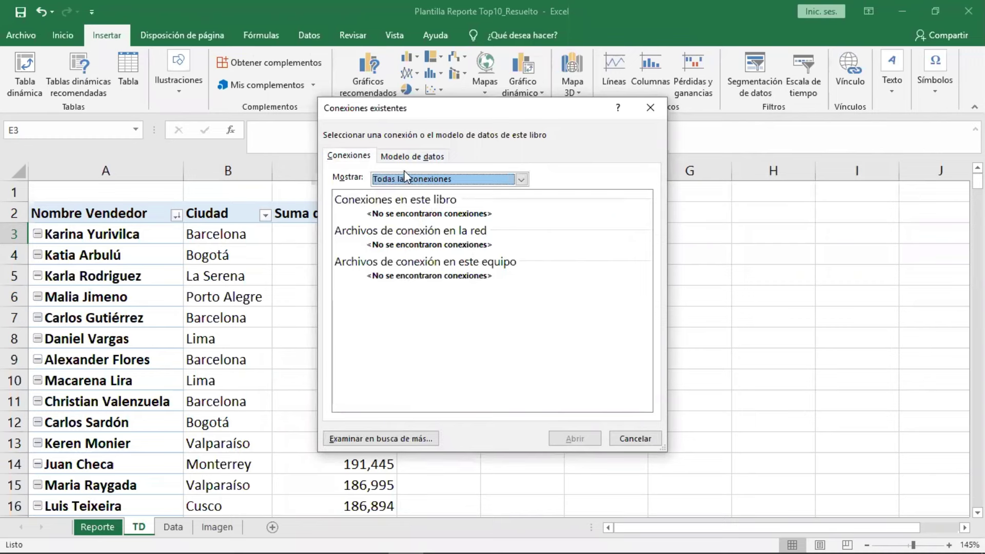
{"action": "left_click", "coordinate": [435, 181]}
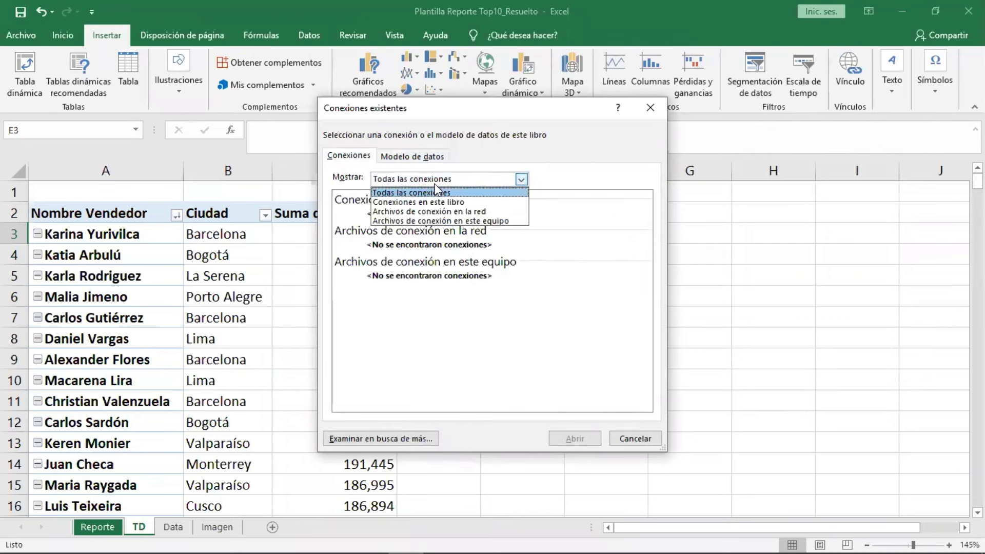
{"action": "left_click", "coordinate": [485, 202]}
{"action": "left_click", "coordinate": [487, 178]}
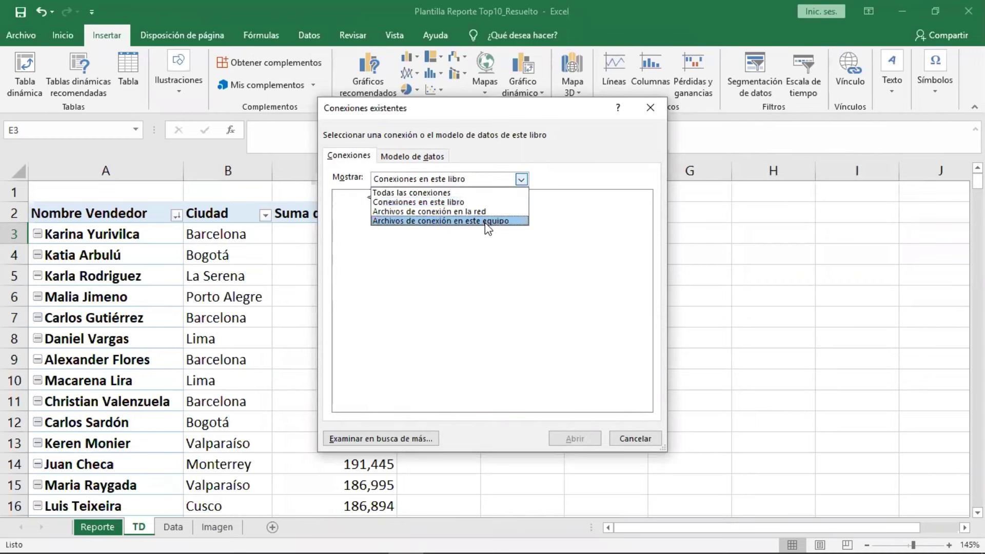
{"action": "left_click", "coordinate": [486, 225]}
{"action": "left_click", "coordinate": [483, 179]}
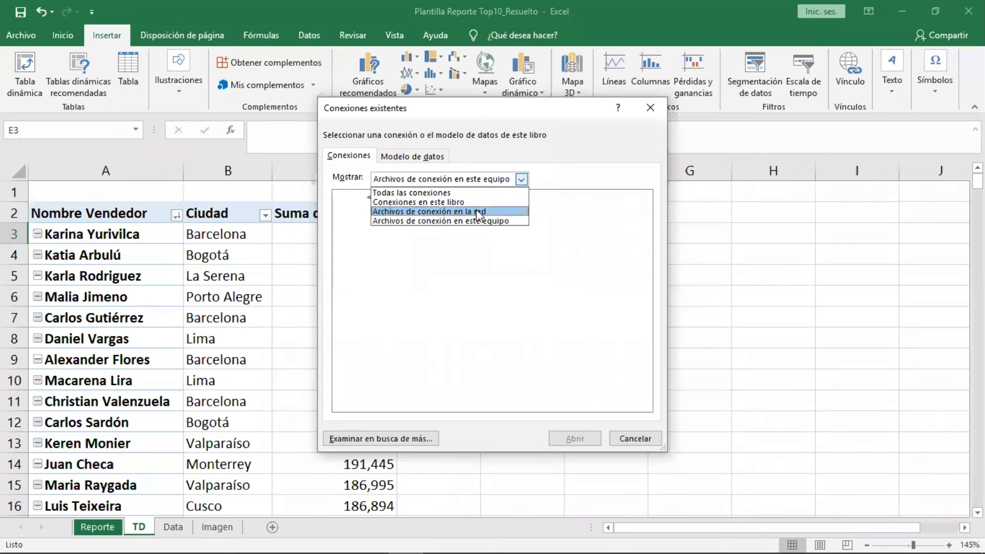
{"action": "left_click", "coordinate": [476, 210]}
{"action": "left_click", "coordinate": [469, 179]}
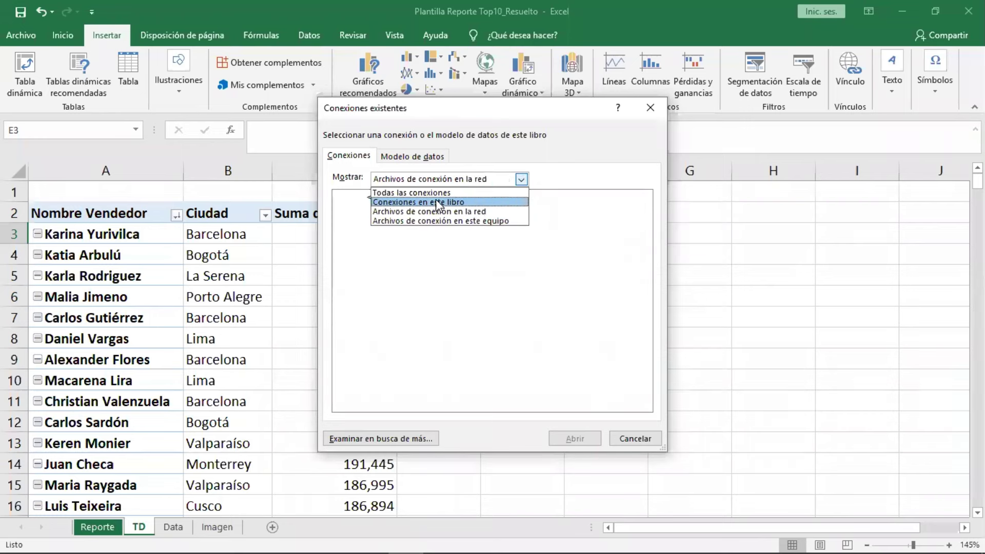
{"action": "left_click", "coordinate": [437, 200]}
{"action": "left_click", "coordinate": [437, 179]}
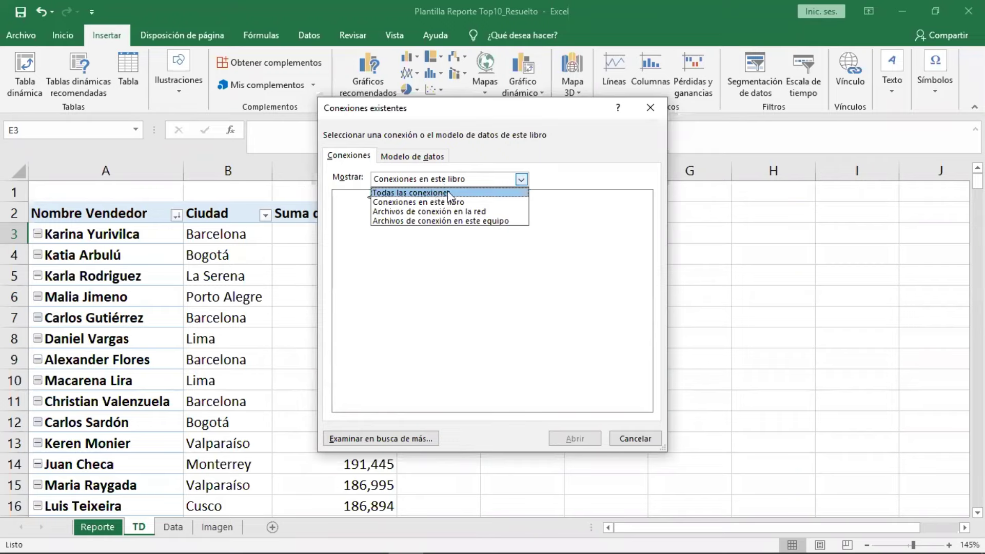
{"action": "left_click", "coordinate": [448, 189]}
{"action": "left_click", "coordinate": [650, 107]}
Open and close the Insert Slicer field list several times without adding any slicer.
{"action": "left_click", "coordinate": [363, 272]}
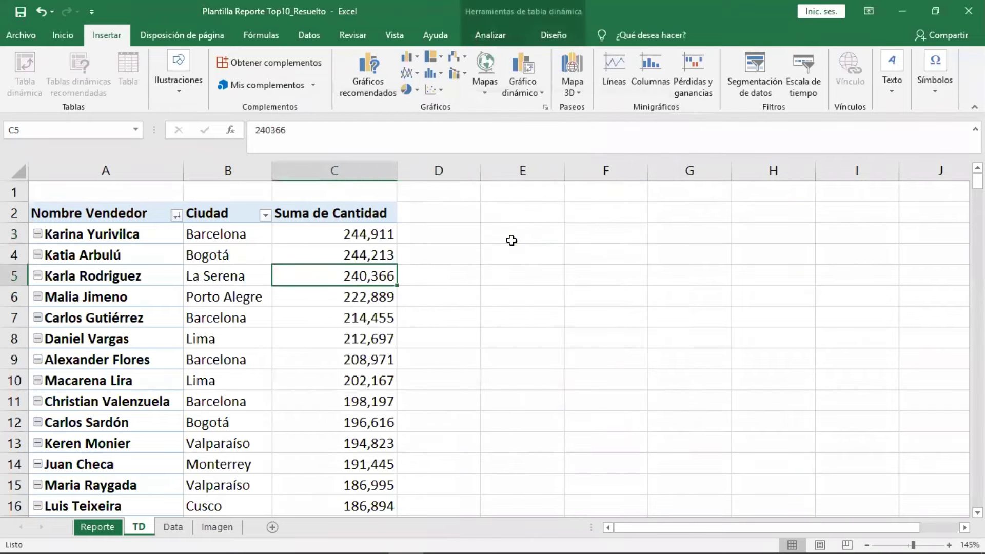
{"action": "left_click", "coordinate": [755, 75]}
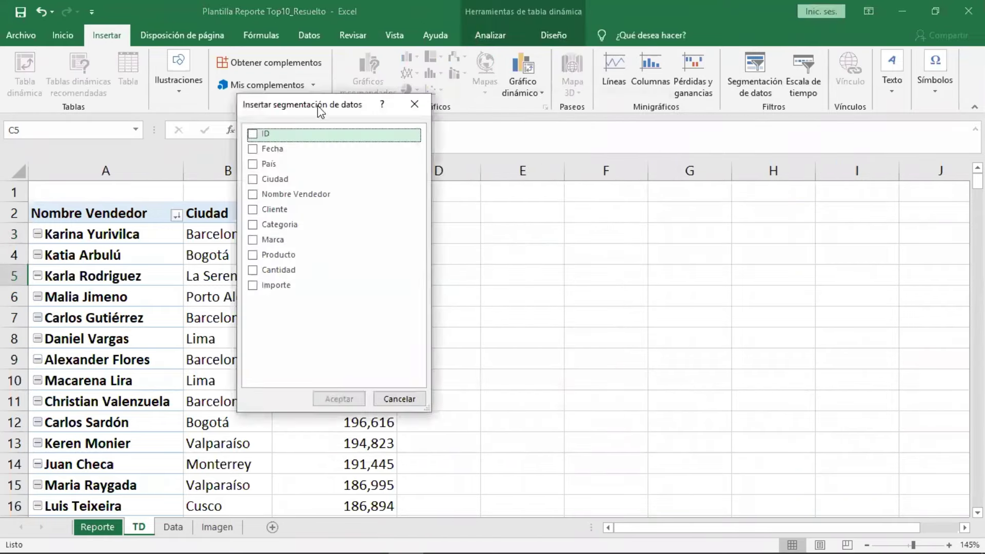
{"action": "left_click_drag", "start_coordinate": [319, 107], "coordinate": [530, 129]}
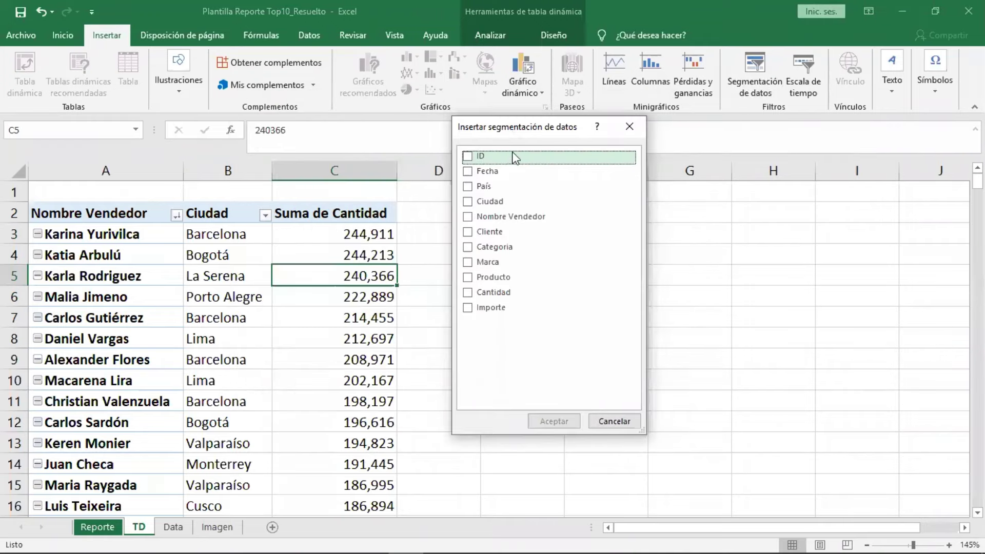
{"action": "left_click", "coordinate": [639, 134]}
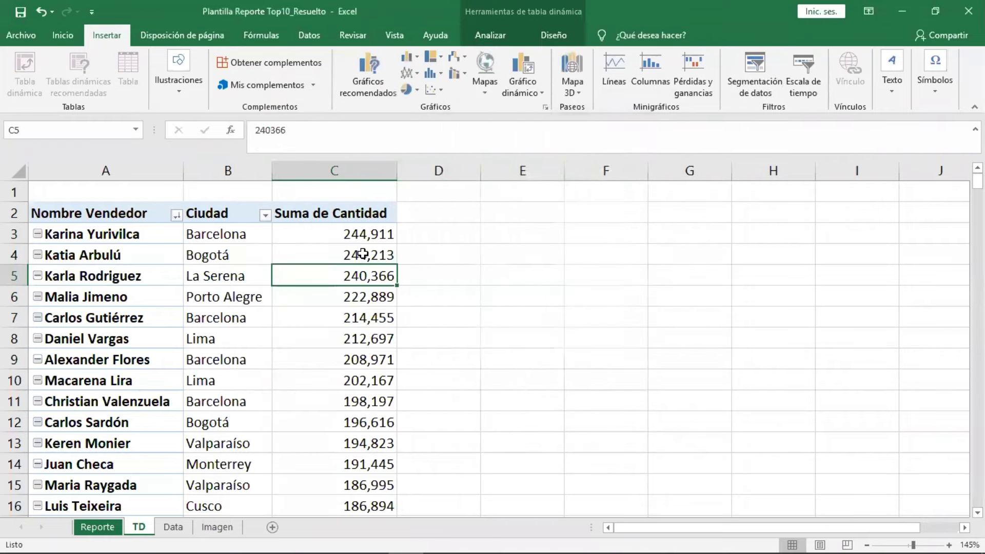
{"action": "left_click", "coordinate": [374, 256]}
{"action": "left_click", "coordinate": [763, 99]}
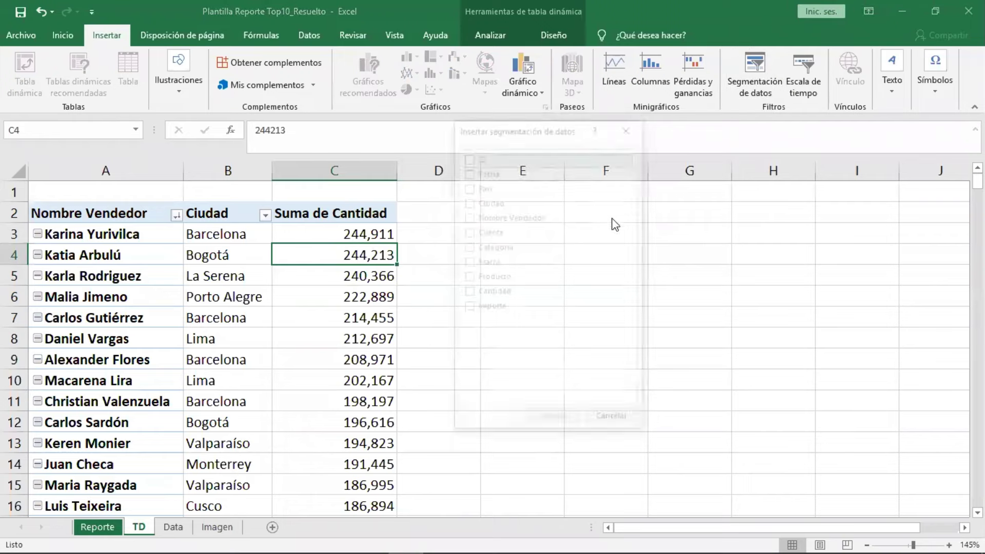
{"action": "left_click", "coordinate": [630, 126]}
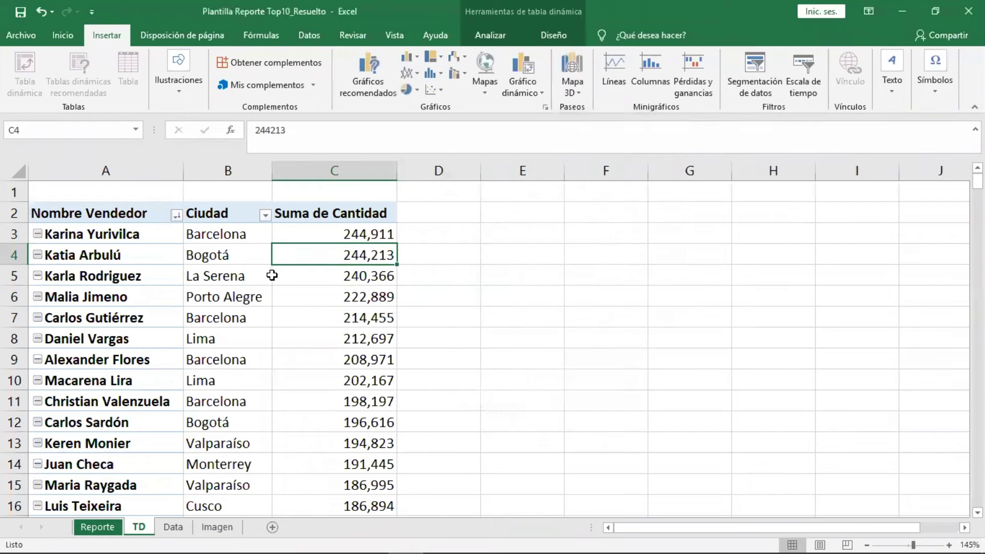
{"action": "left_click", "coordinate": [226, 255]}
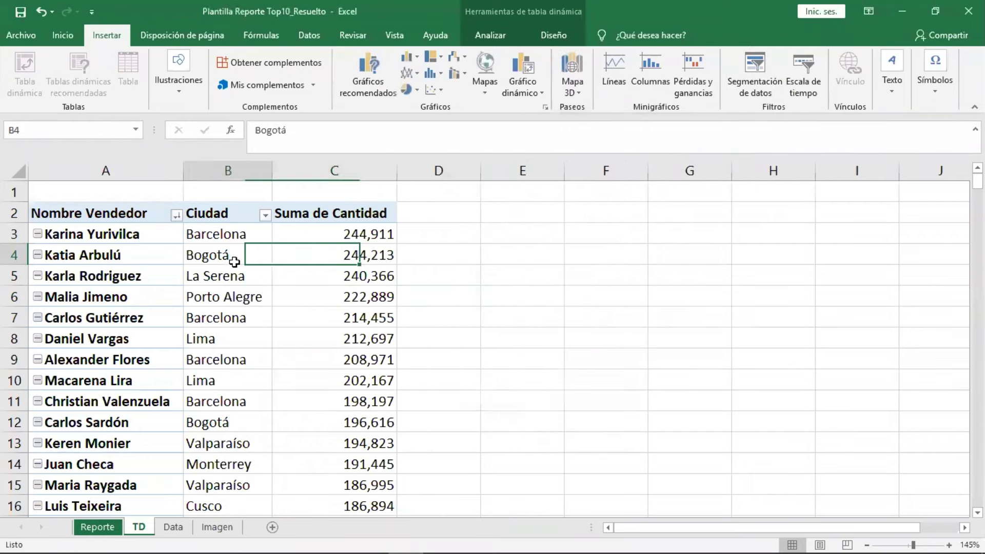
{"action": "left_click", "coordinate": [493, 37]}
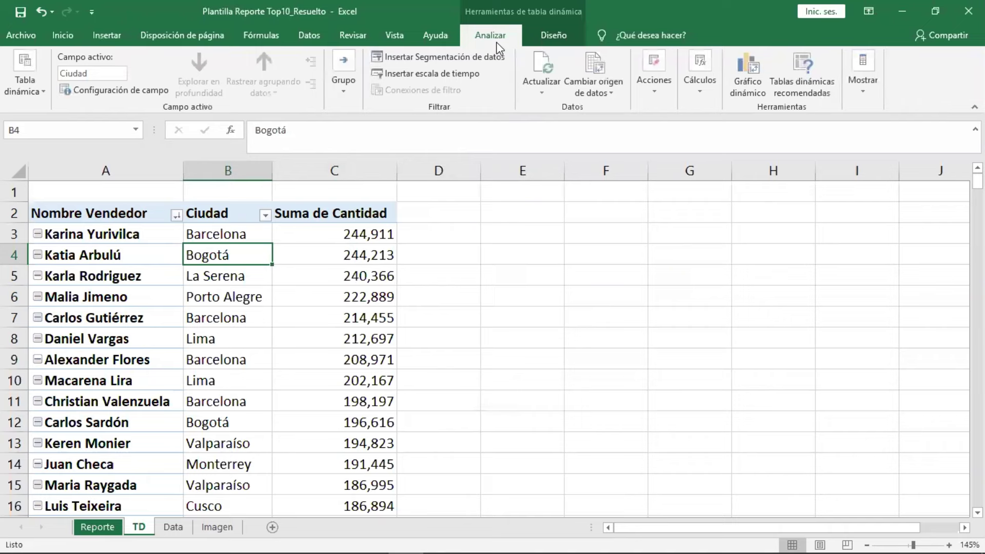
{"action": "left_click", "coordinate": [444, 58]}
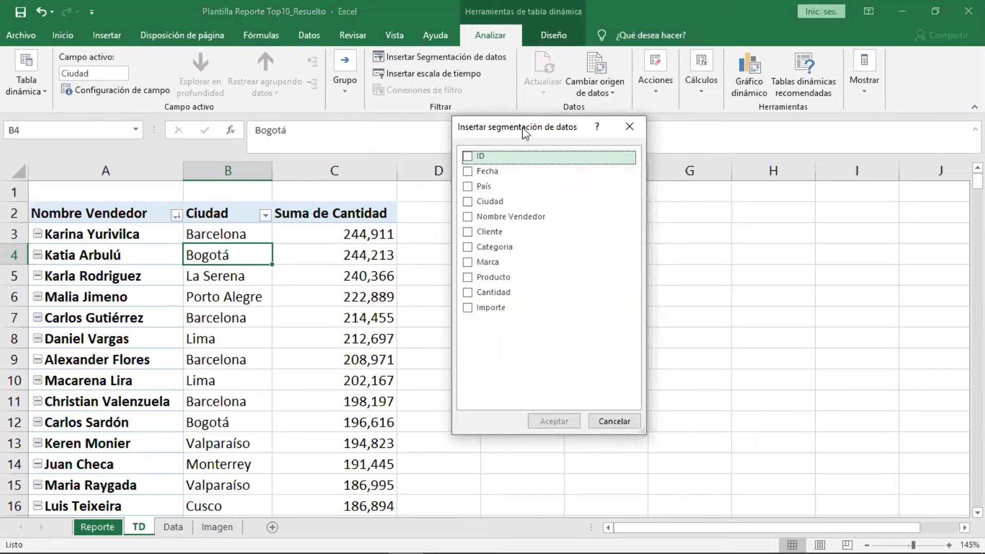
{"action": "left_click_drag", "start_coordinate": [530, 135], "coordinate": [545, 158]}
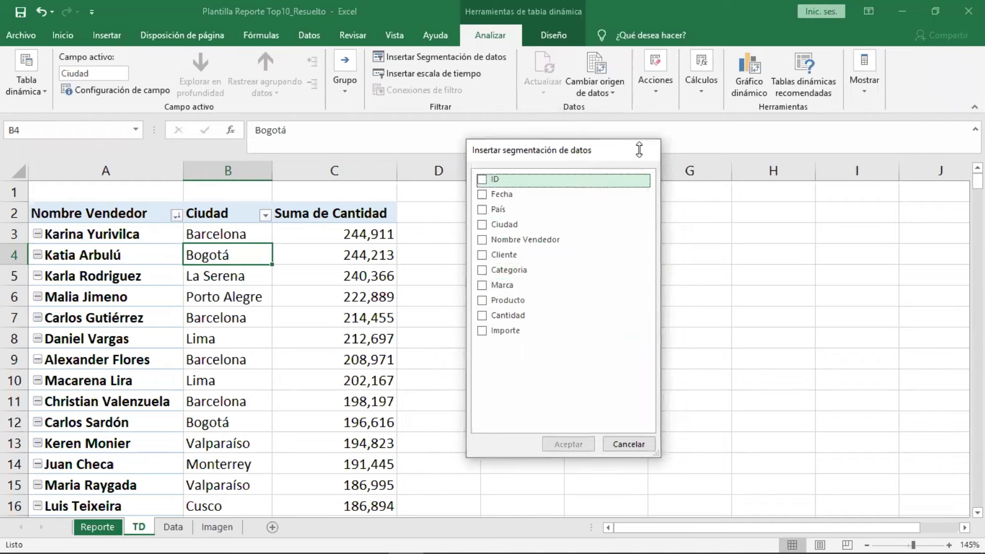
{"action": "left_click", "coordinate": [641, 149]}
Insert slicers for Categoria, Marca and Producto.
{"action": "left_click", "coordinate": [285, 289]}
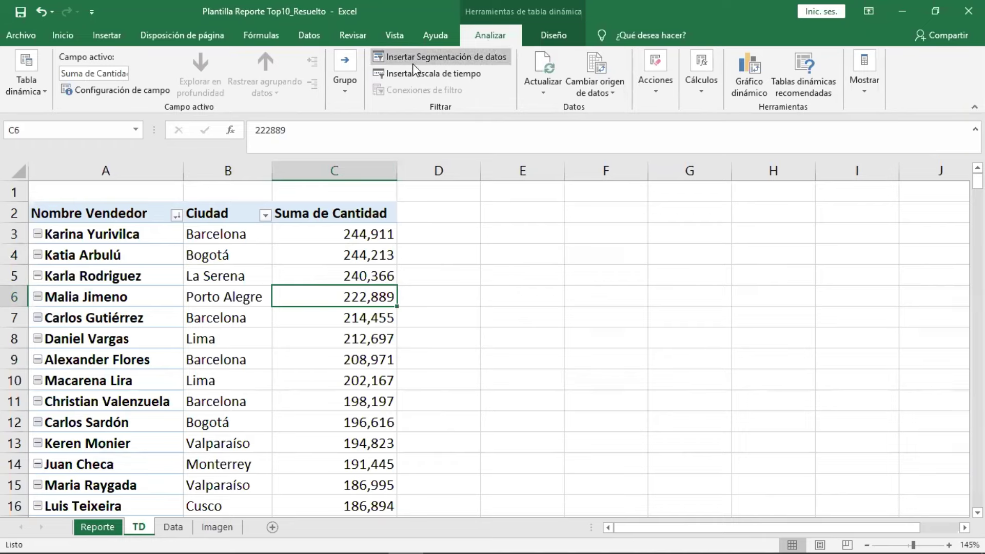
{"action": "left_click", "coordinate": [462, 60]}
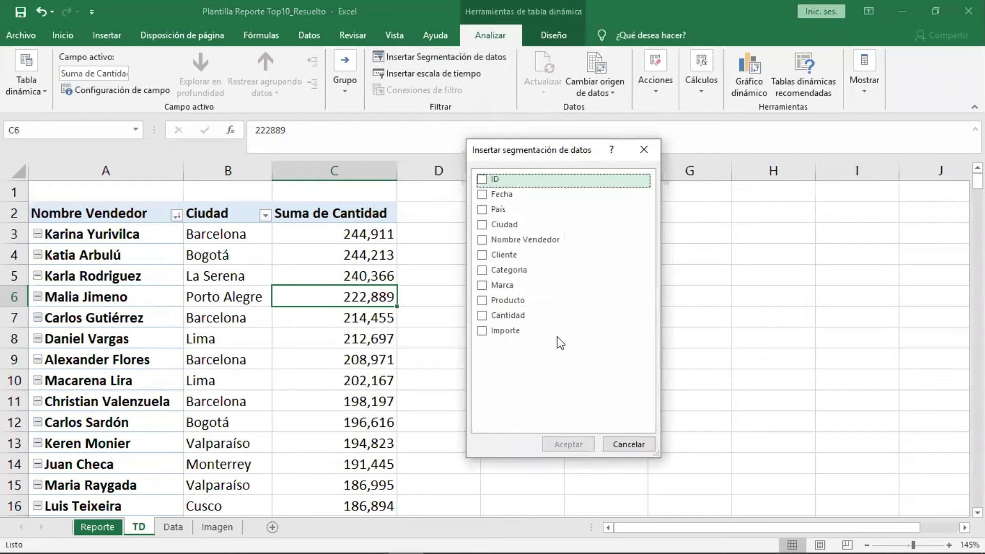
{"action": "left_click", "coordinate": [485, 270]}
{"action": "left_click", "coordinate": [485, 286]}
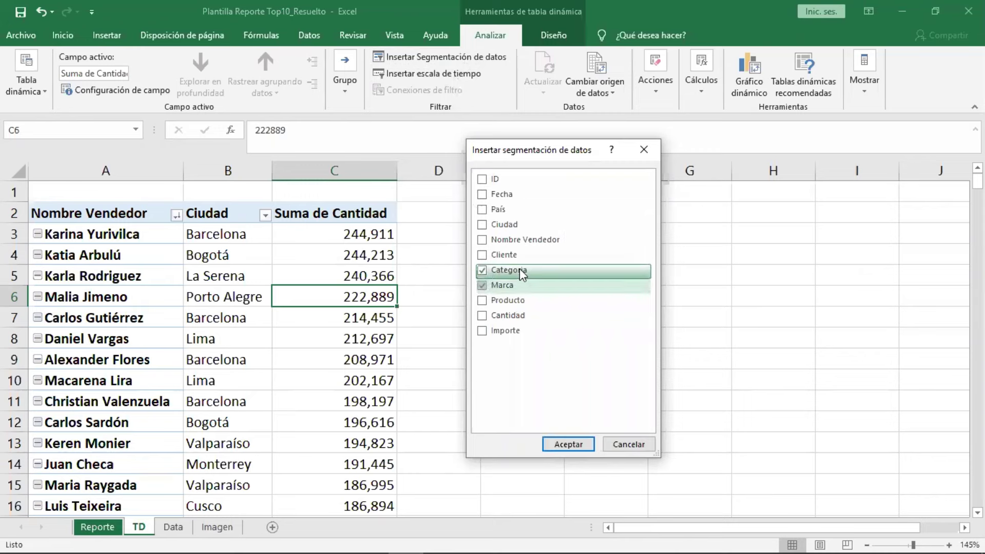
{"action": "left_click", "coordinate": [483, 300]}
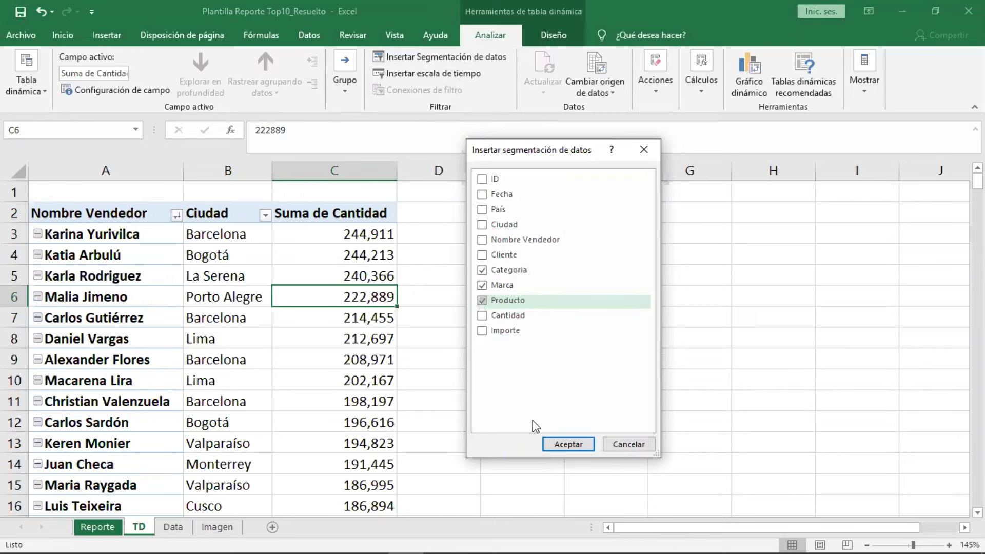
{"action": "left_click", "coordinate": [568, 445]}
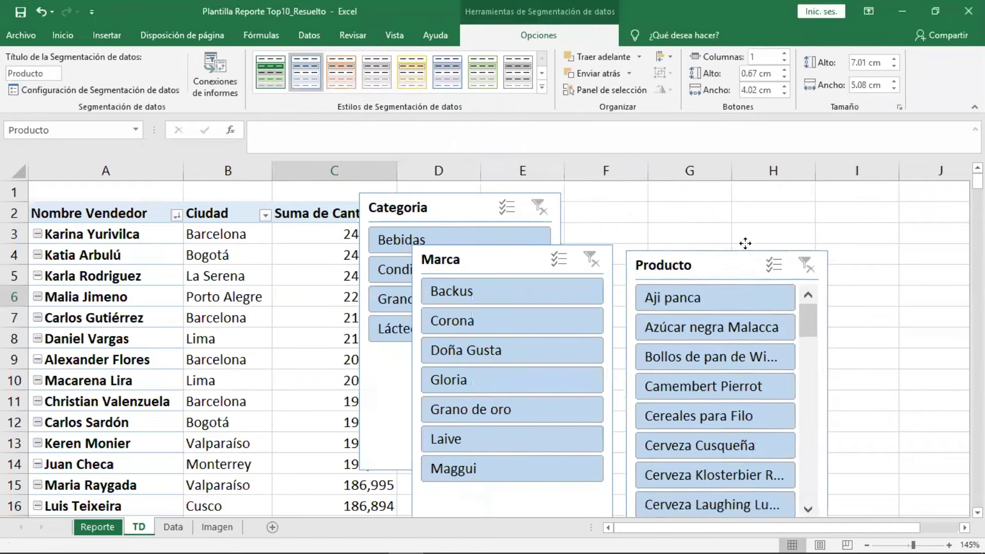
Move Producto over columns H–J, put Categoria beside it, and tuck Marca behind Producto.
{"action": "left_click_drag", "start_coordinate": [539, 318], "coordinate": [824, 208]}
{"action": "left_click_drag", "start_coordinate": [486, 262], "coordinate": [637, 207]}
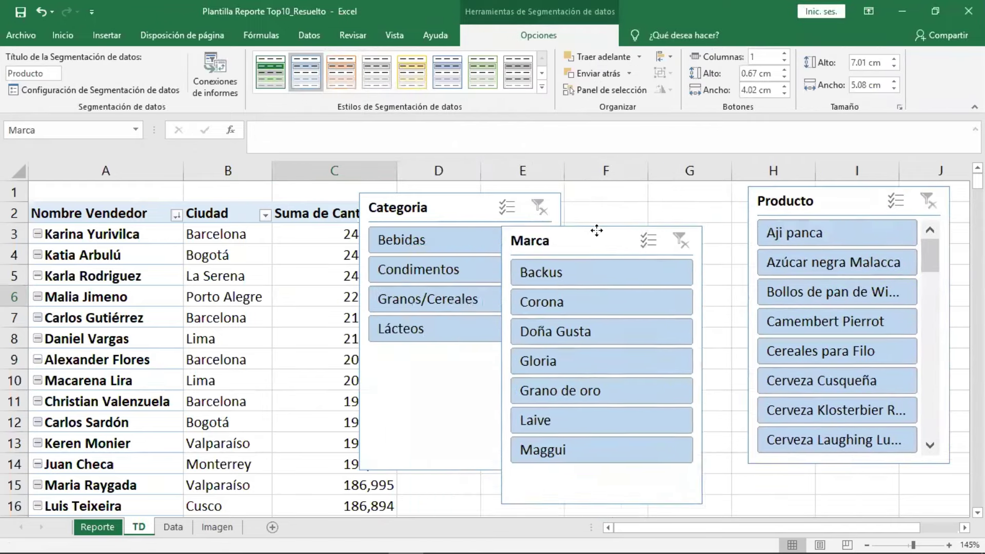
{"action": "left_click_drag", "start_coordinate": [450, 218], "coordinate": [439, 218]}
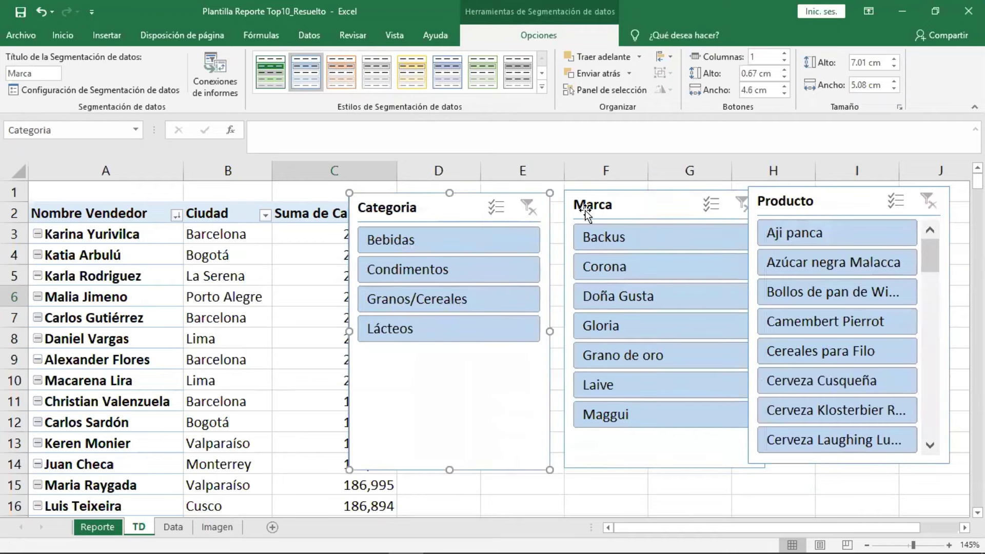
{"action": "left_click_drag", "start_coordinate": [585, 209], "coordinate": [577, 211]}
{"action": "left_click", "coordinate": [476, 458]}
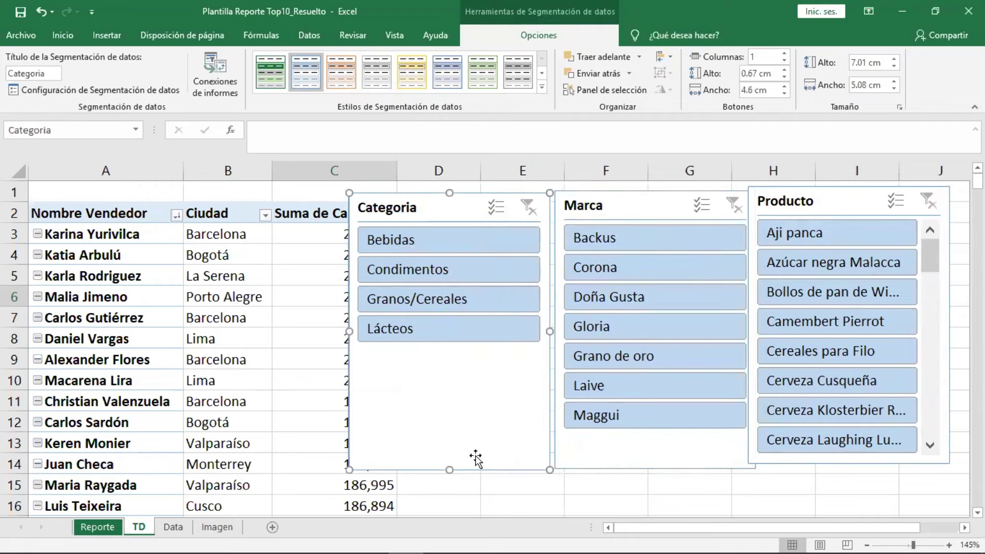
{"action": "left_click_drag", "start_coordinate": [476, 458], "coordinate": [469, 458]}
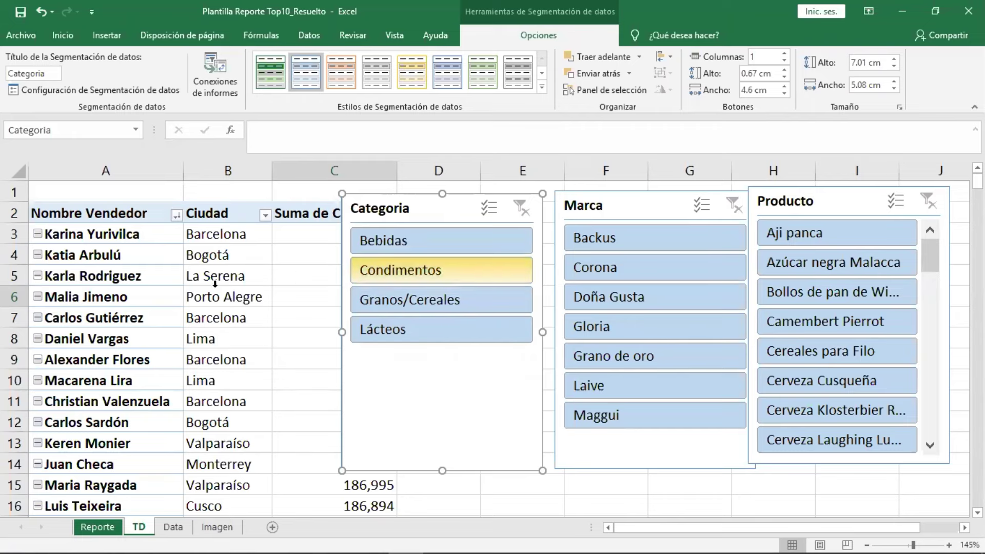
{"action": "left_click_drag", "start_coordinate": [597, 208], "coordinate": [795, 211]}
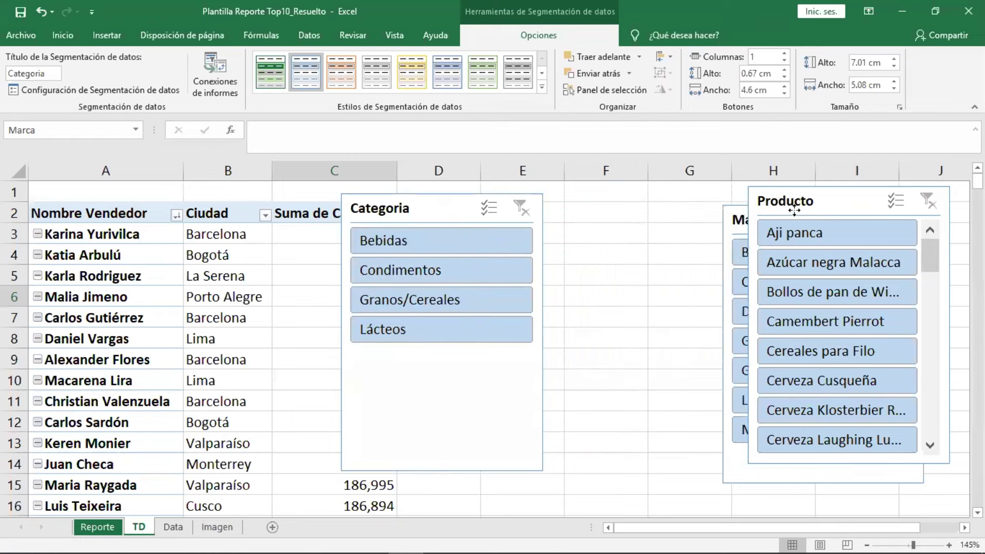
{"action": "left_click_drag", "start_coordinate": [411, 219], "coordinate": [612, 231]}
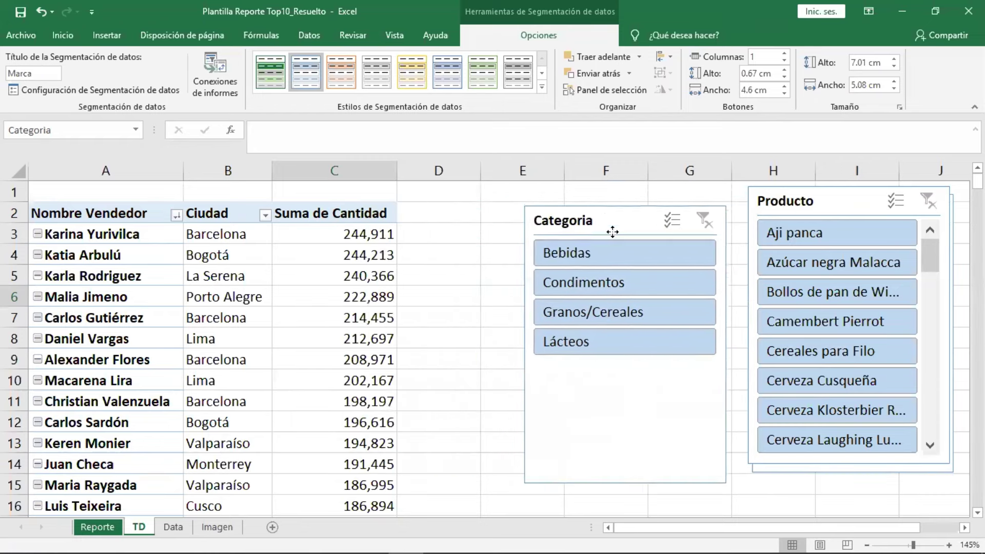
Test the Bebidas, Condimentos, Granos/Cereales and Lácteos category filters, move Categoria beside the table, then clear it.
{"action": "left_click", "coordinate": [593, 251]}
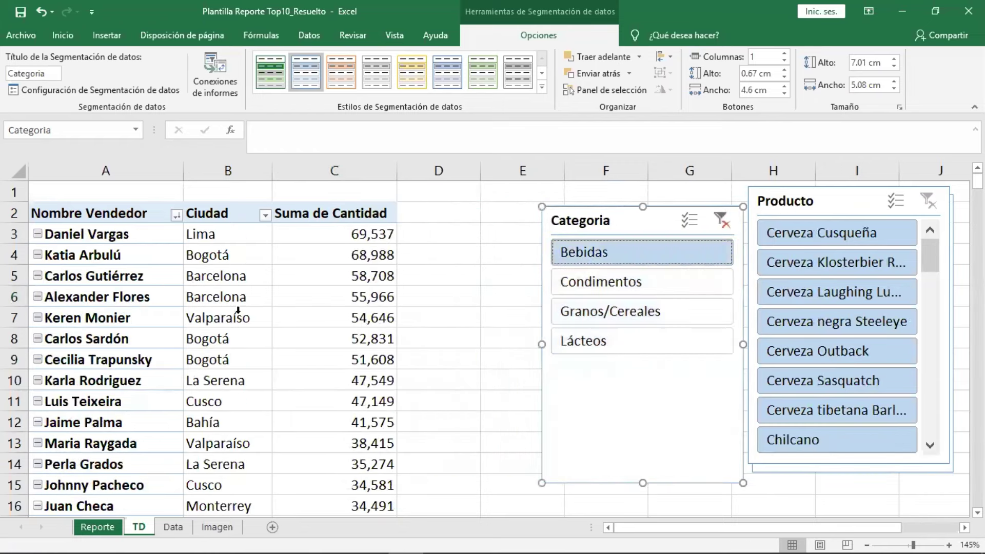
{"action": "left_click", "coordinate": [621, 284]}
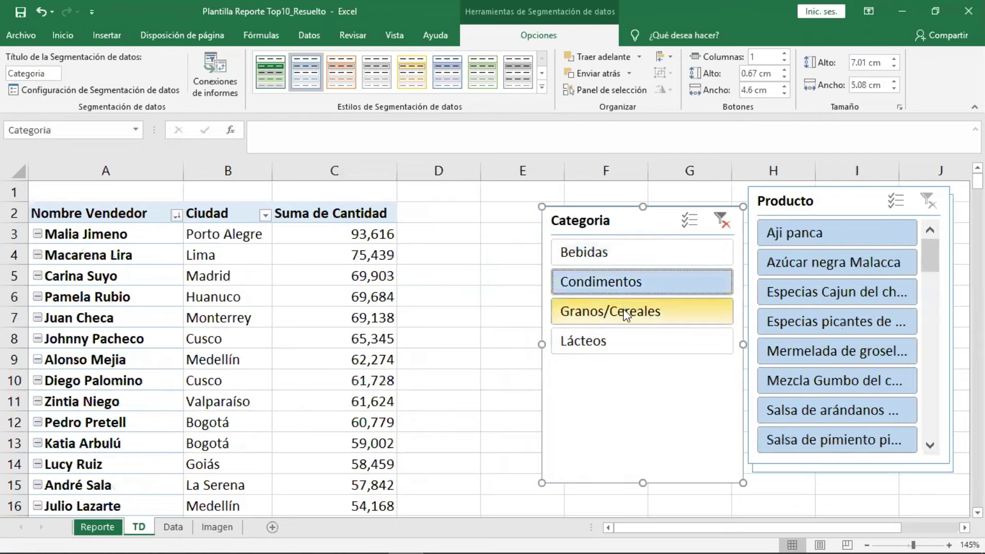
{"action": "left_click", "coordinate": [625, 309]}
{"action": "left_click", "coordinate": [622, 339]}
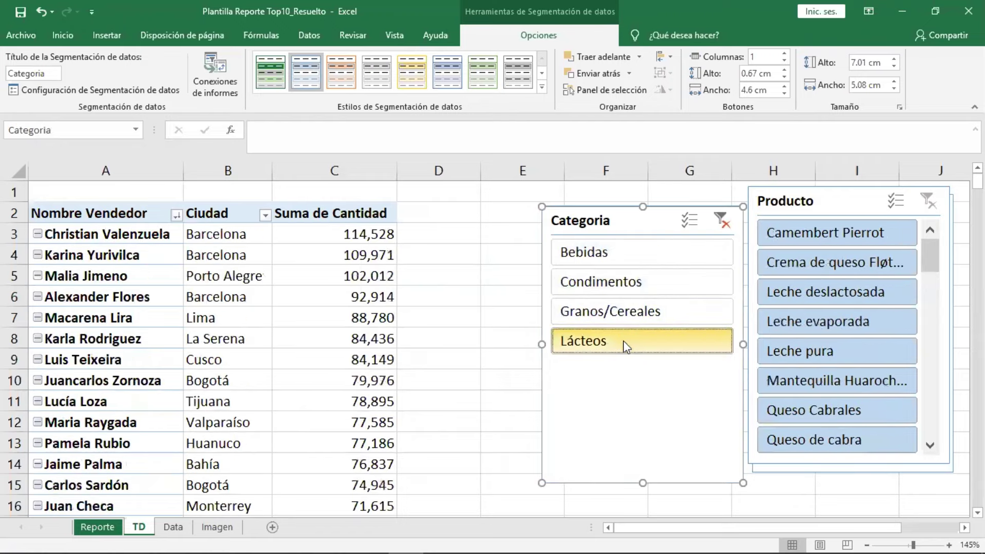
{"action": "left_click_drag", "start_coordinate": [605, 217], "coordinate": [492, 205]}
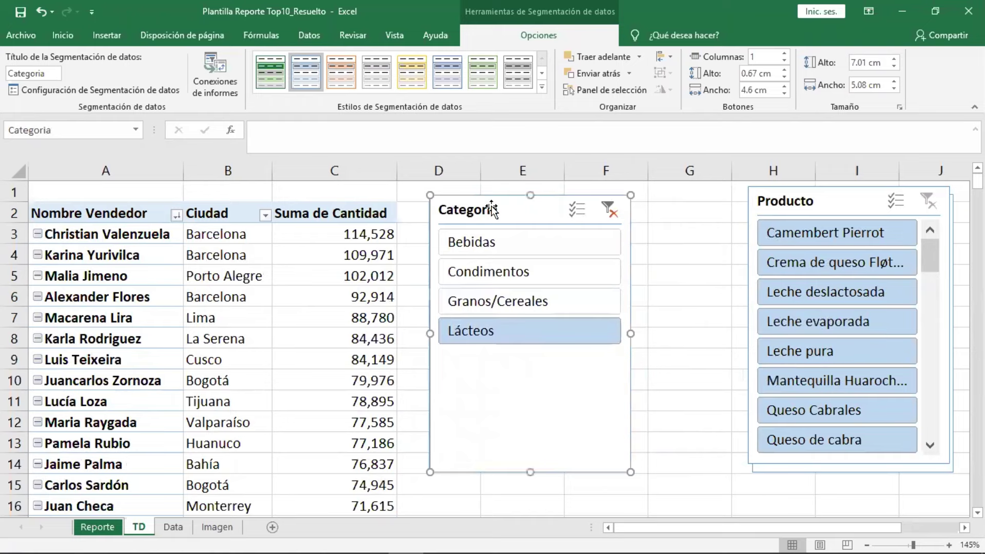
{"action": "left_click", "coordinate": [608, 218]}
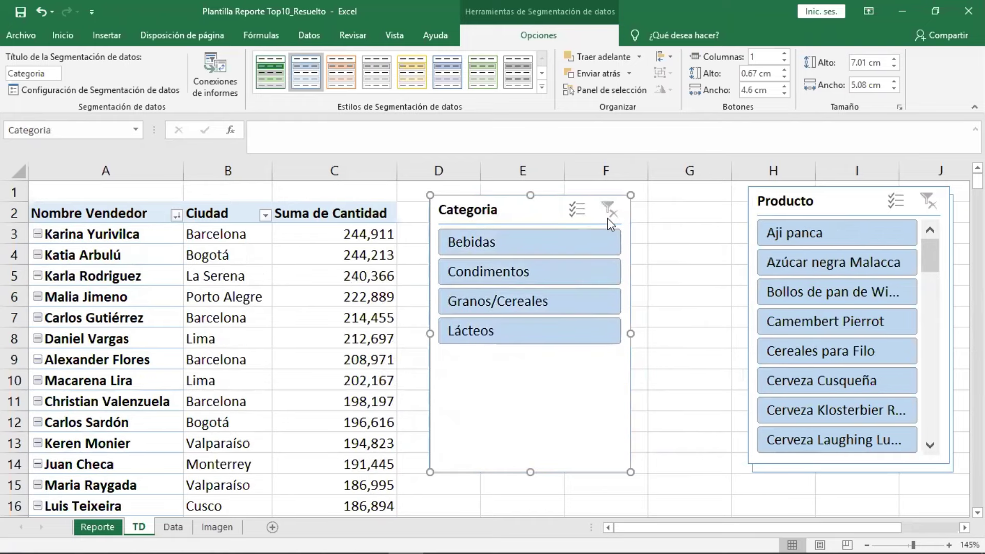
Test product filters Aji panca, Azúcar negra Malacca, bread rolls, Cereales para Filo and the Cerveza items.
{"action": "left_click", "coordinate": [802, 238]}
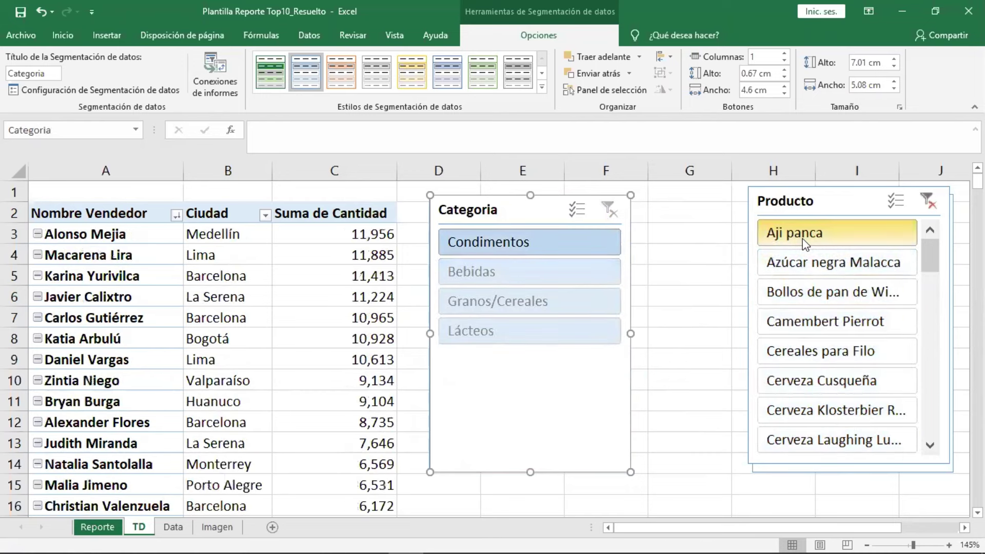
{"action": "left_click", "coordinate": [820, 267]}
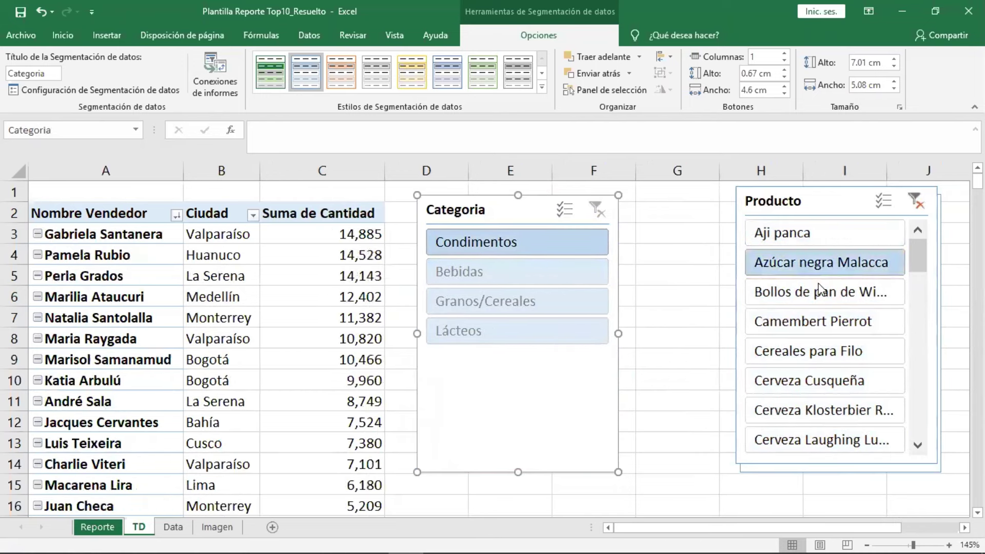
{"action": "left_click", "coordinate": [821, 294]}
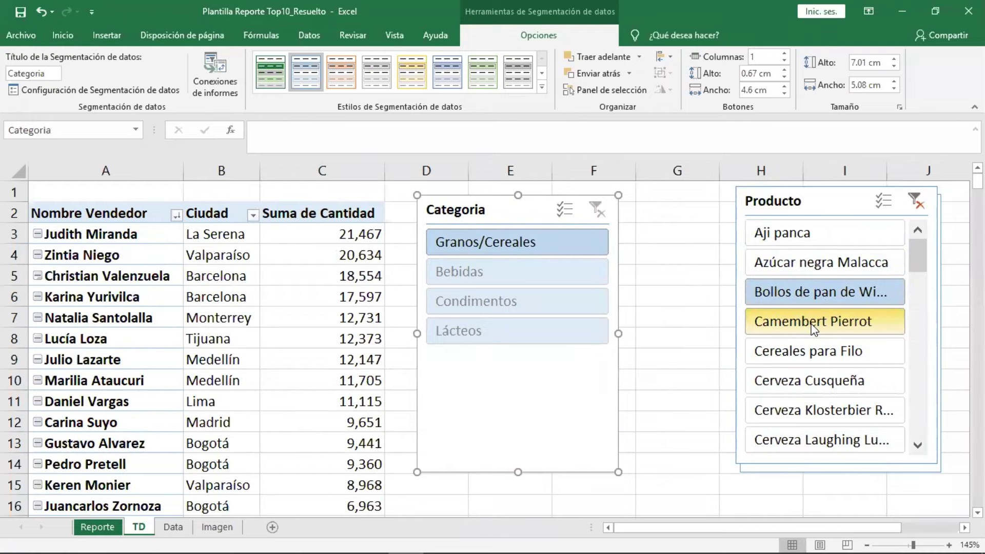
{"action": "left_click", "coordinate": [809, 353]}
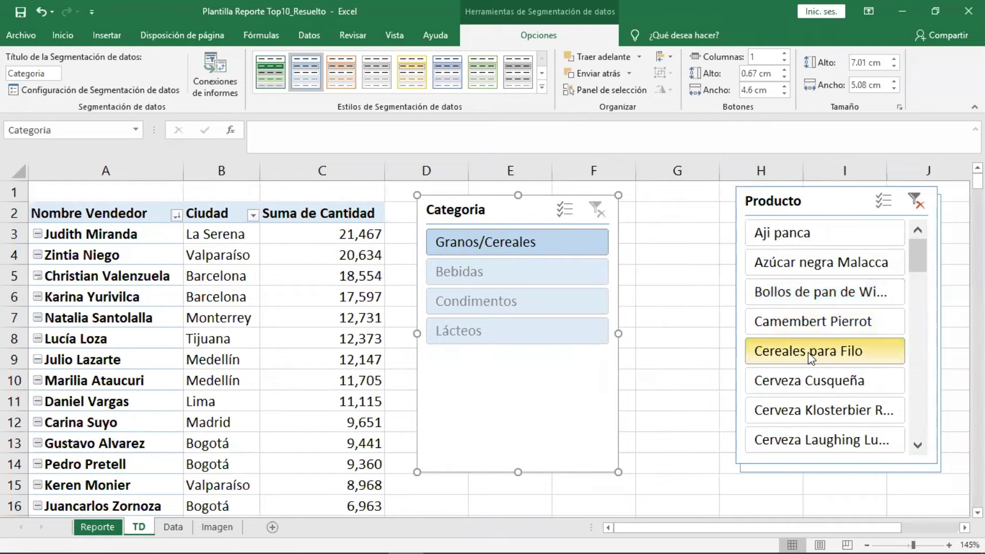
{"action": "left_click", "coordinate": [802, 382]}
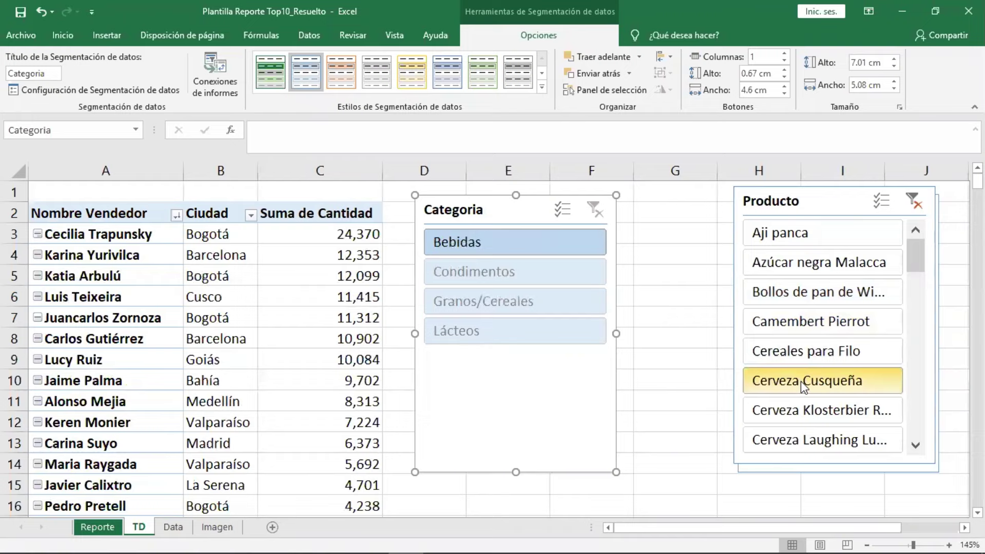
{"action": "left_click", "coordinate": [802, 411]}
{"action": "left_click", "coordinate": [802, 439]}
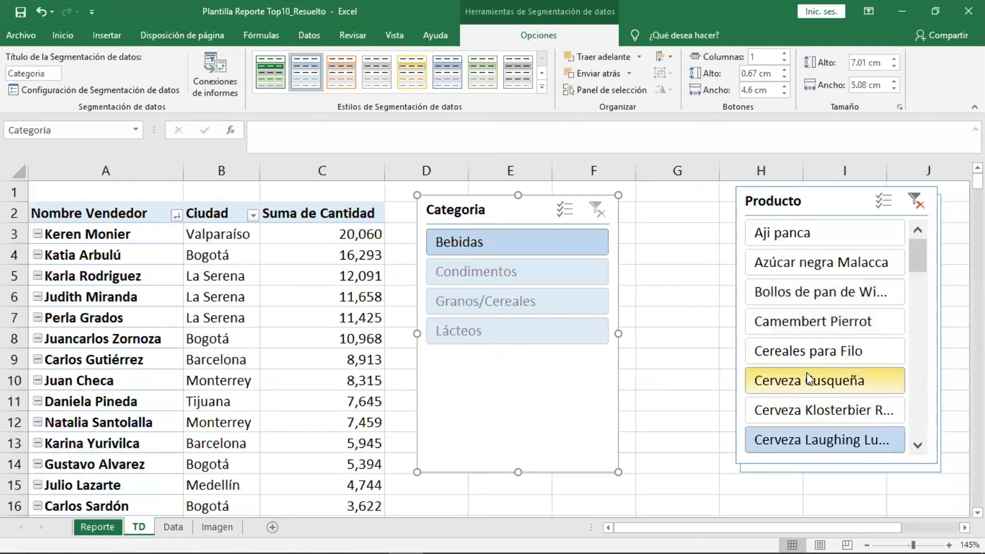
Test the seasoning, gnocchi, Leche and Licor Cloudberry product filters further down, then clear the Producto filter.
{"action": "left_click_drag", "start_coordinate": [917, 251], "coordinate": [917, 307]}
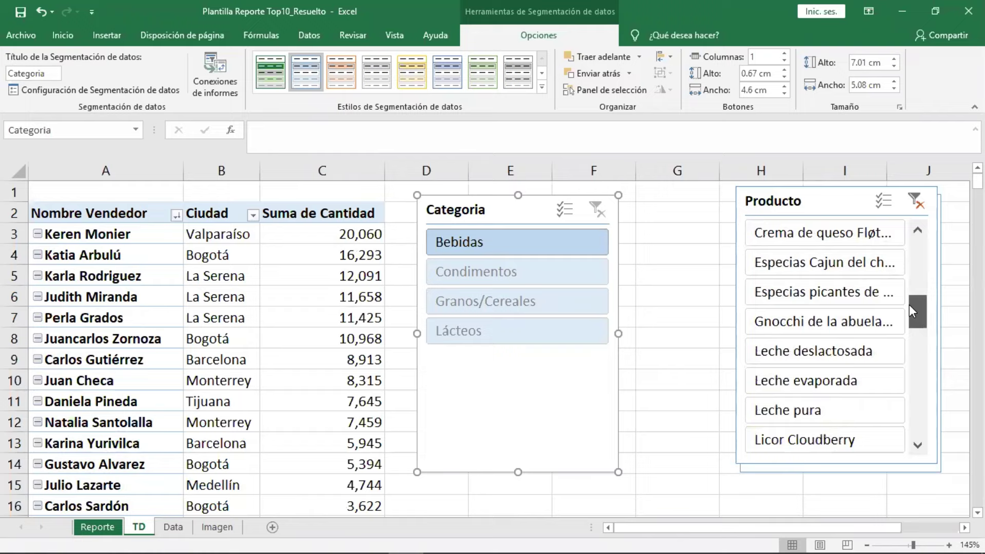
{"action": "left_click", "coordinate": [846, 303]}
{"action": "left_click", "coordinate": [836, 322]}
{"action": "left_click", "coordinate": [827, 352]}
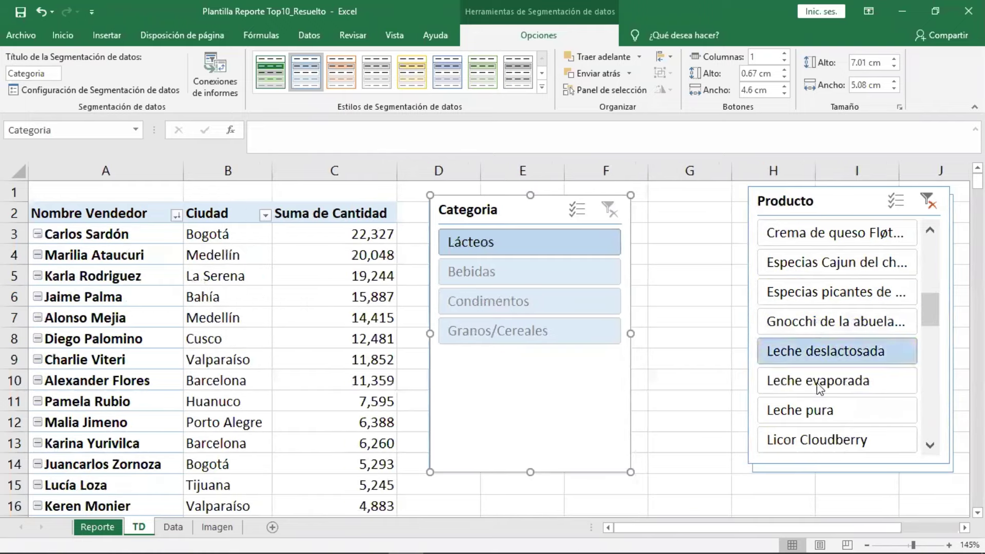
{"action": "left_click", "coordinate": [819, 381]}
{"action": "left_click", "coordinate": [812, 417]}
{"action": "left_click", "coordinate": [811, 431]}
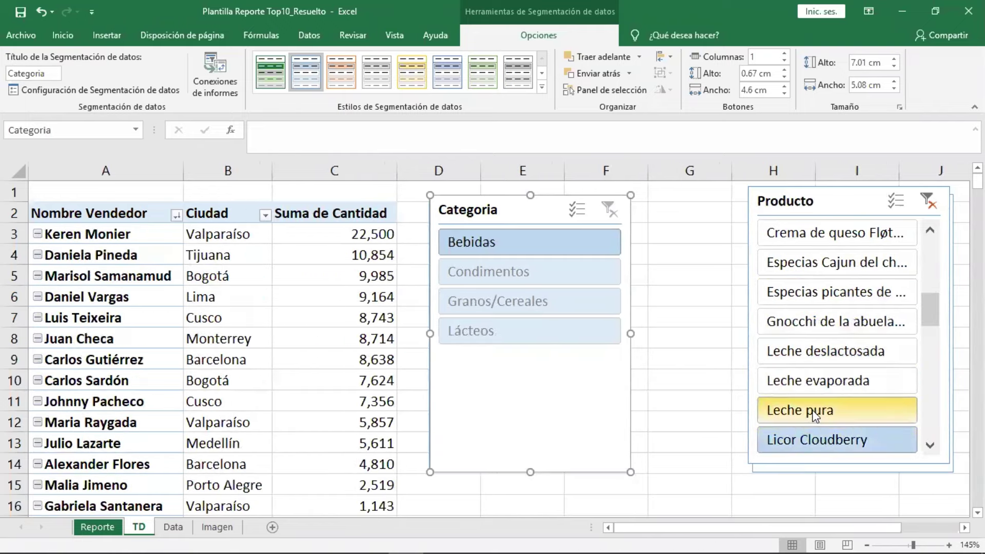
{"action": "left_click", "coordinate": [816, 417]}
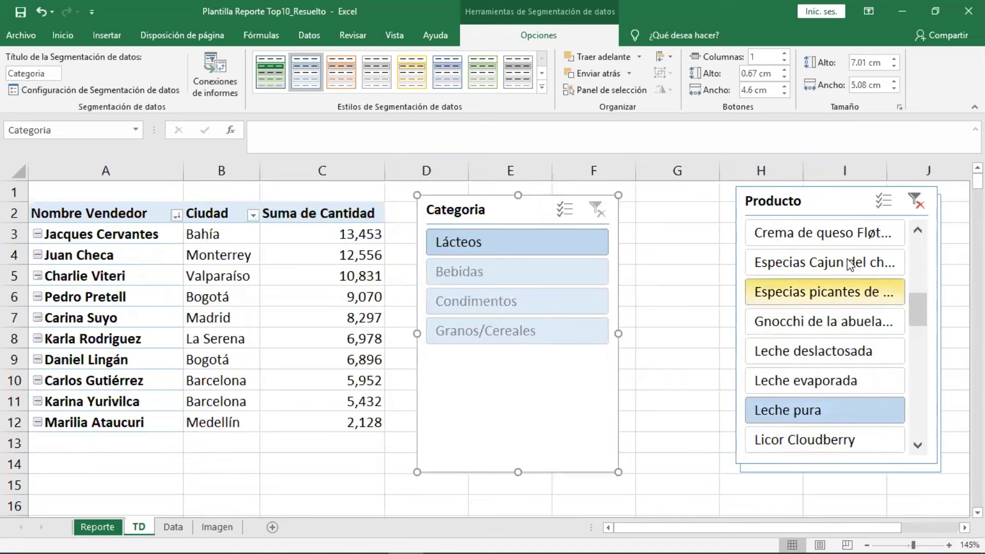
{"action": "left_click", "coordinate": [916, 201]}
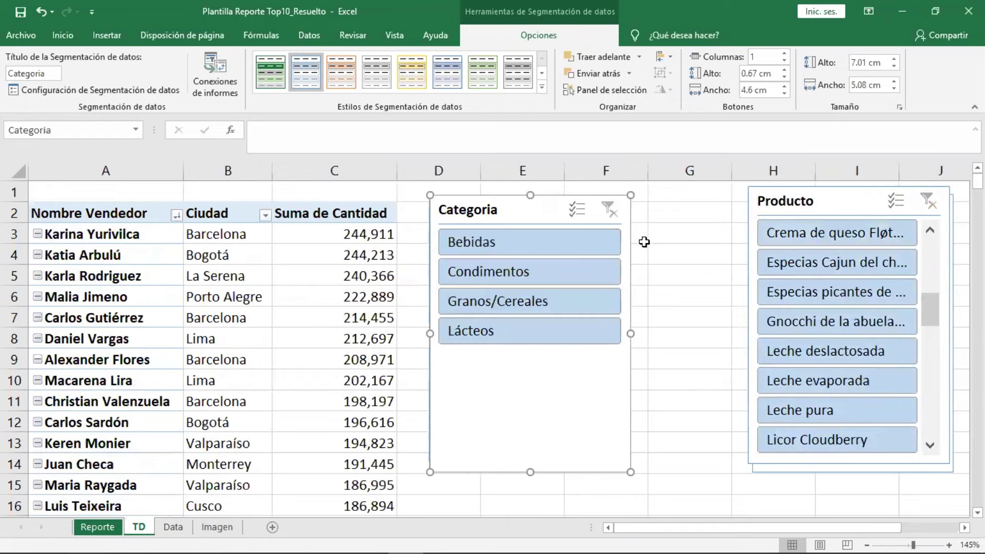
Shift the Categoria slicer slightly and filter the pivot to Bebidas.
{"action": "left_click_drag", "start_coordinate": [511, 211], "coordinate": [533, 209]}
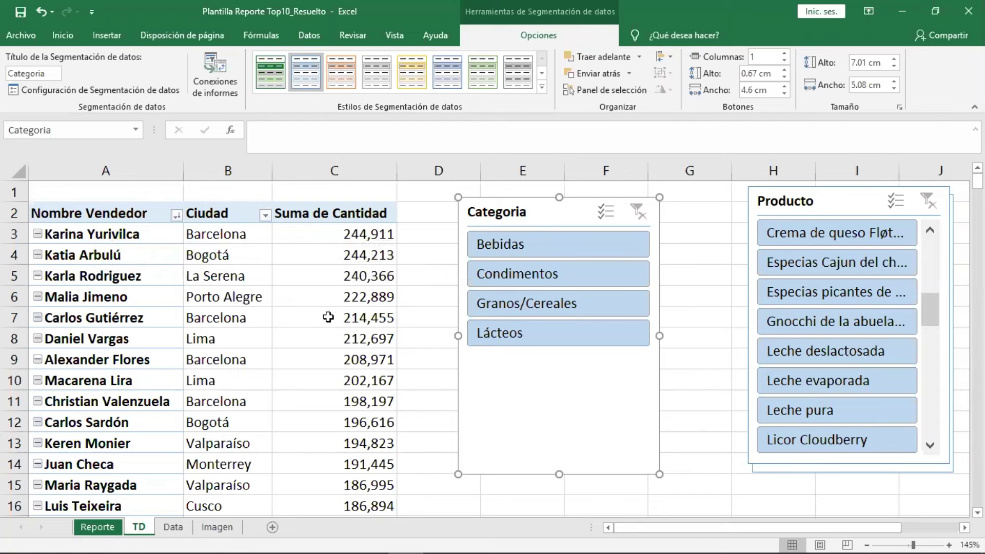
{"action": "mouse_move", "coordinate": [335, 318]}
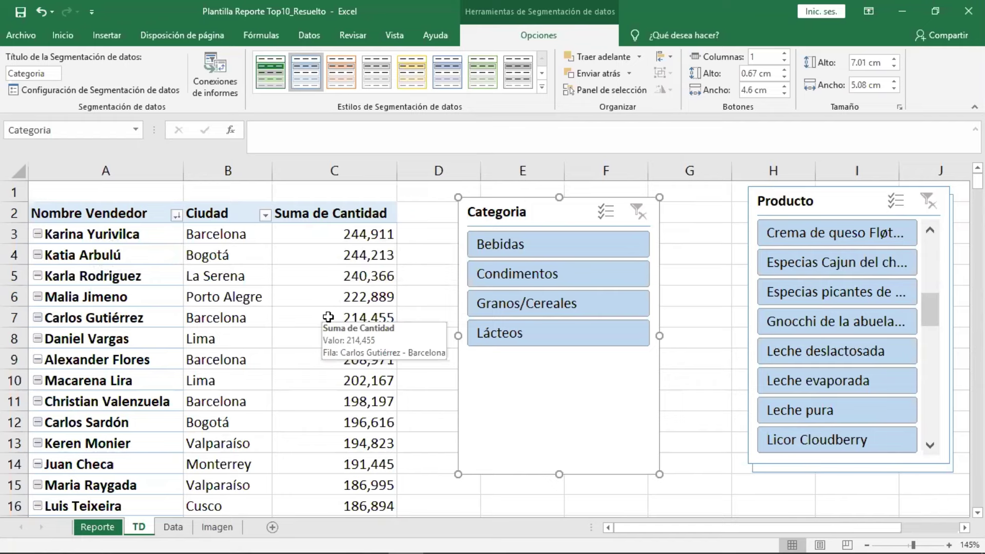
{"action": "left_click", "coordinate": [513, 244]}
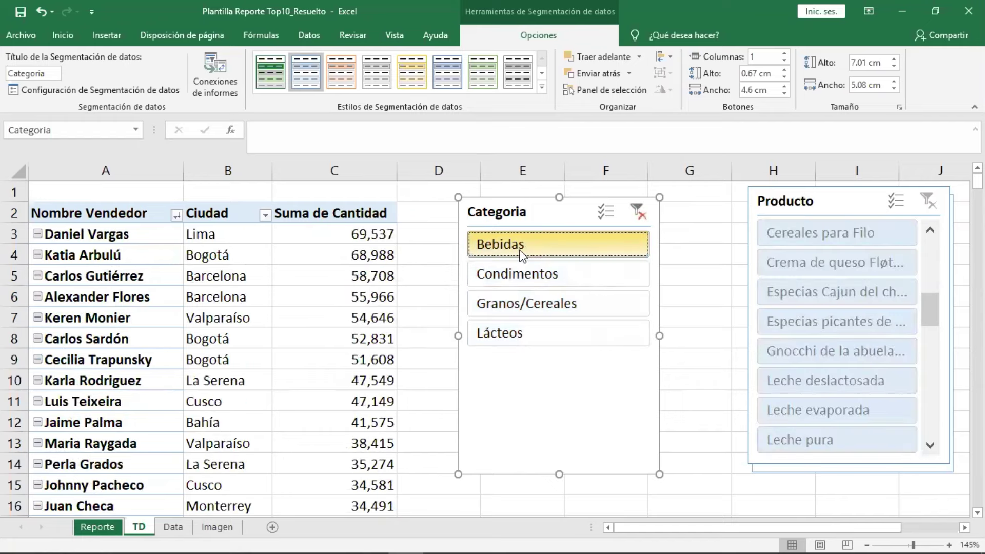
{"action": "left_click_drag", "start_coordinate": [930, 297], "coordinate": [931, 252]}
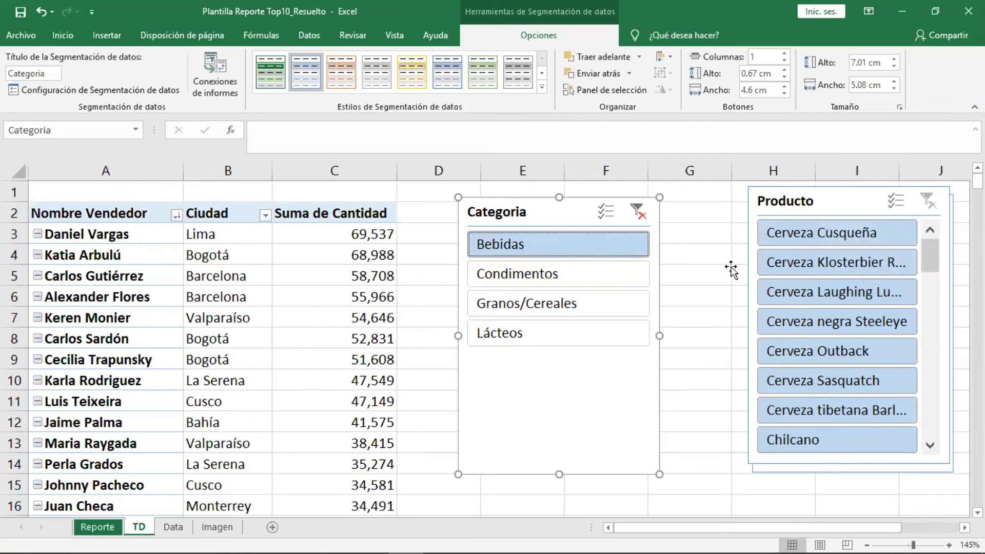
Try Cerveza Cusqueña, Steeleye, Sasquatch and the Tibetan beer, settle on Chilcano, and nudge Categoria left.
{"action": "left_click", "coordinate": [828, 240]}
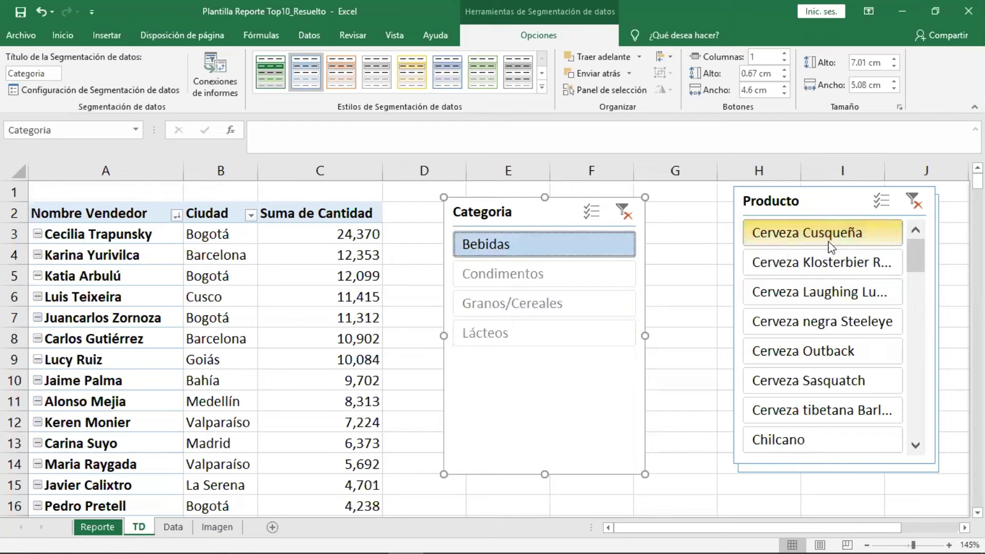
{"action": "left_click", "coordinate": [827, 332]}
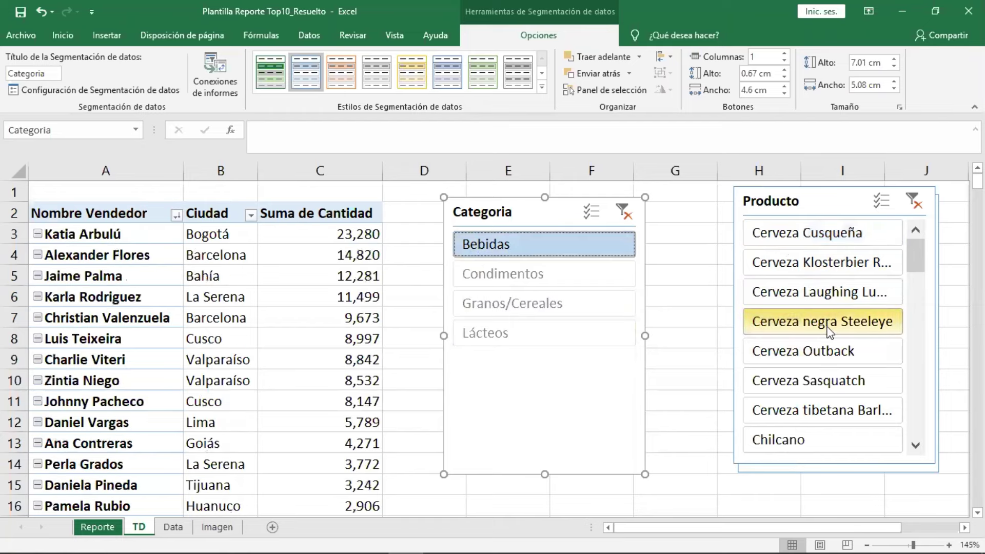
{"action": "left_click", "coordinate": [821, 382]}
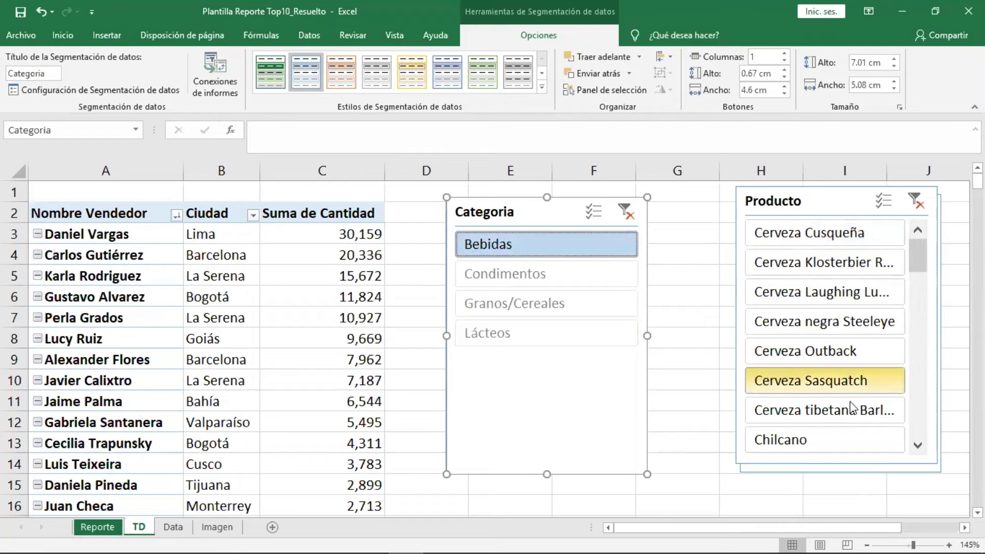
{"action": "left_click", "coordinate": [851, 410]}
{"action": "left_click", "coordinate": [808, 444]}
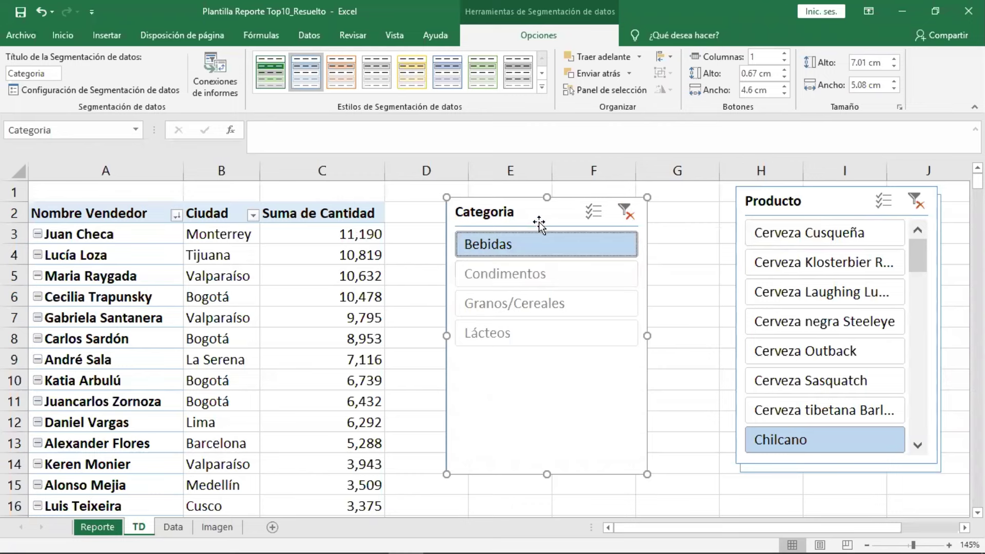
{"action": "left_click_drag", "start_coordinate": [539, 222], "coordinate": [532, 222]}
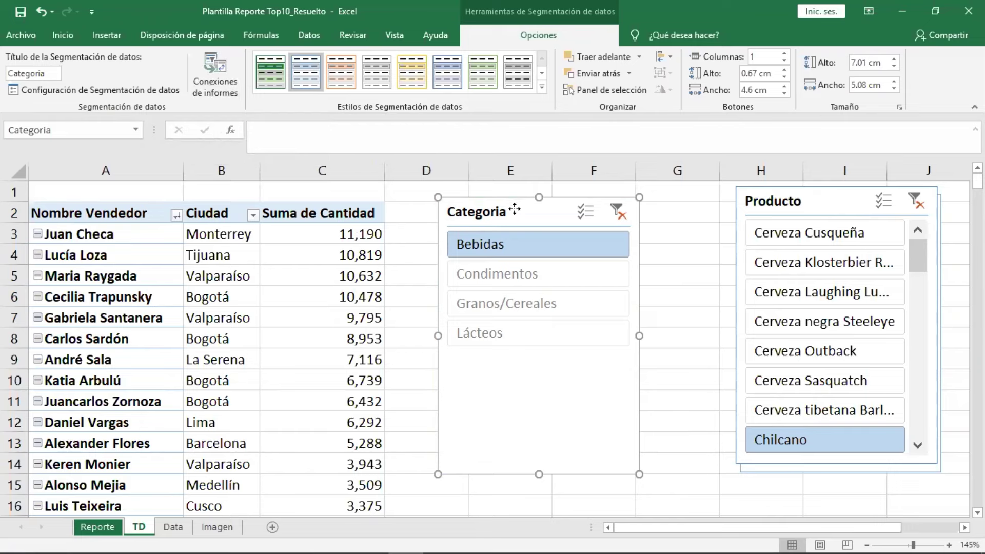
{"action": "left_click_drag", "start_coordinate": [517, 212], "coordinate": [508, 212]}
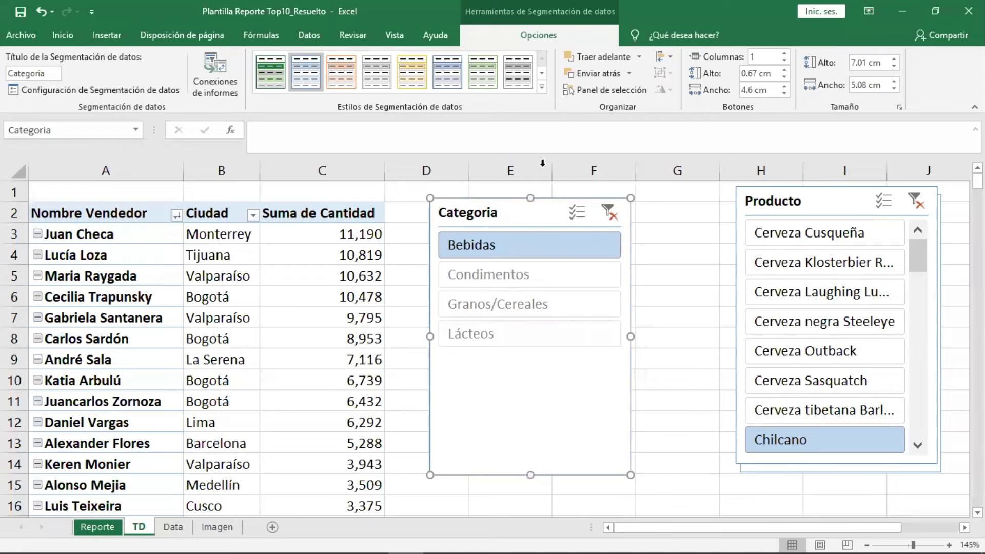
Apply the green custom style to Categoria, clear both slicer filters, and move Categoria left.
{"action": "left_click", "coordinate": [543, 88]}
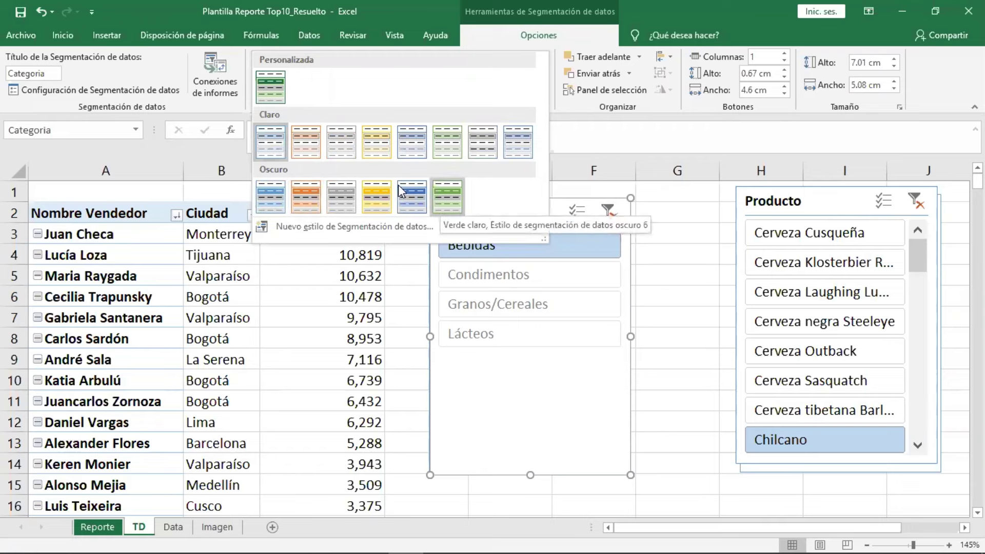
{"action": "left_click", "coordinate": [267, 97]}
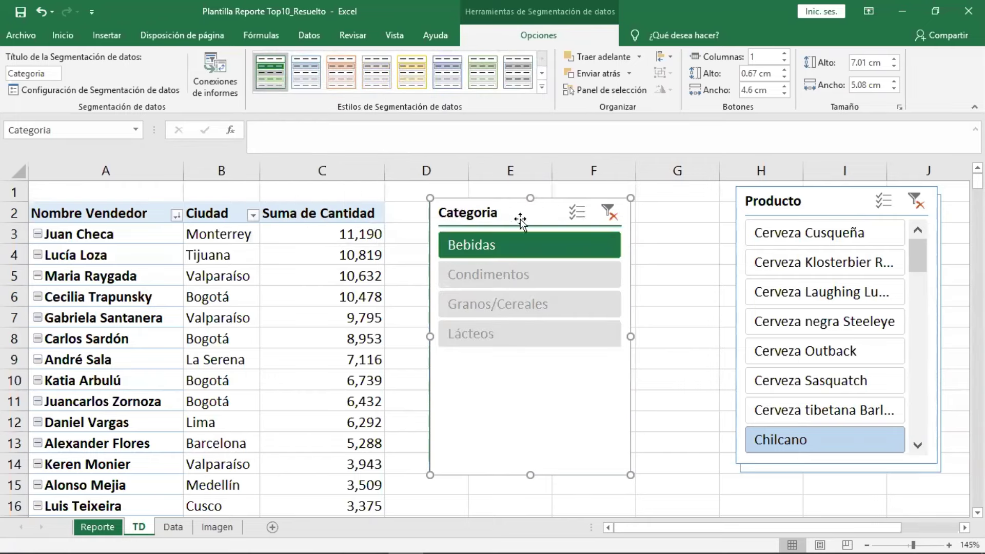
{"action": "left_click", "coordinate": [611, 212]}
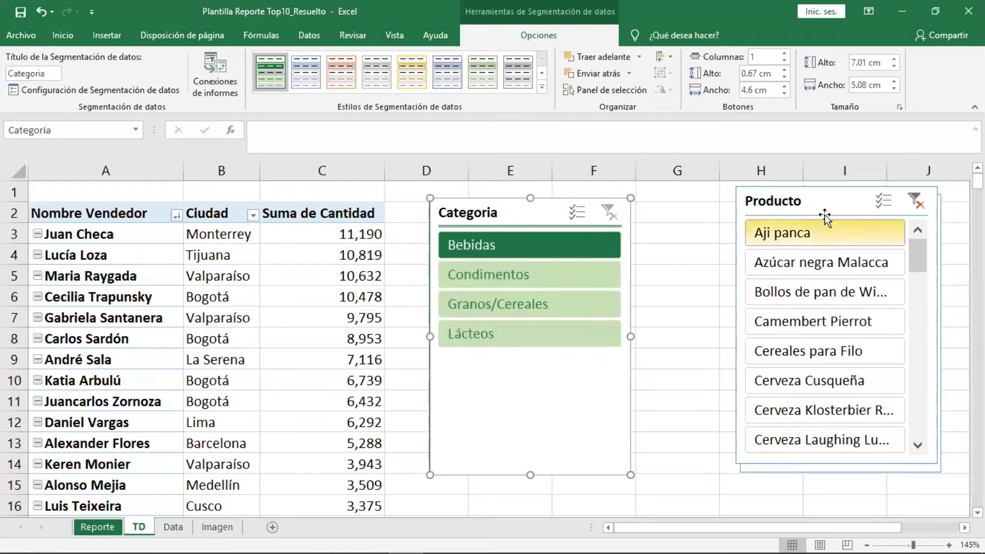
{"action": "left_click", "coordinate": [916, 201]}
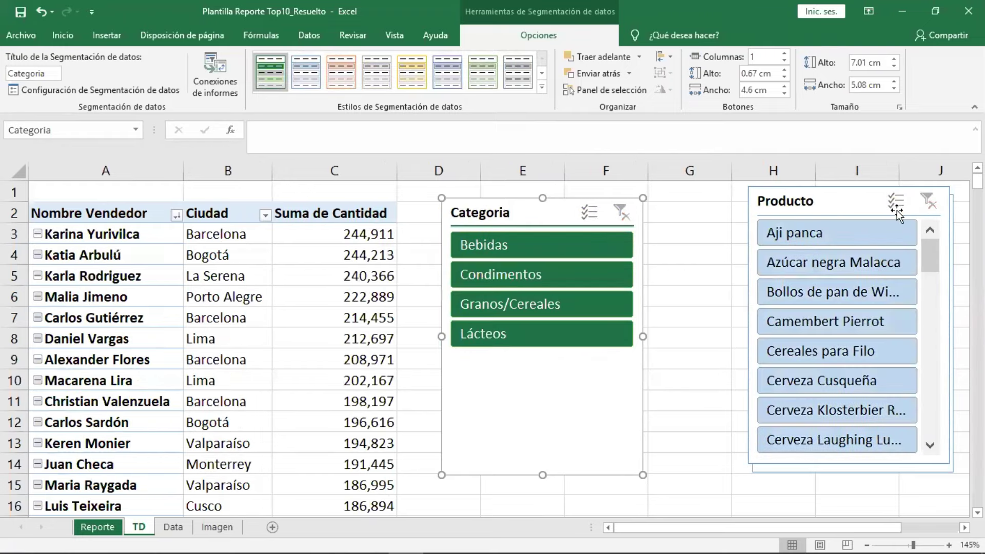
{"action": "left_click_drag", "start_coordinate": [553, 425], "coordinate": [526, 424]}
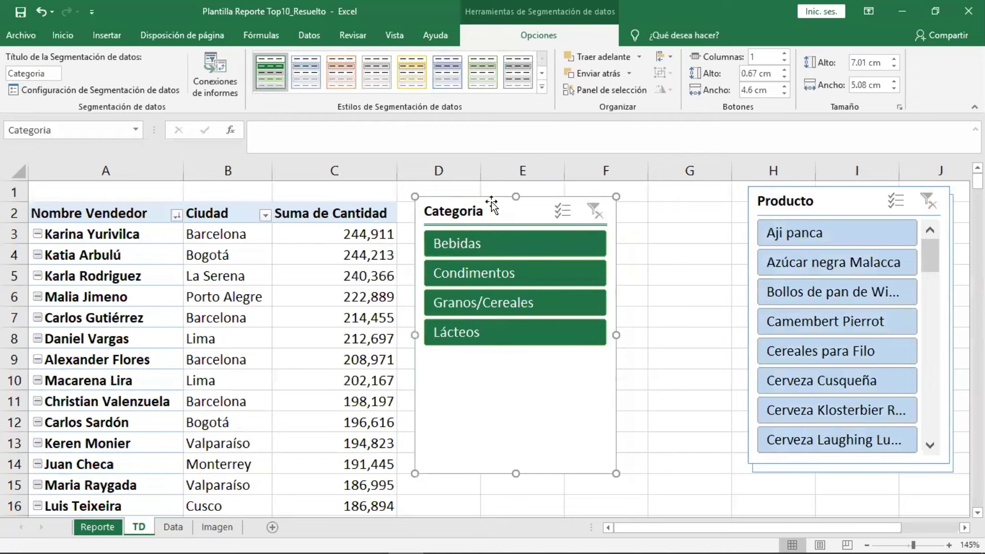
Set the Categoria buttons to 3.8 cm wide and 0.6 cm high.
{"action": "left_click", "coordinate": [784, 94]}
{"action": "left_click", "coordinate": [785, 94]}
{"action": "left_click", "coordinate": [785, 95]}
{"action": "left_click", "coordinate": [785, 94]}
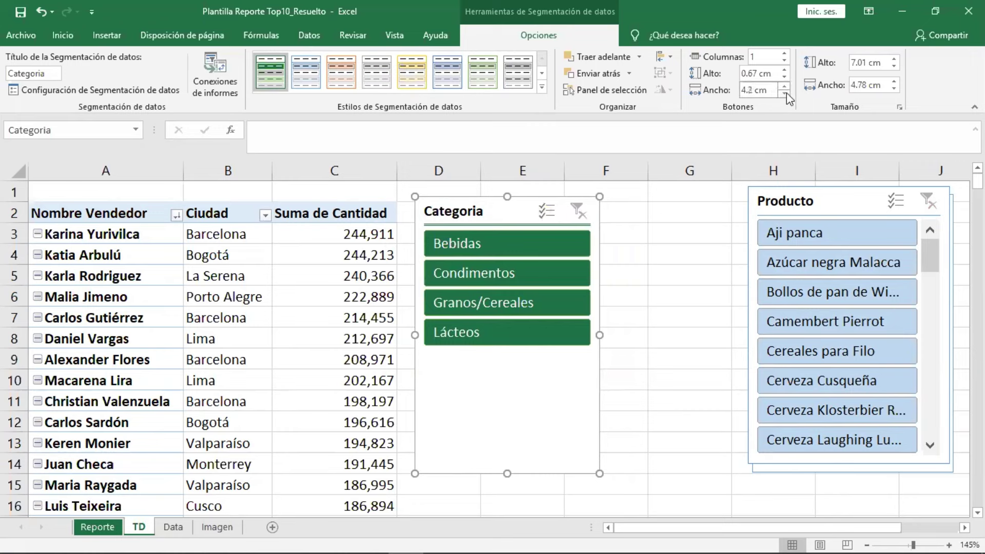
{"action": "left_click", "coordinate": [785, 95]}
{"action": "left_click", "coordinate": [785, 94]}
{"action": "left_click", "coordinate": [784, 94]}
{"action": "left_click", "coordinate": [785, 95]}
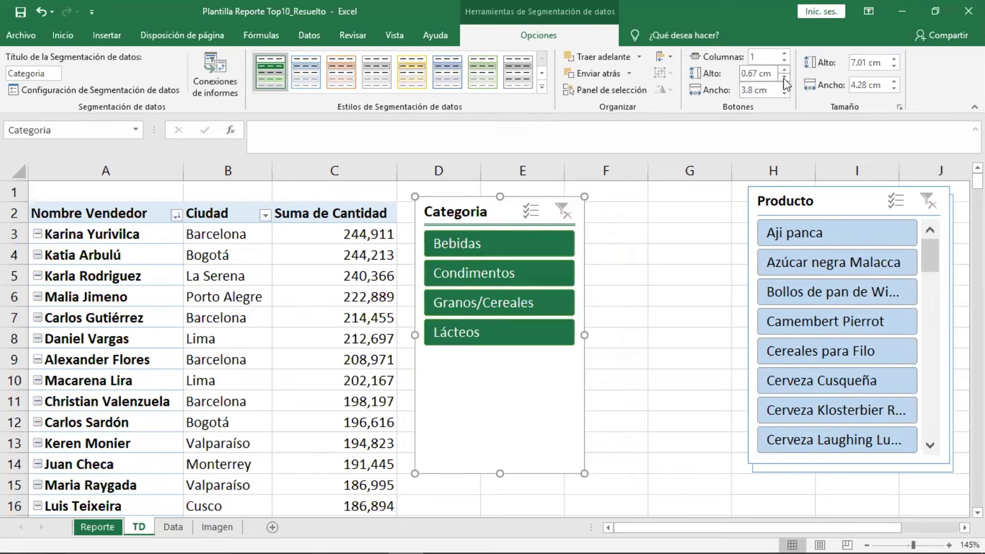
{"action": "left_click", "coordinate": [784, 78]}
{"action": "left_click", "coordinate": [784, 78]}
{"action": "left_click", "coordinate": [784, 78]}
{"action": "left_click", "coordinate": [783, 78]}
{"action": "left_click", "coordinate": [784, 78]}
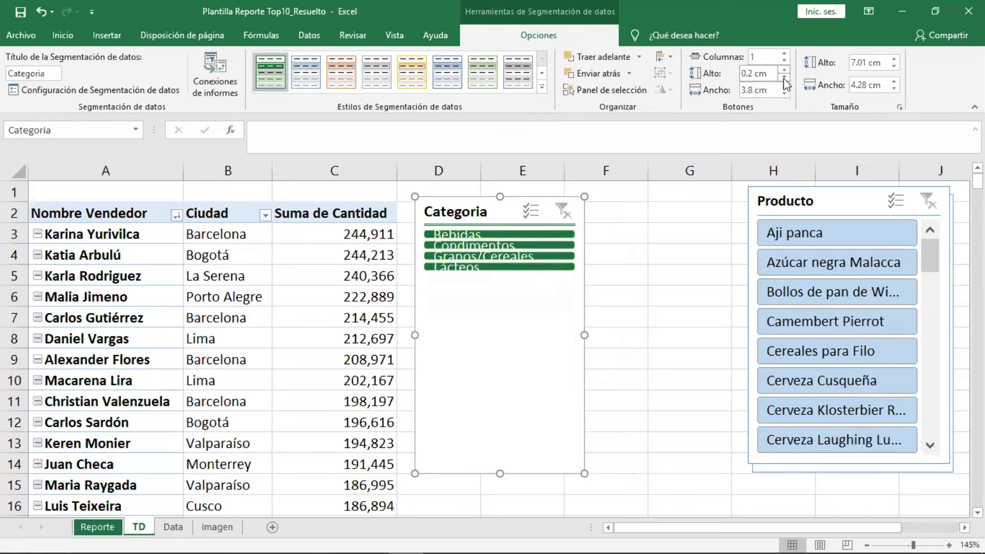
{"action": "left_click", "coordinate": [784, 71]}
{"action": "left_click", "coordinate": [784, 71]}
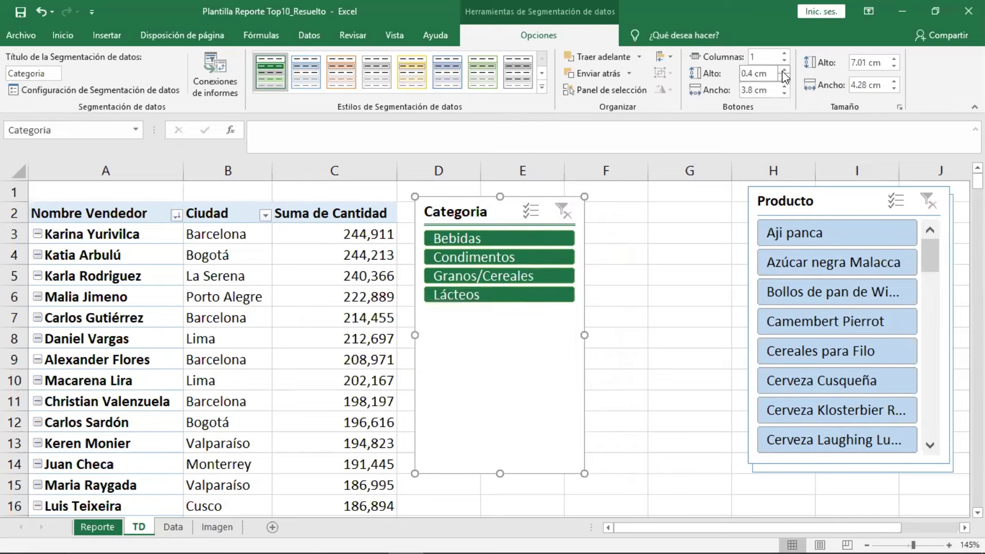
{"action": "left_click", "coordinate": [784, 71]}
{"action": "left_click", "coordinate": [784, 71]}
{"action": "left_click", "coordinate": [784, 70]}
{"action": "left_click", "coordinate": [784, 70]}
{"action": "left_click", "coordinate": [783, 70]}
{"action": "left_click", "coordinate": [784, 70]}
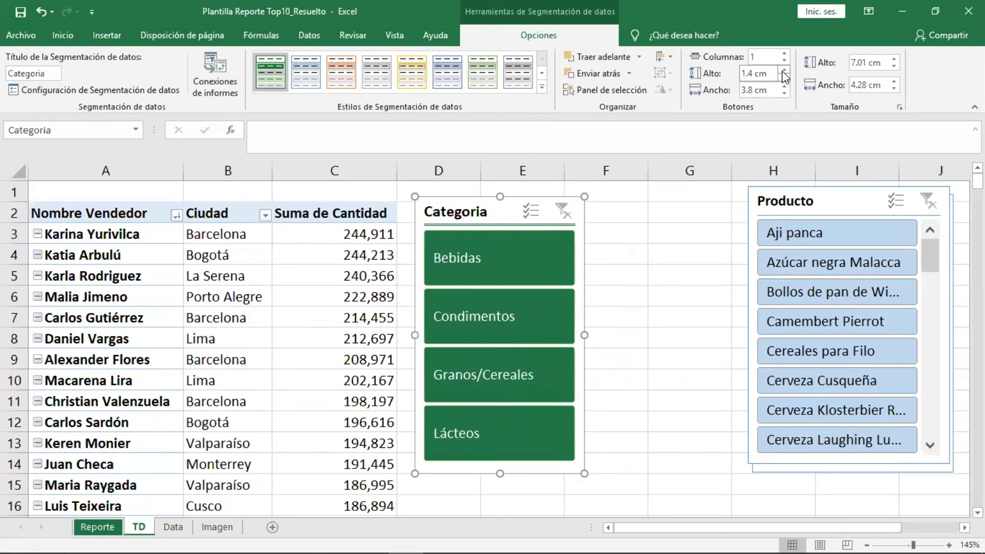
{"action": "left_click", "coordinate": [784, 77]}
{"action": "left_click", "coordinate": [784, 77]}
{"action": "left_click", "coordinate": [783, 77]}
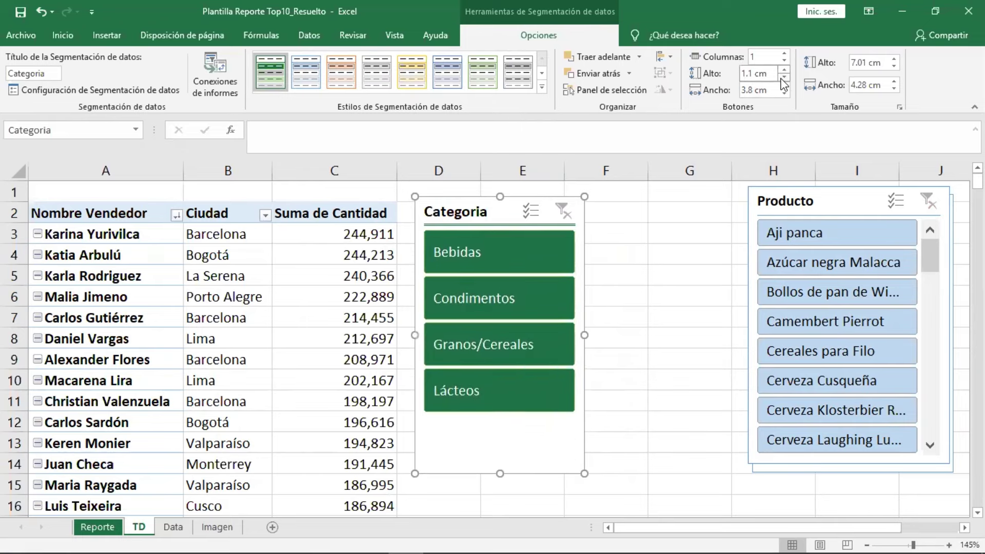
{"action": "left_click", "coordinate": [783, 77]}
{"action": "left_click", "coordinate": [783, 77]}
{"action": "left_click", "coordinate": [783, 77]}
{"action": "left_click", "coordinate": [783, 77]}
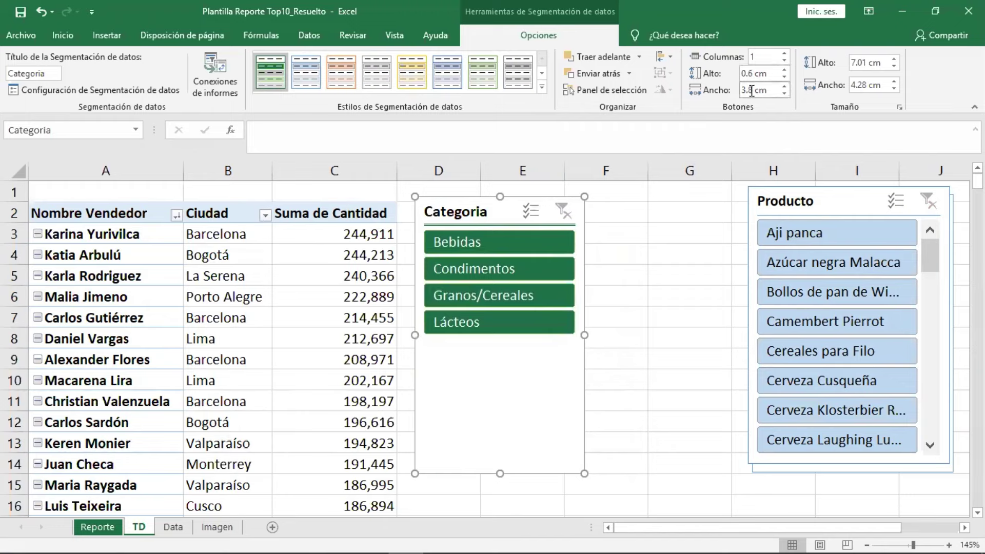
Keep Categoria at 1 column, resize it to about 3.9 cm square, and move it into columns E–F.
{"action": "left_click", "coordinate": [784, 53]}
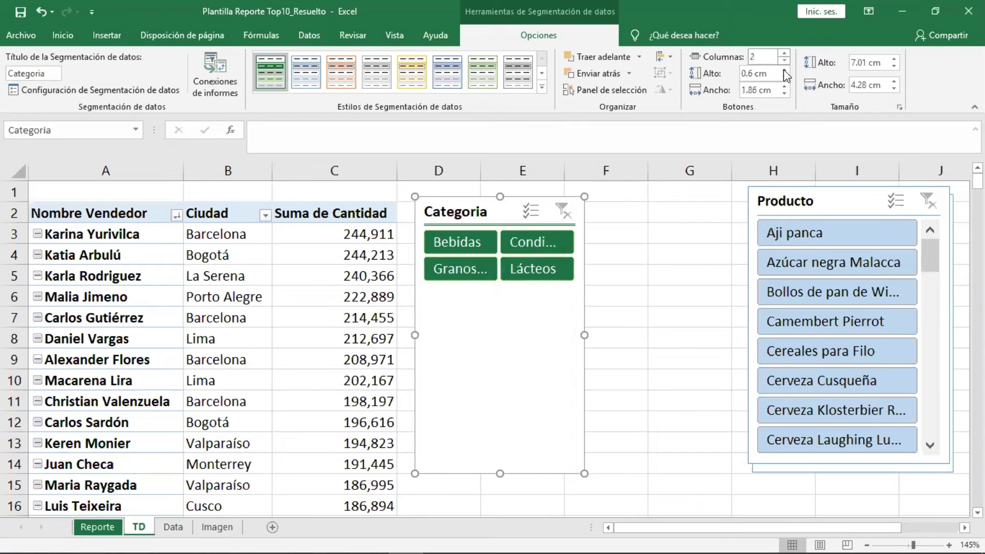
{"action": "left_click_drag", "start_coordinate": [585, 336], "coordinate": [652, 329]}
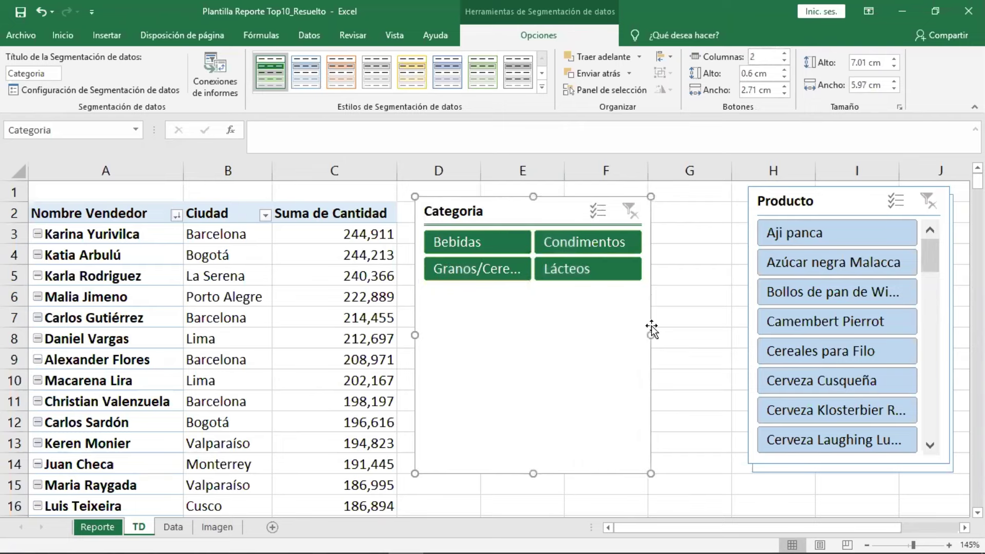
{"action": "left_click", "coordinate": [786, 54]}
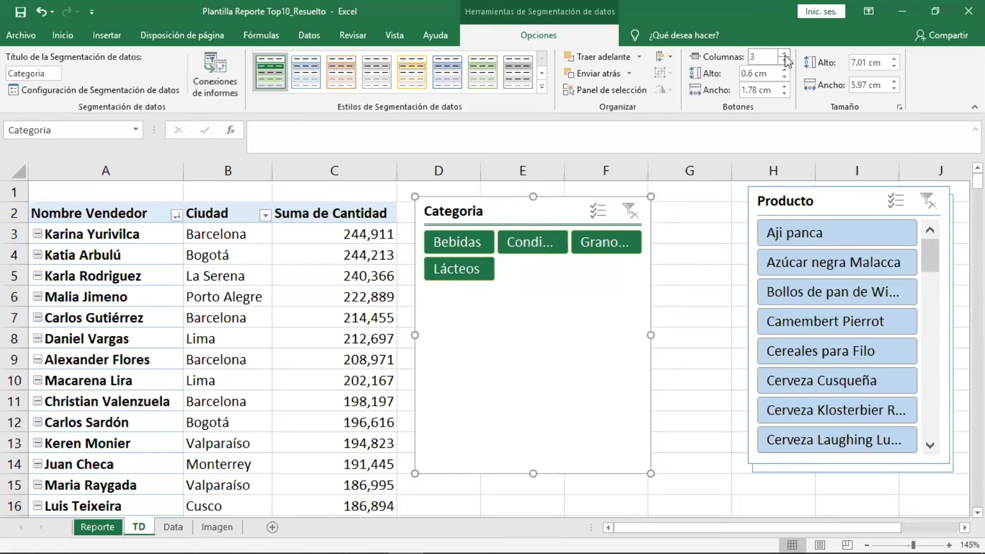
{"action": "left_click", "coordinate": [784, 61]}
{"action": "left_click", "coordinate": [784, 61]}
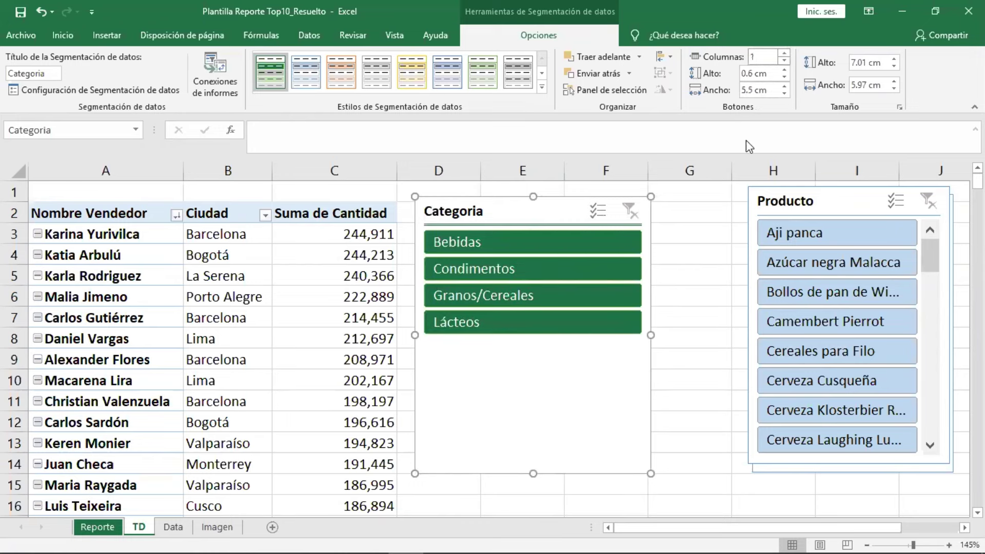
{"action": "left_click_drag", "start_coordinate": [650, 335], "coordinate": [569, 335]}
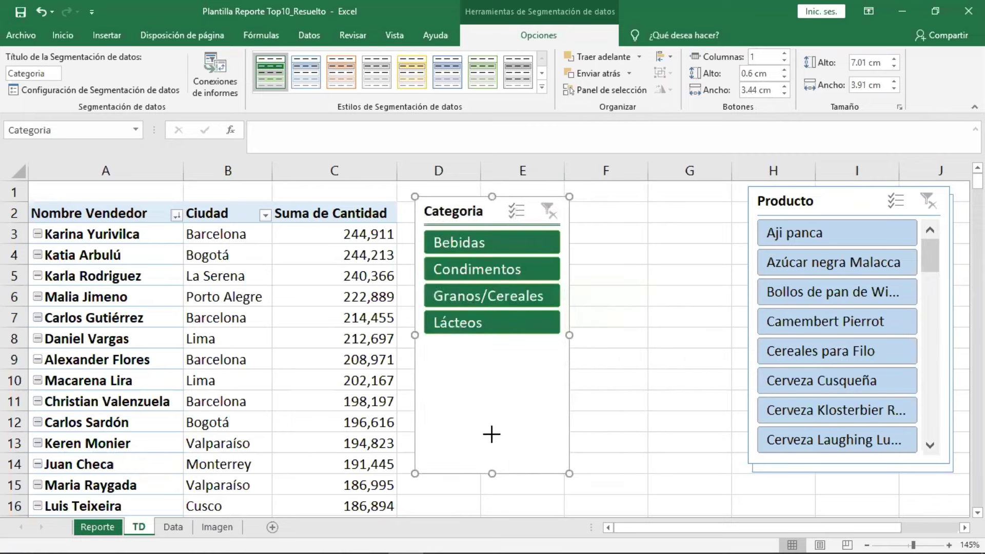
{"action": "left_click_drag", "start_coordinate": [492, 435], "coordinate": [492, 351]}
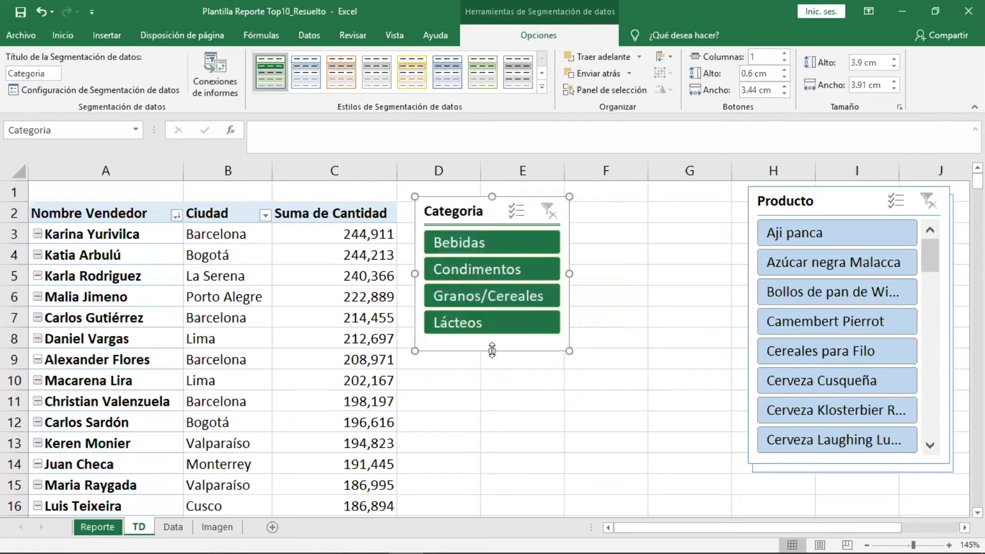
{"action": "left_click_drag", "start_coordinate": [465, 224], "coordinate": [538, 224]}
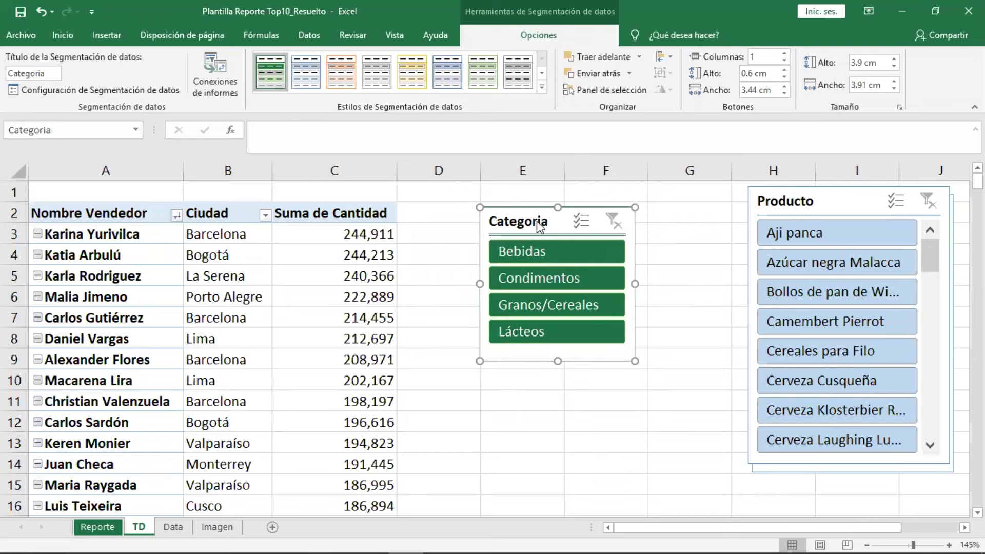
Cut the Categoria slicer and paste it at E1 on the Reporte sheet.
{"action": "right_click", "coordinate": [540, 226]}
{"action": "left_click", "coordinate": [569, 232]}
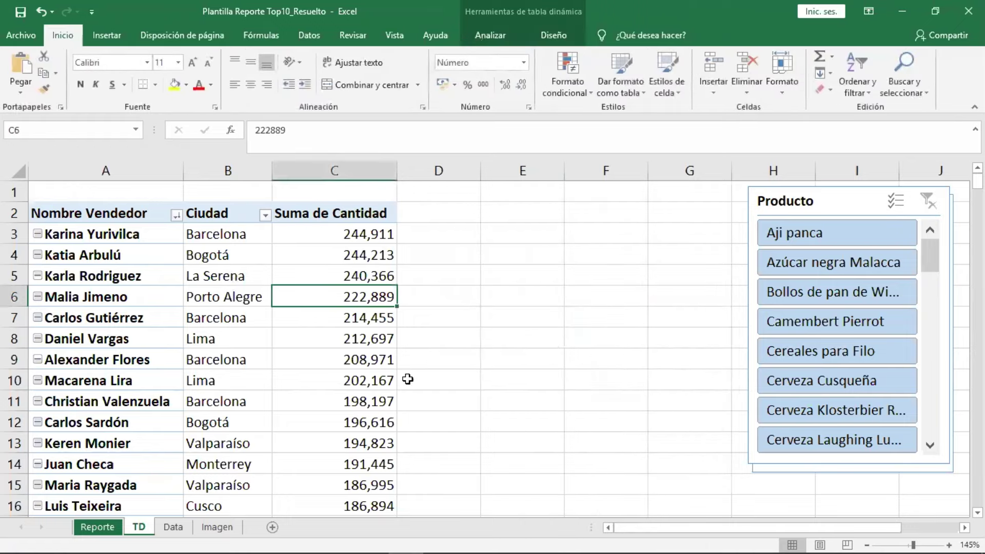
{"action": "left_click", "coordinate": [97, 527]}
{"action": "scroll", "coordinate": [286, 428], "scroll_direction": "up", "scroll_amount": 3}
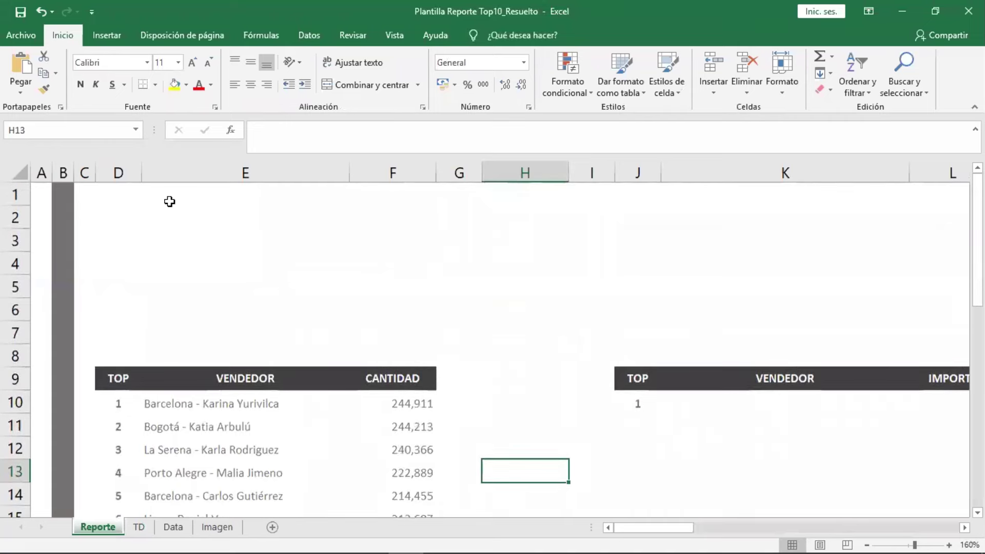
{"action": "left_click", "coordinate": [170, 201]}
{"action": "right_click", "coordinate": [169, 201]}
{"action": "left_click", "coordinate": [193, 261]}
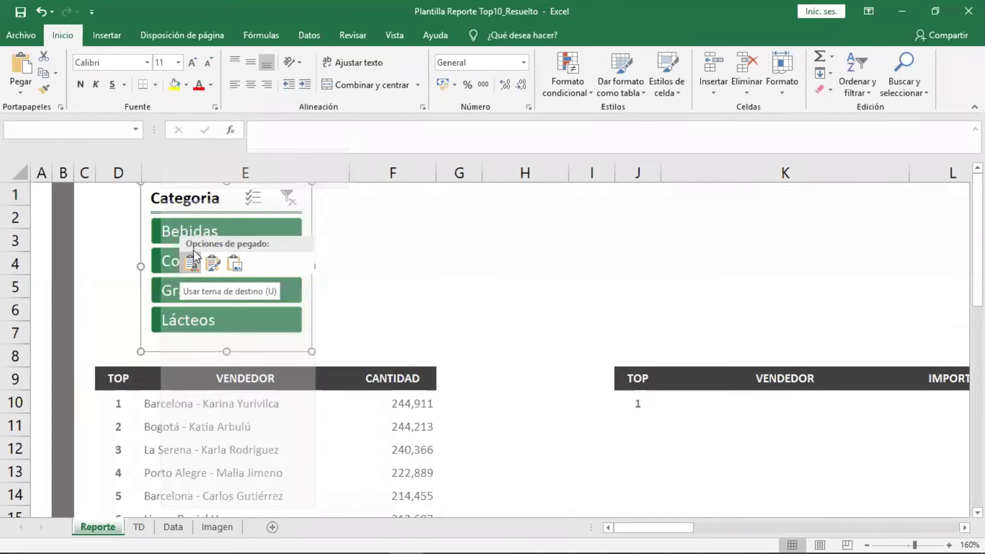
Re-paste the slicer with Use Destination Theme and place it above the Vendedor/Cantidad table.
{"action": "left_click", "coordinate": [429, 222]}
{"action": "right_click", "coordinate": [326, 194]}
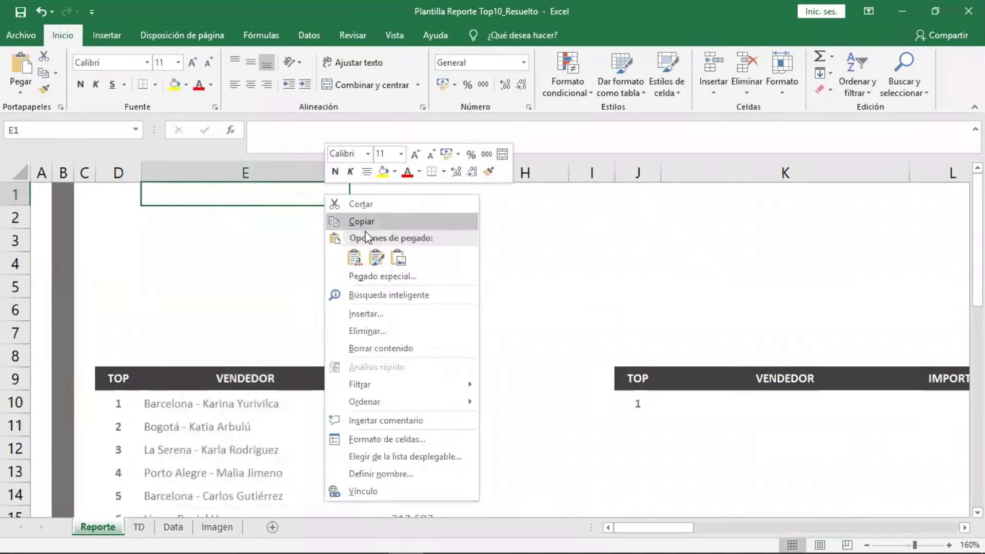
{"action": "left_click", "coordinate": [394, 261]}
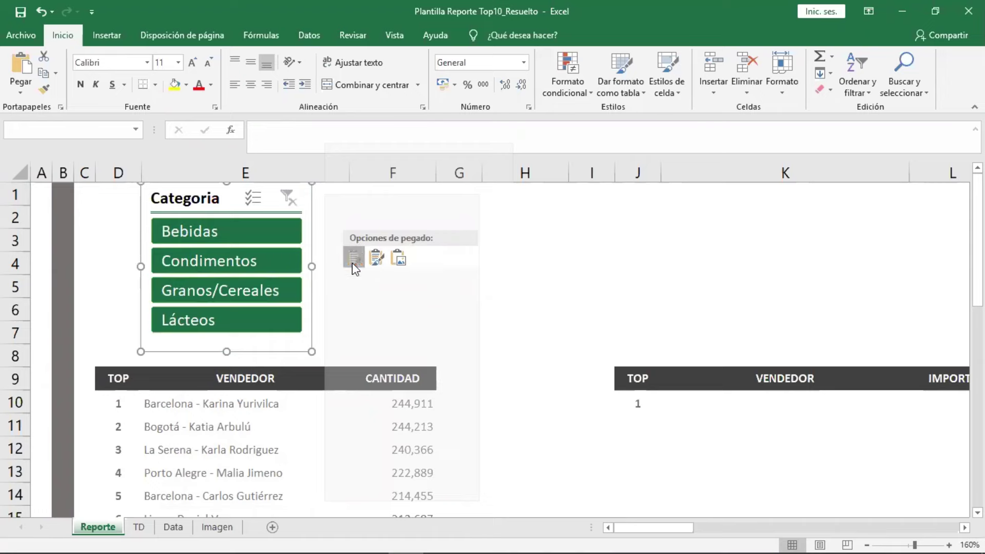
{"action": "left_click", "coordinate": [352, 259]}
{"action": "left_click", "coordinate": [395, 279]}
{"action": "left_click_drag", "start_coordinate": [201, 204], "coordinate": [136, 204]}
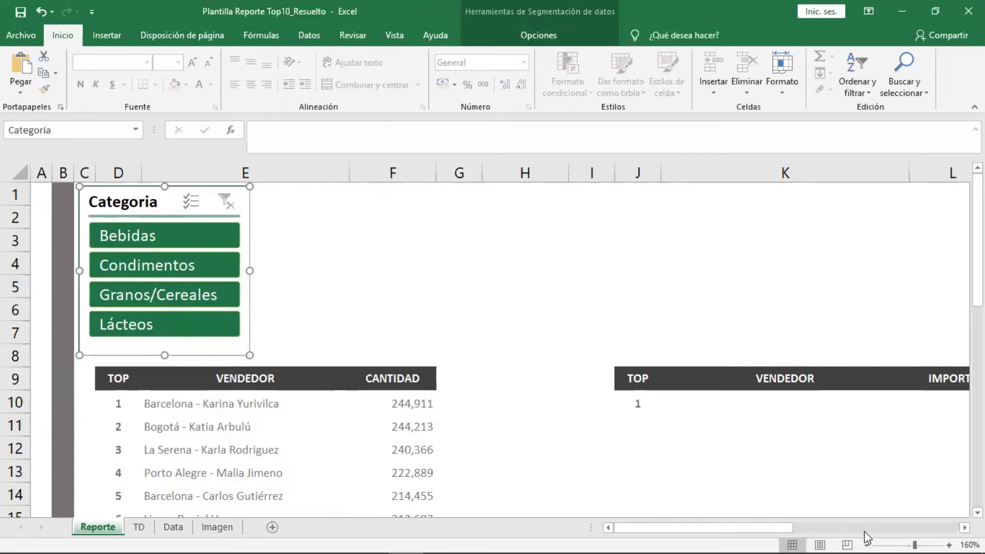
Zoom the report to 130% and inspect the seller-name formula in E11.
{"action": "left_click", "coordinate": [867, 544]}
{"action": "left_click", "coordinate": [867, 545]}
{"action": "left_click", "coordinate": [867, 544]}
{"action": "left_click", "coordinate": [232, 380]}
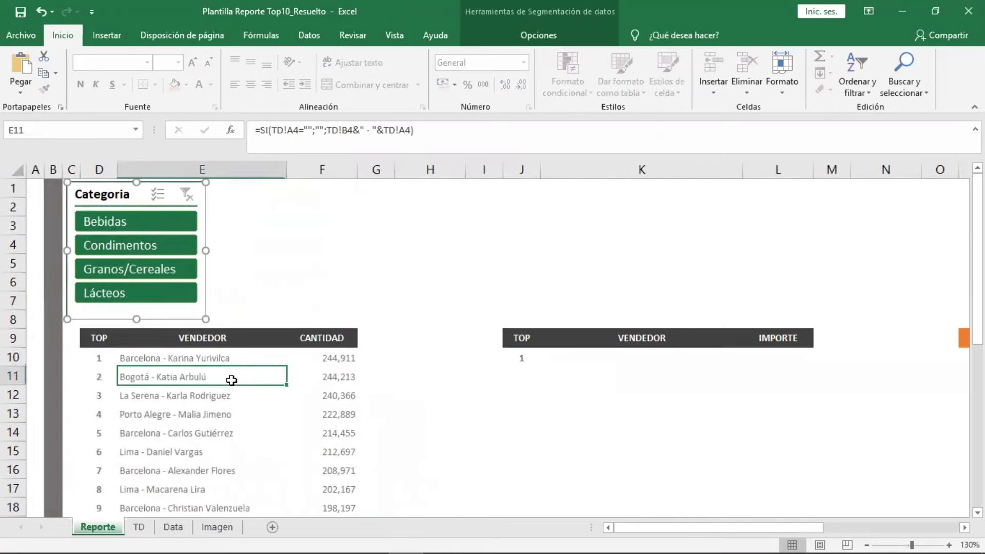
Cycle Bebidas, Condimentos, Granos/Cereales and Lácteos to check the top-10 table re-ranks, then clear the filter.
{"action": "left_click", "coordinate": [145, 220]}
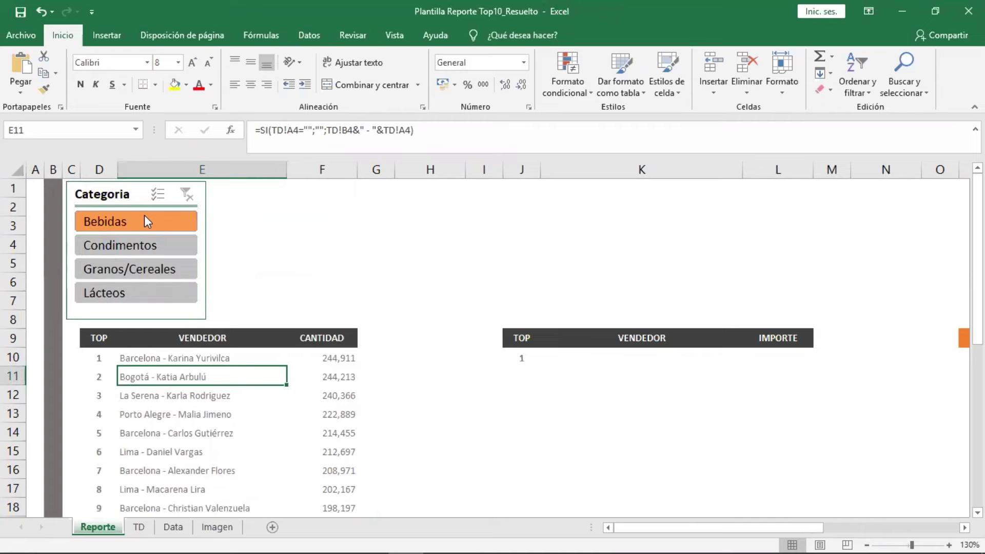
{"action": "left_click", "coordinate": [145, 245]}
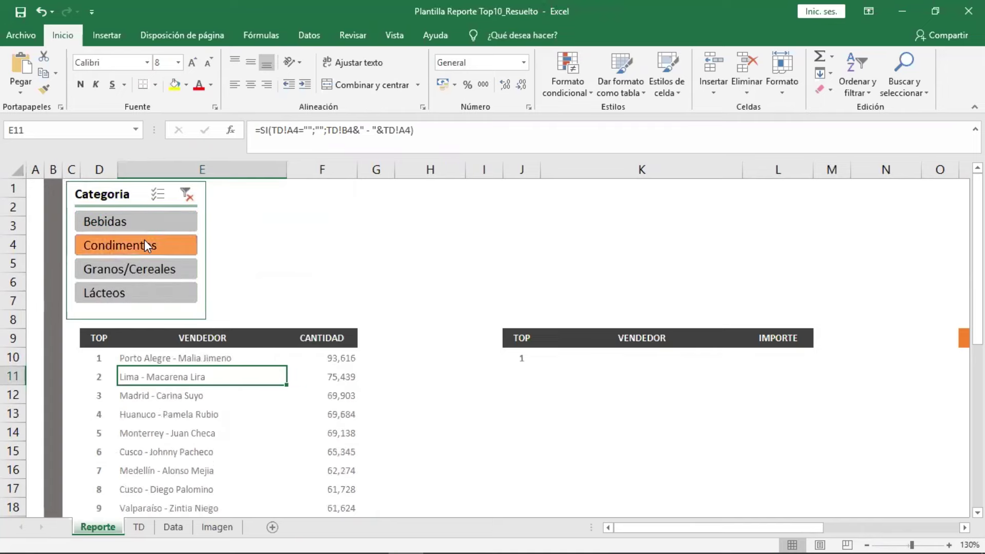
{"action": "left_click", "coordinate": [152, 270]}
{"action": "left_click", "coordinate": [152, 294]}
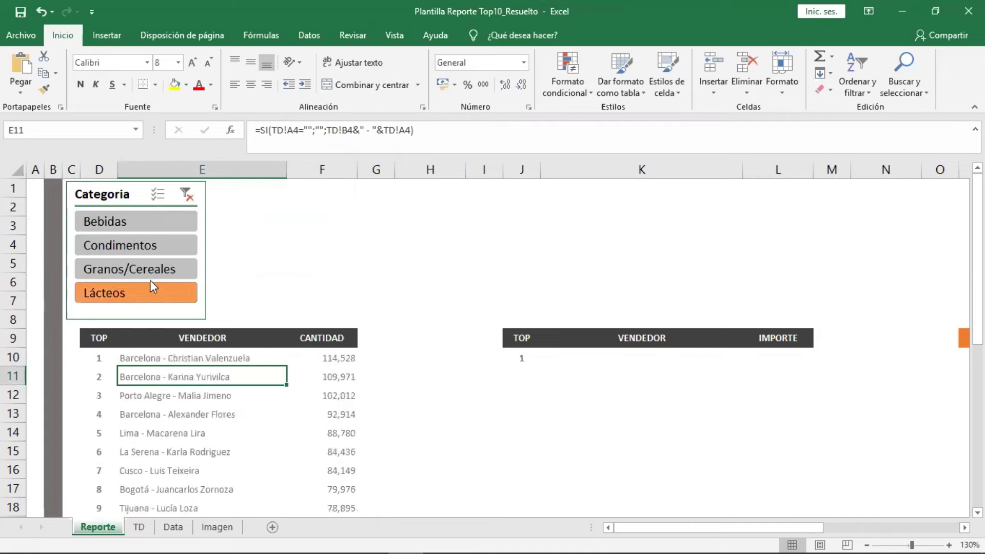
{"action": "left_click", "coordinate": [150, 273]}
{"action": "left_click", "coordinate": [149, 247]}
{"action": "left_click", "coordinate": [150, 228]}
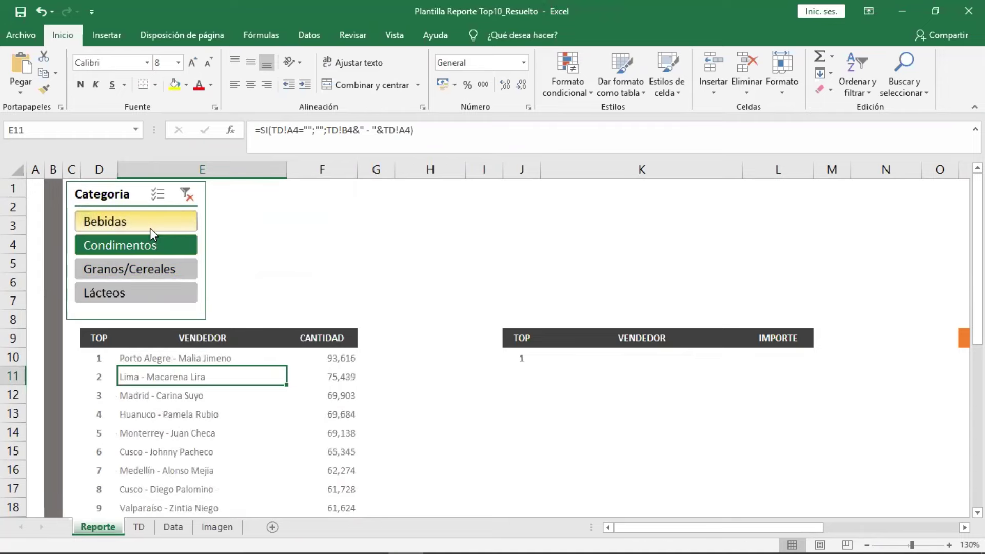
{"action": "left_click", "coordinate": [155, 238]}
{"action": "left_click", "coordinate": [159, 274]}
{"action": "left_click", "coordinate": [157, 288]}
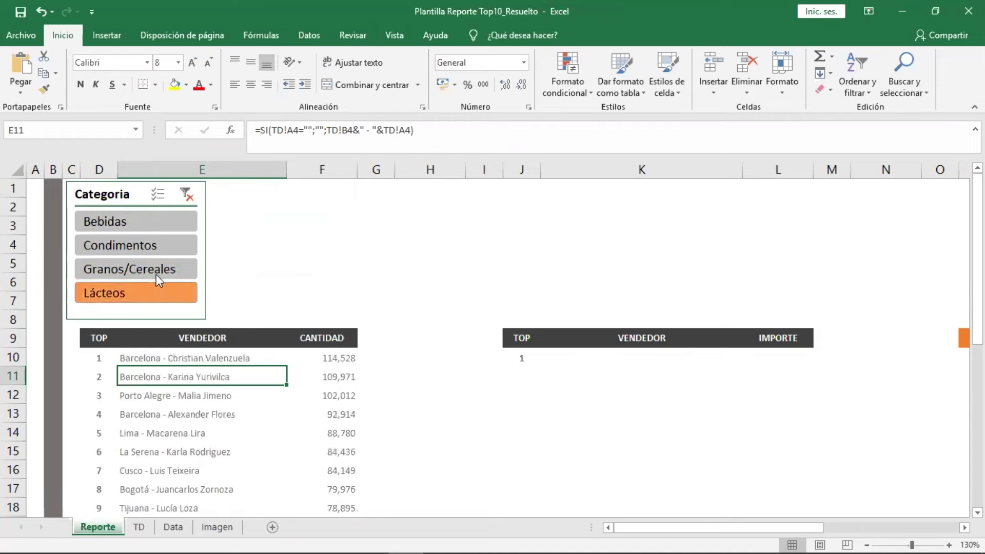
{"action": "left_click", "coordinate": [156, 272]}
{"action": "left_click", "coordinate": [155, 247]}
{"action": "left_click", "coordinate": [159, 229]}
{"action": "left_click", "coordinate": [162, 248]}
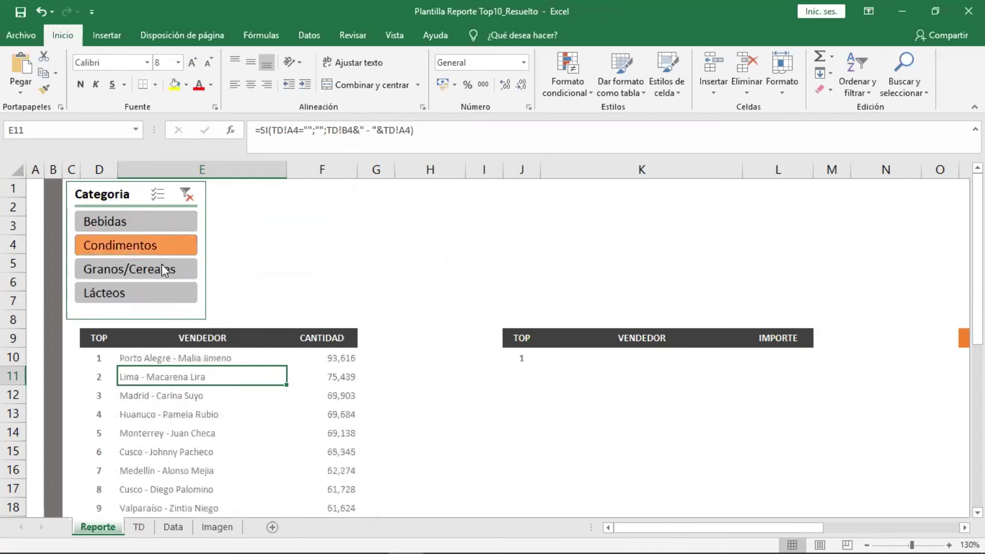
{"action": "left_click", "coordinate": [163, 269]}
{"action": "left_click", "coordinate": [160, 292]}
{"action": "left_click", "coordinate": [186, 194]}
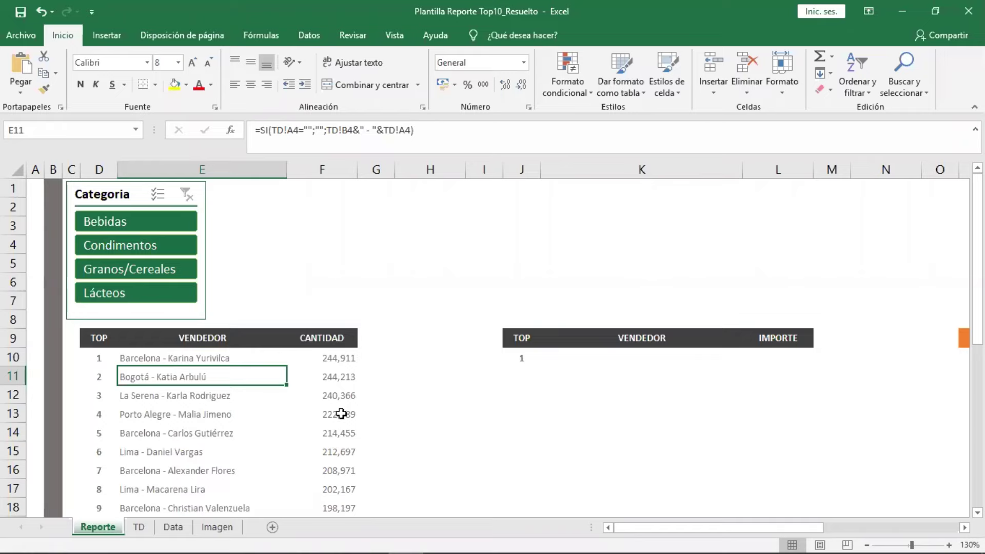
On the TD sheet, move the Producto slicer aside to uncover and select the Marca slicer.
{"action": "left_click", "coordinate": [140, 529]}
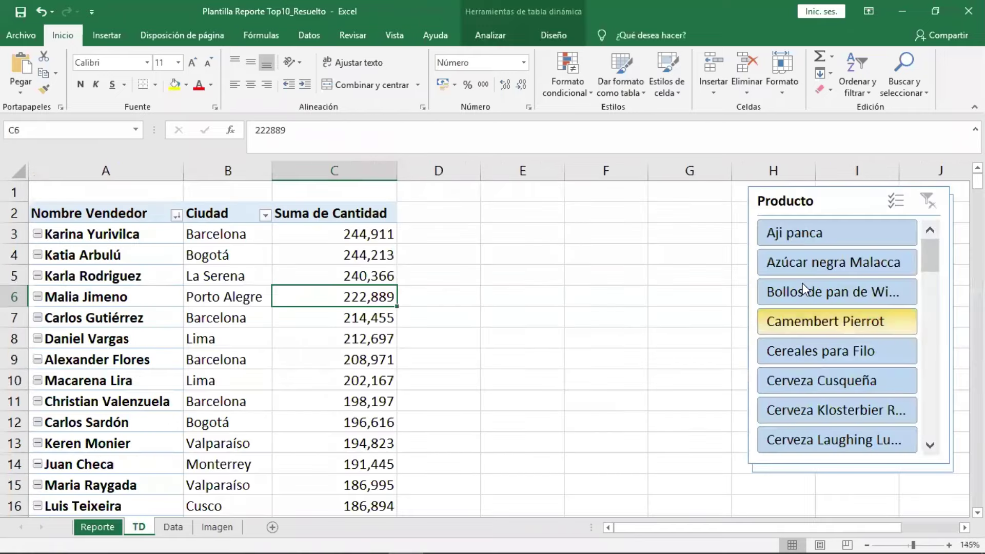
{"action": "mouse_move", "coordinate": [748, 217]}
{"action": "left_mouse_down"}
{"action": "mouse_move", "coordinate": [577, 238]}
{"action": "mouse_move", "coordinate": [448, 239]}
{"action": "left_mouse_up"}
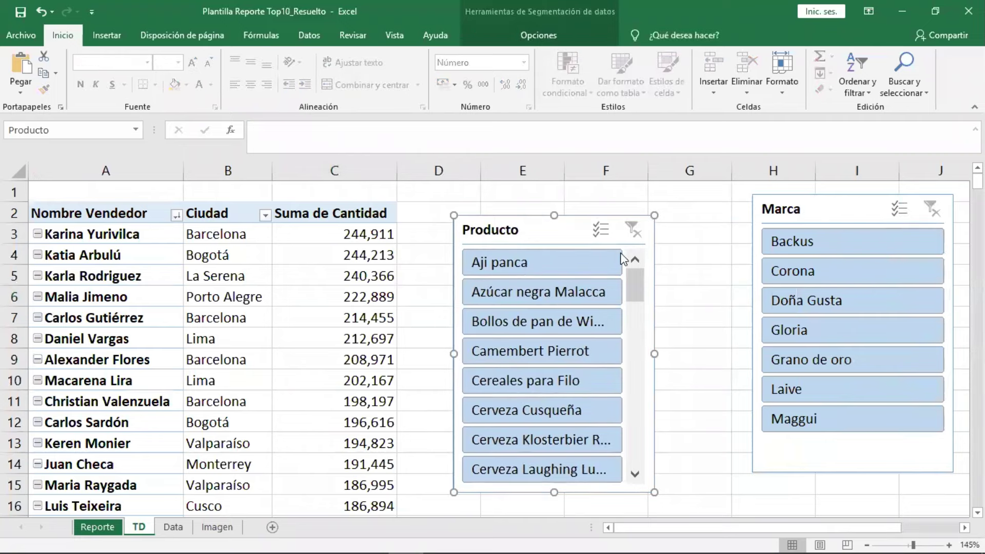
{"action": "left_click_drag", "start_coordinate": [842, 211], "coordinate": [793, 221]}
{"action": "left_click", "coordinate": [729, 218]}
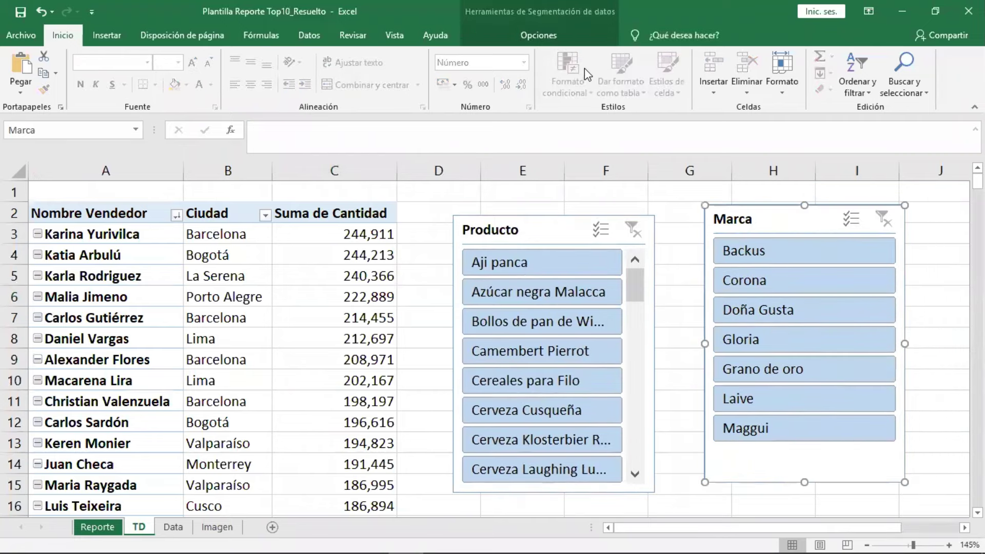
Give the Marca slicer 2 columns and an orange style, and shorten its box.
{"action": "left_click", "coordinate": [574, 36]}
{"action": "left_click", "coordinate": [784, 53]}
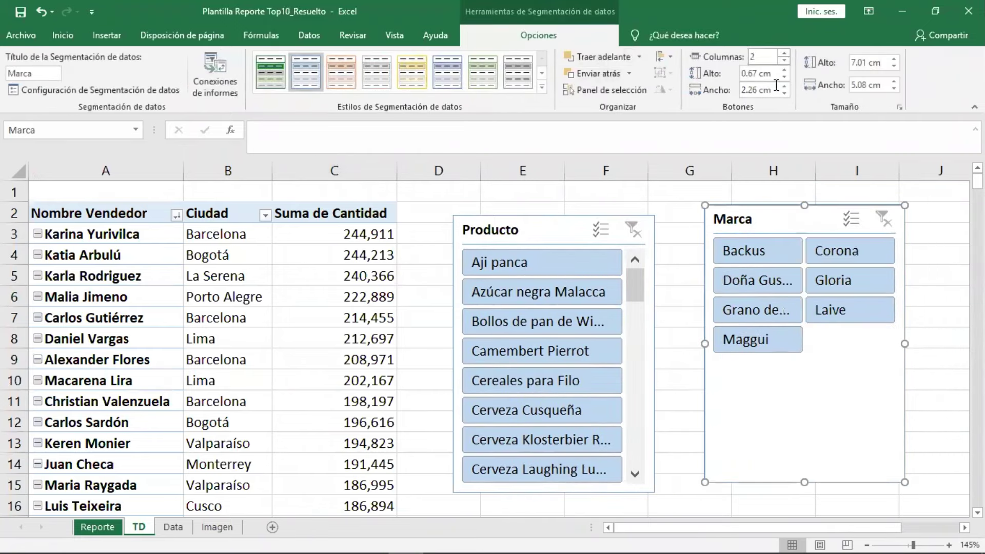
{"action": "left_click", "coordinate": [541, 85]}
{"action": "left_click", "coordinate": [306, 197]}
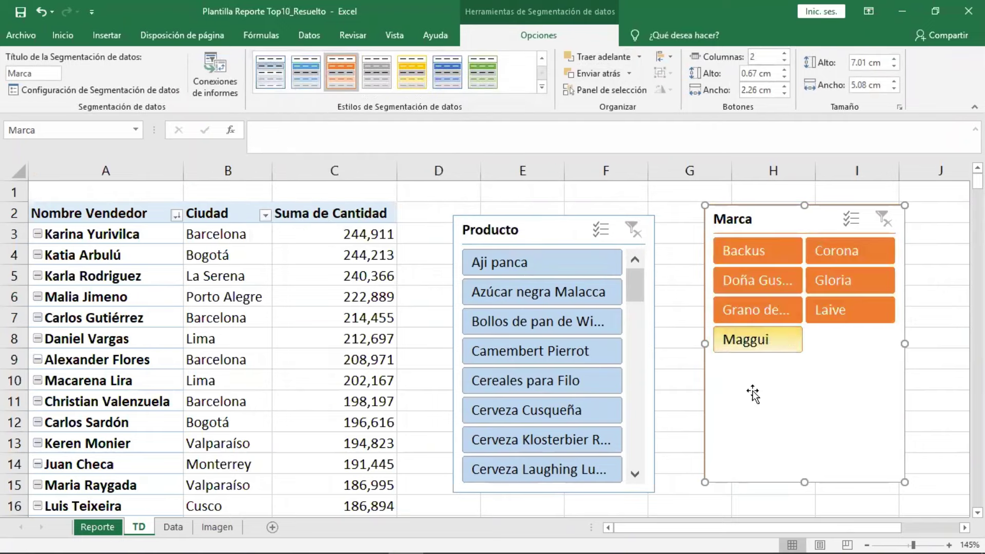
{"action": "left_click_drag", "start_coordinate": [805, 480], "coordinate": [788, 370]}
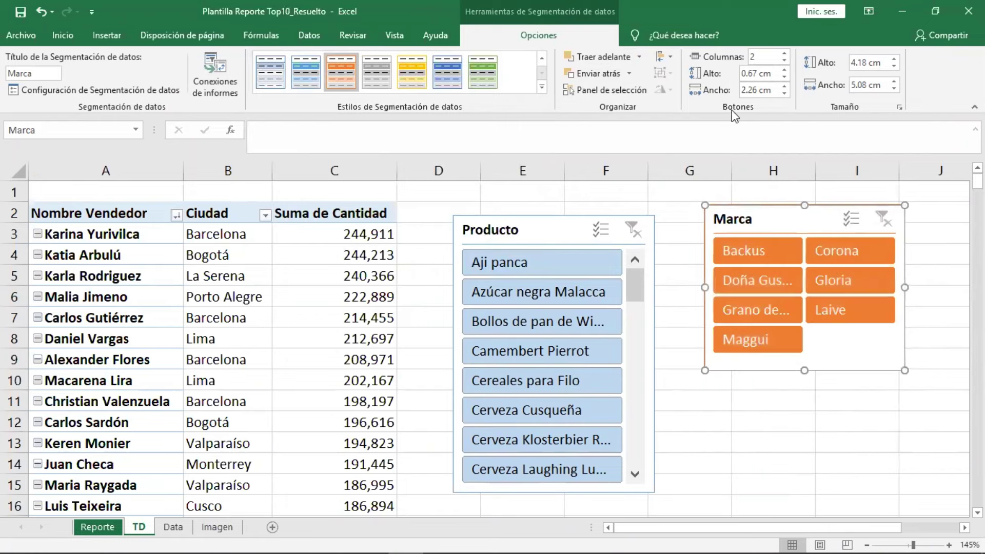
Set the Marca buttons to 0.5 cm high and 2.7 cm wide.
{"action": "left_click", "coordinate": [784, 76]}
{"action": "left_click", "coordinate": [784, 76]}
{"action": "left_click", "coordinate": [784, 94]}
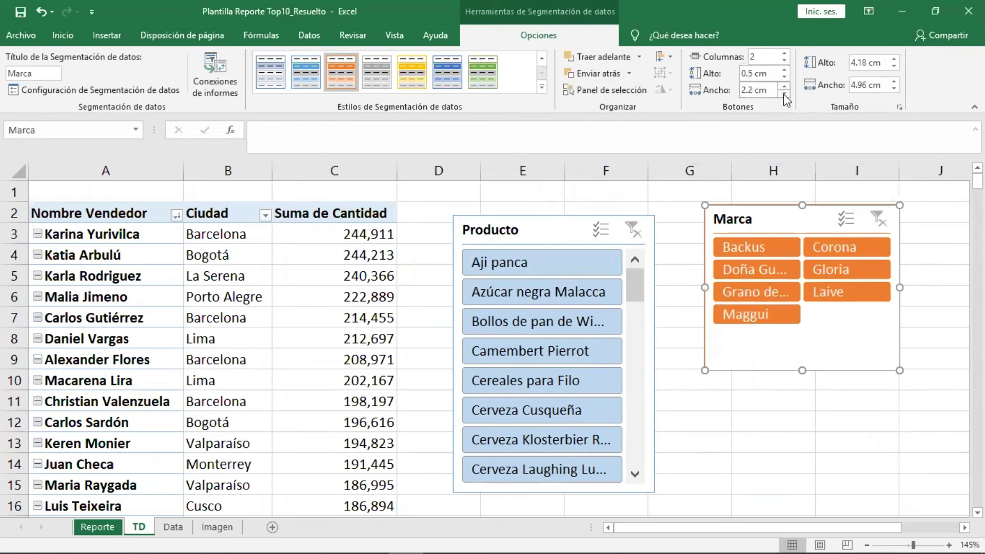
{"action": "left_click", "coordinate": [784, 94]}
{"action": "left_click", "coordinate": [784, 85]}
{"action": "left_click", "coordinate": [784, 85]}
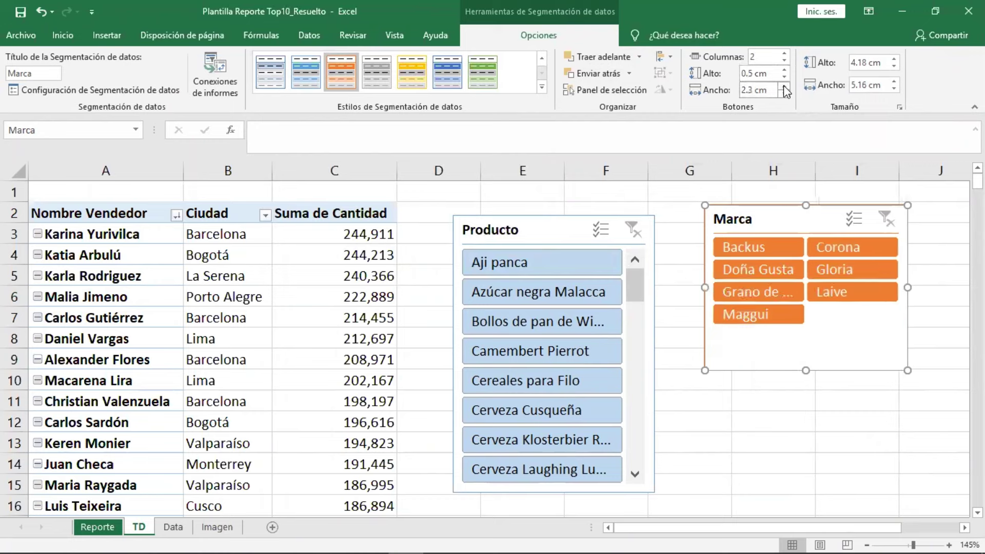
{"action": "left_click", "coordinate": [784, 85]}
{"action": "left_click", "coordinate": [784, 86]}
{"action": "left_click", "coordinate": [784, 85]}
{"action": "left_click", "coordinate": [784, 85]}
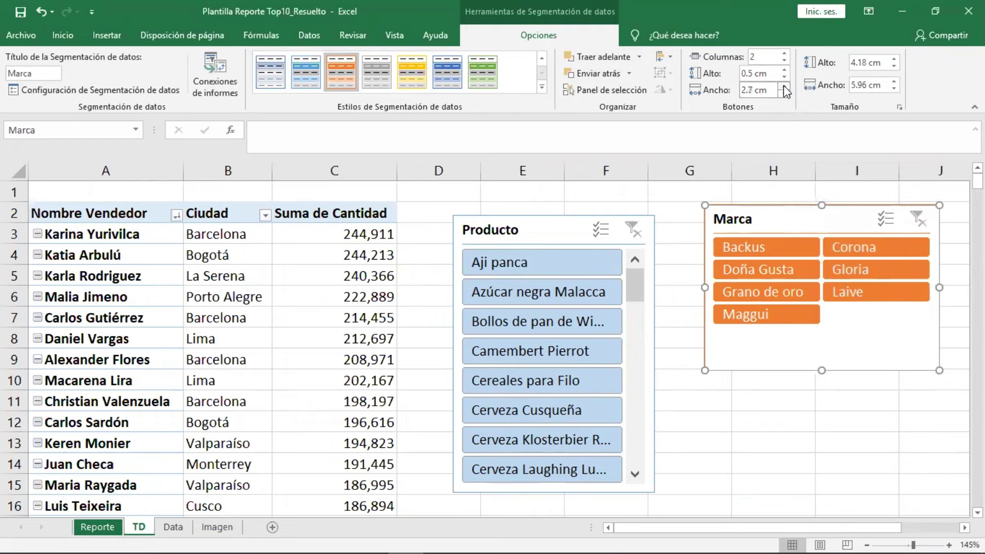
Trim the Marca box, reposition the Marca and Producto slicers, then cut Marca from the sheet.
{"action": "left_click_drag", "start_coordinate": [824, 372], "coordinate": [821, 338]}
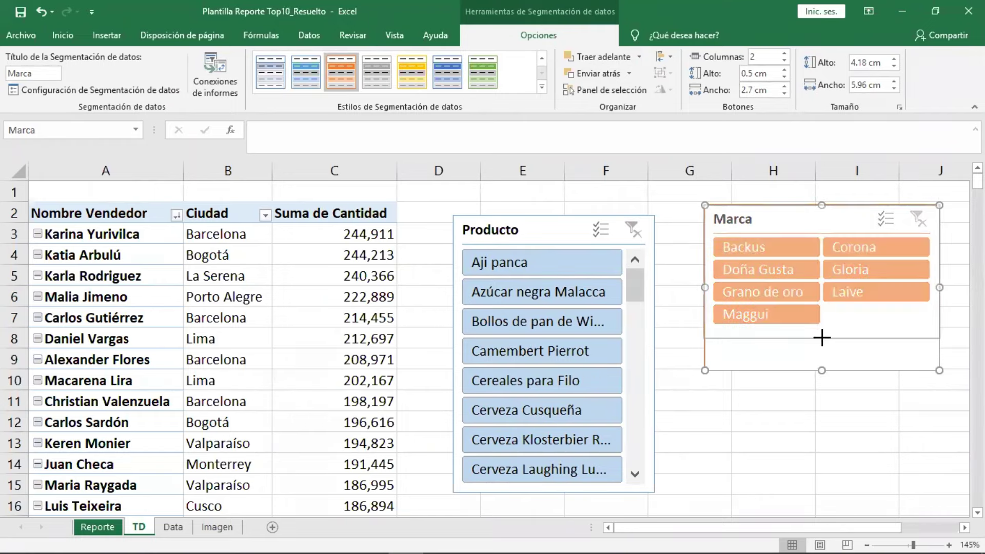
{"action": "left_click_drag", "start_coordinate": [888, 325], "coordinate": [887, 339]}
{"action": "mouse_move", "coordinate": [525, 236]}
{"action": "left_mouse_down"}
{"action": "mouse_move", "coordinate": [416, 230]}
{"action": "mouse_move", "coordinate": [490, 229]}
{"action": "left_mouse_up"}
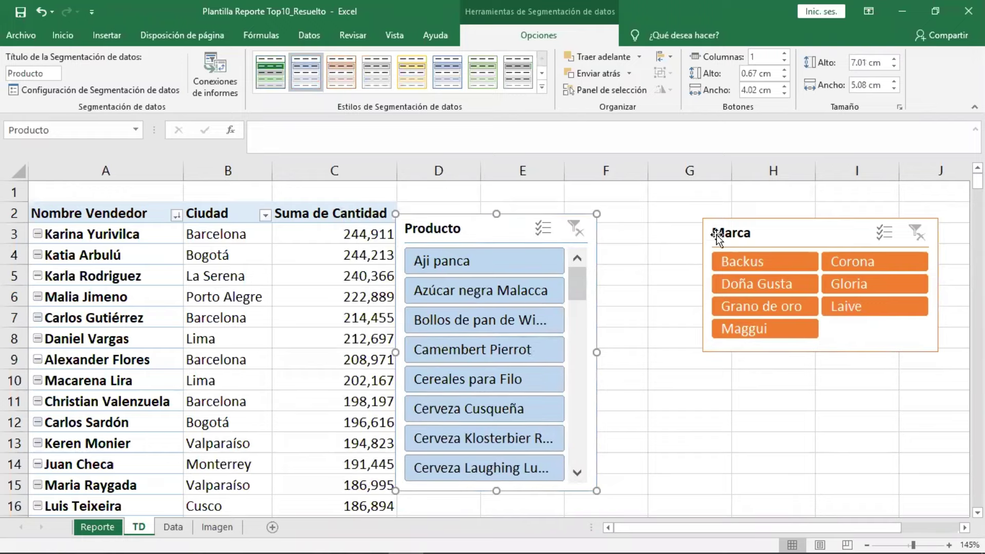
{"action": "right_click", "coordinate": [725, 229]}
{"action": "left_click", "coordinate": [759, 246]}
Paste the Marca slicer at K1 on Reporte and position it above the Vendedor/Importe table.
{"action": "key", "text": "Escape"}
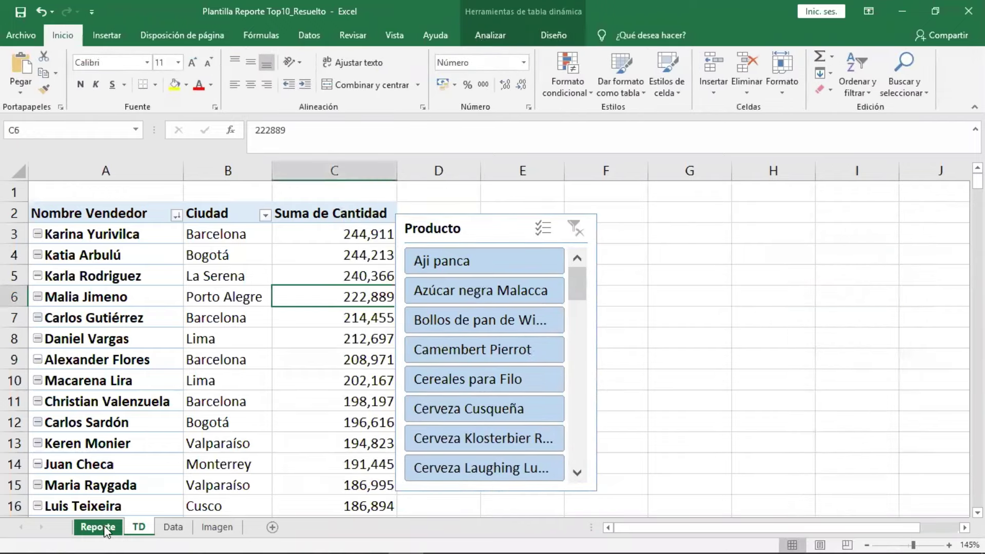
{"action": "key", "text": "ctrl+Page_Up"}
{"action": "right_click", "coordinate": [575, 197]}
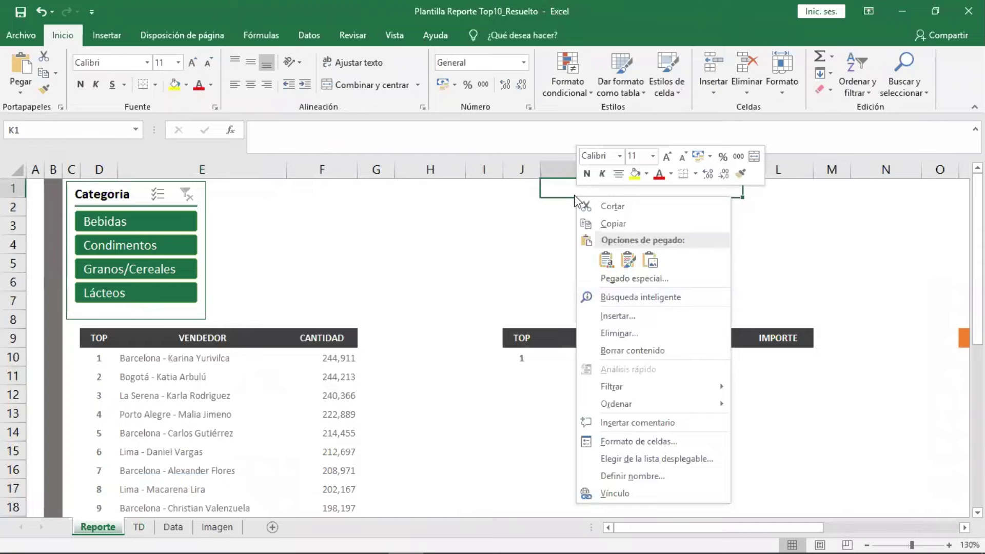
{"action": "left_click", "coordinate": [606, 259]}
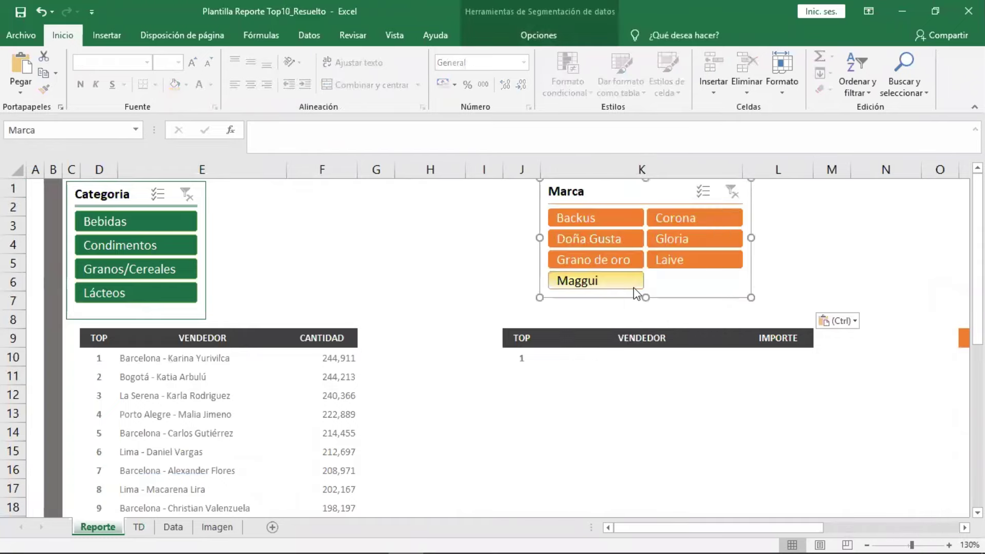
{"action": "left_click", "coordinate": [627, 320]}
{"action": "scroll", "coordinate": [628, 322], "scroll_direction": "down", "scroll_amount": 2}
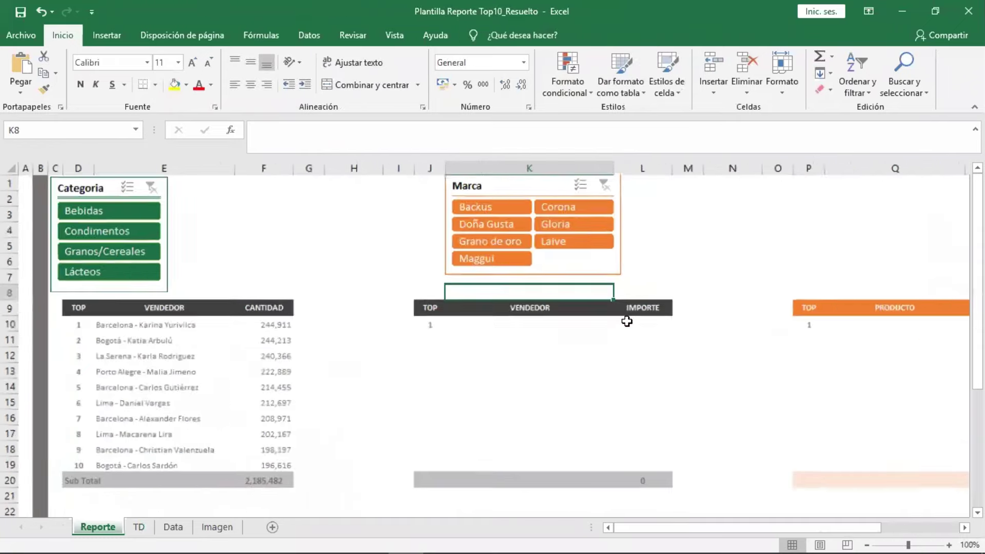
{"action": "mouse_move", "coordinate": [541, 266]}
{"action": "left_mouse_down"}
{"action": "mouse_move", "coordinate": [666, 279]}
{"action": "mouse_move", "coordinate": [541, 272]}
{"action": "mouse_move", "coordinate": [607, 267]}
{"action": "left_mouse_up"}
{"action": "left_click", "coordinate": [546, 262]}
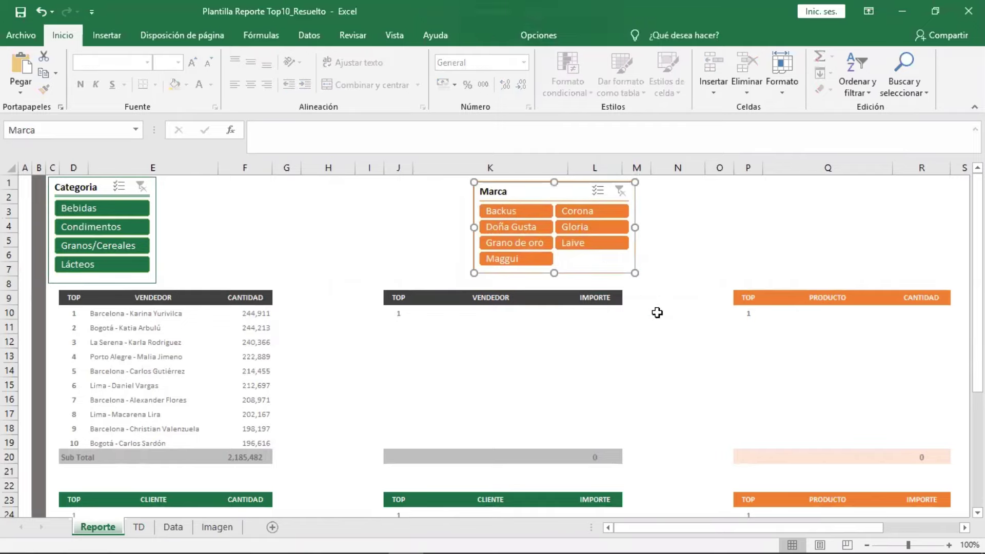
{"action": "left_click", "coordinate": [668, 327]}
Review the report layout, then return to the TD sheet to work on the Producto slicer.
{"action": "scroll", "coordinate": [616, 347], "scroll_direction": "down", "scroll_amount": 1}
{"action": "scroll", "coordinate": [615, 347], "scroll_direction": "down", "scroll_amount": 1}
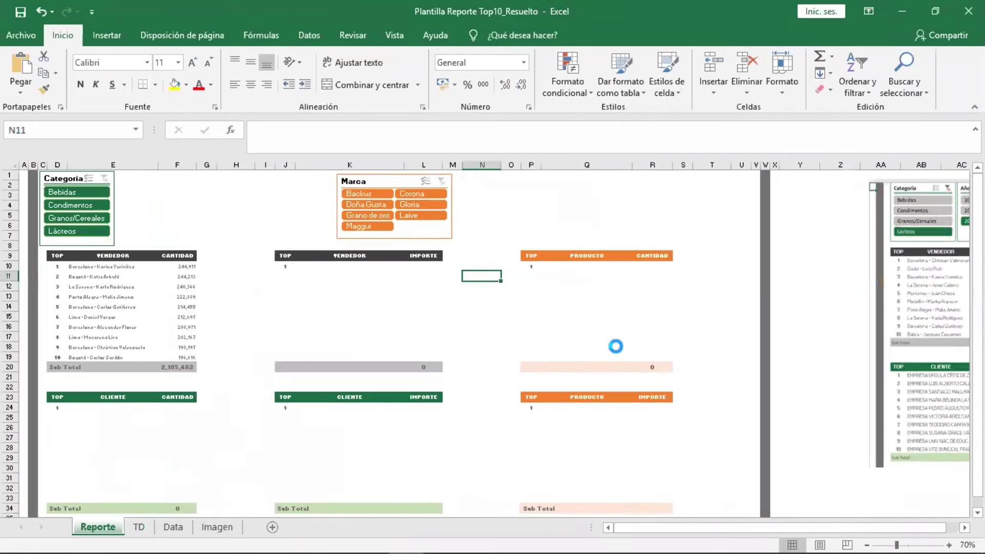
{"action": "scroll", "coordinate": [615, 346], "scroll_direction": "up", "scroll_amount": 2}
{"action": "scroll", "coordinate": [464, 442], "scroll_direction": "up", "scroll_amount": 3}
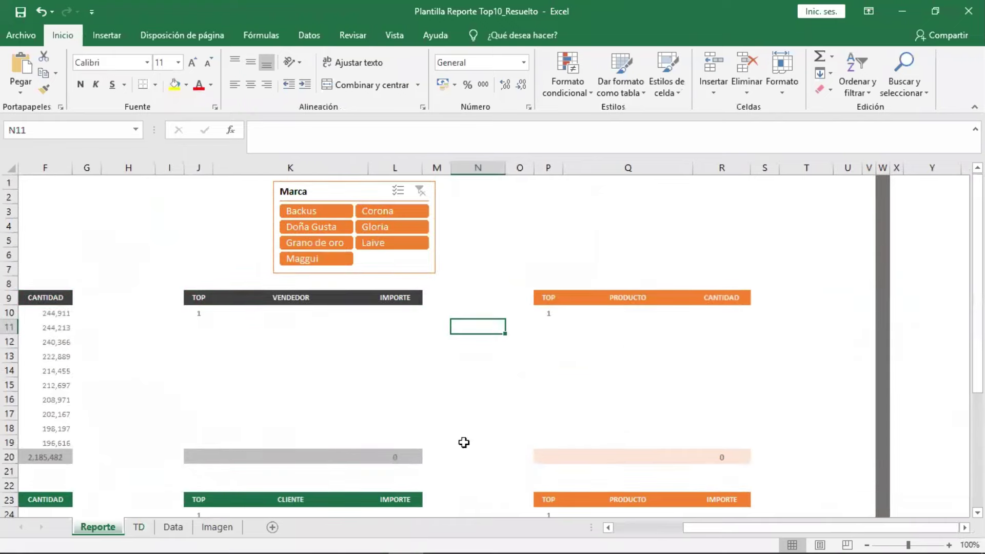
{"action": "left_click", "coordinate": [139, 527]}
{"action": "right_click", "coordinate": [433, 232]}
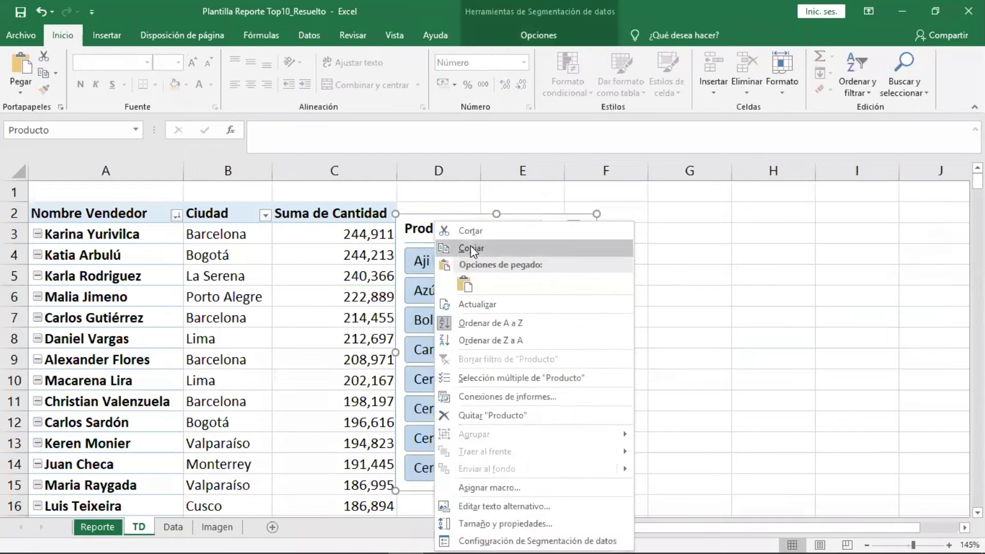
Cut the Producto slicer from TD and paste it on Reporte beside the Marca slicer.
{"action": "left_click", "coordinate": [471, 231]}
{"action": "left_click", "coordinate": [109, 534]}
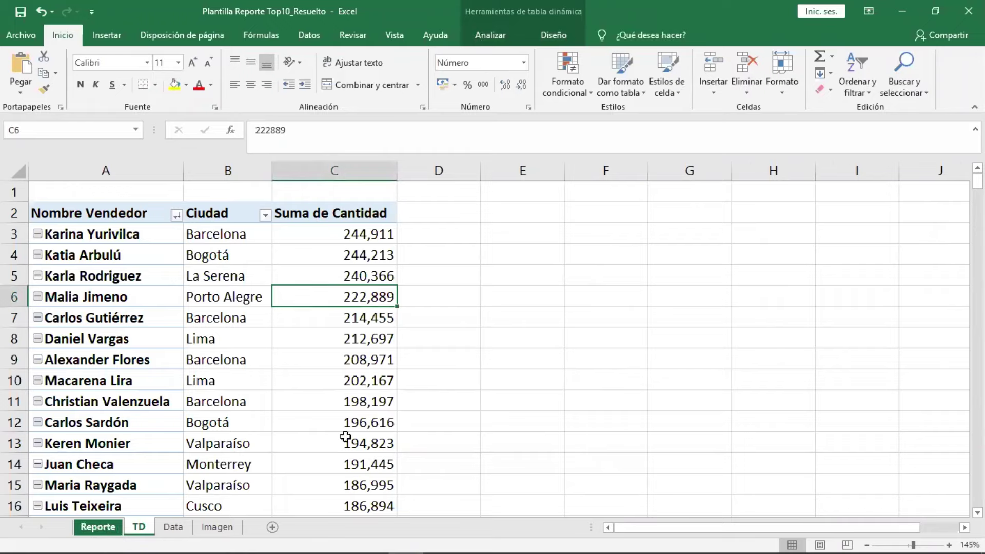
{"action": "right_click", "coordinate": [518, 221]}
{"action": "left_click", "coordinate": [548, 284]}
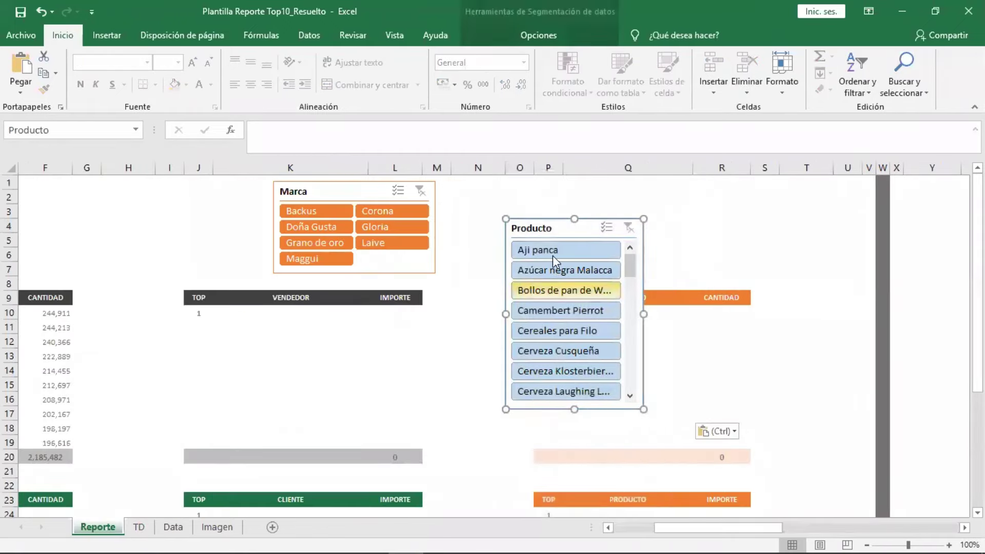
{"action": "left_click_drag", "start_coordinate": [536, 229], "coordinate": [496, 218]}
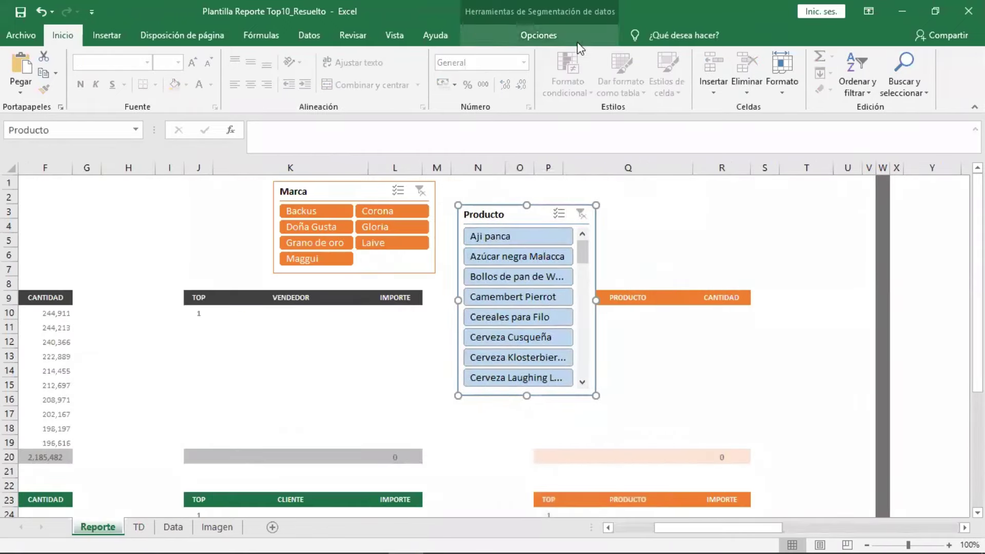
Set the Producto slicer to 4 columns with slightly shorter, wider buttons.
{"action": "left_click", "coordinate": [538, 35]}
{"action": "double_click", "coordinate": [785, 53]}
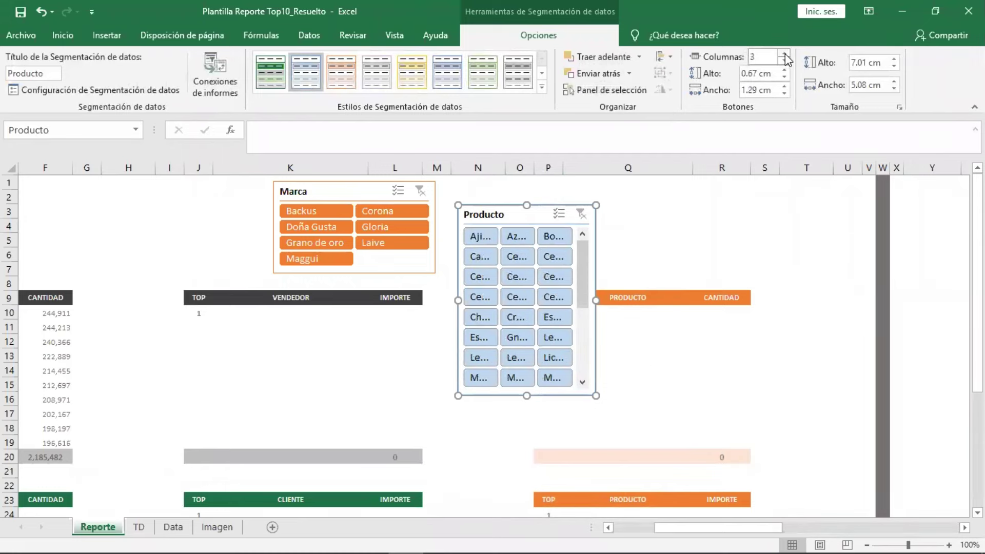
{"action": "left_click", "coordinate": [785, 54]}
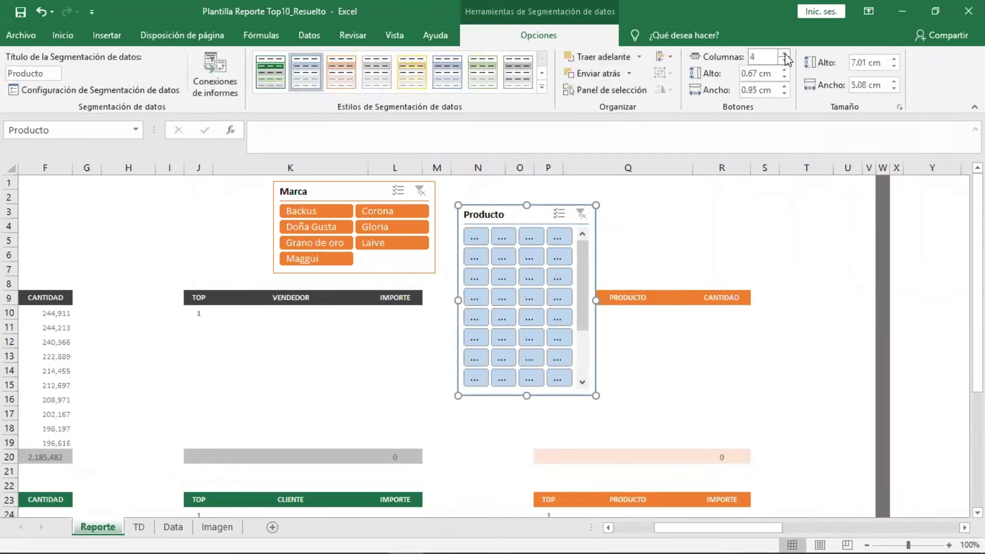
{"action": "left_click", "coordinate": [785, 78]}
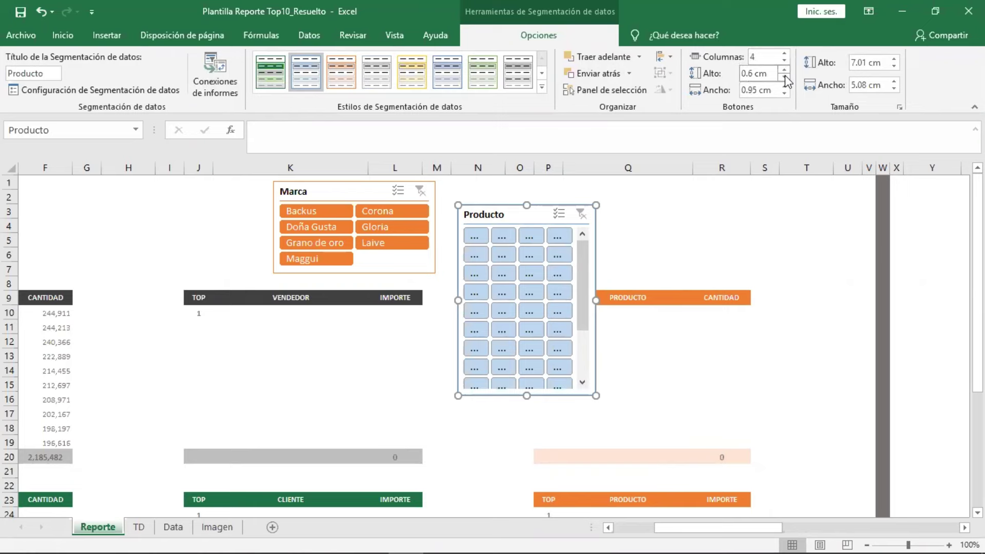
{"action": "left_click", "coordinate": [785, 87]}
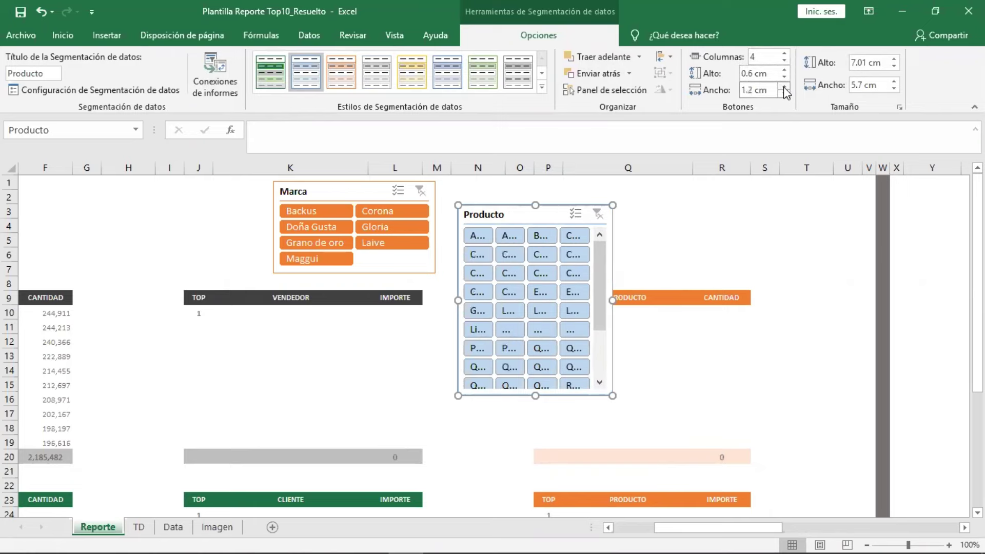
{"action": "left_click_drag", "start_coordinate": [786, 91], "coordinate": [786, 91]}
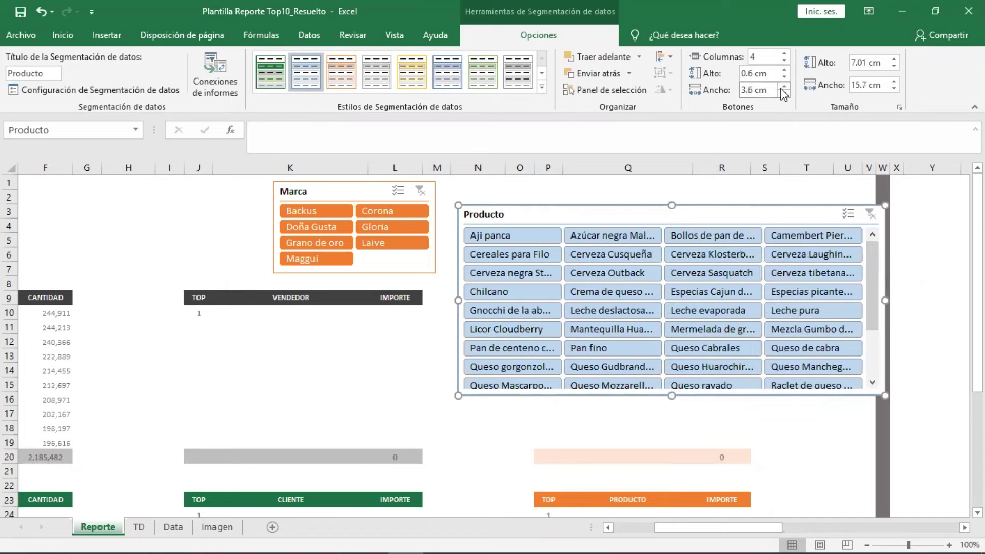
{"action": "left_click", "coordinate": [784, 94]}
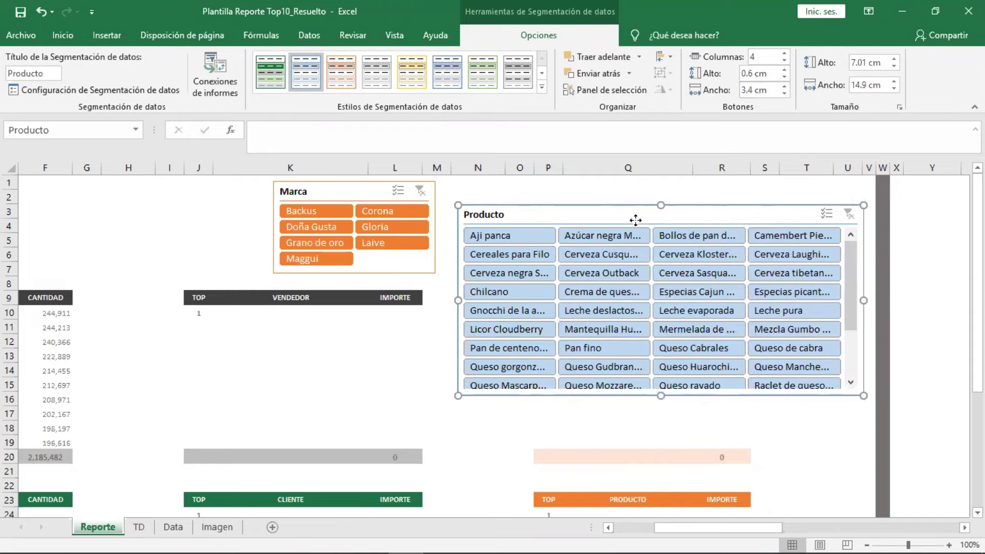
Resize the Producto slicer to 3.92 × 15.95 cm and apply an orange slicer style.
{"action": "left_click_drag", "start_coordinate": [636, 221], "coordinate": [618, 195]}
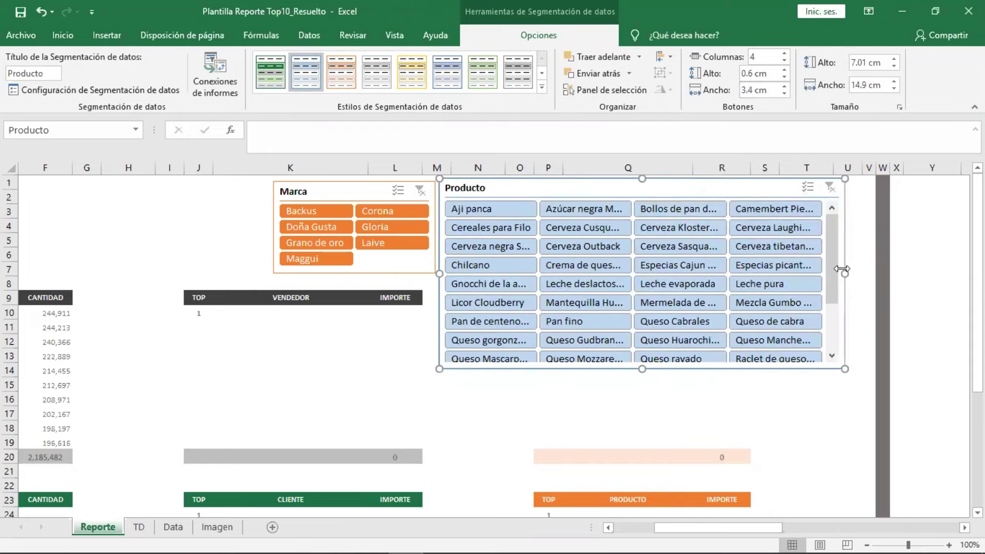
{"action": "left_click_drag", "start_coordinate": [848, 265], "coordinate": [873, 265]}
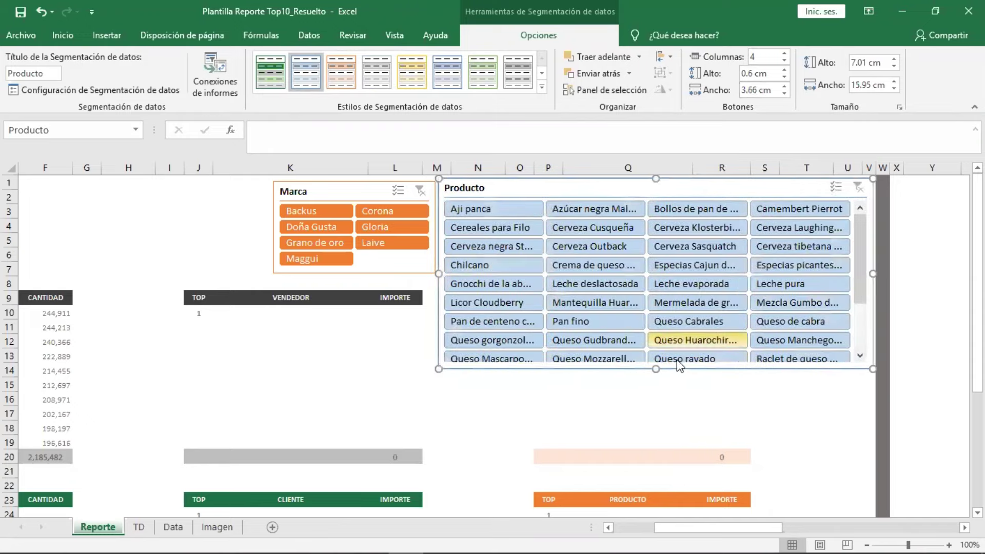
{"action": "left_click_drag", "start_coordinate": [657, 369], "coordinate": [655, 284]}
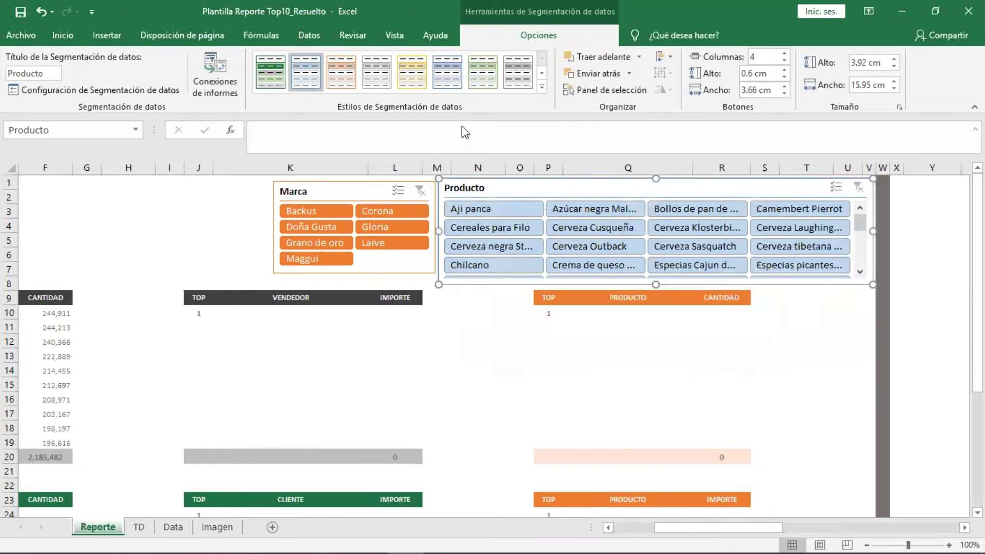
{"action": "left_click", "coordinate": [542, 87]}
{"action": "left_click", "coordinate": [307, 198]}
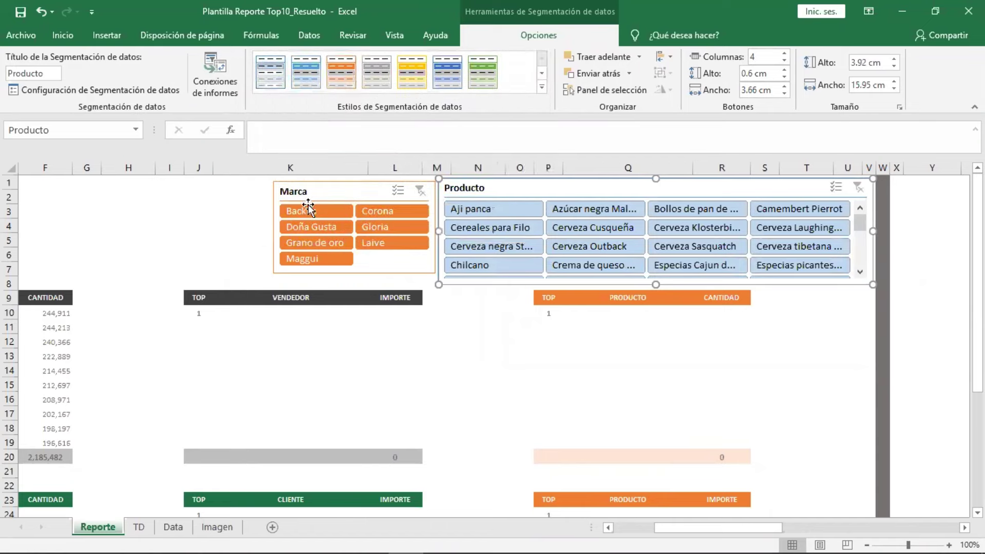
{"action": "left_click", "coordinate": [621, 359]}
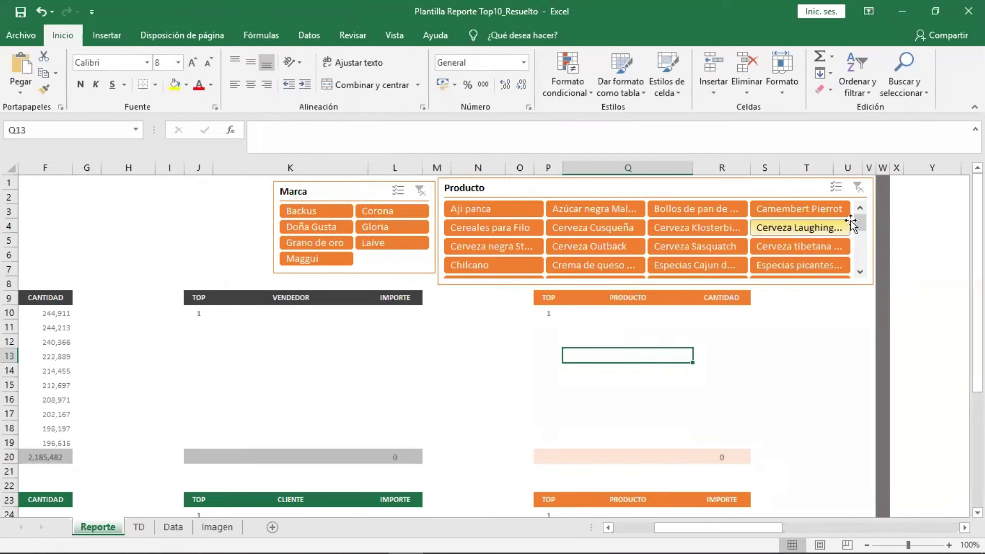
Test the slicers by filtering to Bebidas, then to the Corona and Backus brands.
{"action": "scroll", "coordinate": [860, 239], "scroll_direction": "down", "scroll_amount": 1}
{"action": "scroll", "coordinate": [857, 241], "scroll_direction": "down", "scroll_amount": 6}
{"action": "scroll", "coordinate": [850, 226], "scroll_direction": "up", "scroll_amount": 6}
{"action": "scroll", "coordinate": [848, 220], "scroll_direction": "up", "scroll_amount": 1}
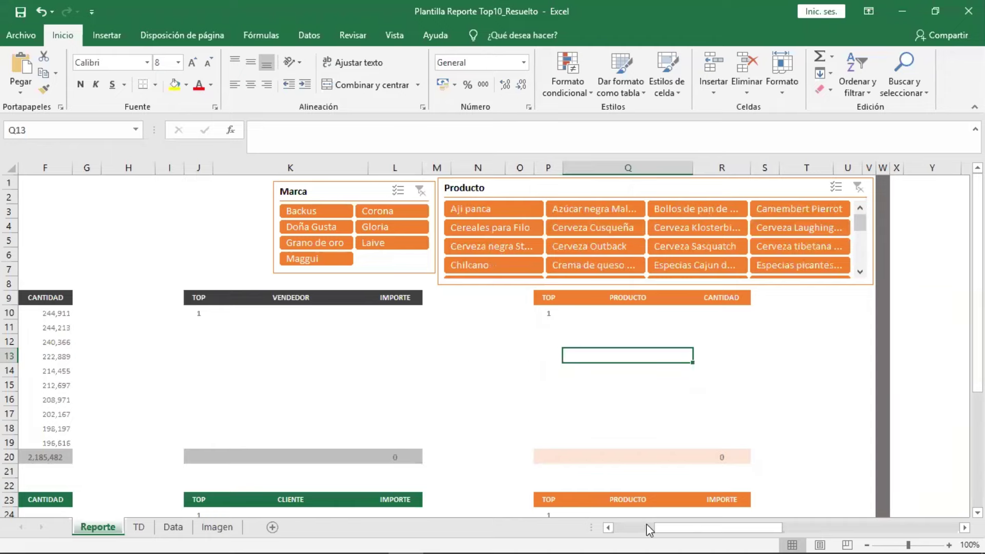
{"action": "scroll", "coordinate": [667, 529], "scroll_direction": "left", "scroll_amount": 3}
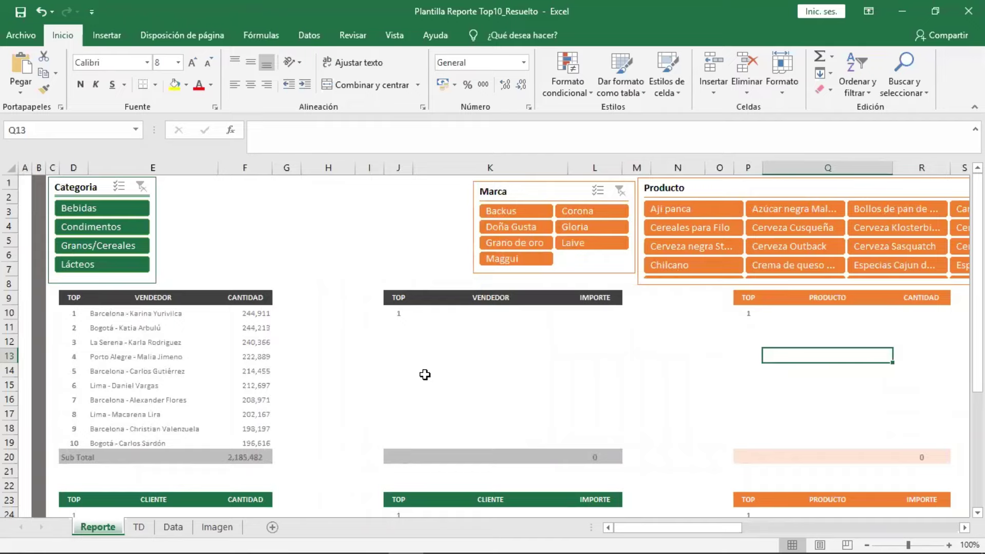
{"action": "left_click", "coordinate": [436, 371]}
{"action": "scroll", "coordinate": [437, 371], "scroll_direction": "down", "scroll_amount": 1}
{"action": "scroll", "coordinate": [438, 371], "scroll_direction": "down", "scroll_amount": 1}
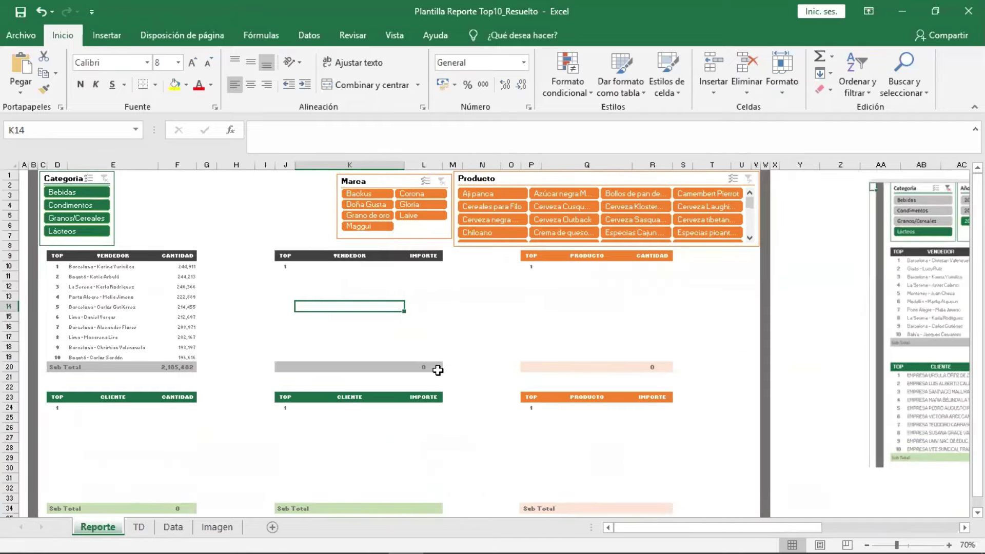
{"action": "scroll", "coordinate": [438, 371], "scroll_direction": "up", "scroll_amount": 1}
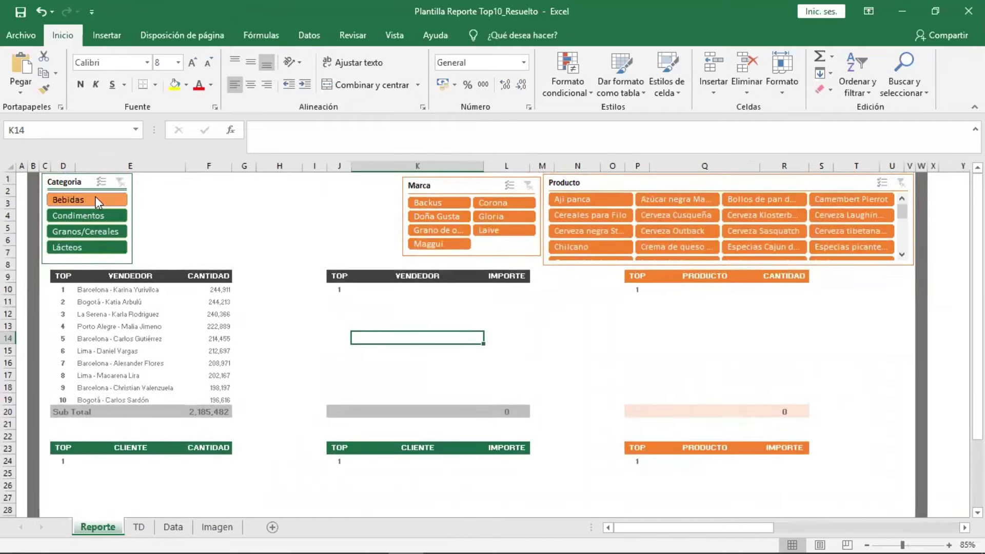
{"action": "left_click", "coordinate": [97, 201]}
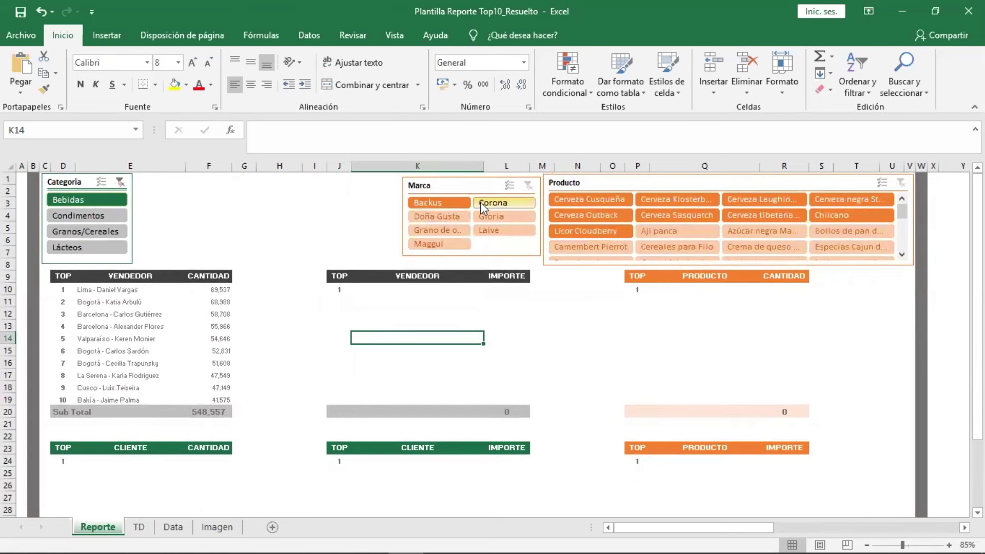
{"action": "left_click", "coordinate": [482, 206]}
{"action": "left_click", "coordinate": [444, 204]}
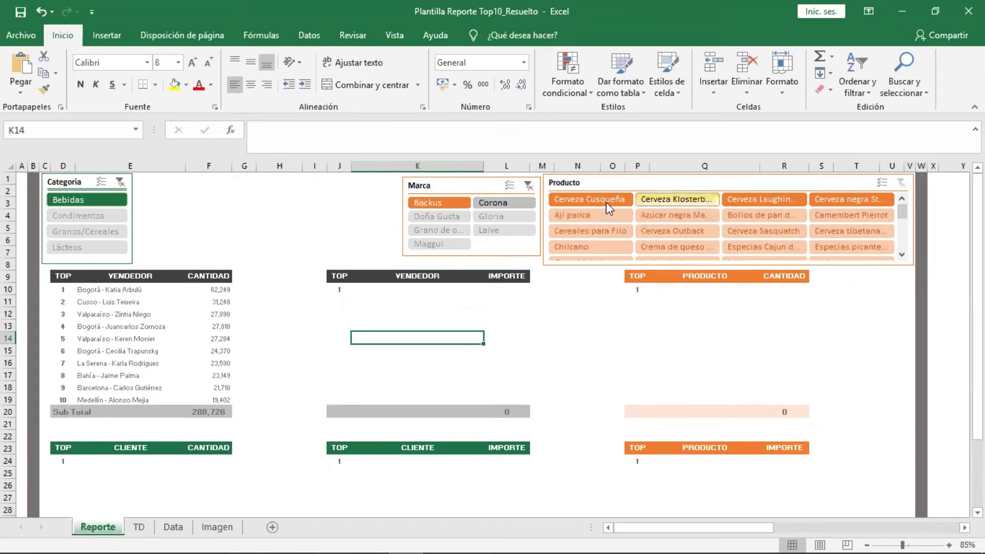
Filter through four beer products, then clear the Producto, Marca and Categoria filters.
{"action": "left_click", "coordinate": [416, 204]}
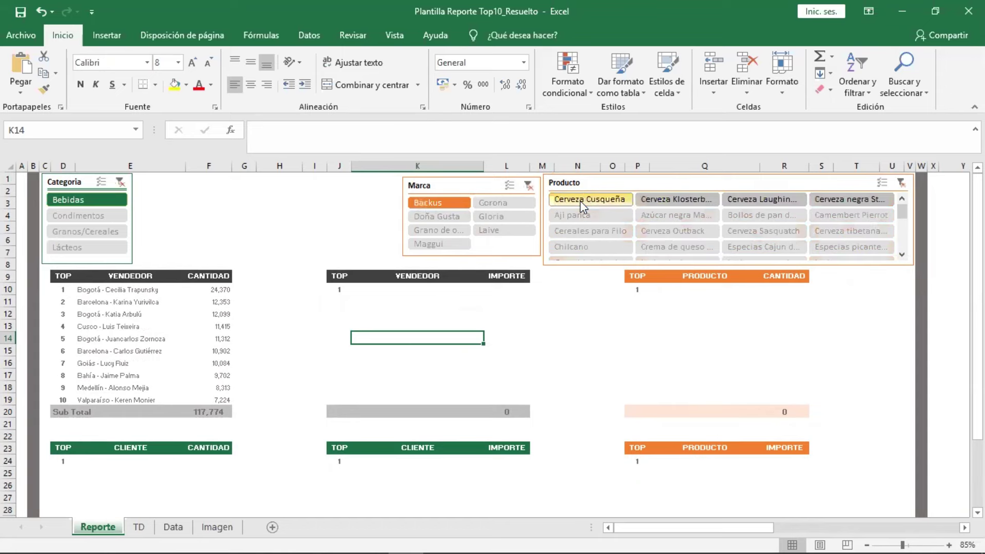
{"action": "left_click", "coordinate": [652, 201]}
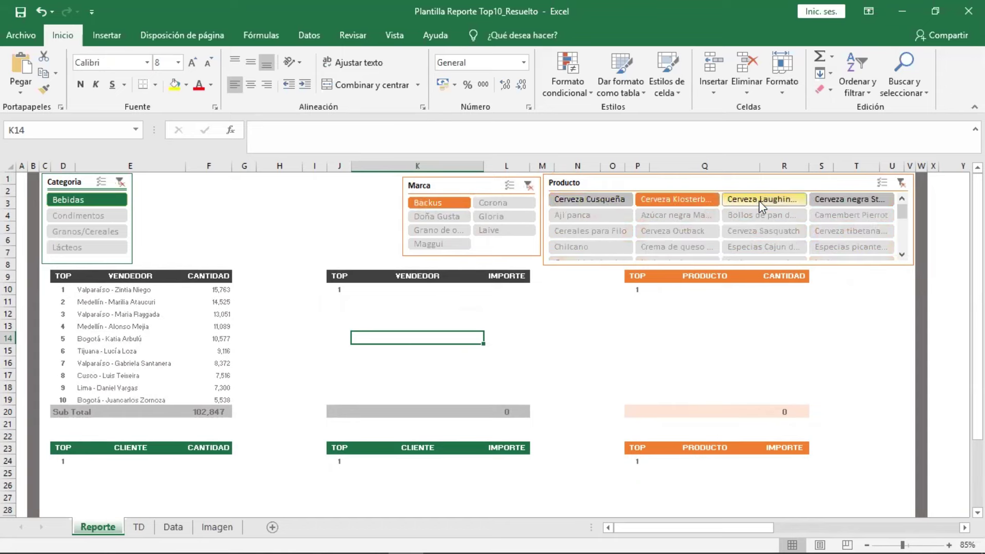
{"action": "left_click", "coordinate": [768, 198]}
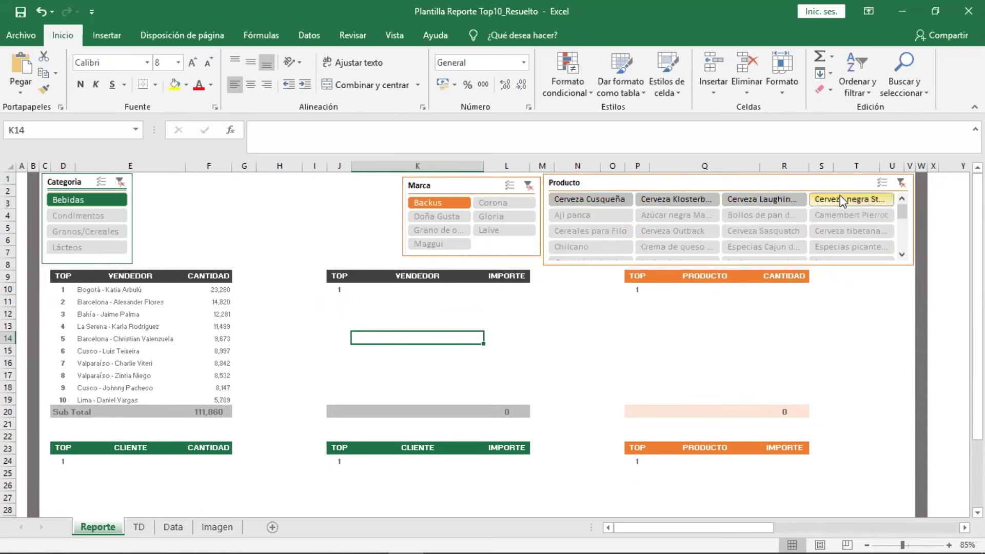
{"action": "left_click", "coordinate": [896, 201]}
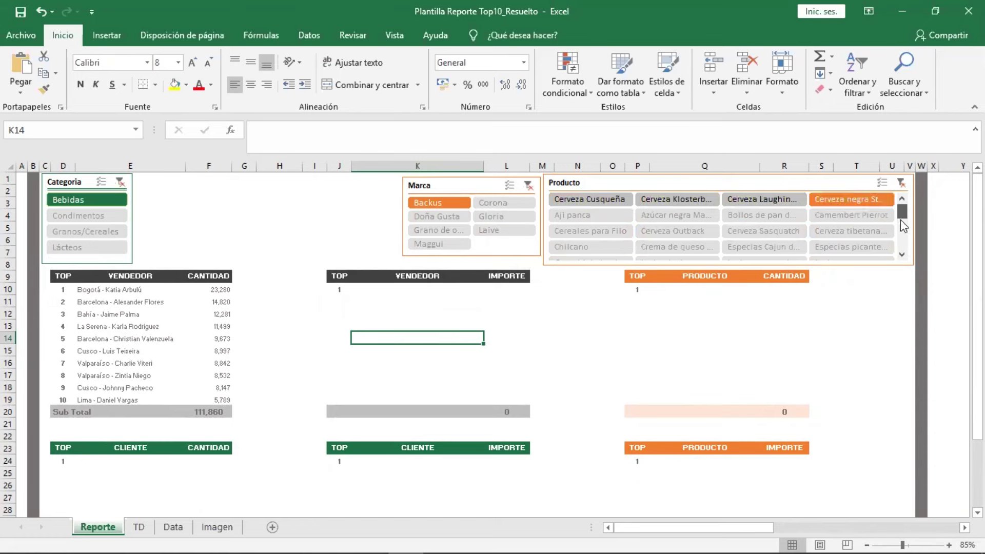
{"action": "left_click", "coordinate": [901, 182]}
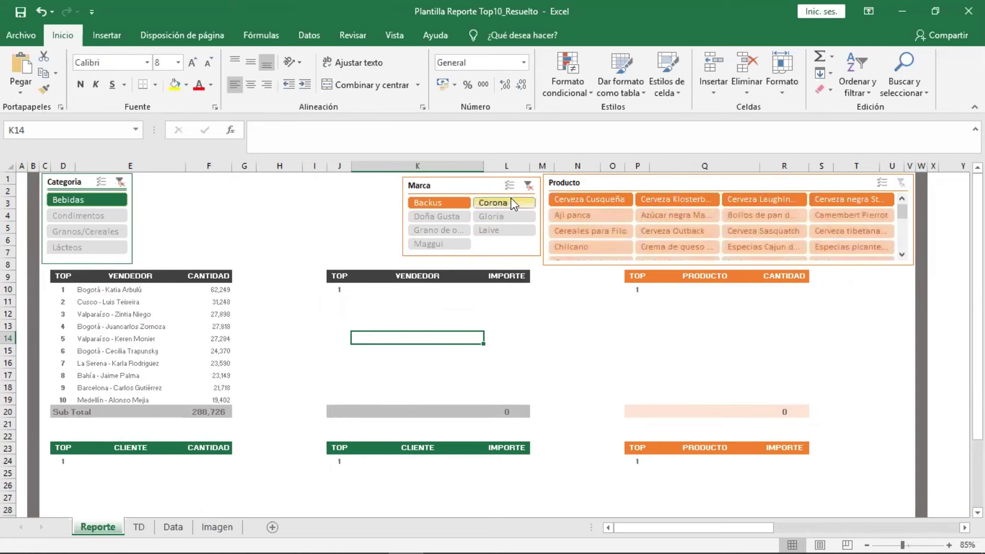
{"action": "left_click", "coordinate": [528, 185]}
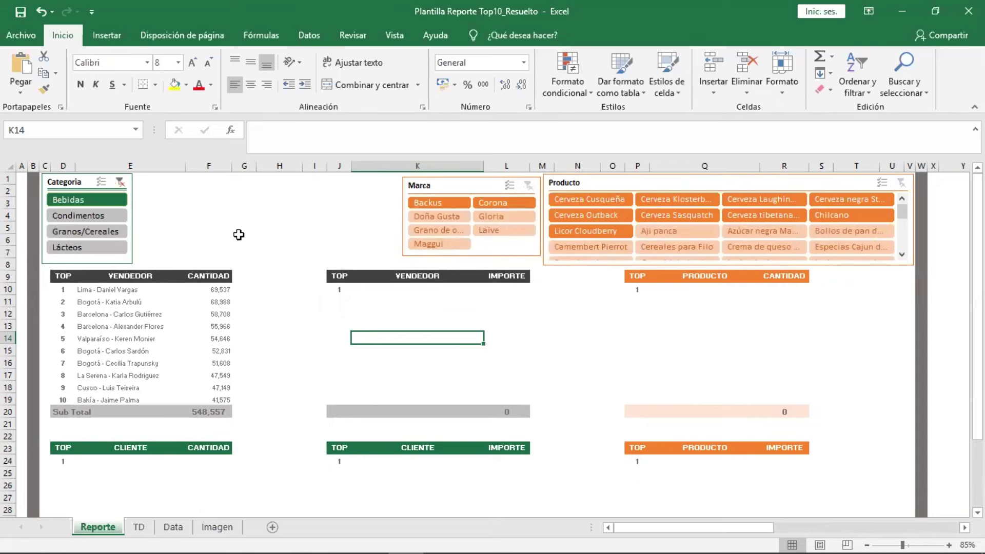
{"action": "left_click", "coordinate": [119, 183]}
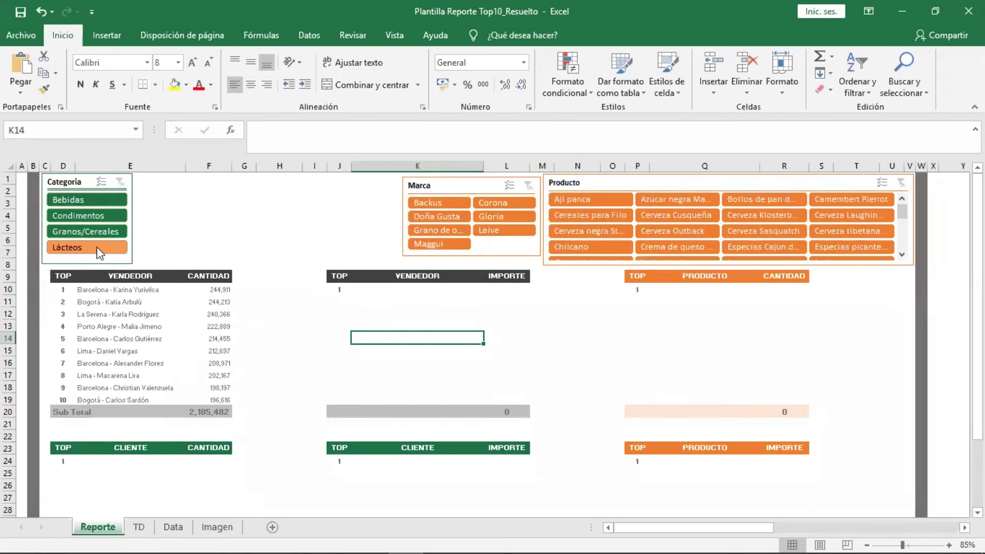
Test Lácteos with the Laive brand, then clear the Categoria and Marca filters.
{"action": "left_click", "coordinate": [99, 248]}
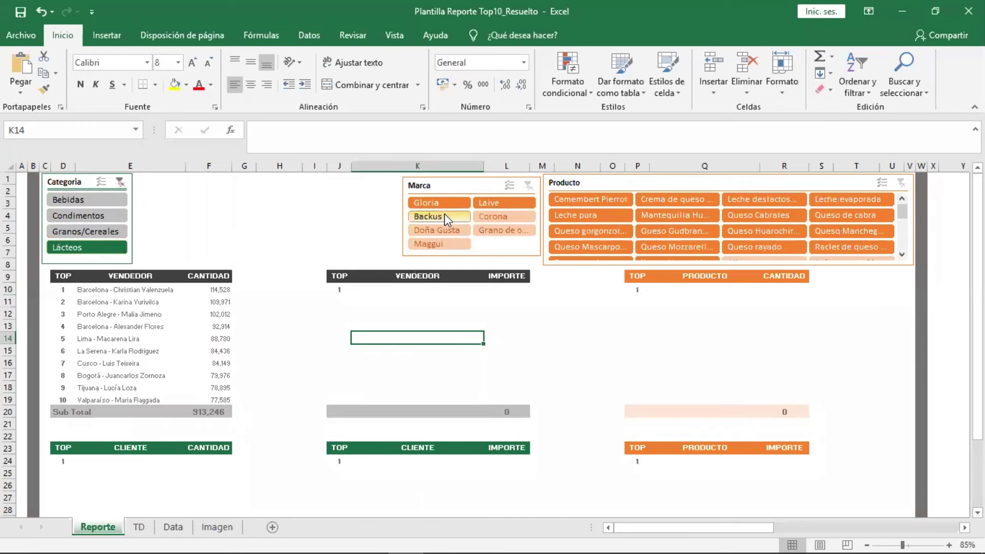
{"action": "left_click", "coordinate": [503, 205]}
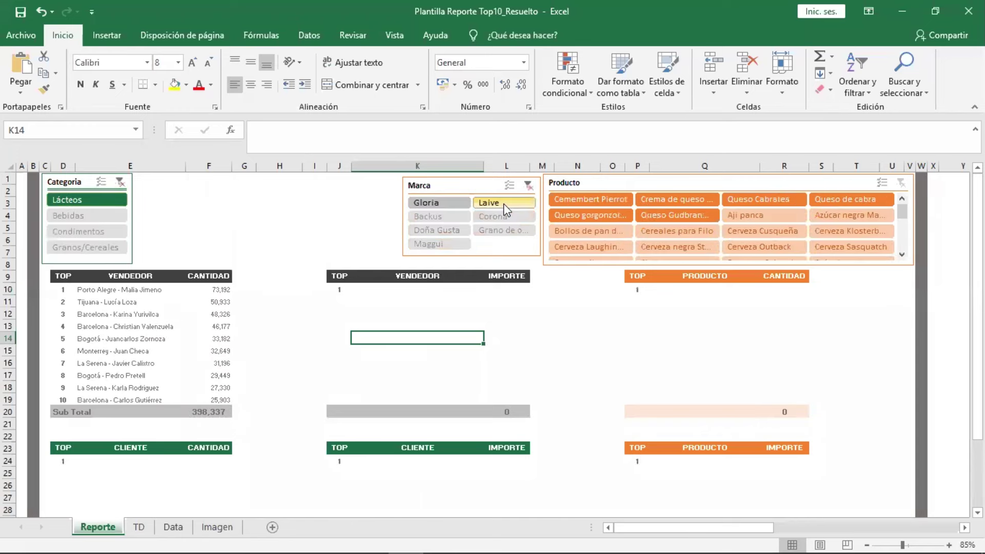
{"action": "left_click", "coordinate": [119, 182]}
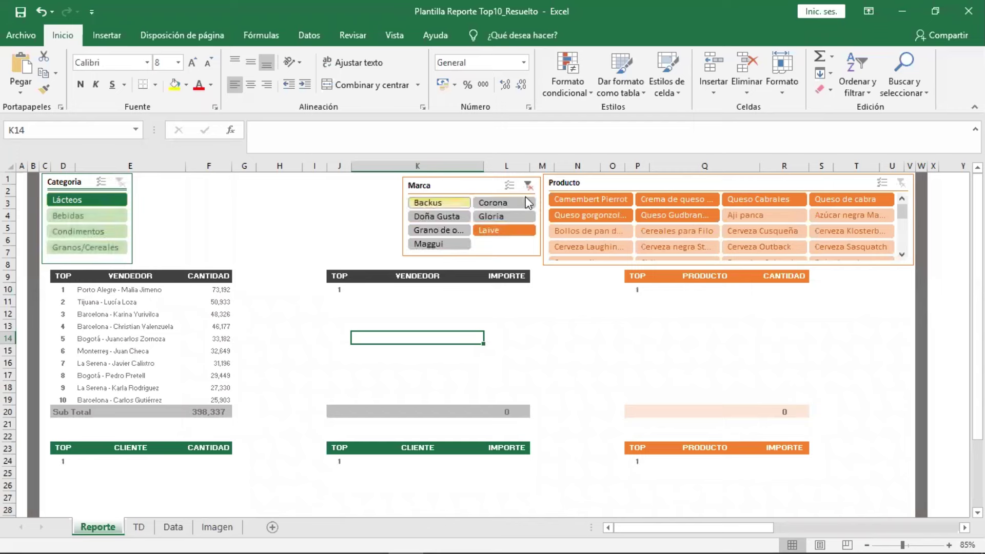
{"action": "left_click", "coordinate": [528, 184]}
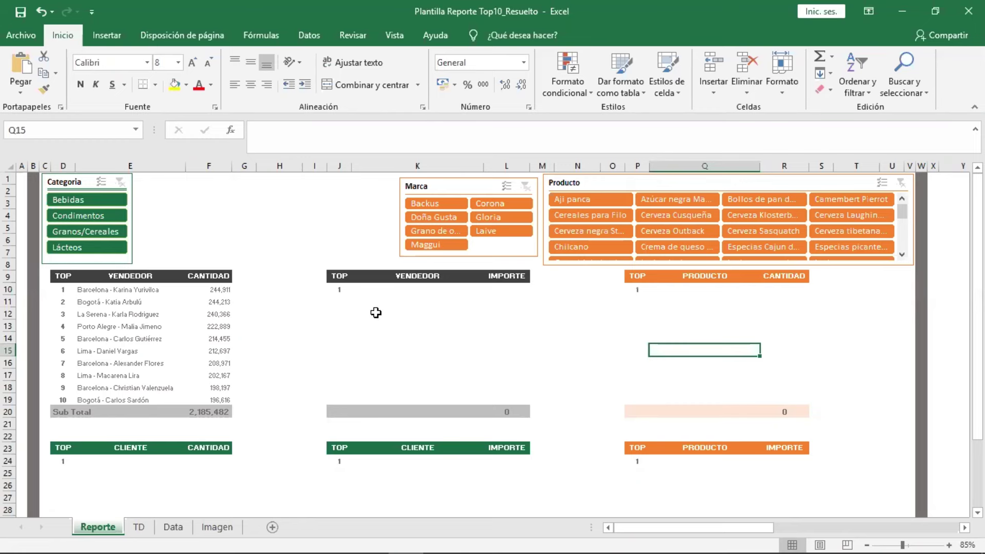
Drag the dashboard picture farther right, clear of the report tables, and reselect K10.
{"action": "left_click", "coordinate": [404, 292]}
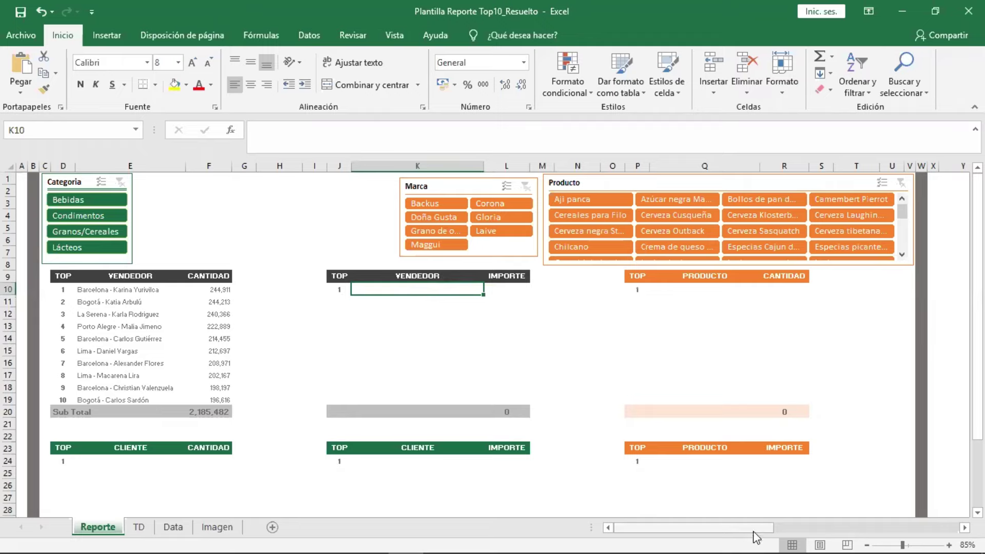
{"action": "left_click_drag", "start_coordinate": [750, 534], "coordinate": [846, 529]}
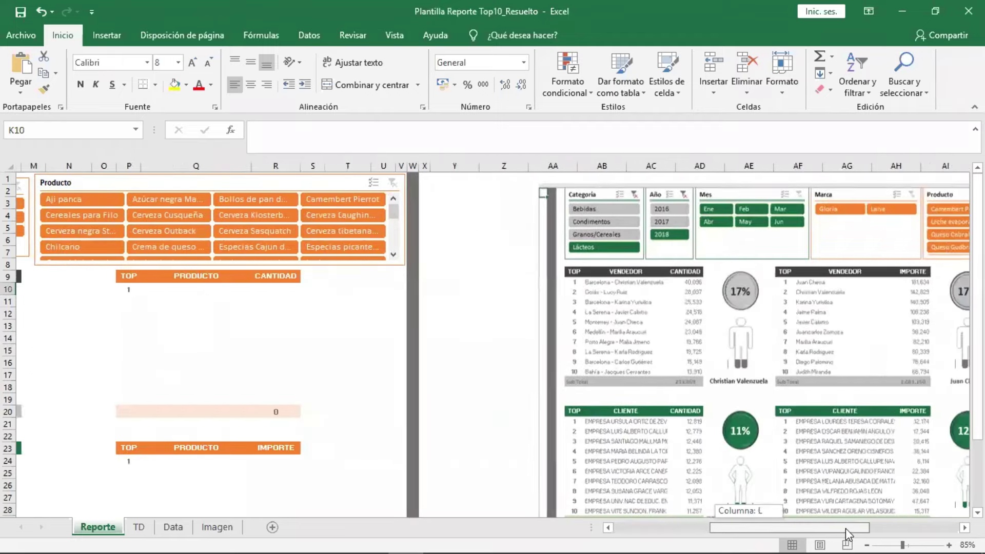
{"action": "left_click_drag", "start_coordinate": [805, 376], "coordinate": [643, 360]}
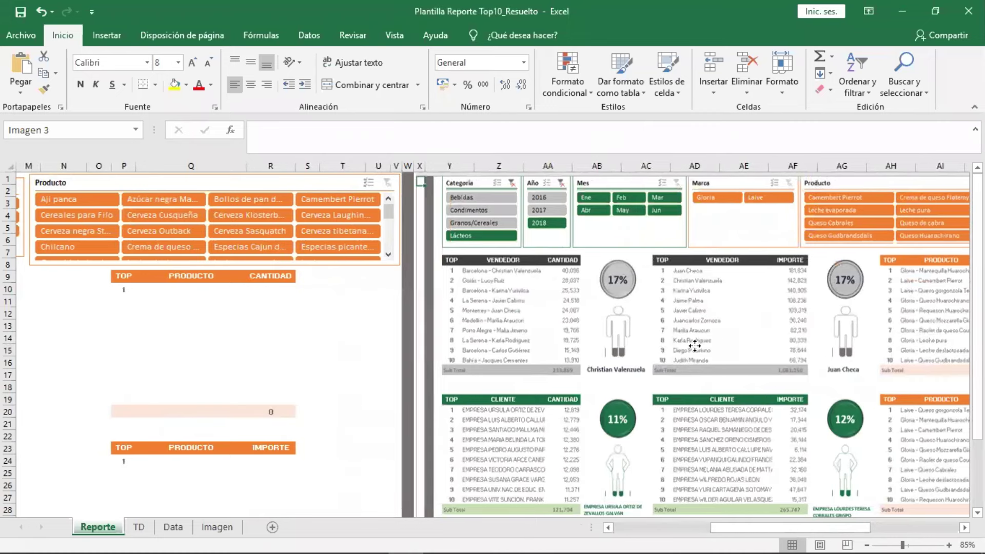
{"action": "left_click_drag", "start_coordinate": [640, 355], "coordinate": [695, 351]}
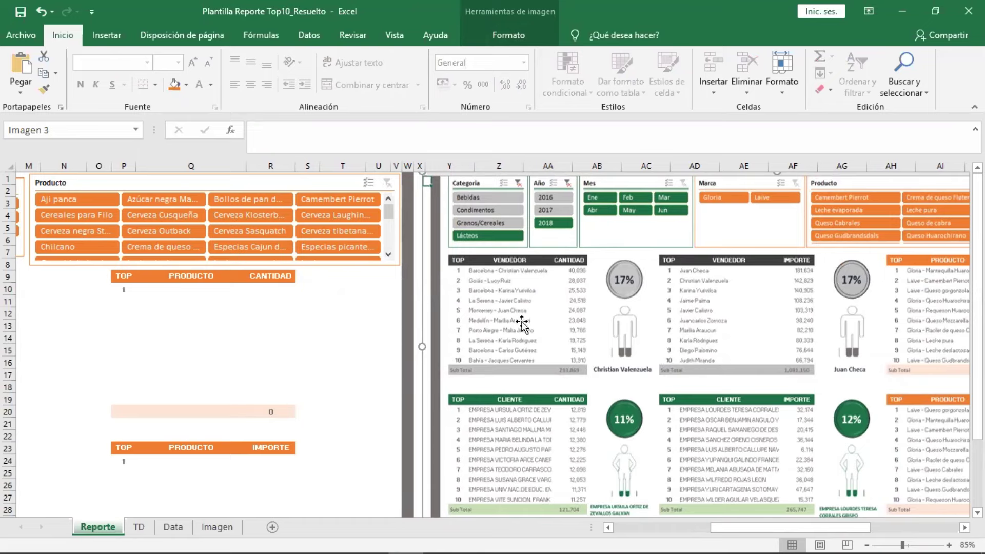
{"action": "left_click_drag", "start_coordinate": [522, 321], "coordinate": [688, 323]}
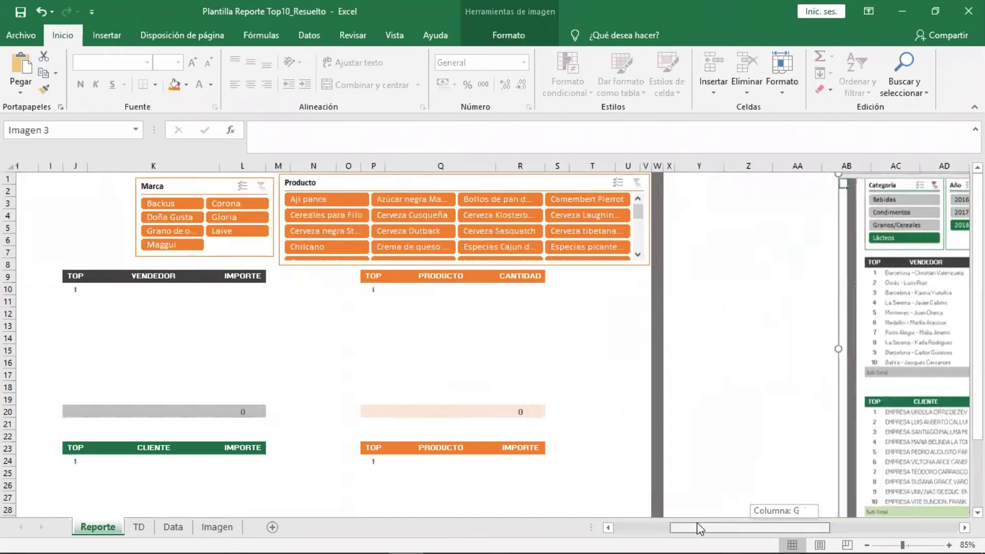
{"action": "left_click_drag", "start_coordinate": [783, 533], "coordinate": [688, 533]}
{"action": "left_click", "coordinate": [409, 290]}
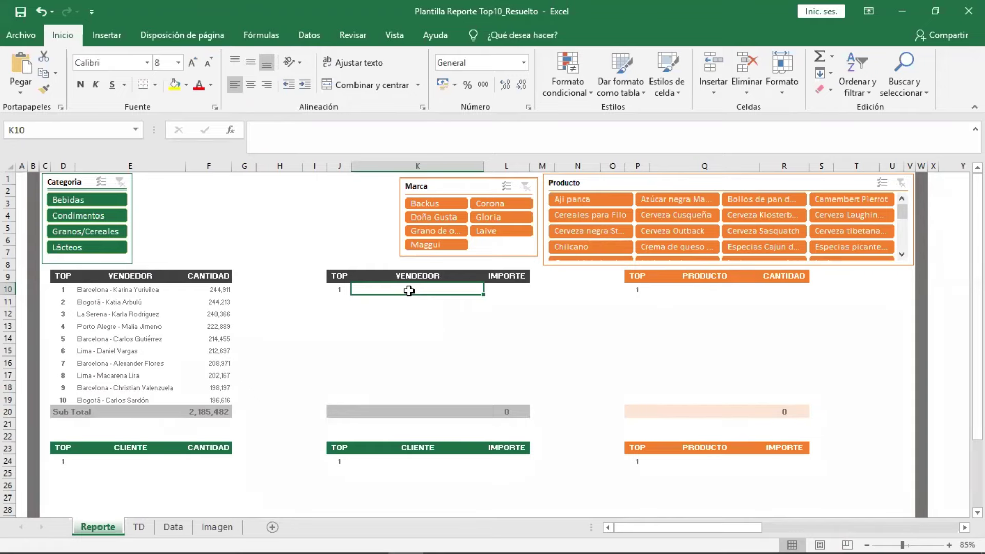
Fill TD cell E2 yellow and insert a pivot table there from the VENTAS range.
{"action": "left_click", "coordinate": [139, 528]}
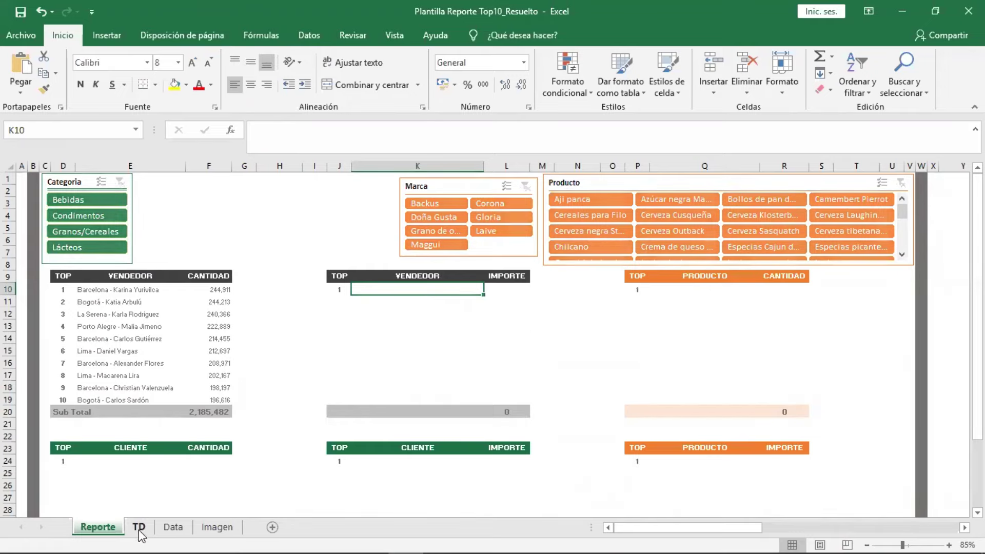
{"action": "left_click", "coordinate": [506, 213]}
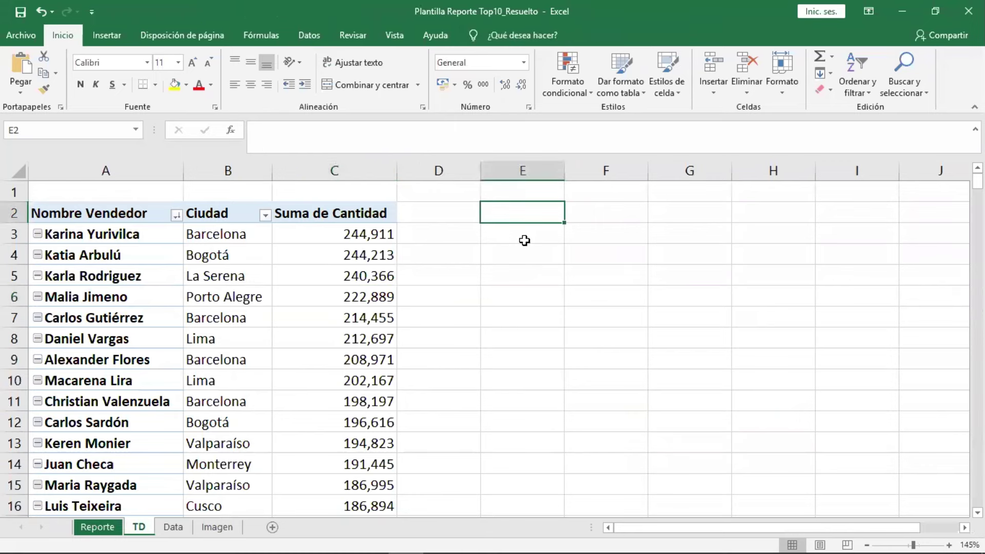
{"action": "left_click", "coordinate": [176, 86]}
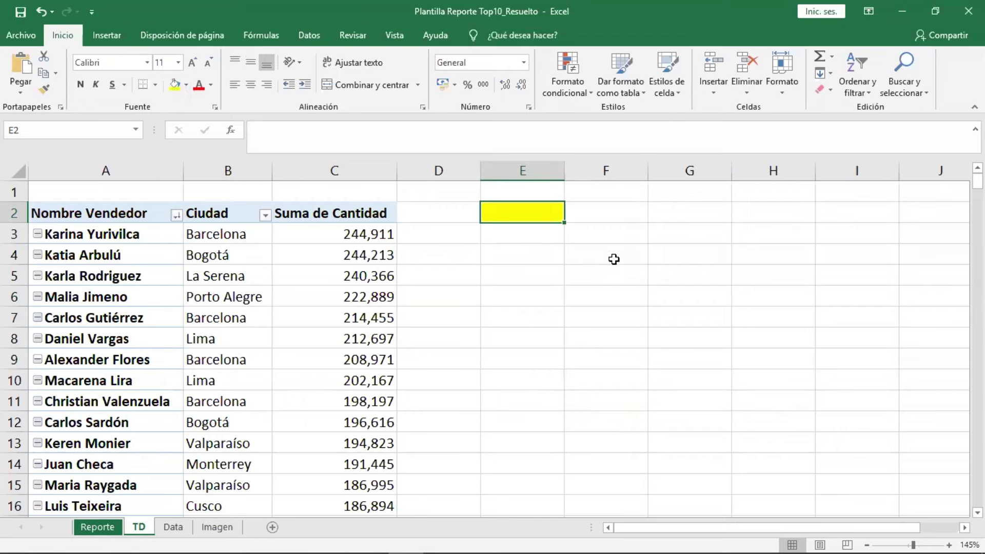
{"action": "left_click", "coordinate": [108, 36]}
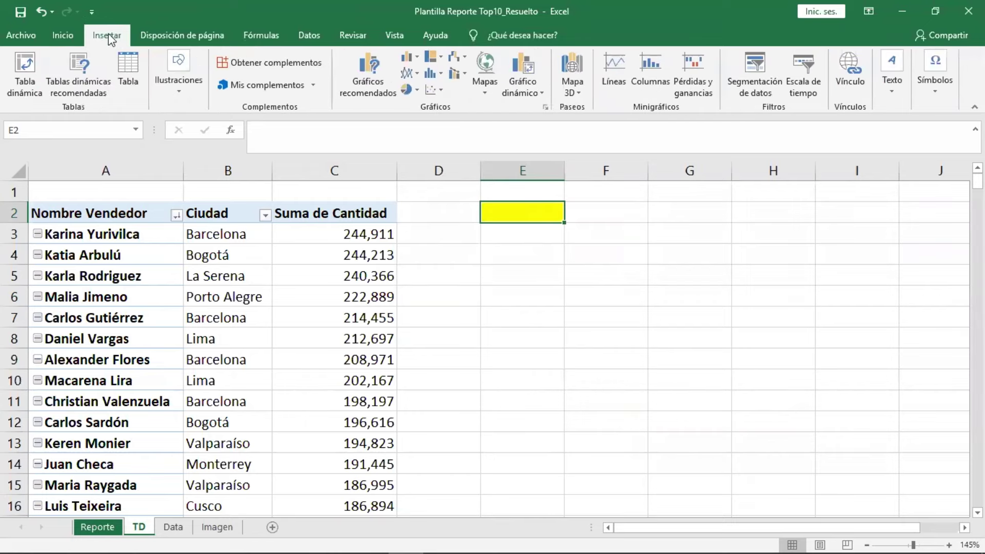
{"action": "left_click", "coordinate": [20, 94]}
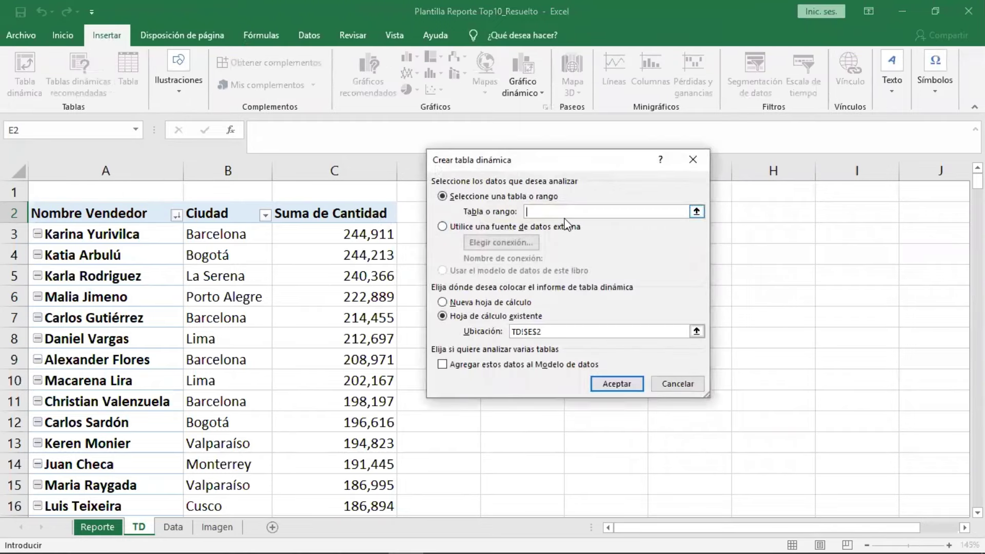
{"action": "type", "text": "VENTAS"}
{"action": "key", "text": "Return"}
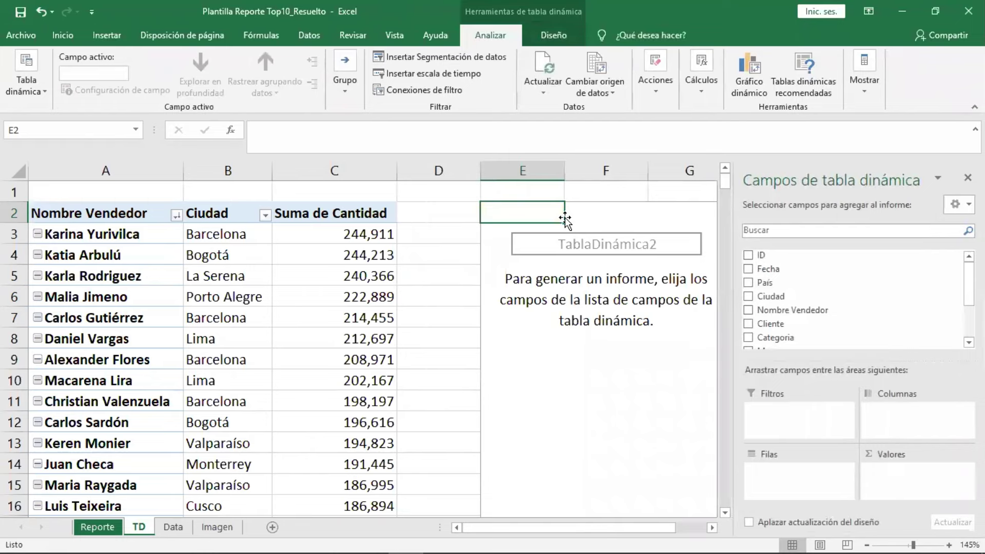
Rename the new pivot table TDVenImpor.
{"action": "left_click", "coordinate": [25, 95]}
{"action": "left_click", "coordinate": [55, 136]}
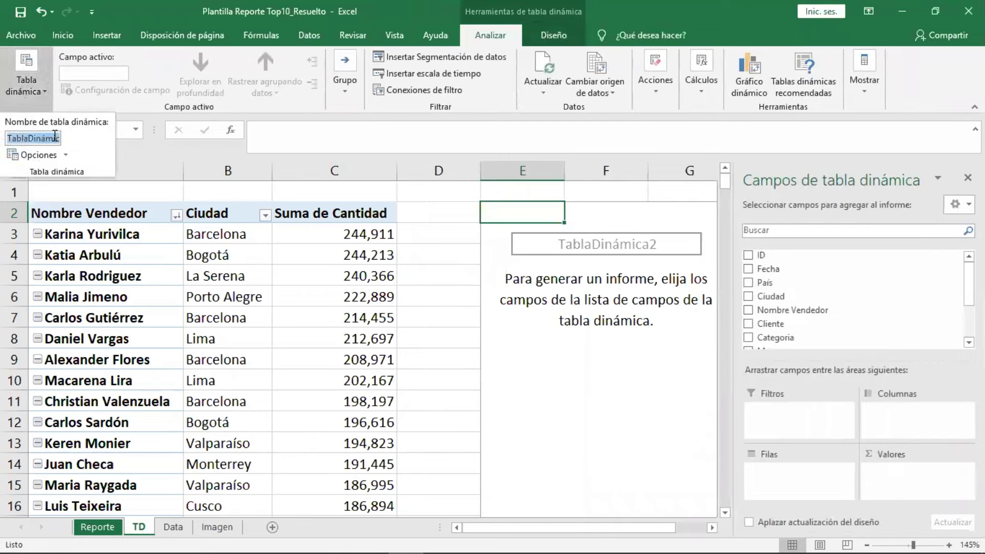
{"action": "key", "text": "BackSpace"}
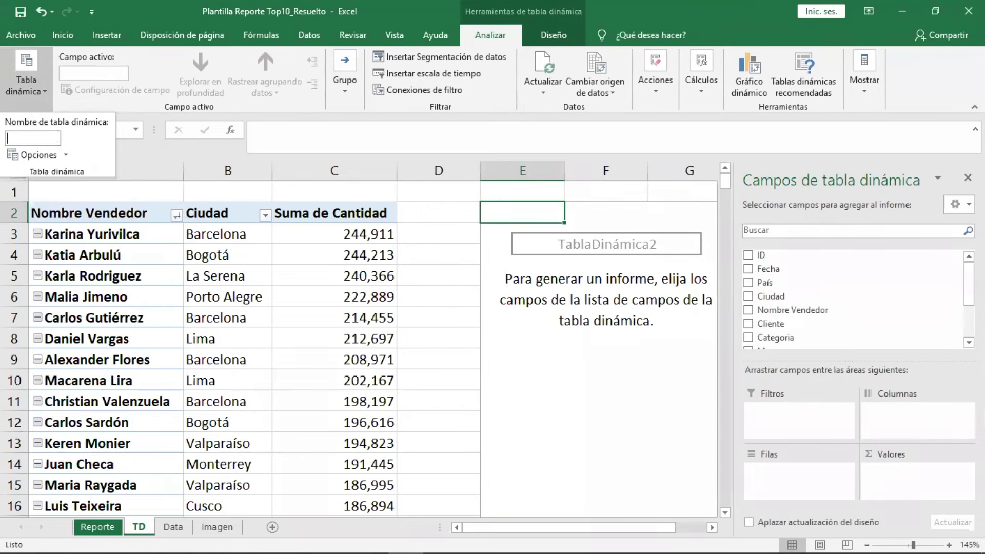
{"action": "type", "text": "TDV"}
{"action": "type", "text": "en"}
{"action": "type", "text": "Impo"}
{"action": "type", "text": "r"}
{"action": "key", "text": "Return"}
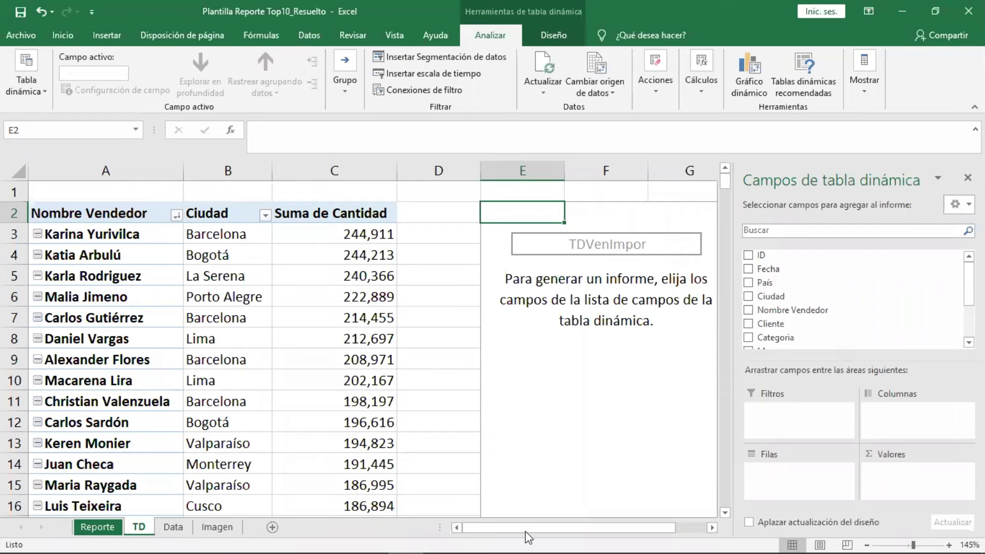
Put Nombre Vendedor in Filas and Importe in Valores of the TDVenImpor pivot.
{"action": "left_click_drag", "start_coordinate": [533, 532], "coordinate": [565, 531]}
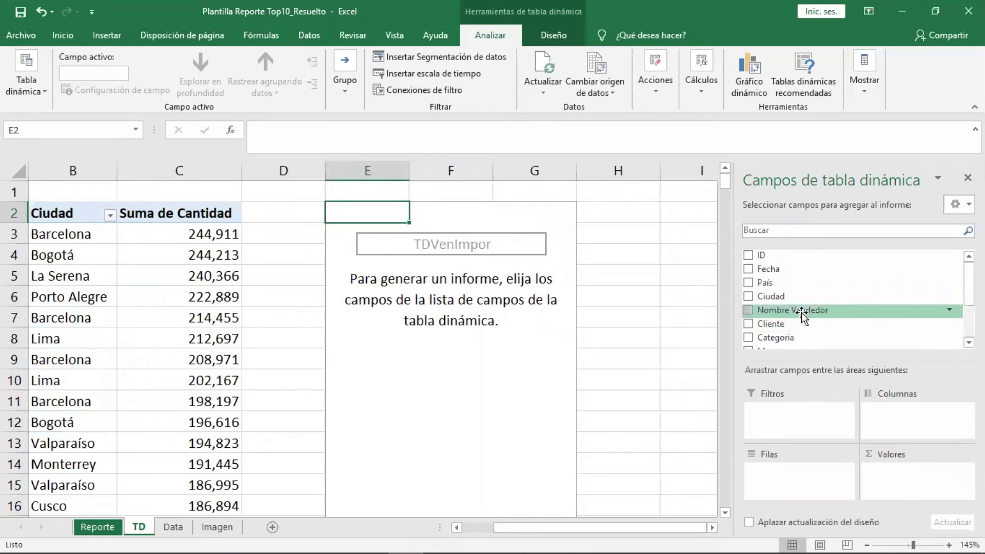
{"action": "mouse_move", "coordinate": [801, 312]}
{"action": "left_mouse_down"}
{"action": "mouse_move", "coordinate": [814, 376]}
{"action": "mouse_move", "coordinate": [787, 469]}
{"action": "mouse_move", "coordinate": [806, 469]}
{"action": "left_mouse_up"}
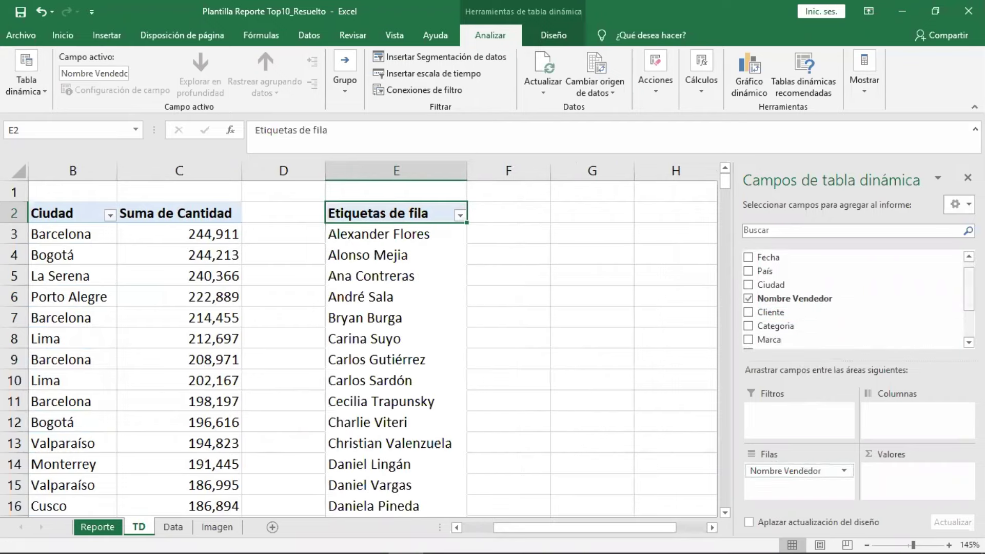
{"action": "scroll", "coordinate": [794, 328], "scroll_direction": "down", "scroll_amount": 2}
{"action": "scroll", "coordinate": [852, 308], "scroll_direction": "down", "scroll_amount": 2}
{"action": "left_click_drag", "start_coordinate": [792, 323], "coordinate": [894, 484]}
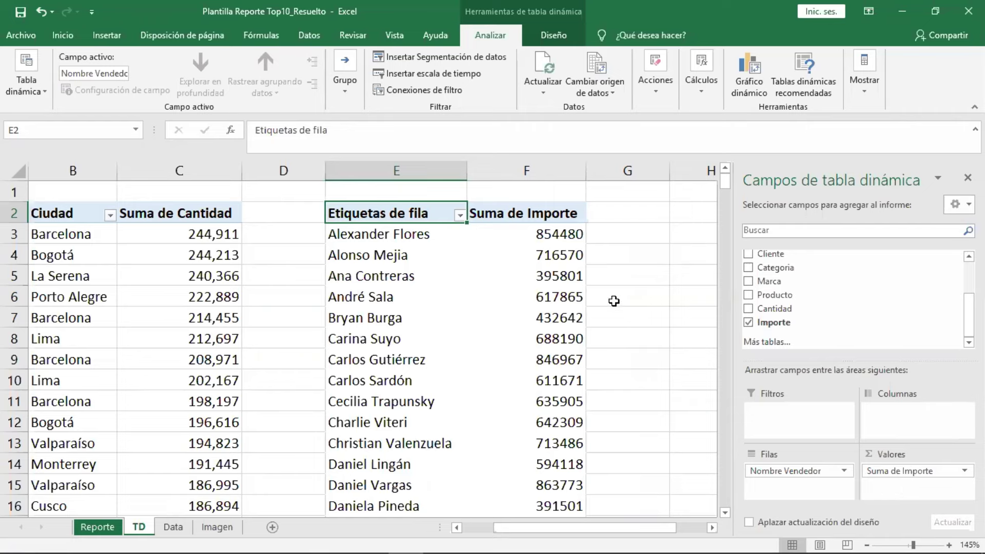
Format Suma de Importe as Número with a thousands separator and 0 decimals.
{"action": "left_click", "coordinate": [557, 277]}
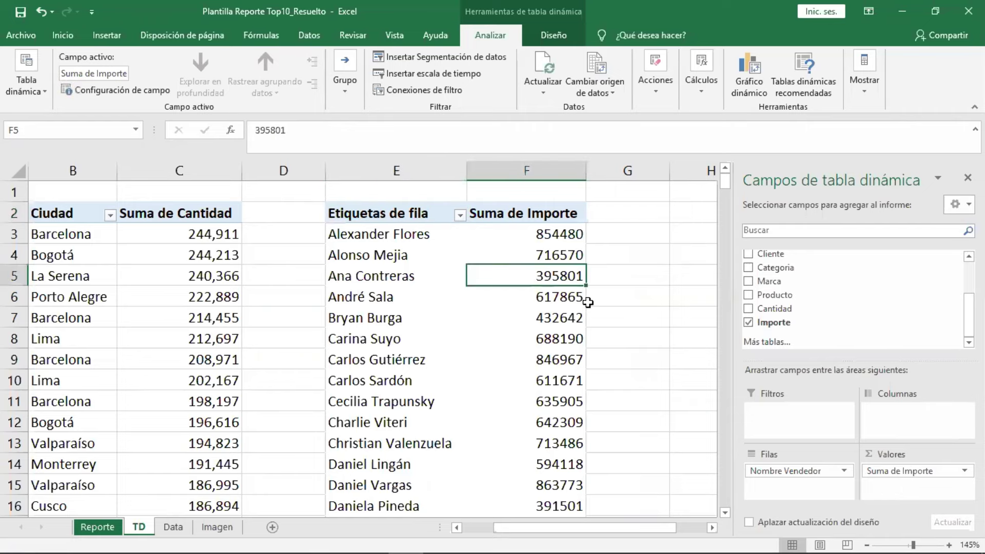
{"action": "left_click", "coordinate": [528, 236]}
{"action": "right_click", "coordinate": [527, 236]}
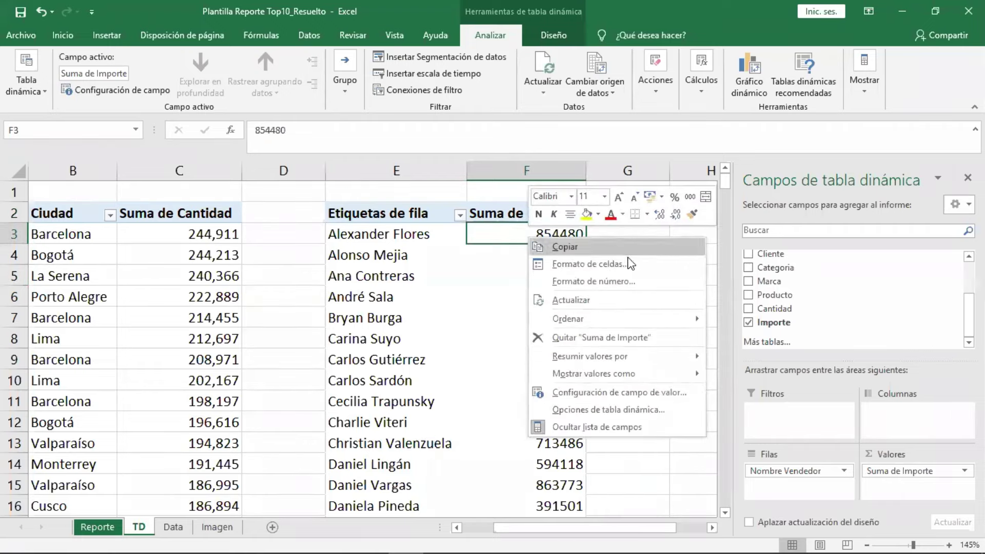
{"action": "left_click", "coordinate": [642, 287]}
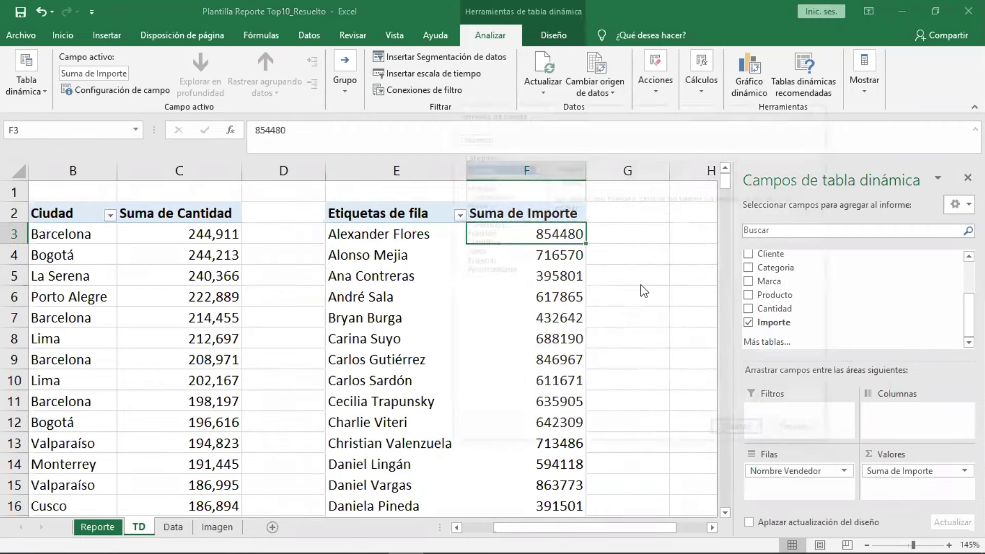
{"action": "left_click", "coordinate": [492, 175]}
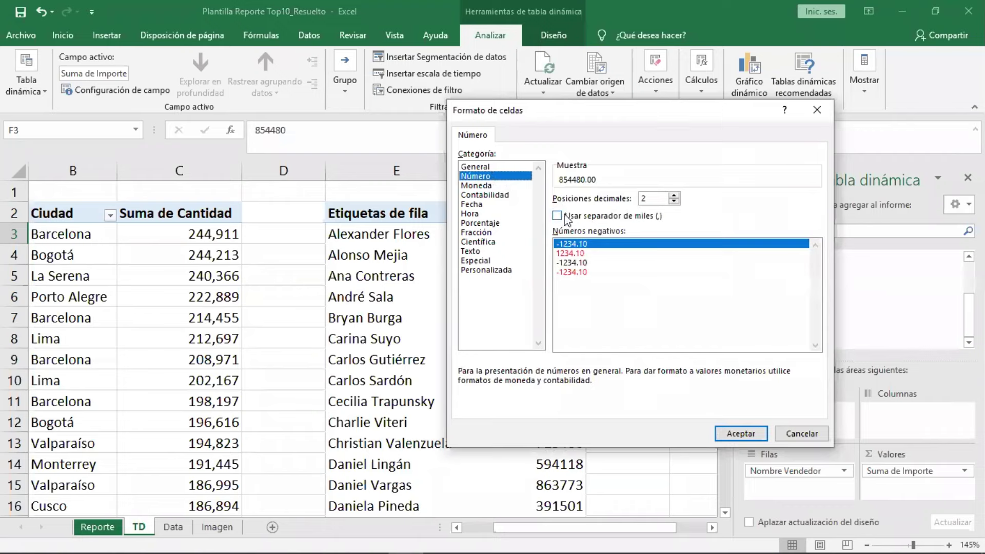
{"action": "left_click", "coordinate": [563, 216]}
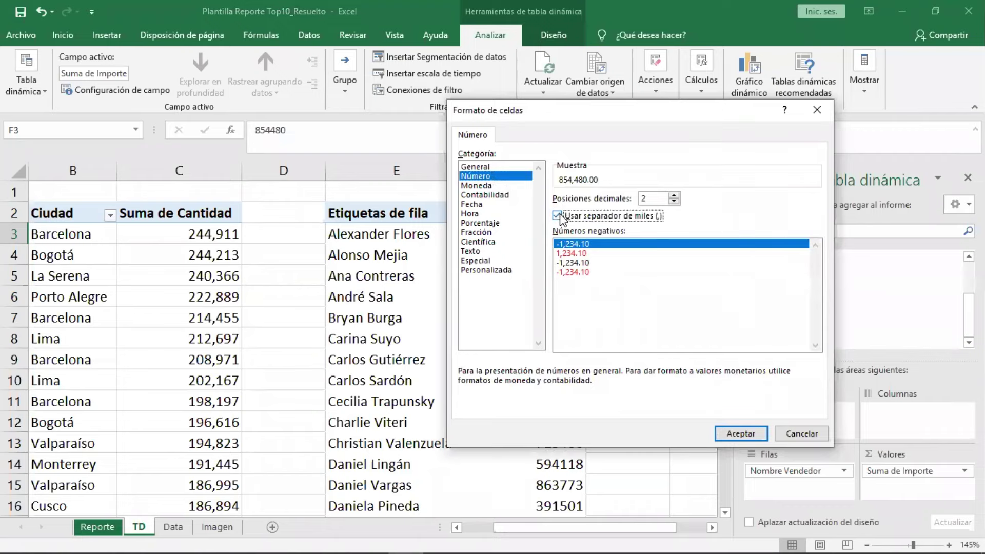
{"action": "left_click", "coordinate": [674, 201]}
{"action": "left_click", "coordinate": [674, 201]}
{"action": "left_click", "coordinate": [732, 433]}
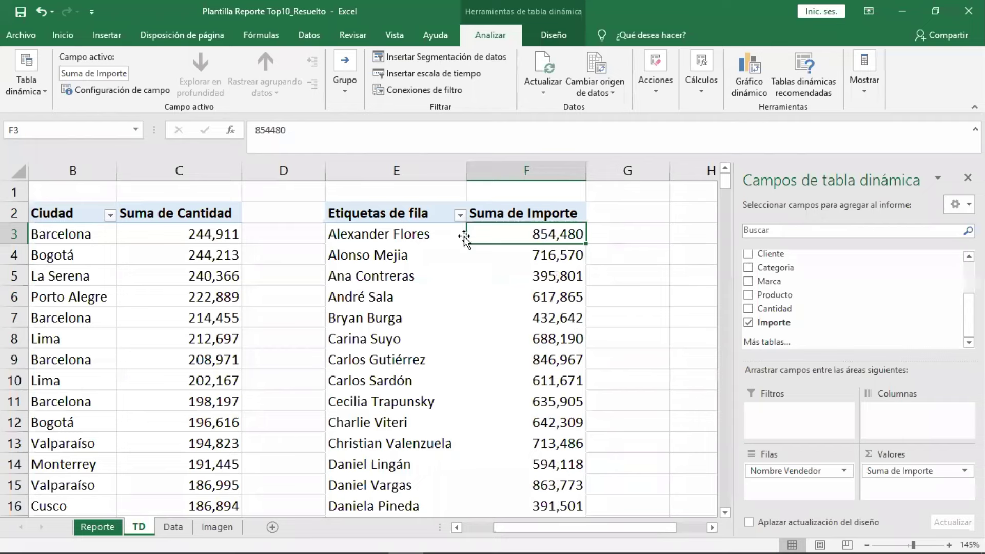
Sort the sellers by Importe from highest to lowest.
{"action": "right_click", "coordinate": [529, 233]}
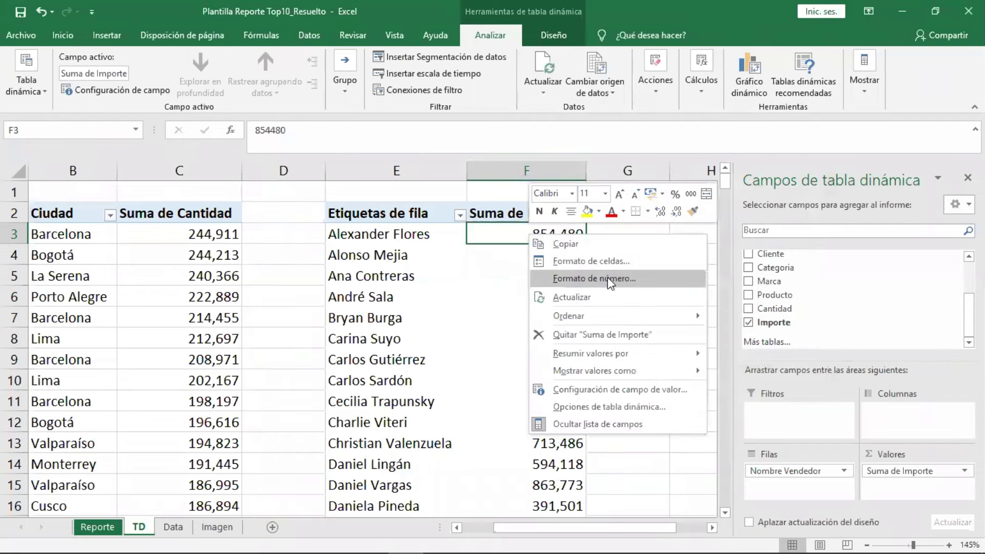
{"action": "mouse_move", "coordinate": [569, 315]}
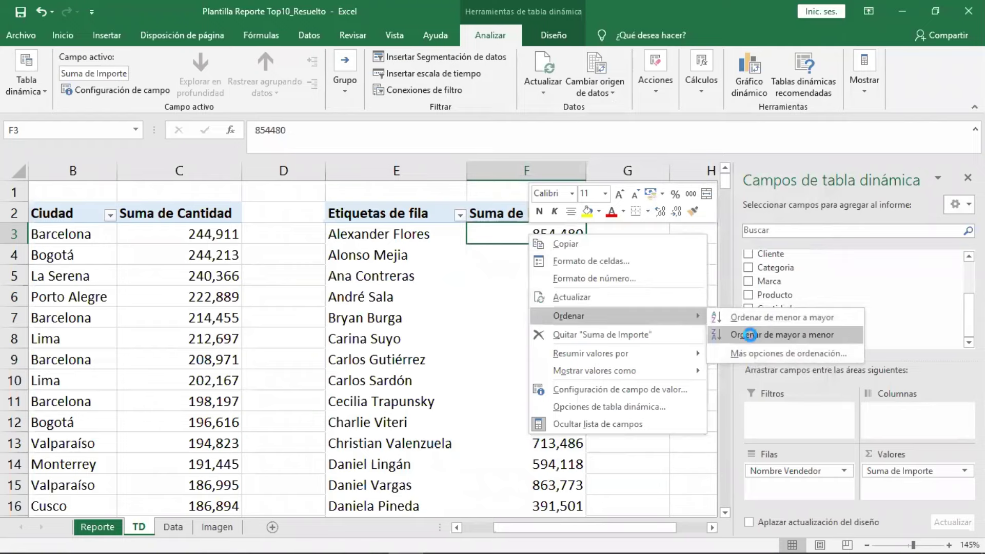
{"action": "left_click", "coordinate": [752, 336]}
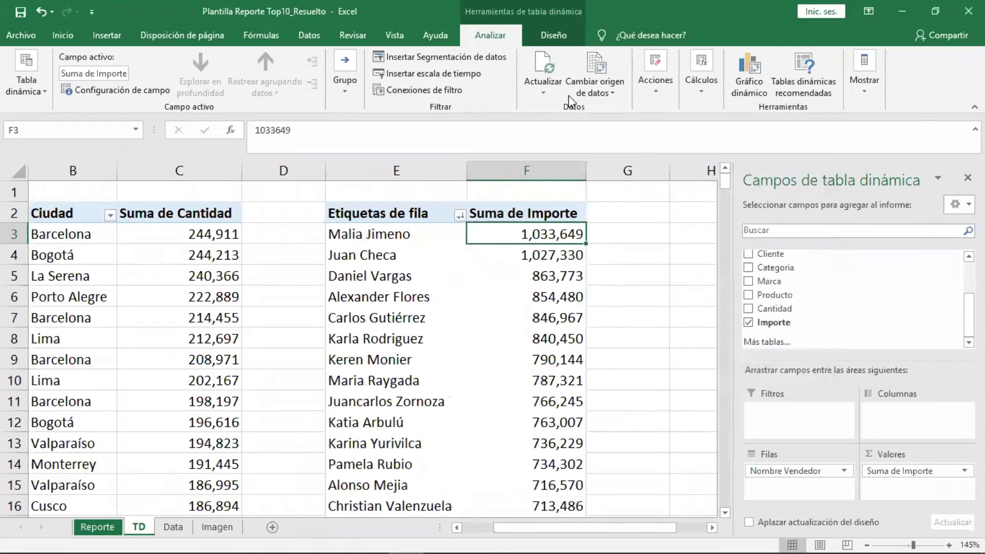
{"action": "left_click", "coordinate": [554, 35]}
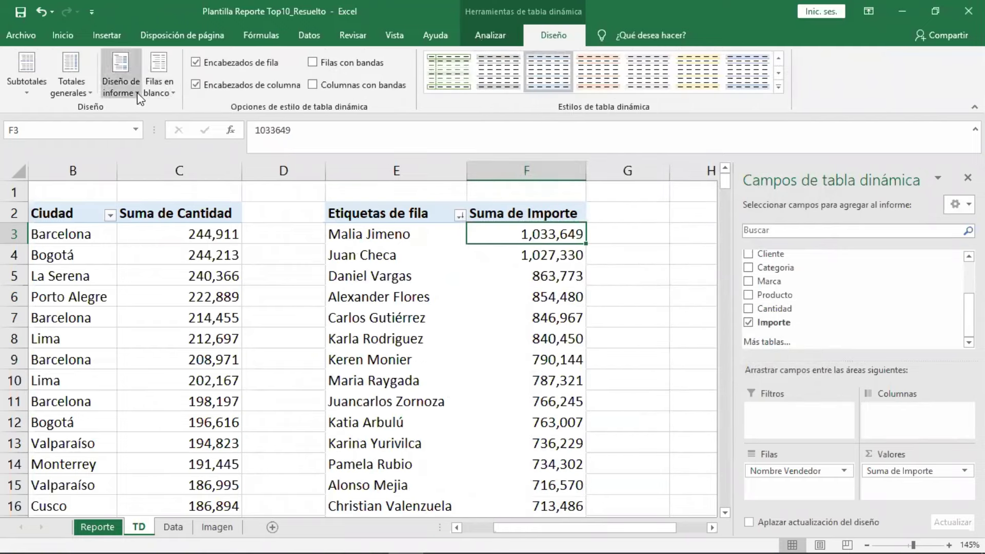
Set the seller pivot's report layout to tabular form with a Nombre Vendedor header.
{"action": "left_click", "coordinate": [136, 95]}
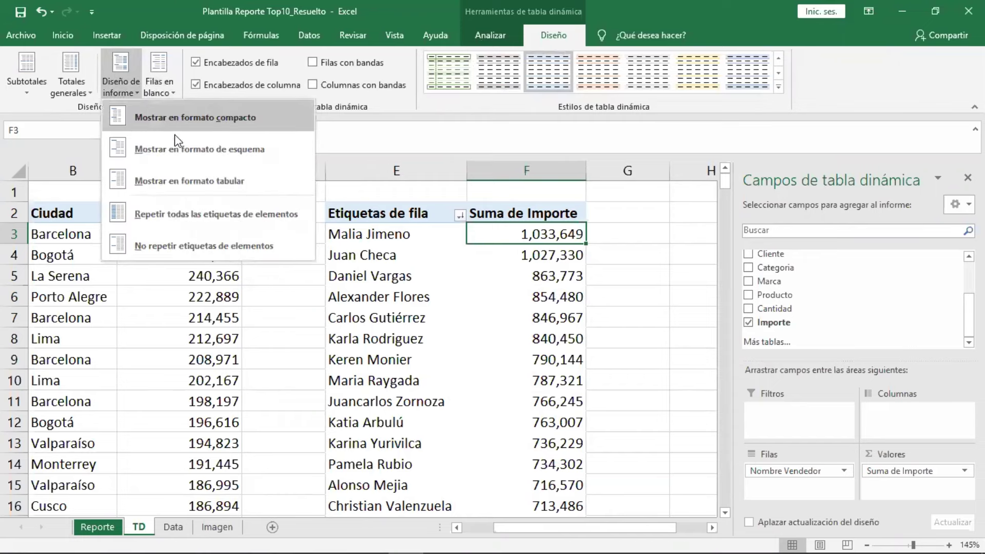
{"action": "left_click", "coordinate": [211, 170]}
{"action": "left_click", "coordinate": [409, 213]}
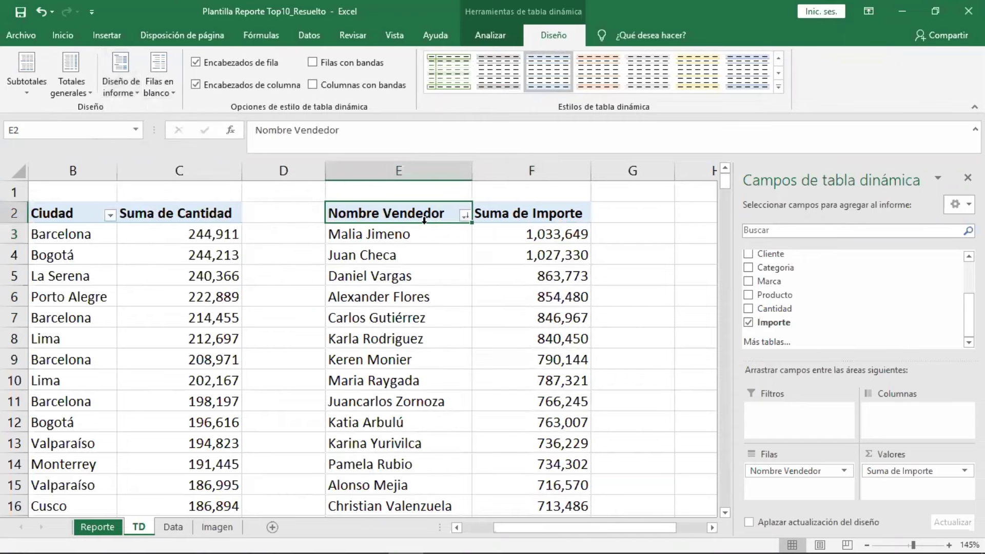
{"action": "left_click", "coordinate": [121, 100]}
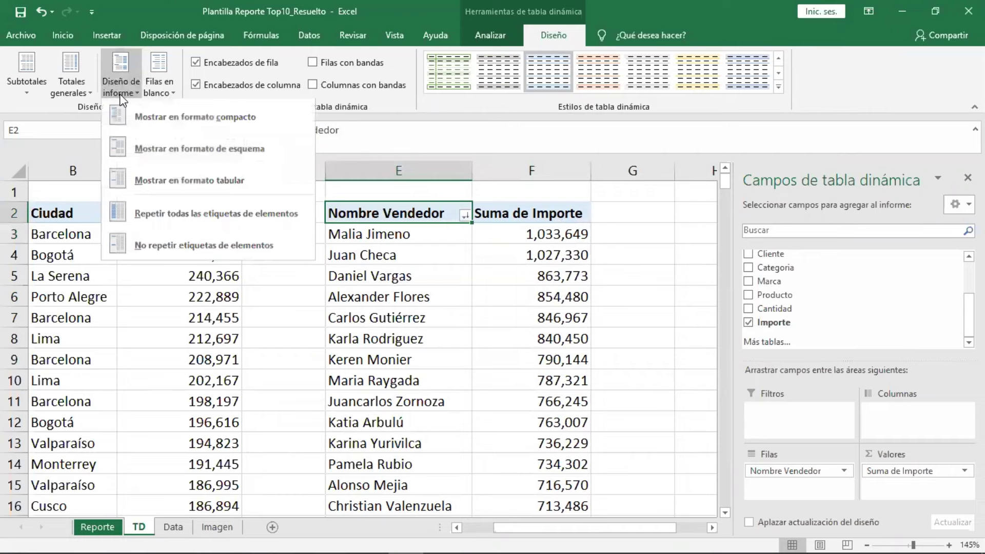
{"action": "left_click", "coordinate": [207, 128]}
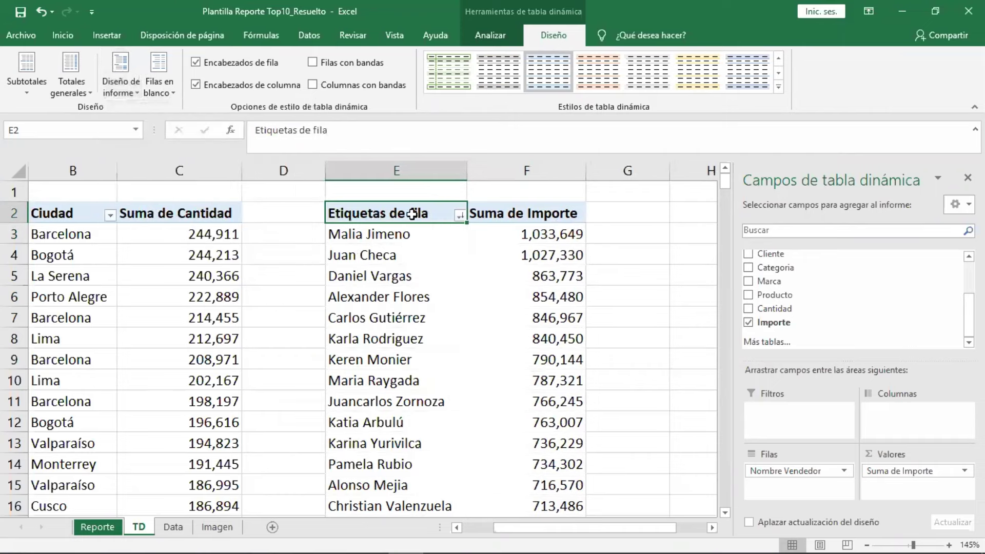
{"action": "left_click", "coordinate": [121, 87]}
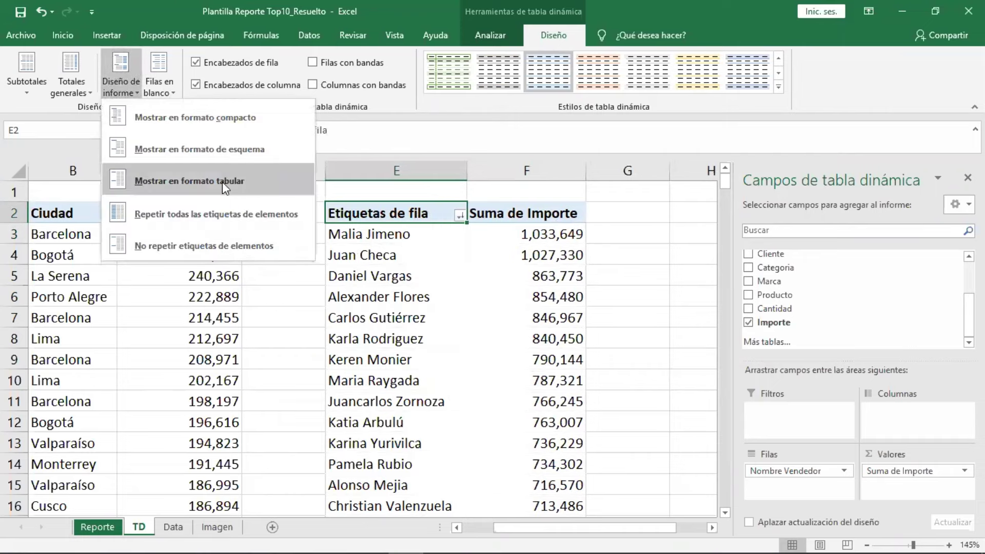
{"action": "left_click", "coordinate": [223, 182]}
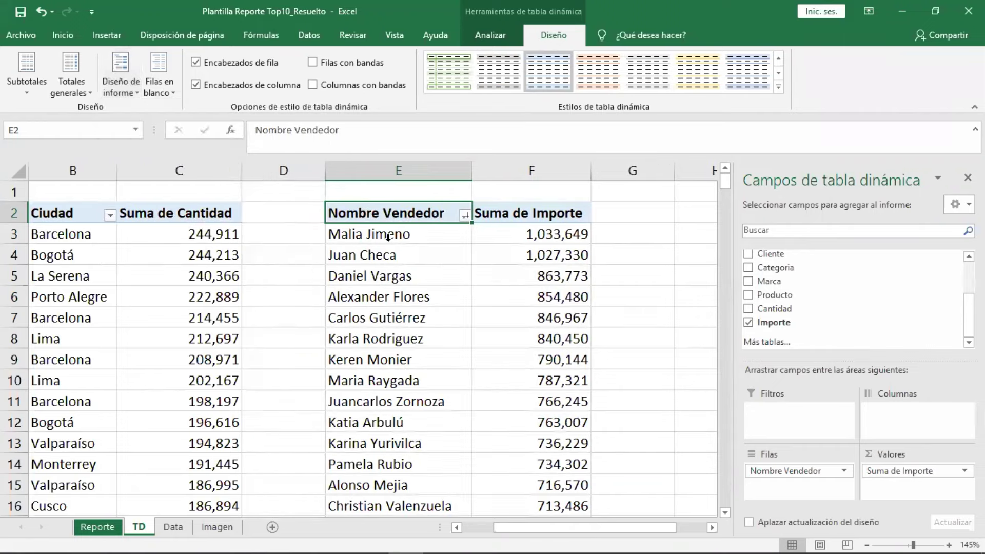
Turn off grand totals and subtotals, then check the top seller in E3 and F3.
{"action": "left_click", "coordinate": [76, 90]}
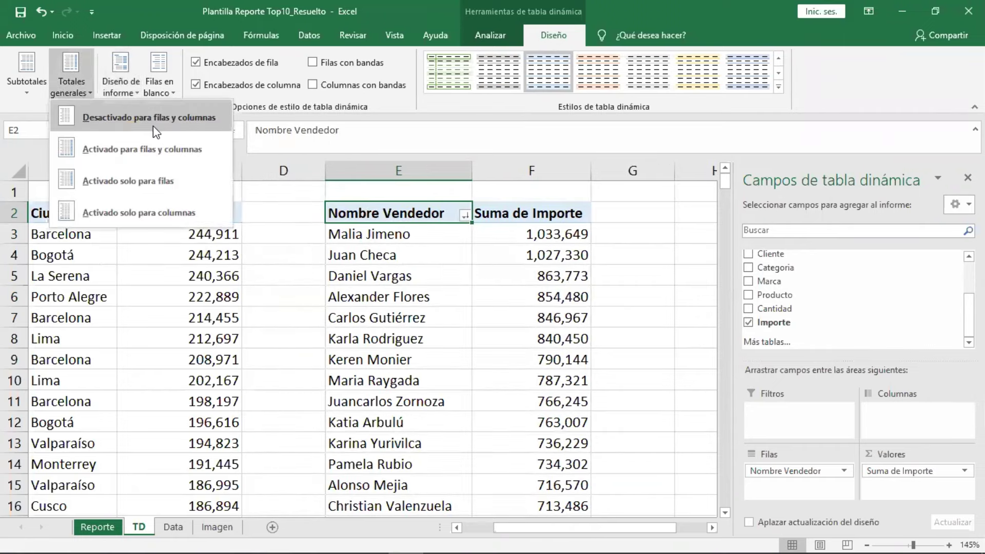
{"action": "left_click", "coordinate": [133, 119]}
{"action": "left_click", "coordinate": [32, 92]}
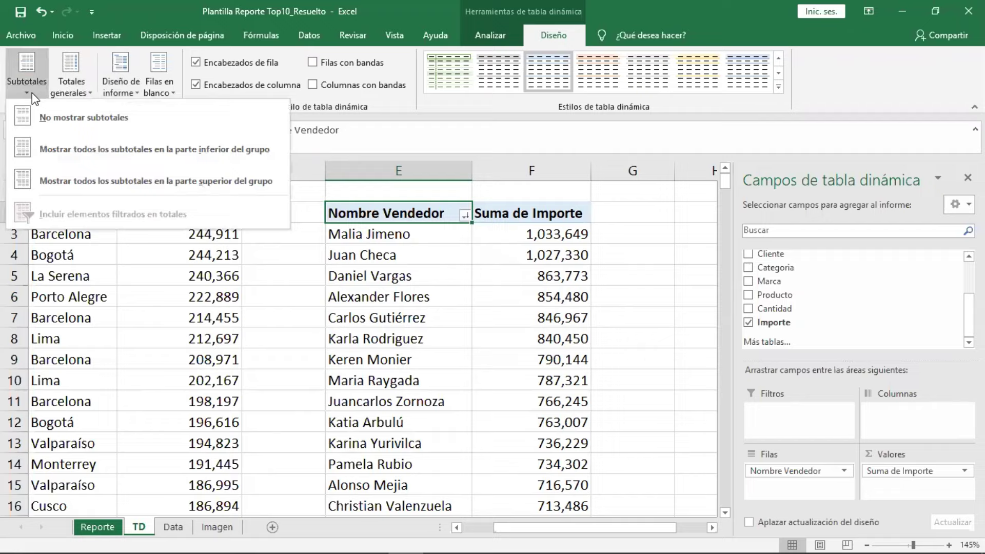
{"action": "left_click", "coordinate": [99, 121]}
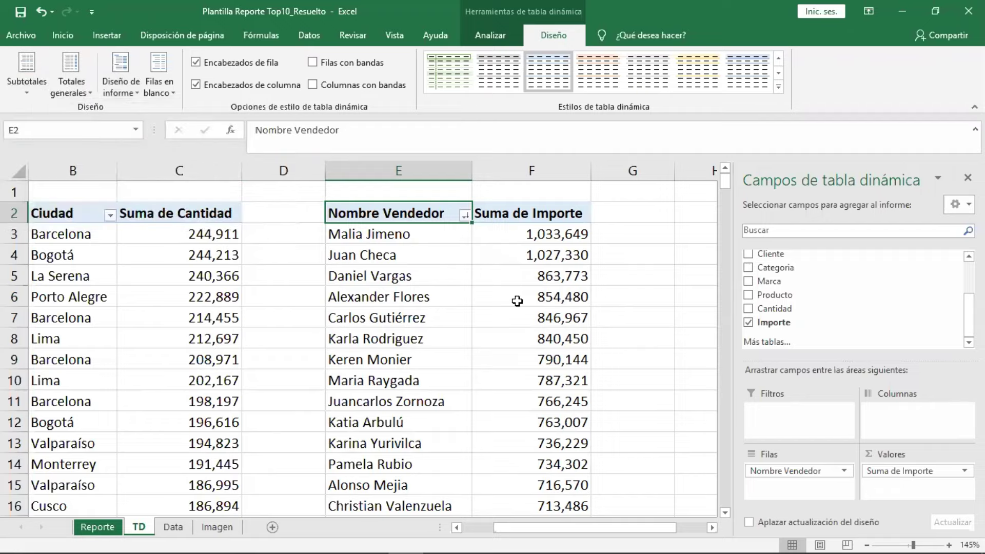
{"action": "scroll", "coordinate": [521, 338], "scroll_direction": "down", "scroll_amount": 3}
{"action": "scroll", "coordinate": [523, 338], "scroll_direction": "down", "scroll_amount": 2}
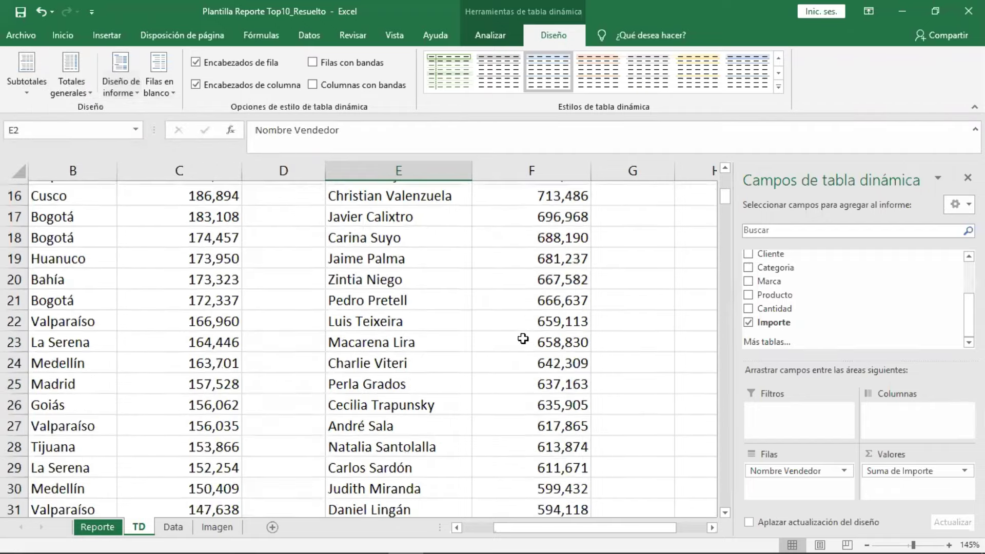
{"action": "scroll", "coordinate": [523, 339], "scroll_direction": "up", "scroll_amount": 3}
{"action": "scroll", "coordinate": [523, 339], "scroll_direction": "up", "scroll_amount": 2}
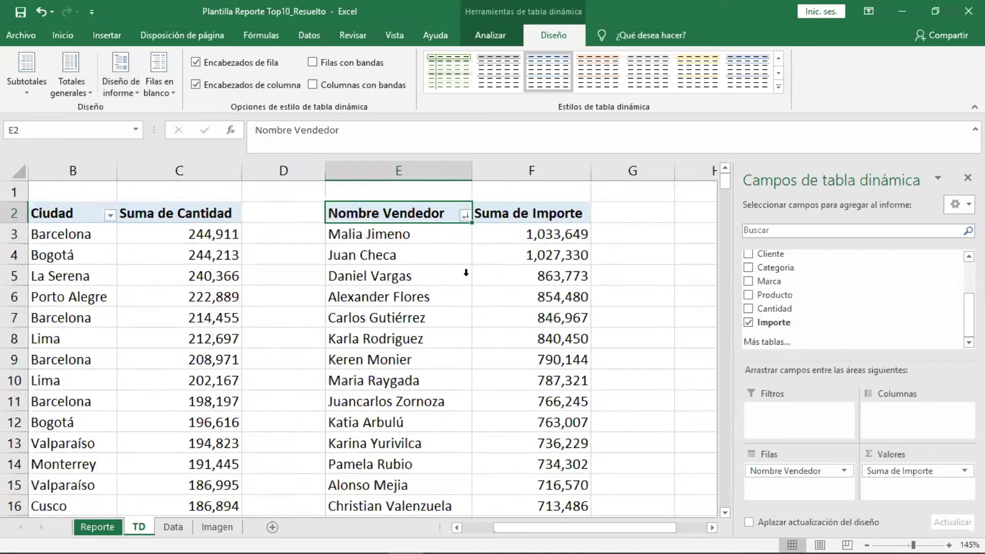
{"action": "left_click", "coordinate": [425, 237]}
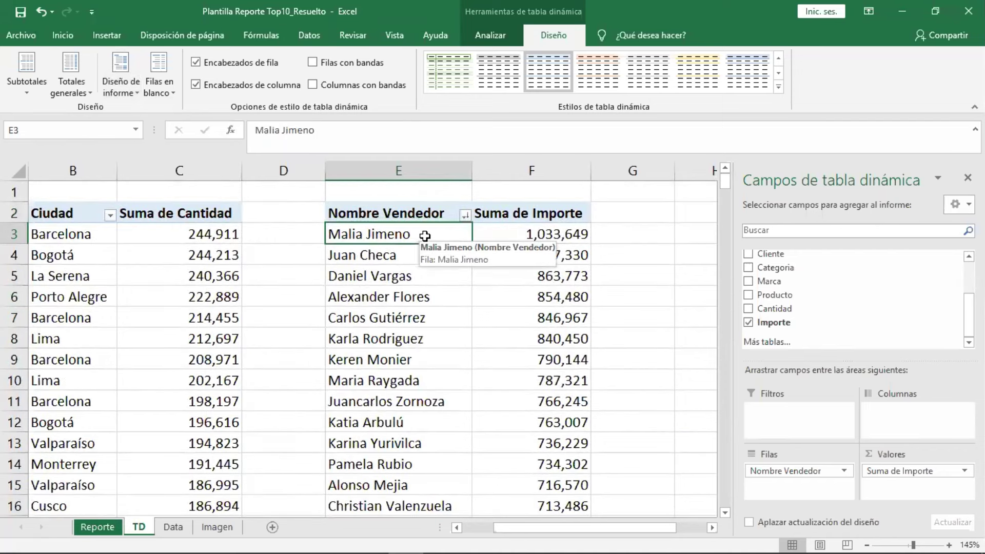
{"action": "left_click", "coordinate": [496, 238]}
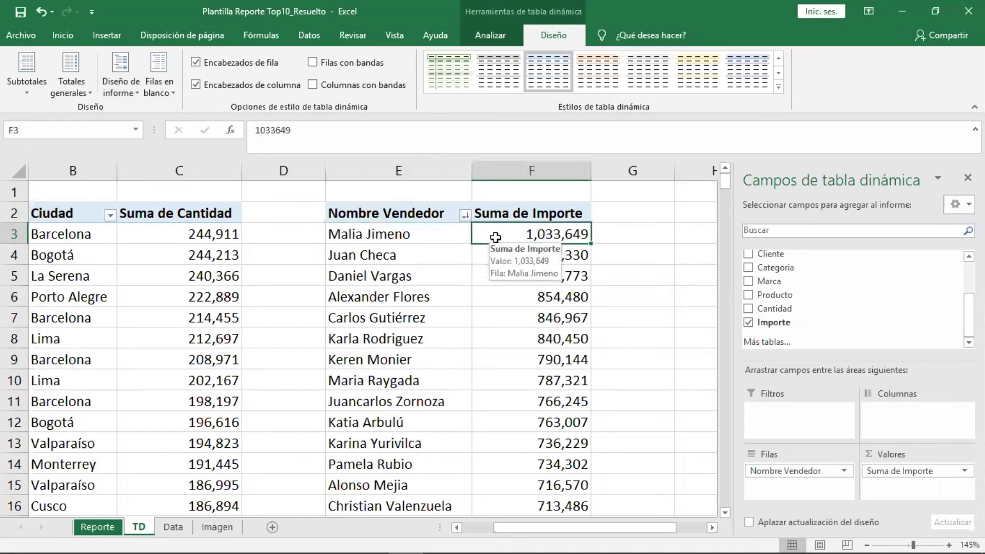
{"action": "left_click", "coordinate": [446, 233]}
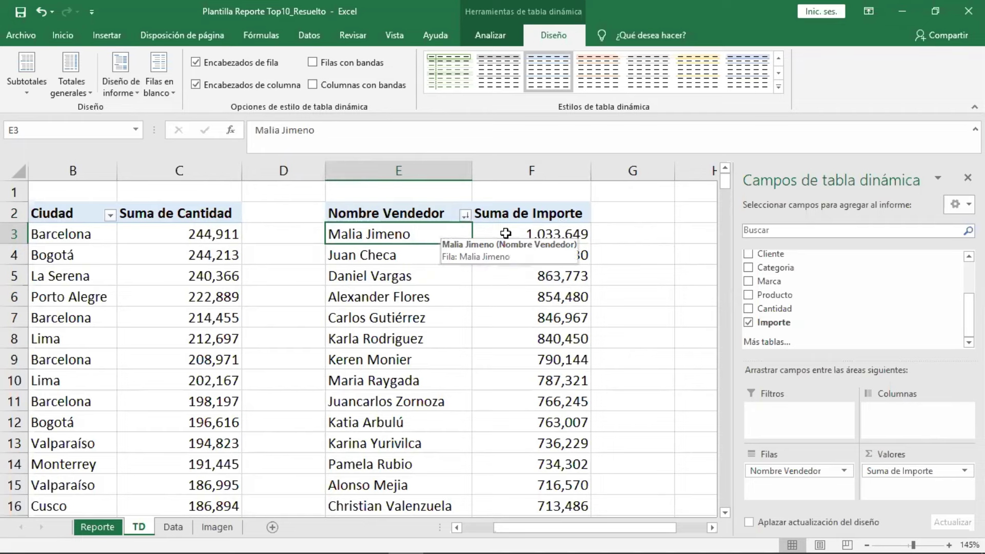
Enter =SI(TD!E3="";"";TD!E3) in Reporte cell K10 to show the top seller's name.
{"action": "left_click", "coordinate": [97, 527]}
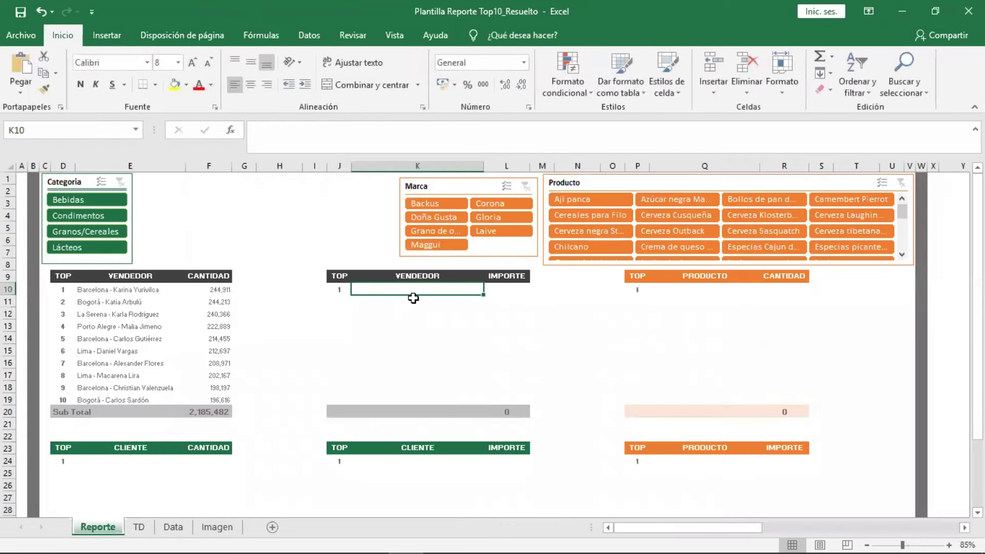
{"action": "scroll", "coordinate": [414, 297], "scroll_direction": "up", "scroll_amount": 2, "text": "ctrl"}
{"action": "scroll", "coordinate": [413, 298], "scroll_direction": "up", "scroll_amount": 3, "text": "ctrl"}
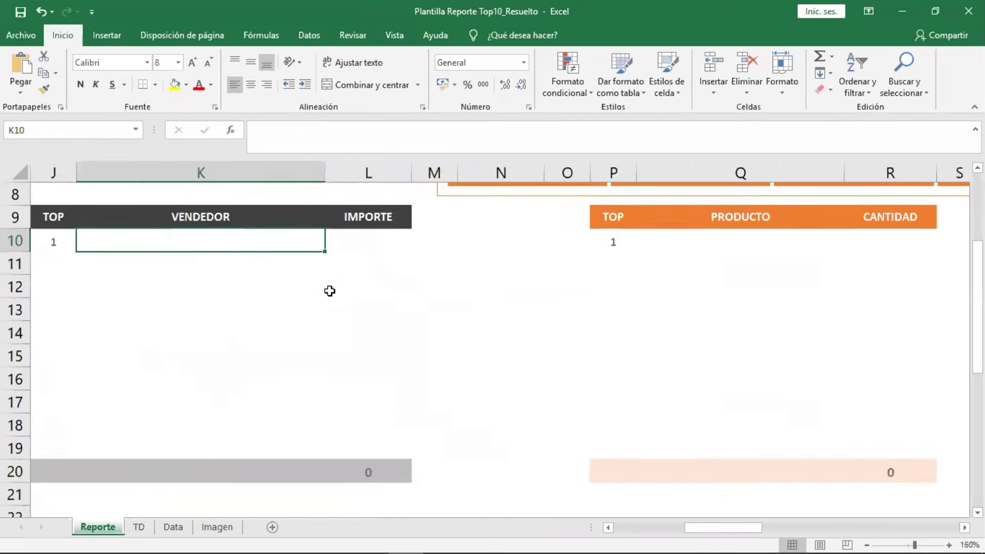
{"action": "type", "text": "="}
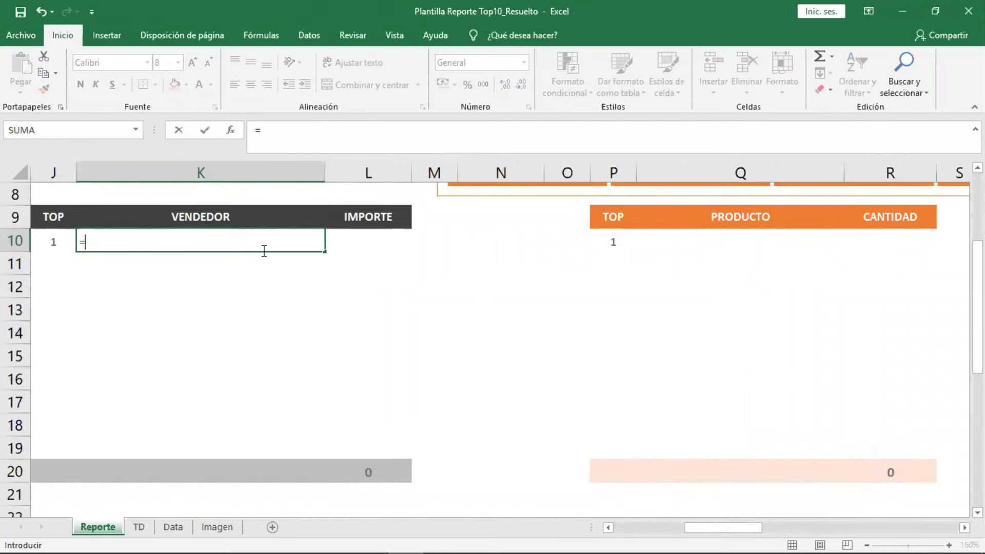
{"action": "type", "text": "si"}
{"action": "key", "text": "Tab"}
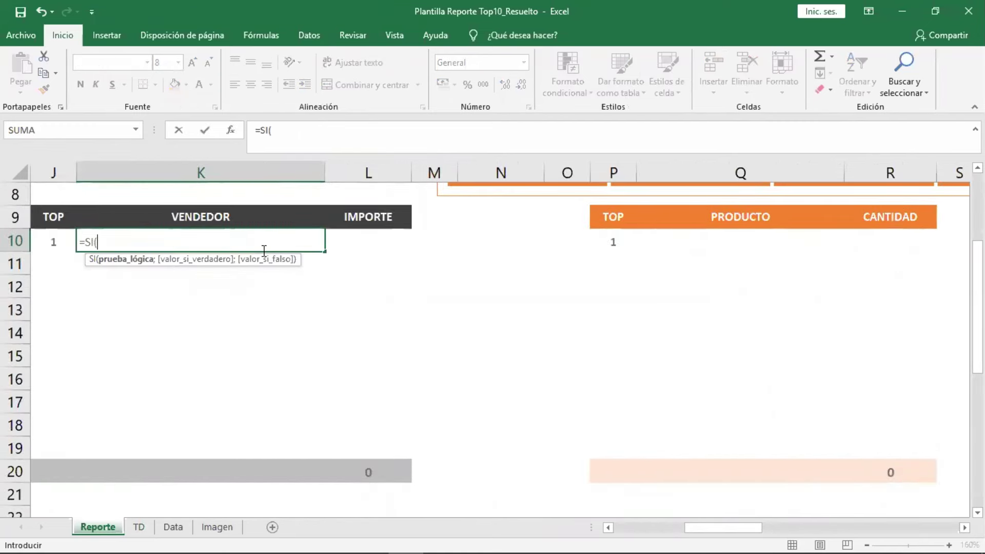
{"action": "left_click", "coordinate": [139, 527]}
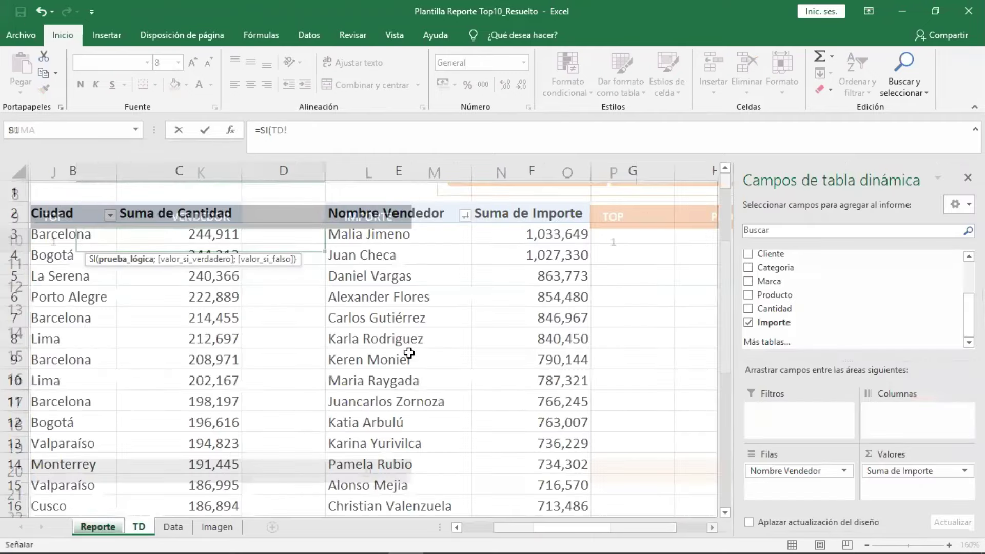
{"action": "left_click", "coordinate": [412, 234]}
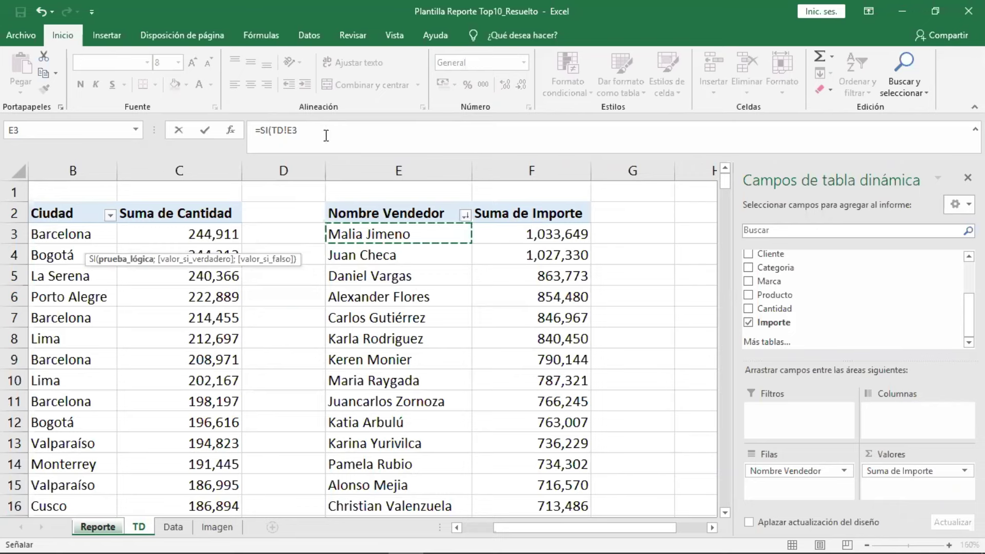
{"action": "type", "text": "=\"\""}
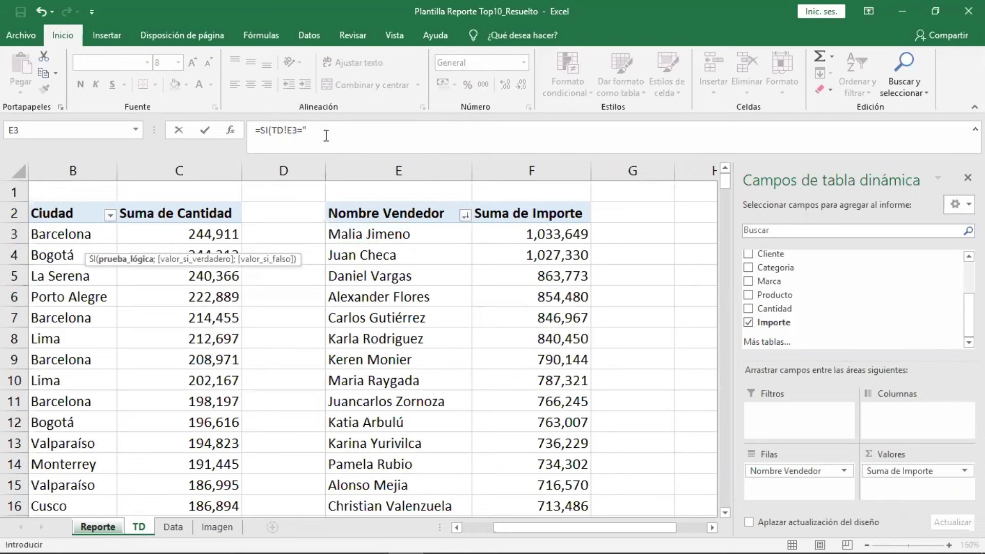
{"action": "type", "text": ";\"\""}
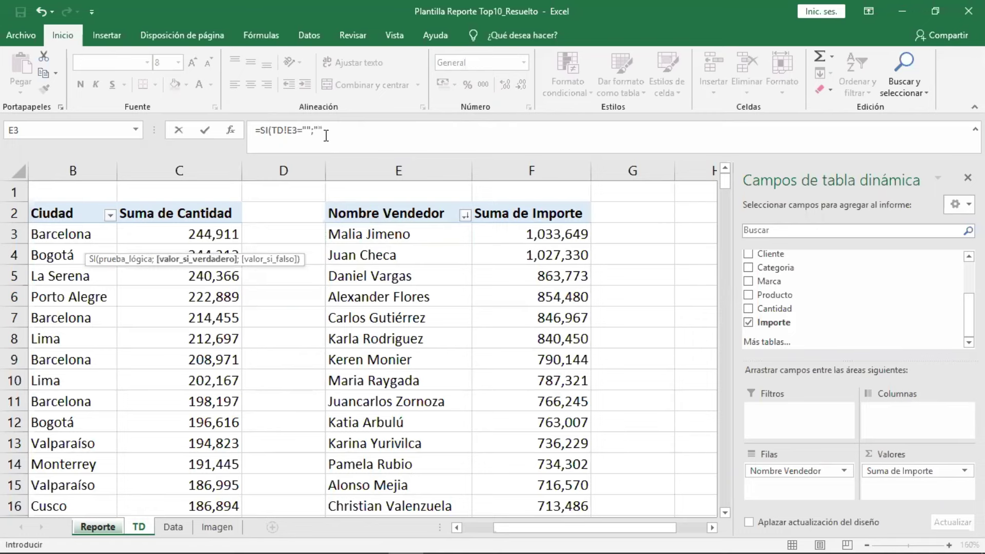
{"action": "type", "text": ";"}
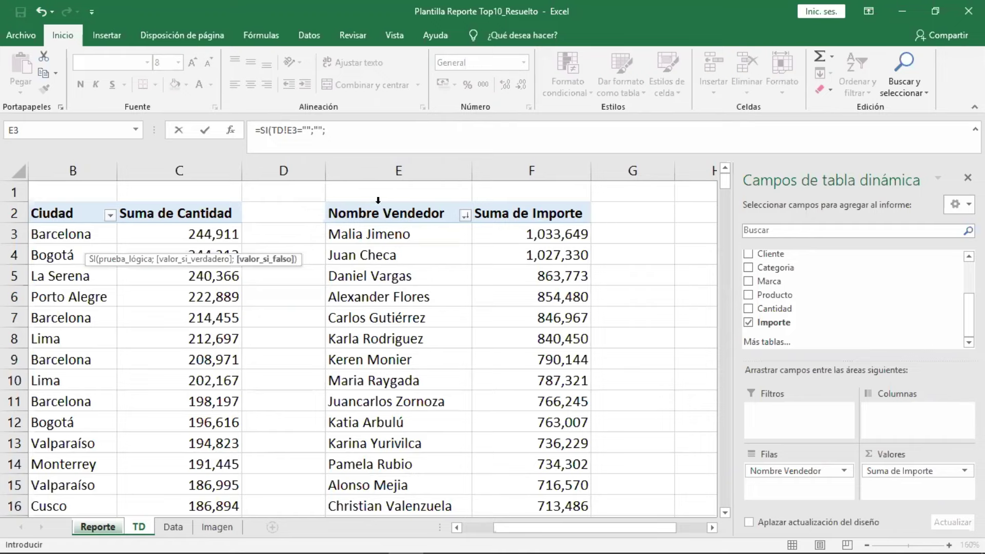
{"action": "left_click", "coordinate": [425, 235]}
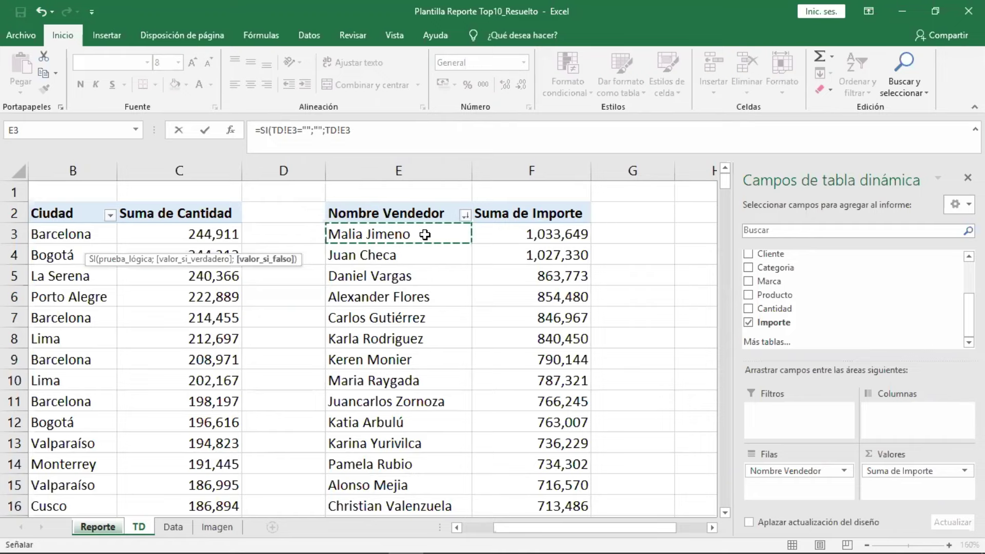
{"action": "type", "text": ")"}
{"action": "key", "text": "Return"}
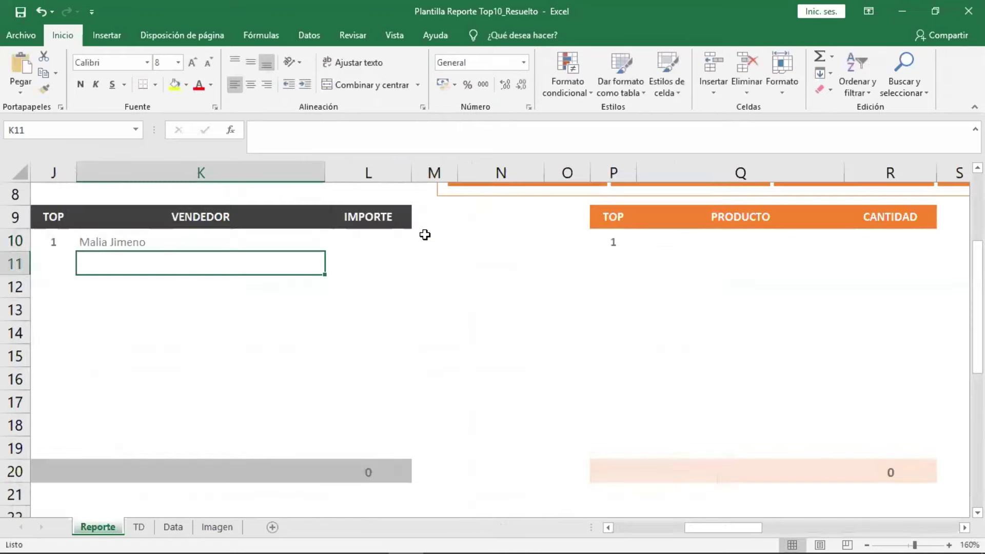
Fill K10's seller formula down through K19 and review K10's formula.
{"action": "left_click", "coordinate": [318, 245]}
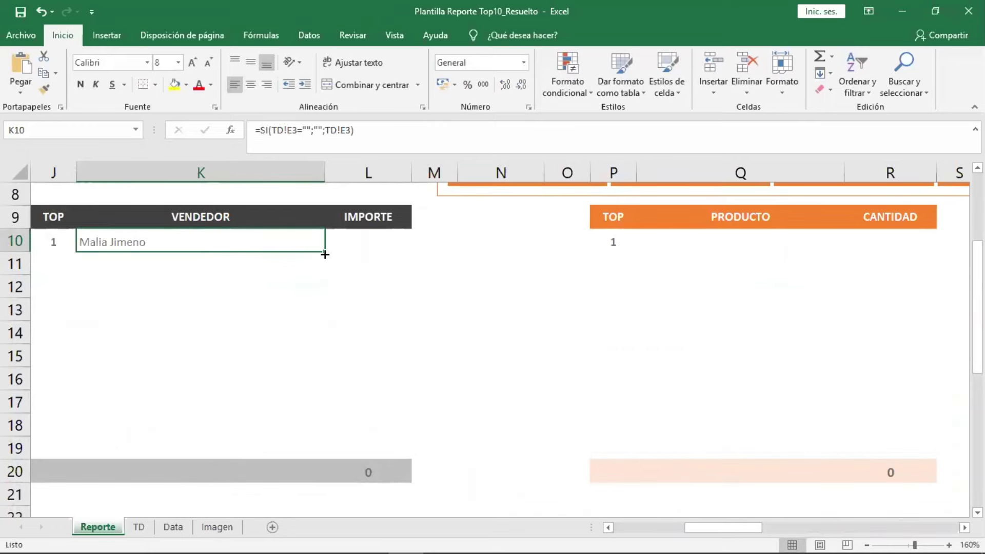
{"action": "left_click_drag", "start_coordinate": [325, 252], "coordinate": [322, 457]}
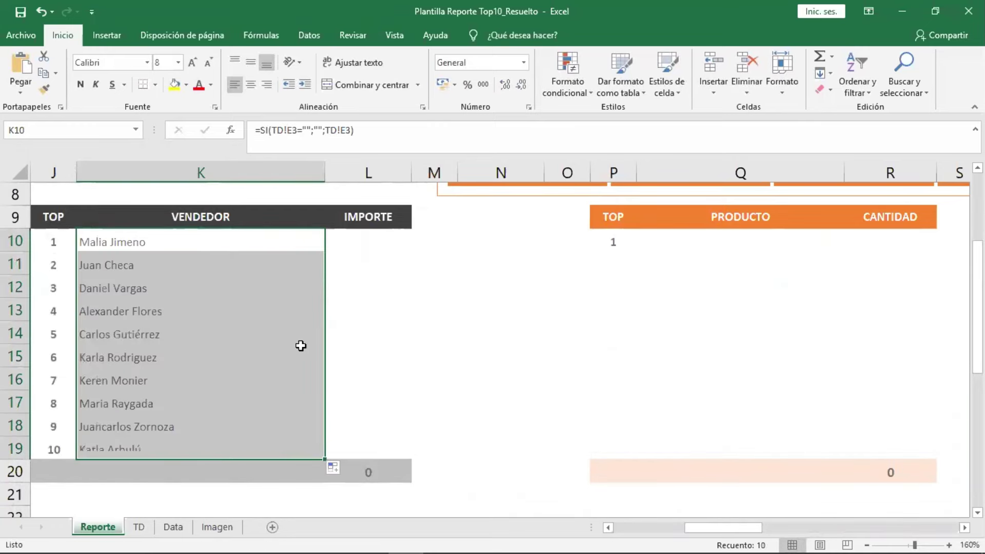
{"action": "left_click", "coordinate": [199, 243]}
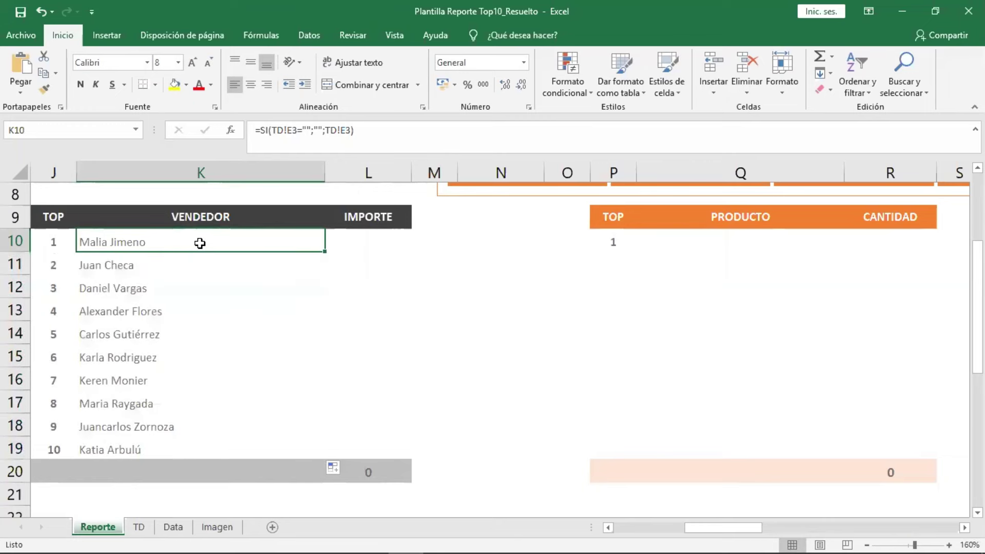
{"action": "double_click", "coordinate": [200, 243]}
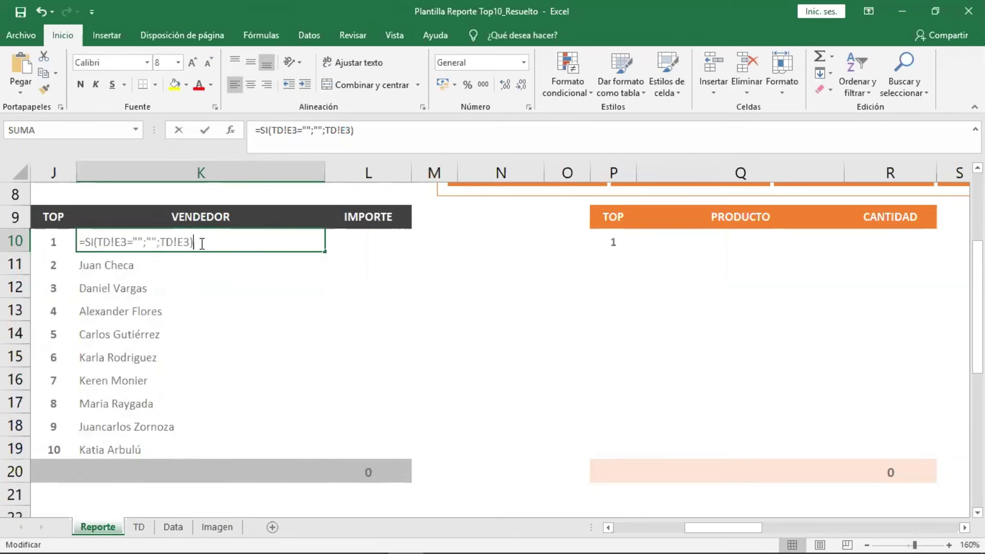
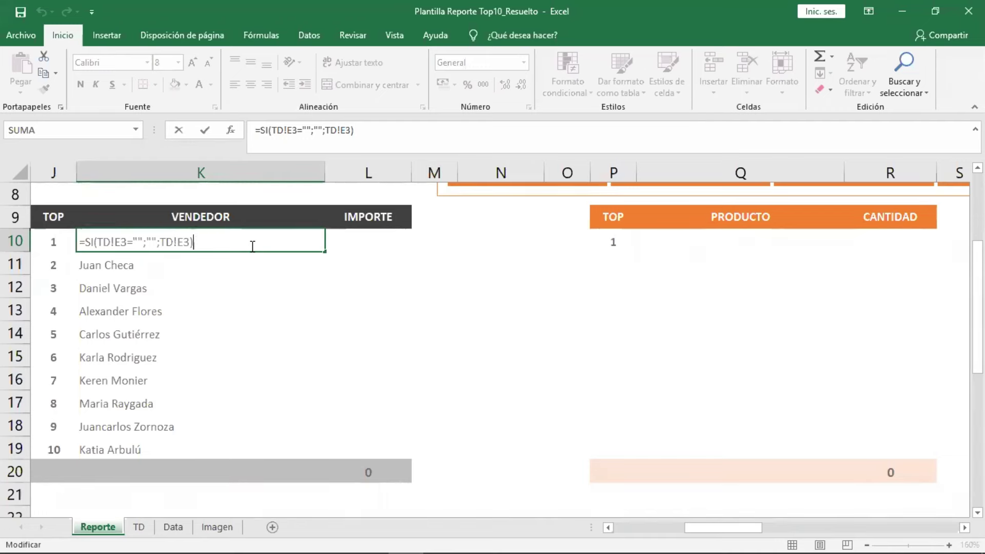
Confirm the top-seller name in K10 and begin an =SI( formula in L10.
{"action": "key", "text": "Return"}
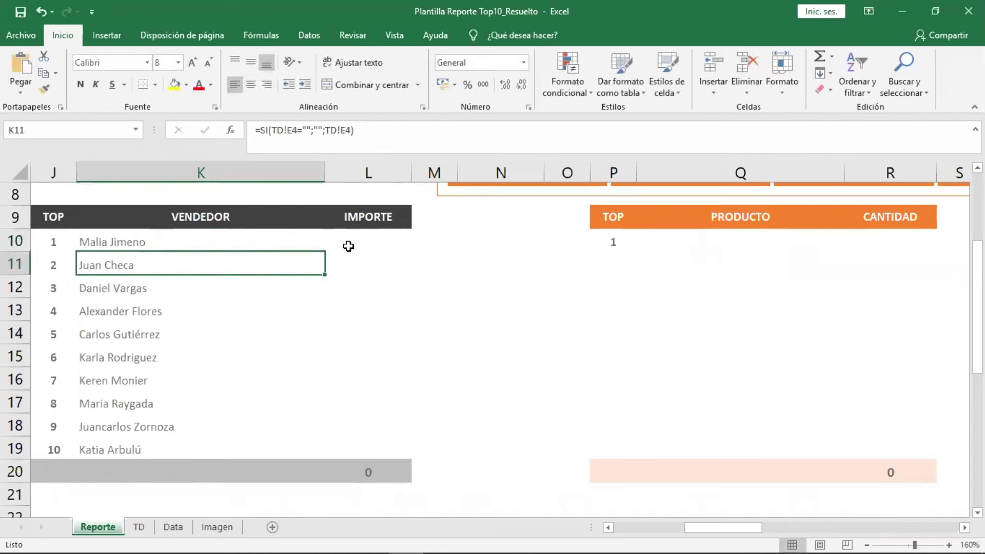
{"action": "left_click", "coordinate": [368, 242]}
{"action": "type", "text": "="}
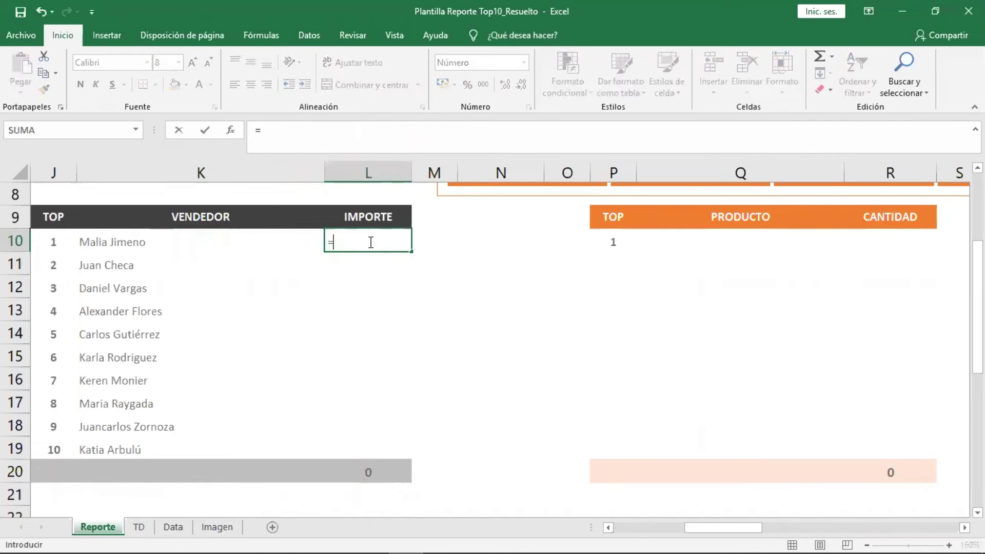
{"action": "type", "text": "SI("}
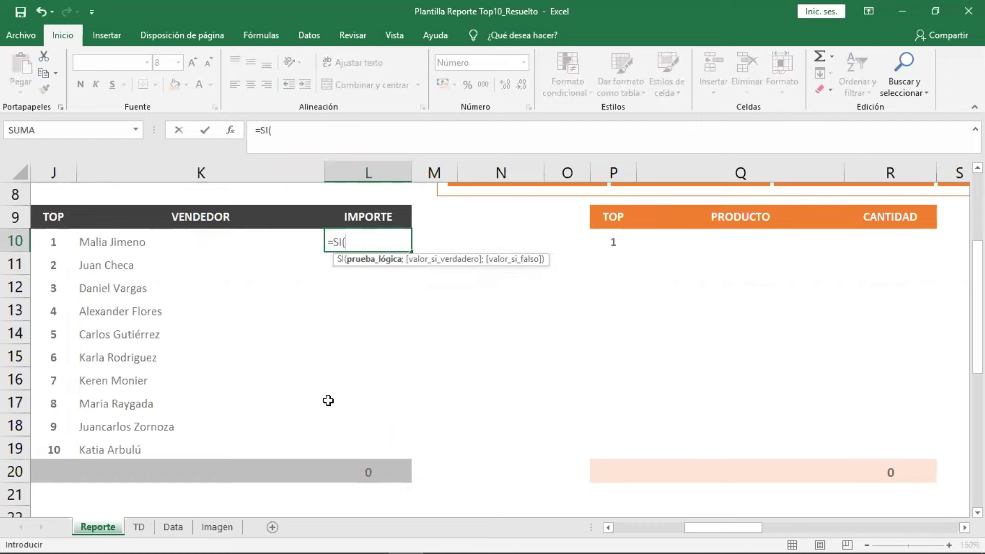
{"action": "left_click", "coordinate": [146, 523]}
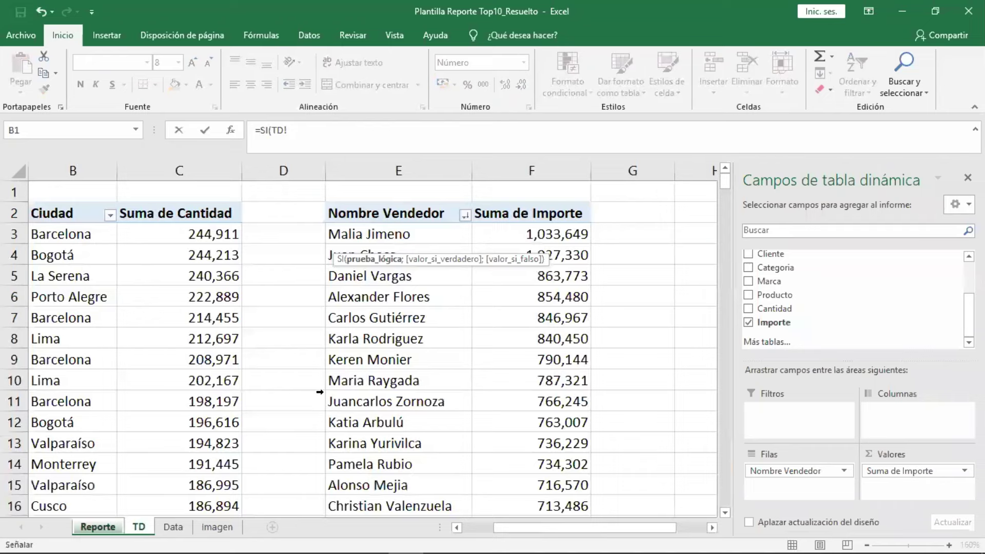
{"action": "left_click", "coordinate": [559, 232]}
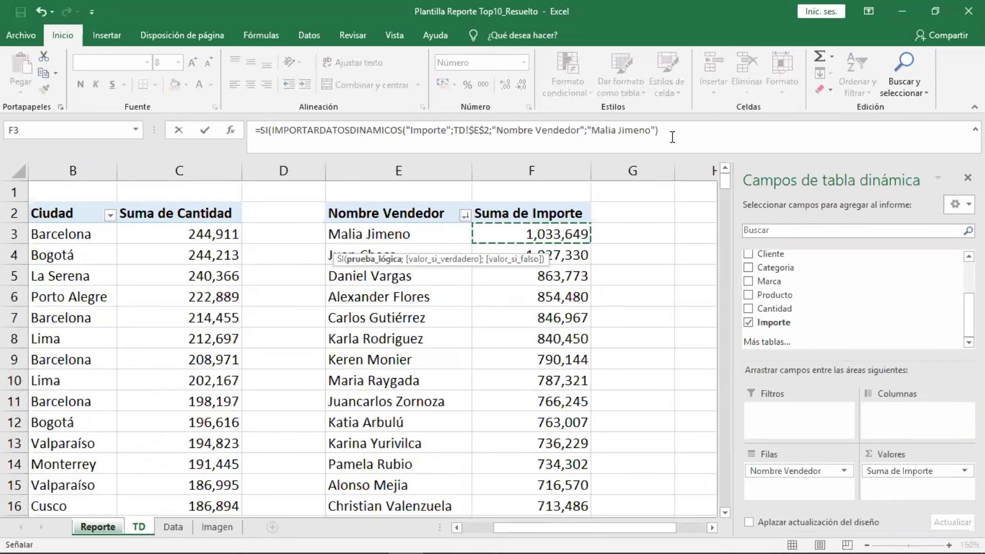
{"action": "left_click_drag", "start_coordinate": [667, 129], "coordinate": [261, 129]}
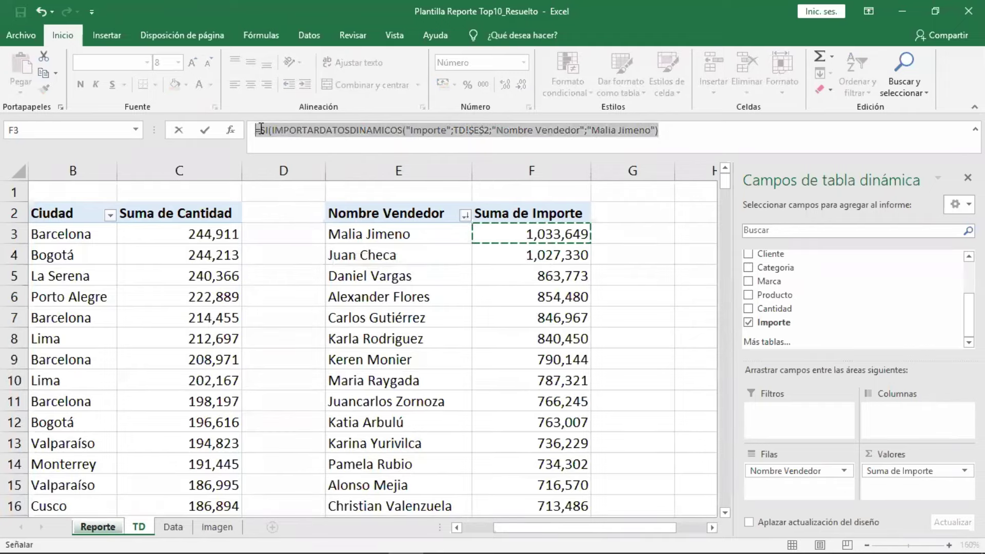
{"action": "key", "text": "ctrl+x"}
Enter =SI(TD!F3="";"";TD!F3) in L10 as the first seller's amount.
{"action": "key", "text": "Escape"}
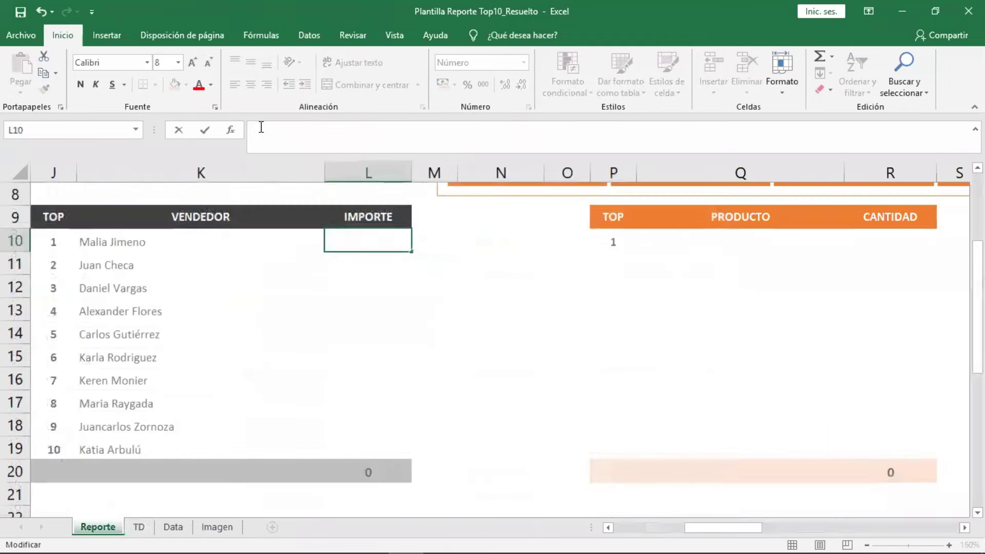
{"action": "key", "text": "Down"}
{"action": "left_click", "coordinate": [360, 238]}
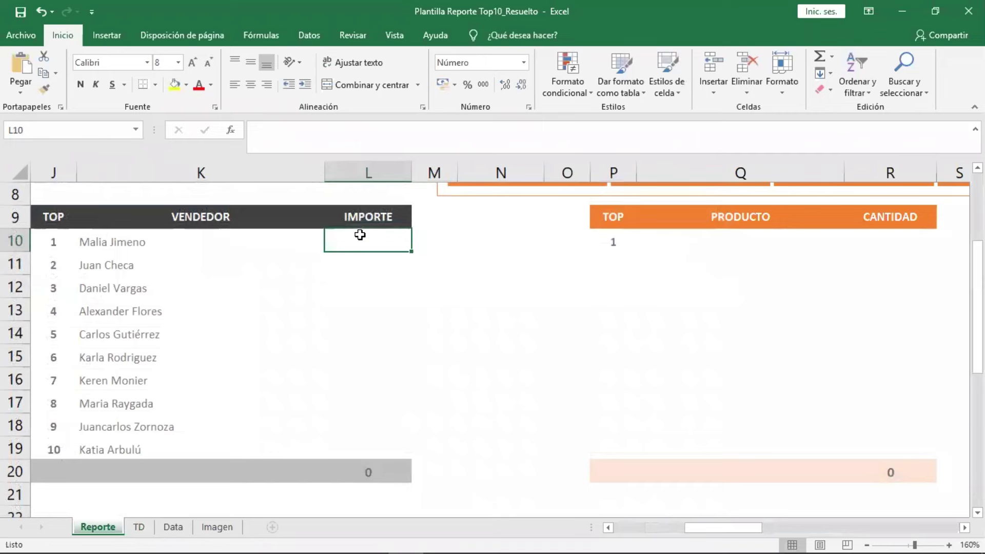
{"action": "type", "text": "=SI"}
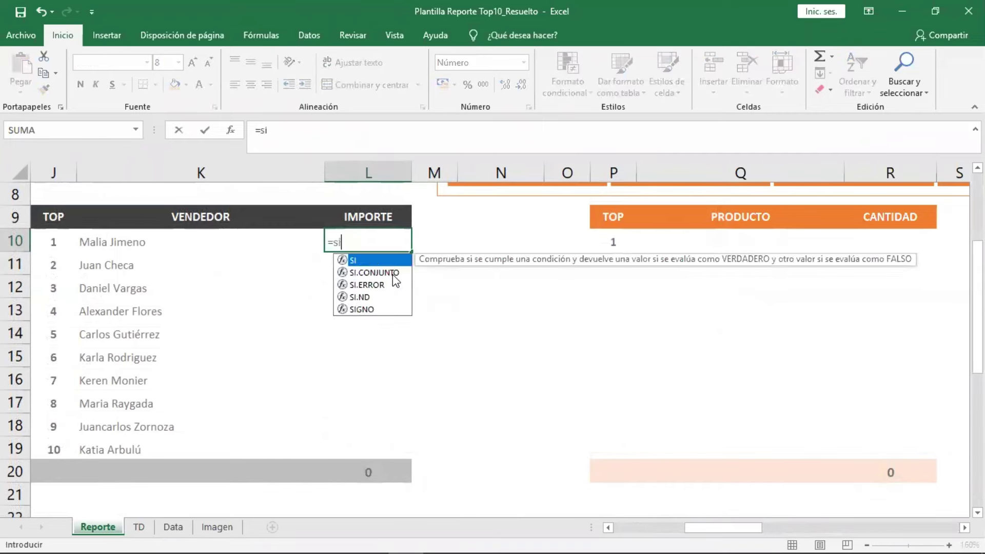
{"action": "type", "text": "(td"}
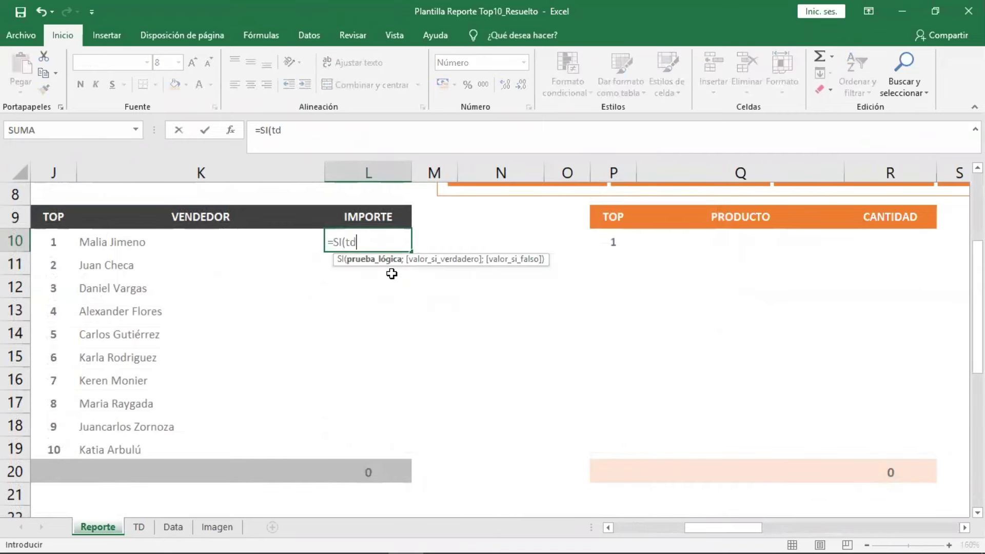
{"action": "key", "text": "BackSpace"}
{"action": "key", "text": "BackSpace"}
{"action": "type", "text": "TD"}
{"action": "type", "text": "!"}
{"action": "type", "text": "F3"}
{"action": "type", "text": "="}
{"action": "type", "text": "\"\";"}
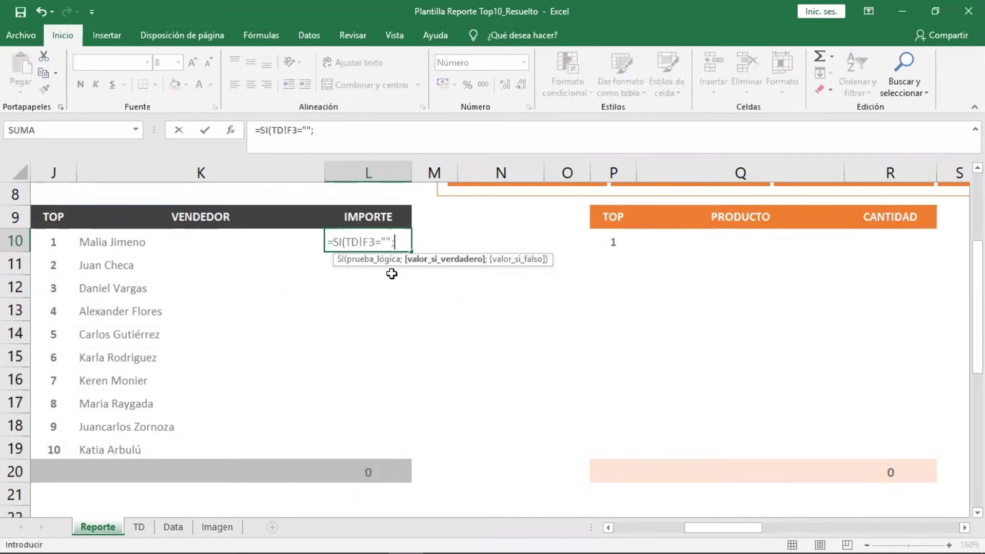
{"action": "type", "text": "\"\""}
{"action": "type", "text": ";TD"}
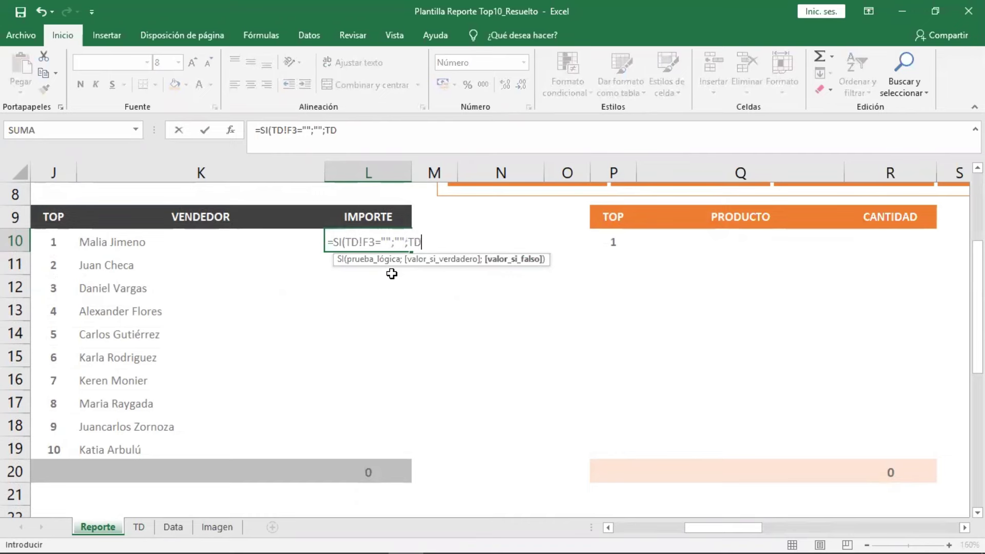
{"action": "type", "text": "!F"}
{"action": "type", "text": "3)"}
{"action": "key", "text": "Return"}
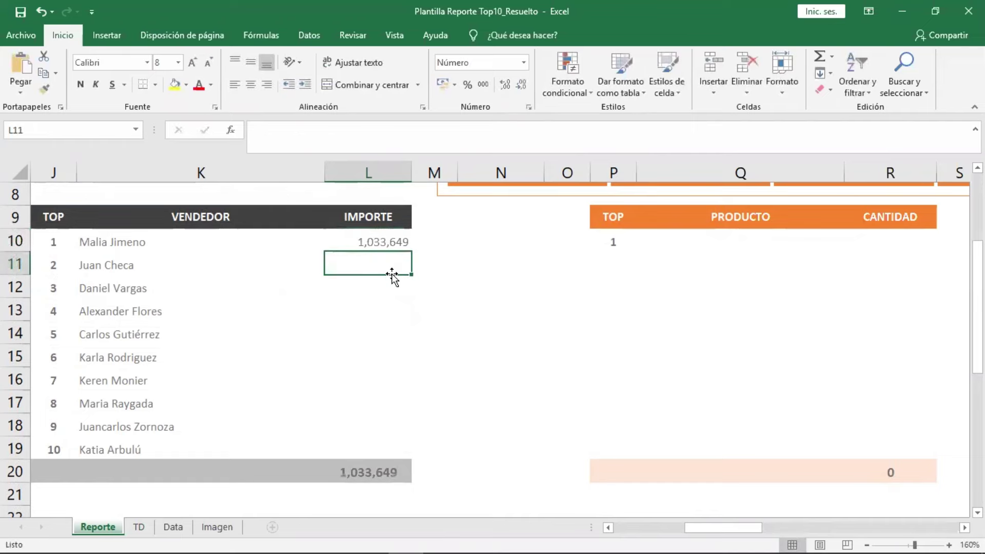
Copy the L10 amount formula down to L19 and reopen L10 for editing.
{"action": "left_click", "coordinate": [374, 240]}
{"action": "left_click_drag", "start_coordinate": [414, 254], "coordinate": [411, 457]}
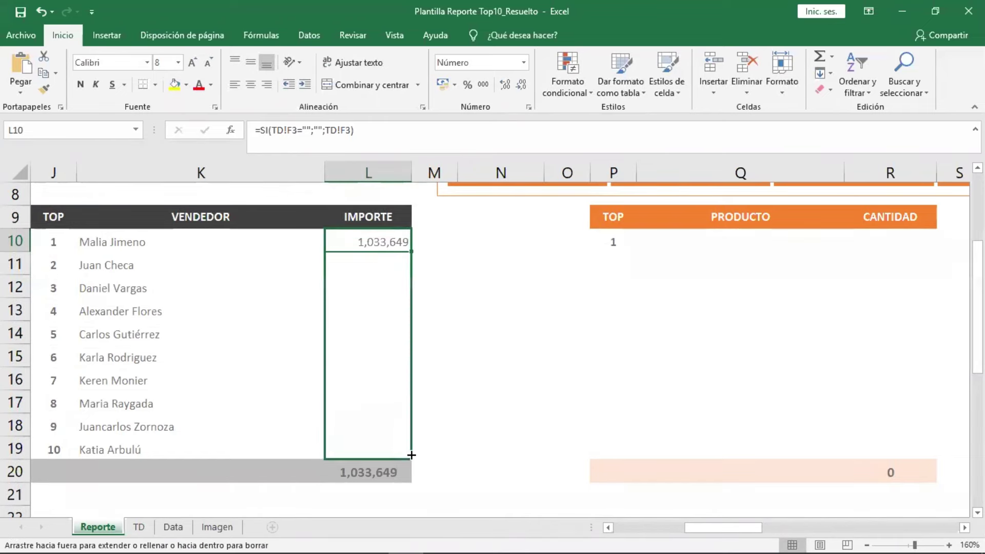
{"action": "left_click_drag", "start_coordinate": [378, 270], "coordinate": [385, 241]}
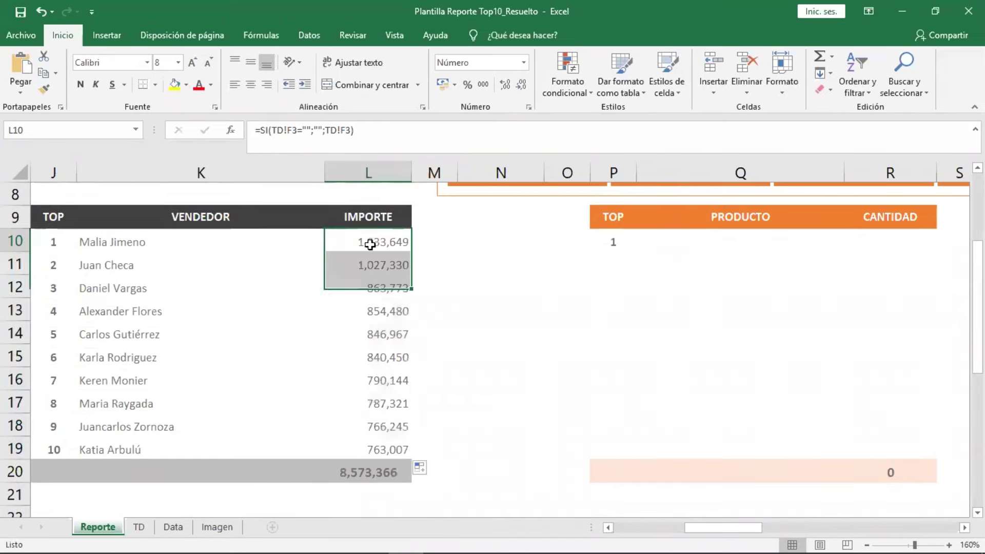
{"action": "double_click", "coordinate": [382, 241]}
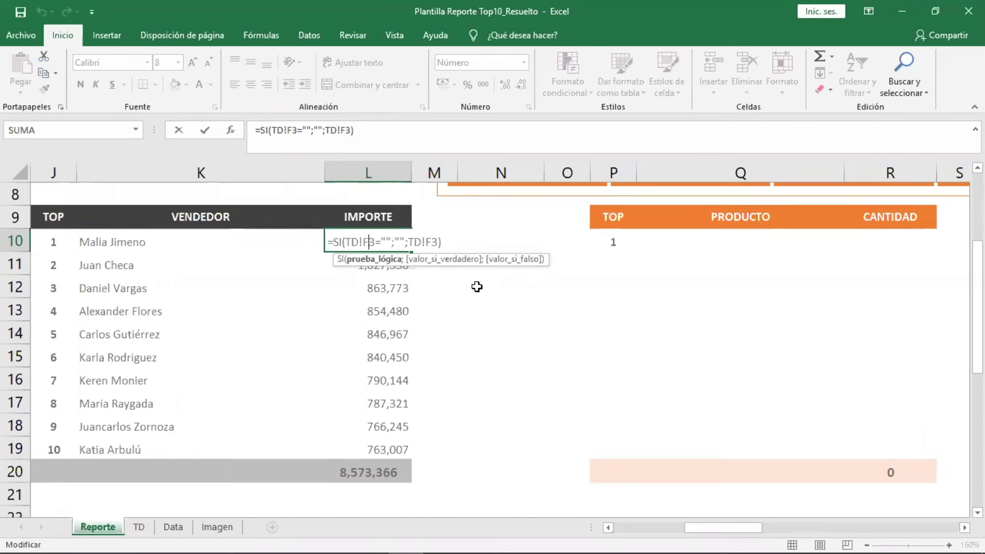
{"action": "left_click", "coordinate": [446, 239]}
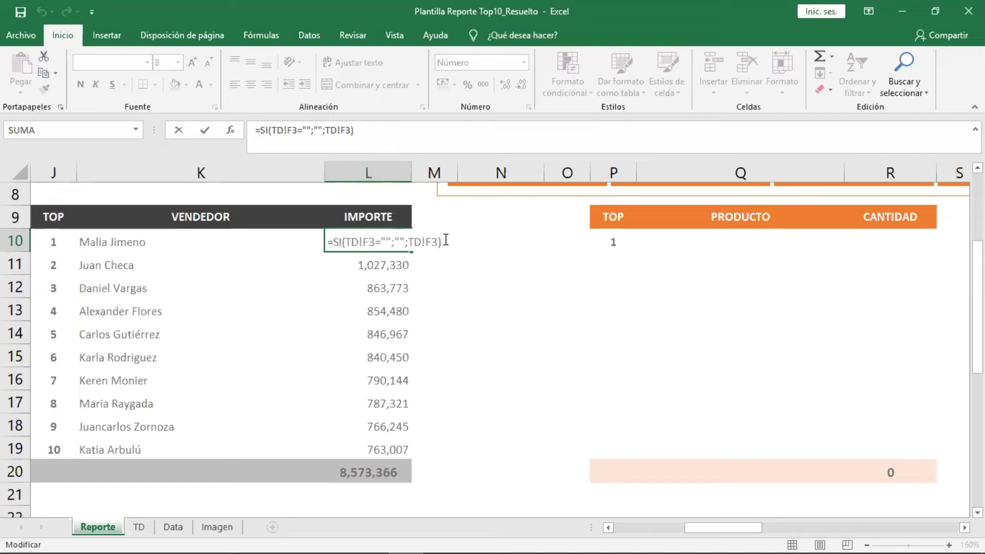
{"action": "key", "text": "Return"}
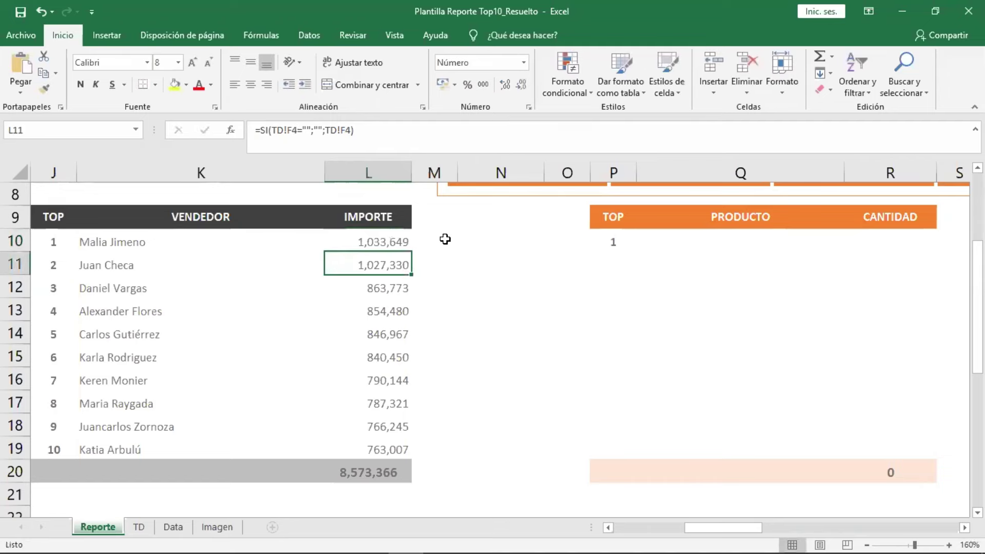
{"action": "left_click", "coordinate": [698, 244]}
{"action": "left_click", "coordinate": [376, 242]}
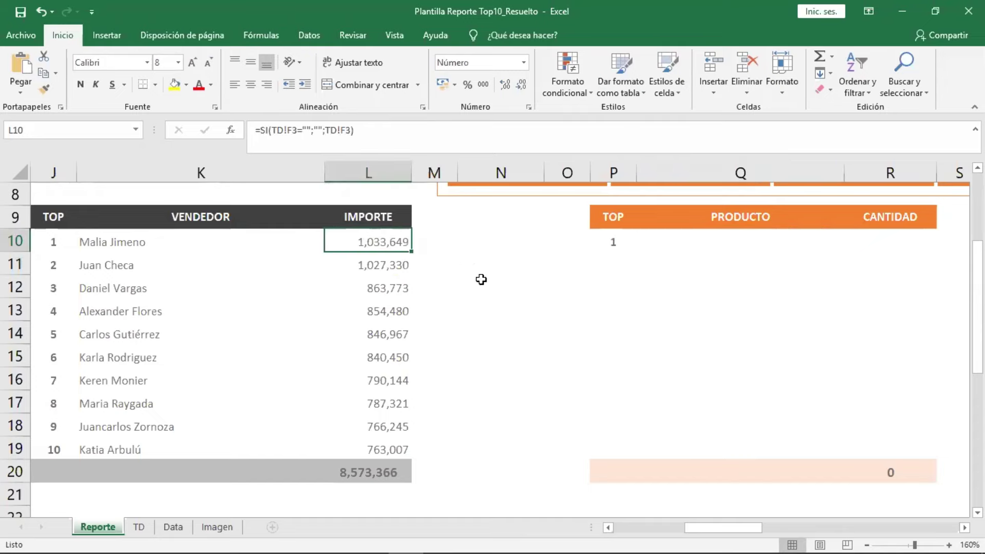
{"action": "left_click", "coordinate": [139, 527]}
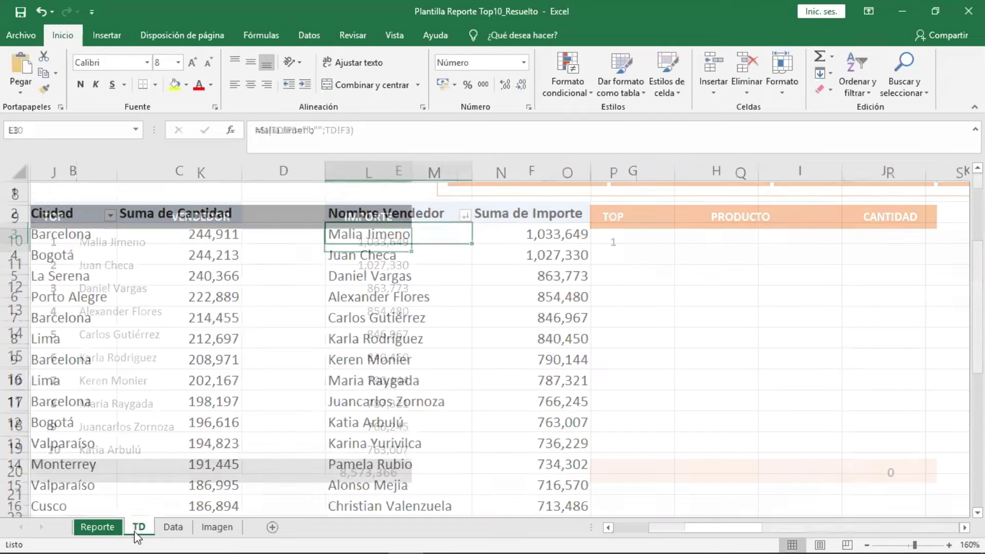
{"action": "left_click", "coordinate": [547, 279]}
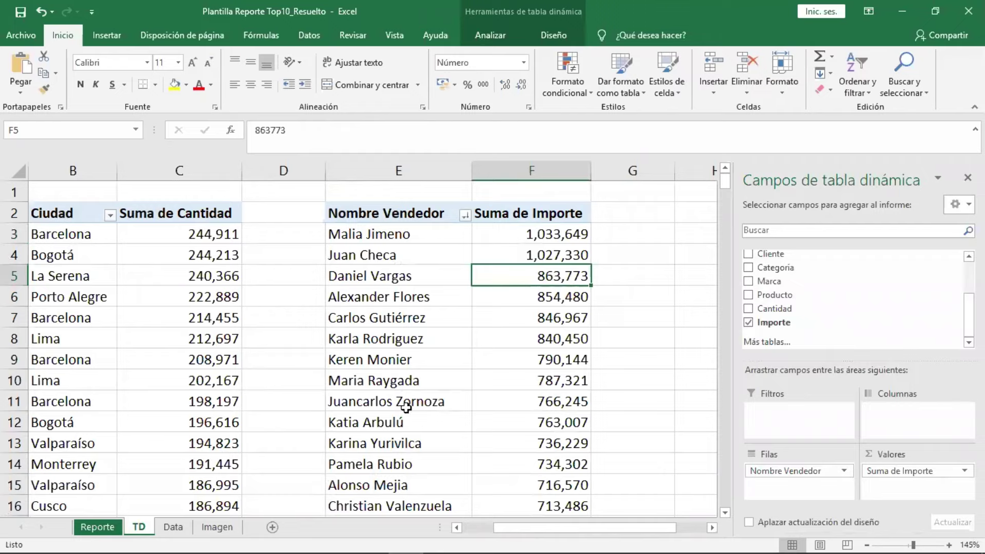
{"action": "left_click", "coordinate": [98, 527]}
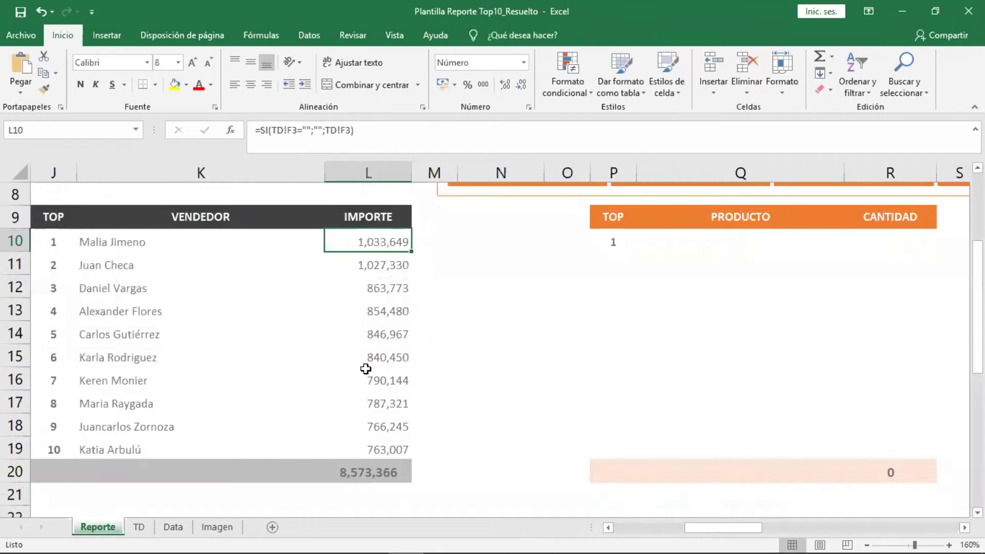
Filter the report to the Granos/Cereales category, then clear the category filter.
{"action": "scroll", "coordinate": [405, 392], "scroll_direction": "up", "scroll_amount": 3}
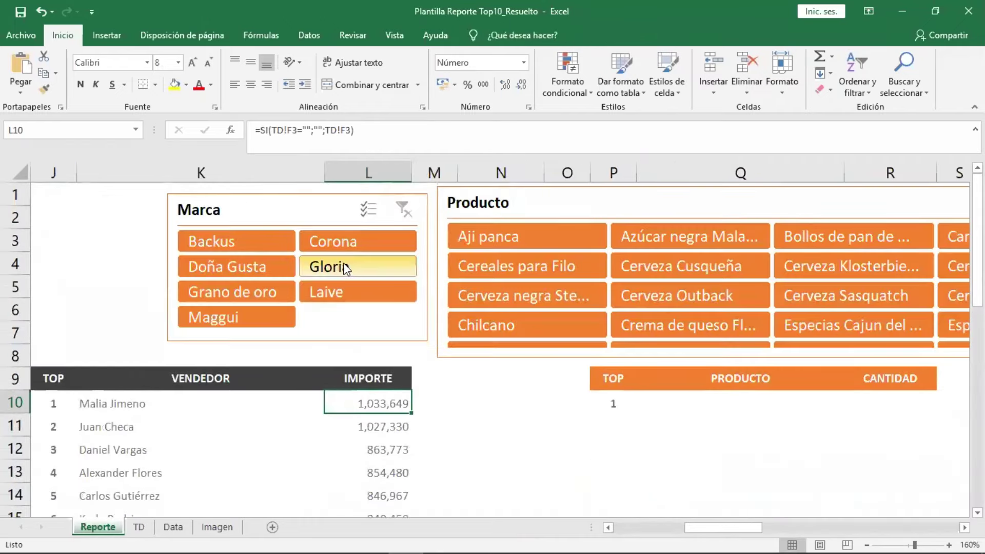
{"action": "scroll", "coordinate": [376, 357], "scroll_direction": "down", "scroll_amount": 1, "text": "ctrl"}
{"action": "scroll", "coordinate": [379, 334], "scroll_direction": "down", "scroll_amount": 1, "text": "ctrl"}
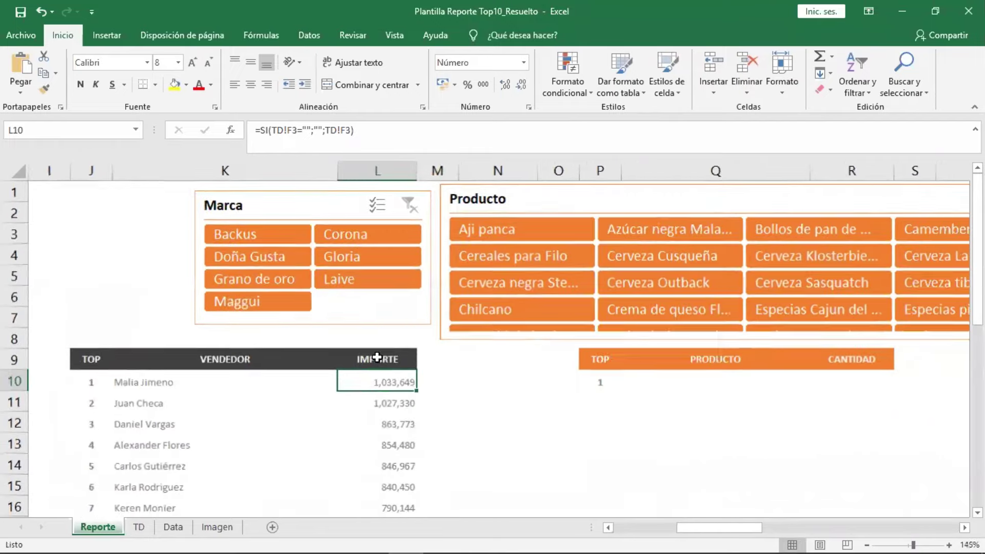
{"action": "scroll", "coordinate": [378, 357], "scroll_direction": "down", "scroll_amount": 2, "text": "ctrl"}
{"action": "scroll", "coordinate": [393, 342], "scroll_direction": "down", "scroll_amount": 1, "text": "ctrl"}
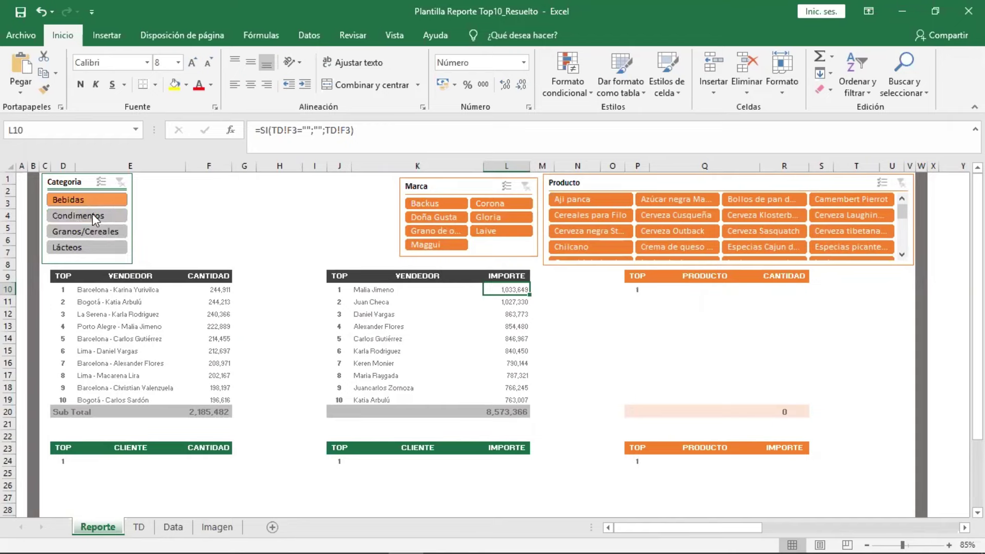
{"action": "left_click", "coordinate": [90, 232]}
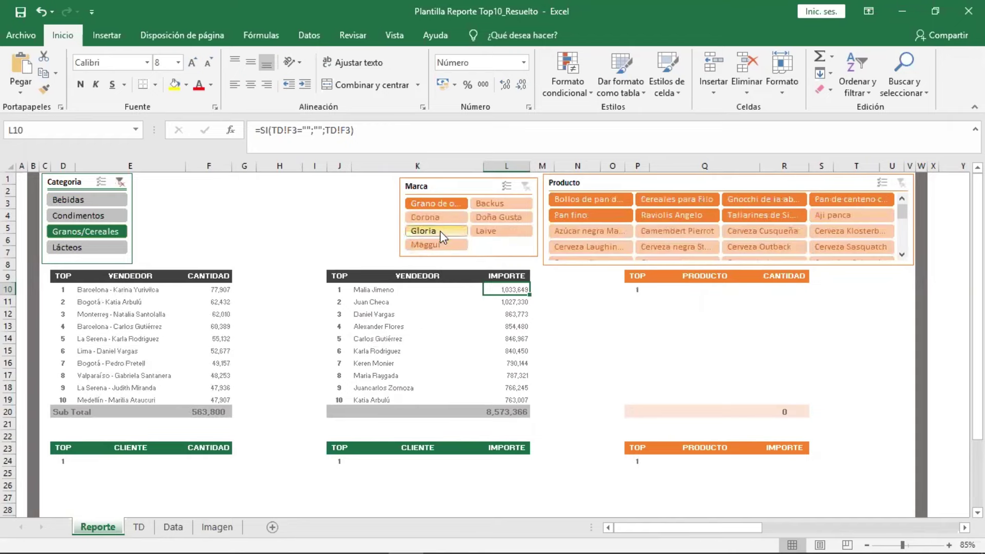
{"action": "left_click", "coordinate": [126, 186]}
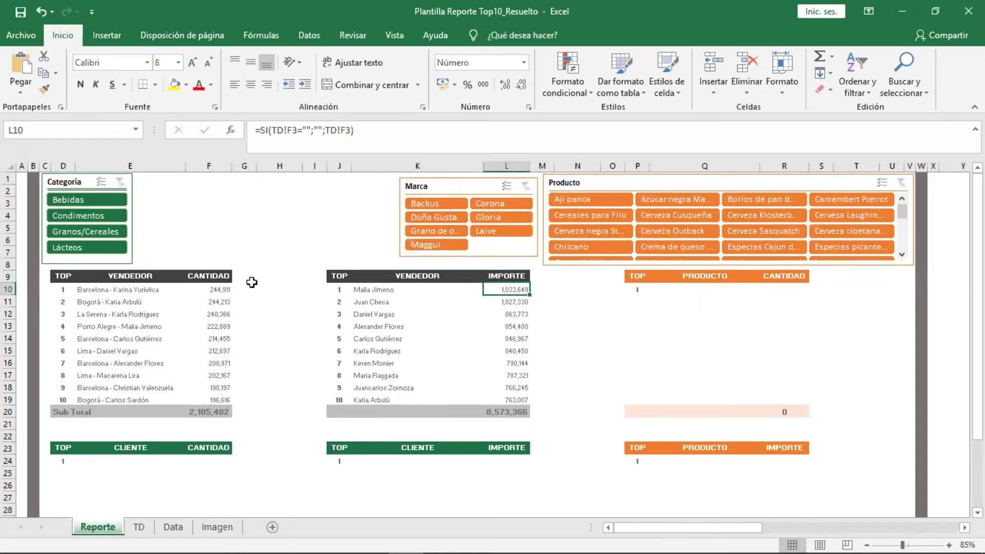
Filter the report by the Maggui brand, then switch it to Laive.
{"action": "left_click", "coordinate": [445, 242]}
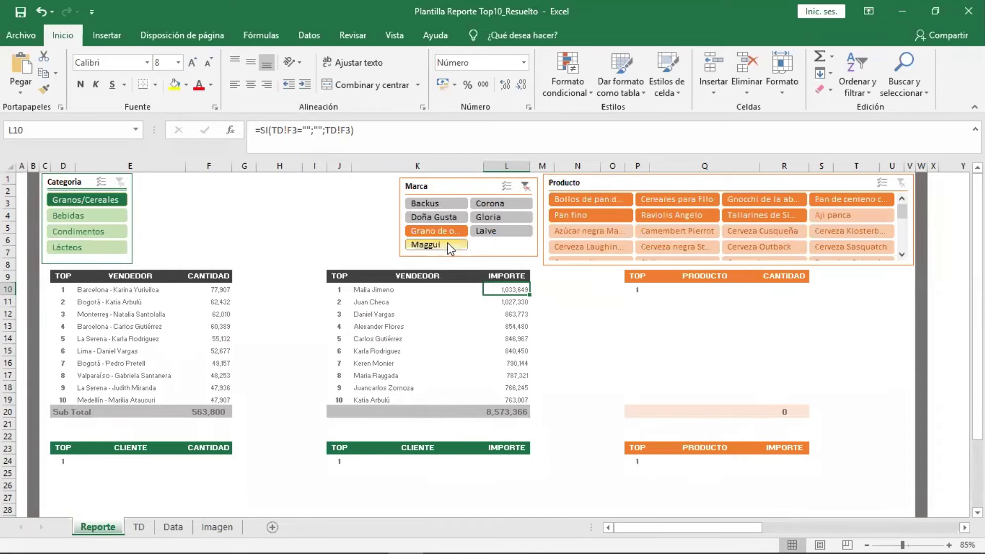
{"action": "left_click", "coordinate": [496, 217]}
{"action": "left_click", "coordinate": [502, 230]}
Filter by Cerveza Outback, then Cerveza negra, clear the product filter and select the Categoria slicer.
{"action": "left_click", "coordinate": [526, 186]}
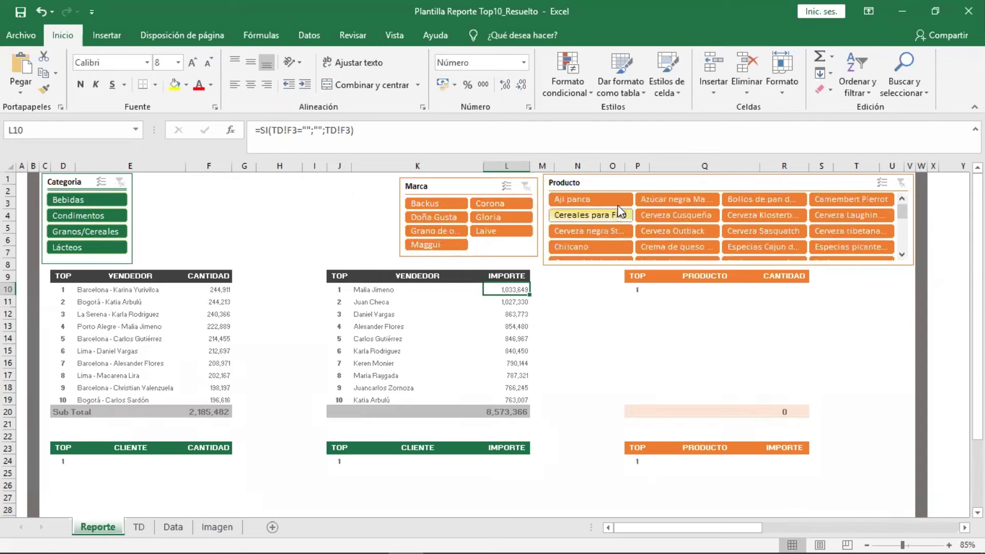
{"action": "left_click", "coordinate": [674, 231]}
{"action": "left_click", "coordinate": [617, 233]}
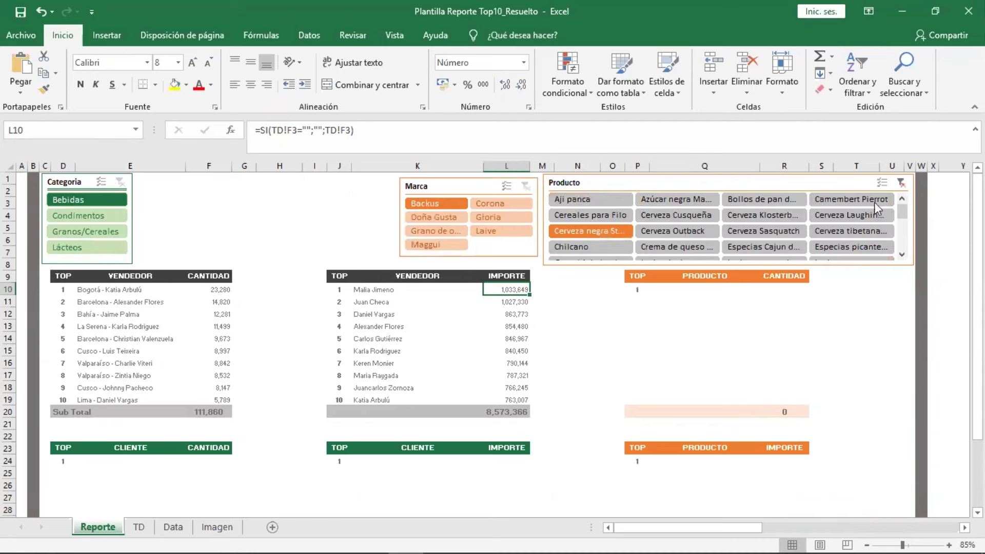
{"action": "left_click", "coordinate": [901, 183]}
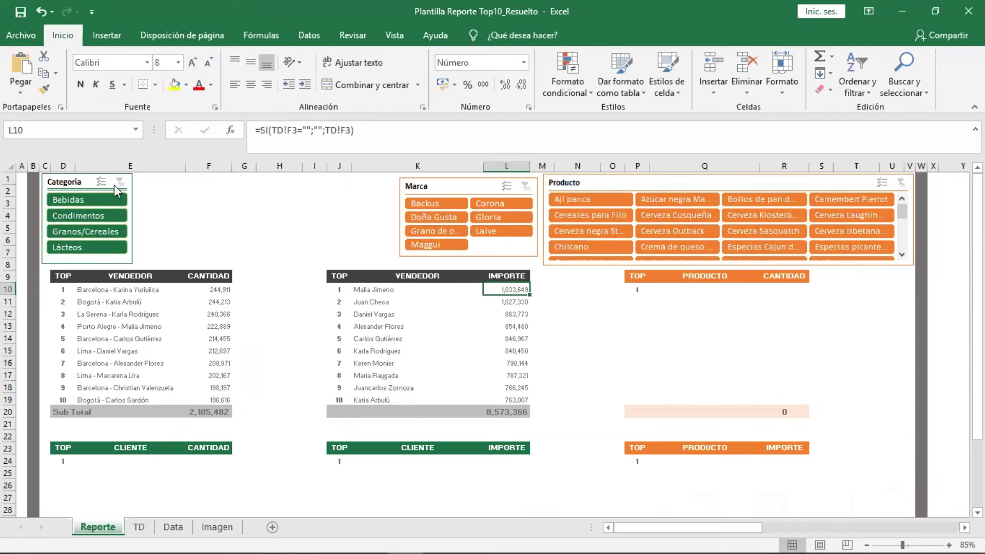
{"action": "left_click", "coordinate": [79, 181]}
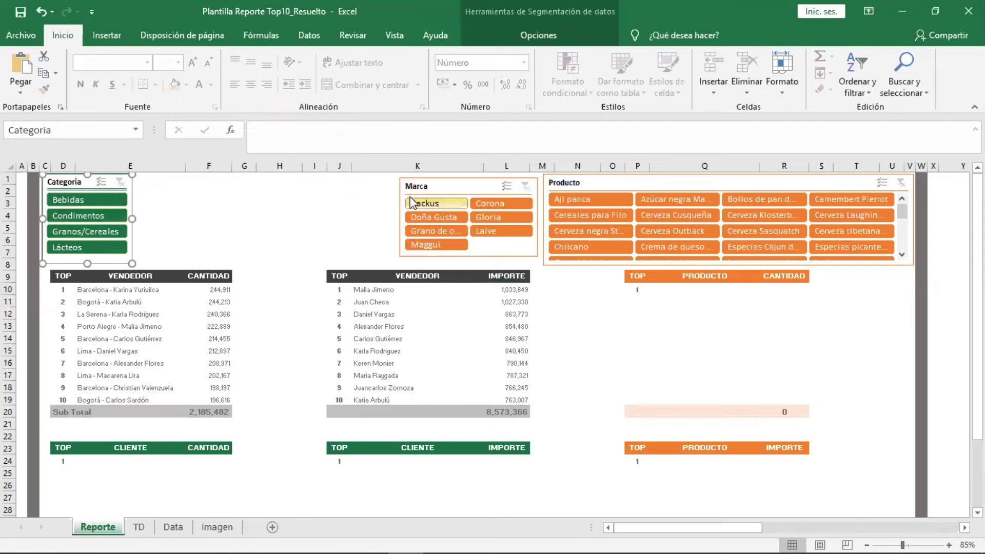
Connect the Categoria slicer to TDVenImpor alongside TDVenCant.
{"action": "left_click", "coordinate": [570, 41]}
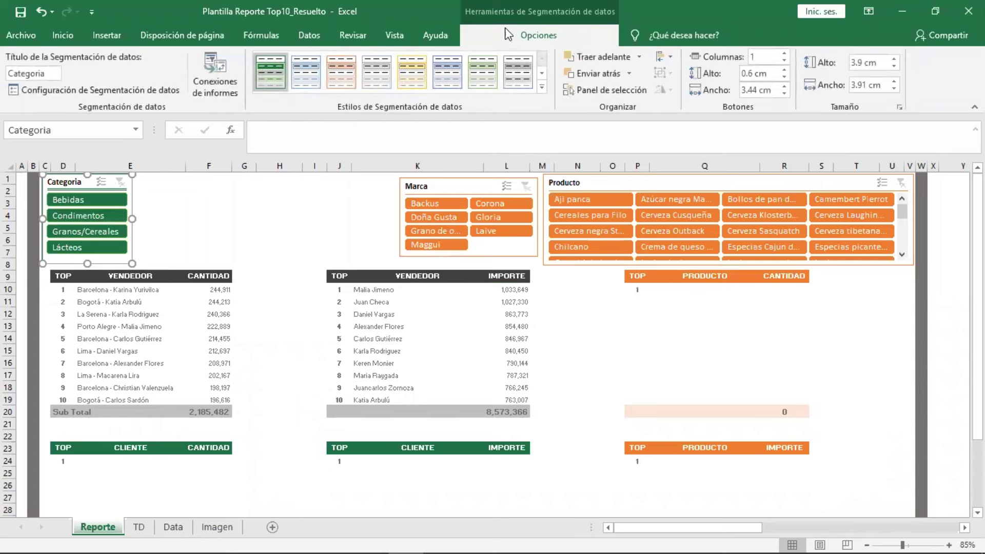
{"action": "left_click", "coordinate": [223, 96]}
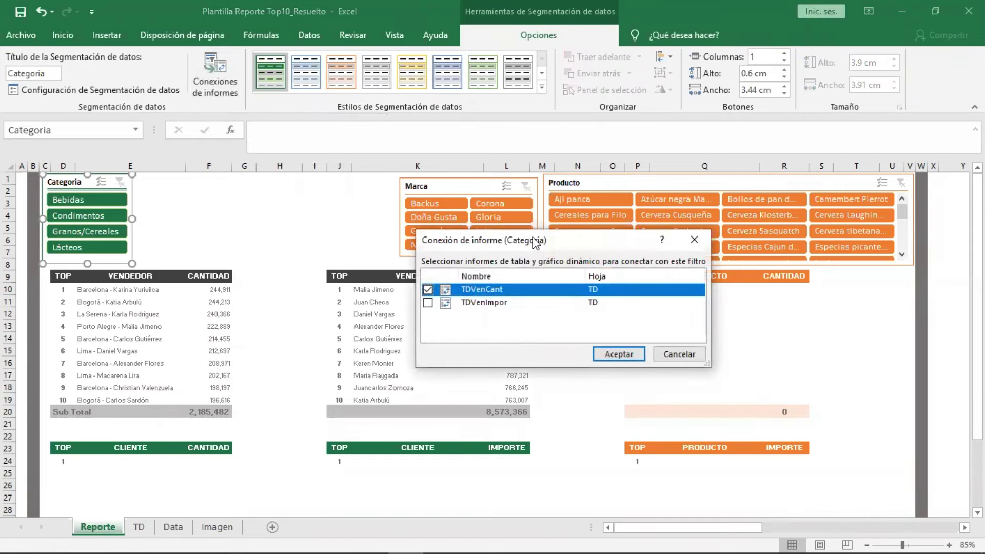
{"action": "left_click_drag", "start_coordinate": [535, 243], "coordinate": [532, 110]}
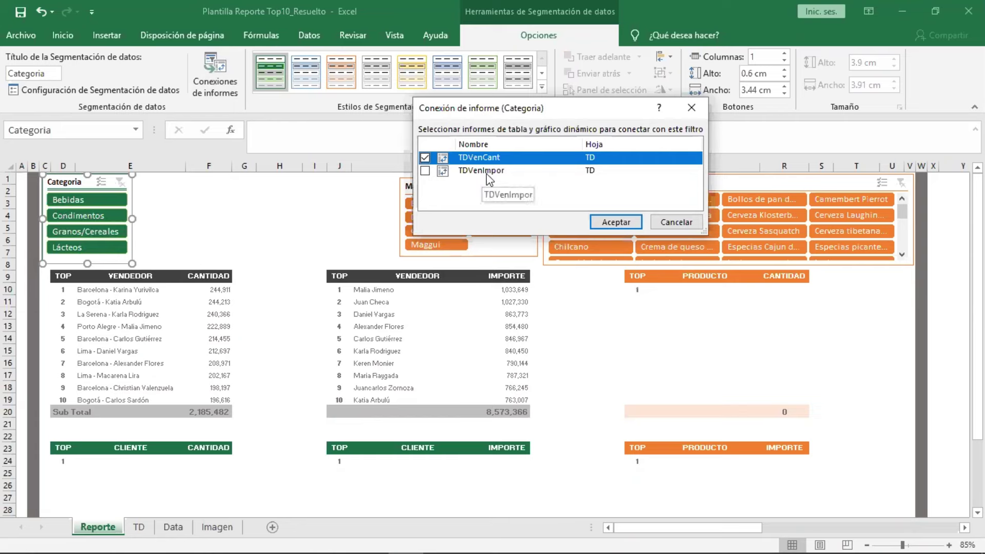
{"action": "left_click", "coordinate": [425, 172]}
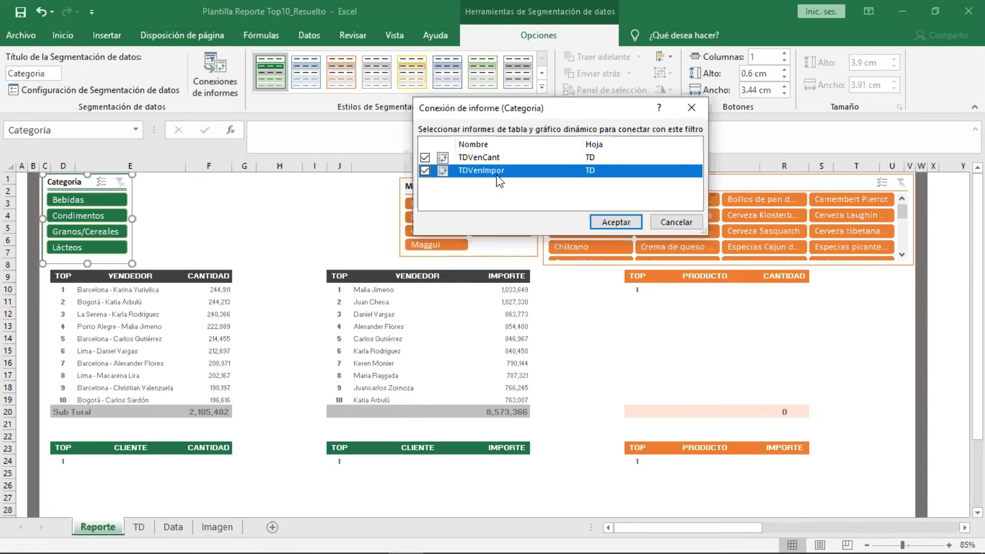
{"action": "left_click", "coordinate": [614, 223]}
Connect the Marca slicer to TDVenImpor alongside TDVenCant.
{"action": "left_click", "coordinate": [464, 183]}
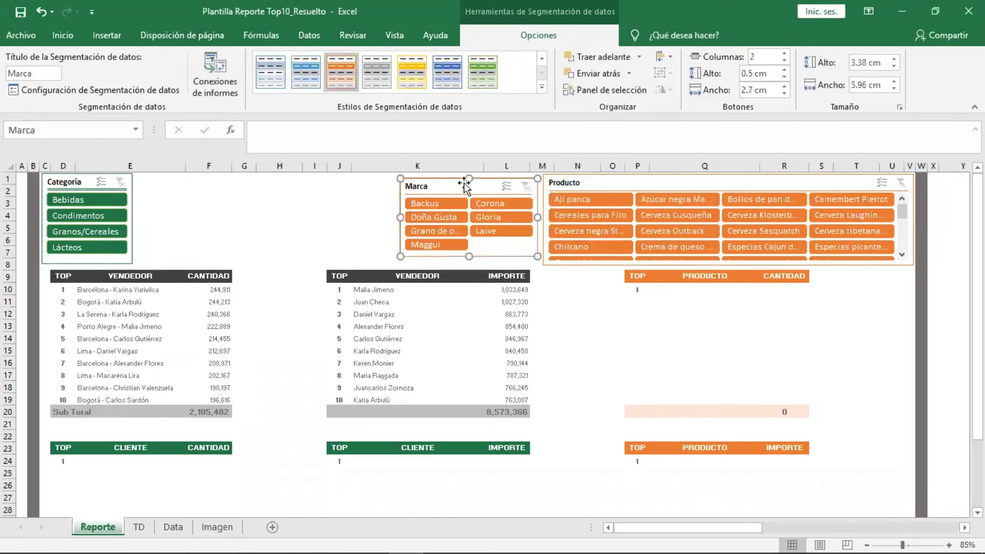
{"action": "left_click", "coordinate": [199, 91]}
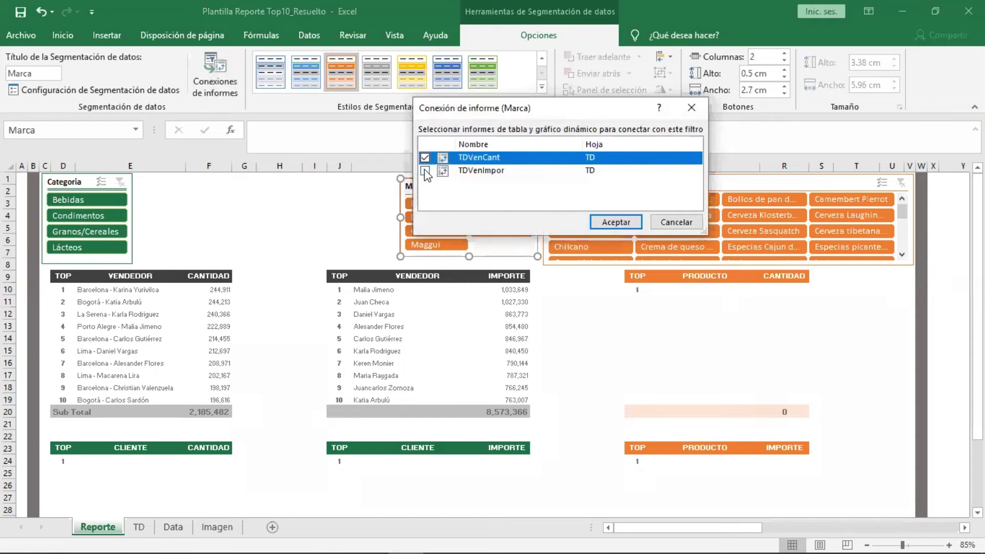
{"action": "left_click", "coordinate": [425, 171]}
{"action": "left_click", "coordinate": [600, 223]}
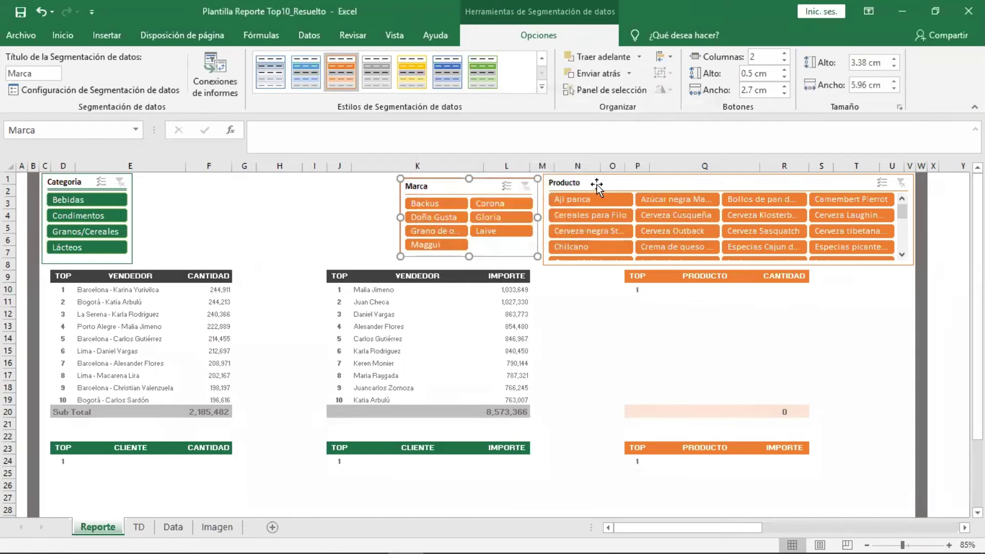
Connect the Producto slicer to TDVenImpor alongside TDVenCant.
{"action": "left_click", "coordinate": [597, 184]}
{"action": "left_click", "coordinate": [200, 97]}
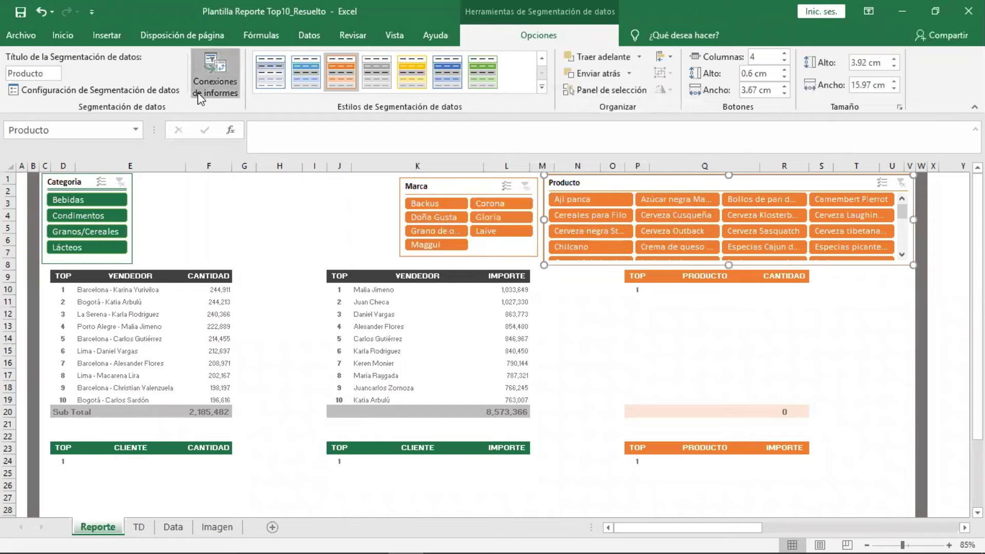
{"action": "left_click", "coordinate": [425, 171]}
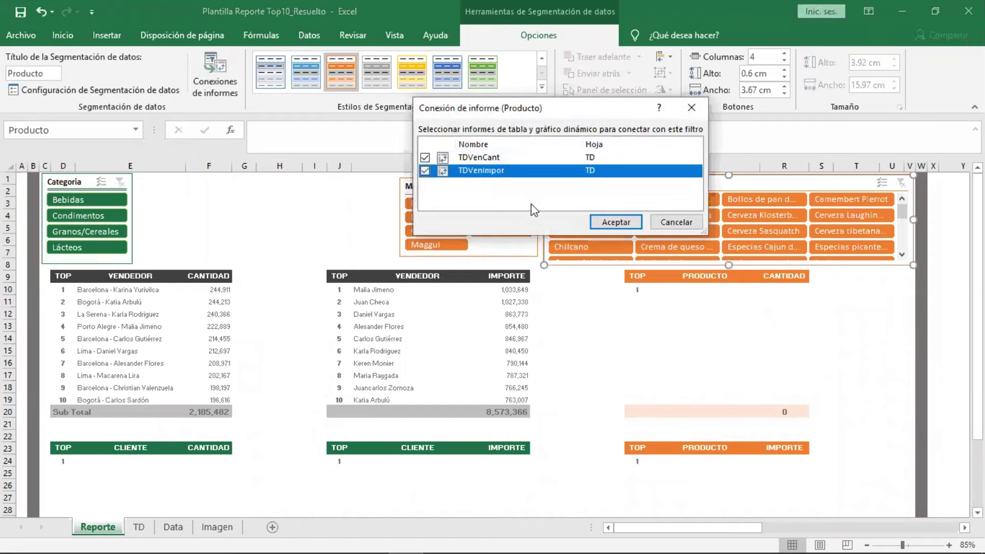
{"action": "left_click", "coordinate": [601, 222]}
{"action": "left_click", "coordinate": [576, 338]}
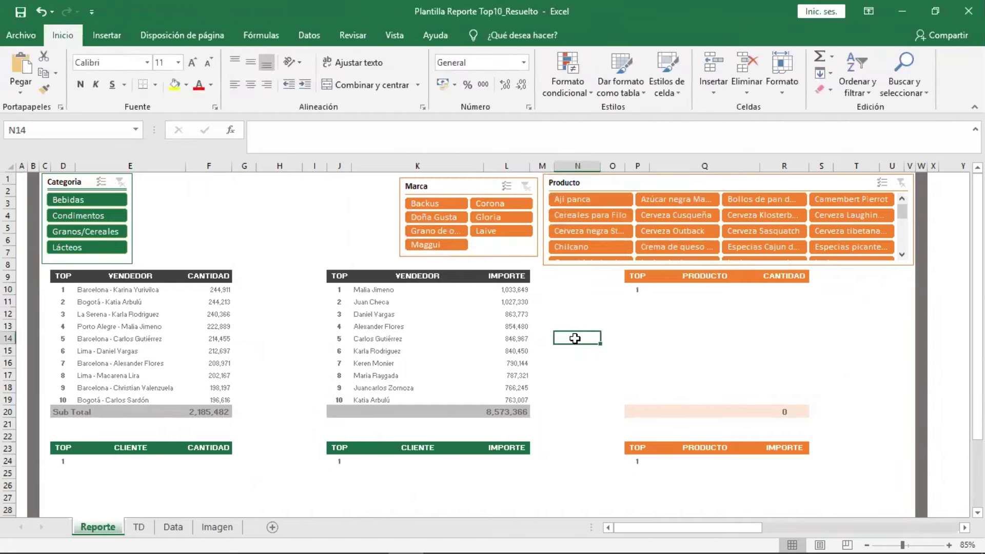
{"action": "left_click", "coordinate": [75, 203]}
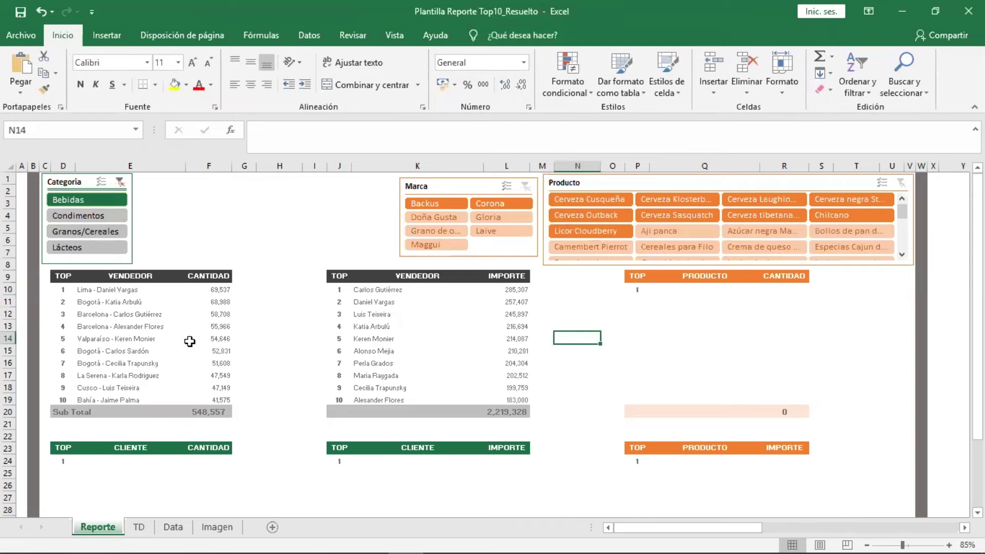
{"action": "left_click", "coordinate": [103, 216]}
{"action": "left_click", "coordinate": [107, 231]}
{"action": "left_click", "coordinate": [107, 247]}
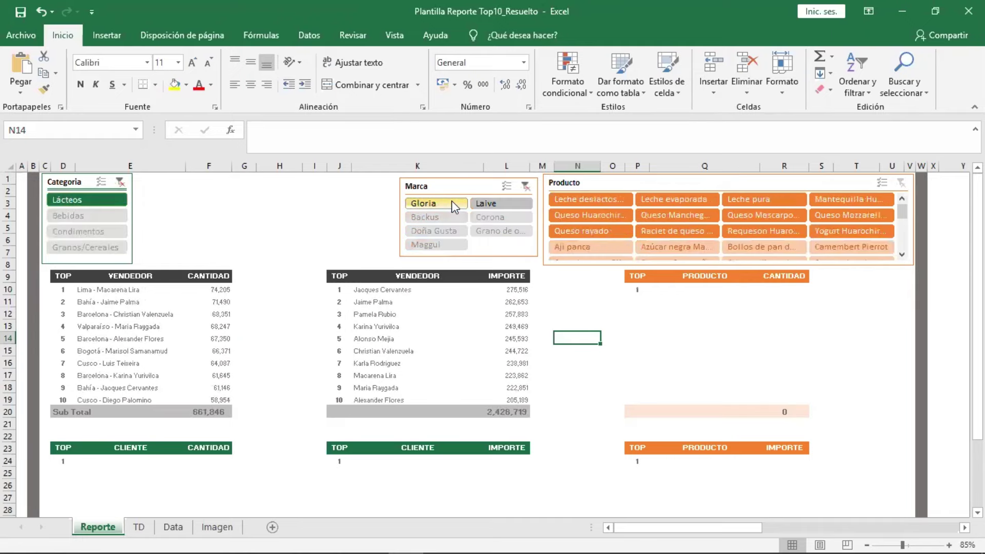
{"action": "left_click", "coordinate": [452, 203]}
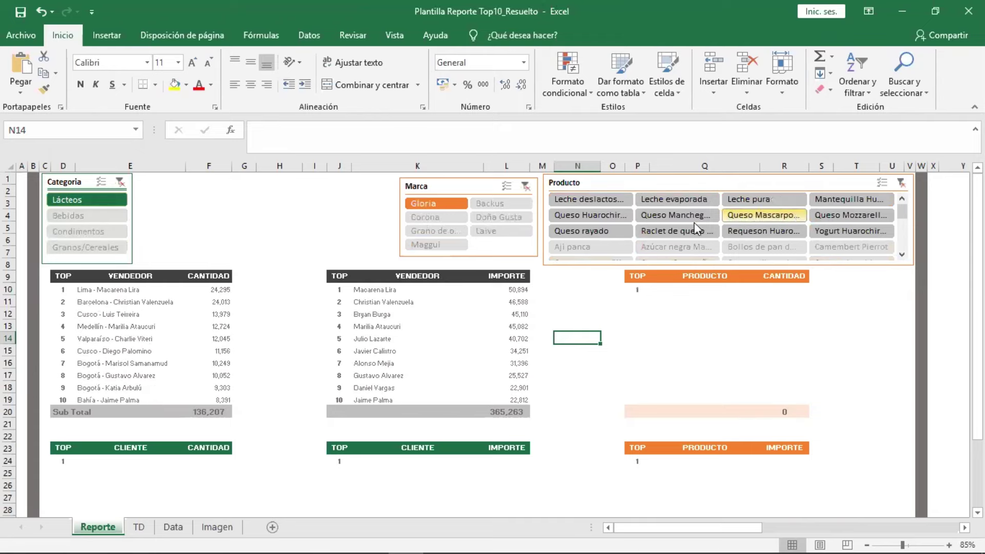
{"action": "left_click", "coordinate": [667, 234]}
{"action": "left_click", "coordinate": [764, 231]}
{"action": "left_click", "coordinate": [847, 231]}
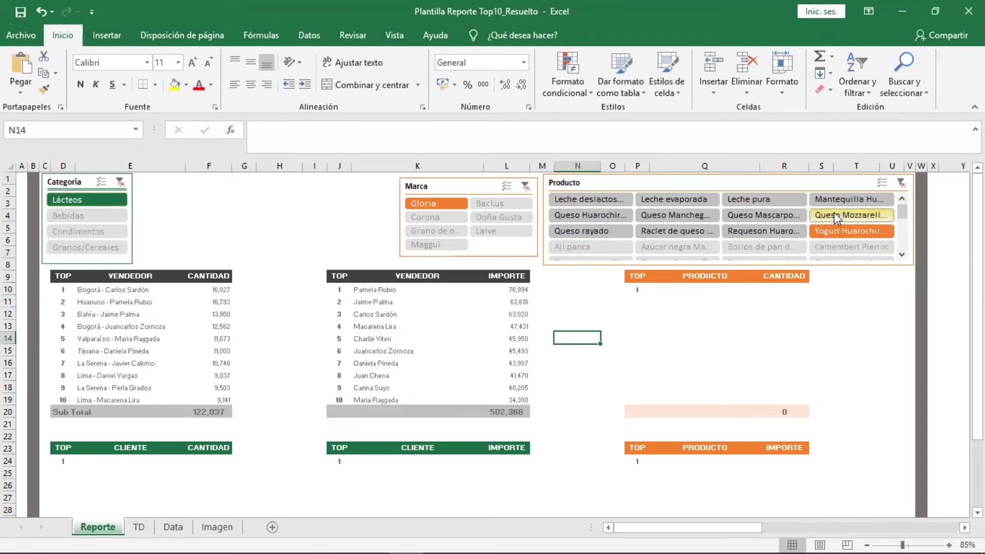
{"action": "left_click", "coordinate": [837, 218]}
{"action": "left_click", "coordinate": [732, 214]}
{"action": "left_click", "coordinate": [683, 220]}
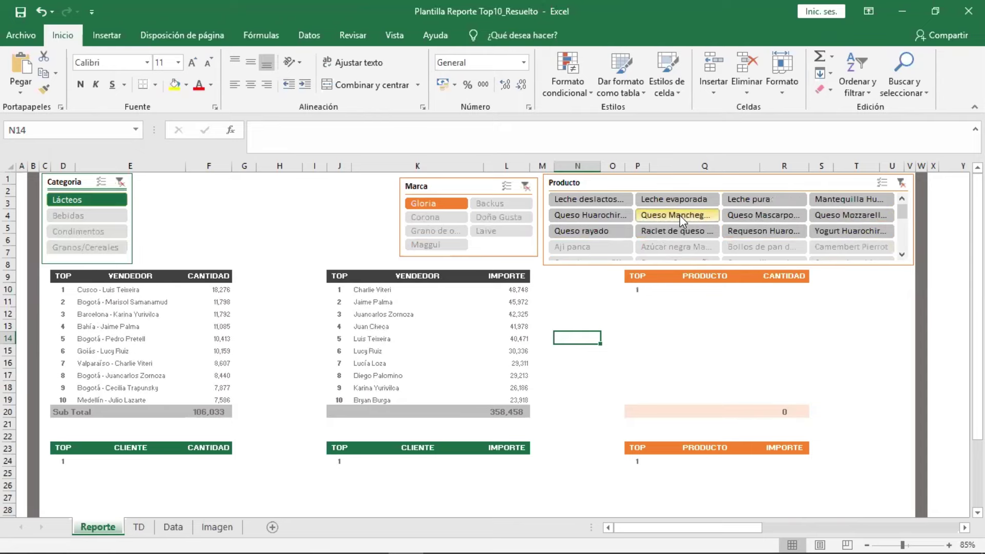
{"action": "left_click", "coordinate": [647, 228]}
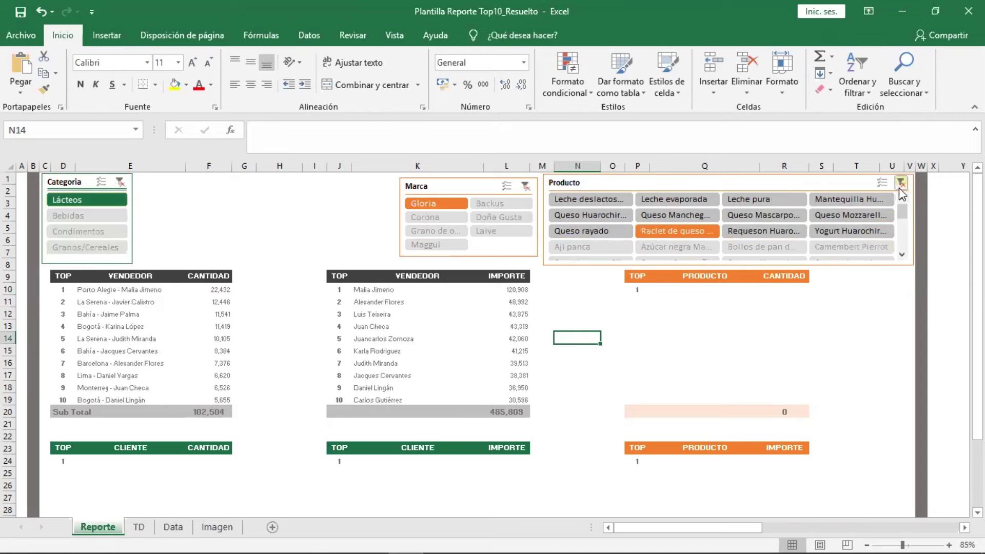
{"action": "left_click", "coordinate": [900, 187]}
{"action": "left_click", "coordinate": [524, 186]}
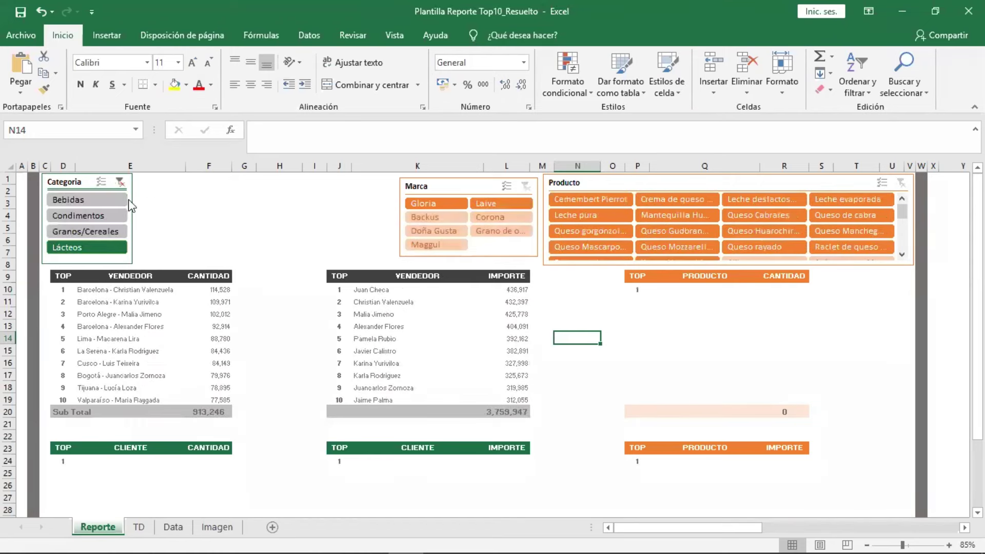
{"action": "left_click", "coordinate": [119, 182]}
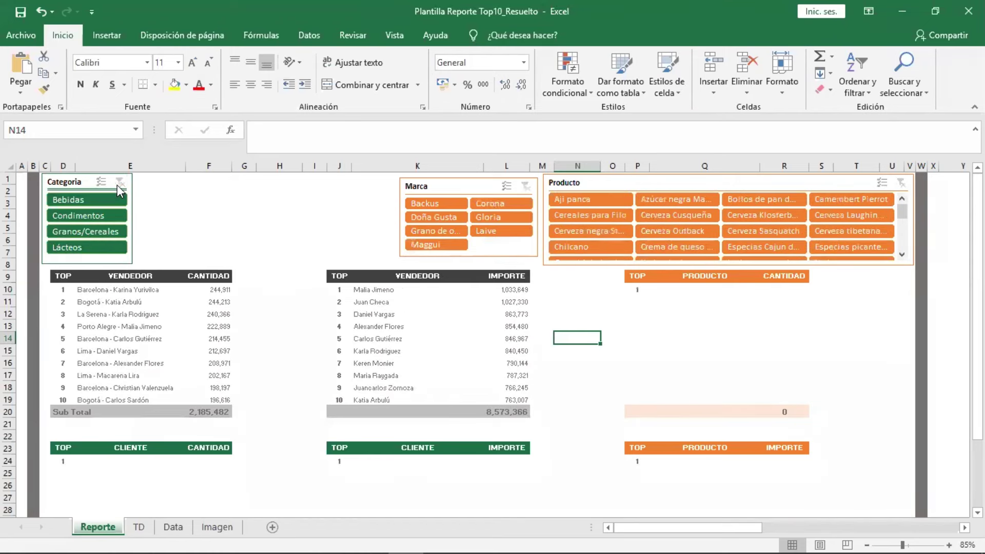
{"action": "left_click", "coordinate": [469, 189]}
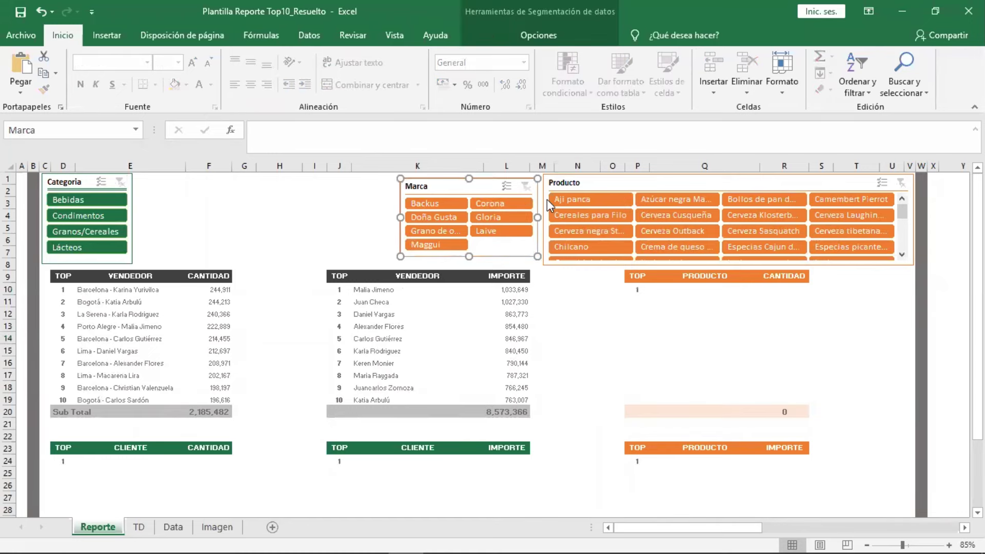
Check that the Marca slicer's report connections include both pivot tables.
{"action": "left_click", "coordinate": [562, 41]}
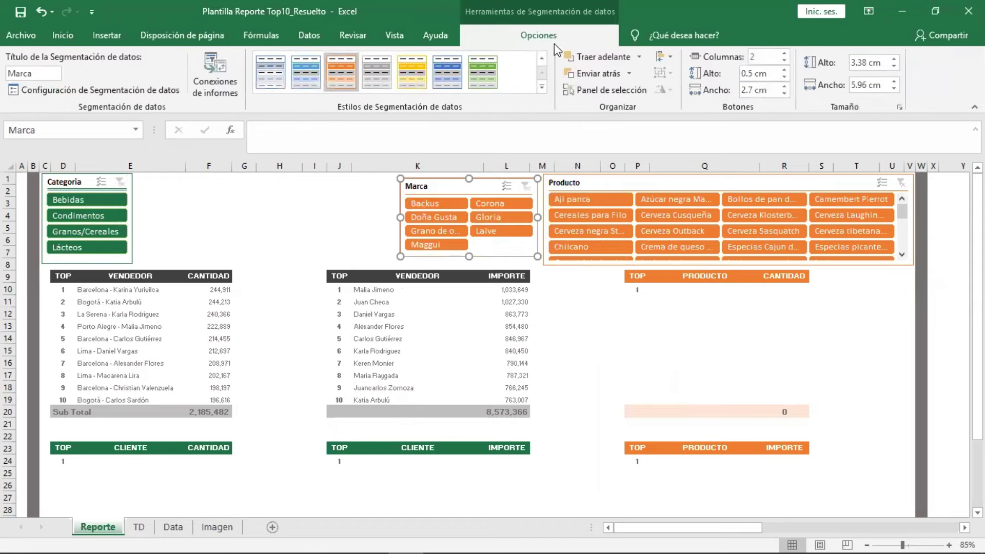
{"action": "left_click", "coordinate": [231, 92]}
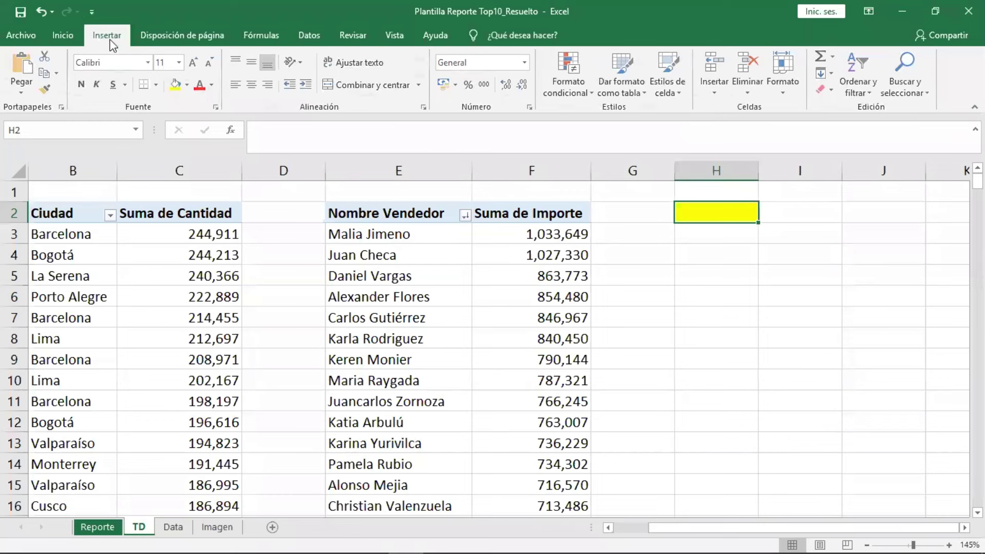
Insert a new pivot table built from the VENTAS table.
{"action": "left_click", "coordinate": [107, 35]}
{"action": "left_click", "coordinate": [32, 76]}
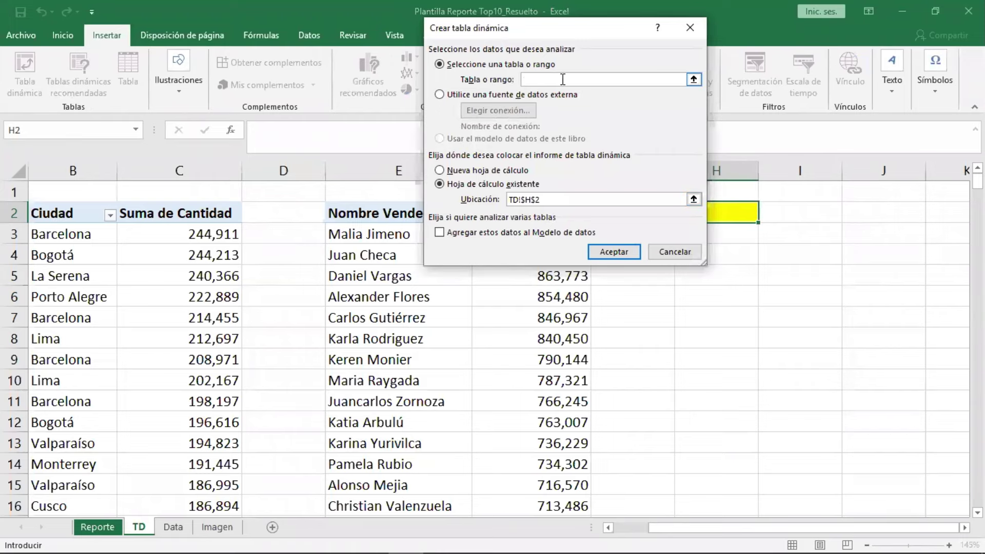
{"action": "type", "text": "VENTAS"}
{"action": "key", "text": "Return"}
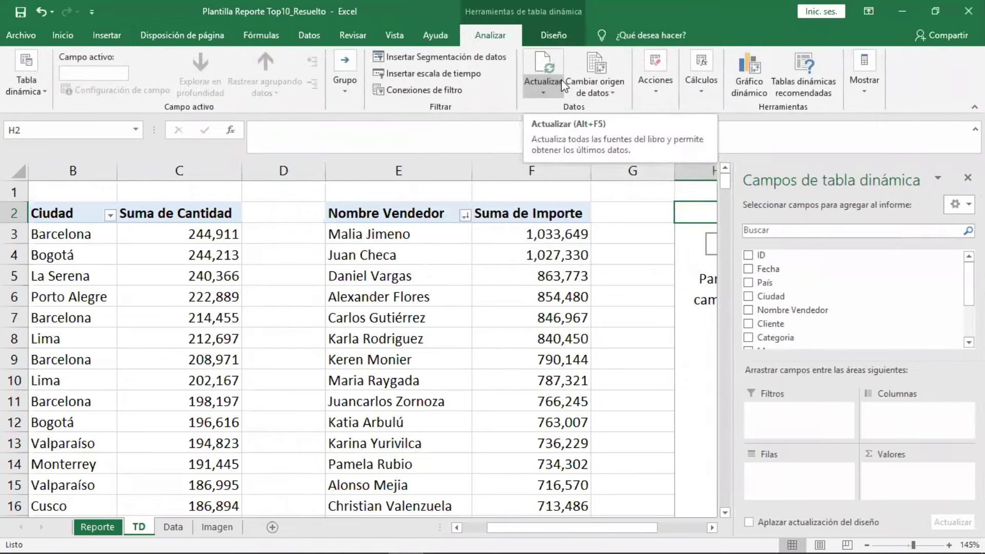
Put Producto in rows and Cantidad in values, trying Marca in rows then removing it.
{"action": "left_click_drag", "start_coordinate": [602, 532], "coordinate": [670, 531]}
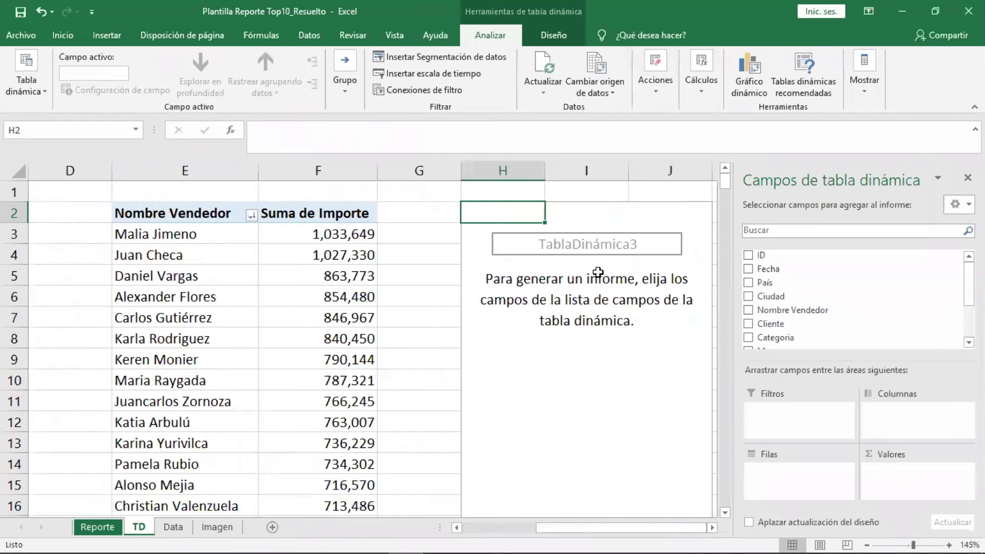
{"action": "mouse_move", "coordinate": [846, 297]}
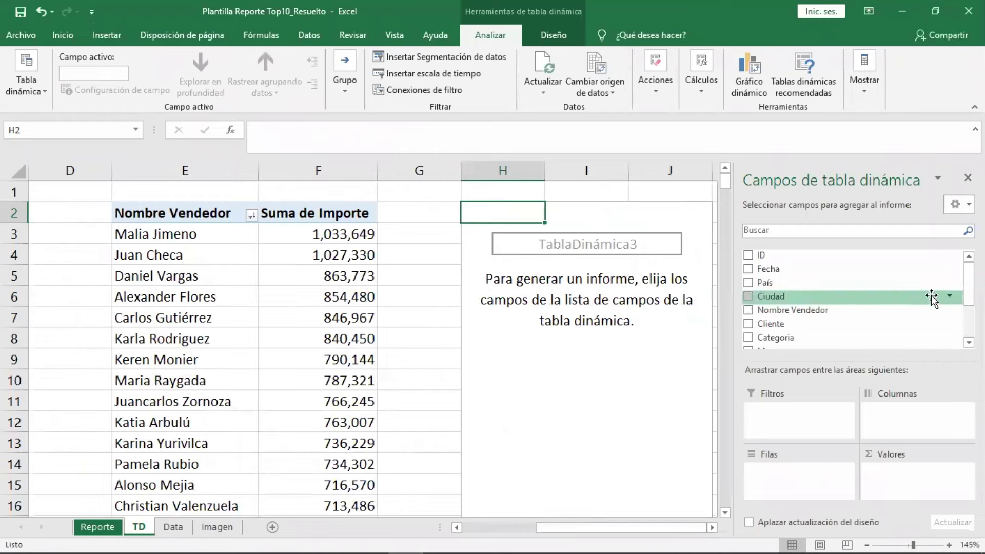
{"action": "scroll", "coordinate": [847, 303], "scroll_direction": "down", "scroll_amount": 1}
{"action": "scroll", "coordinate": [821, 305], "scroll_direction": "down", "scroll_amount": 1}
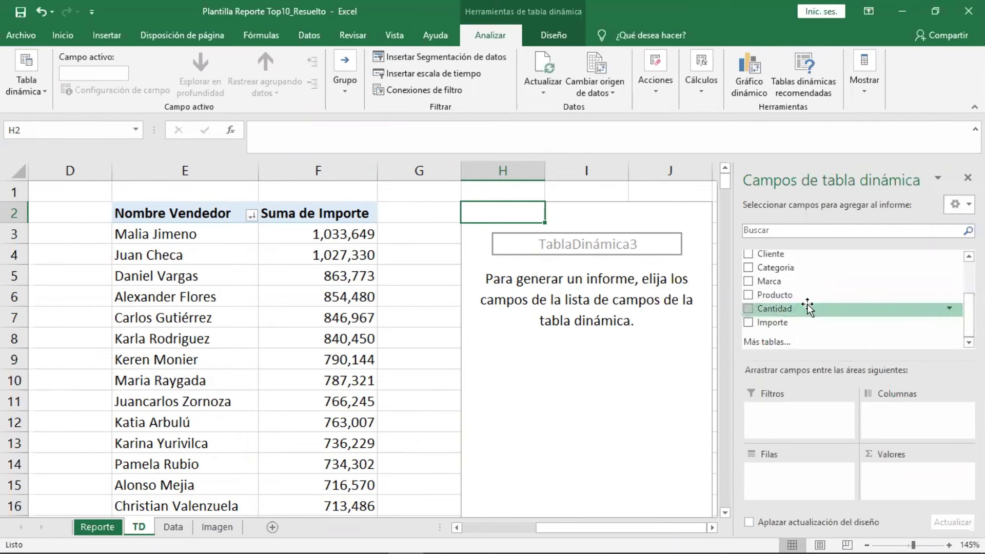
{"action": "left_click_drag", "start_coordinate": [803, 295], "coordinate": [808, 475]}
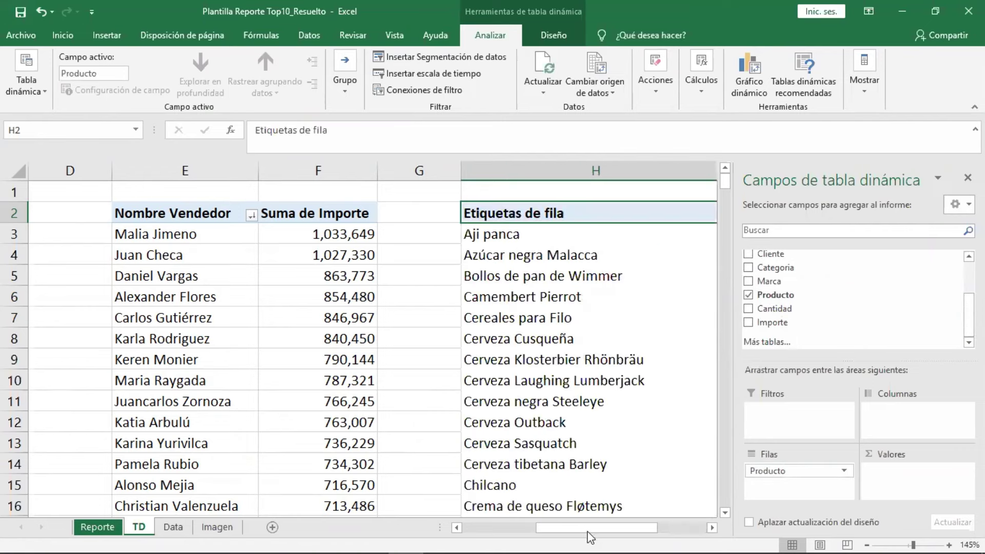
{"action": "left_click_drag", "start_coordinate": [590, 529], "coordinate": [639, 529]}
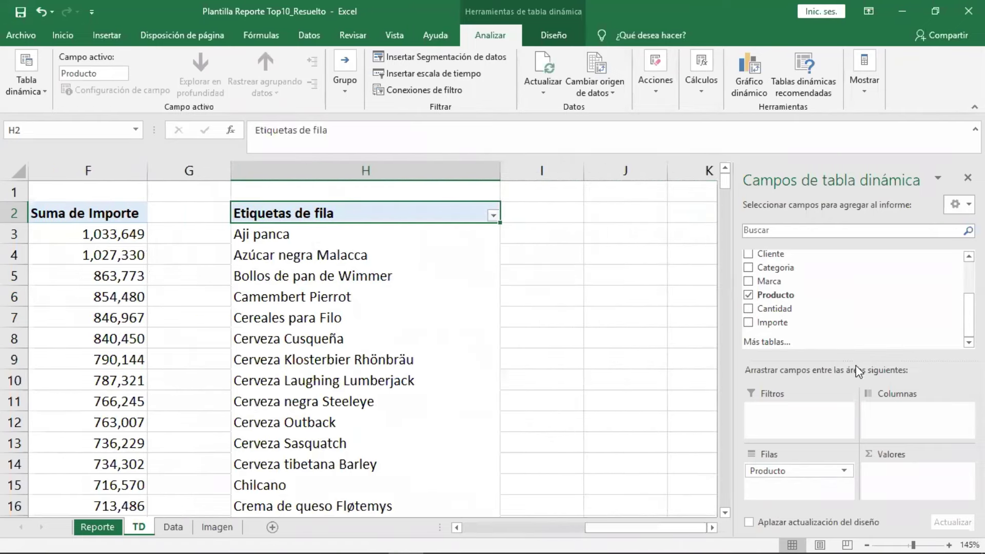
{"action": "left_click_drag", "start_coordinate": [801, 308], "coordinate": [896, 483]}
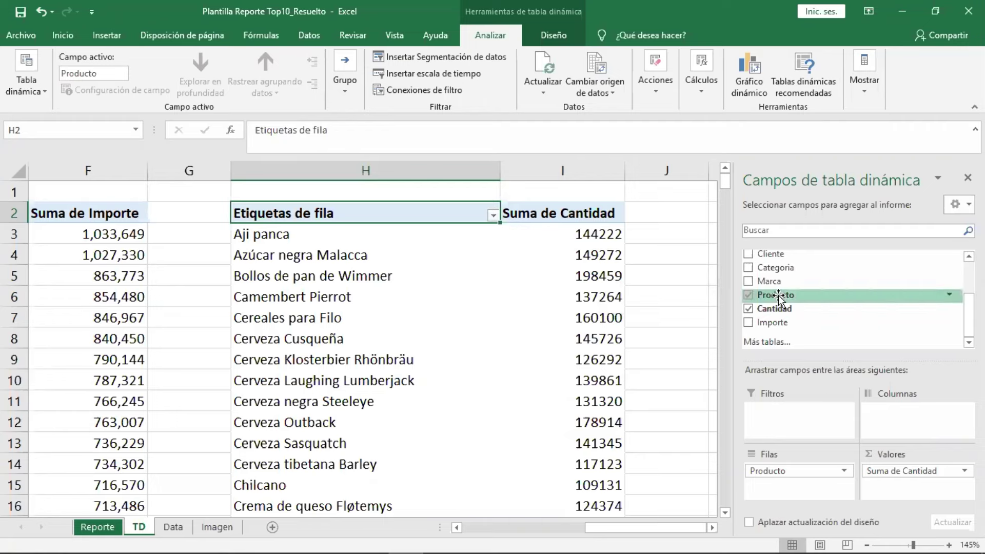
{"action": "mouse_move", "coordinate": [769, 281]}
{"action": "left_click_drag", "start_coordinate": [778, 284], "coordinate": [798, 490]}
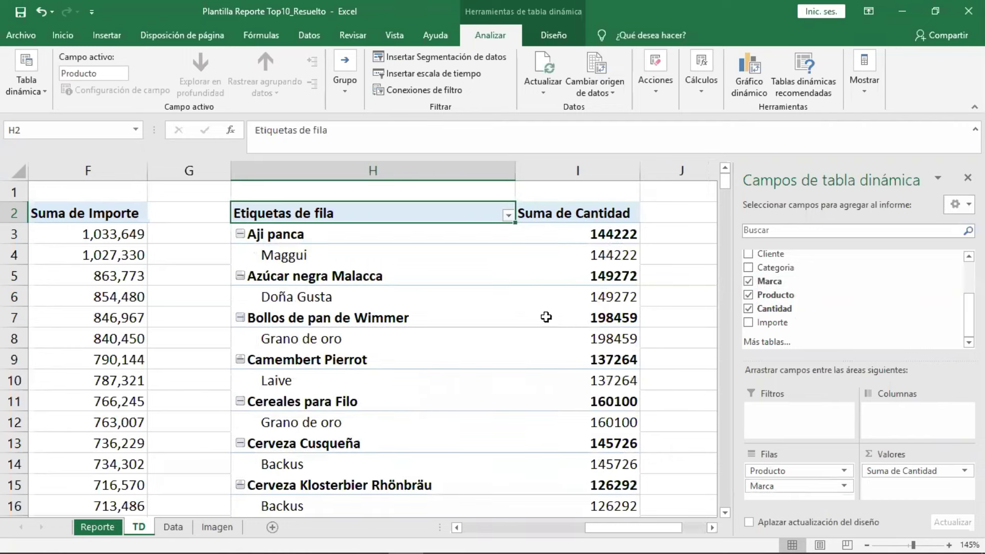
{"action": "left_click_drag", "start_coordinate": [792, 485], "coordinate": [549, 437]}
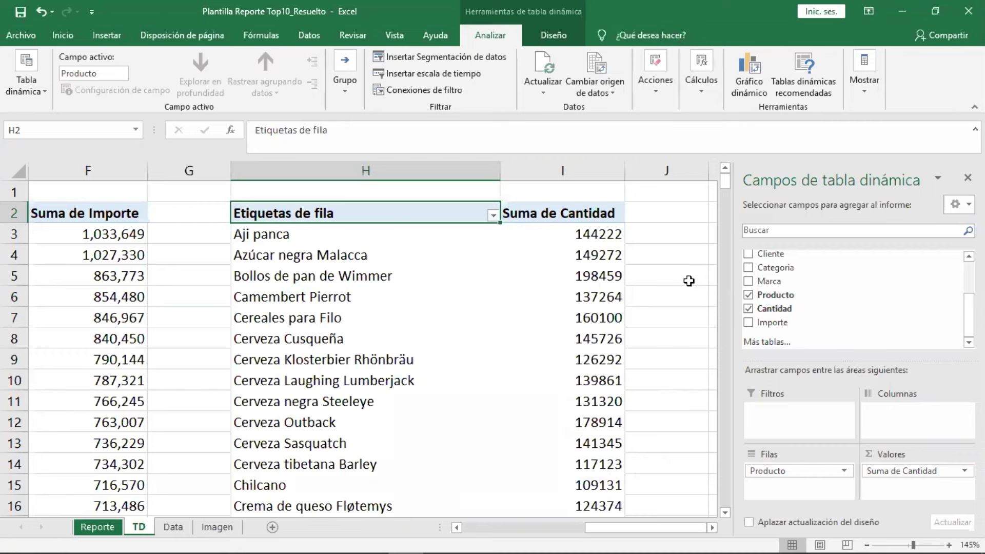
{"action": "left_click", "coordinate": [589, 236]}
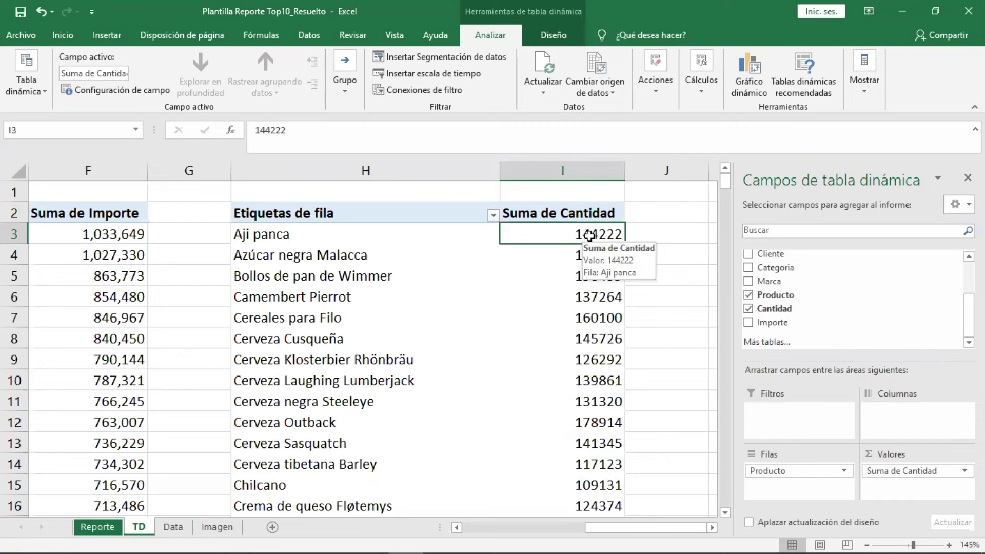
Format Suma de Cantidad as Número with a thousands separator and 0 decimal places.
{"action": "right_click", "coordinate": [589, 235]}
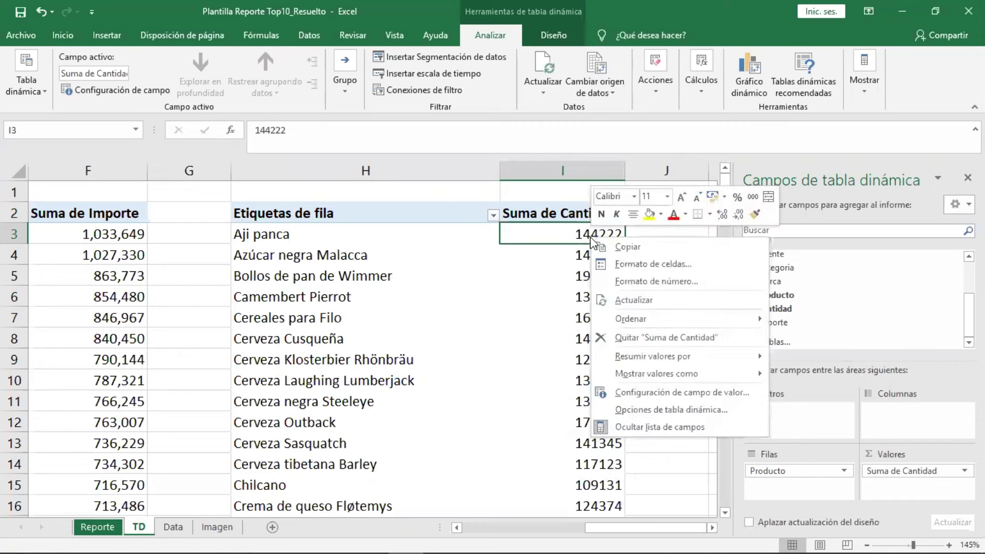
{"action": "left_click", "coordinate": [701, 283]}
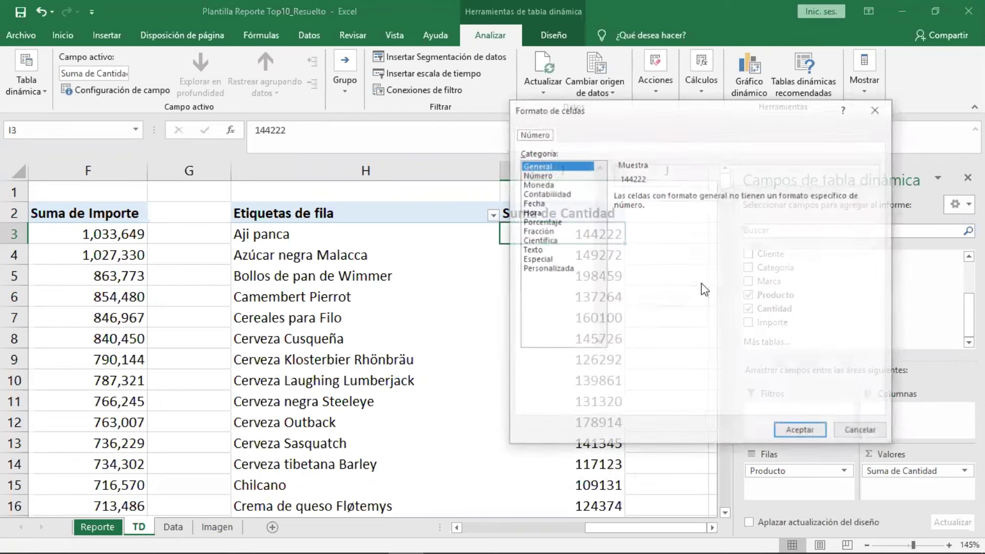
{"action": "left_click", "coordinate": [536, 175]}
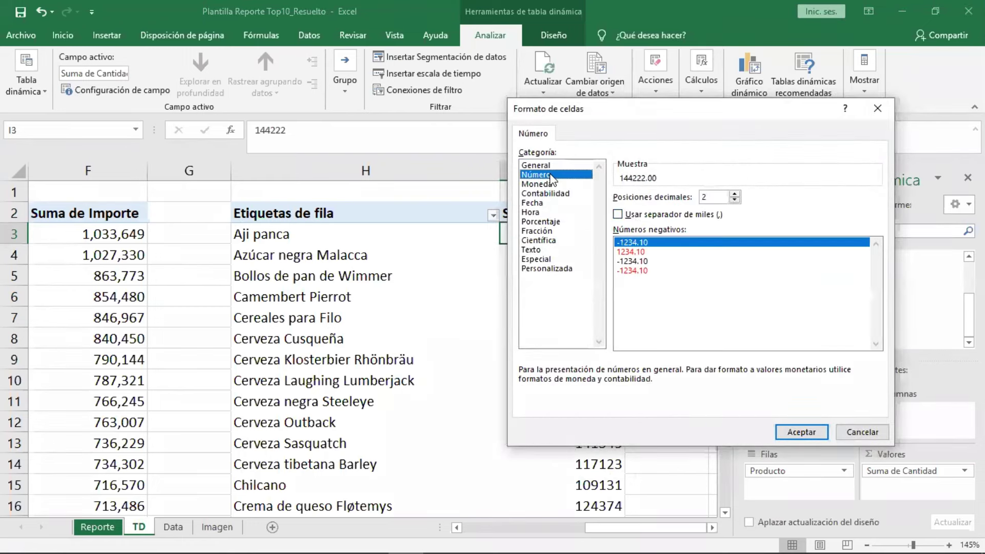
{"action": "left_click", "coordinate": [639, 215]}
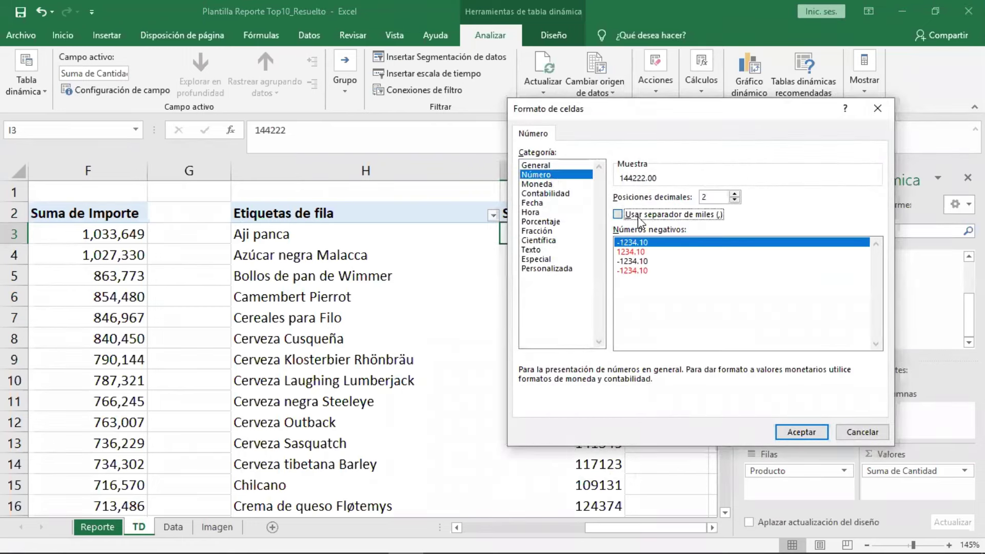
{"action": "left_click", "coordinate": [735, 200]}
{"action": "left_click", "coordinate": [733, 200]}
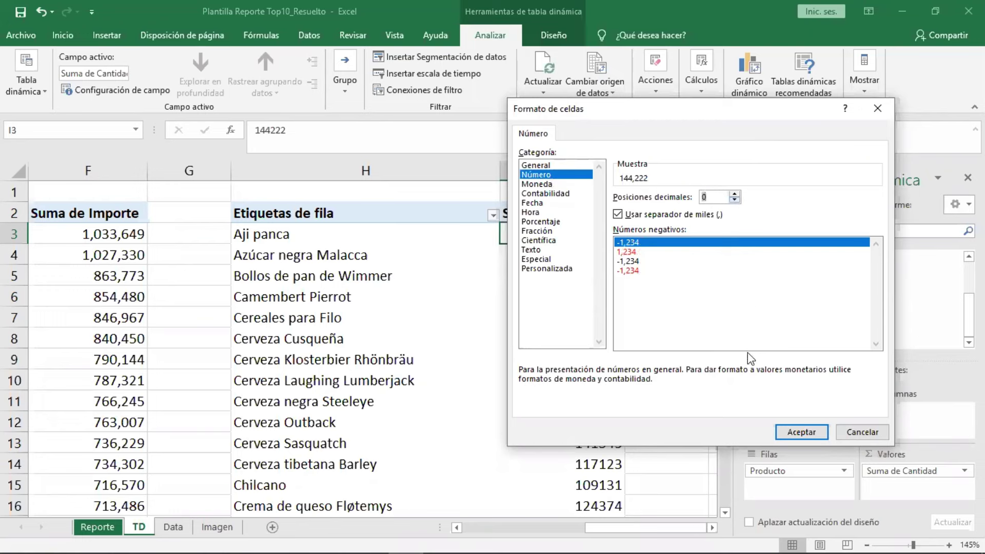
{"action": "left_click", "coordinate": [808, 434]}
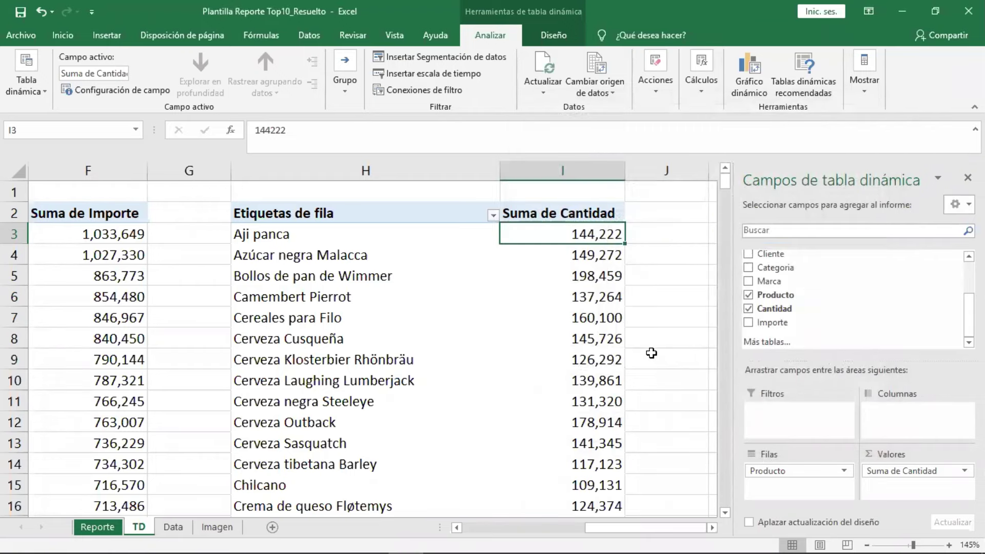
Sort the products by Suma de Cantidad from largest to smallest.
{"action": "right_click", "coordinate": [570, 232]}
{"action": "mouse_move", "coordinate": [612, 312]}
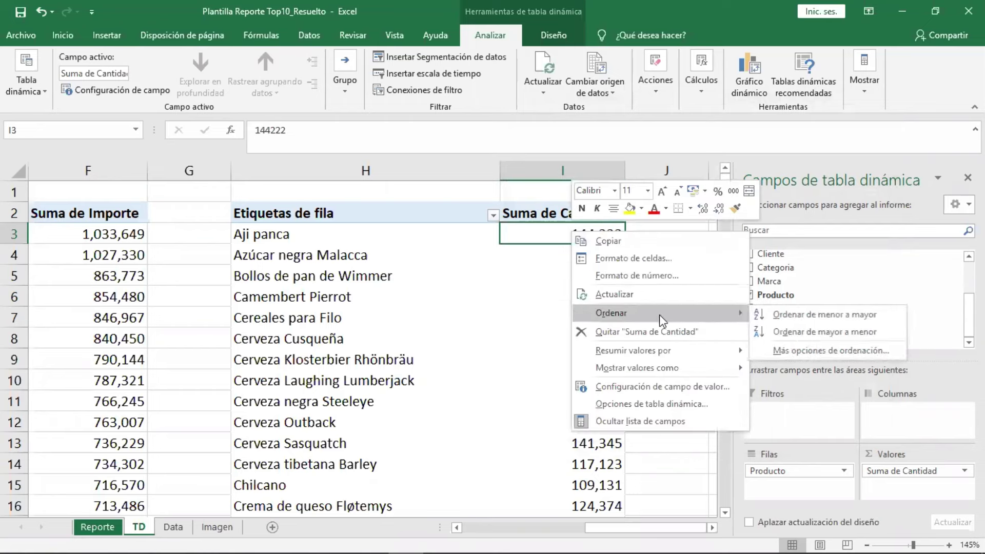
{"action": "left_click", "coordinate": [793, 335]}
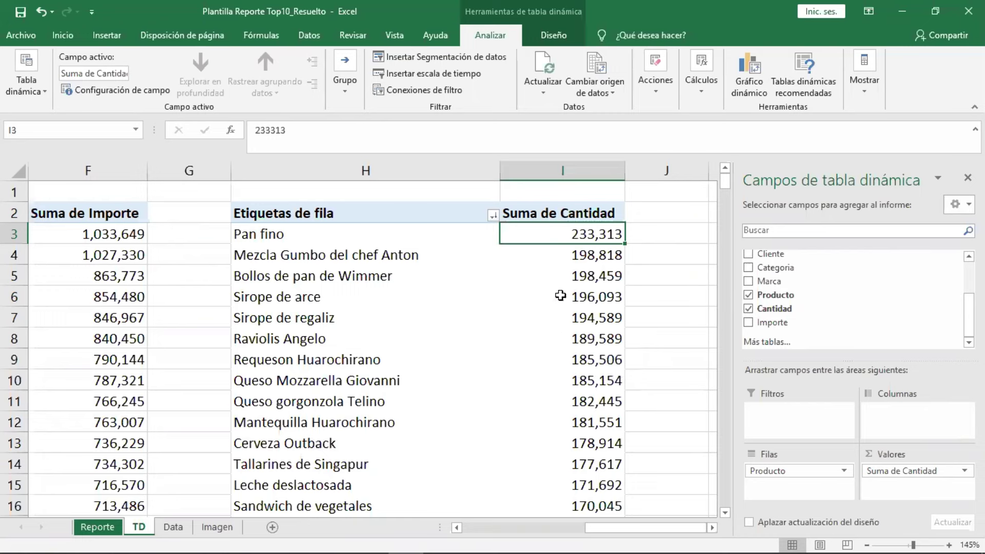
Turn off subtotals and grand totals and switch the pivot to tabular layout.
{"action": "left_click", "coordinate": [553, 35]}
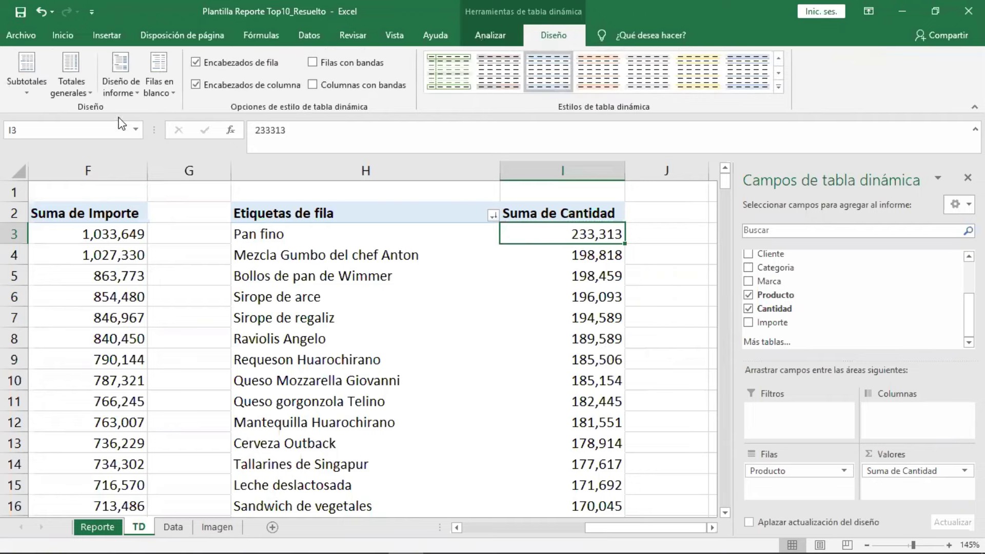
{"action": "left_click", "coordinate": [31, 88]}
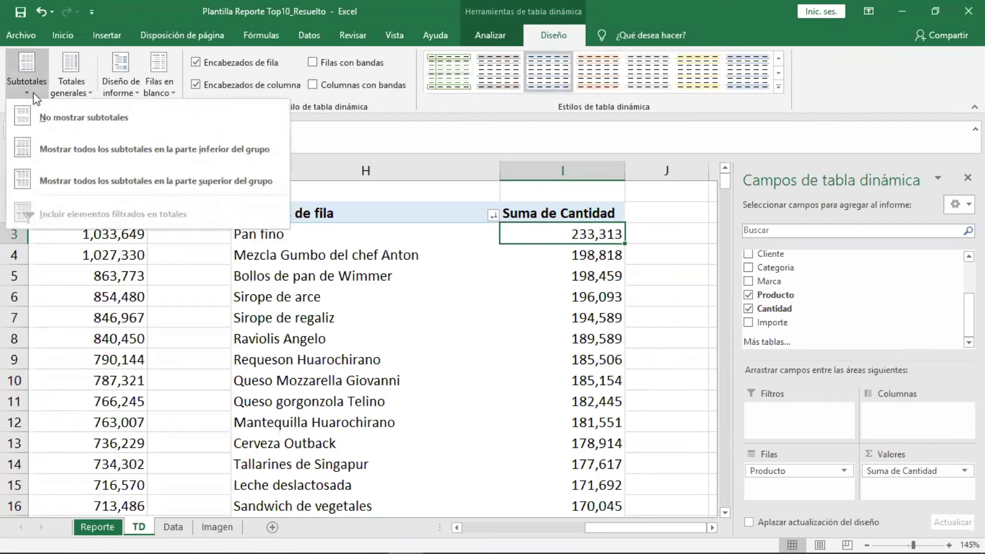
{"action": "left_click", "coordinate": [84, 115]}
{"action": "left_click", "coordinate": [75, 91]}
{"action": "left_click", "coordinate": [119, 117]}
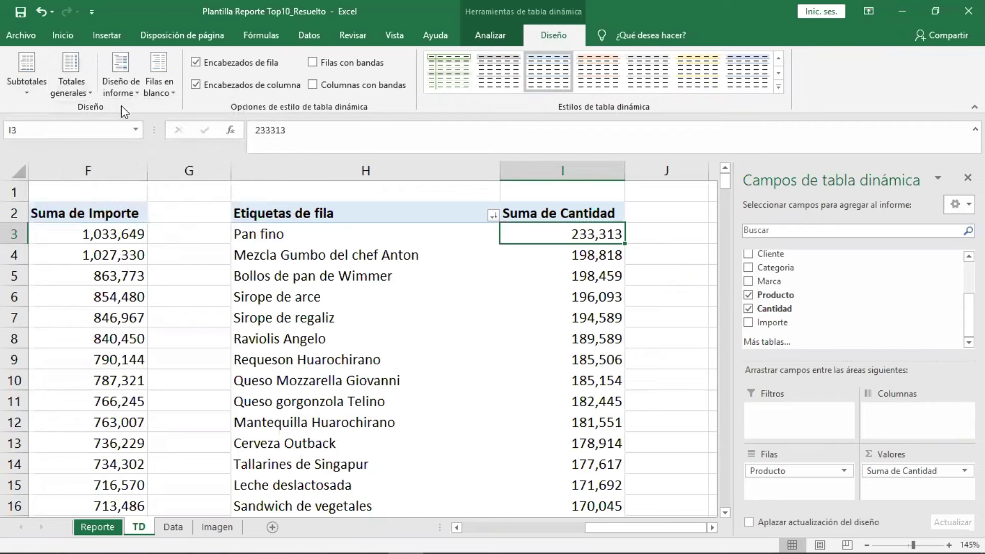
{"action": "left_click", "coordinate": [120, 82]}
{"action": "left_click", "coordinate": [191, 181]}
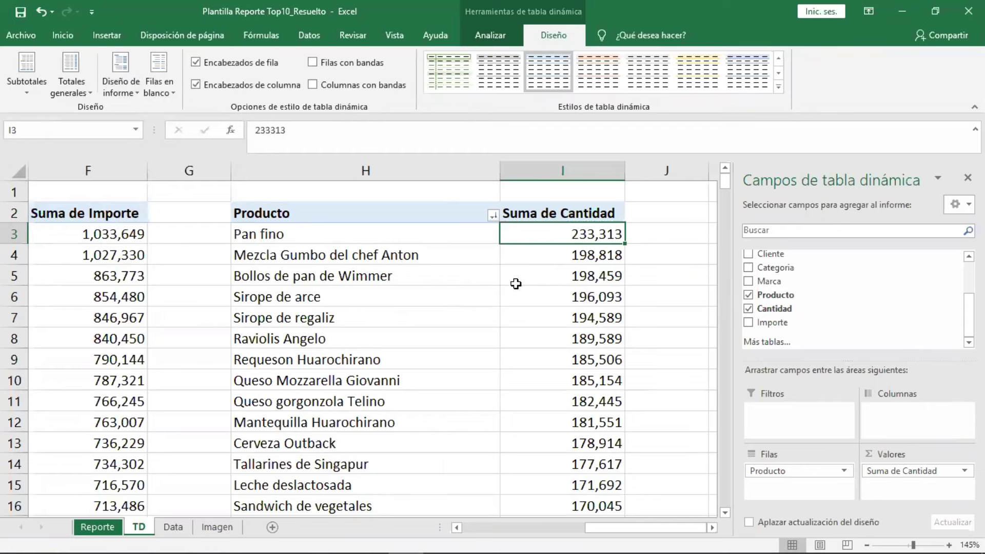
Add Marca as a row field under Producto and check the brand column.
{"action": "left_click_drag", "start_coordinate": [791, 282], "coordinate": [796, 487]}
{"action": "left_click_drag", "start_coordinate": [796, 487], "coordinate": [796, 486]}
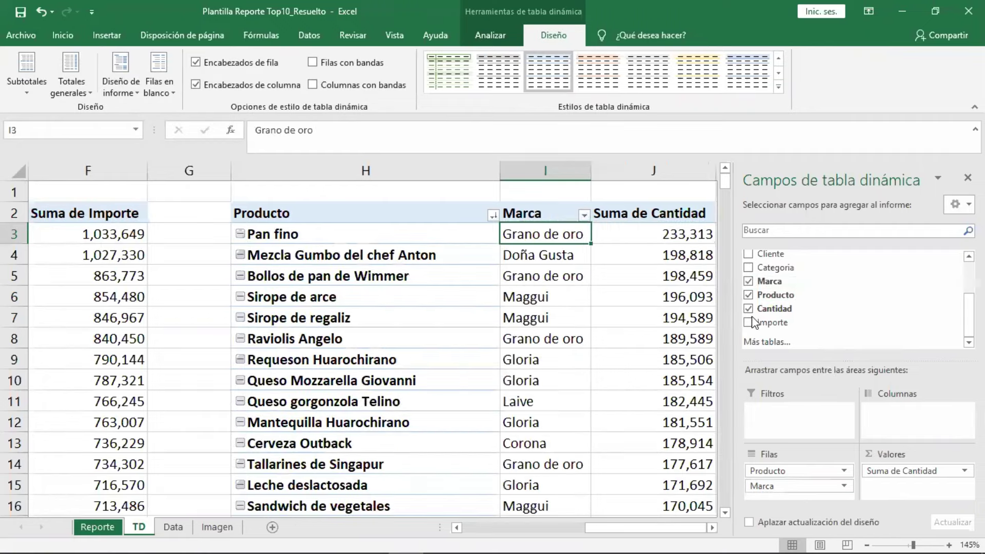
{"action": "left_click", "coordinate": [581, 404]}
{"action": "key", "text": "Right"}
{"action": "key", "text": "Right"}
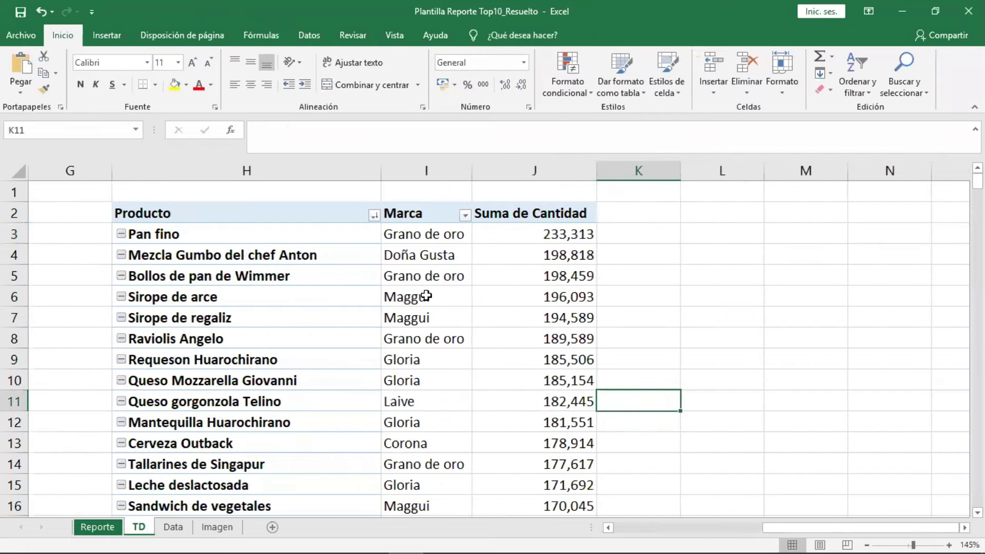
{"action": "left_click", "coordinate": [431, 298]}
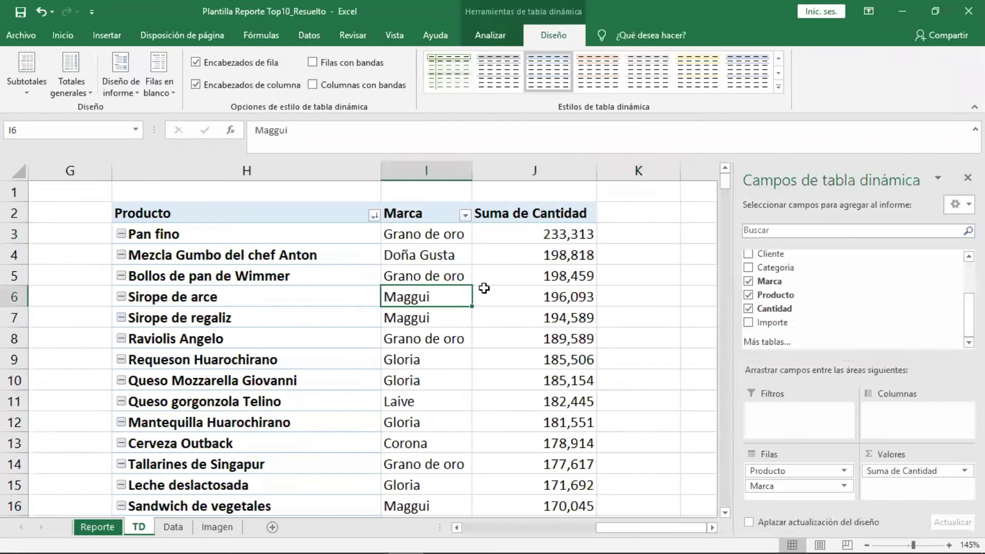
{"action": "left_click", "coordinate": [490, 35]}
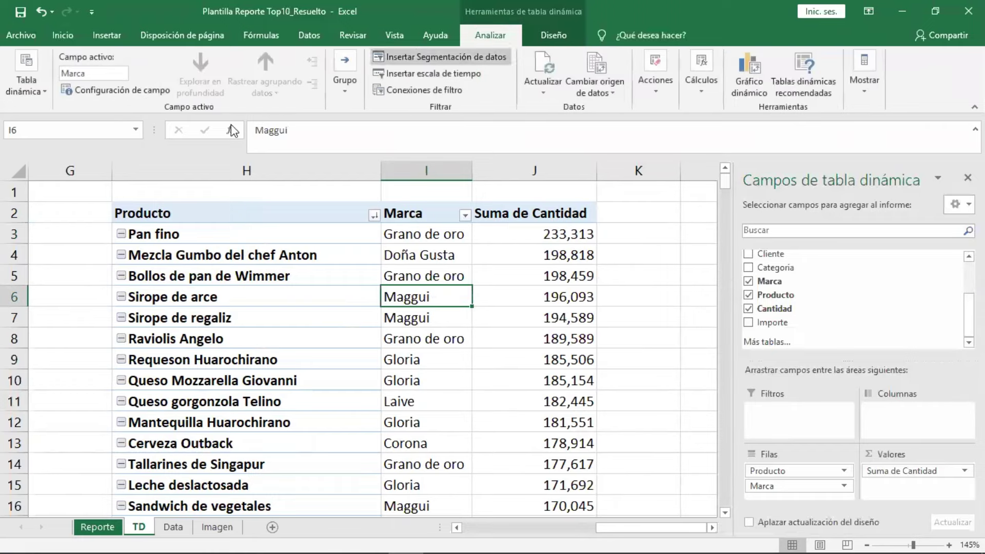
Replace the product pivot table's name with TDProdCant.
{"action": "left_click", "coordinate": [43, 92]}
{"action": "double_click", "coordinate": [33, 138]}
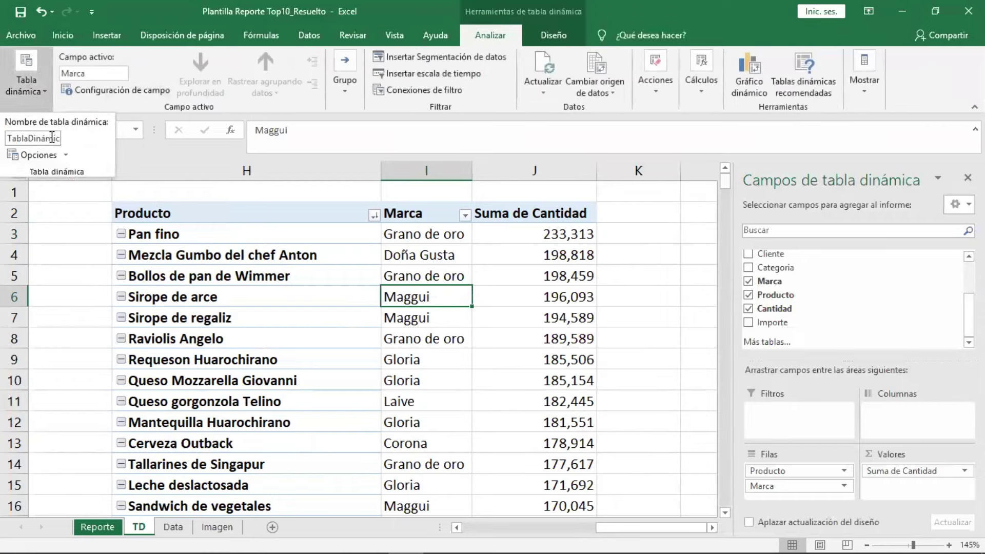
{"action": "key", "text": "BackSpace"}
{"action": "type", "text": "TD"}
{"action": "type", "text": "Pr"}
{"action": "type", "text": "od"}
{"action": "type", "text": "Cant"}
{"action": "key", "text": "Return"}
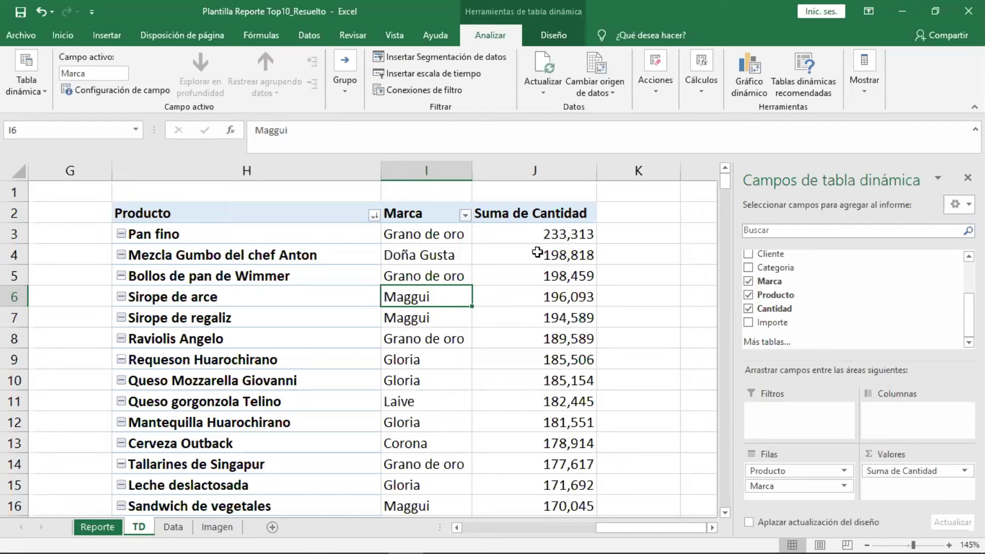
Add Fecha to the pivot's Columnas area, splitting quantities into 2016–2018 year columns.
{"action": "left_click", "coordinate": [537, 252]}
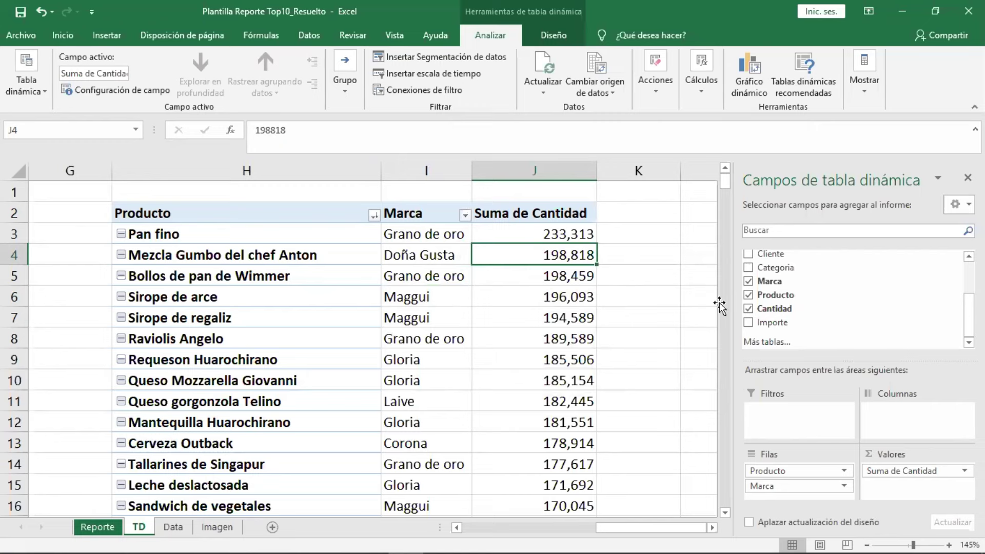
{"action": "scroll", "coordinate": [969, 313], "scroll_direction": "up", "scroll_amount": 1}
{"action": "scroll", "coordinate": [821, 303], "scroll_direction": "up", "scroll_amount": 1}
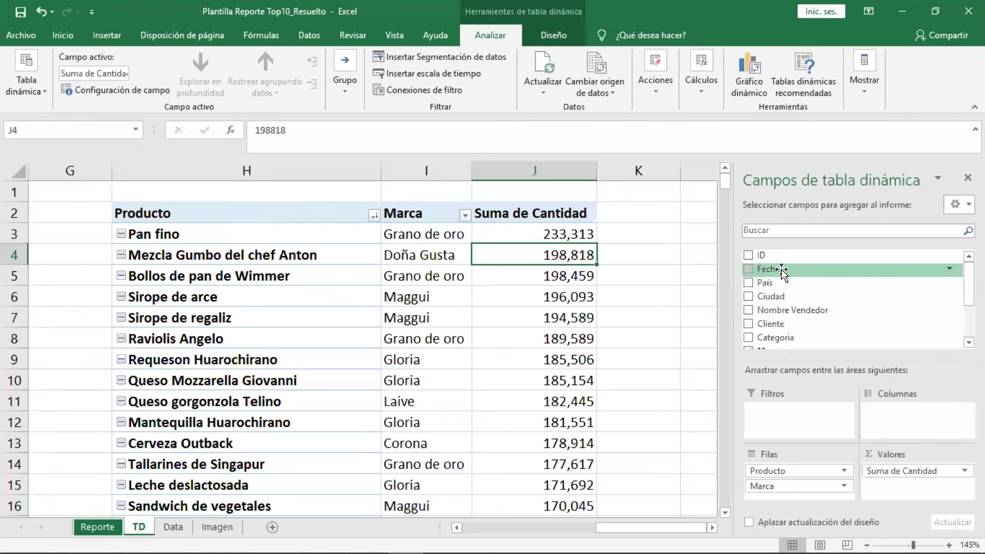
{"action": "left_click_drag", "start_coordinate": [781, 269], "coordinate": [893, 419]}
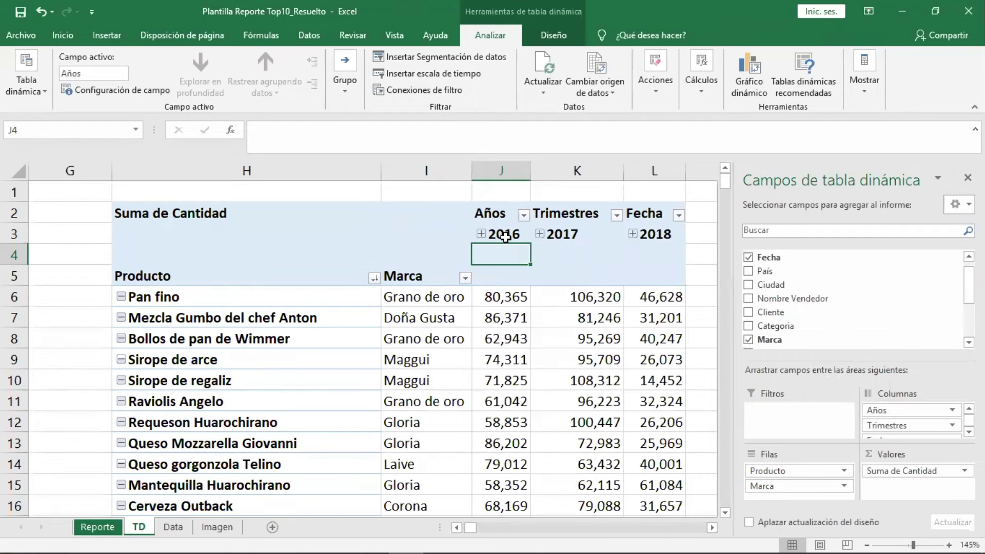
Expand 2016 into quarters and Trim.1 into months, then collapse back to yearly columns.
{"action": "left_click", "coordinate": [501, 237]}
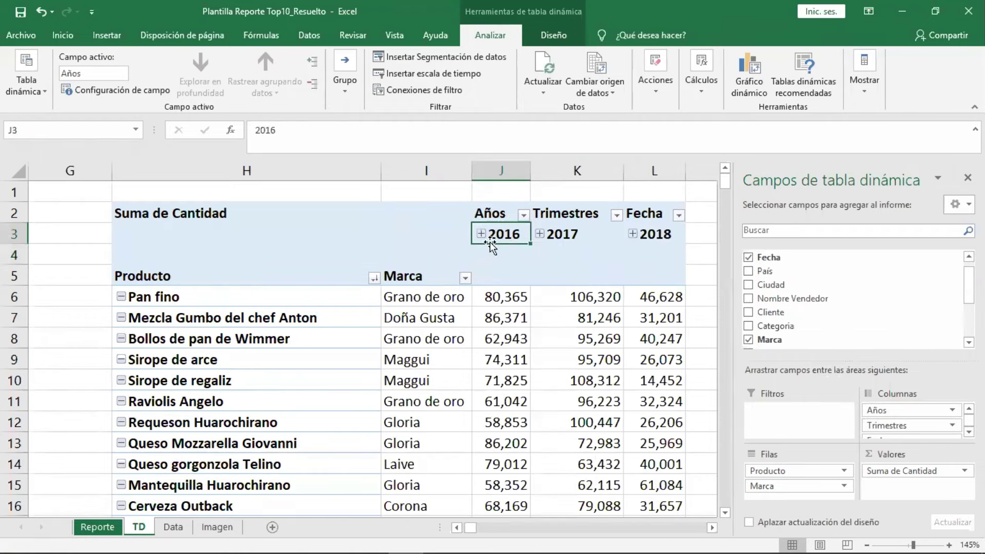
{"action": "left_click", "coordinate": [481, 235]}
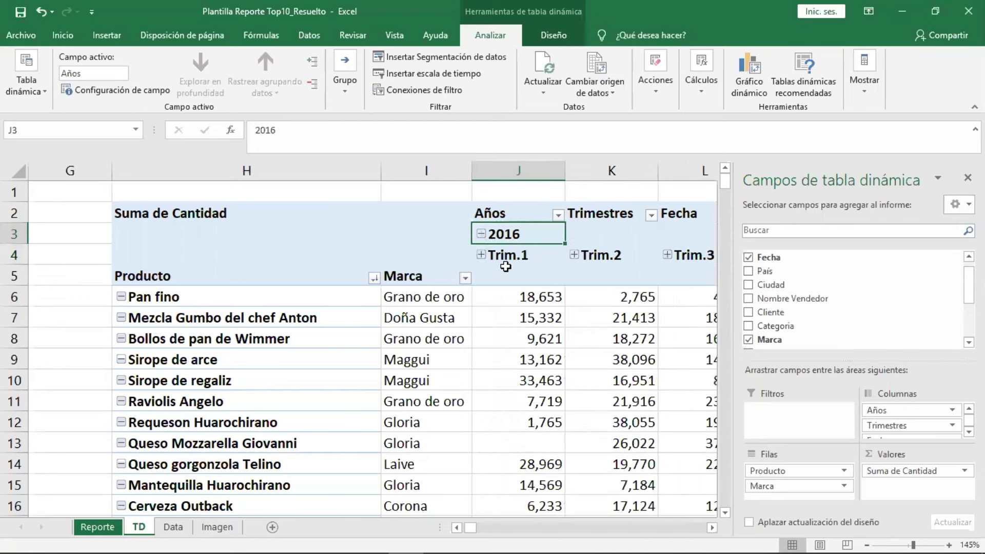
{"action": "left_click", "coordinate": [481, 256]}
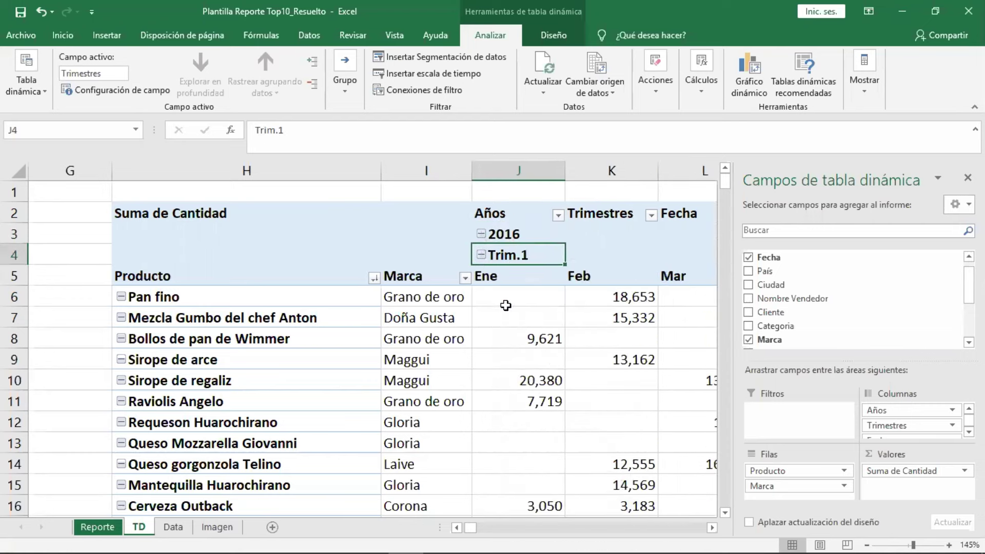
{"action": "left_click", "coordinate": [481, 256]}
{"action": "left_click", "coordinate": [480, 234]}
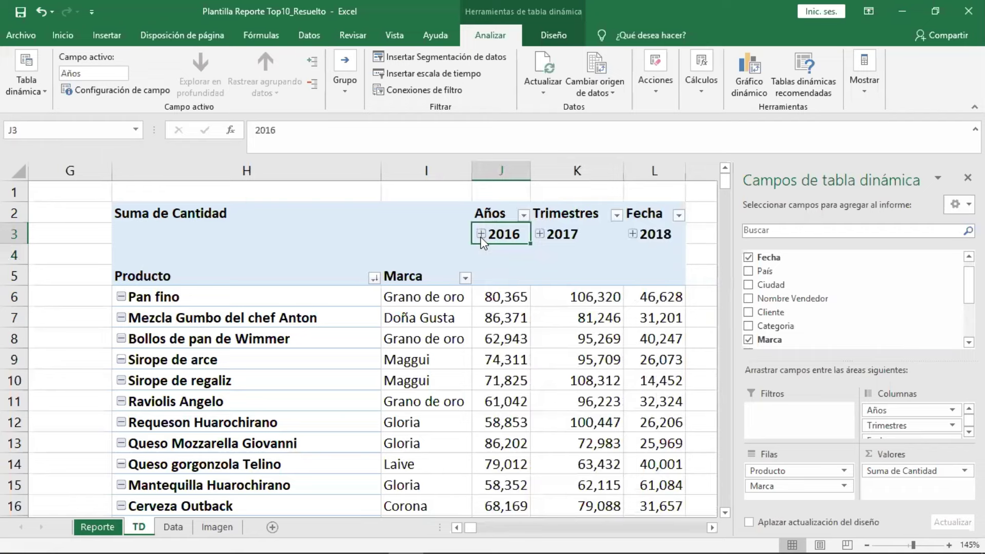
{"action": "right_click", "coordinate": [516, 235]}
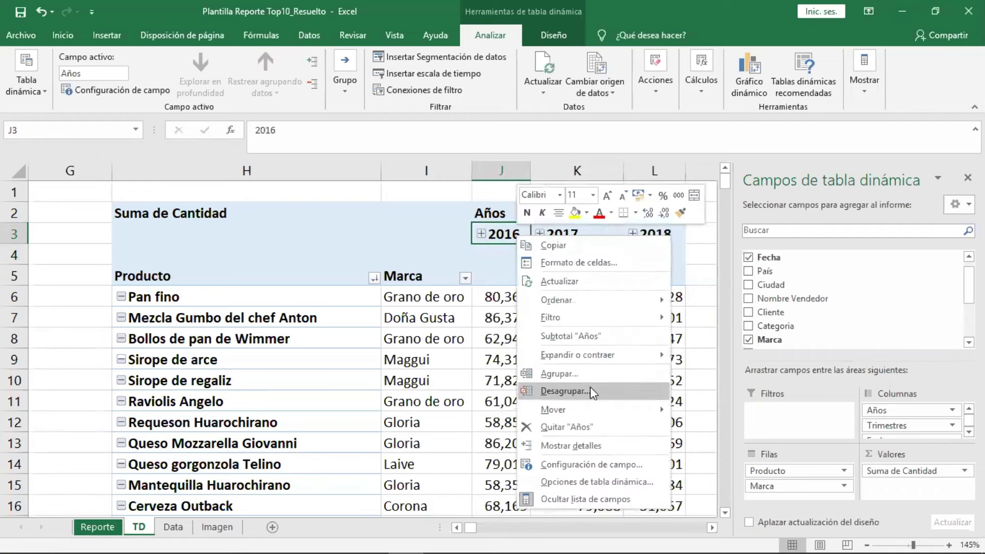
{"action": "key", "text": "Escape"}
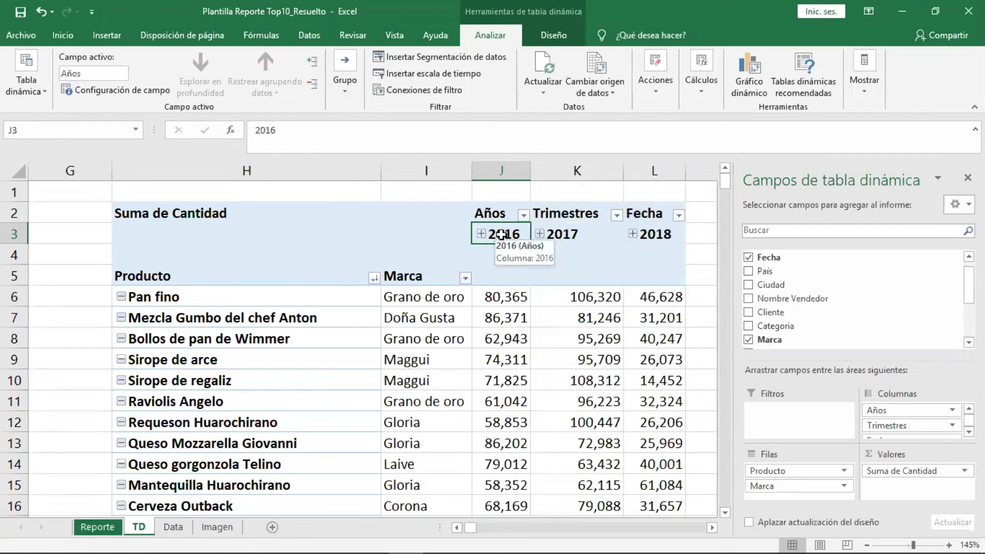
Ungroup the year headers with Desagrupar so Fecha shows daily columns from 1/01/2016.
{"action": "right_click", "coordinate": [501, 234]}
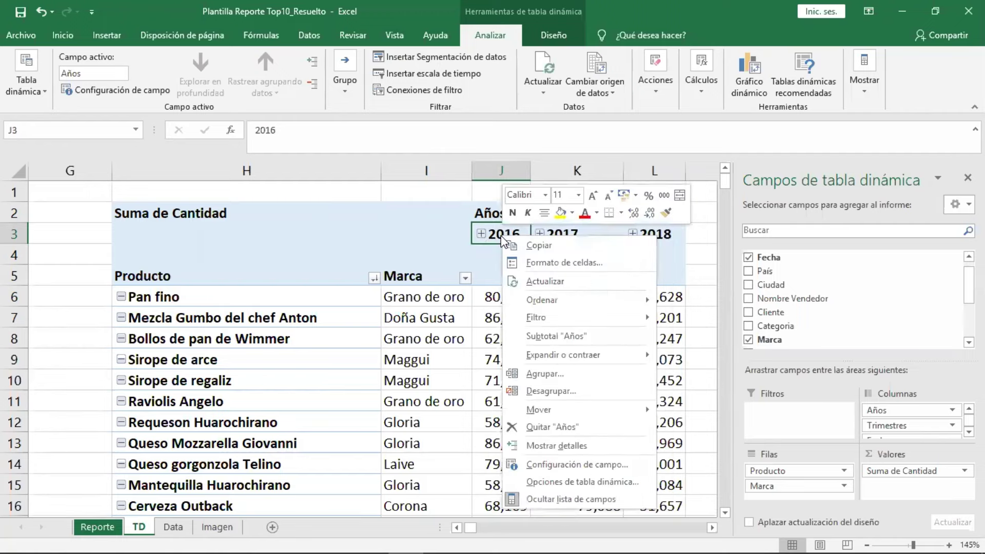
{"action": "left_click", "coordinate": [553, 391]}
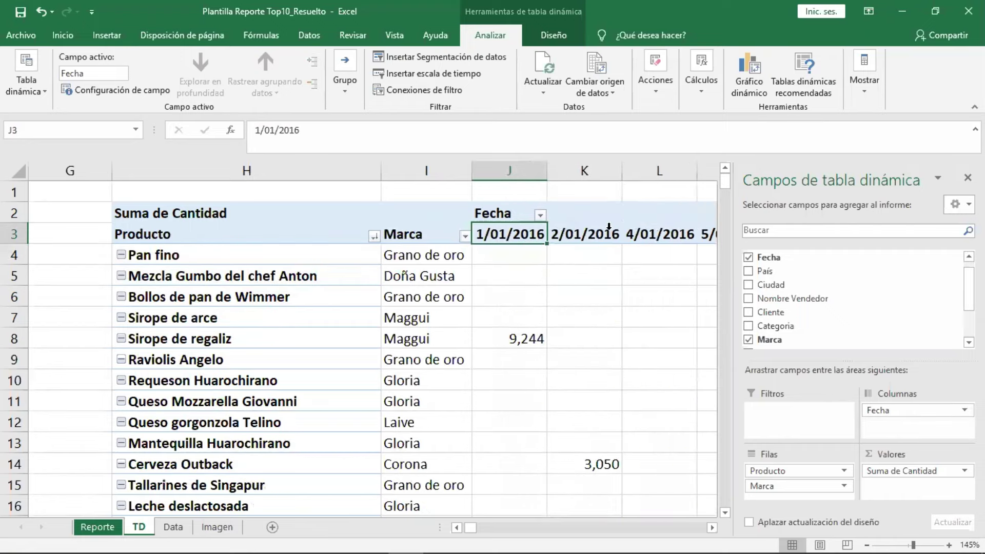
{"action": "left_click", "coordinate": [609, 227]}
{"action": "left_click", "coordinate": [636, 234]}
{"action": "left_click", "coordinate": [603, 234]}
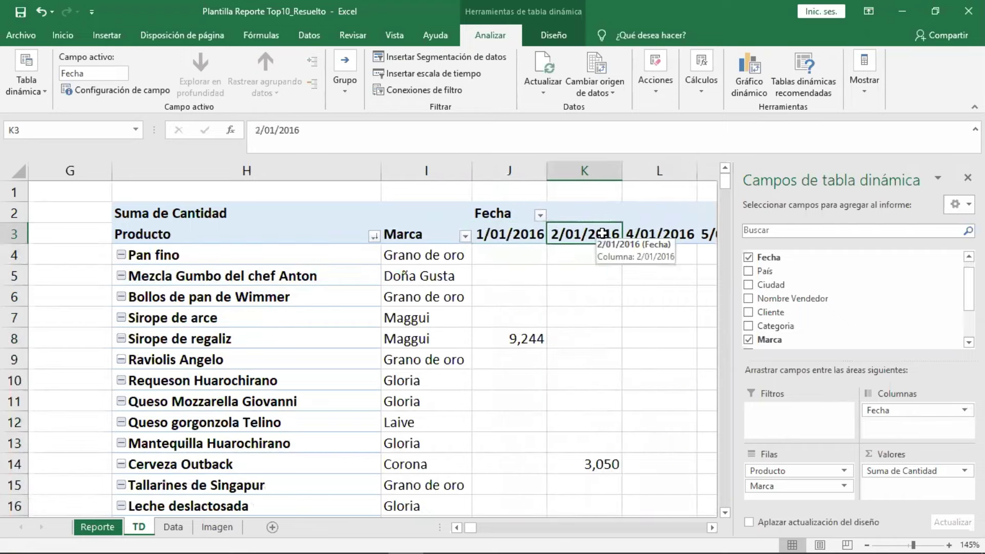
{"action": "left_click", "coordinate": [519, 234]}
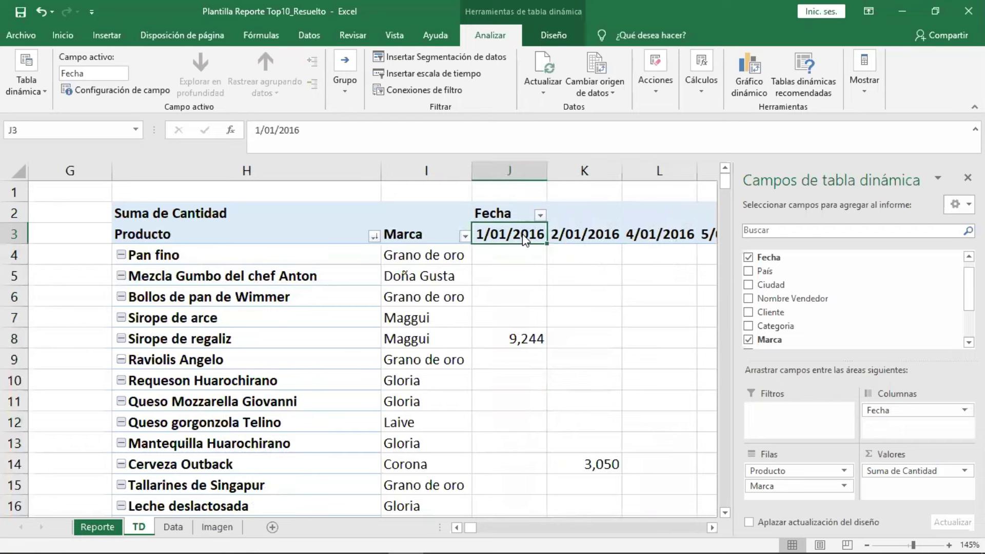
Group the Fecha dates by Meses, Trimestres and Años using Agrupar.
{"action": "right_click", "coordinate": [521, 236]}
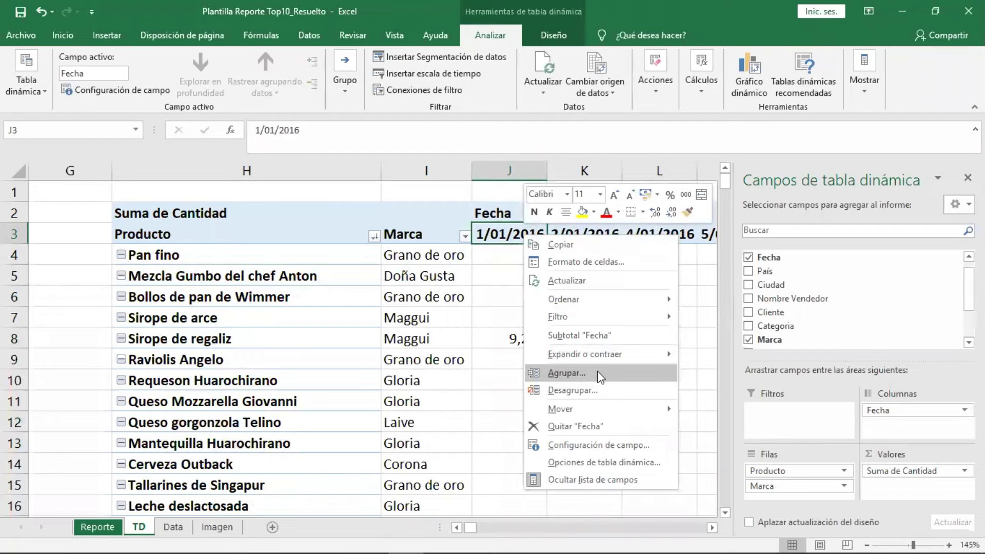
{"action": "left_click", "coordinate": [597, 371]}
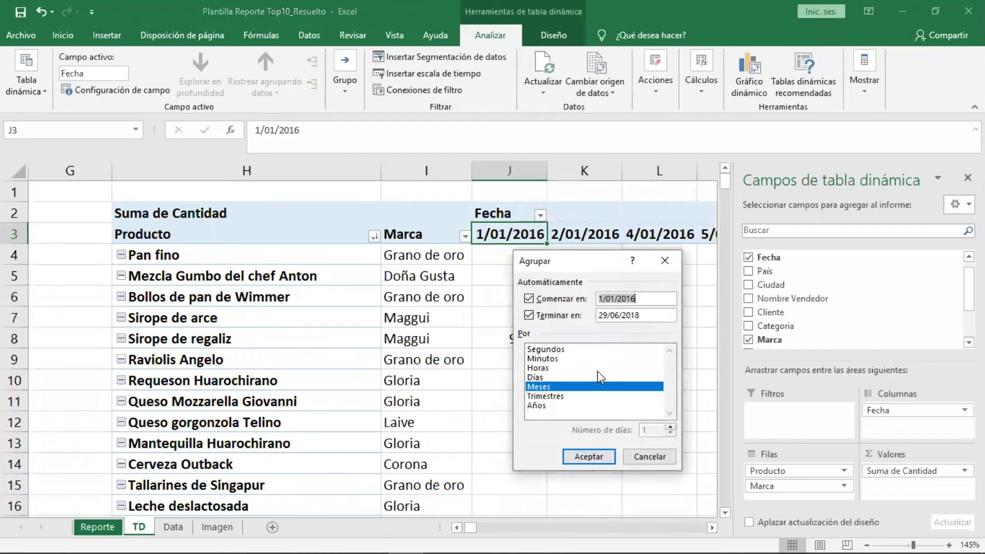
{"action": "left_click_drag", "start_coordinate": [558, 262], "coordinate": [493, 212]}
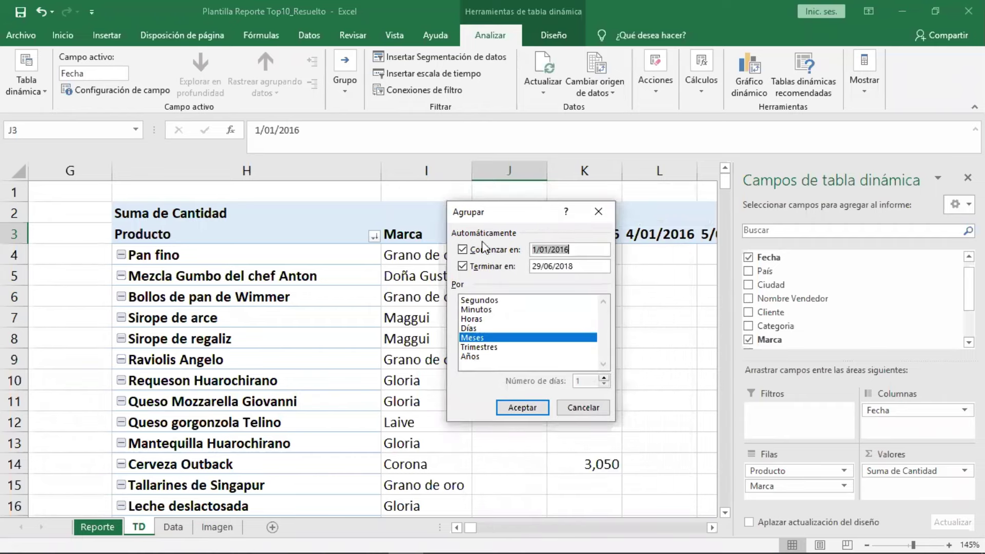
{"action": "left_click", "coordinate": [492, 349]}
{"action": "left_click", "coordinate": [492, 357]}
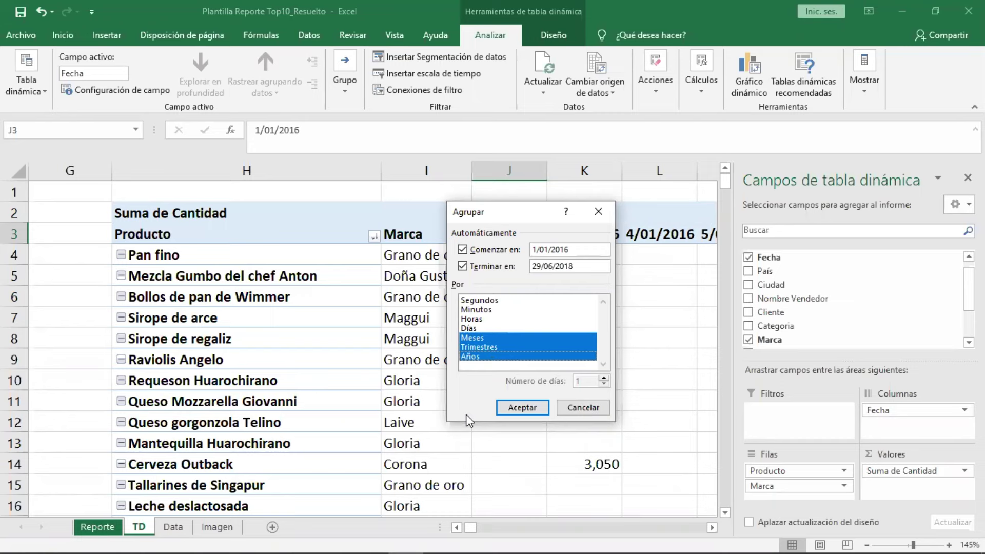
{"action": "left_click", "coordinate": [509, 407]}
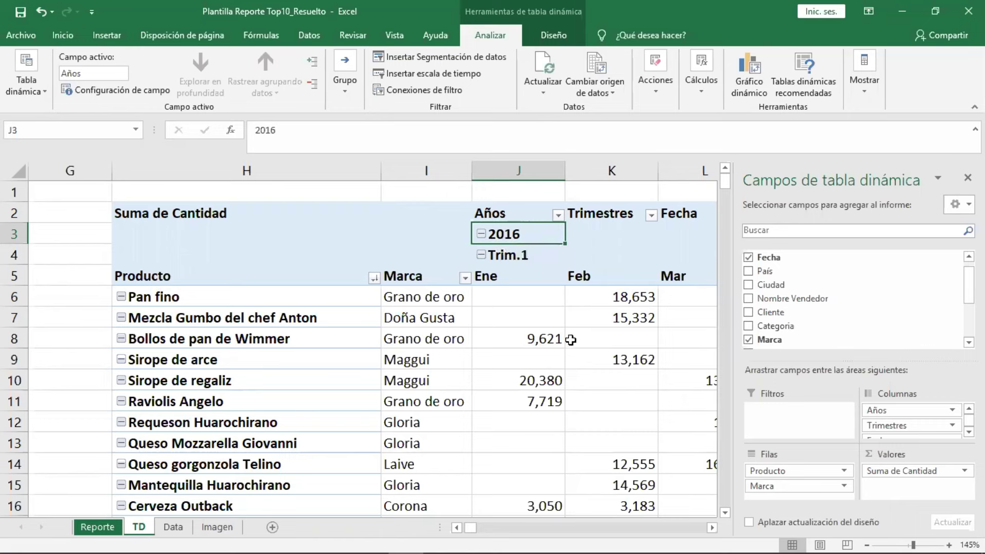
Uncheck Fecha, Trimestres and Años so each product shows one Suma de Cantidad total.
{"action": "scroll", "coordinate": [773, 323], "scroll_direction": "down", "scroll_amount": 2}
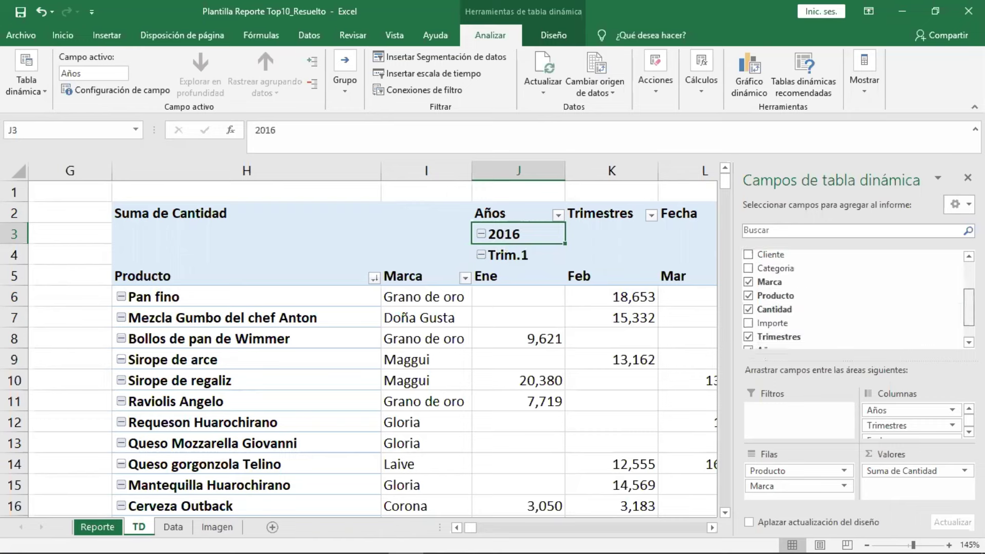
{"action": "scroll", "coordinate": [773, 323], "scroll_direction": "down", "scroll_amount": 1}
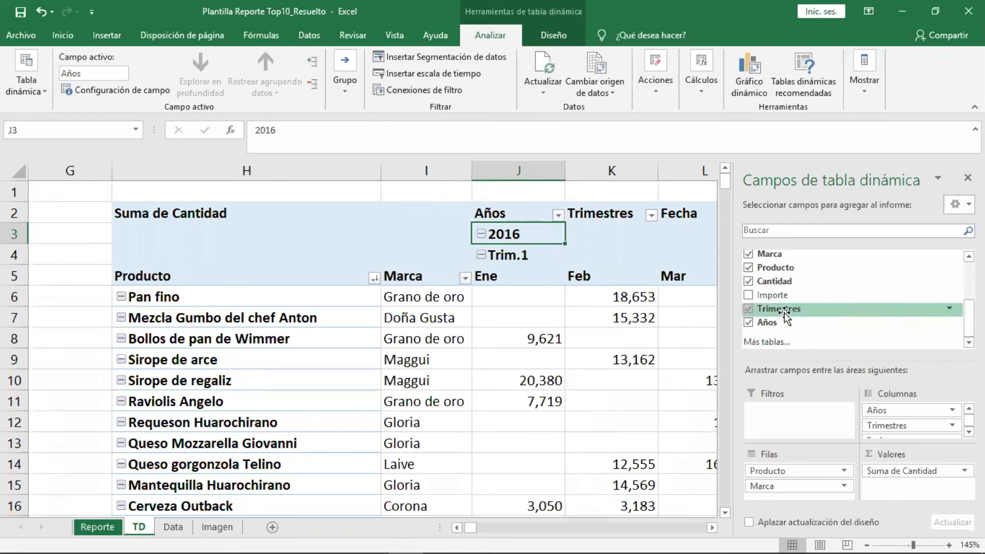
{"action": "left_click_drag", "start_coordinate": [776, 325], "coordinate": [937, 330]}
{"action": "scroll", "coordinate": [776, 272], "scroll_direction": "up", "scroll_amount": 2}
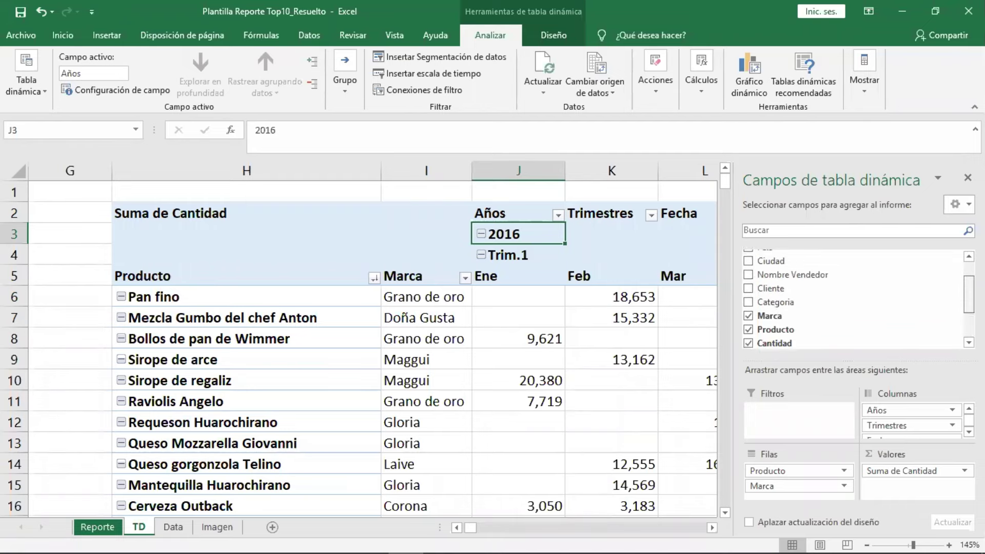
{"action": "scroll", "coordinate": [776, 272], "scroll_direction": "up", "scroll_amount": 2}
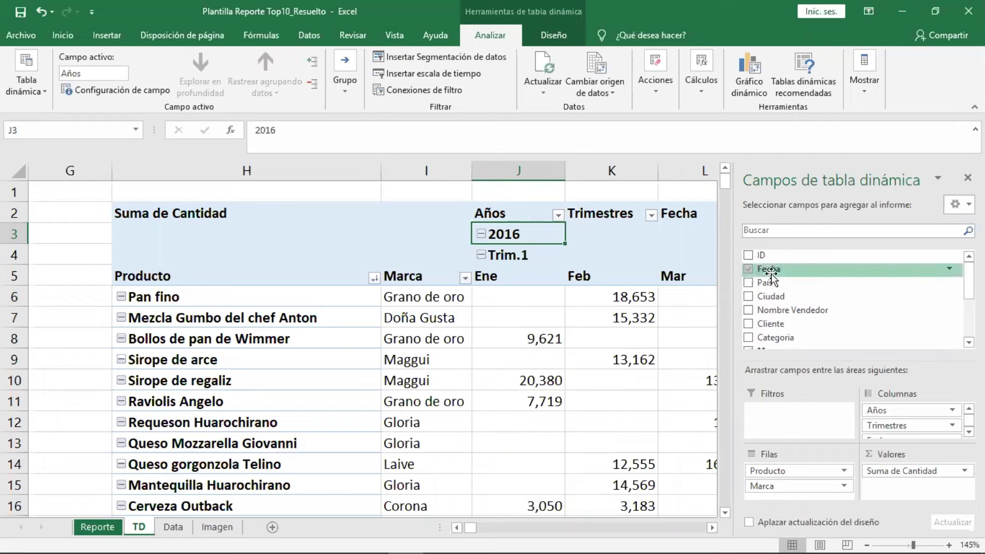
{"action": "left_click", "coordinate": [748, 269]}
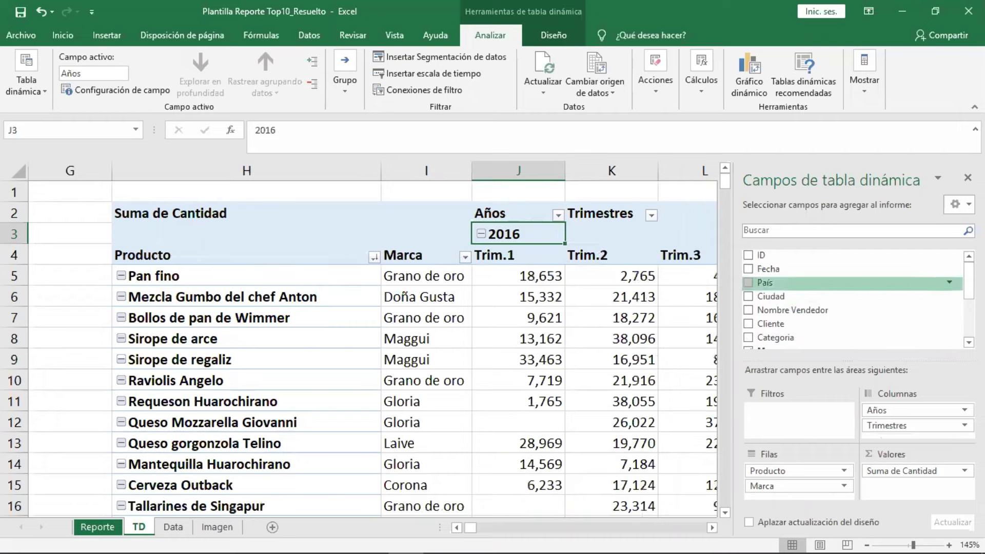
{"action": "scroll", "coordinate": [821, 303], "scroll_direction": "down", "scroll_amount": 3}
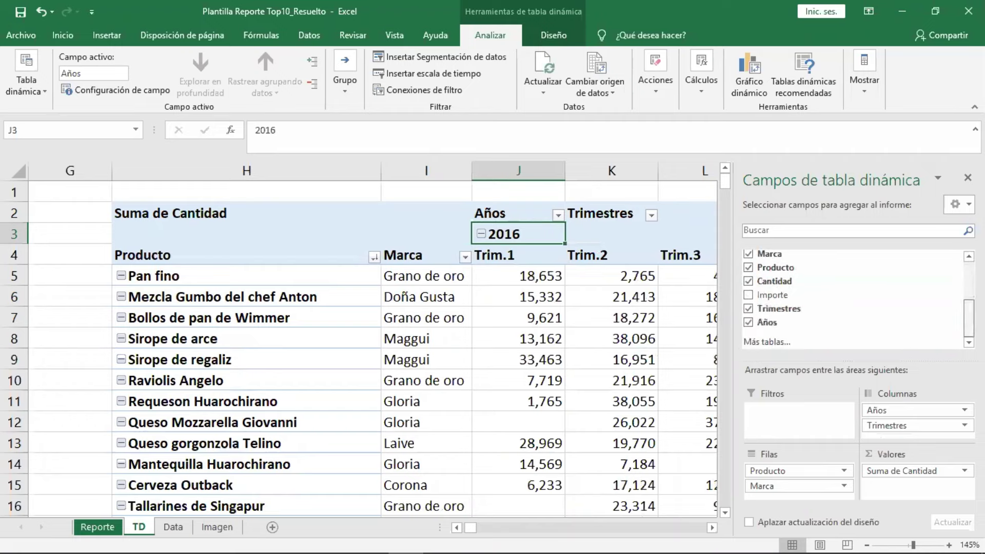
{"action": "left_click", "coordinate": [759, 309]}
{"action": "left_click", "coordinate": [759, 322]}
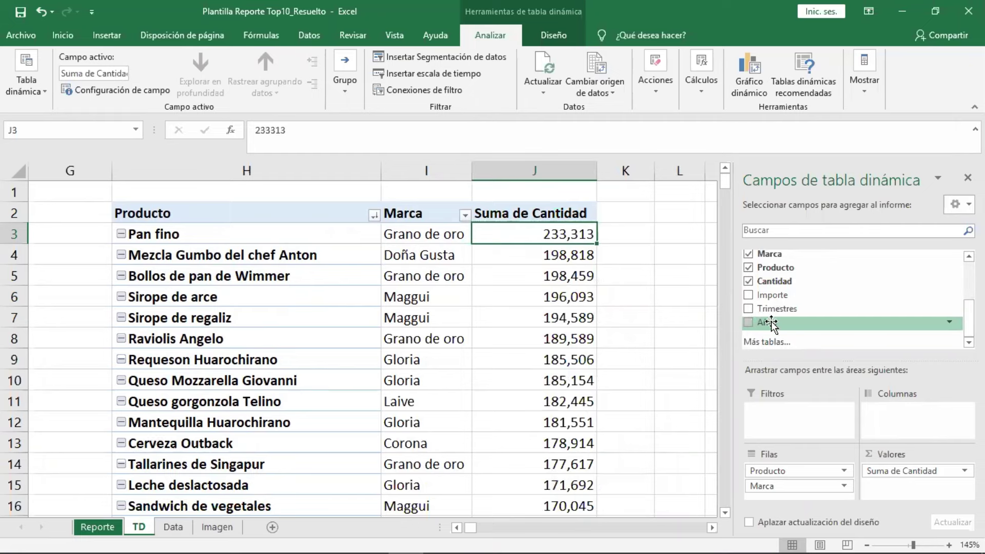
Close the PivotTable Fields pane.
{"action": "left_click", "coordinate": [565, 276]}
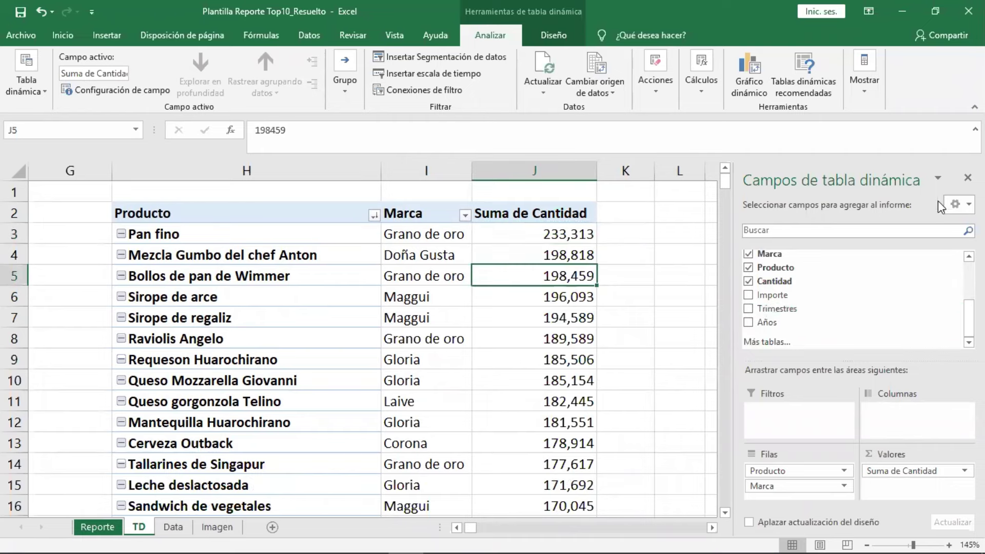
{"action": "left_click", "coordinate": [968, 178]}
{"action": "left_click", "coordinate": [560, 236]}
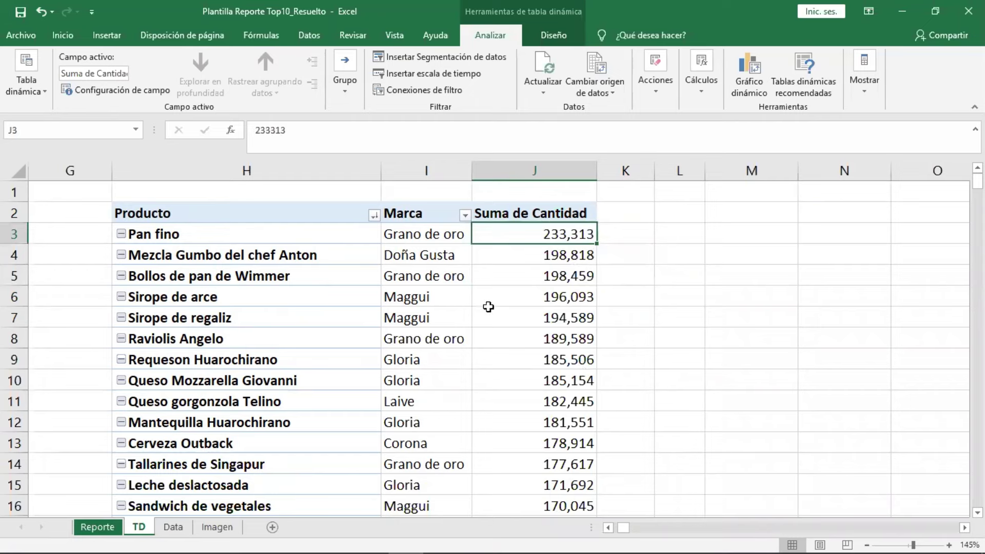
Insert Años and Fecha slicers through Insertar Segmentación de datos on the Analizar tab.
{"action": "left_click", "coordinate": [492, 58]}
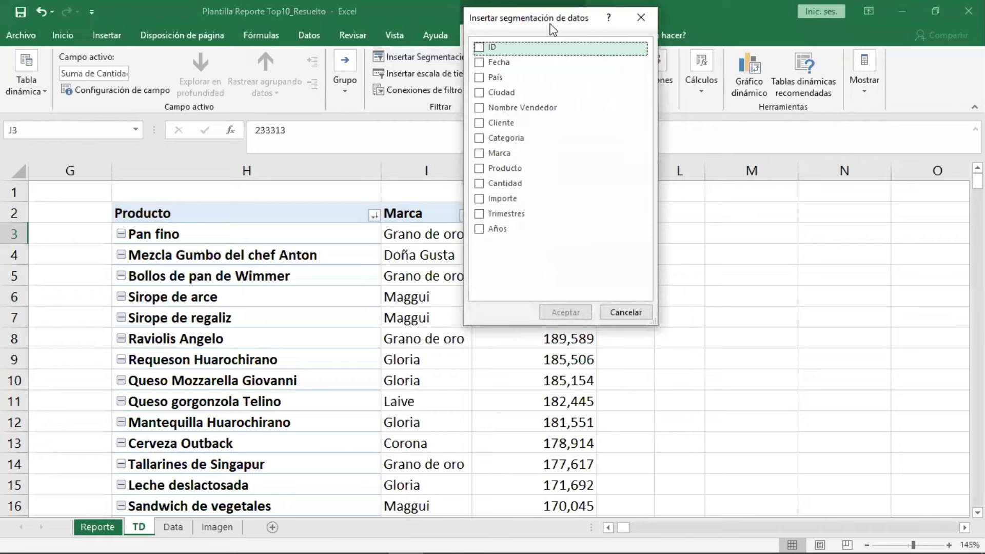
{"action": "left_click_drag", "start_coordinate": [595, 23], "coordinate": [668, 34]}
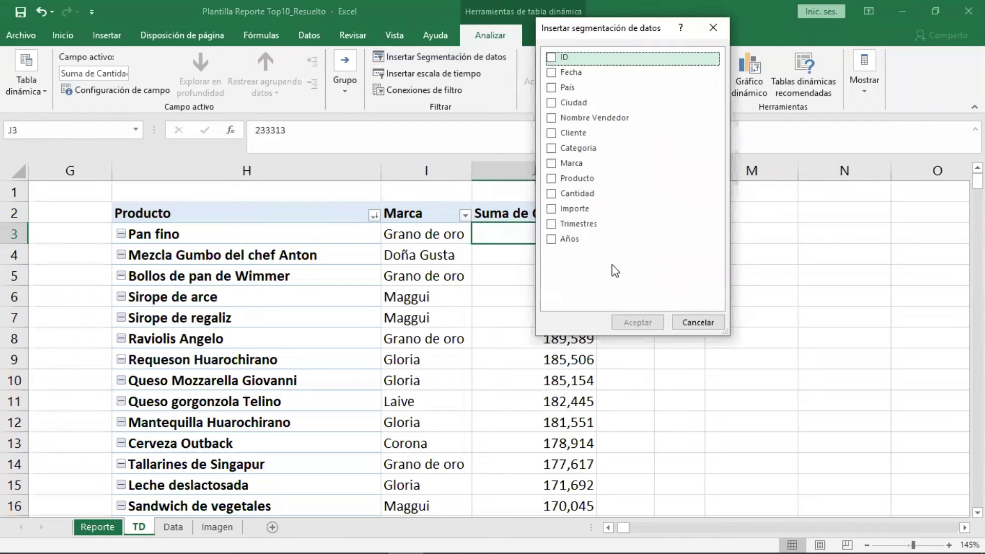
{"action": "left_click", "coordinate": [555, 240]}
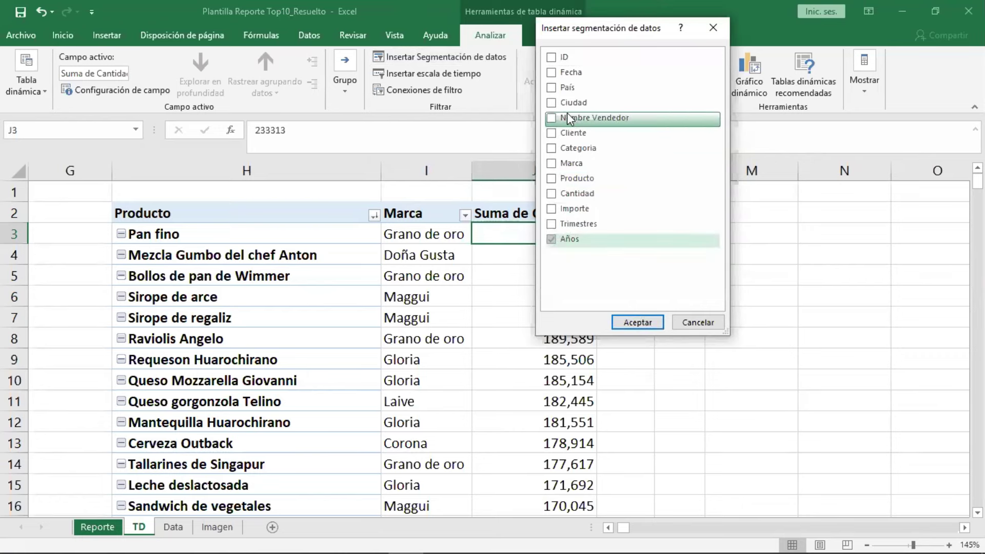
{"action": "left_click", "coordinate": [552, 72]}
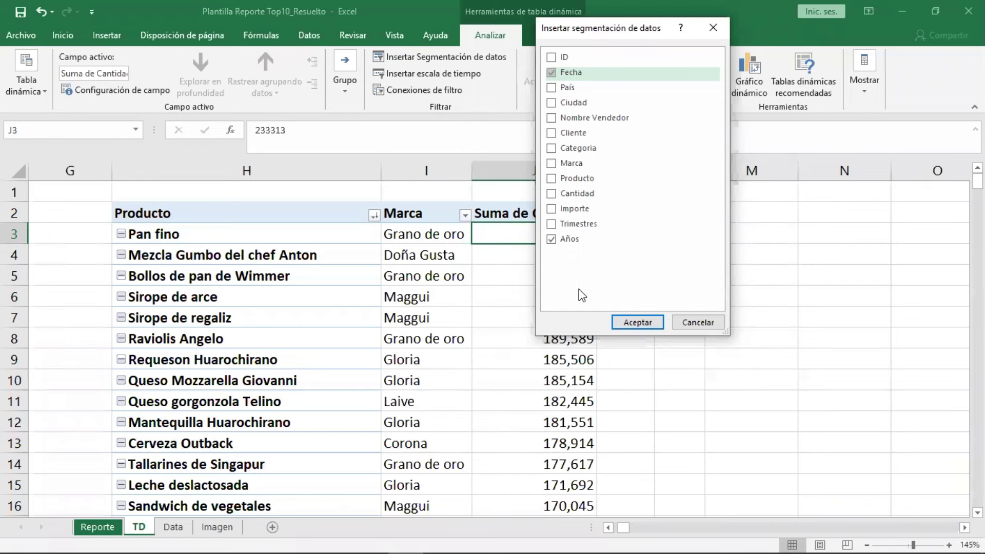
{"action": "left_click", "coordinate": [638, 322]}
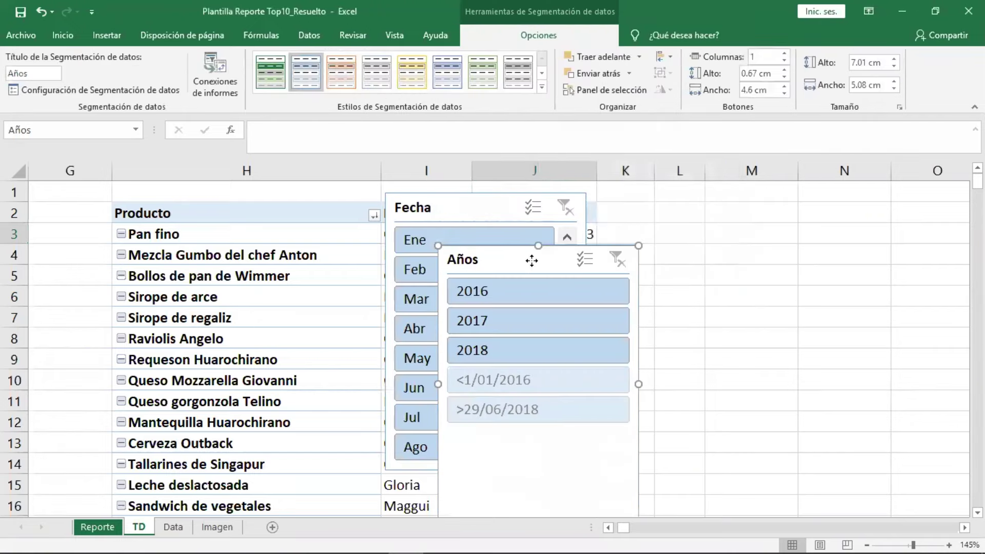
Place the Años slicer in columns L–N with Fecha beside it, clear of the Marca column.
{"action": "left_click_drag", "start_coordinate": [534, 266], "coordinate": [756, 256]}
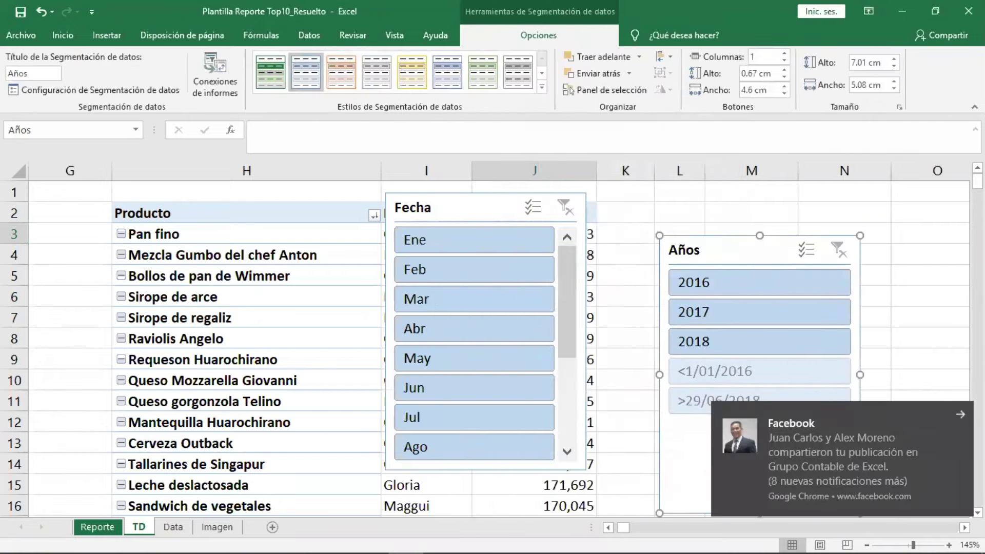
{"action": "mouse_move", "coordinate": [729, 239]}
{"action": "left_mouse_down"}
{"action": "mouse_move", "coordinate": [765, 235]}
{"action": "mouse_move", "coordinate": [761, 205]}
{"action": "left_mouse_up"}
{"action": "left_click_drag", "start_coordinate": [465, 208], "coordinate": [474, 205]}
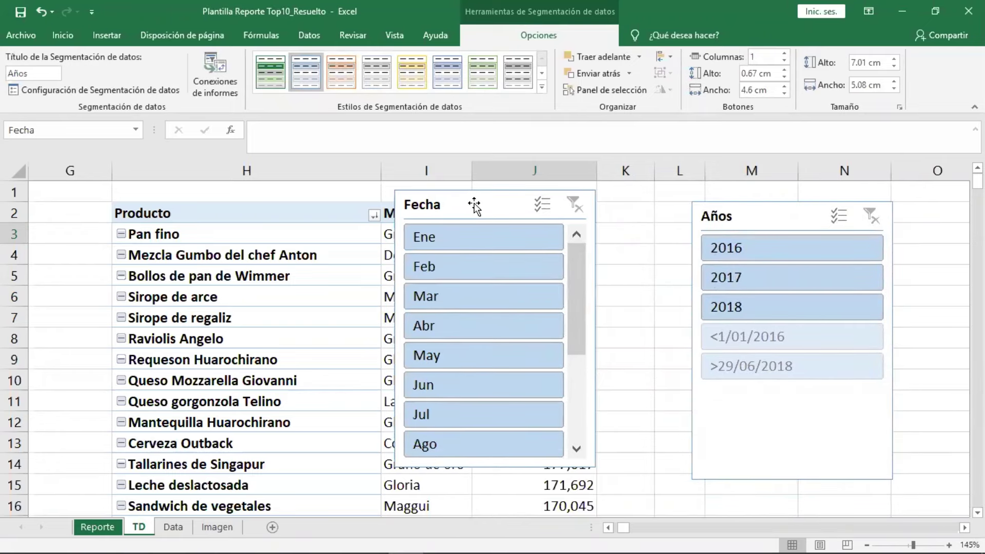
{"action": "left_click", "coordinate": [475, 206]}
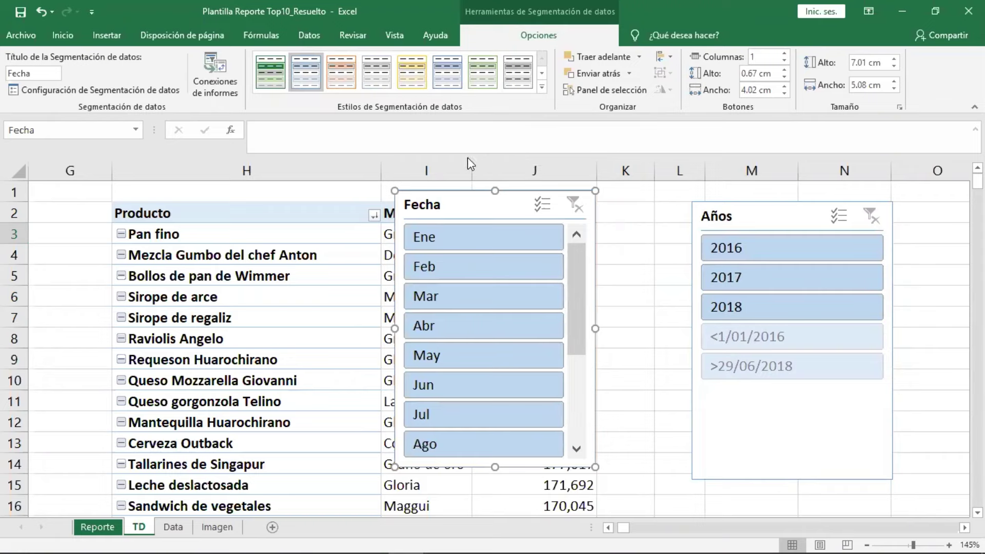
{"action": "left_click", "coordinate": [333, 260]}
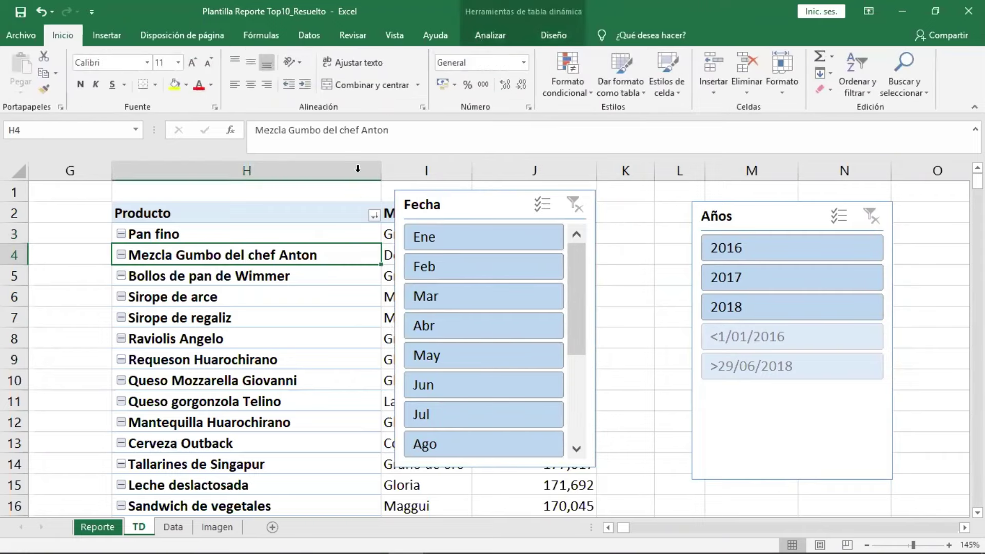
{"action": "left_click", "coordinate": [366, 152]}
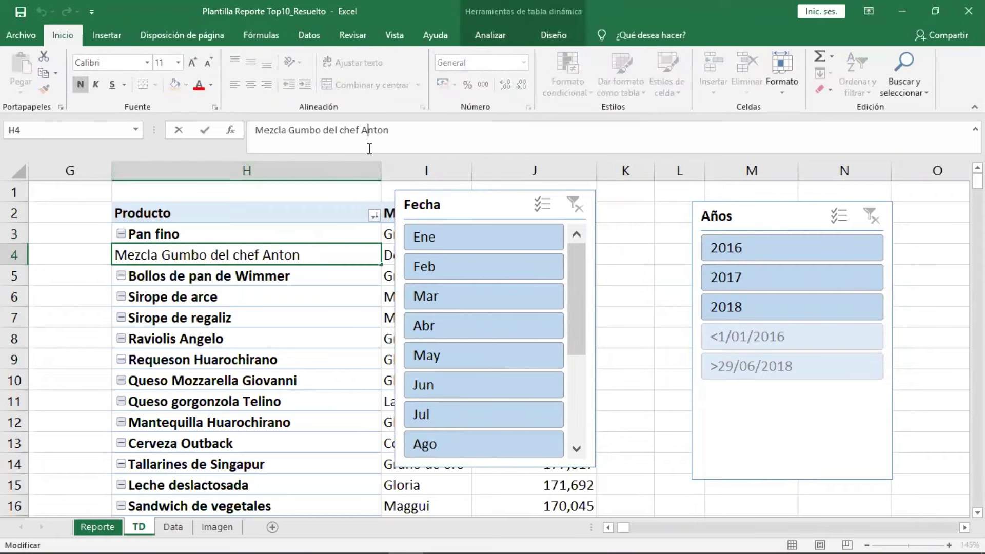
{"action": "left_click_drag", "start_coordinate": [371, 155], "coordinate": [369, 129]}
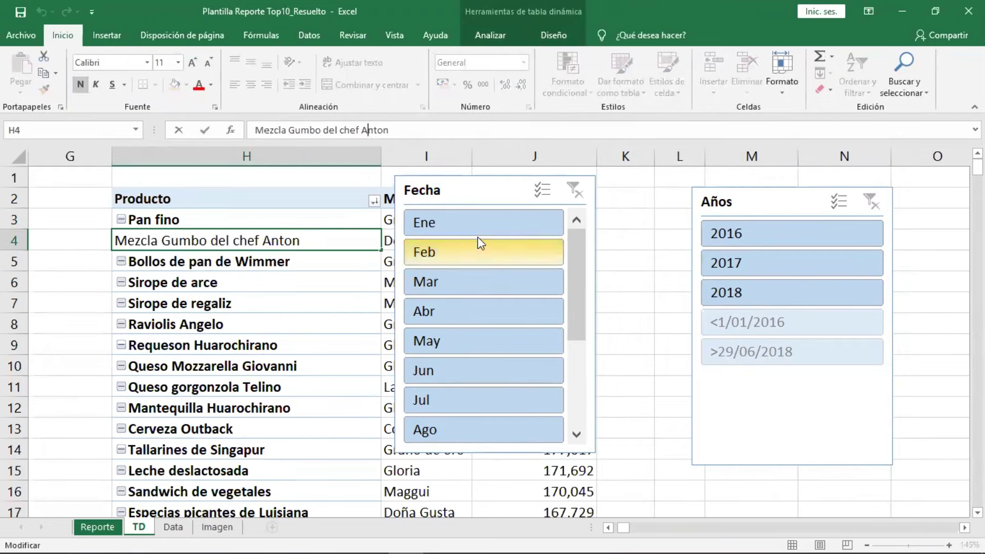
{"action": "left_click_drag", "start_coordinate": [489, 202], "coordinate": [478, 202]}
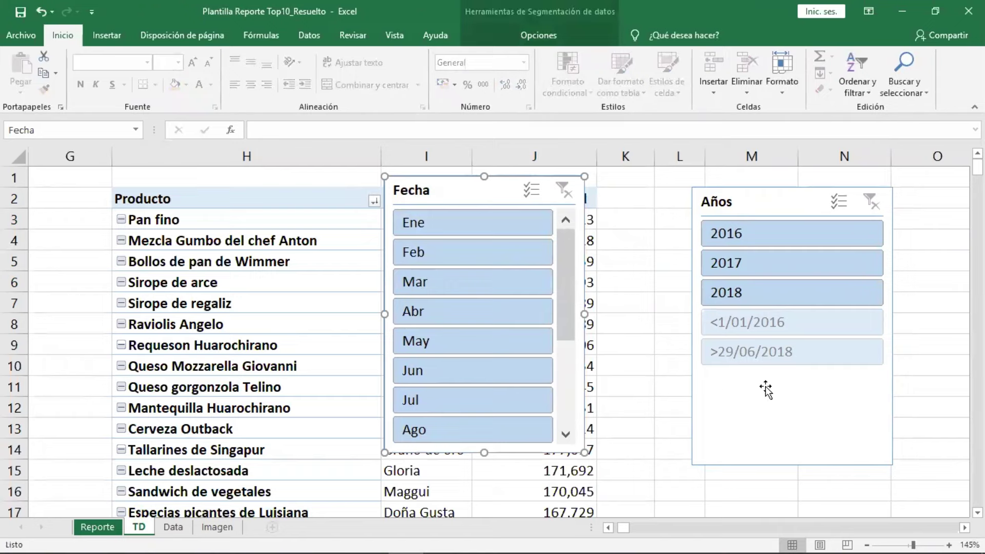
{"action": "left_click_drag", "start_coordinate": [769, 202], "coordinate": [753, 207]}
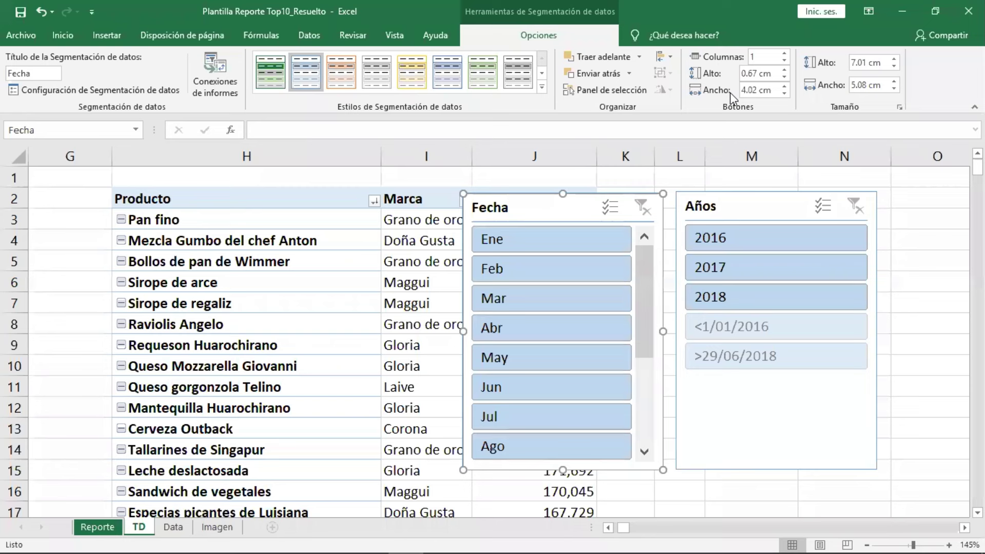
{"action": "left_click", "coordinate": [735, 211]}
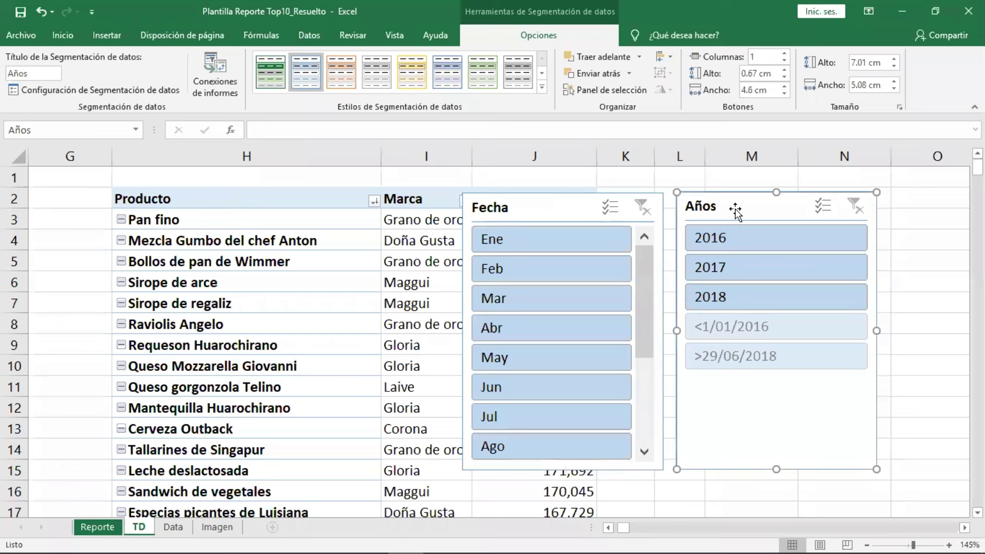
{"action": "left_click_drag", "start_coordinate": [736, 210], "coordinate": [744, 209]}
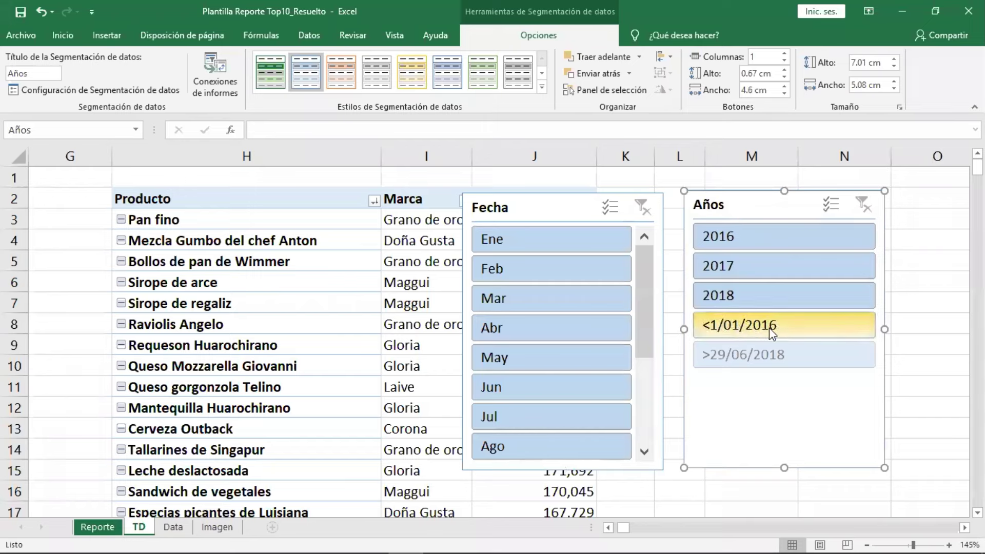
Set the Años slicer to hide items without data, leaving only 2016, 2017 and 2018.
{"action": "right_click", "coordinate": [748, 423]}
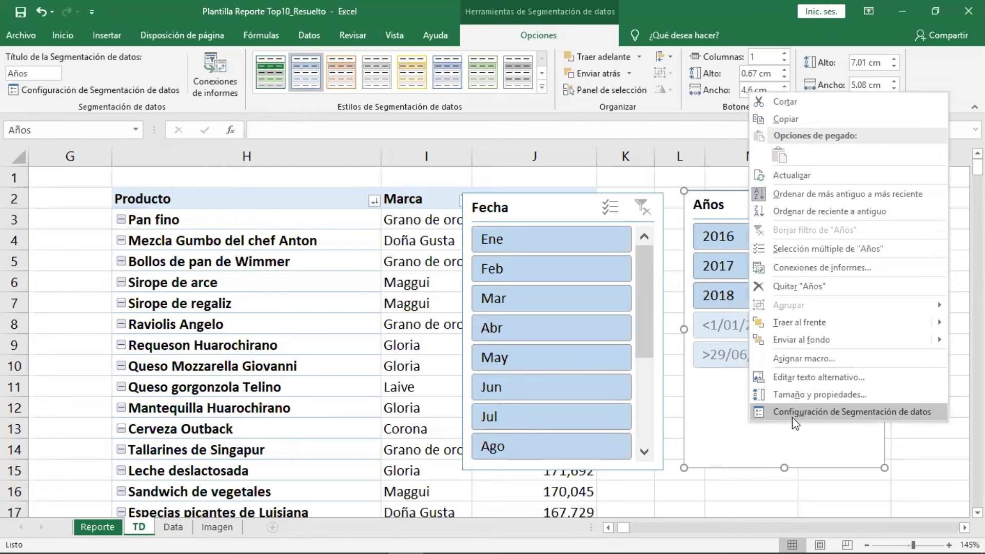
{"action": "left_click", "coordinate": [792, 418]}
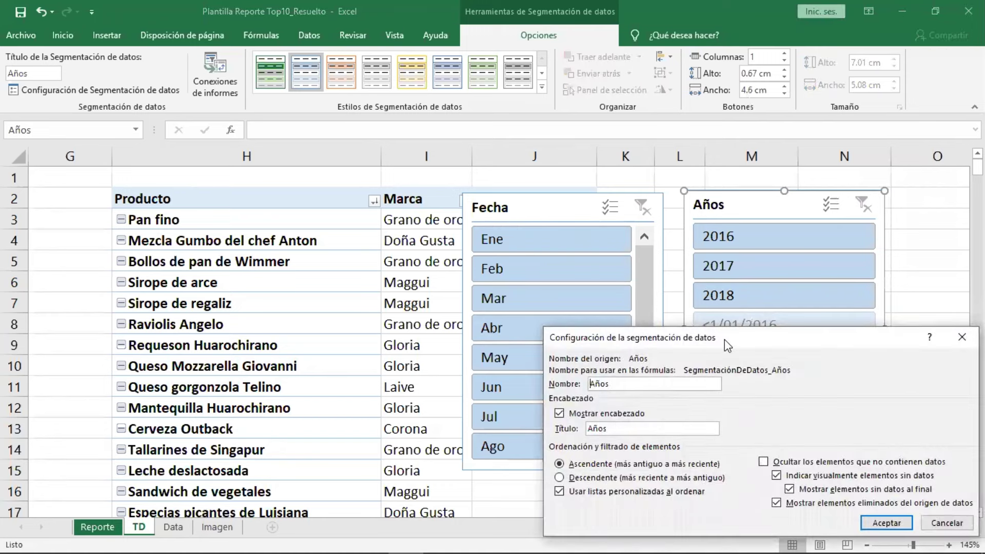
{"action": "left_click_drag", "start_coordinate": [724, 340], "coordinate": [401, 182]}
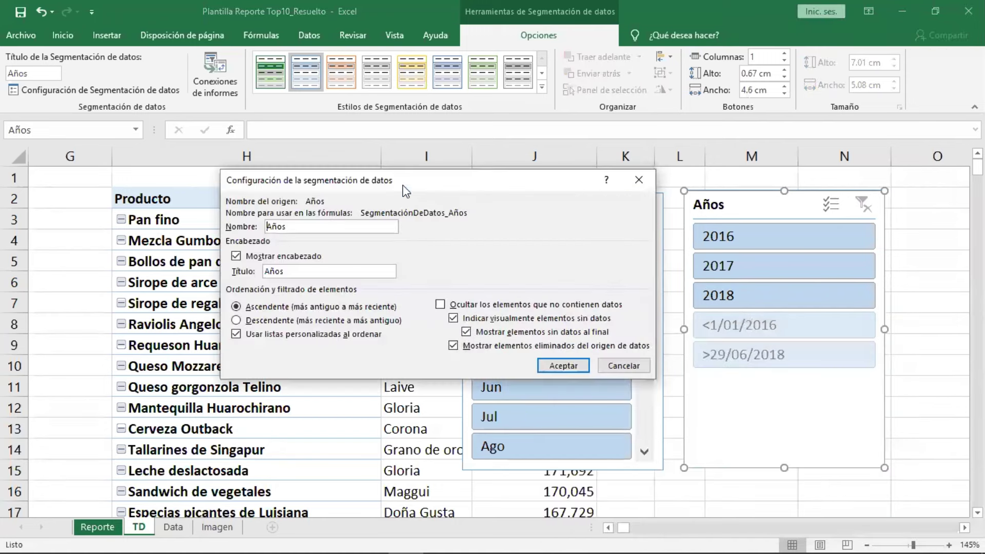
{"action": "left_click", "coordinate": [441, 305]}
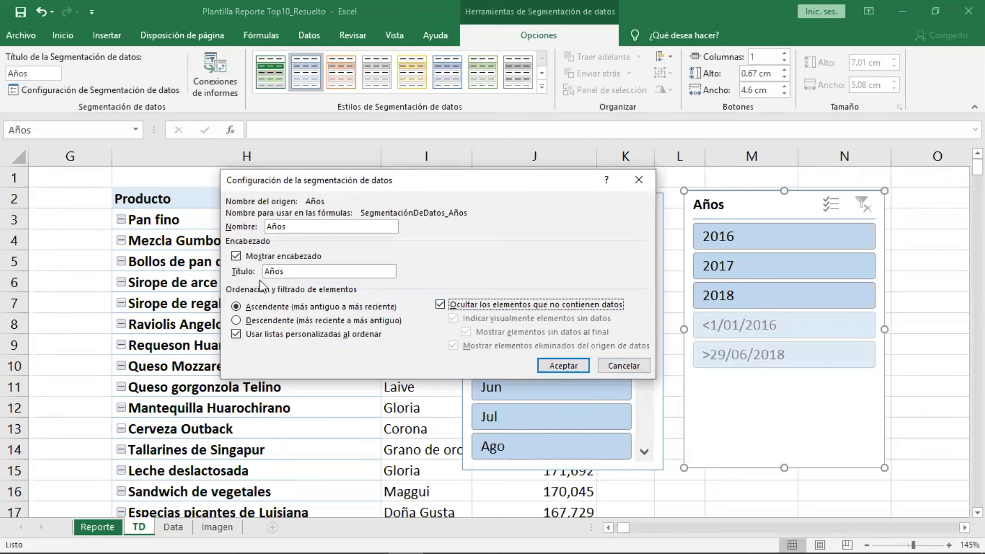
{"action": "left_click", "coordinate": [544, 365]}
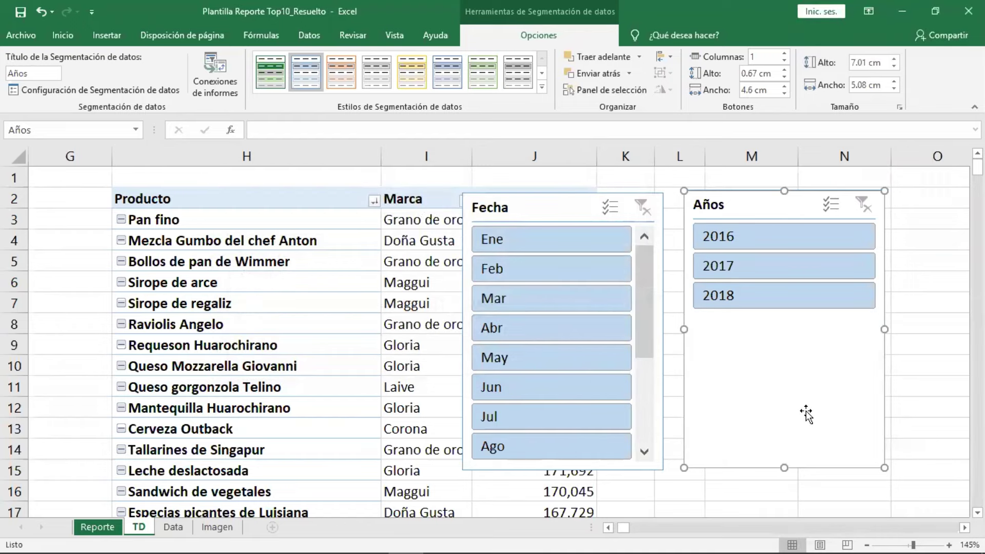
Narrow the Años slicer to 3.6 cm and move the Fecha slicer up and left.
{"action": "left_click_drag", "start_coordinate": [684, 330], "coordinate": [743, 330]}
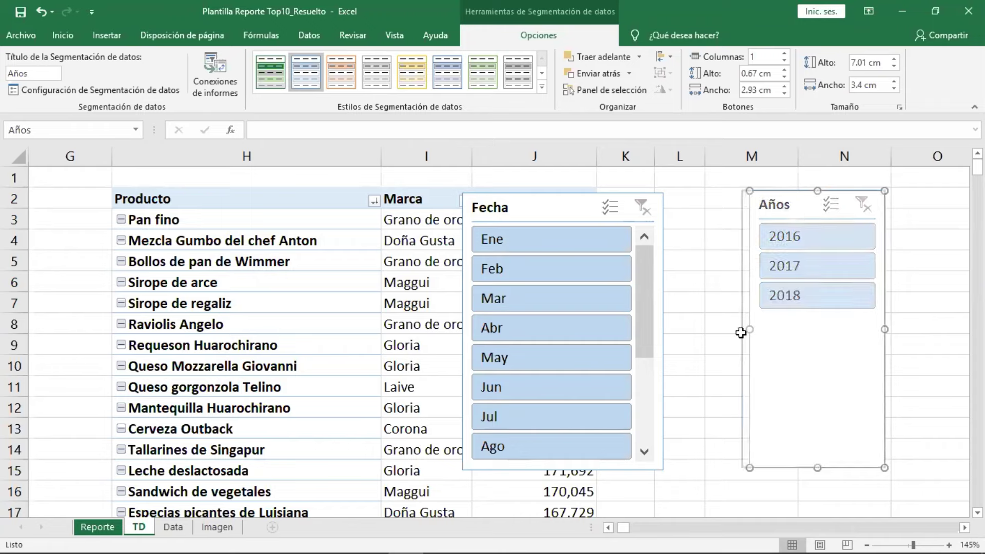
{"action": "left_click_drag", "start_coordinate": [526, 208], "coordinate": [516, 206]}
{"action": "left_click", "coordinate": [516, 207]}
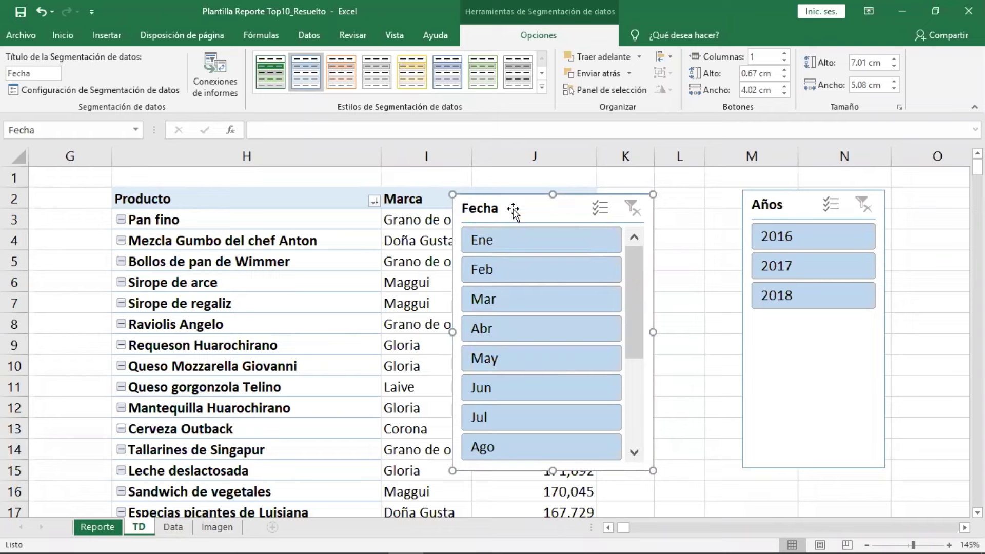
{"action": "left_click_drag", "start_coordinate": [633, 279], "coordinate": [633, 404]}
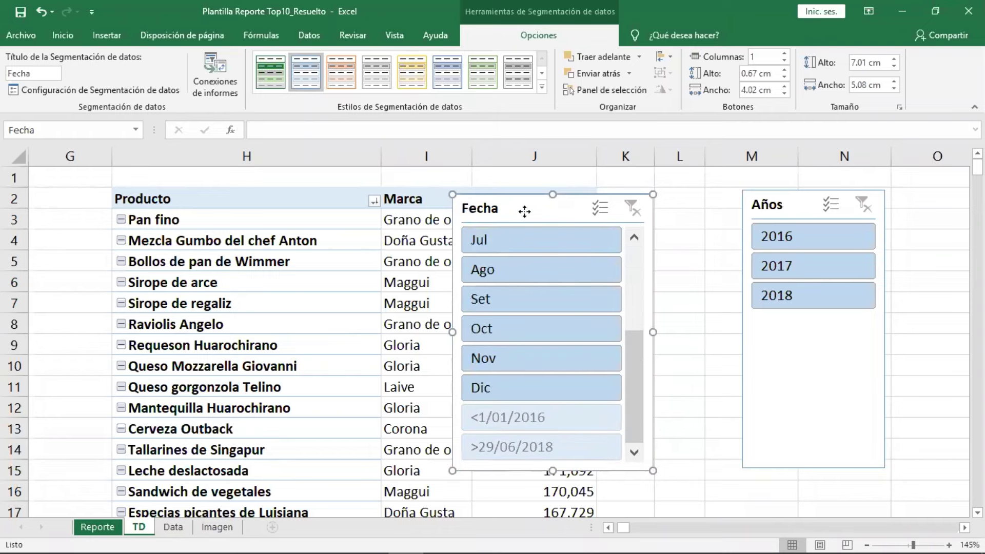
{"action": "left_click_drag", "start_coordinate": [525, 213], "coordinate": [491, 198]}
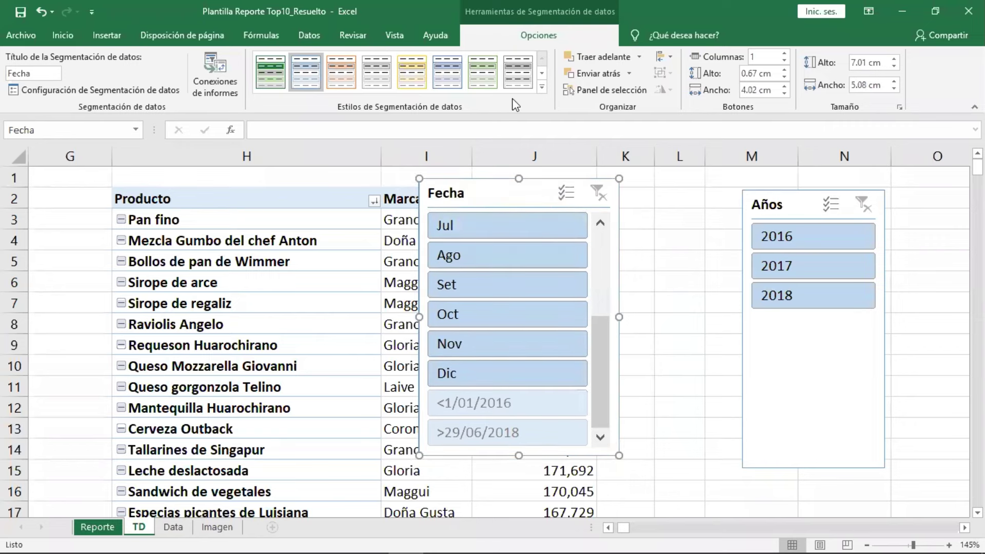
Retitle the Fecha slicer 'Mes' and hide its no-data items, leaving months Ene through Dic.
{"action": "right_click", "coordinate": [496, 197]}
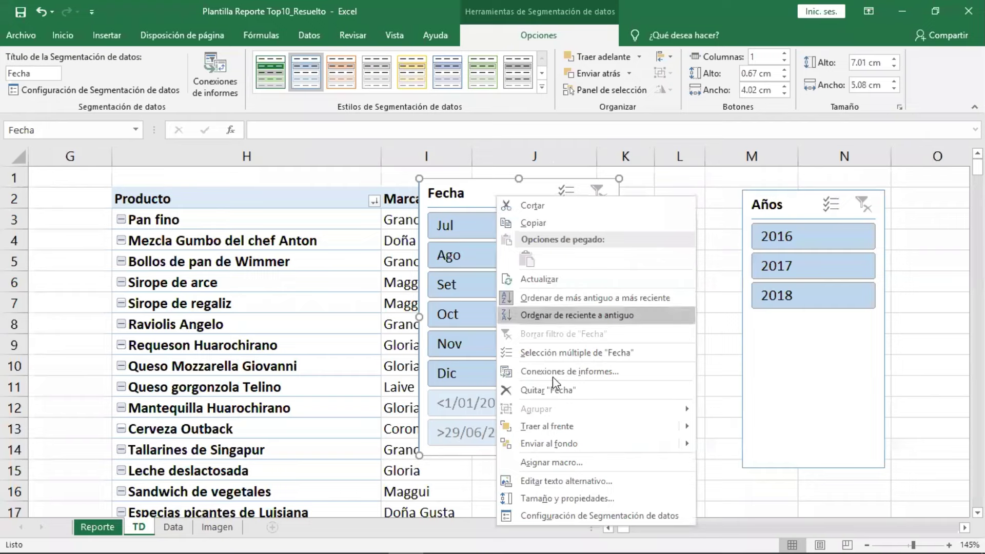
{"action": "left_click", "coordinate": [665, 515]}
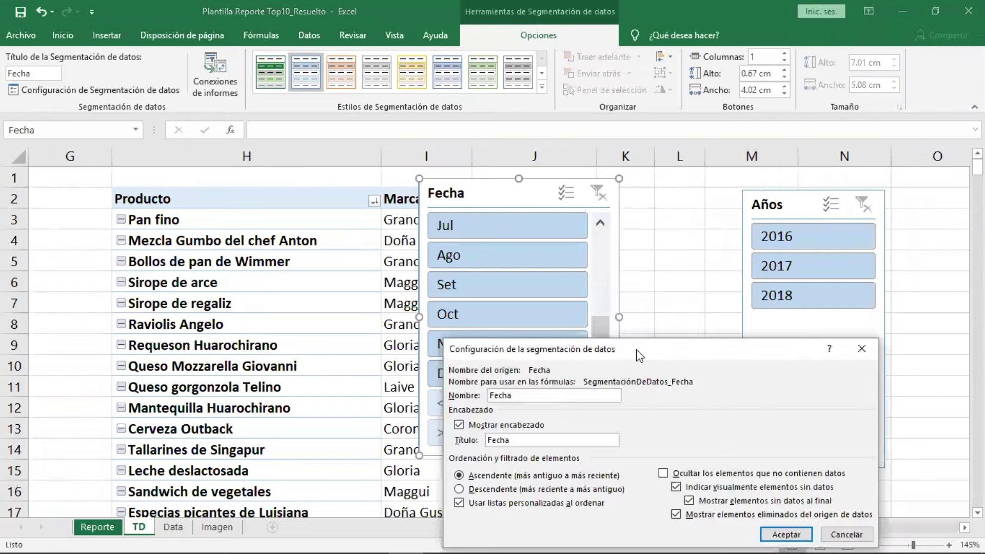
{"action": "left_click_drag", "start_coordinate": [639, 354], "coordinate": [444, 196]}
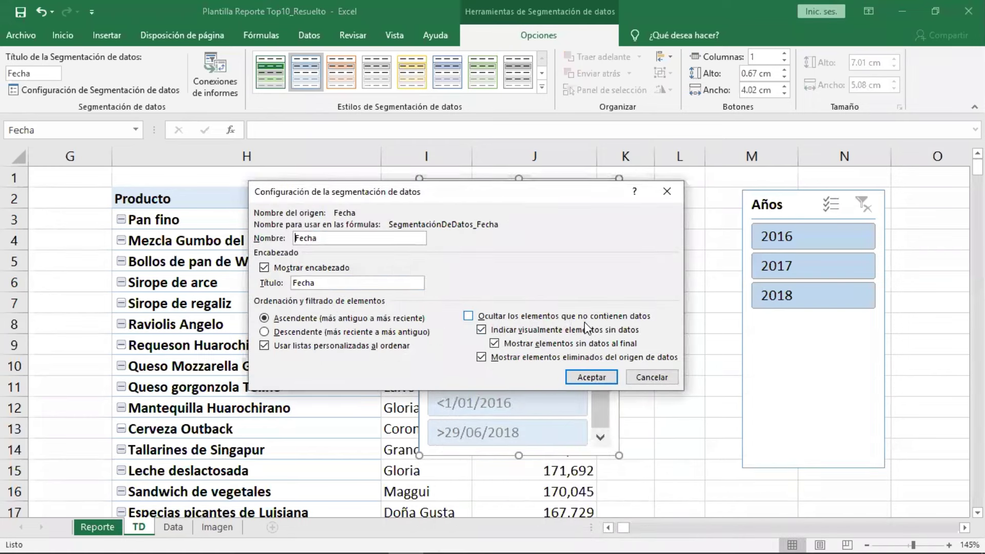
{"action": "left_click", "coordinate": [469, 317]}
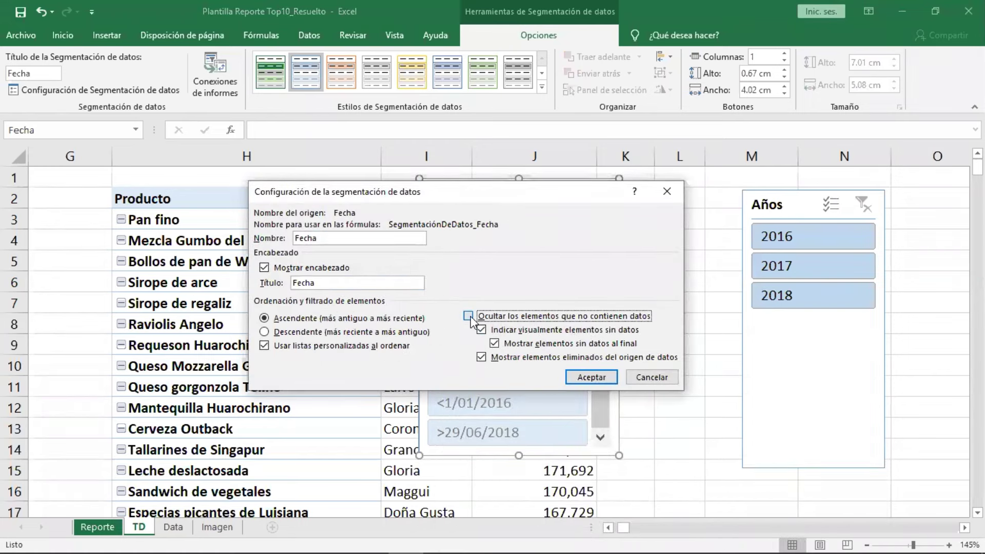
{"action": "double_click", "coordinate": [314, 283]}
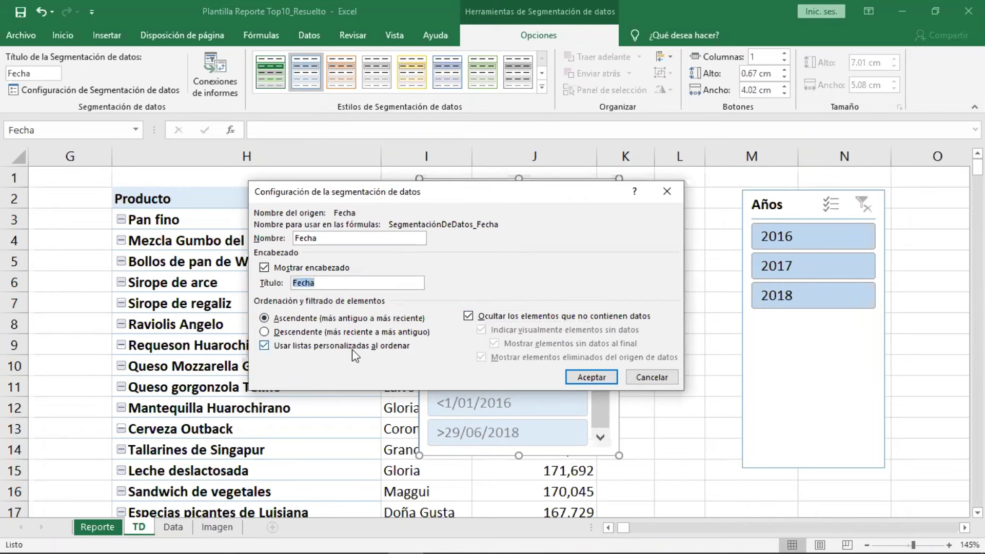
{"action": "type", "text": "Mes"}
{"action": "left_click", "coordinate": [584, 372]}
Apply the green Personalizada style to the Mes and Años slicers and shift Mes left over the table.
{"action": "mouse_move", "coordinate": [597, 329]}
{"action": "left_mouse_down"}
{"action": "mouse_move", "coordinate": [590, 241]}
{"action": "mouse_move", "coordinate": [589, 400]}
{"action": "left_mouse_up"}
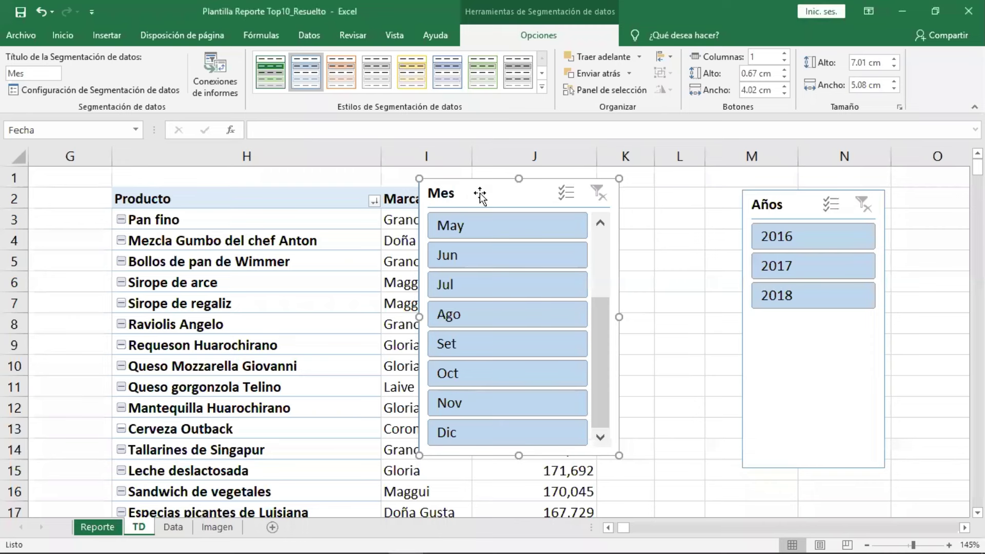
{"action": "mouse_move", "coordinate": [480, 194]}
{"action": "left_mouse_down"}
{"action": "mouse_move", "coordinate": [552, 194]}
{"action": "mouse_move", "coordinate": [500, 192]}
{"action": "left_mouse_up"}
{"action": "left_click", "coordinate": [552, 194]}
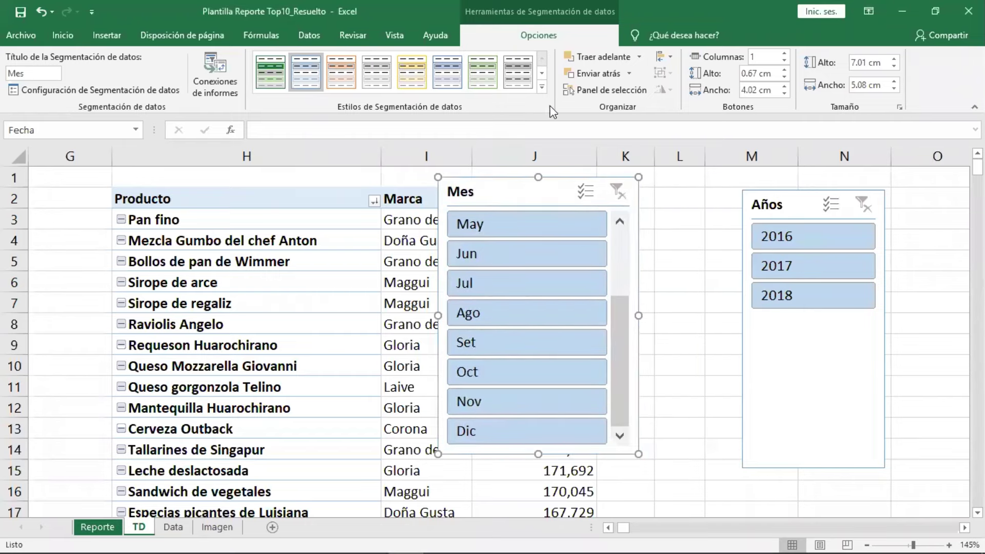
{"action": "left_click", "coordinate": [542, 88]}
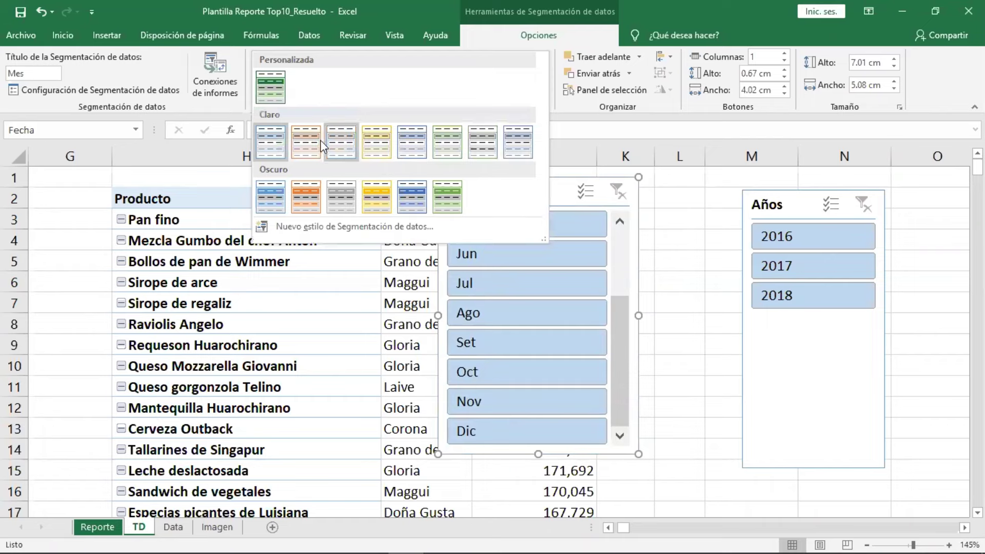
{"action": "left_click", "coordinate": [282, 95]}
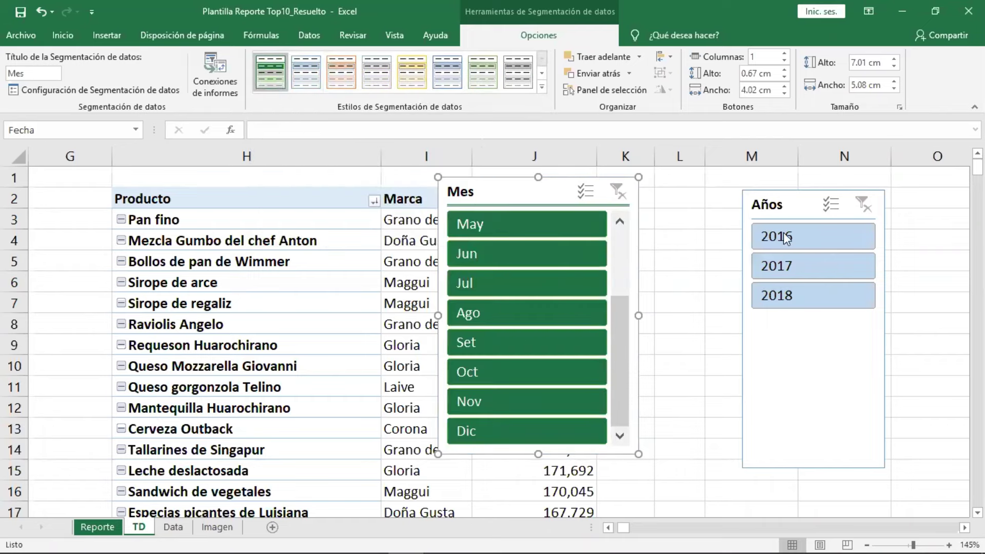
{"action": "left_click", "coordinate": [779, 205]}
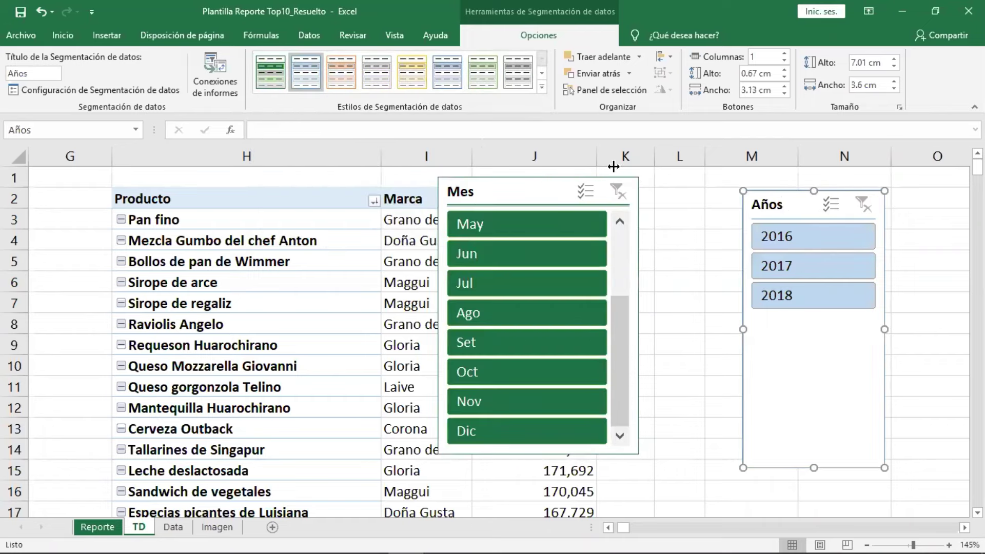
{"action": "left_click", "coordinate": [542, 87]}
{"action": "left_click", "coordinate": [281, 92]}
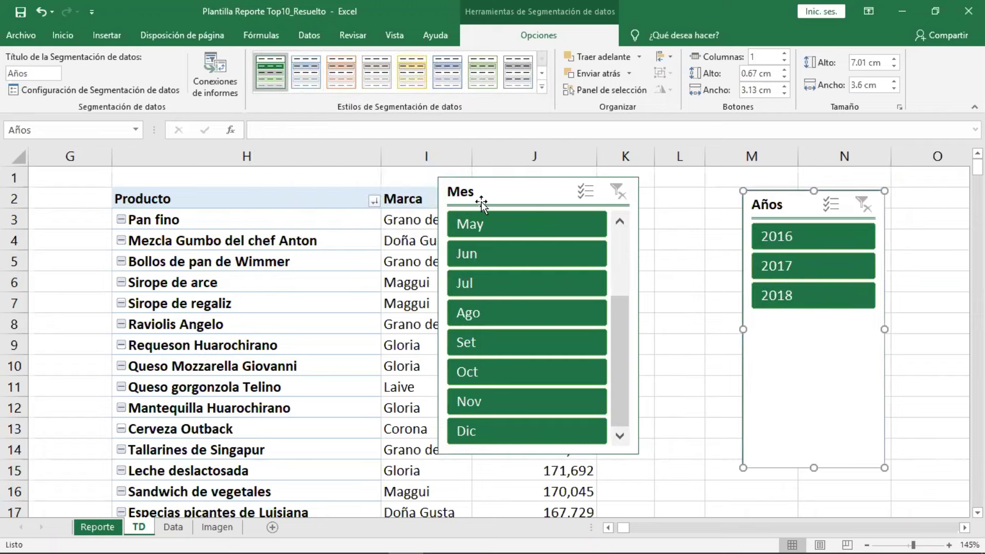
{"action": "left_click_drag", "start_coordinate": [487, 196], "coordinate": [338, 195]}
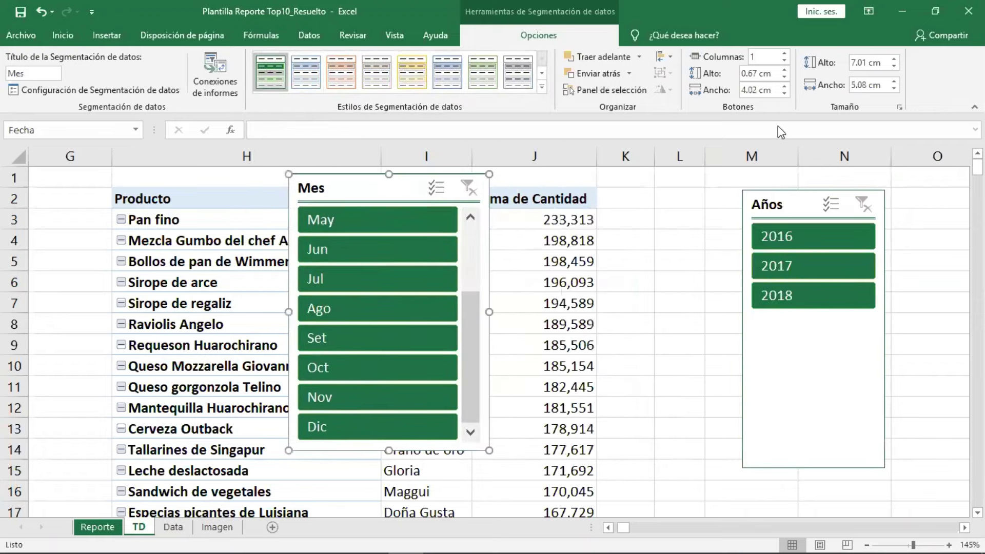
Lay the Mes slicer's months out in 3 columns, widening the slicer and trimming its height.
{"action": "left_click", "coordinate": [784, 53]}
{"action": "left_click", "coordinate": [785, 53]}
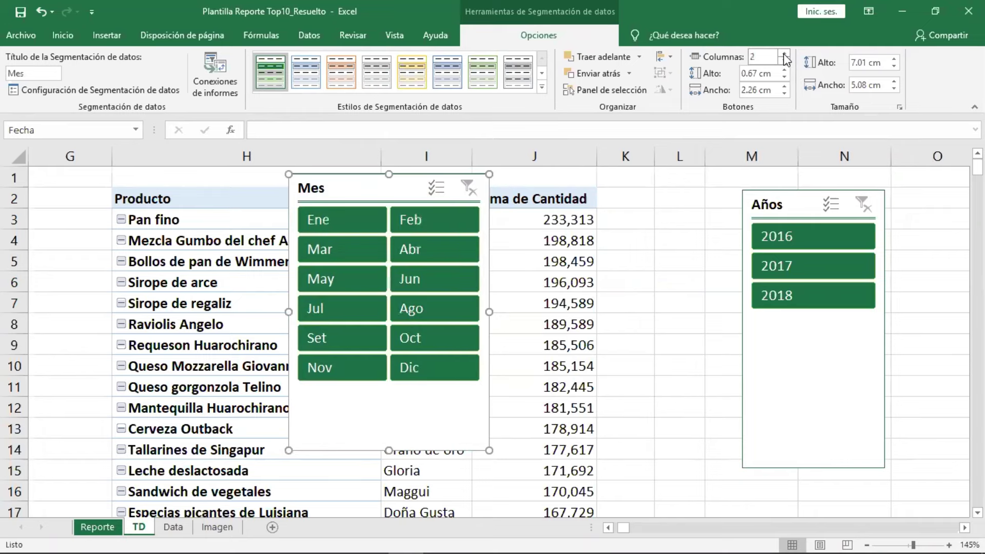
{"action": "left_click_drag", "start_coordinate": [489, 311], "coordinate": [589, 311]}
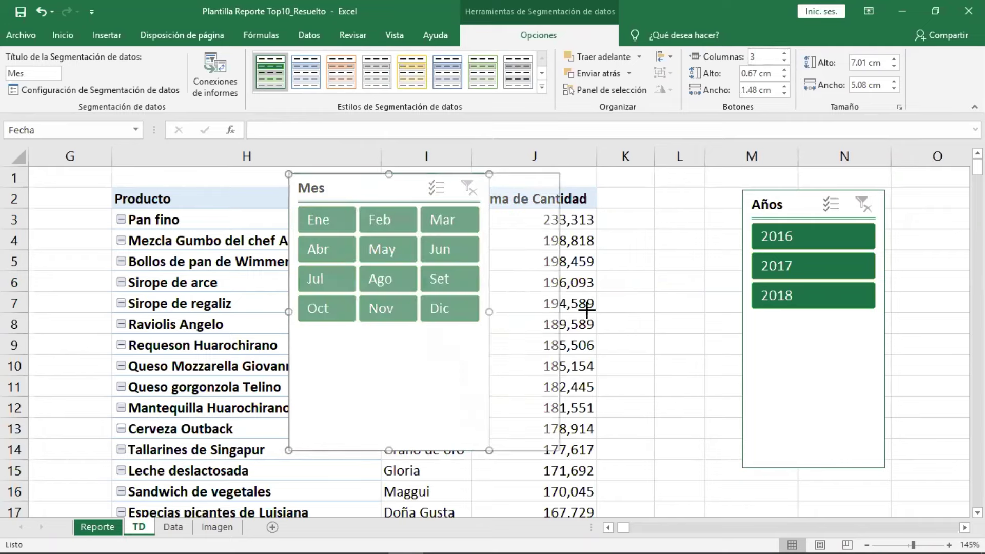
{"action": "left_click_drag", "start_coordinate": [439, 450], "coordinate": [447, 337]}
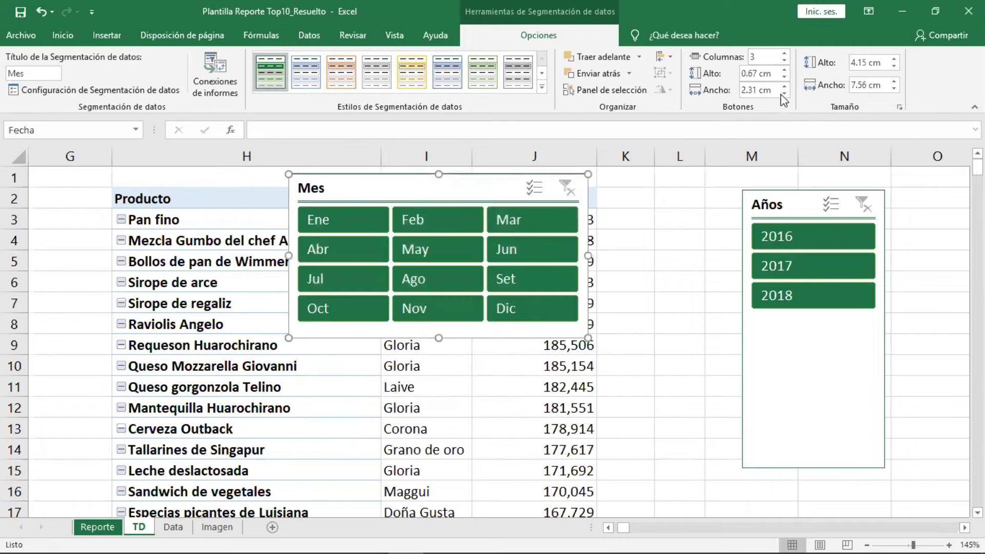
Set the Mes slicer's buttons to 0.6 cm tall and fine-tune their width.
{"action": "left_click", "coordinate": [784, 77]}
{"action": "left_click", "coordinate": [784, 78]}
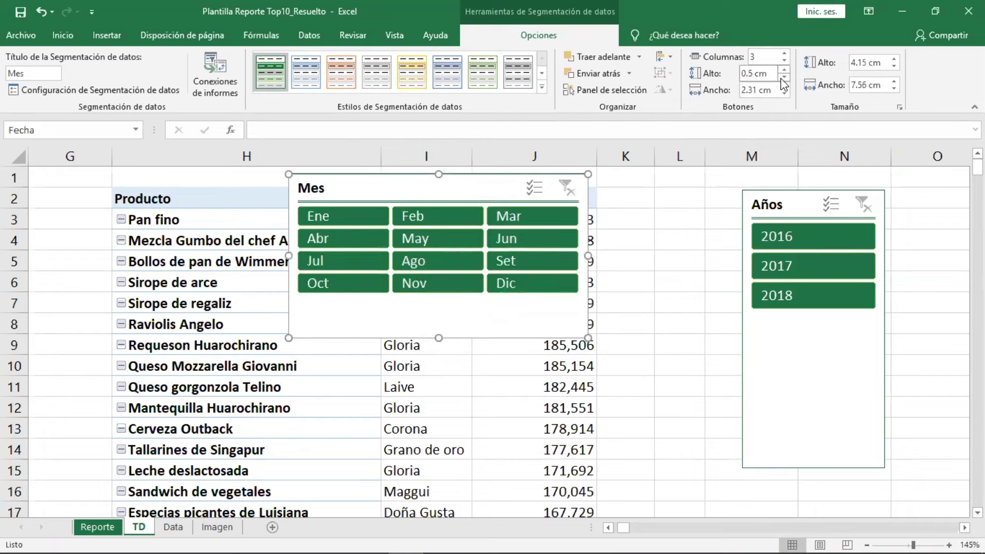
{"action": "left_click", "coordinate": [784, 77]}
{"action": "left_click", "coordinate": [783, 78]}
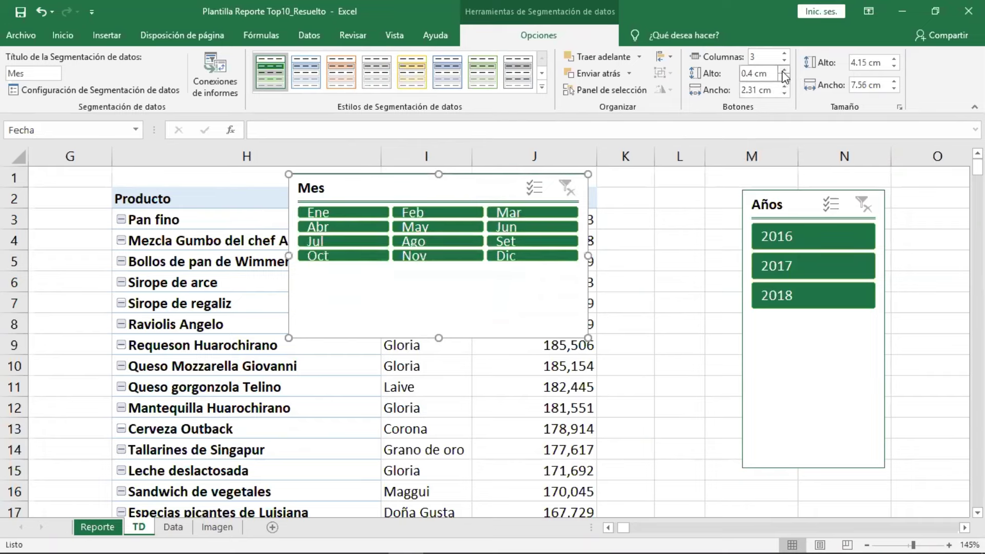
{"action": "left_click", "coordinate": [785, 71]}
{"action": "left_click", "coordinate": [784, 71]}
{"action": "left_click", "coordinate": [785, 70]}
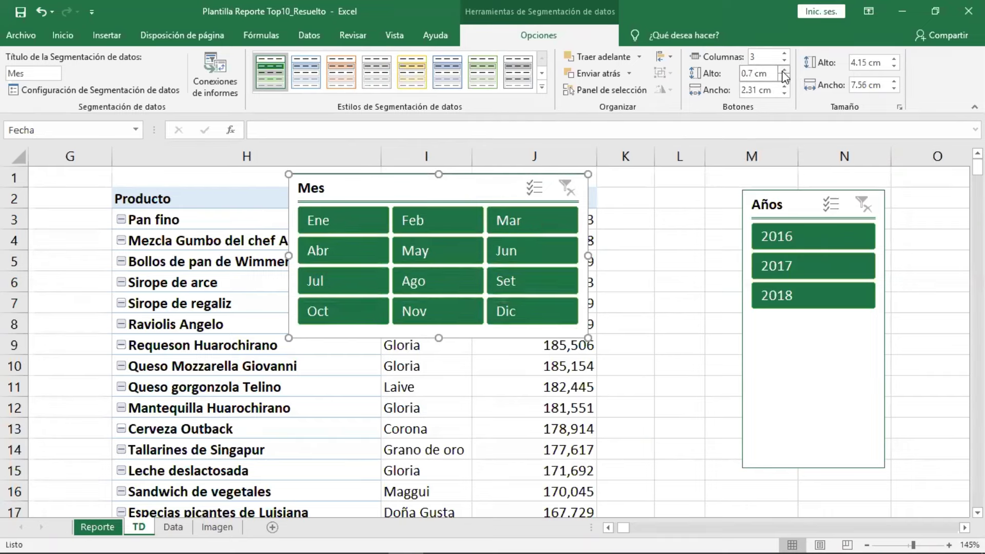
{"action": "left_click", "coordinate": [785, 77]}
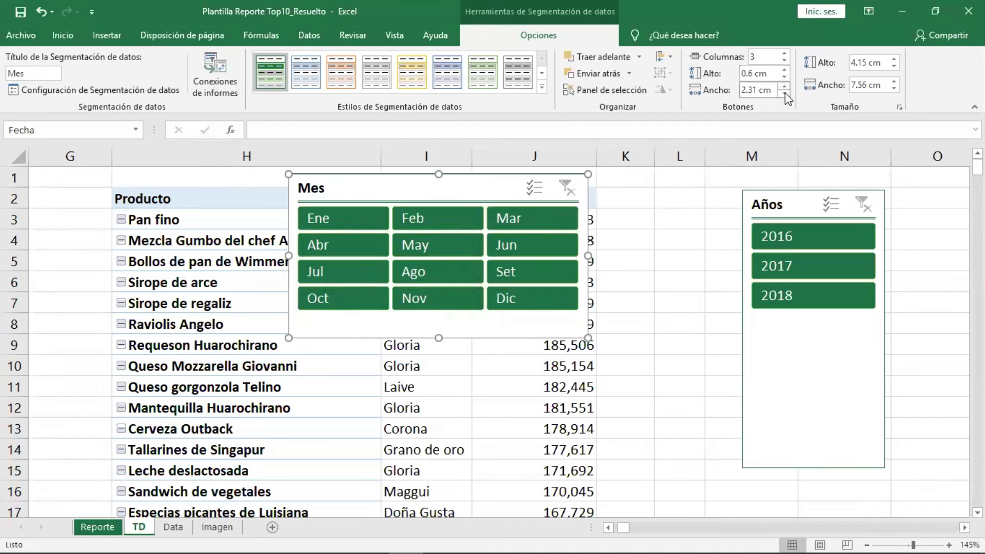
{"action": "left_click", "coordinate": [785, 94]}
{"action": "left_click", "coordinate": [785, 94]}
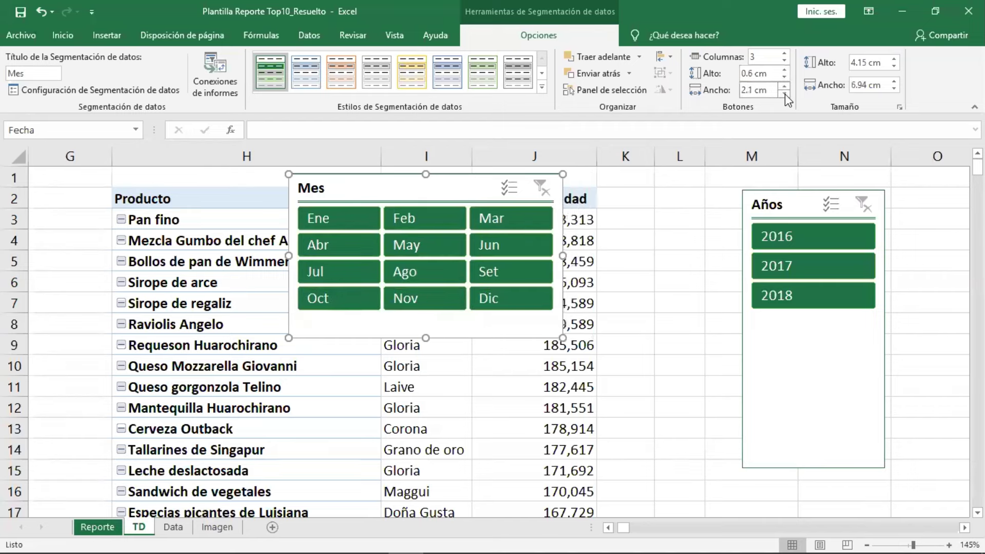
{"action": "left_click", "coordinate": [784, 88]}
Move the Años slicer beside Mes, set its buttons to 3.1 × 0.6 cm, and shorten it.
{"action": "left_click_drag", "start_coordinate": [794, 385], "coordinate": [679, 371]}
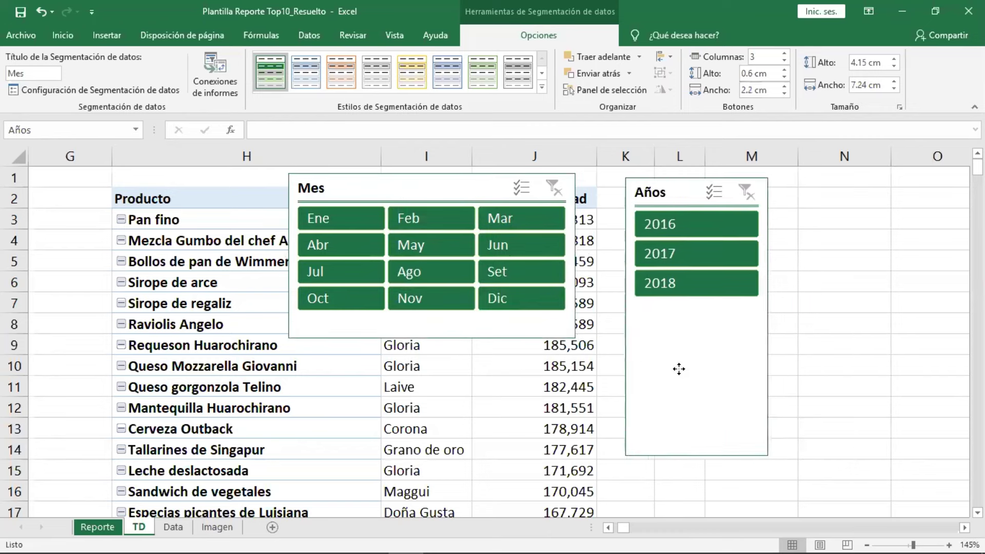
{"action": "left_click", "coordinate": [784, 86]}
{"action": "left_click", "coordinate": [785, 94]}
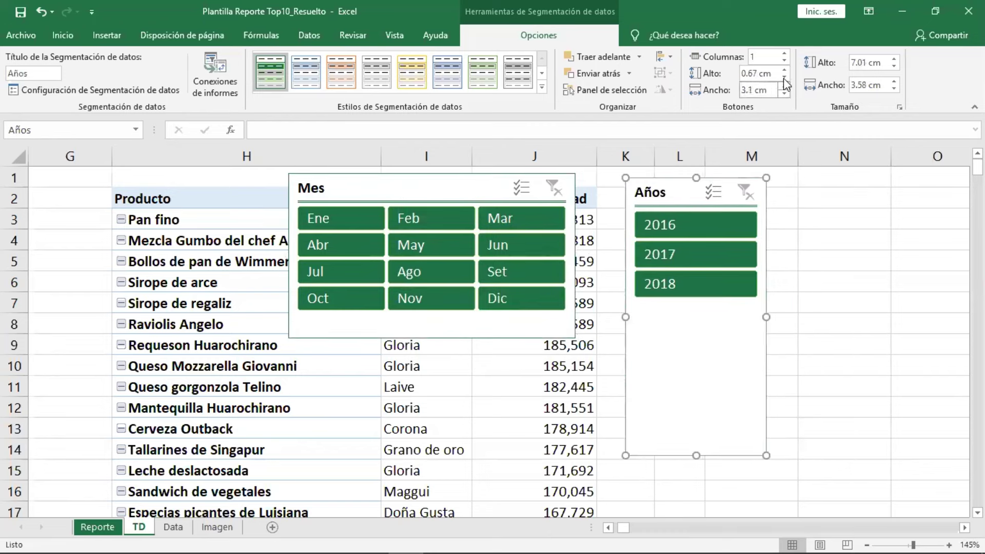
{"action": "left_click", "coordinate": [785, 76]}
{"action": "left_click", "coordinate": [785, 76]}
{"action": "left_click", "coordinate": [785, 76]}
{"action": "left_click", "coordinate": [785, 76]}
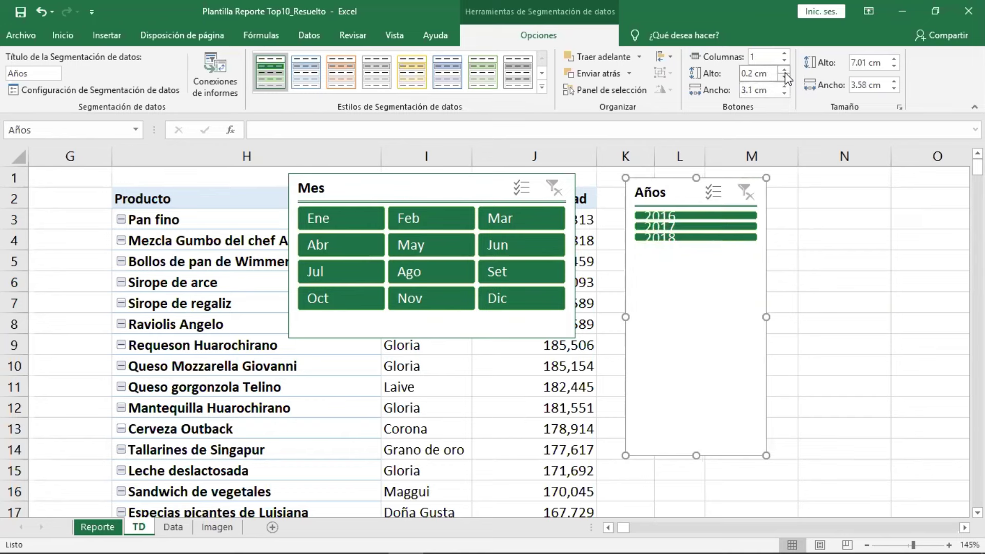
{"action": "left_click", "coordinate": [785, 70]}
{"action": "left_click", "coordinate": [785, 70]}
{"action": "left_click", "coordinate": [785, 70]}
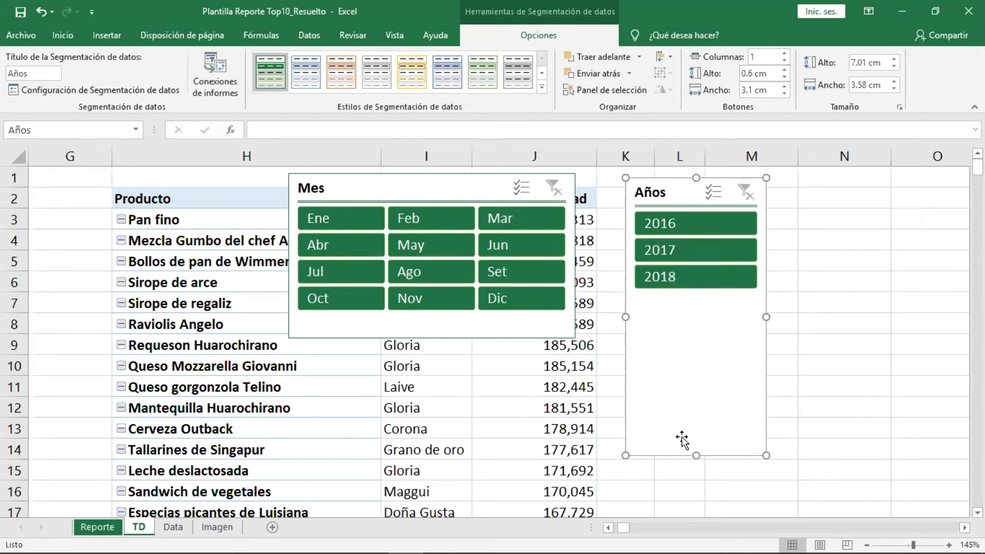
{"action": "mouse_move", "coordinate": [696, 455]}
{"action": "left_mouse_down"}
{"action": "mouse_move", "coordinate": [699, 313]}
{"action": "mouse_move", "coordinate": [711, 358]}
{"action": "mouse_move", "coordinate": [704, 380]}
{"action": "left_mouse_up"}
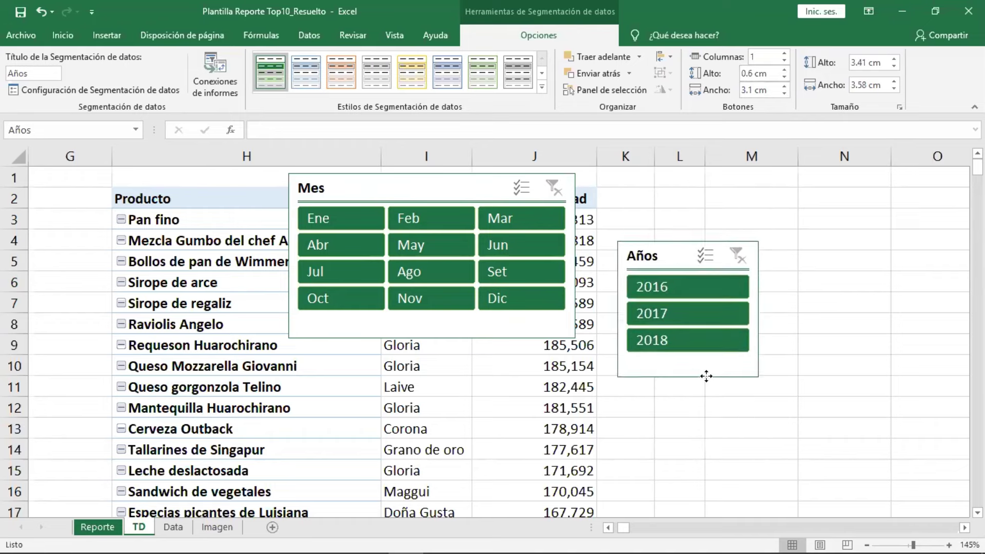
Filter the pivot by single years (2016, 2017, 2018) in the Años slicer, then clear it.
{"action": "left_click", "coordinate": [673, 288]}
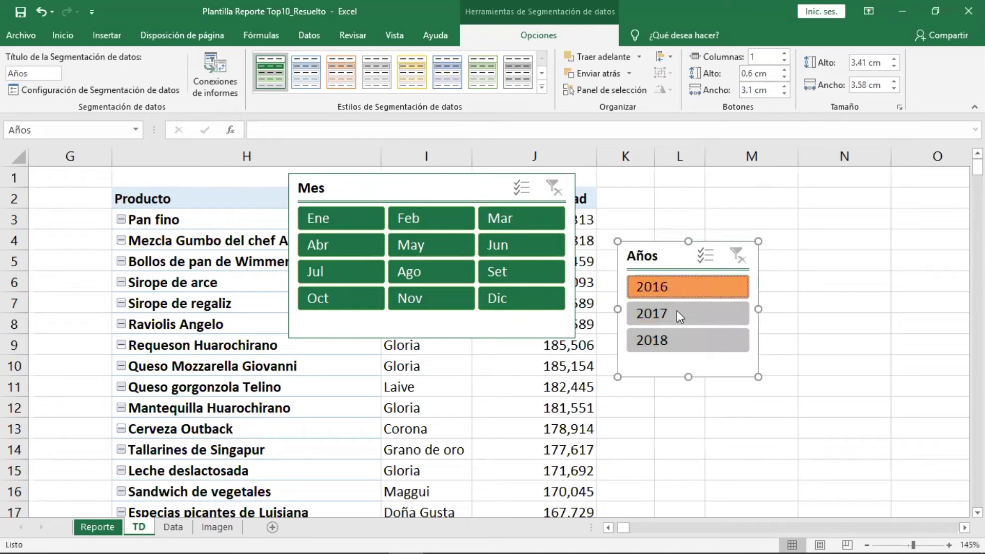
{"action": "left_click", "coordinate": [678, 315]}
{"action": "left_click", "coordinate": [678, 334]}
{"action": "left_click", "coordinate": [683, 298]}
{"action": "left_click", "coordinate": [679, 314]}
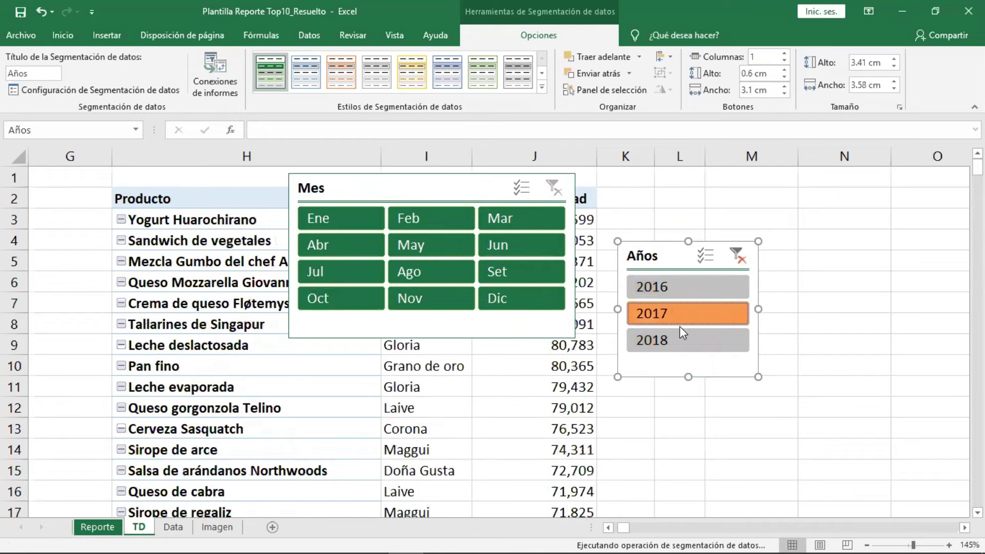
{"action": "left_click", "coordinate": [679, 336]}
{"action": "left_click", "coordinate": [678, 314]}
{"action": "left_click", "coordinate": [678, 288]}
{"action": "left_click", "coordinate": [680, 317]}
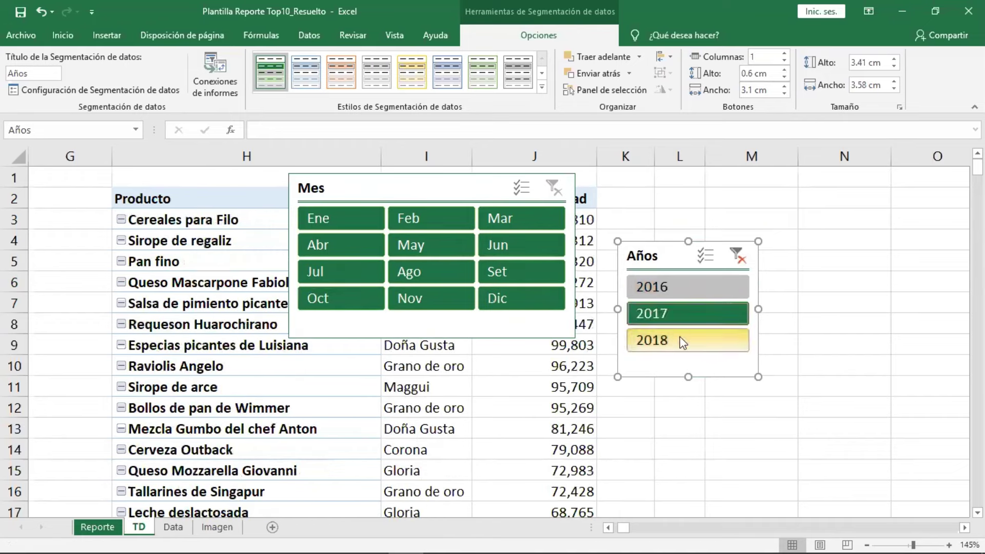
{"action": "left_click", "coordinate": [680, 336]}
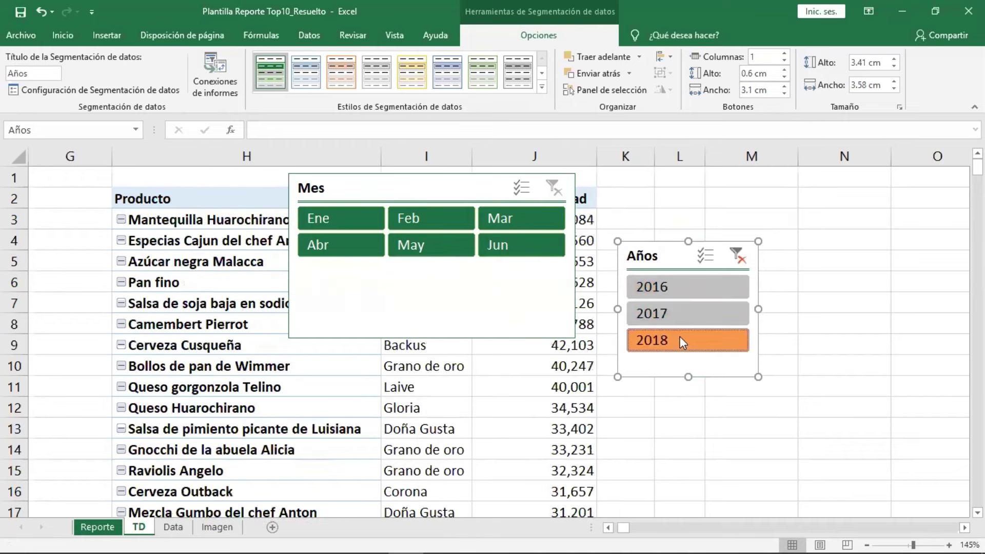
{"action": "left_click", "coordinate": [742, 261]}
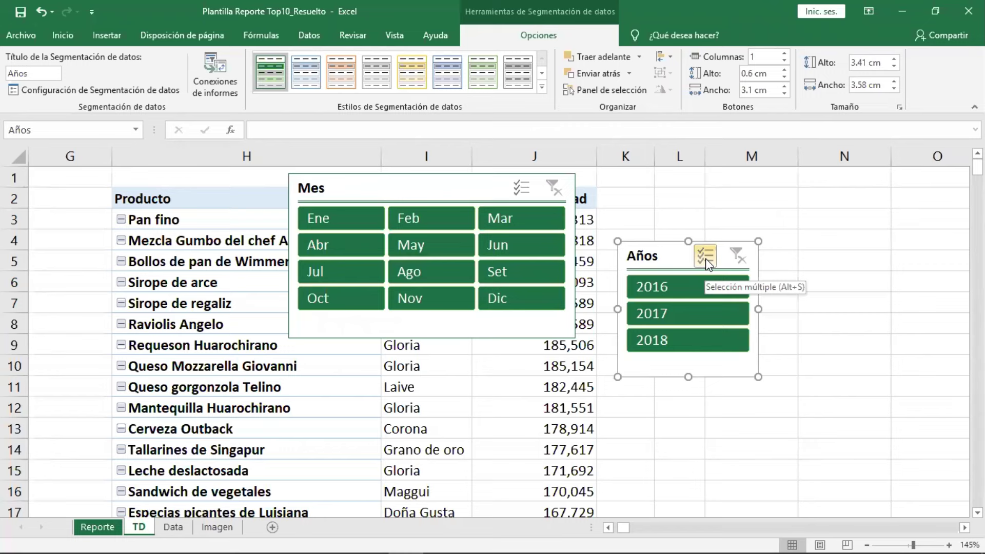
Toggle several years with Multi-Select in the Años slicer, then clear it and turn Multi-Select off.
{"action": "left_click", "coordinate": [706, 261]}
{"action": "left_click", "coordinate": [695, 288]}
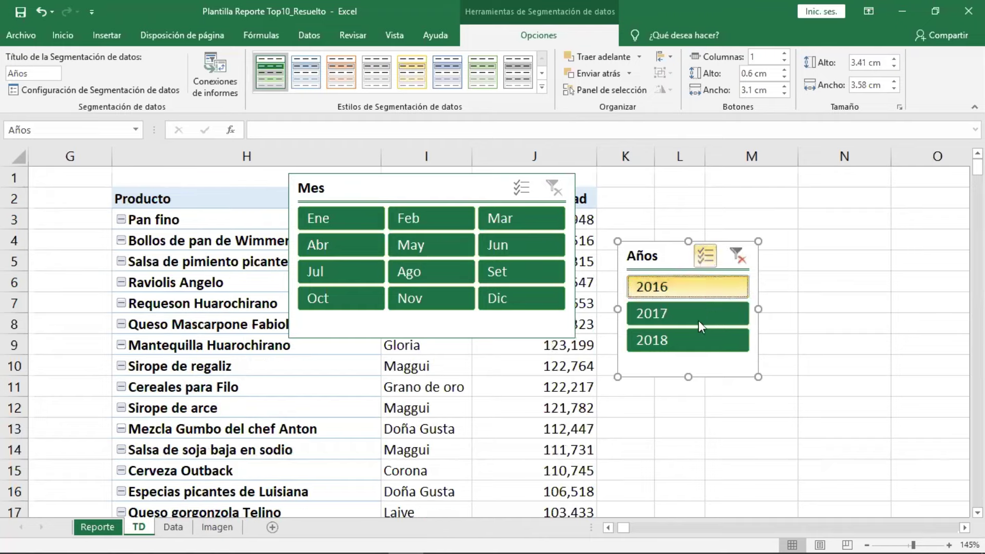
{"action": "left_click", "coordinate": [699, 343]}
{"action": "left_click", "coordinate": [694, 319]}
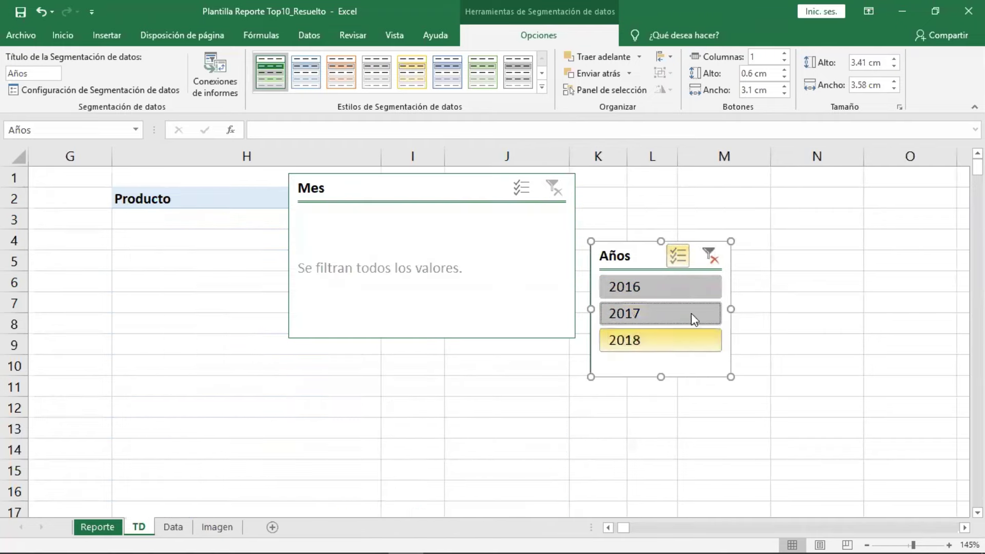
{"action": "left_click", "coordinate": [679, 293]}
{"action": "left_click", "coordinate": [679, 312]}
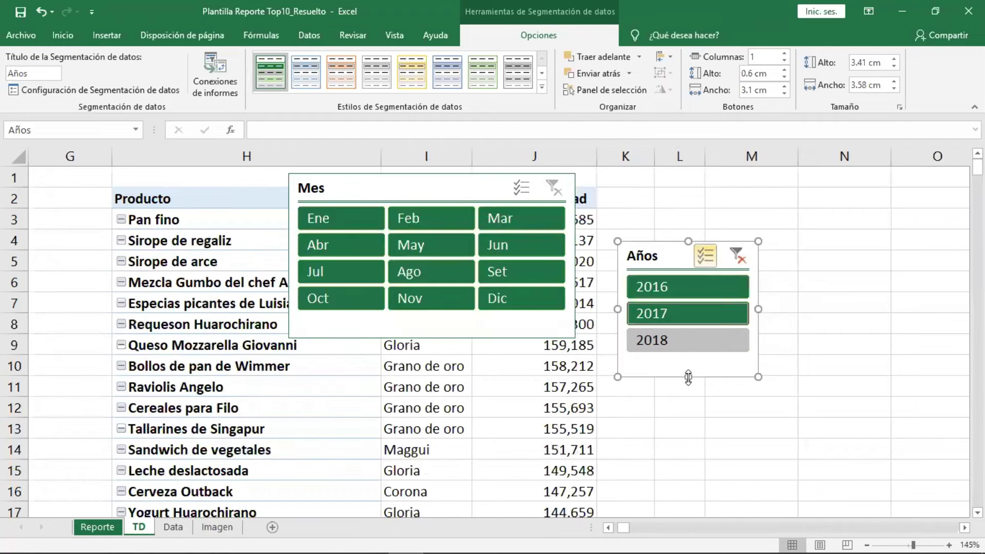
{"action": "left_click", "coordinate": [737, 255]}
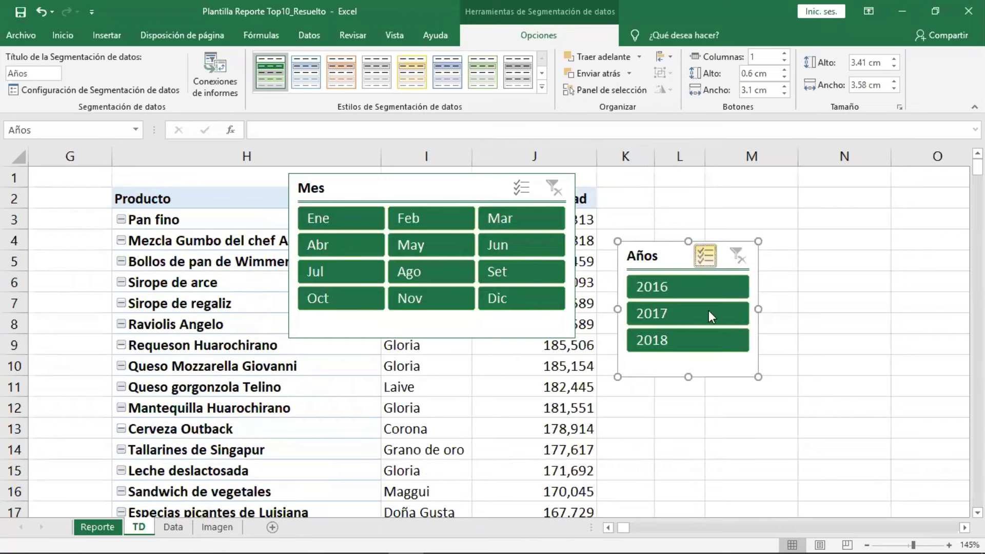
{"action": "left_click", "coordinate": [706, 255]}
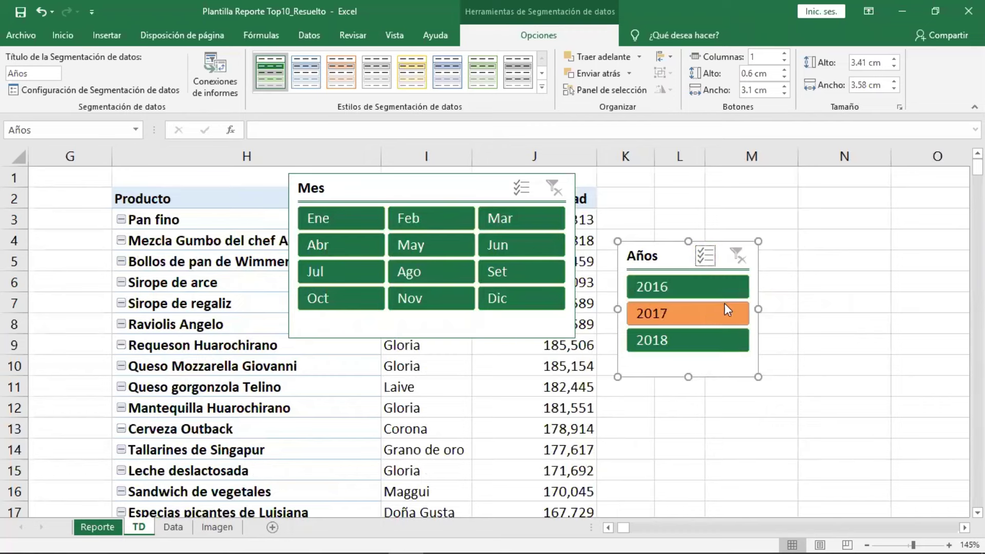
Filter to 2016 and 2018 with months Ene, May, Oct, Set and Dic, then clear both slicers.
{"action": "left_click", "coordinate": [706, 290]}
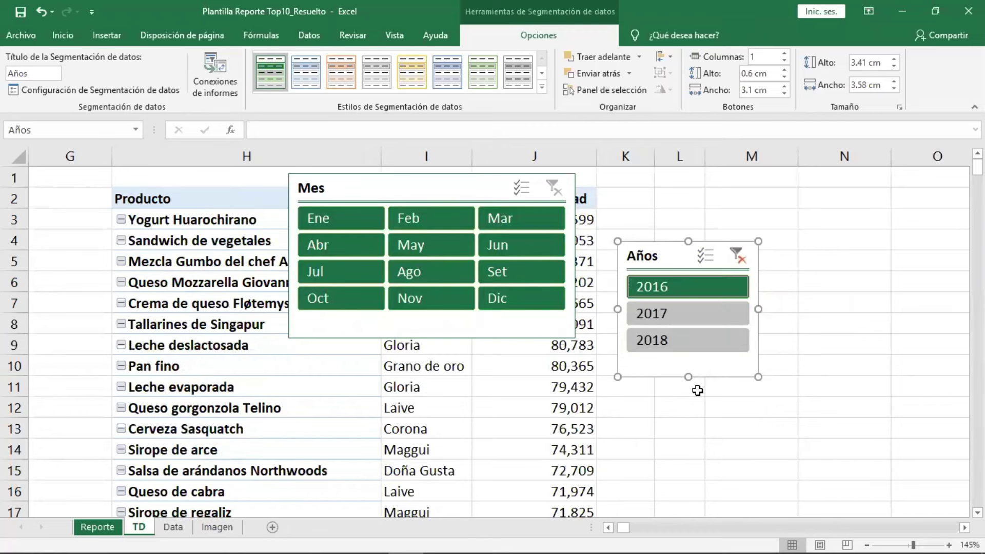
{"action": "left_click", "coordinate": [701, 345], "text": "ctrl"}
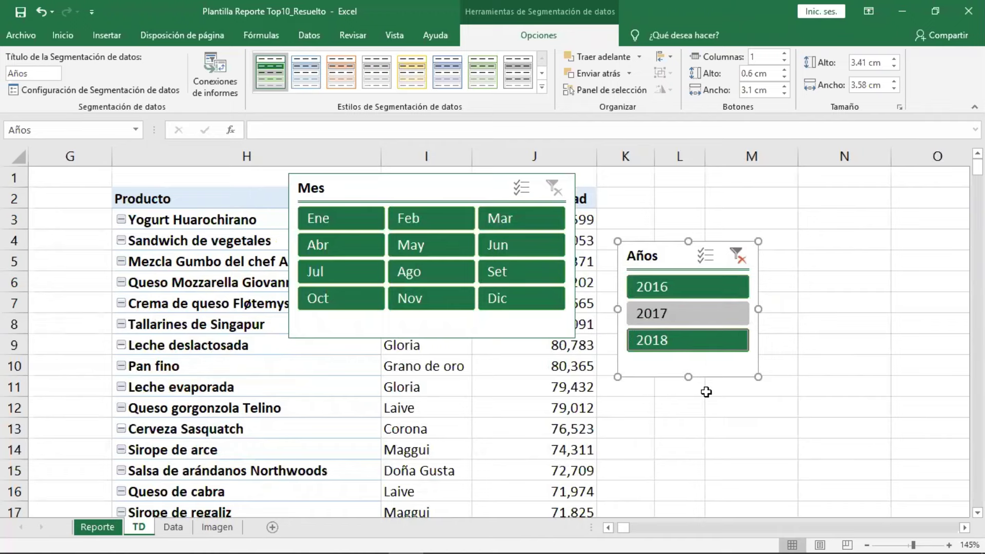
{"action": "left_click", "coordinate": [338, 224]}
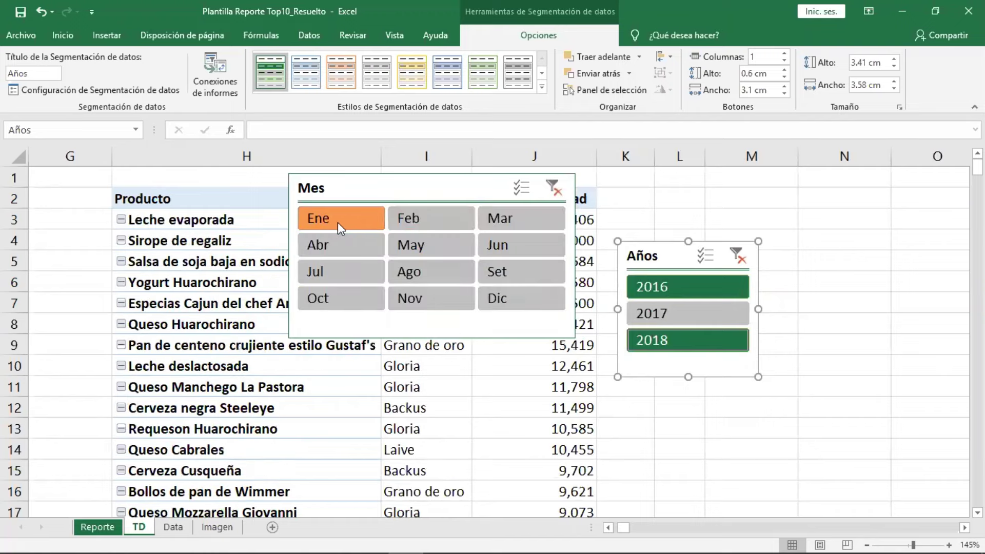
{"action": "left_click", "coordinate": [437, 248], "text": "ctrl"}
{"action": "left_click", "coordinate": [342, 299], "text": "ctrl"}
{"action": "left_click", "coordinate": [522, 272], "text": "ctrl"}
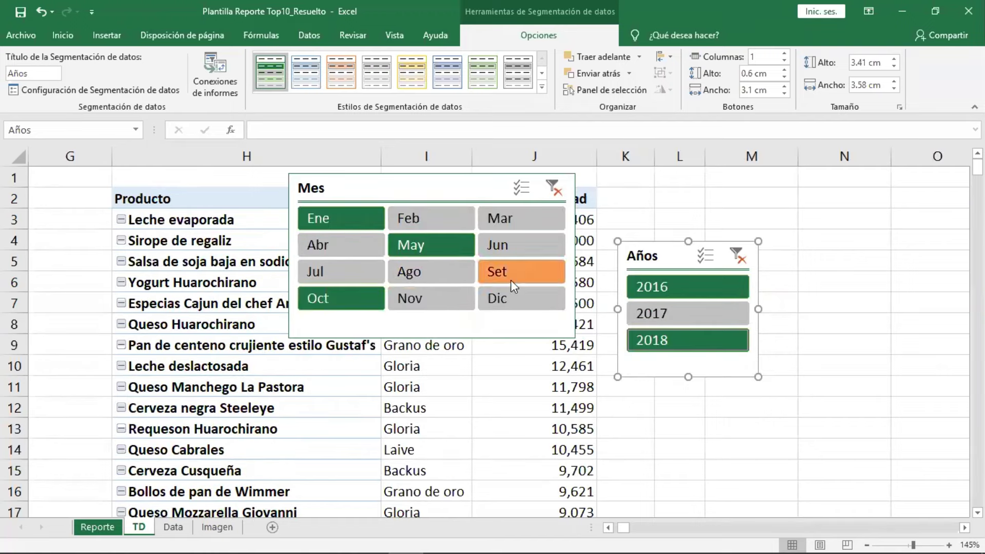
{"action": "left_click", "coordinate": [521, 299], "text": "ctrl"}
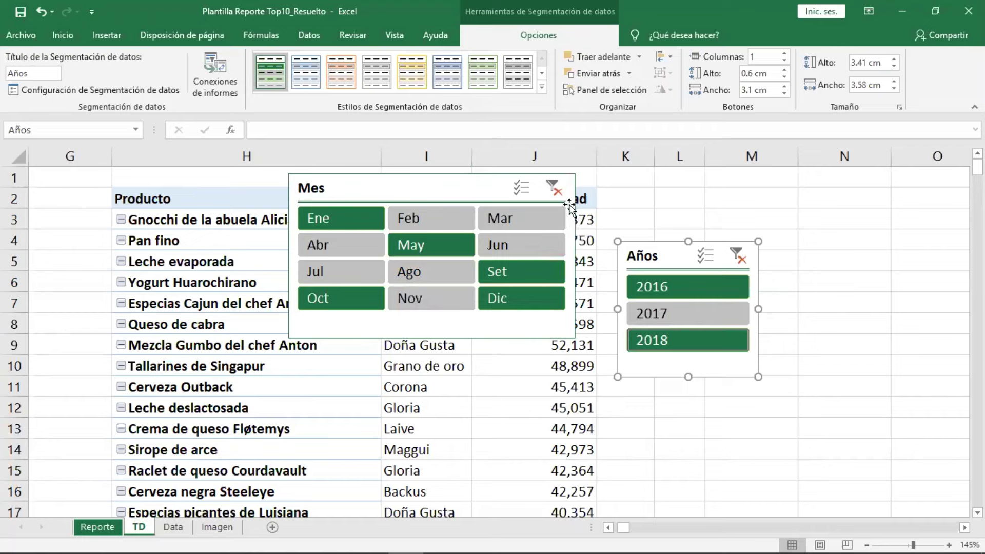
{"action": "left_click", "coordinate": [554, 188]}
{"action": "left_click", "coordinate": [737, 256]}
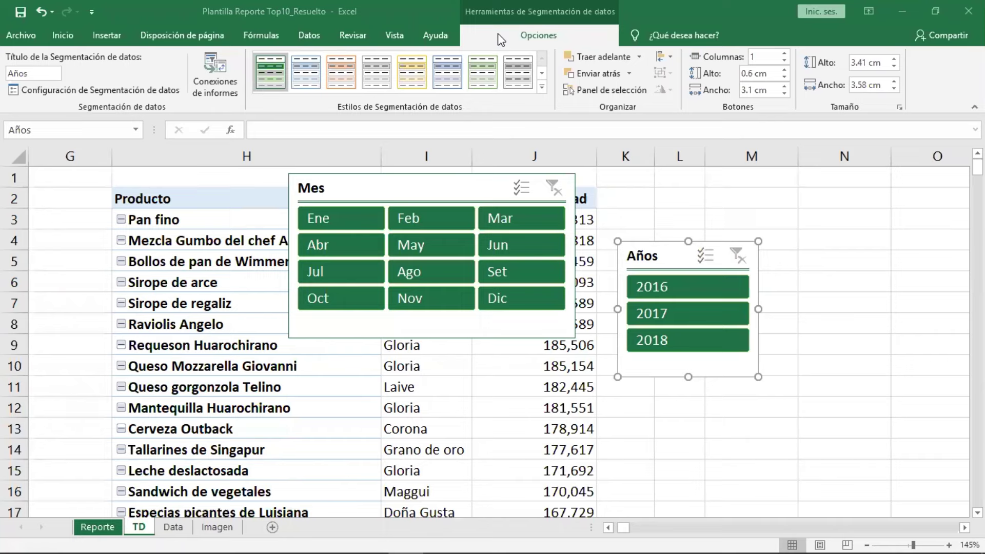
Cut the Mes slicer from TD and paste it on Reporte above the second table.
{"action": "left_click_drag", "start_coordinate": [414, 190], "coordinate": [414, 203]}
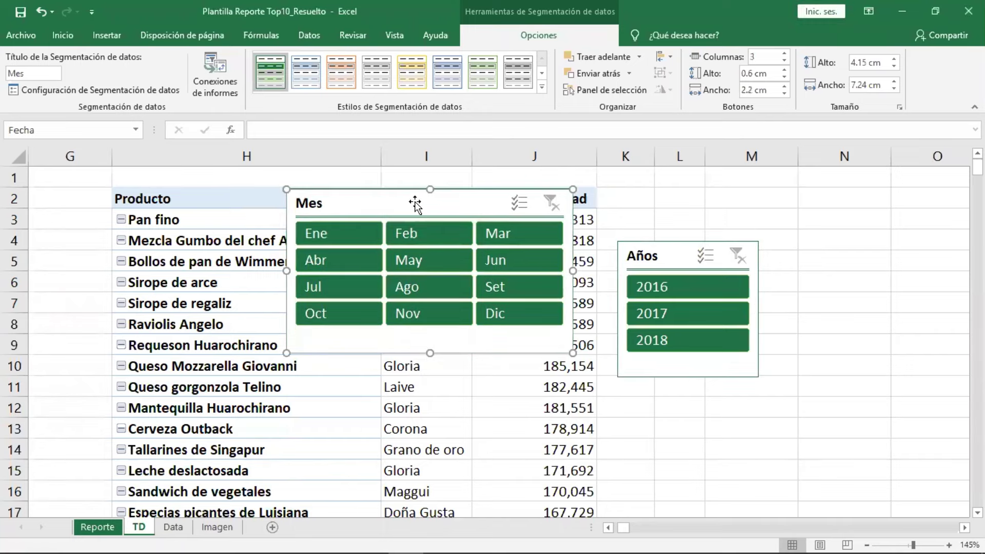
{"action": "right_click", "coordinate": [414, 204]}
{"action": "left_click", "coordinate": [467, 211]}
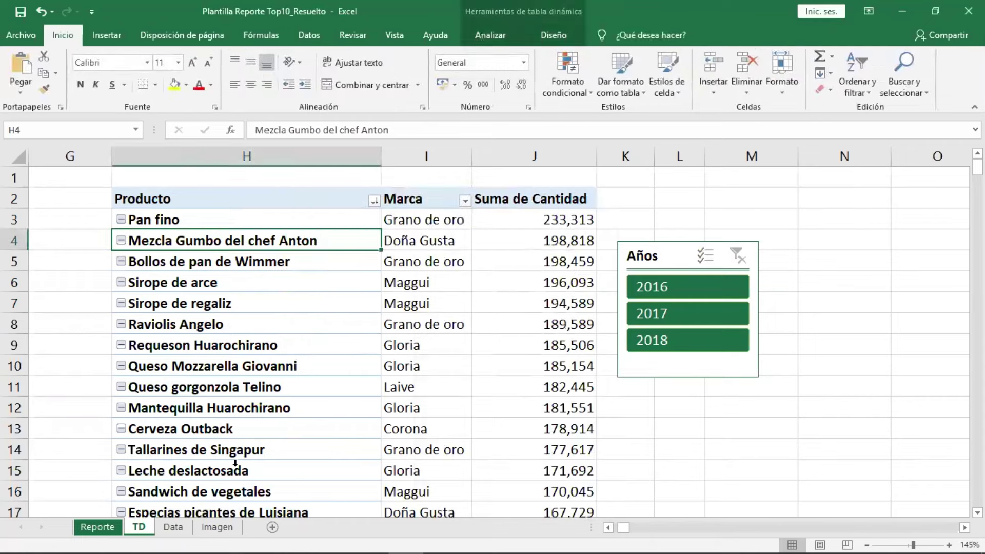
{"action": "left_click", "coordinate": [113, 527]}
{"action": "right_click", "coordinate": [216, 187]}
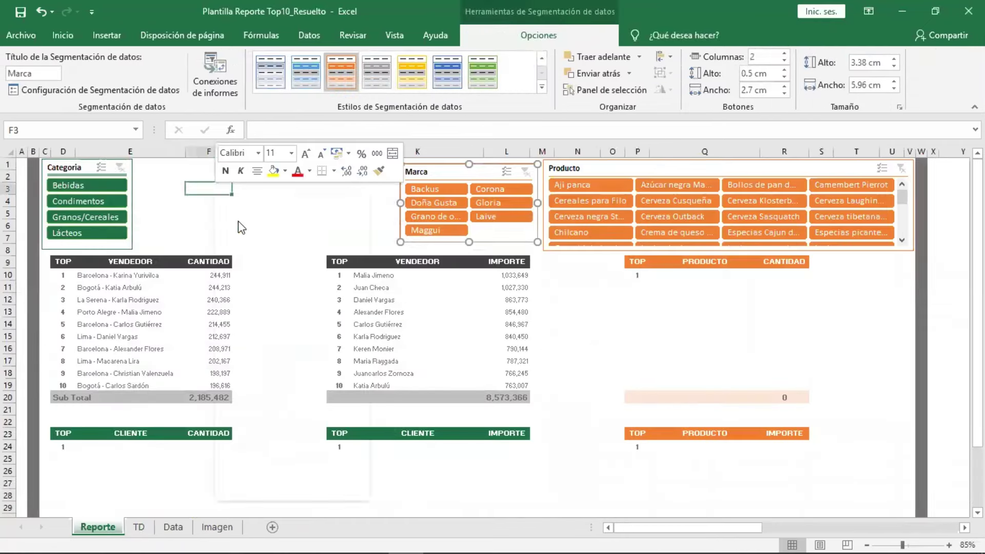
{"action": "left_click", "coordinate": [250, 262]}
{"action": "mouse_move", "coordinate": [299, 279]}
{"action": "left_mouse_down"}
{"action": "mouse_move", "coordinate": [291, 274]}
{"action": "mouse_move", "coordinate": [345, 251]}
{"action": "mouse_move", "coordinate": [317, 262]}
{"action": "left_mouse_up"}
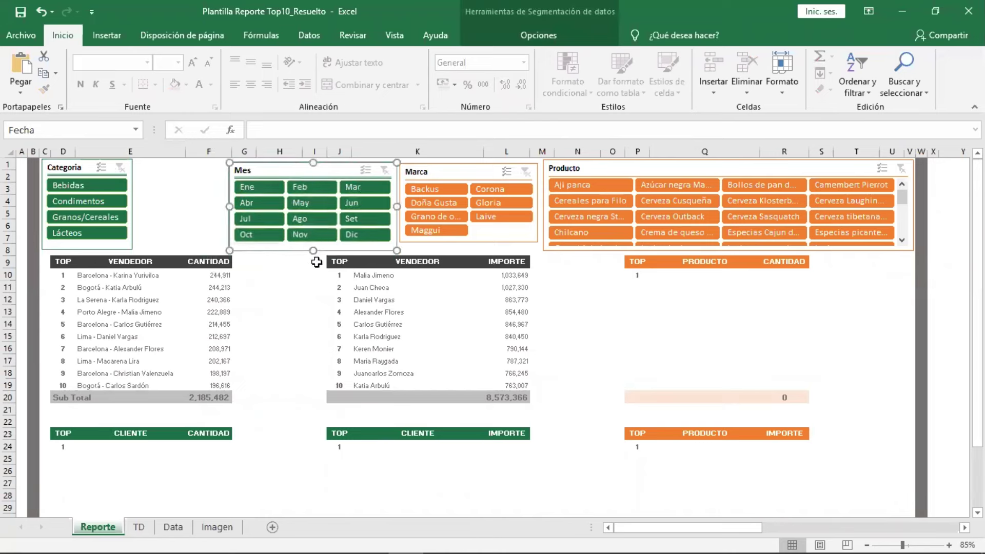
{"action": "left_click", "coordinate": [281, 309]}
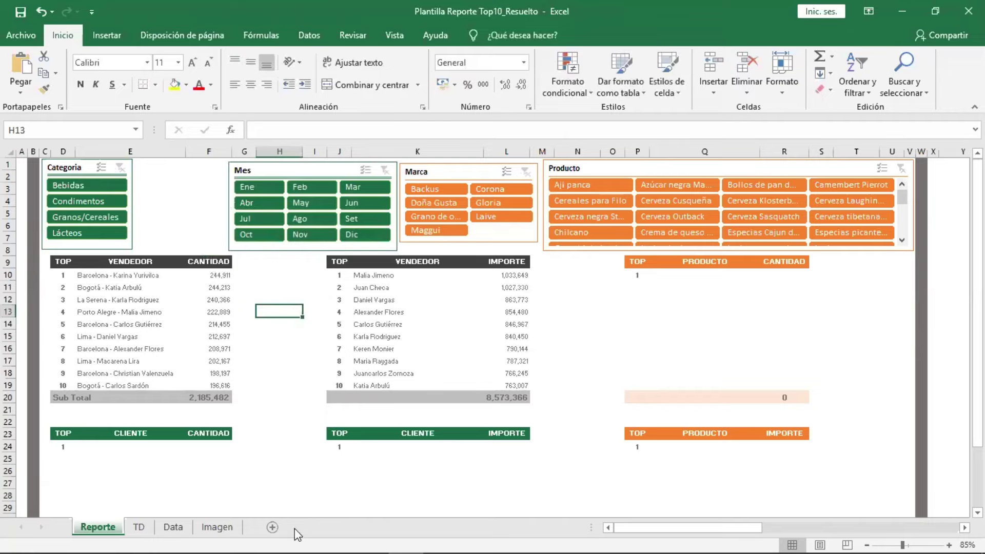
Copy the Años slicer to Reporte and place it between Categoria and Mes.
{"action": "left_click", "coordinate": [138, 527]}
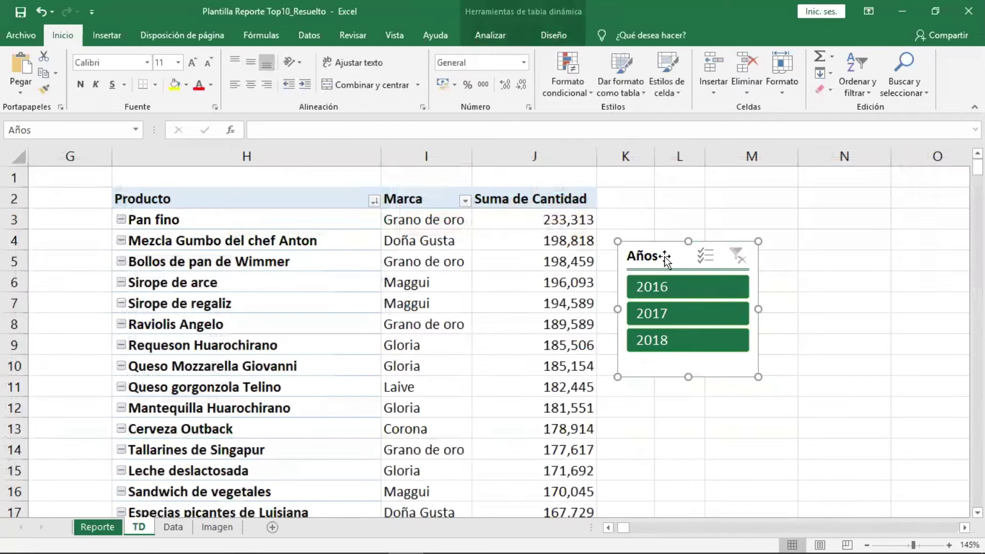
{"action": "right_click", "coordinate": [664, 256]}
{"action": "key", "text": "Escape"}
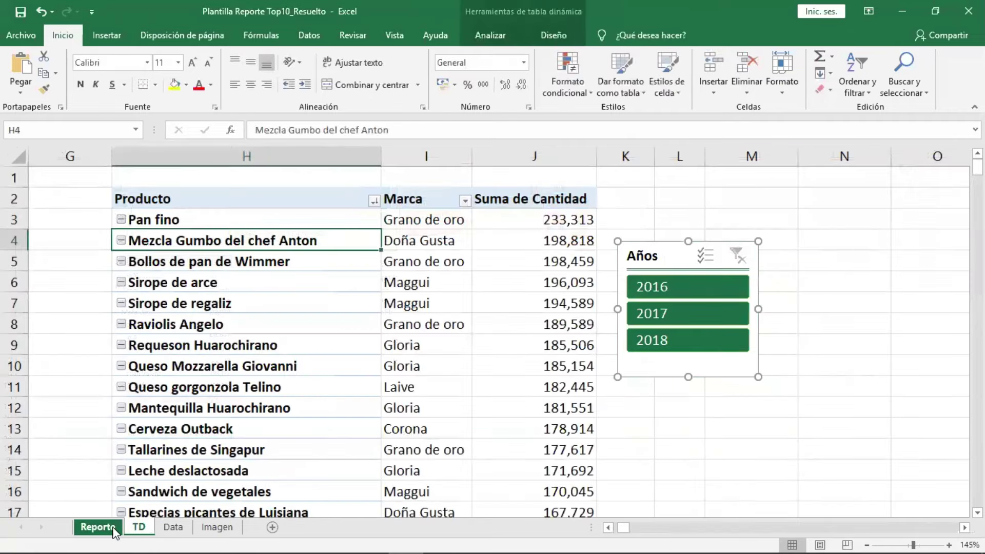
{"action": "left_click", "coordinate": [114, 528]}
{"action": "right_click", "coordinate": [165, 177]}
{"action": "left_click", "coordinate": [191, 237]}
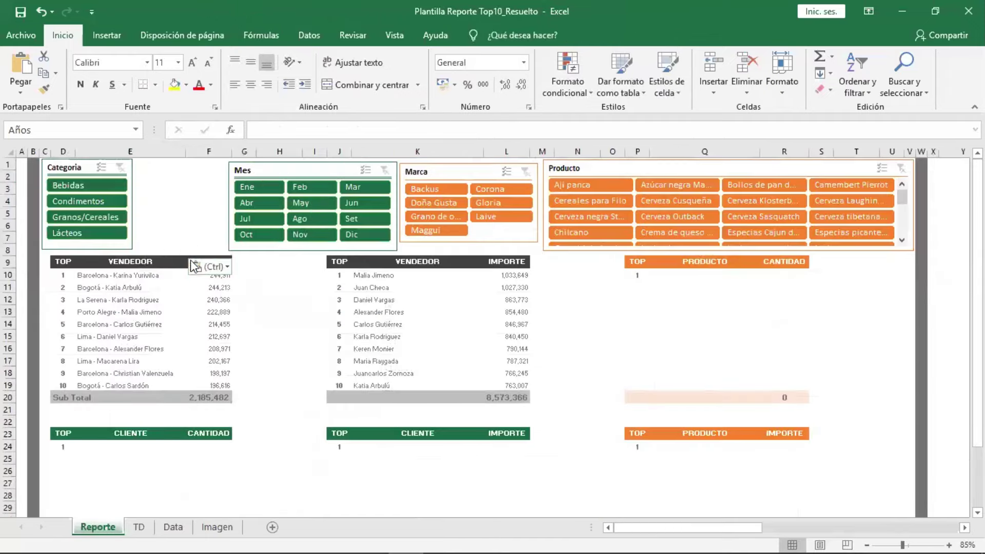
{"action": "left_click_drag", "start_coordinate": [132, 246], "coordinate": [197, 238]}
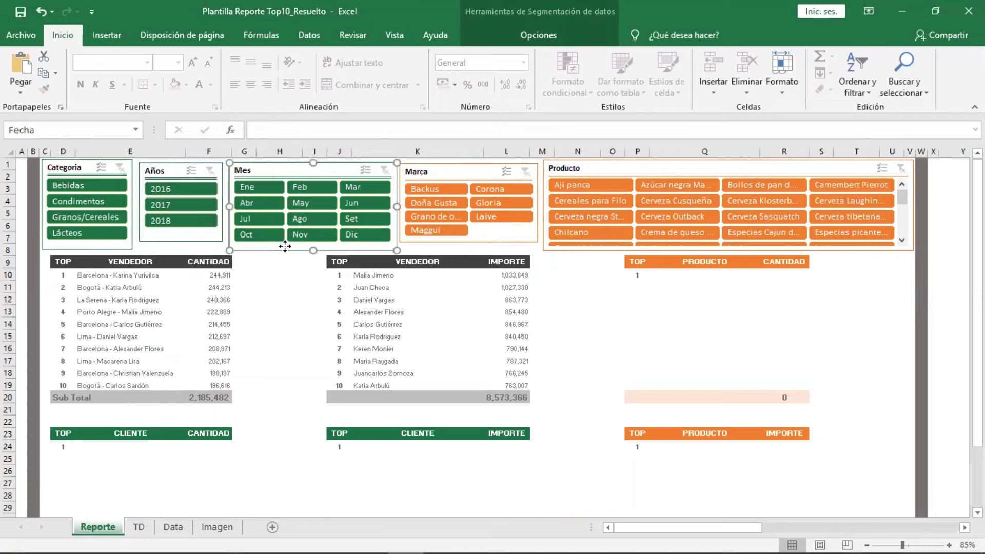
{"action": "left_click_drag", "start_coordinate": [285, 249], "coordinate": [285, 247]}
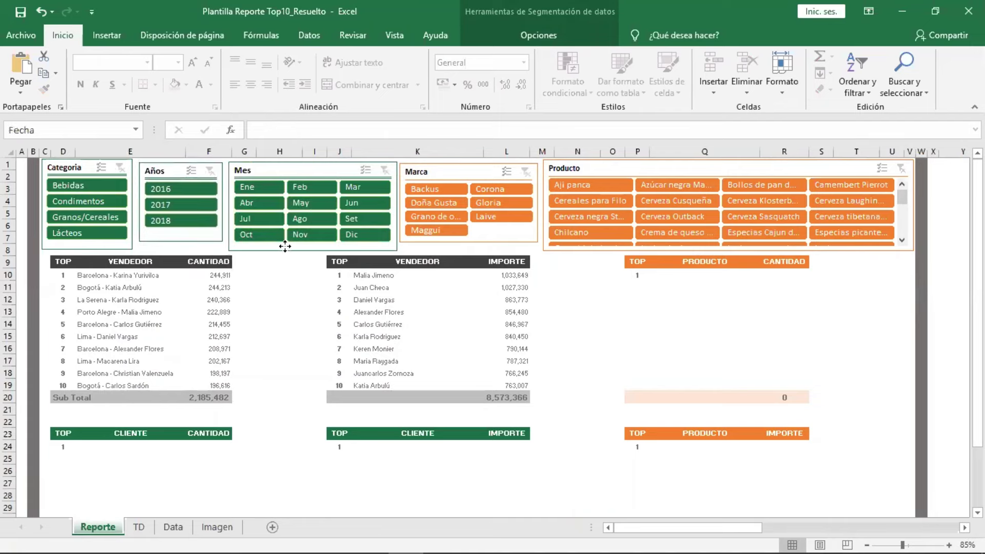
{"action": "left_click", "coordinate": [259, 287]}
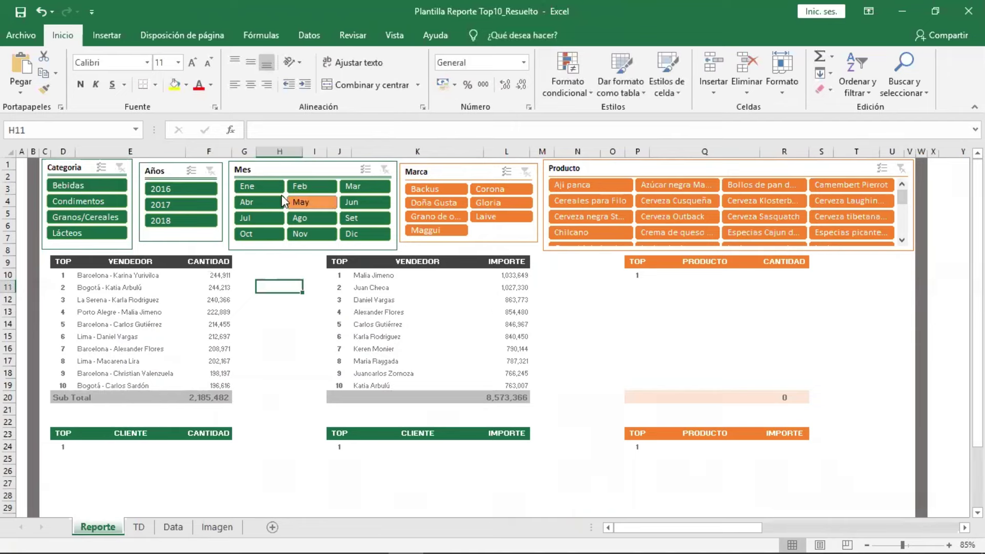
Inspect the formulas in several cells of the Reporte tables.
{"action": "left_click", "coordinate": [221, 299]}
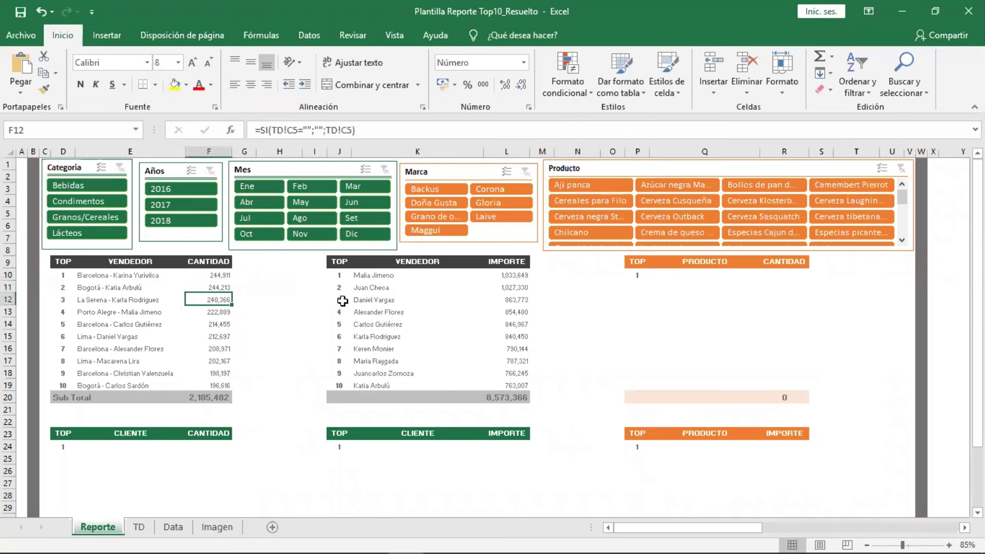
{"action": "left_click", "coordinate": [430, 311]}
{"action": "left_click", "coordinate": [713, 310]}
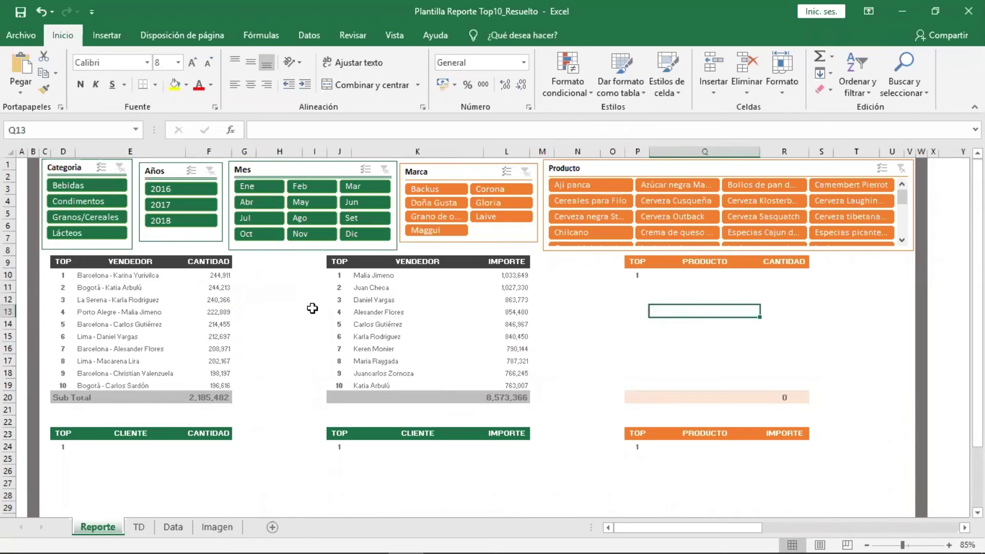
{"action": "left_click", "coordinate": [188, 311]}
{"action": "left_click", "coordinate": [417, 300]}
{"action": "left_click", "coordinate": [705, 311]}
Connect the Mes slicer to the TDVenCant and TDVenImpor pivot tables as well.
{"action": "left_click", "coordinate": [304, 167]}
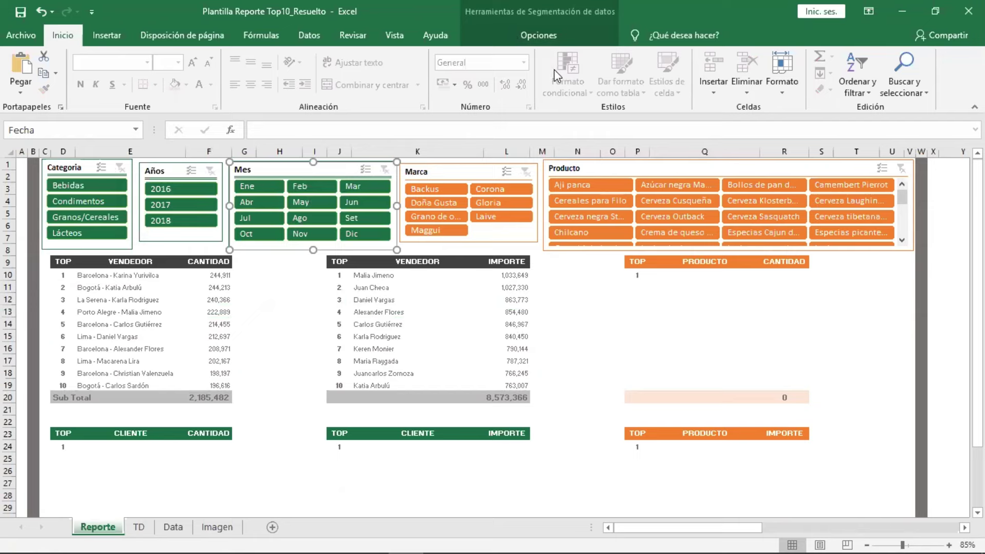
{"action": "left_click", "coordinate": [508, 36]}
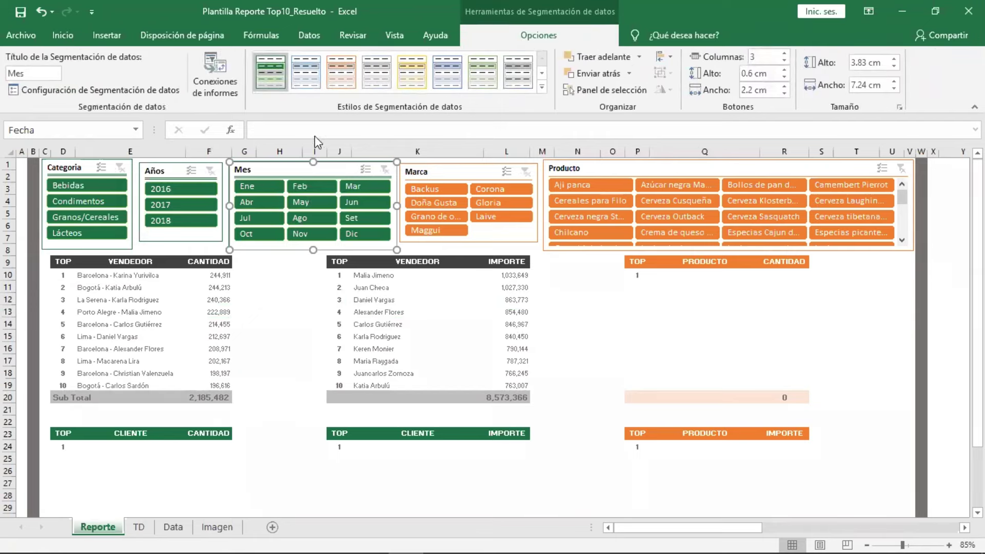
{"action": "left_click", "coordinate": [222, 96]}
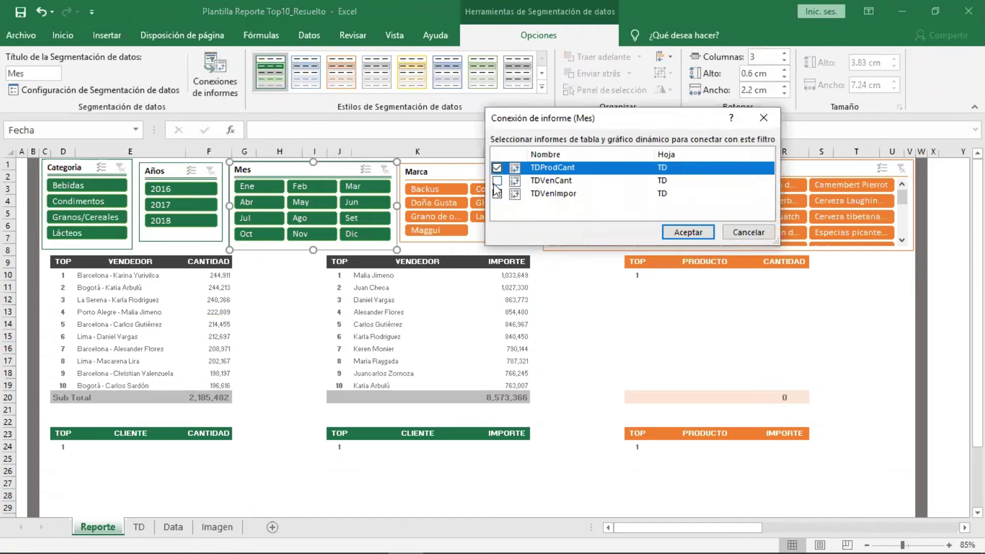
{"action": "left_click", "coordinate": [497, 181]}
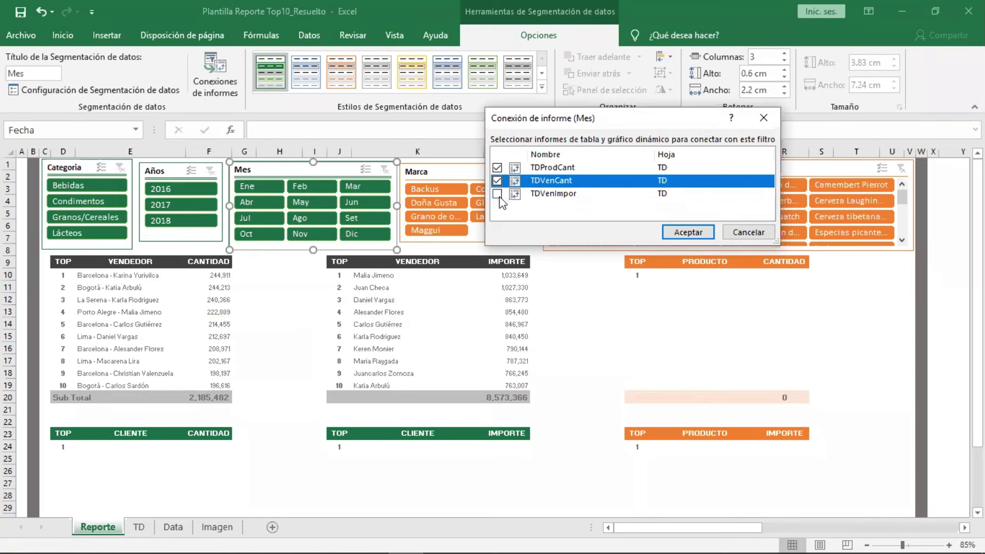
{"action": "left_click", "coordinate": [497, 194]}
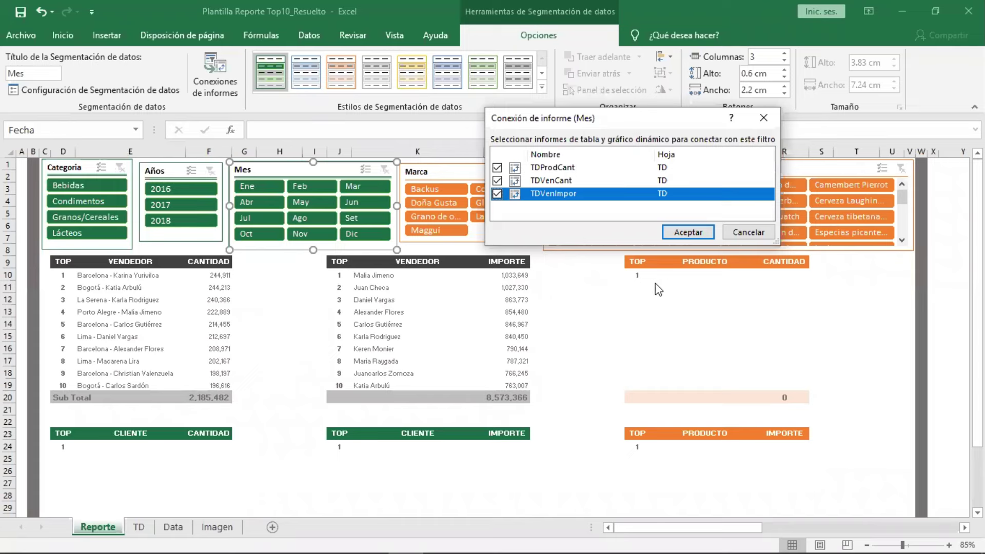
{"action": "left_click", "coordinate": [687, 232]}
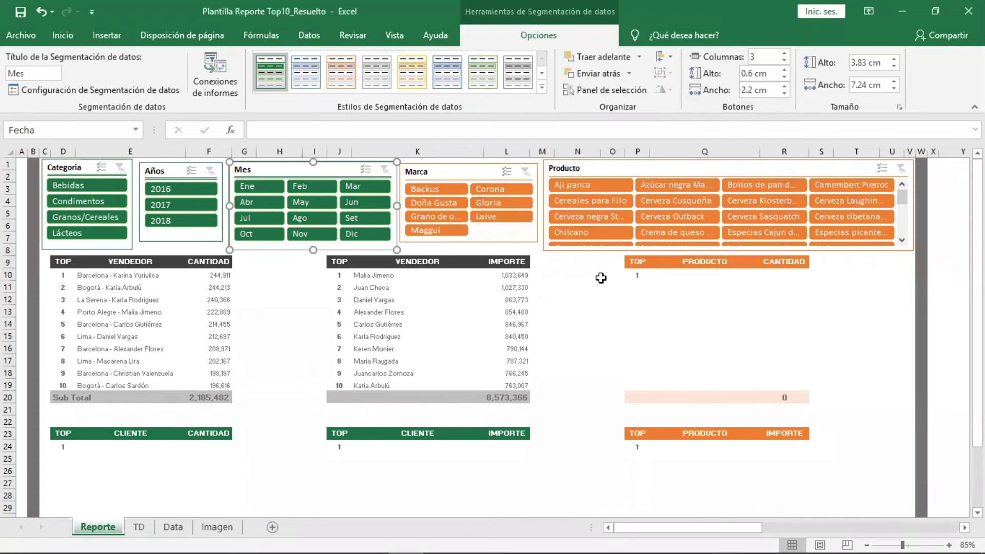
Connect the Años slicer to the TDVenCant and TDVenImpor pivot tables as well.
{"action": "left_click", "coordinate": [154, 172]}
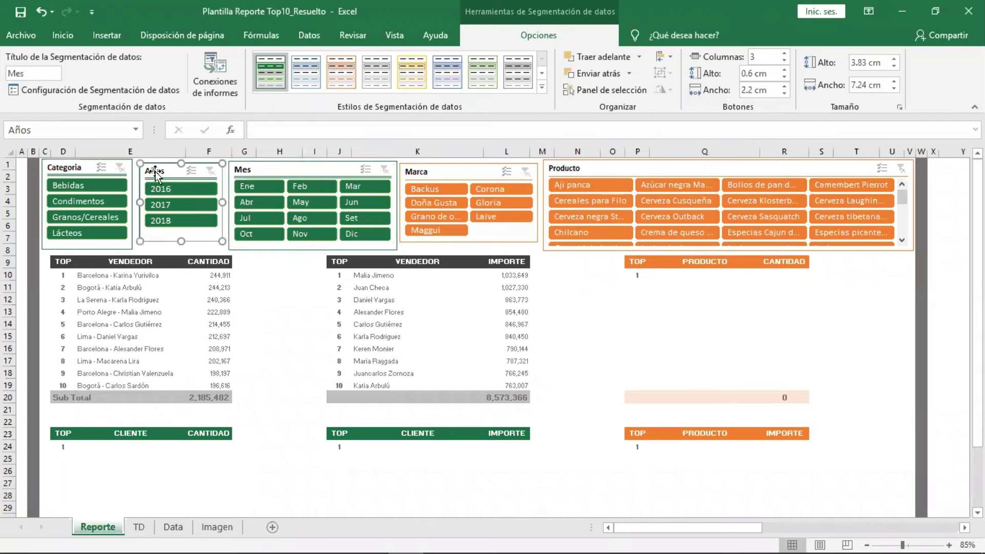
{"action": "left_click", "coordinate": [231, 89]}
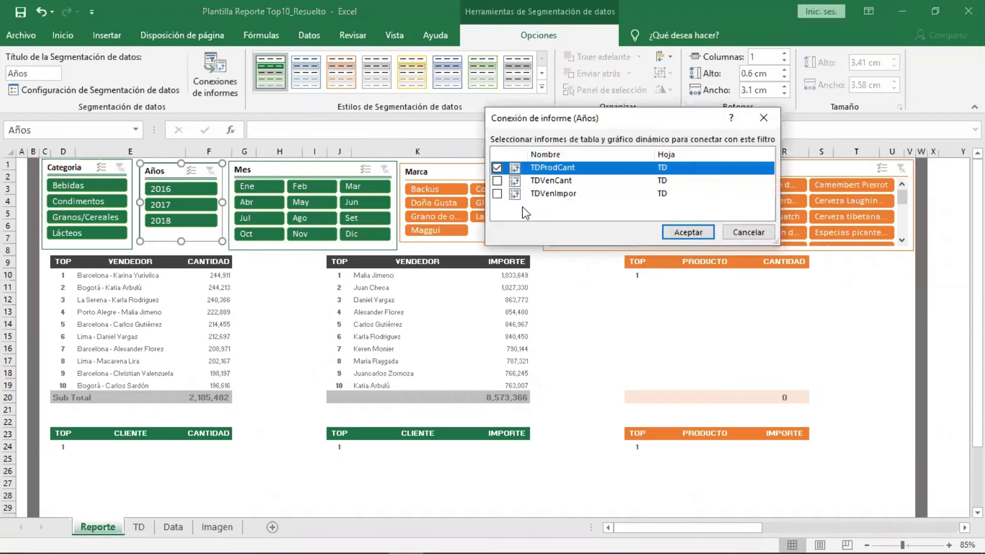
{"action": "left_click", "coordinate": [497, 180]}
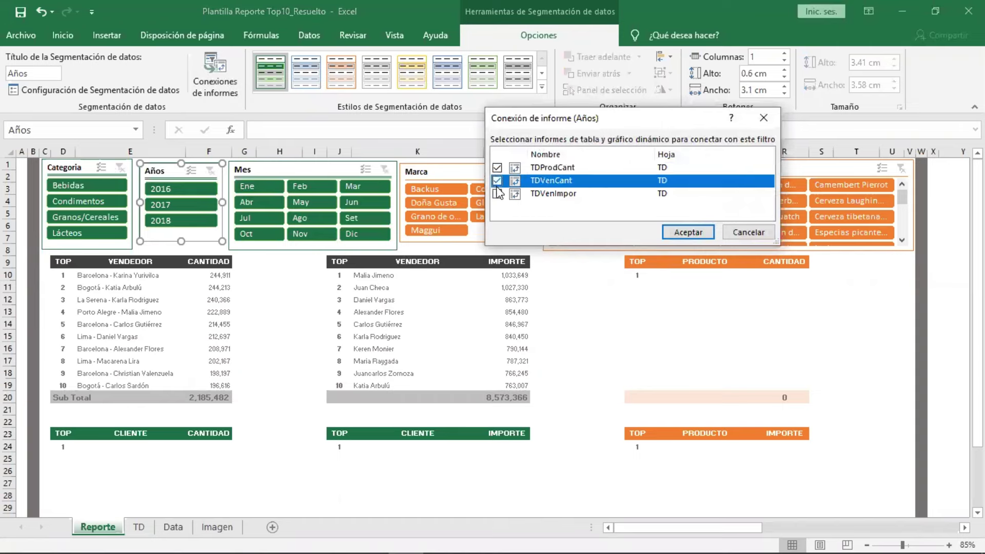
{"action": "left_click", "coordinate": [497, 194]}
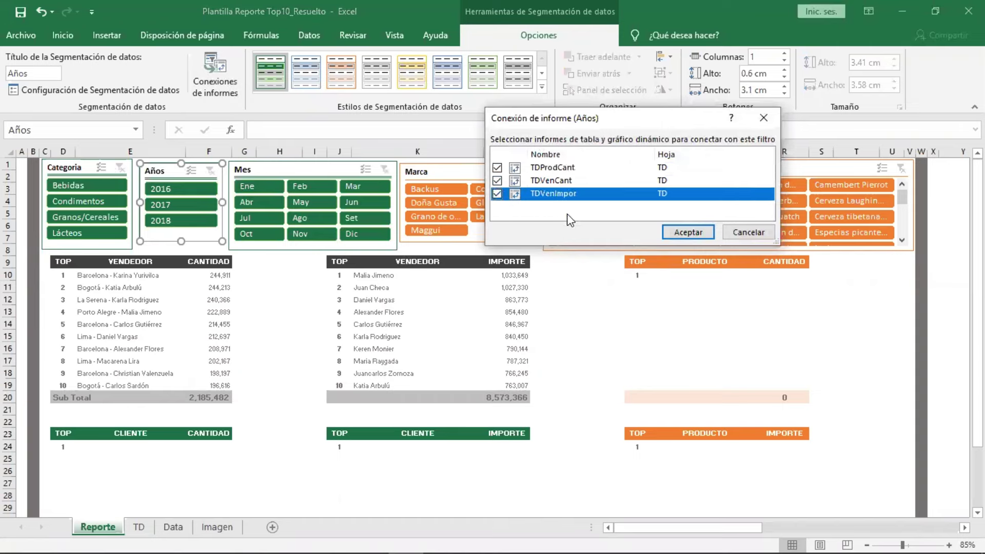
{"action": "left_click", "coordinate": [688, 233]}
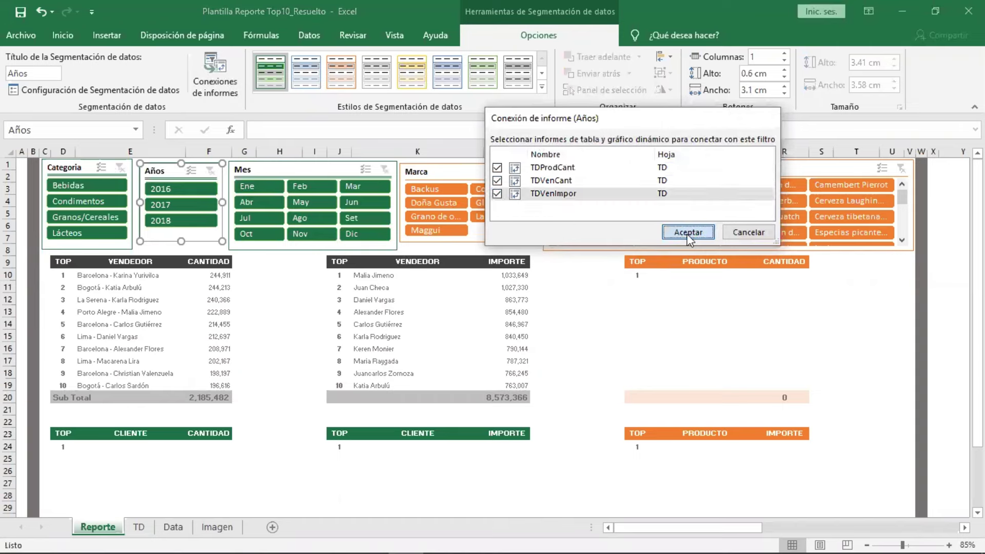
{"action": "left_click", "coordinate": [589, 310]}
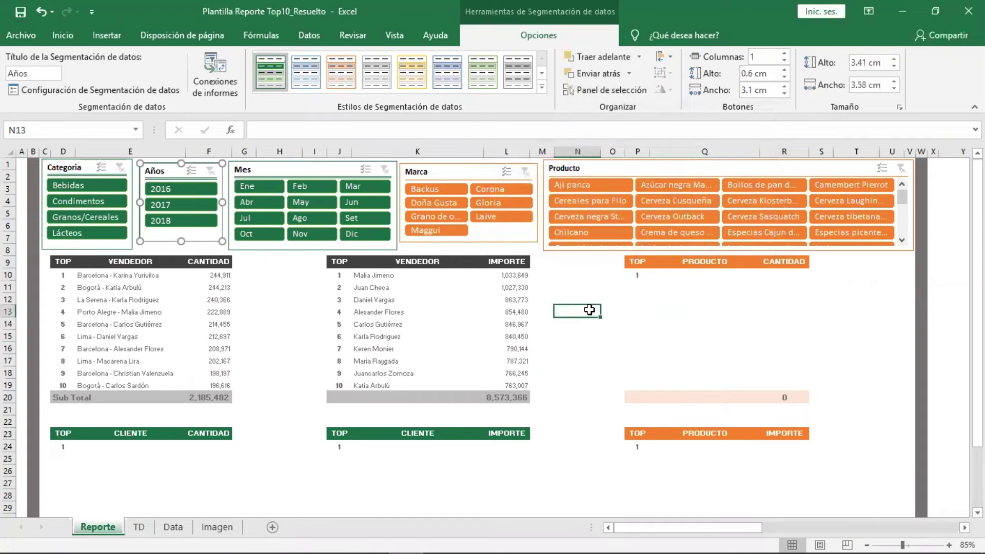
{"action": "left_click", "coordinate": [204, 189]}
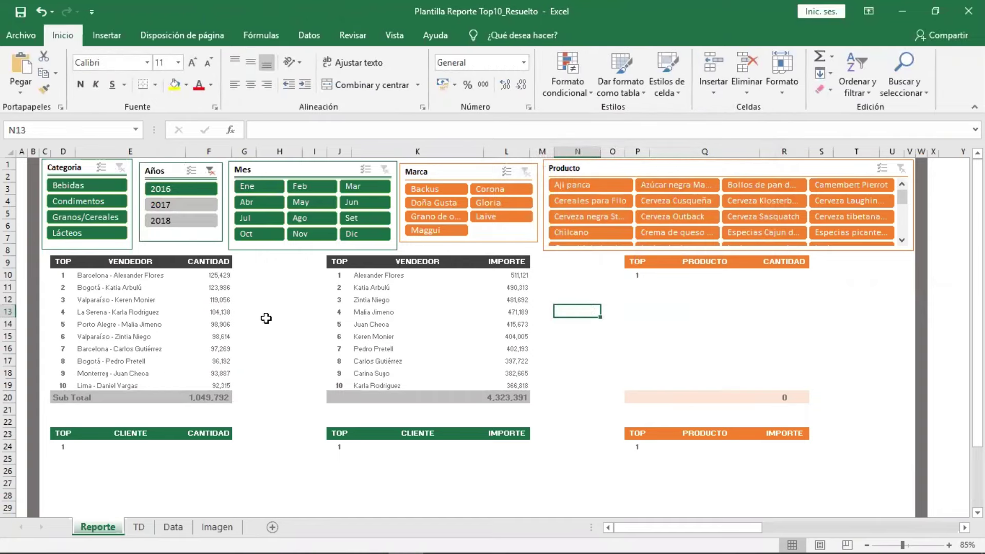
{"action": "left_click", "coordinate": [252, 186]}
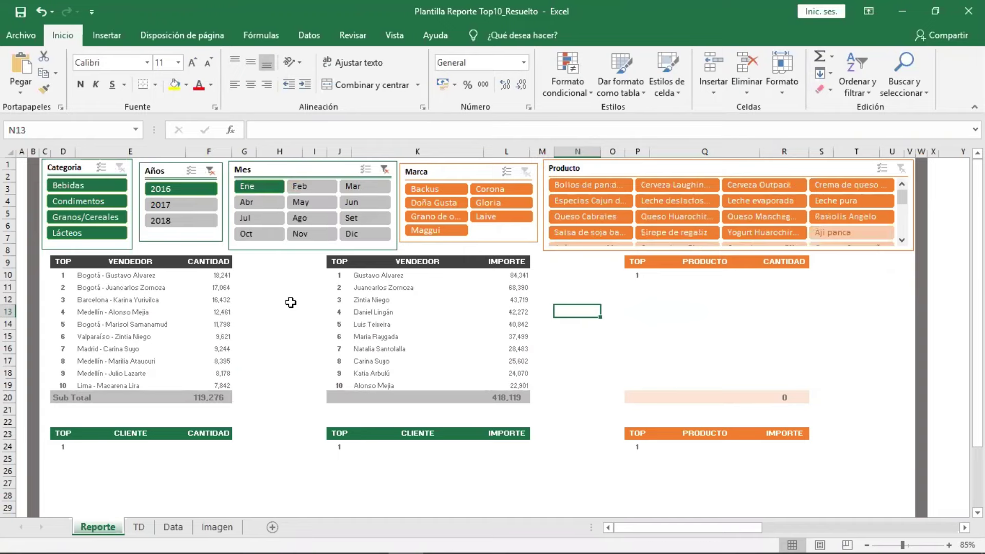
{"action": "left_click", "coordinate": [96, 187]}
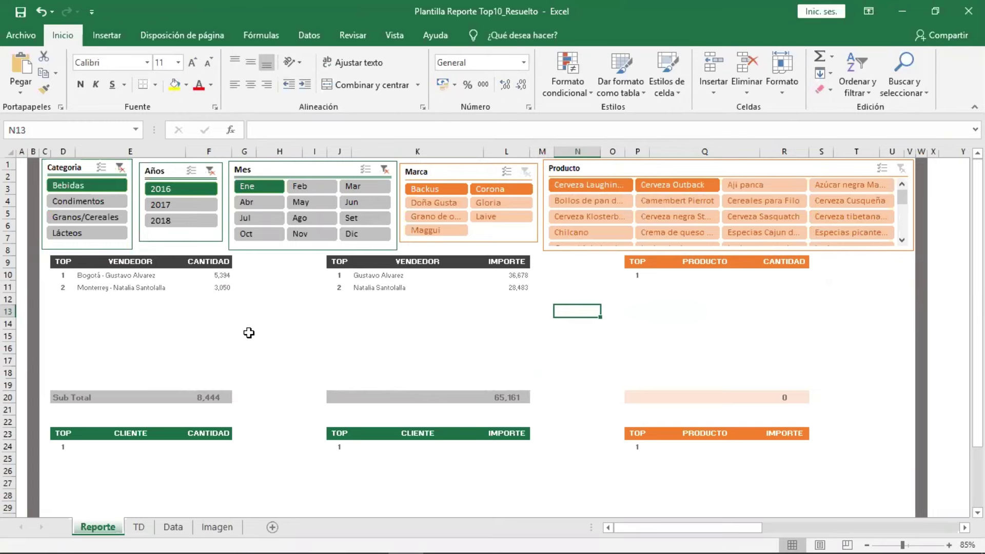
{"action": "left_click", "coordinate": [160, 276]}
{"action": "left_click", "coordinate": [157, 287]}
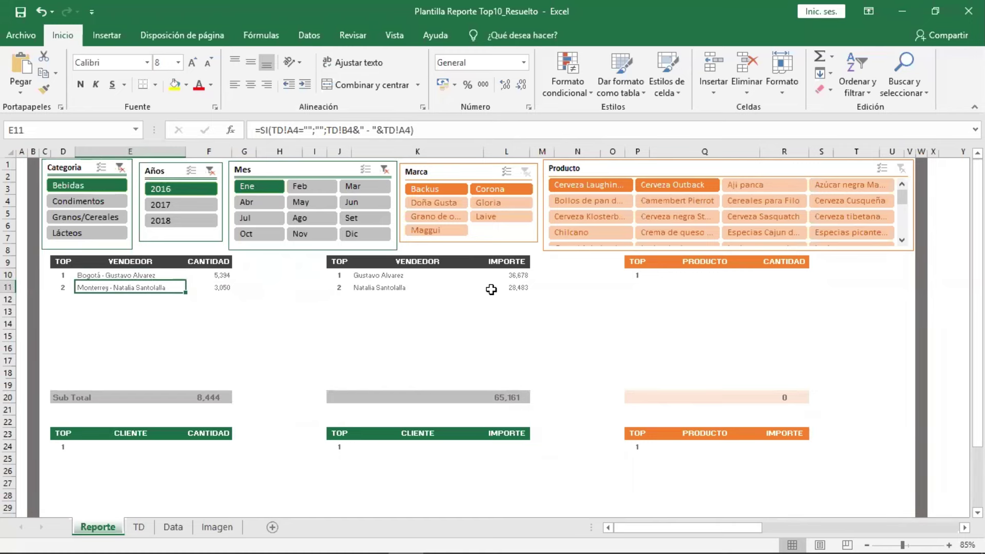
{"action": "left_click", "coordinate": [214, 288]}
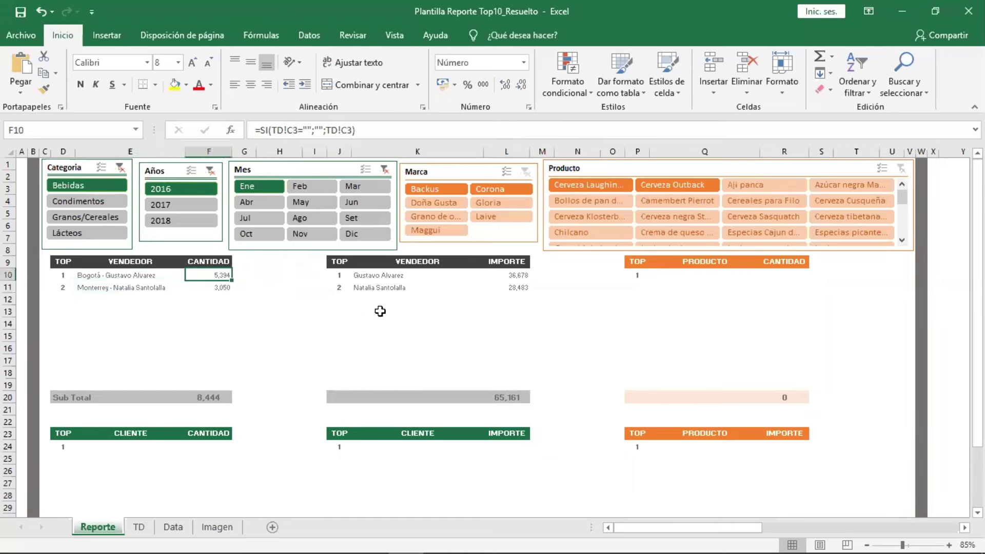
{"action": "left_click", "coordinate": [516, 276]}
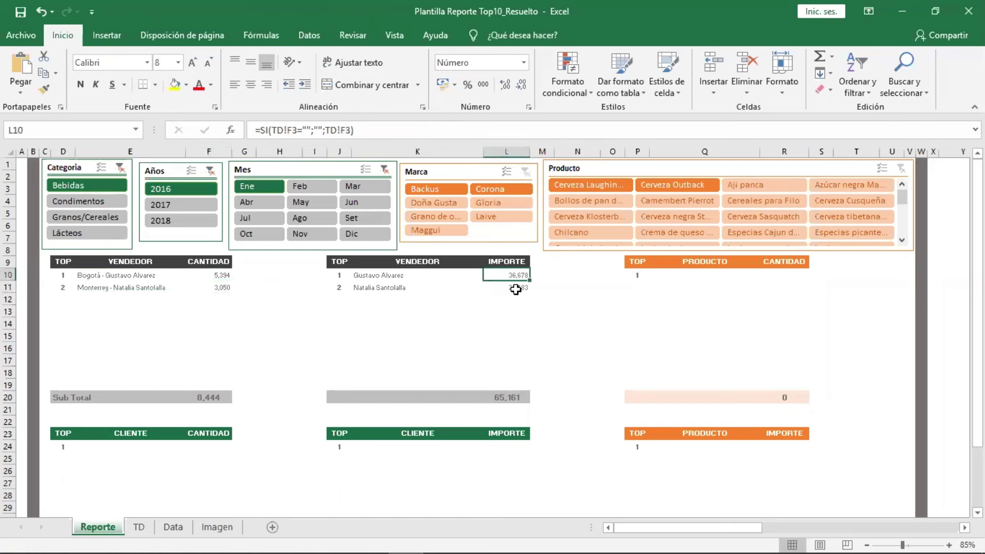
{"action": "left_click", "coordinate": [515, 288]}
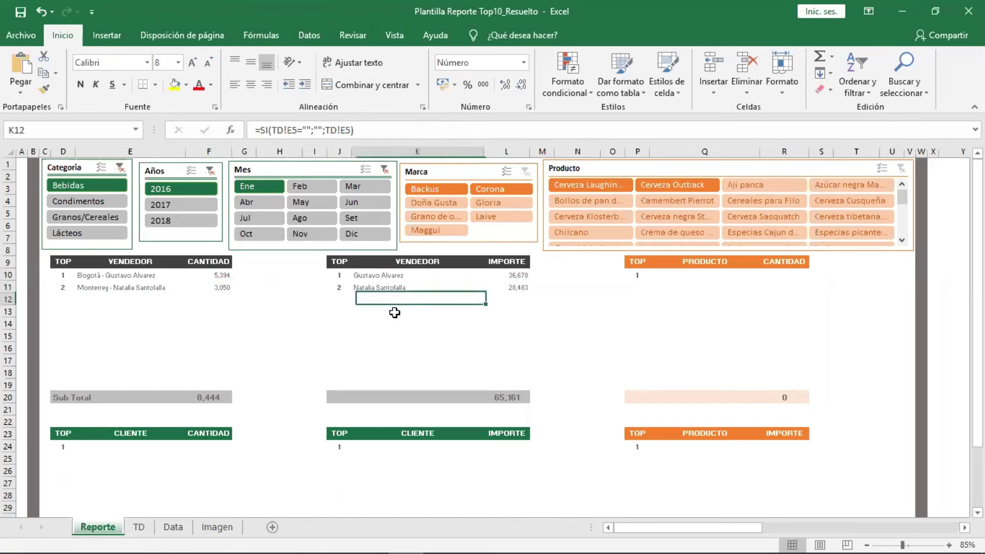
{"action": "left_click_drag", "start_coordinate": [374, 300], "coordinate": [507, 378]}
{"action": "mouse_move", "coordinate": [431, 320]}
{"action": "left_mouse_down"}
{"action": "mouse_move", "coordinate": [431, 333]}
{"action": "mouse_move", "coordinate": [431, 323]}
{"action": "left_mouse_up"}
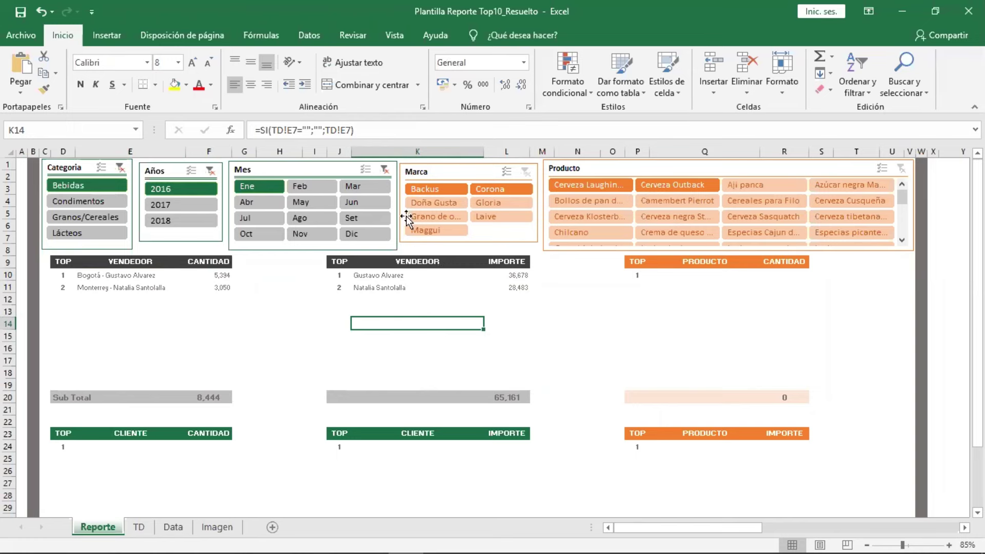
{"action": "left_click", "coordinate": [384, 169]}
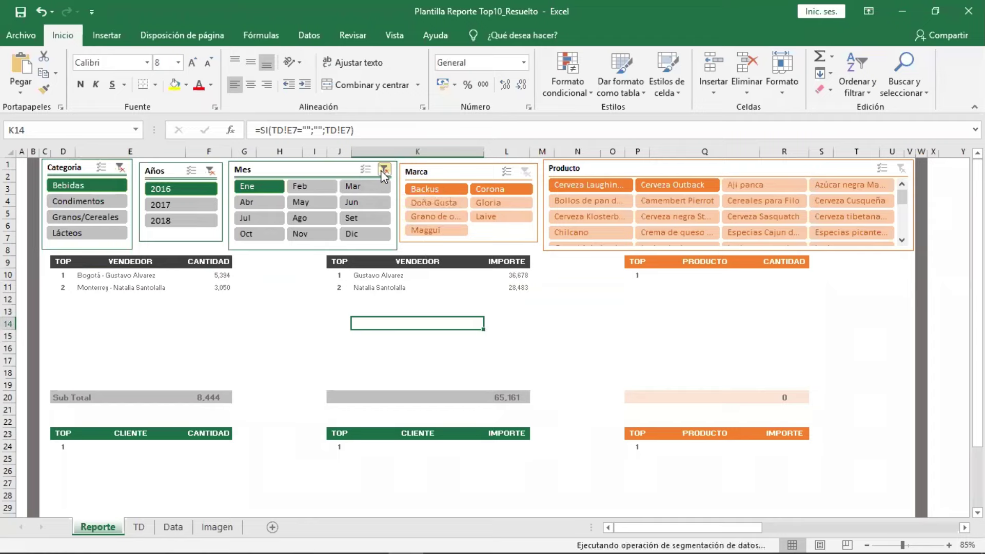
{"action": "left_click", "coordinate": [211, 170]}
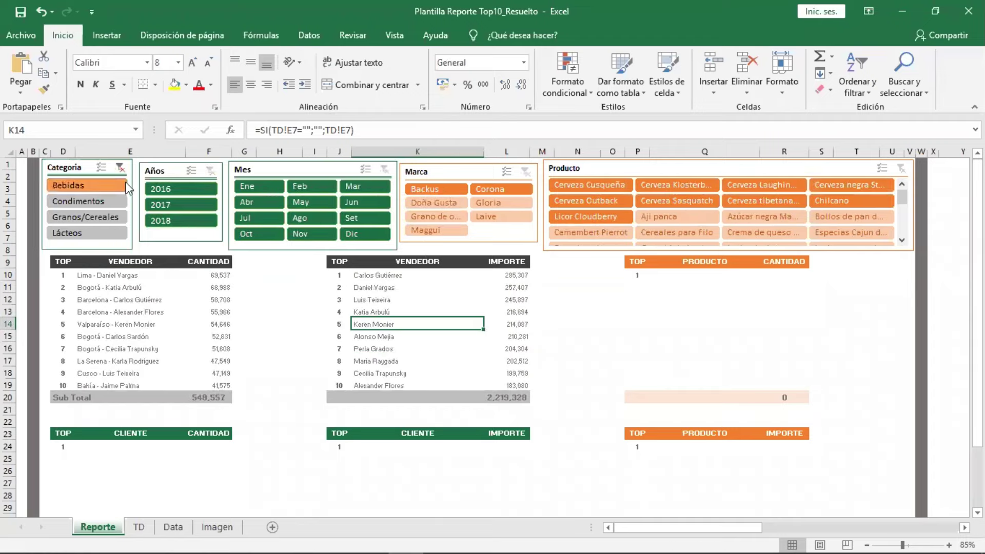
{"action": "left_click", "coordinate": [120, 168]}
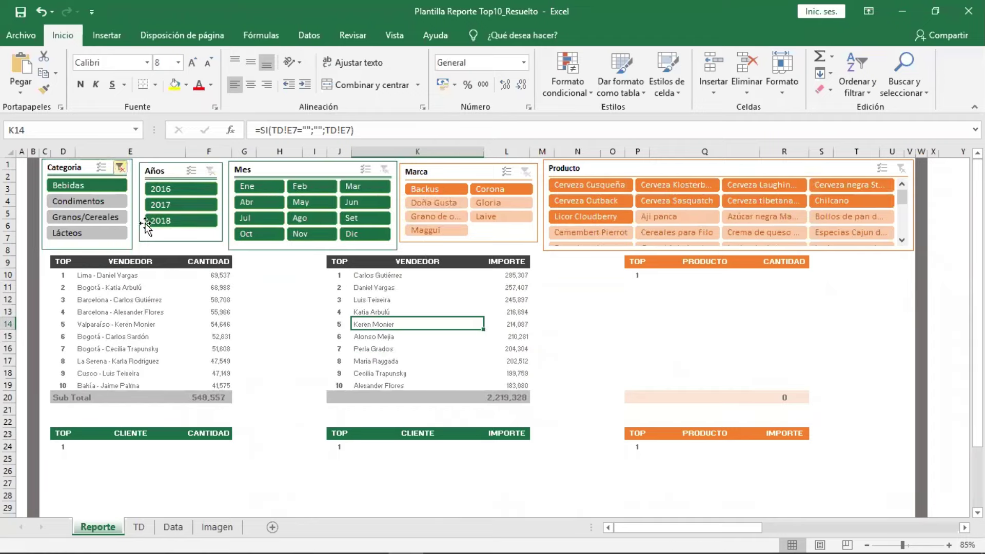
{"action": "left_click", "coordinate": [97, 220]}
{"action": "left_click", "coordinate": [176, 225]}
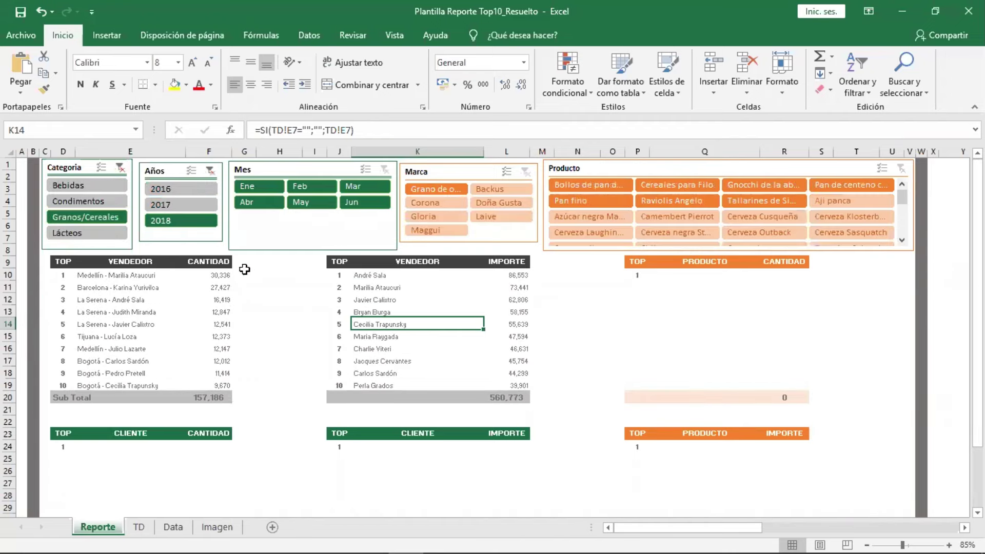
{"action": "left_click", "coordinate": [313, 205]}
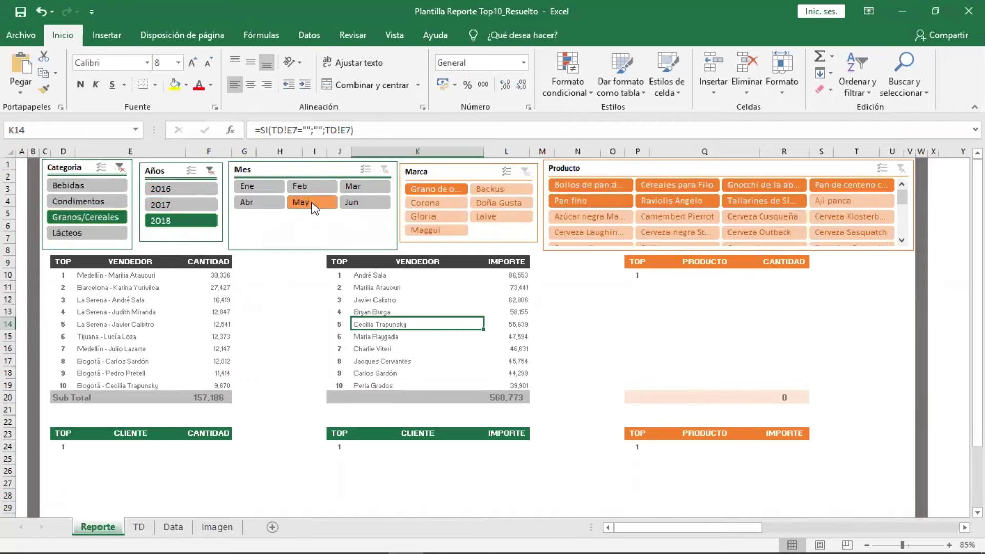
{"action": "left_click", "coordinate": [304, 343]}
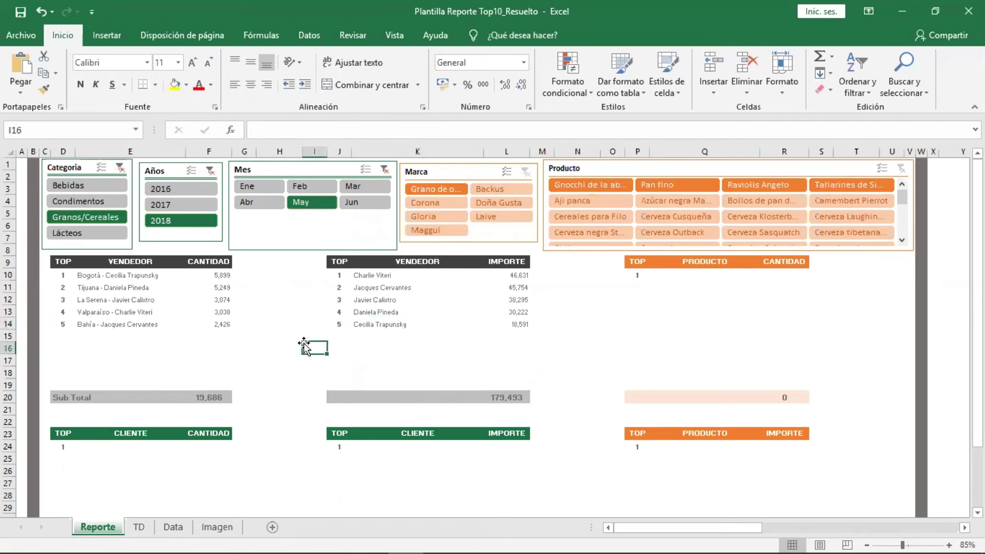
{"action": "left_click", "coordinate": [385, 169]}
{"action": "left_click", "coordinate": [210, 171]}
{"action": "left_click", "coordinate": [120, 167]}
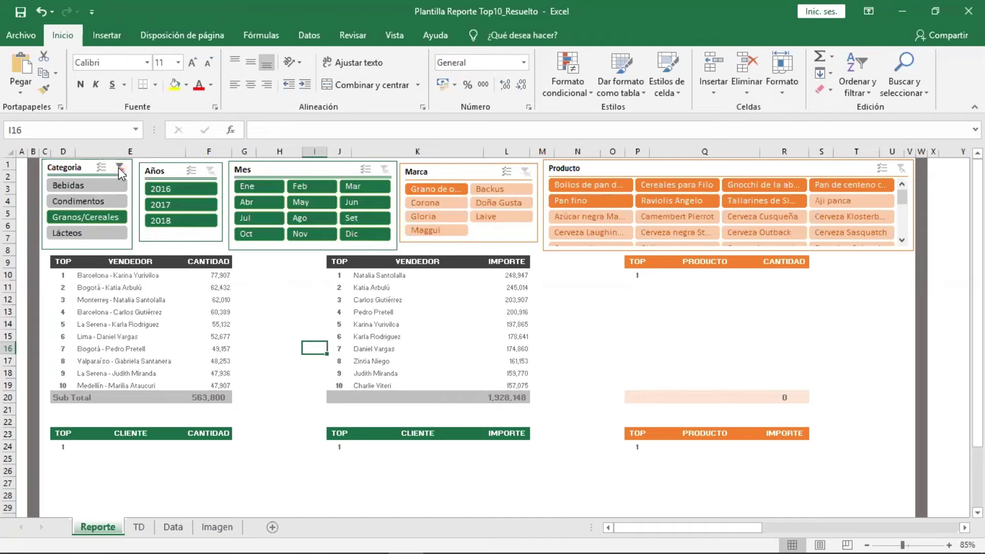
{"action": "left_click", "coordinate": [526, 172]}
{"action": "left_click", "coordinate": [592, 346]}
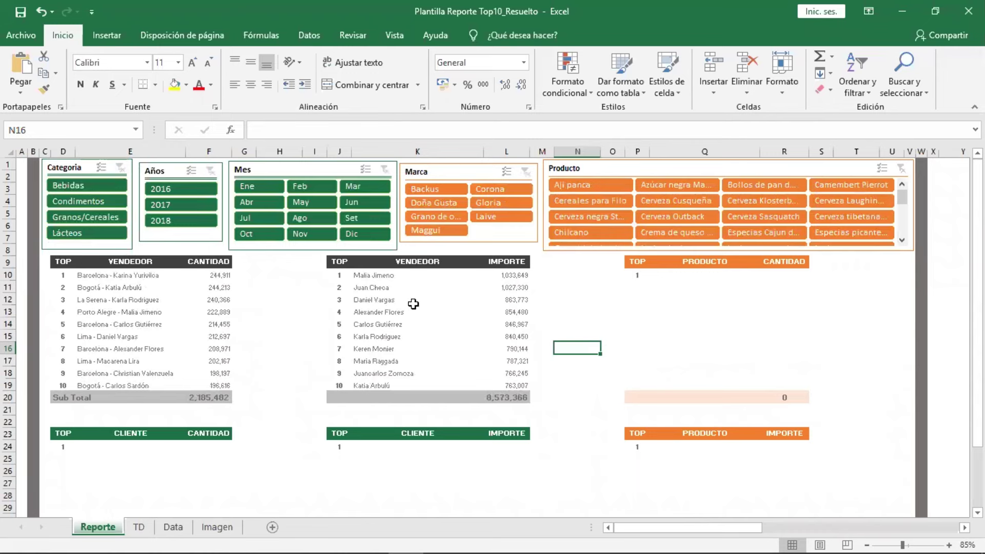
{"action": "left_click", "coordinate": [712, 278]}
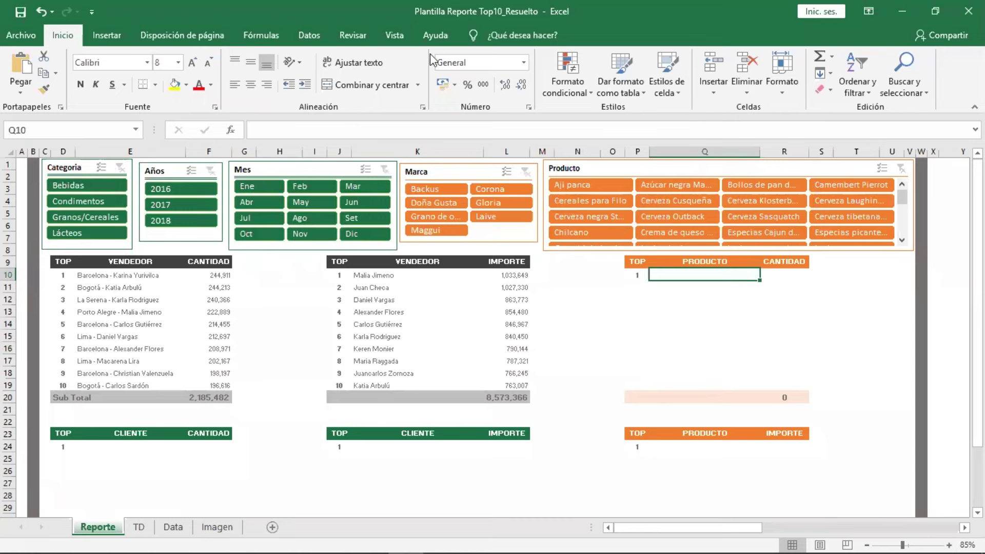
Check the TD pivot sheet, then return to the Reporte sheet.
{"action": "key", "text": "alt+s"}
{"action": "key", "text": "ctrl+Page_Down"}
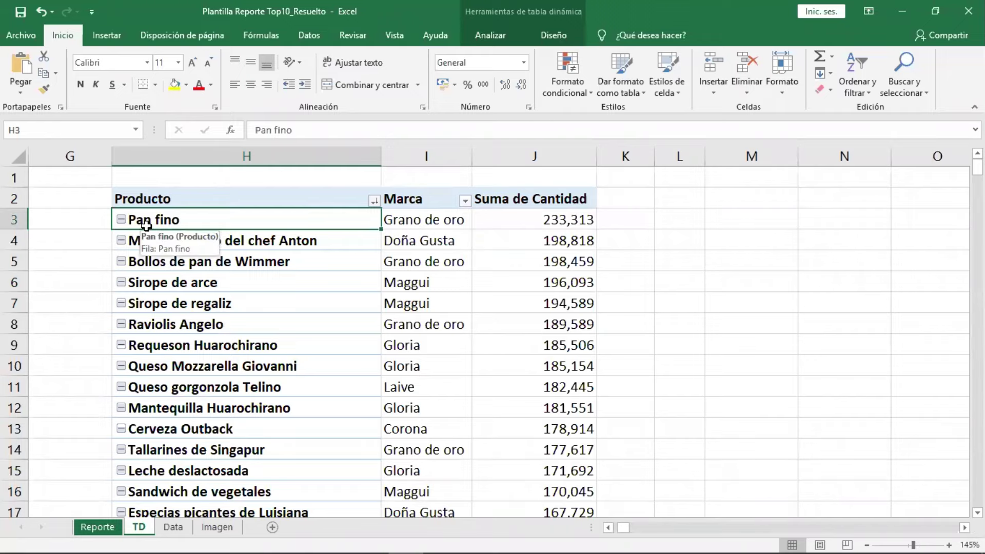
{"action": "left_click", "coordinate": [109, 529]}
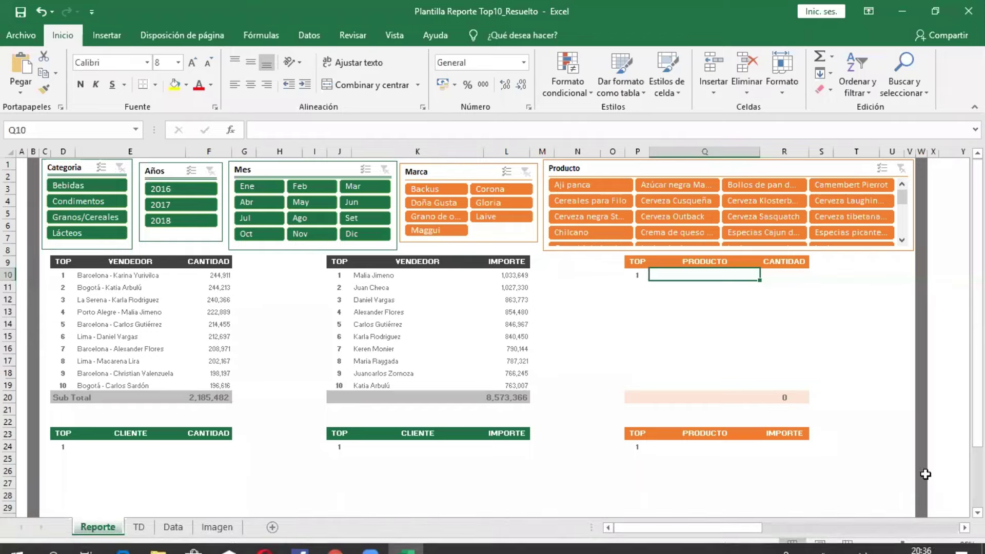
Zoom Reporte to 170% and scroll right to the empty PRODUCTO/CANTIDAD table.
{"action": "left_click", "coordinate": [948, 534]}
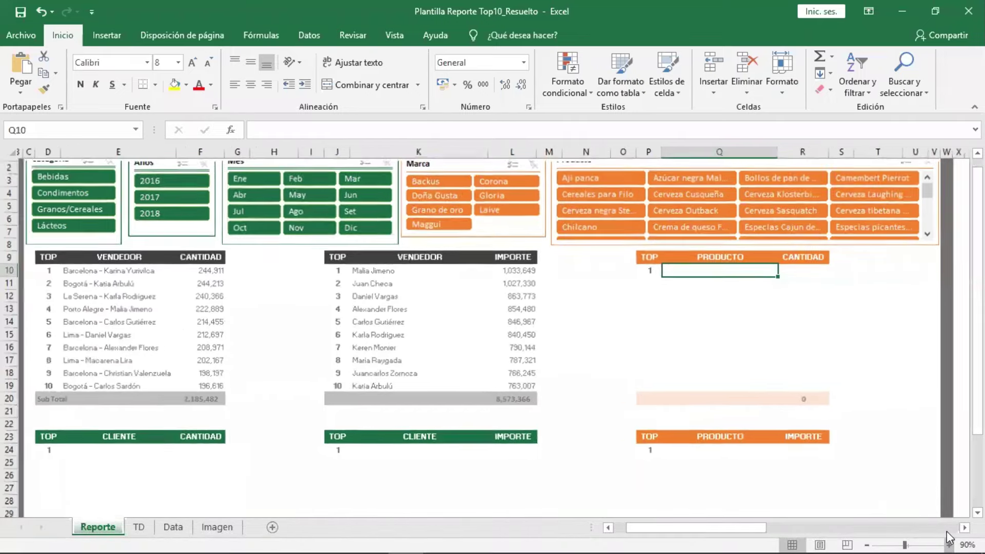
{"action": "left_click", "coordinate": [948, 534]}
{"action": "left_click", "coordinate": [949, 533]}
{"action": "left_click", "coordinate": [948, 534]}
{"action": "left_click", "coordinate": [948, 534]}
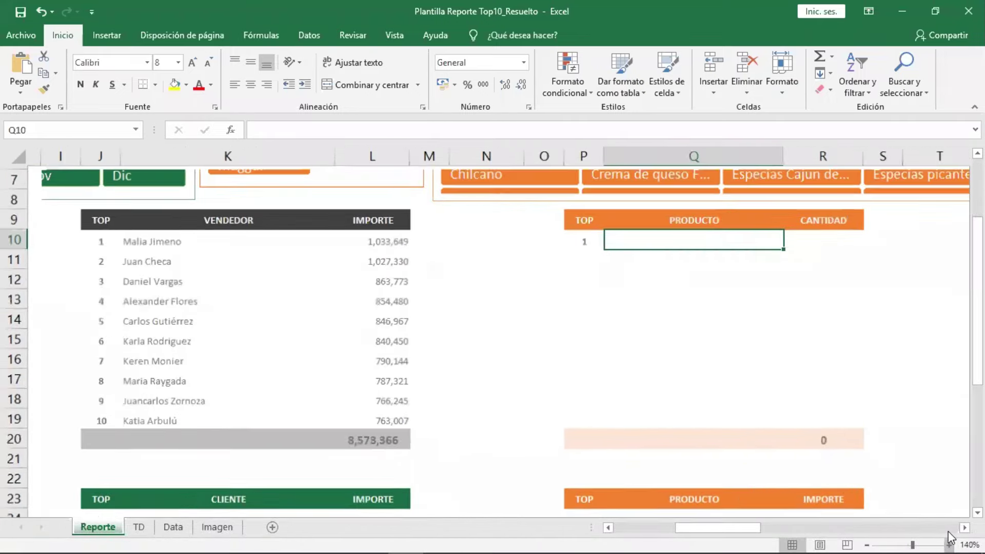
{"action": "left_click", "coordinate": [948, 534]}
{"action": "left_click", "coordinate": [949, 534]}
{"action": "left_click", "coordinate": [949, 534]}
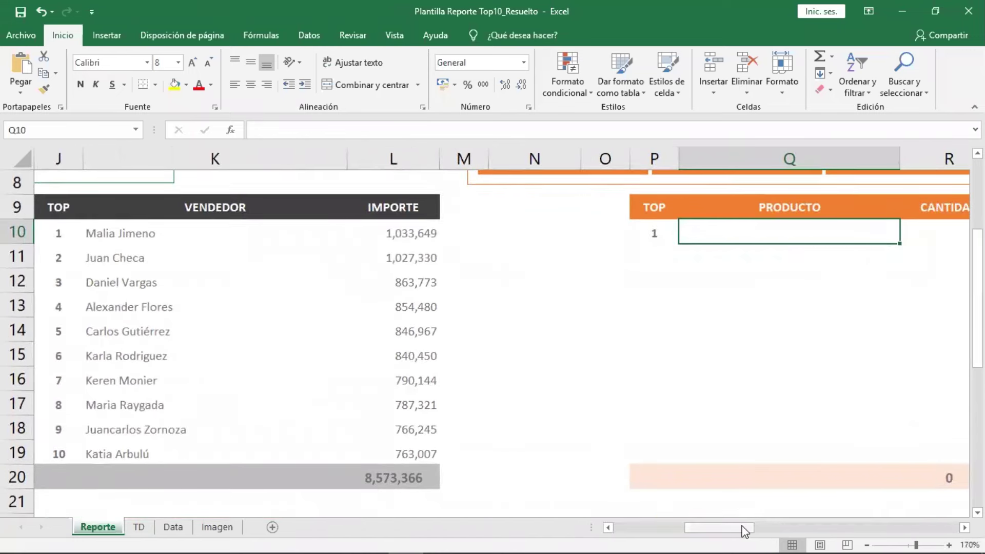
{"action": "mouse_move", "coordinate": [744, 528]}
{"action": "left_mouse_down"}
{"action": "mouse_move", "coordinate": [778, 530]}
{"action": "mouse_move", "coordinate": [760, 529]}
{"action": "left_mouse_up"}
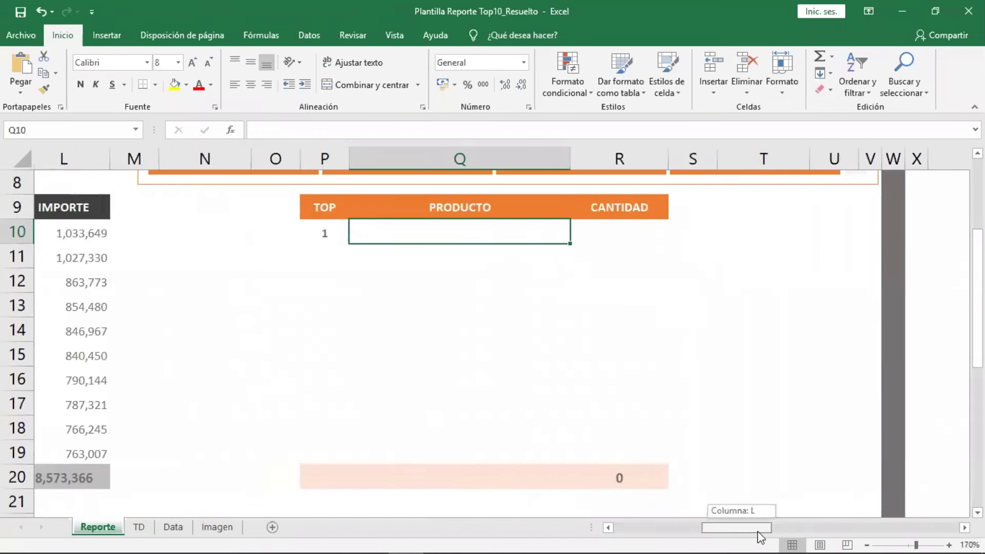
Enter =SI(TD!H3="";"";TD!I3&" - "&TD!H3) in Q10 to combine brand and product.
{"action": "type", "text": "="}
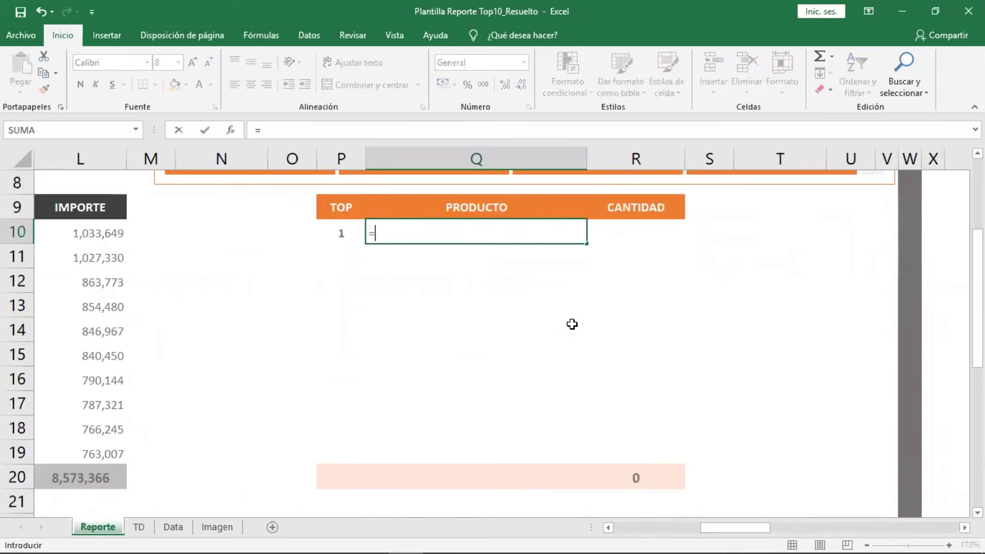
{"action": "type", "text": "si"}
{"action": "key", "text": "Tab"}
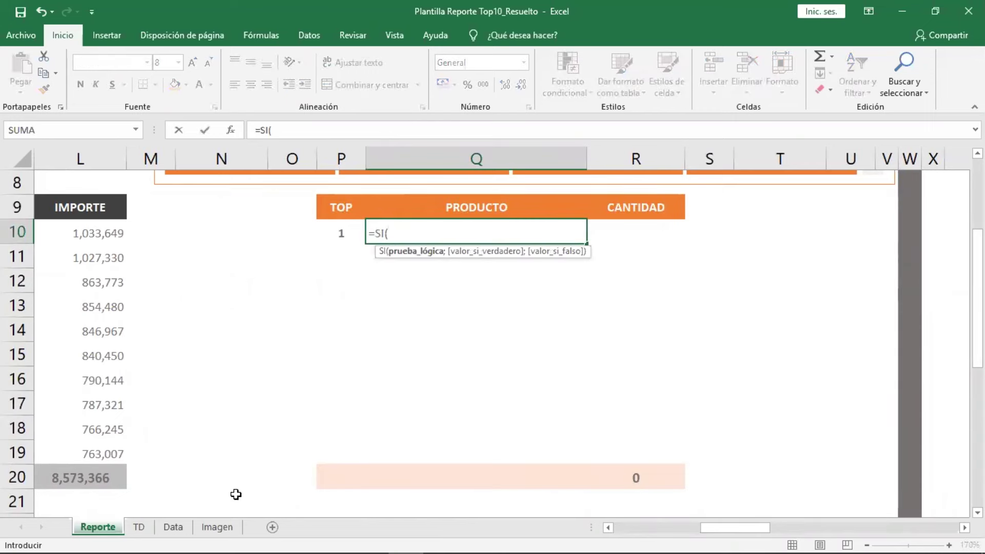
{"action": "left_click", "coordinate": [153, 528]}
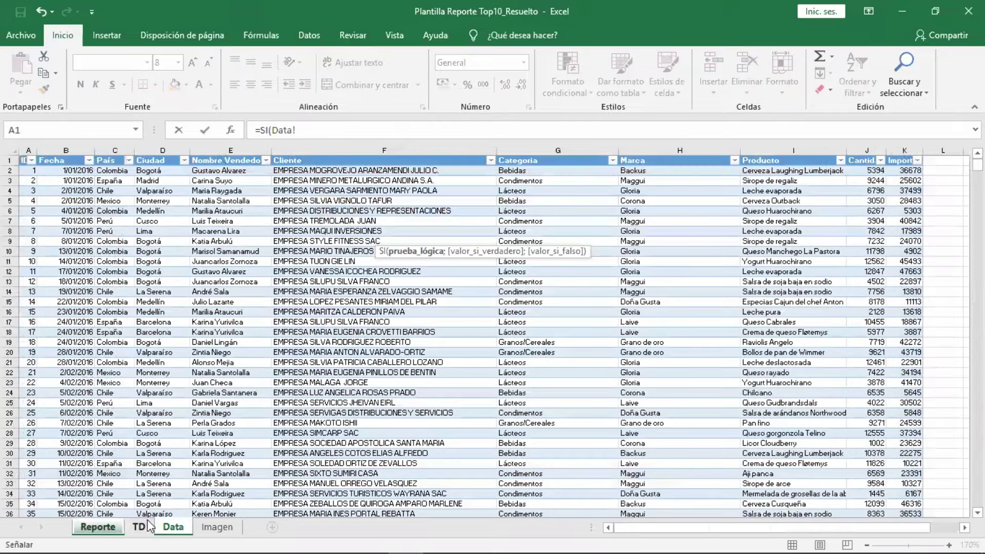
{"action": "left_click", "coordinate": [139, 527]}
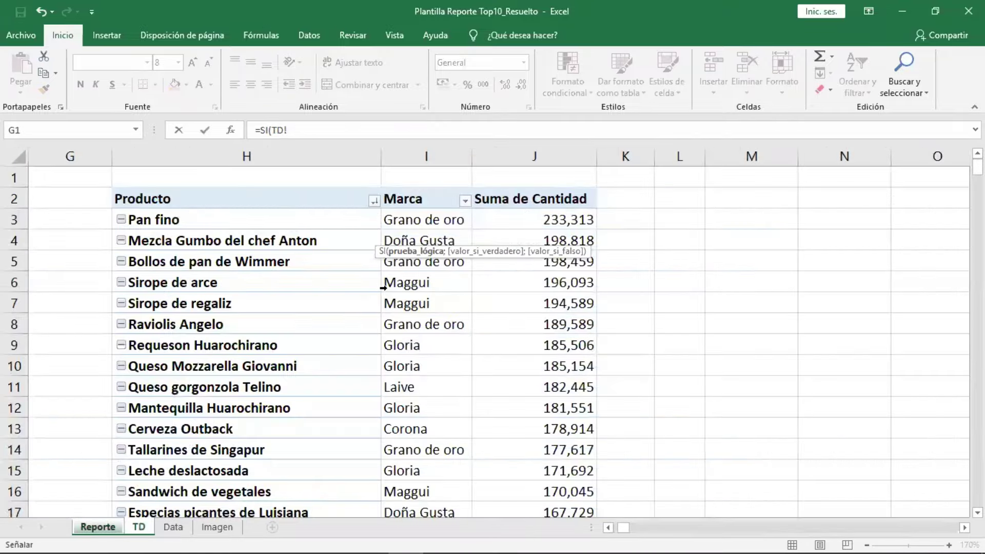
{"action": "left_click", "coordinate": [272, 221]}
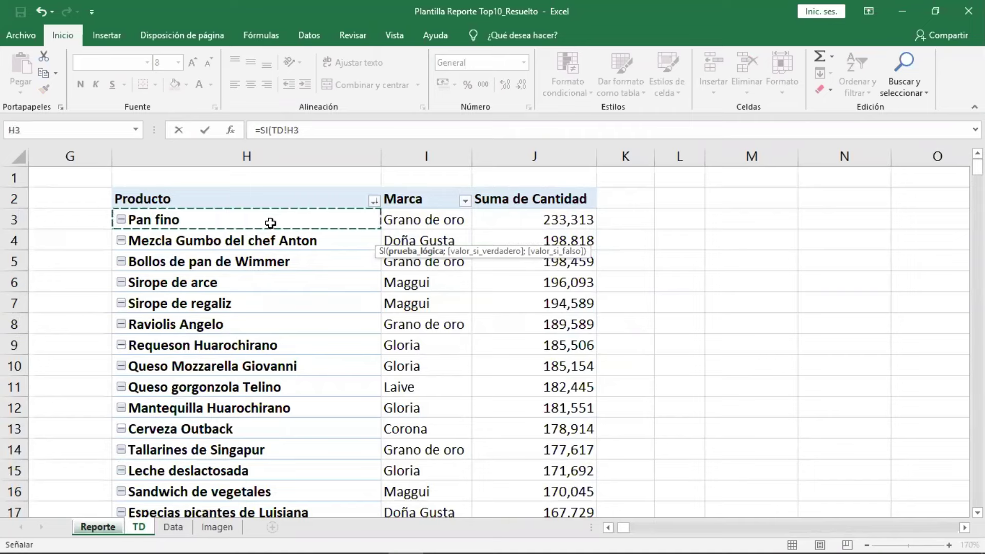
{"action": "type", "text": "=\"\""}
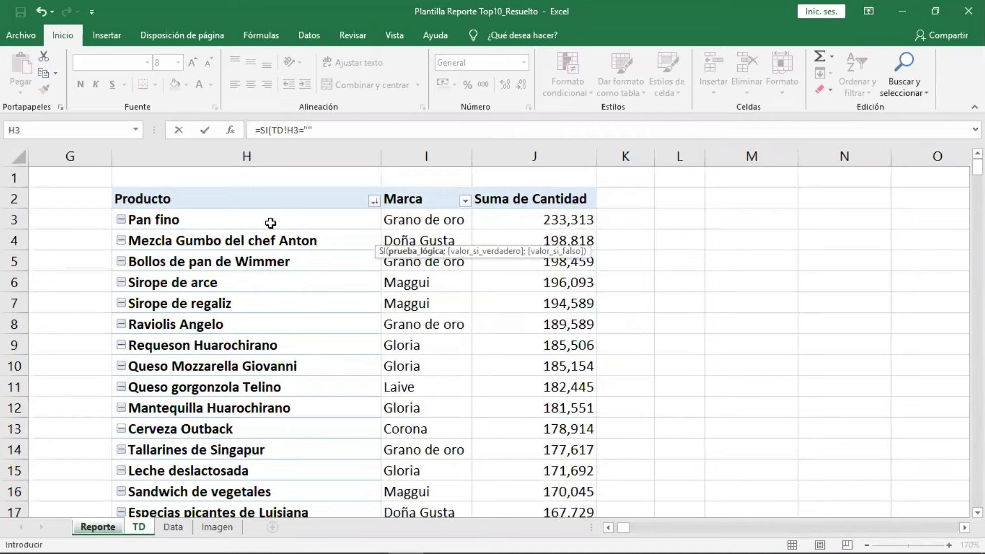
{"action": "type", "text": ";"}
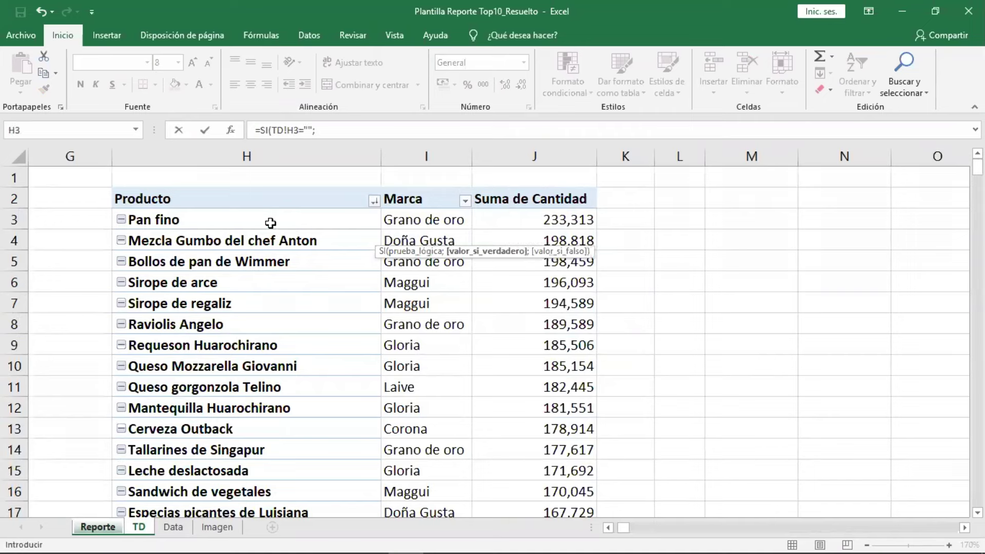
{"action": "type", "text": "\"\";"}
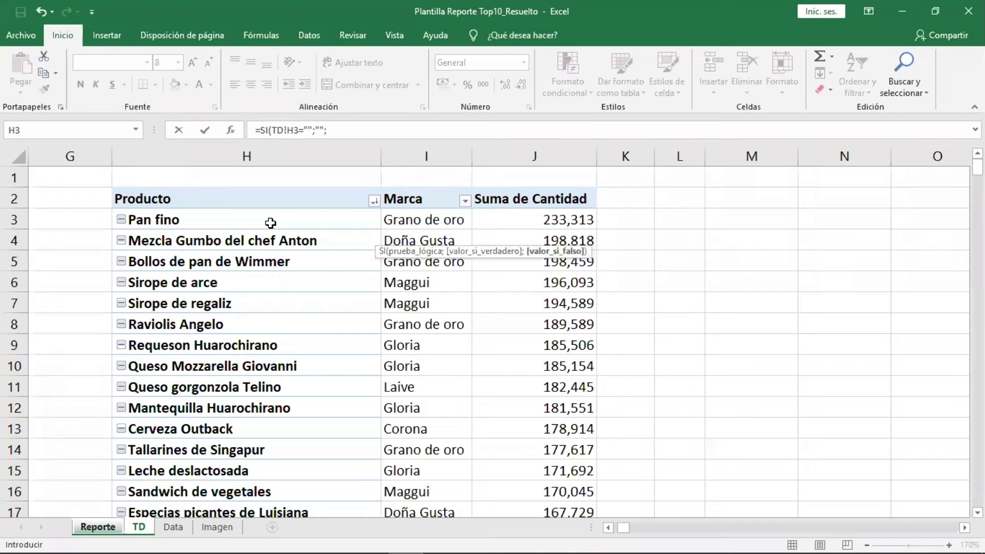
{"action": "left_click", "coordinate": [437, 221]}
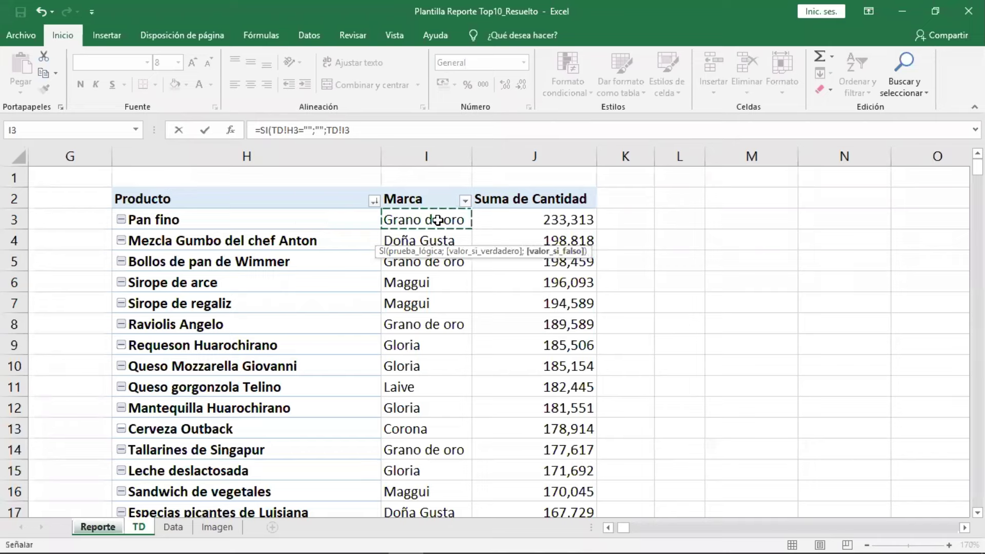
{"action": "type", "text": "&\" - \"&"}
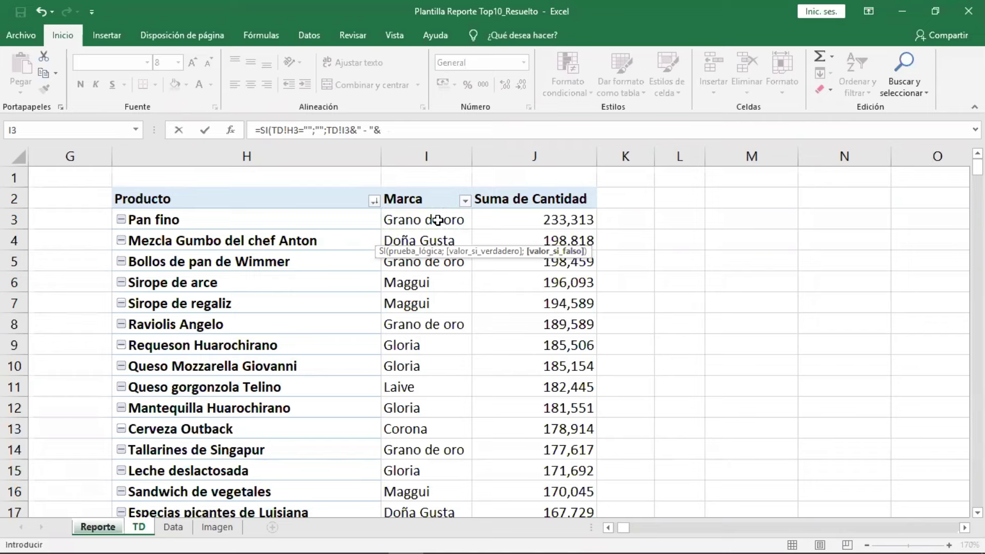
{"action": "left_click", "coordinate": [334, 224]}
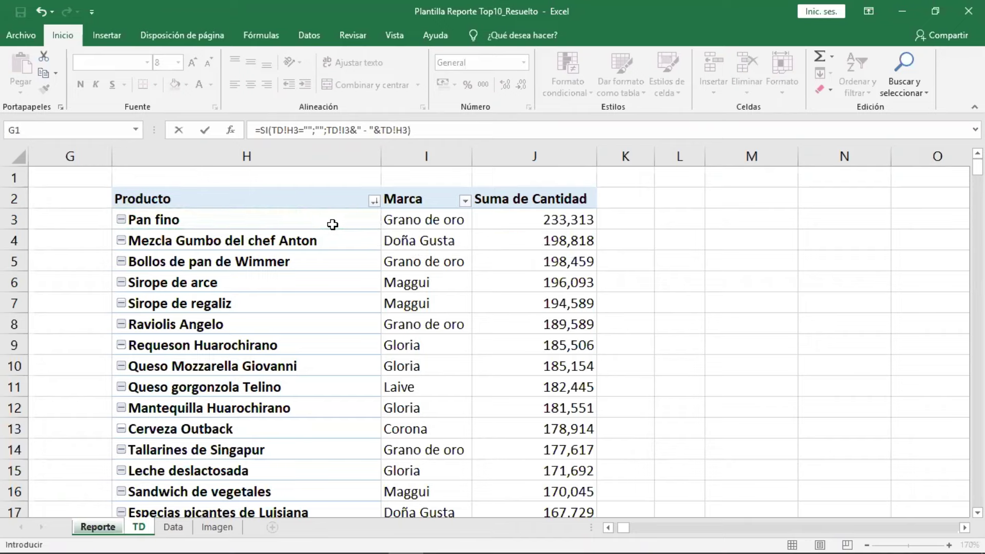
{"action": "key", "text": "Return"}
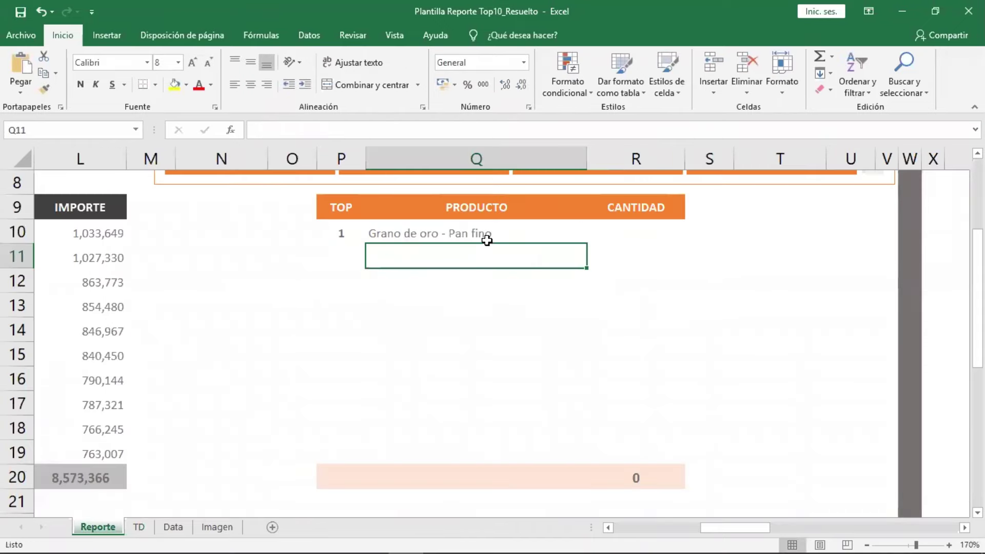
Fill the Q10 product formula down to Q19 and recheck the Q10 formula.
{"action": "left_click", "coordinate": [493, 237]}
{"action": "left_click_drag", "start_coordinate": [586, 246], "coordinate": [596, 463]}
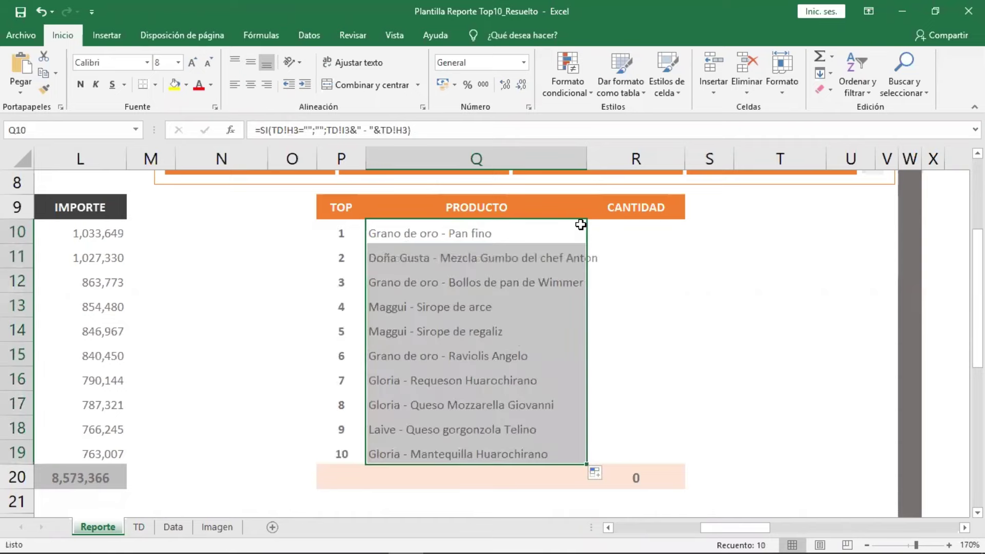
{"action": "left_click", "coordinate": [667, 273]}
{"action": "left_click", "coordinate": [726, 353]}
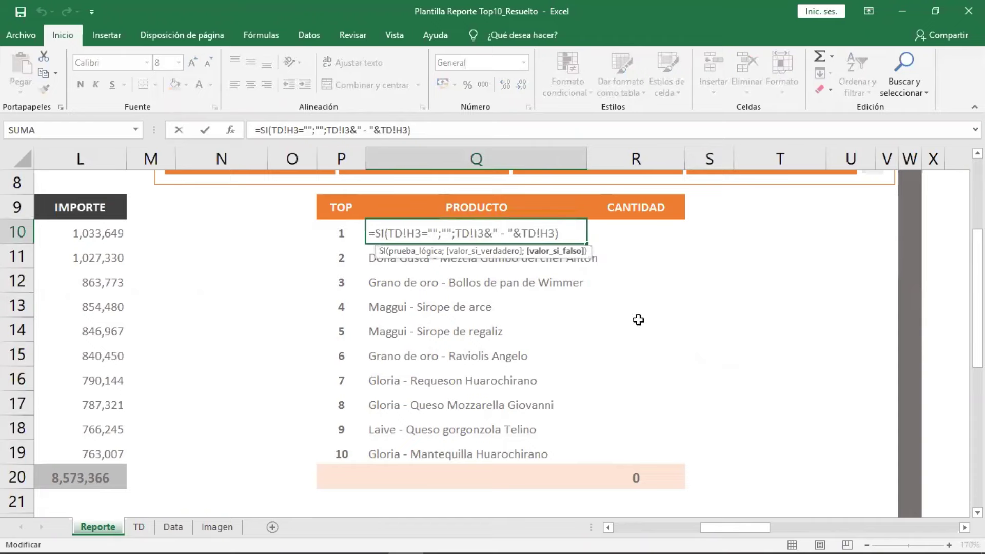
{"action": "left_click", "coordinate": [564, 234]}
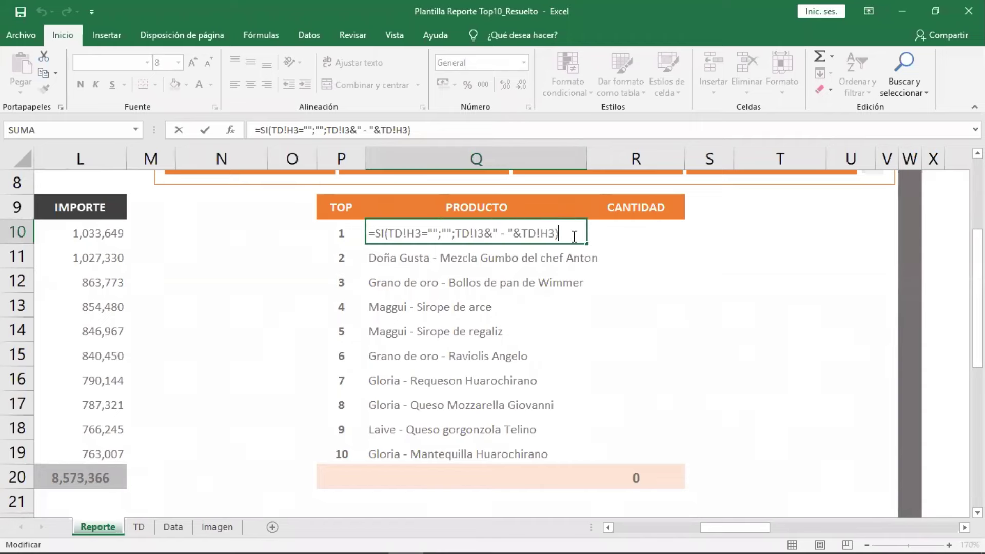
{"action": "key", "text": "Return"}
{"action": "left_click", "coordinate": [620, 236]}
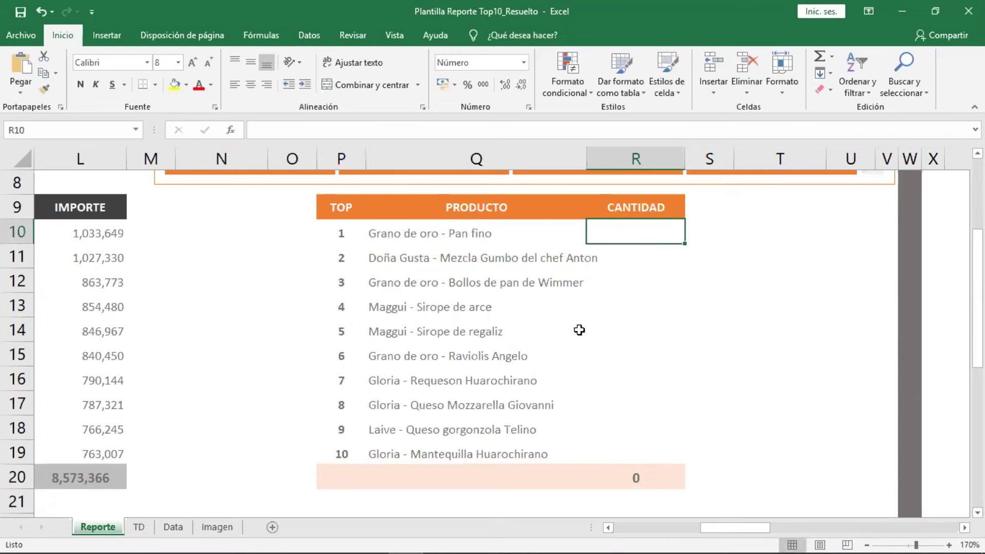
Enter =SI(TD!J3="";"";TD!J3) in R10 for the rank 1 quantity.
{"action": "left_click", "coordinate": [508, 237]}
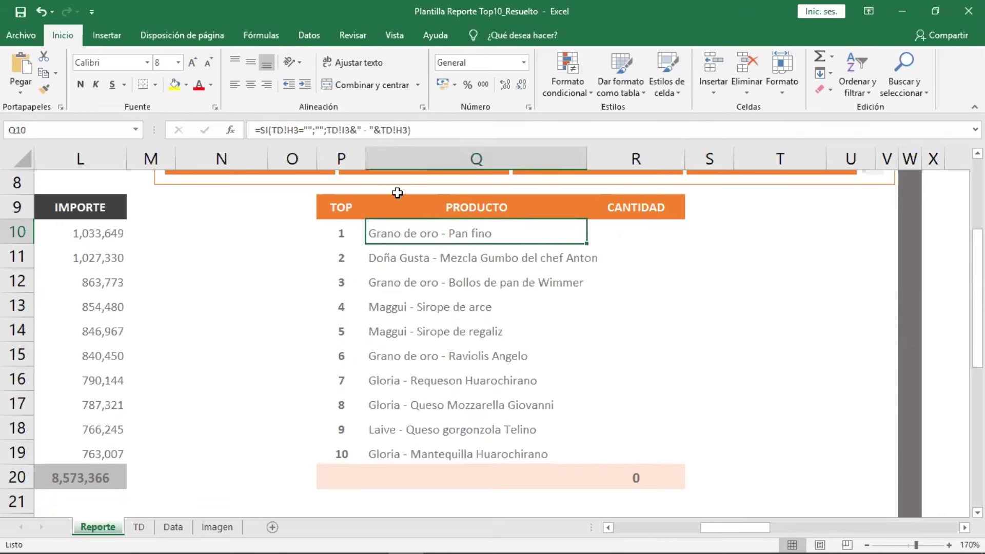
{"action": "left_click", "coordinate": [618, 228]}
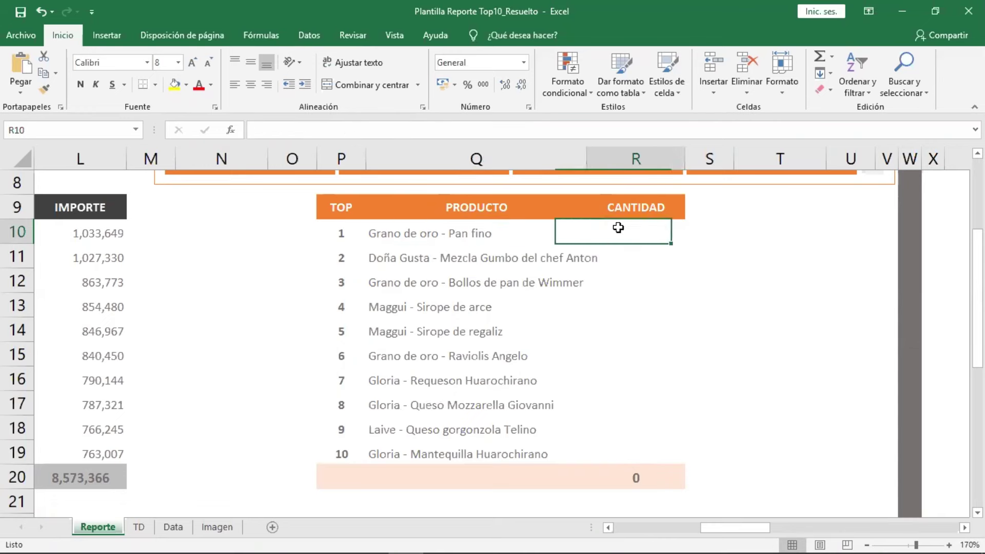
{"action": "type", "text": "="}
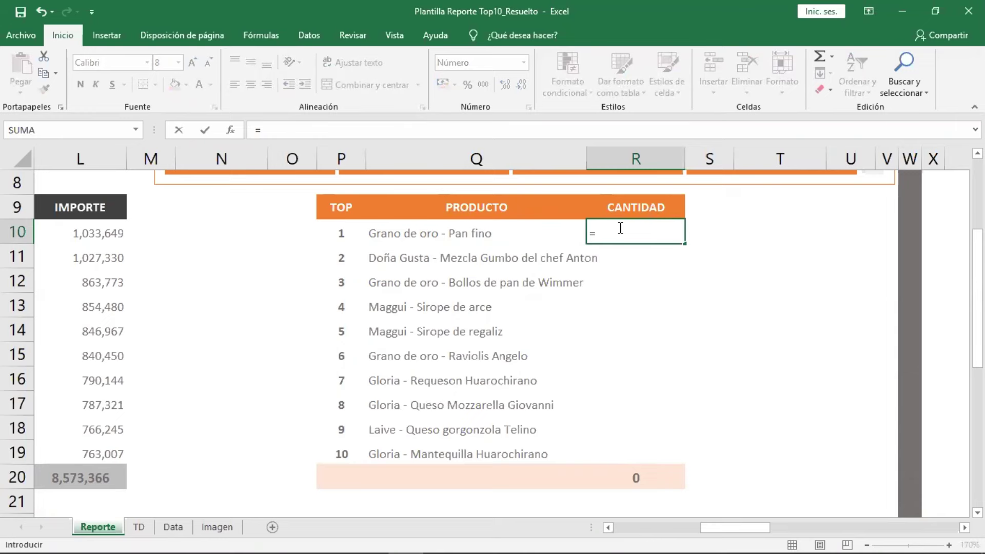
{"action": "type", "text": "si"}
{"action": "key", "text": "Tab"}
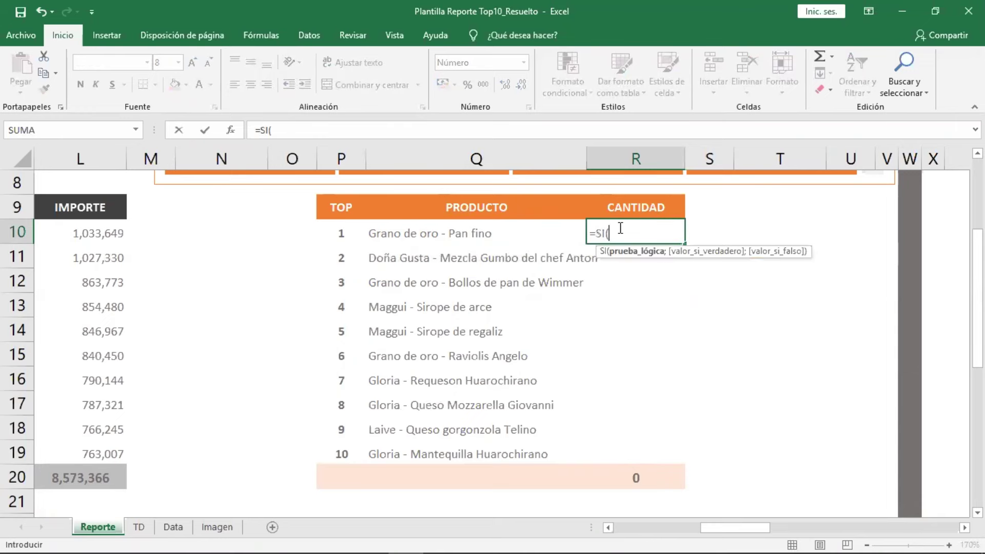
{"action": "left_click", "coordinate": [646, 236]}
{"action": "type", "text": "td"}
{"action": "type", "text": "!"}
{"action": "key", "text": "BackSpace"}
{"action": "key", "text": "BackSpace"}
{"action": "key", "text": "BackSpace"}
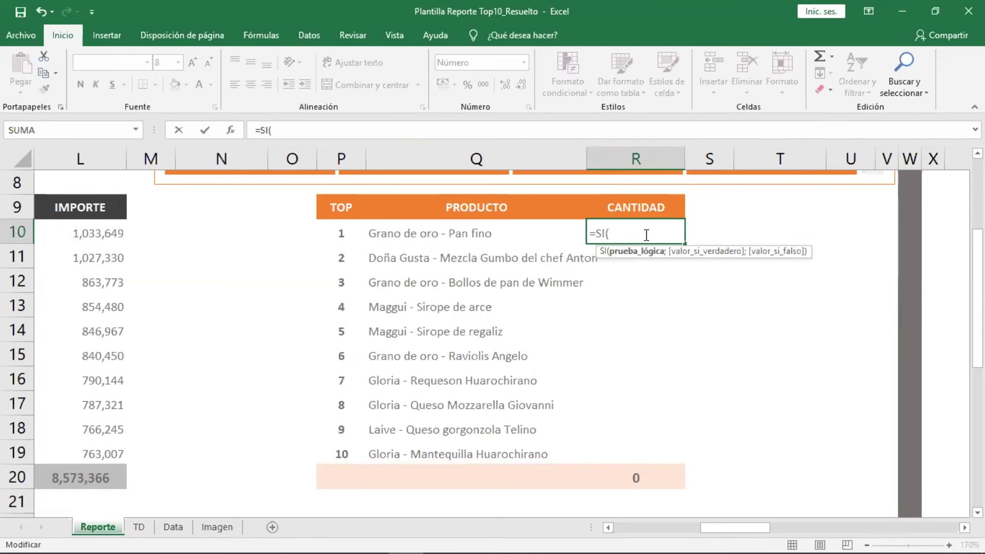
{"action": "type", "text": "TD!"}
{"action": "type", "text": "J3"}
{"action": "type", "text": "=\""}
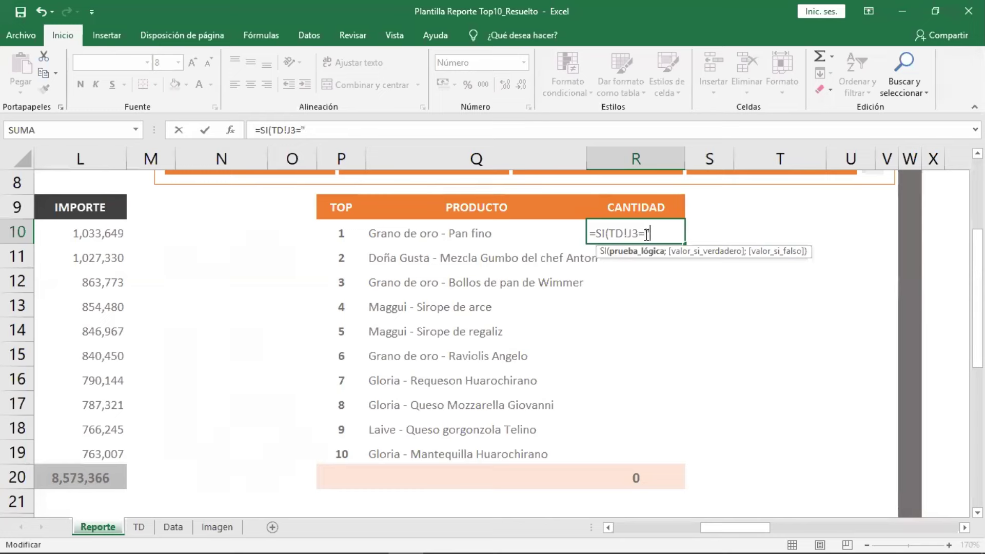
{"action": "type", "text": "\""}
{"action": "type", "text": ";\"\""}
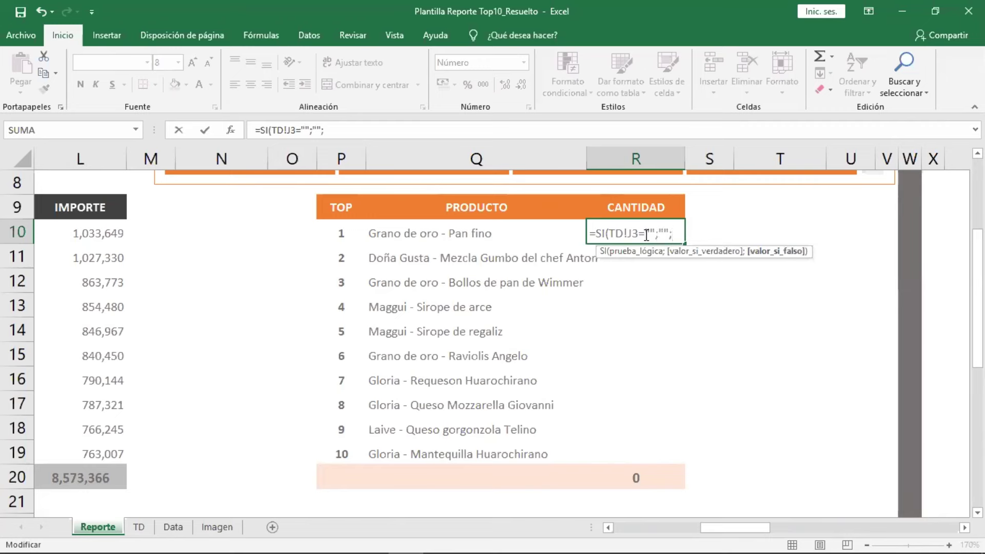
{"action": "type", "text": ";TD"}
{"action": "type", "text": "!J3"}
{"action": "key", "text": "Return"}
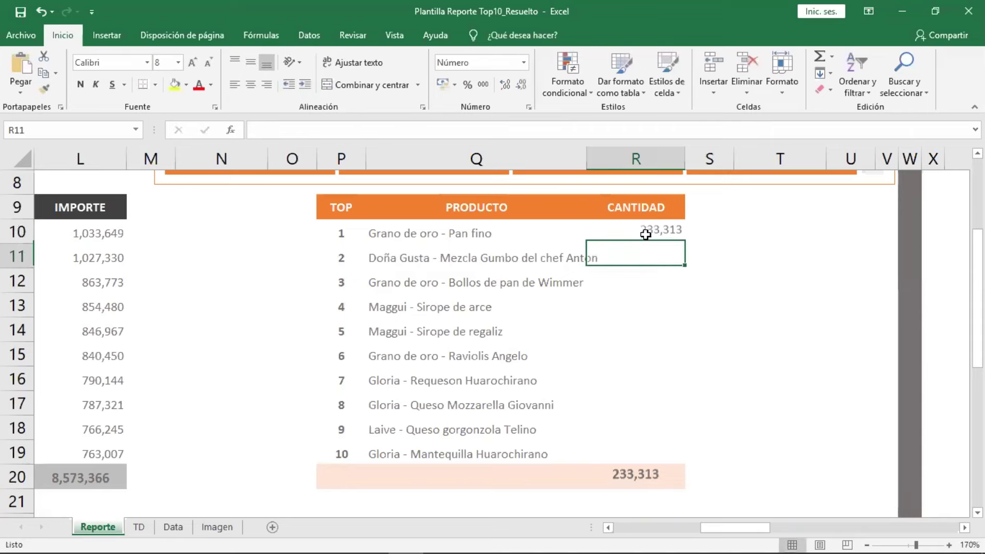
Fill the R10 quantity formula down to R19 and review it.
{"action": "left_click", "coordinate": [646, 235]}
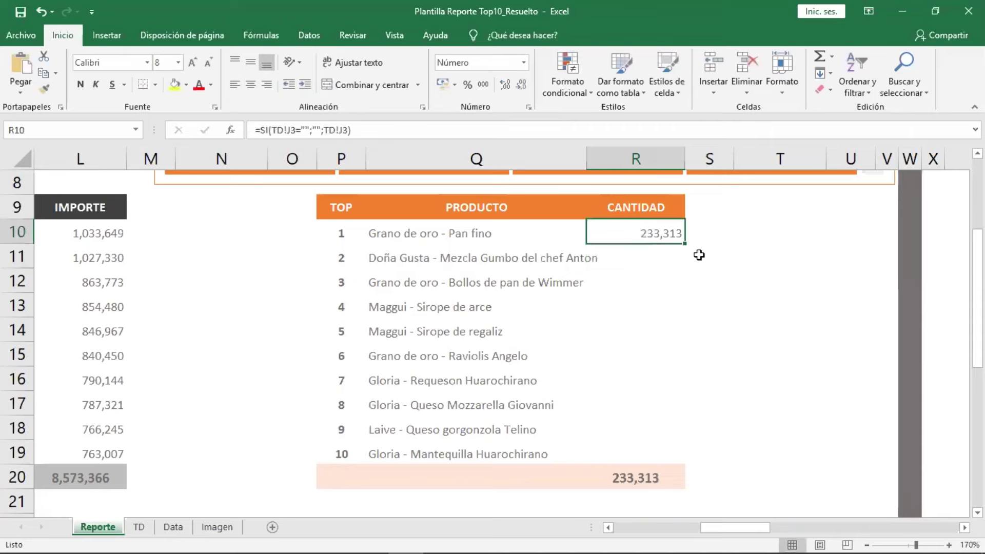
{"action": "left_click_drag", "start_coordinate": [685, 244], "coordinate": [665, 463]}
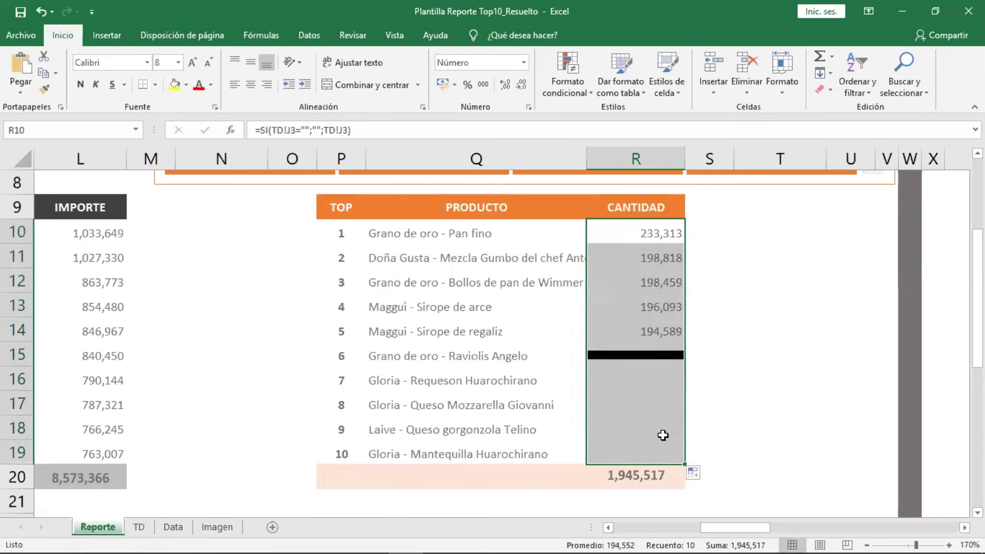
{"action": "left_click", "coordinate": [657, 387]}
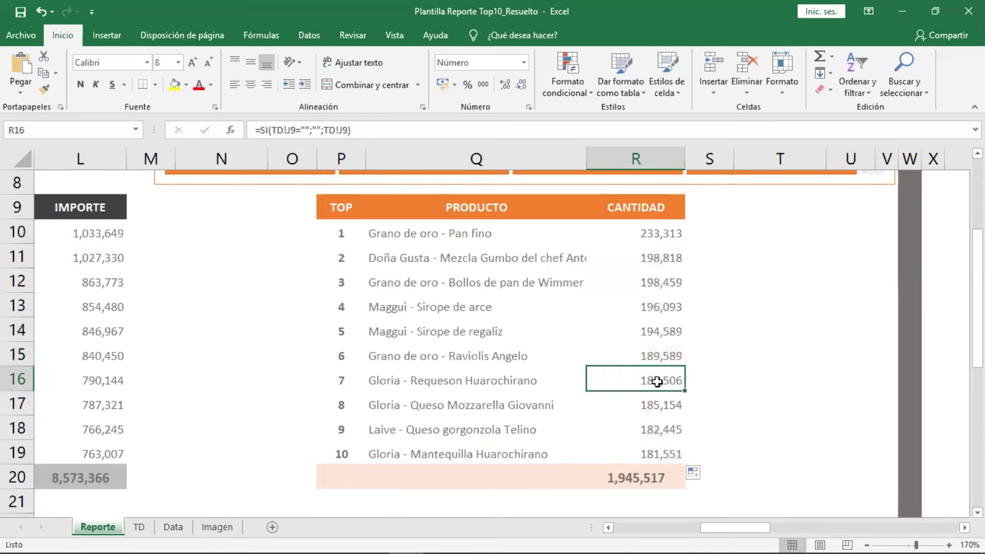
{"action": "double_click", "coordinate": [646, 234]}
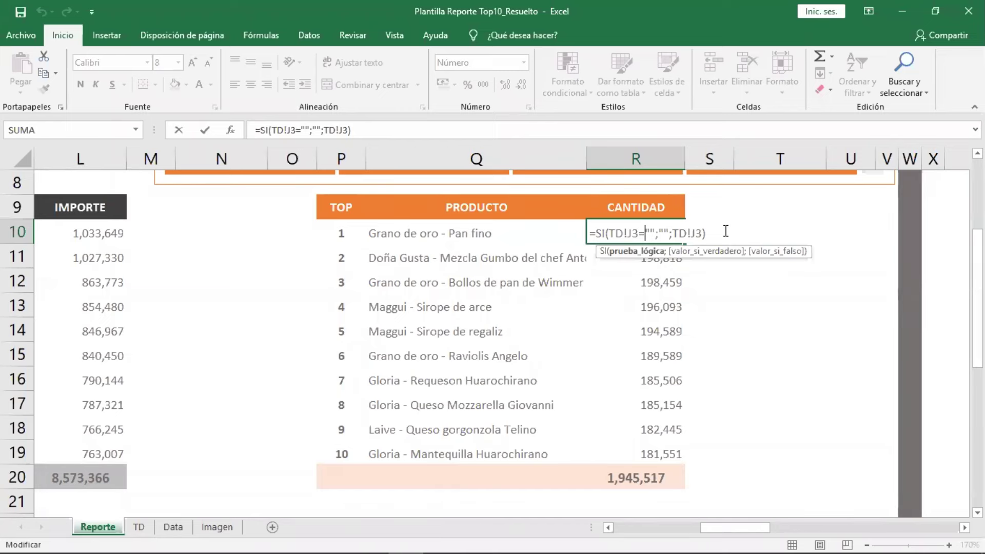
Commit =SI(TD!J3="";"";TD!J3) in R10 so the top product's CANTIDAD shows 233,313.
{"action": "key", "text": "Return"}
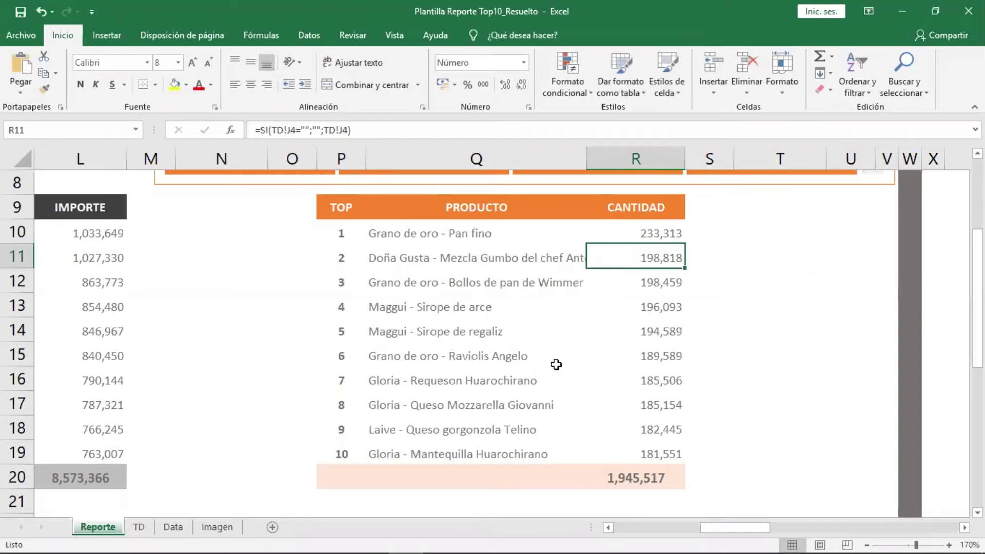
{"action": "scroll", "coordinate": [556, 364], "scroll_direction": "down", "scroll_amount": 1}
{"action": "scroll", "coordinate": [557, 365], "scroll_direction": "down", "scroll_amount": 1}
{"action": "scroll", "coordinate": [557, 364], "scroll_direction": "down", "scroll_amount": 2}
{"action": "scroll", "coordinate": [556, 364], "scroll_direction": "down", "scroll_amount": 1}
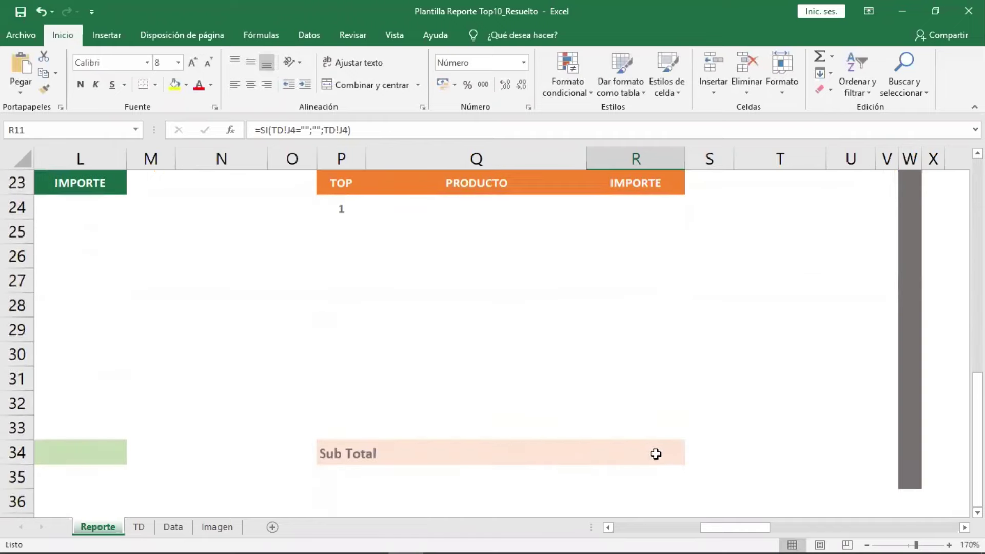
Move to the empty Cliente Top table and select its first CANTIDAD cell, F24.
{"action": "left_click_drag", "start_coordinate": [722, 528], "coordinate": [637, 528]}
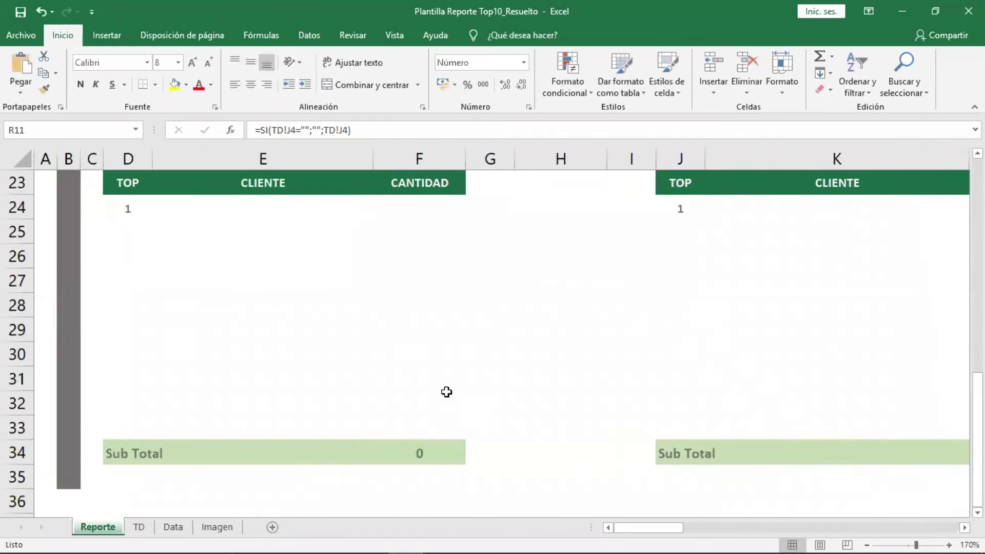
{"action": "left_click", "coordinate": [305, 212]}
{"action": "left_click", "coordinate": [421, 213]}
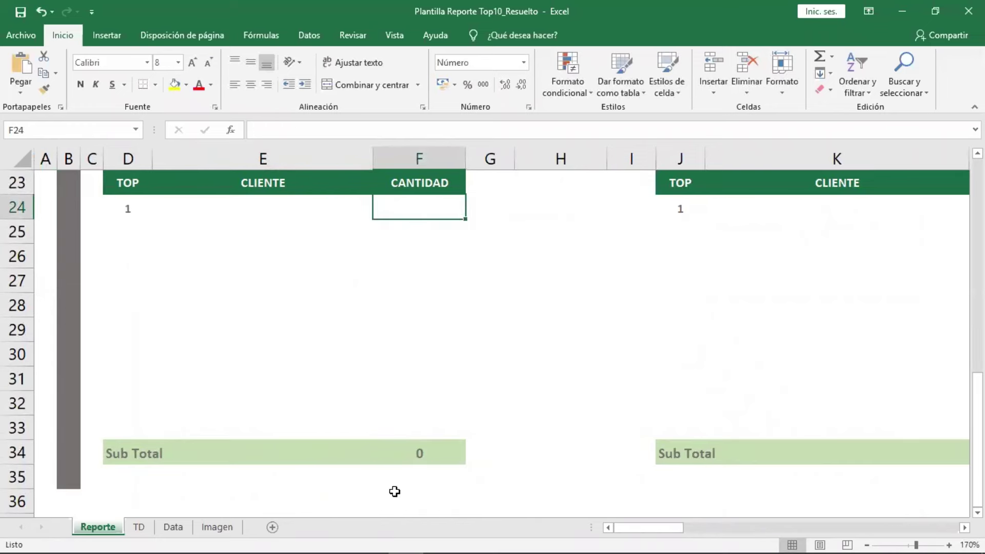
{"action": "left_click", "coordinate": [693, 528]}
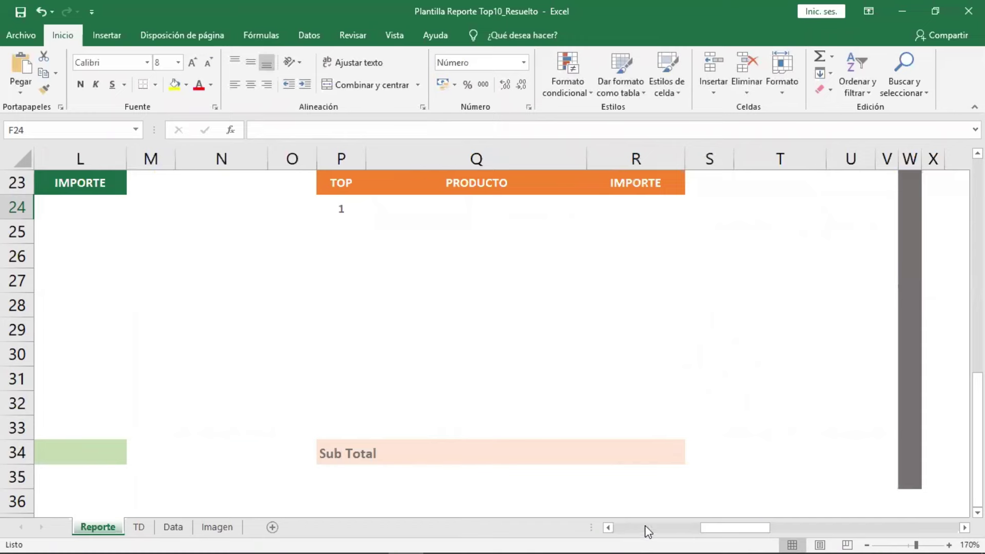
{"action": "left_click_drag", "start_coordinate": [714, 525], "coordinate": [643, 527]}
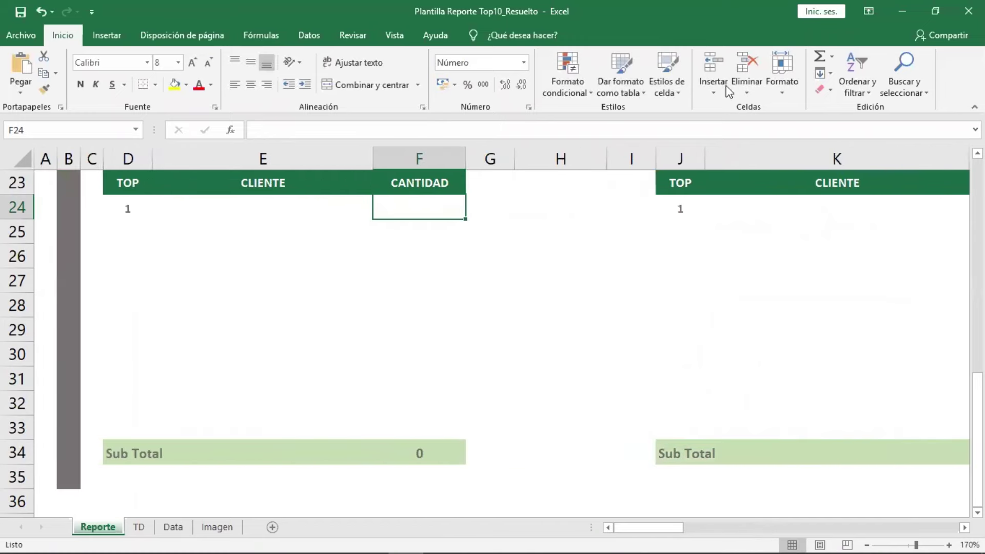
On the TD sheet, select empty cell L2 and widen column L.
{"action": "left_click", "coordinate": [139, 528]}
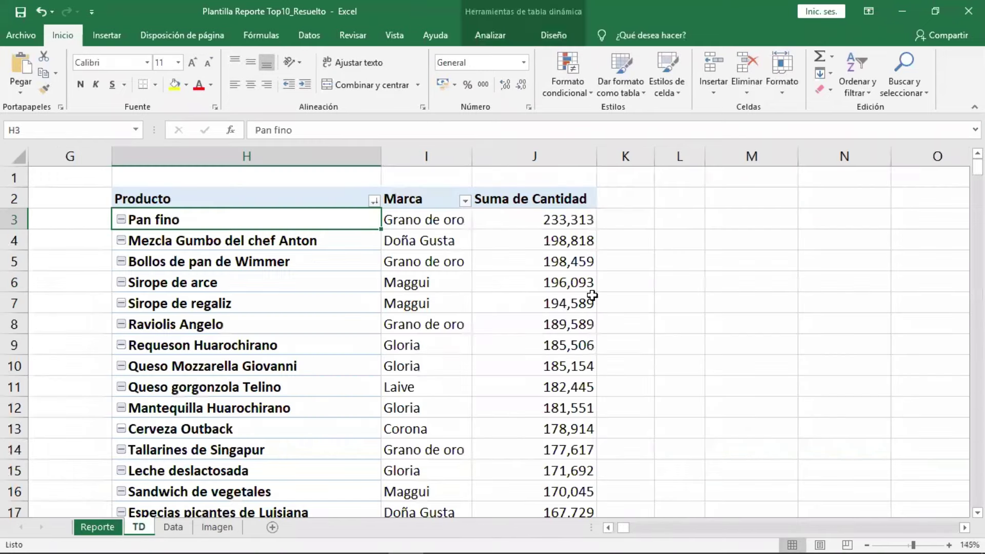
{"action": "left_click", "coordinate": [681, 202]}
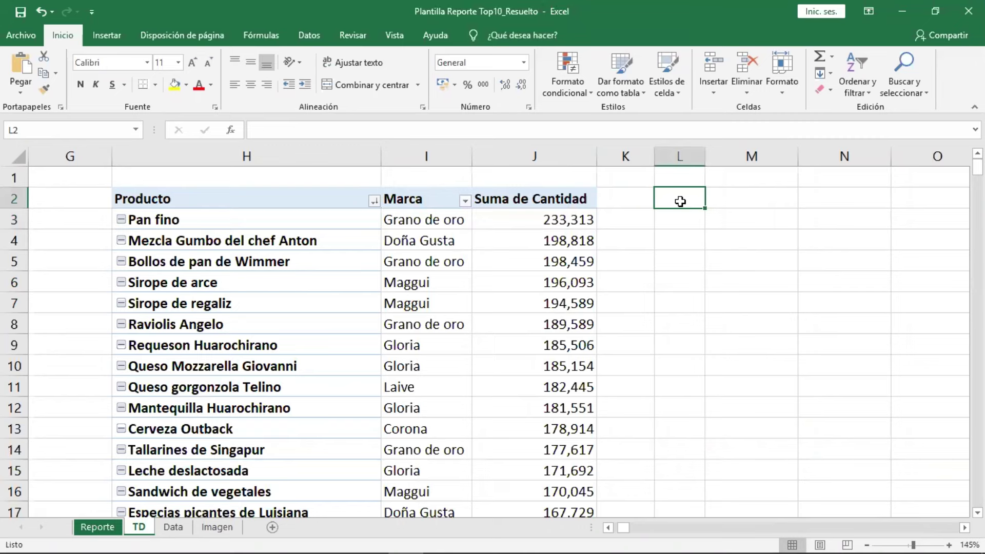
{"action": "left_click_drag", "start_coordinate": [706, 159], "coordinate": [727, 160]}
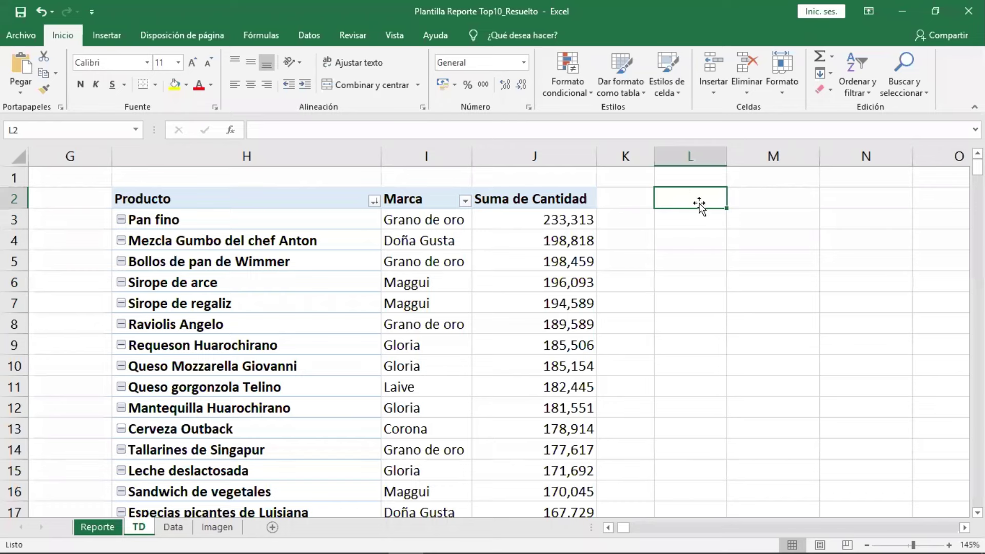
Insert a new pivot table at L2 using the VENTAS table as its source.
{"action": "left_click", "coordinate": [108, 35]}
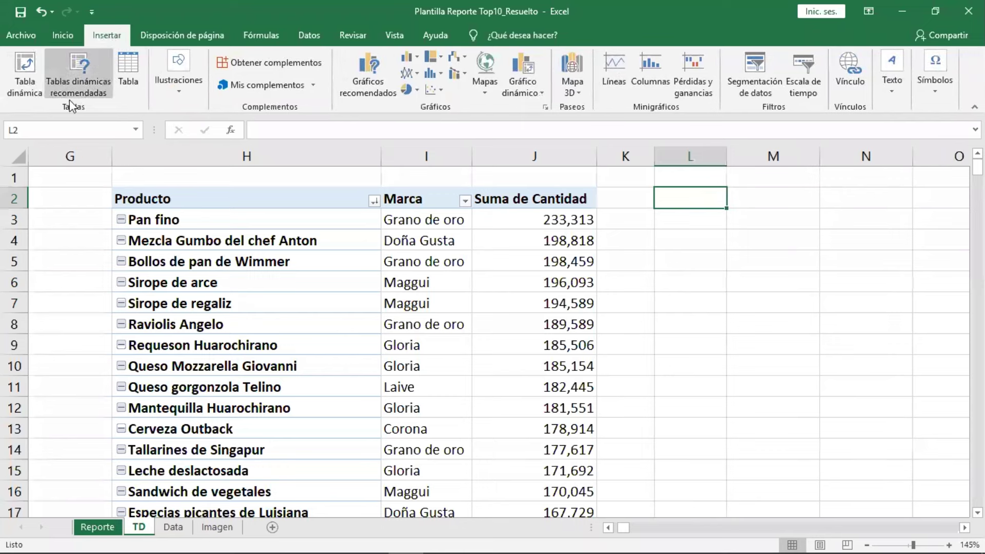
{"action": "left_click", "coordinate": [32, 92]}
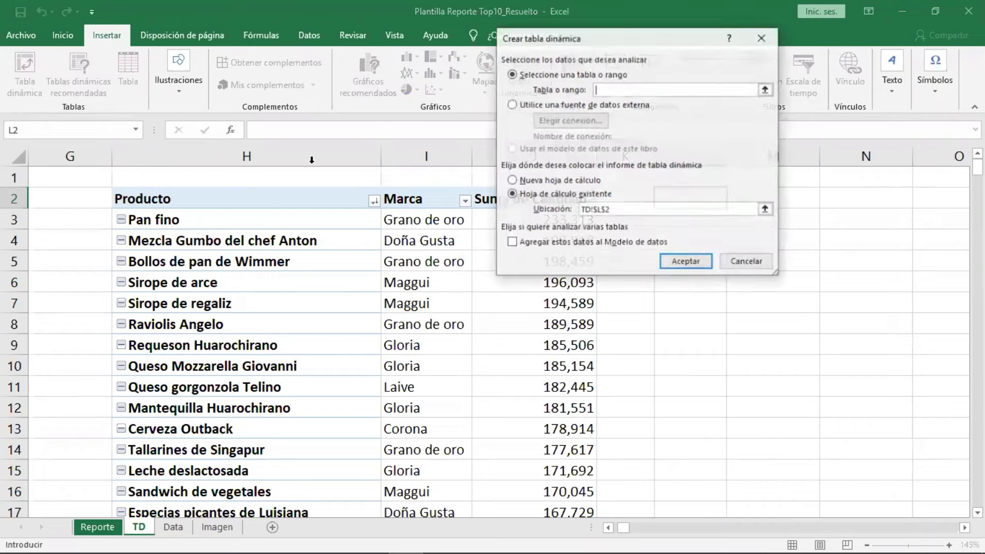
{"action": "left_click_drag", "start_coordinate": [593, 50], "coordinate": [358, 137]}
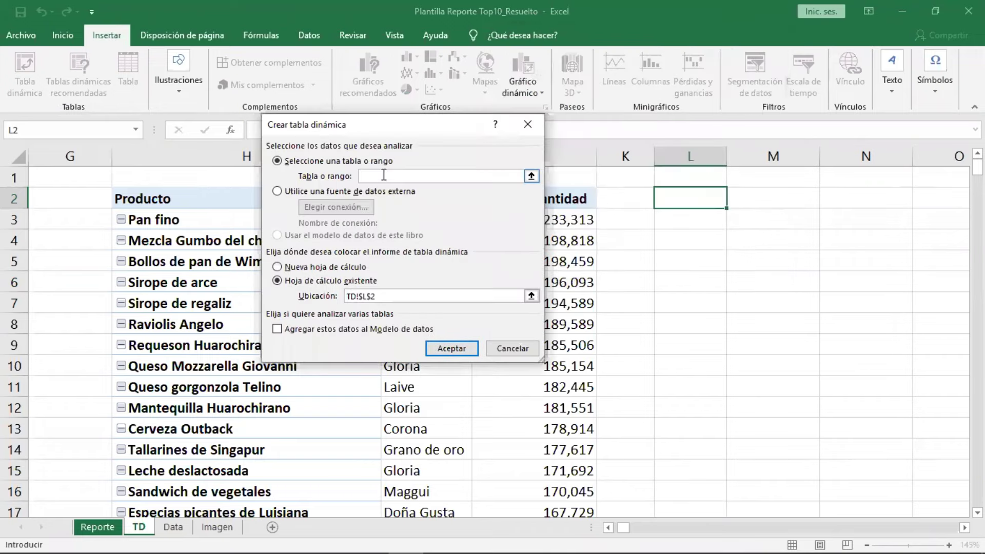
{"action": "type", "text": "VENTA"}
{"action": "type", "text": "S"}
{"action": "left_click", "coordinate": [452, 349]}
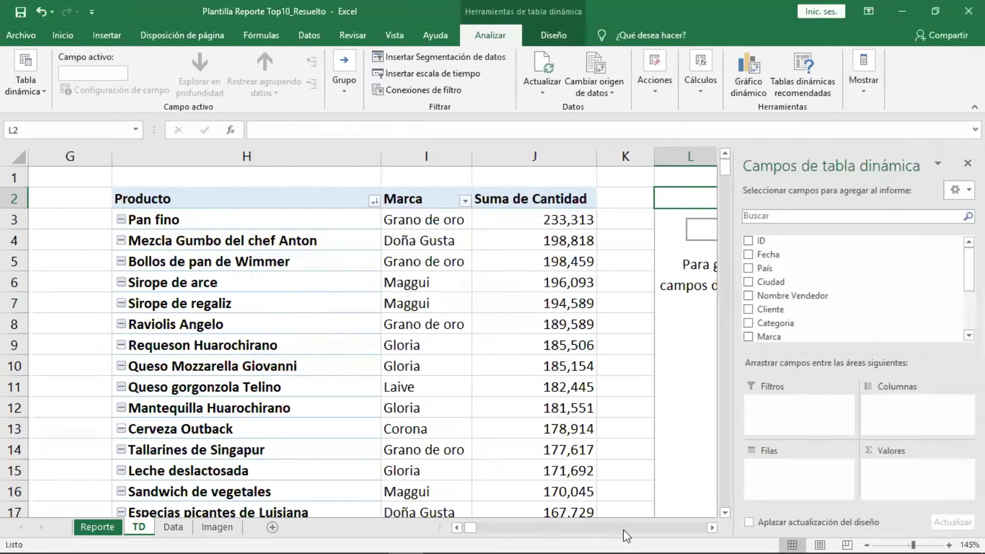
Put Producto in the pivot rows and Importe in values as Suma de Importe.
{"action": "left_click", "coordinate": [713, 528]}
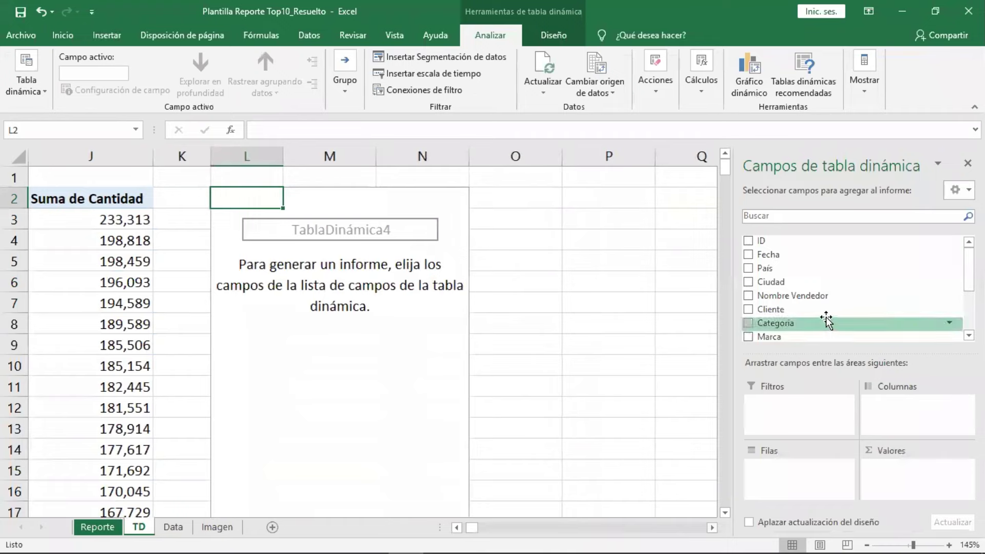
{"action": "scroll", "coordinate": [801, 288], "scroll_direction": "down", "scroll_amount": 3}
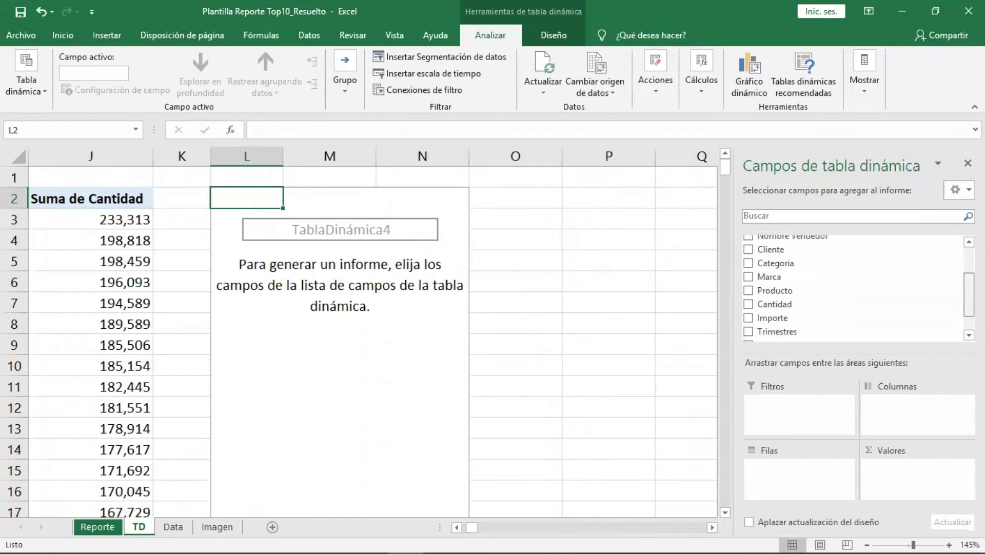
{"action": "mouse_move", "coordinate": [805, 289]}
{"action": "left_mouse_down"}
{"action": "mouse_move", "coordinate": [818, 405]}
{"action": "mouse_move", "coordinate": [807, 473]}
{"action": "left_mouse_up"}
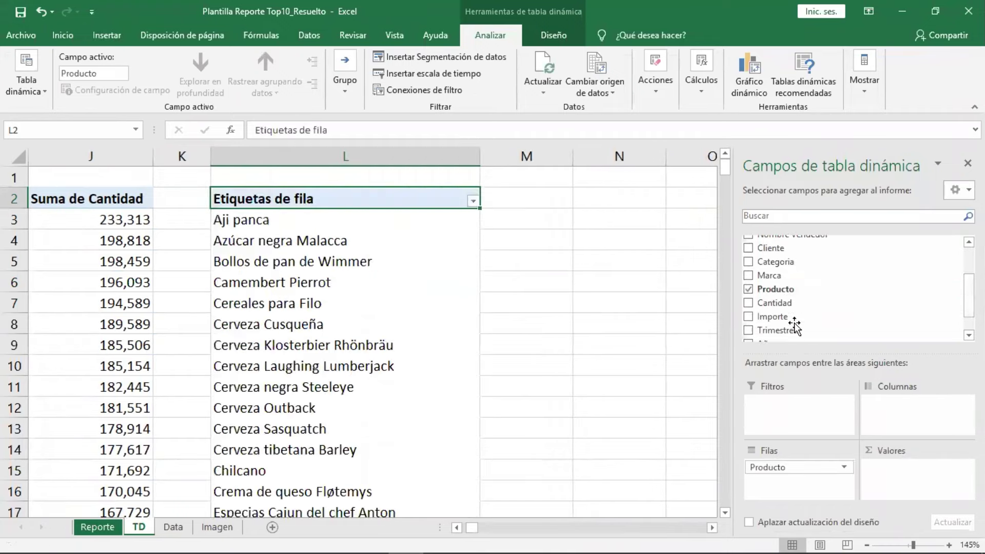
{"action": "left_click_drag", "start_coordinate": [816, 317], "coordinate": [893, 482]}
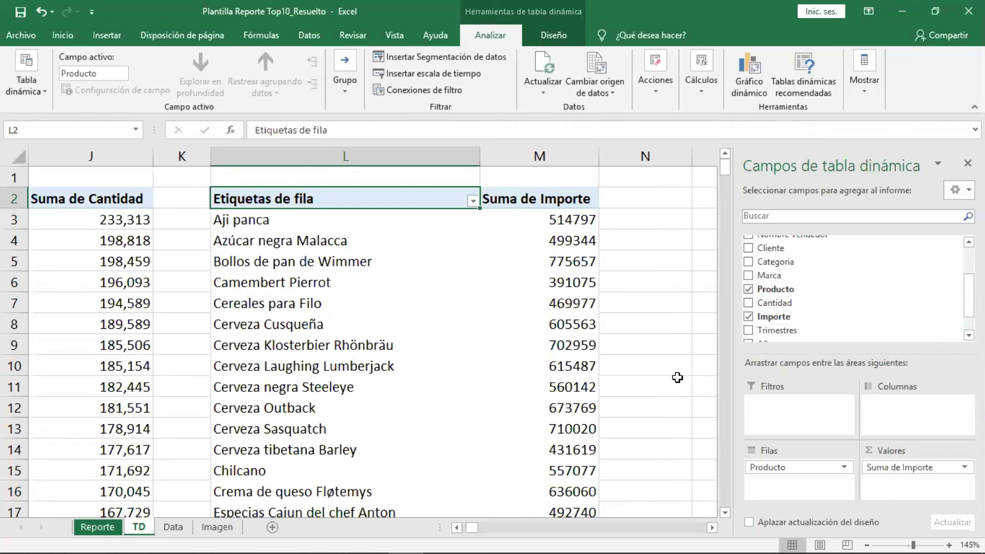
{"action": "left_click", "coordinate": [555, 221]}
Format Suma de Importe as Número with thousands separator and 0 decimals, sorted largest first.
{"action": "right_click", "coordinate": [556, 221]}
{"action": "left_click", "coordinate": [623, 264]}
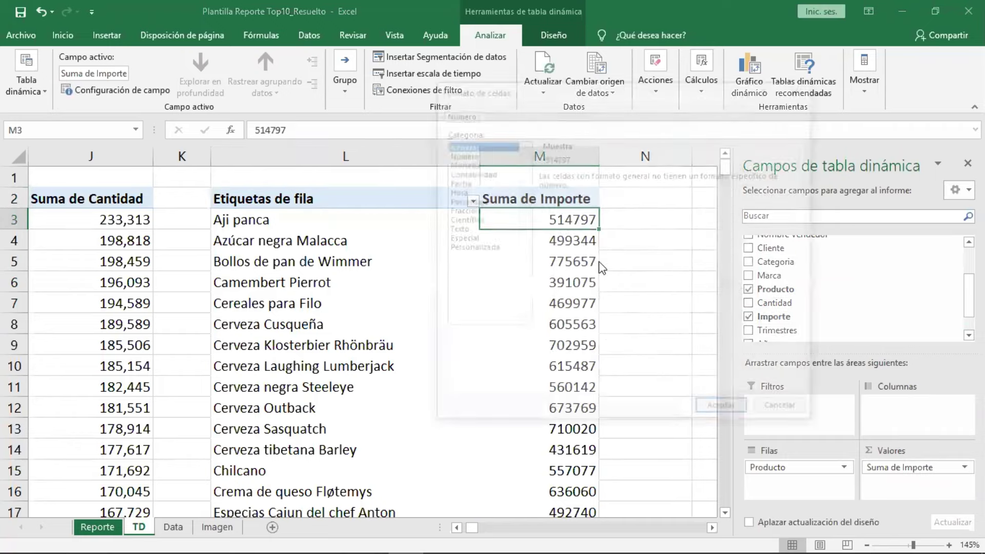
{"action": "left_click", "coordinate": [460, 153]}
{"action": "left_click", "coordinate": [542, 194]}
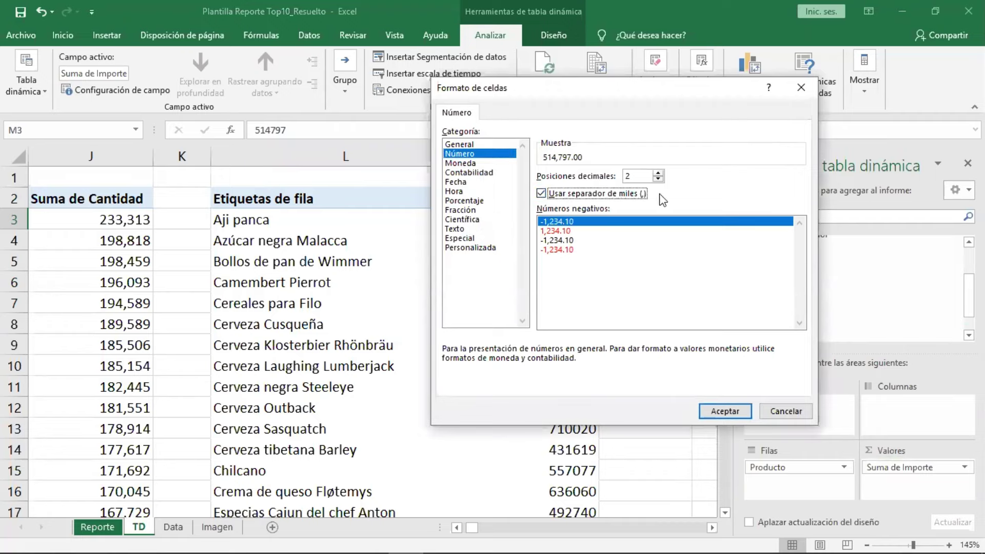
{"action": "left_click", "coordinate": [658, 179]}
{"action": "left_click", "coordinate": [659, 180]}
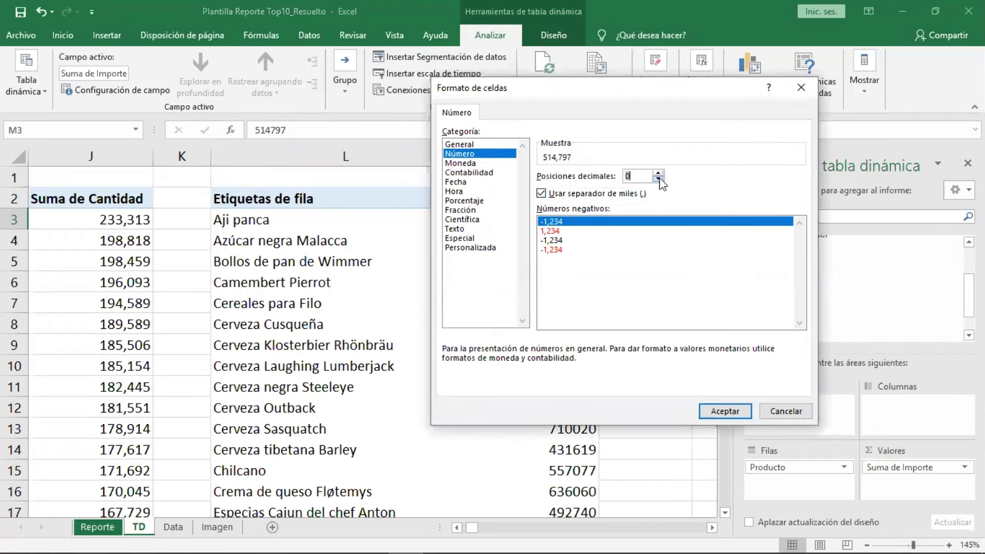
{"action": "left_click", "coordinate": [722, 410]}
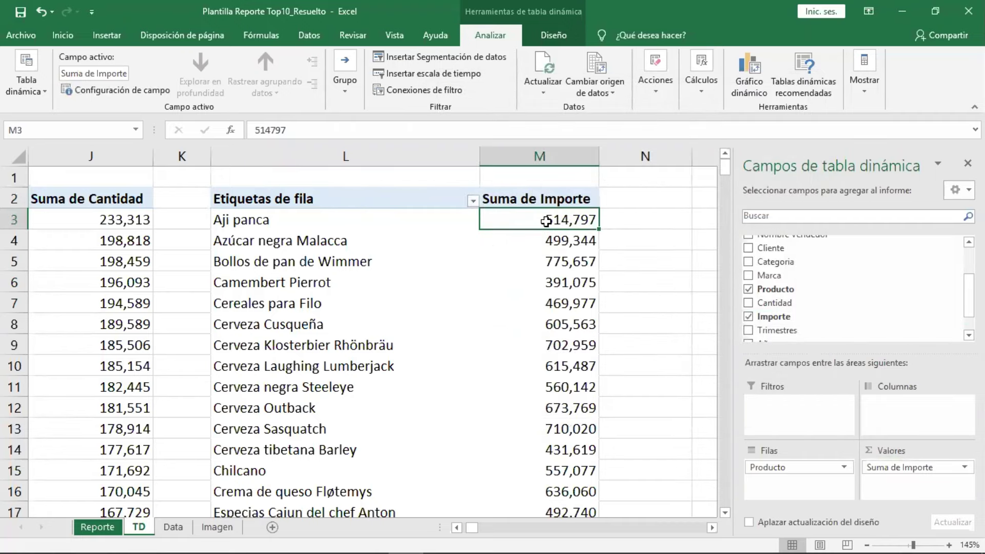
{"action": "right_click", "coordinate": [548, 222]}
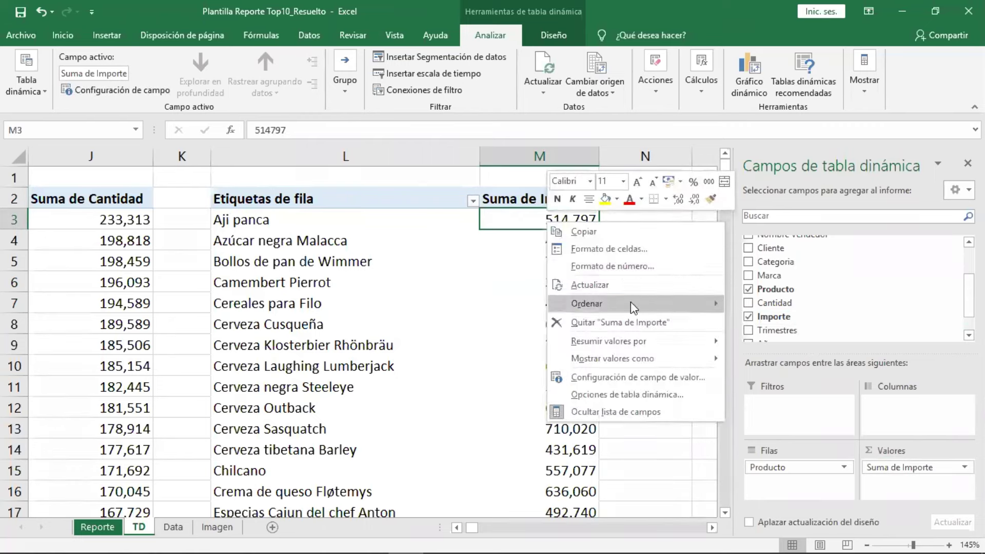
{"action": "mouse_move", "coordinate": [608, 304]}
{"action": "left_click", "coordinate": [768, 324]}
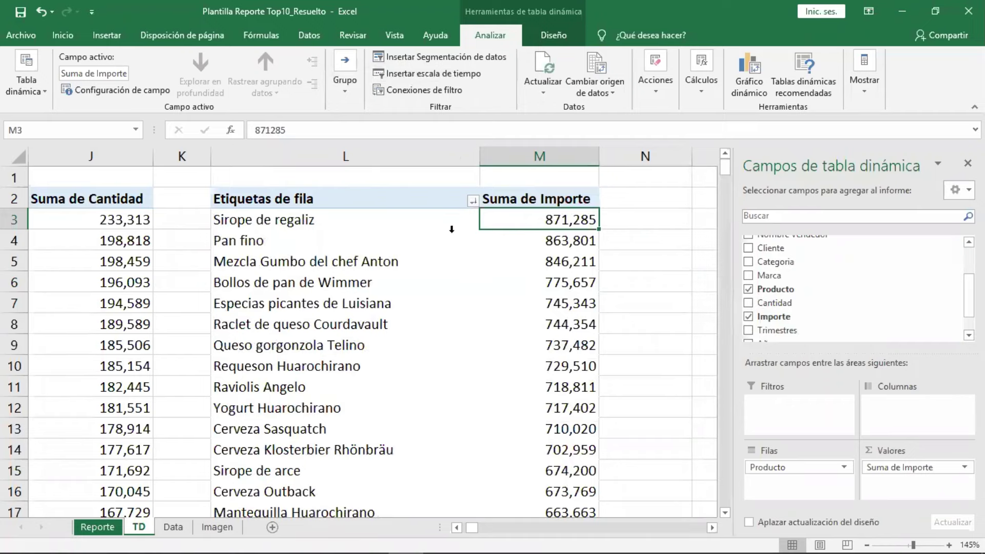
Turn off subtotals and grand totals and show the pivot in tabular layout.
{"action": "left_click", "coordinate": [554, 35]}
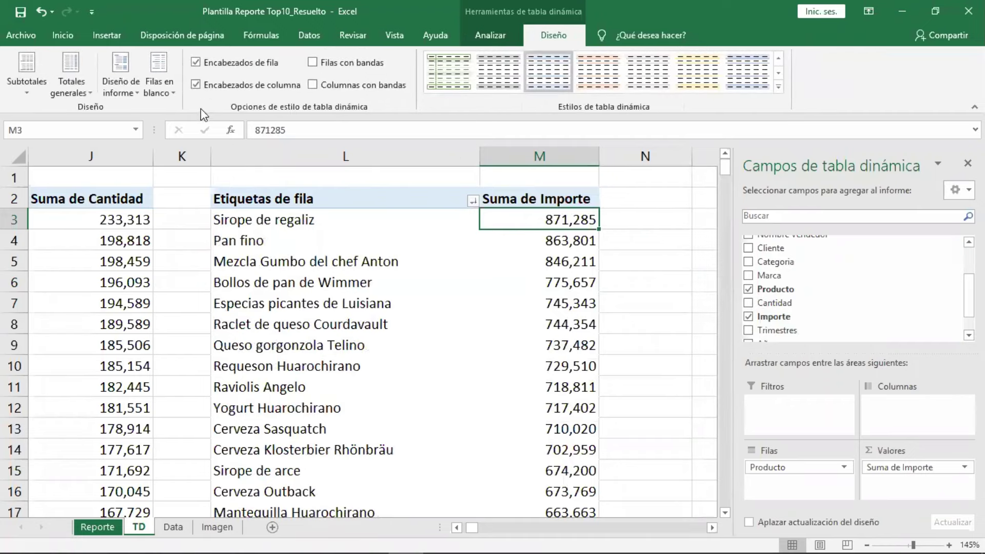
{"action": "left_click", "coordinate": [26, 89]}
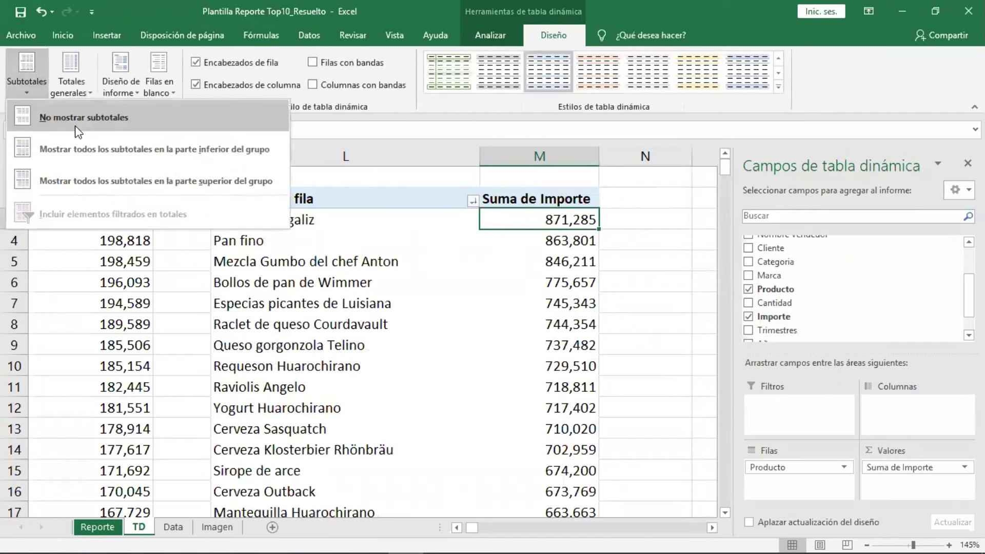
{"action": "left_click", "coordinate": [61, 121]}
{"action": "left_click", "coordinate": [70, 90]}
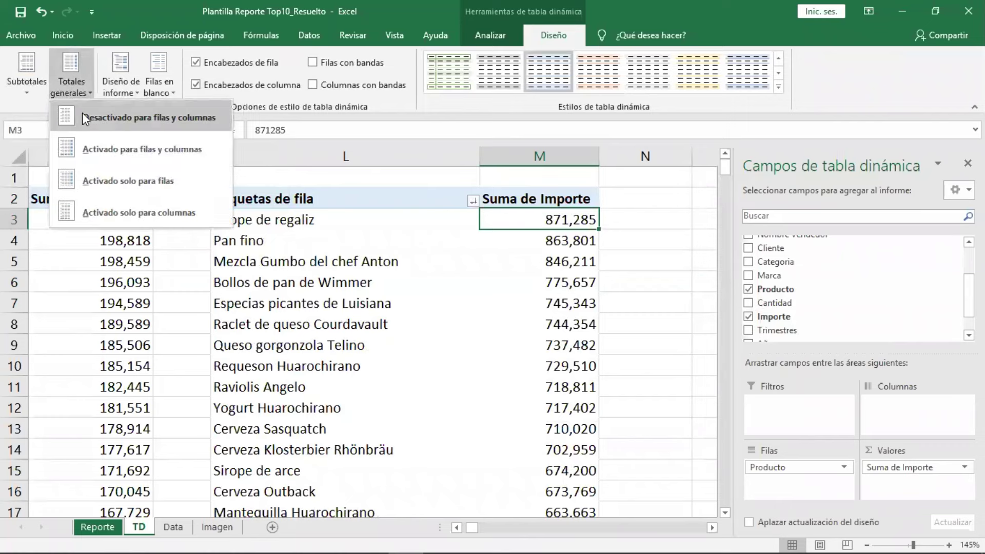
{"action": "left_click", "coordinate": [114, 118]}
{"action": "left_click", "coordinate": [121, 85]}
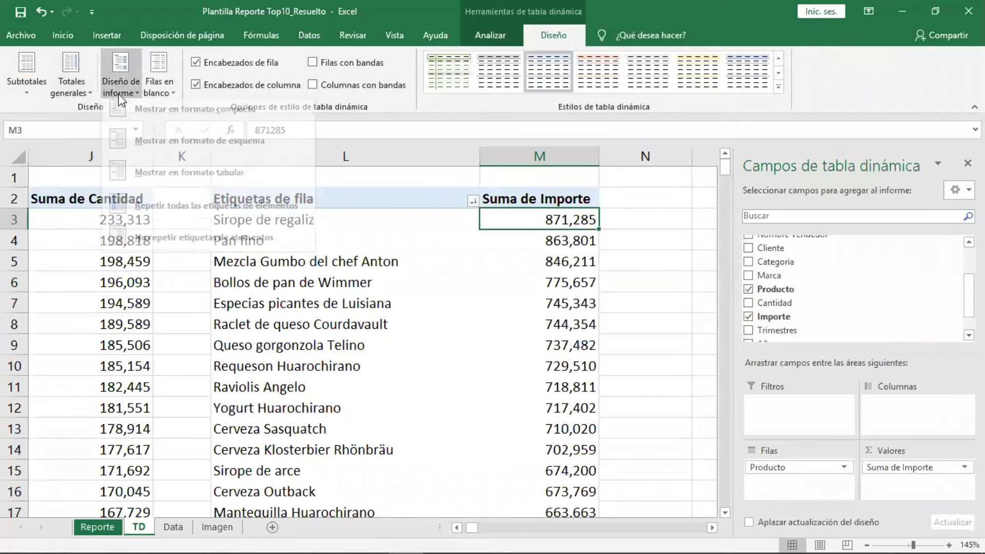
{"action": "left_click", "coordinate": [202, 177]}
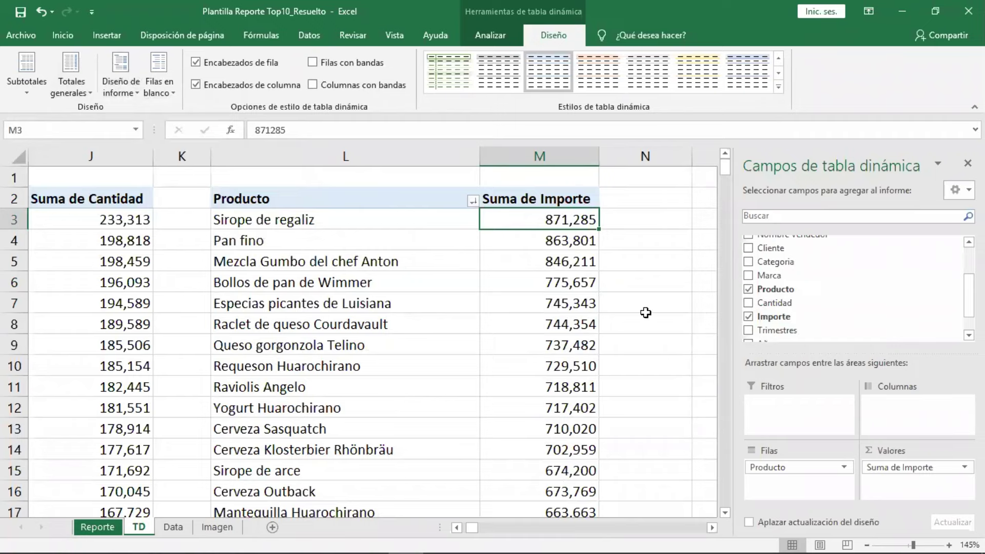
Add Marca as a second row field so each product shows its brand, e.g. Maggui.
{"action": "mouse_move", "coordinate": [769, 275]}
{"action": "left_mouse_down"}
{"action": "mouse_move", "coordinate": [802, 425]}
{"action": "mouse_move", "coordinate": [792, 488]}
{"action": "left_mouse_up"}
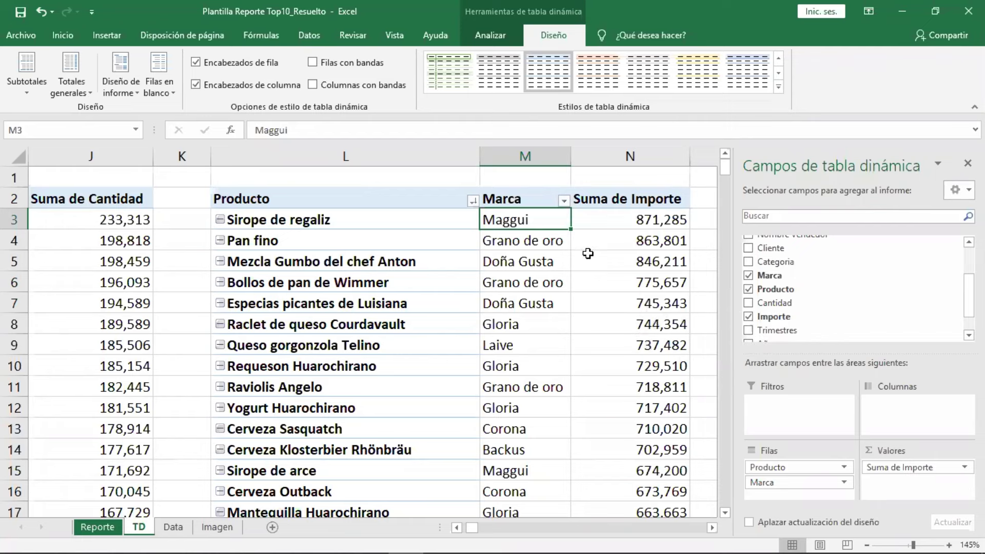
{"action": "left_click", "coordinate": [414, 220]}
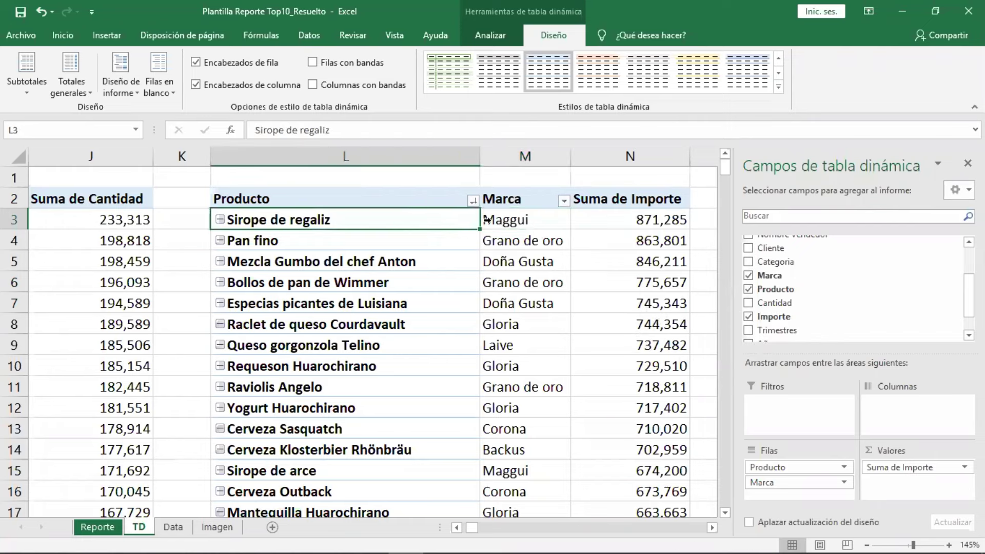
{"action": "left_click_drag", "start_coordinate": [565, 221], "coordinate": [626, 221]}
{"action": "left_click", "coordinate": [589, 223]}
{"action": "left_click", "coordinate": [423, 222]}
{"action": "left_click_drag", "start_coordinate": [523, 220], "coordinate": [612, 222]}
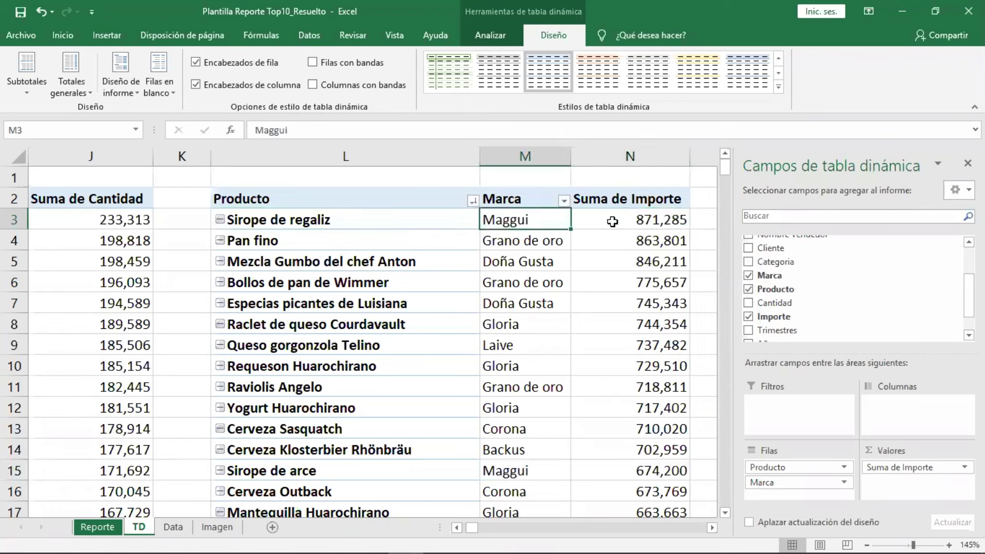
{"action": "left_click", "coordinate": [611, 222]}
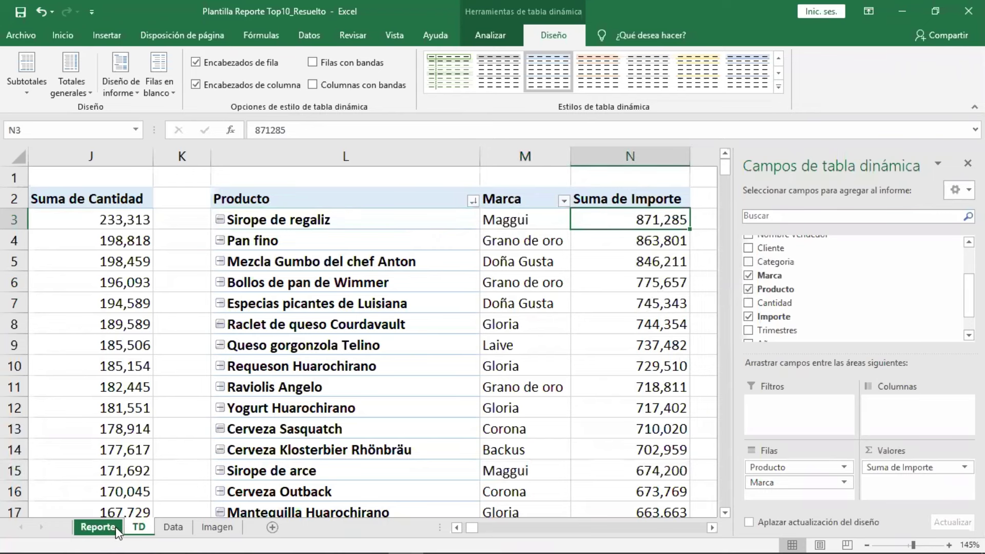
Enter =SI(TD!L3="";"";TD!M3&" - "&TD!L3) in Reporte cell Q24.
{"action": "left_click", "coordinate": [98, 527]}
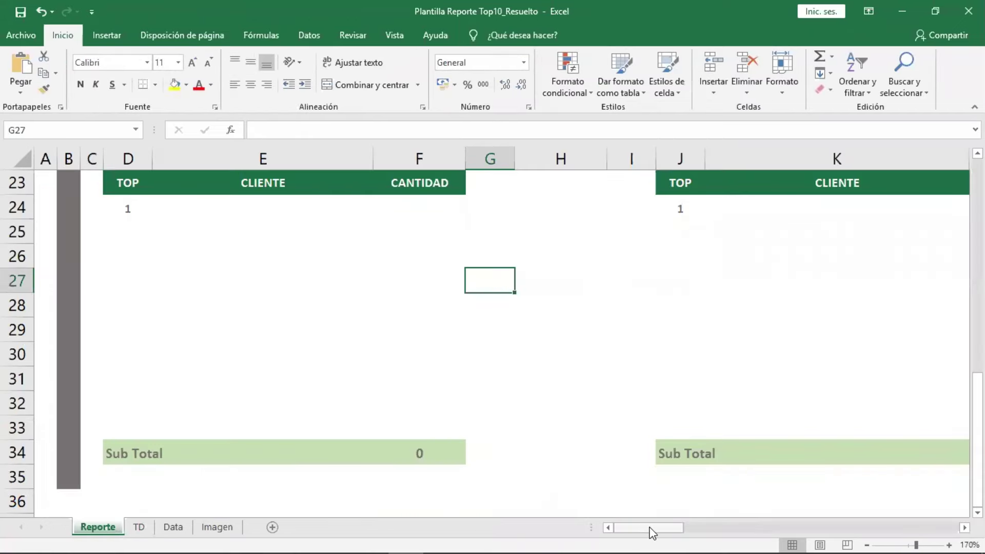
{"action": "left_click_drag", "start_coordinate": [651, 528], "coordinate": [755, 529]}
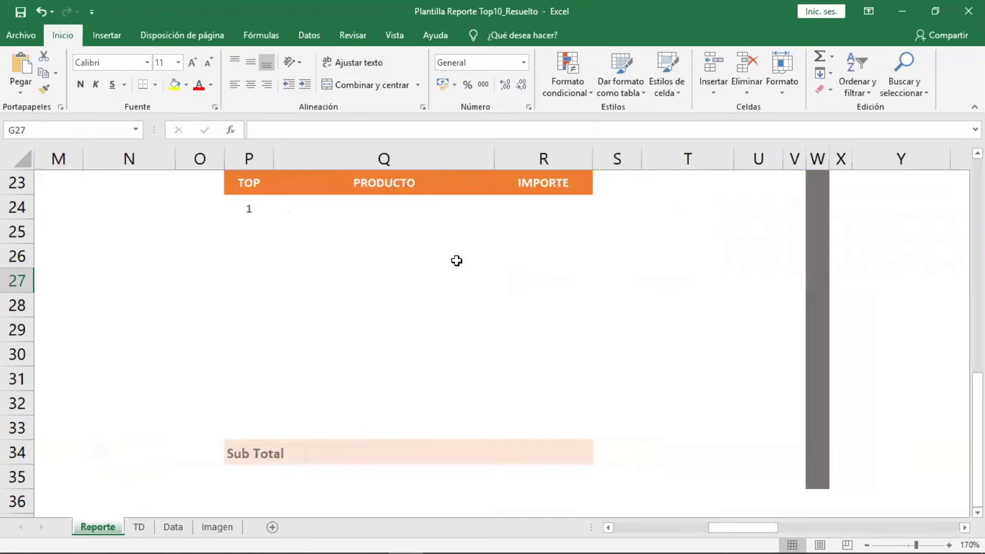
{"action": "left_click", "coordinate": [411, 212]}
{"action": "type", "text": "="}
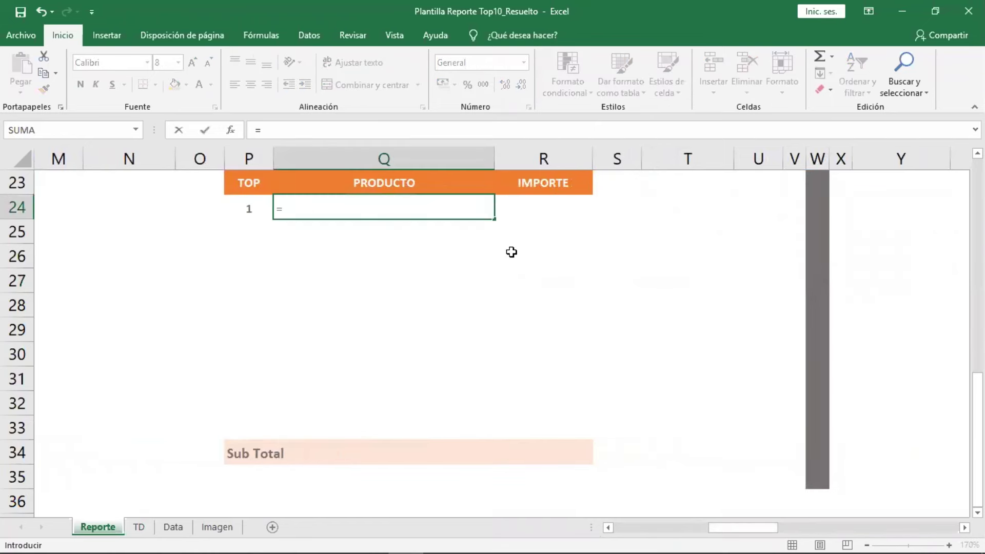
{"action": "type", "text": "SI("}
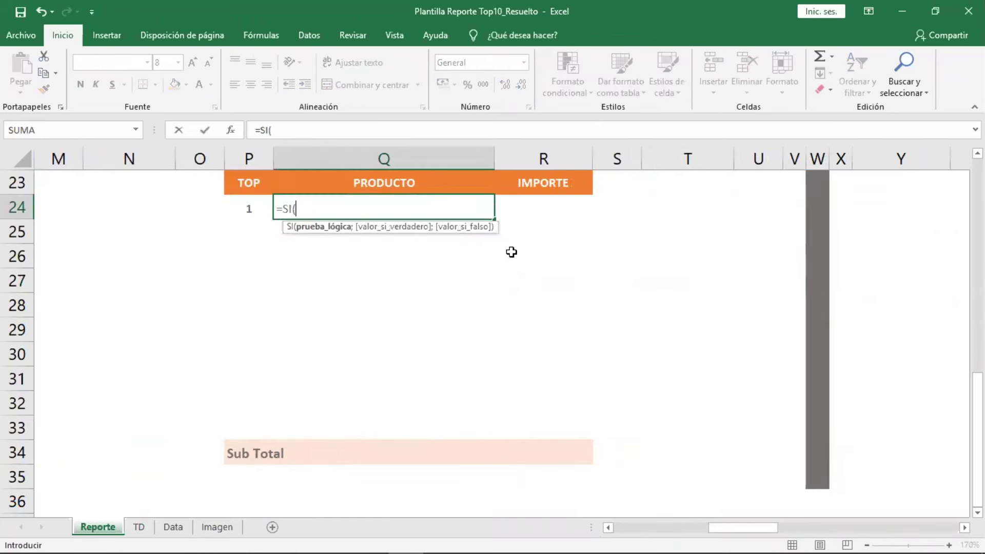
{"action": "left_click", "coordinate": [138, 527]}
{"action": "left_click", "coordinate": [396, 220]}
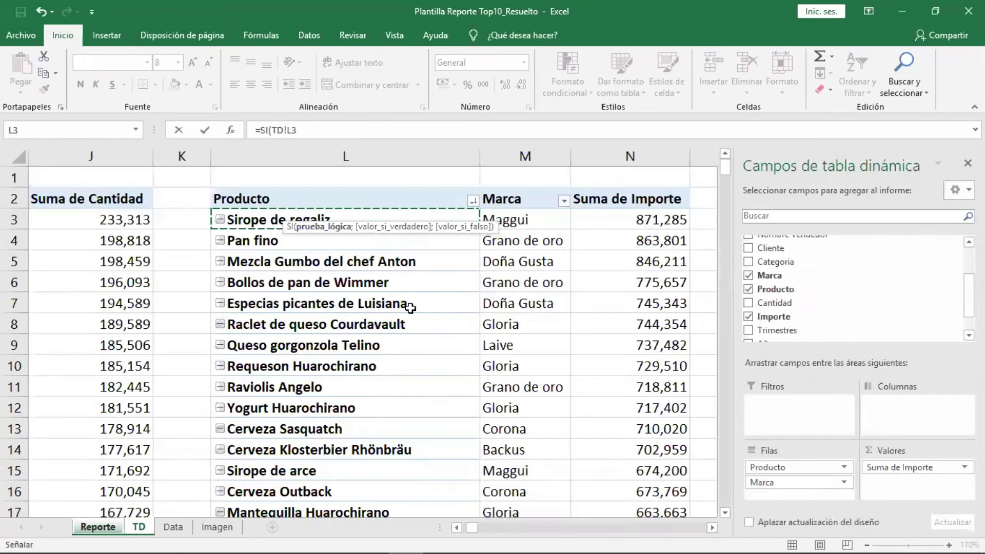
{"action": "type", "text": "=\"\""}
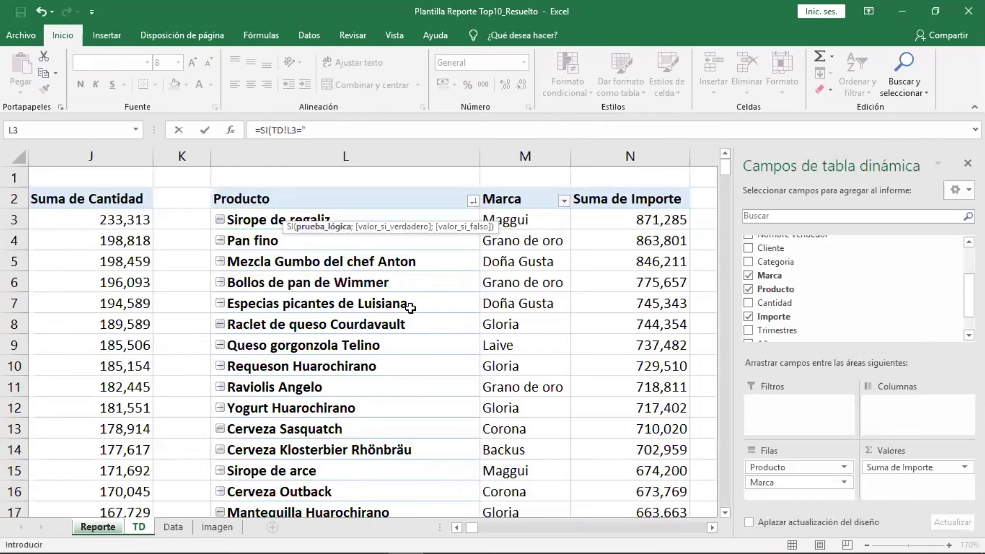
{"action": "type", "text": ";\""}
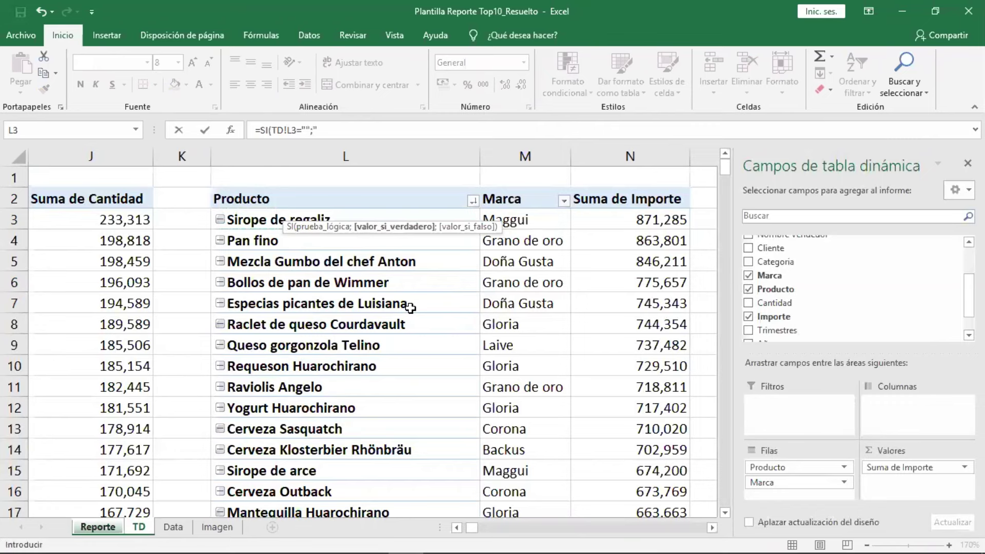
{"action": "type", "text": "\";"}
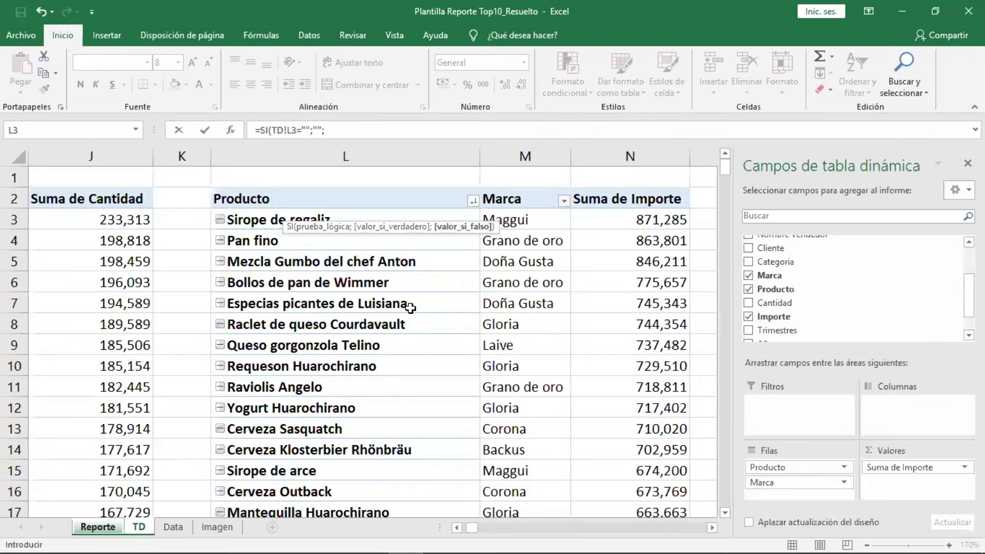
{"action": "left_click", "coordinate": [542, 221]}
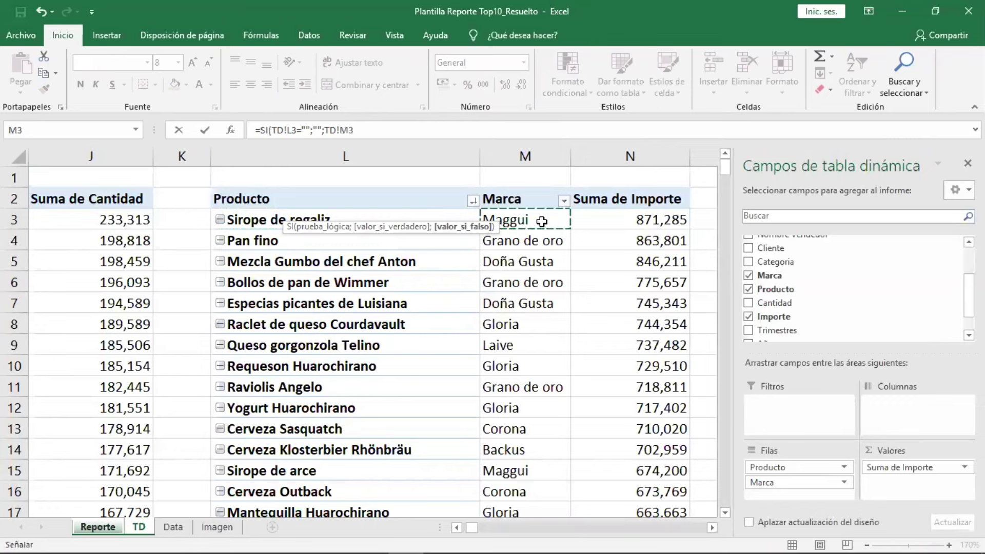
{"action": "type", "text": "&\" - \"&"}
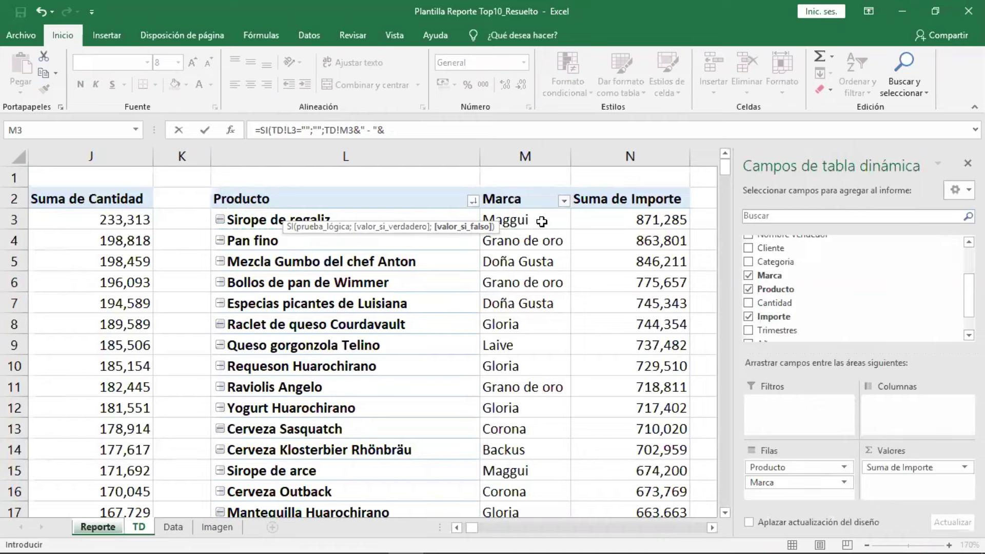
{"action": "left_click", "coordinate": [268, 222]}
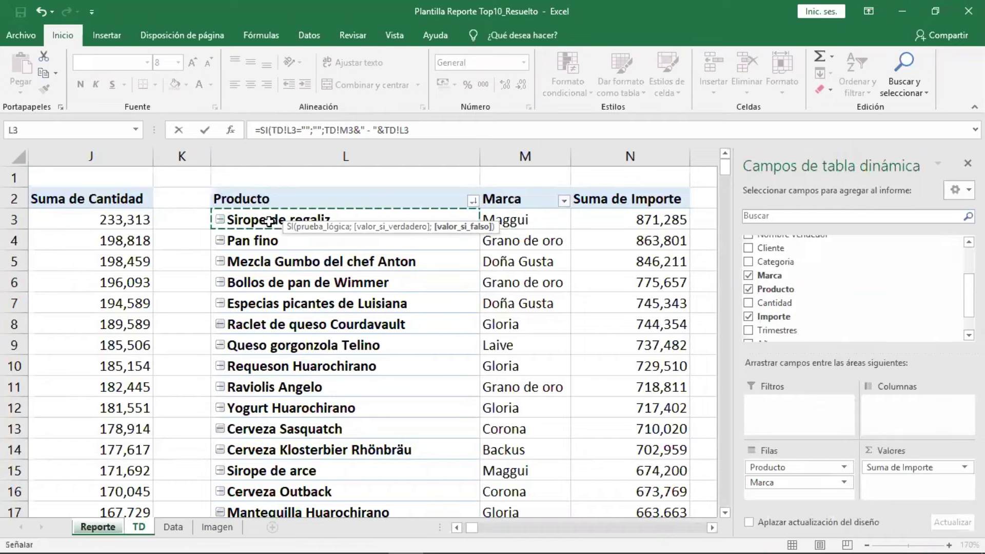
{"action": "key", "text": "Return"}
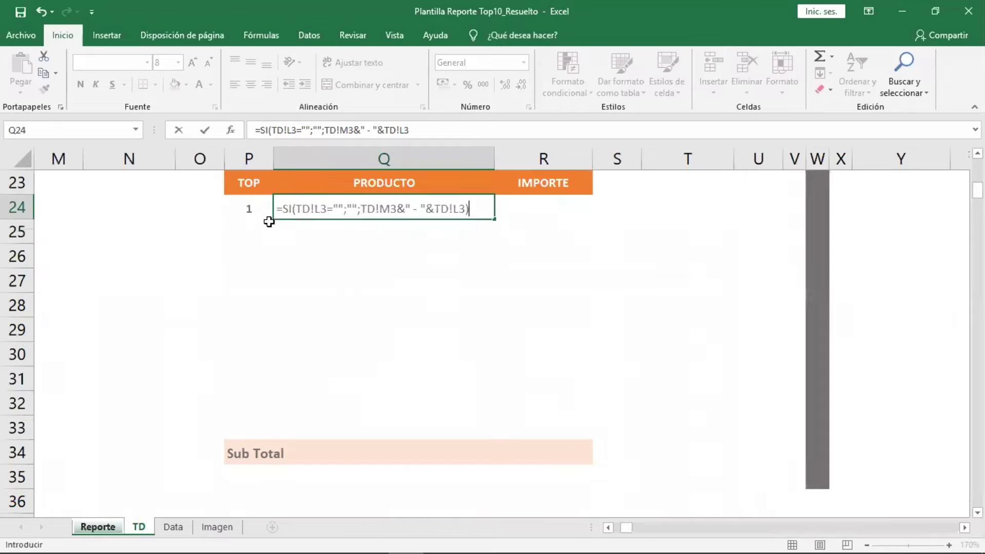
Fill the Q24 product formula down through Q33.
{"action": "left_click", "coordinate": [359, 211]}
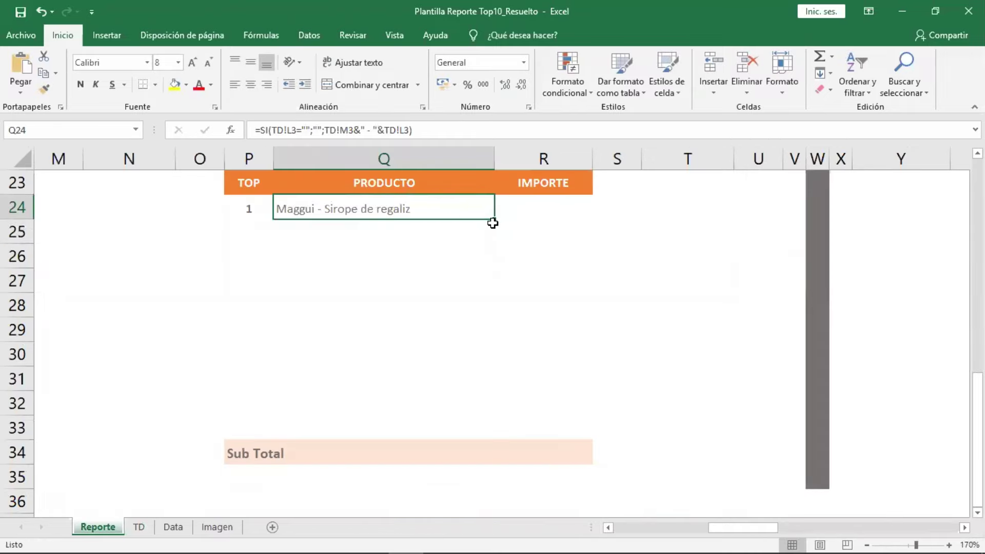
{"action": "left_click_drag", "start_coordinate": [493, 222], "coordinate": [469, 438]}
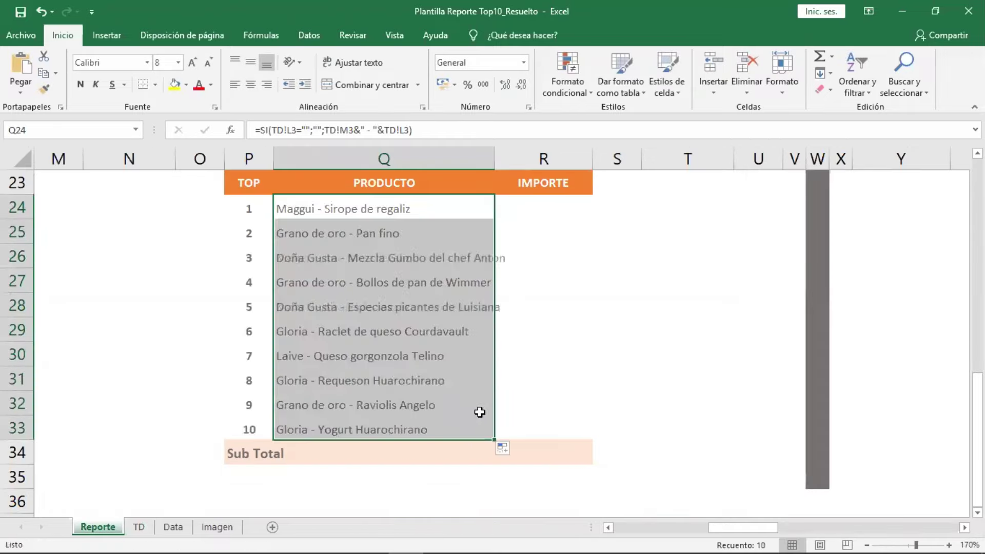
{"action": "left_click", "coordinate": [528, 211]}
{"action": "left_click", "coordinate": [414, 214]}
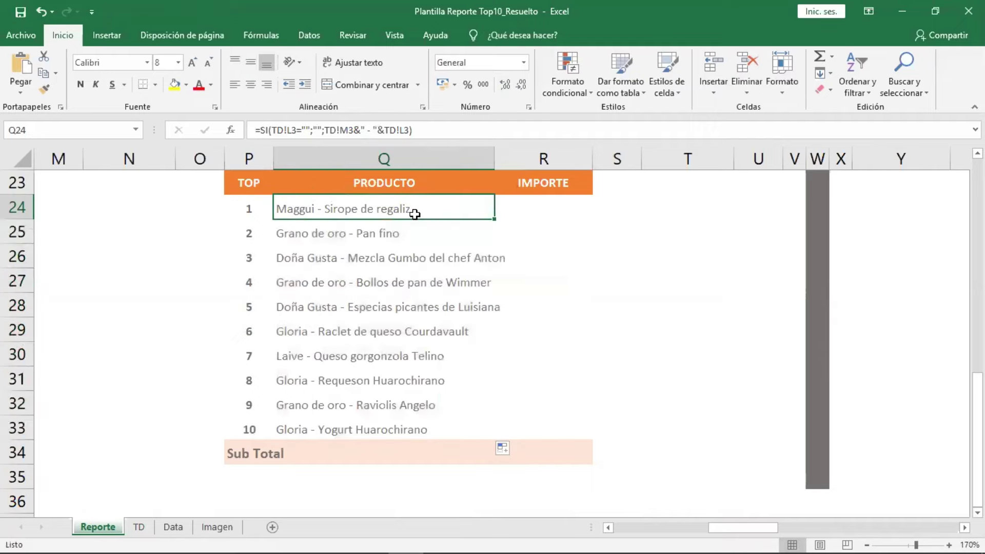
Enter =SI(TD!N3="";"";TD!N3) in R24 and fill it down to R33.
{"action": "left_click", "coordinate": [528, 205]}
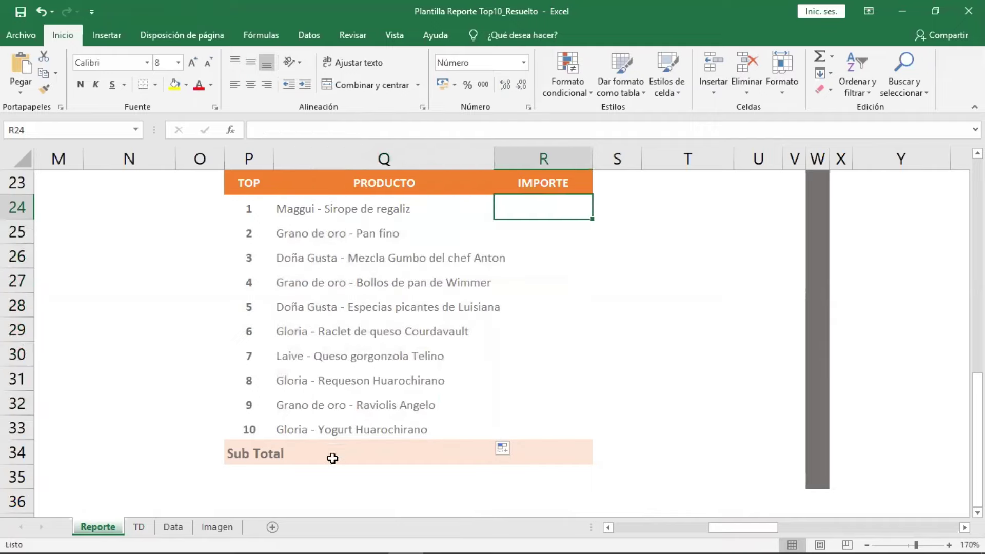
{"action": "left_click", "coordinate": [145, 529]}
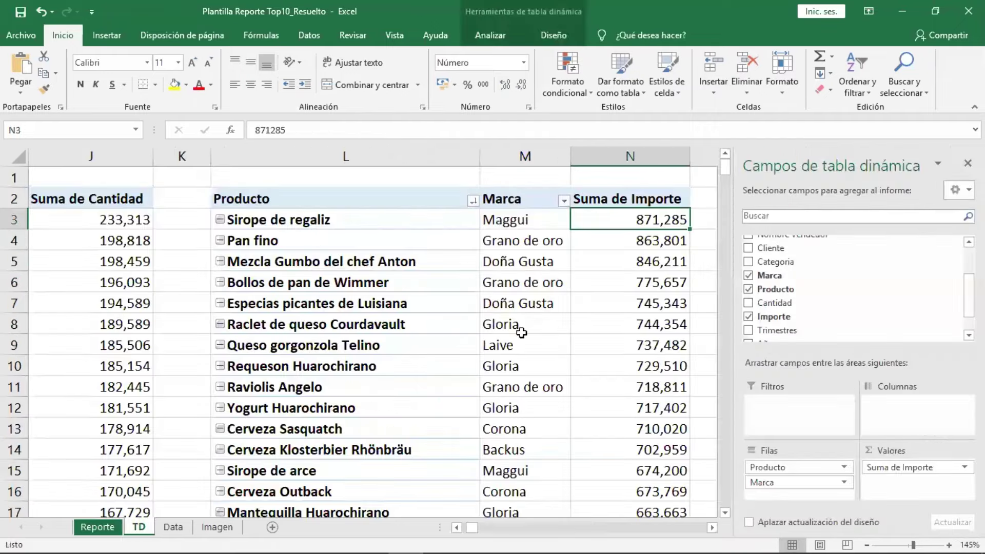
{"action": "left_click", "coordinate": [99, 530]}
{"action": "type", "text": "="}
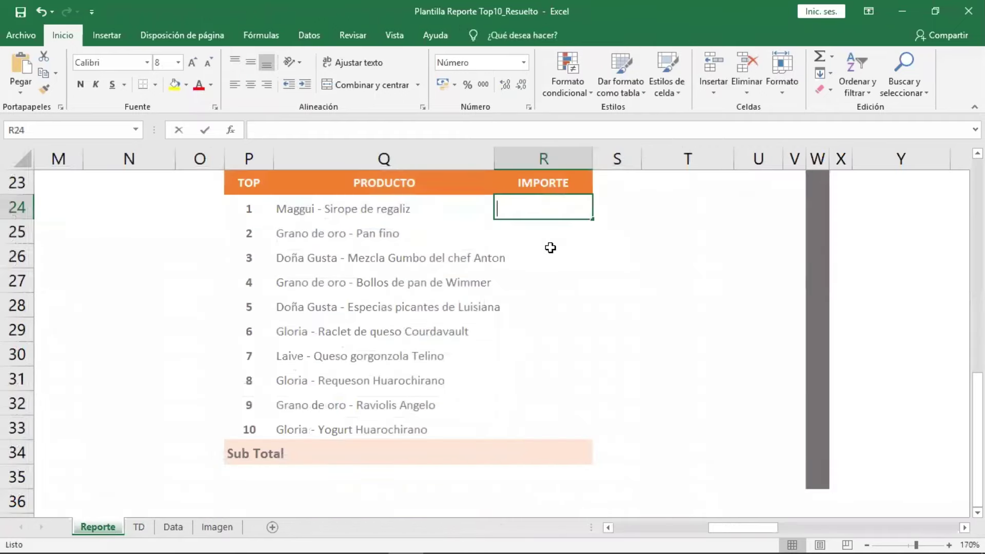
{"action": "type", "text": "SI("}
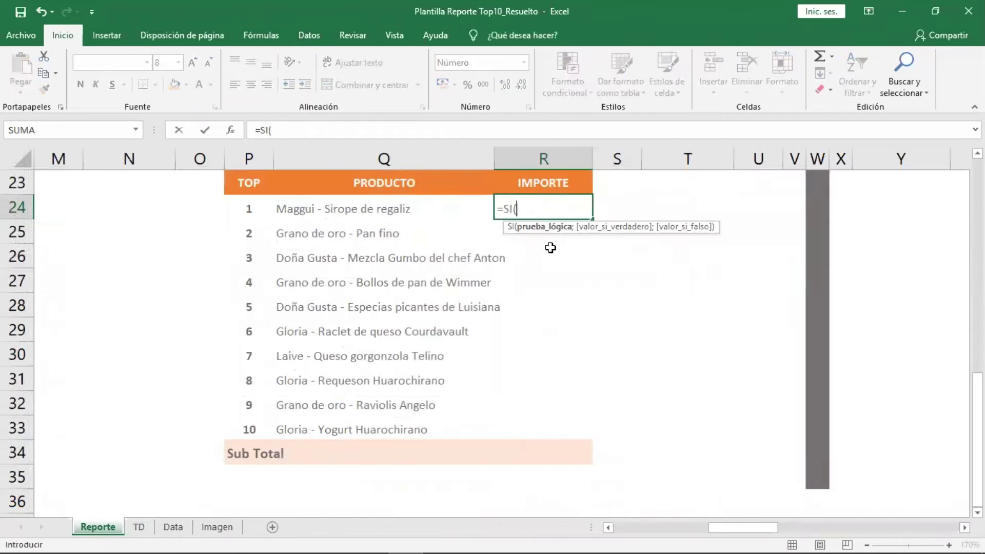
{"action": "type", "text": "TD!"}
{"action": "type", "text": "N3=\""}
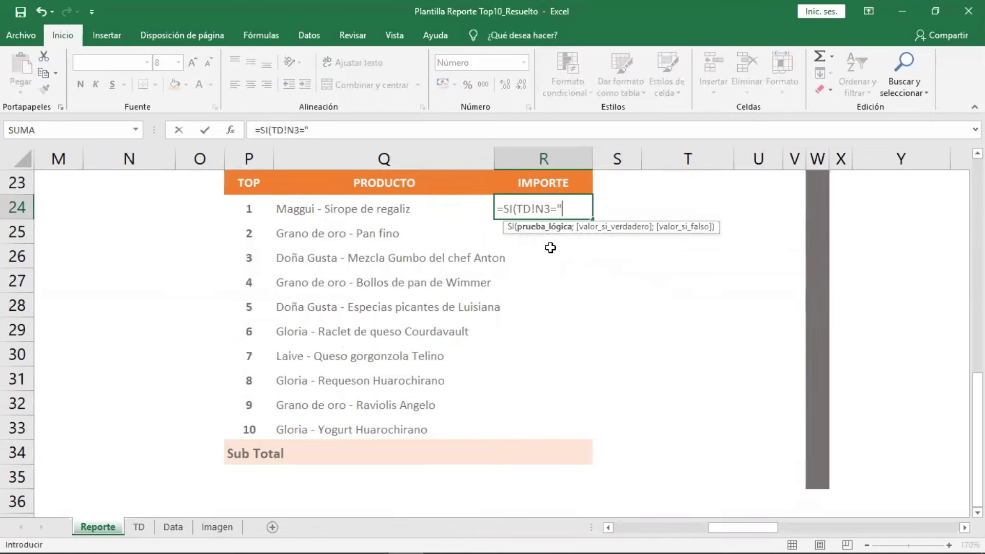
{"action": "type", "text": ";"}
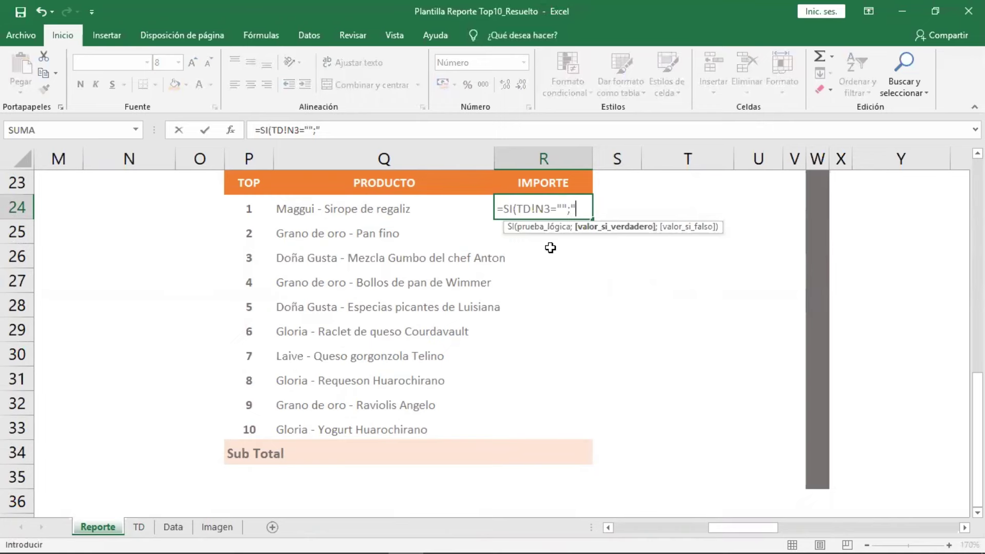
{"action": "type", "text": ";TD"}
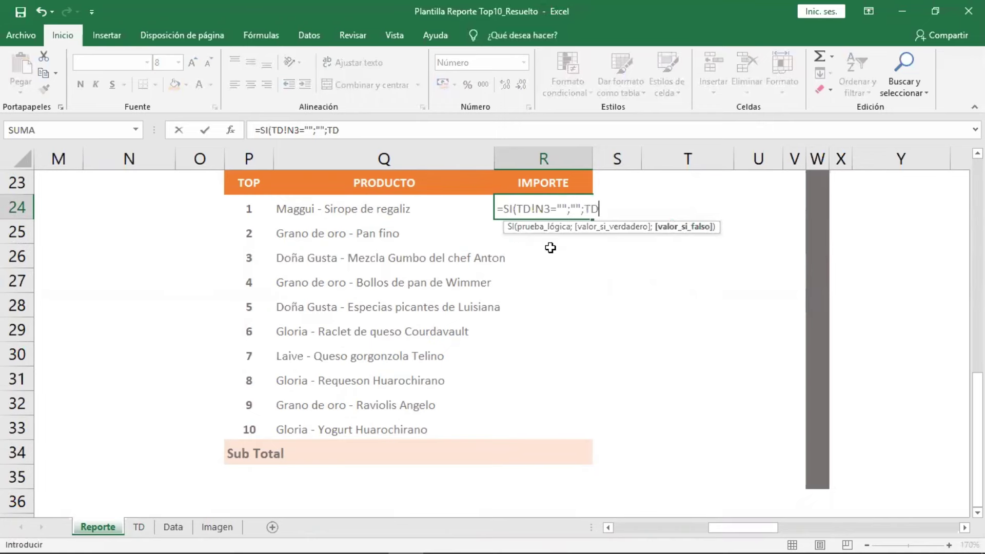
{"action": "type", "text": "!"}
{"action": "type", "text": "N3)"}
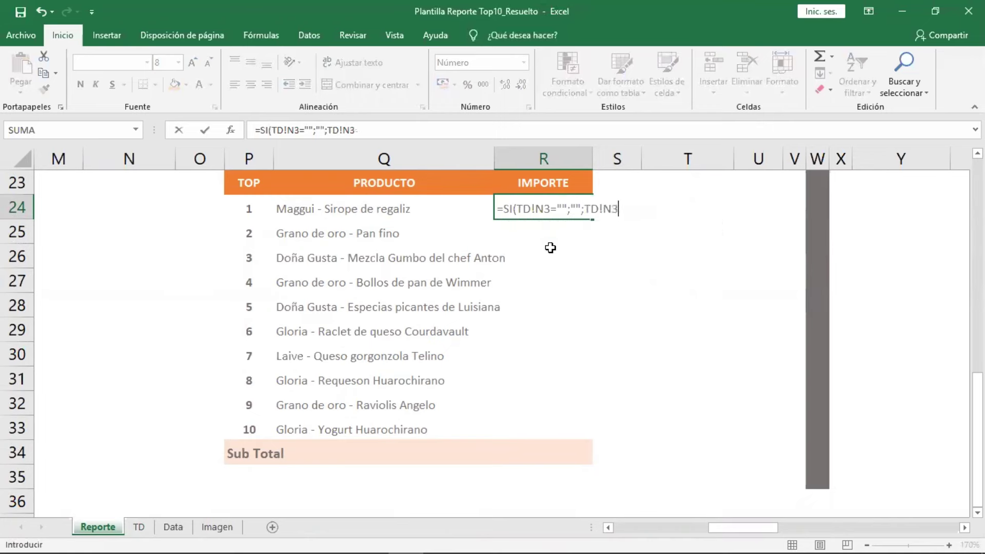
{"action": "key", "text": "Return"}
{"action": "left_click", "coordinate": [568, 207]}
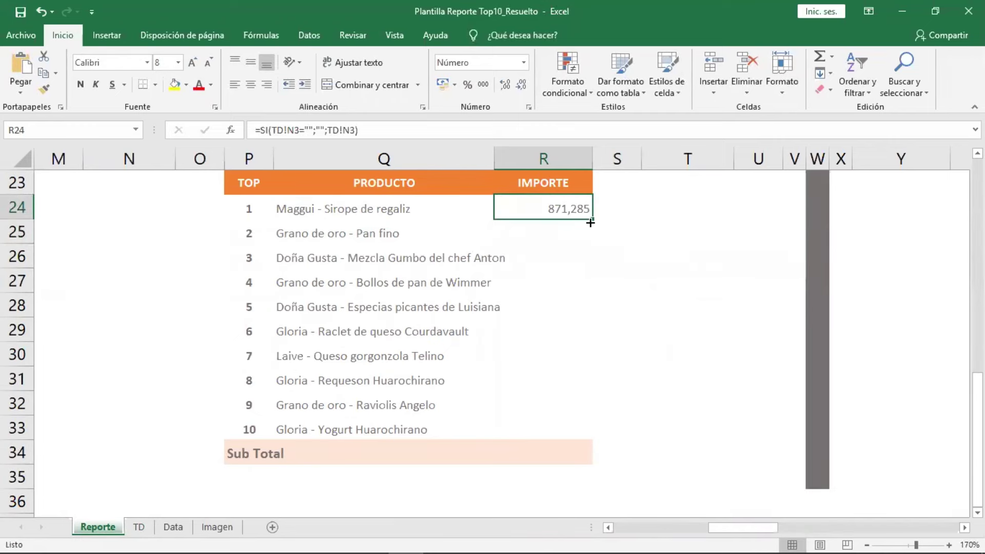
{"action": "left_click_drag", "start_coordinate": [592, 219], "coordinate": [593, 439]}
Total R24:R33 with =SUMA in Sub Total cell R34, giving 7,749,856.
{"action": "left_click", "coordinate": [559, 451]}
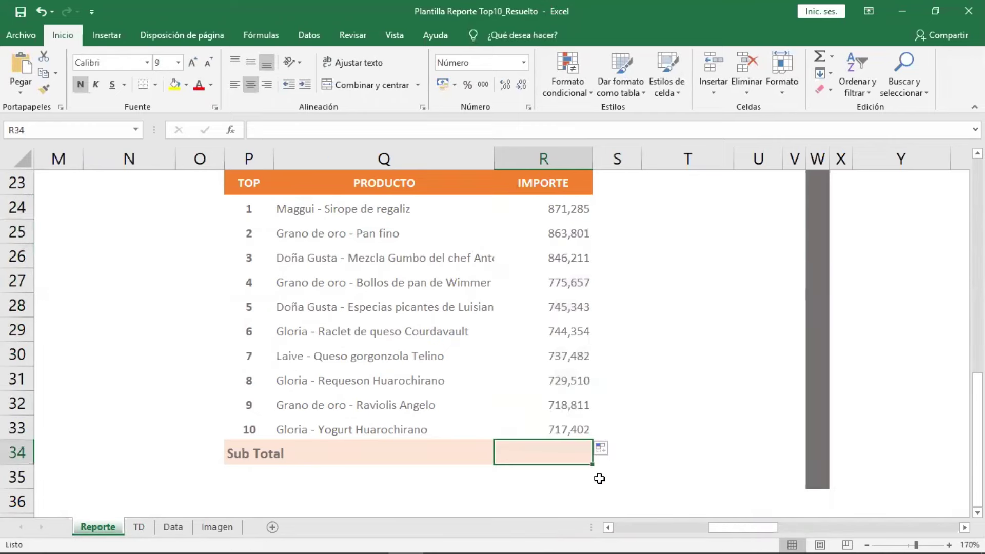
{"action": "type", "text": "=SUMA"}
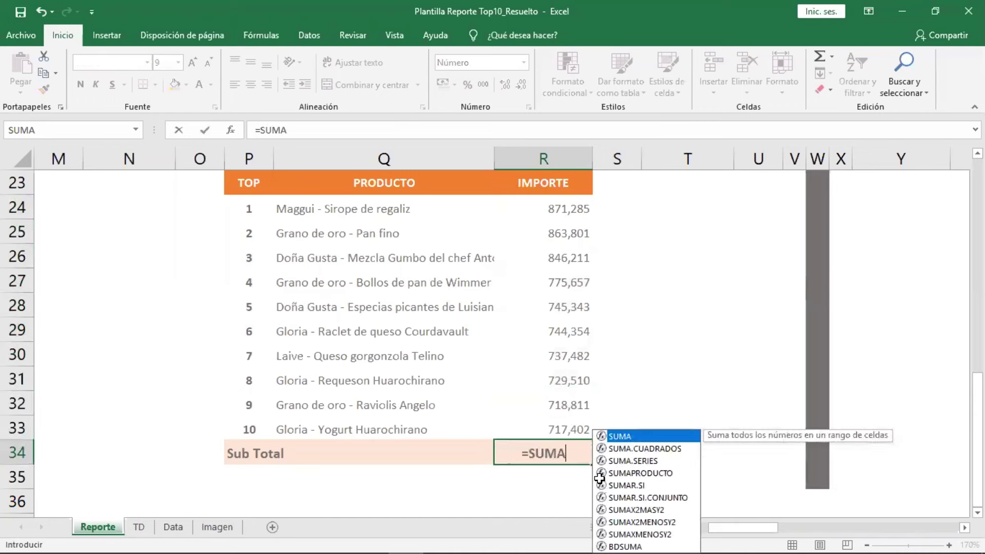
{"action": "type", "text": "("}
{"action": "left_click_drag", "start_coordinate": [564, 430], "coordinate": [552, 213]}
{"action": "key", "text": "Return"}
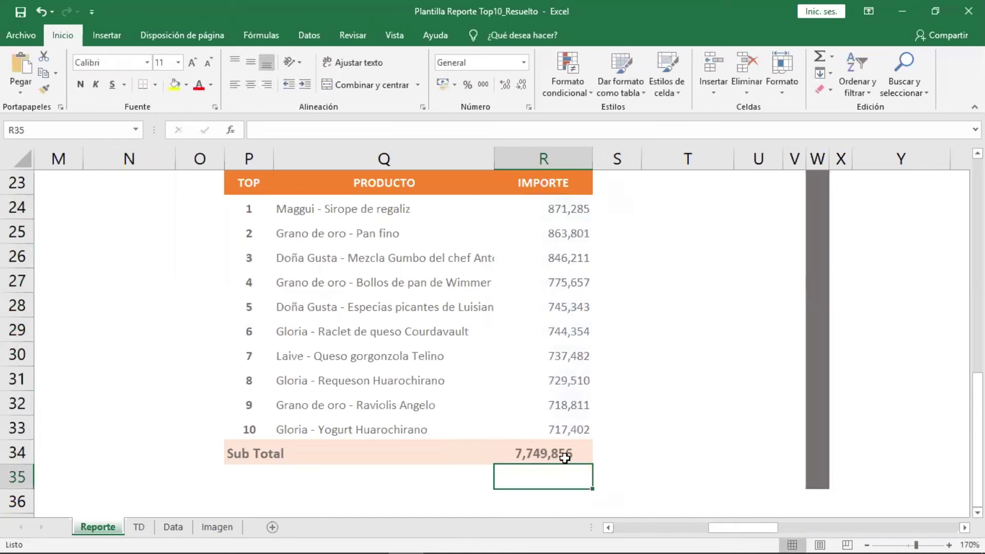
{"action": "left_click", "coordinate": [564, 455]}
{"action": "double_click", "coordinate": [377, 210]}
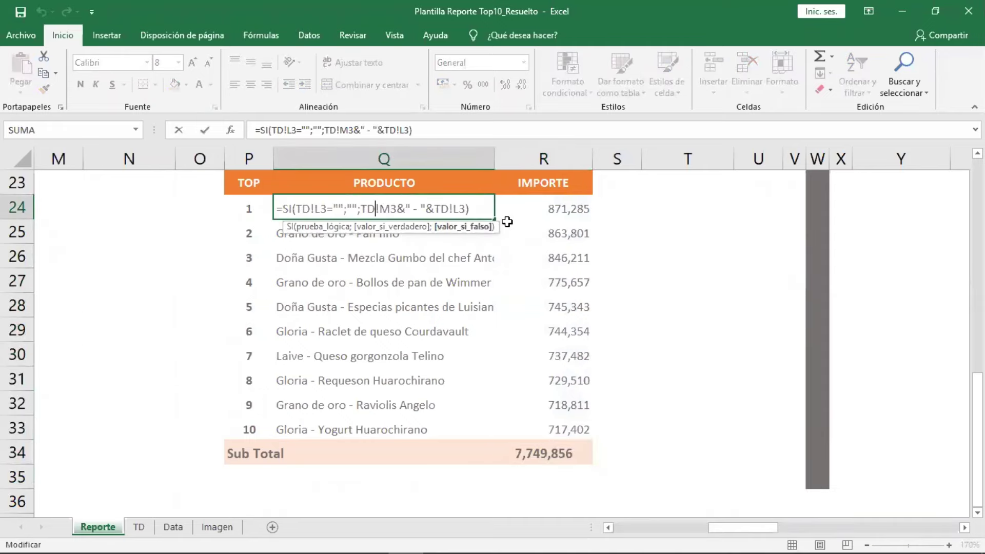
Enter =FORMULATEXTO(Q24) in Q22 to display the product formula.
{"action": "scroll", "coordinate": [521, 278], "scroll_direction": "up", "scroll_amount": 1}
{"action": "key", "text": "Escape"}
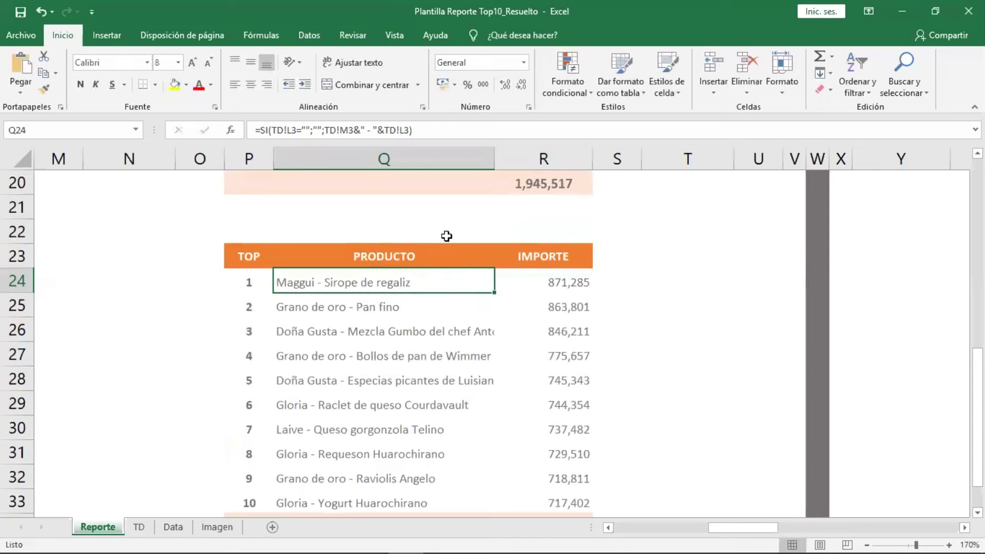
{"action": "left_click", "coordinate": [445, 236]}
{"action": "type", "text": "?"}
{"action": "key", "text": "BackSpace"}
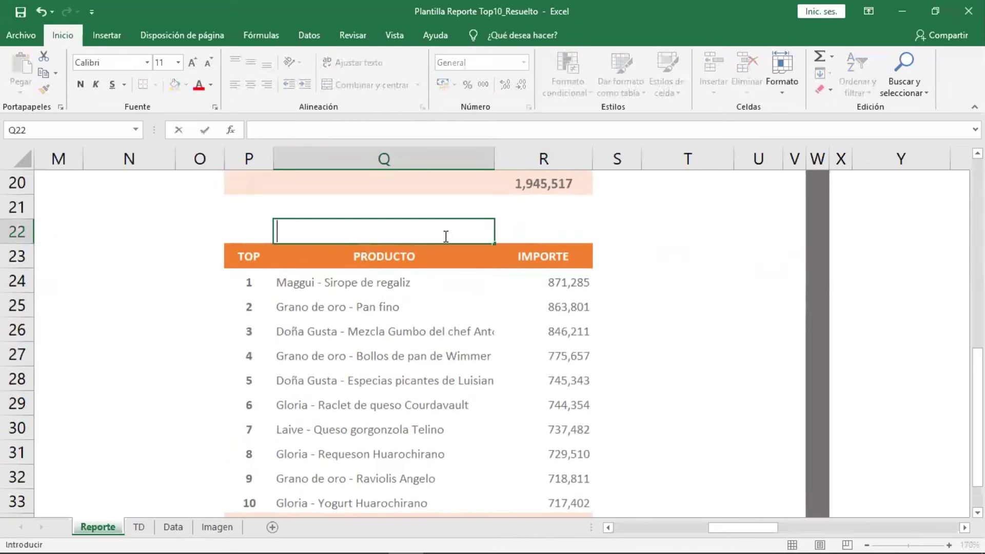
{"action": "type", "text": "=FOR"}
{"action": "key", "text": "Tab"}
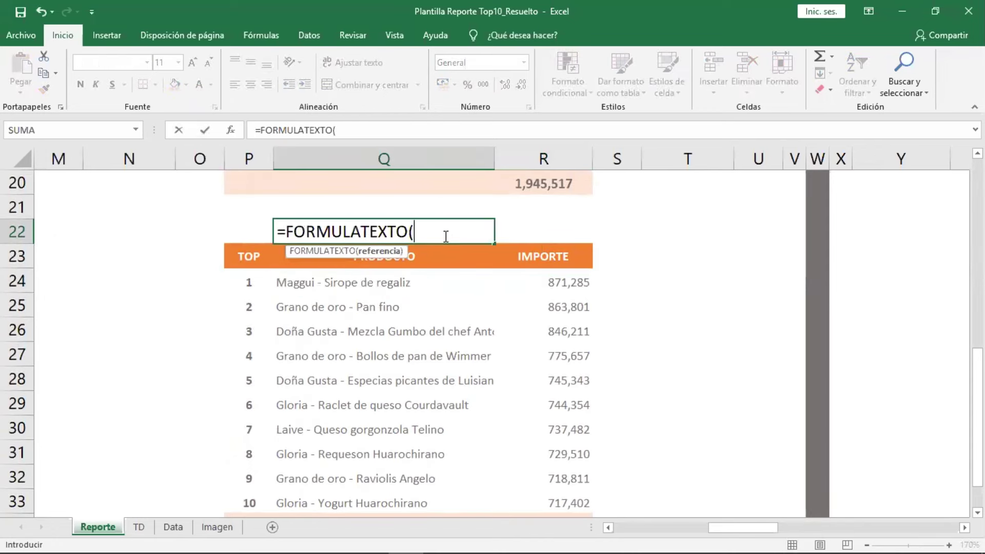
{"action": "left_click", "coordinate": [444, 283]}
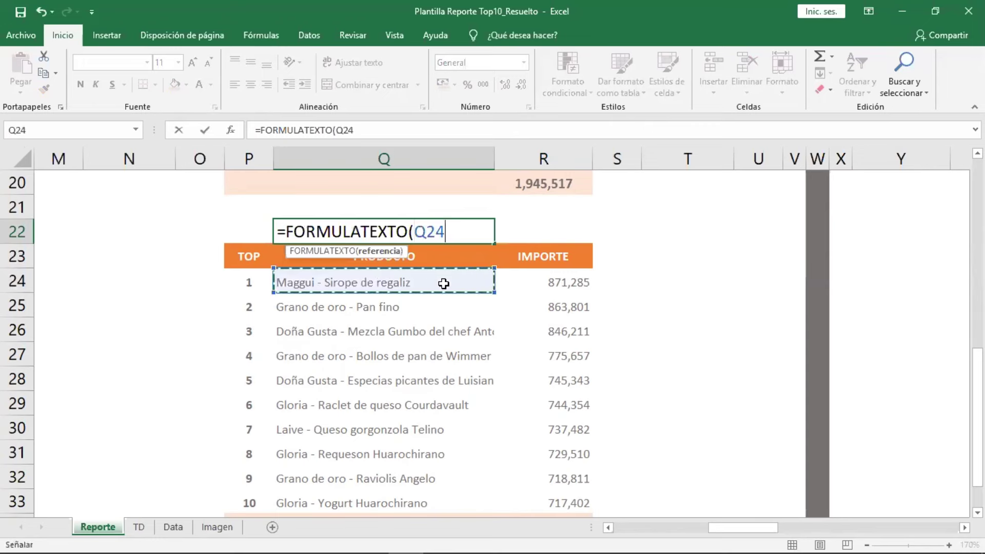
{"action": "key", "text": "Return"}
Enter =FORMULATEXTO(R24) in S24 to display the amount formula.
{"action": "left_click", "coordinate": [601, 282]}
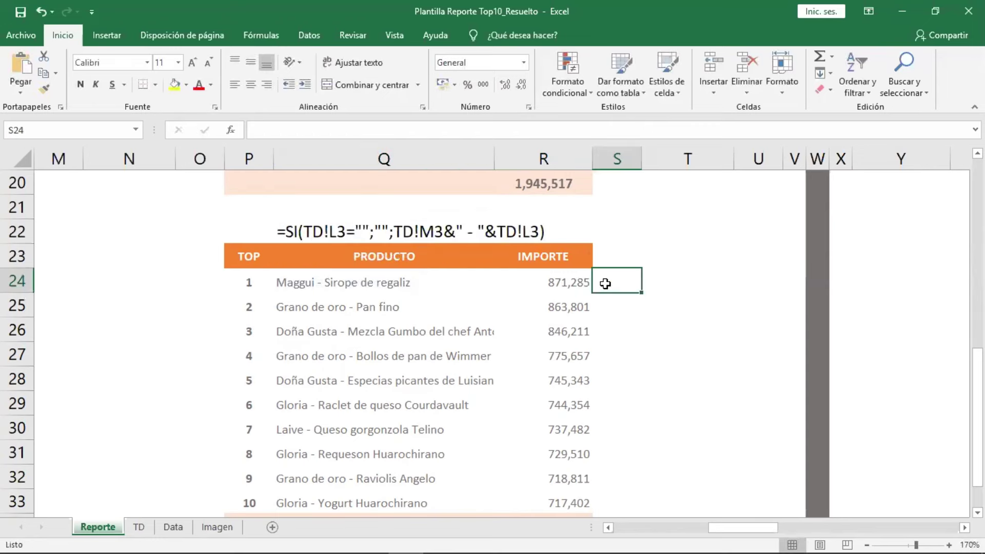
{"action": "type", "text": "=FOR"}
{"action": "key", "text": "Tab"}
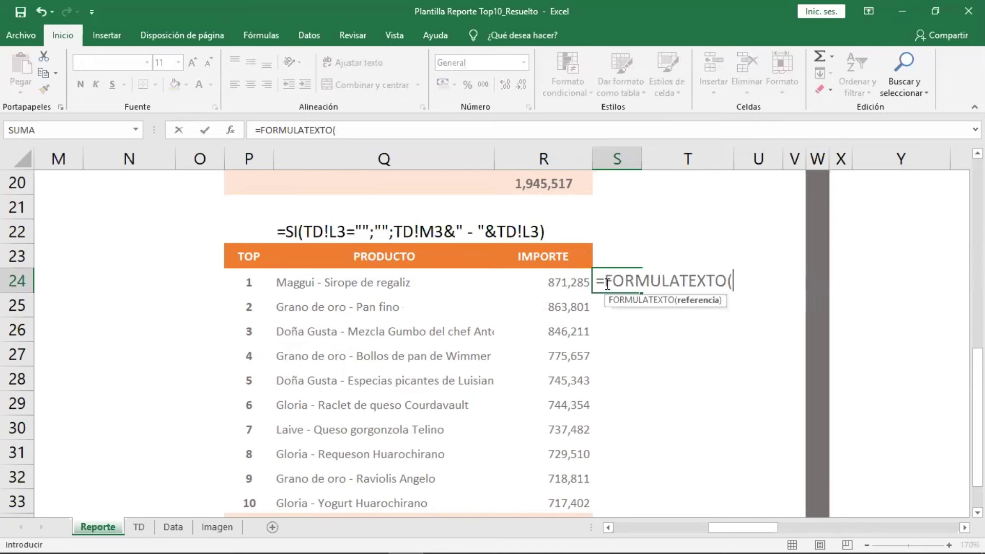
{"action": "left_click", "coordinate": [536, 279]}
{"action": "key", "text": "Return"}
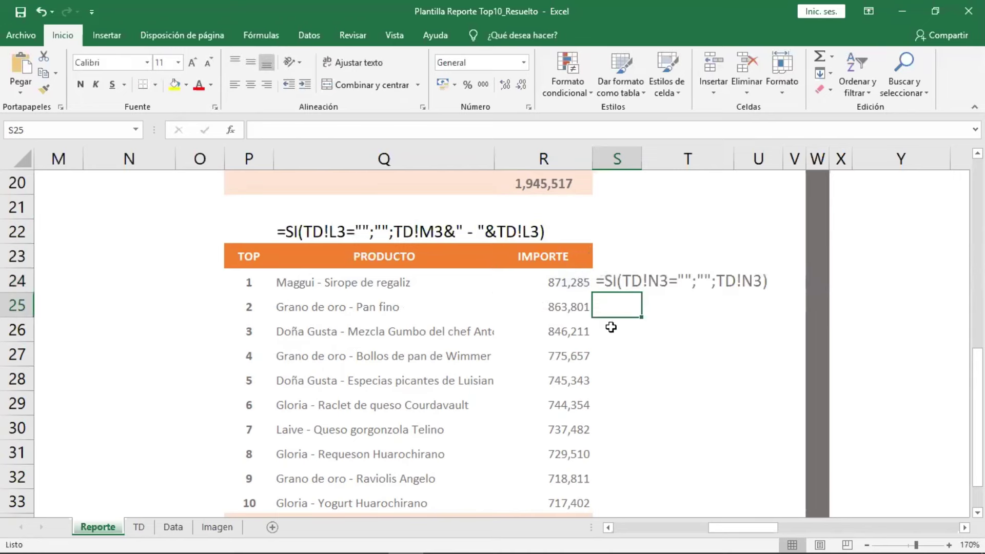
{"action": "left_click", "coordinate": [717, 351]}
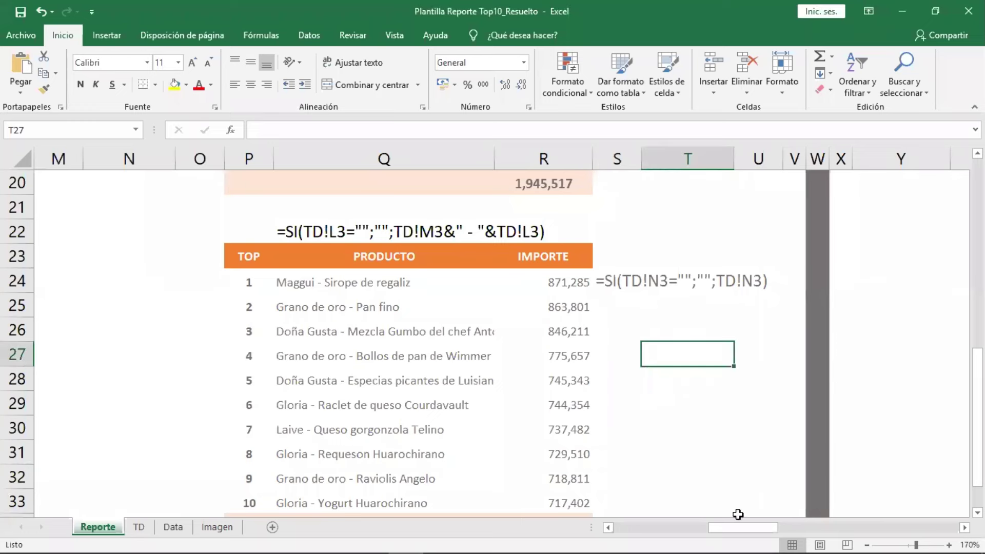
{"action": "mouse_move", "coordinate": [742, 527]}
{"action": "left_mouse_down"}
{"action": "mouse_move", "coordinate": [650, 524]}
{"action": "mouse_move", "coordinate": [755, 525]}
{"action": "left_mouse_up"}
On the TD sheet, select cell P2 and fill it yellow.
{"action": "key", "text": "ctrl+Page_Down"}
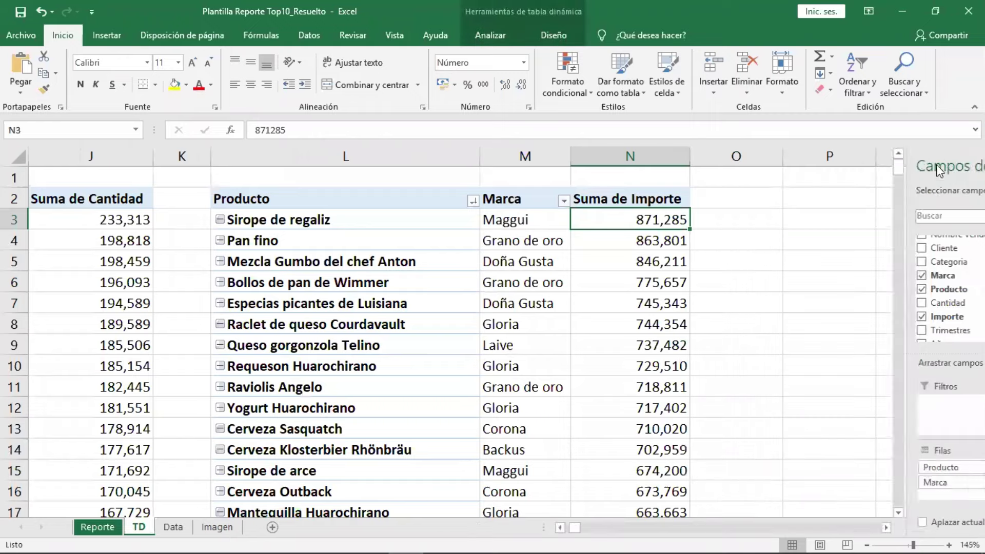
{"action": "left_click", "coordinate": [787, 197]}
{"action": "key", "text": "Right"}
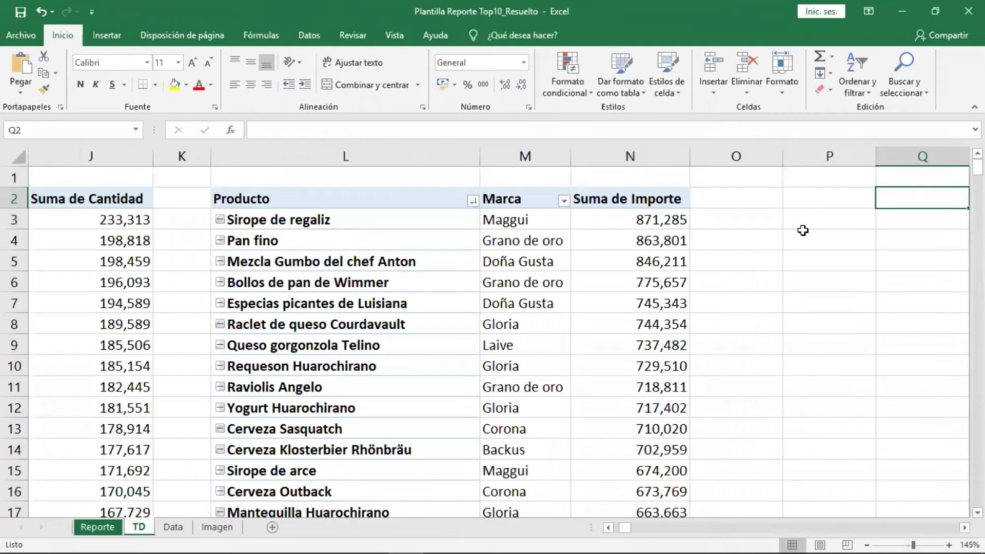
{"action": "key", "text": "Right"}
{"action": "key", "text": "Right"}
{"action": "left_click", "coordinate": [384, 205]}
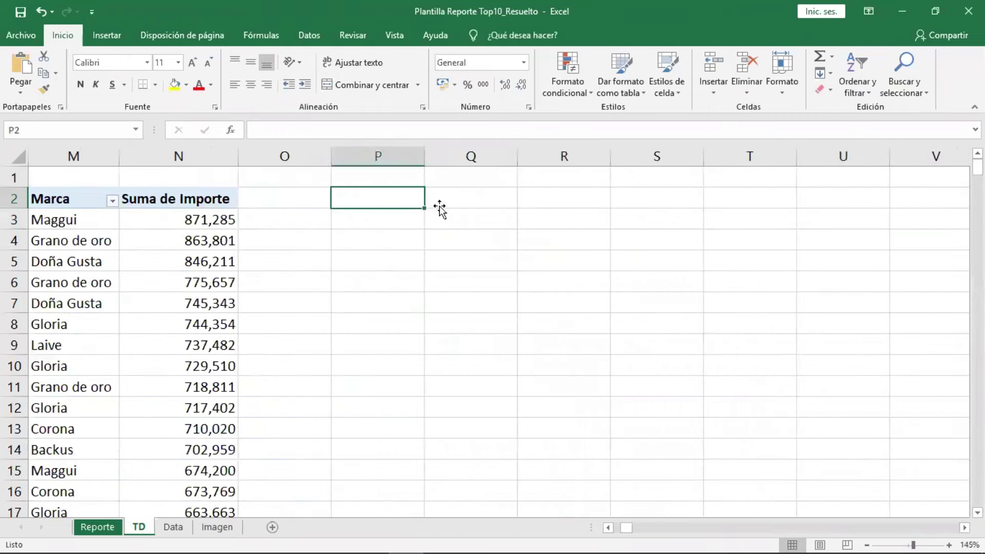
{"action": "left_click", "coordinate": [174, 85]}
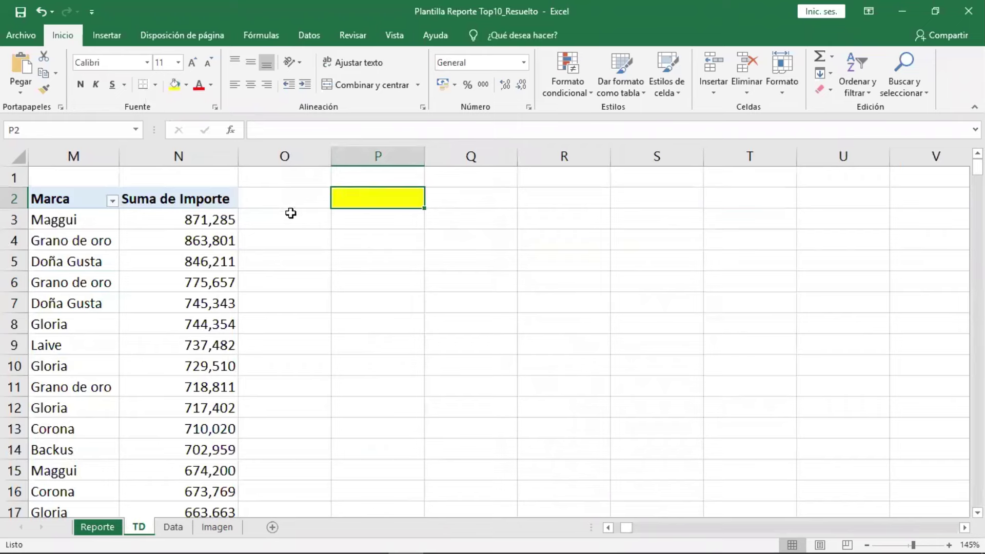
Insert a new pivot table at P2 from the VENTAS table.
{"action": "left_click", "coordinate": [115, 35]}
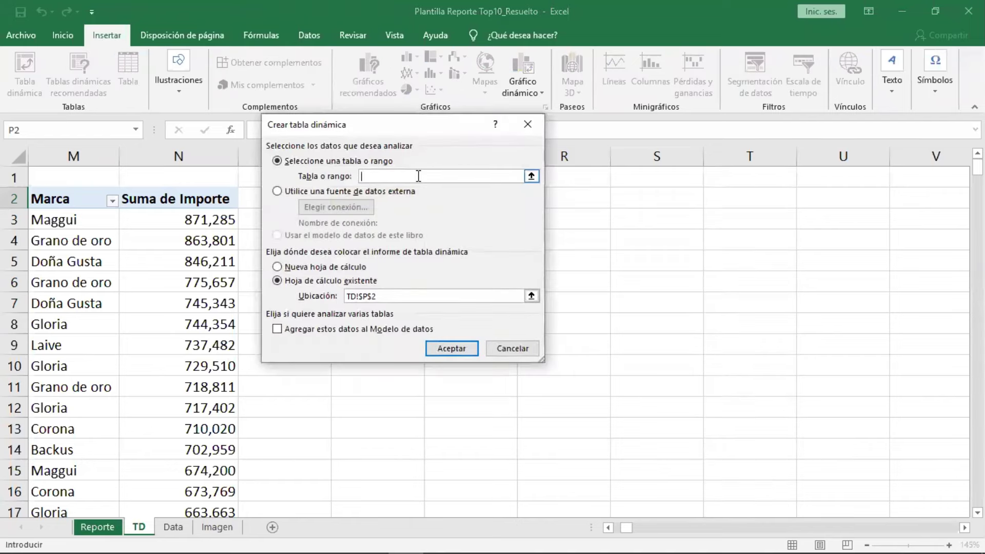
{"action": "type", "text": "VENTAS"}
{"action": "key", "text": "Return"}
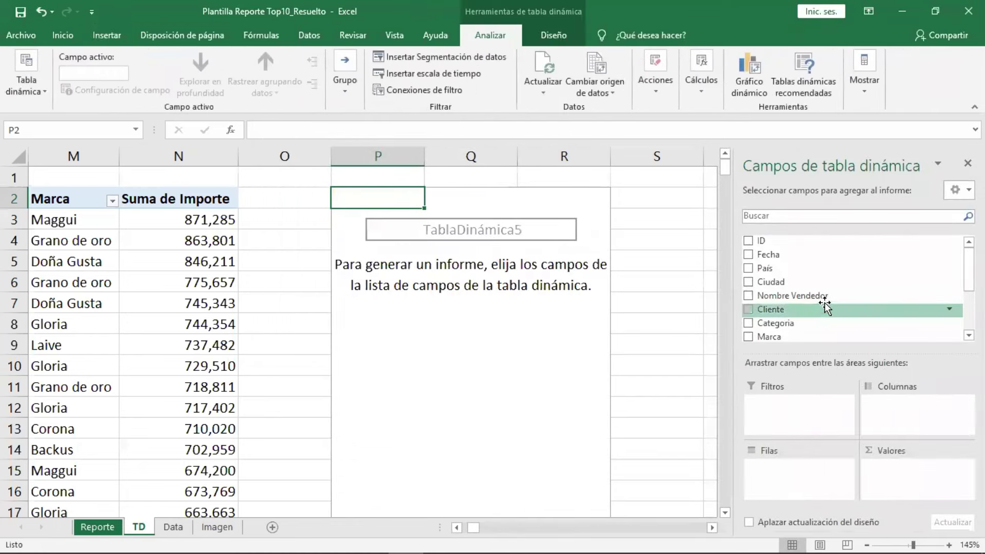
Put Cliente in the pivot rows and Cantidad in values as Suma de Cantidad.
{"action": "scroll", "coordinate": [852, 290], "scroll_direction": "down", "scroll_amount": 1}
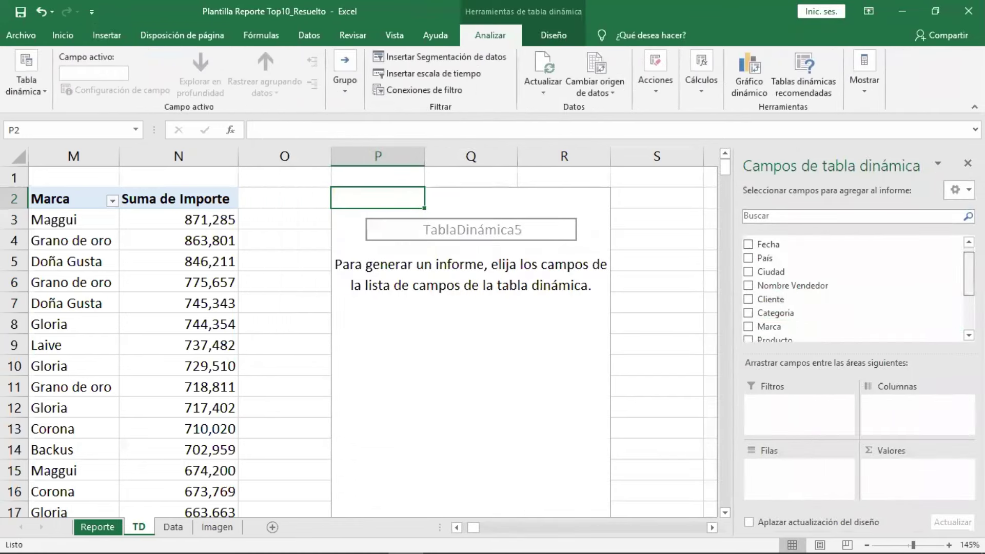
{"action": "left_click_drag", "start_coordinate": [862, 299], "coordinate": [814, 473]}
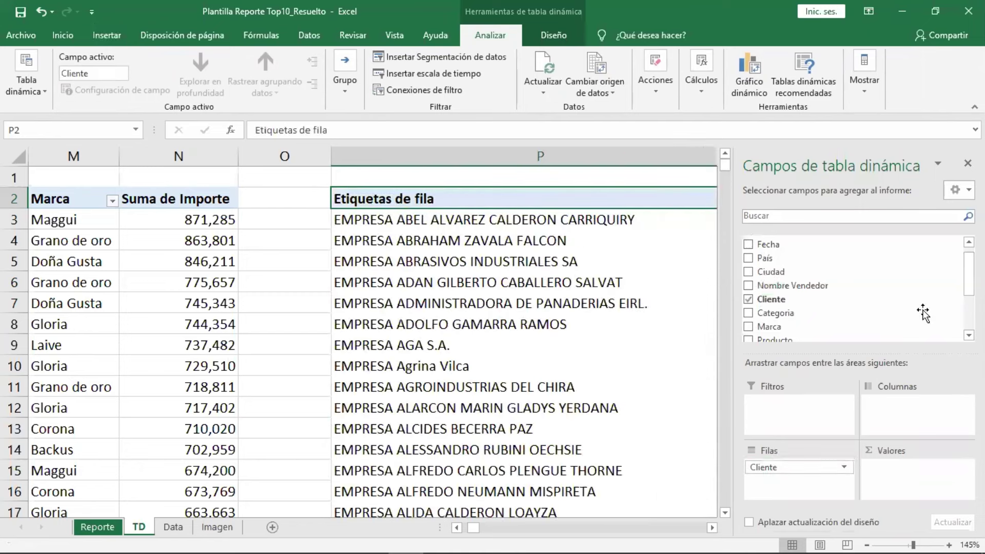
{"action": "scroll", "coordinate": [888, 329], "scroll_direction": "down", "scroll_amount": 3}
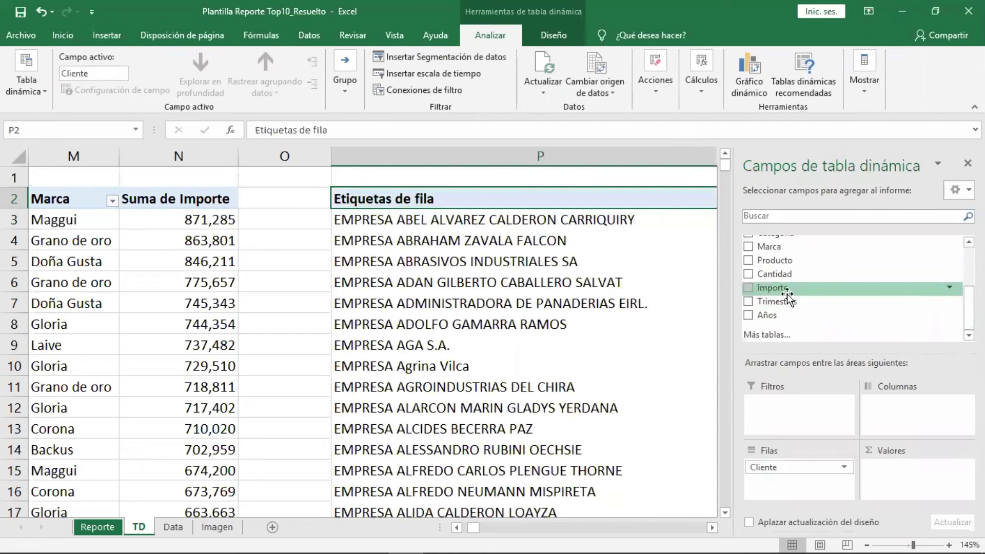
{"action": "left_click_drag", "start_coordinate": [775, 274], "coordinate": [893, 469]}
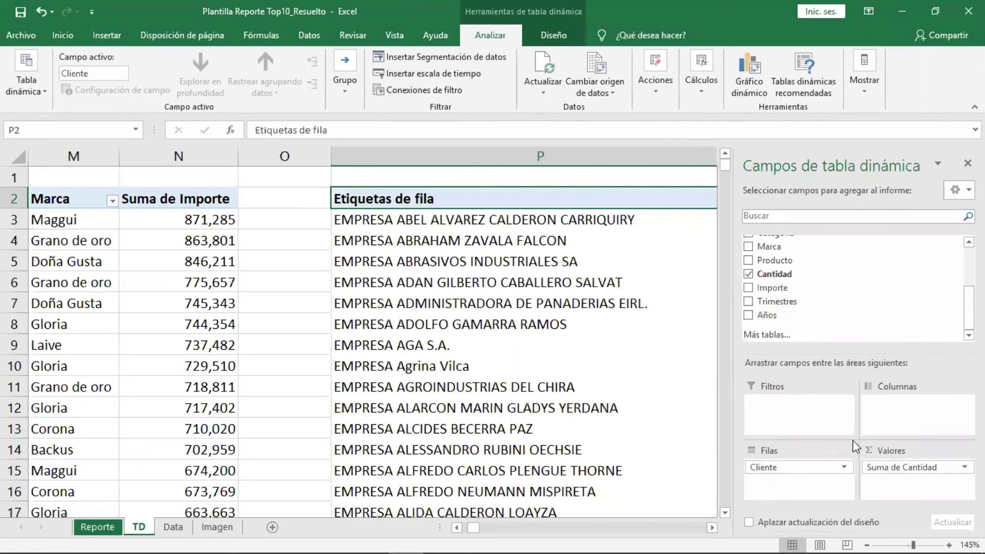
{"action": "left_click", "coordinate": [712, 528]}
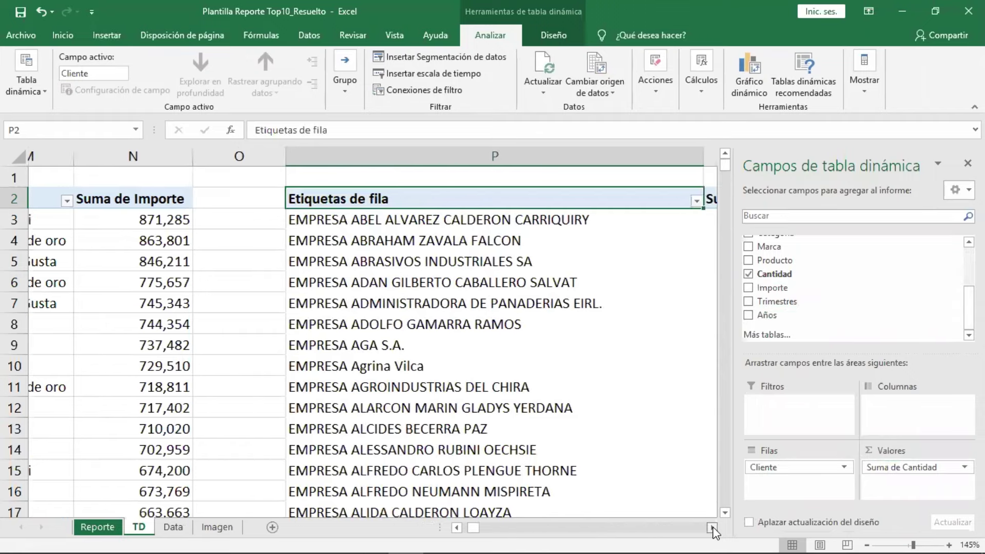
{"action": "left_click", "coordinate": [712, 527]}
{"action": "left_click", "coordinate": [712, 528]}
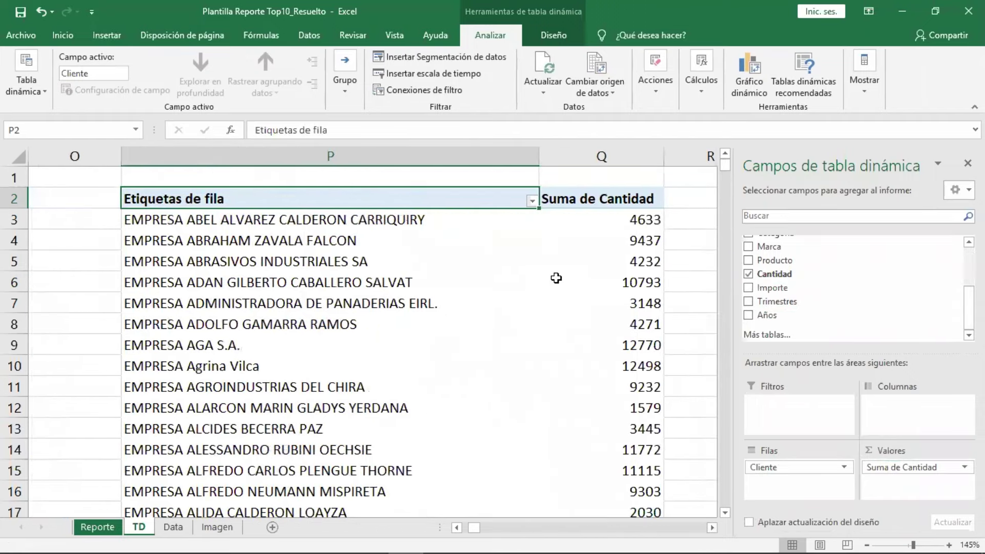
Format Suma de Cantidad with thousands separator and 0 decimals, sorted largest first.
{"action": "left_click", "coordinate": [637, 218]}
{"action": "right_click", "coordinate": [637, 220]}
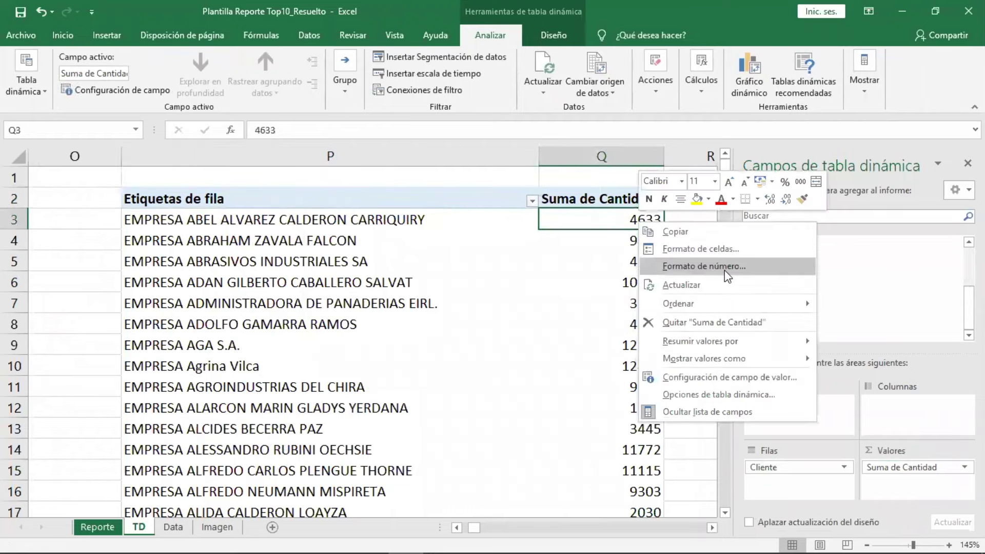
{"action": "left_click", "coordinate": [725, 267]}
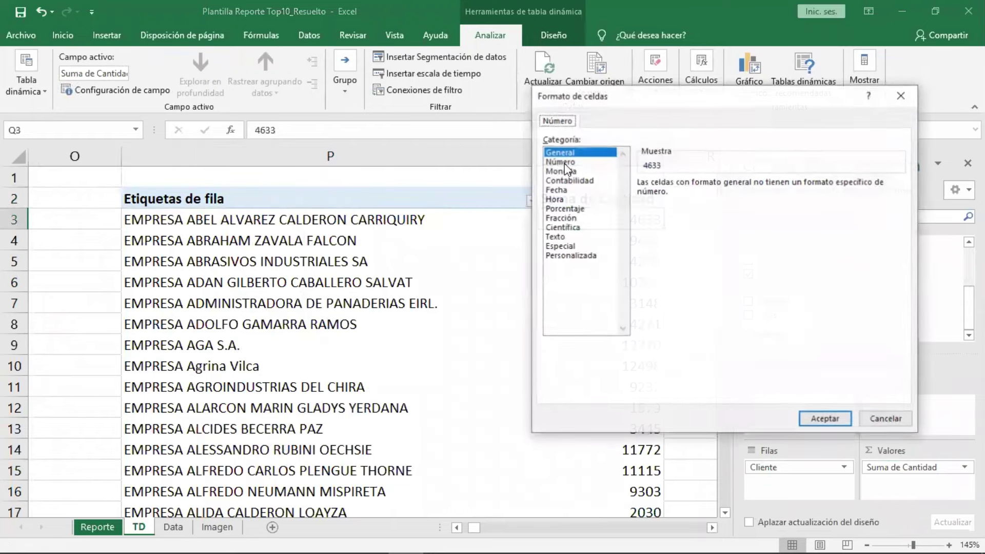
{"action": "left_click", "coordinate": [643, 201]}
{"action": "left_click", "coordinate": [759, 187]}
{"action": "left_click", "coordinate": [759, 187]}
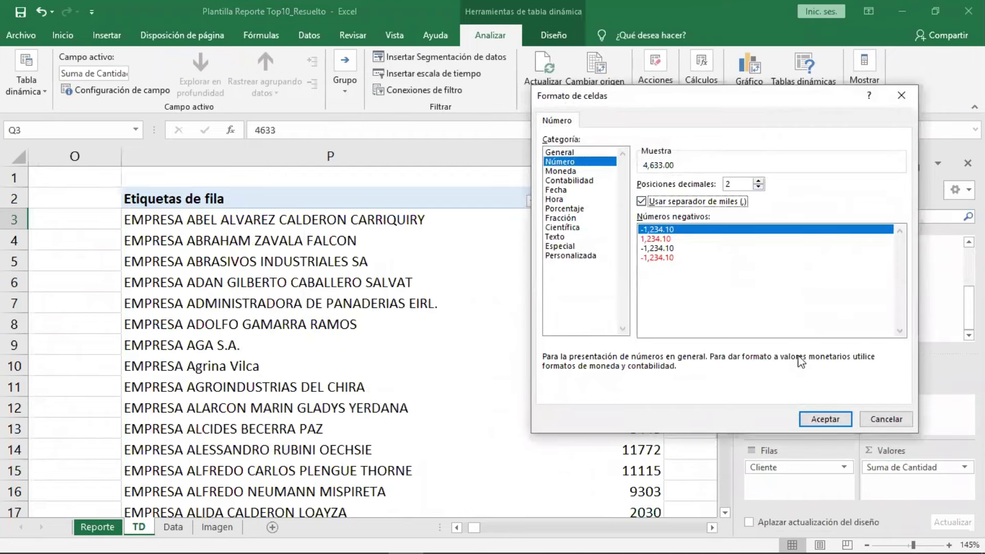
{"action": "left_click", "coordinate": [826, 419]}
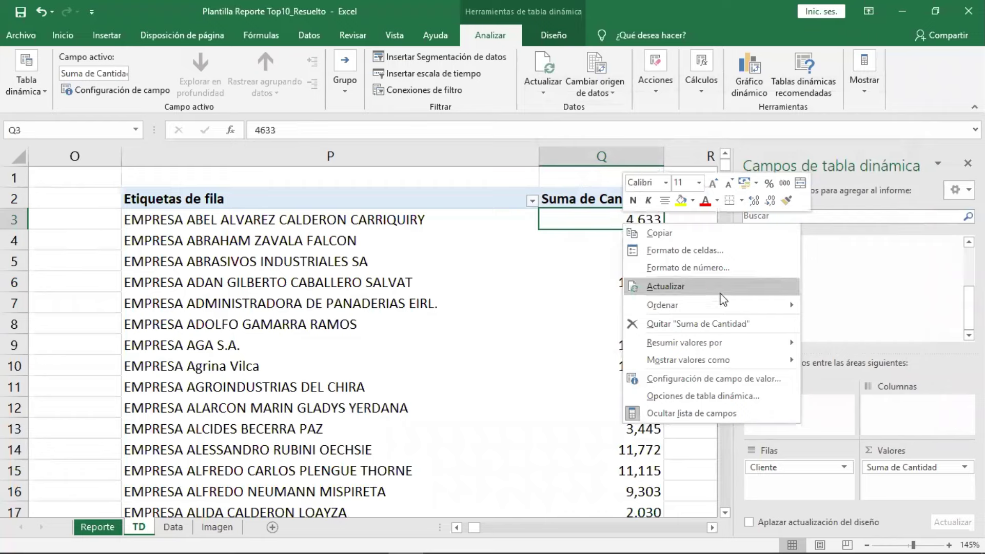
{"action": "mouse_move", "coordinate": [663, 305]}
{"action": "left_click", "coordinate": [823, 324]}
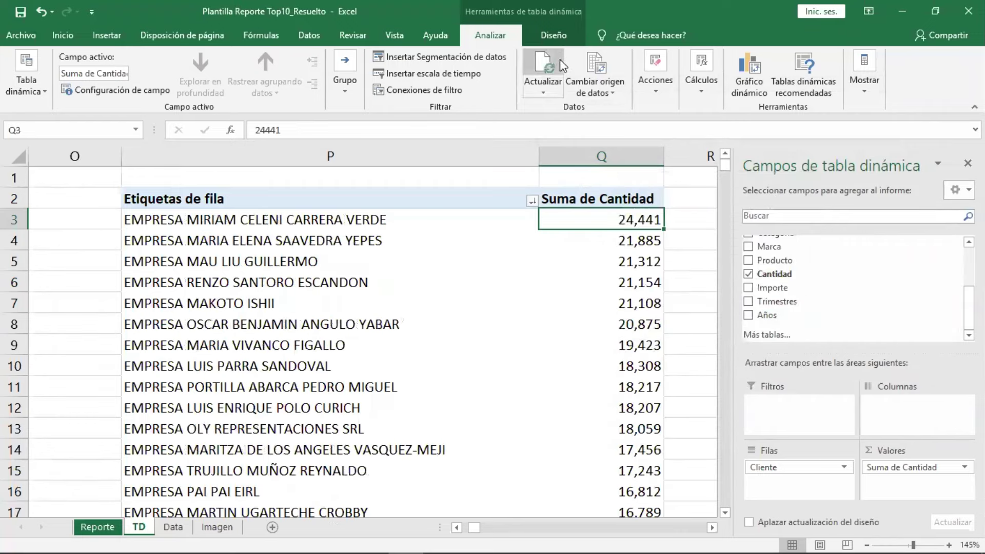
Switch the pivot to tabular layout and turn off subtotals and grand totals.
{"action": "left_click", "coordinate": [561, 43]}
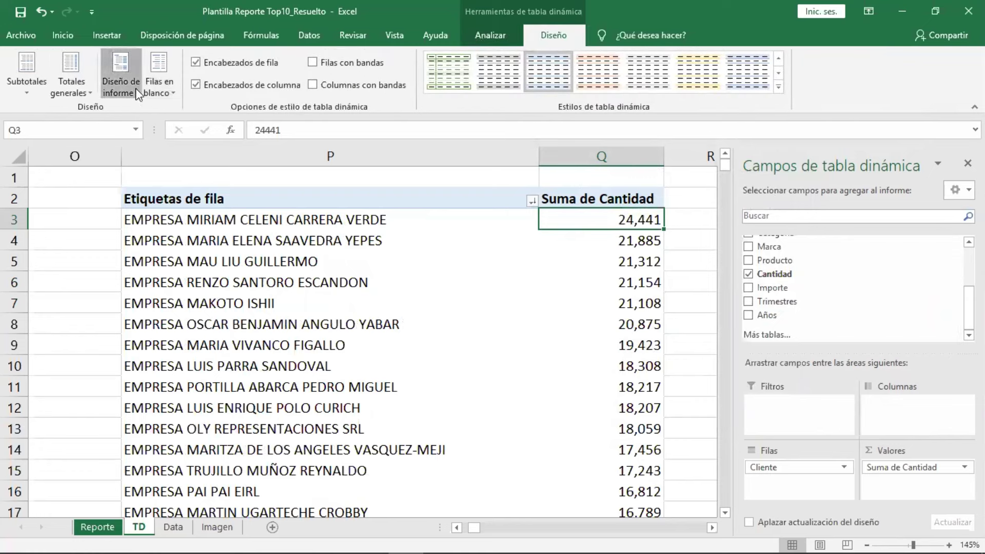
{"action": "left_click", "coordinate": [121, 77]}
{"action": "left_click", "coordinate": [227, 180]}
{"action": "left_click", "coordinate": [27, 72]}
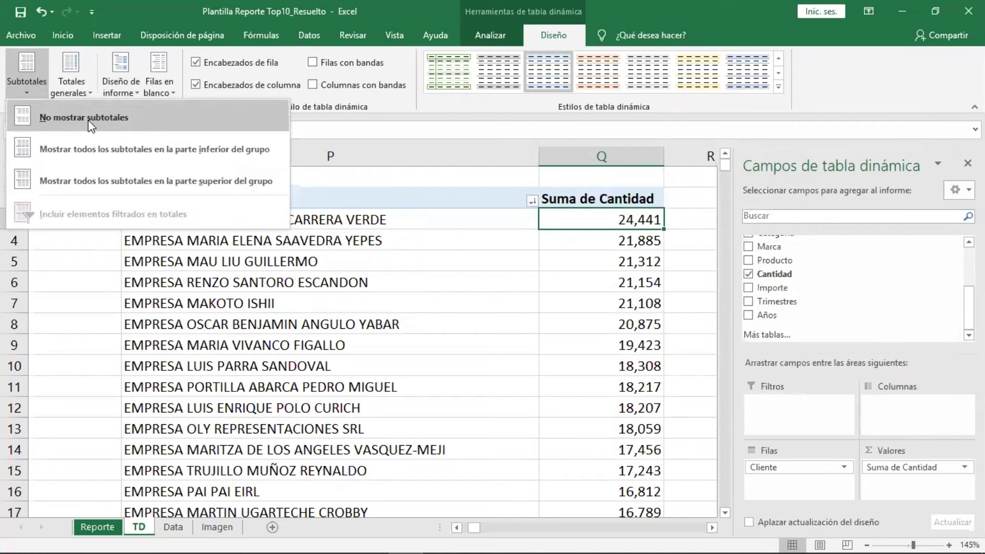
{"action": "left_click", "coordinate": [580, 285]}
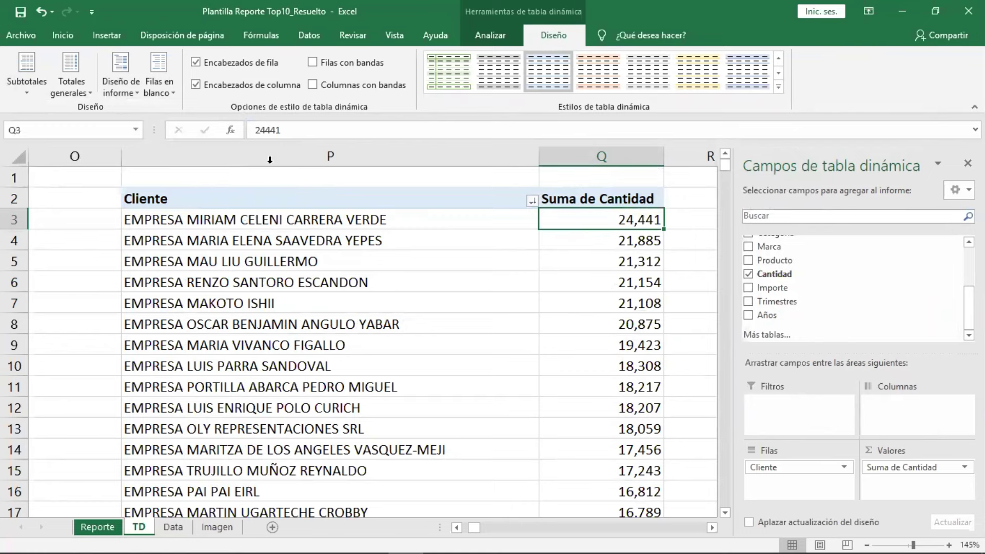
{"action": "left_click", "coordinate": [84, 89]}
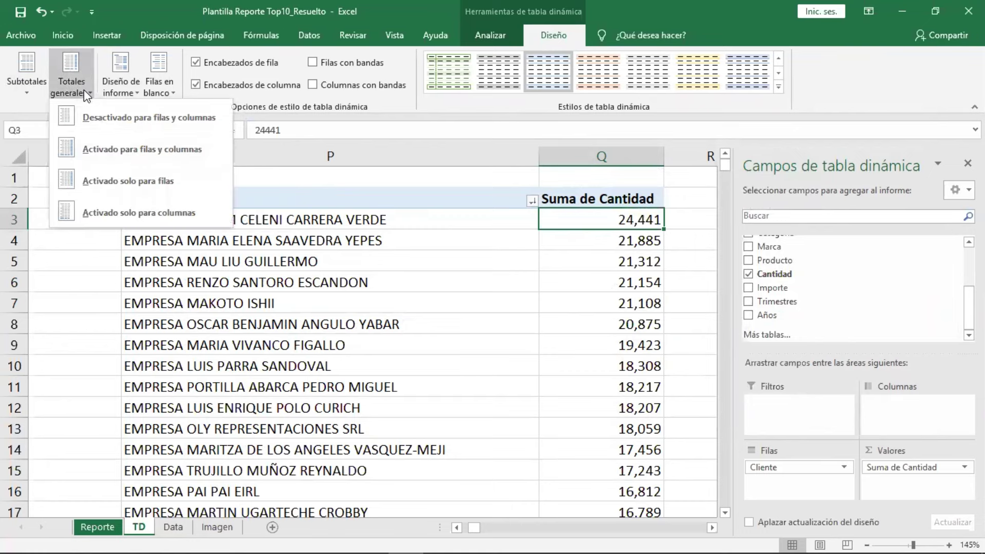
{"action": "left_click", "coordinate": [169, 126]}
Review the client quantities, starting at 24,441, and close the pivot field list.
{"action": "left_click", "coordinate": [559, 281]}
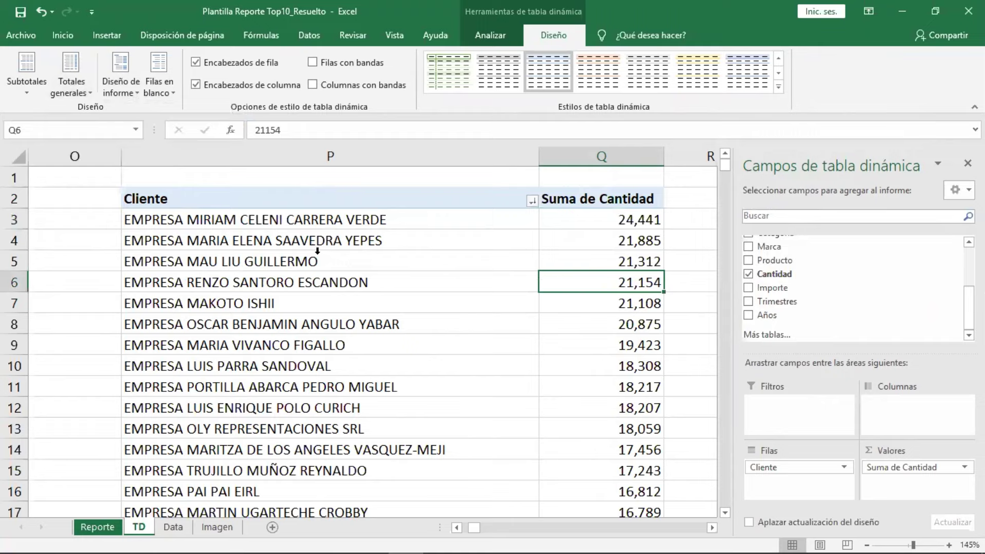
{"action": "left_click", "coordinate": [595, 262]}
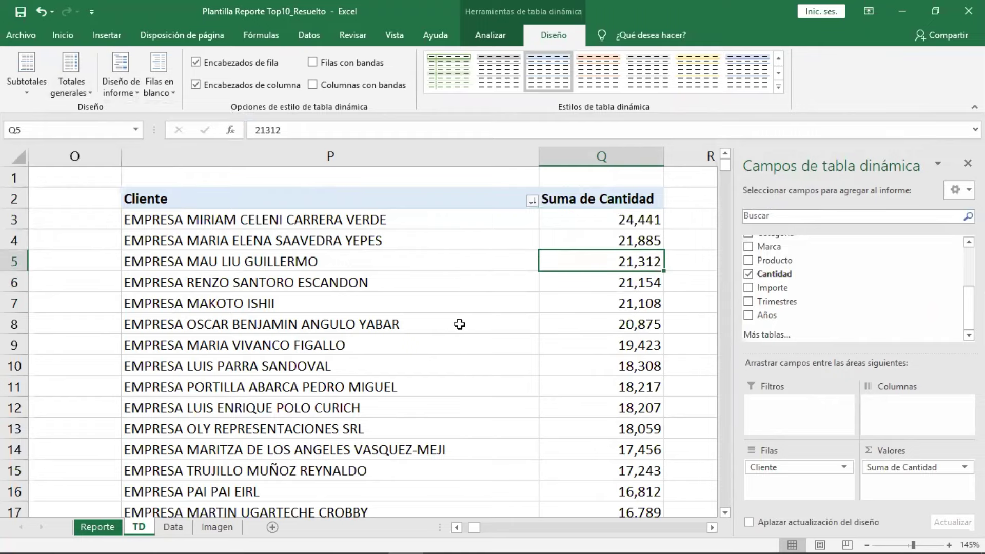
{"action": "scroll", "coordinate": [460, 325], "scroll_direction": "down", "scroll_amount": 2}
{"action": "scroll", "coordinate": [459, 325], "scroll_direction": "down", "scroll_amount": 1}
{"action": "scroll", "coordinate": [459, 325], "scroll_direction": "up", "scroll_amount": 3}
{"action": "left_click", "coordinate": [968, 164]}
{"action": "left_click", "coordinate": [770, 202]}
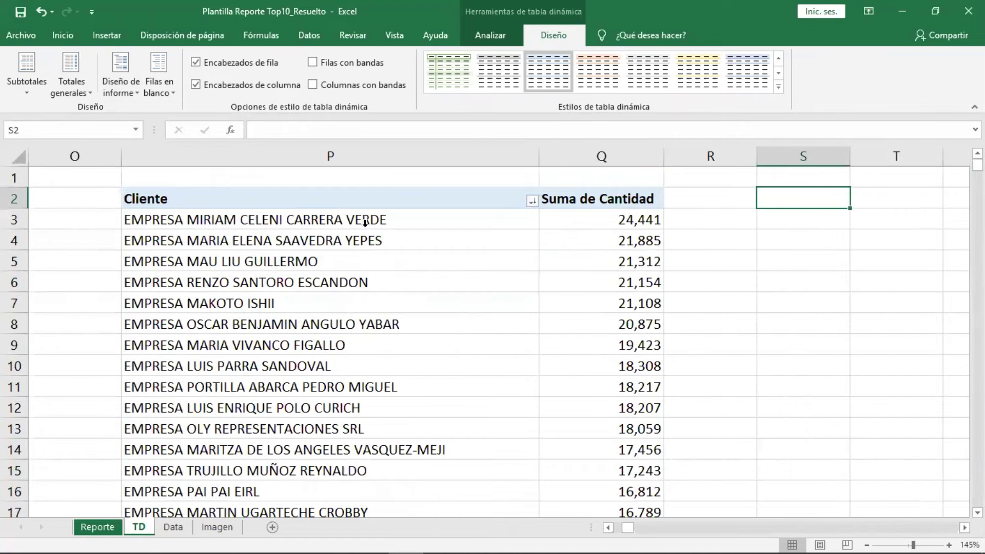
Create a new pivot table at S2 with Cliente in Rows and Importe in Values.
{"action": "left_click", "coordinate": [107, 35]}
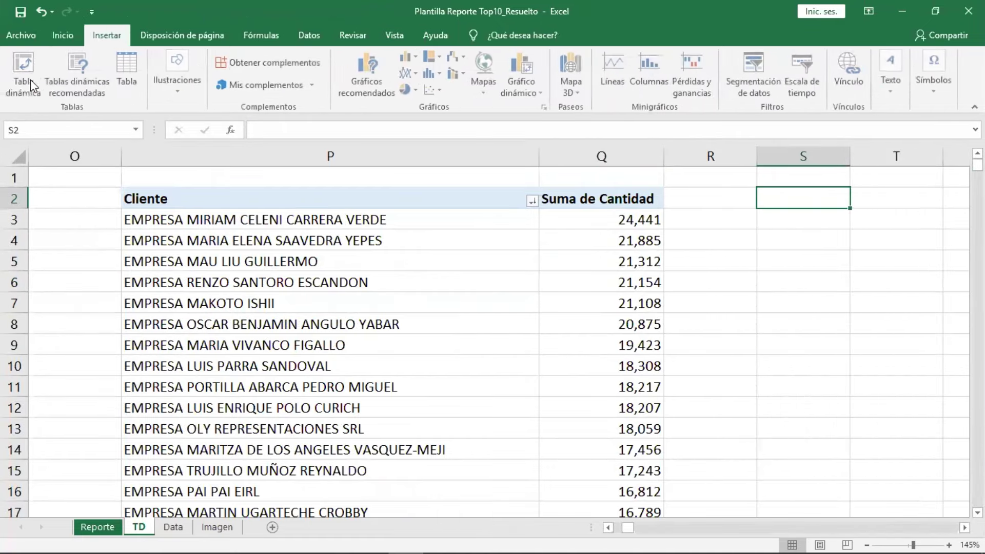
{"action": "left_click", "coordinate": [32, 85]}
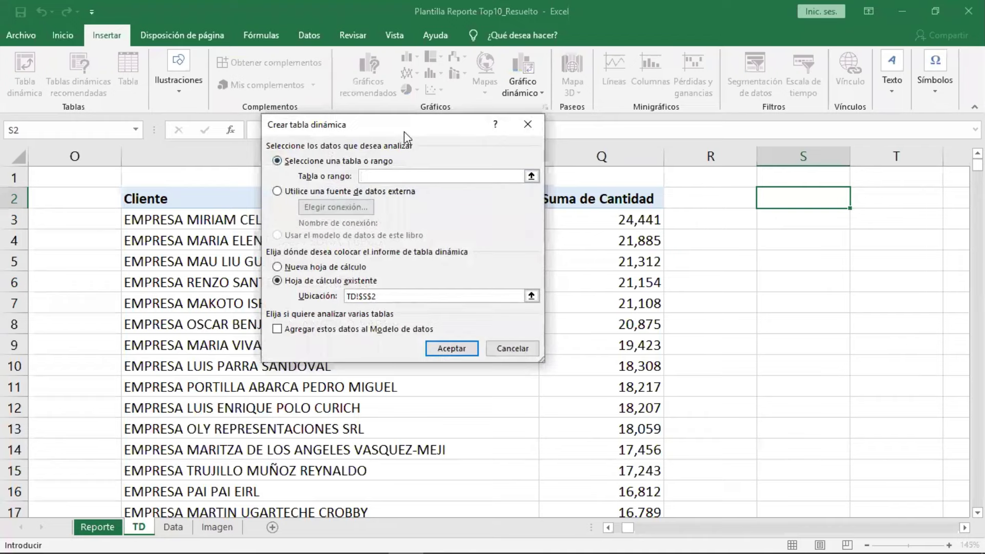
{"action": "mouse_move", "coordinate": [404, 131]}
{"action": "left_mouse_down"}
{"action": "mouse_move", "coordinate": [481, 178]}
{"action": "mouse_move", "coordinate": [539, 252]}
{"action": "left_mouse_up"}
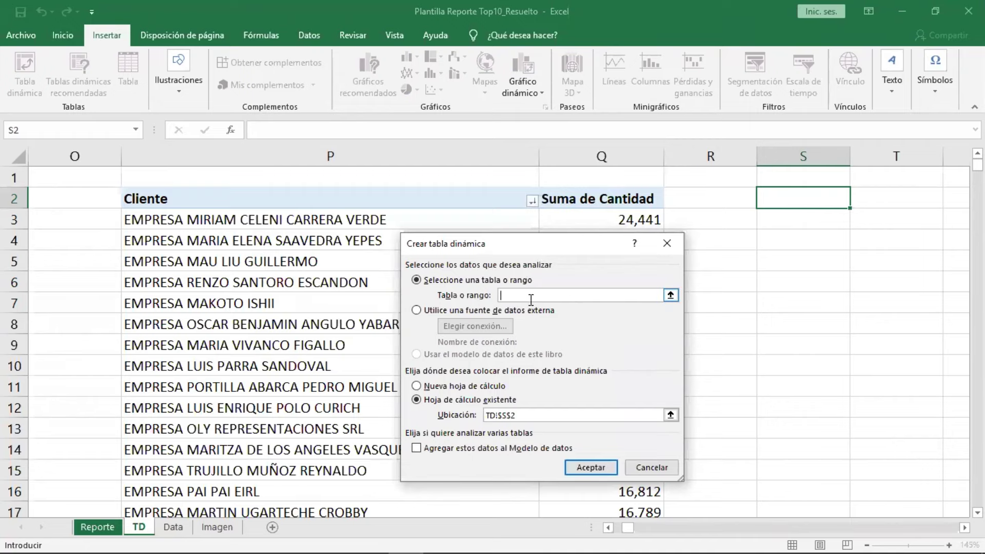
{"action": "type", "text": "VENTAS"}
{"action": "key", "text": "Return"}
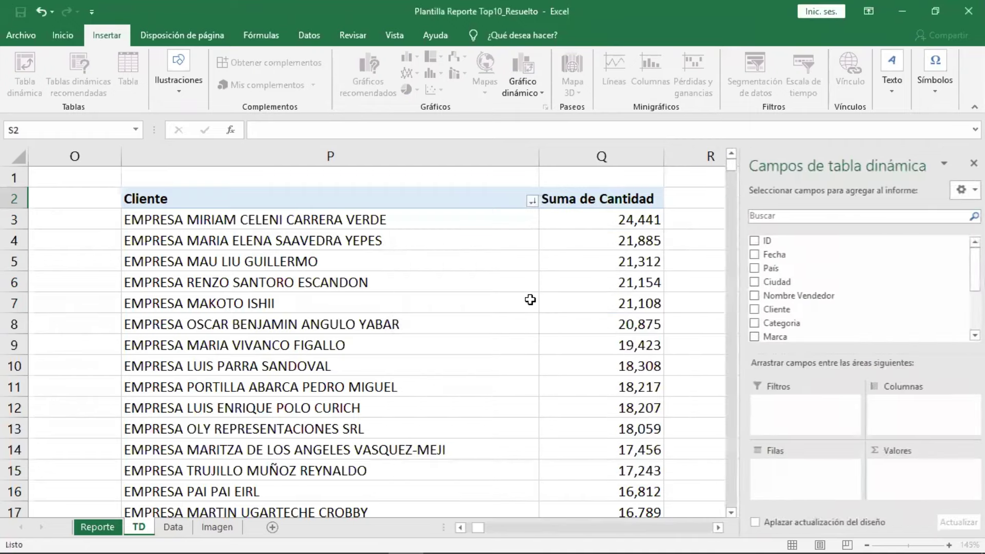
{"action": "left_click", "coordinate": [712, 527]}
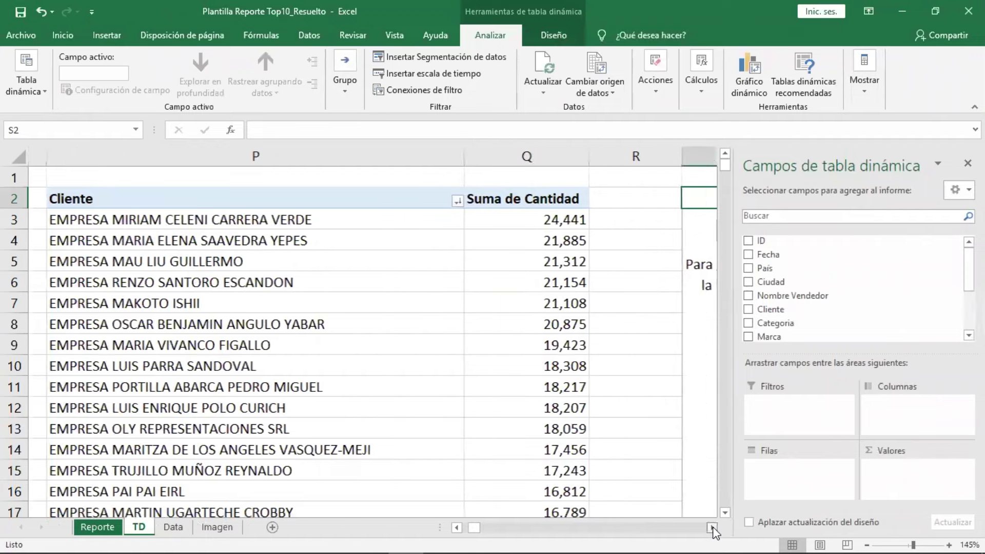
{"action": "left_click_drag", "start_coordinate": [799, 312], "coordinate": [799, 470]}
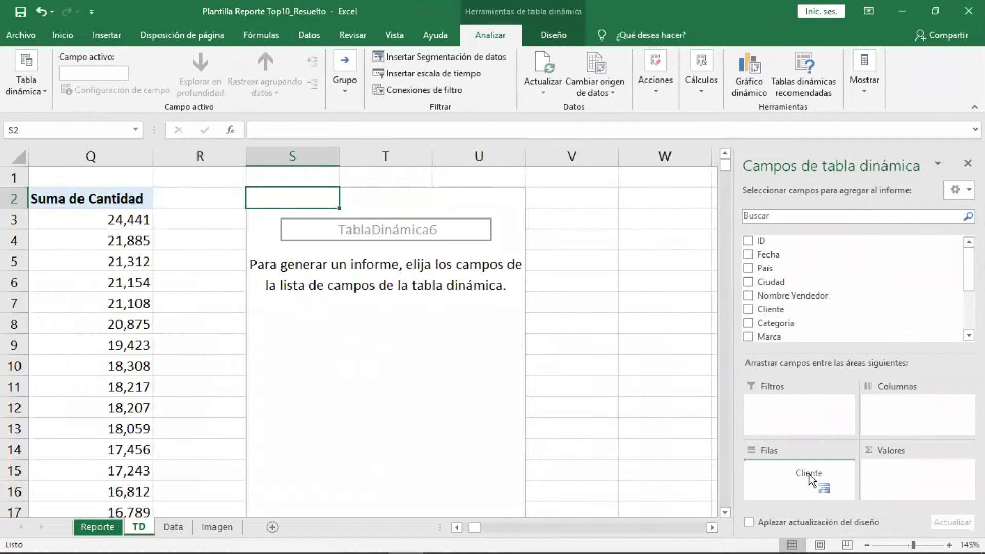
{"action": "scroll", "coordinate": [852, 287], "scroll_direction": "down", "scroll_amount": 2}
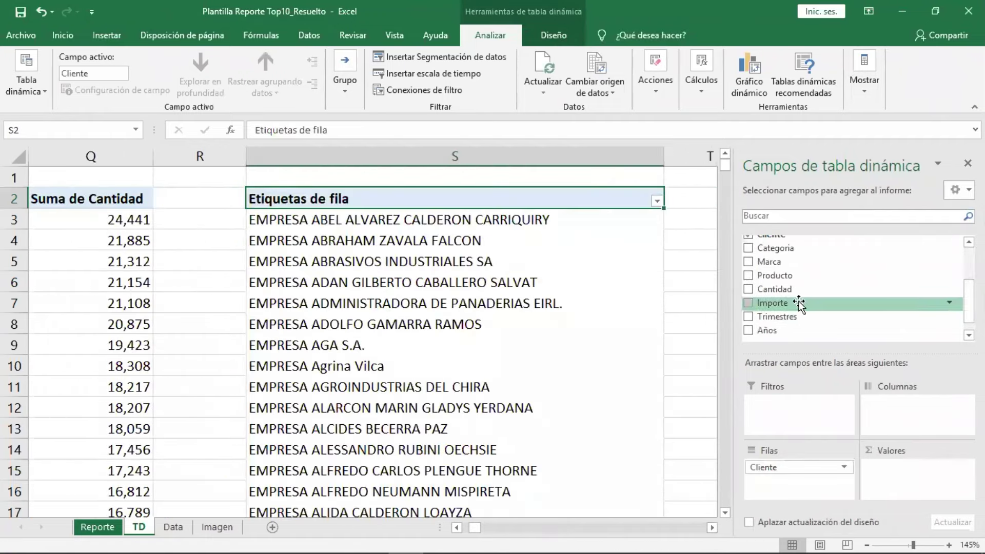
{"action": "left_click_drag", "start_coordinate": [772, 303], "coordinate": [888, 468]}
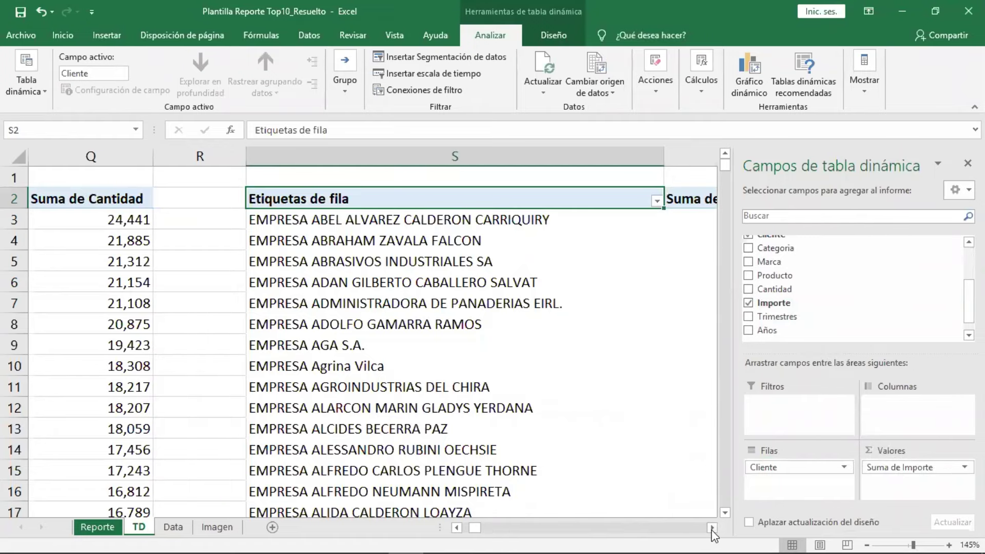
{"action": "scroll", "coordinate": [713, 529], "scroll_direction": "right", "scroll_amount": 3}
{"action": "scroll", "coordinate": [629, 257], "scroll_direction": "right", "scroll_amount": 1}
Format Suma de Importe as Number with thousands separator and 0 decimals, sorted largest to smallest.
{"action": "left_click", "coordinate": [622, 221]}
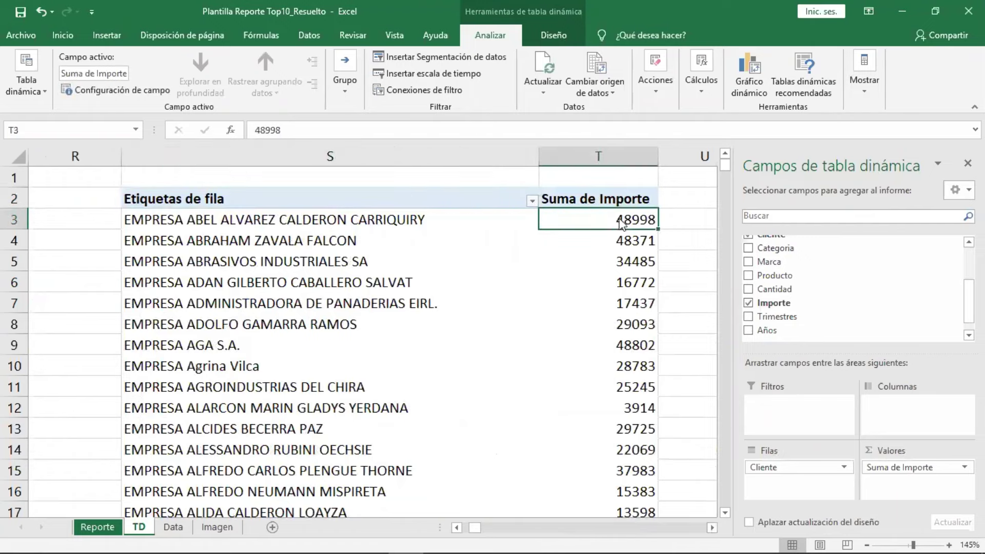
{"action": "right_click", "coordinate": [622, 221]}
{"action": "left_click", "coordinate": [686, 263]}
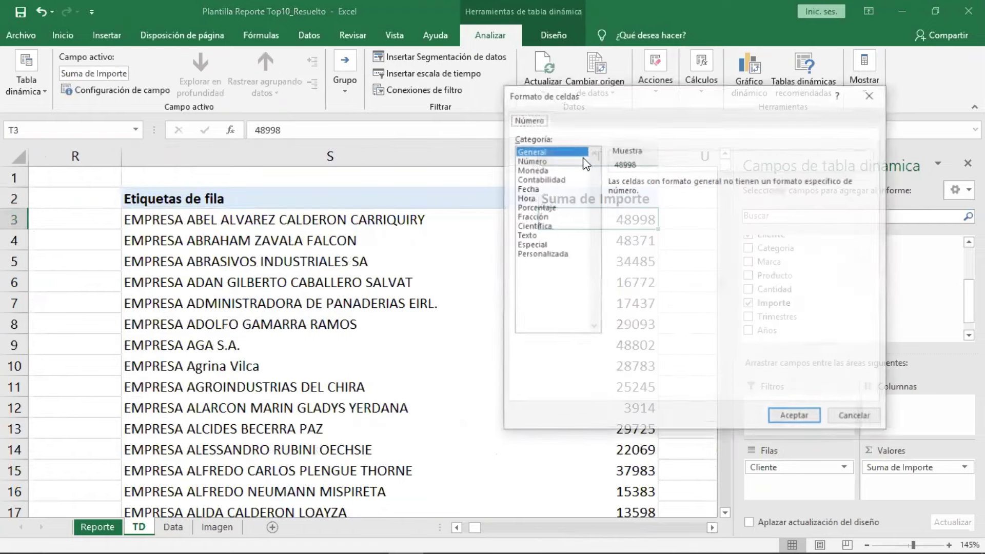
{"action": "left_click", "coordinate": [531, 161]}
{"action": "left_click", "coordinate": [622, 200]}
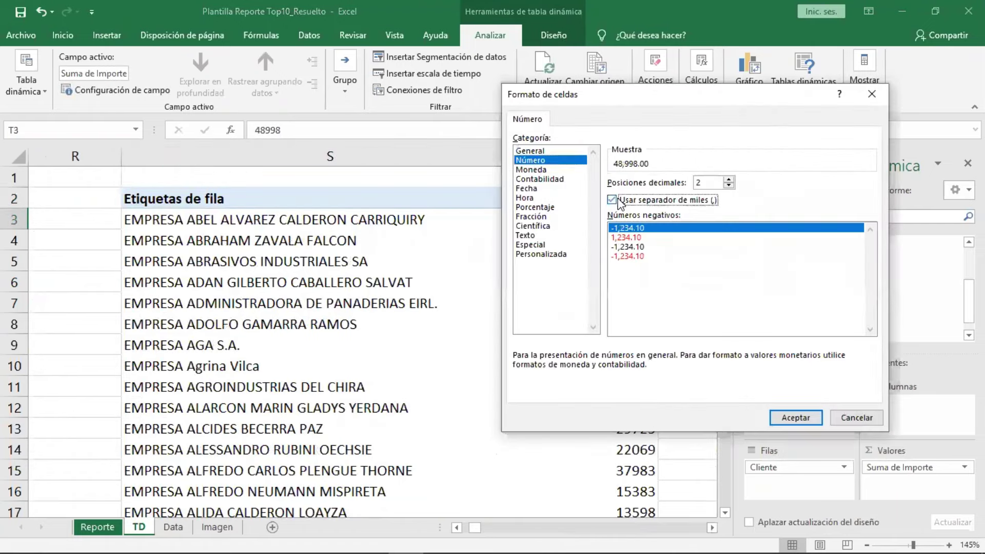
{"action": "left_click", "coordinate": [729, 185]}
{"action": "left_click", "coordinate": [728, 185]}
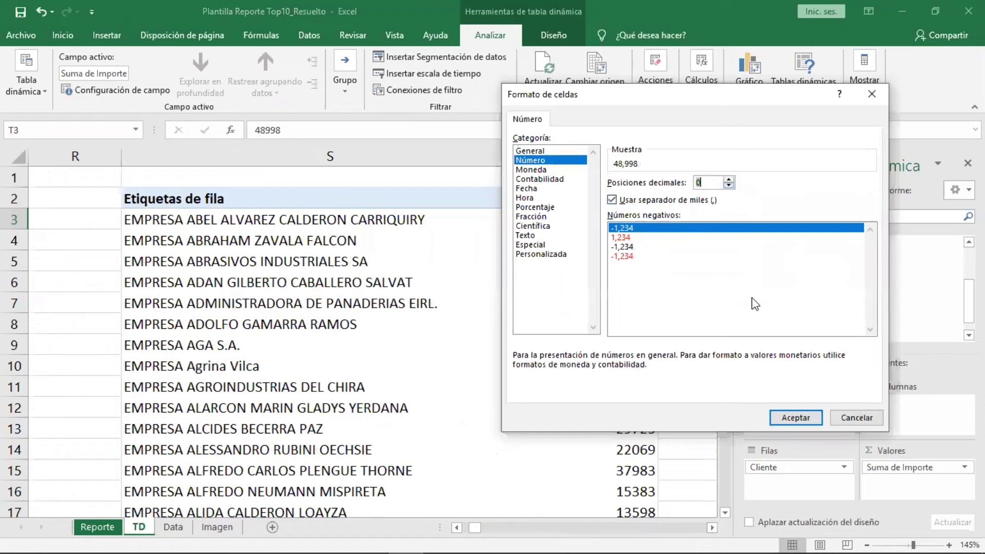
{"action": "left_click", "coordinate": [795, 418]}
{"action": "key", "text": "Return"}
{"action": "right_click", "coordinate": [611, 222]}
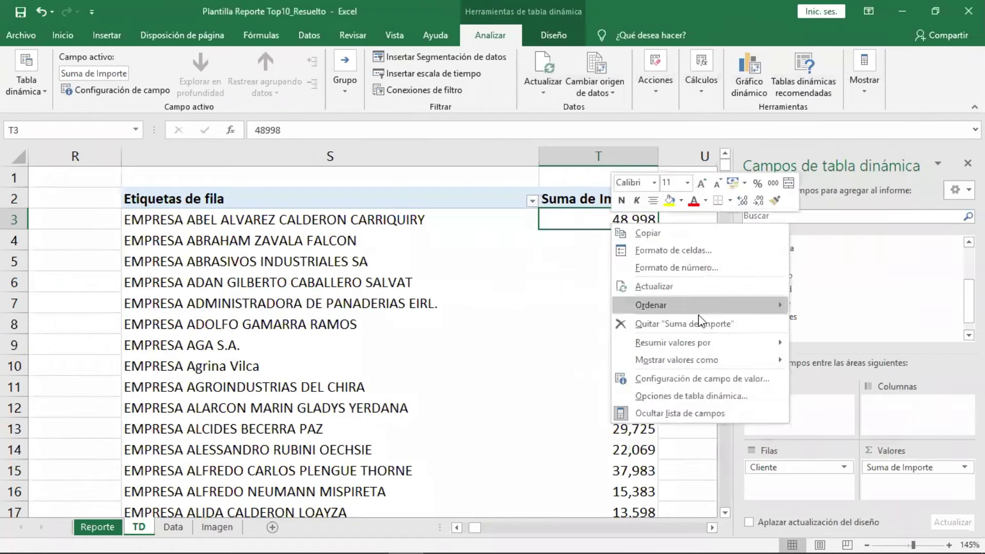
{"action": "mouse_move", "coordinate": [693, 305]}
{"action": "left_click", "coordinate": [836, 325]}
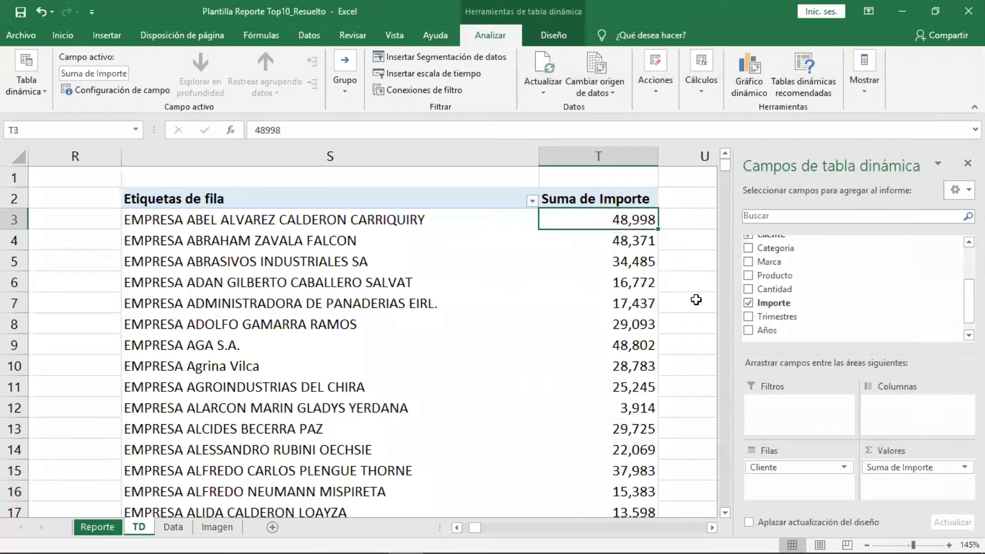
Set the client Importe pivot's report layout to Show in Tabular Form.
{"action": "left_click", "coordinate": [549, 36]}
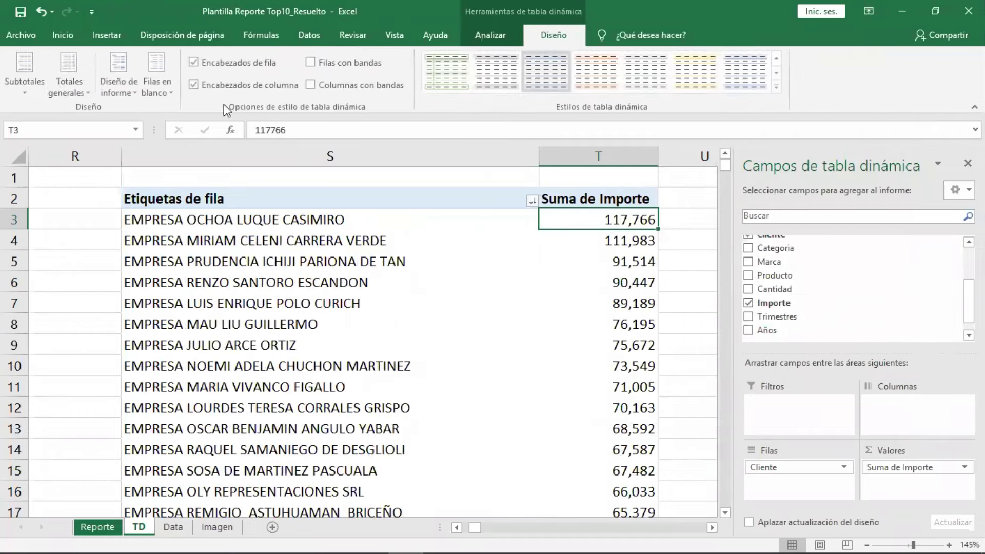
{"action": "left_click", "coordinate": [71, 87]}
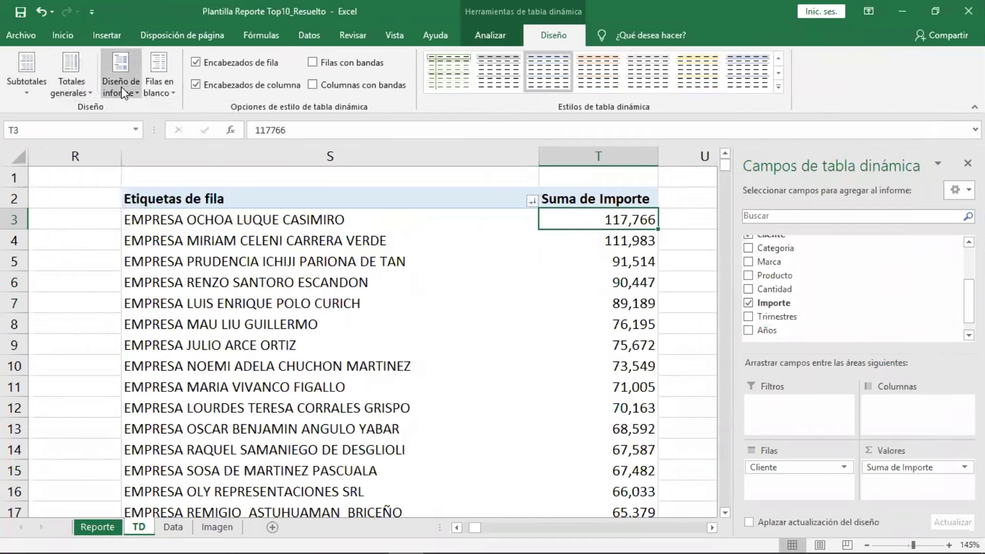
{"action": "left_click", "coordinate": [121, 87]}
{"action": "left_click", "coordinate": [215, 181]}
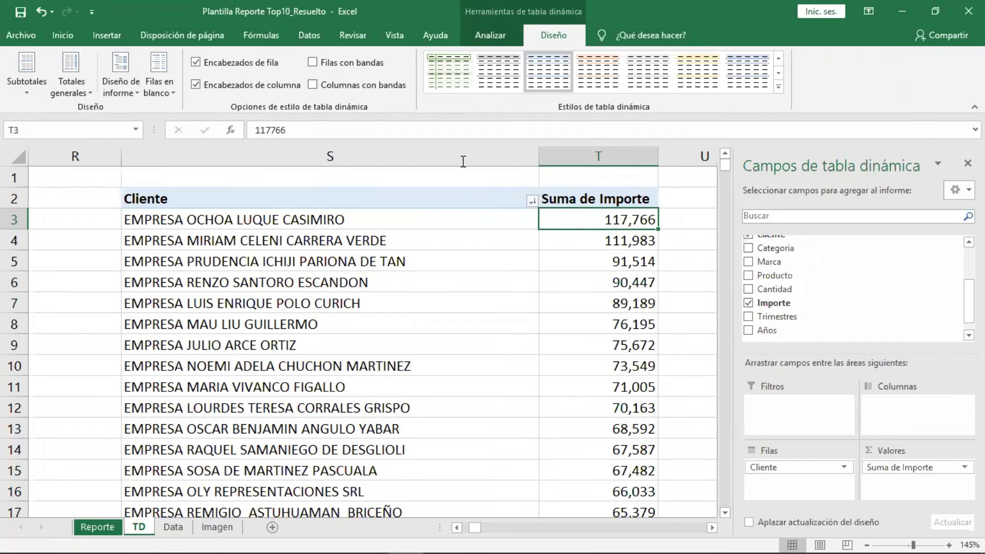
Rename the client Importe pivot table to TDClienteImp.
{"action": "left_click", "coordinate": [481, 42]}
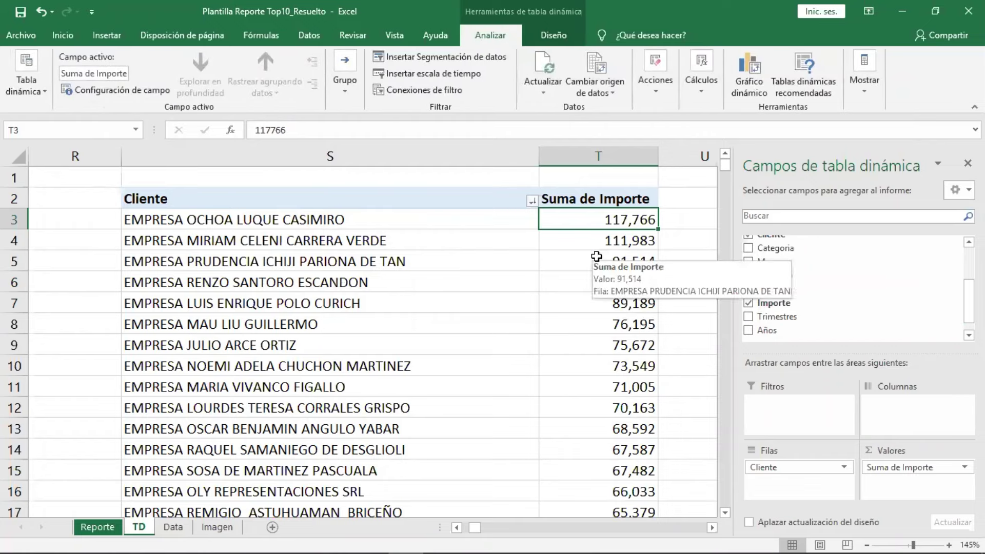
{"action": "left_click", "coordinate": [30, 91]}
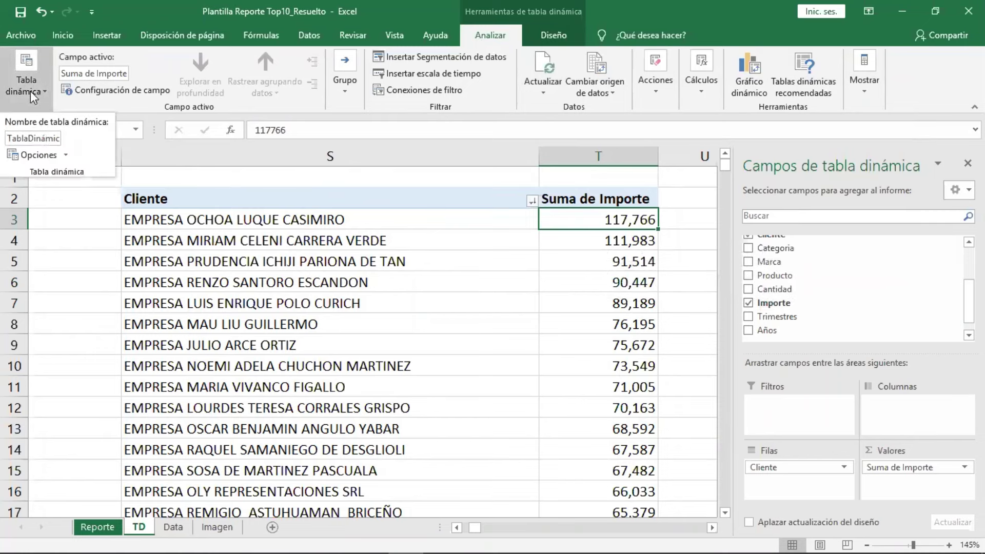
{"action": "left_click", "coordinate": [46, 140]}
{"action": "key", "text": "BackSpace"}
{"action": "type", "text": "Imp"}
{"action": "type", "text": "r"}
{"action": "key", "text": "Return"}
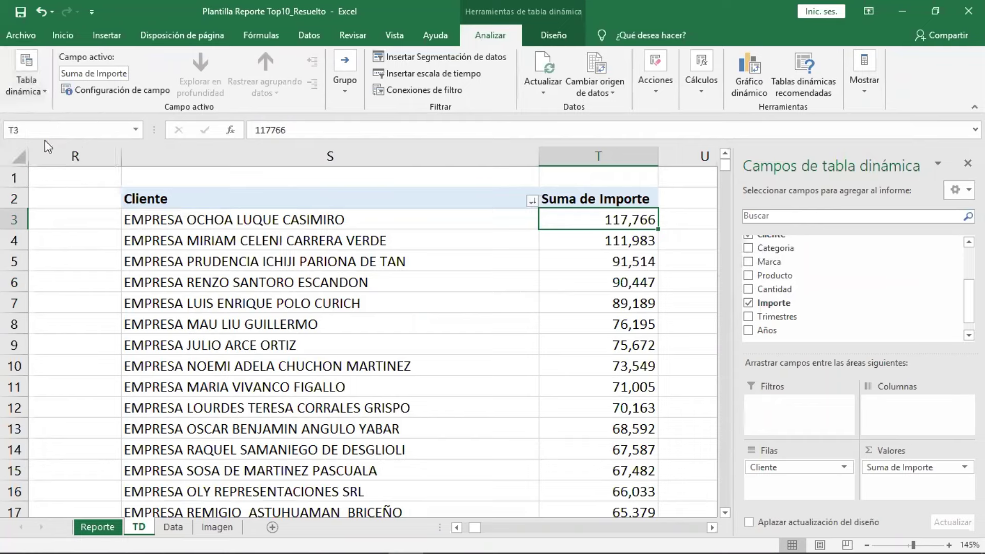
Replace the client Cantidad pivot's default name with a descriptive TD name.
{"action": "left_click", "coordinate": [457, 528]}
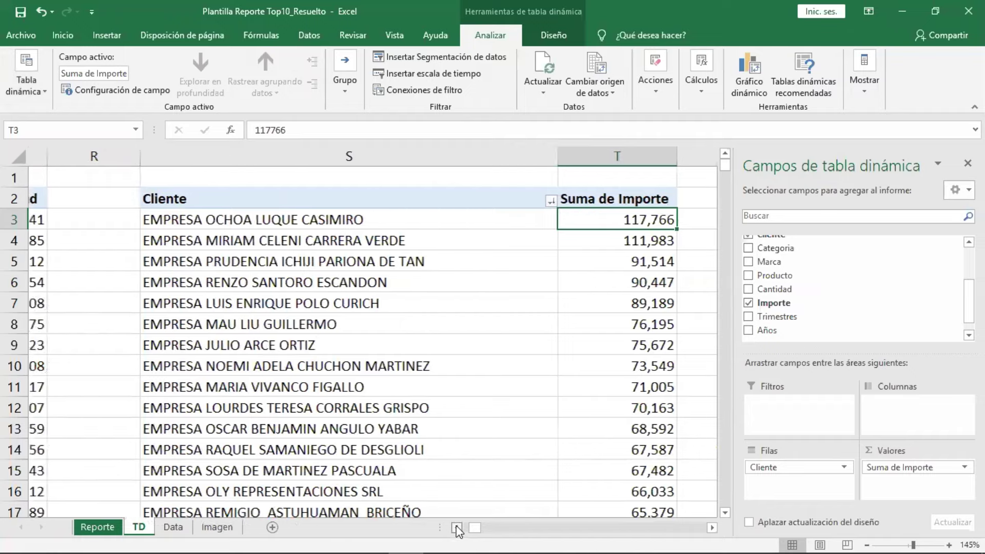
{"action": "left_click", "coordinate": [154, 304]}
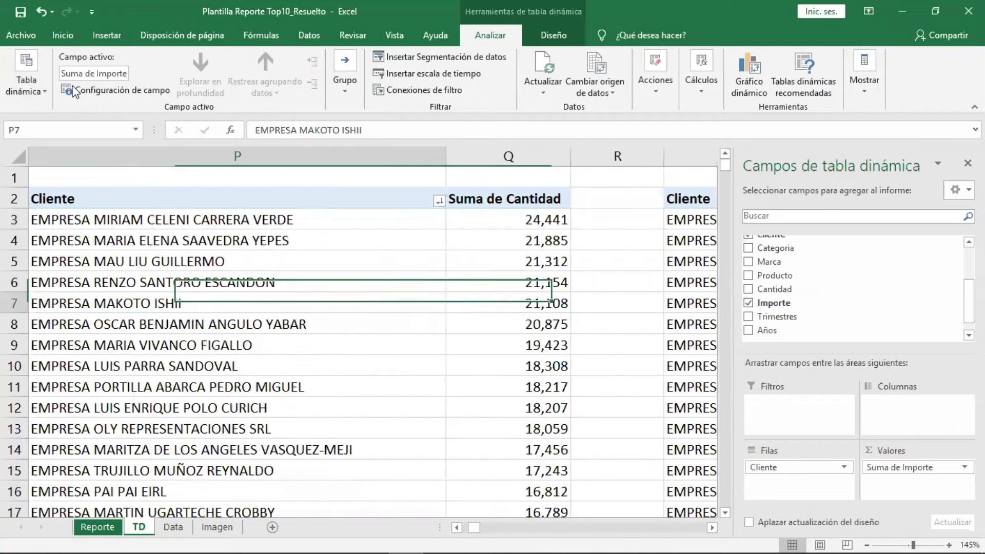
{"action": "left_click", "coordinate": [26, 89]}
{"action": "double_click", "coordinate": [46, 139]}
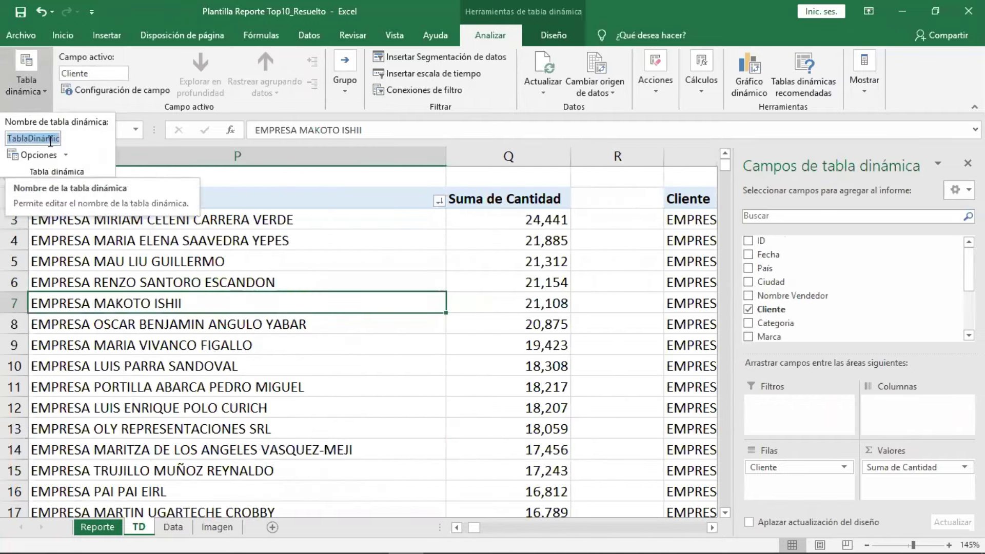
{"action": "type", "text": "TDCliente"}
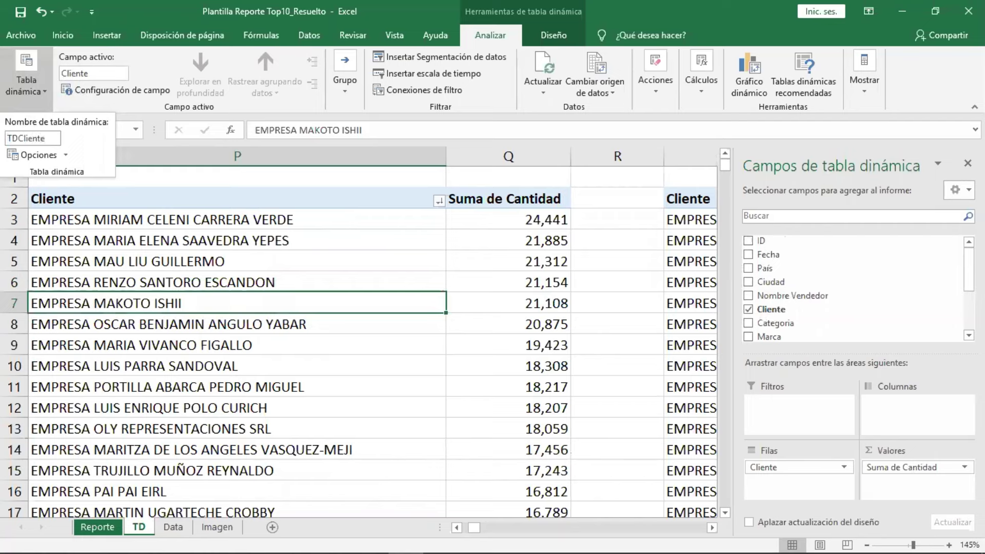
{"action": "type", "text": "ntidad"}
{"action": "key", "text": "Return"}
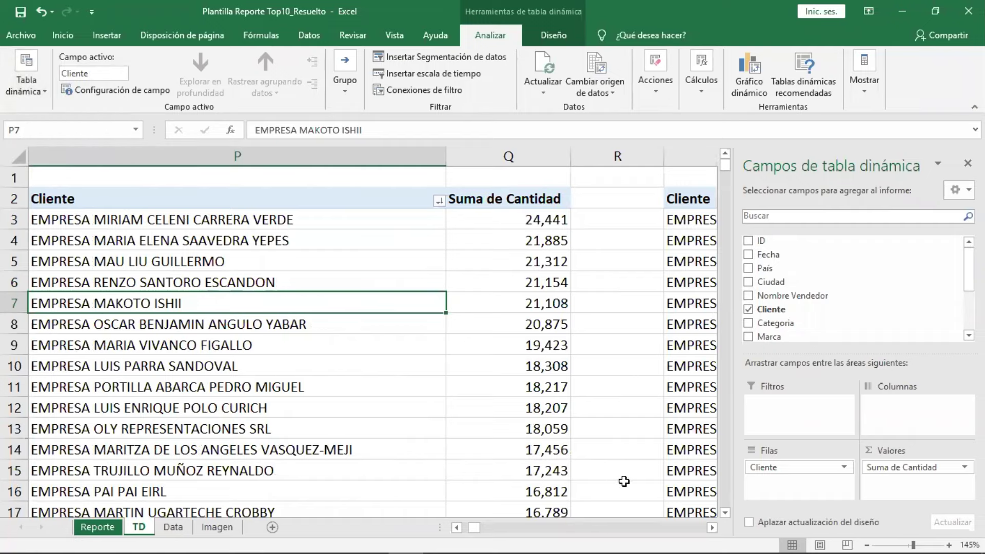
Rename the Producto/Marca pivot table to TDProdImp.
{"action": "left_click", "coordinate": [456, 528]}
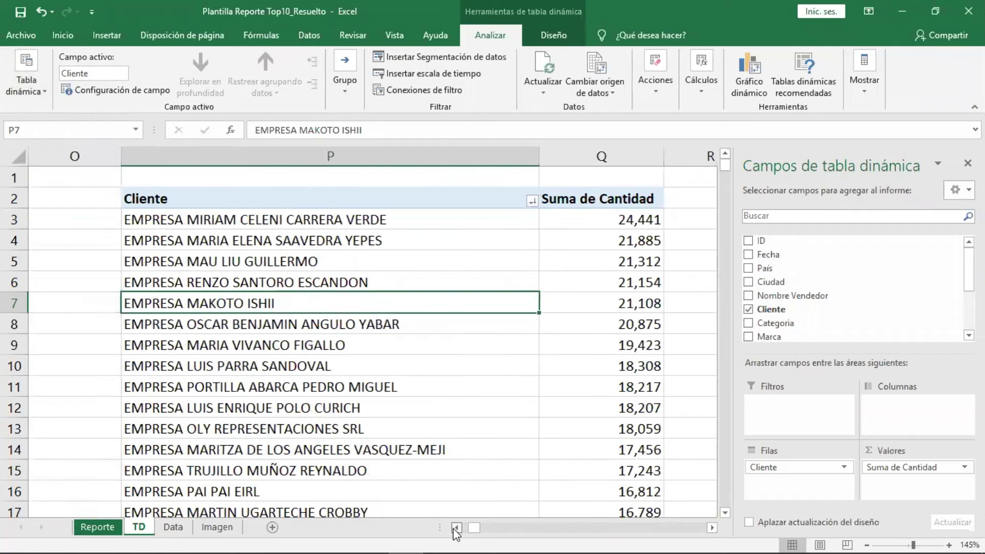
{"action": "left_click", "coordinate": [25, 82]}
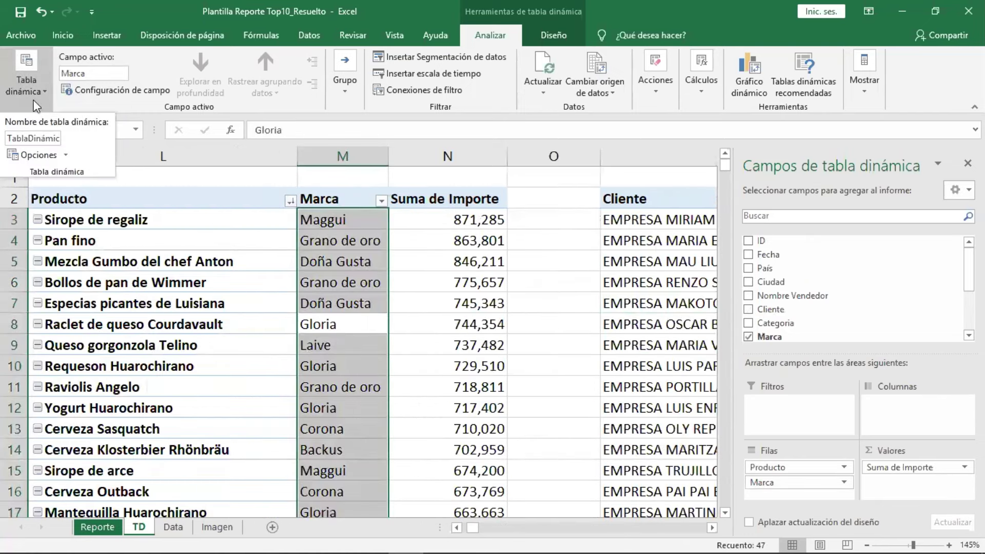
{"action": "double_click", "coordinate": [54, 138]}
{"action": "type", "text": "td"}
{"action": "type", "text": "ROD"}
{"action": "key", "text": "Return"}
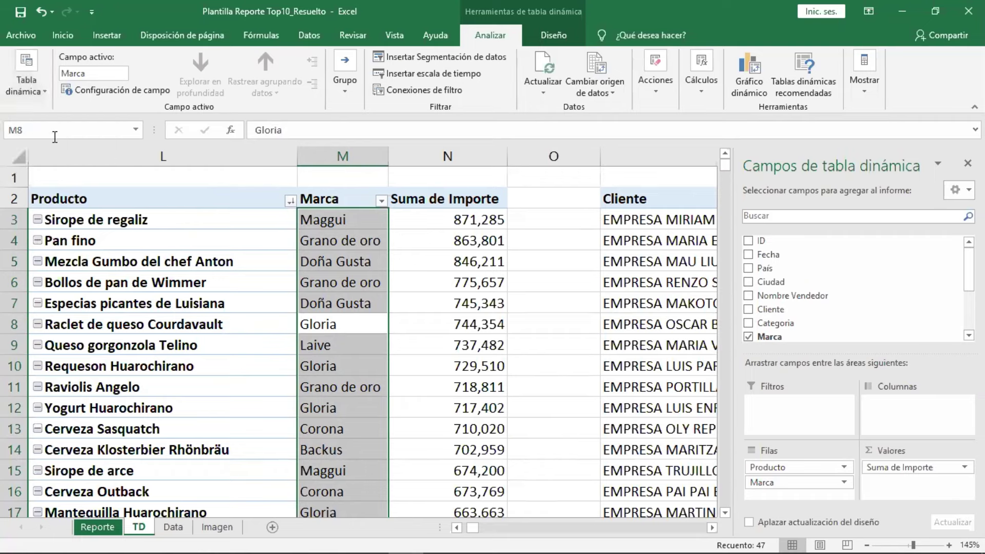
Scroll back to the client Importe pivot and check its values.
{"action": "left_click", "coordinate": [529, 278]}
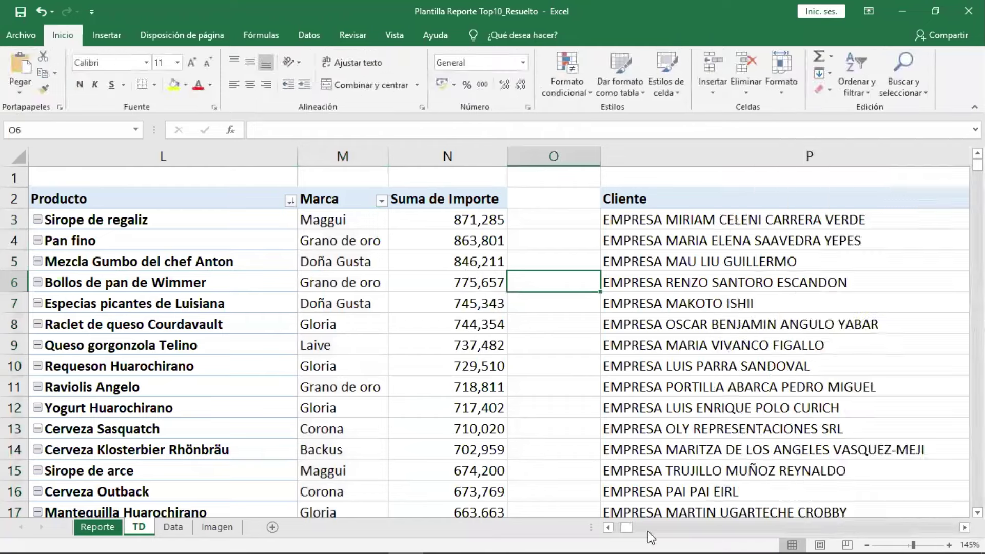
{"action": "key", "text": "Left"}
{"action": "left_click", "coordinate": [712, 528]}
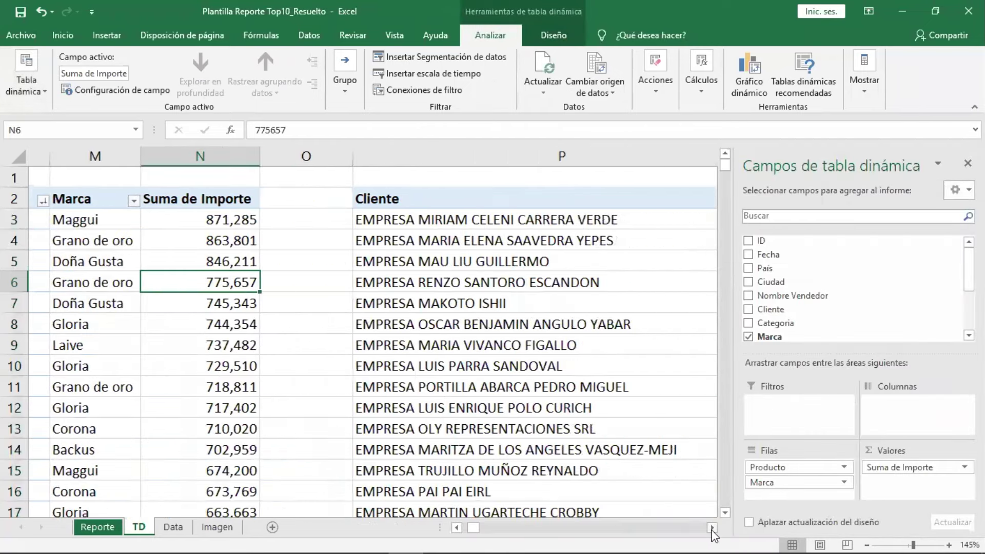
{"action": "left_click", "coordinate": [712, 528]}
{"action": "left_click", "coordinate": [712, 528]}
{"action": "left_click", "coordinate": [712, 528]}
{"action": "left_click", "coordinate": [712, 528]}
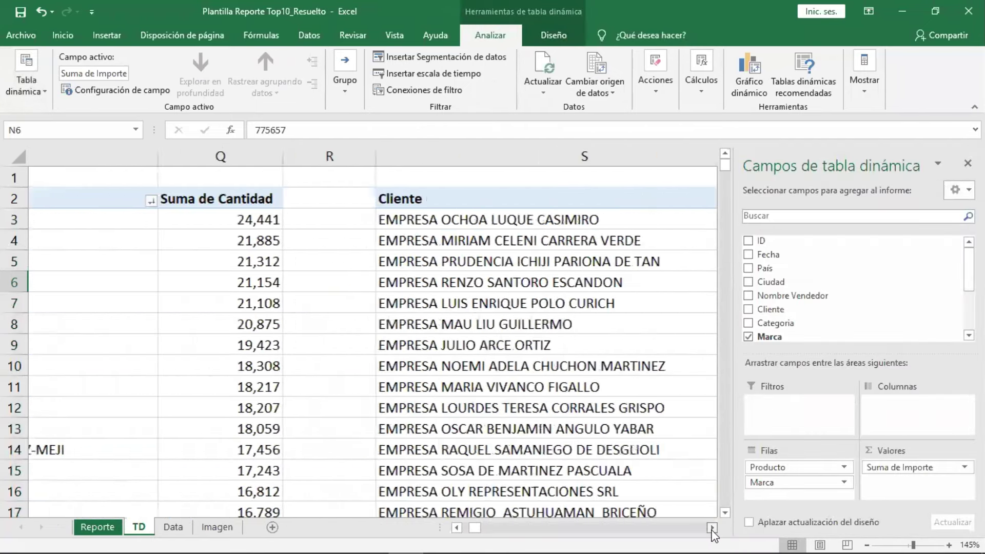
{"action": "left_click", "coordinate": [712, 528]}
{"action": "left_click", "coordinate": [565, 329]}
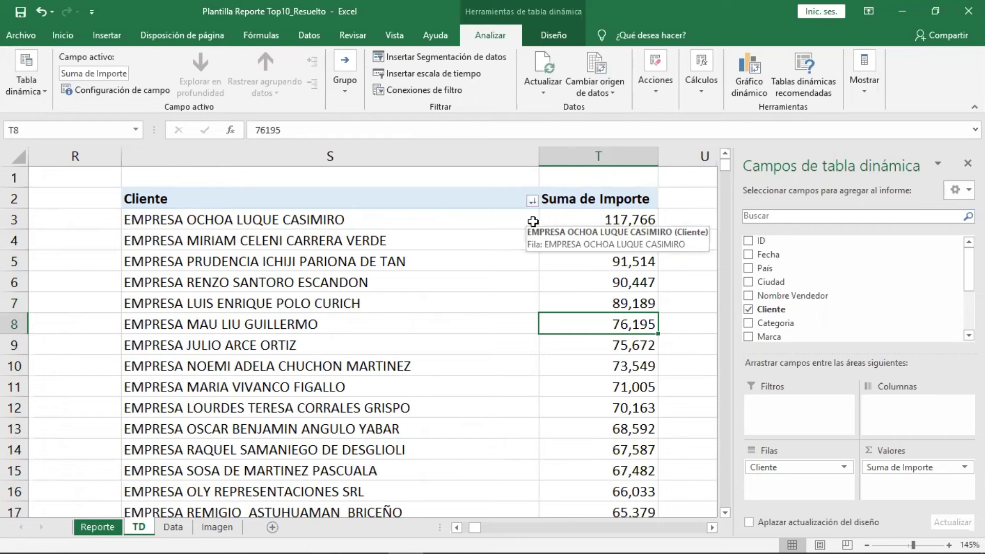
On Reporte, enter =SI(TD!S3="";"";TD!S3) in K24 to pull the top client.
{"action": "left_click", "coordinate": [102, 532]}
{"action": "left_click_drag", "start_coordinate": [739, 527], "coordinate": [661, 529]}
{"action": "left_click", "coordinate": [710, 278]}
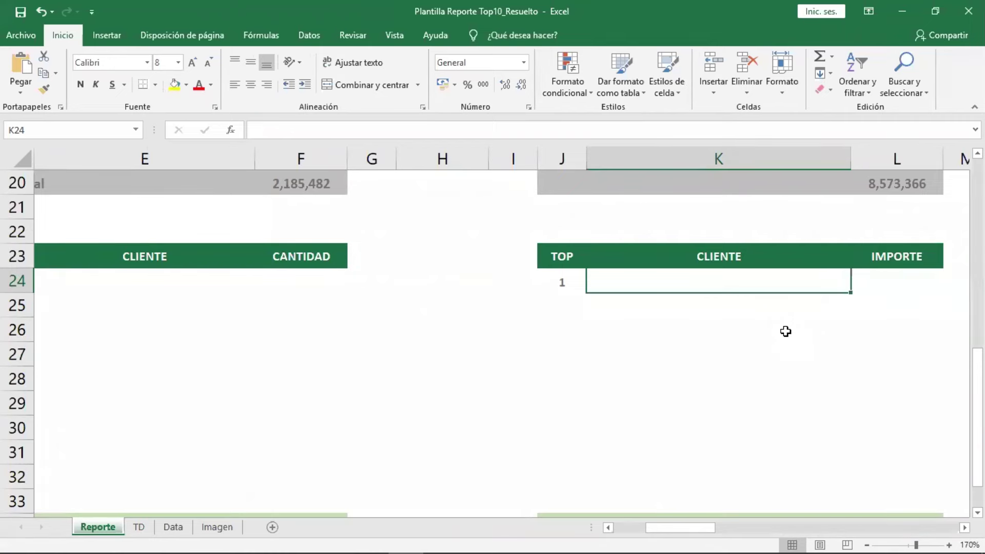
{"action": "type", "text": "="}
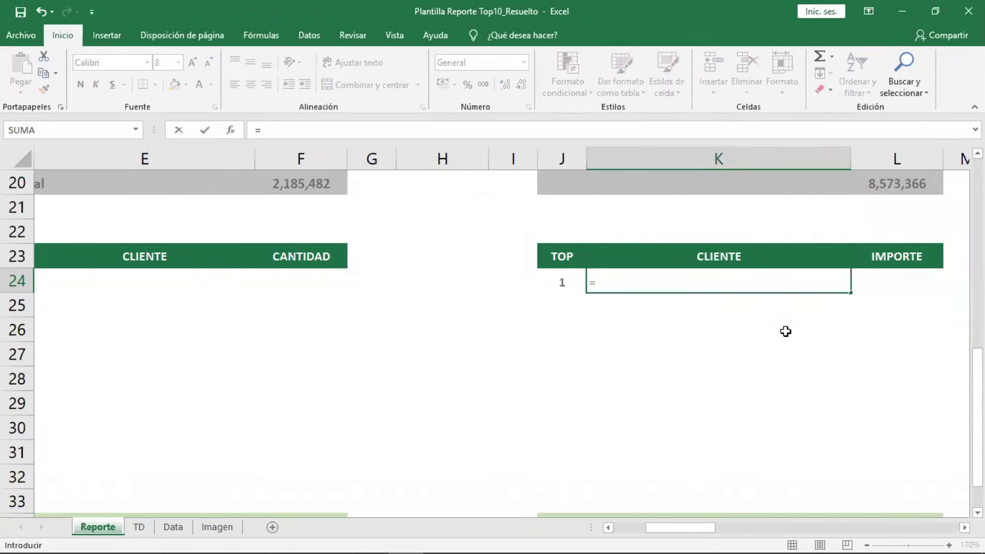
{"action": "type", "text": "SI("}
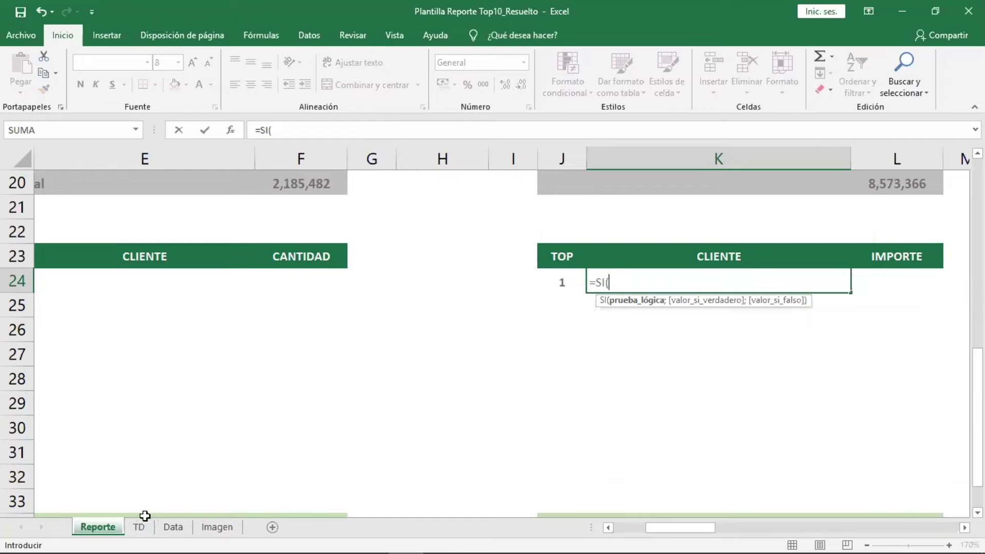
{"action": "left_click", "coordinate": [139, 527]}
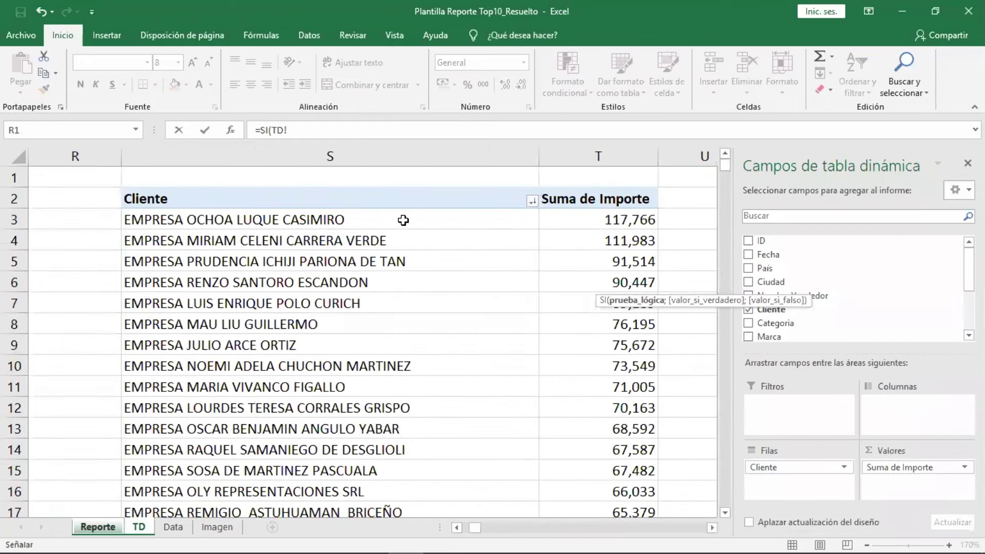
{"action": "left_click", "coordinate": [404, 220]}
{"action": "type", "text": "=\"\""}
{"action": "type", "text": ";\"\""}
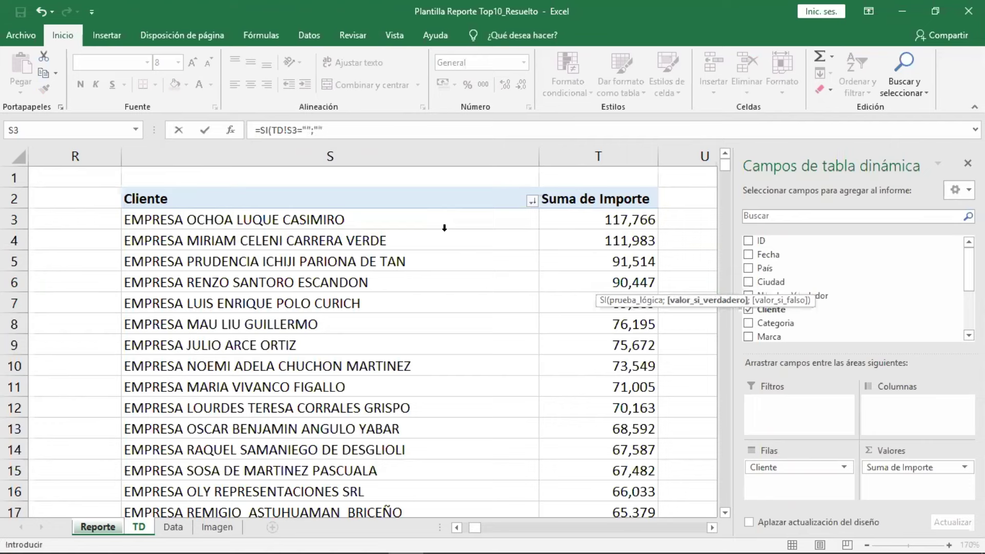
{"action": "type", "text": ";"}
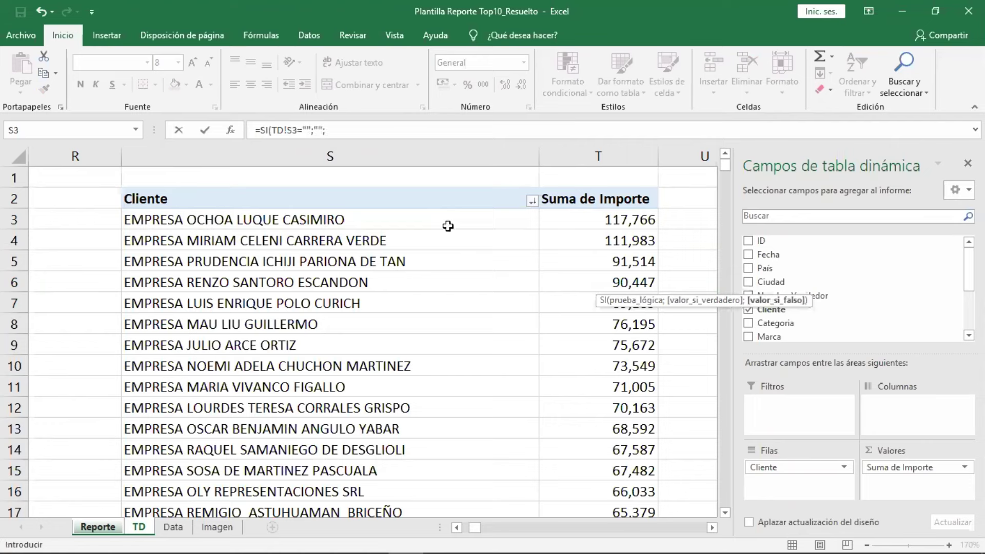
{"action": "left_click", "coordinate": [448, 227]}
{"action": "key", "text": "Return"}
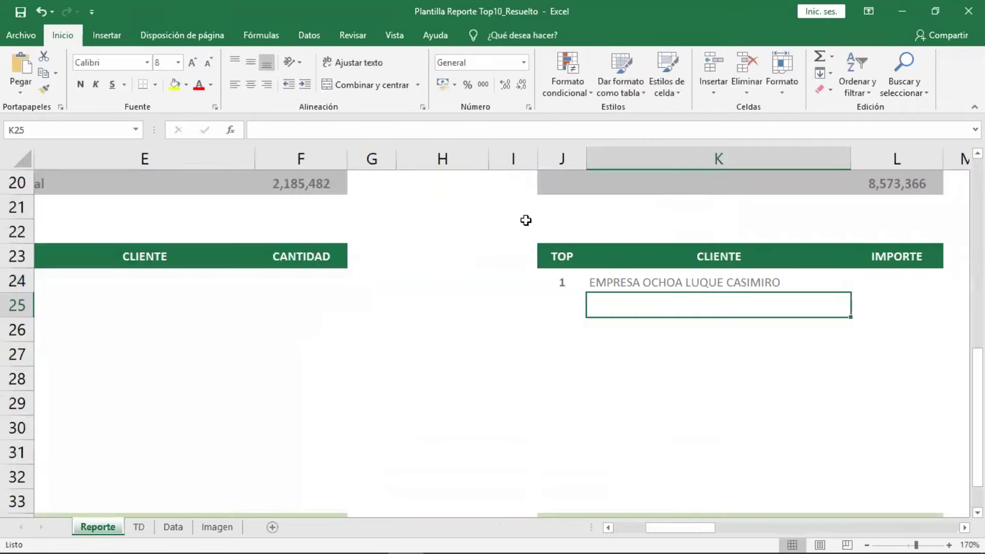
Fill the K24 client formula down through K33.
{"action": "left_click", "coordinate": [751, 282]}
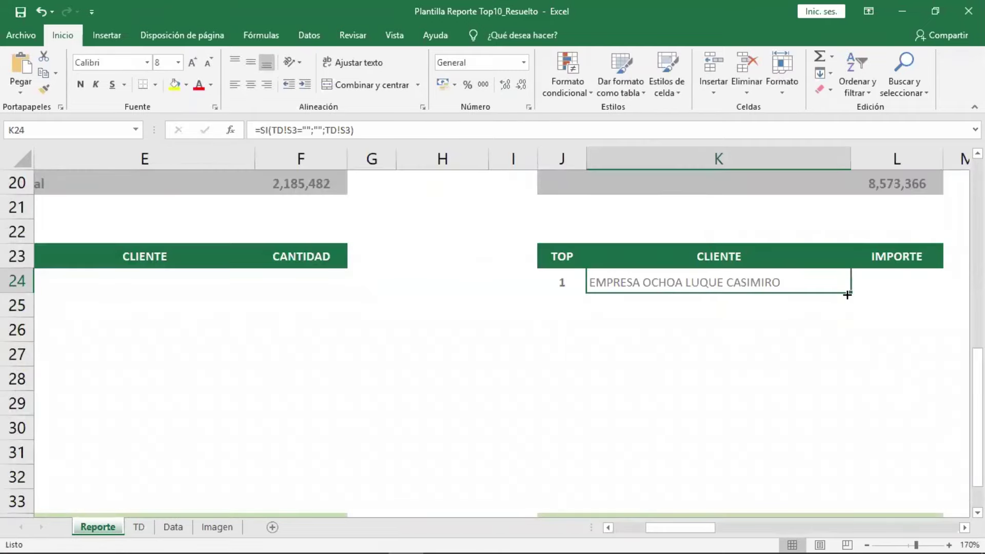
{"action": "left_click_drag", "start_coordinate": [848, 295], "coordinate": [838, 461]}
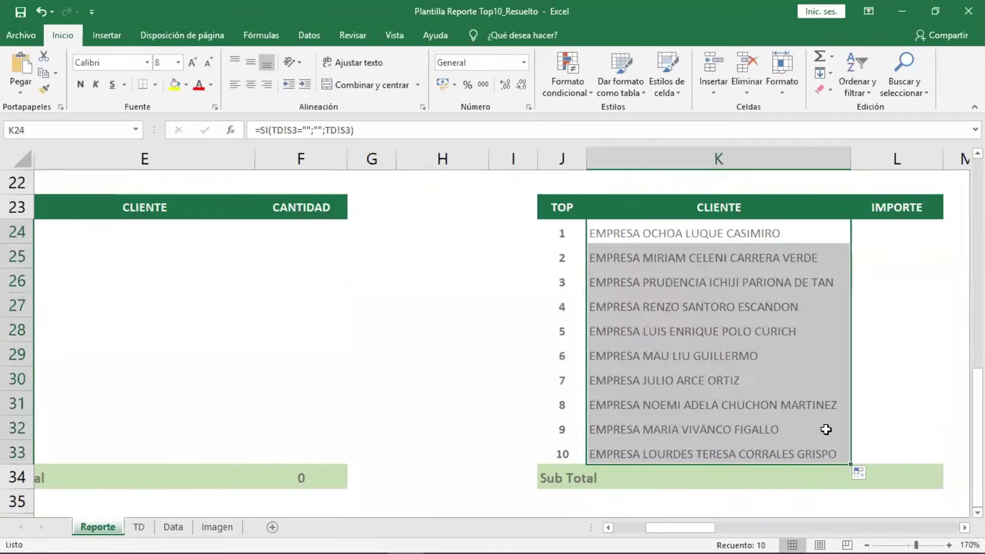
{"action": "scroll", "coordinate": [775, 390], "scroll_direction": "down", "scroll_amount": 2, "text": "ctrl"}
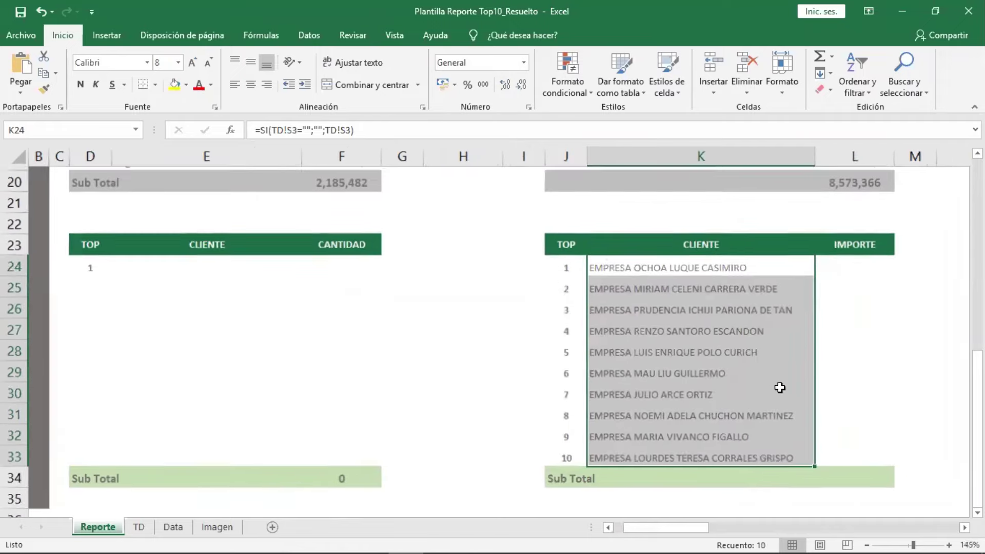
{"action": "left_click", "coordinate": [739, 259]}
Display K24's formula as text in K22 with =FORMULATEXTO(K24).
{"action": "left_click", "coordinate": [717, 224]}
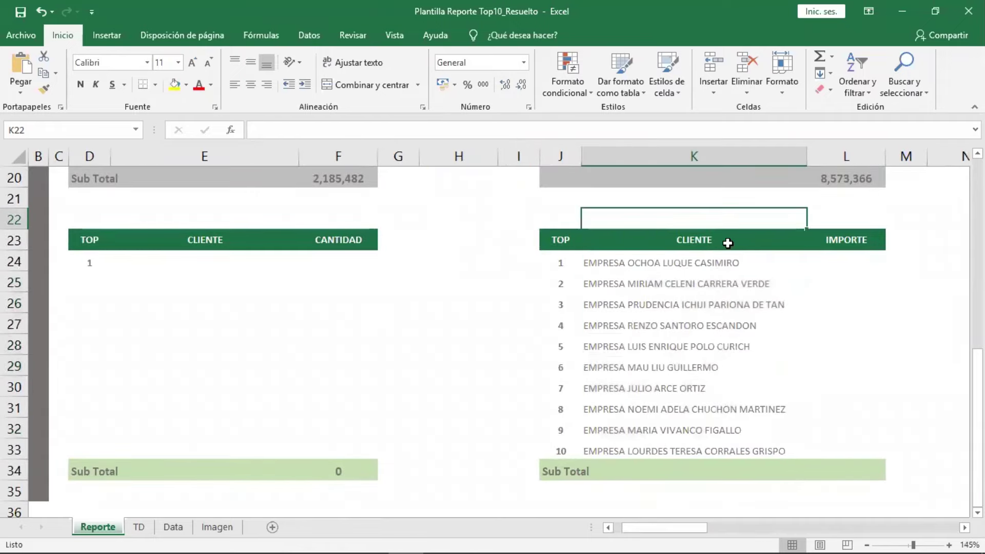
{"action": "type", "text": "=for"}
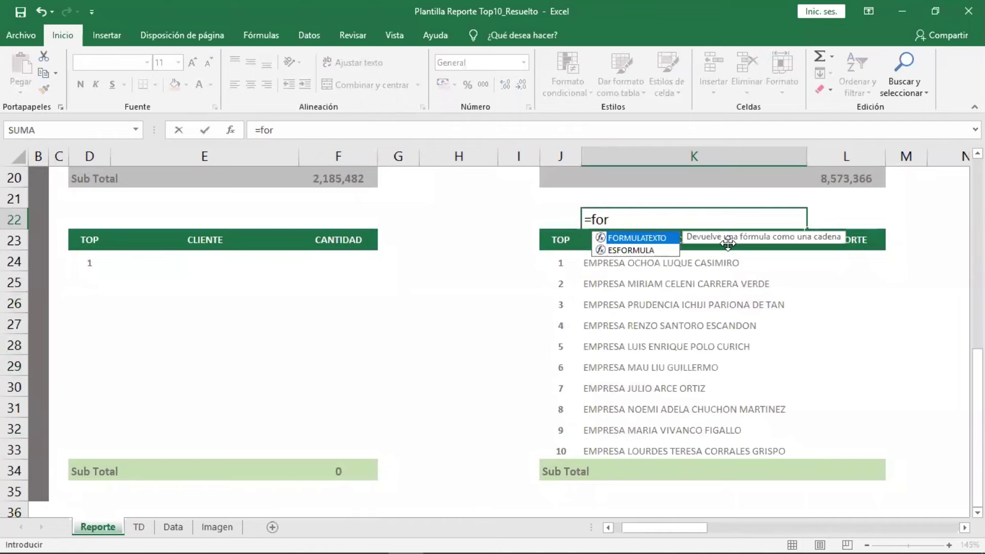
{"action": "key", "text": "Tab"}
{"action": "left_click", "coordinate": [745, 261]}
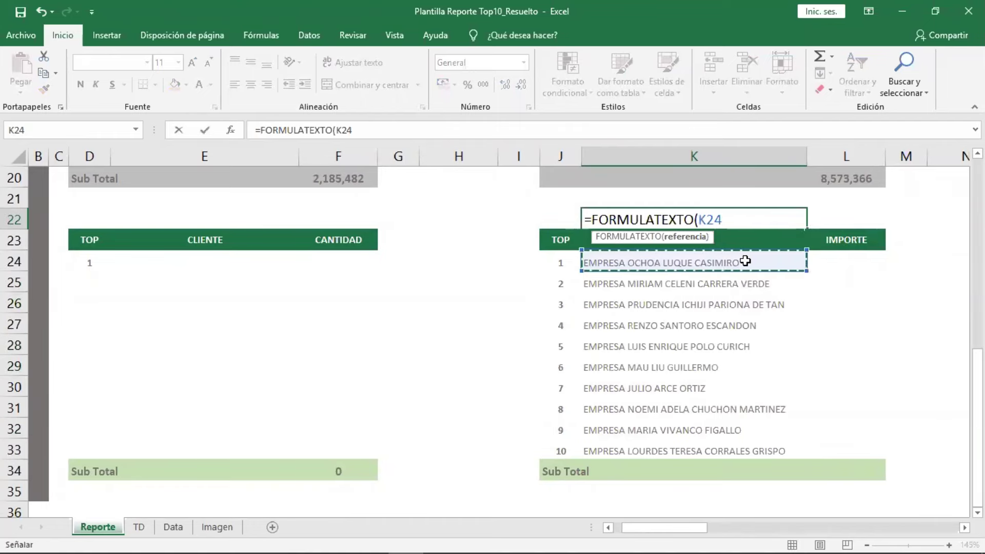
{"action": "key", "text": "Return"}
{"action": "left_click", "coordinate": [739, 222]}
Enter =SI(TD!T3="";"";TD!T3) in L24 and fill it down to L33.
{"action": "left_click", "coordinate": [845, 263]}
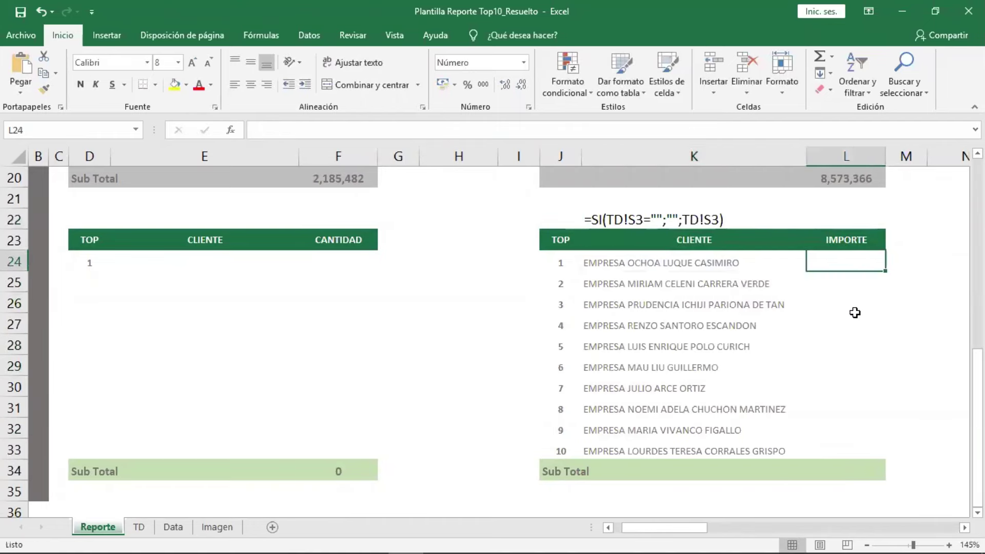
{"action": "type", "text": "="}
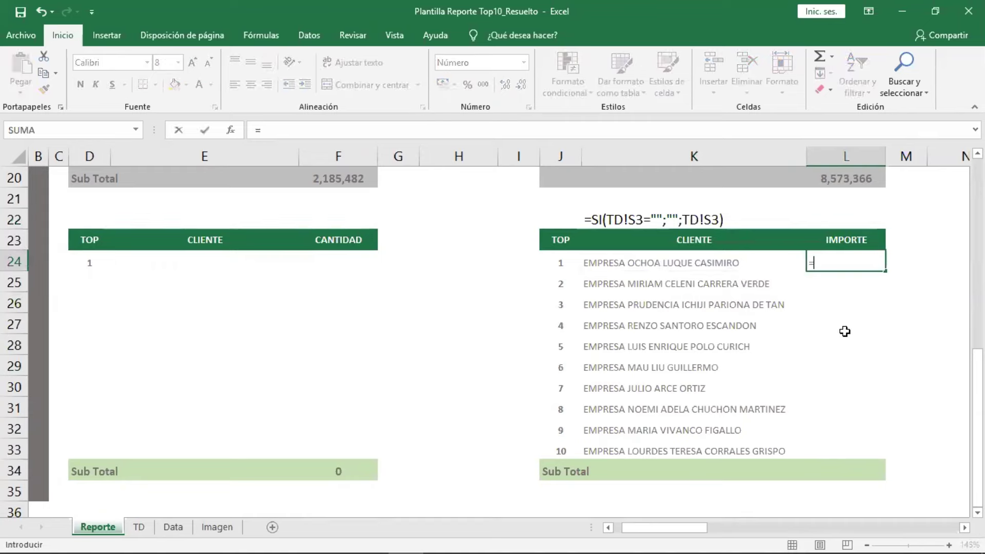
{"action": "type", "text": "SI("}
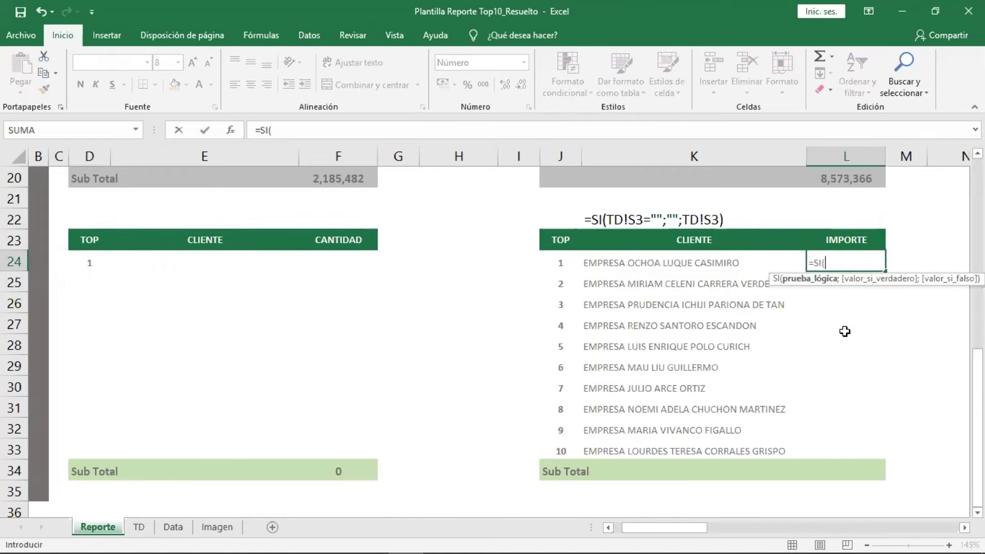
{"action": "type", "text": "td!"}
{"action": "type", "text": "t3=\"\";\""}
{"action": "type", "text": ";;"}
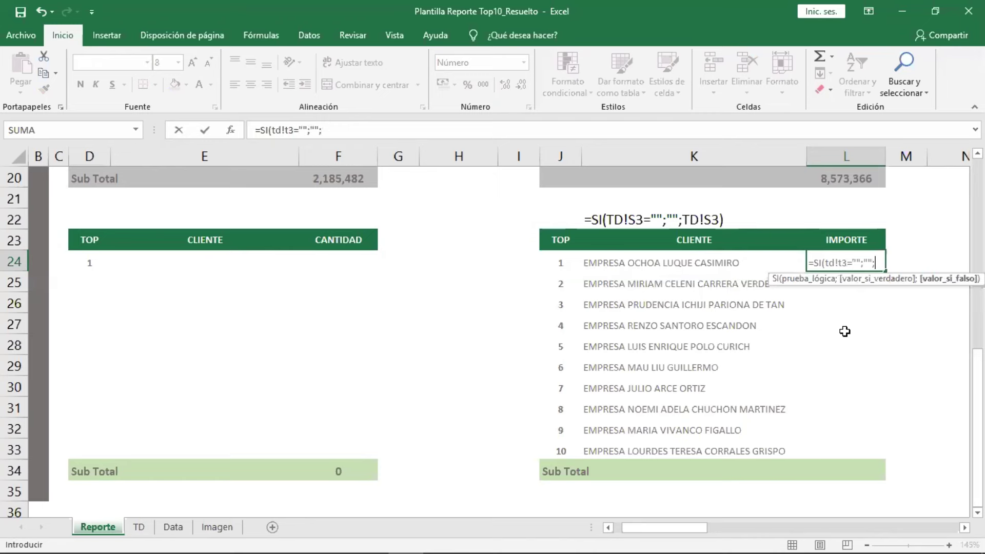
{"action": "type", "text": "td"}
{"action": "type", "text": "3"}
{"action": "key", "text": "Return"}
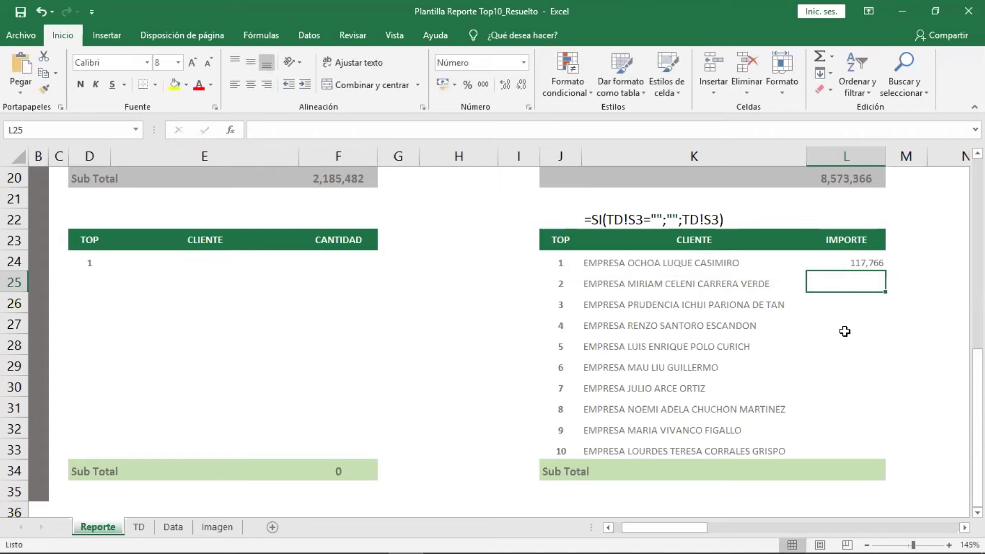
{"action": "left_click", "coordinate": [878, 262]}
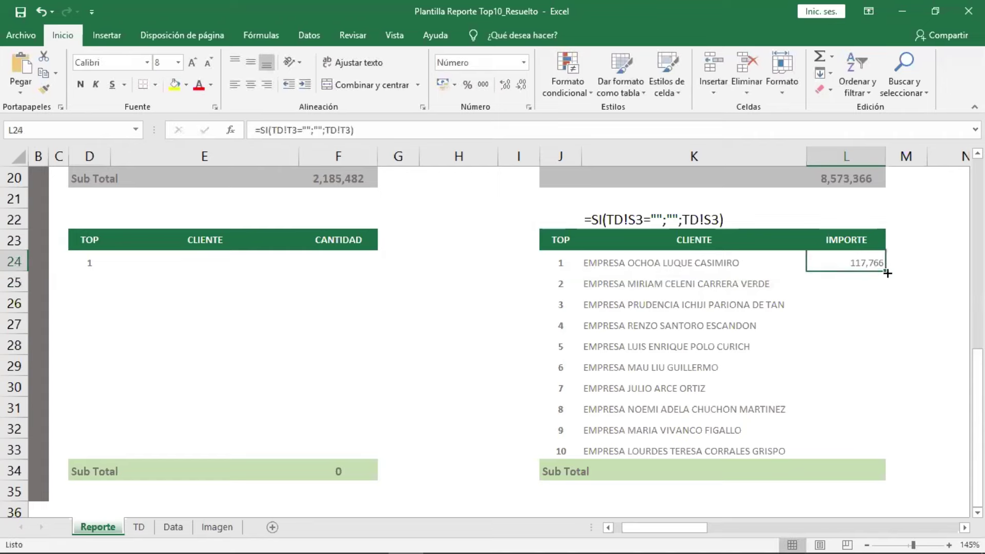
{"action": "left_click_drag", "start_coordinate": [887, 274], "coordinate": [886, 457]}
Total the amounts in L34 with =SUMA(L24:L33), giving 867,483.
{"action": "left_click", "coordinate": [878, 469]}
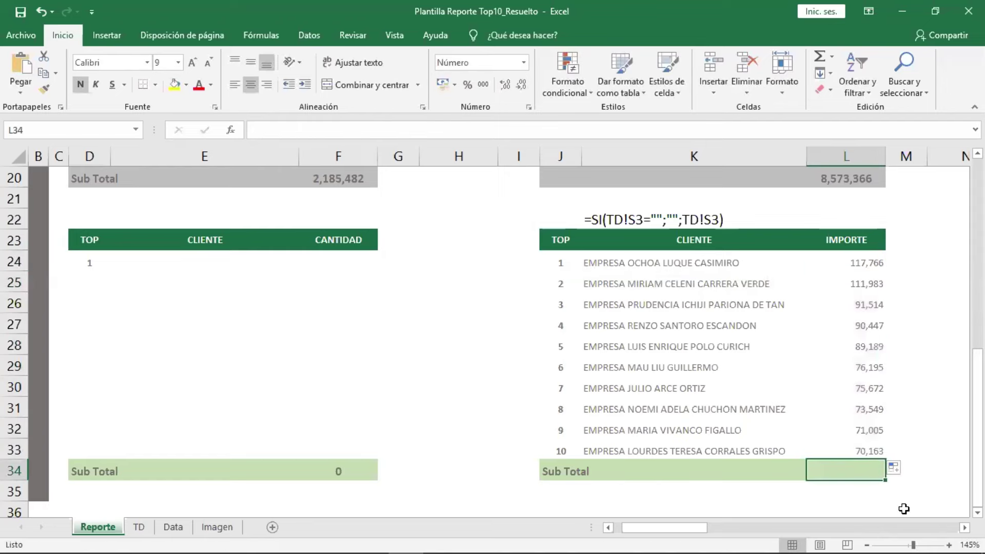
{"action": "type", "text": "=s"}
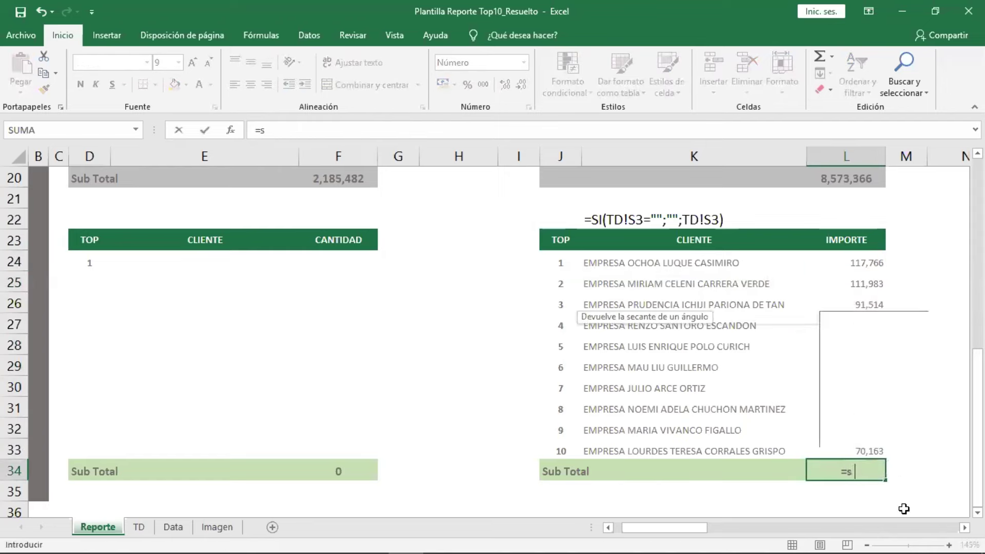
{"action": "type", "text": "uma"}
{"action": "key", "text": "Tab"}
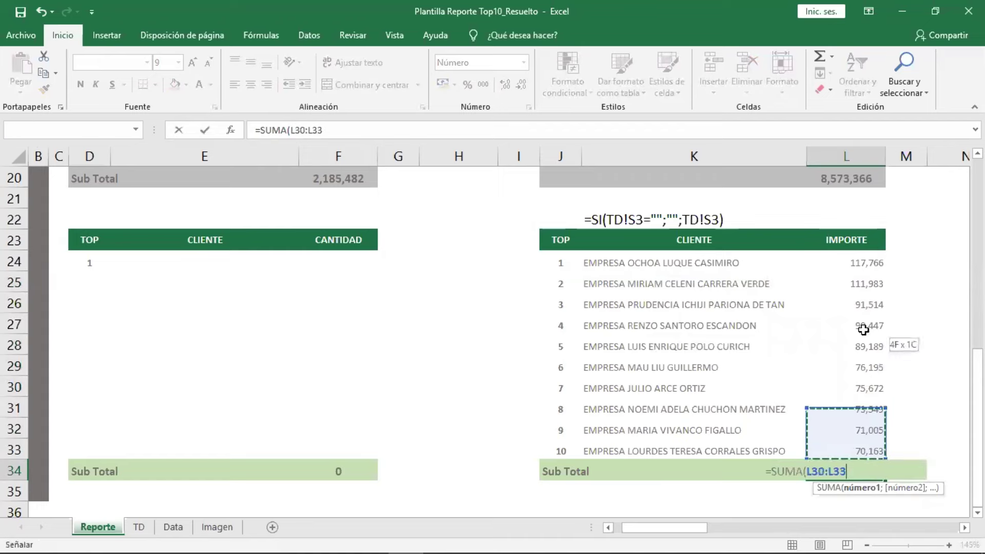
{"action": "left_click_drag", "start_coordinate": [875, 452], "coordinate": [873, 263]}
{"action": "key", "text": "Return"}
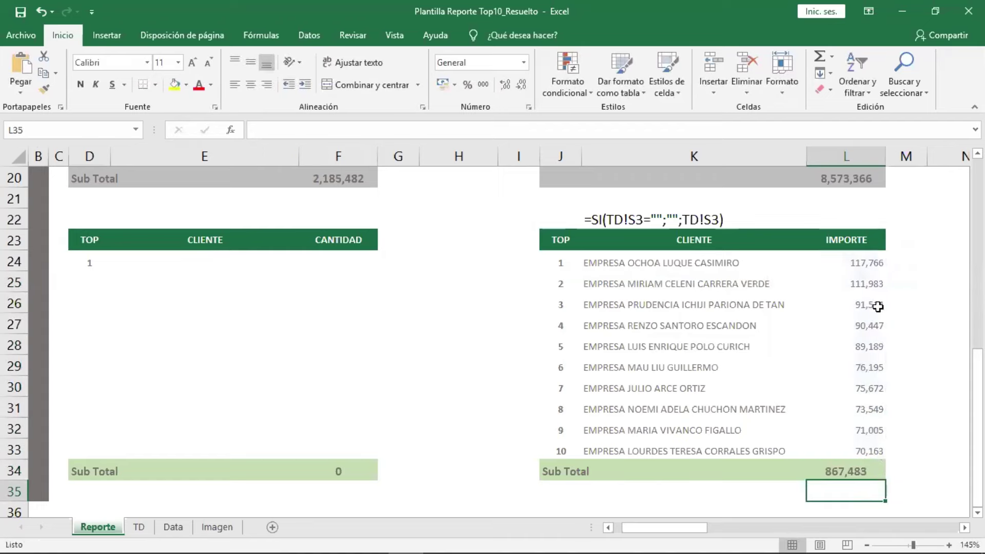
Show L24's formula as text in L22 with =FORMULATEXTO(L24).
{"action": "left_click", "coordinate": [901, 262]}
{"action": "left_click", "coordinate": [818, 218]}
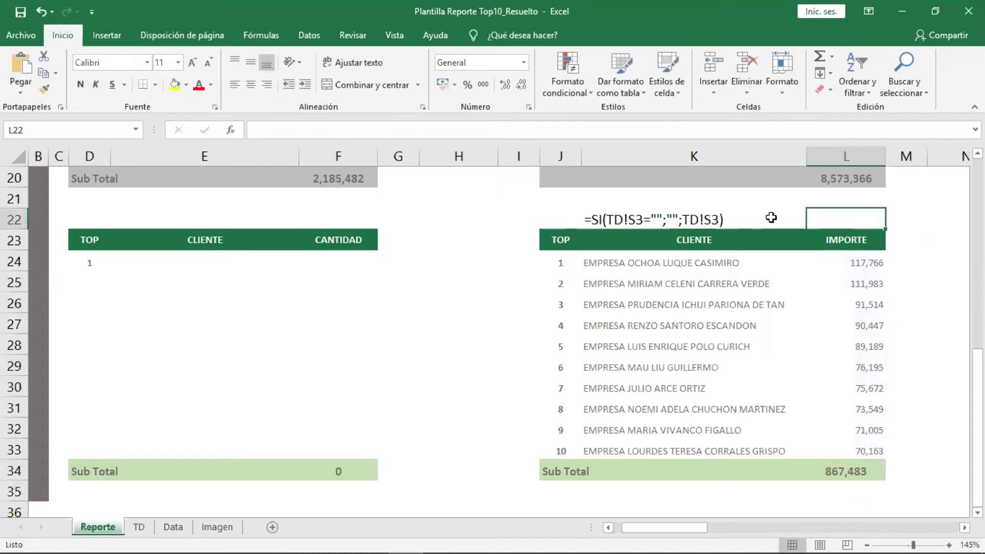
{"action": "type", "text": "=f"}
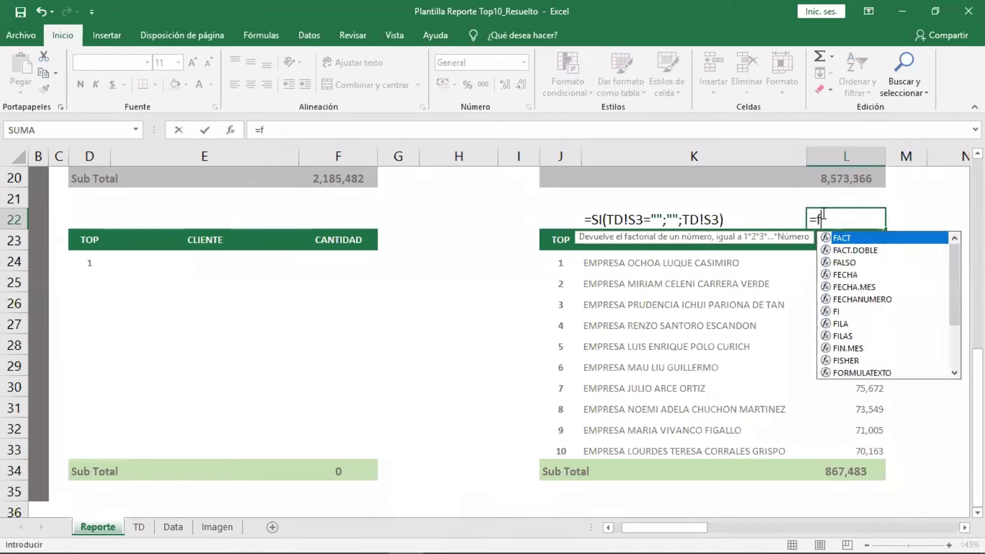
{"action": "type", "text": "or"}
{"action": "key", "text": "Tab"}
{"action": "left_click", "coordinate": [853, 264]}
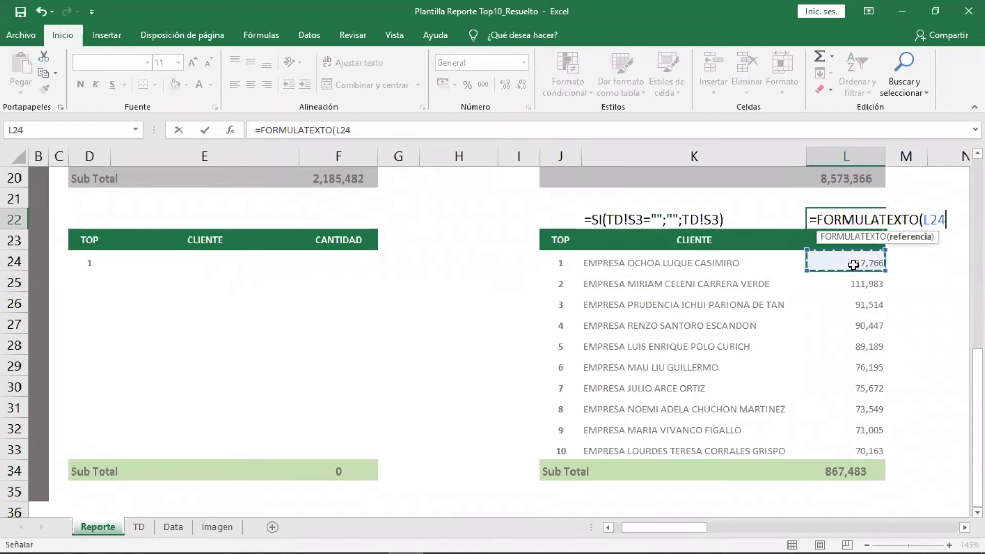
{"action": "key", "text": "Return"}
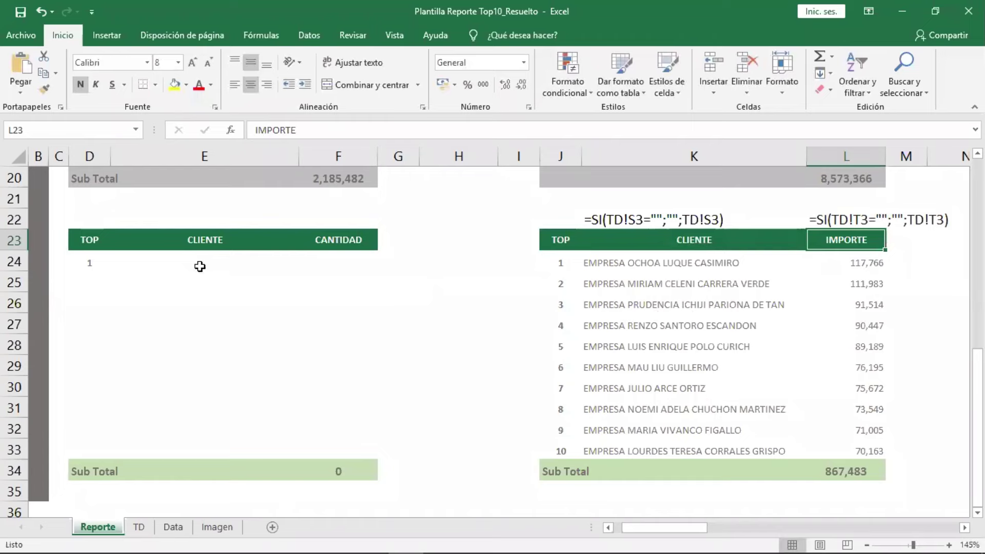
{"action": "left_click", "coordinate": [199, 266]}
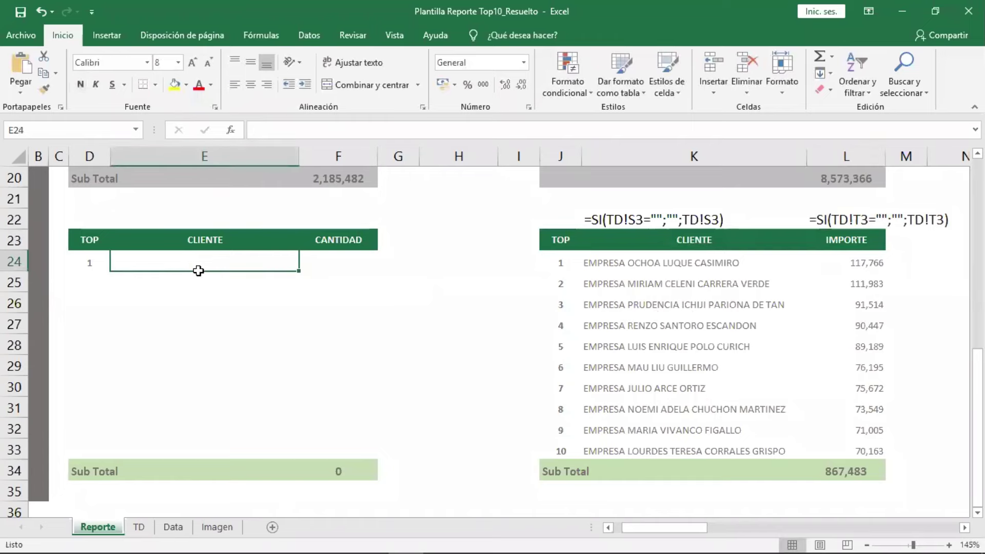
Enter =SI(TD!P3="";"";TD!P3) in E24 and fill it down to E33.
{"action": "left_click", "coordinate": [140, 528]}
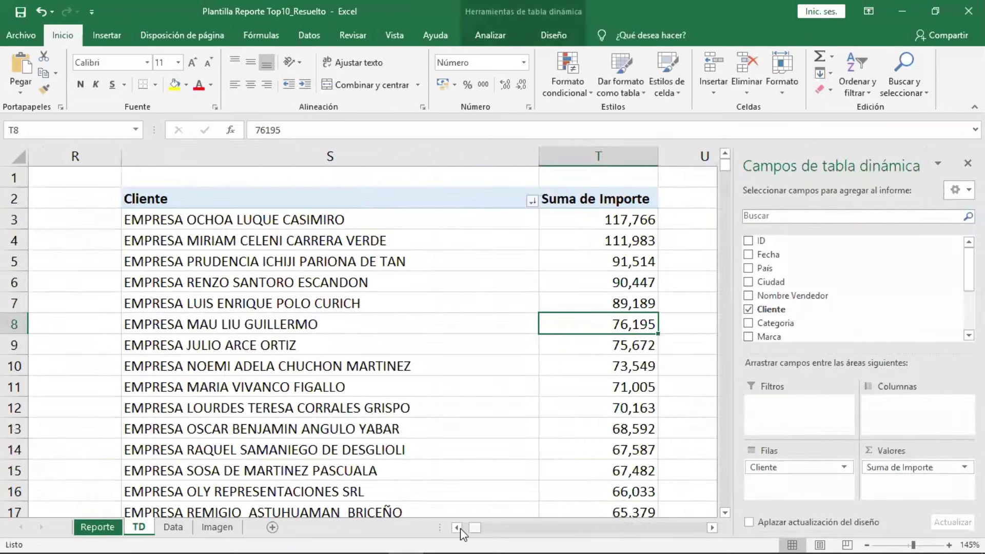
{"action": "left_click", "coordinate": [456, 528]}
{"action": "left_click", "coordinate": [457, 527]}
{"action": "left_click", "coordinate": [457, 528]}
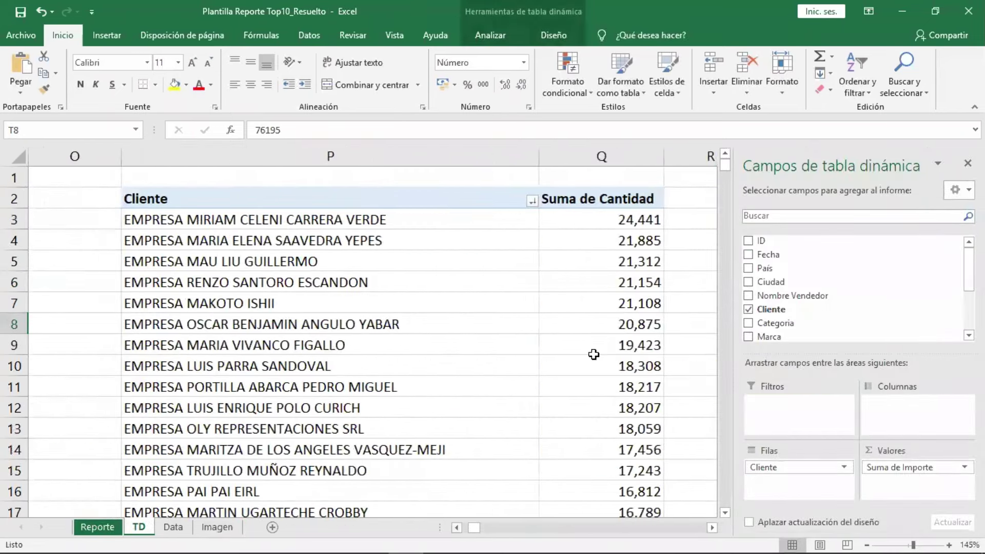
{"action": "left_click", "coordinate": [98, 527]}
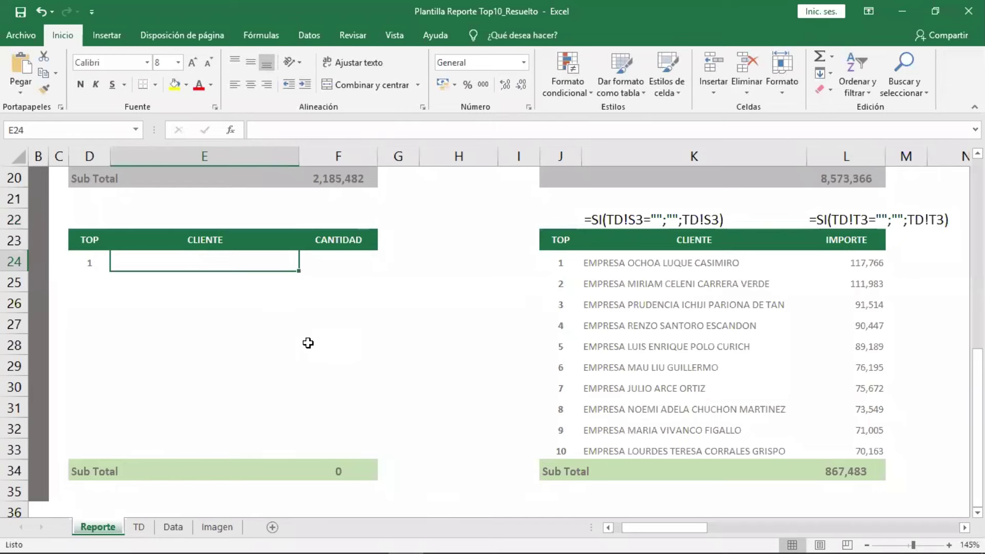
{"action": "type", "text": "=si"}
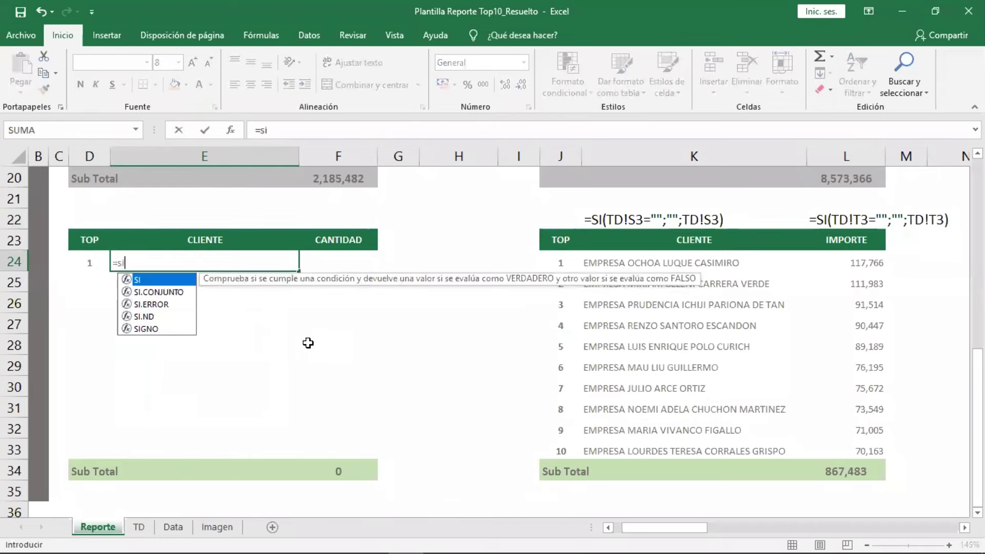
{"action": "key", "text": "Tab"}
{"action": "type", "text": "TD!P"}
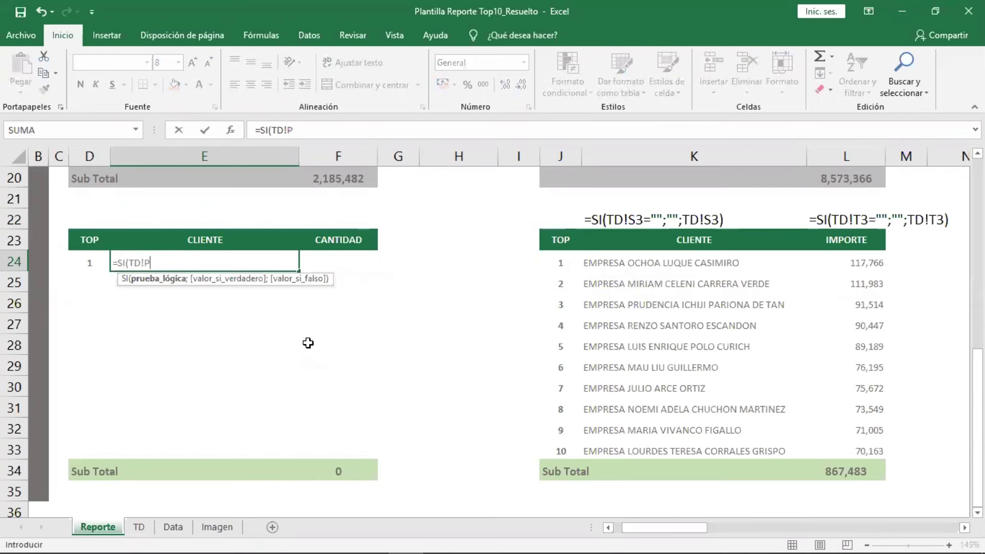
{"action": "type", "text": "3="}
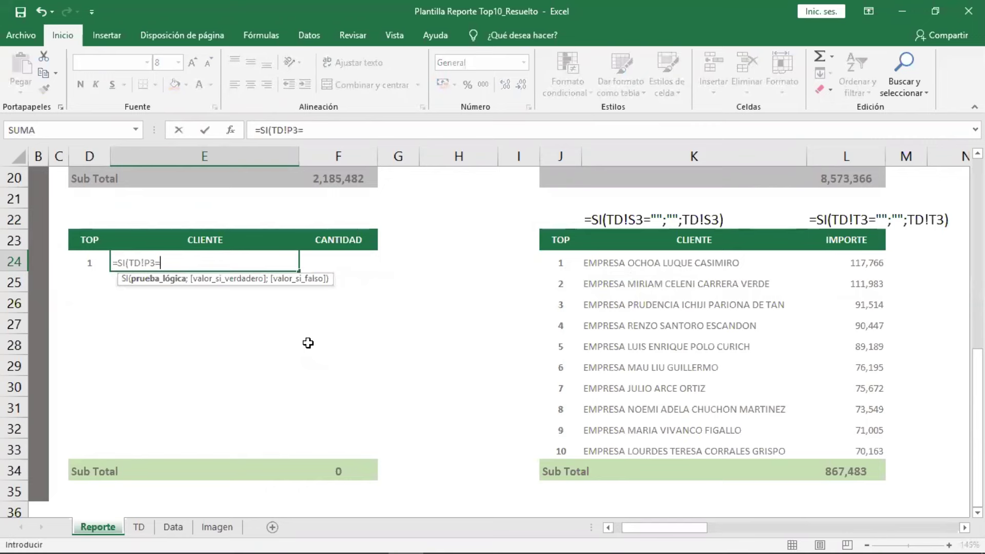
{"action": "type", "text": "\"\";\"\""}
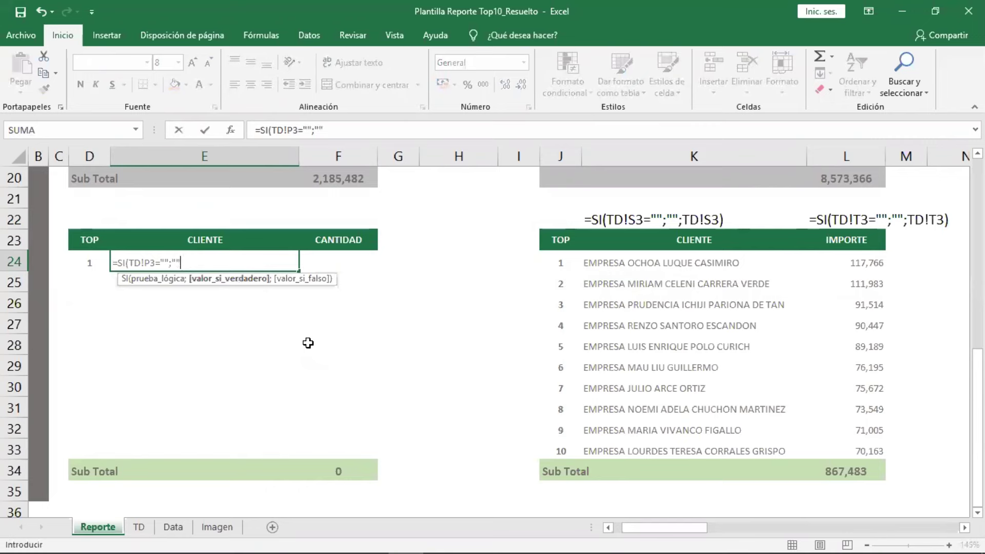
{"action": "type", "text": ";"}
{"action": "type", "text": "TD!P3"}
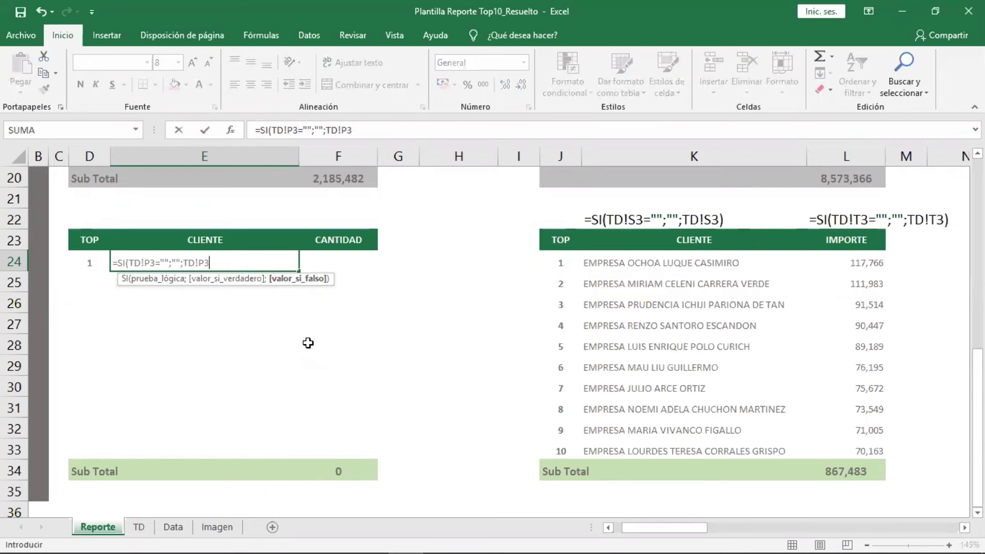
{"action": "key", "text": "Return"}
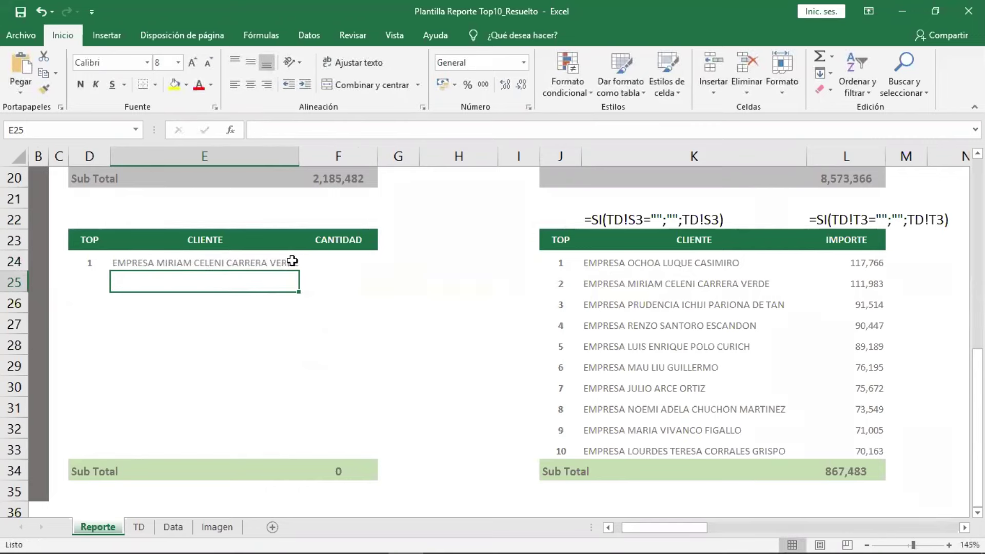
{"action": "left_click", "coordinate": [295, 264]}
{"action": "left_click_drag", "start_coordinate": [299, 270], "coordinate": [290, 455]}
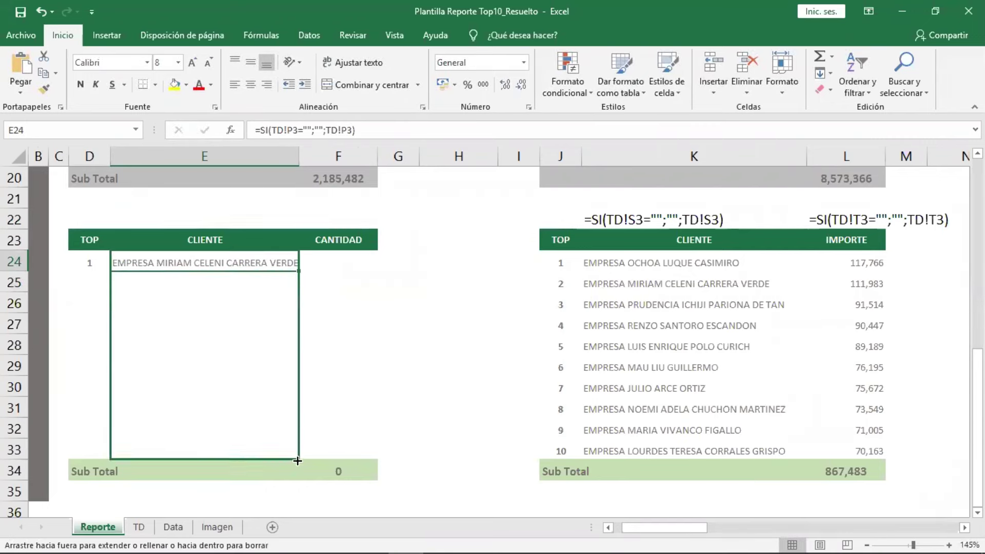
Display E24's formula as text in E22 with =FORMULATEXTO(E24).
{"action": "left_click", "coordinate": [221, 225]}
{"action": "type", "text": "="}
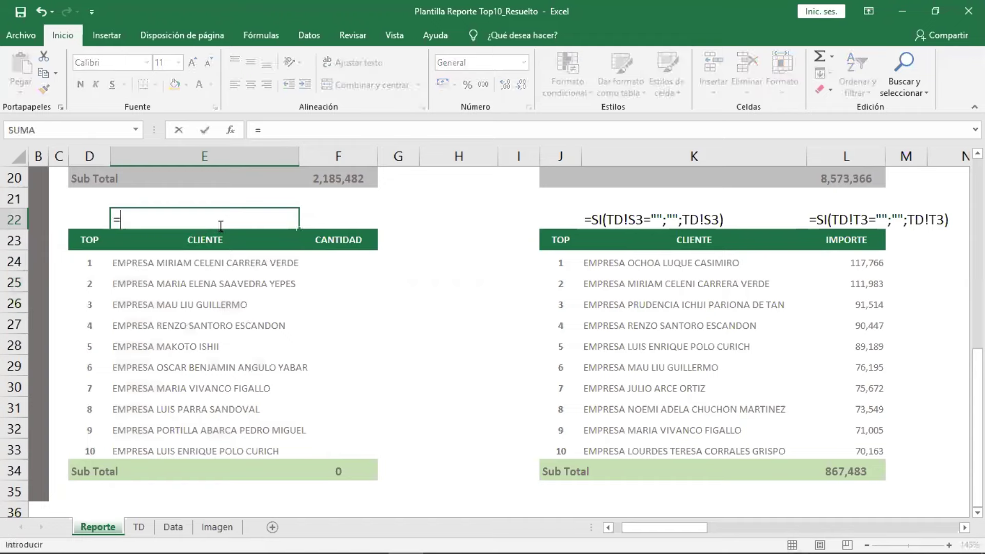
{"action": "type", "text": "FORMULATEXTO("}
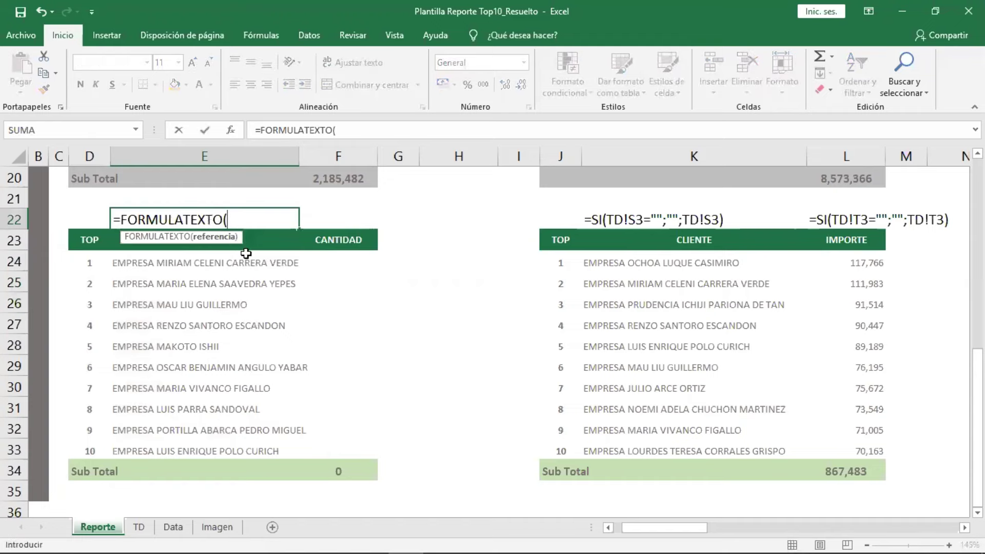
{"action": "left_click", "coordinate": [248, 261]}
{"action": "key", "text": "Return"}
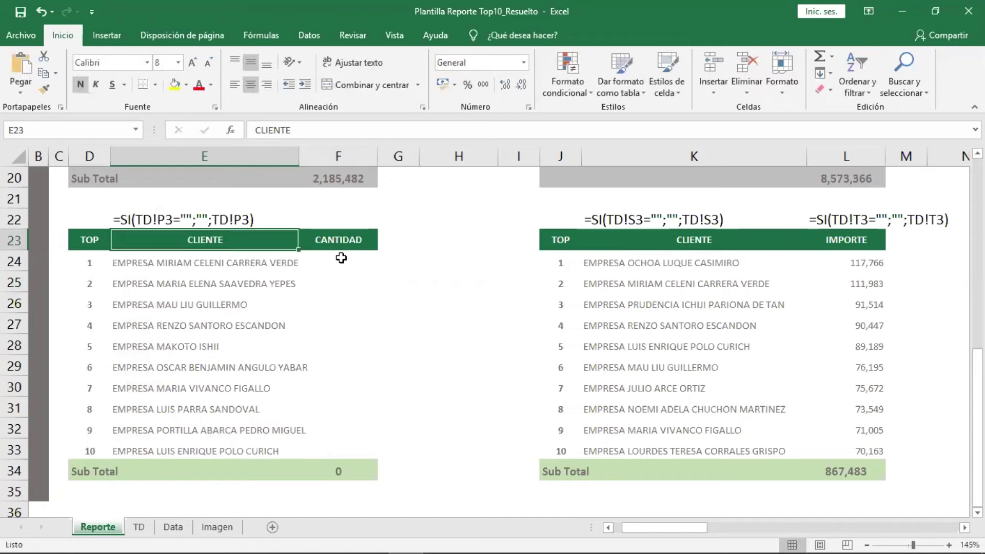
{"action": "left_click", "coordinate": [341, 259]}
Enter =SI(TD!Q3="";"";TD!Q3) in F24 and fill to F33, quantities 24,441 to 18,207.
{"action": "type", "text": "="}
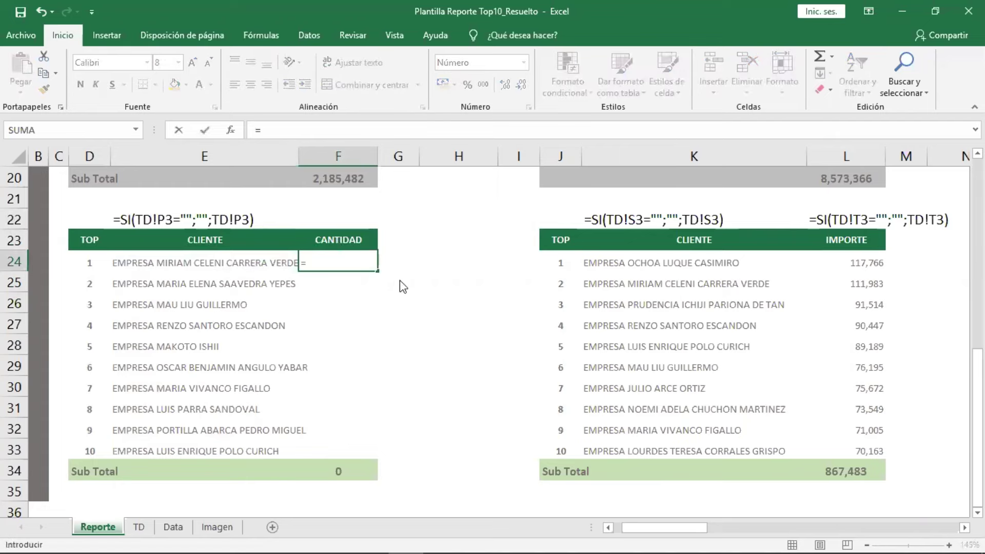
{"action": "type", "text": "SI(TD!Q3=\"\""}
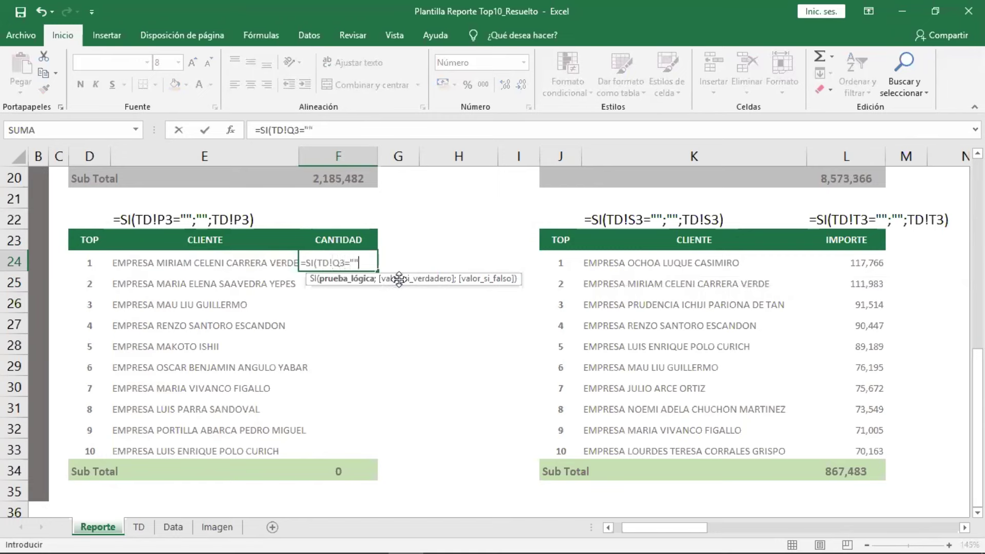
{"action": "type", "text": ";"}
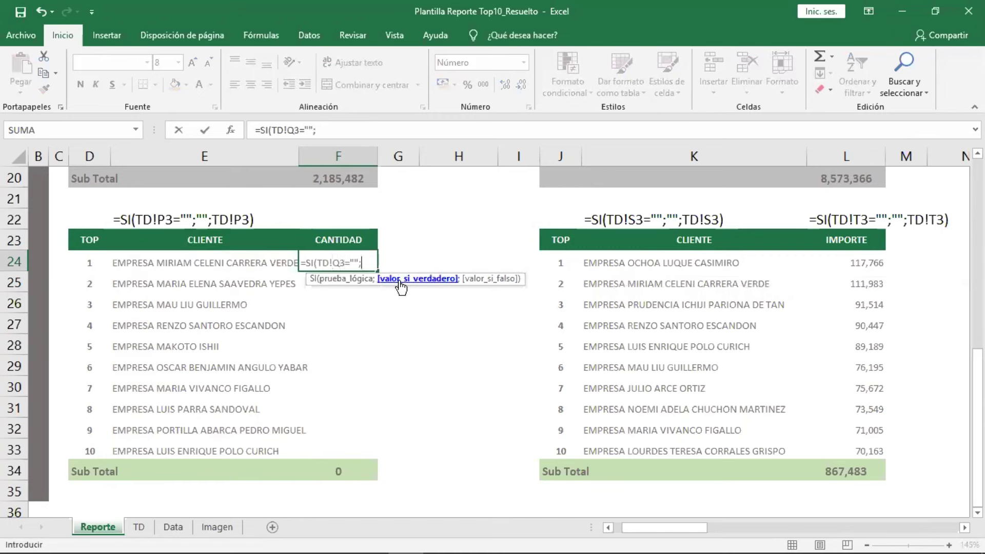
{"action": "type", "text": "\"\";"}
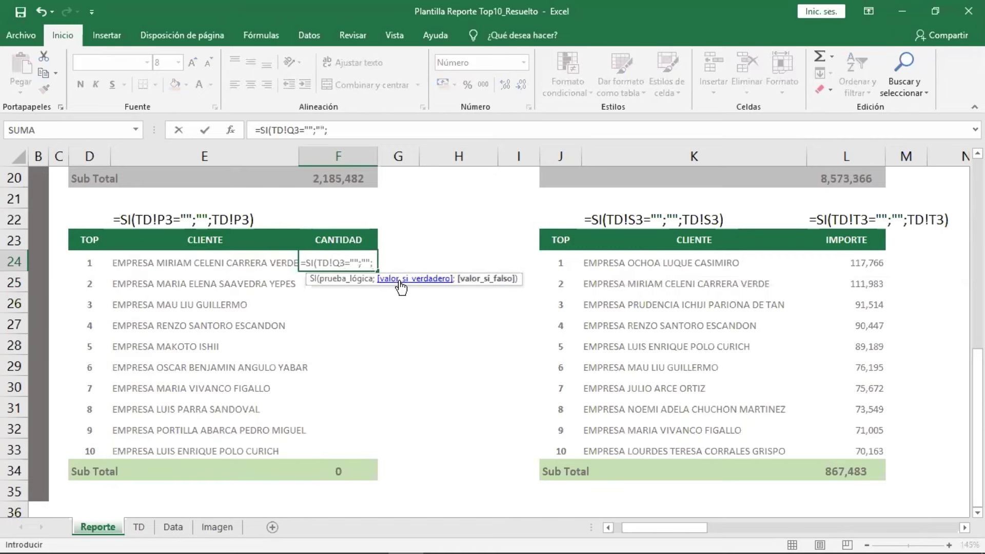
{"action": "type", "text": "TD!Q3"}
{"action": "key", "text": "Return"}
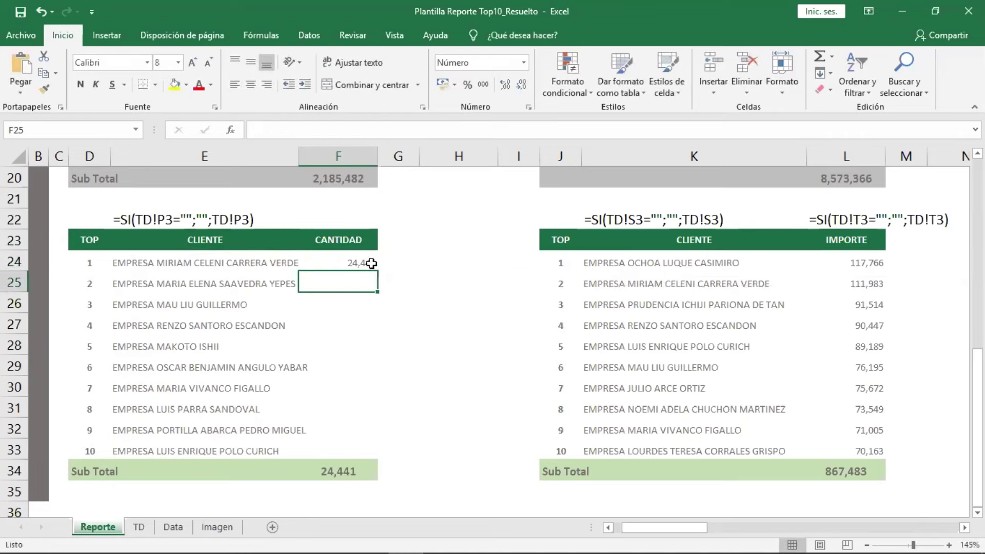
{"action": "left_click", "coordinate": [369, 262]}
{"action": "left_click_drag", "start_coordinate": [378, 271], "coordinate": [372, 454]}
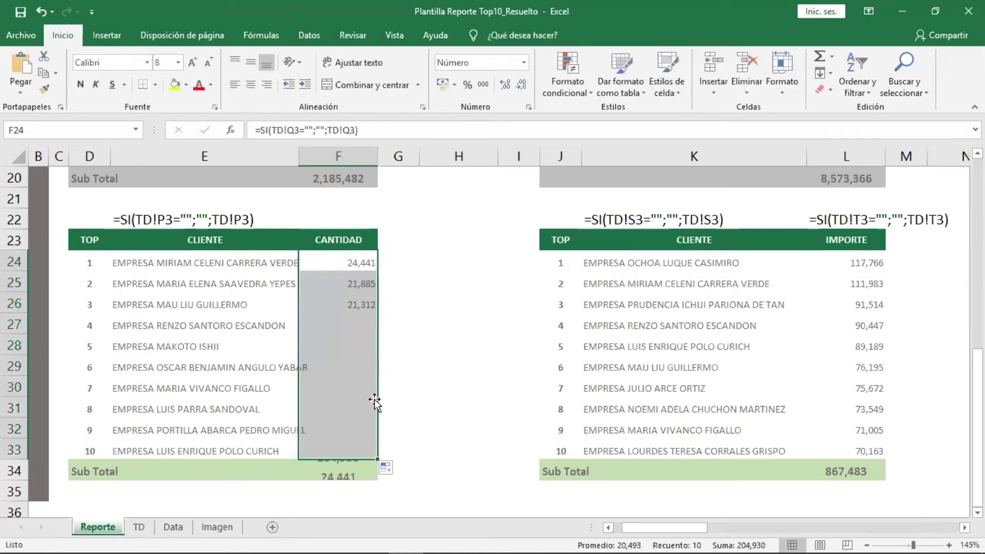
{"action": "left_click", "coordinate": [354, 216]}
Display F24's formula as text in F22 with =FORMULATEXTO(F24).
{"action": "type", "text": "="}
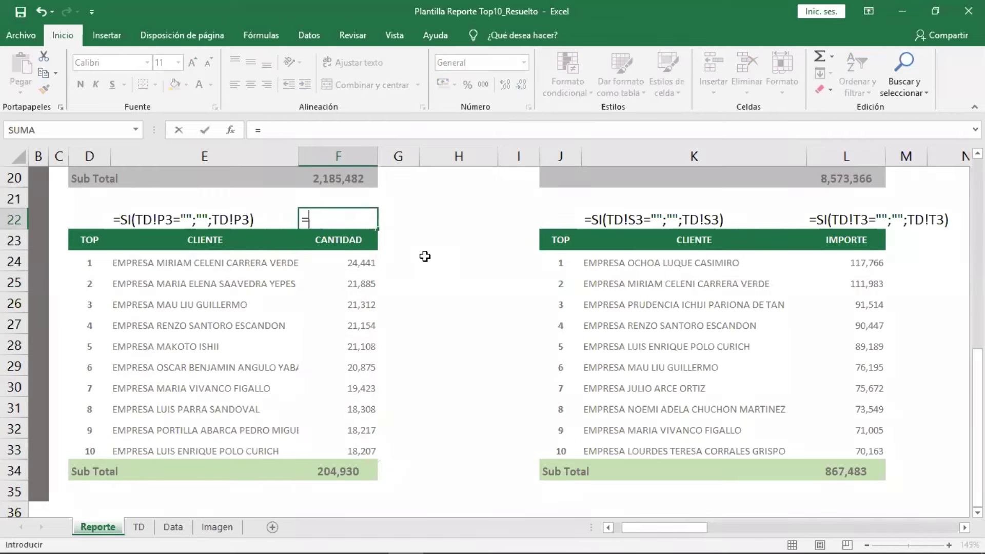
{"action": "type", "text": "FOR"}
{"action": "key", "text": "Tab"}
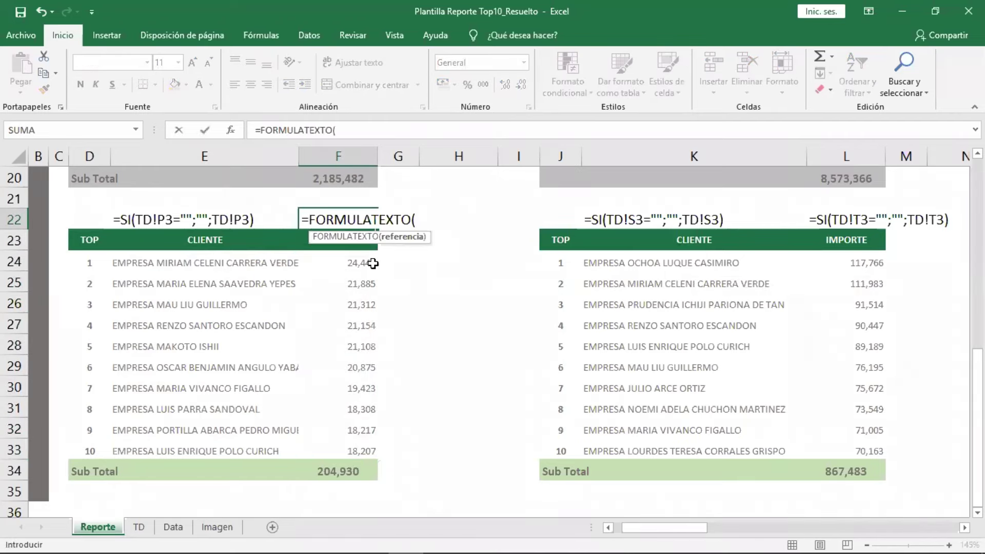
{"action": "left_click", "coordinate": [372, 262]}
{"action": "key", "text": "Return"}
Delete the formula-text labels across row 22 above the Top-10 tables.
{"action": "left_click", "coordinate": [453, 315]}
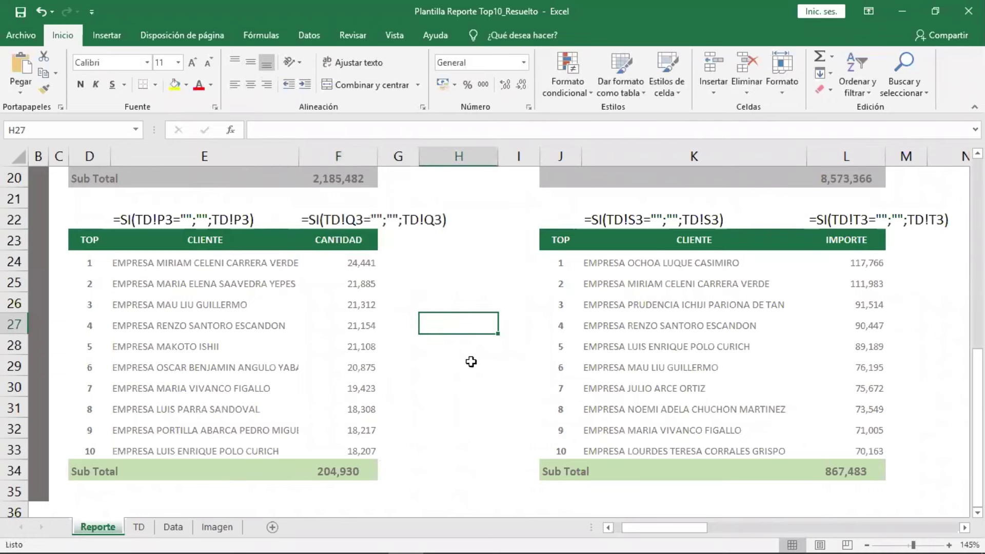
{"action": "left_click", "coordinate": [441, 447]}
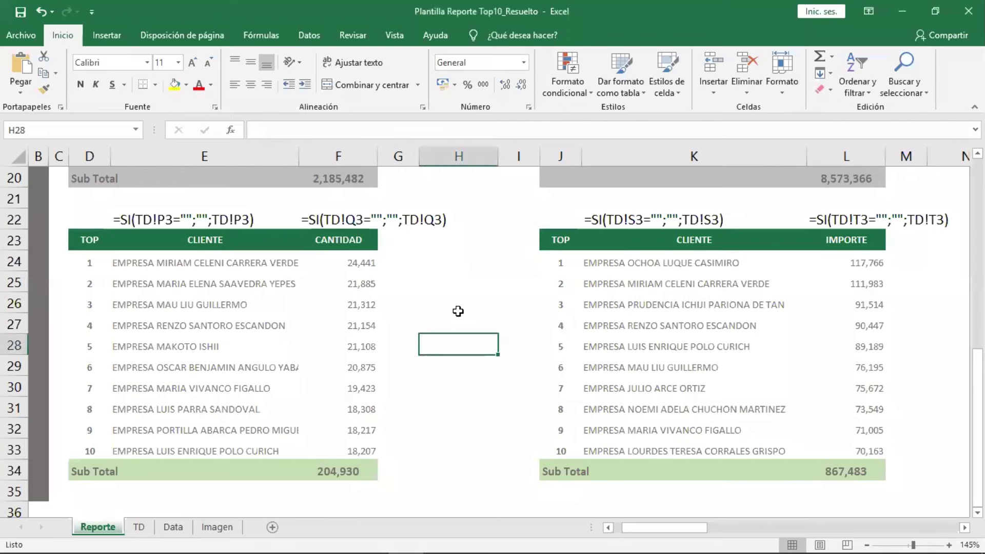
{"action": "scroll", "coordinate": [461, 310], "scroll_direction": "up", "scroll_amount": 2}
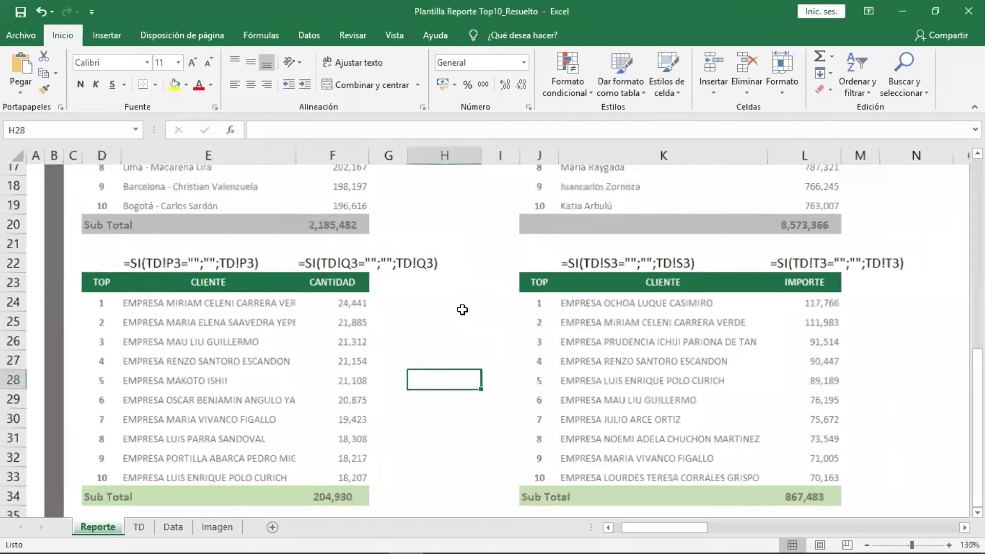
{"action": "left_click_drag", "start_coordinate": [209, 281], "coordinate": [935, 283]}
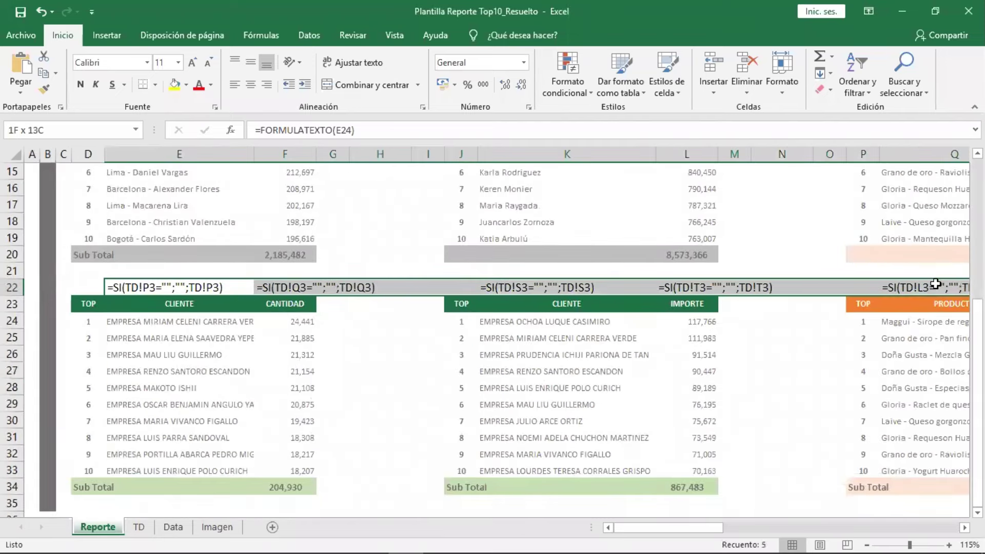
{"action": "key", "text": "Delete"}
{"action": "left_click", "coordinate": [776, 354]}
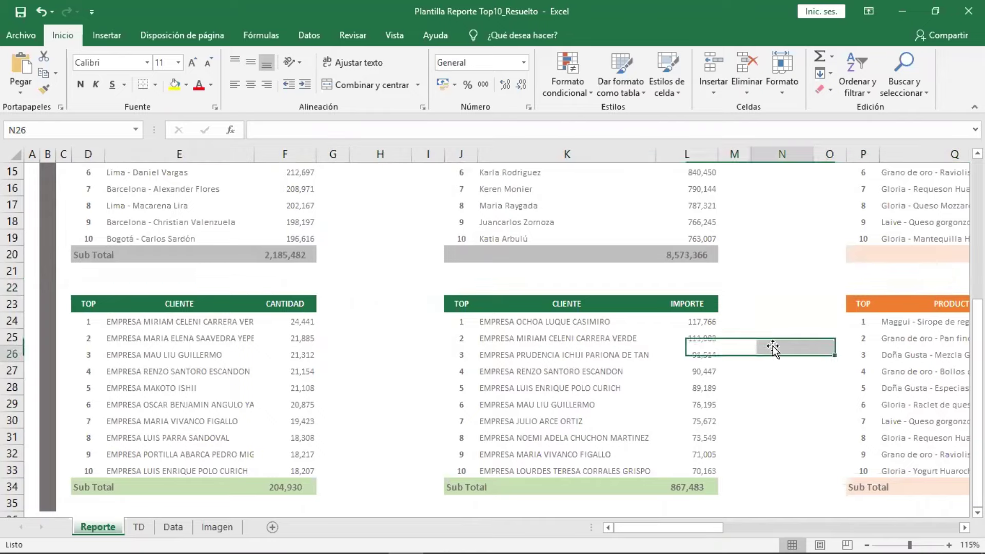
{"action": "left_click_drag", "start_coordinate": [709, 531], "coordinate": [770, 530]}
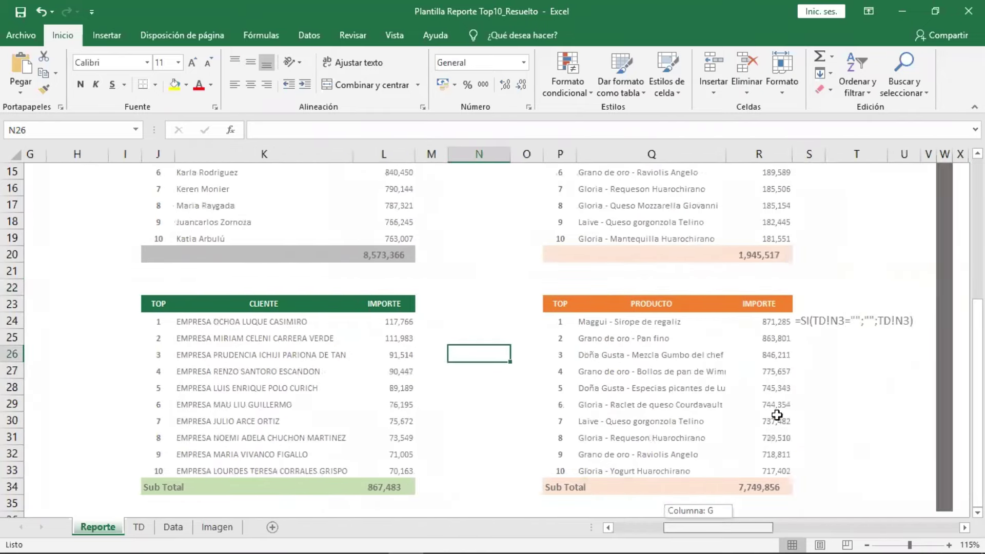
{"action": "left_click", "coordinate": [772, 320]}
Clear the leftover formula text beside the product table and review the sheet.
{"action": "left_click", "coordinate": [721, 321]}
{"action": "key", "text": "Delete"}
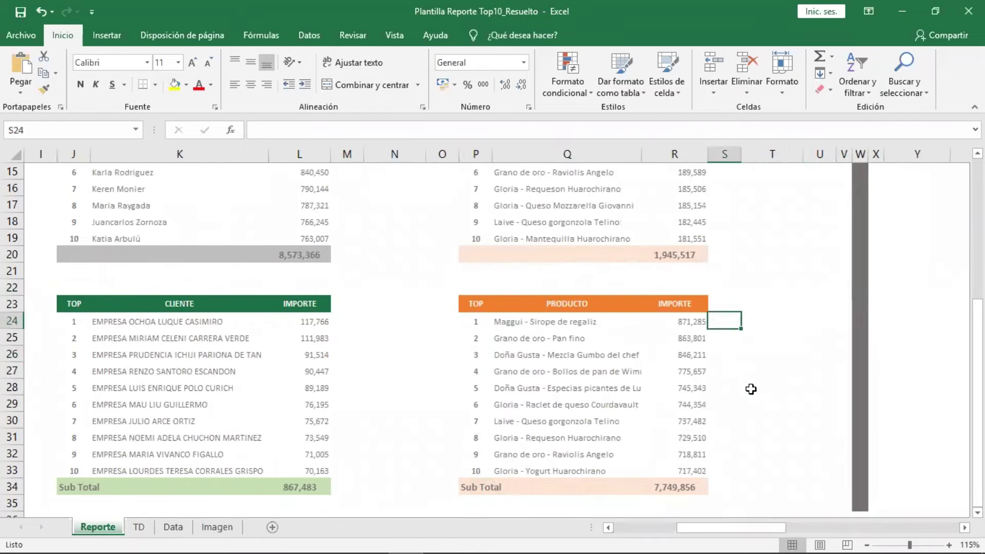
{"action": "left_click", "coordinate": [751, 390]}
{"action": "scroll", "coordinate": [682, 422], "scroll_direction": "down", "scroll_amount": 1, "text": "ctrl"}
{"action": "scroll", "coordinate": [682, 423], "scroll_direction": "down", "scroll_amount": 1, "text": "ctrl"}
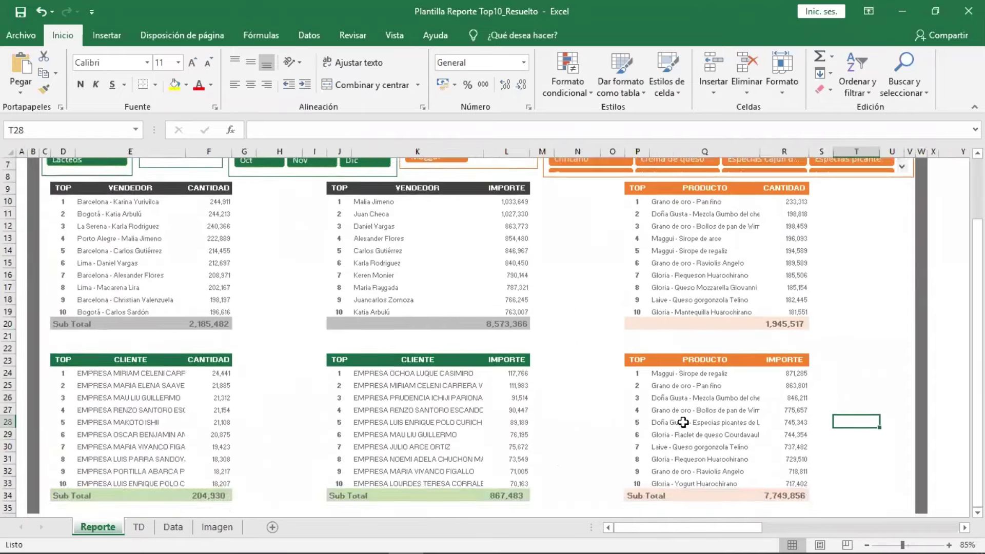
{"action": "scroll", "coordinate": [684, 422], "scroll_direction": "up", "scroll_amount": 2}
{"action": "scroll", "coordinate": [685, 422], "scroll_direction": "up", "scroll_amount": 1}
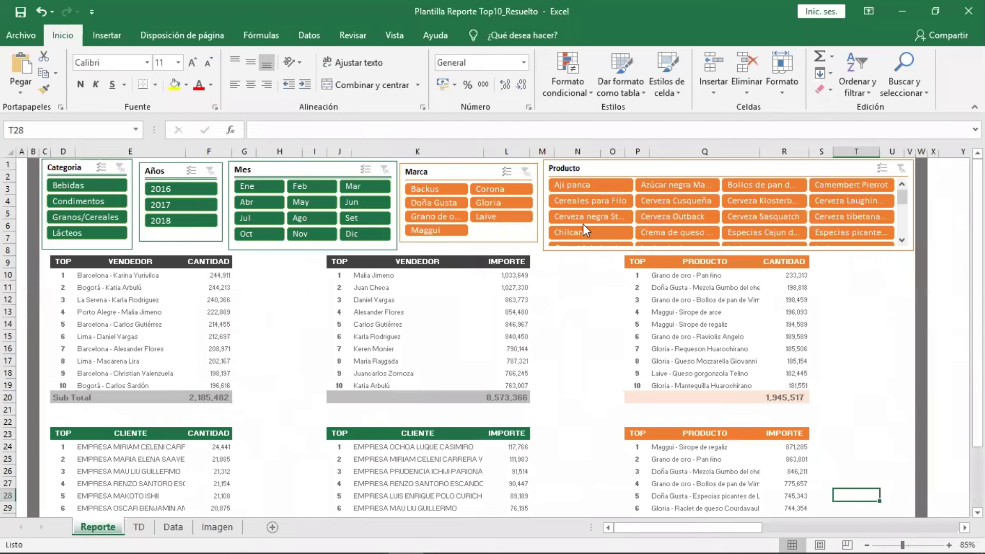
Inspect the product formulas in Q25 and Q18, then select the Categoria slicer.
{"action": "left_click", "coordinate": [570, 311]}
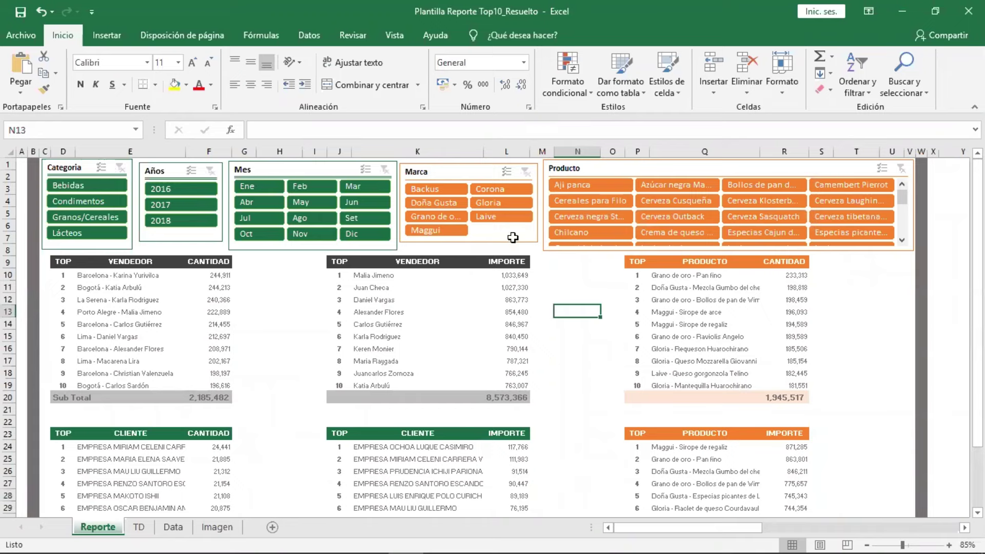
{"action": "mouse_move", "coordinate": [104, 292]}
{"action": "left_mouse_down"}
{"action": "mouse_move", "coordinate": [427, 470]}
{"action": "mouse_move", "coordinate": [484, 468]}
{"action": "left_mouse_up"}
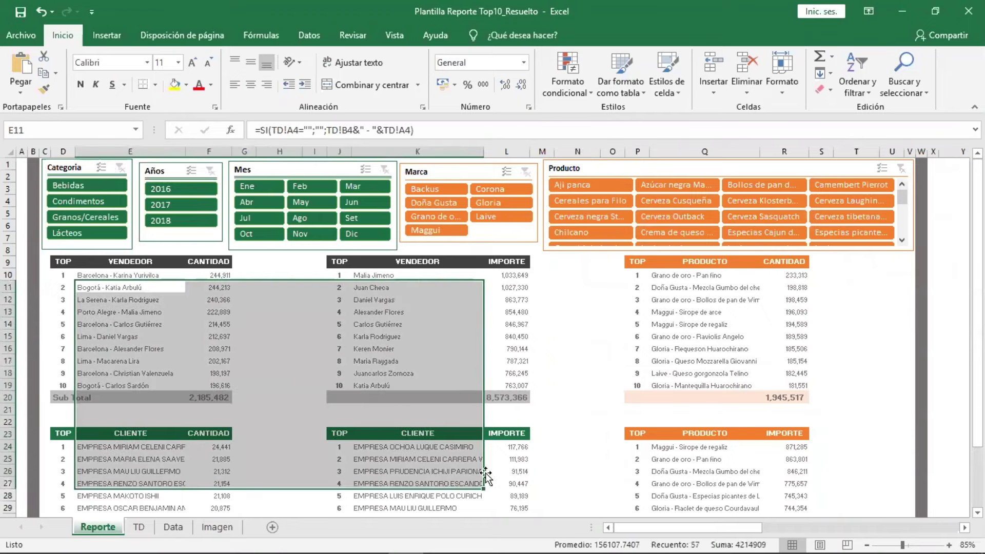
{"action": "left_click", "coordinate": [577, 409]}
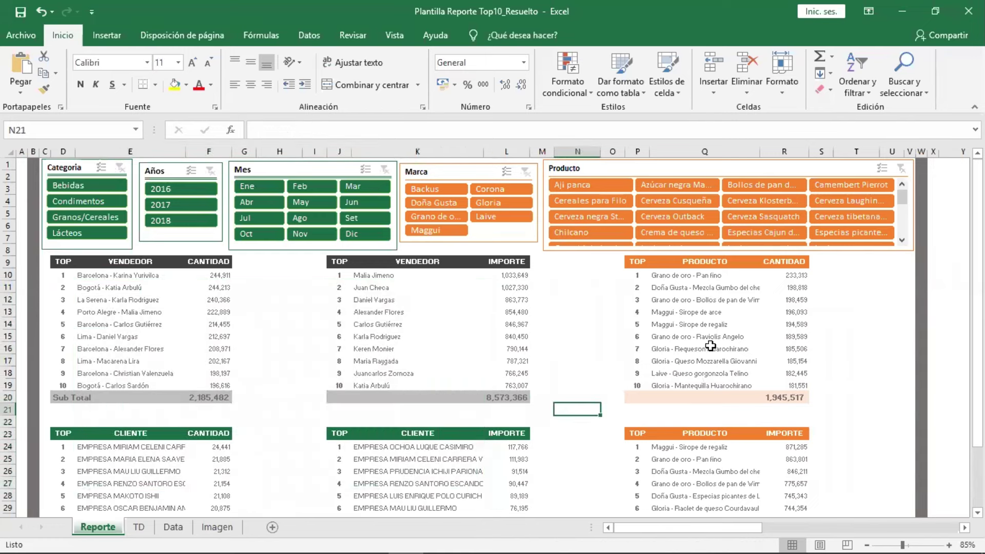
{"action": "left_click", "coordinate": [713, 460]}
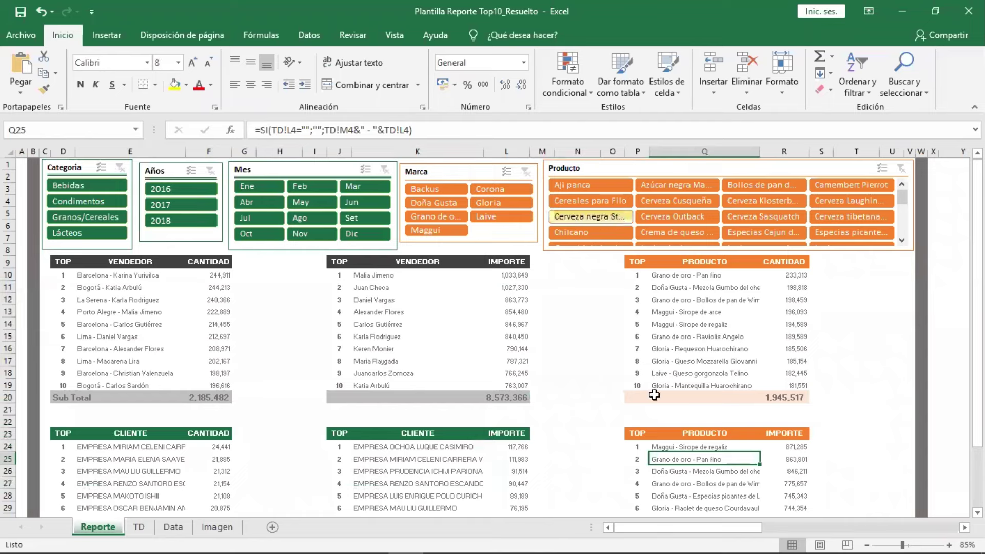
{"action": "left_click", "coordinate": [701, 374]}
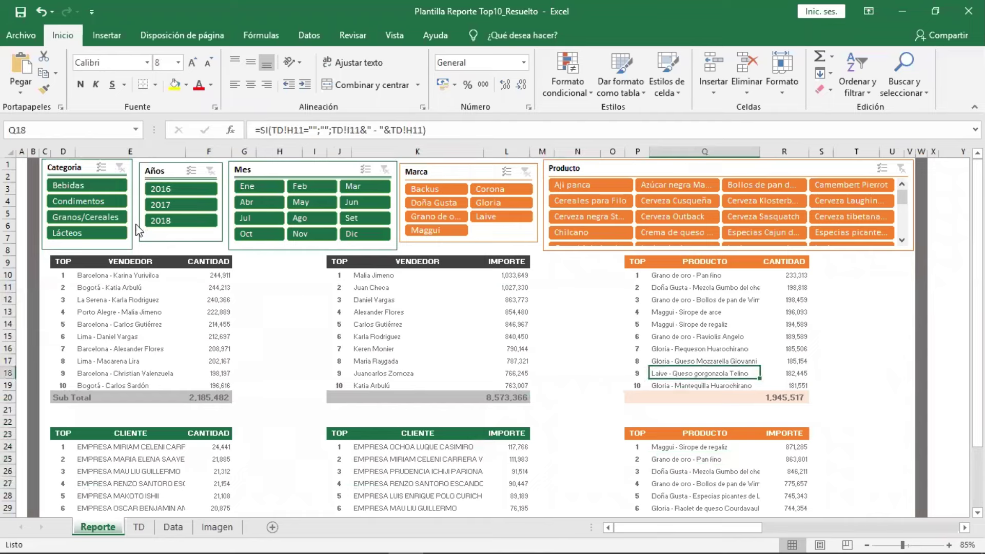
{"action": "left_click", "coordinate": [76, 170]}
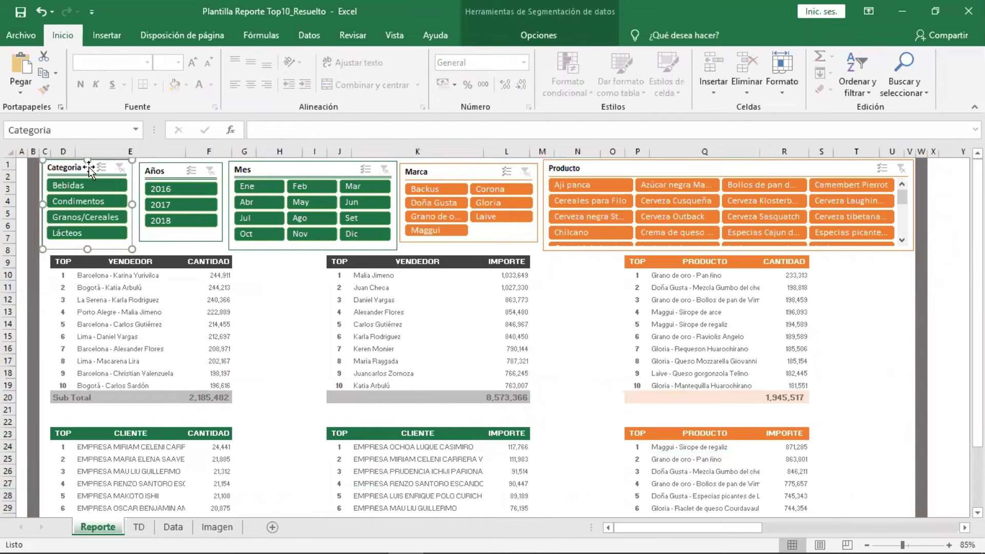
Link the Categoria slicer to TDProdImp, TDProdCant, TDClienteImp and TDClienteCant as well.
{"action": "left_click", "coordinate": [534, 36]}
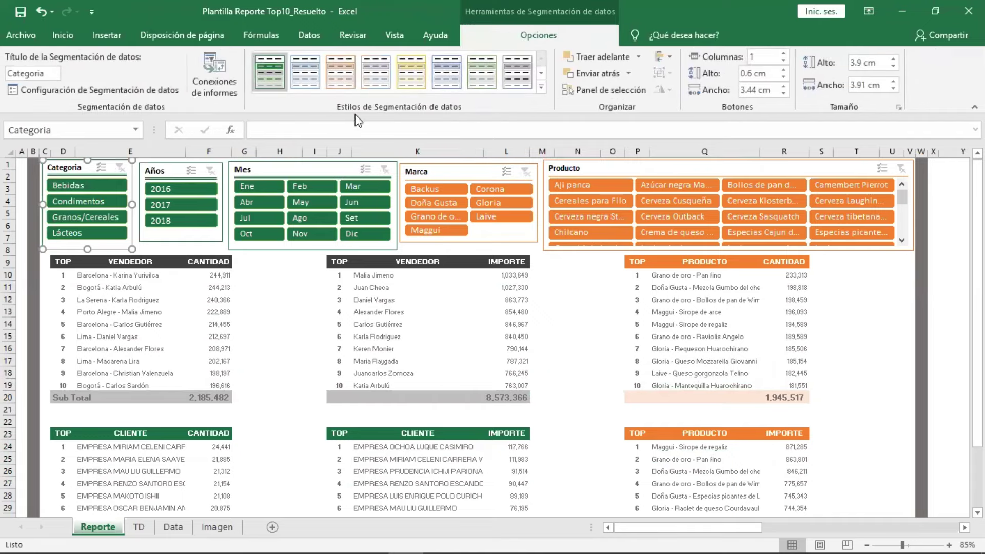
{"action": "left_click", "coordinate": [222, 99]}
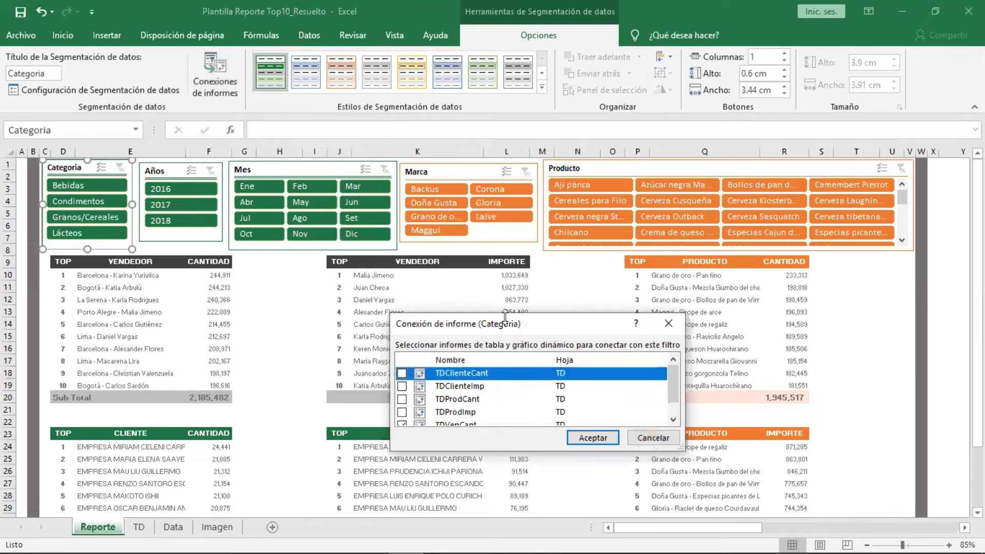
{"action": "left_click_drag", "start_coordinate": [512, 328], "coordinate": [544, 198]}
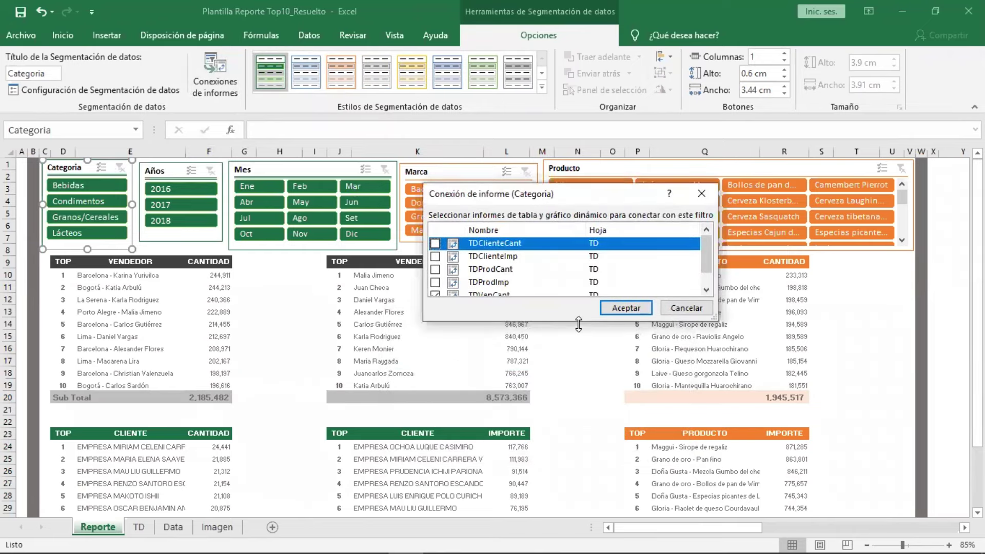
{"action": "left_click_drag", "start_coordinate": [568, 322], "coordinate": [569, 437]}
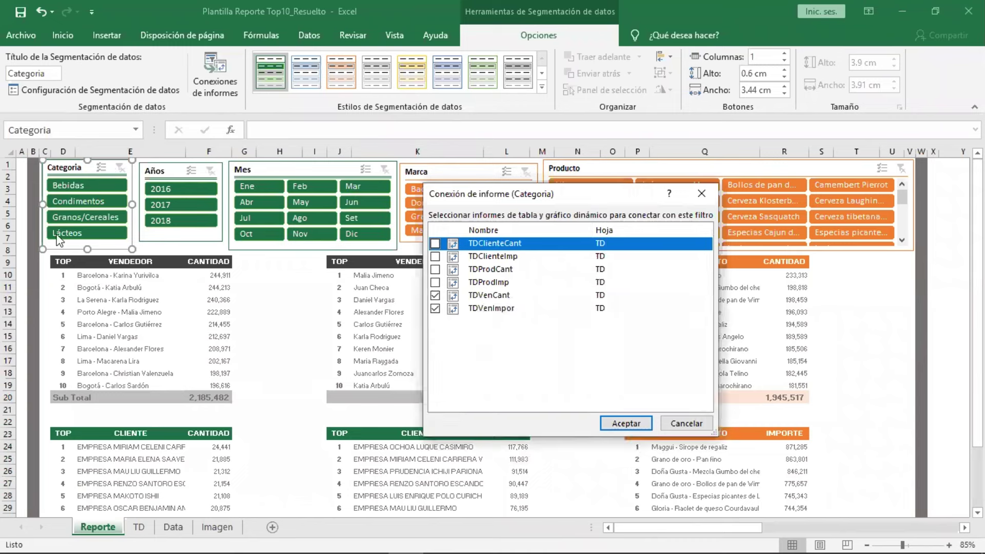
{"action": "left_click", "coordinate": [437, 282]}
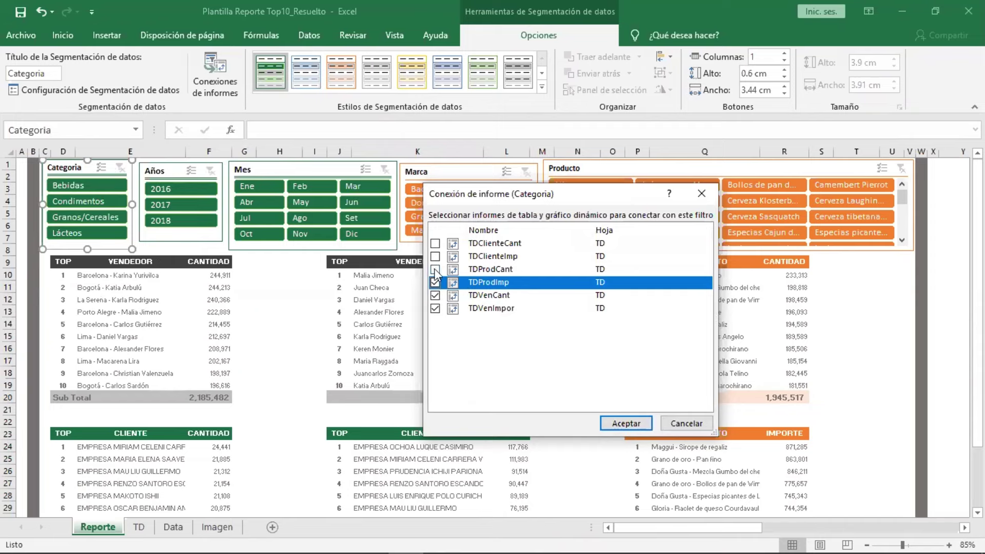
{"action": "left_click", "coordinate": [436, 270]}
{"action": "left_click", "coordinate": [435, 256]}
{"action": "left_click", "coordinate": [436, 244]}
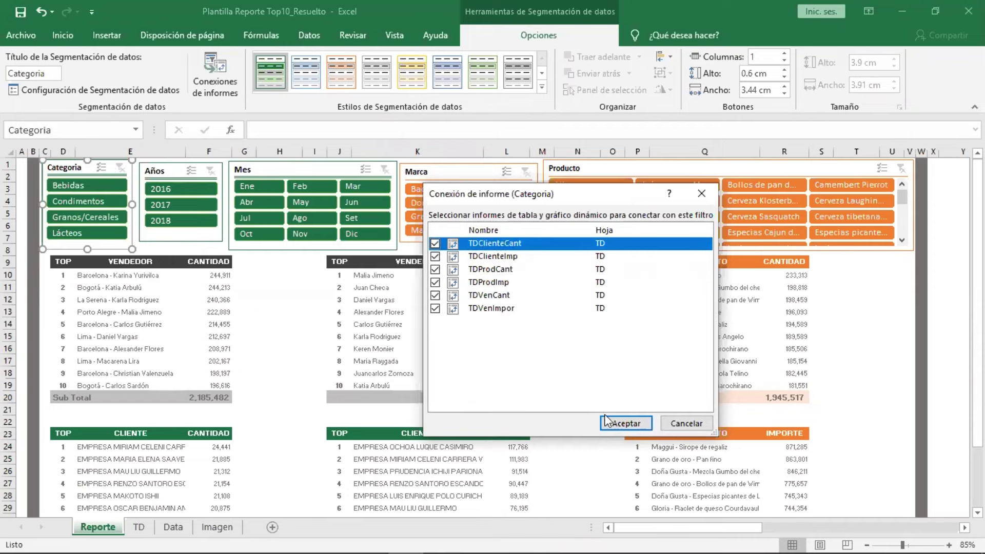
{"action": "left_click", "coordinate": [626, 424]}
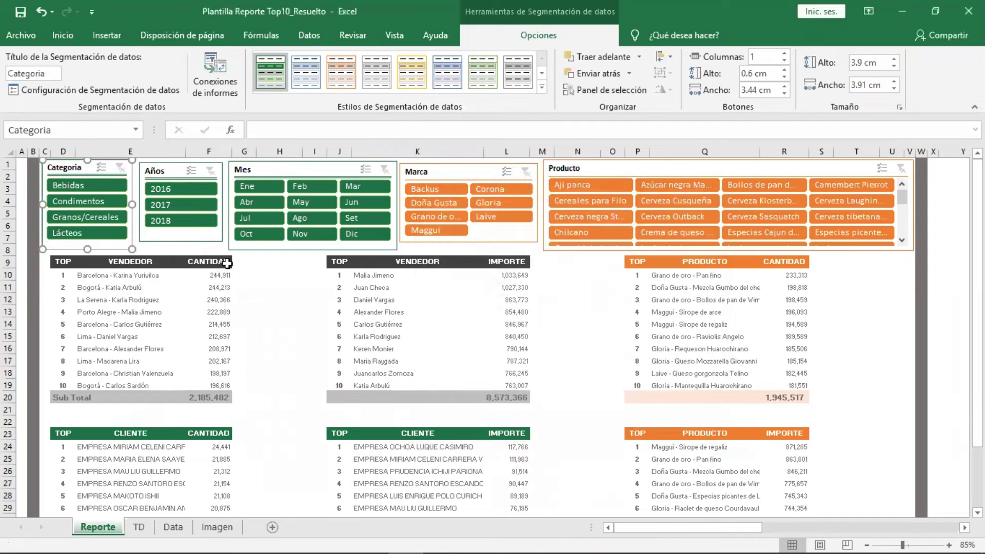
{"action": "left_click", "coordinate": [164, 170]}
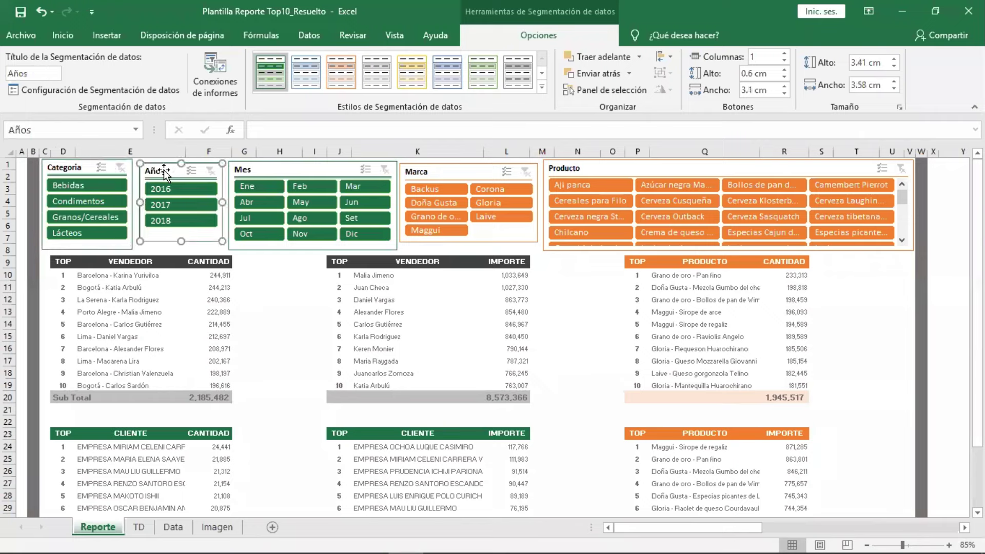
Connect the Años slicer to TDProdImp, TDClienteImp and TDClienteCant too.
{"action": "left_click", "coordinate": [223, 95]}
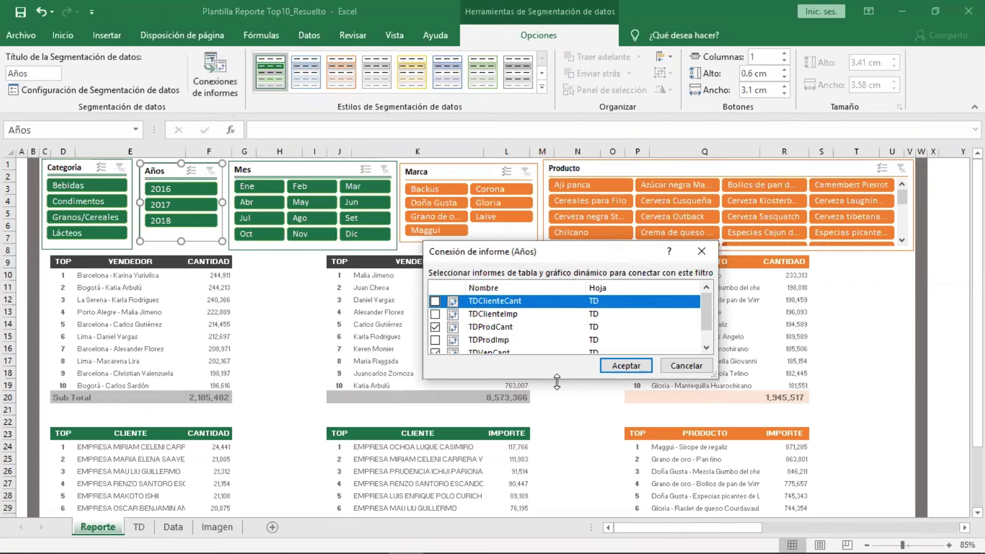
{"action": "left_click_drag", "start_coordinate": [557, 382], "coordinate": [550, 513]}
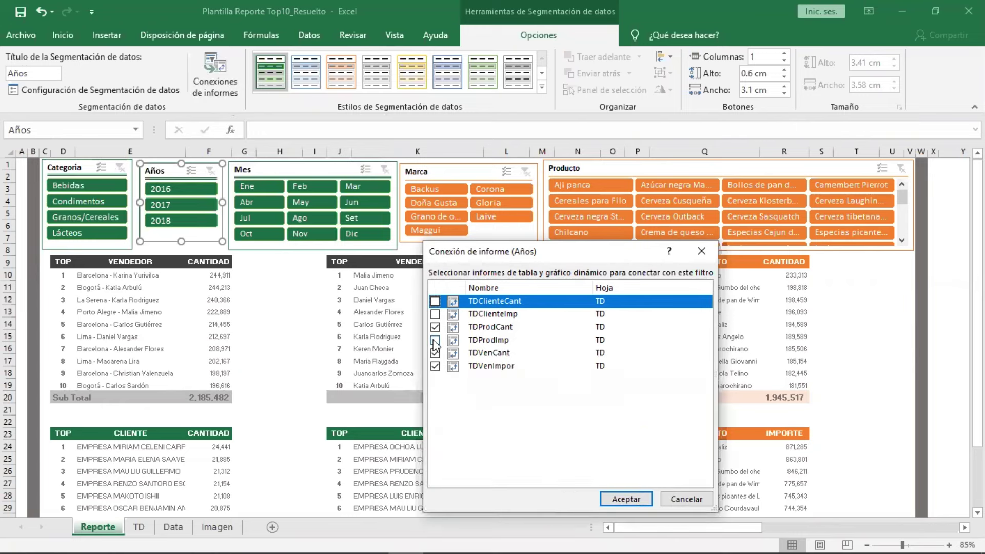
{"action": "left_click", "coordinate": [435, 340]}
{"action": "left_click", "coordinate": [436, 314]}
{"action": "left_click", "coordinate": [435, 300]}
{"action": "left_click", "coordinate": [618, 505]}
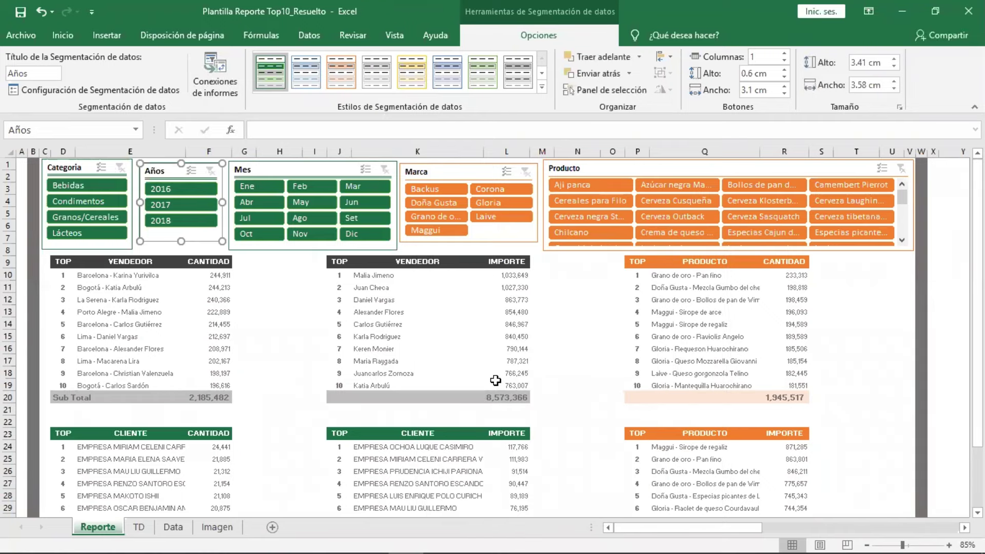
Connect the Mes slicer to TDProdImp, TDClienteImp and TDClienteCant as well.
{"action": "left_click", "coordinate": [287, 171]}
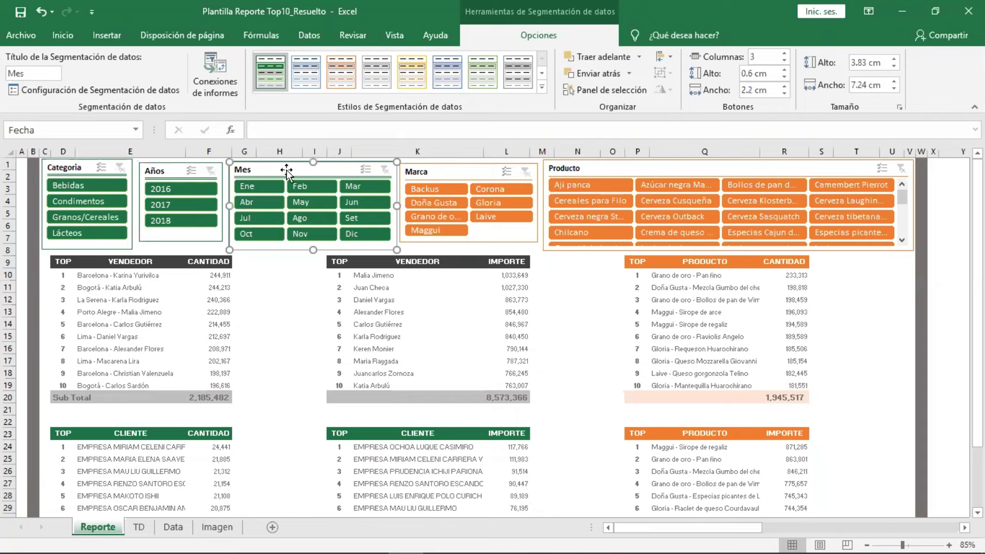
{"action": "left_click", "coordinate": [226, 95]}
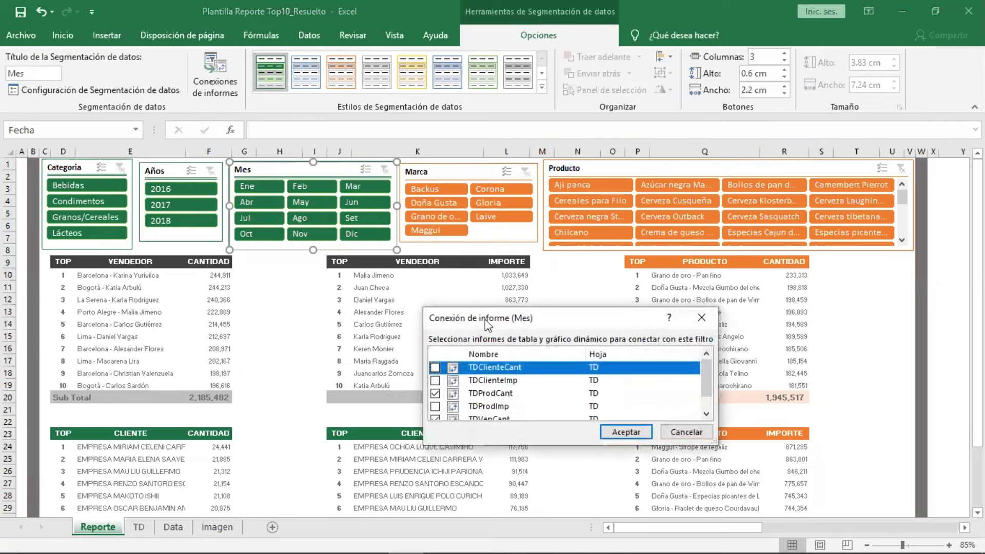
{"action": "left_click_drag", "start_coordinate": [485, 319], "coordinate": [477, 171]}
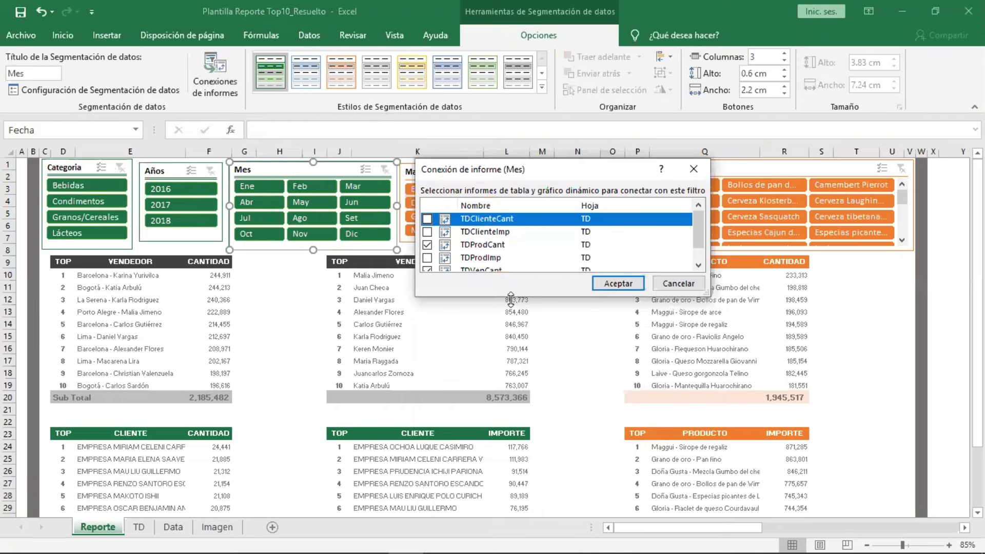
{"action": "left_click_drag", "start_coordinate": [511, 298], "coordinate": [510, 415]}
{"action": "left_click", "coordinate": [427, 257]}
{"action": "left_click", "coordinate": [427, 232]}
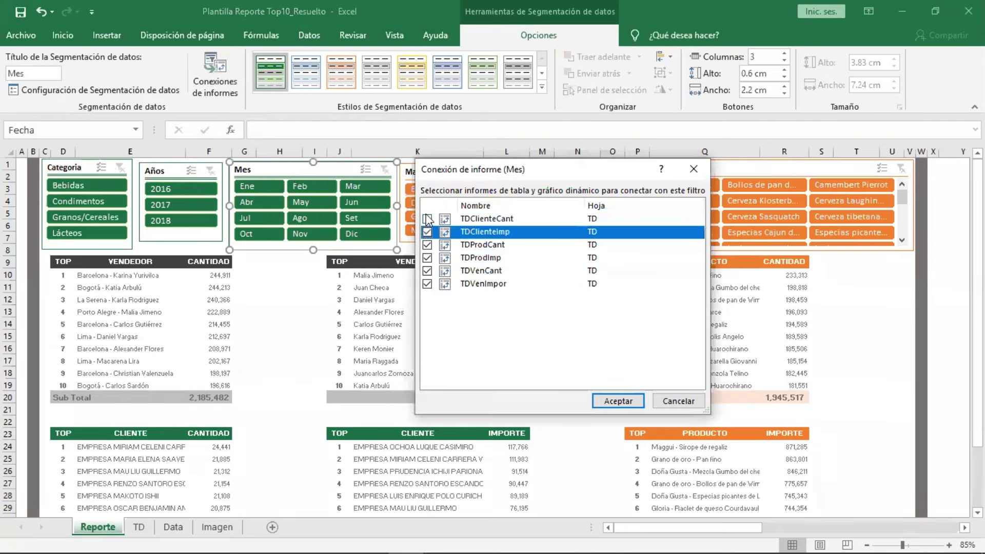
{"action": "left_click", "coordinate": [427, 219]}
{"action": "left_click", "coordinate": [607, 401]}
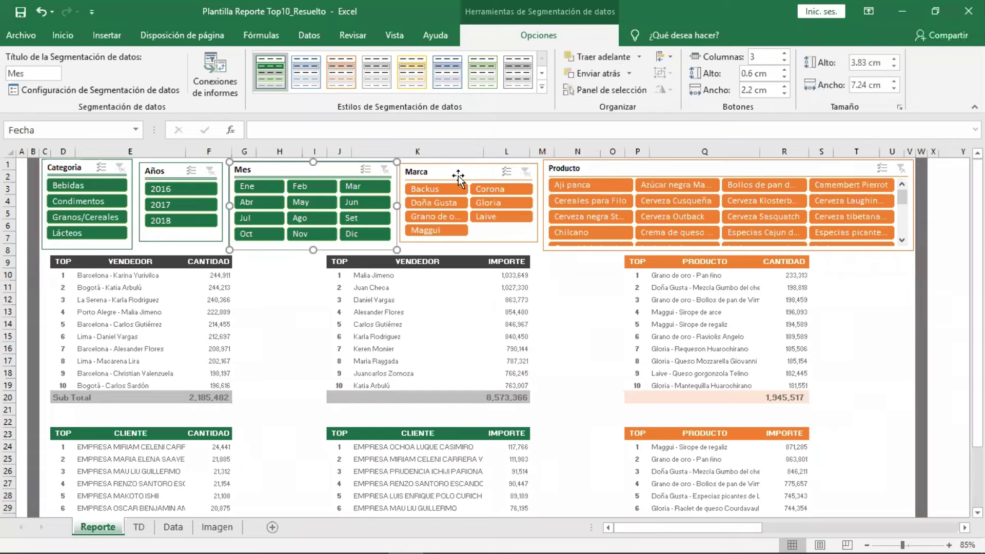
{"action": "left_click", "coordinate": [457, 172]}
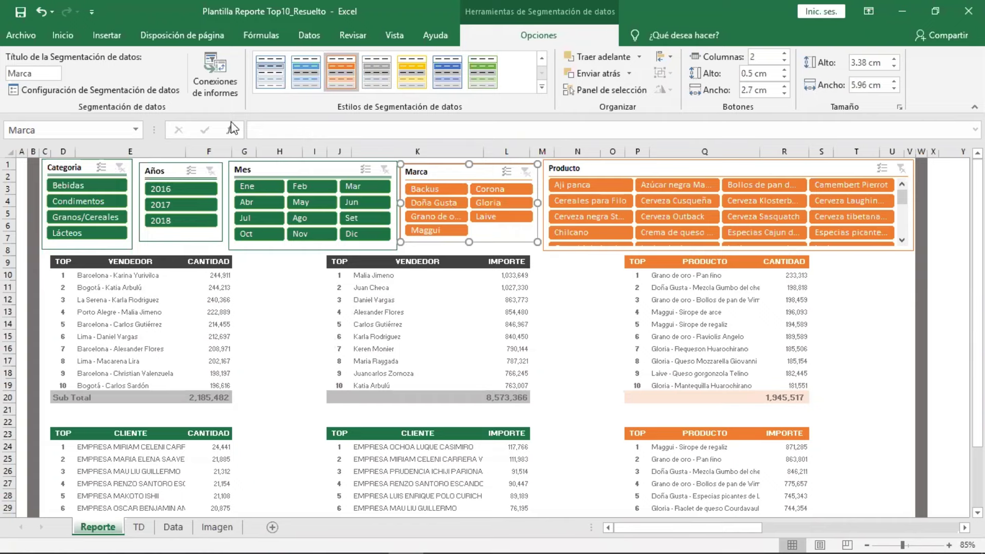
Connect the Marca slicer to the TDClienteImp and TDClienteCant pivot tables.
{"action": "left_click", "coordinate": [215, 75]}
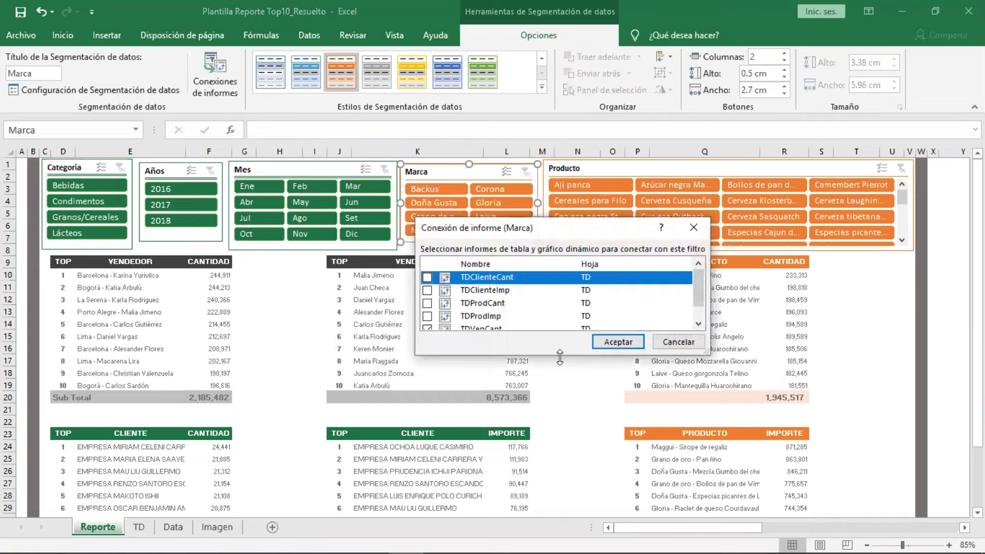
{"action": "left_click_drag", "start_coordinate": [560, 358], "coordinate": [560, 427]}
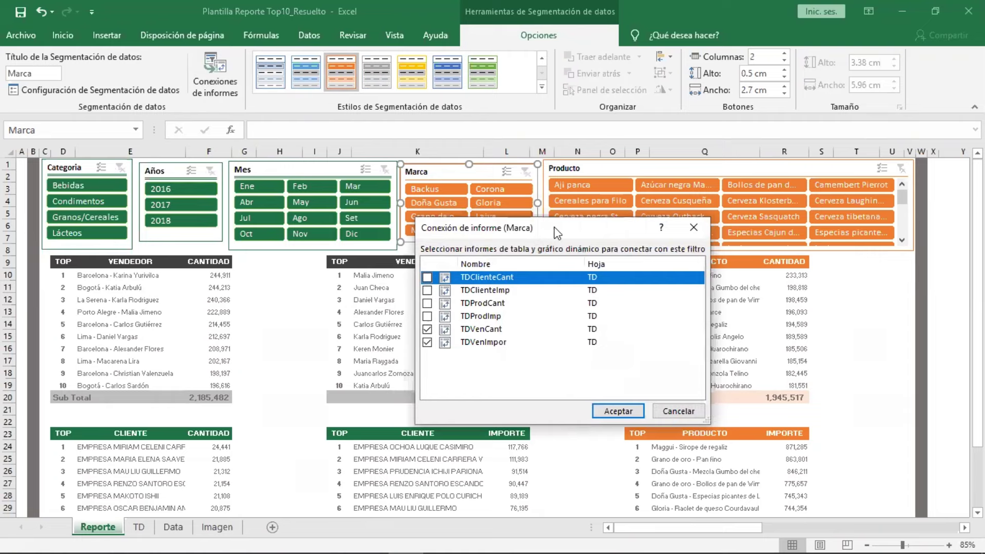
{"action": "left_click_drag", "start_coordinate": [557, 232], "coordinate": [583, 216]}
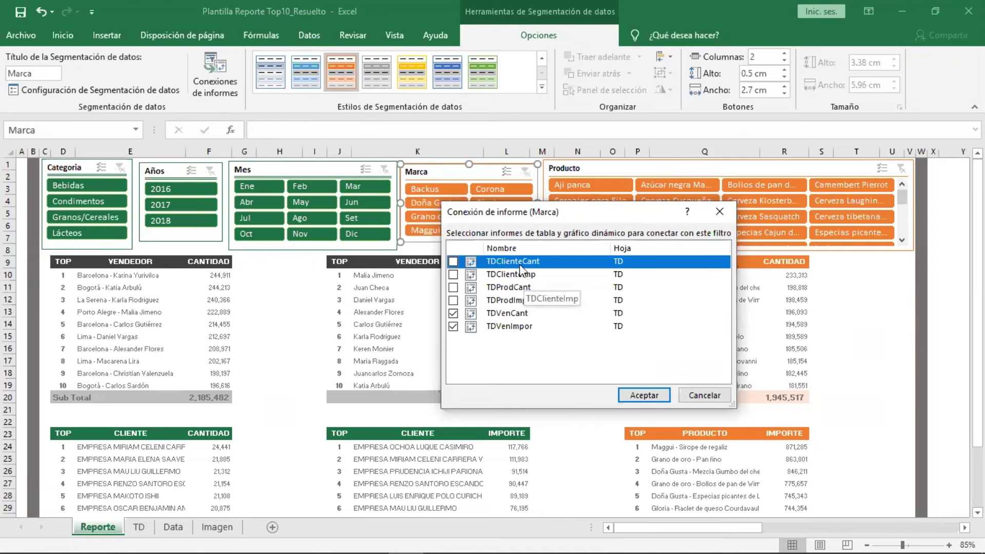
{"action": "left_click", "coordinate": [453, 274]}
{"action": "left_click", "coordinate": [453, 261]}
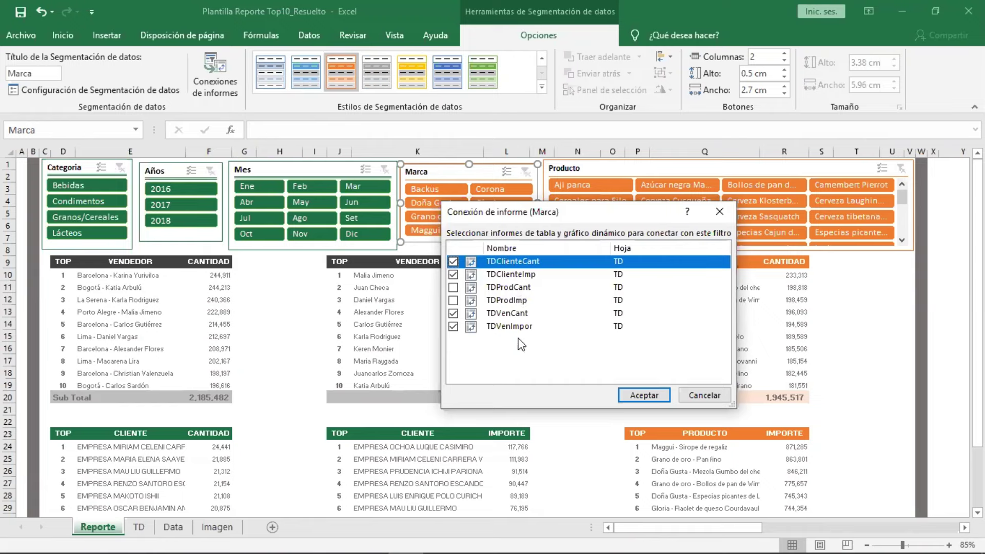
{"action": "left_click", "coordinate": [629, 398]}
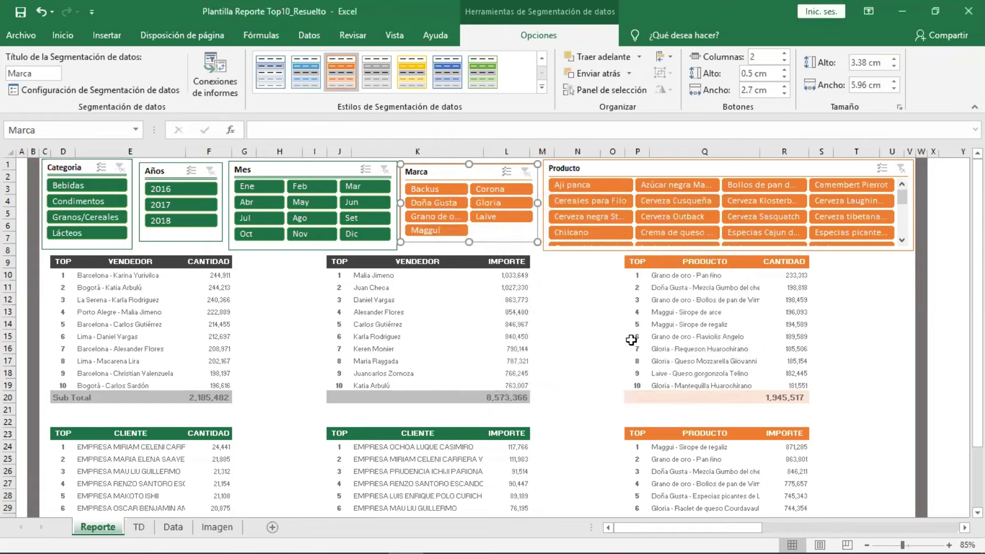
Connect the Producto slicer to TDClienteImp and TDClienteCant, then review the slicers.
{"action": "left_click", "coordinate": [602, 168]}
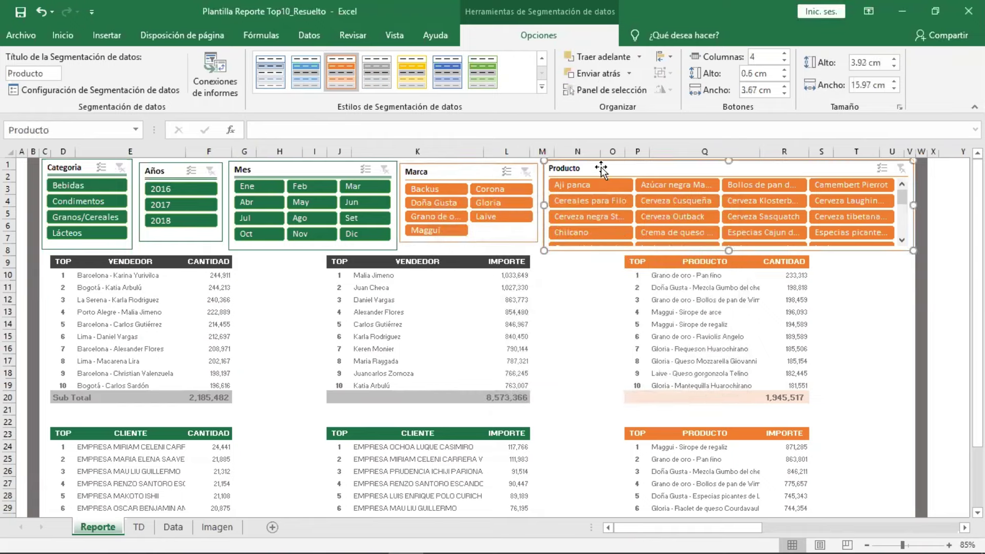
{"action": "left_click", "coordinate": [215, 72]}
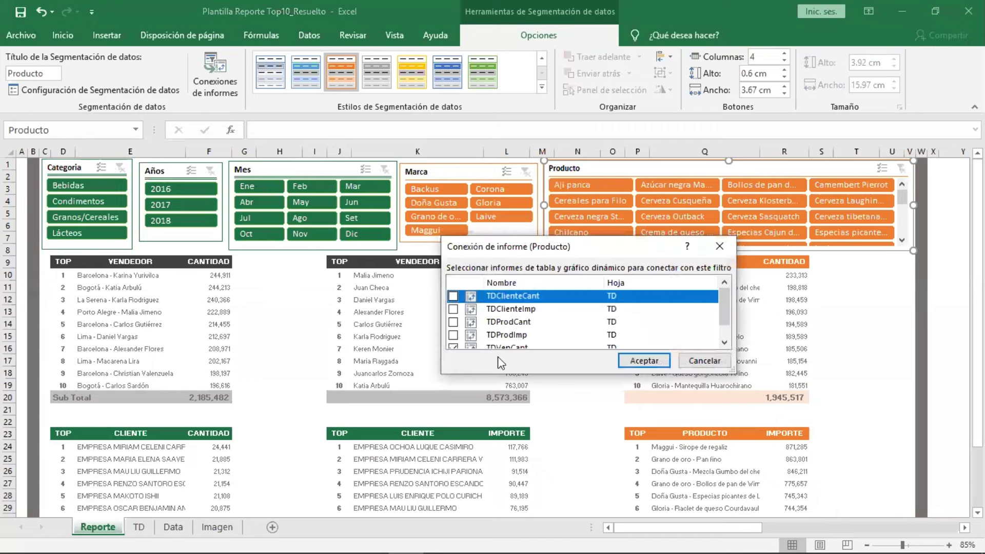
{"action": "left_click_drag", "start_coordinate": [535, 376], "coordinate": [533, 456]}
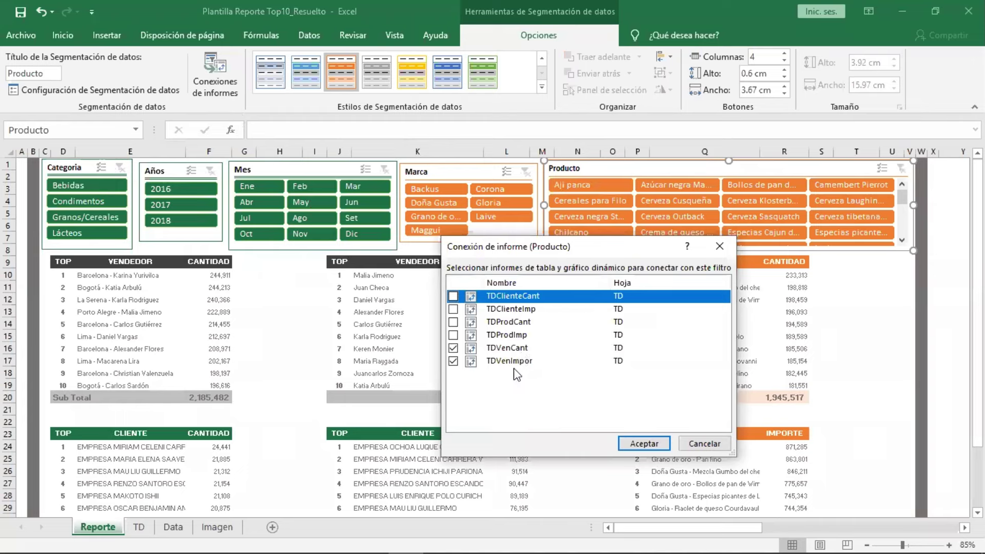
{"action": "left_click", "coordinate": [453, 309]}
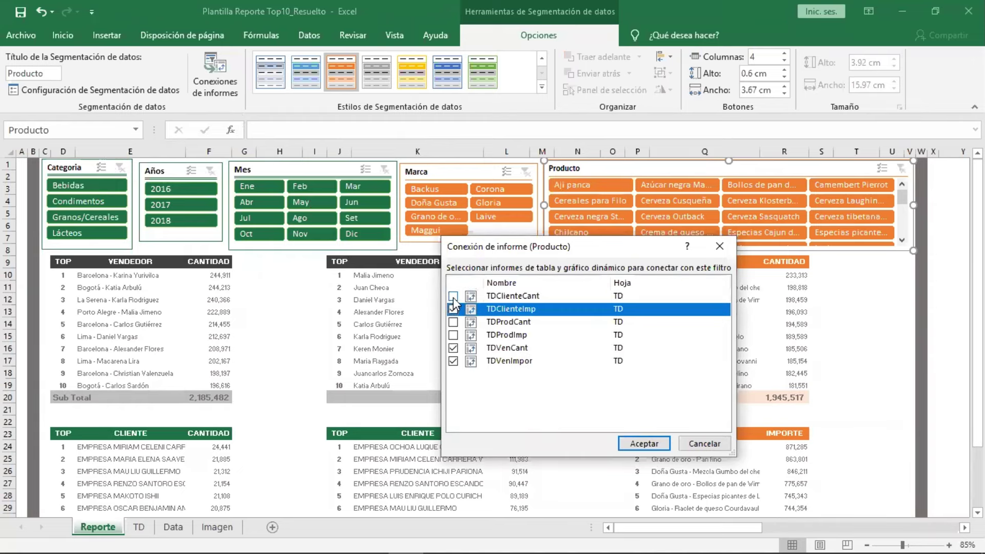
{"action": "left_click", "coordinate": [454, 296]}
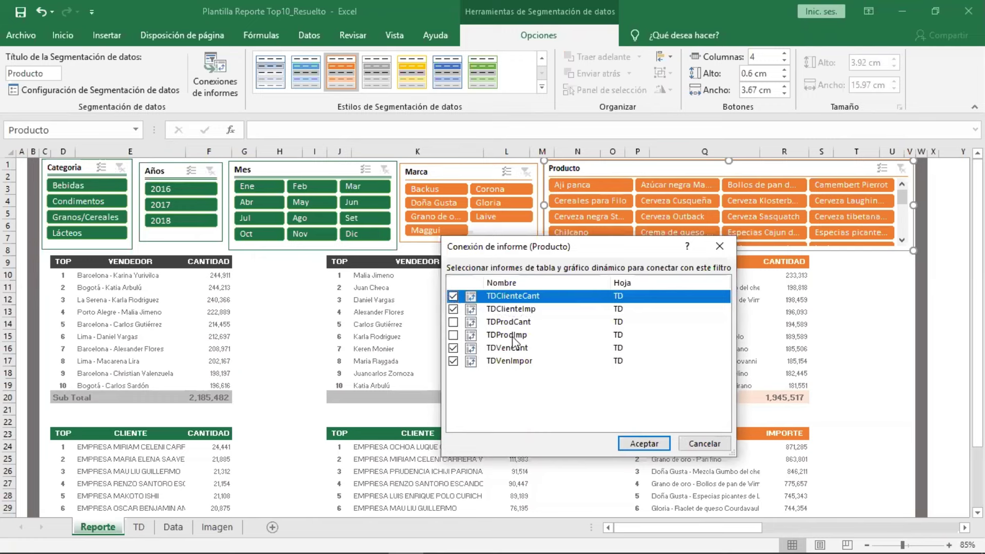
{"action": "left_click", "coordinate": [636, 447]}
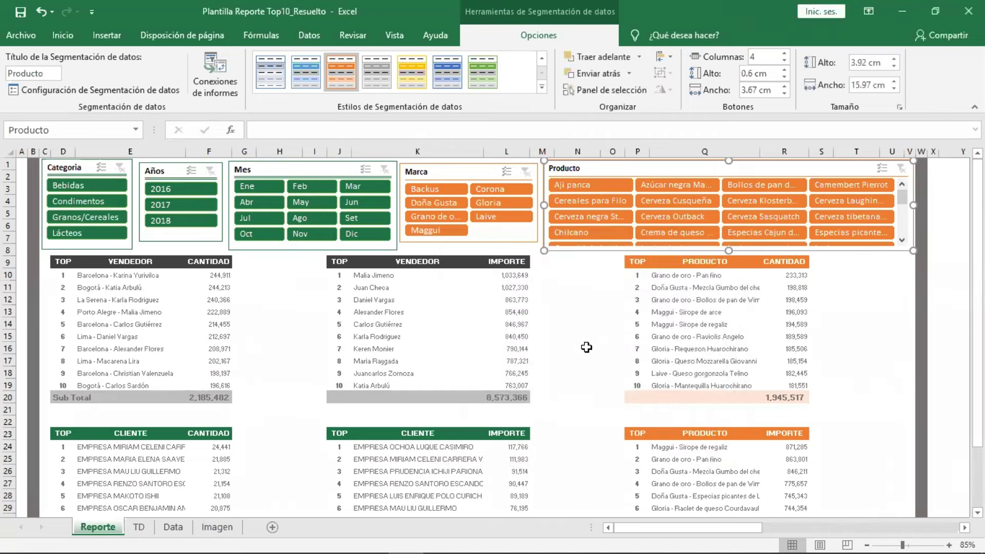
{"action": "left_click", "coordinate": [587, 347]}
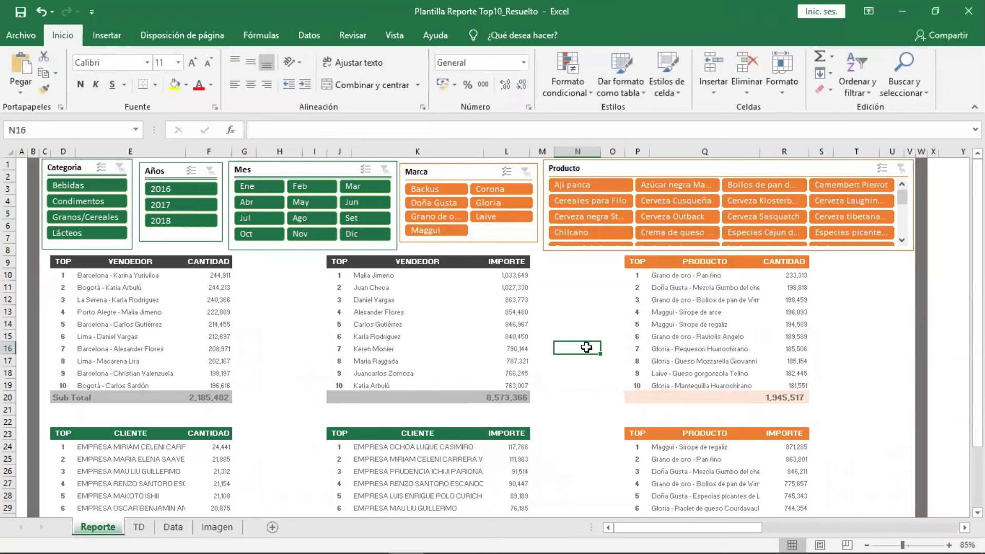
{"action": "left_click", "coordinate": [580, 170]}
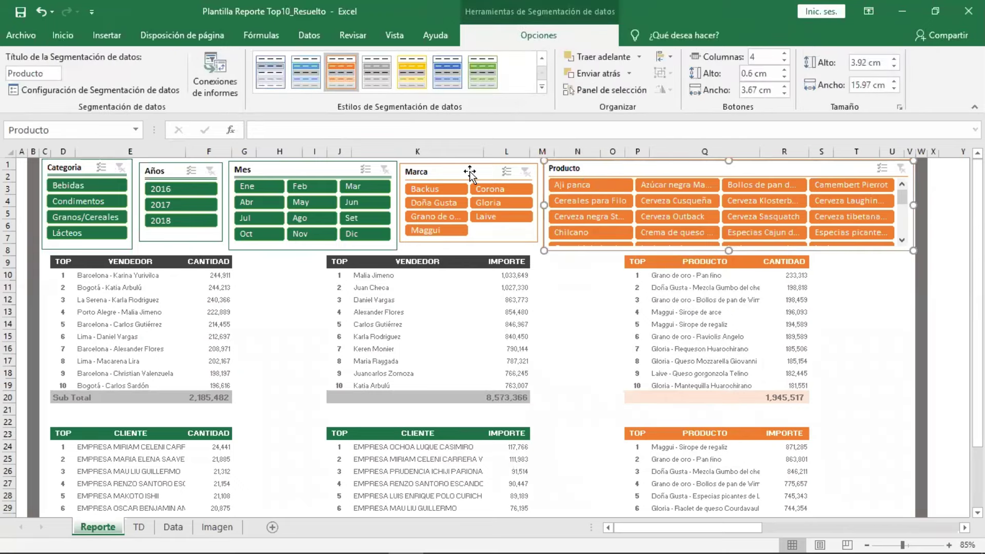
{"action": "left_click", "coordinate": [470, 174]}
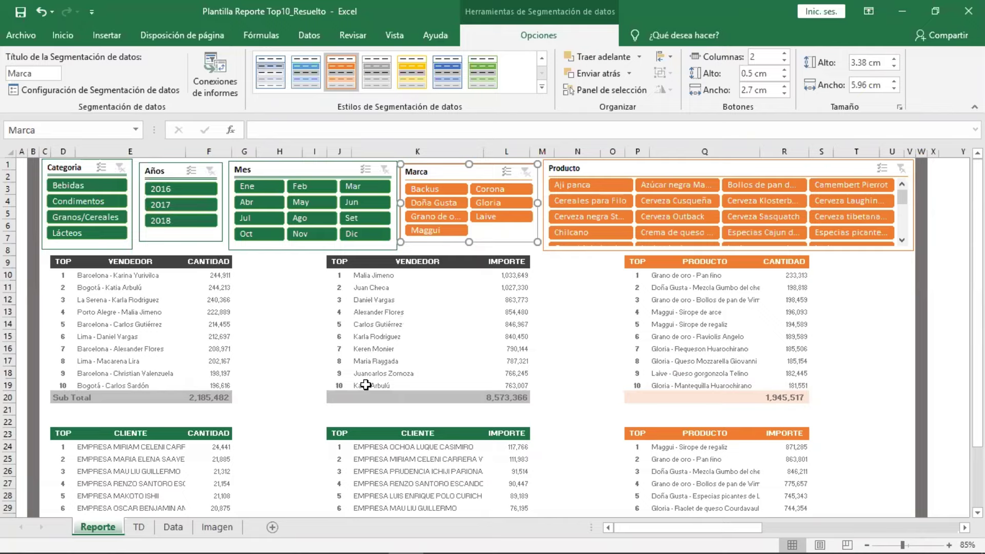
Test years 2018, 2017, 2016 and categories Condimentos, Lácteos, then clear both slicer filters.
{"action": "left_click", "coordinate": [543, 361]}
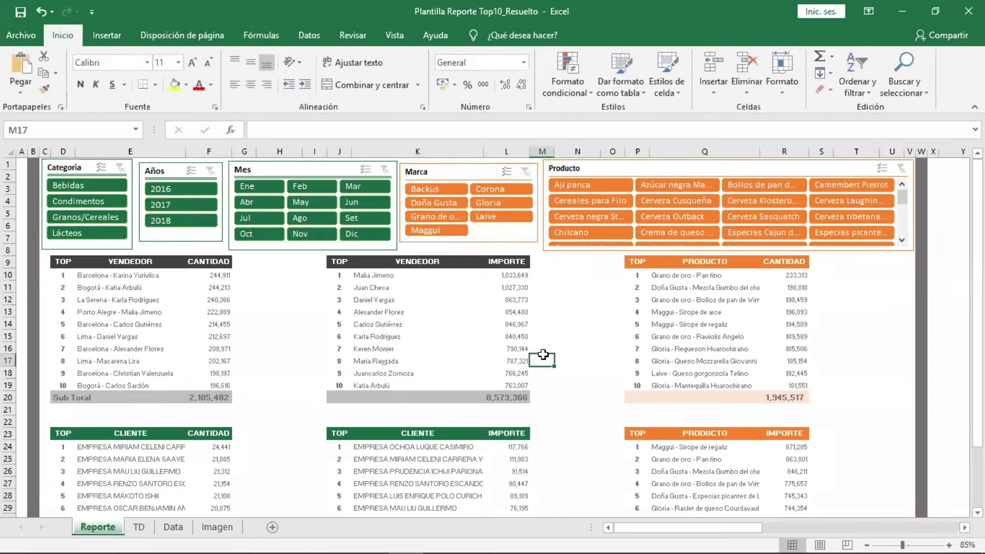
{"action": "scroll", "coordinate": [543, 359], "scroll_direction": "down", "scroll_amount": 1, "text": "ctrl"}
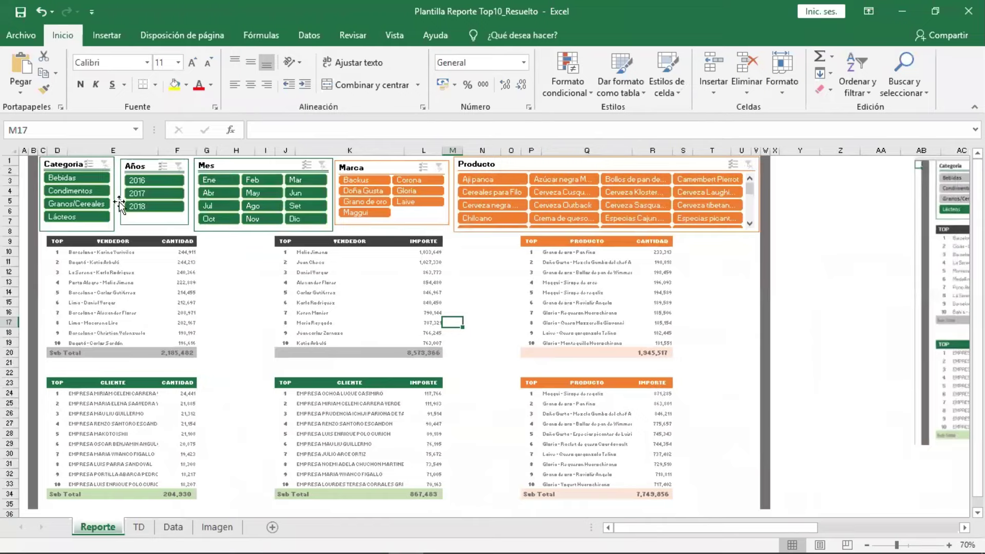
{"action": "left_click", "coordinate": [147, 205]}
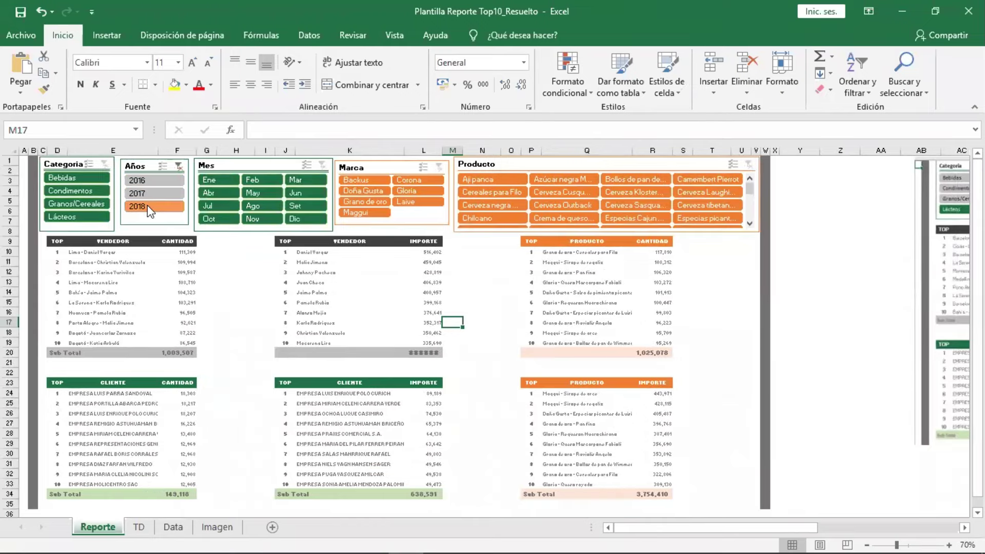
{"action": "left_click", "coordinate": [149, 191], "text": "ctrl"}
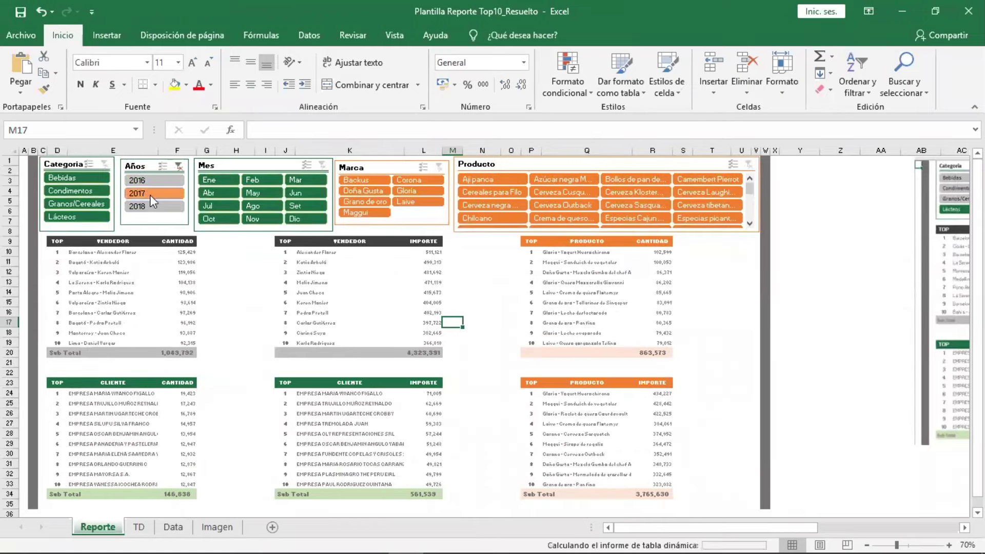
{"action": "left_click", "coordinate": [73, 188]}
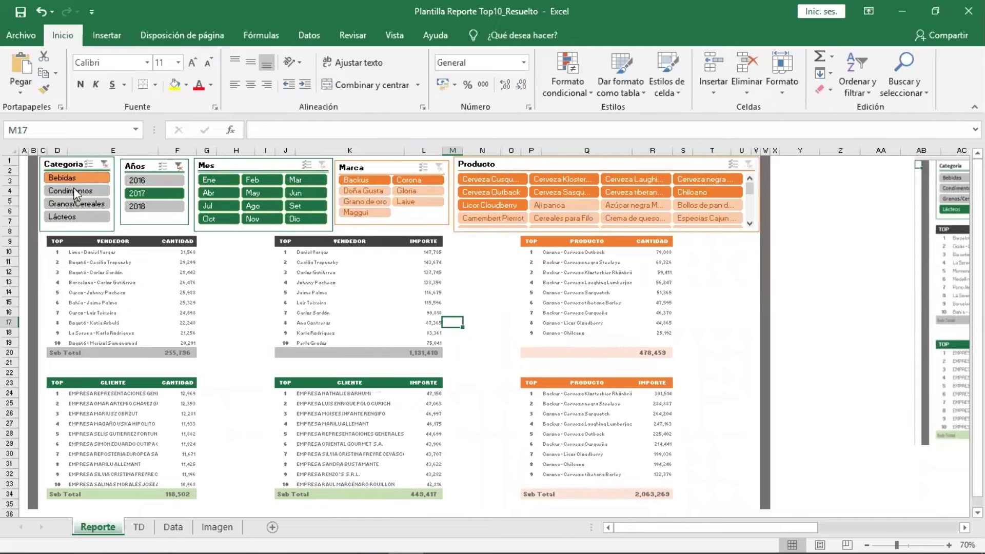
{"action": "left_click", "coordinate": [76, 215]}
{"action": "left_click", "coordinate": [147, 182]}
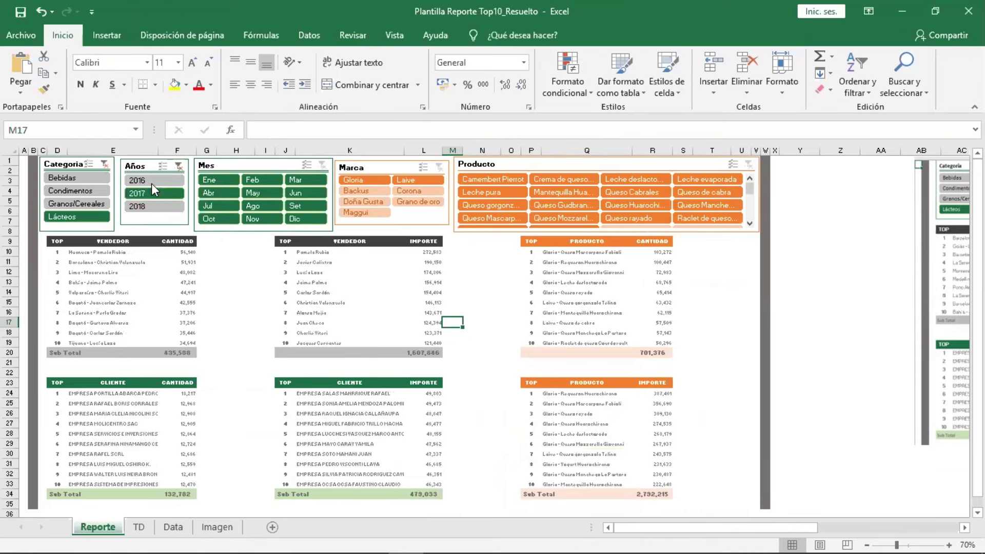
{"action": "left_click", "coordinate": [179, 166]}
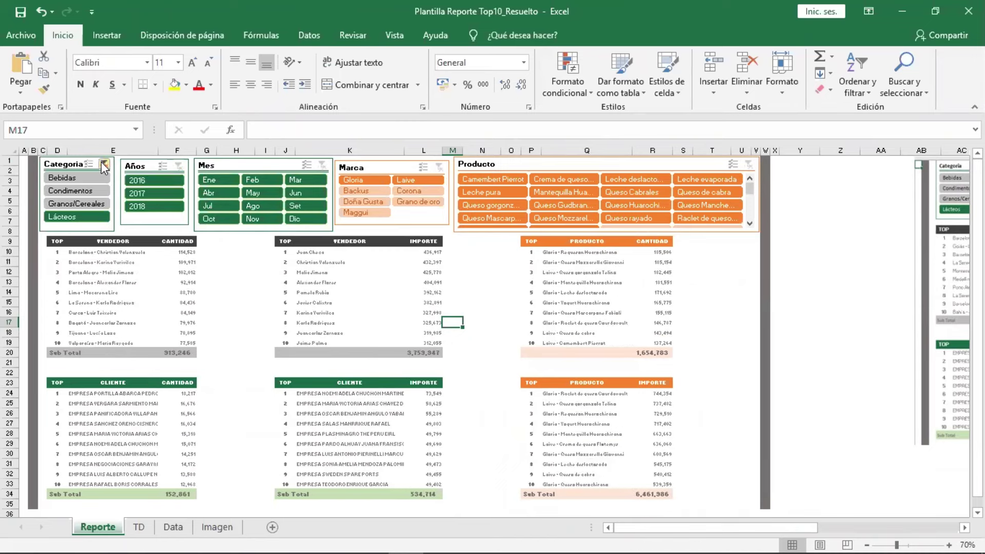
{"action": "left_click", "coordinate": [104, 165]}
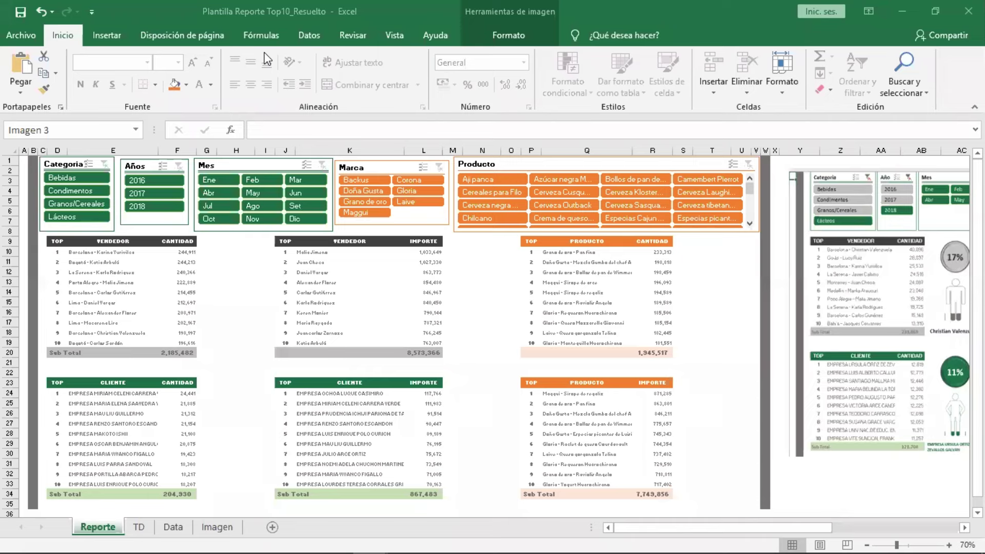
{"action": "left_click", "coordinate": [712, 251]}
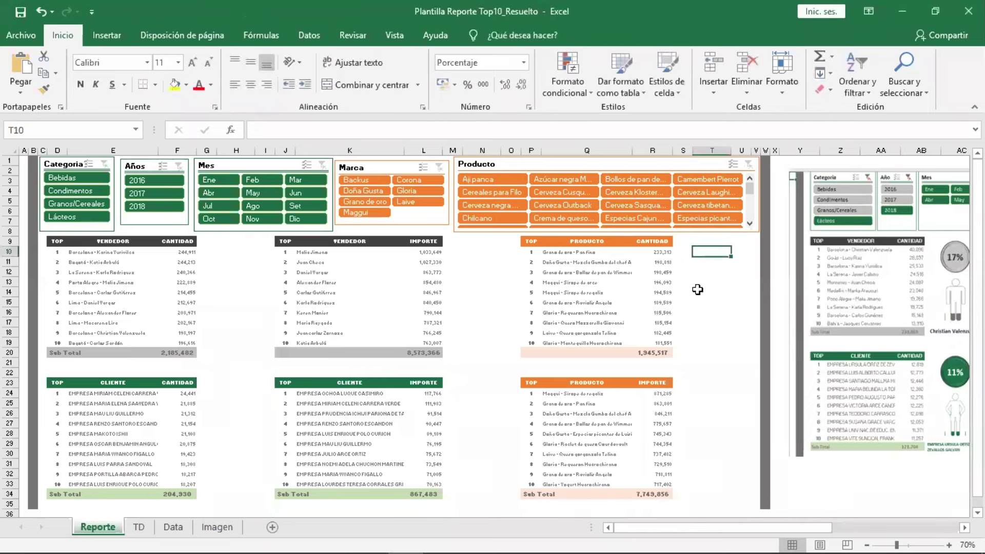
{"action": "mouse_move", "coordinate": [826, 268]}
{"action": "left_mouse_down"}
{"action": "mouse_move", "coordinate": [522, 345]}
{"action": "mouse_move", "coordinate": [775, 319]}
{"action": "left_mouse_up"}
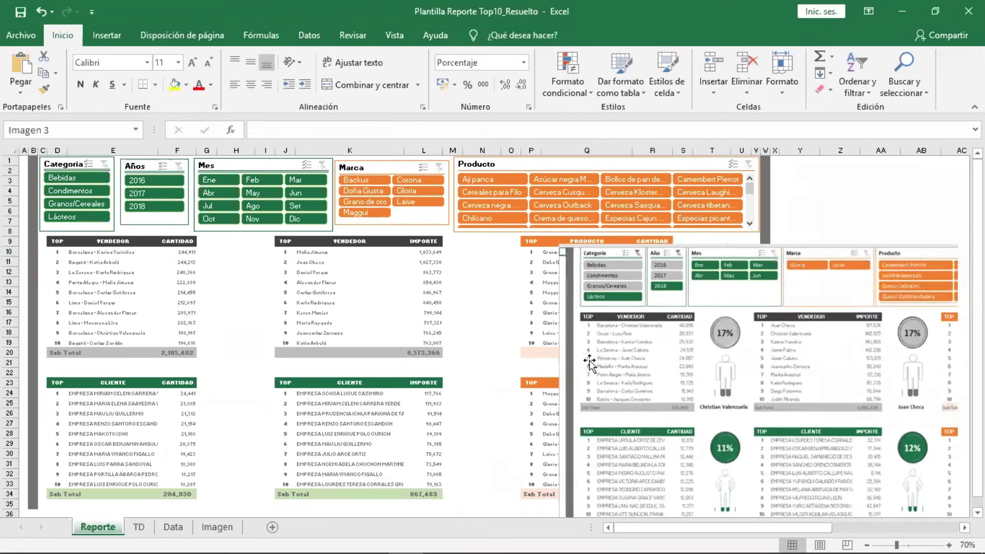
{"action": "left_click", "coordinate": [775, 318]}
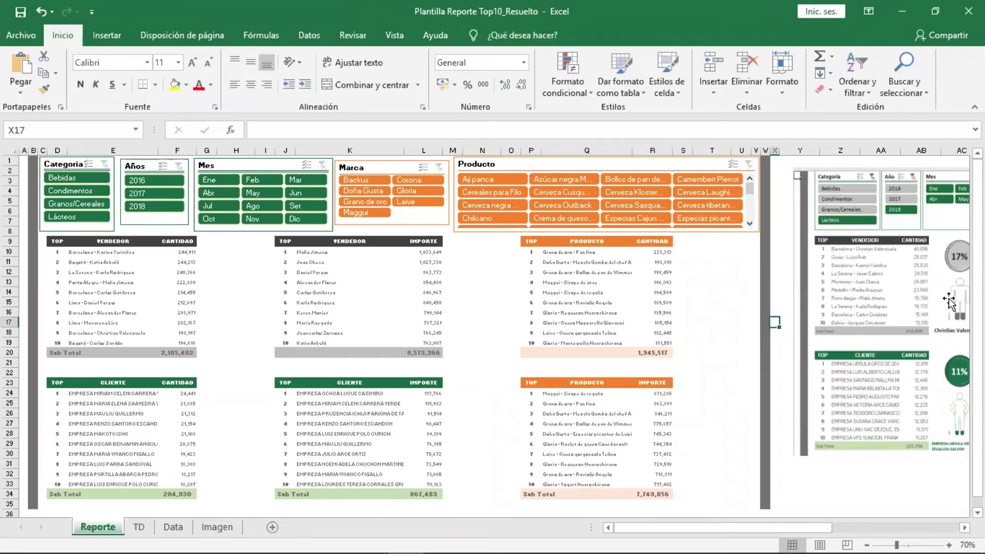
{"action": "left_click", "coordinate": [713, 300]}
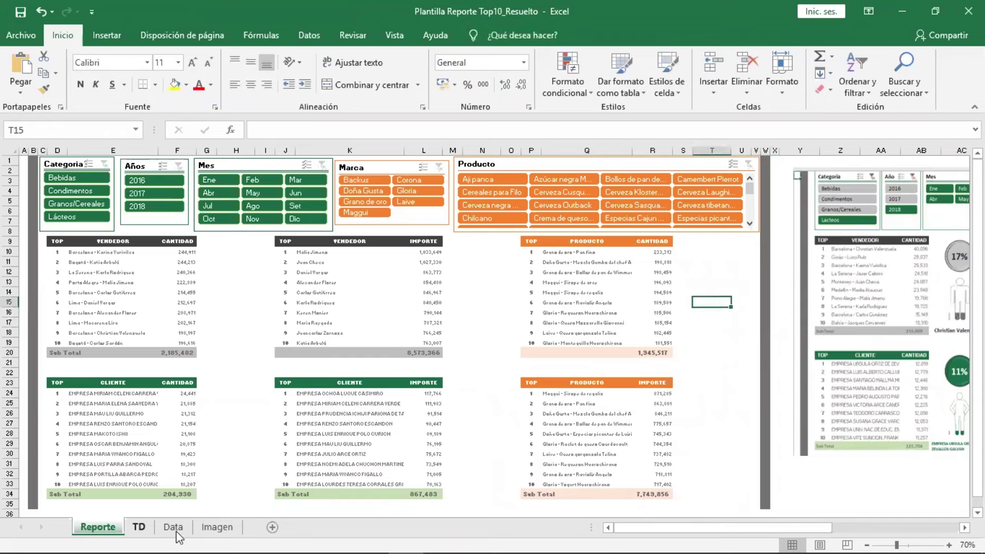
Look over the Imagen sheet's brand names and logos around cells C3 and E4.
{"action": "left_click", "coordinate": [215, 528]}
{"action": "left_click", "coordinate": [386, 341]}
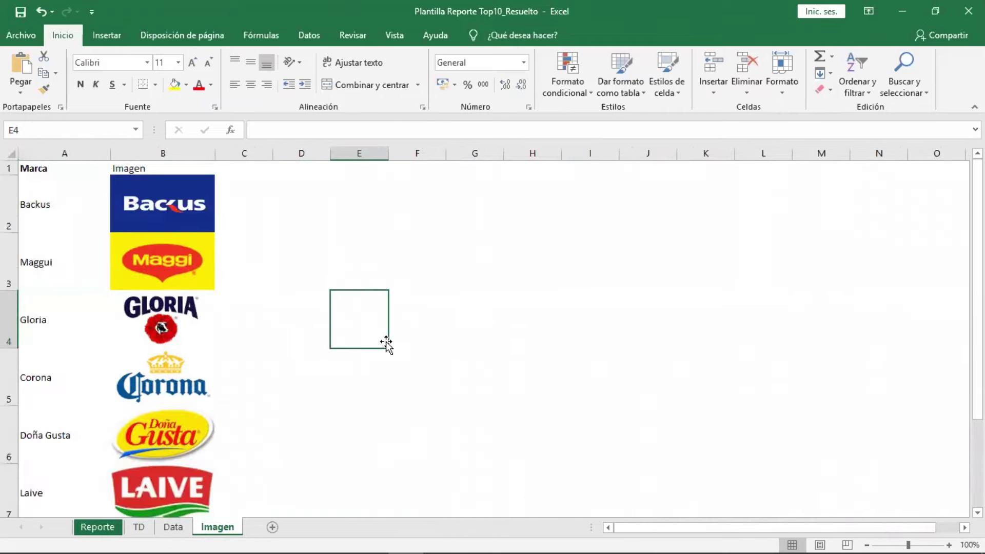
{"action": "scroll", "coordinate": [386, 342], "scroll_direction": "up", "scroll_amount": 2, "text": "ctrl"}
{"action": "scroll", "coordinate": [388, 342], "scroll_direction": "up", "scroll_amount": 2, "text": "ctrl"}
{"action": "scroll", "coordinate": [387, 342], "scroll_direction": "up", "scroll_amount": 1}
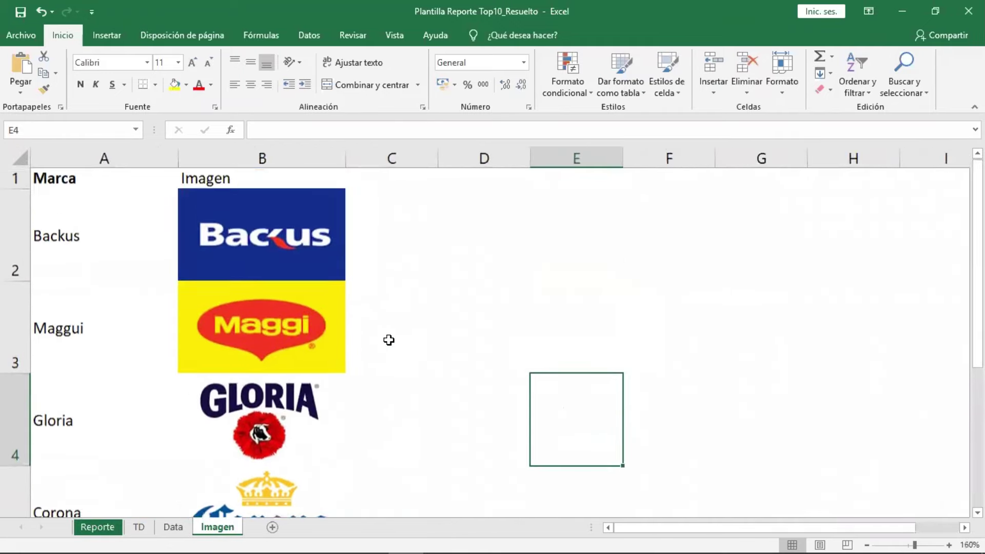
{"action": "scroll", "coordinate": [389, 340], "scroll_direction": "down", "scroll_amount": 1, "text": "ctrl"}
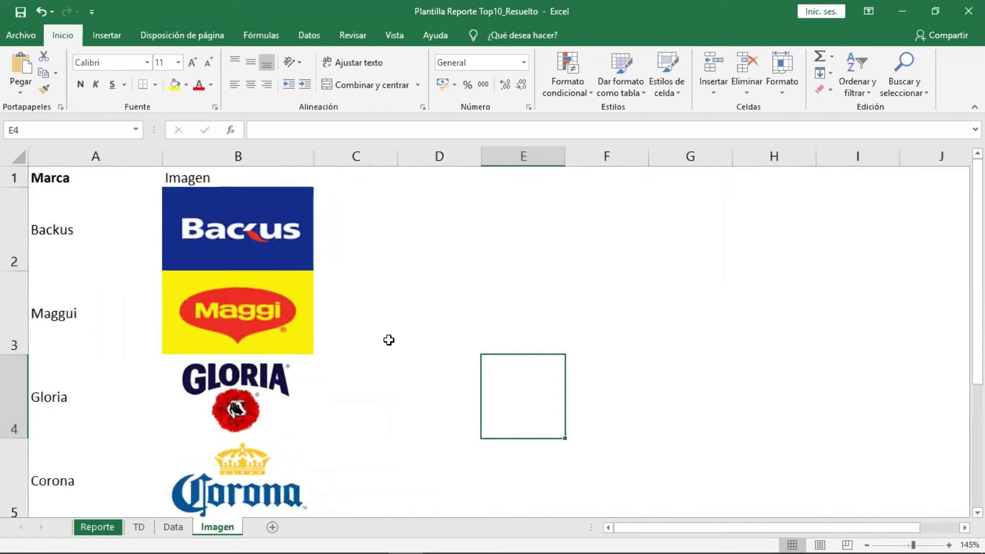
{"action": "scroll", "coordinate": [387, 339], "scroll_direction": "down", "scroll_amount": 2, "text": "ctrl"}
{"action": "left_click", "coordinate": [289, 248]}
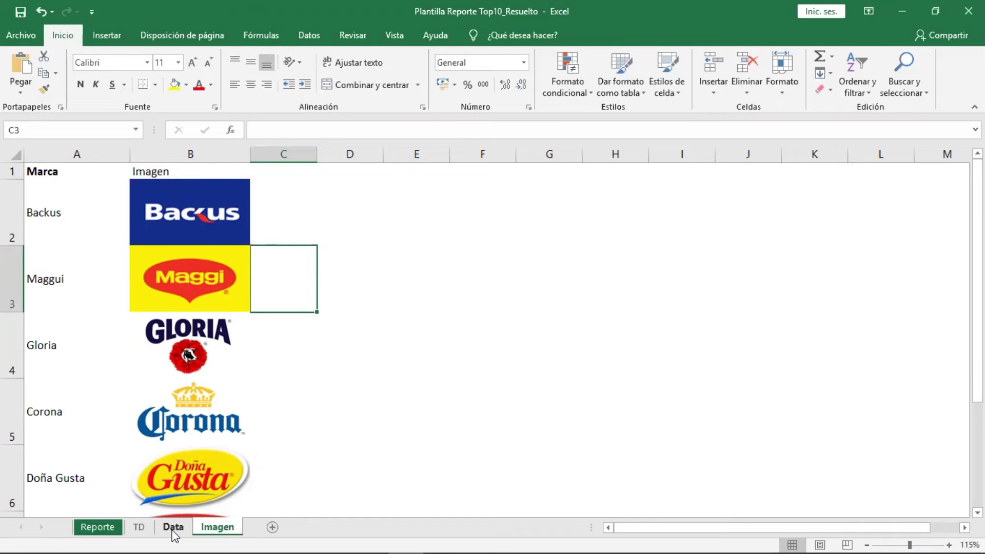
On the Reporte sheet, inspect the product label formula in Q10 and the blank ranges beside it.
{"action": "left_click", "coordinate": [100, 529]}
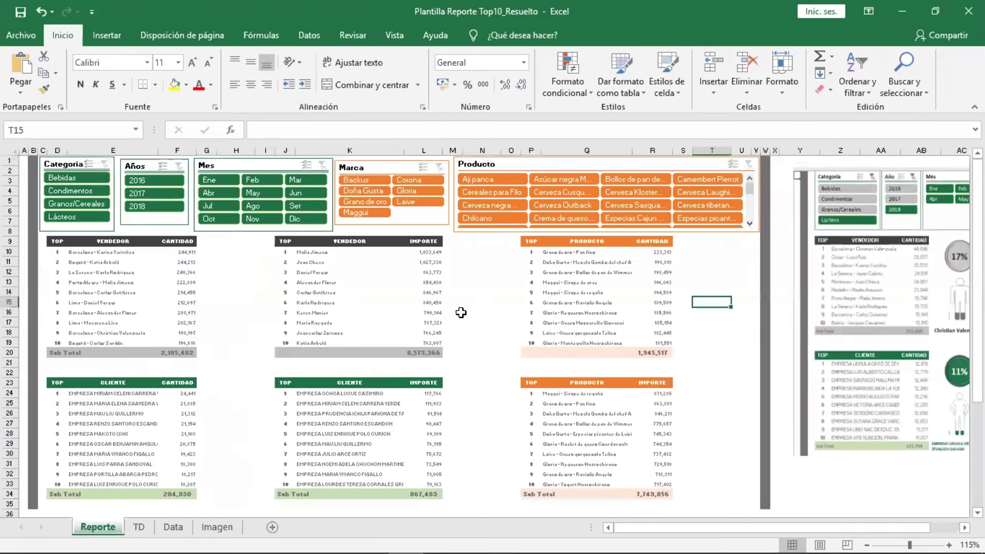
{"action": "left_click", "coordinate": [571, 254]}
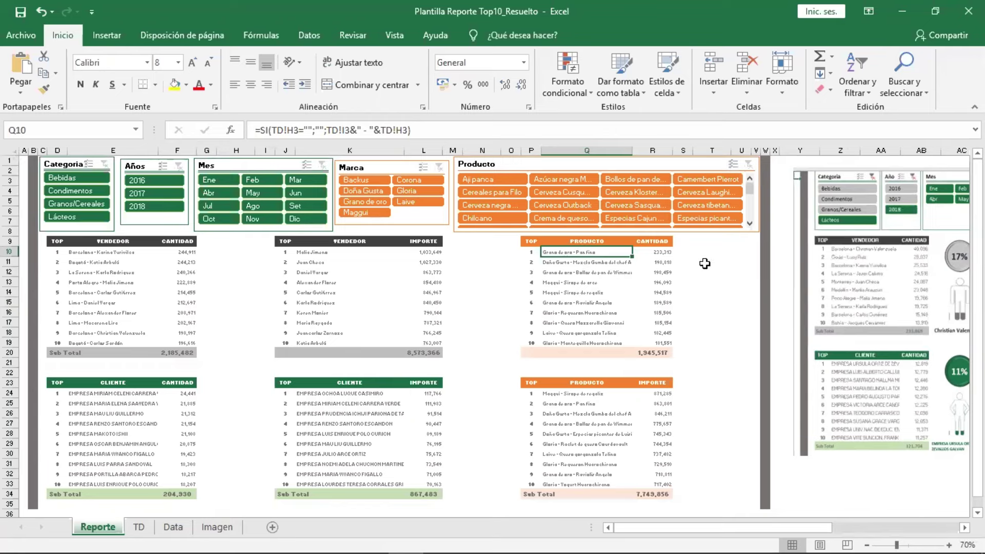
{"action": "left_click_drag", "start_coordinate": [678, 271], "coordinate": [737, 308]}
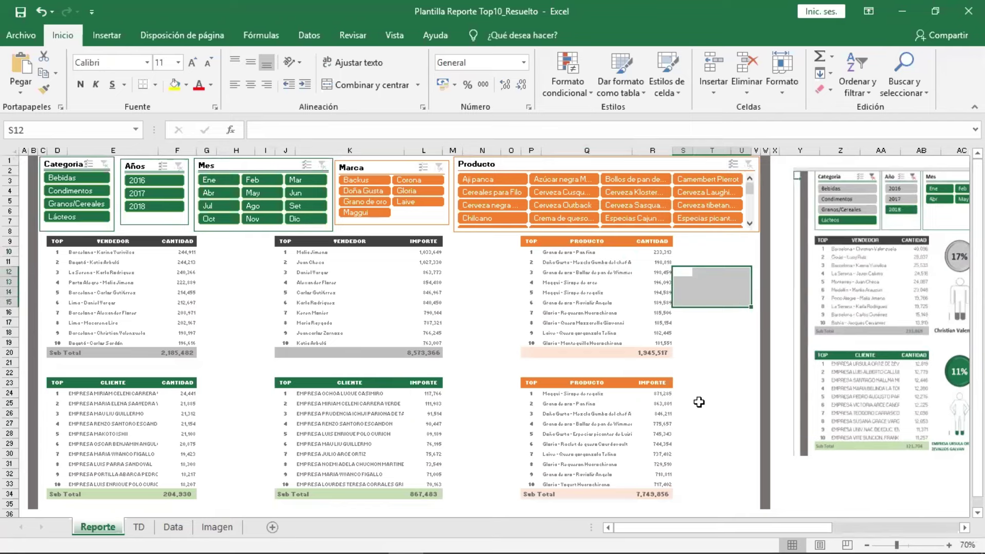
{"action": "left_click_drag", "start_coordinate": [699, 404], "coordinate": [739, 422]}
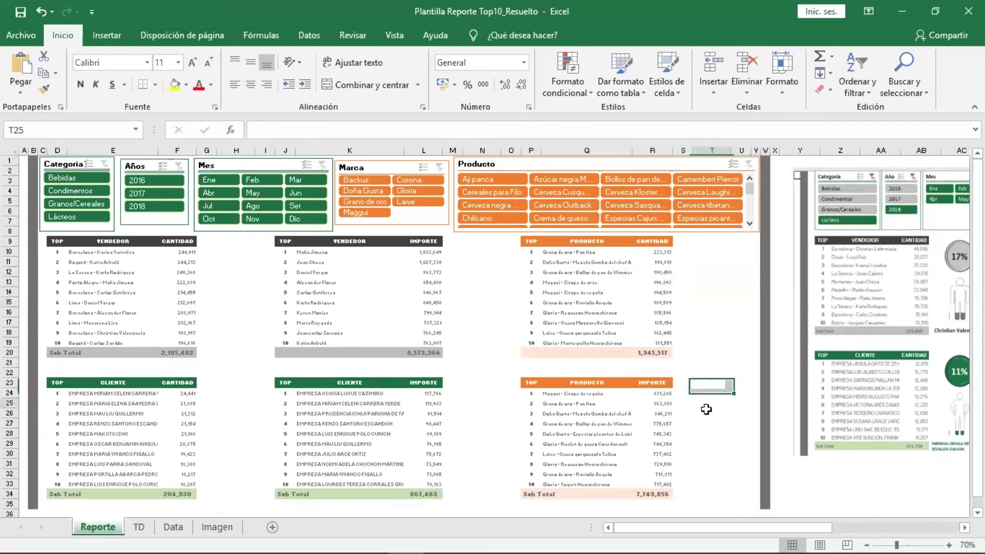
{"action": "left_click", "coordinate": [716, 363]}
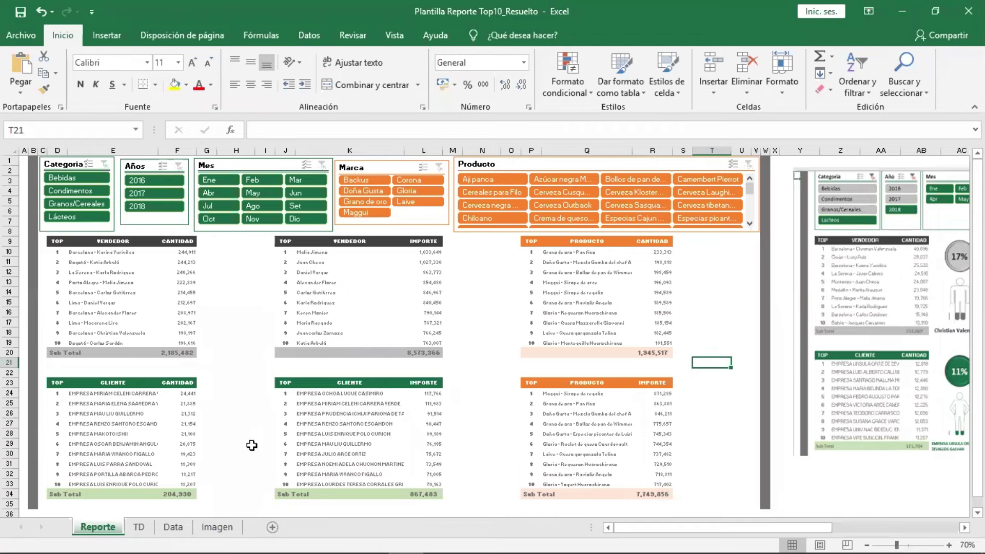
Return to the Imagen sheet's brand table.
{"action": "left_click", "coordinate": [218, 527]}
{"action": "left_click", "coordinate": [393, 333]}
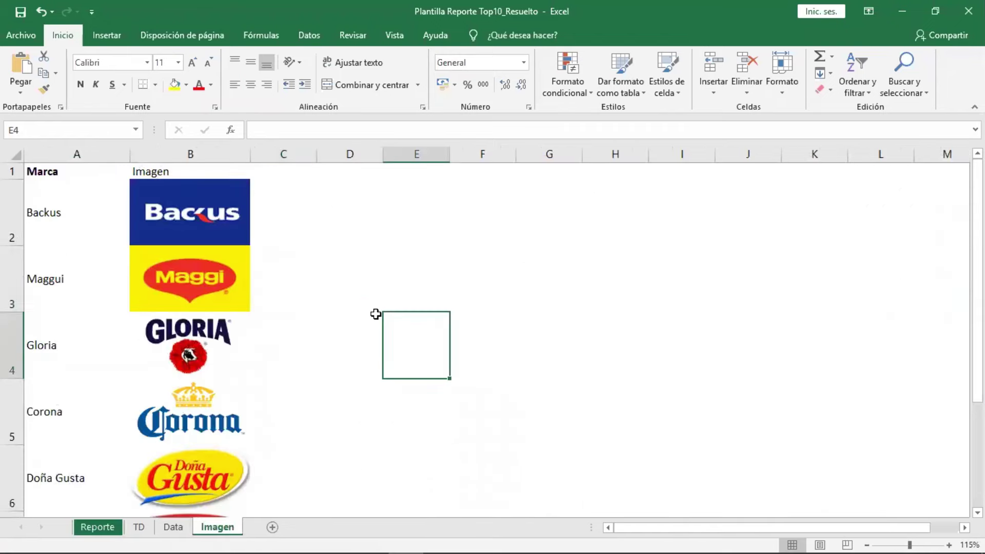
{"action": "scroll", "coordinate": [308, 343], "scroll_direction": "down", "scroll_amount": 2}
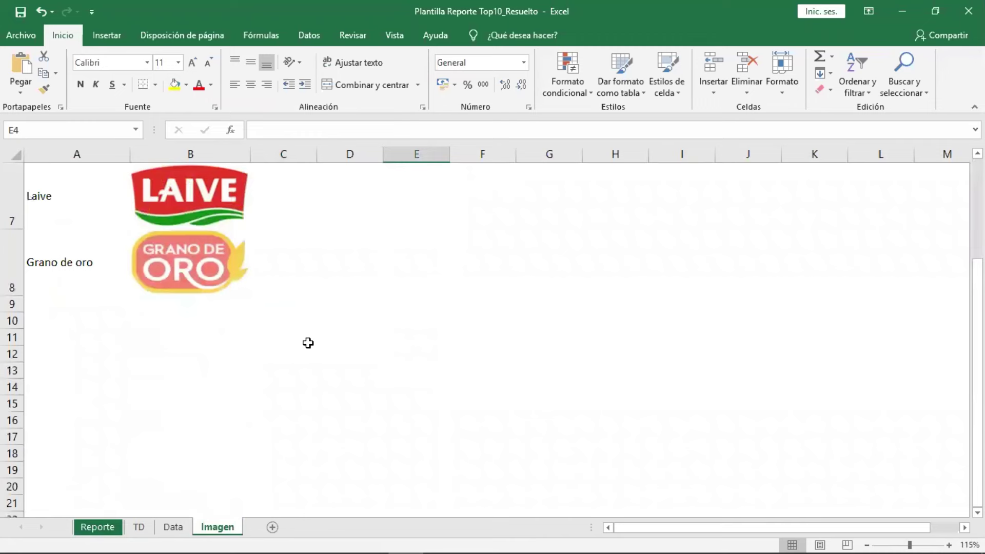
{"action": "scroll", "coordinate": [308, 343], "scroll_direction": "up", "scroll_amount": 2}
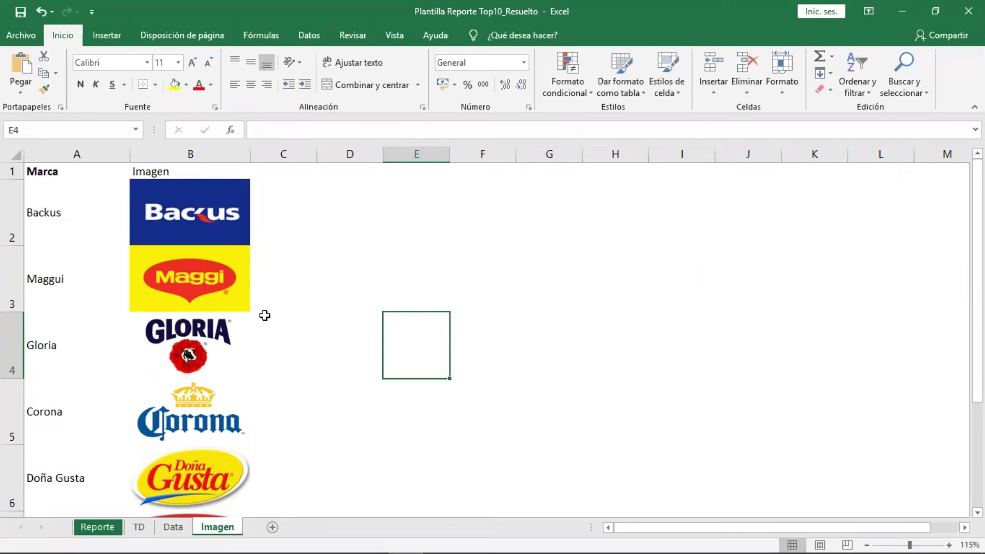
Drag the brand logos (Backus, Maggi, Gloria, Corona, Doña Gusta and the rest) from column B to column D.
{"action": "left_click_drag", "start_coordinate": [179, 225], "coordinate": [382, 227]}
{"action": "left_click_drag", "start_coordinate": [157, 292], "coordinate": [344, 307]}
{"action": "left_click_drag", "start_coordinate": [217, 349], "coordinate": [375, 364]}
{"action": "left_click_drag", "start_coordinate": [214, 415], "coordinate": [370, 440]}
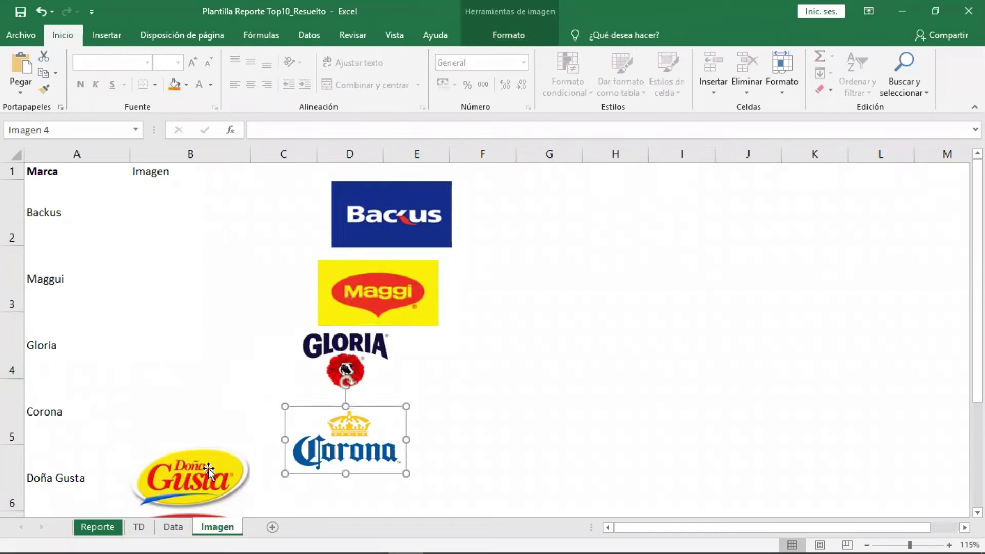
{"action": "left_click_drag", "start_coordinate": [207, 465], "coordinate": [364, 488]}
{"action": "scroll", "coordinate": [241, 405], "scroll_direction": "down", "scroll_amount": 3}
{"action": "left_click_drag", "start_coordinate": [246, 416], "coordinate": [408, 432]}
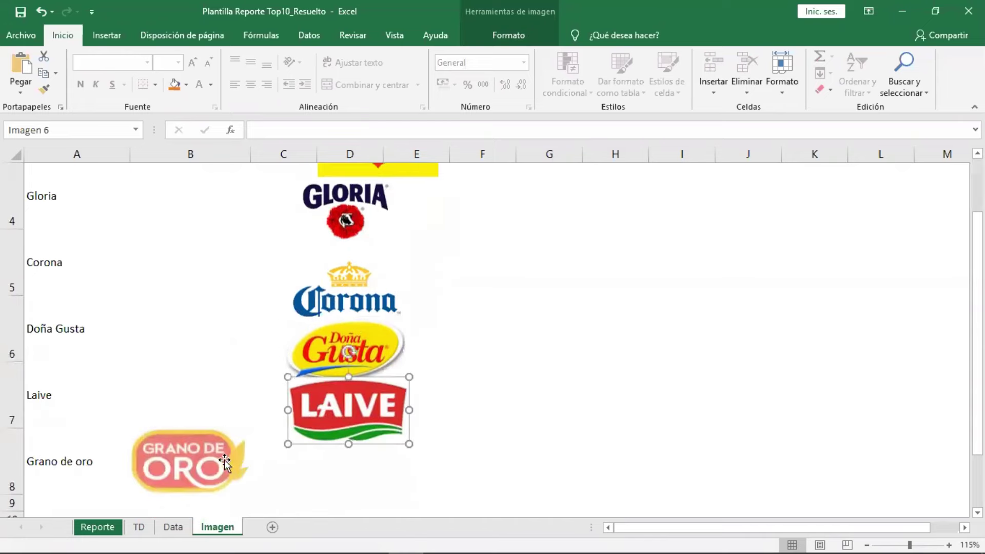
{"action": "left_click_drag", "start_coordinate": [224, 459], "coordinate": [380, 471]}
{"action": "scroll", "coordinate": [203, 369], "scroll_direction": "up", "scroll_amount": 2}
{"action": "scroll", "coordinate": [202, 369], "scroll_direction": "up", "scroll_amount": 1}
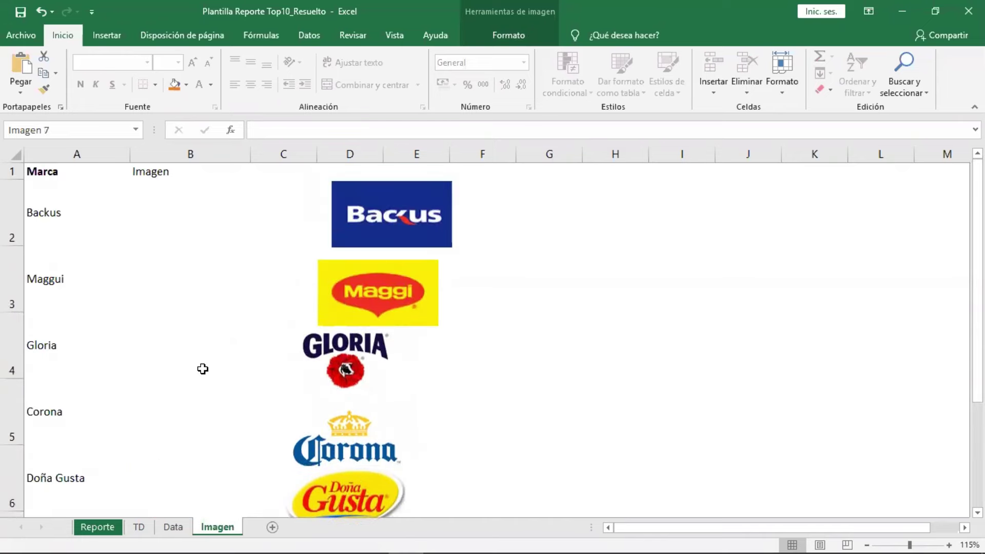
Give the brand table A1:B8 all borders and bold text.
{"action": "left_click", "coordinate": [49, 172]}
{"action": "mouse_move", "coordinate": [169, 190]}
{"action": "left_mouse_down"}
{"action": "mouse_move", "coordinate": [176, 488]}
{"action": "mouse_move", "coordinate": [52, 149]}
{"action": "mouse_move", "coordinate": [138, 124]}
{"action": "left_mouse_up"}
{"action": "left_click", "coordinate": [162, 465]}
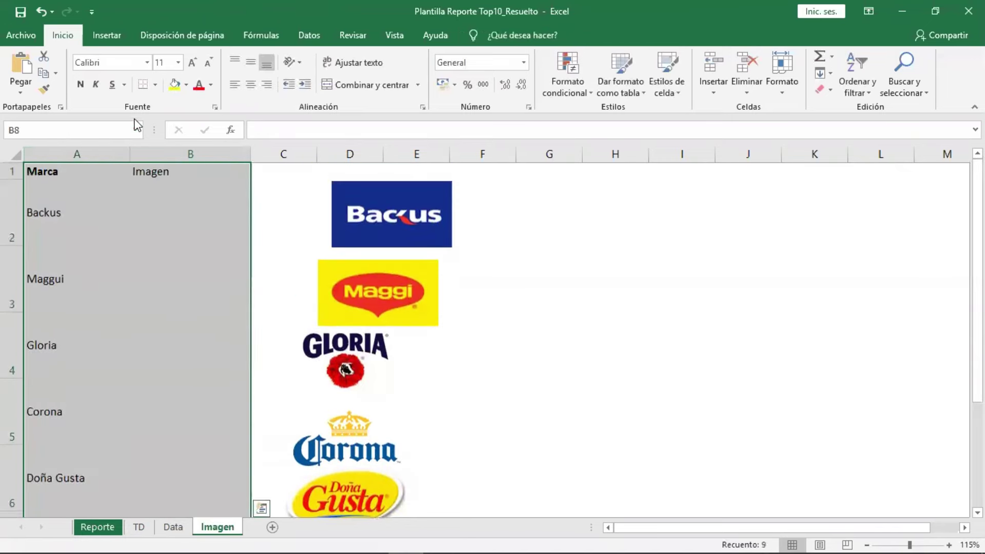
{"action": "left_click", "coordinate": [154, 86]}
{"action": "left_click", "coordinate": [175, 207]}
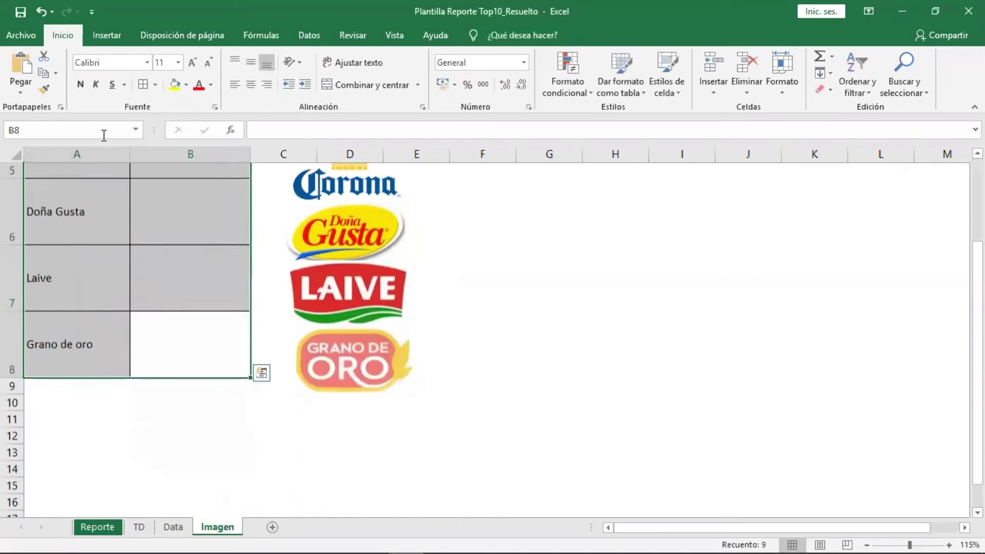
{"action": "left_click", "coordinate": [80, 85]}
Fill the Imagen cells B2:B8 with light gold.
{"action": "scroll", "coordinate": [153, 343], "scroll_direction": "up", "scroll_amount": 2}
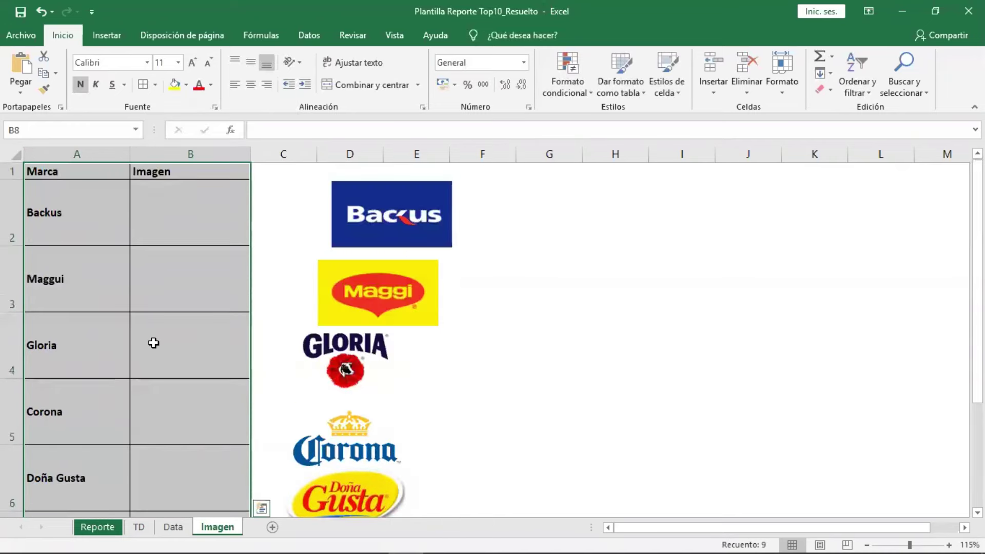
{"action": "left_click", "coordinate": [174, 226]}
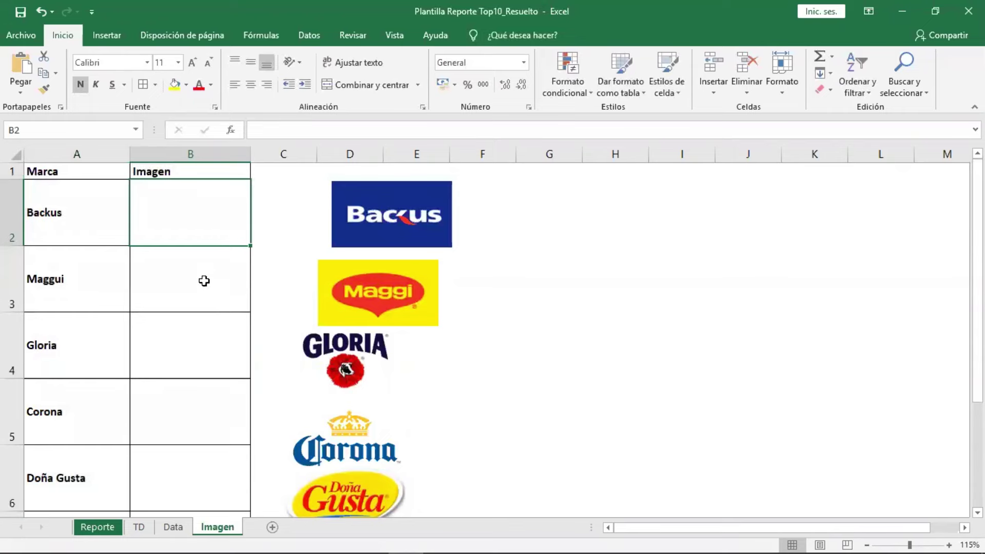
{"action": "left_click_drag", "start_coordinate": [204, 280], "coordinate": [211, 488]}
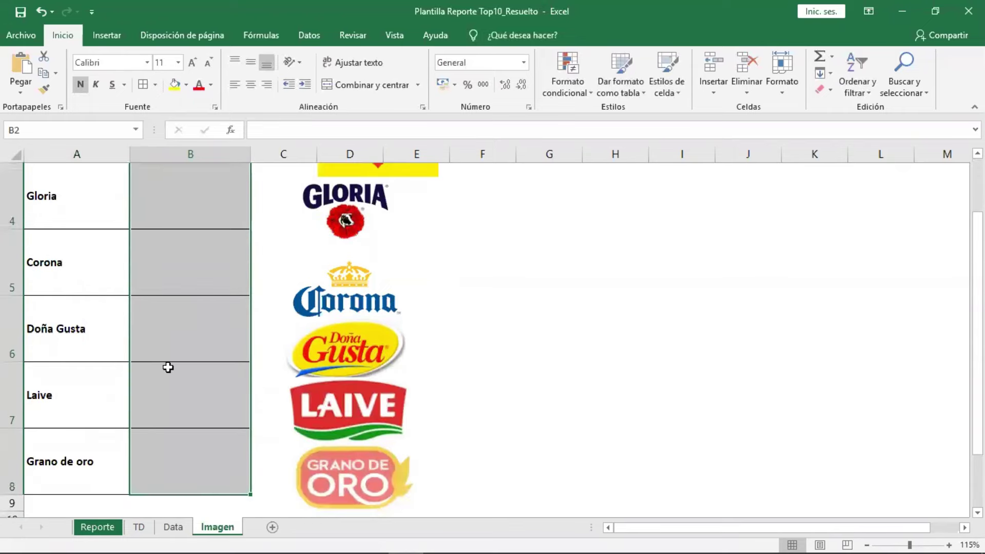
{"action": "left_click", "coordinate": [186, 84]}
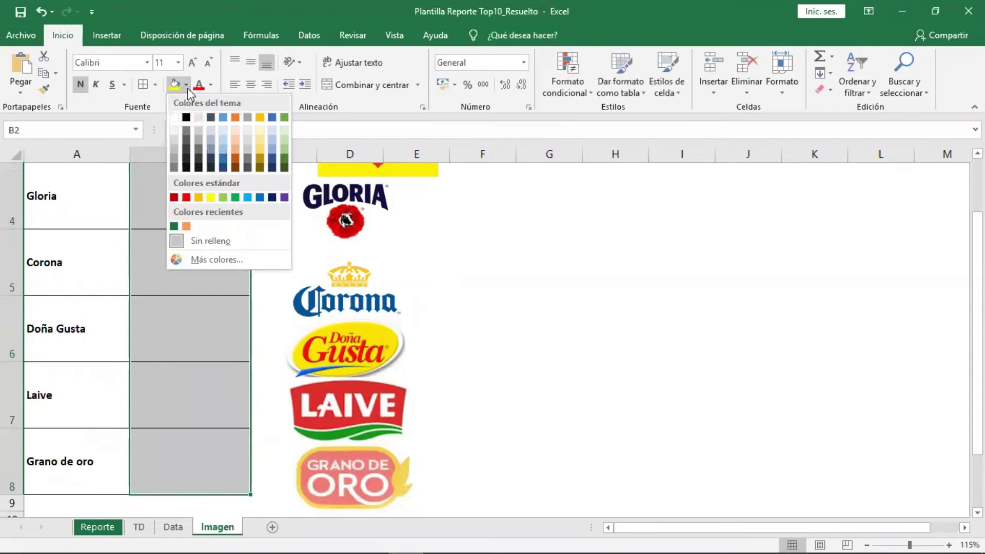
{"action": "left_click", "coordinate": [260, 139]}
{"action": "scroll", "coordinate": [158, 303], "scroll_direction": "up", "scroll_amount": 1}
{"action": "left_click", "coordinate": [158, 302]}
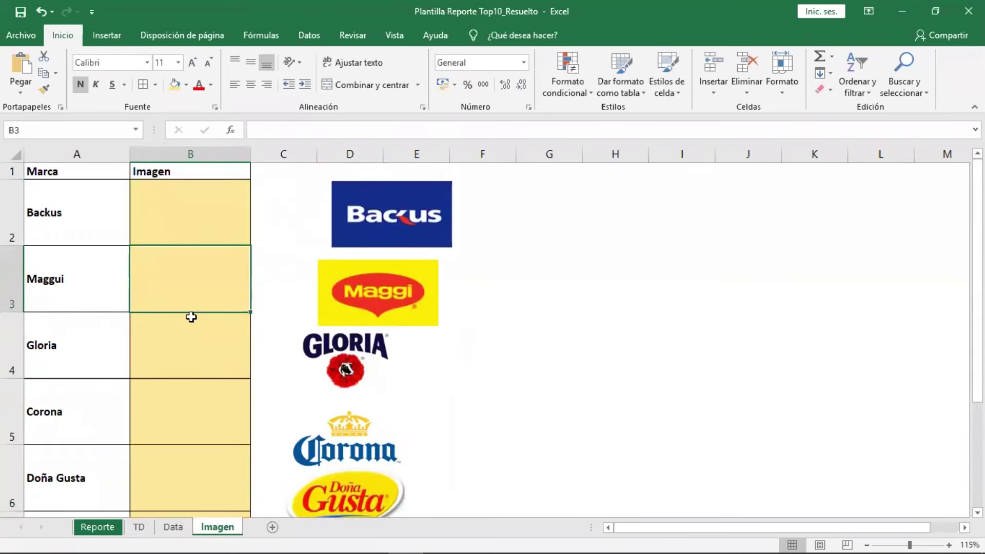
{"action": "left_click", "coordinate": [197, 231]}
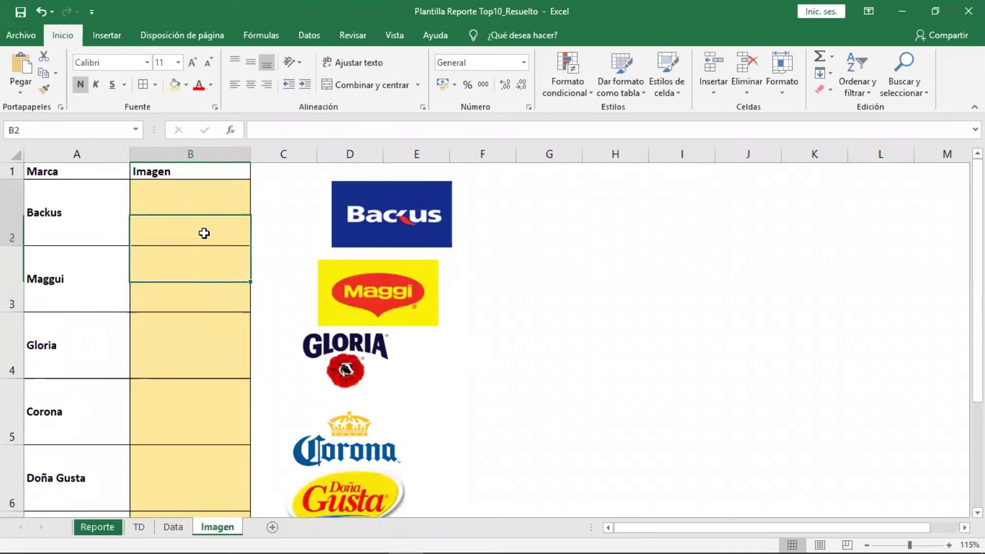
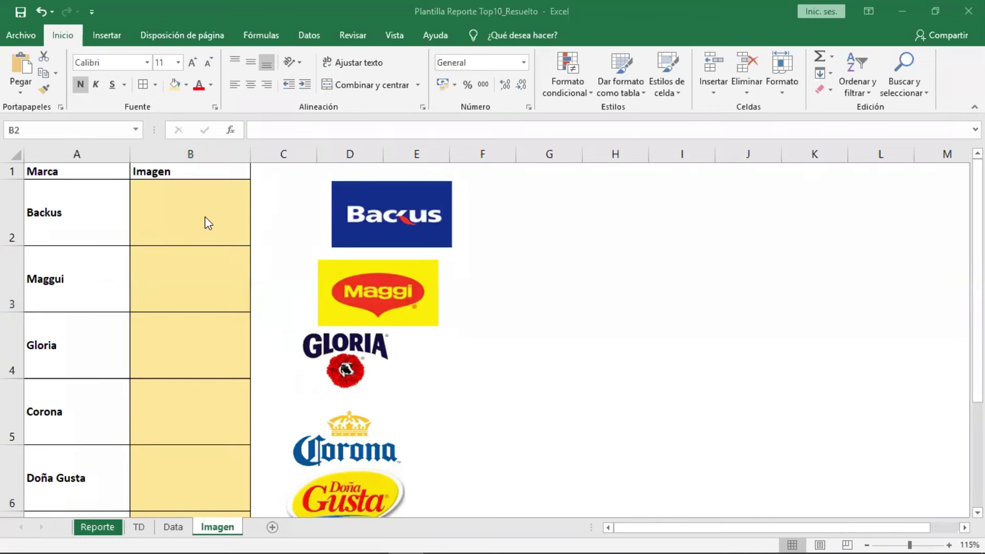
Enter 1 and 2 in cells B2 and B3.
{"action": "left_click", "coordinate": [184, 230]}
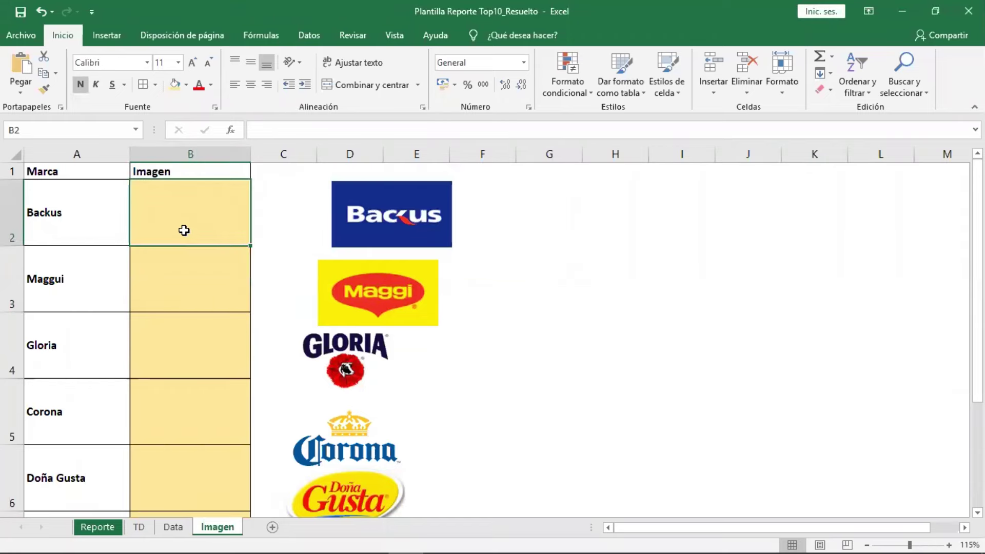
{"action": "type", "text": "1"}
{"action": "key", "text": "Return"}
{"action": "type", "text": "2"}
{"action": "key", "text": "Return"}
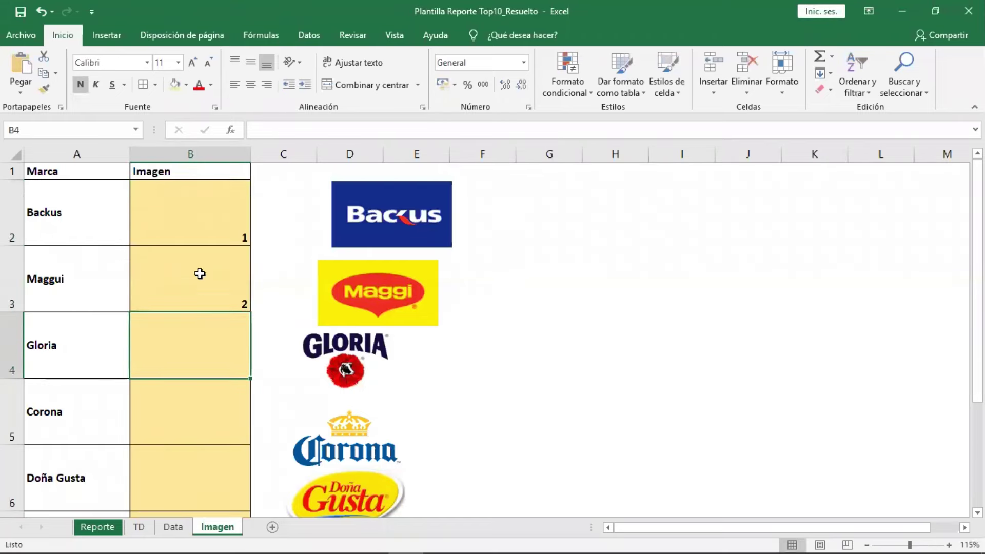
Center the two numbers horizontally and vertically and enlarge their font to 16.
{"action": "left_click_drag", "start_coordinate": [205, 229], "coordinate": [226, 282]}
{"action": "left_click", "coordinate": [250, 84]}
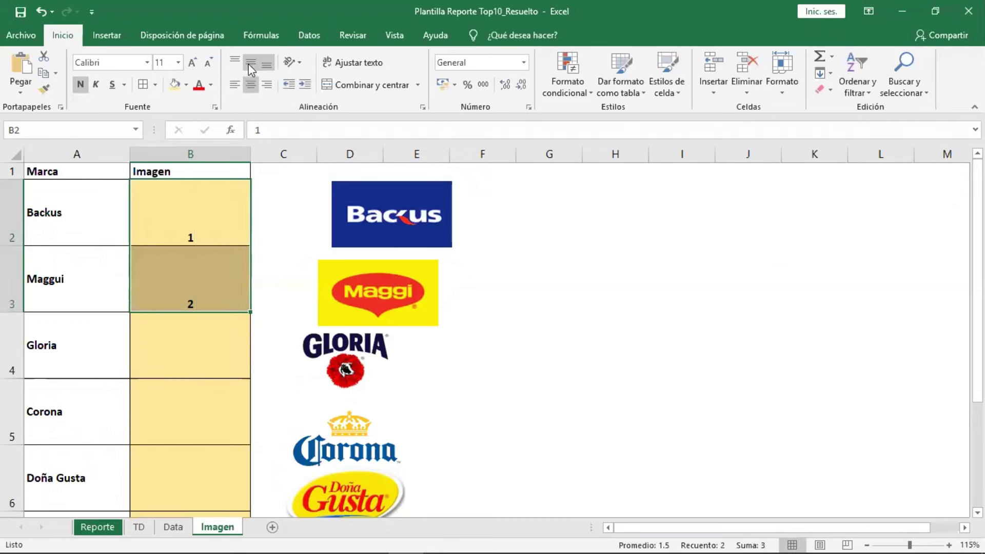
{"action": "left_click", "coordinate": [250, 63]}
{"action": "left_click", "coordinate": [192, 63]}
{"action": "left_click", "coordinate": [192, 63]}
{"action": "left_click", "coordinate": [192, 62]}
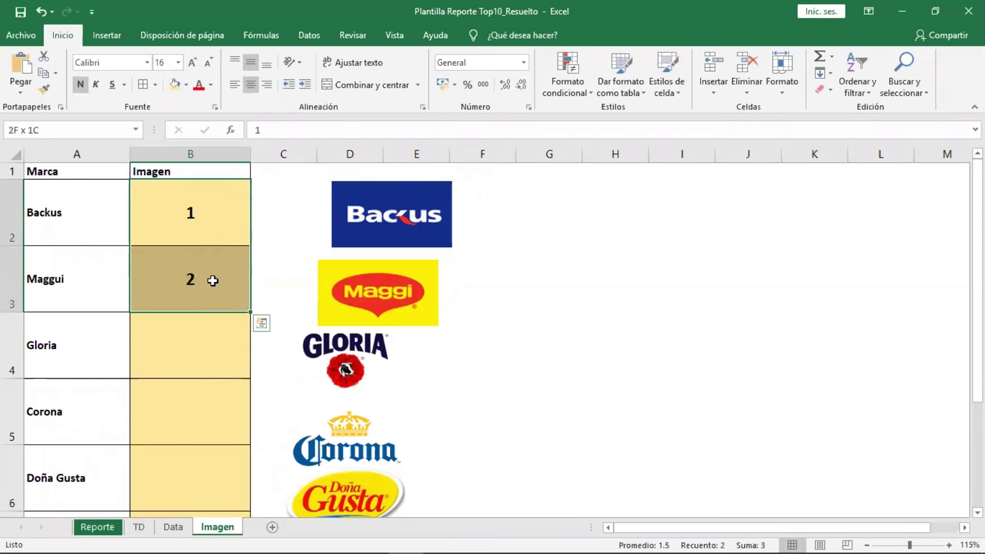
Fill the number series down to B8 so the brands are numbered 1 to 7.
{"action": "left_click", "coordinate": [250, 317]}
{"action": "left_click_drag", "start_coordinate": [235, 200], "coordinate": [243, 291]}
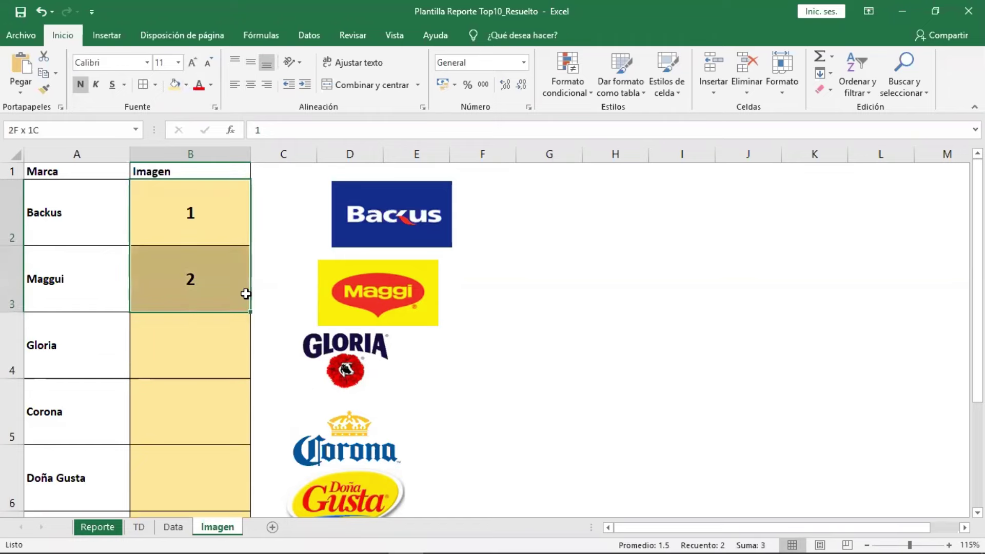
{"action": "double_click", "coordinate": [253, 313]}
{"action": "scroll", "coordinate": [242, 315], "scroll_direction": "down", "scroll_amount": 2}
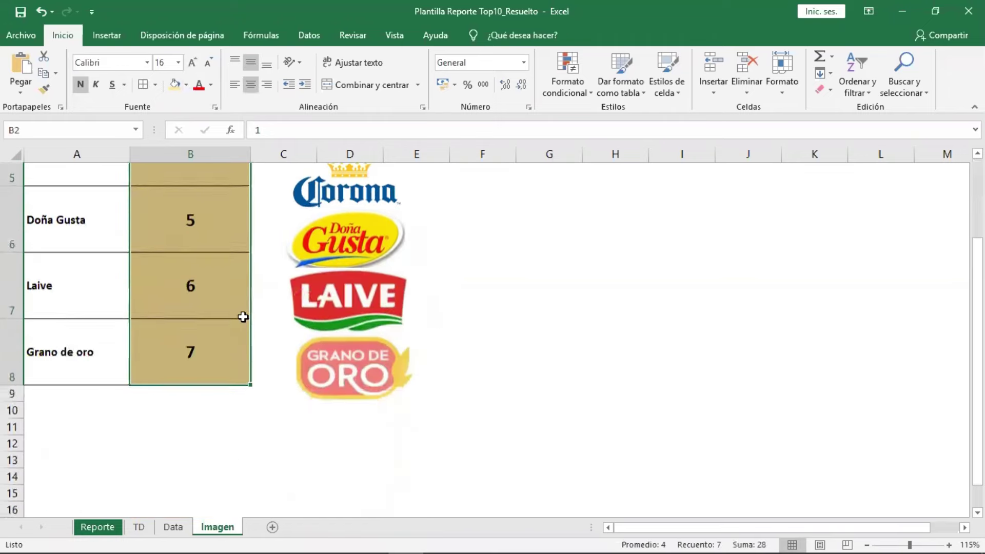
{"action": "scroll", "coordinate": [242, 317], "scroll_direction": "down", "scroll_amount": 2}
{"action": "scroll", "coordinate": [243, 317], "scroll_direction": "up", "scroll_amount": 3}
{"action": "scroll", "coordinate": [242, 317], "scroll_direction": "up", "scroll_amount": 1}
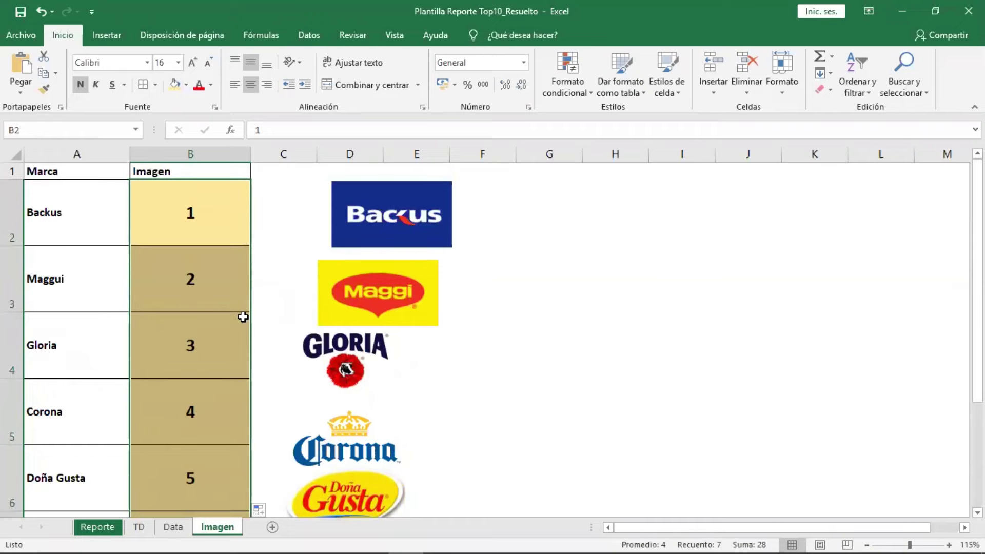
{"action": "scroll", "coordinate": [246, 322], "scroll_direction": "down", "scroll_amount": 1, "text": "ctrl"}
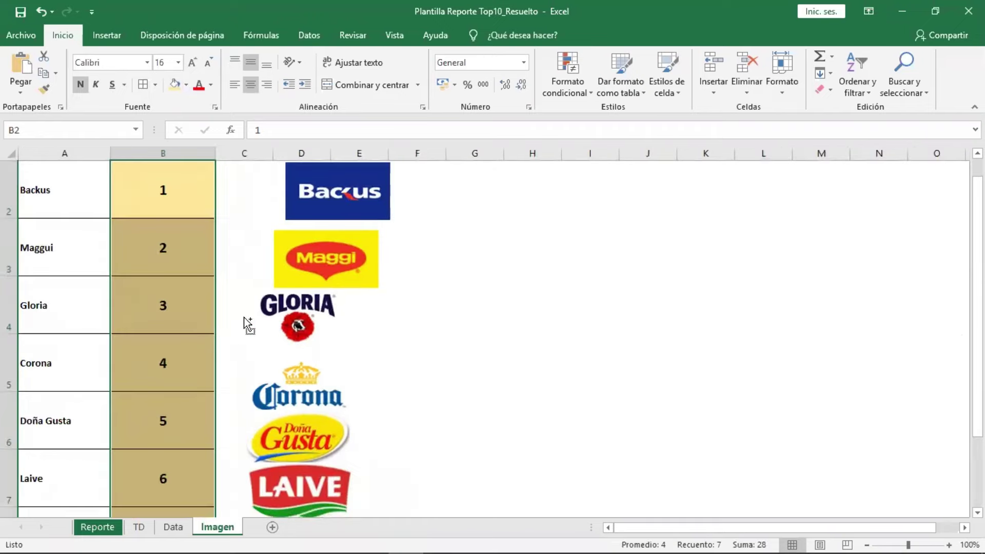
{"action": "scroll", "coordinate": [245, 319], "scroll_direction": "down", "scroll_amount": 1, "text": "ctrl"}
{"action": "scroll", "coordinate": [245, 320], "scroll_direction": "down", "scroll_amount": 1, "text": "ctrl"}
{"action": "left_click", "coordinate": [353, 298]}
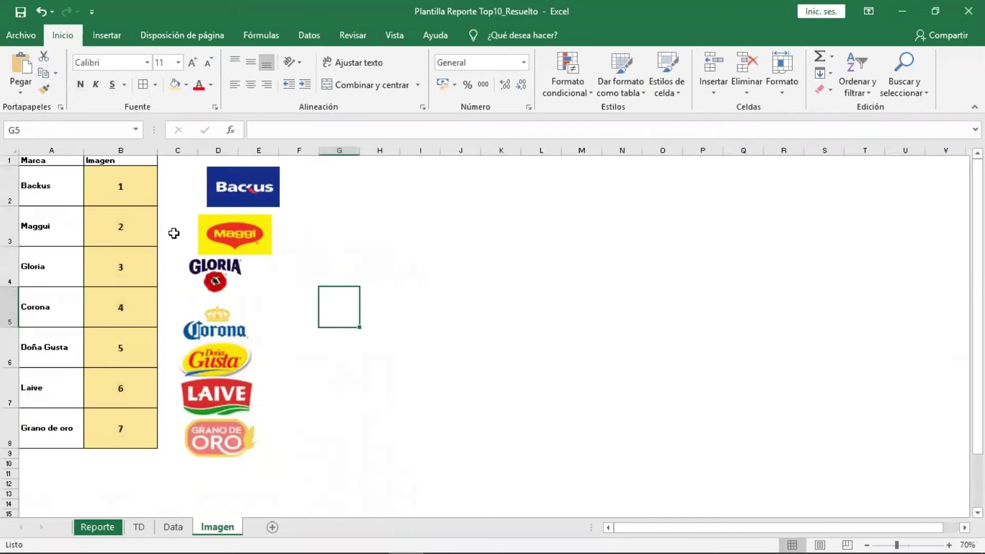
Name the brand and number range A1:B8 'BDFOTOS' via the Name Box.
{"action": "mouse_move", "coordinate": [46, 160]}
{"action": "left_mouse_down"}
{"action": "mouse_move", "coordinate": [130, 272]}
{"action": "mouse_move", "coordinate": [121, 431]}
{"action": "left_mouse_up"}
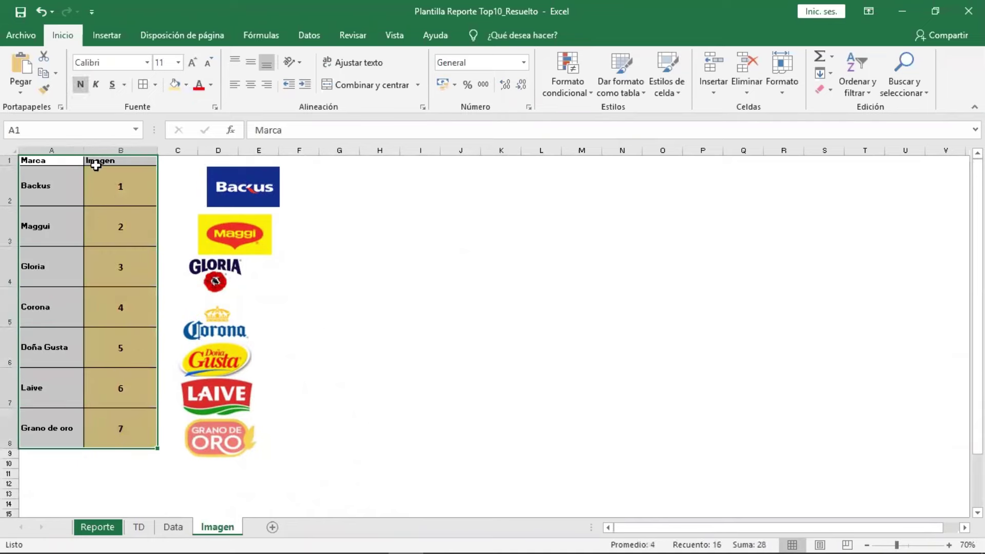
{"action": "left_click", "coordinate": [78, 129]}
{"action": "type", "text": "b"}
{"action": "type", "text": "d"}
{"action": "key", "text": "BackSpace"}
{"action": "key", "text": "BackSpace"}
{"action": "type", "text": "BDIMAGEN"}
{"action": "key", "text": "BackSpace"}
{"action": "key", "text": "BackSpace"}
{"action": "key", "text": "BackSpace"}
{"action": "key", "text": "BackSpace"}
{"action": "key", "text": "BackSpace"}
{"action": "key", "text": "BackSpace"}
{"action": "type", "text": "FOTOS"}
{"action": "key", "text": "Return"}
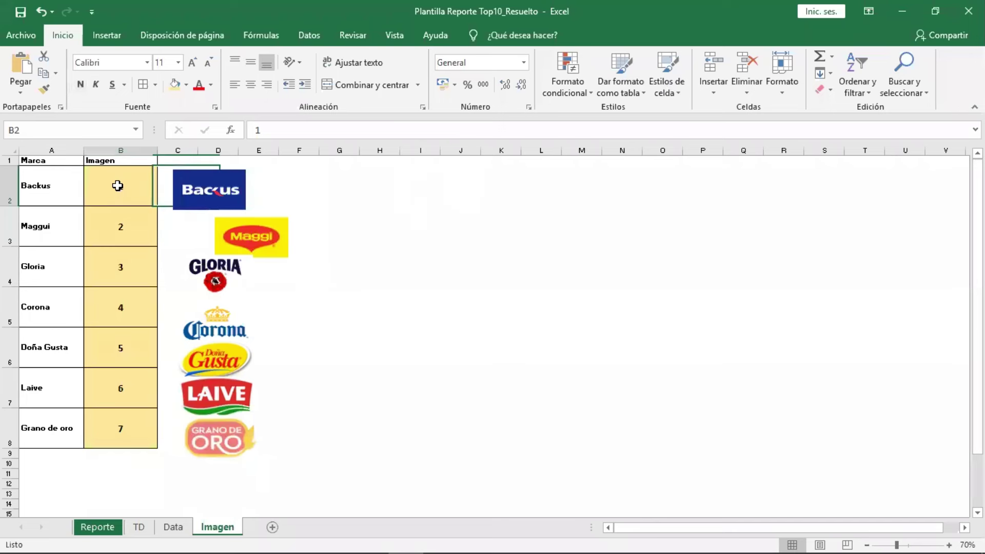
{"action": "left_click", "coordinate": [116, 193]}
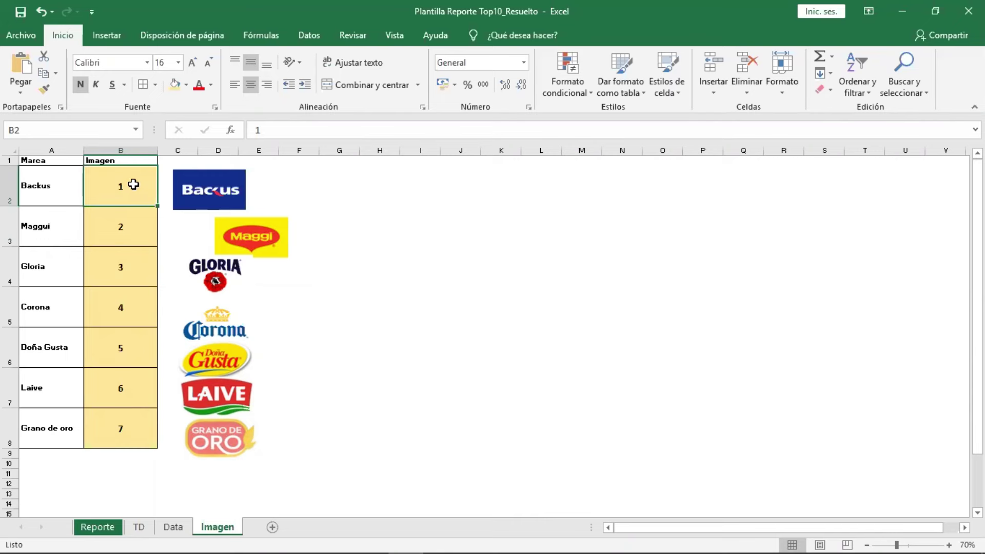
Name cells B2, B3 and B4 FOTO1, FOTO2 and FOTO3.
{"action": "left_click", "coordinate": [81, 130]}
{"action": "type", "text": "F"}
{"action": "type", "text": "OTO1"}
{"action": "key", "text": "Return"}
{"action": "left_click", "coordinate": [102, 222]}
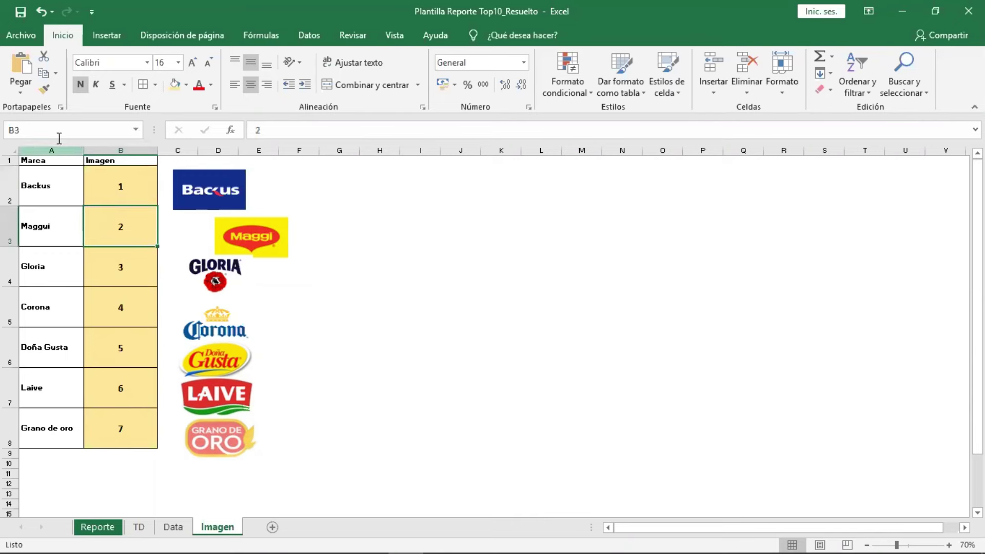
{"action": "left_click", "coordinate": [57, 135]}
{"action": "type", "text": "FOTO"}
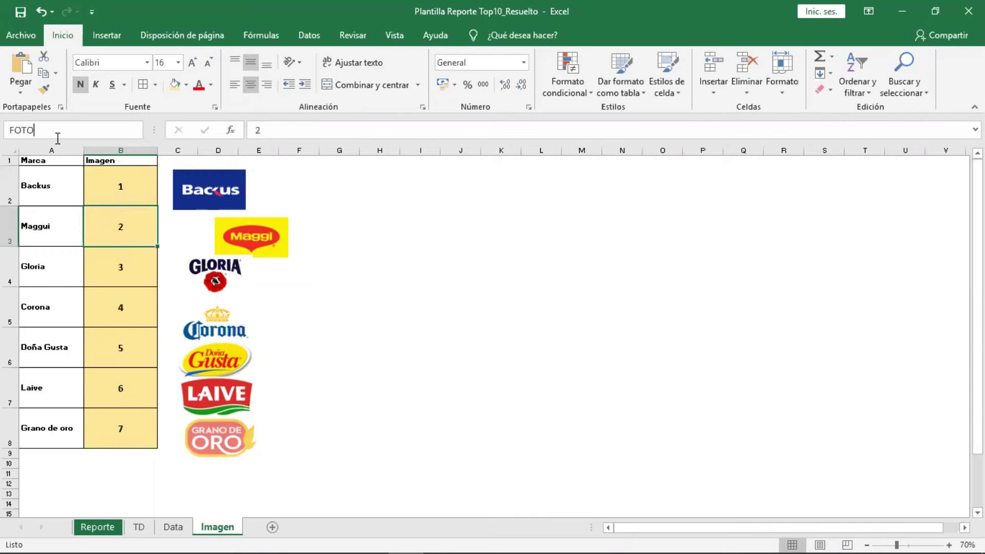
{"action": "type", "text": "2"}
{"action": "key", "text": "Return"}
{"action": "left_click", "coordinate": [104, 259]}
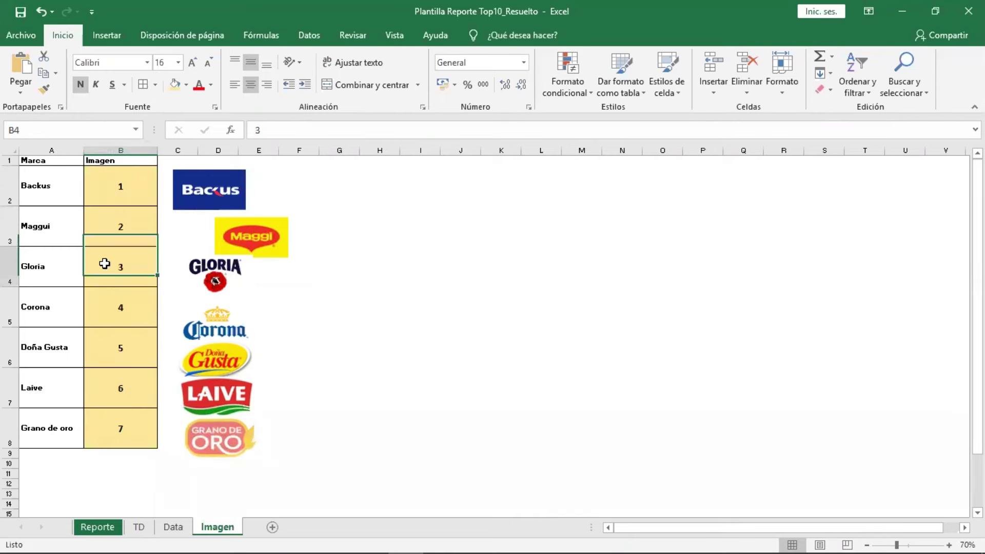
{"action": "left_click", "coordinate": [40, 131]}
{"action": "type", "text": "F"}
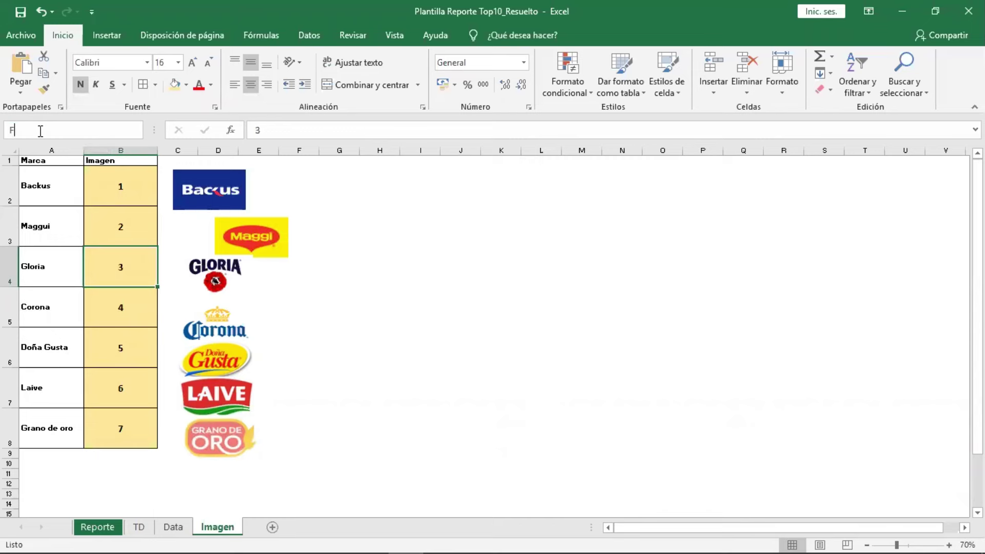
{"action": "type", "text": "OTO3"}
{"action": "key", "text": "Return"}
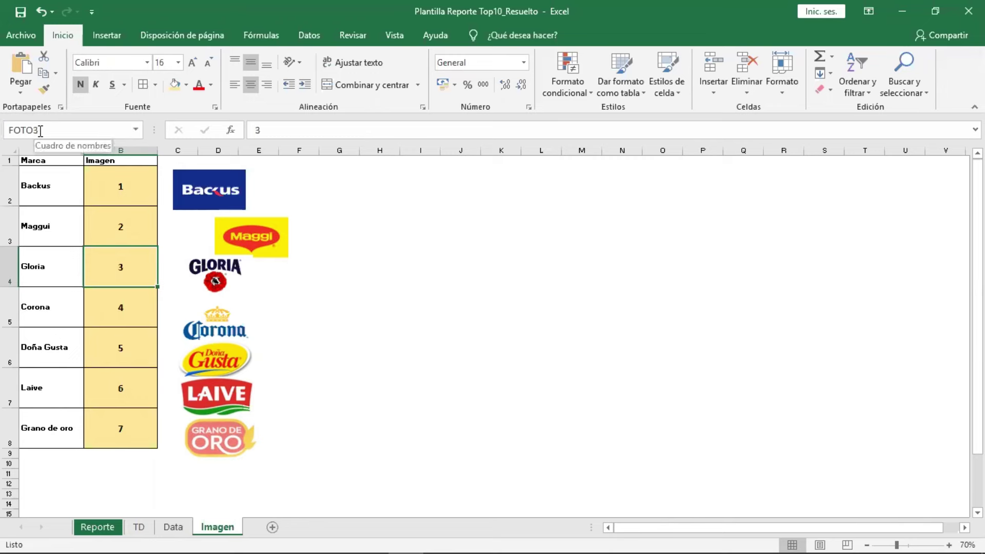
Name cells B5 and B6 FOTO4 and FOTO5.
{"action": "left_click", "coordinate": [117, 297]}
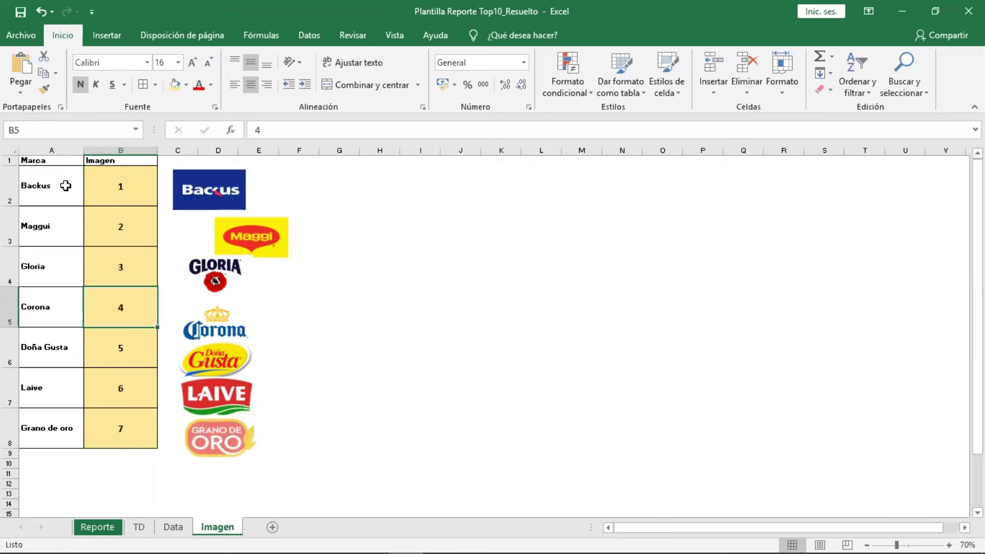
{"action": "left_click", "coordinate": [43, 136]}
{"action": "type", "text": "FOTO"}
{"action": "type", "text": "4"}
{"action": "key", "text": "Return"}
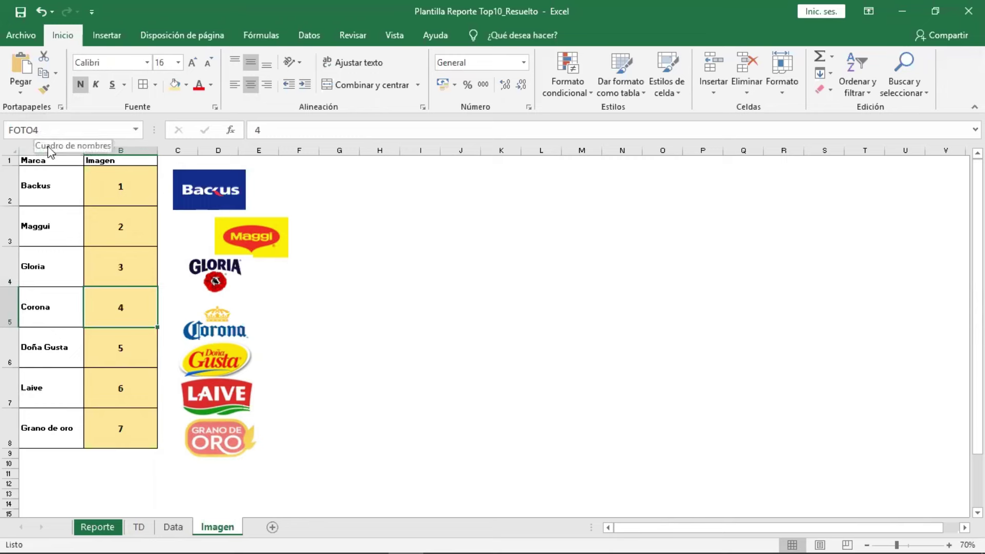
{"action": "left_click", "coordinate": [125, 347]}
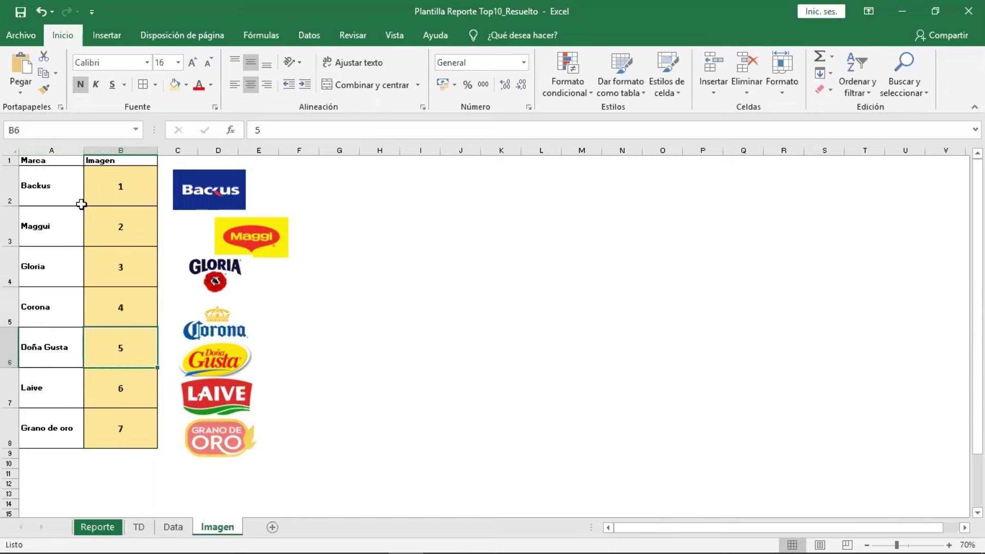
{"action": "left_click", "coordinate": [62, 131]}
{"action": "type", "text": "FOT"}
{"action": "type", "text": "O5"}
{"action": "key", "text": "Return"}
Name cells B7 and B8 FOTO6 and FOTO7.
{"action": "left_click", "coordinate": [125, 382]}
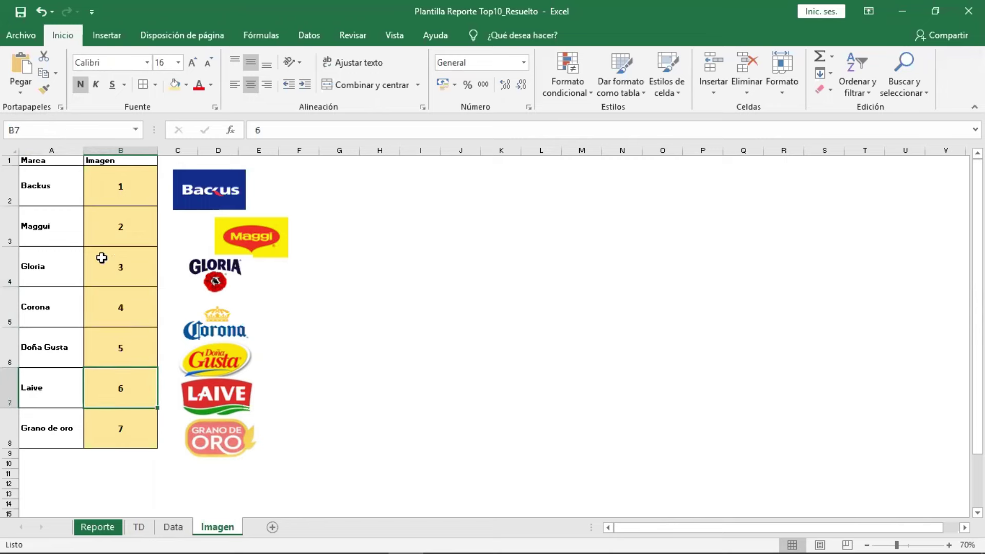
{"action": "left_click", "coordinate": [47, 133]}
{"action": "type", "text": "FOTO"}
{"action": "type", "text": "6"}
{"action": "key", "text": "Return"}
{"action": "left_click", "coordinate": [112, 415]}
{"action": "left_click", "coordinate": [45, 131]}
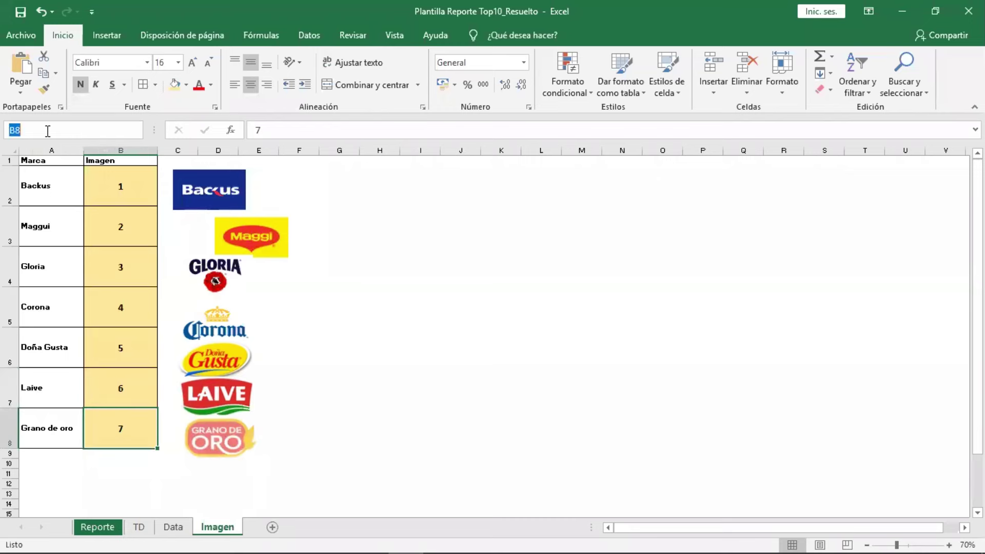
{"action": "type", "text": "FOTO7"}
{"action": "key", "text": "Return"}
Move the Backus logo into cell B2 and fit it inside the cell.
{"action": "left_click", "coordinate": [367, 216]}
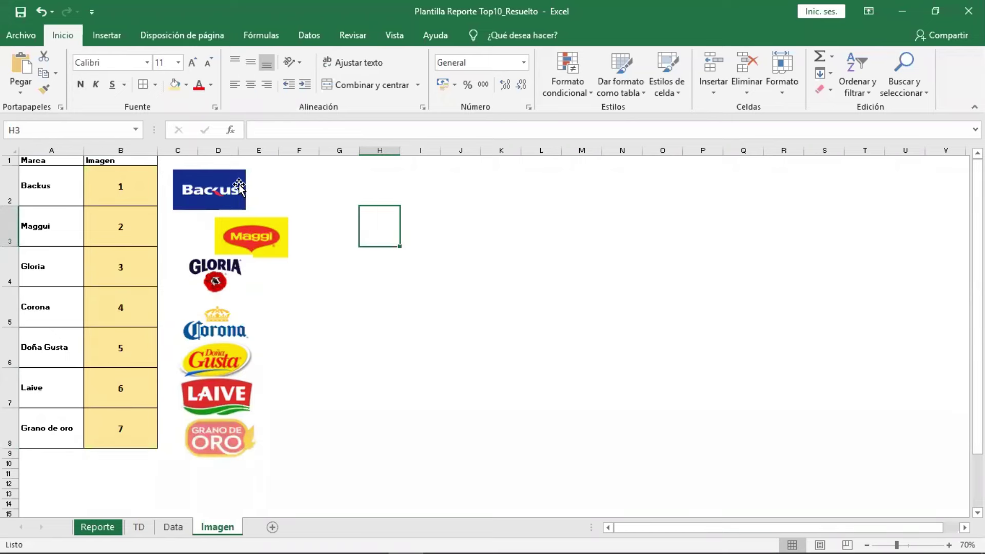
{"action": "left_click", "coordinate": [210, 187]}
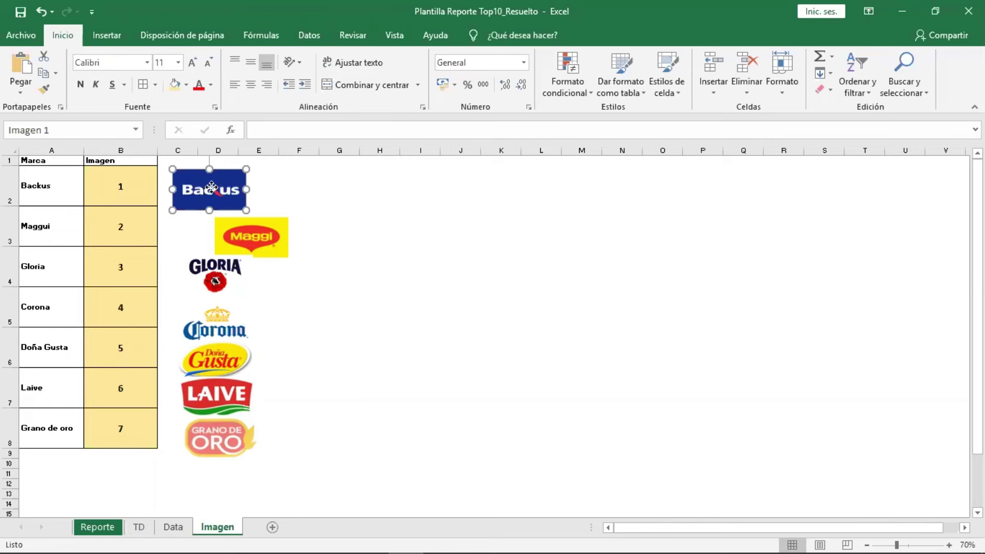
{"action": "left_click_drag", "start_coordinate": [211, 186], "coordinate": [122, 182]}
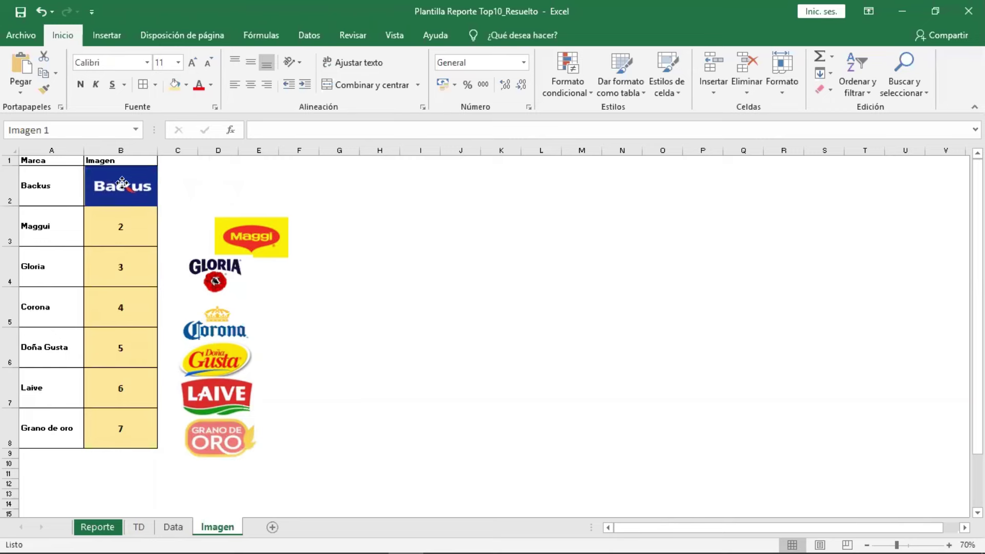
{"action": "mouse_move", "coordinate": [122, 183]}
{"action": "left_mouse_down"}
{"action": "mouse_move", "coordinate": [242, 183]}
{"action": "mouse_move", "coordinate": [112, 187]}
{"action": "left_mouse_up"}
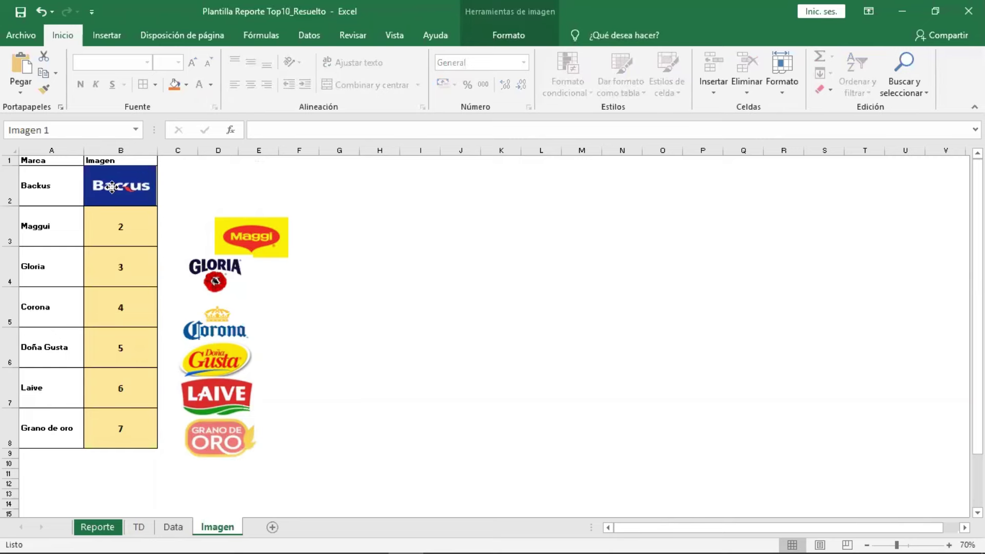
Place the Maggi, Gloria, Corona, Doña Gusta, Laive and Grano de oro logos into B3–B8.
{"action": "left_click_drag", "start_coordinate": [233, 249], "coordinate": [101, 237]}
{"action": "left_click_drag", "start_coordinate": [232, 277], "coordinate": [136, 267]}
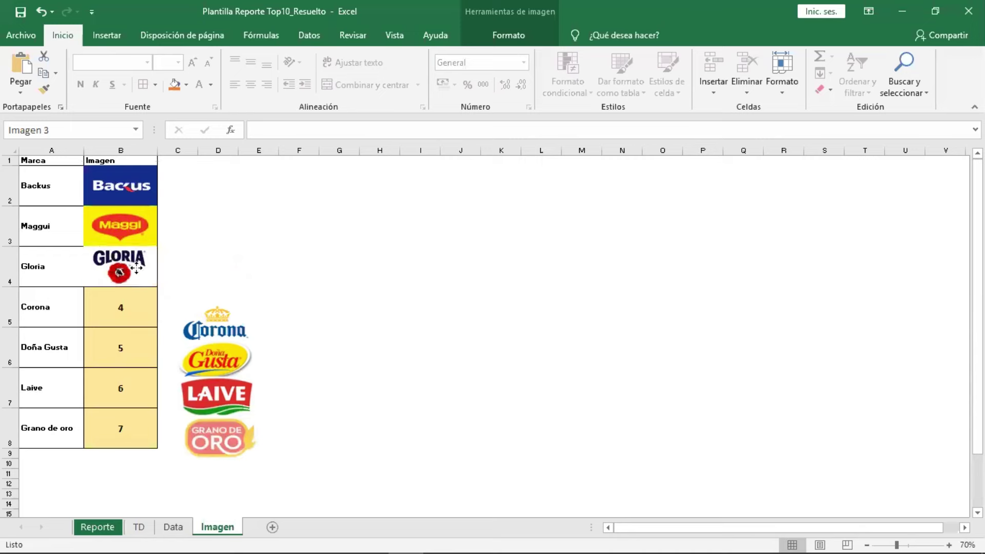
{"action": "left_click_drag", "start_coordinate": [217, 327], "coordinate": [123, 310]}
{"action": "key", "text": "alt"}
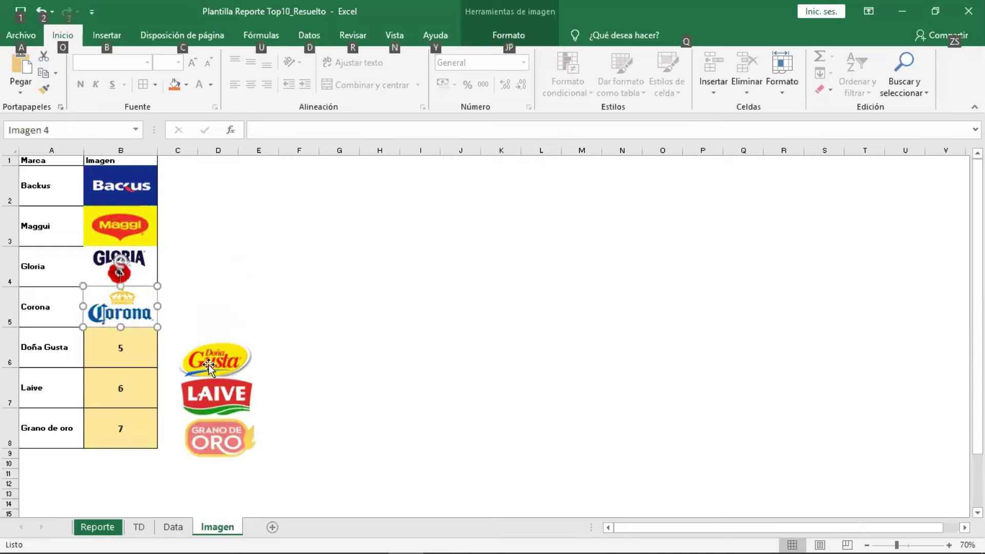
{"action": "left_click_drag", "start_coordinate": [209, 365], "coordinate": [114, 353]}
{"action": "left_click_drag", "start_coordinate": [223, 392], "coordinate": [120, 383]}
{"action": "left_click_drag", "start_coordinate": [220, 436], "coordinate": [125, 428]}
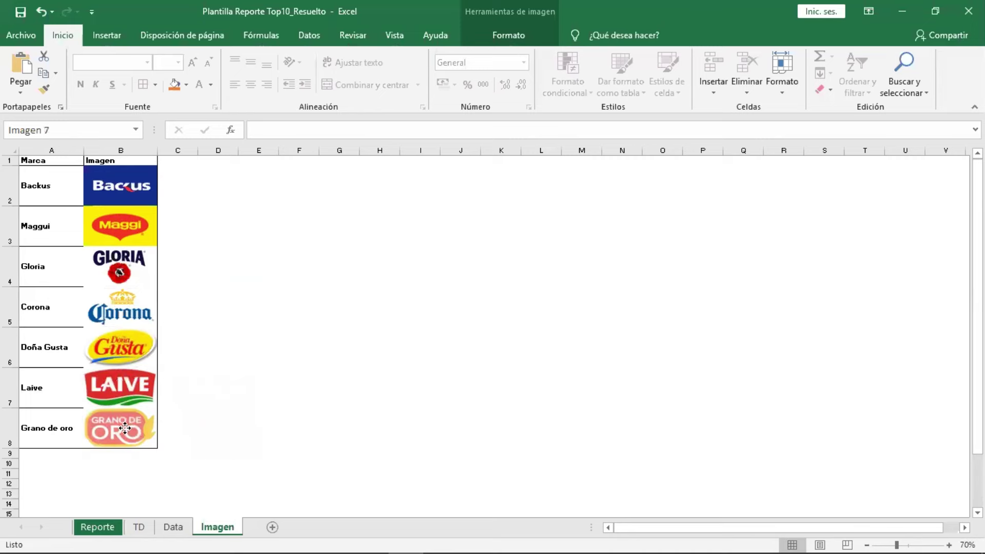
{"action": "left_click", "coordinate": [302, 406]}
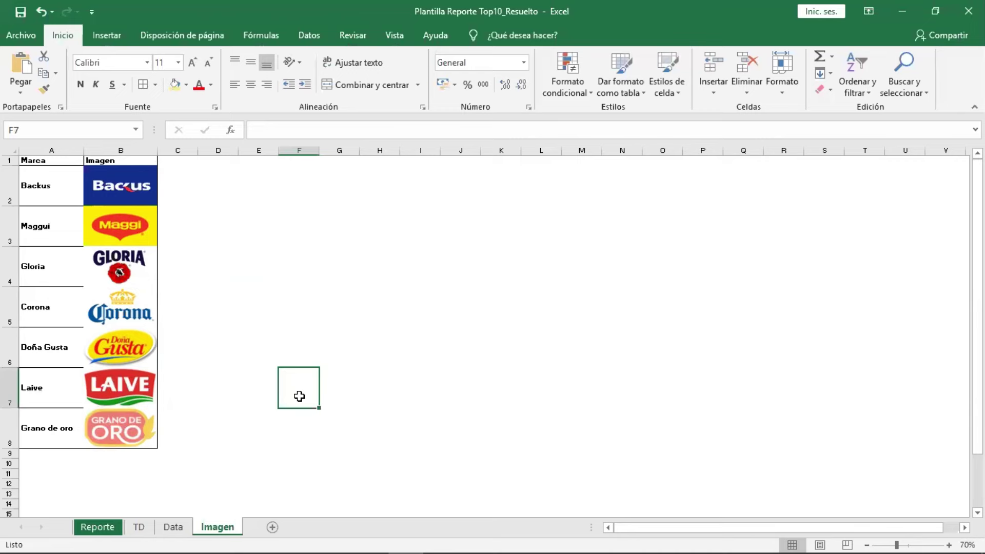
{"action": "left_click", "coordinate": [332, 290]}
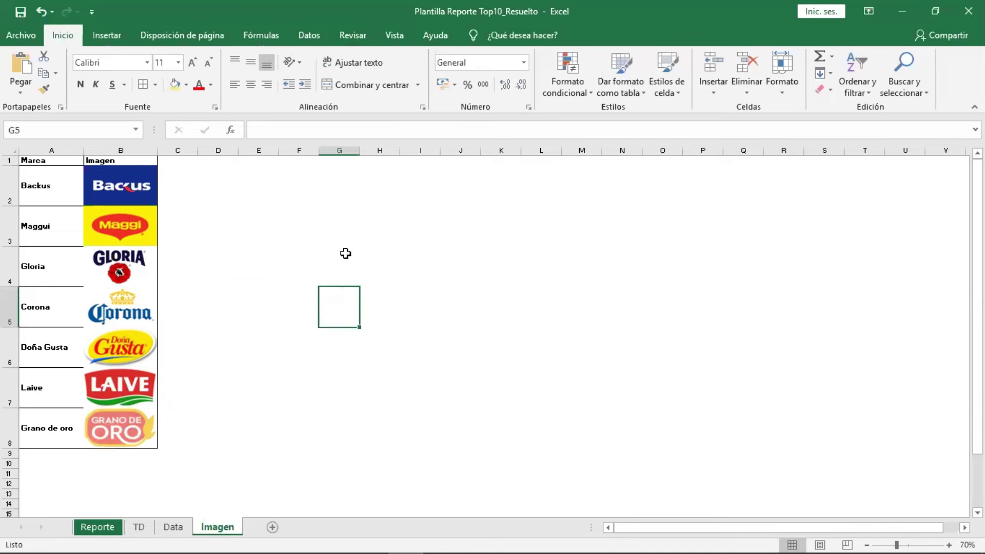
{"action": "left_click", "coordinate": [256, 164]}
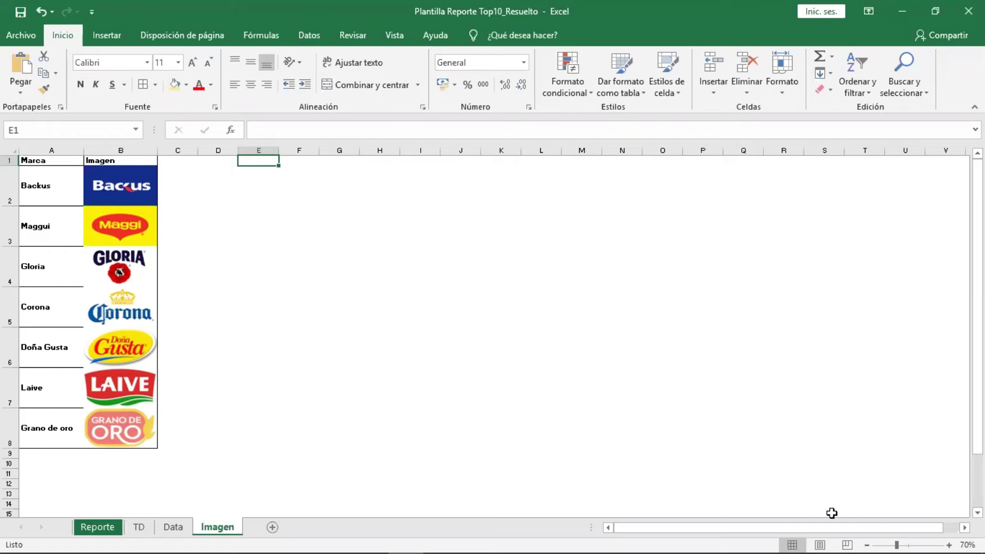
Zoom in on the sheet and enter the label MARCA in E1.
{"action": "left_click", "coordinate": [948, 545]}
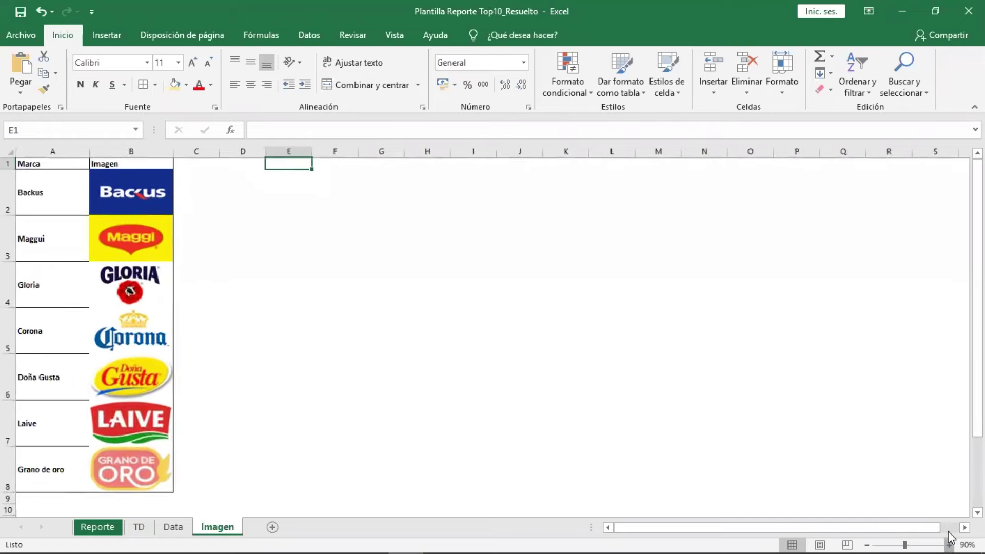
{"action": "left_click", "coordinate": [949, 545]}
{"action": "left_click", "coordinate": [948, 545]}
{"action": "scroll", "coordinate": [424, 235], "scroll_direction": "up", "scroll_amount": 1}
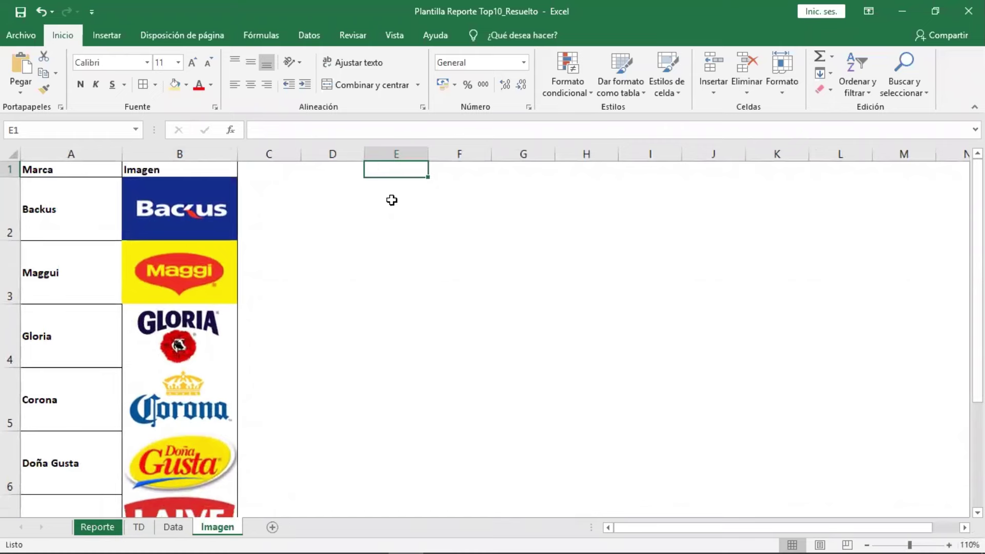
{"action": "type", "text": "MA"}
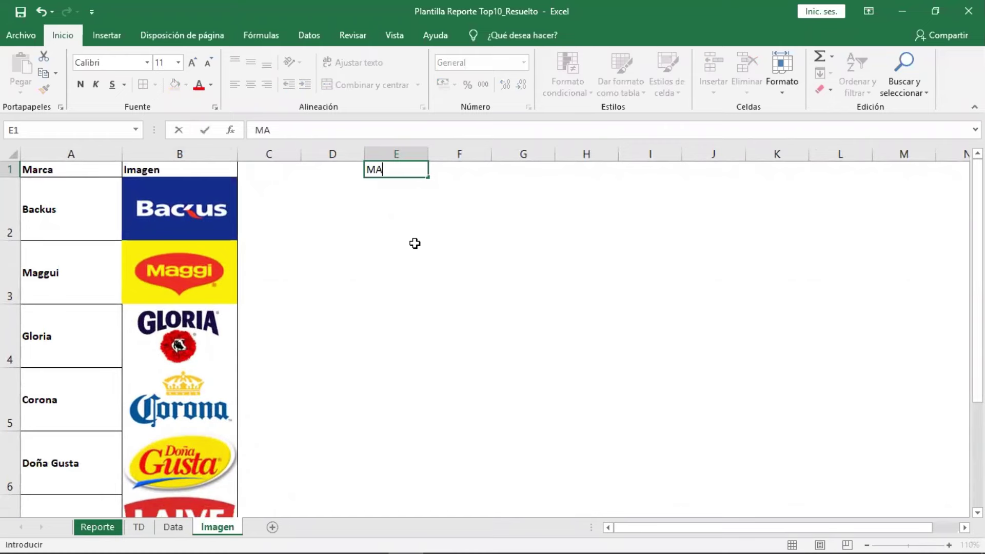
{"action": "type", "text": "RCA"}
{"action": "key", "text": "Return"}
Make the MARCA label bold and give F1 a light orange fill.
{"action": "left_click", "coordinate": [451, 174]}
{"action": "left_click", "coordinate": [422, 173], "text": "shift"}
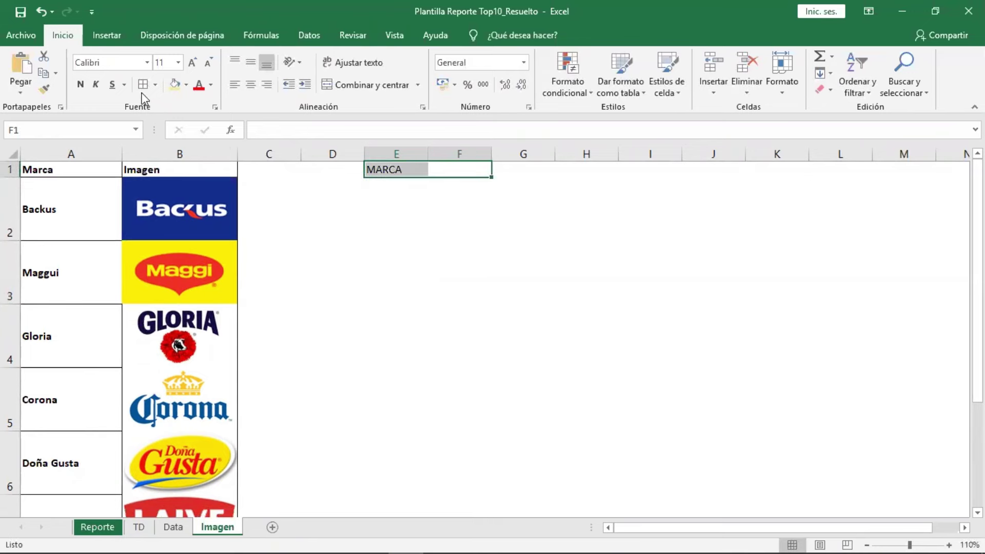
{"action": "left_click", "coordinate": [80, 84]}
{"action": "left_click", "coordinate": [434, 164]}
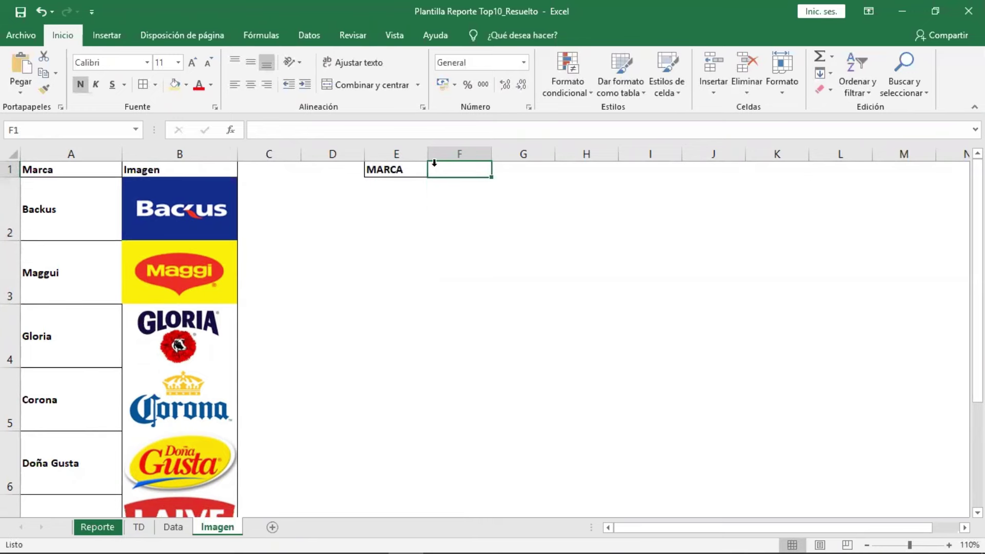
{"action": "left_click", "coordinate": [175, 87]}
Fill cell F2 yellow and widen column F.
{"action": "left_click", "coordinate": [456, 195]}
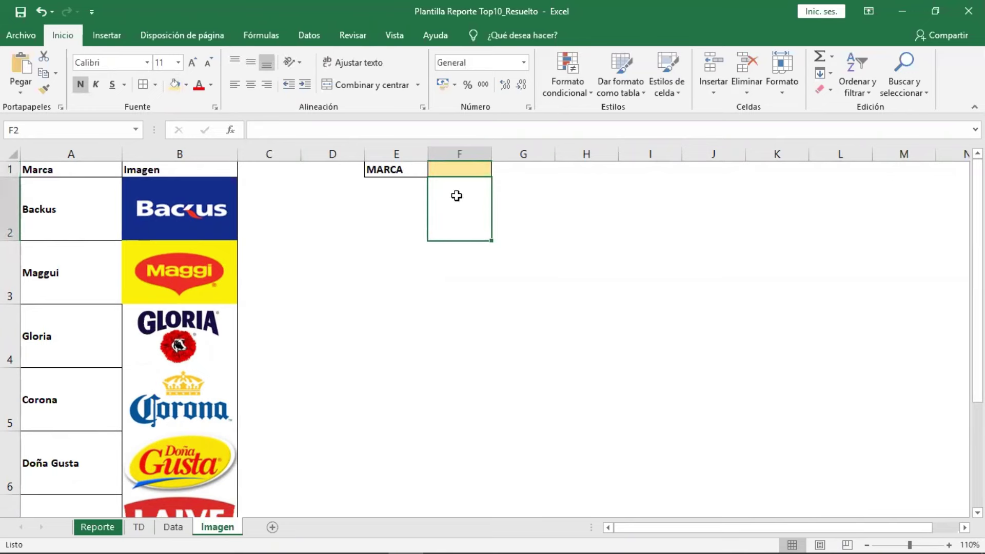
{"action": "left_click", "coordinate": [186, 84]}
{"action": "left_click", "coordinate": [213, 196]}
{"action": "left_click", "coordinate": [495, 259]}
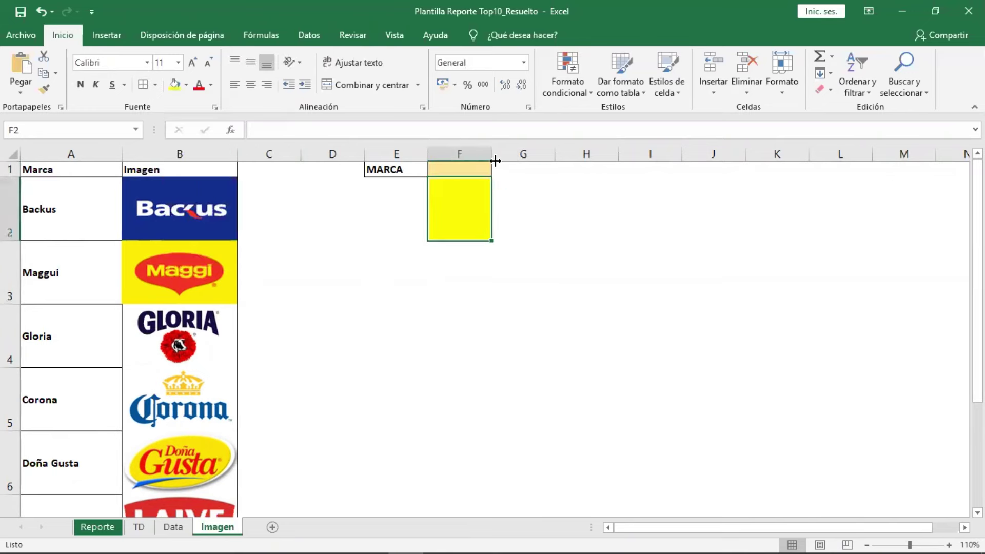
{"action": "left_click_drag", "start_coordinate": [492, 154], "coordinate": [503, 154]}
{"action": "left_click", "coordinate": [548, 308]}
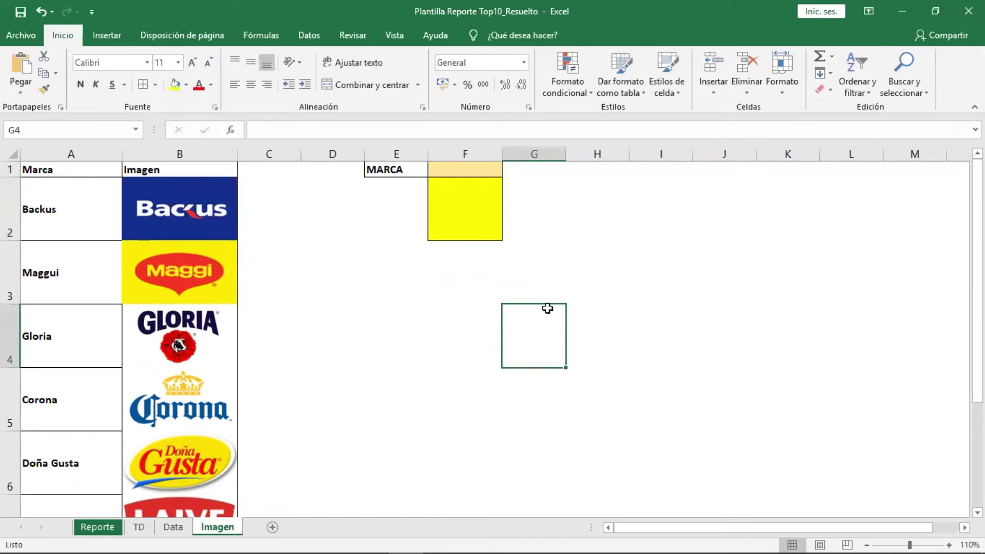
Reselect the yellow F2 cell, then select F1 to hold the brand name.
{"action": "left_click", "coordinate": [446, 213]}
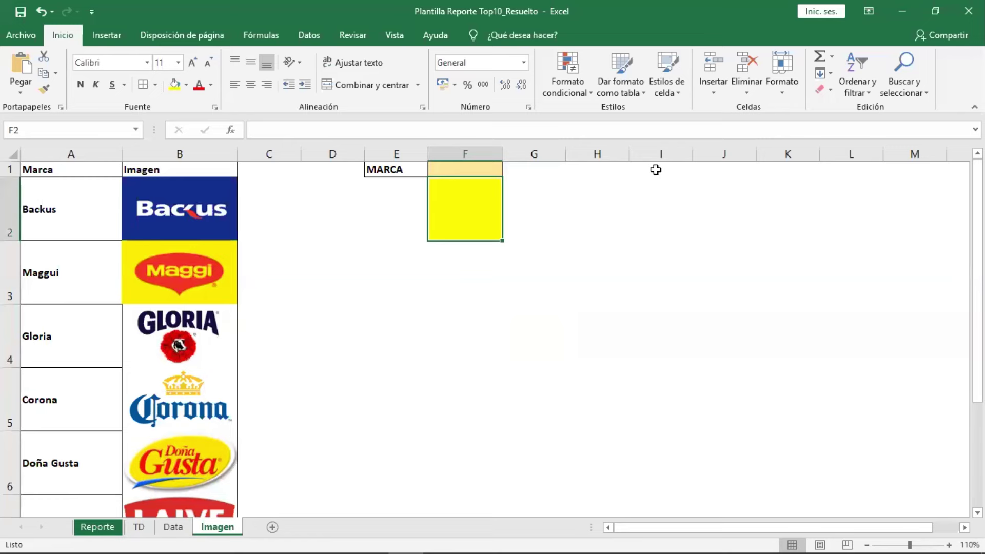
{"action": "left_click", "coordinate": [681, 172]}
{"action": "left_click_drag", "start_coordinate": [681, 171], "coordinate": [725, 170]}
{"action": "left_click", "coordinate": [706, 200]}
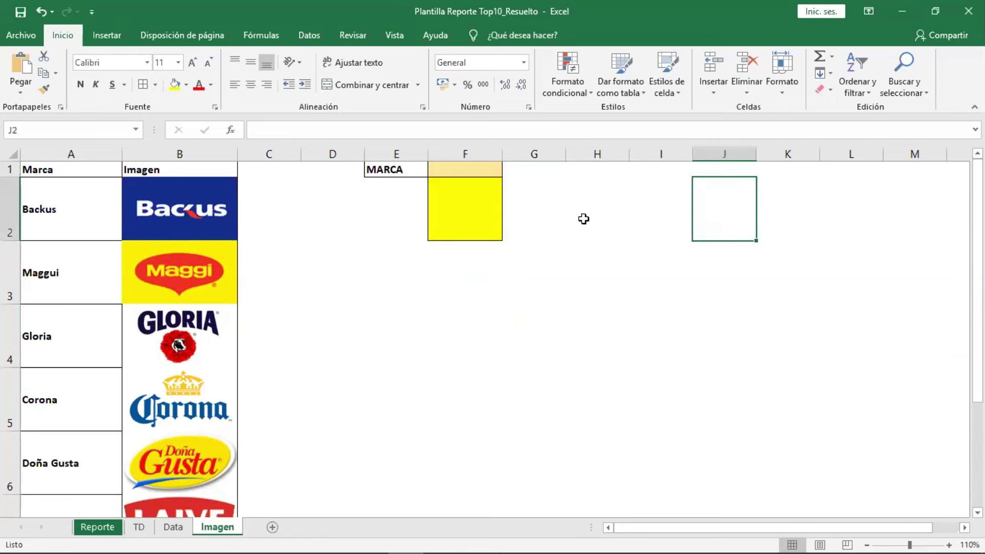
{"action": "left_click", "coordinate": [477, 210]}
{"action": "left_click", "coordinate": [464, 168]}
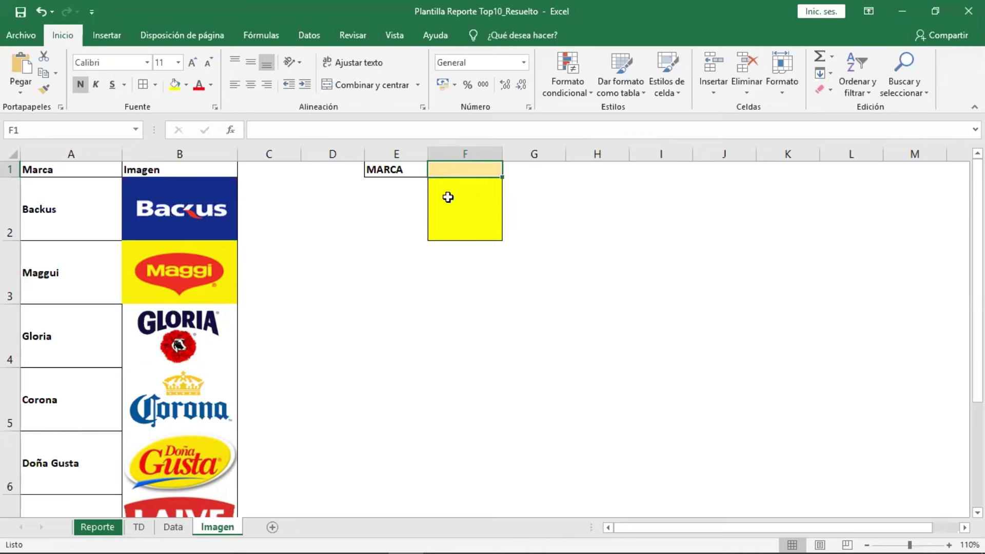
Check the TD pivot table's top brand, Grano de oro in I3, then return to Imagen.
{"action": "left_click", "coordinate": [146, 529]}
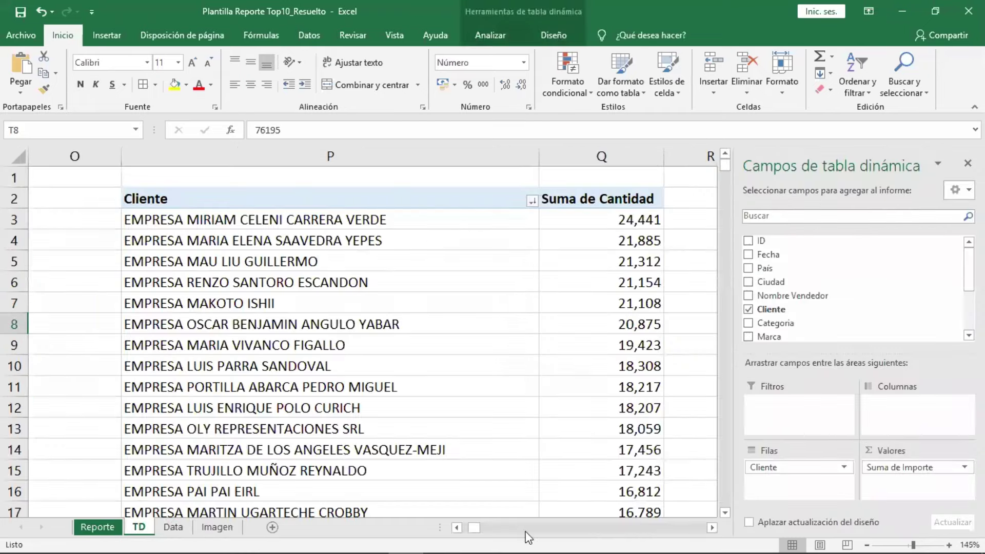
{"action": "left_click_drag", "start_coordinate": [467, 536], "coordinate": [472, 536]}
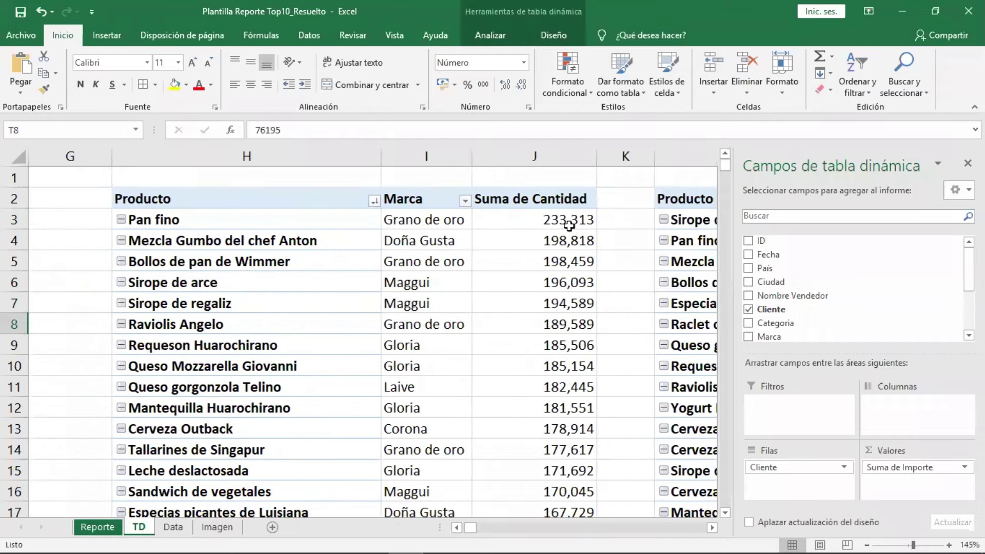
{"action": "left_click", "coordinate": [492, 227]}
{"action": "left_click", "coordinate": [439, 221]}
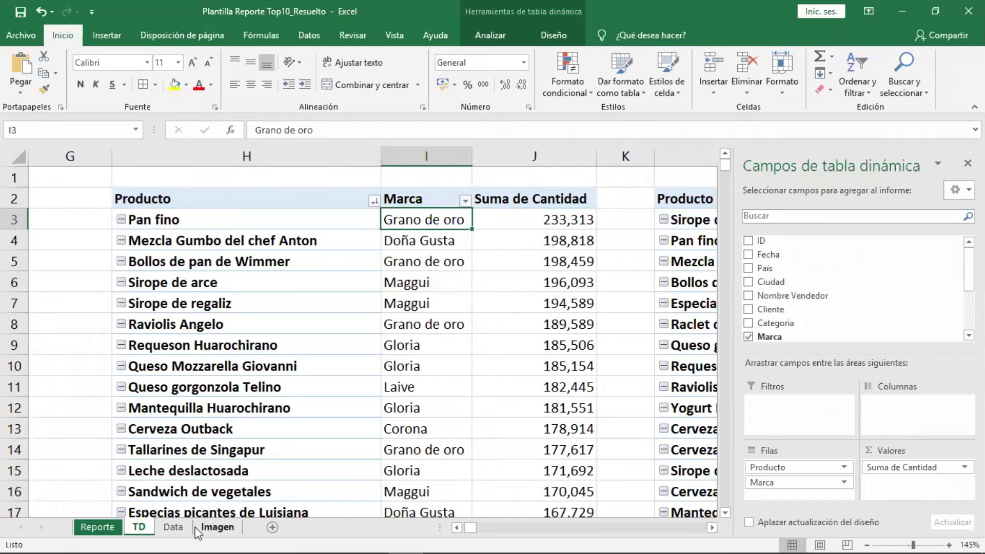
{"action": "left_click", "coordinate": [217, 527]}
{"action": "left_click", "coordinate": [541, 222]}
Enter the formula =TD!I3 in cell F1 of the Imagen sheet.
{"action": "left_click", "coordinate": [491, 174]}
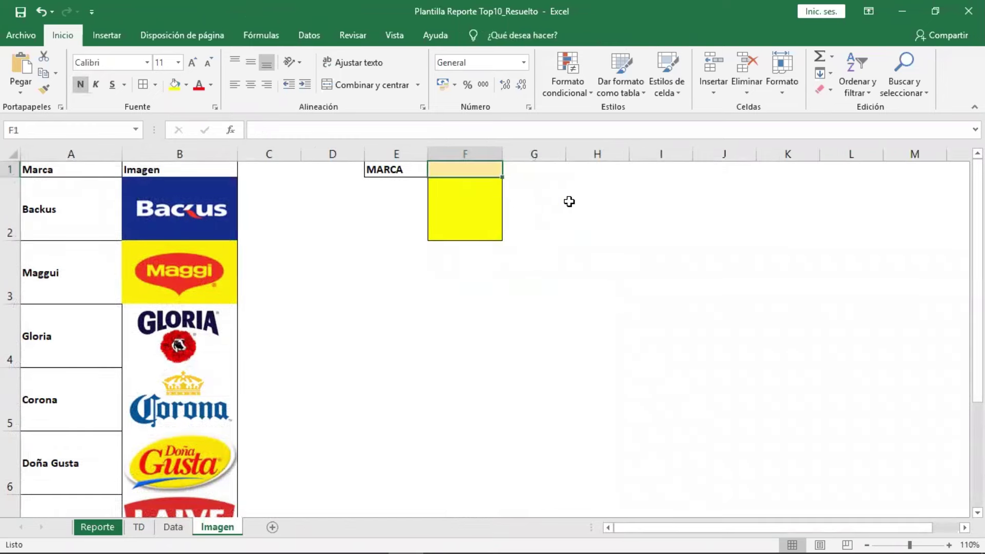
{"action": "type", "text": "="}
{"action": "left_click", "coordinate": [139, 527]}
{"action": "left_click", "coordinate": [447, 220]}
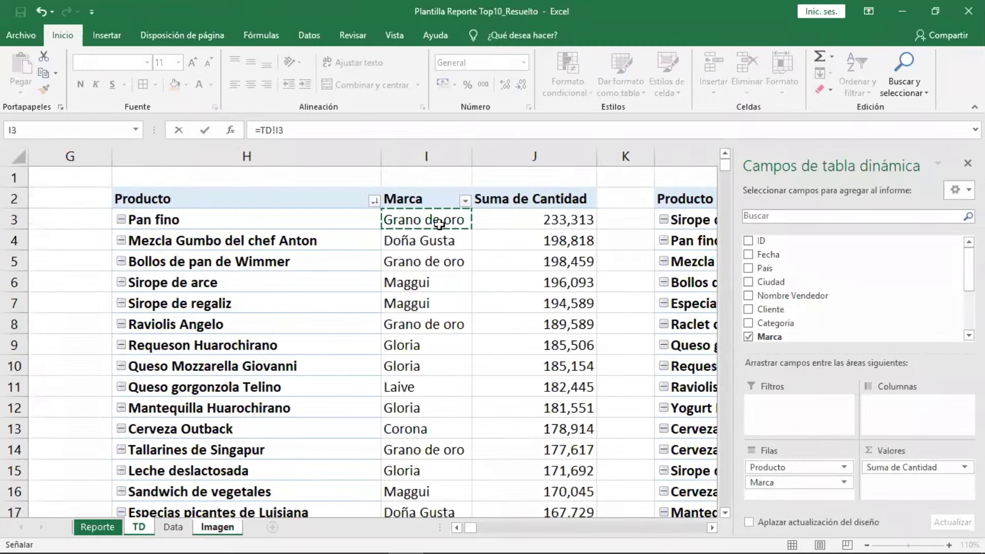
{"action": "key", "text": "Return"}
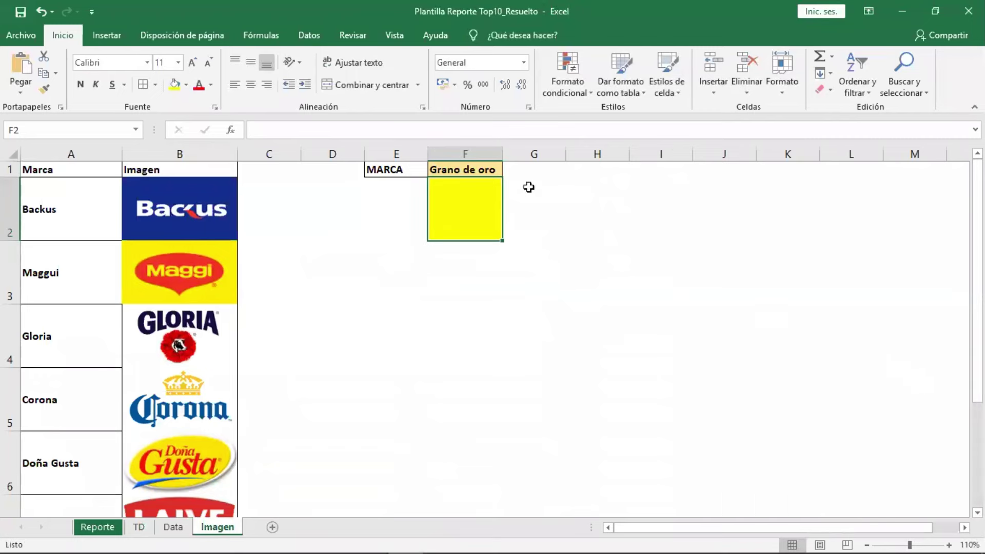
{"action": "double_click", "coordinate": [490, 170]}
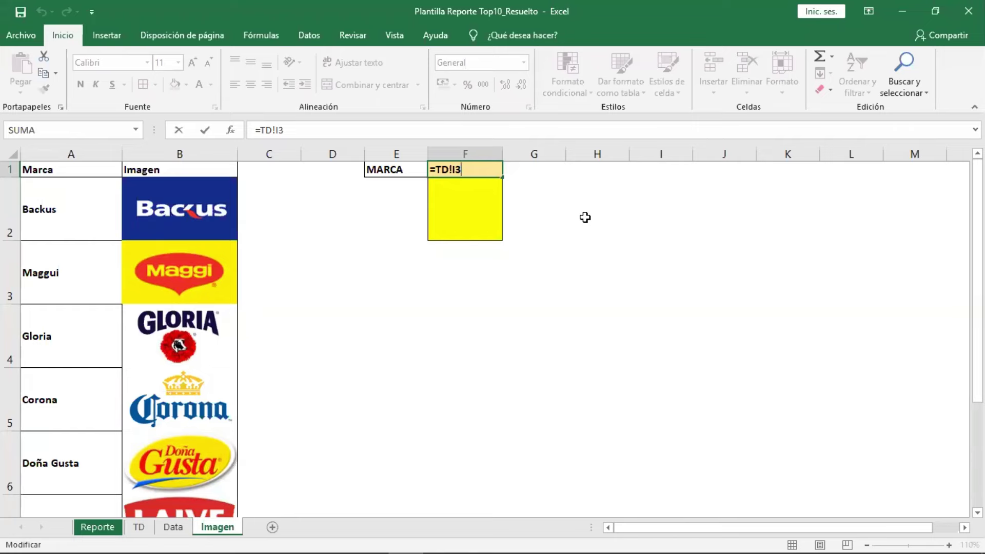
{"action": "key", "text": "Return"}
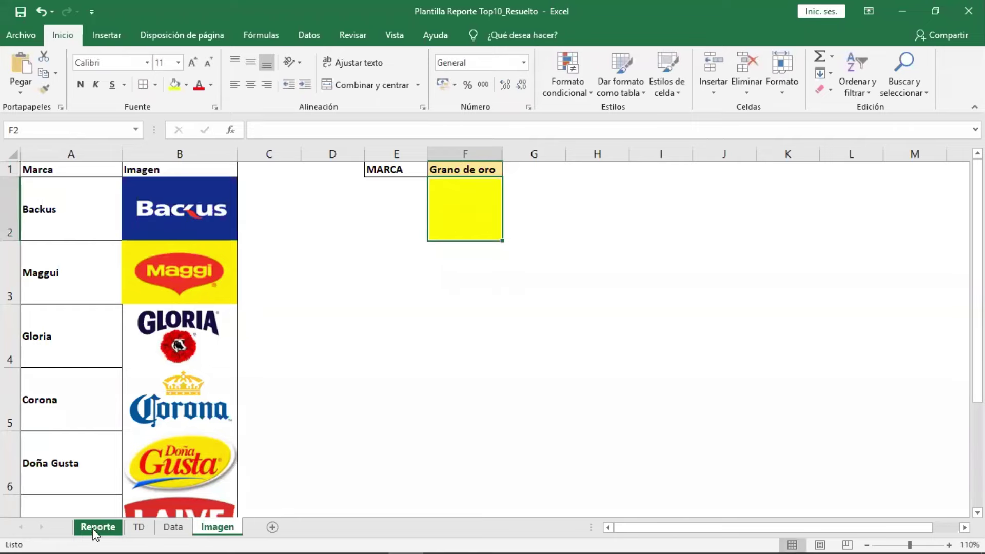
Filter the Reporte slicers to Doña Gusta, June, 2017 and Condimentos, then check F1 shows Doña Gusta.
{"action": "left_click", "coordinate": [95, 528]}
{"action": "left_click", "coordinate": [362, 195]}
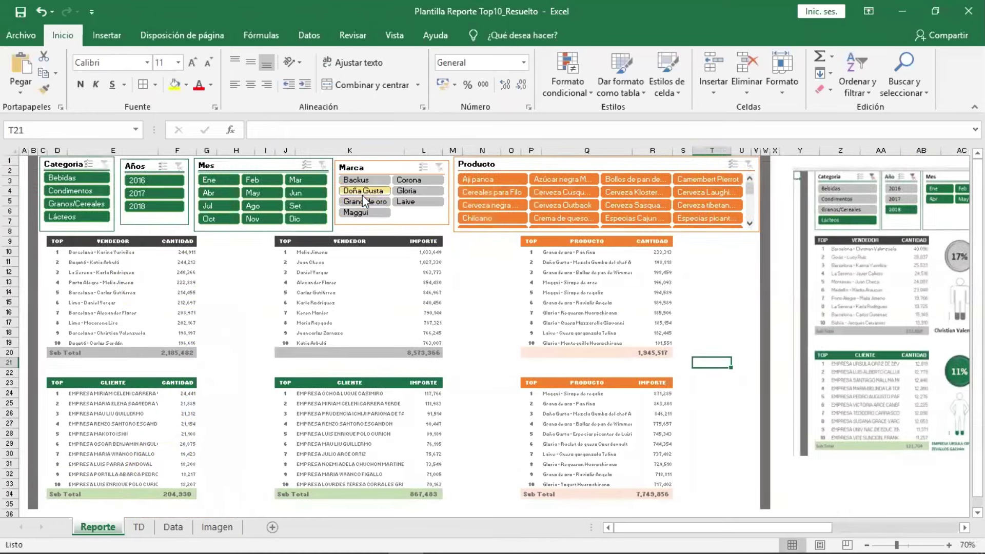
{"action": "left_click", "coordinate": [298, 193]}
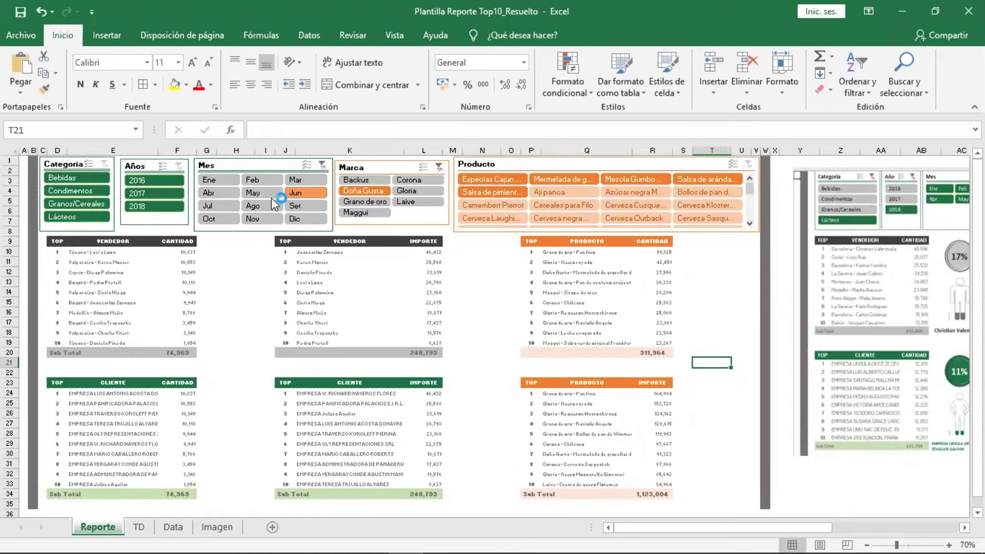
{"action": "left_click", "coordinate": [146, 193]}
{"action": "left_click", "coordinate": [75, 192]}
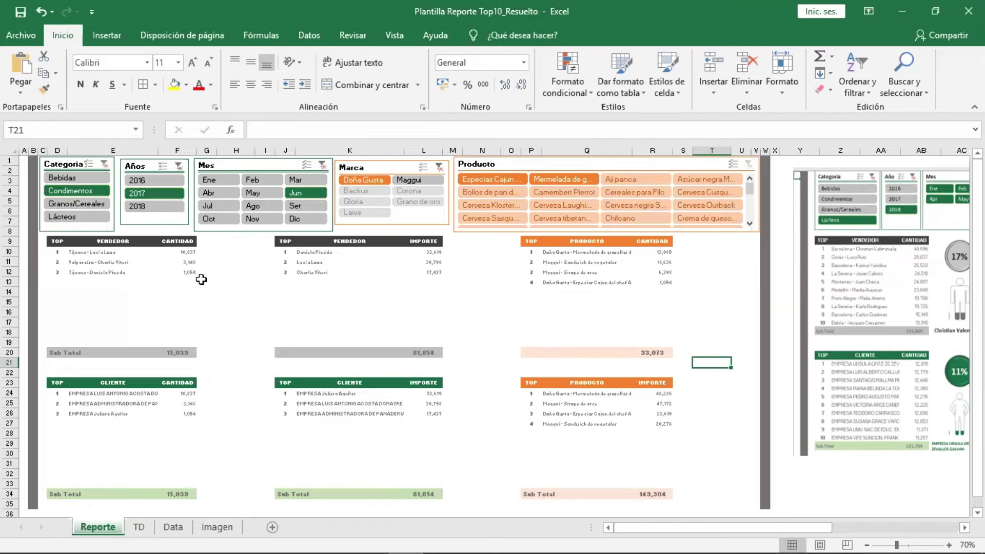
{"action": "left_click", "coordinate": [167, 531]}
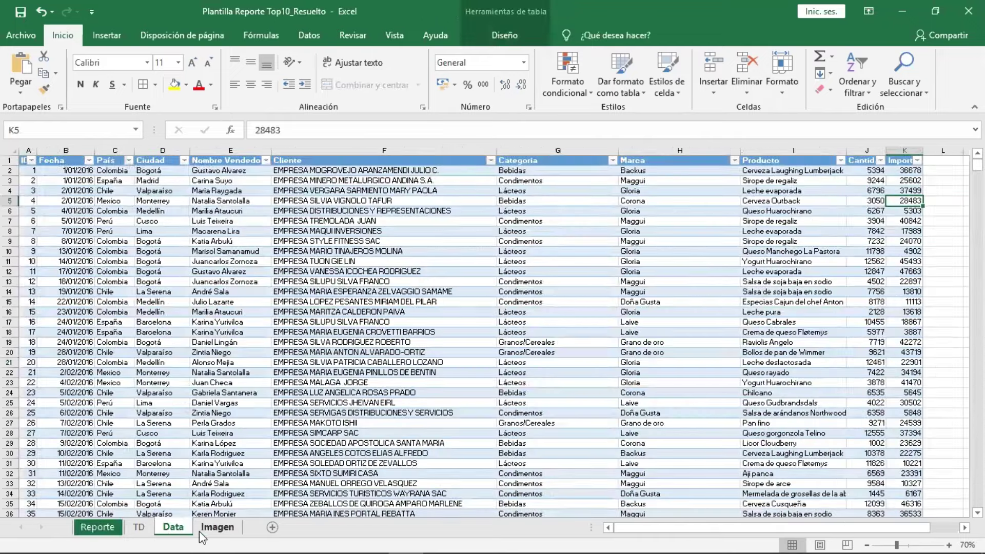
{"action": "left_click", "coordinate": [215, 529]}
{"action": "left_click", "coordinate": [483, 169]}
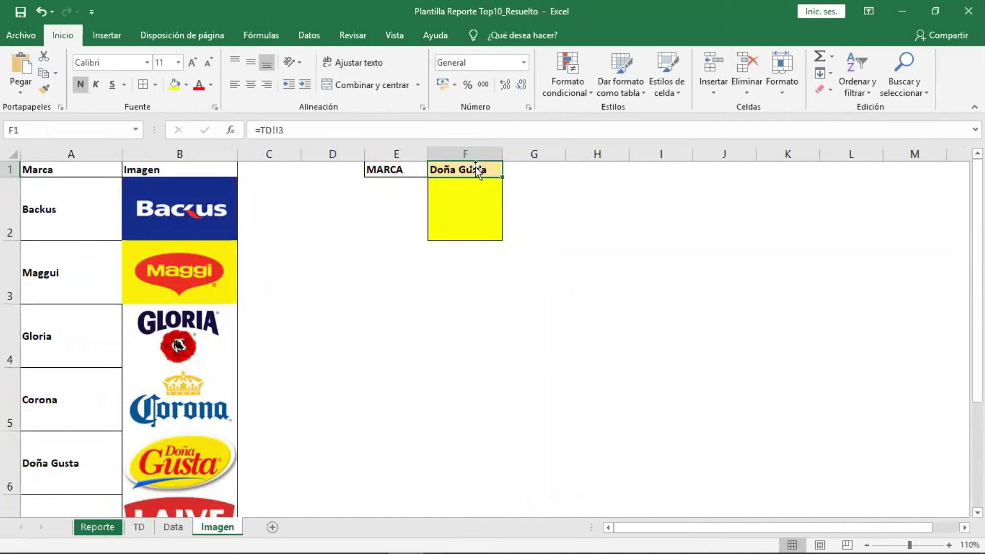
Add Maggui to the brand slicer, clear the month, year and category filters, and recheck Imagen.
{"action": "left_click", "coordinate": [107, 531]}
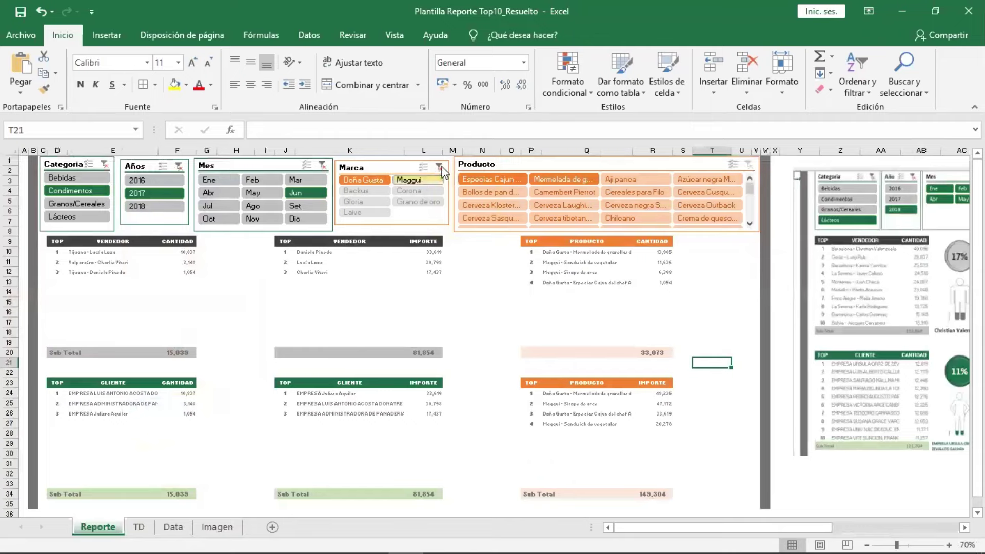
{"action": "left_click", "coordinate": [418, 180], "text": "ctrl"}
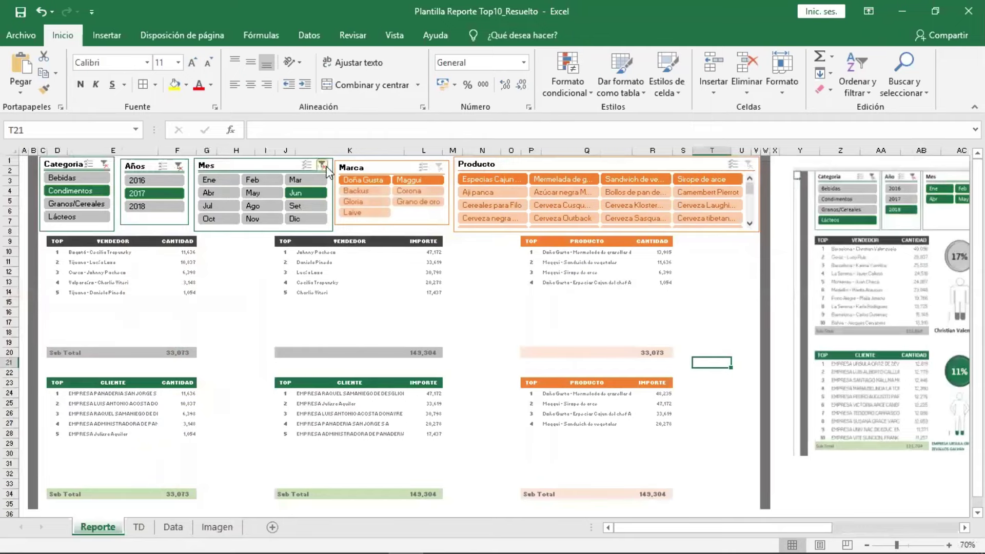
{"action": "left_click", "coordinate": [322, 165]}
{"action": "left_click", "coordinate": [179, 166]}
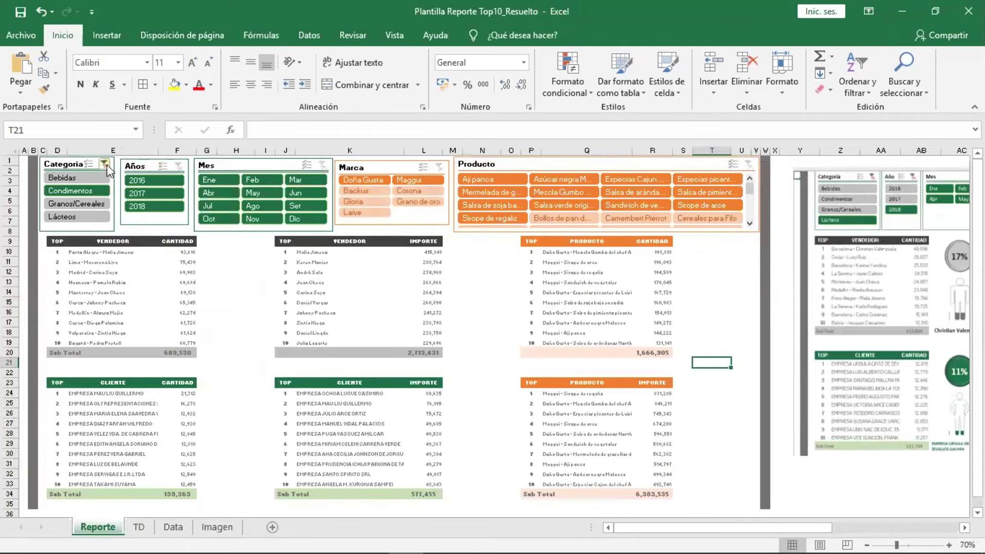
{"action": "left_click", "coordinate": [104, 164]}
{"action": "left_click", "coordinate": [214, 529]}
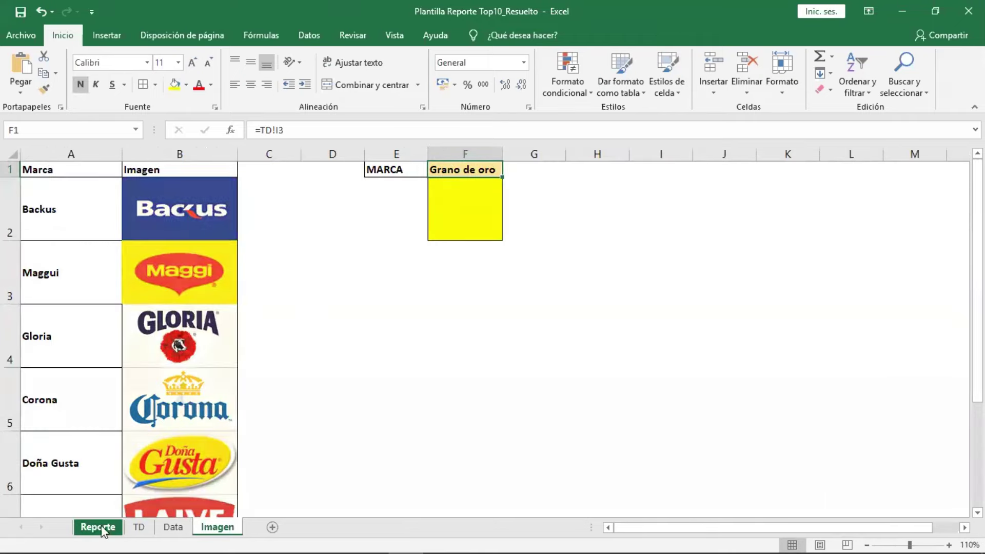
{"action": "left_click", "coordinate": [98, 528]}
Filter to Condimentos, check F1 on Imagen, then clear the category filter again.
{"action": "left_click", "coordinate": [91, 195]}
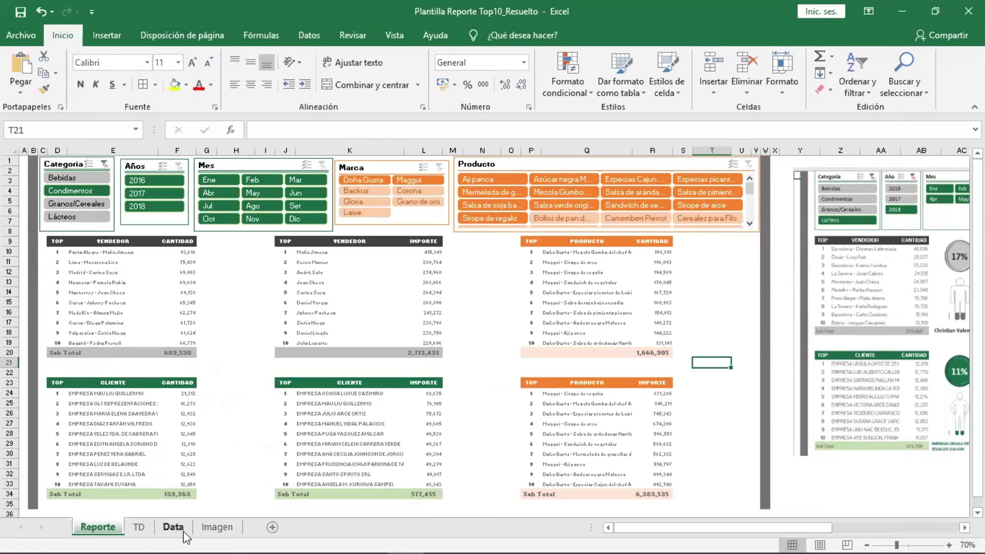
{"action": "left_click", "coordinate": [211, 528]}
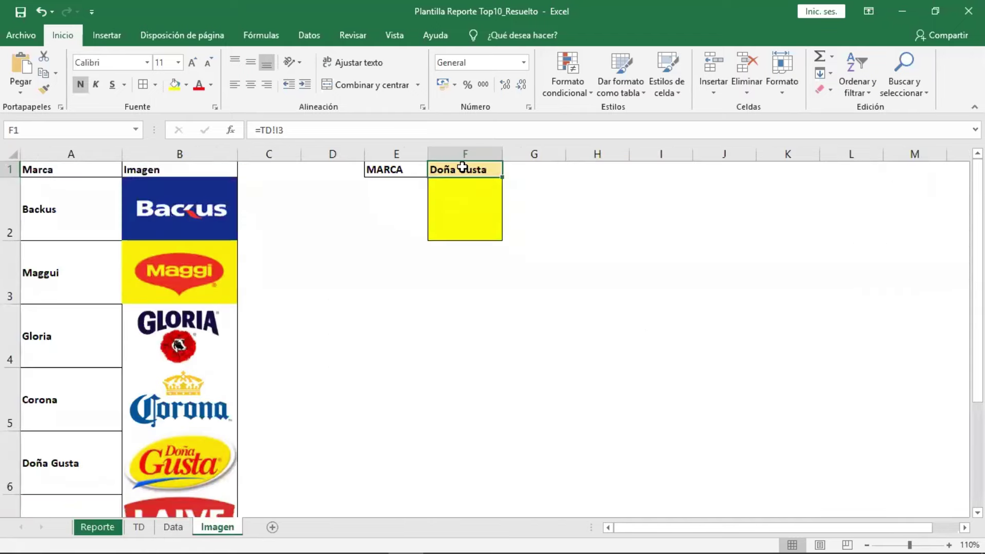
{"action": "left_click", "coordinate": [98, 527]}
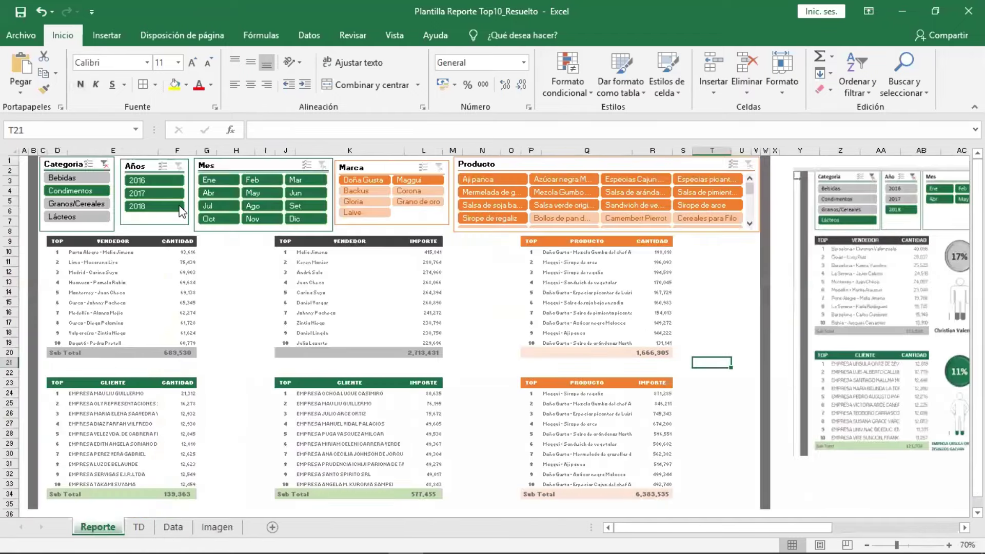
{"action": "left_click", "coordinate": [105, 164]}
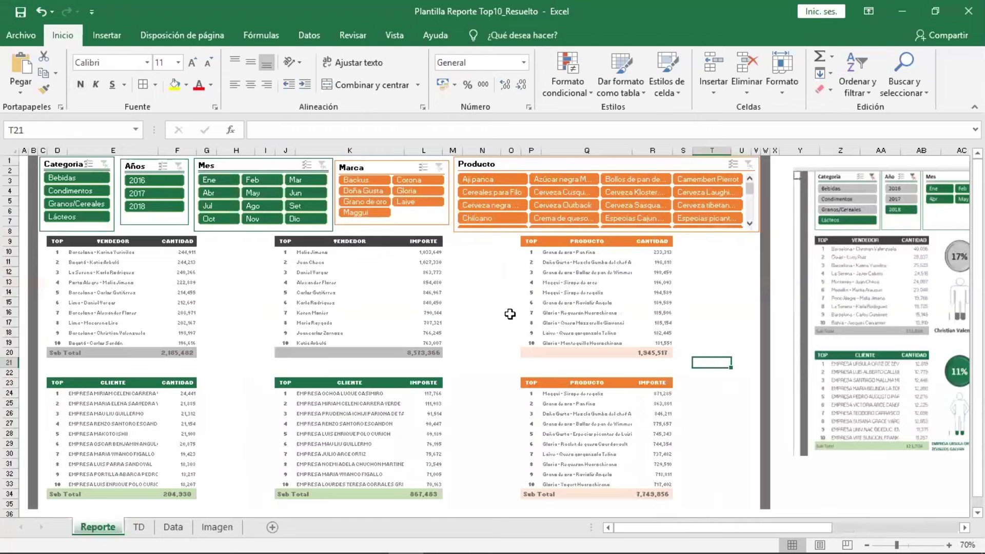
{"action": "left_click", "coordinate": [208, 530]}
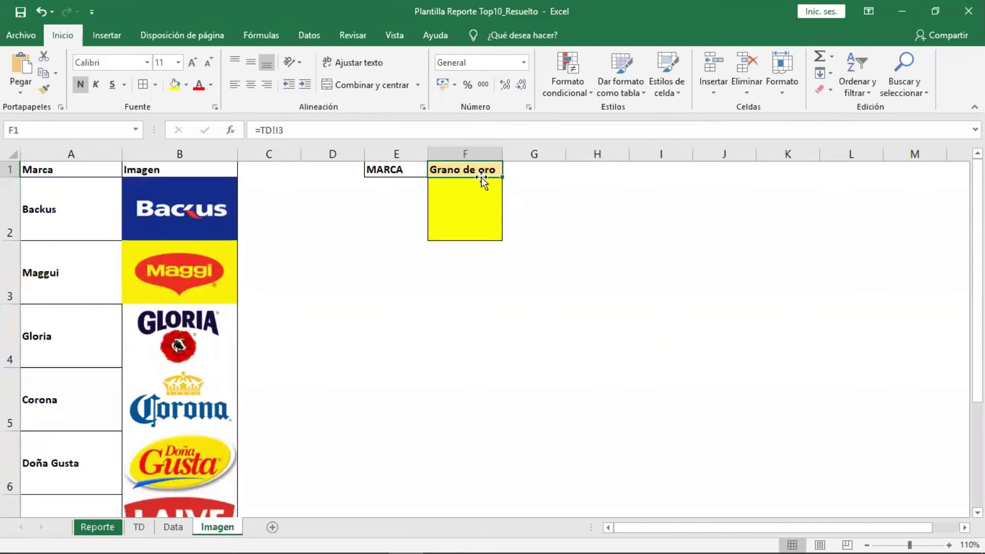
Make F2 bold 14 pt and enter =BUSCARV(F1;BDFOTOS;2;0) to look up the photo number.
{"action": "left_click", "coordinate": [475, 201]}
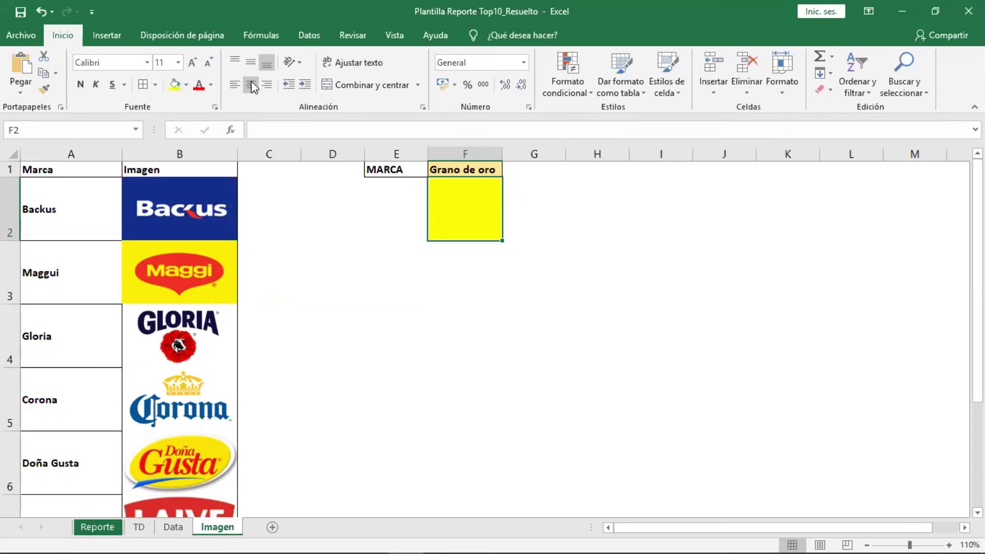
{"action": "left_click", "coordinate": [192, 64]}
{"action": "left_click", "coordinate": [192, 63]}
{"action": "left_click", "coordinate": [80, 84]}
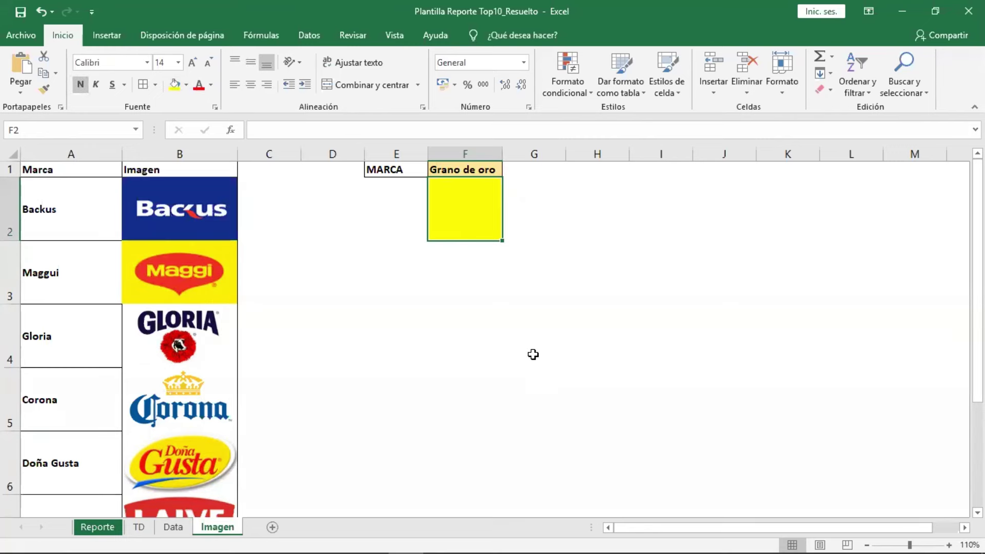
{"action": "type", "text": "=BUS"}
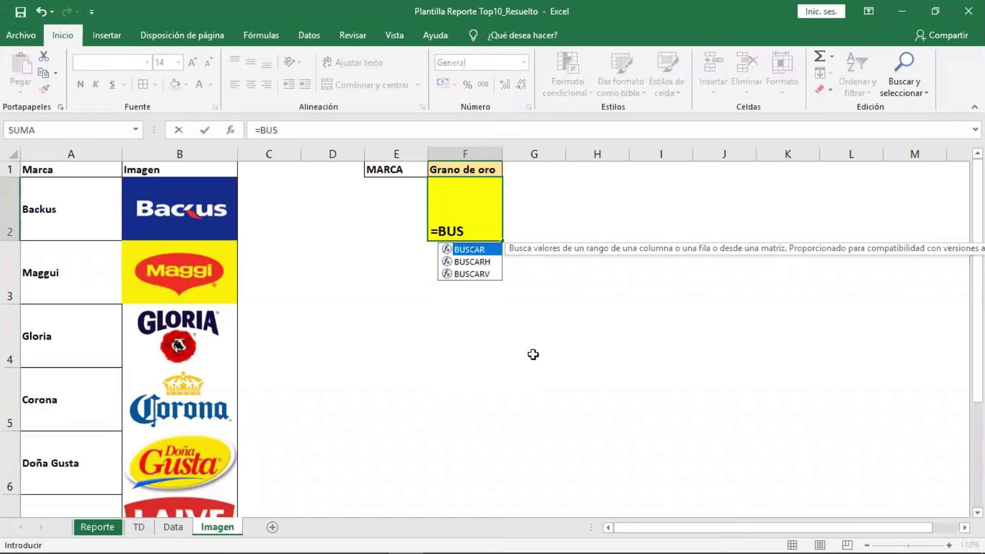
{"action": "key", "text": "Down"}
{"action": "key", "text": "Down"}
{"action": "key", "text": "Tab"}
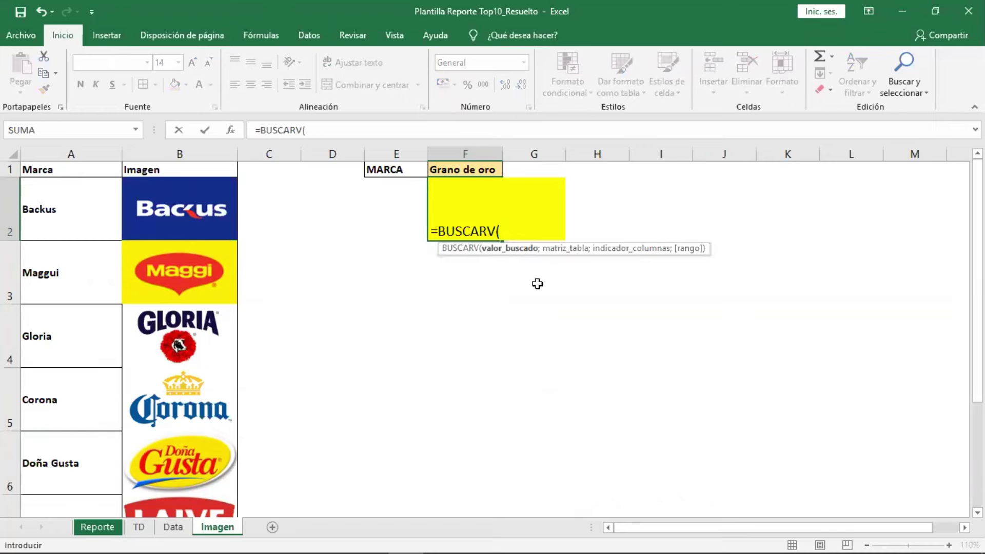
{"action": "left_click", "coordinate": [471, 169]}
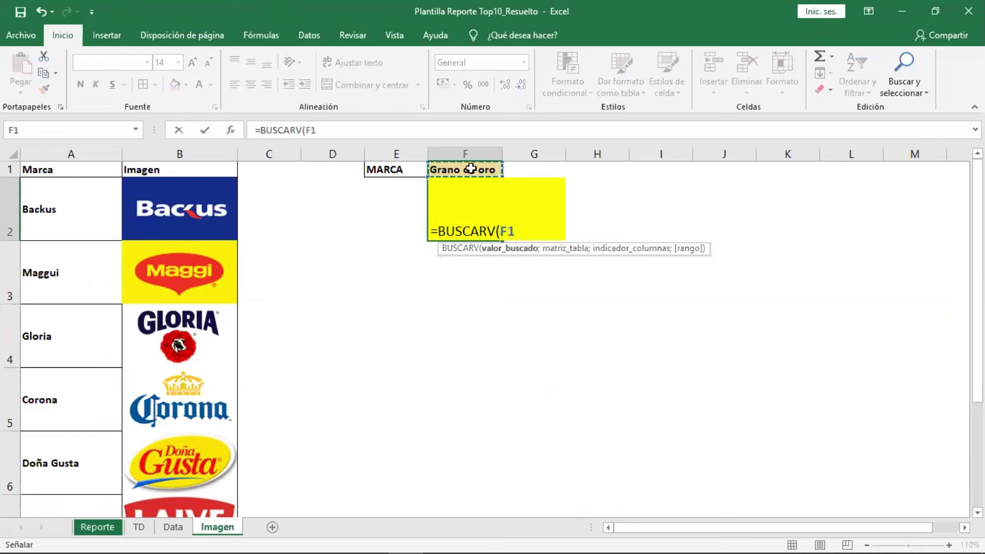
{"action": "type", "text": ";"}
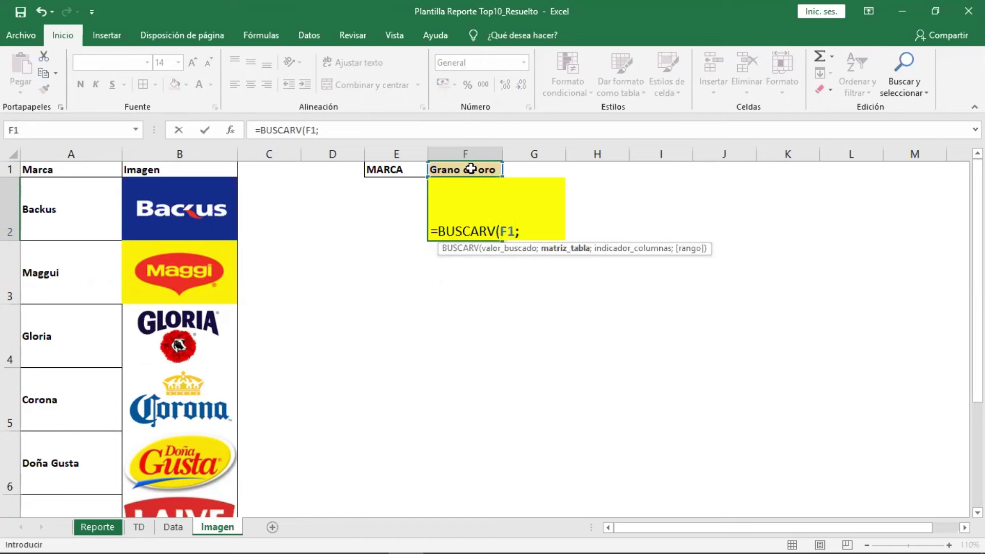
{"action": "type", "text": "BDF"}
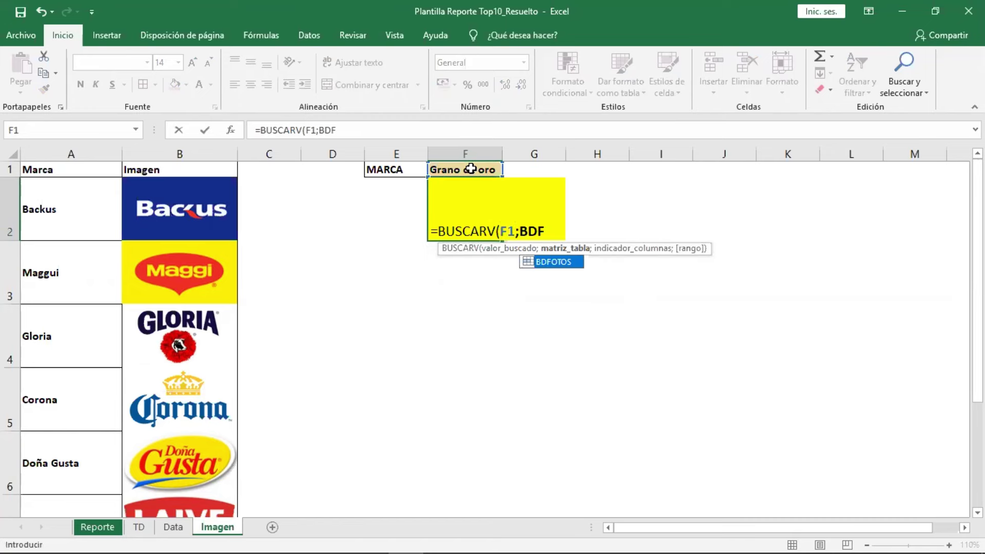
{"action": "key", "text": "Tab"}
{"action": "type", "text": ";"}
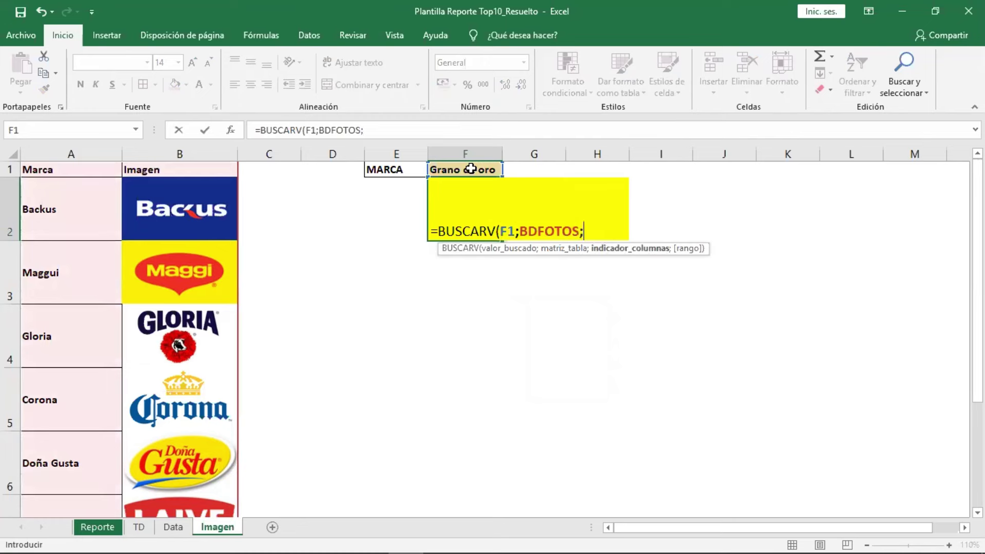
{"action": "type", "text": "2"}
{"action": "type", "text": ";0"}
{"action": "key", "text": "Return"}
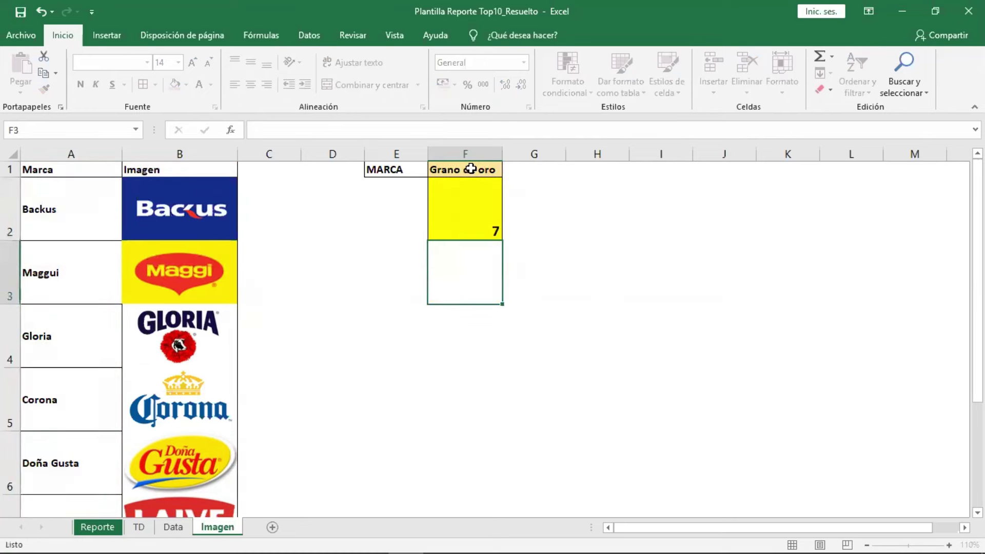
Edit F2's formula to prefix "FOTO"&, so it displays FOTO7.
{"action": "left_click", "coordinate": [500, 212]}
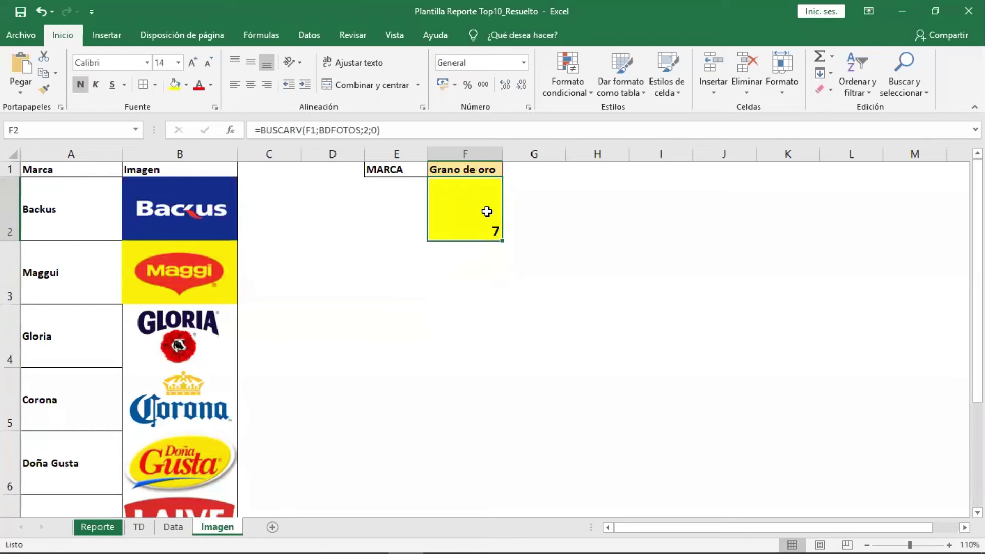
{"action": "scroll", "coordinate": [405, 311], "scroll_direction": "down", "scroll_amount": 1}
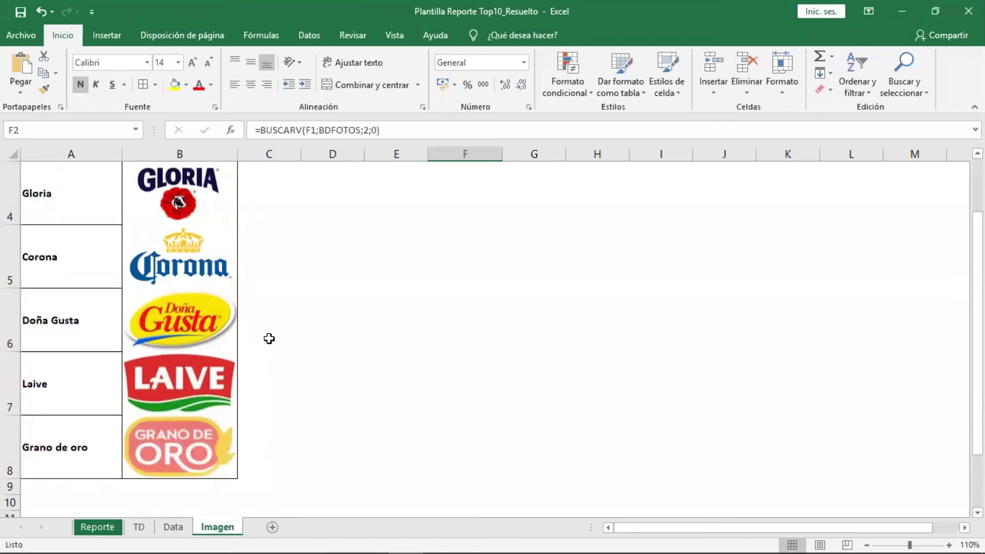
{"action": "scroll", "coordinate": [269, 339], "scroll_direction": "up", "scroll_amount": 1}
{"action": "scroll", "coordinate": [269, 339], "scroll_direction": "down", "scroll_amount": 1}
{"action": "scroll", "coordinate": [269, 339], "scroll_direction": "up", "scroll_amount": 1}
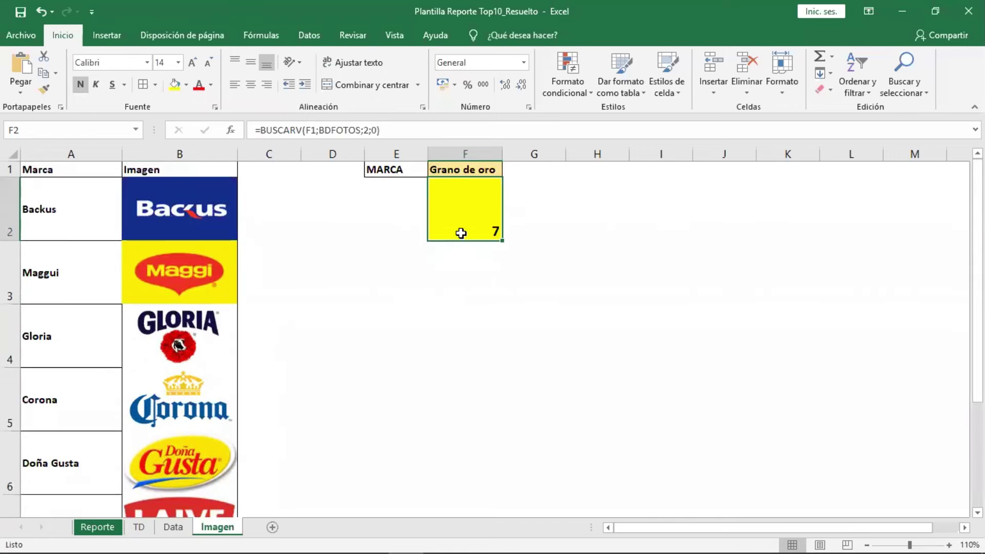
{"action": "scroll", "coordinate": [329, 334], "scroll_direction": "down", "scroll_amount": 1}
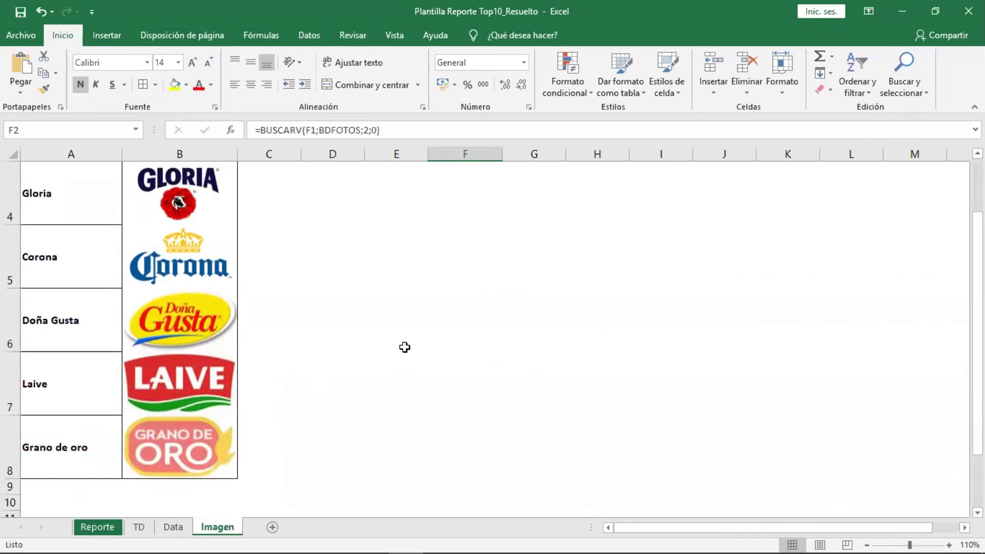
{"action": "scroll", "coordinate": [411, 338], "scroll_direction": "up", "scroll_amount": 1}
{"action": "double_click", "coordinate": [481, 216]}
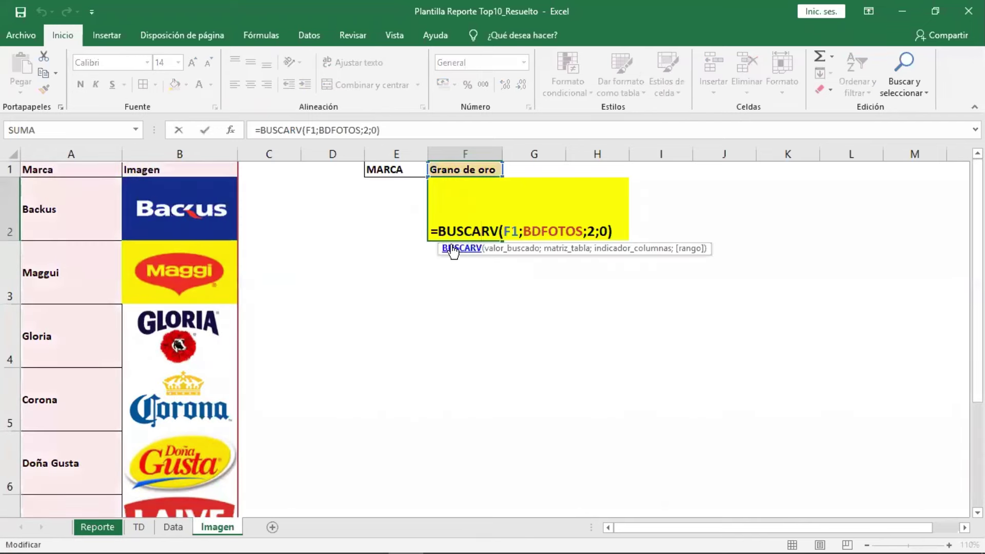
{"action": "left_click", "coordinate": [442, 233]}
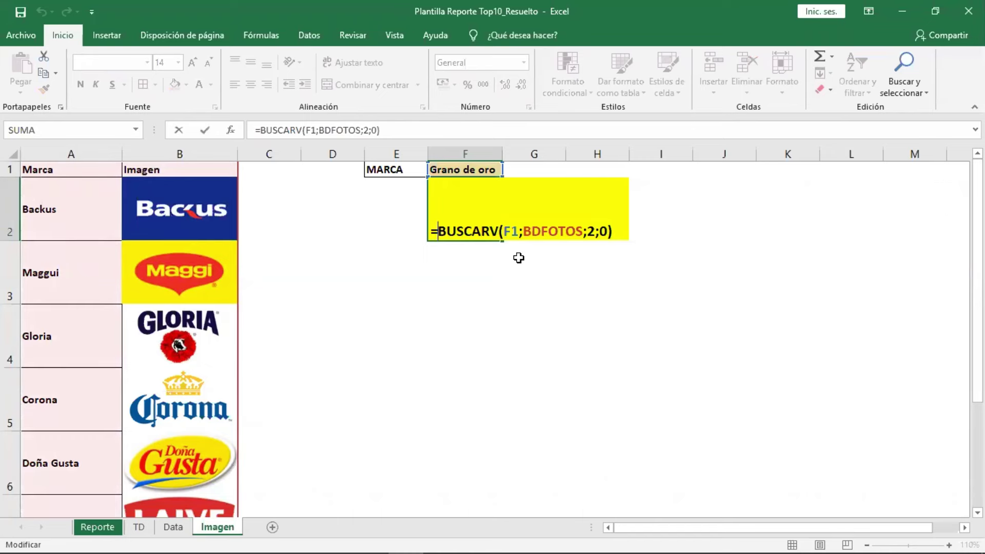
{"action": "type", "text": "\""}
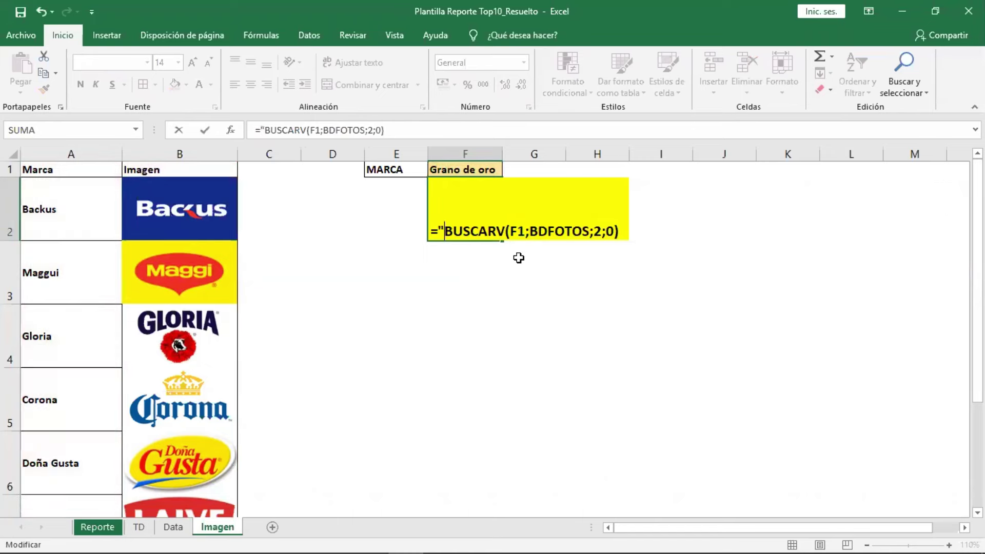
{"action": "type", "text": "FOTO\""}
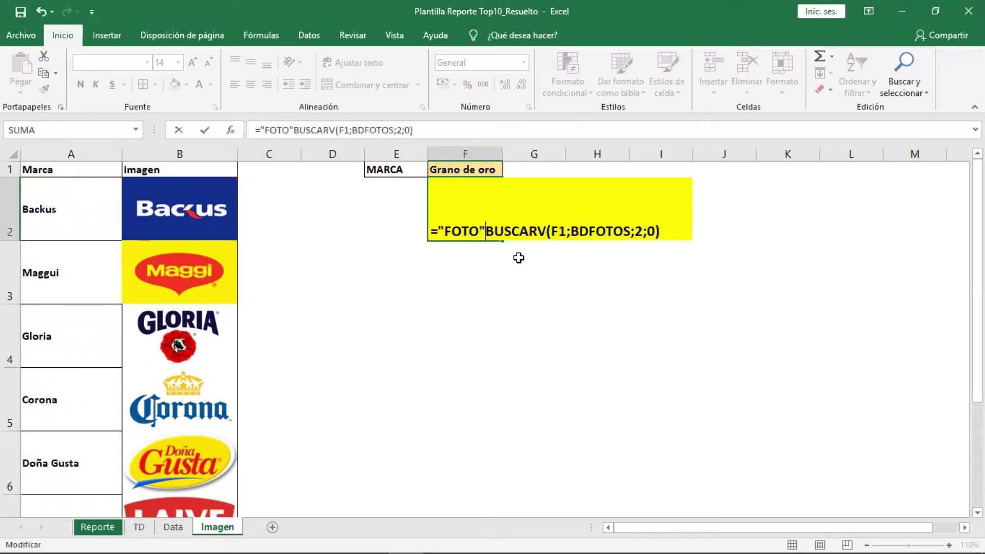
{"action": "type", "text": "&"}
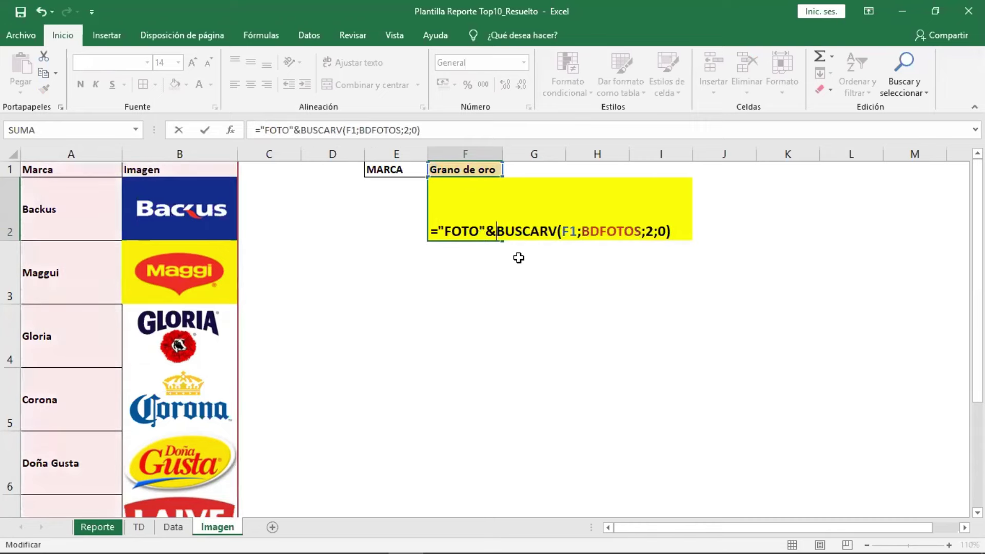
{"action": "key", "text": "Return"}
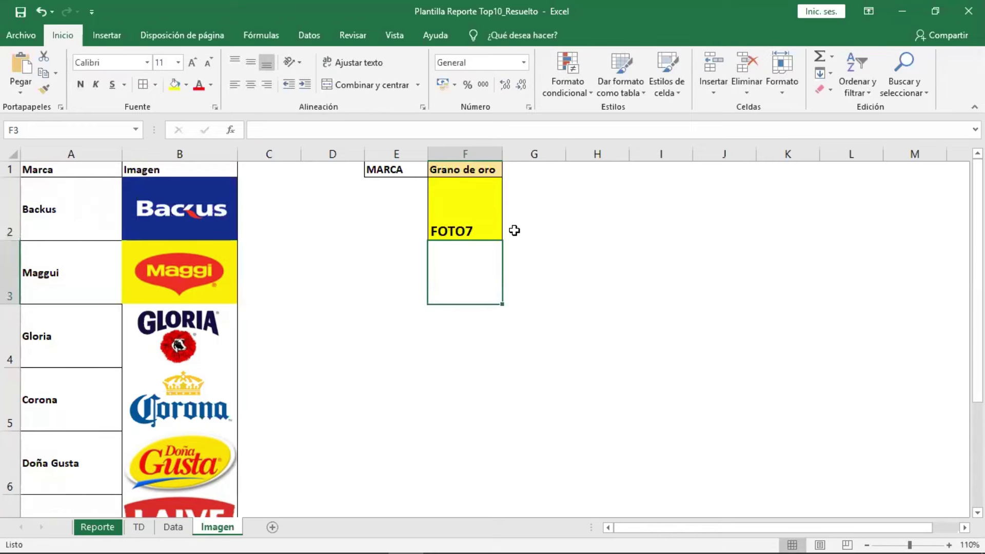
{"action": "left_click", "coordinate": [510, 228]}
Enter =FORMULATEXTO(F2) in F3 to show F2's formula as text.
{"action": "left_click", "coordinate": [459, 255]}
{"action": "type", "text": "="}
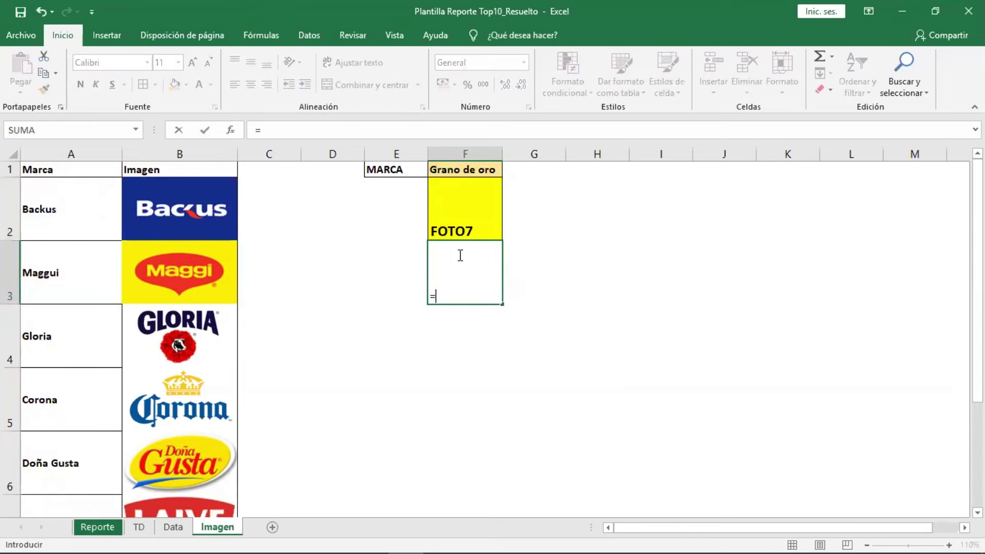
{"action": "type", "text": "FOR"}
{"action": "key", "text": "Tab"}
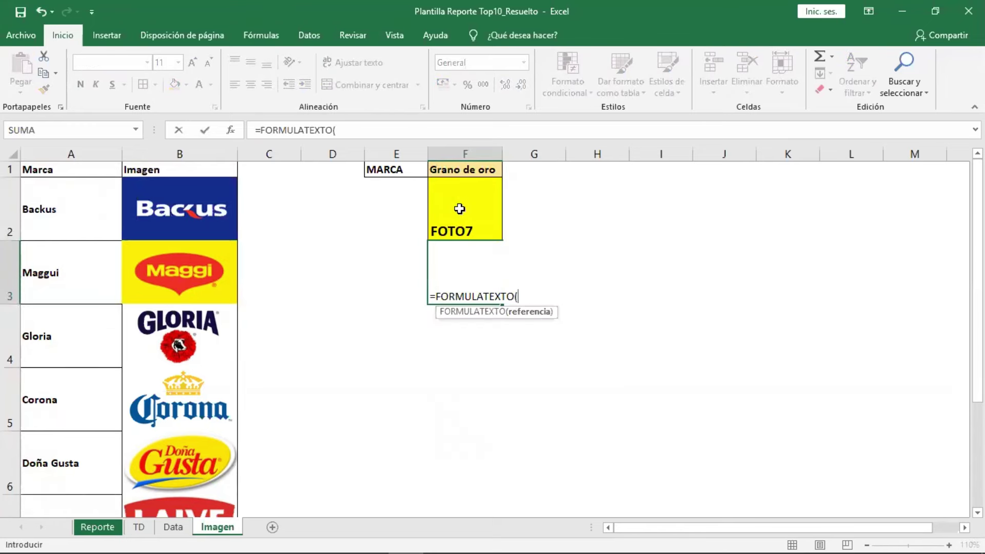
{"action": "left_click", "coordinate": [461, 208]}
{"action": "type", "text": ")"}
{"action": "key", "text": "Return"}
Increase F3's font size three steps and make it bold.
{"action": "left_click", "coordinate": [461, 281]}
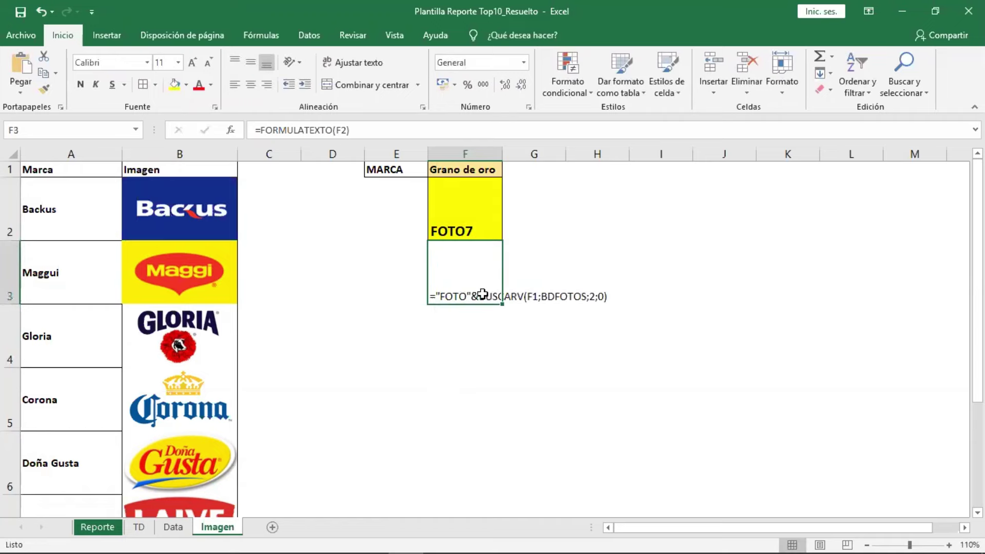
{"action": "left_click", "coordinate": [192, 63]}
{"action": "left_click", "coordinate": [193, 63]}
{"action": "left_click", "coordinate": [193, 63]}
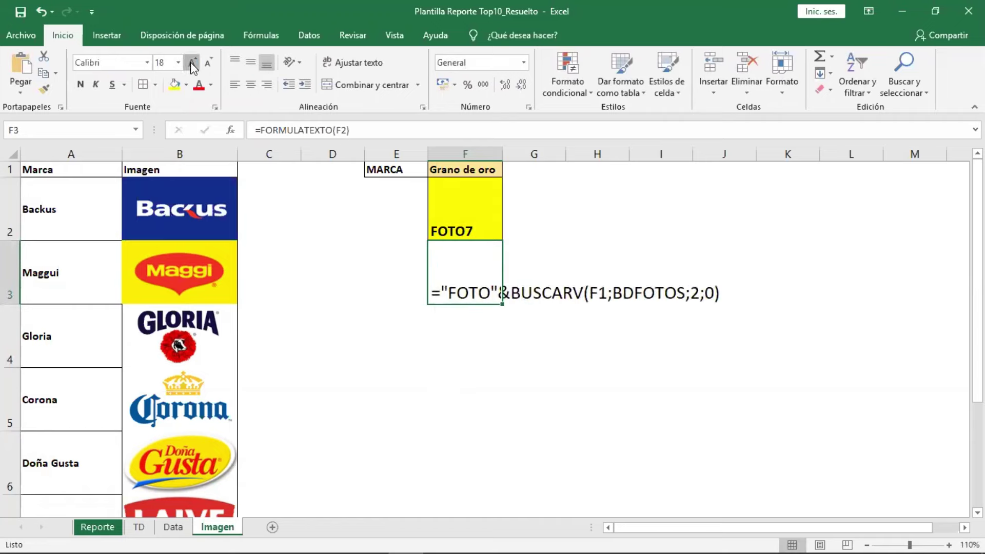
{"action": "left_click", "coordinate": [192, 62]}
{"action": "left_click", "coordinate": [193, 63]}
{"action": "left_click", "coordinate": [80, 85]}
{"action": "left_click", "coordinate": [523, 376]}
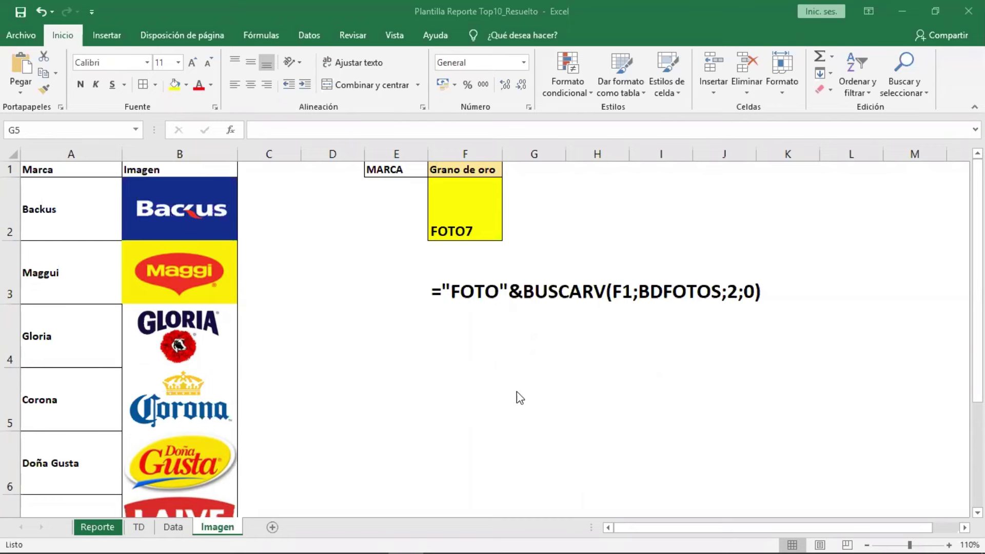
{"action": "left_click", "coordinate": [479, 333]}
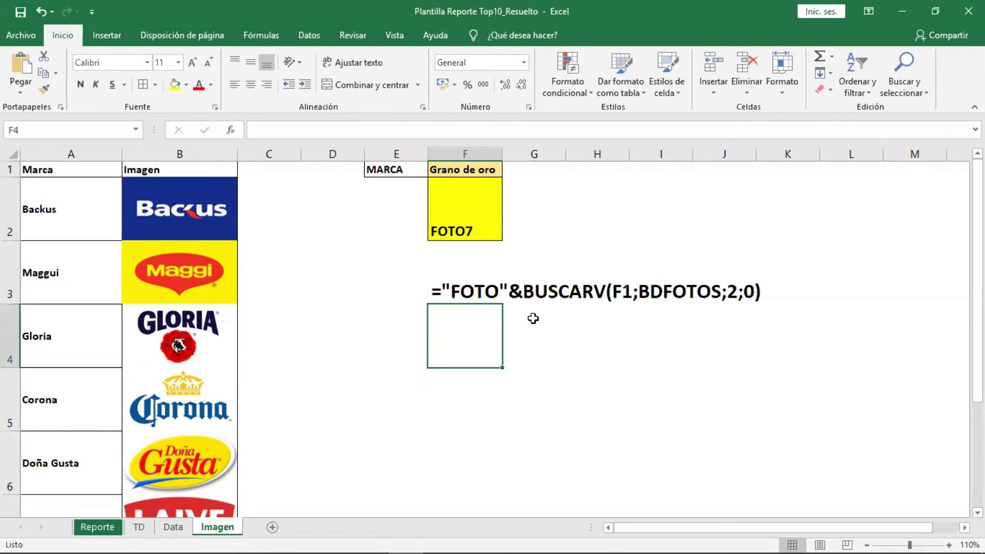
{"action": "left_click", "coordinate": [483, 222]}
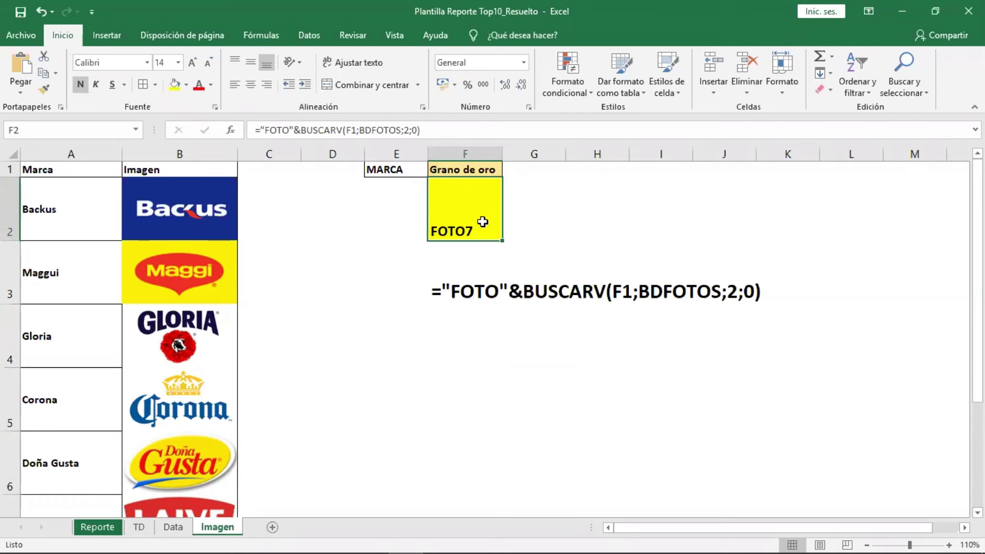
{"action": "left_click", "coordinate": [484, 170]}
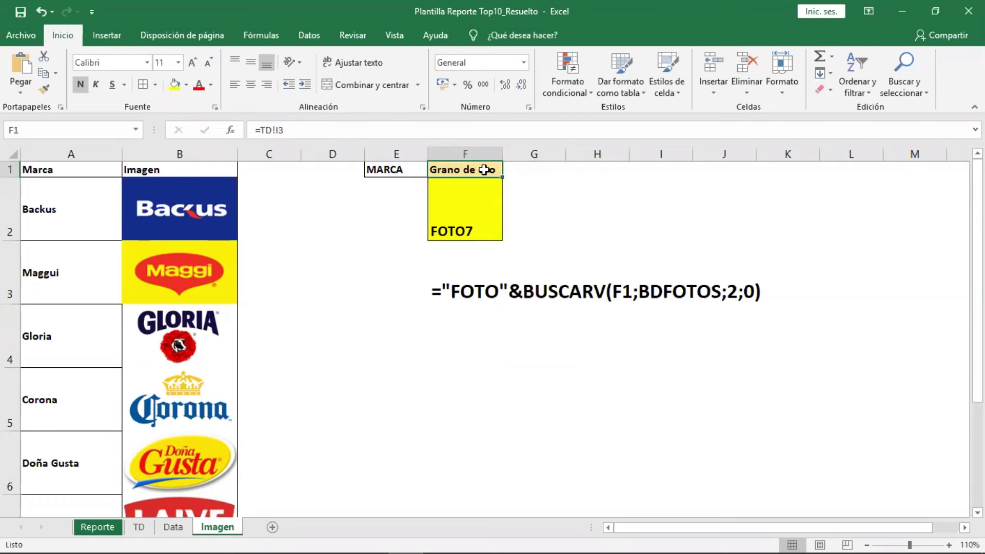
{"action": "left_click", "coordinate": [482, 199]}
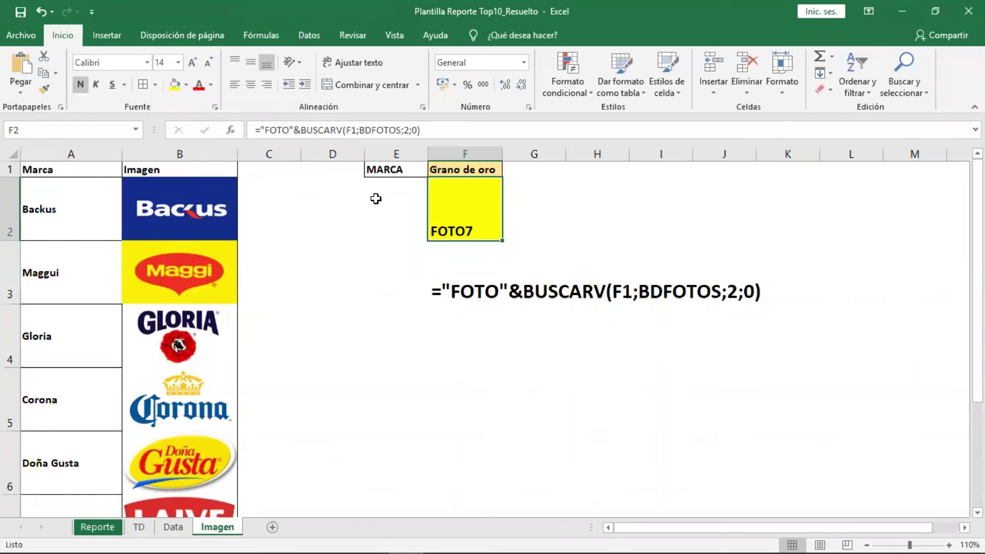
Enter RETRATO in the Name Box to name cell F2, then reselect F2.
{"action": "left_click", "coordinate": [87, 132]}
{"action": "type", "text": "RET"}
{"action": "type", "text": "RATO"}
{"action": "key", "text": "Return"}
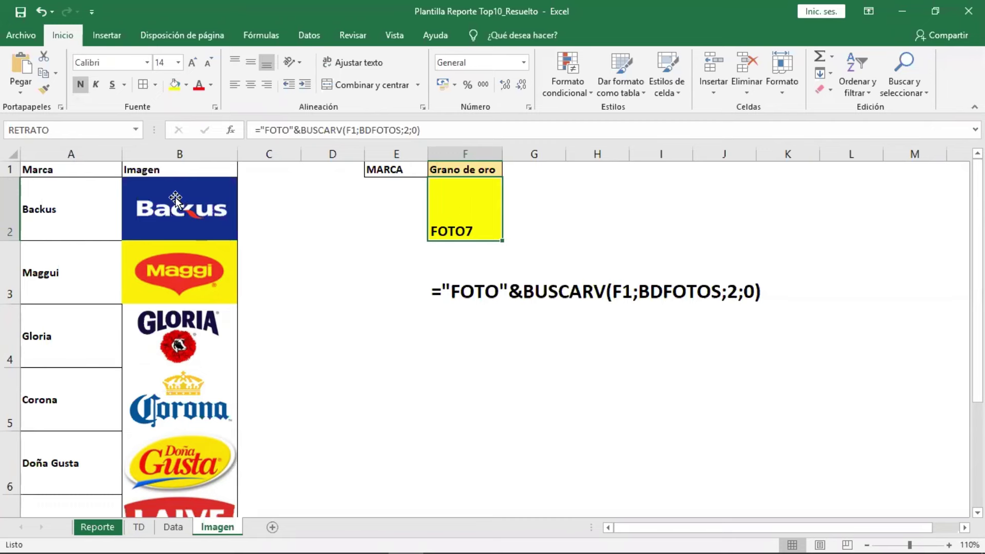
{"action": "left_click", "coordinate": [482, 169]}
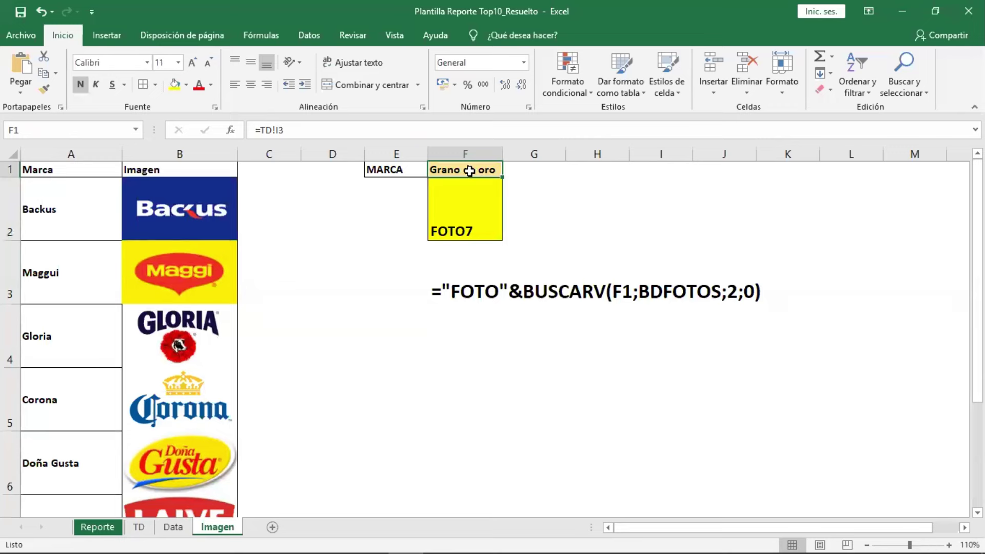
{"action": "left_click", "coordinate": [481, 223]}
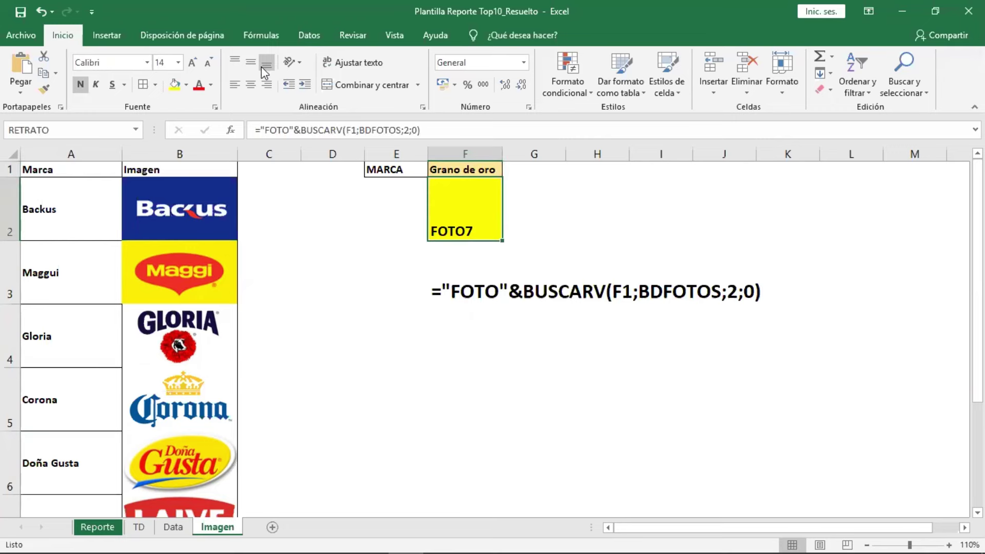
{"action": "left_click", "coordinate": [259, 36]}
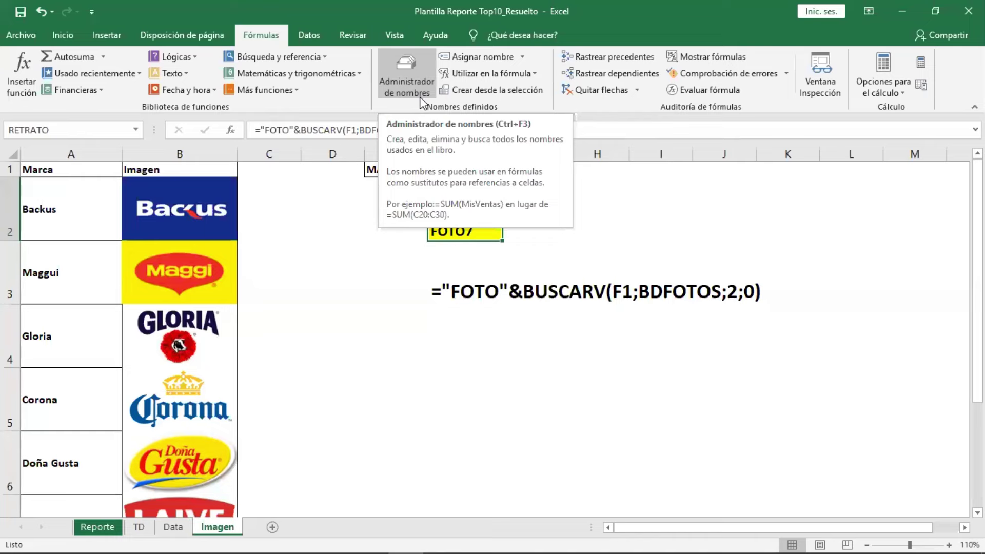
In the Name Manager, create the name FOTO referring to =INDIRECTO(RETRATO).
{"action": "left_click", "coordinate": [418, 92]}
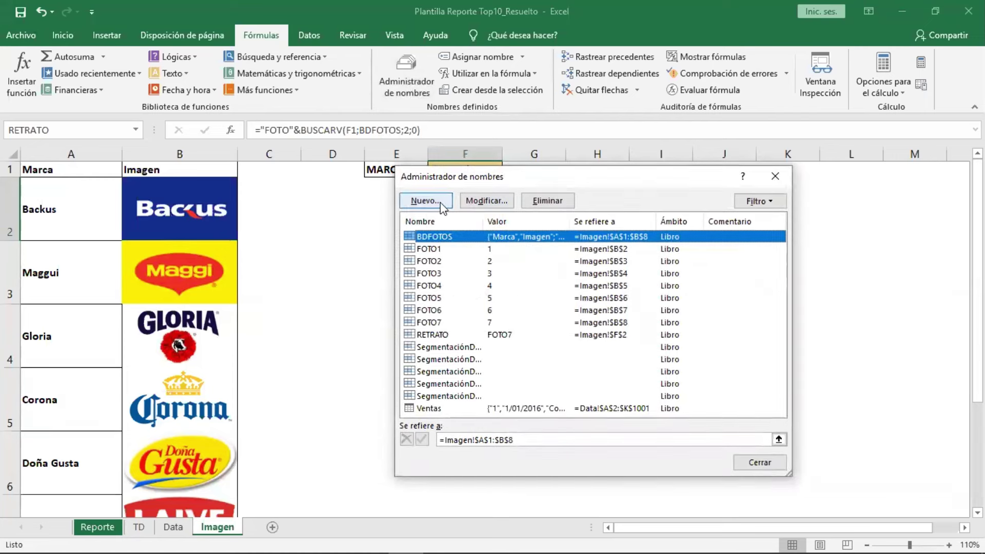
{"action": "left_click", "coordinate": [442, 202]}
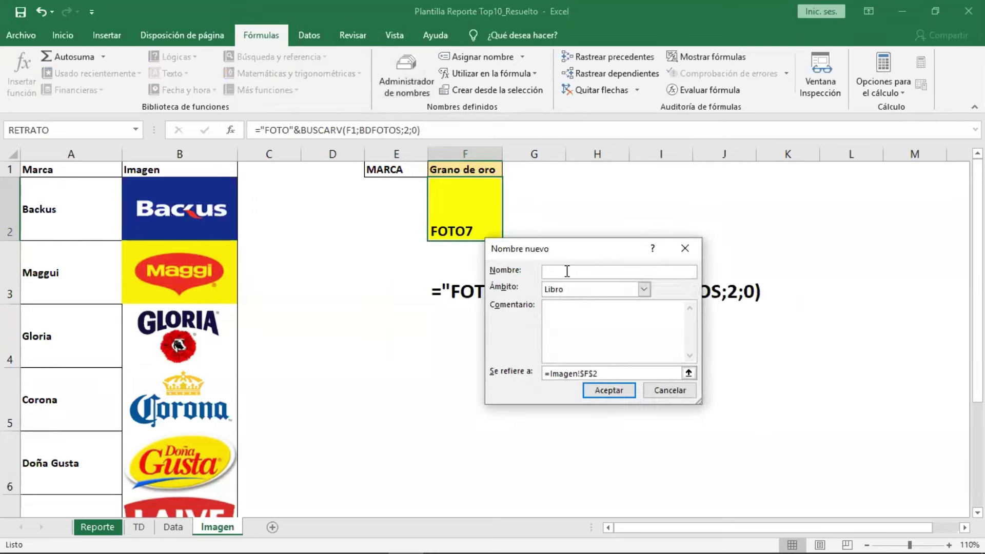
{"action": "type", "text": "FOT"}
{"action": "type", "text": "O"}
{"action": "left_click_drag", "start_coordinate": [606, 373], "coordinate": [523, 371]}
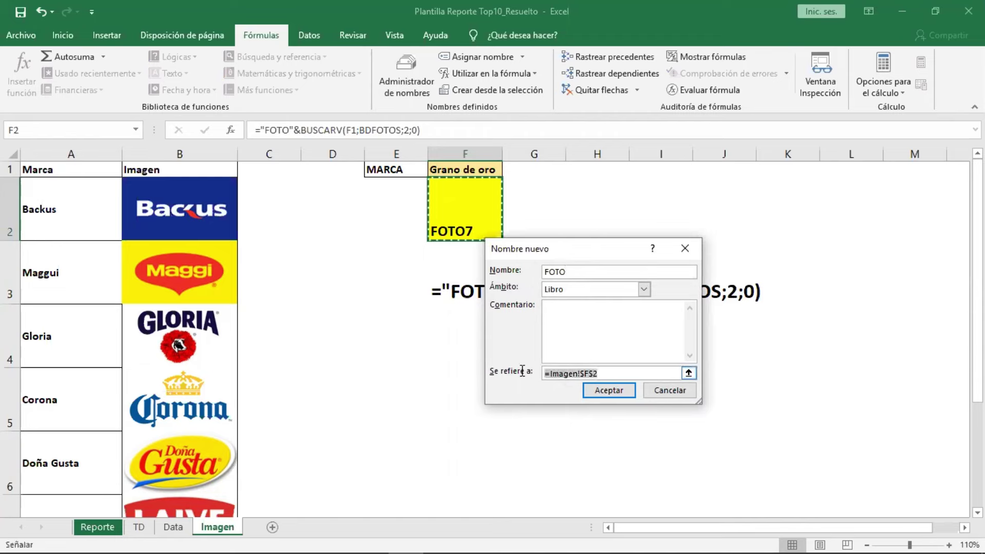
{"action": "key", "text": "Delete"}
{"action": "type", "text": "="}
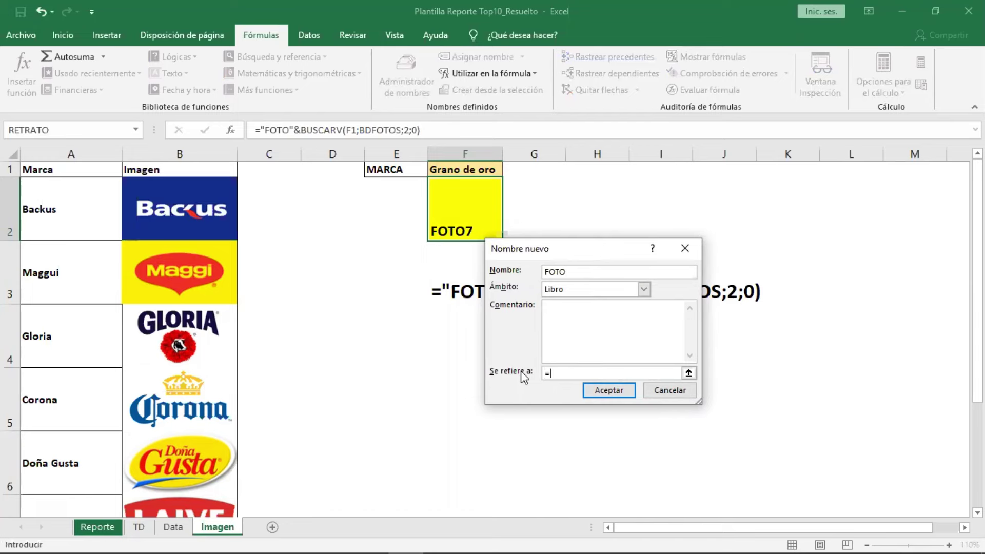
{"action": "type", "text": "INDIR"}
{"action": "type", "text": "ECTO"}
{"action": "type", "text": "("}
{"action": "type", "text": "R"}
{"action": "type", "text": "ET"}
{"action": "type", "text": "RAT"}
{"action": "type", "text": "O)"}
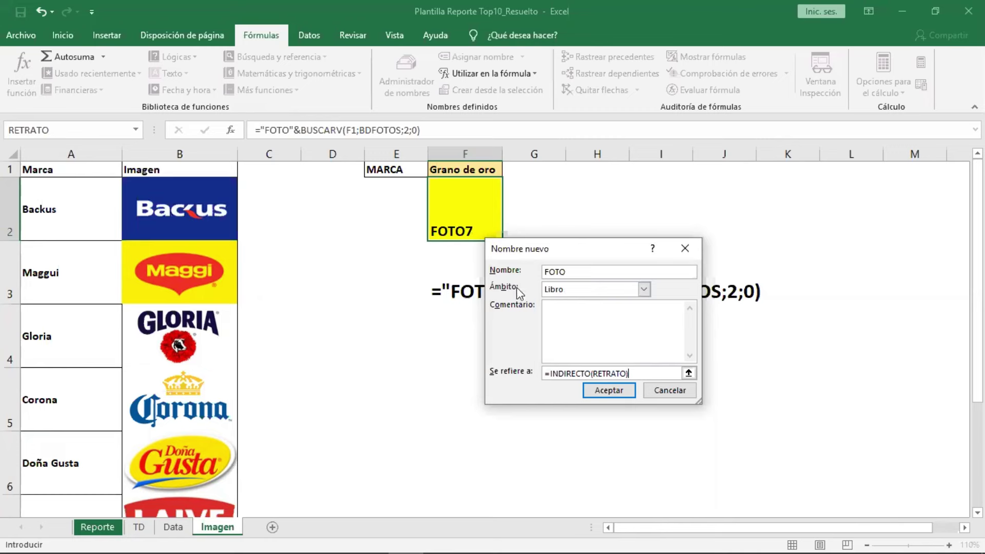
{"action": "left_click", "coordinate": [605, 391]}
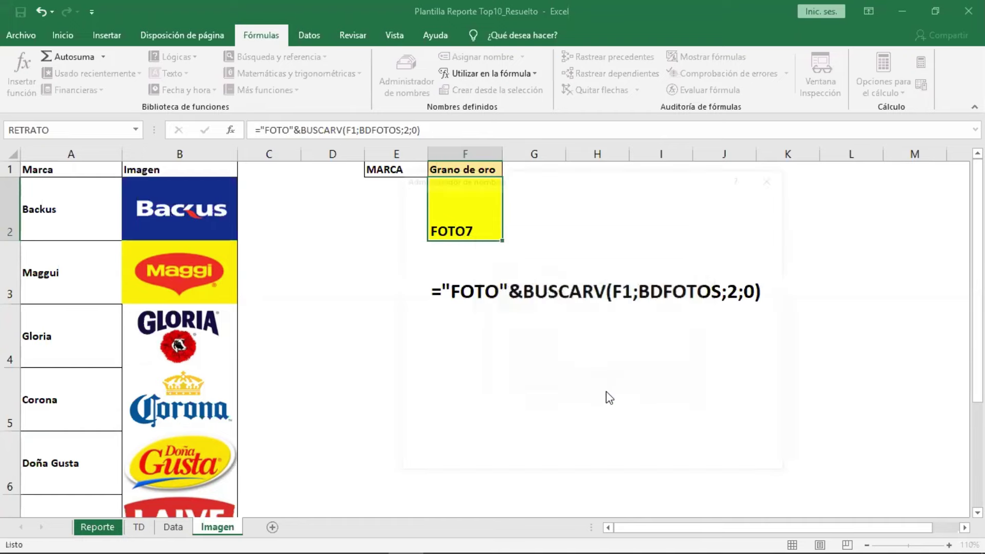
Close the Name Manager and select cell F5 for the picture.
{"action": "left_click", "coordinate": [747, 464]}
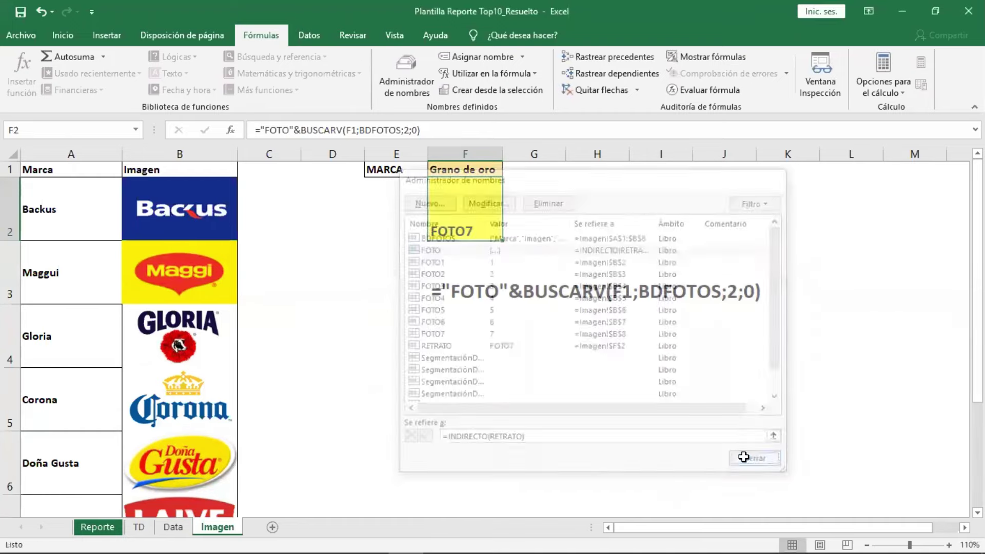
{"action": "left_click", "coordinate": [515, 421]}
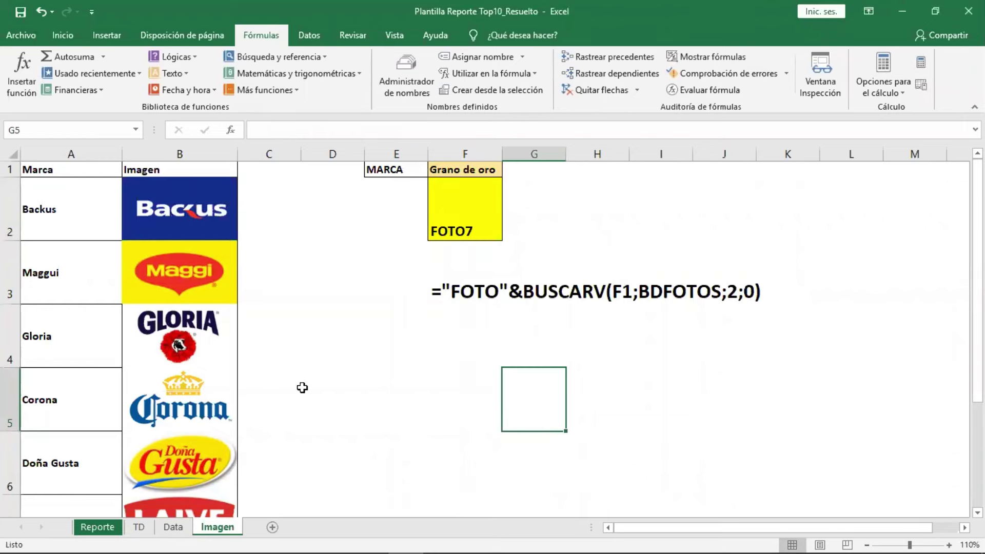
{"action": "left_click", "coordinate": [465, 169]}
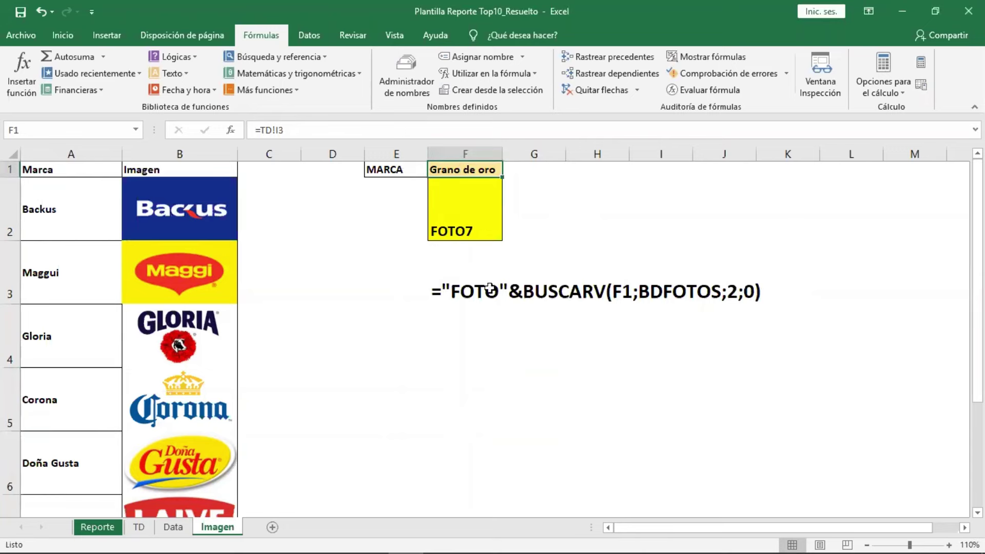
{"action": "left_click", "coordinate": [505, 349]}
{"action": "left_click", "coordinate": [457, 370]}
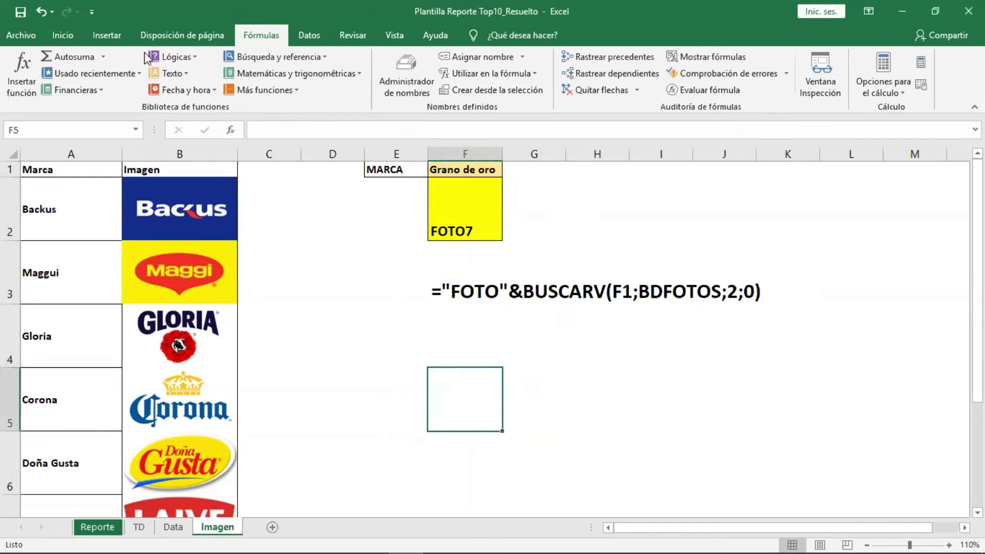
Insert picture 1, the Tablas Dinámicas y Gráficos banner, from the Imágenes folder.
{"action": "left_click", "coordinate": [122, 35]}
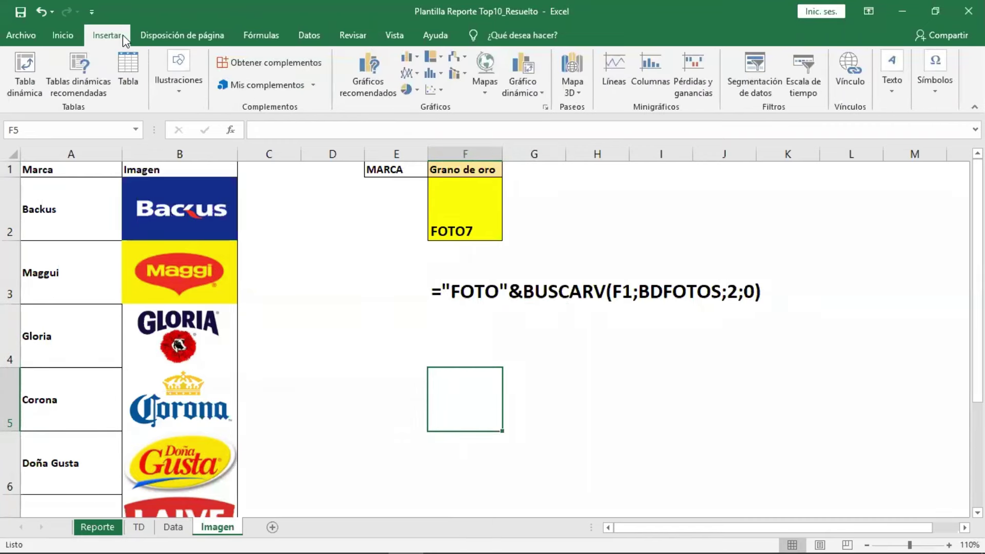
{"action": "left_click", "coordinate": [166, 97]}
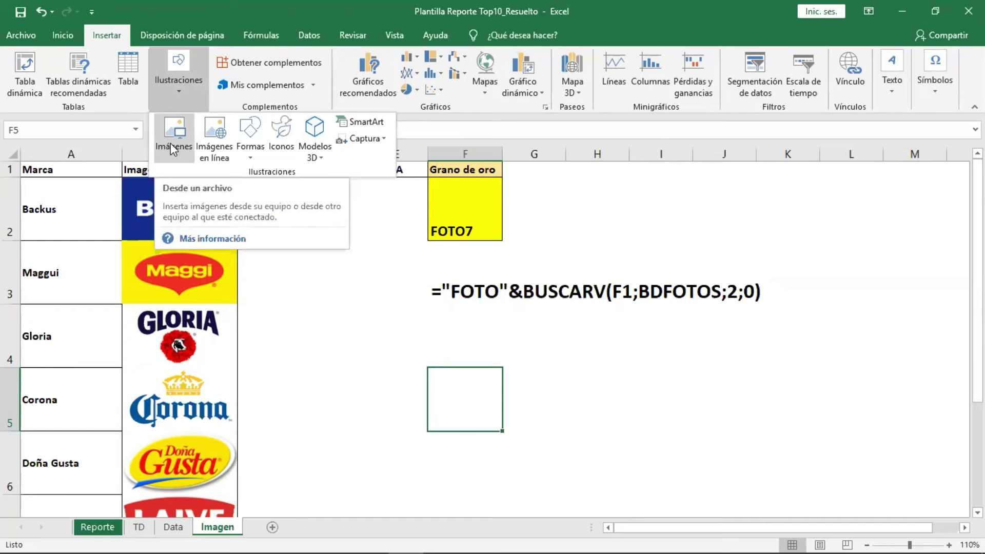
{"action": "left_click", "coordinate": [172, 149]}
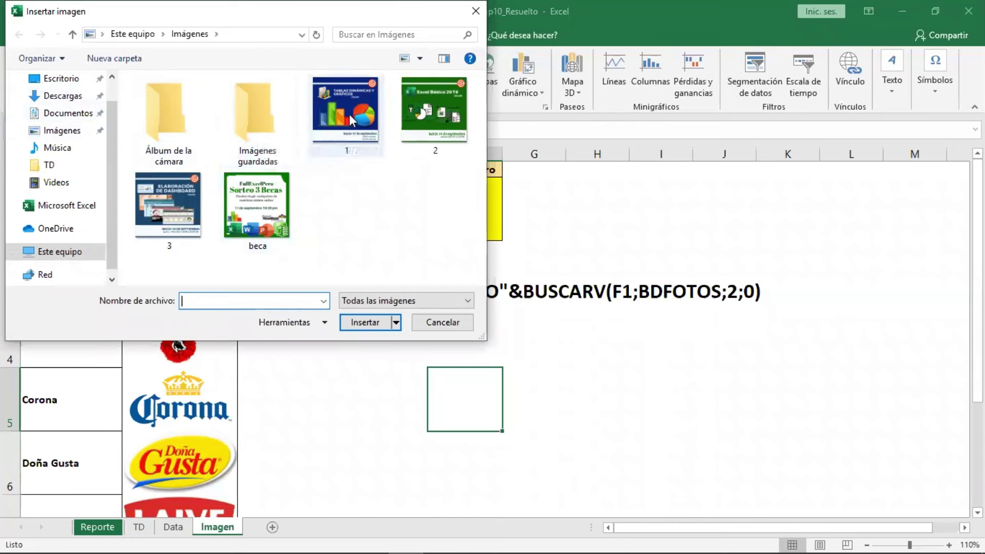
{"action": "left_click", "coordinate": [72, 134]}
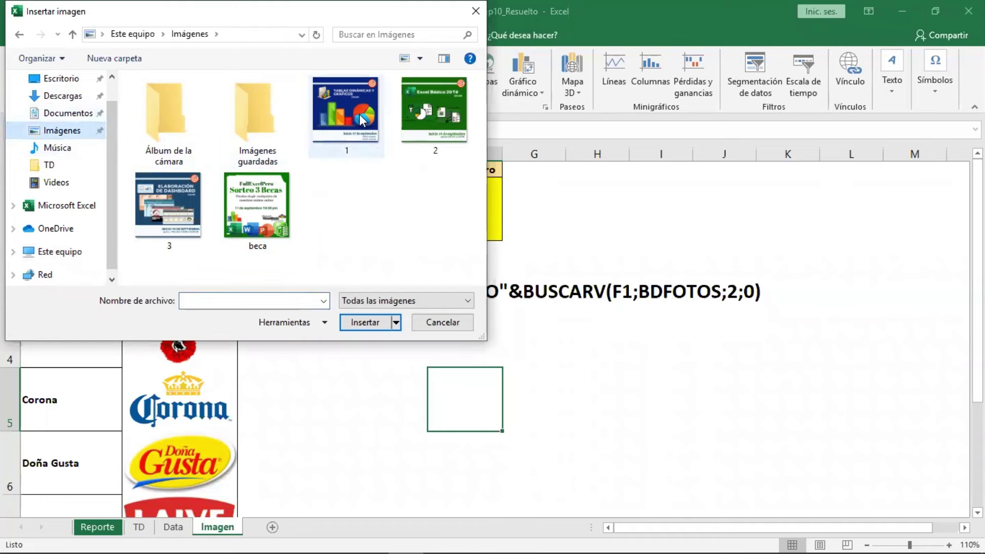
{"action": "double_click", "coordinate": [368, 116]}
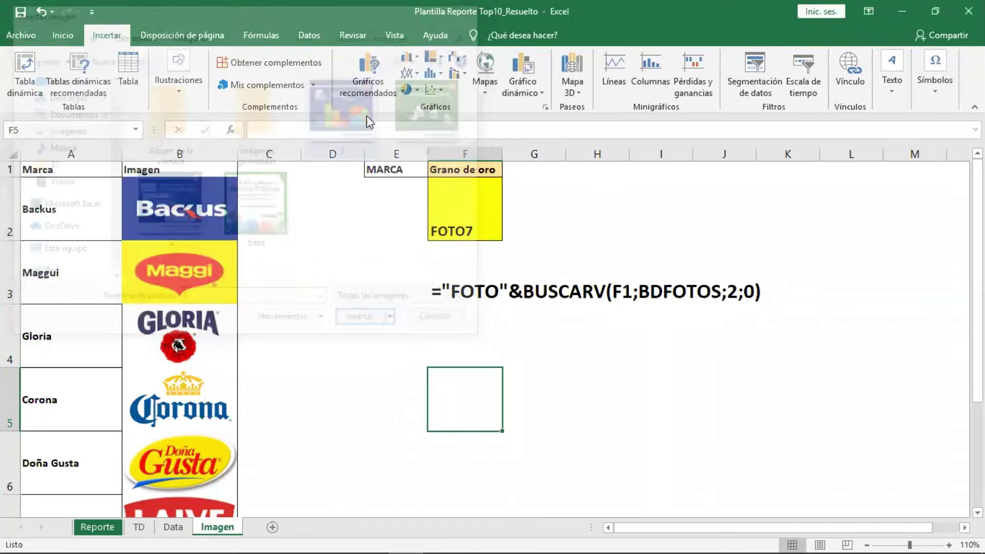
Link the inserted picture to =FOTO and place the Grano de oro logo beside F2.
{"action": "left_click_drag", "start_coordinate": [542, 414], "coordinate": [506, 323]}
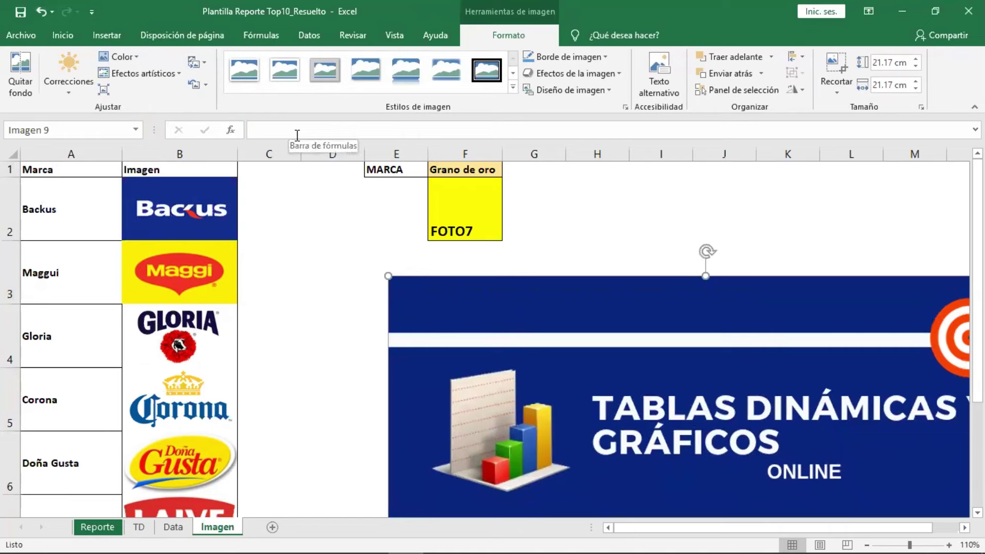
{"action": "left_click_drag", "start_coordinate": [434, 300], "coordinate": [429, 303]}
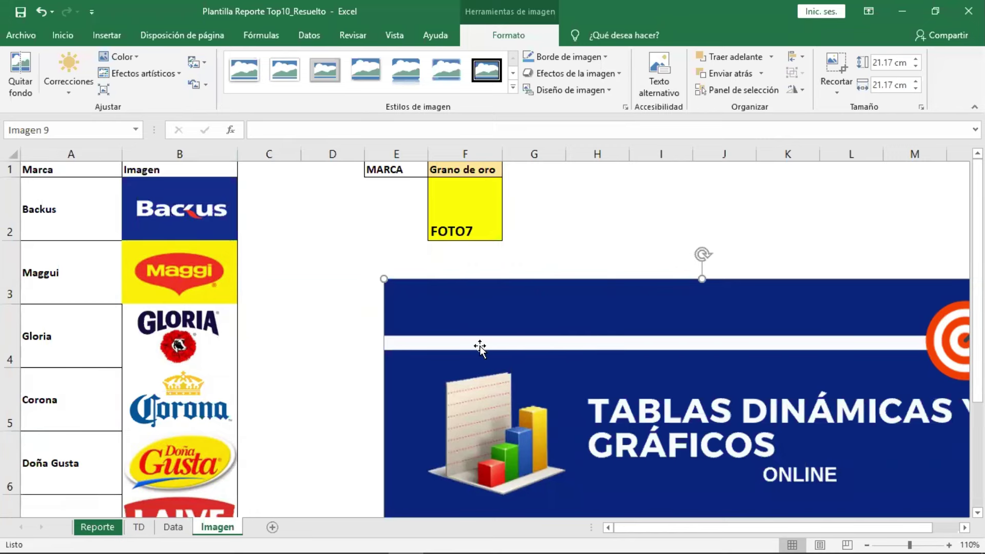
{"action": "left_click", "coordinate": [298, 131]}
{"action": "type", "text": "="}
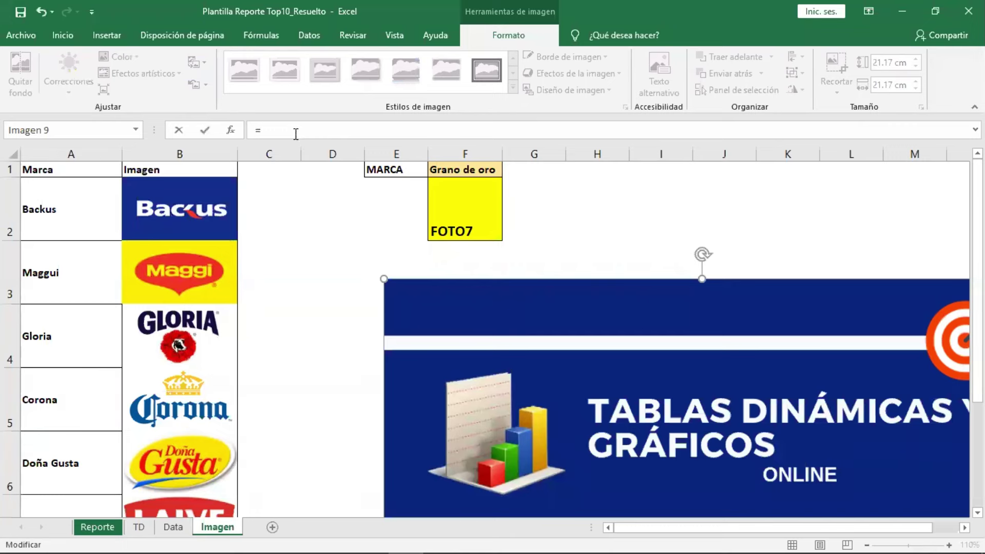
{"action": "type", "text": "F"}
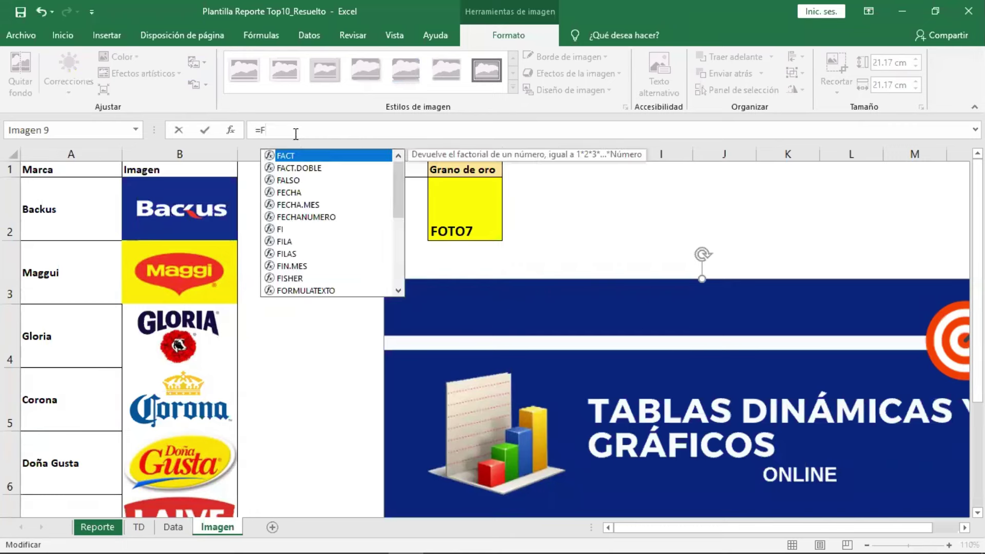
{"action": "type", "text": "OTO"}
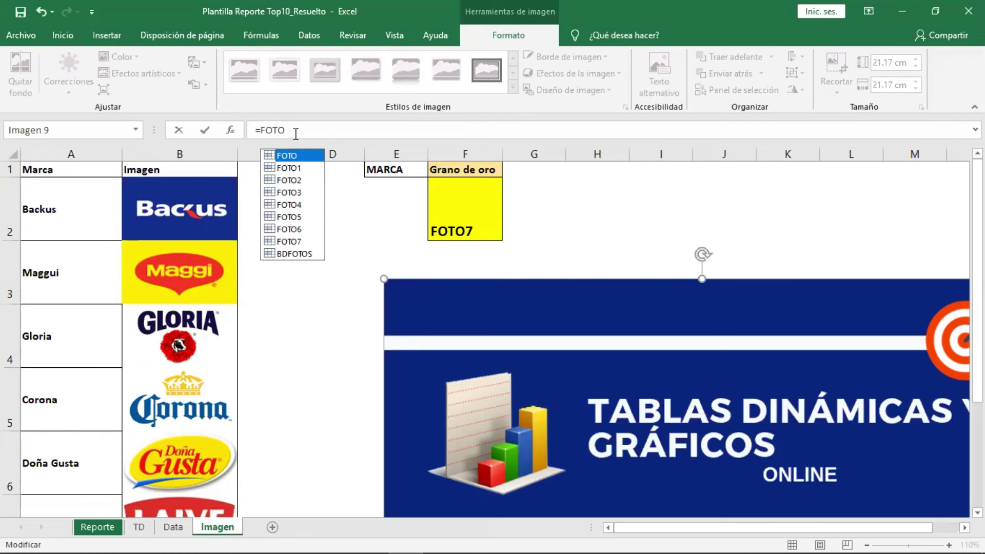
{"action": "key", "text": "Return"}
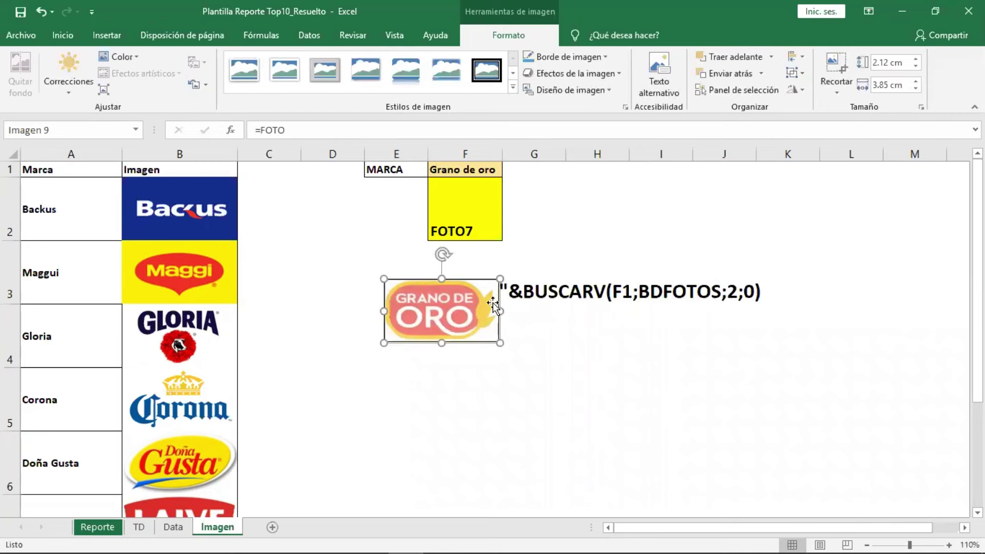
{"action": "mouse_move", "coordinate": [495, 302]}
{"action": "left_mouse_down"}
{"action": "mouse_move", "coordinate": [554, 214]}
{"action": "mouse_move", "coordinate": [626, 204]}
{"action": "left_mouse_up"}
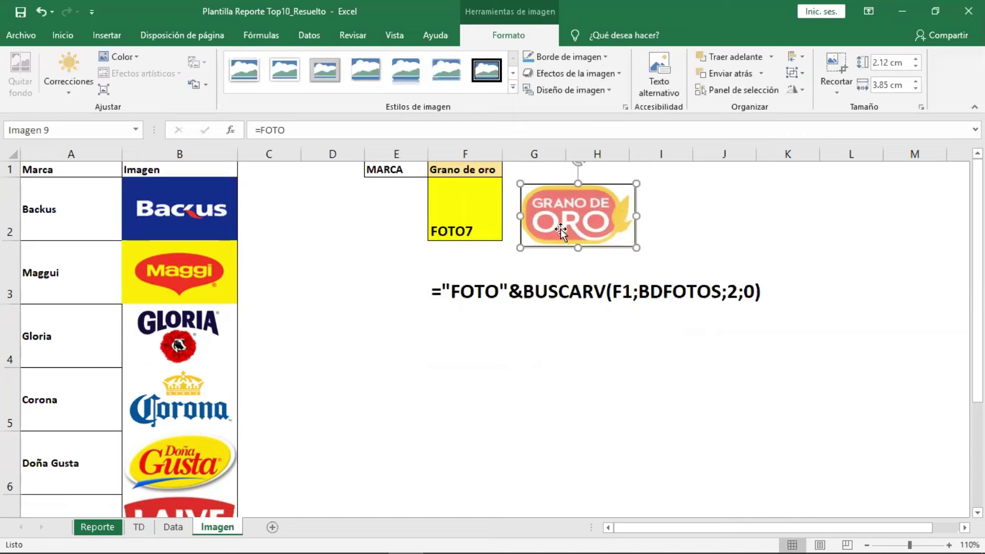
{"action": "mouse_move", "coordinate": [560, 229]}
{"action": "left_mouse_down"}
{"action": "mouse_move", "coordinate": [493, 266]}
{"action": "mouse_move", "coordinate": [552, 226]}
{"action": "left_mouse_up"}
{"action": "left_click", "coordinate": [500, 388]}
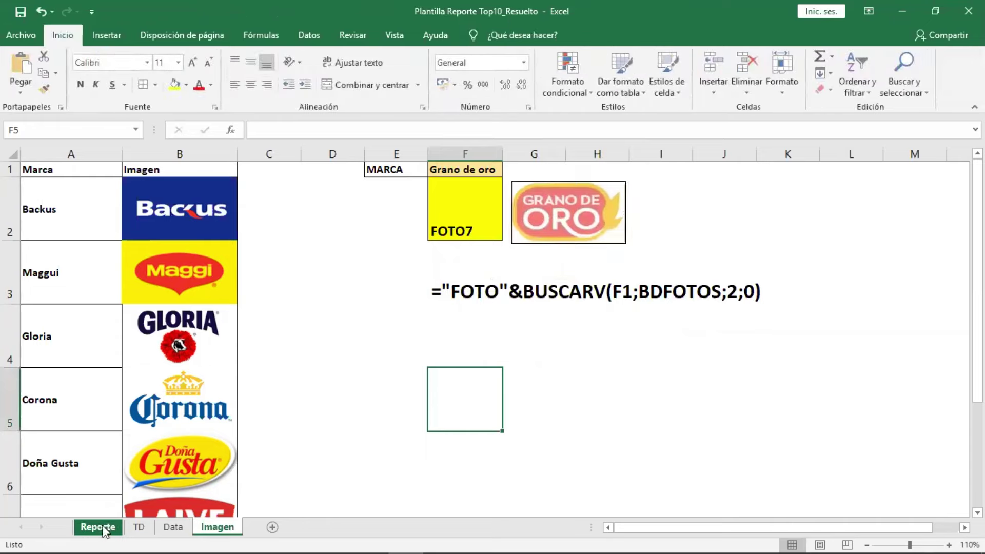
{"action": "left_click", "coordinate": [97, 527]}
{"action": "left_click", "coordinate": [171, 195]}
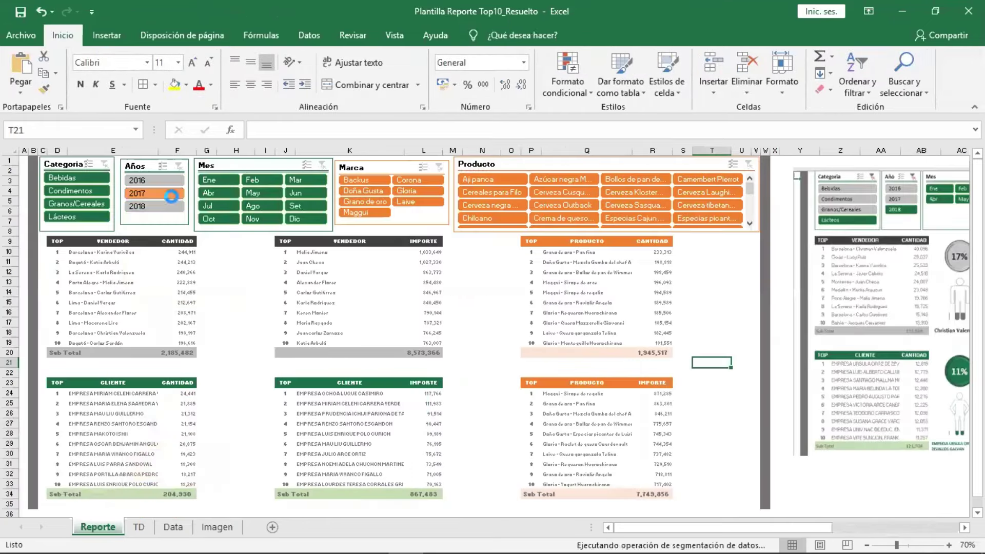
{"action": "left_click", "coordinate": [85, 217]}
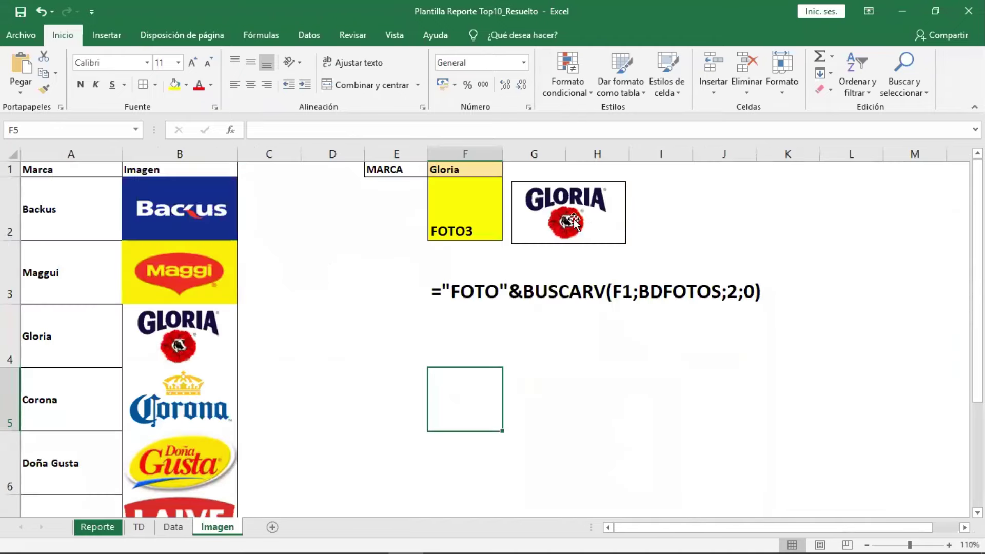
{"action": "left_click", "coordinate": [86, 529]}
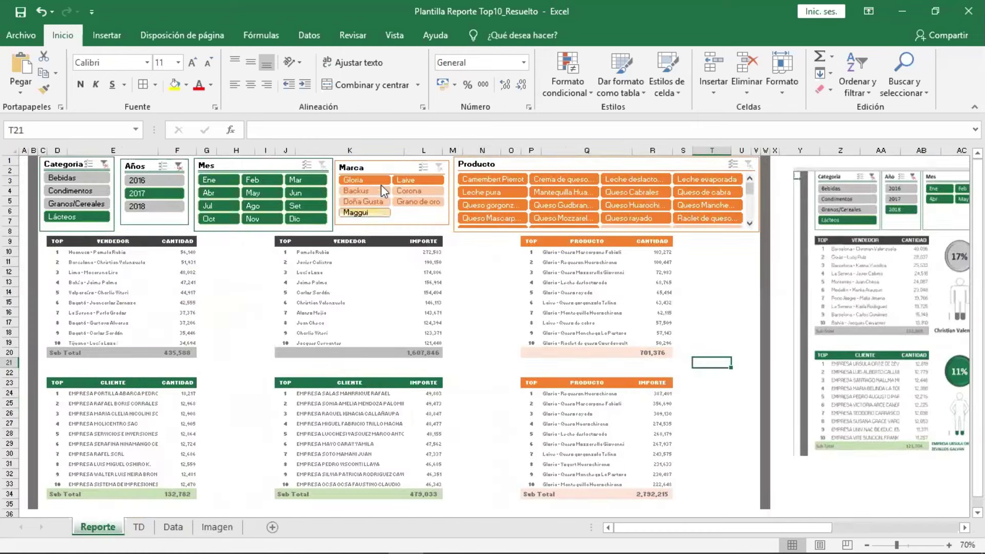
{"action": "left_click", "coordinate": [404, 179]}
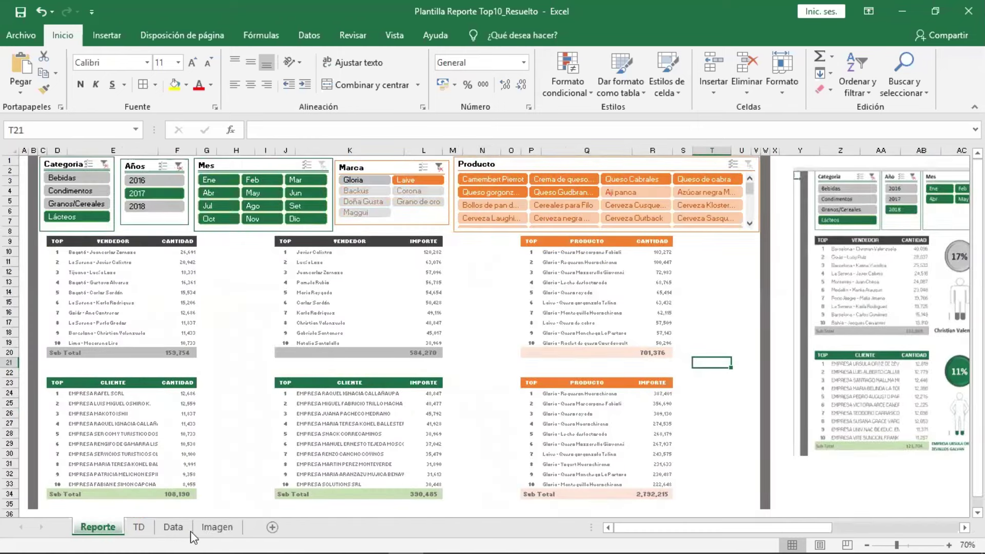
{"action": "left_click", "coordinate": [215, 528]}
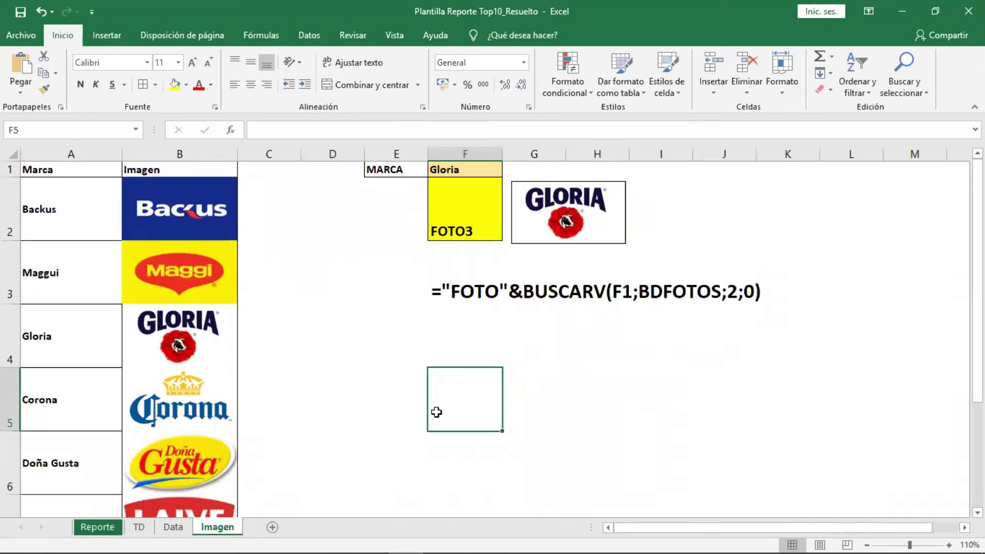
{"action": "left_click", "coordinate": [96, 528]}
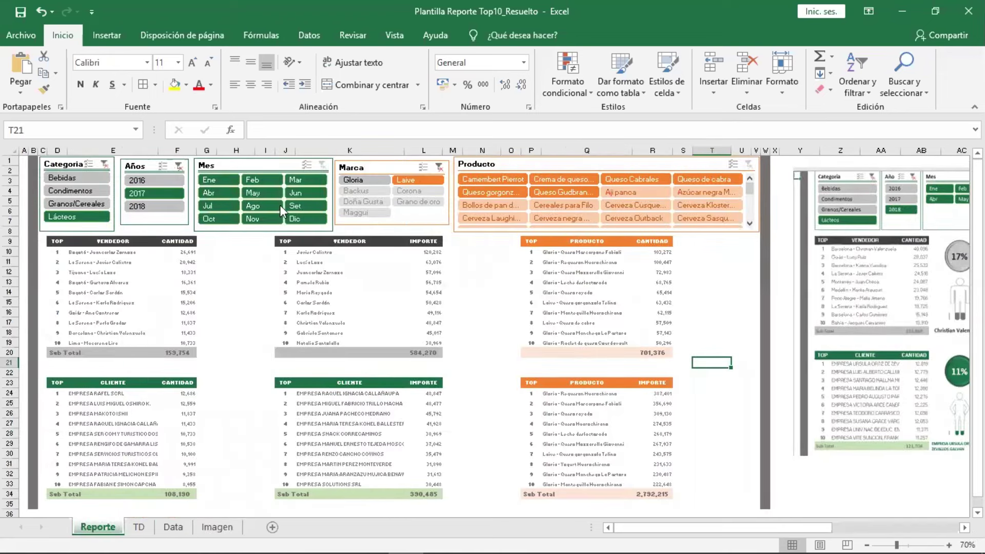
{"action": "left_click", "coordinate": [155, 208]}
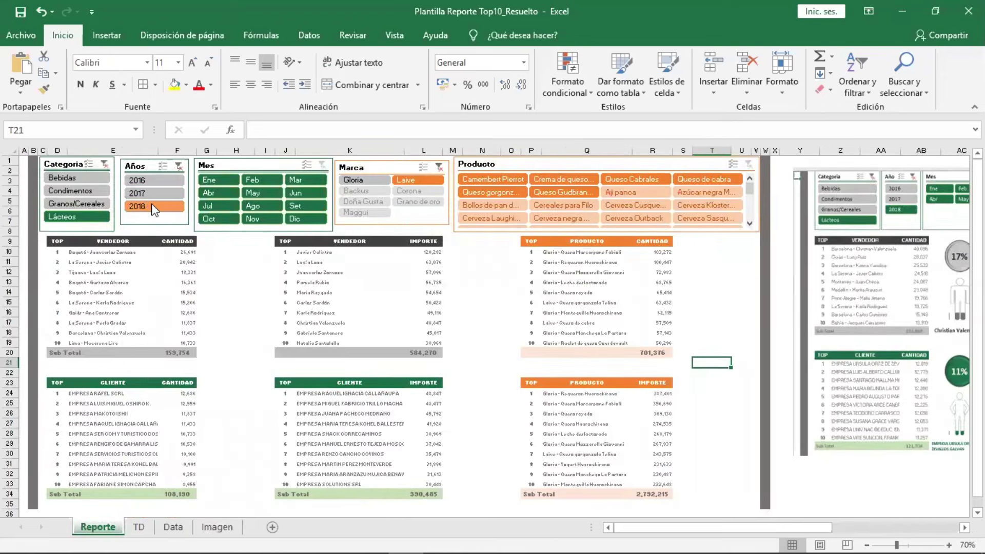
{"action": "left_click", "coordinate": [150, 179]}
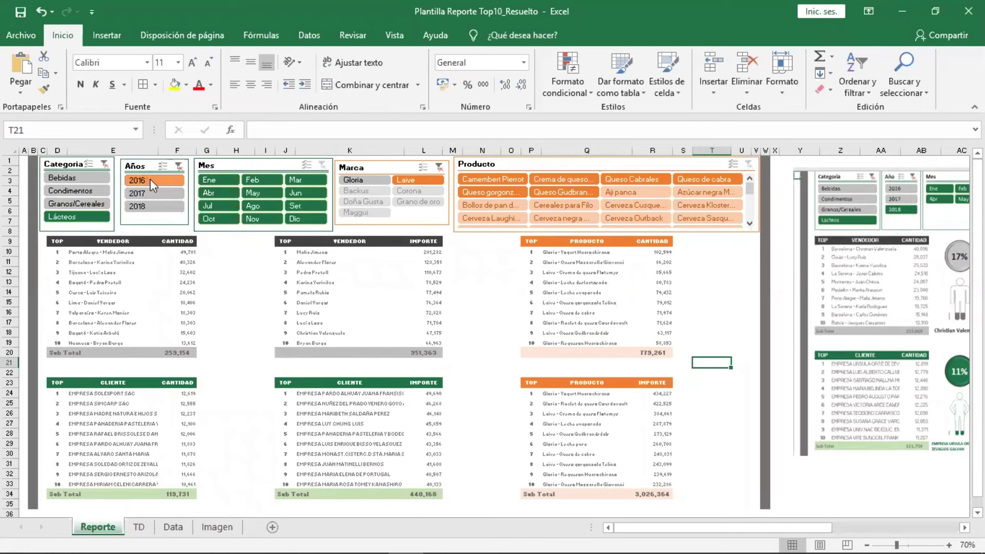
{"action": "left_click", "coordinate": [81, 177]}
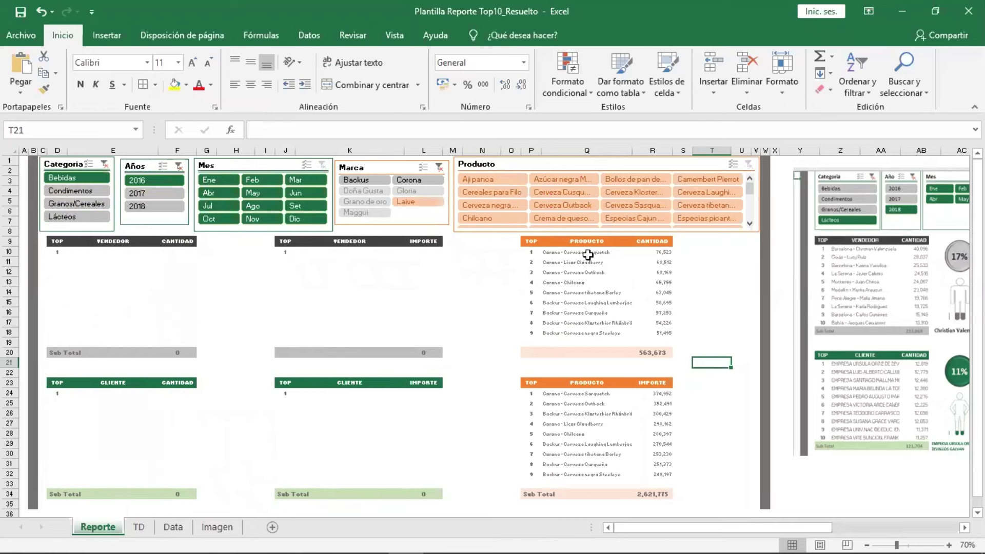
{"action": "left_click", "coordinate": [439, 167]}
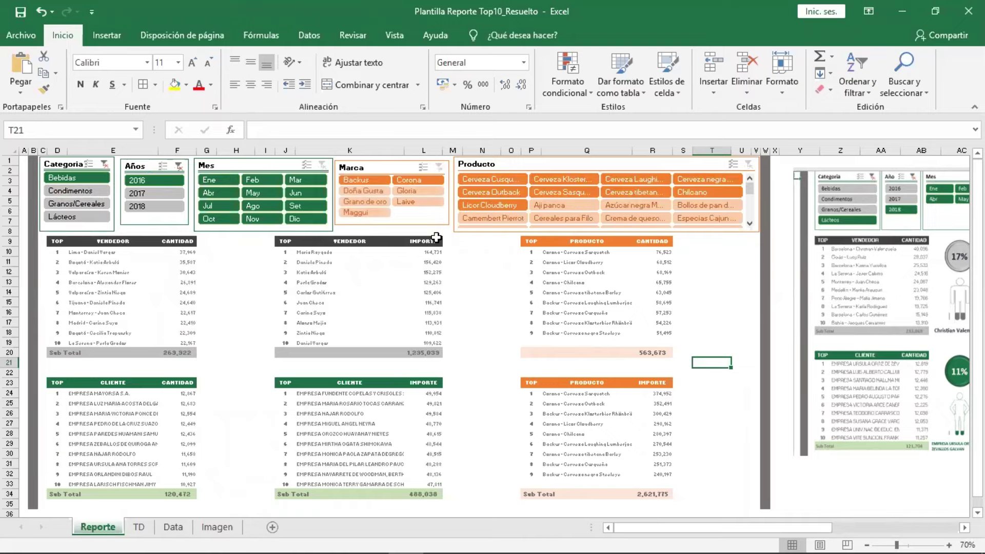
{"action": "left_click", "coordinate": [216, 528]}
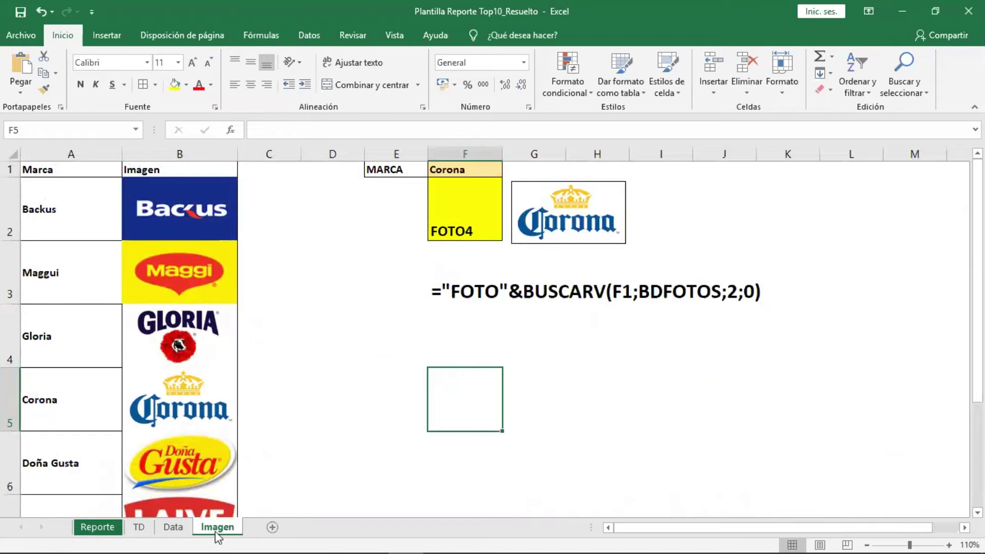
{"action": "left_click", "coordinate": [103, 530]}
{"action": "left_click", "coordinate": [580, 253]}
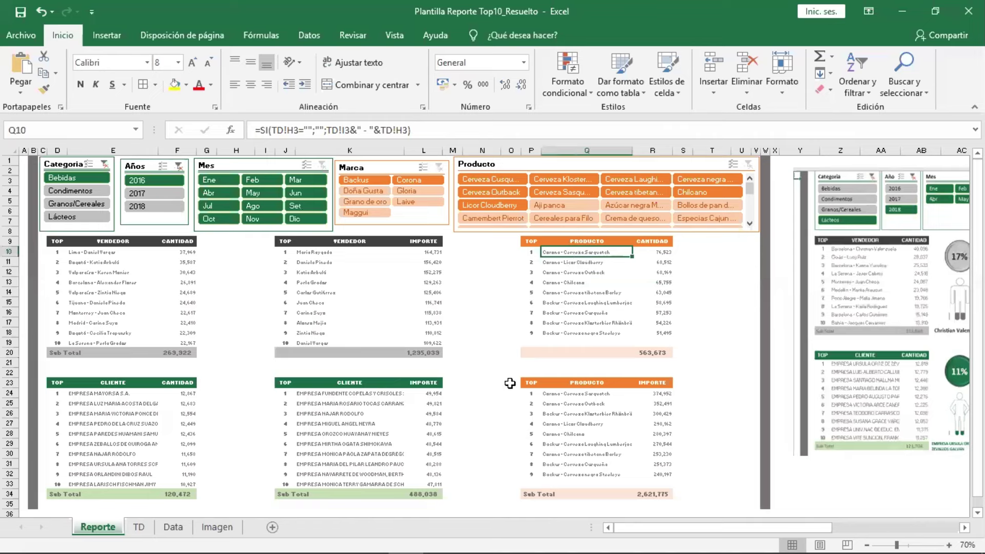
{"action": "left_click", "coordinate": [307, 193]}
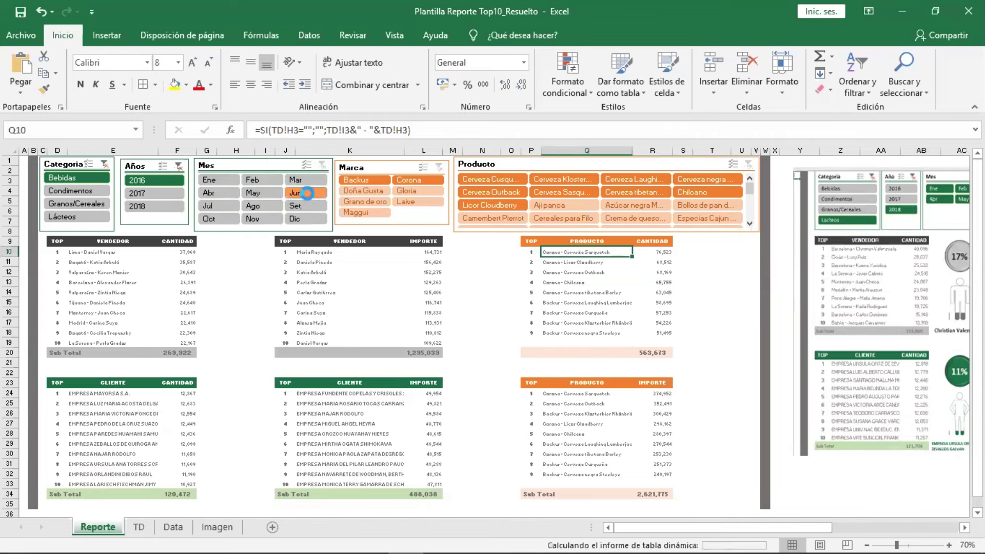
{"action": "left_click", "coordinate": [256, 194]}
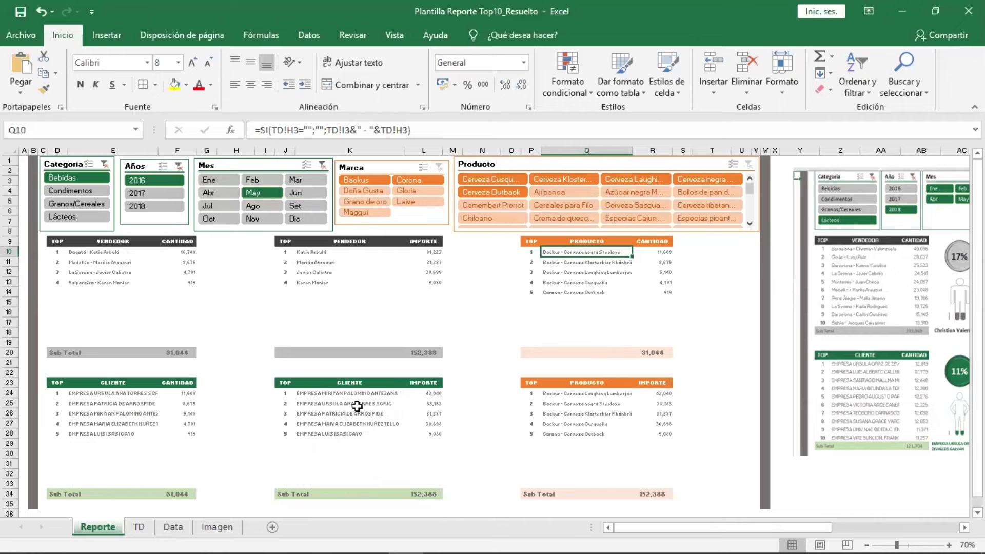
{"action": "left_click", "coordinate": [218, 528]}
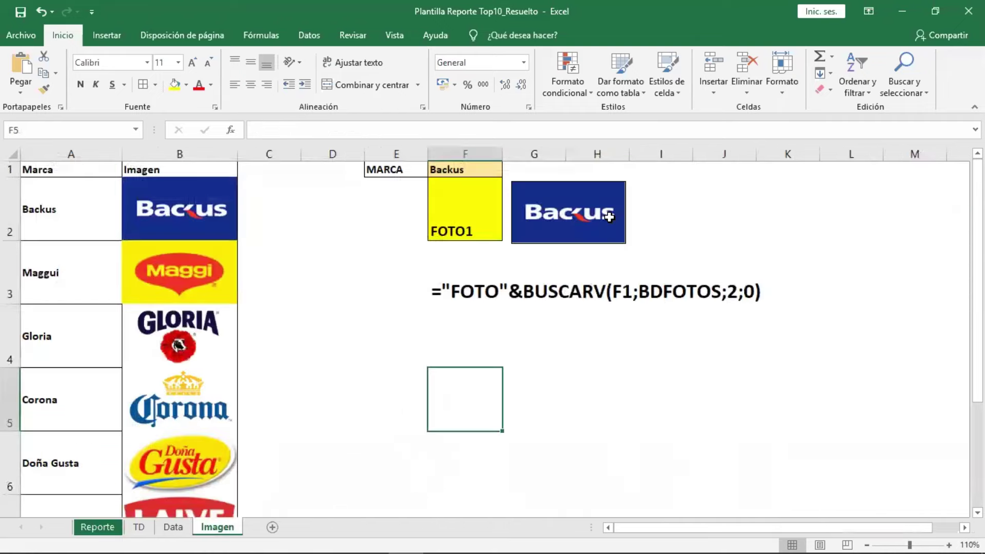
{"action": "left_click", "coordinate": [97, 527]}
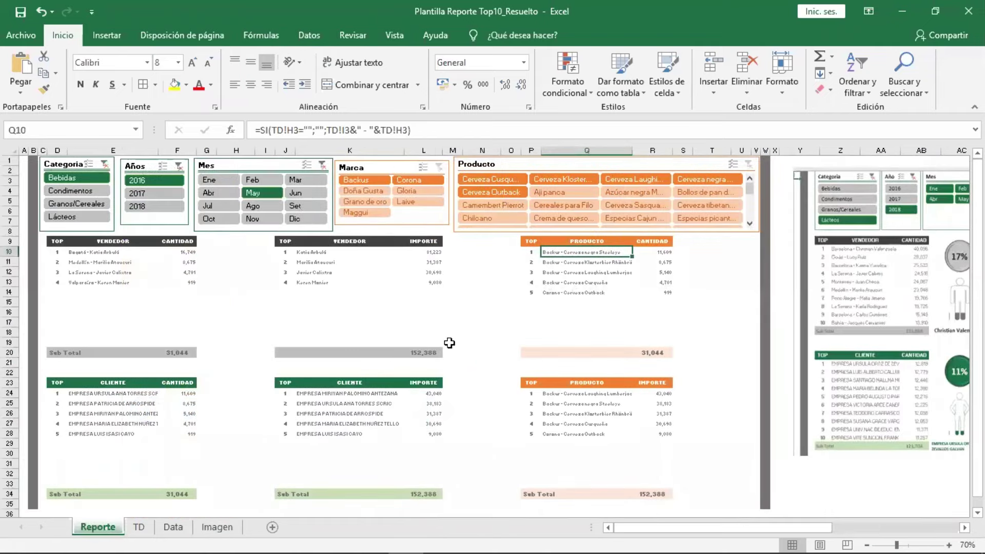
{"action": "left_click", "coordinate": [323, 165]}
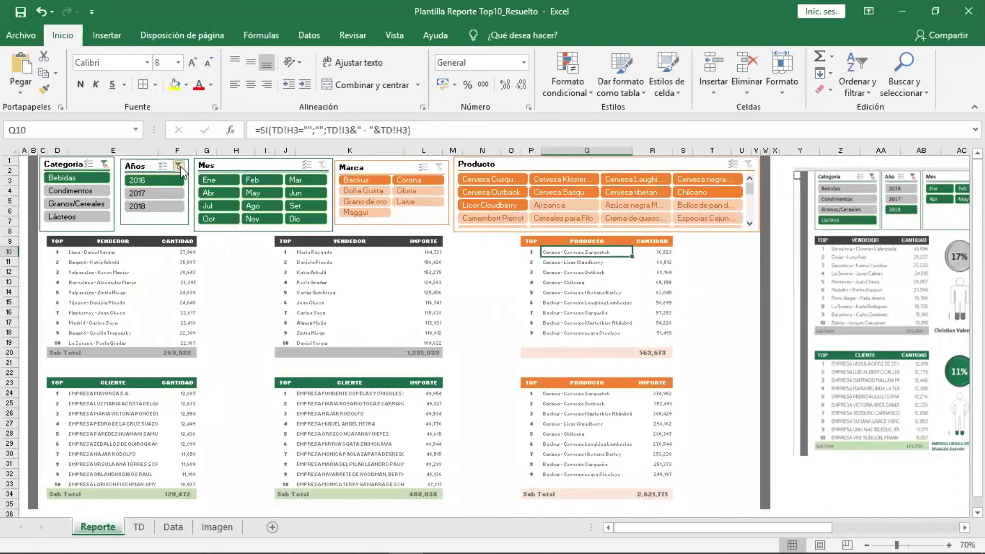
{"action": "left_click", "coordinate": [106, 165]}
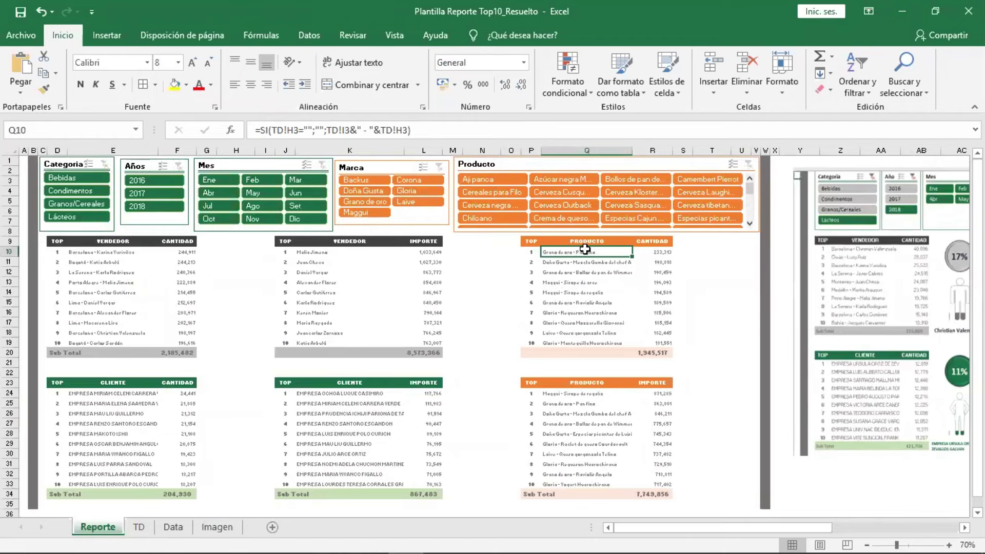
{"action": "left_click", "coordinate": [211, 528]}
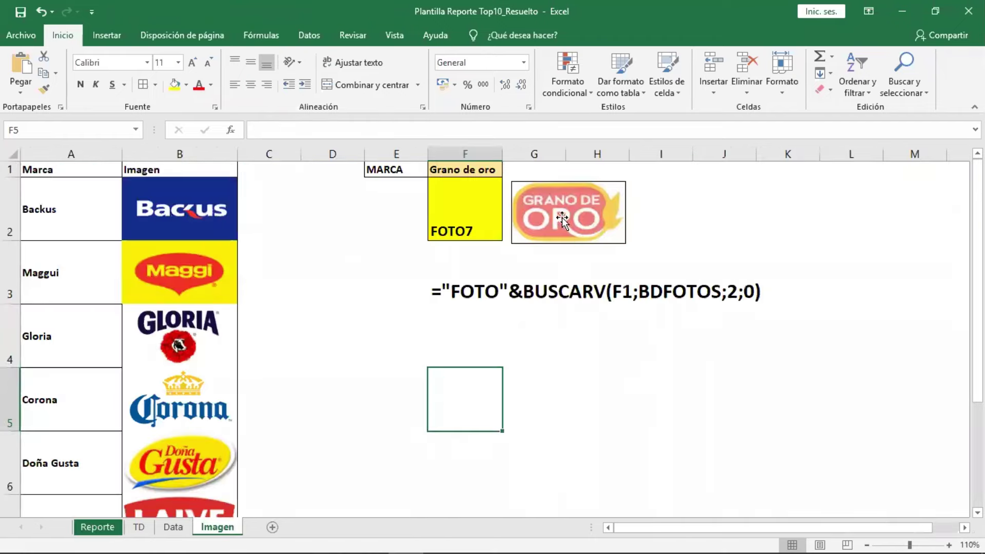
{"action": "left_click", "coordinate": [563, 211]}
Cut the logo from Imagen and paste it on Reporte beside the Top Producto table.
{"action": "right_click", "coordinate": [564, 210]}
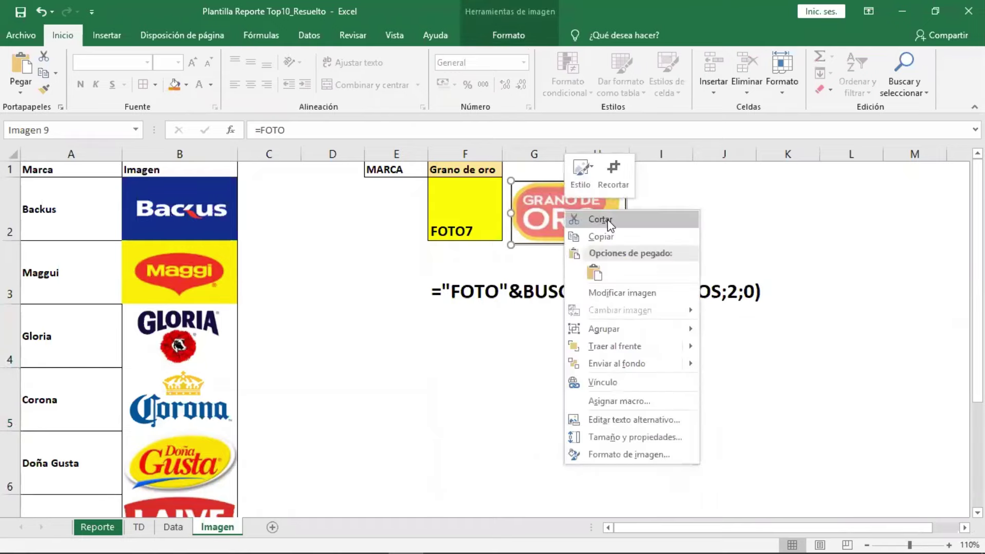
{"action": "left_click", "coordinate": [608, 220]}
{"action": "left_click", "coordinate": [98, 527]}
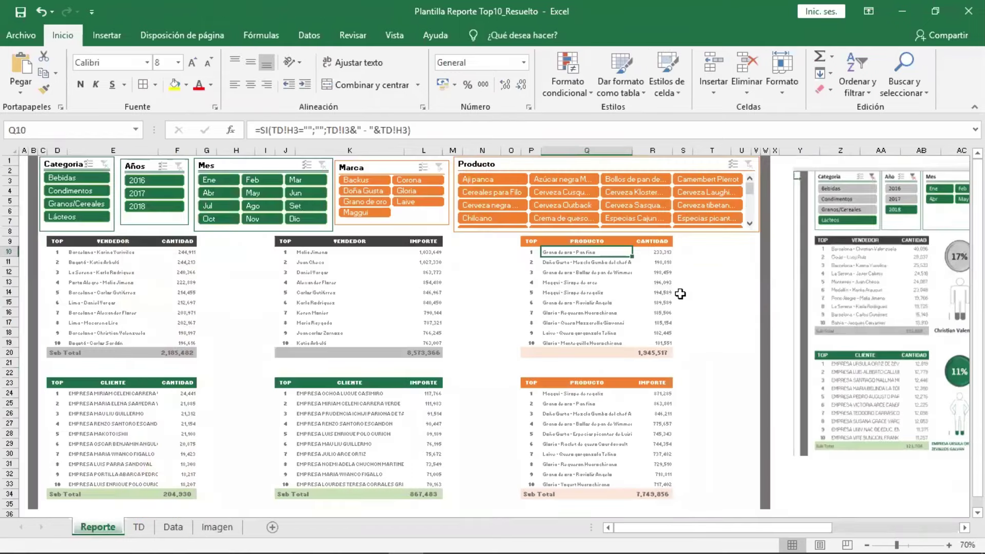
{"action": "left_click", "coordinate": [695, 264]}
{"action": "right_click", "coordinate": [695, 264]}
{"action": "left_click", "coordinate": [728, 306]}
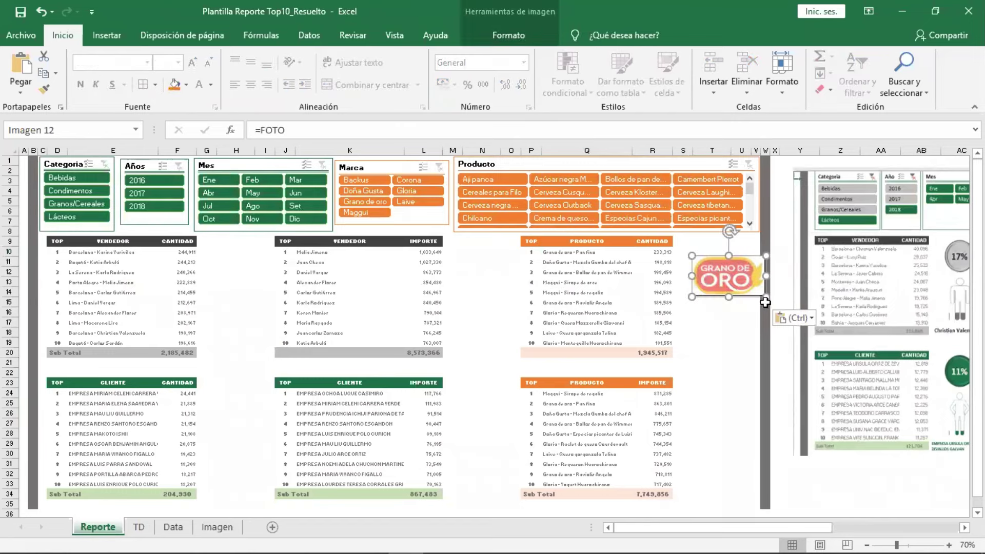
{"action": "left_click_drag", "start_coordinate": [734, 285], "coordinate": [724, 298]}
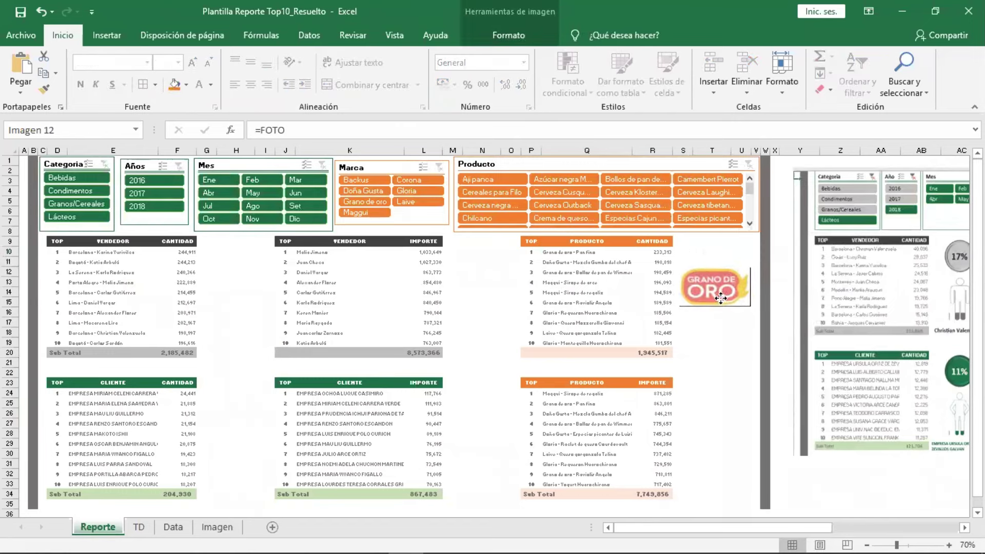
{"action": "left_click", "coordinate": [713, 362]}
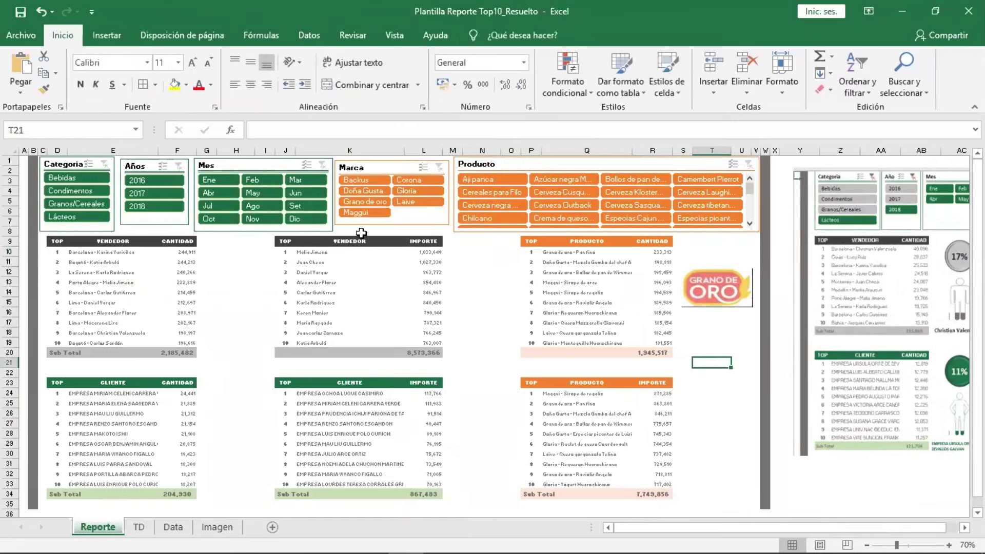
Try various Años, Categoría and Mes slicer items, ending on Lácteos, 2016 and May.
{"action": "left_click", "coordinate": [157, 194]}
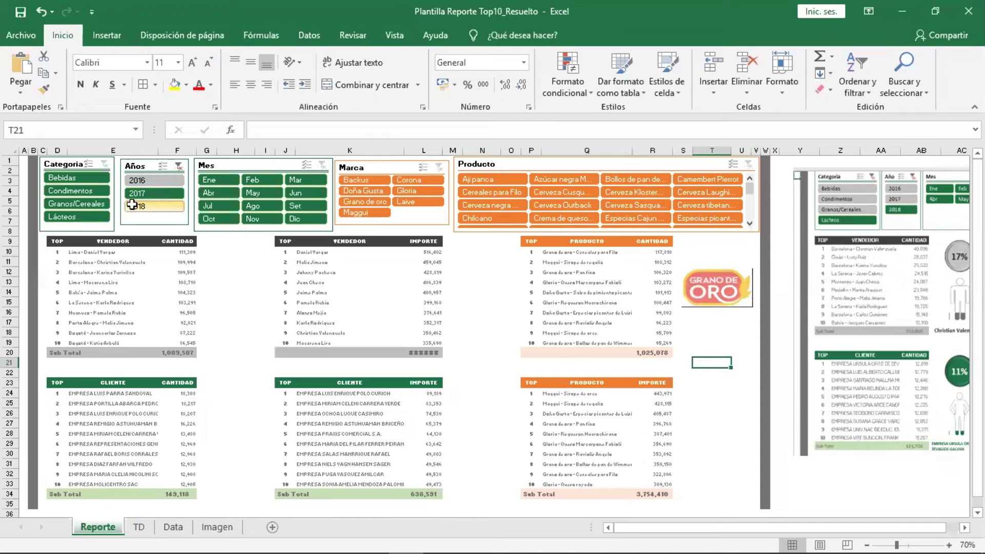
{"action": "left_click", "coordinate": [84, 188]}
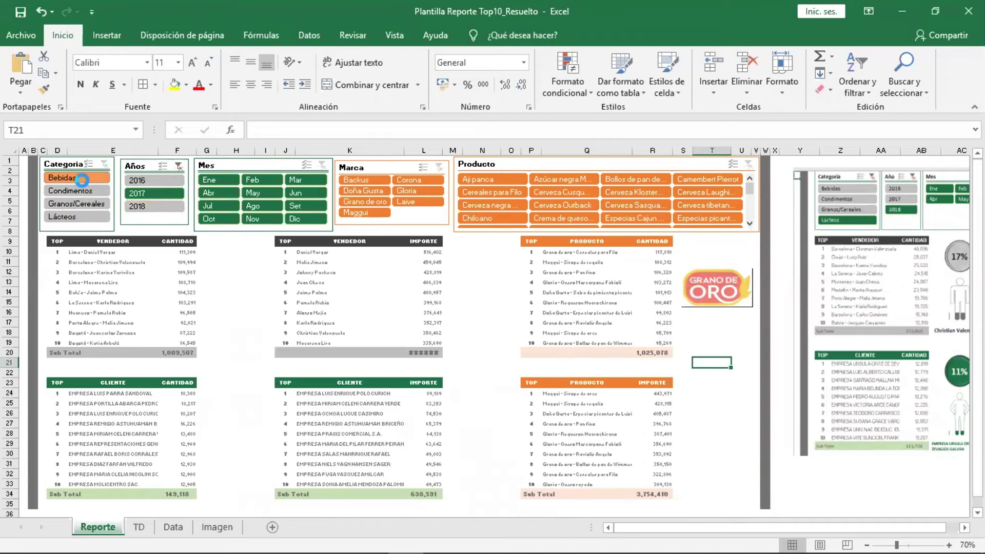
{"action": "left_click", "coordinate": [93, 204]}
{"action": "left_click", "coordinate": [95, 221]}
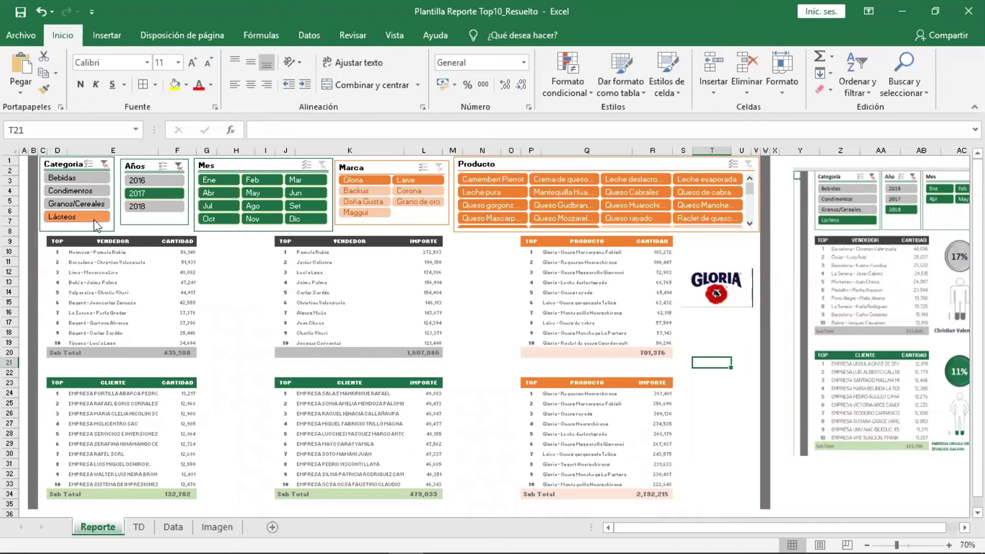
{"action": "left_click", "coordinate": [213, 181]}
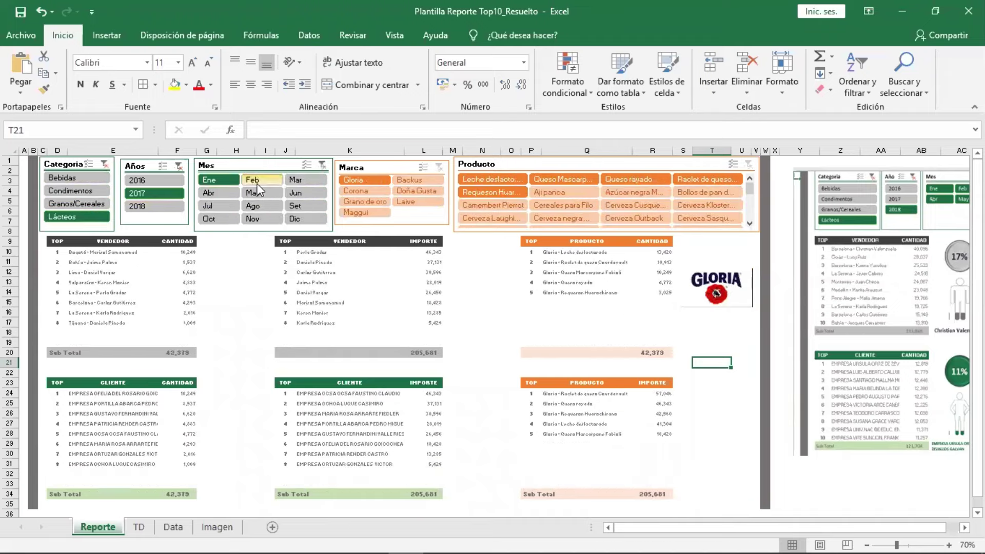
{"action": "left_click_drag", "start_coordinate": [254, 181], "coordinate": [307, 187]}
{"action": "left_click", "coordinate": [305, 184]}
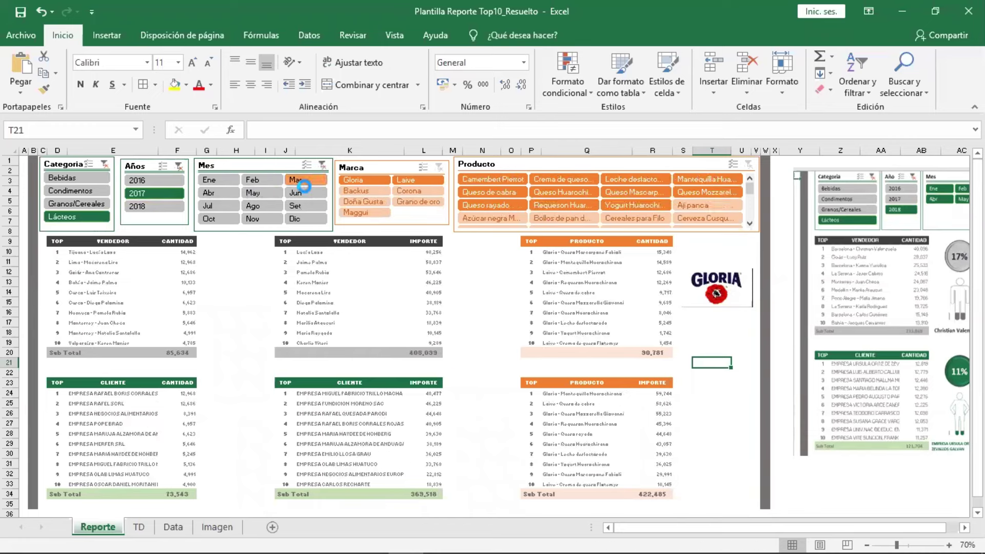
{"action": "left_click", "coordinate": [255, 206]}
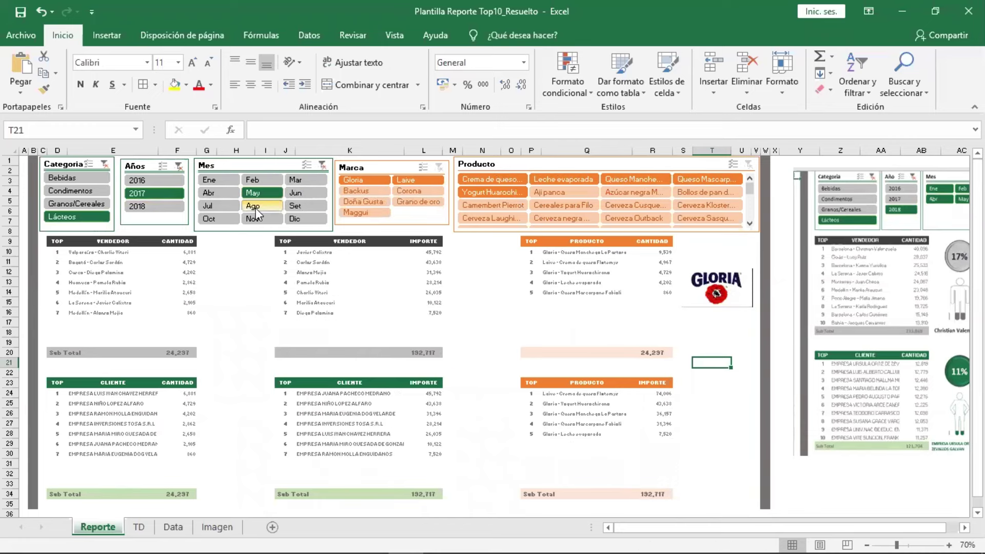
{"action": "left_click", "coordinate": [298, 205]}
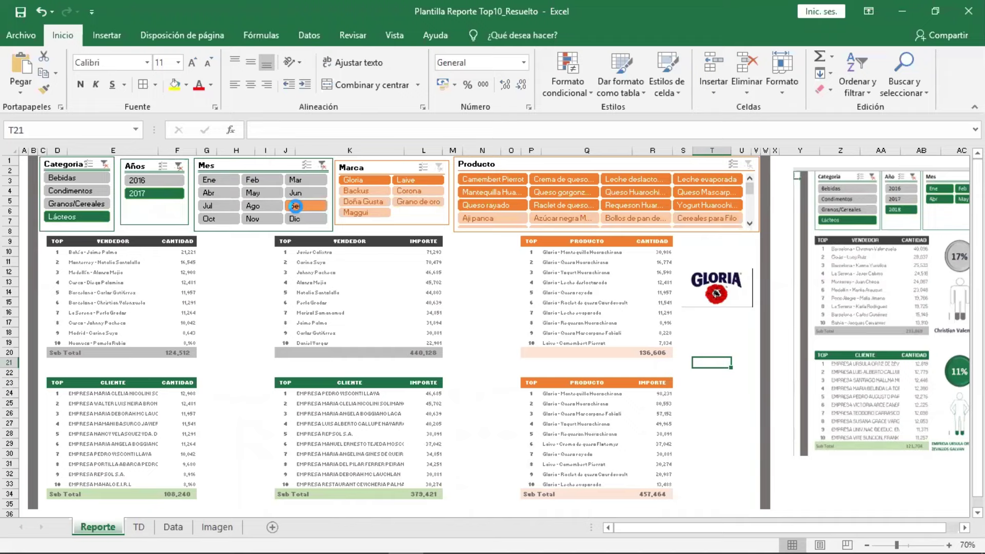
{"action": "left_click", "coordinate": [215, 219]}
{"action": "left_click", "coordinate": [216, 206]}
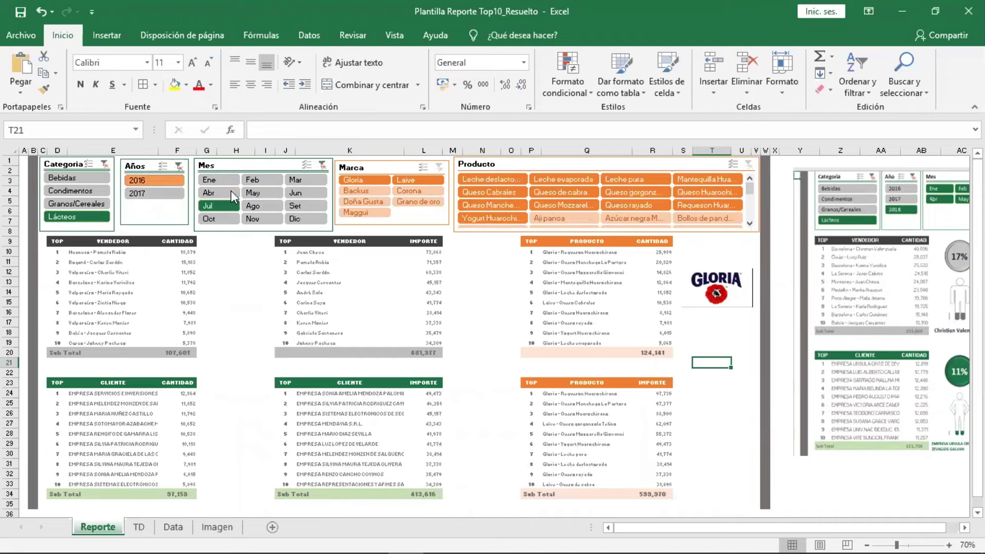
{"action": "left_click", "coordinate": [229, 192]}
{"action": "left_click", "coordinate": [268, 195]}
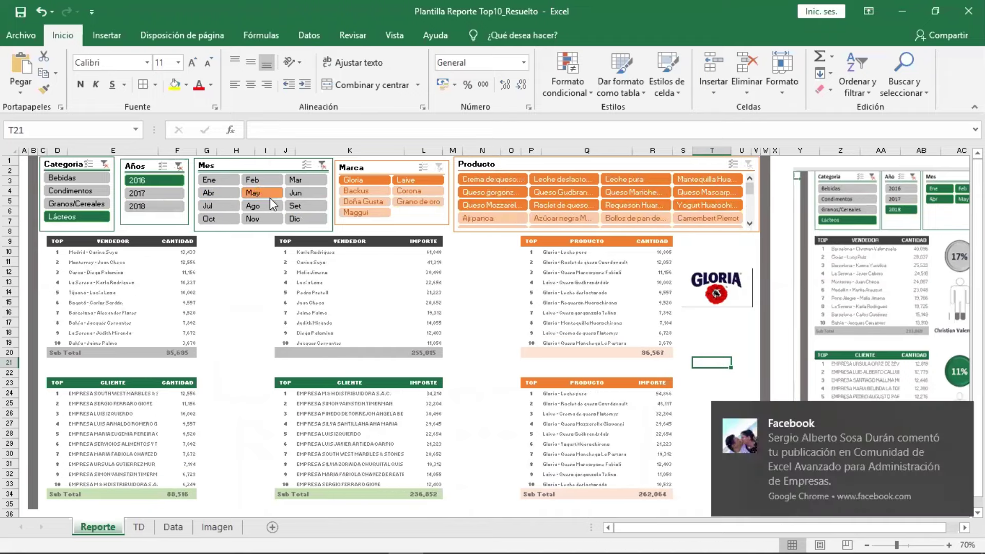
{"action": "left_click", "coordinate": [270, 204]}
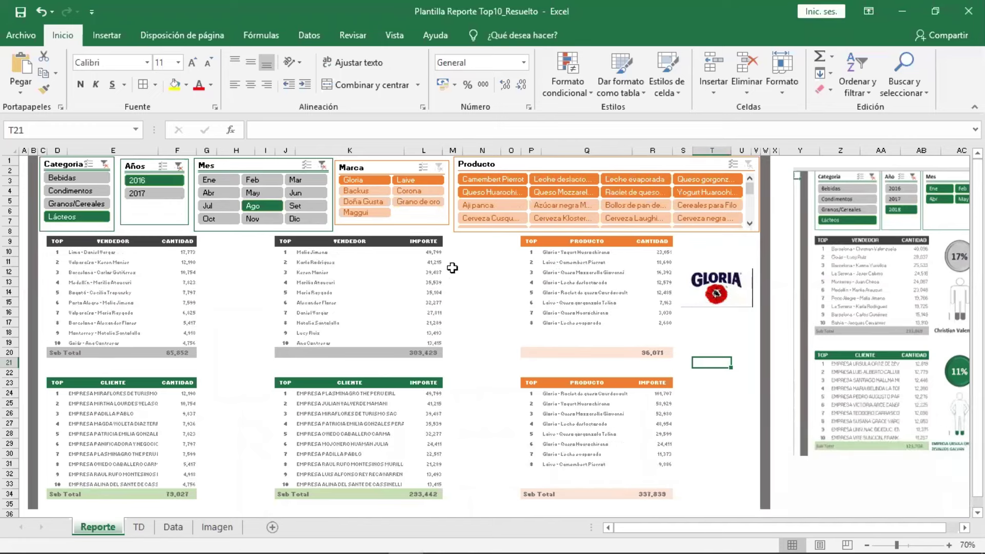
{"action": "left_click", "coordinate": [263, 195]}
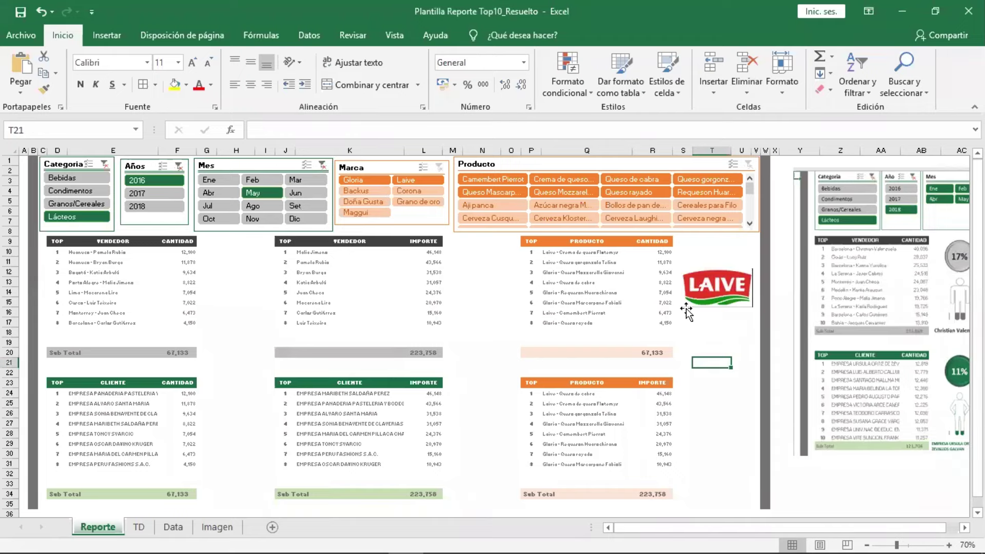
Drag the dashboard preview picture over the report and back to the right.
{"action": "left_click_drag", "start_coordinate": [734, 528], "coordinate": [810, 528]}
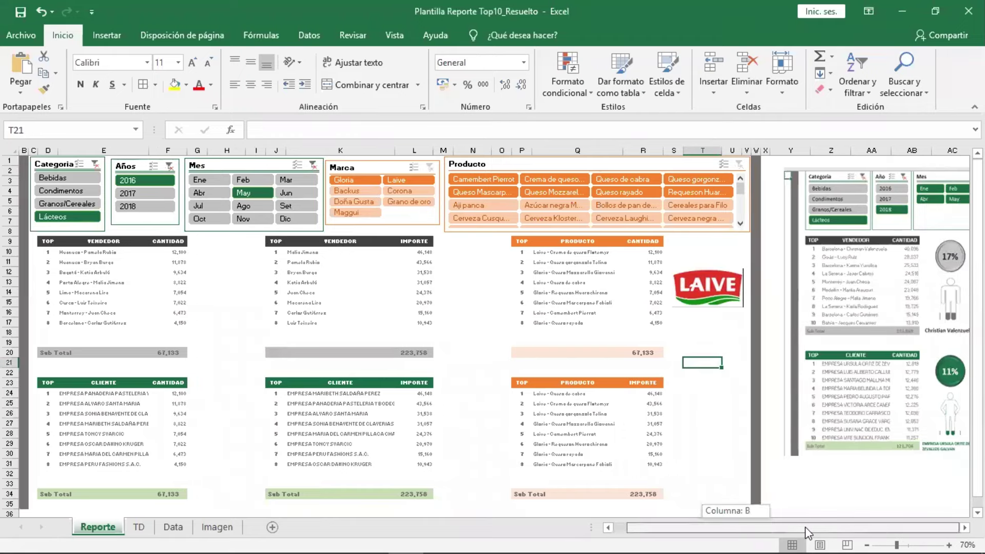
{"action": "left_click_drag", "start_coordinate": [860, 395], "coordinate": [158, 417]}
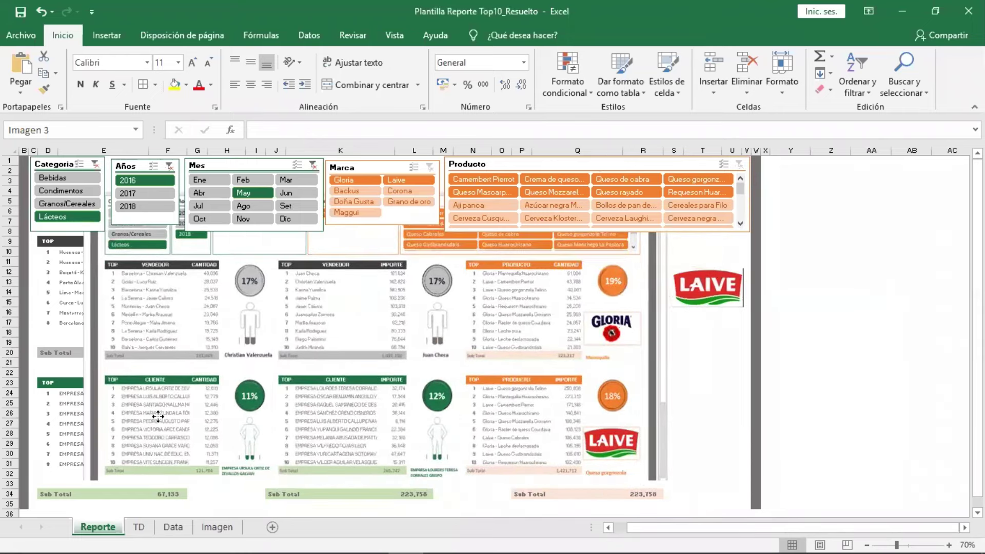
{"action": "left_click_drag", "start_coordinate": [158, 416], "coordinate": [751, 355]}
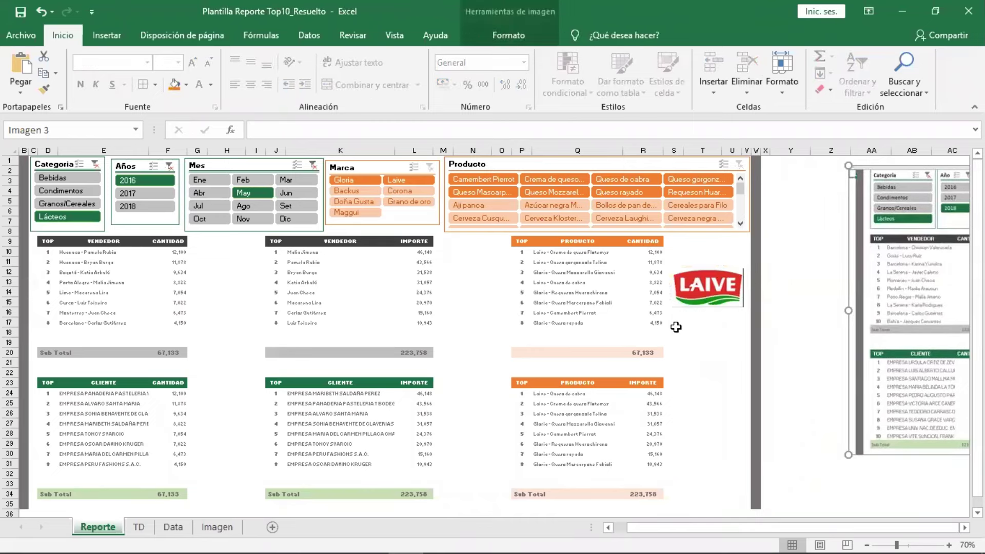
{"action": "left_click", "coordinate": [673, 324]}
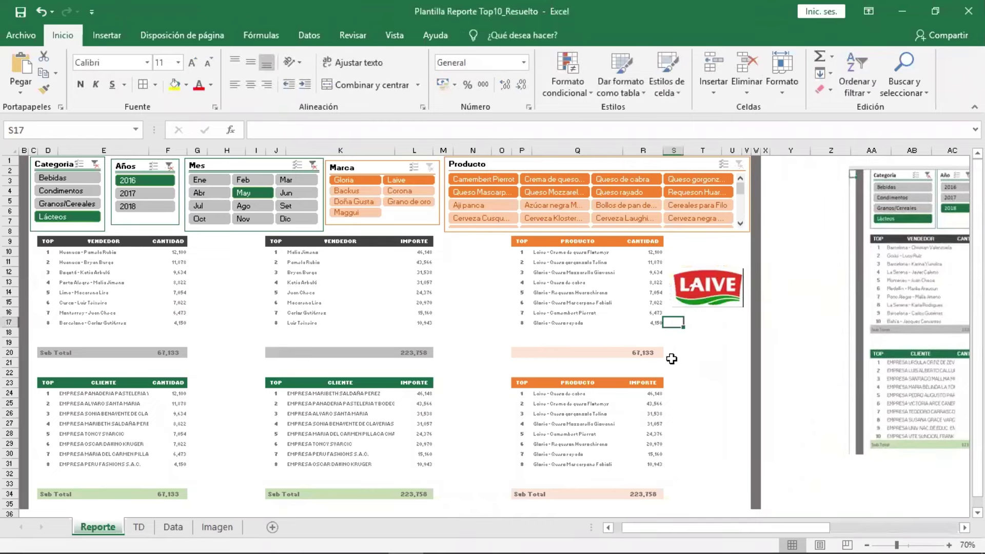
On the TD sheet, draw a trial text box below the pivot table, then delete it.
{"action": "left_click", "coordinate": [147, 530]}
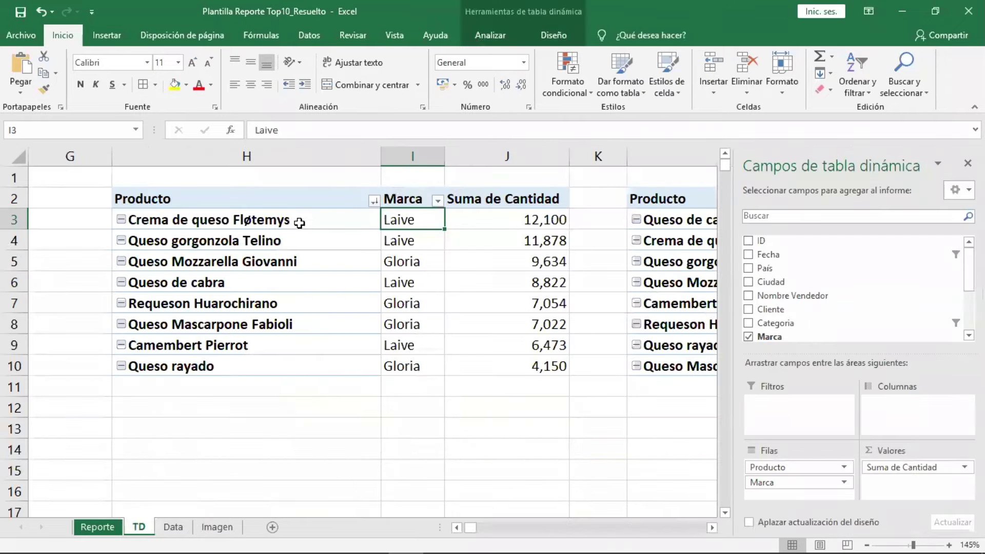
{"action": "left_click", "coordinate": [291, 219]}
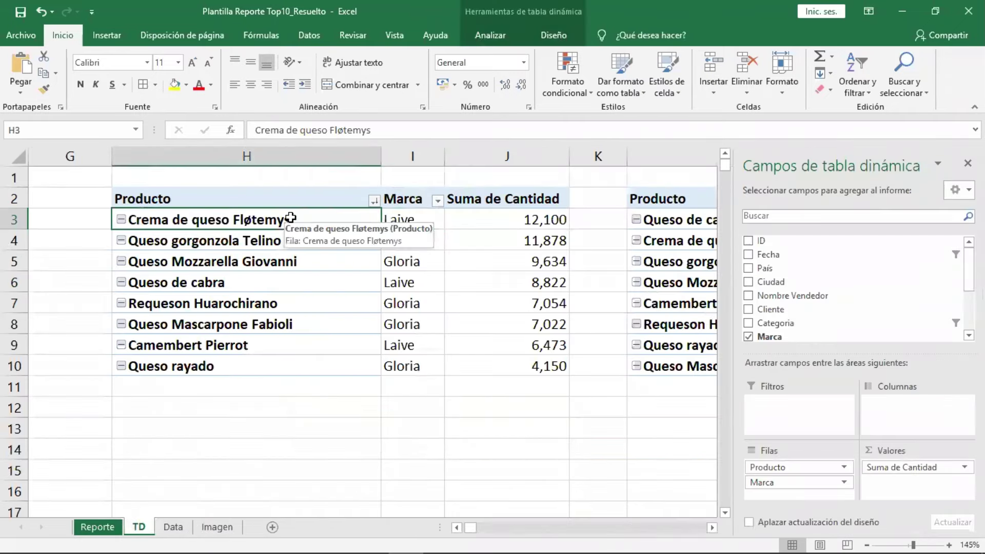
{"action": "left_click", "coordinate": [460, 444]}
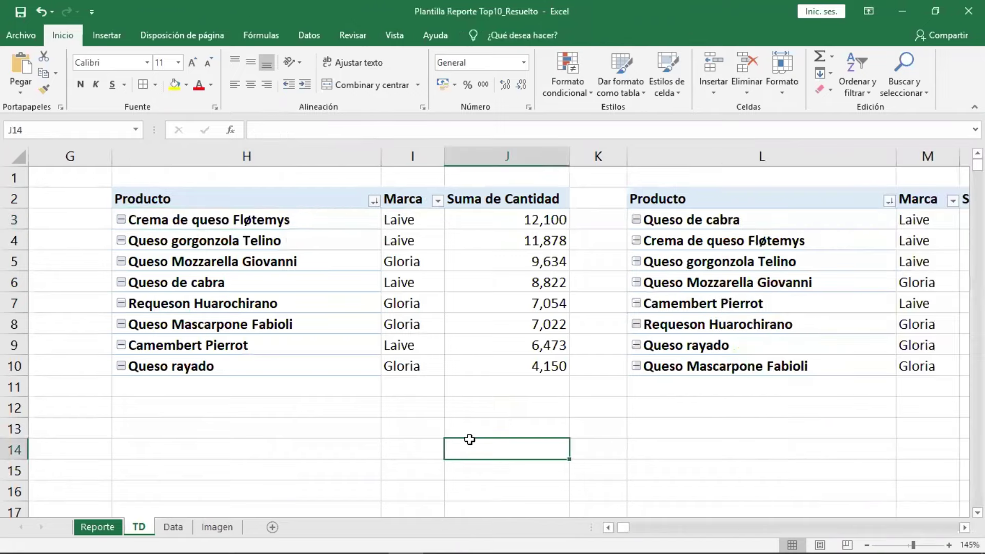
{"action": "left_click", "coordinate": [96, 41]}
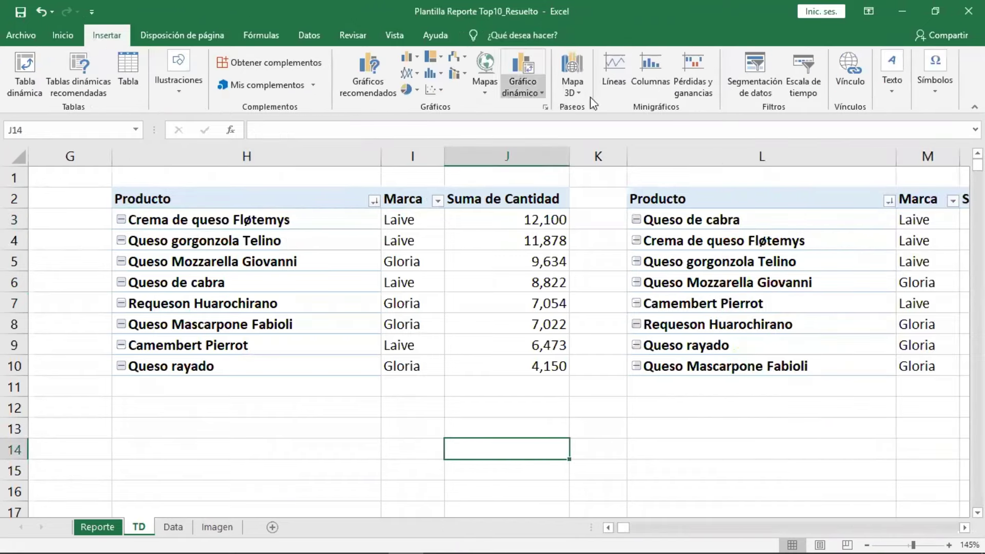
{"action": "left_click", "coordinate": [896, 93]}
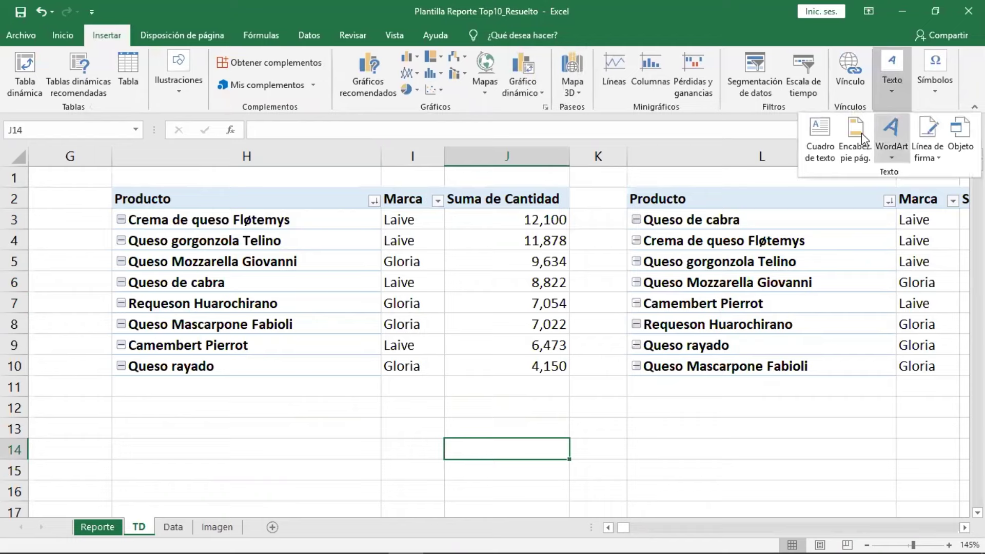
{"action": "left_click", "coordinate": [820, 136]}
{"action": "left_click_drag", "start_coordinate": [268, 392], "coordinate": [546, 425]}
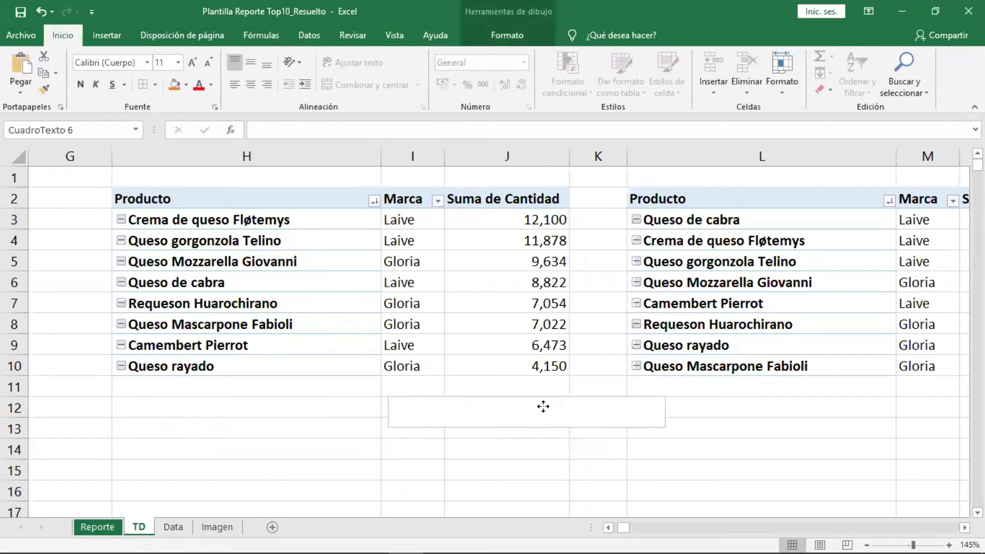
{"action": "left_click_drag", "start_coordinate": [470, 395], "coordinate": [508, 408]}
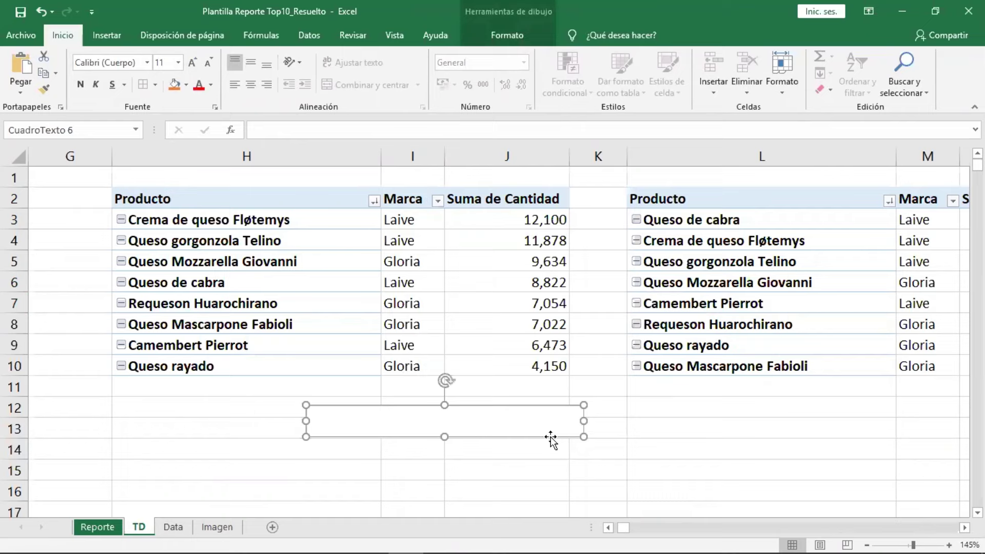
{"action": "left_click", "coordinate": [368, 426]}
{"action": "key", "text": "BackSpace"}
{"action": "key", "text": "BackSpace"}
{"action": "left_click", "coordinate": [418, 454]}
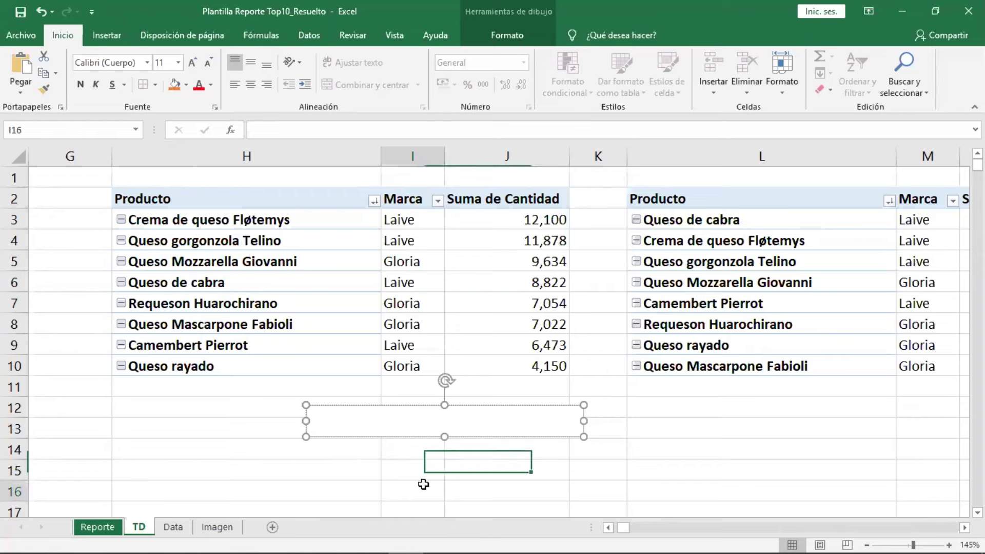
{"action": "left_click", "coordinate": [421, 437]}
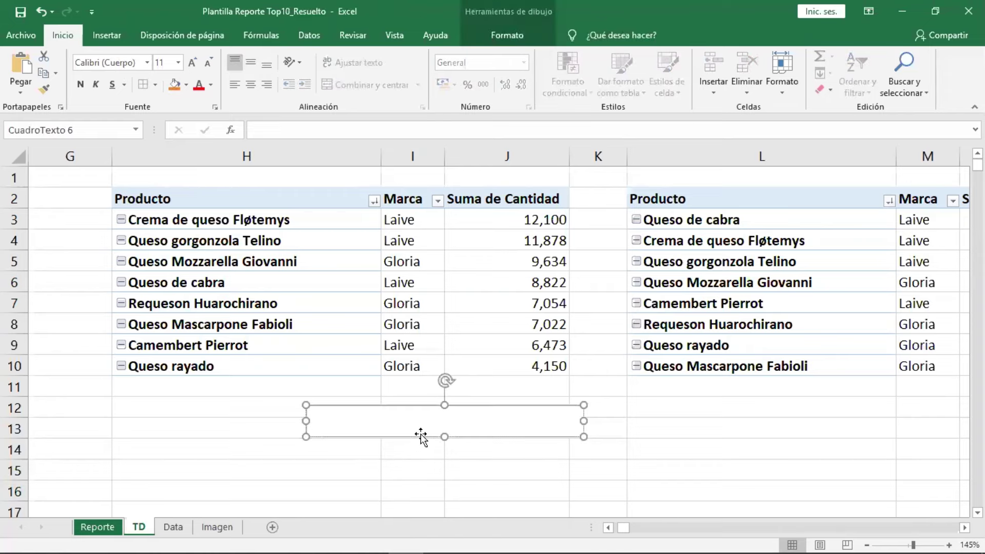
{"action": "key", "text": "Delete"}
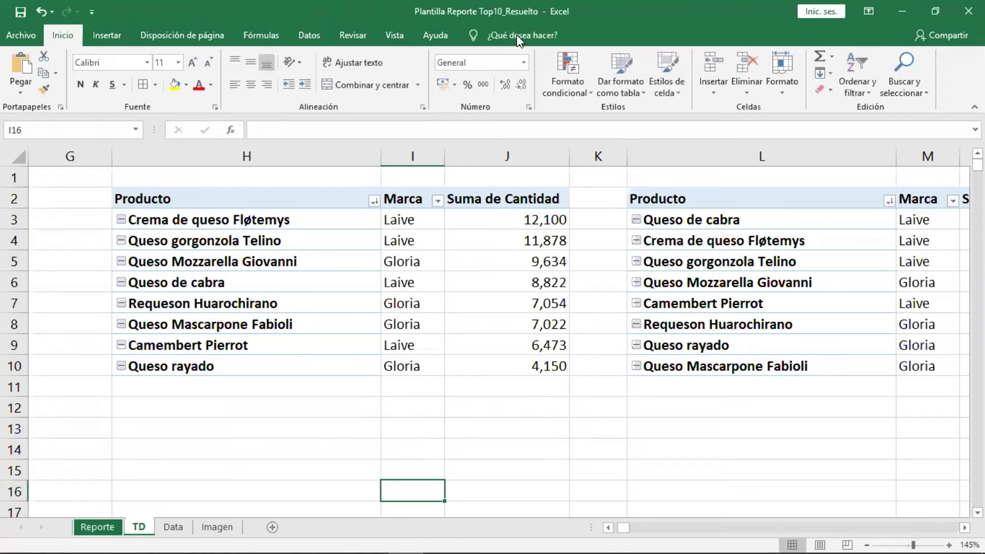
Draw a new text box from Insertar > Cuadro de texto under the first pivot table.
{"action": "left_click", "coordinate": [497, 361]}
{"action": "left_click", "coordinate": [417, 425]}
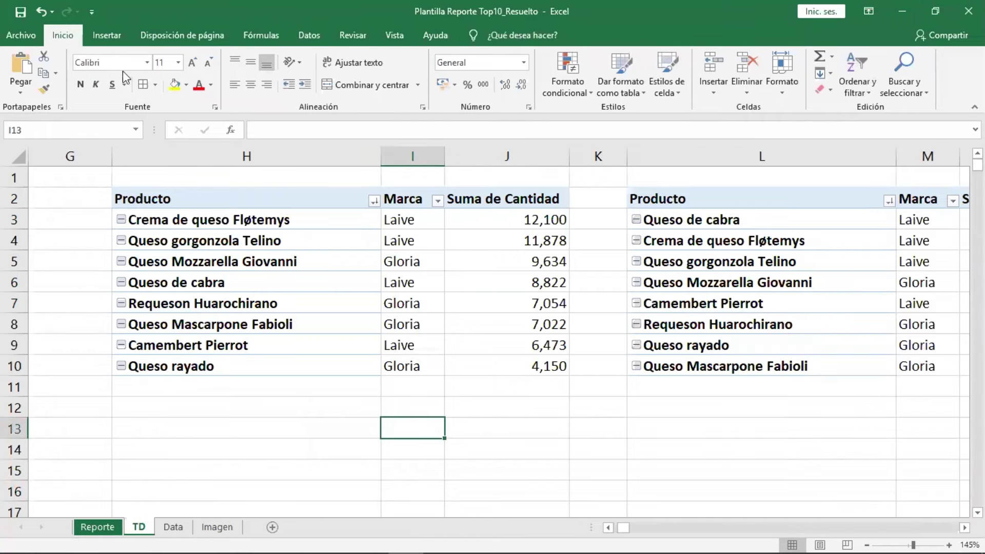
{"action": "left_click", "coordinate": [114, 39]}
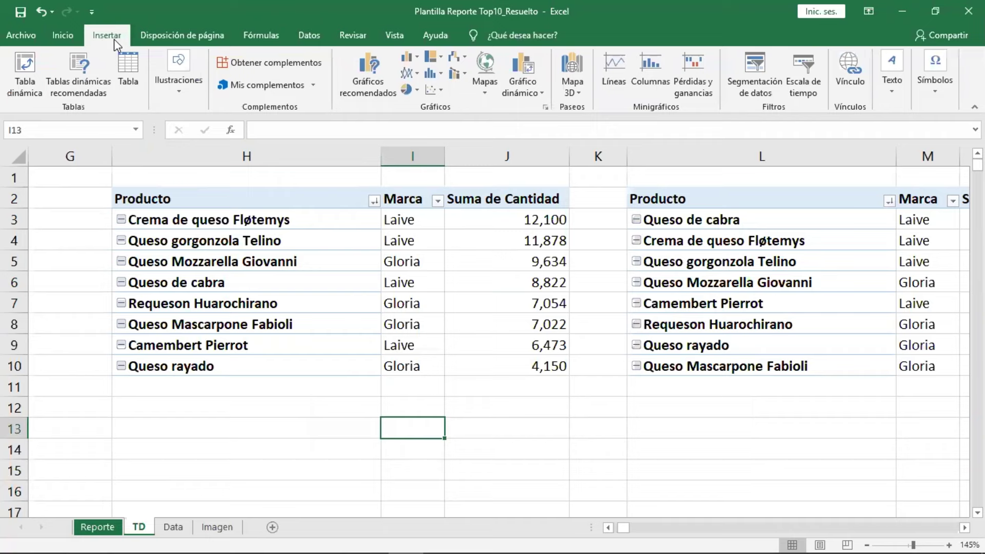
{"action": "left_click", "coordinate": [892, 72]}
{"action": "left_click", "coordinate": [816, 143]}
{"action": "left_click_drag", "start_coordinate": [260, 390], "coordinate": [563, 437]}
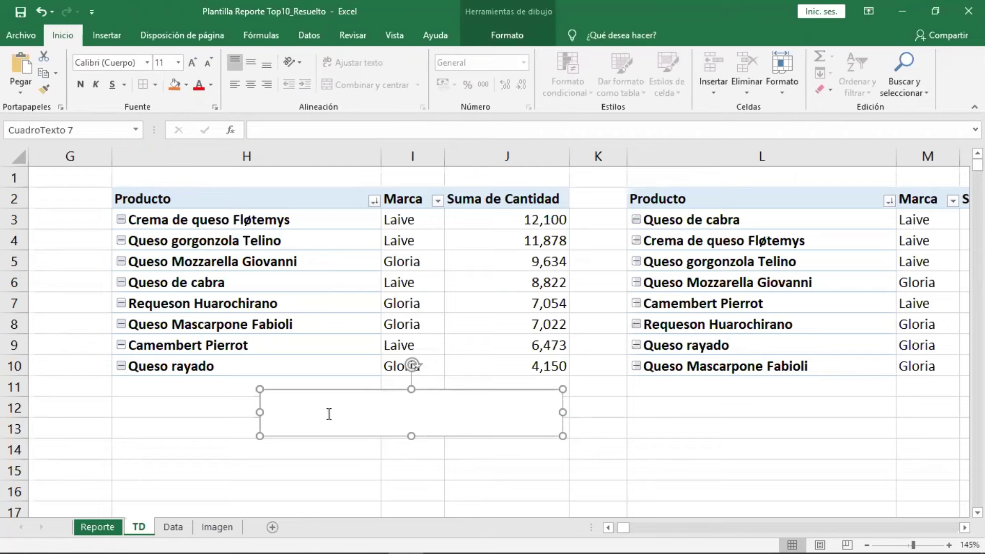
Link the text box to cell H3 with the formula =$H$3.
{"action": "left_click", "coordinate": [357, 132]}
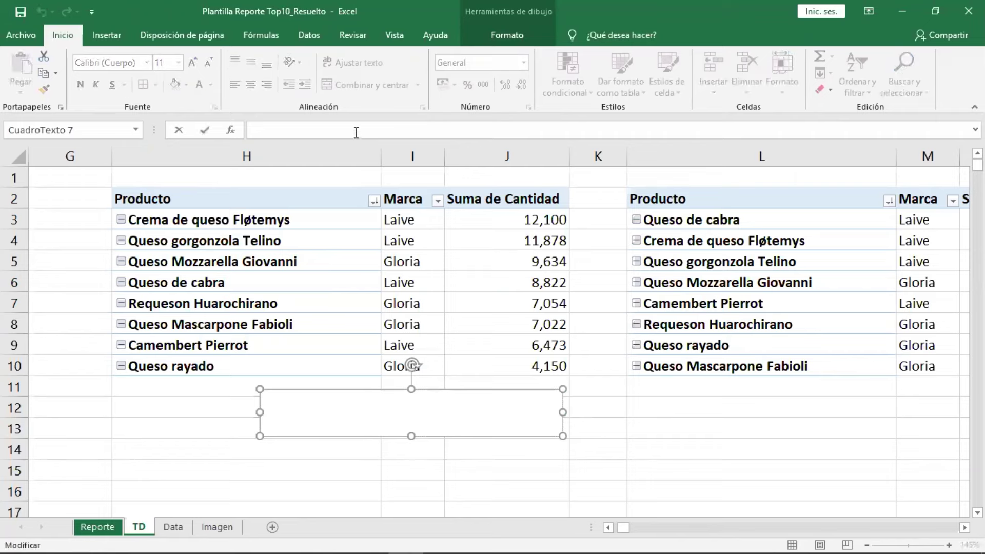
{"action": "type", "text": "="}
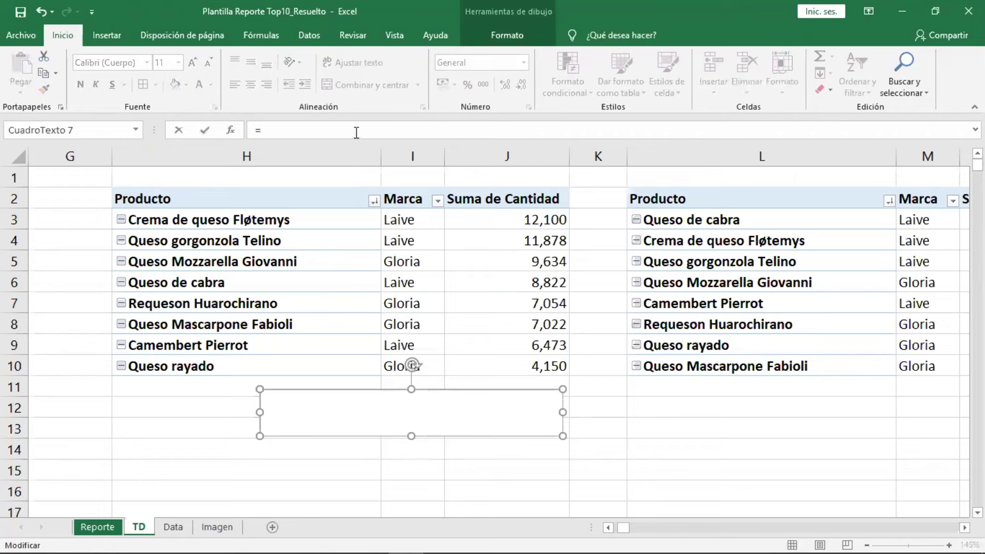
{"action": "left_click", "coordinate": [309, 222]}
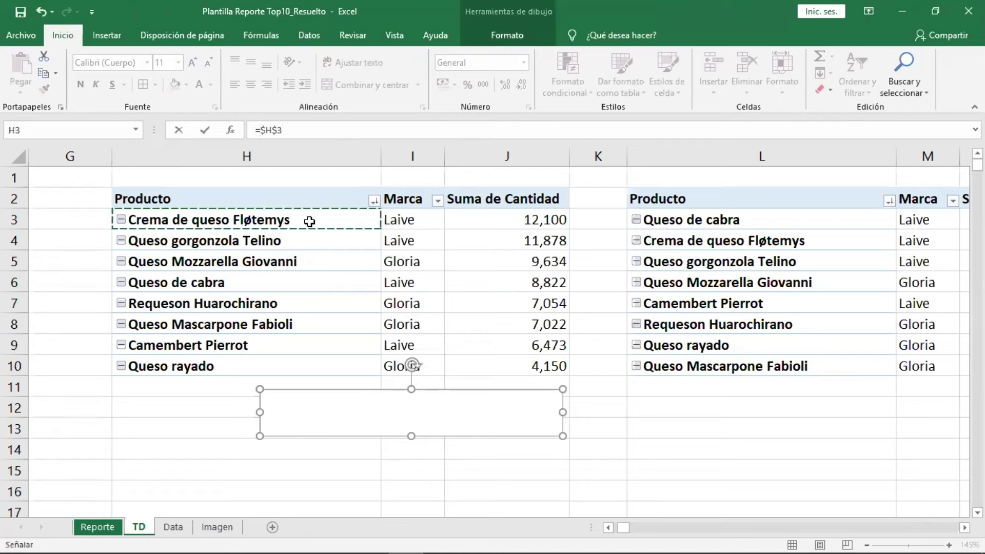
{"action": "key", "text": "Return"}
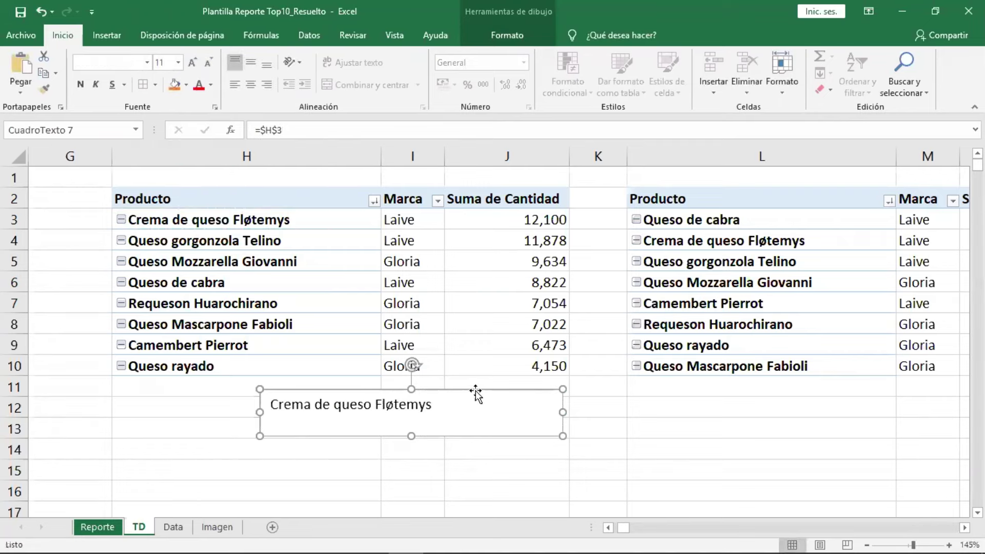
Cut the linked text box from the TD sheet.
{"action": "left_click_drag", "start_coordinate": [476, 394], "coordinate": [477, 403]}
{"action": "right_click", "coordinate": [477, 403]}
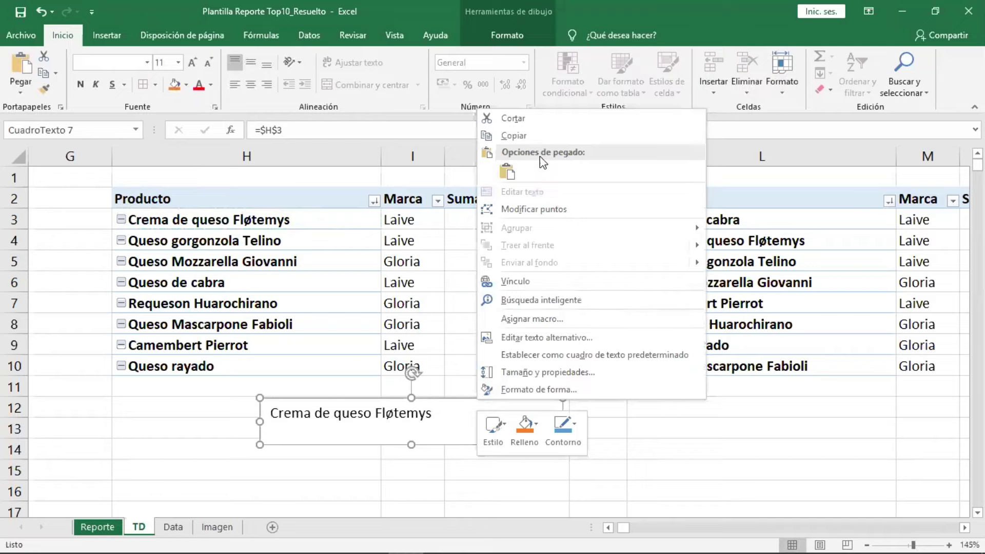
{"action": "left_click", "coordinate": [537, 119]}
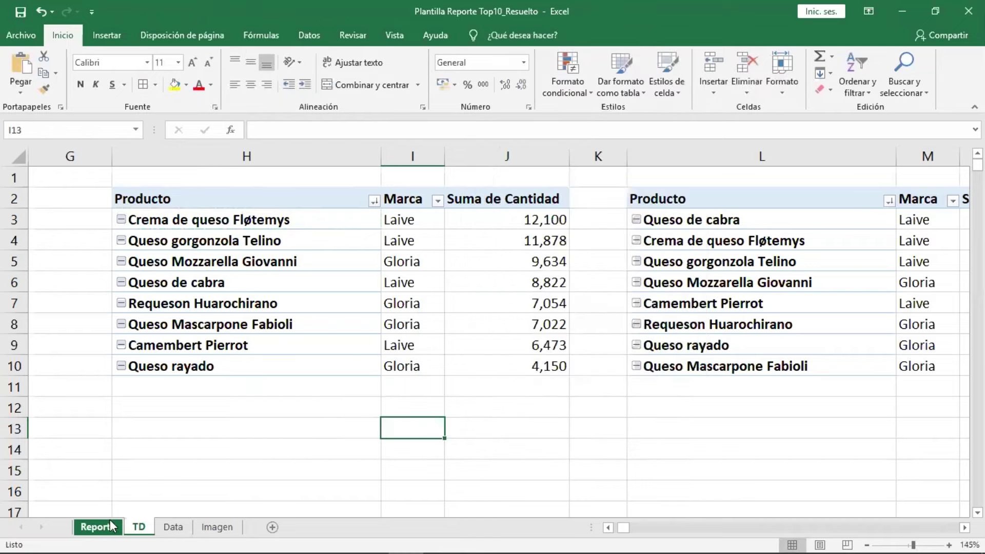
Paste the text box onto the Reporte sheet below the logo and link it to =TD!$H$3.
{"action": "key", "text": "ctrl+Page_Up"}
{"action": "right_click", "coordinate": [702, 342]}
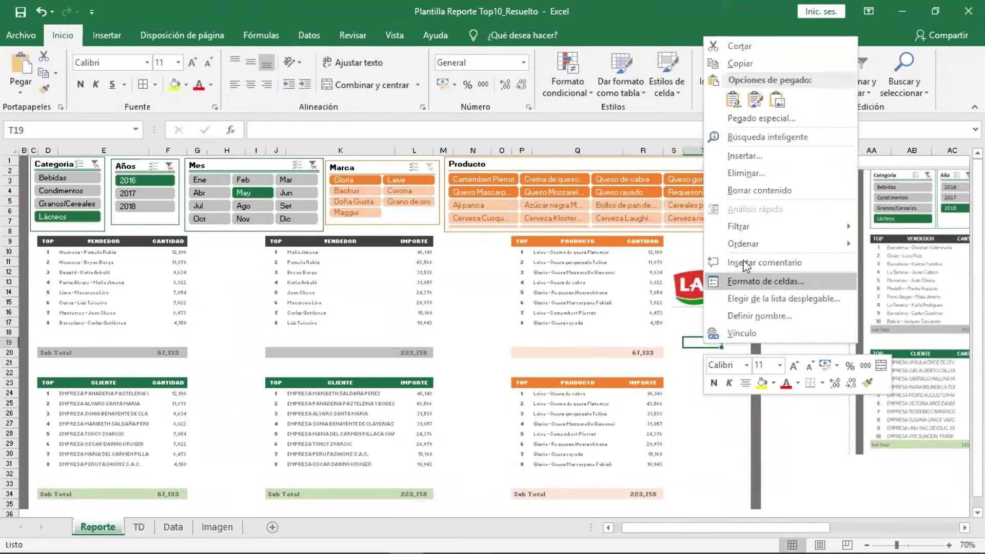
{"action": "left_click", "coordinate": [734, 100]}
{"action": "mouse_move", "coordinate": [731, 337]}
{"action": "left_mouse_down"}
{"action": "mouse_move", "coordinate": [487, 365]}
{"action": "mouse_move", "coordinate": [767, 344]}
{"action": "left_mouse_up"}
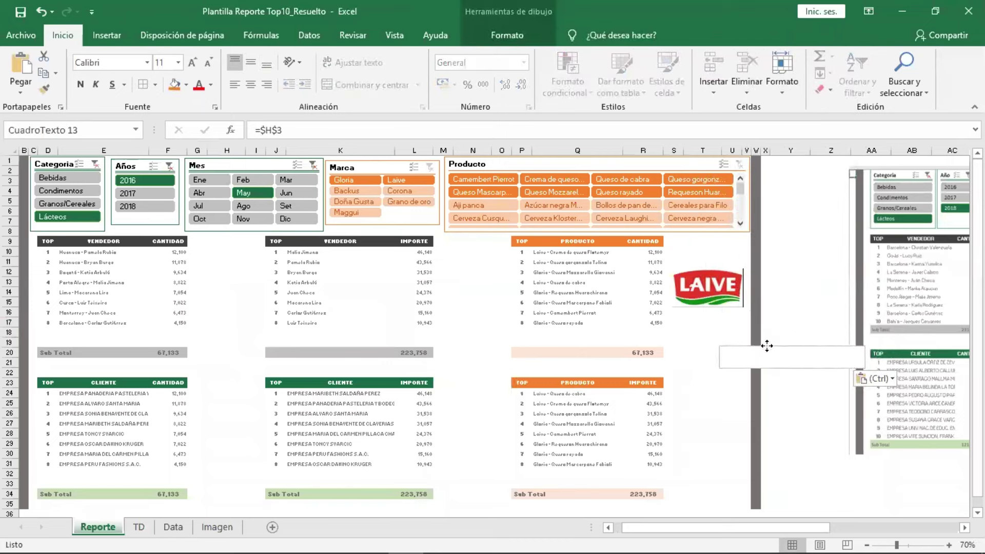
{"action": "left_click", "coordinate": [256, 129]}
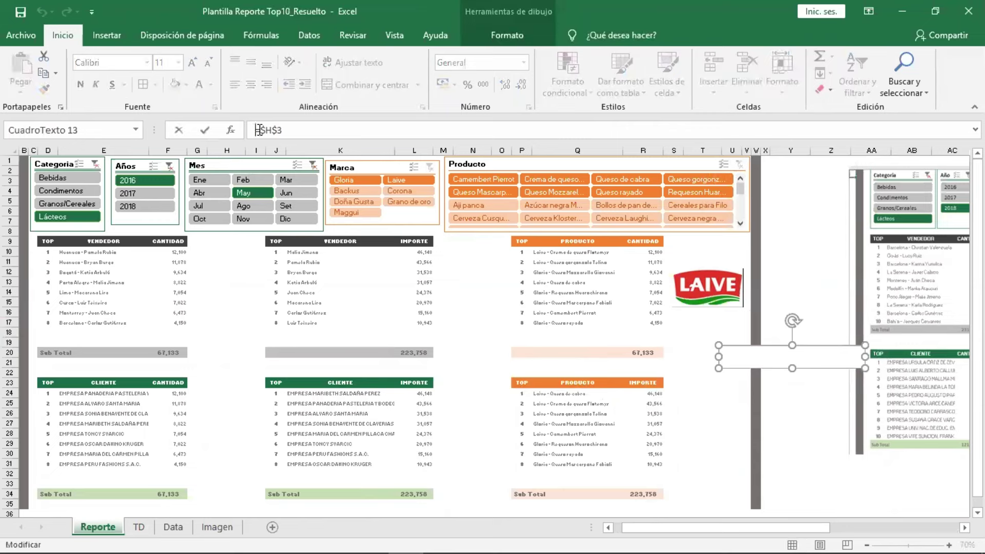
{"action": "type", "text": "TD"}
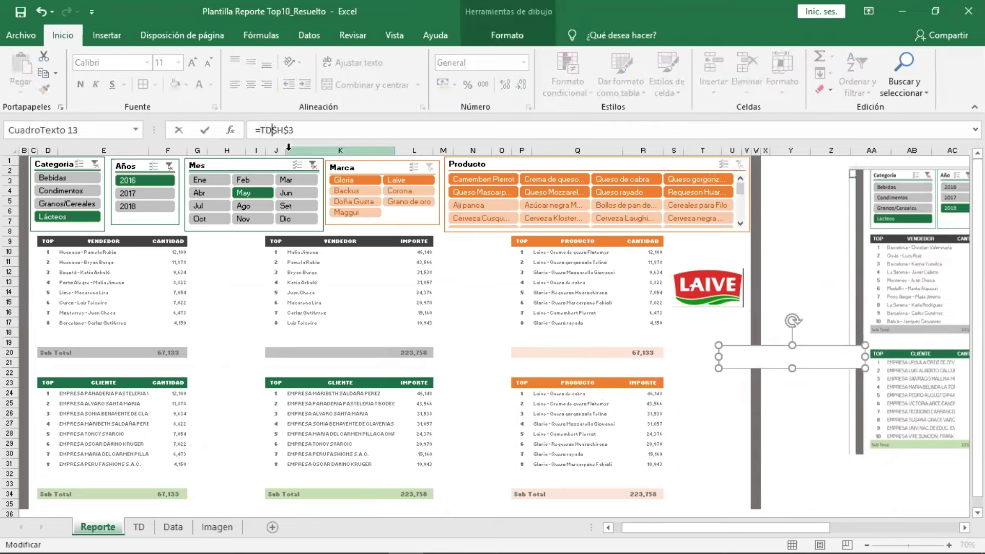
{"action": "type", "text": "!"}
{"action": "key", "text": "Return"}
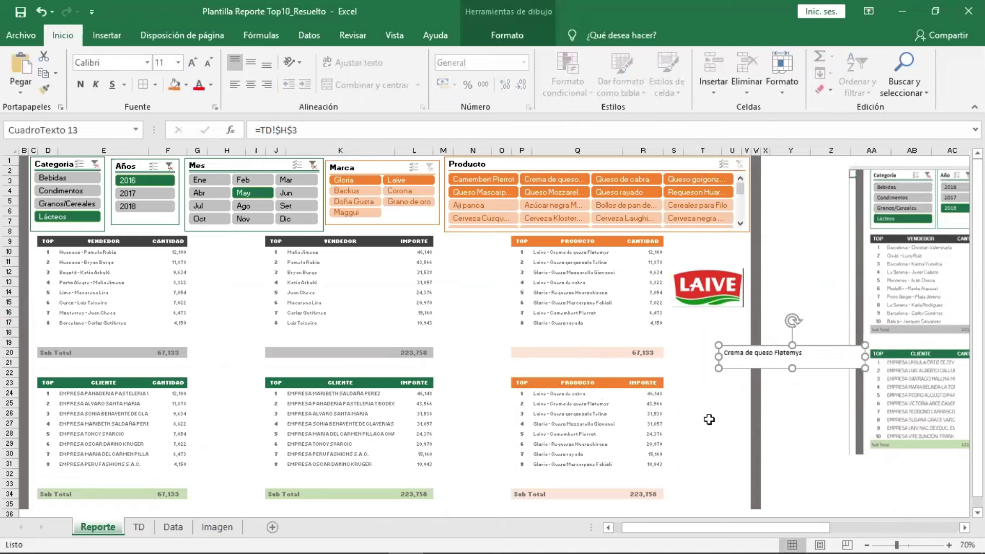
Format the product name as middle-centred, bold 10-point, coloured, and narrowed to wrap onto two lines.
{"action": "left_click_drag", "start_coordinate": [754, 348], "coordinate": [708, 338]}
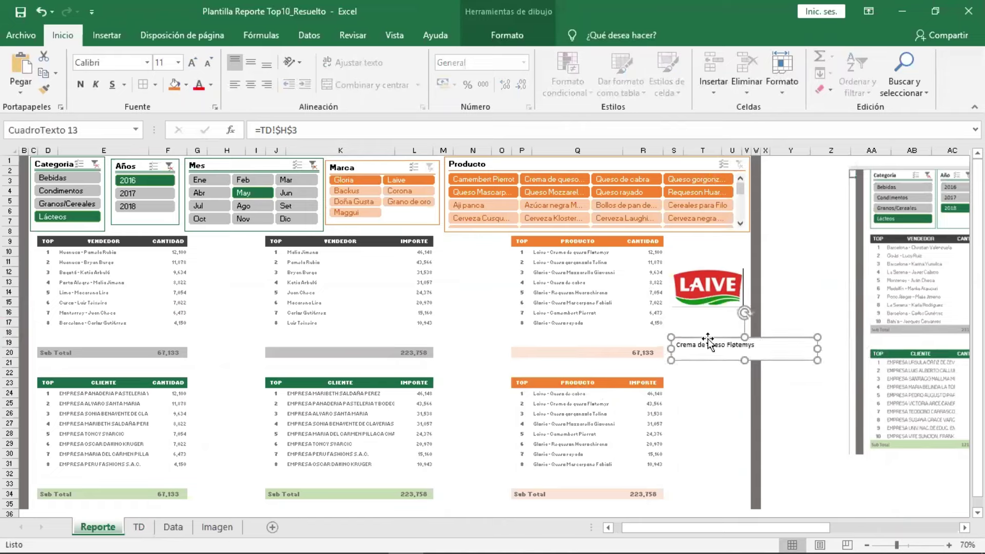
{"action": "left_click", "coordinate": [251, 64]}
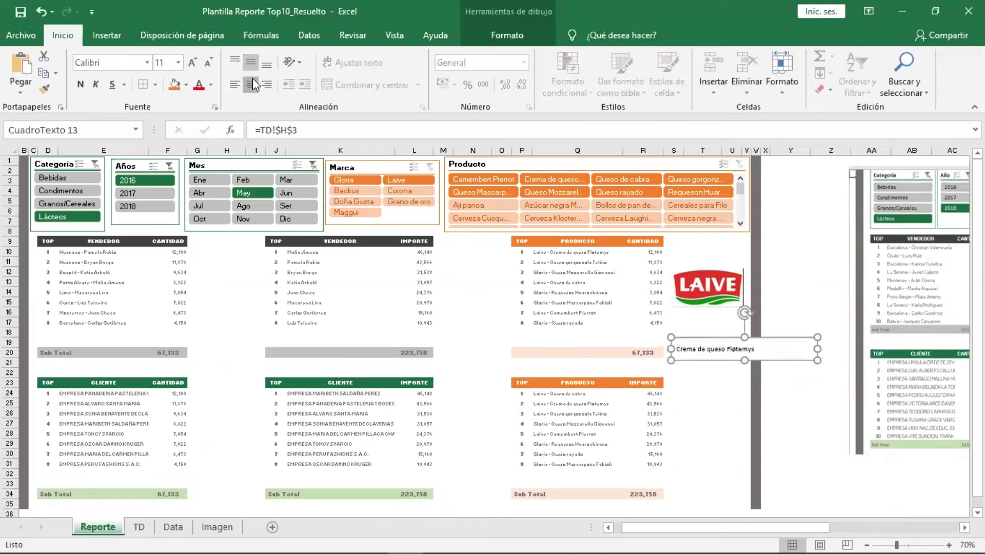
{"action": "left_click", "coordinate": [251, 82]}
{"action": "left_click", "coordinate": [207, 63]}
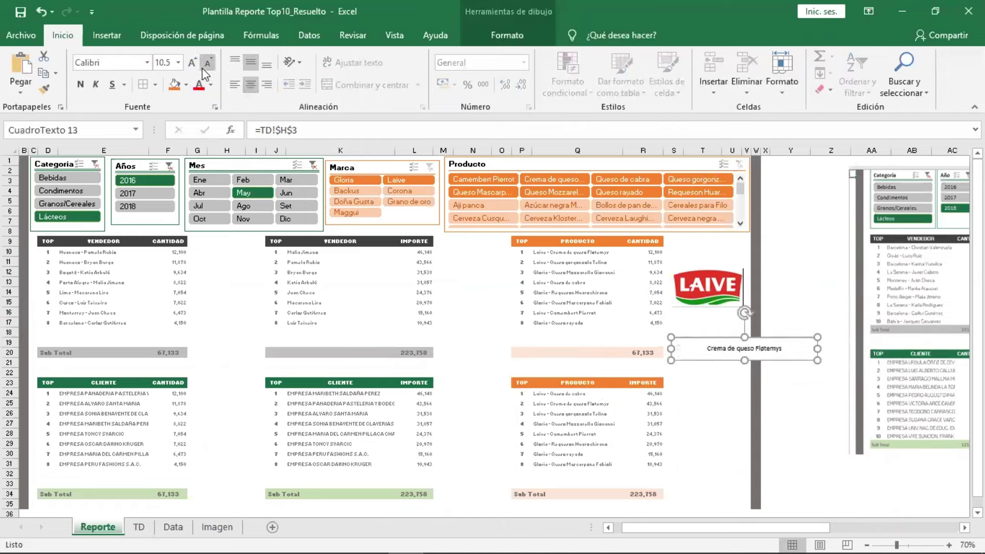
{"action": "left_click", "coordinate": [81, 85]}
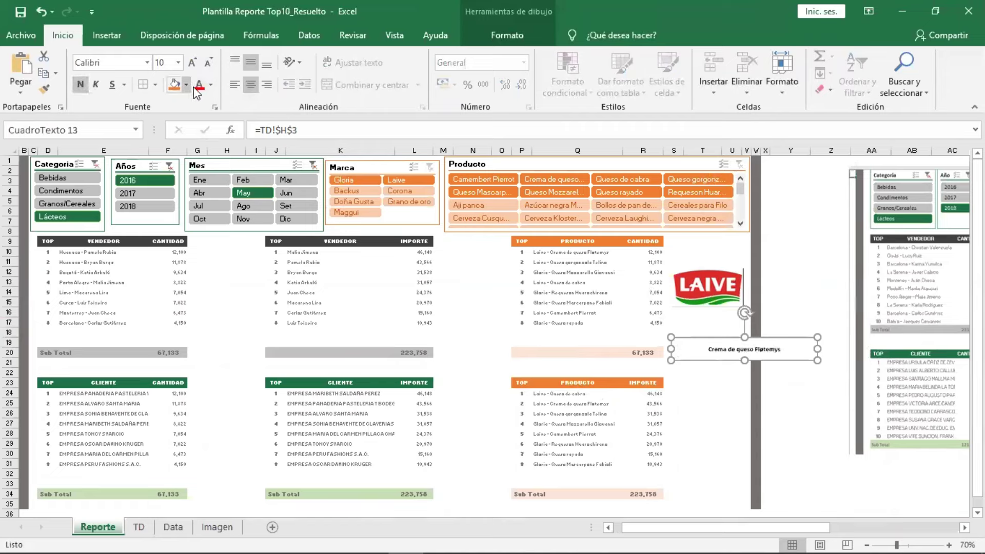
{"action": "left_click", "coordinate": [211, 85]}
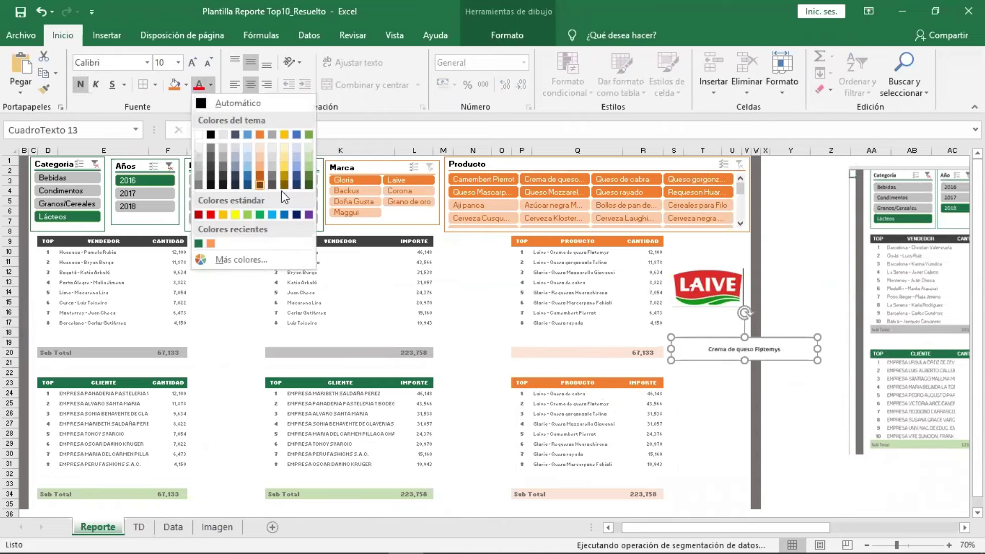
{"action": "left_click", "coordinate": [780, 348]}
{"action": "mouse_move", "coordinate": [818, 360]}
{"action": "left_mouse_down"}
{"action": "mouse_move", "coordinate": [748, 353]}
{"action": "mouse_move", "coordinate": [750, 344]}
{"action": "mouse_move", "coordinate": [718, 355]}
{"action": "mouse_move", "coordinate": [715, 340]}
{"action": "left_mouse_up"}
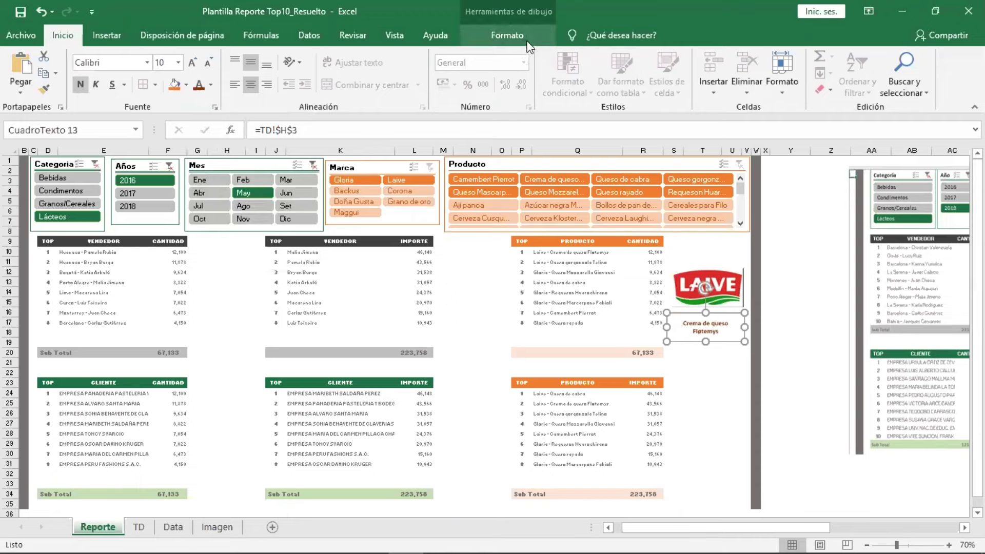
Set the text box to Sin relleno and Sin contorno.
{"action": "left_click", "coordinate": [508, 35]}
{"action": "left_click", "coordinate": [376, 60]}
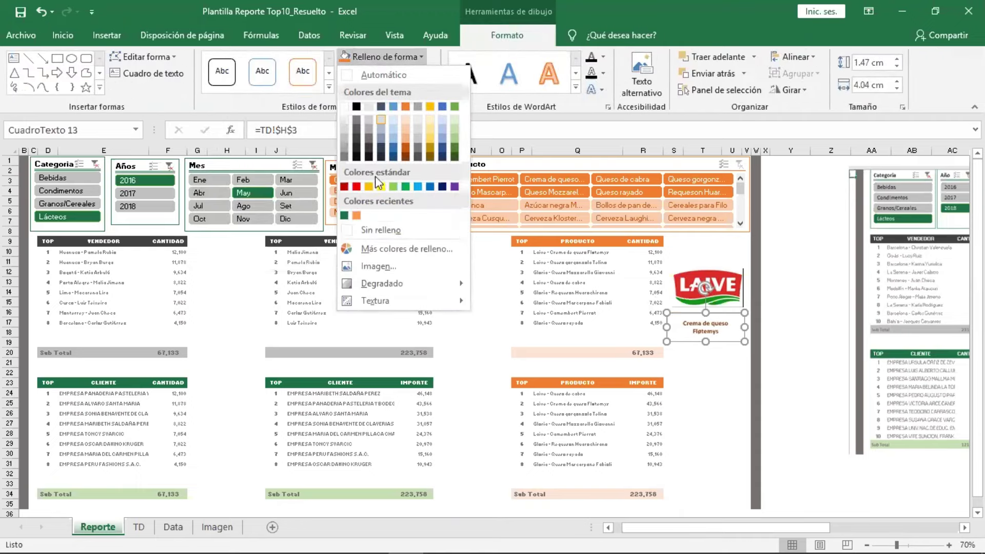
{"action": "left_click", "coordinate": [373, 229]}
{"action": "left_click", "coordinate": [388, 75]}
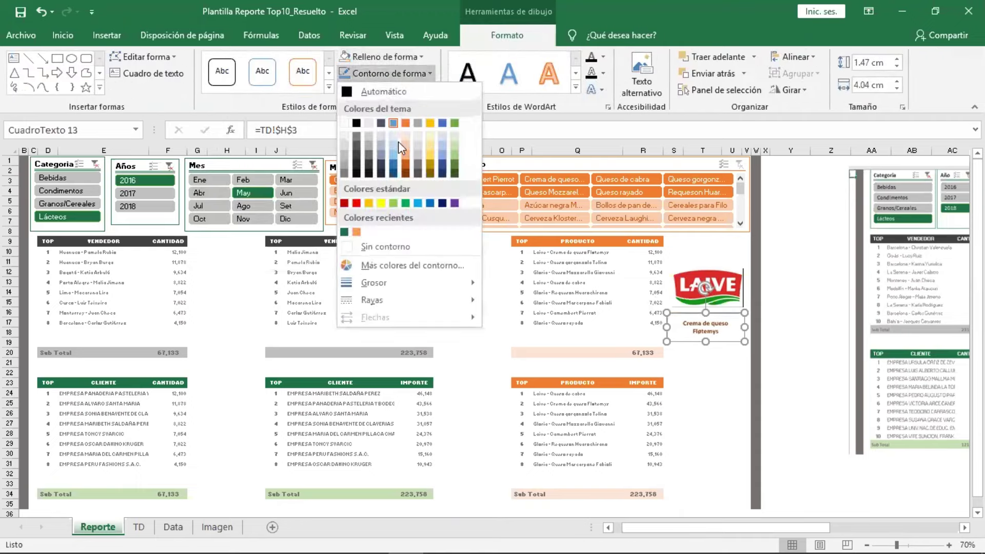
{"action": "left_click", "coordinate": [396, 239]}
{"action": "left_click", "coordinate": [797, 339]}
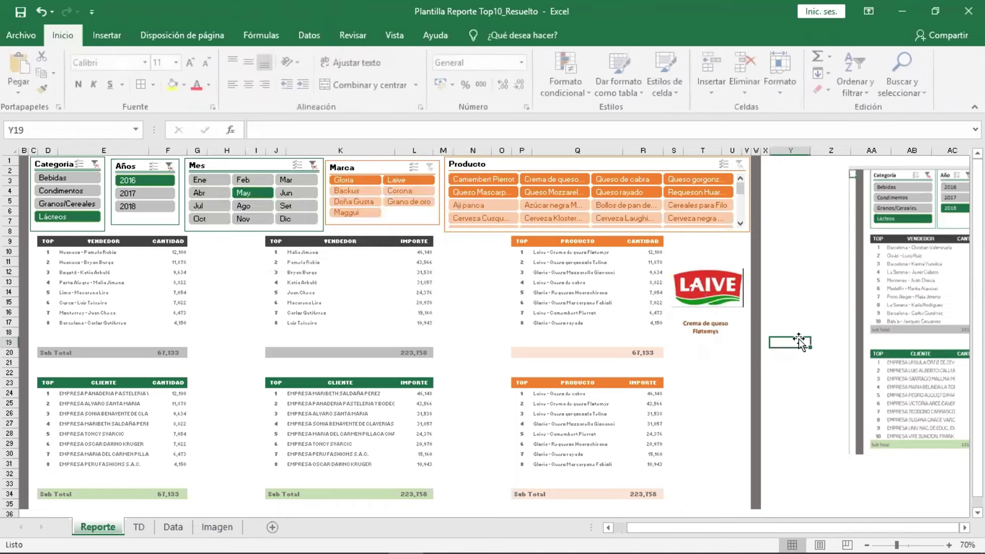
Test the Categoría slicer with Condimentos, then settle on Lácteos and 2018 in Años.
{"action": "left_click", "coordinate": [64, 191]}
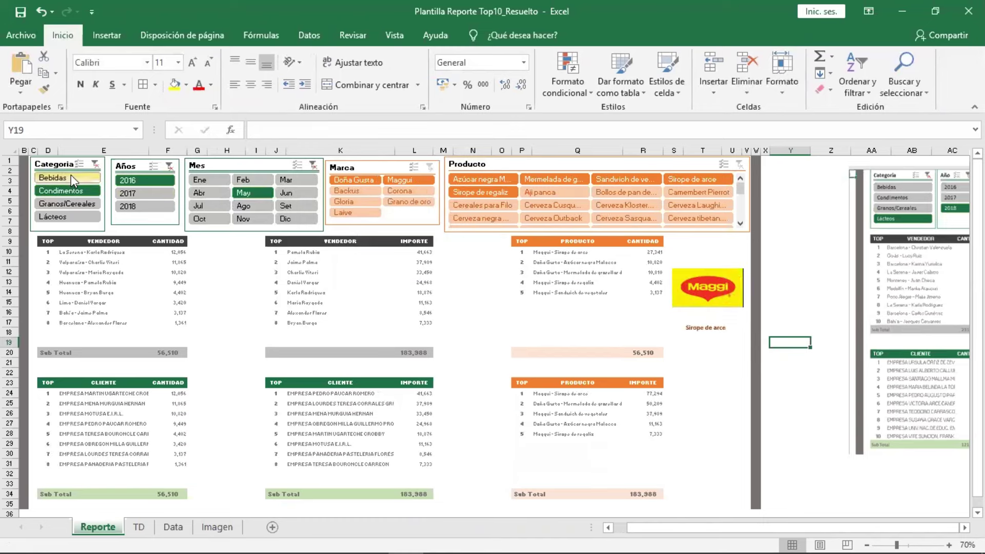
{"action": "left_click", "coordinate": [71, 176]}
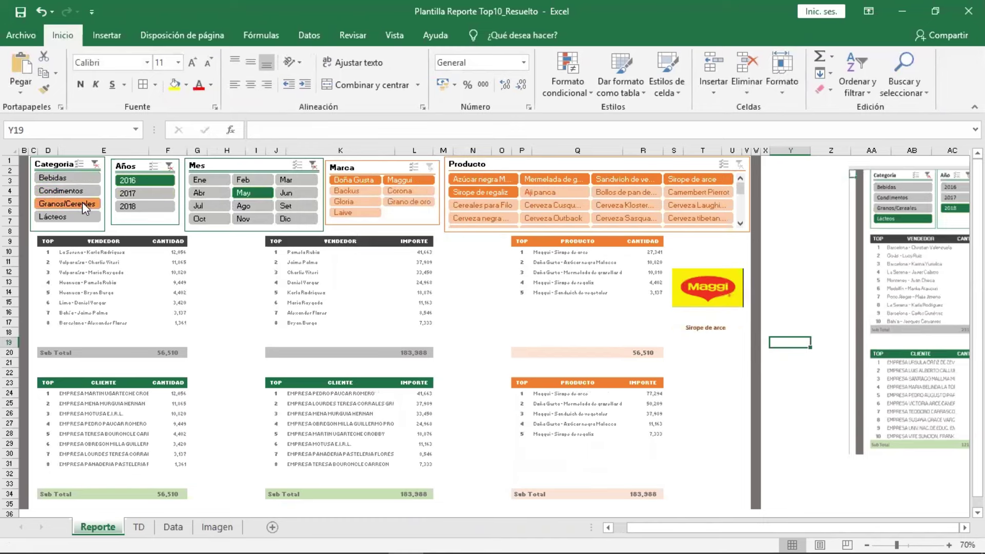
{"action": "left_click", "coordinate": [85, 215]}
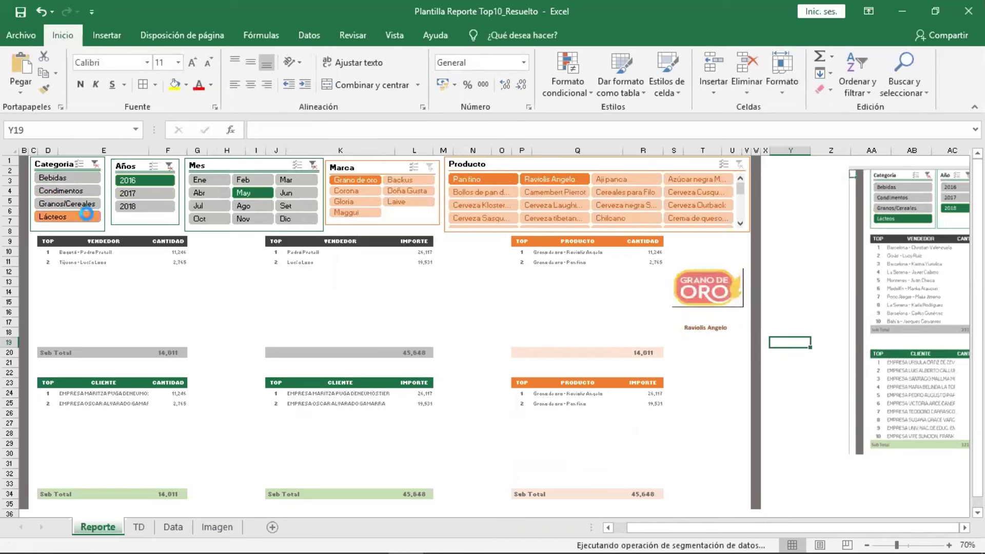
{"action": "left_click", "coordinate": [135, 206]}
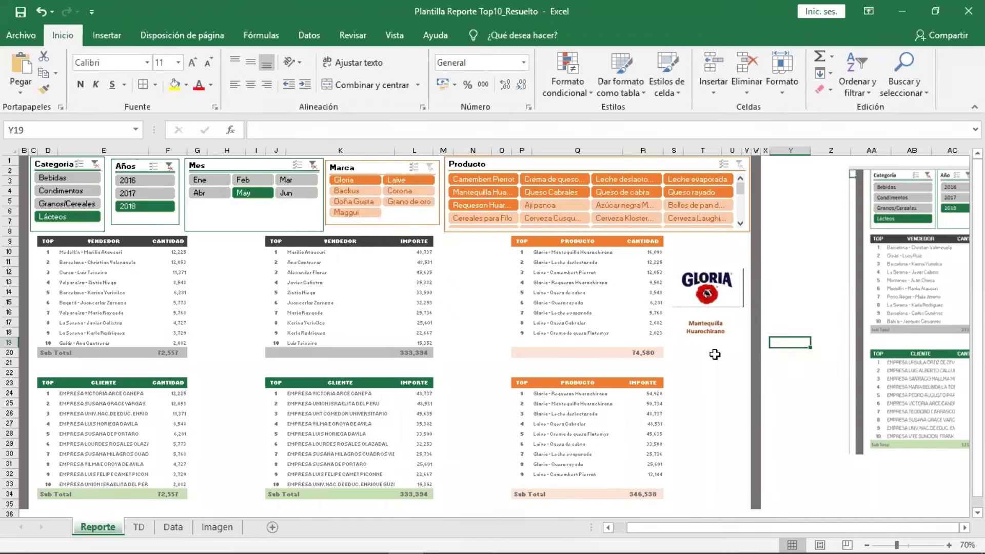
{"action": "left_click", "coordinate": [800, 272]}
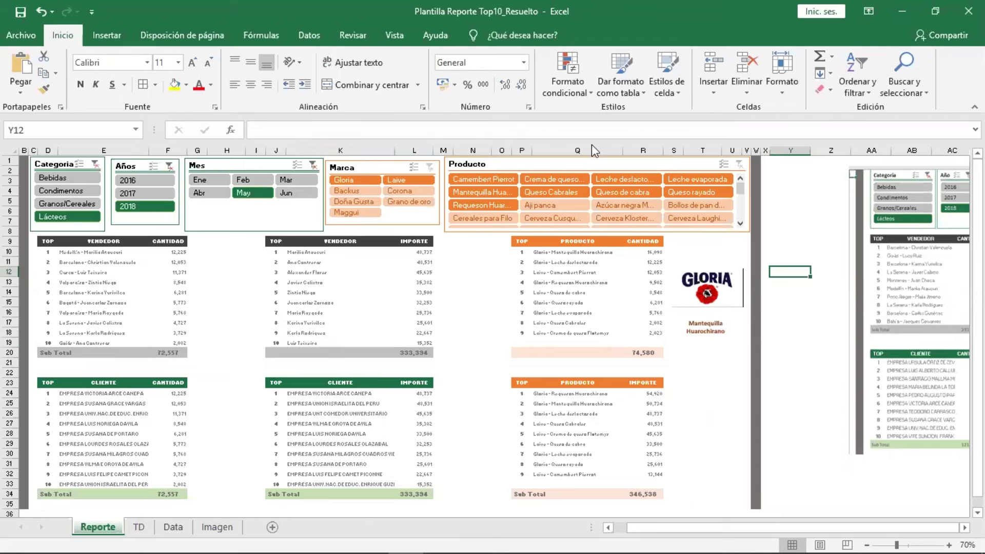
{"action": "left_click", "coordinate": [488, 312]}
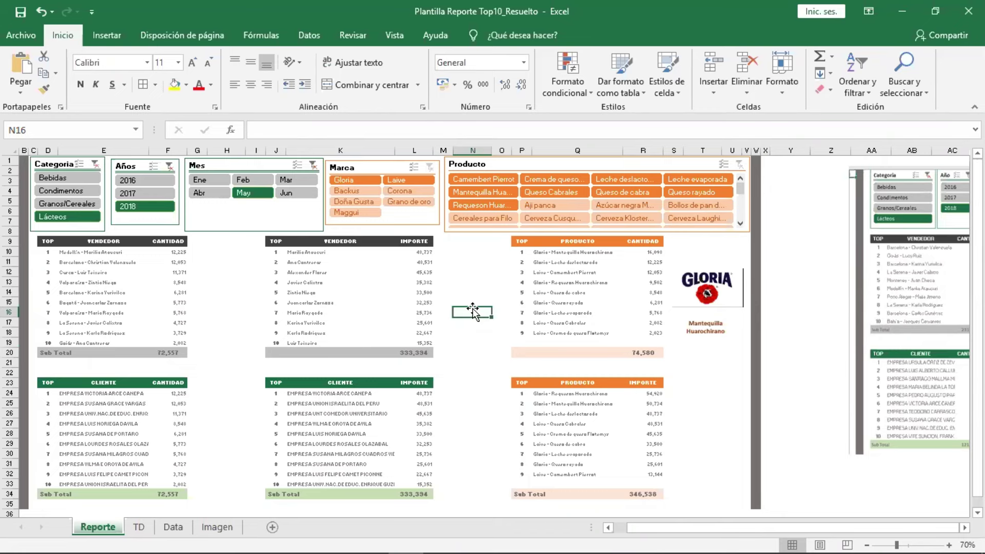
Check the Sub Total formula in F20 and enlarge the sheet view.
{"action": "left_click", "coordinate": [180, 353]}
{"action": "left_click", "coordinate": [218, 352]}
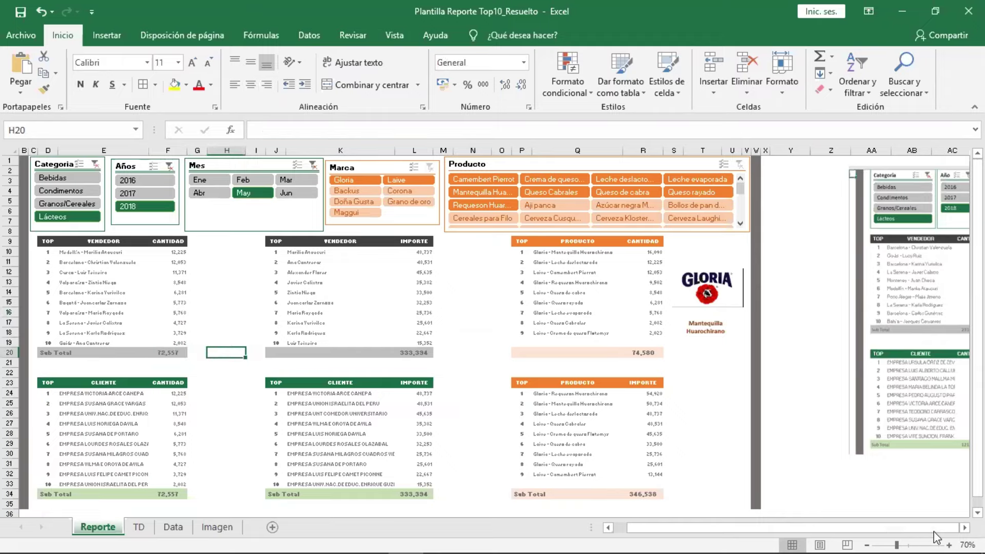
{"action": "left_click", "coordinate": [950, 544]}
{"action": "scroll", "coordinate": [951, 532], "scroll_direction": "up", "scroll_amount": 2, "text": "ctrl"}
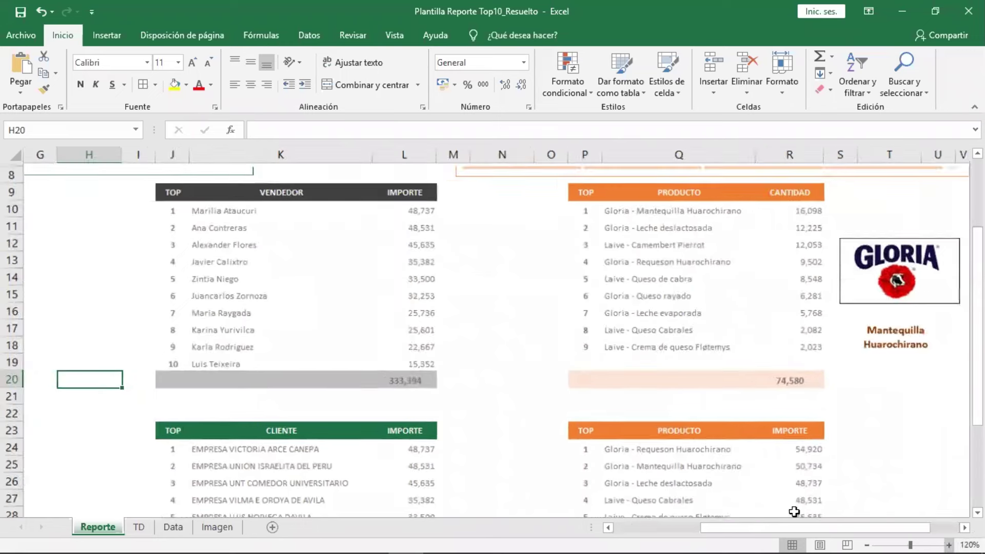
{"action": "left_click_drag", "start_coordinate": [786, 528], "coordinate": [639, 530]}
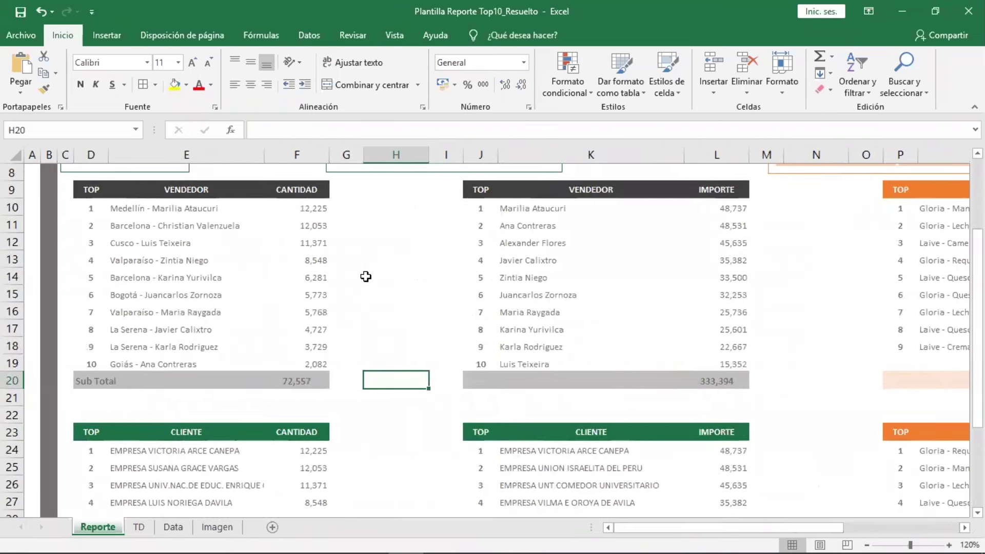
Give cell H11 a yellow fill and bold text.
{"action": "left_click", "coordinate": [381, 208]}
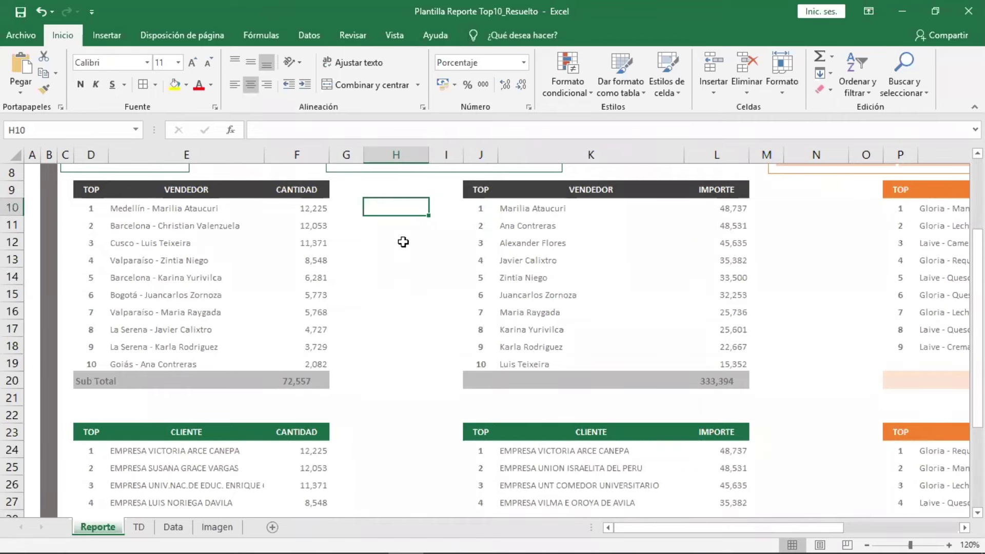
{"action": "left_click", "coordinate": [399, 221]}
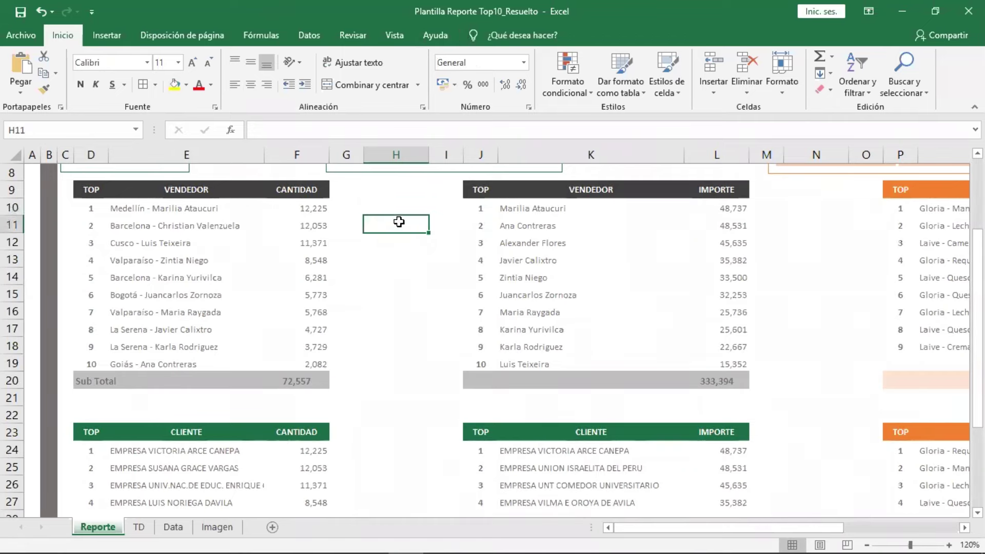
{"action": "left_click", "coordinate": [171, 91]}
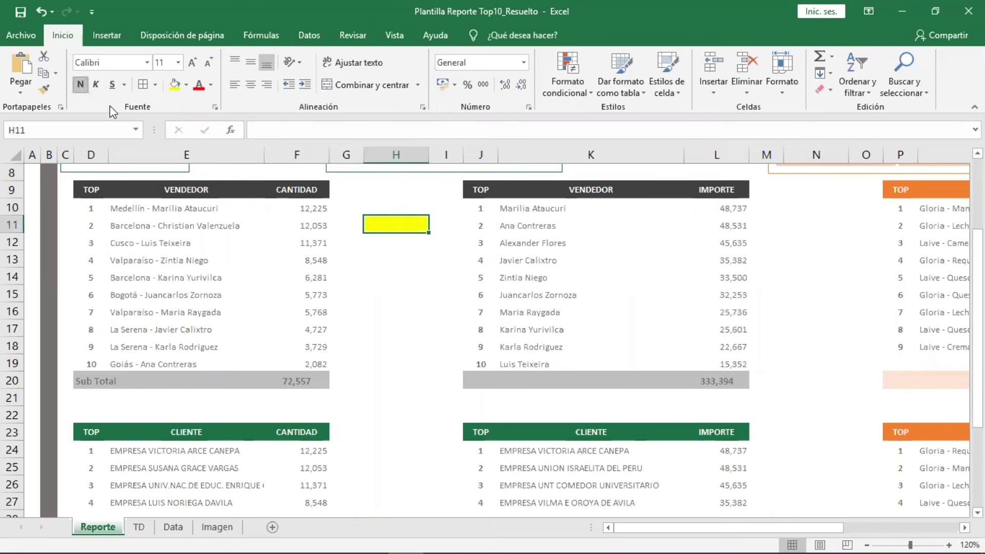
{"action": "left_click", "coordinate": [405, 259]}
{"action": "left_click", "coordinate": [405, 223]}
{"action": "key", "text": "ctrl+n"}
Enter =F10/F20 in H11 for the top seller's share of the Sub Total.
{"action": "type", "text": "="}
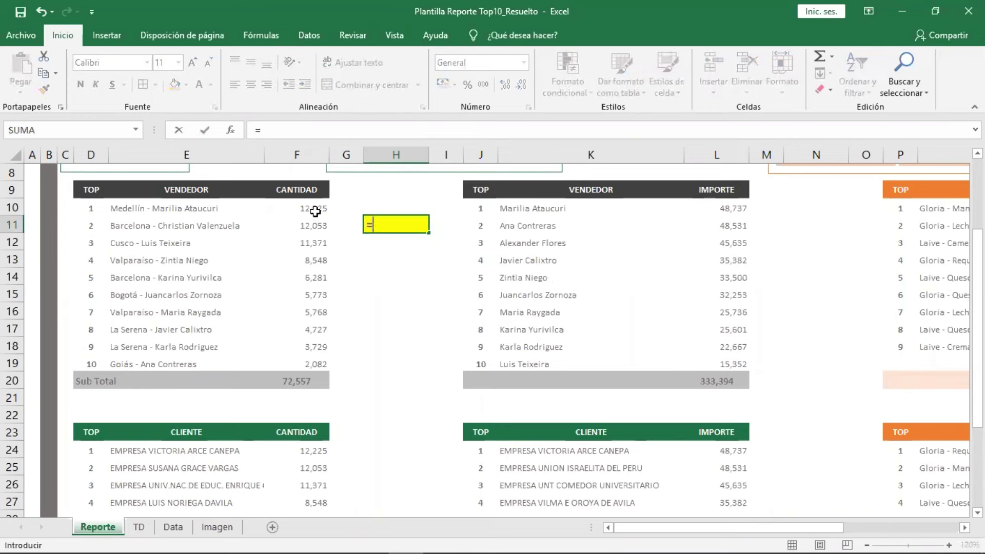
{"action": "left_click", "coordinate": [315, 211]}
{"action": "type", "text": "/"}
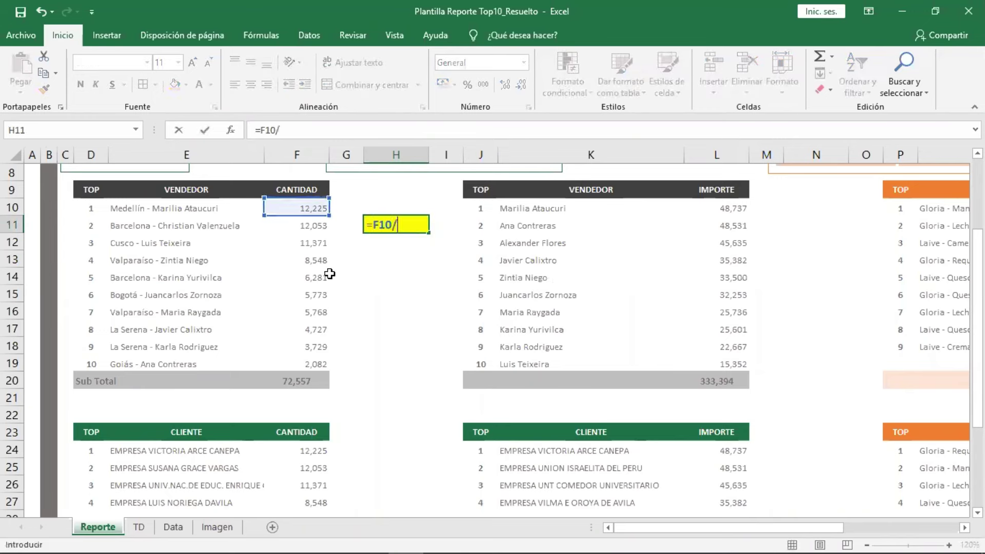
{"action": "left_click", "coordinate": [300, 380]}
{"action": "key", "text": "Return"}
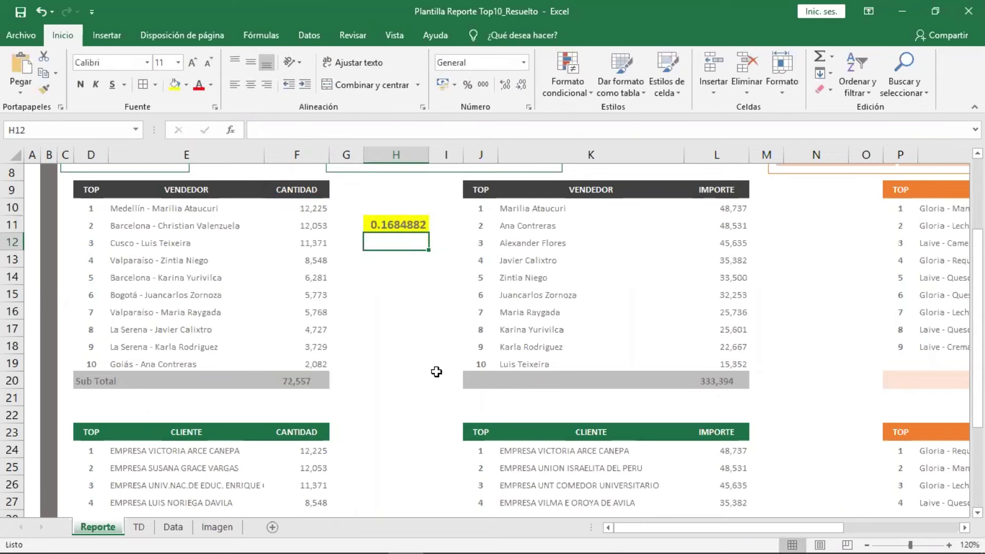
{"action": "double_click", "coordinate": [402, 225]}
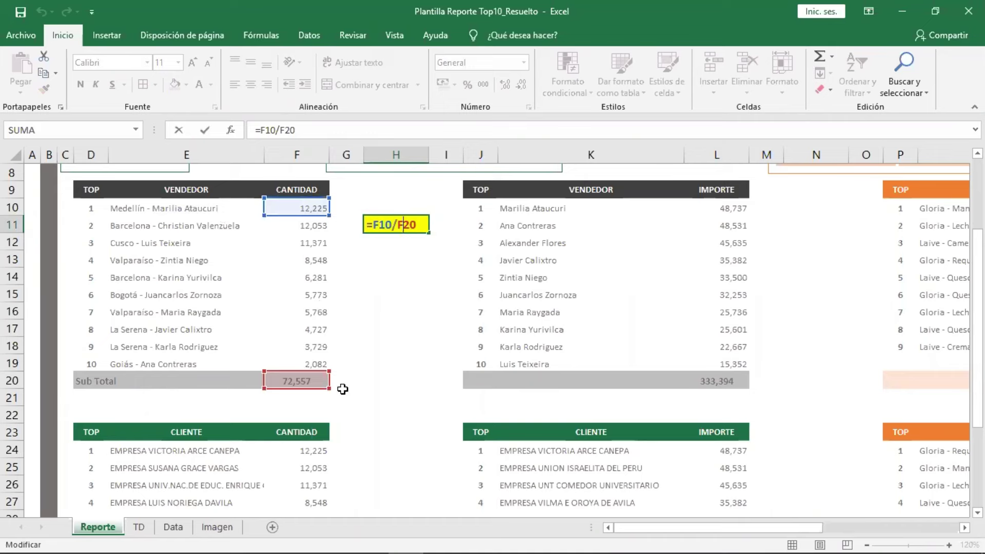
{"action": "key", "text": "Return"}
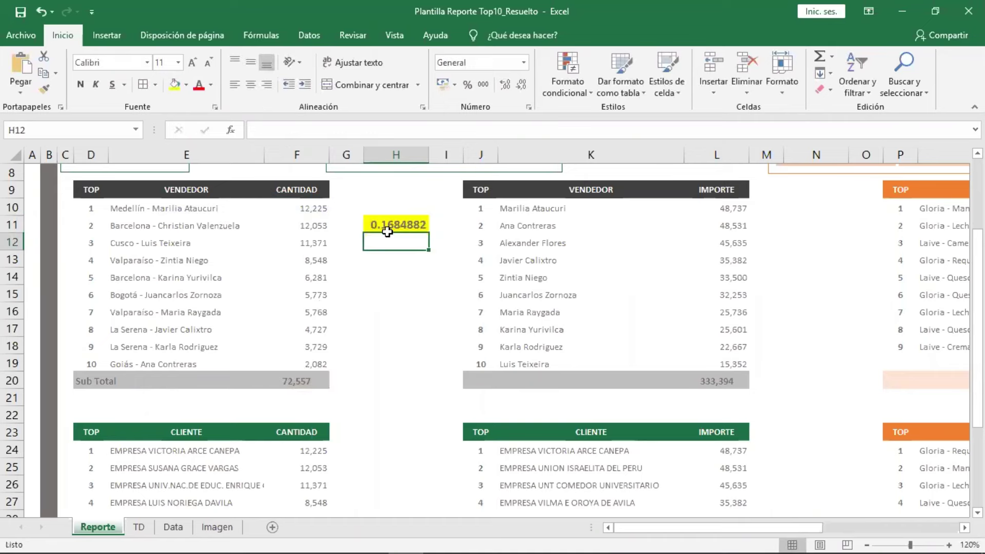
Format H11 as a percentage, centred horizontally and vertically.
{"action": "left_click", "coordinate": [391, 229]}
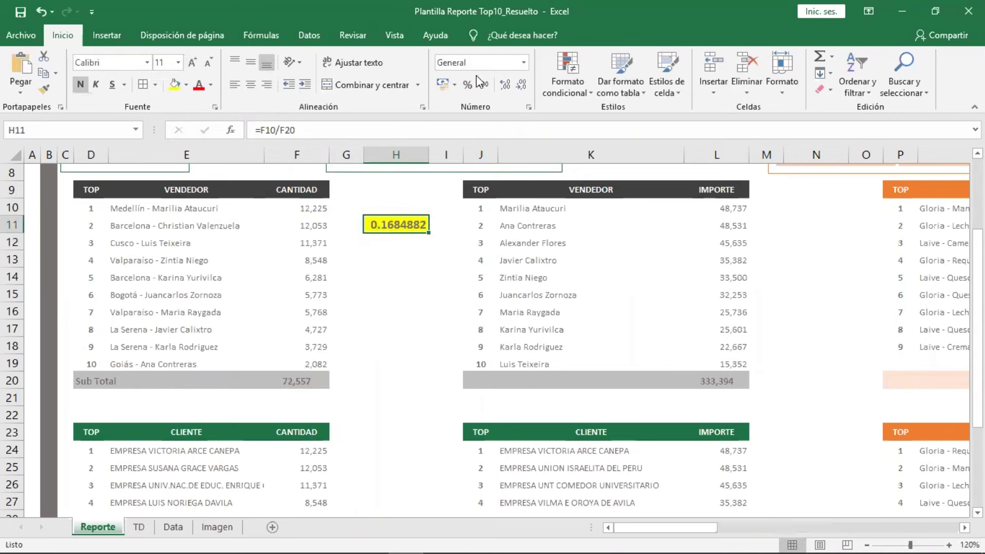
{"action": "left_click", "coordinate": [471, 87]}
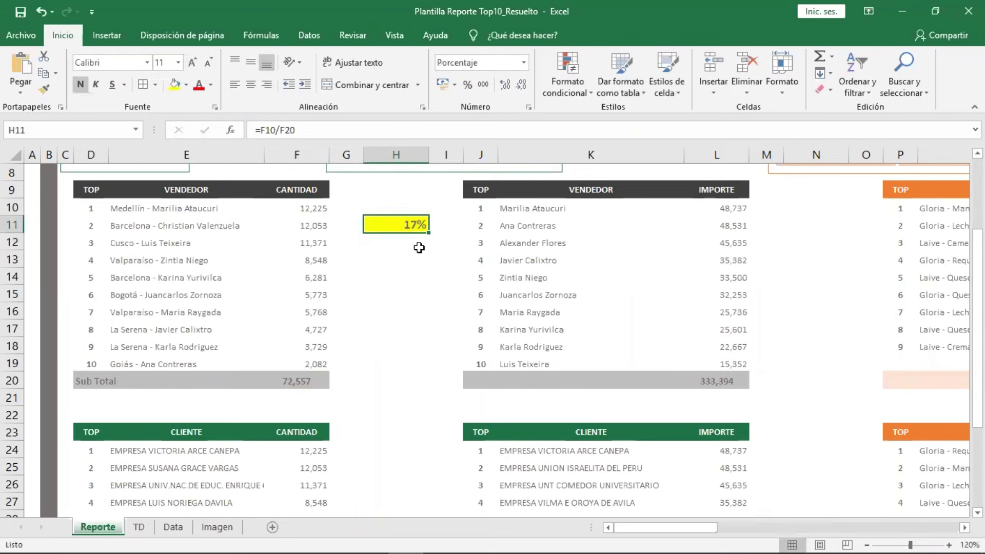
{"action": "left_click", "coordinate": [254, 85]}
{"action": "left_click", "coordinate": [250, 62]}
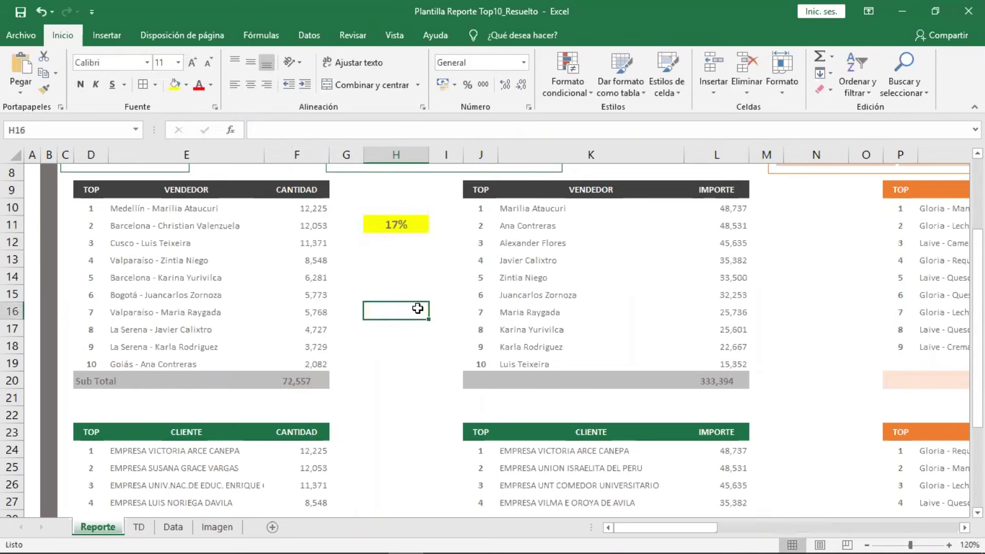
{"action": "left_click", "coordinate": [415, 292]}
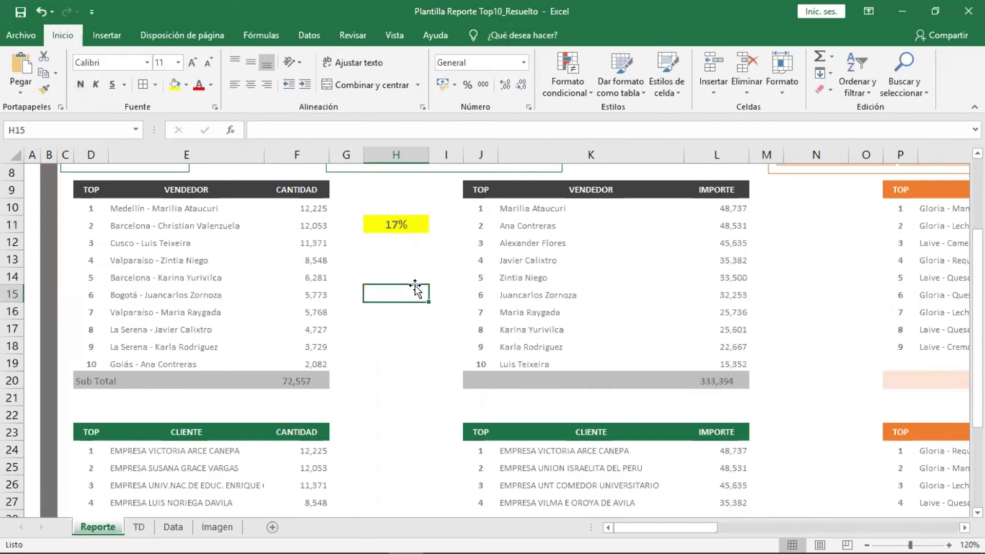
{"action": "scroll", "coordinate": [414, 292], "scroll_direction": "up", "scroll_amount": 3}
Test the H11 share across years 2016–2018 and several categories, ending on 2018 and Lácteos.
{"action": "left_click", "coordinate": [267, 229]}
{"action": "left_click", "coordinate": [269, 209]}
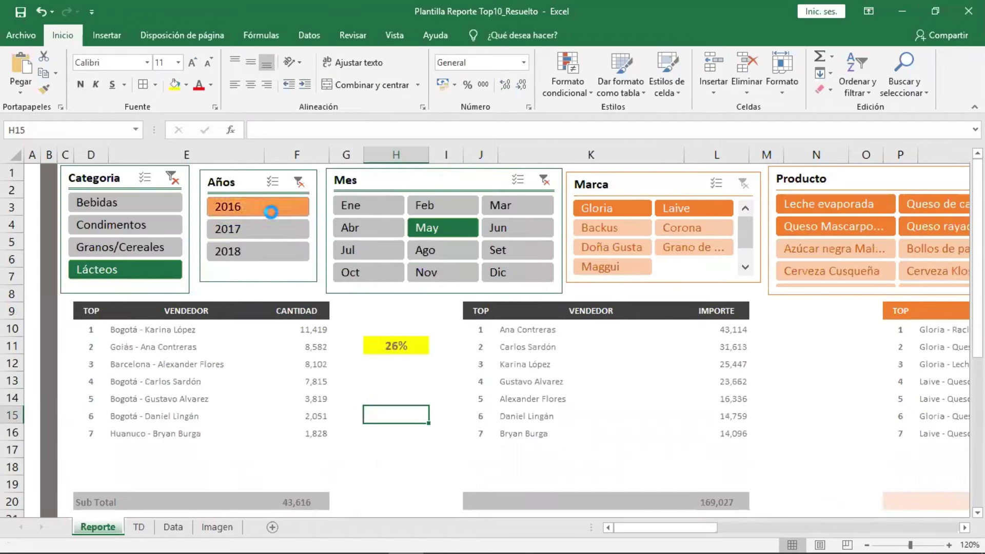
{"action": "left_click", "coordinate": [273, 233]}
{"action": "left_click", "coordinate": [274, 254]}
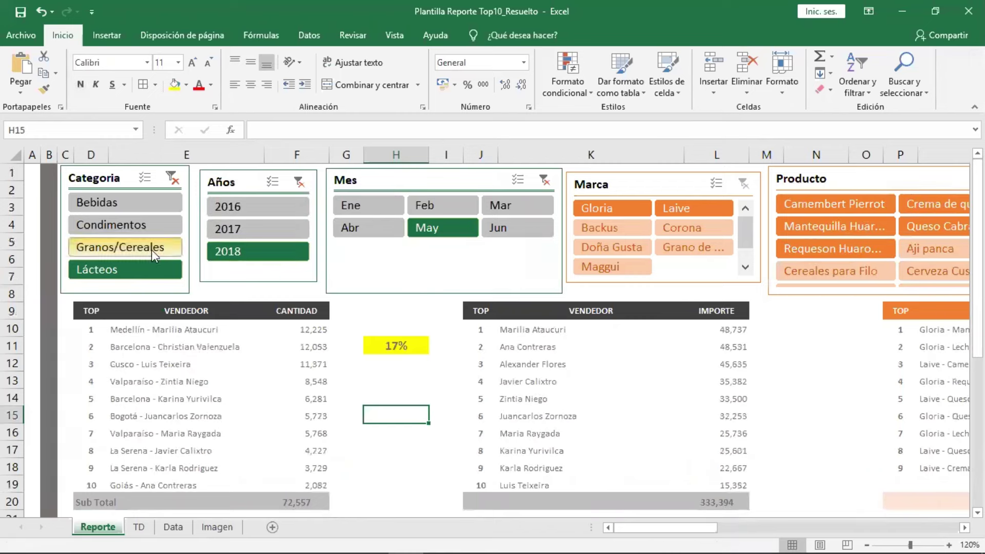
{"action": "left_click", "coordinate": [118, 225]}
{"action": "left_click", "coordinate": [145, 204]}
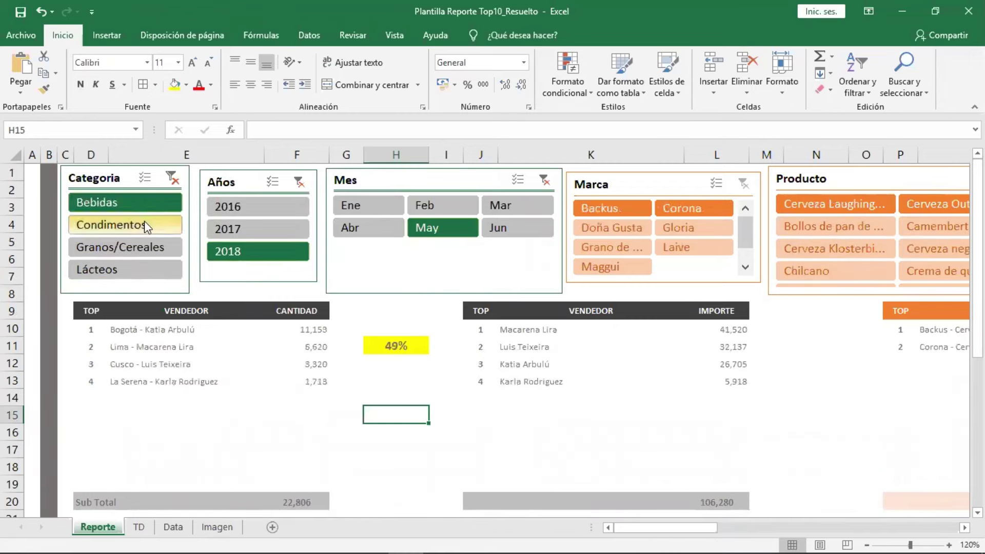
{"action": "left_click", "coordinate": [145, 225]}
{"action": "left_click", "coordinate": [146, 249]}
{"action": "left_click", "coordinate": [148, 267]}
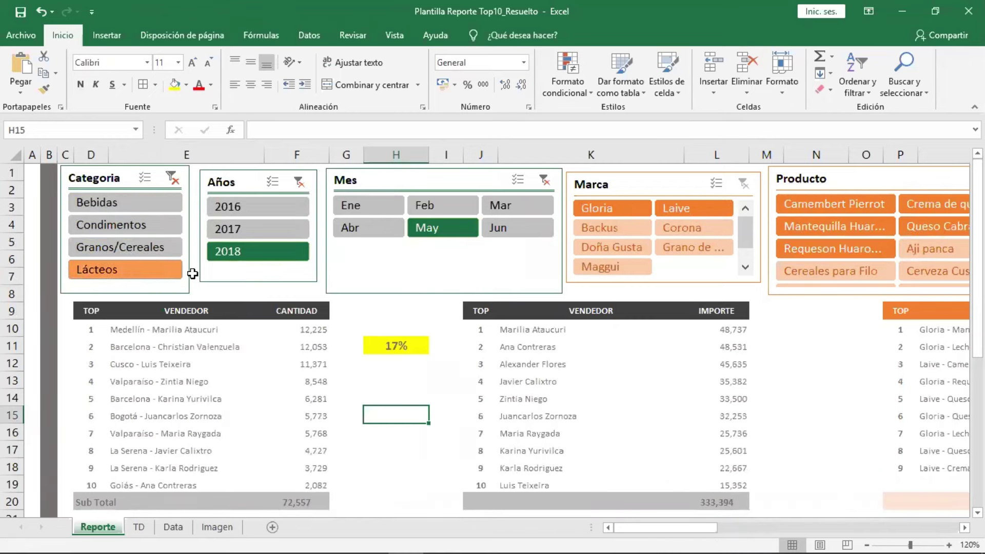
Select H11 and save the workbook.
{"action": "left_click", "coordinate": [417, 345]}
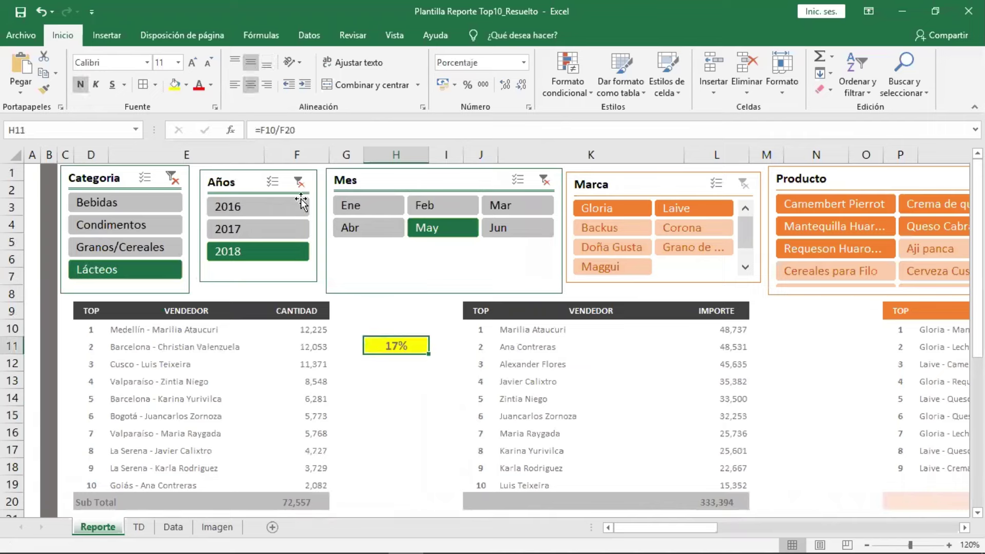
{"action": "left_click", "coordinate": [26, 18]}
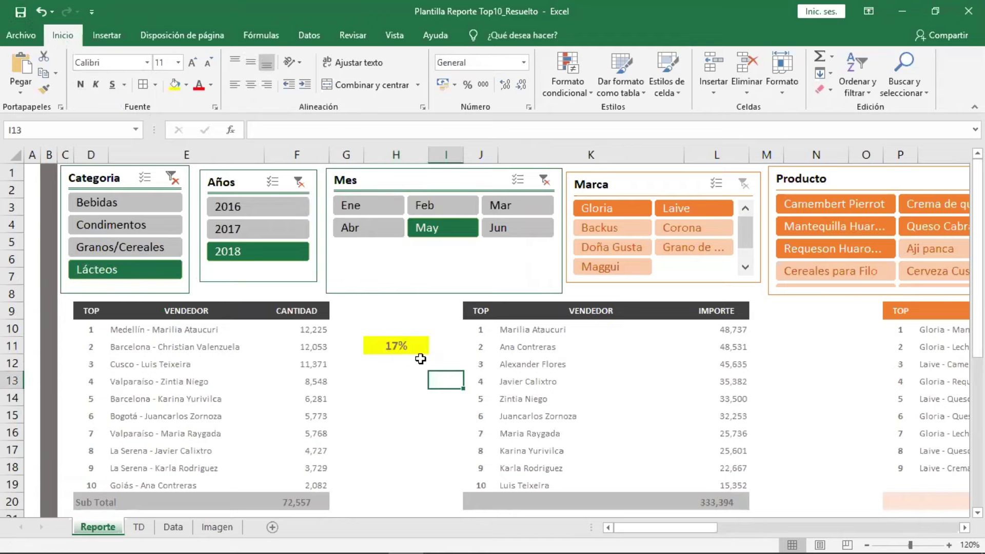
{"action": "scroll", "coordinate": [412, 349], "scroll_direction": "down", "scroll_amount": 1}
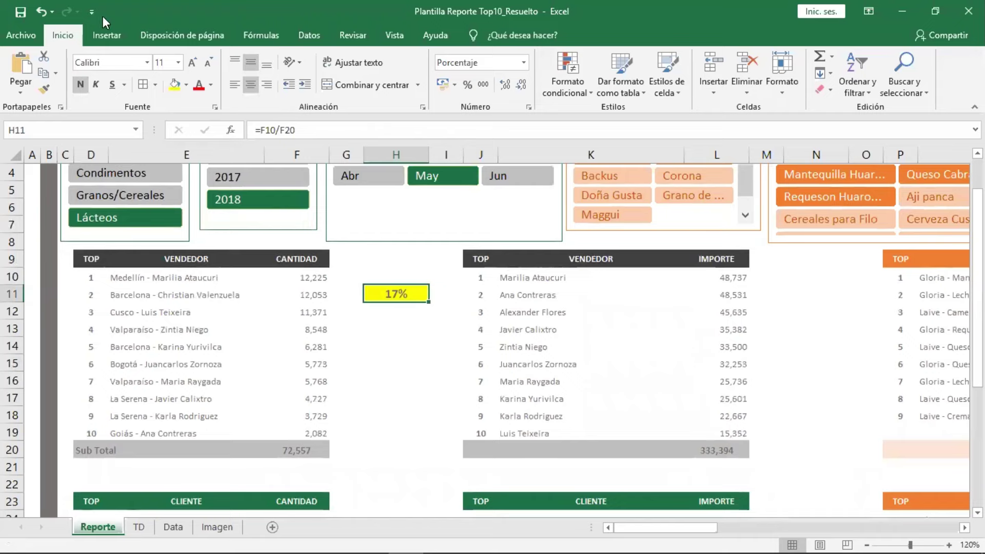
Draw an oval circle below the 17% cell and position it under the percentage.
{"action": "left_click", "coordinate": [106, 35]}
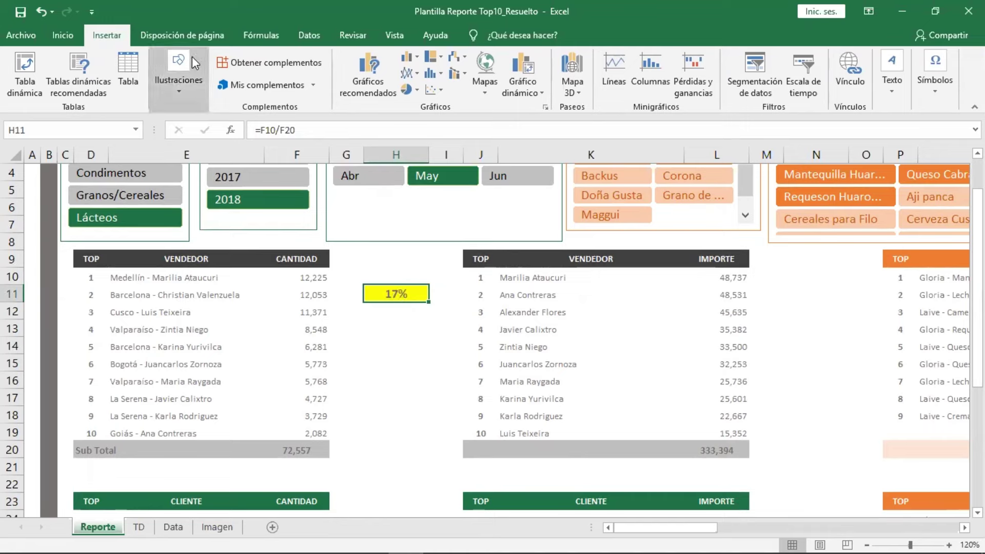
{"action": "left_click", "coordinate": [165, 97]}
{"action": "left_click", "coordinate": [245, 156]}
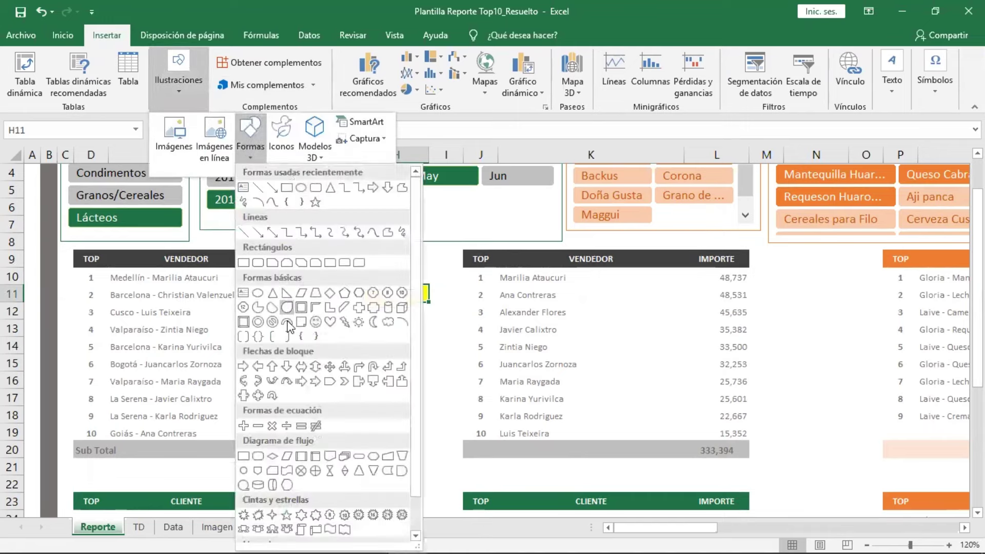
{"action": "left_click", "coordinate": [258, 293]}
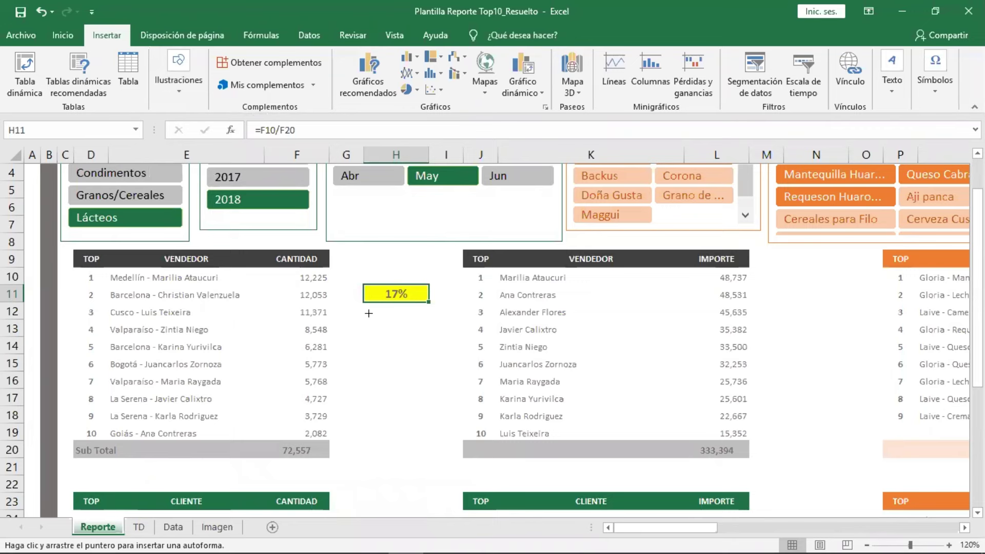
{"action": "mouse_move", "coordinate": [369, 313]}
{"action": "left_mouse_down"}
{"action": "mouse_move", "coordinate": [487, 347]}
{"action": "mouse_move", "coordinate": [470, 392]}
{"action": "left_mouse_up"}
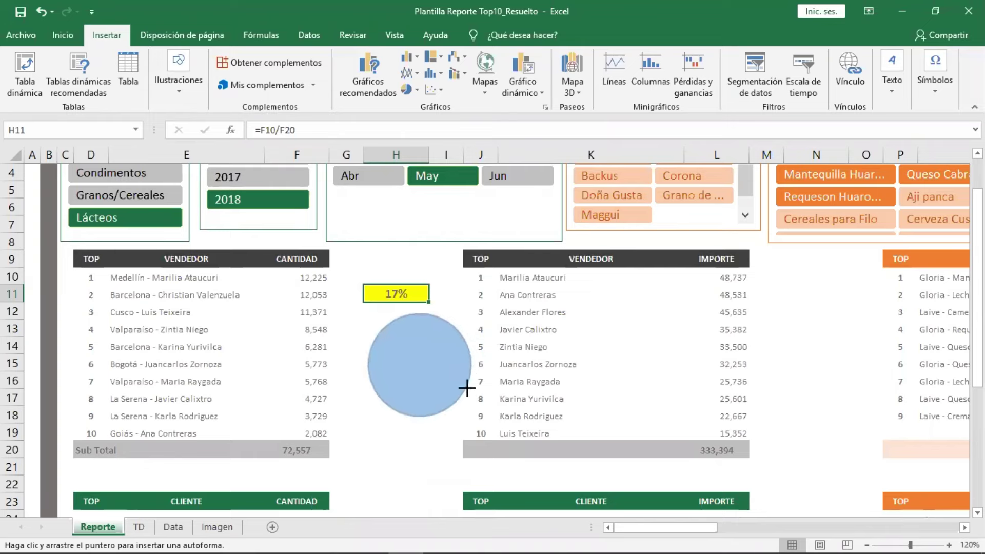
{"action": "left_click_drag", "start_coordinate": [470, 393], "coordinate": [457, 387]}
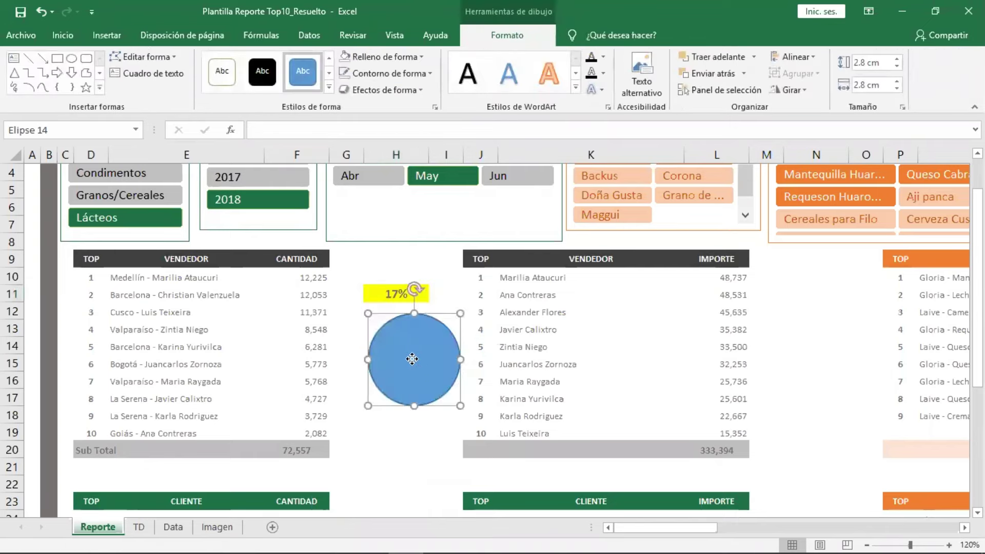
{"action": "left_click_drag", "start_coordinate": [413, 339], "coordinate": [402, 355]}
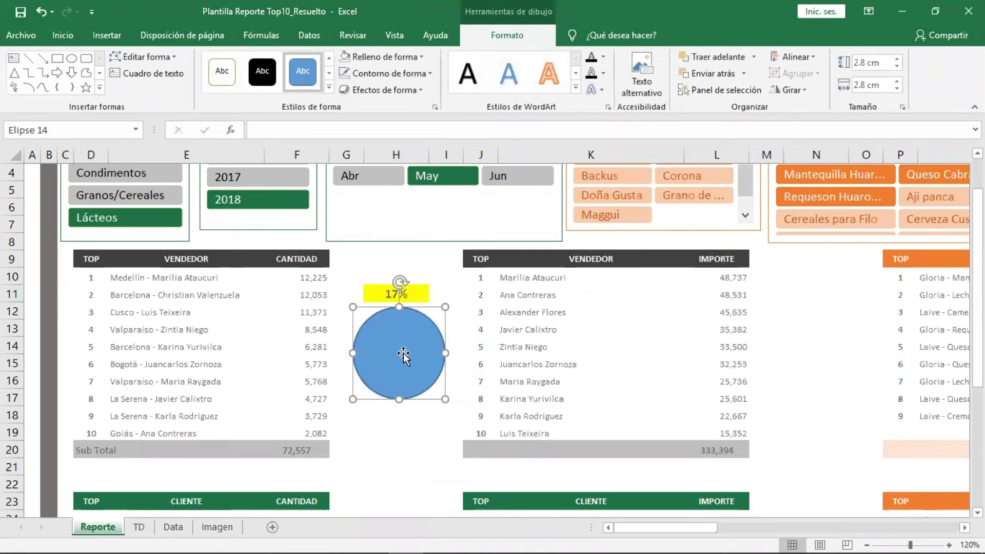
Fill the circle with the recent green, remove its outline, and apply a bevel effect.
{"action": "left_click", "coordinate": [383, 57]}
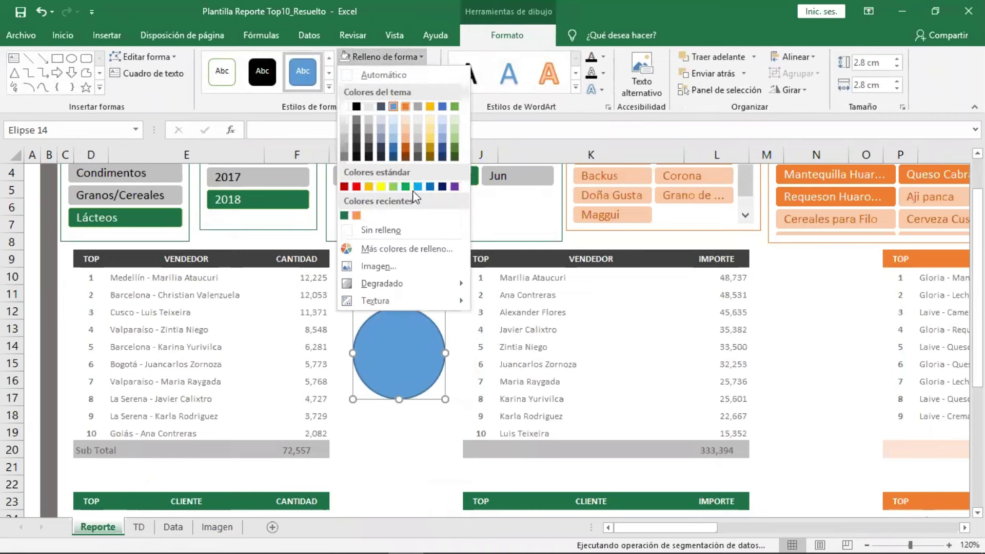
{"action": "left_click", "coordinate": [344, 216]}
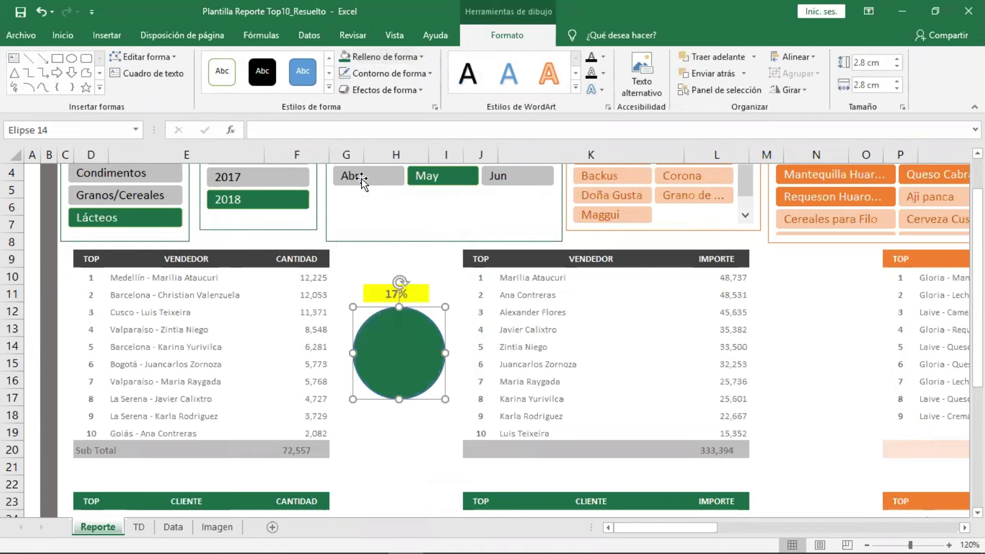
{"action": "left_click", "coordinate": [368, 76]}
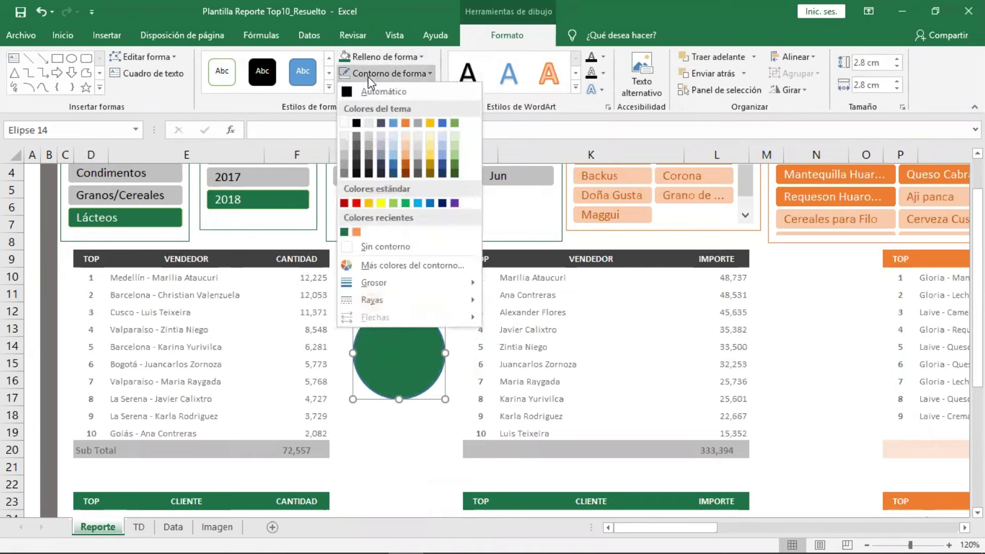
{"action": "left_click", "coordinate": [373, 246]}
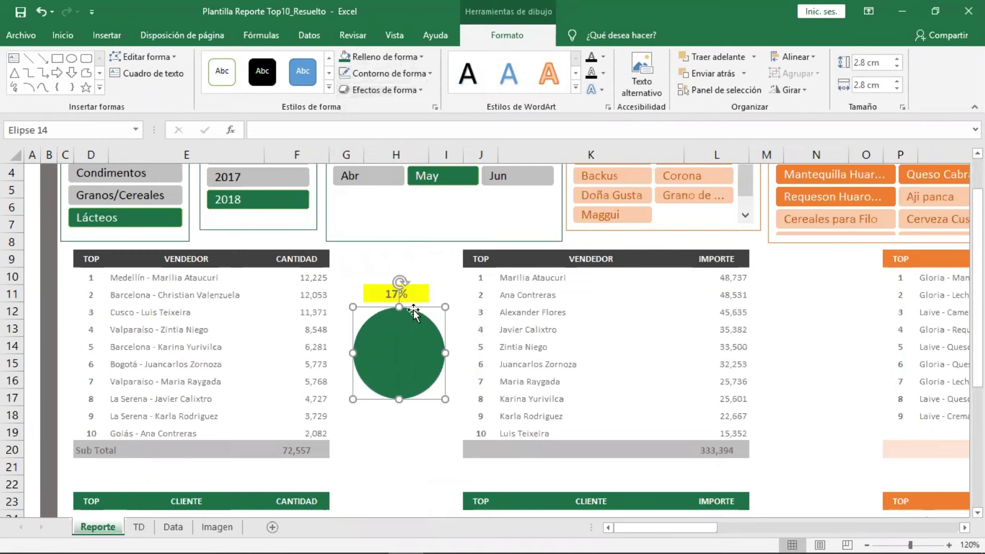
{"action": "left_click", "coordinate": [416, 94]}
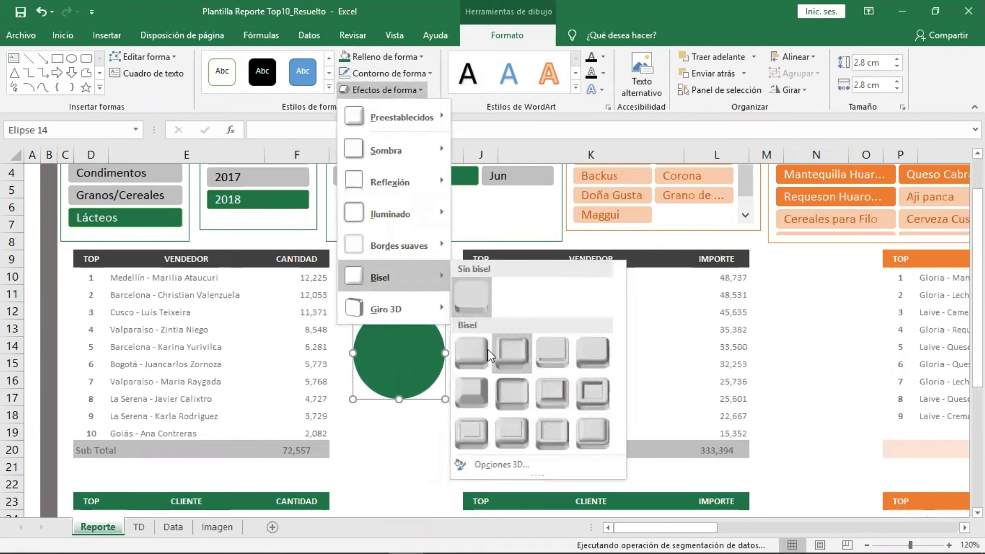
{"action": "mouse_move", "coordinate": [392, 277]}
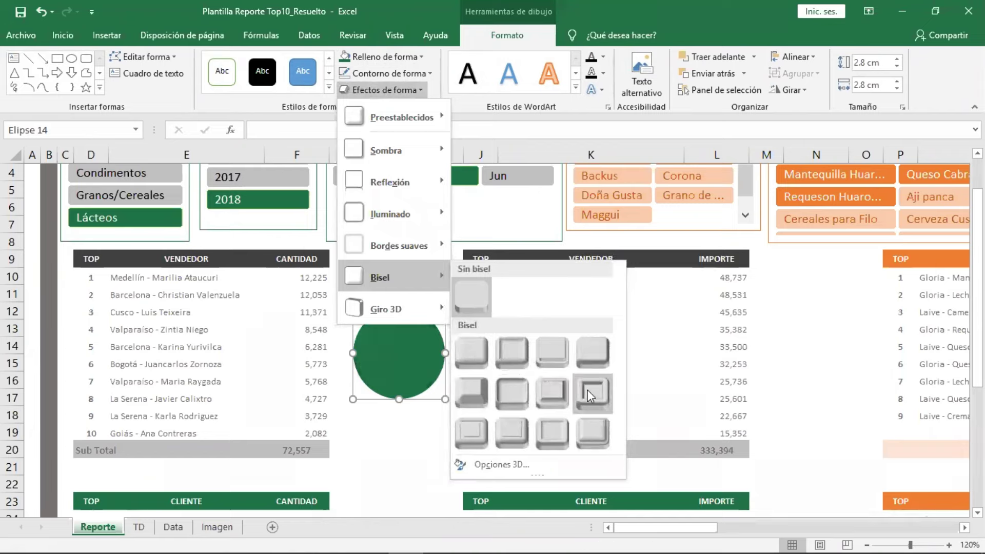
{"action": "left_click", "coordinate": [520, 393]}
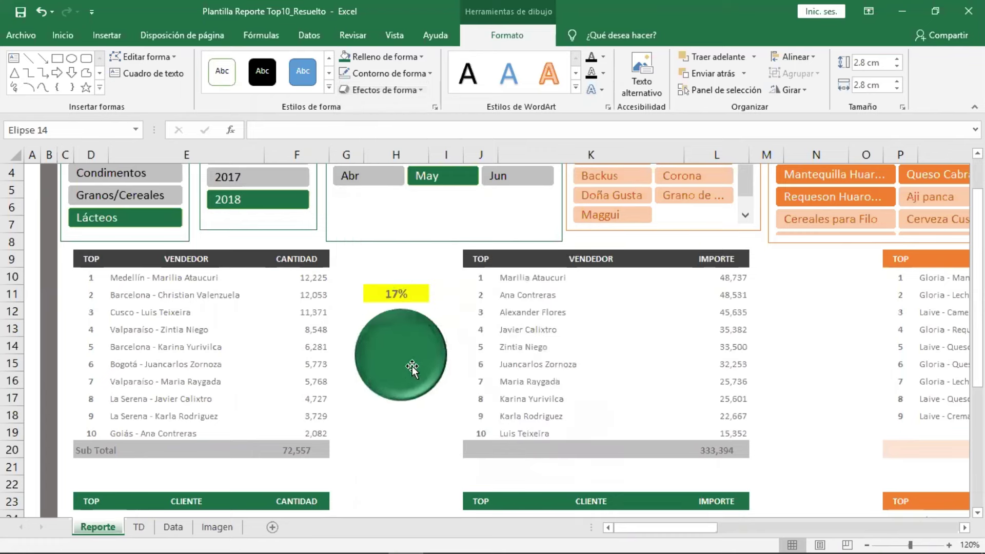
{"action": "left_click", "coordinate": [409, 432]}
{"action": "left_click", "coordinate": [403, 365]}
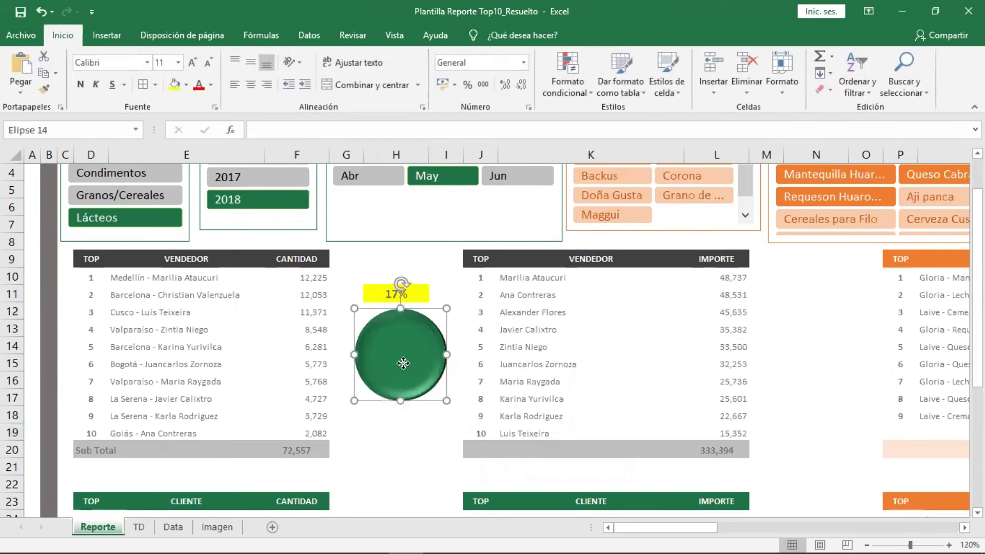
{"action": "left_click_drag", "start_coordinate": [403, 363], "coordinate": [399, 361]}
Draw a new text box over the green circle.
{"action": "left_click", "coordinate": [439, 429]}
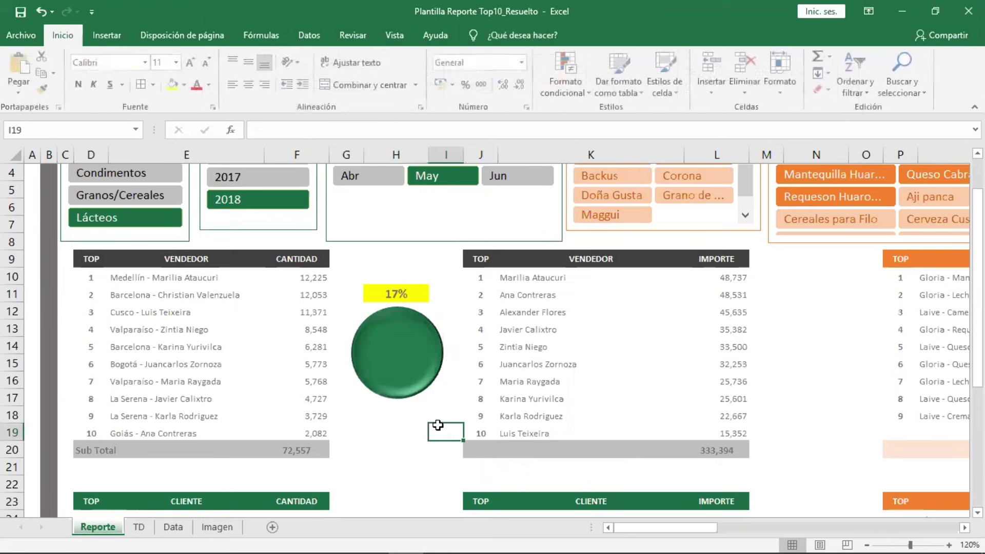
{"action": "left_click", "coordinate": [107, 35]}
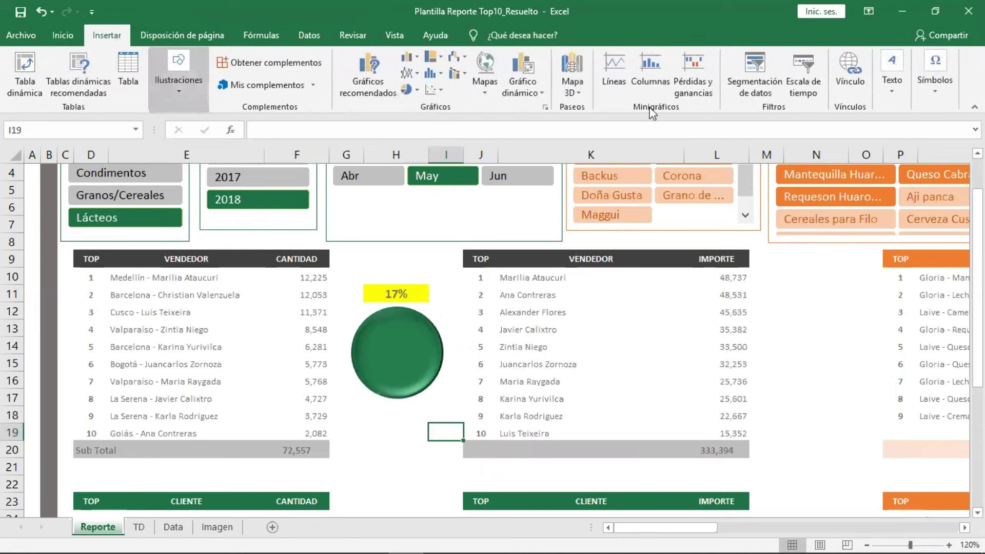
{"action": "left_click", "coordinate": [903, 91]}
{"action": "left_click", "coordinate": [820, 139]}
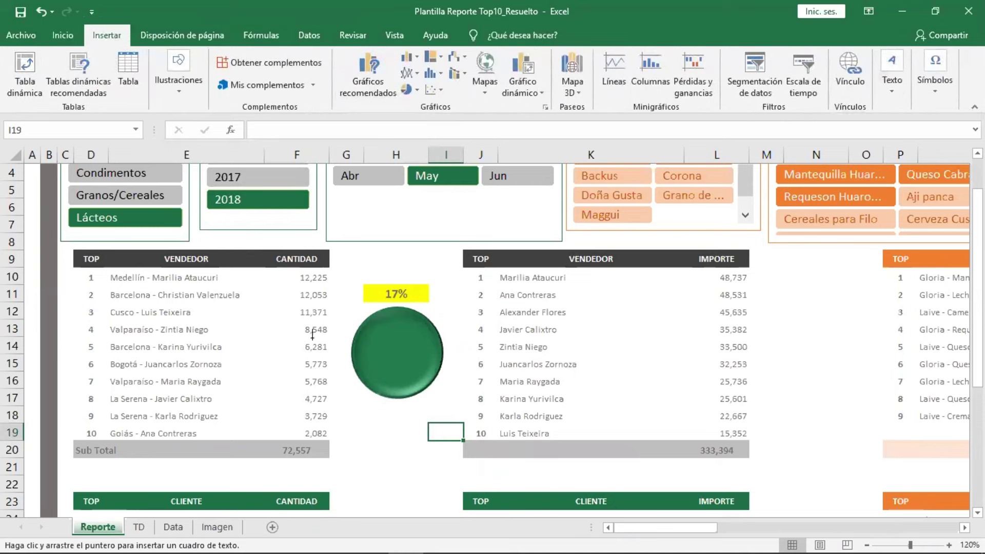
{"action": "left_click_drag", "start_coordinate": [334, 334], "coordinate": [466, 388]}
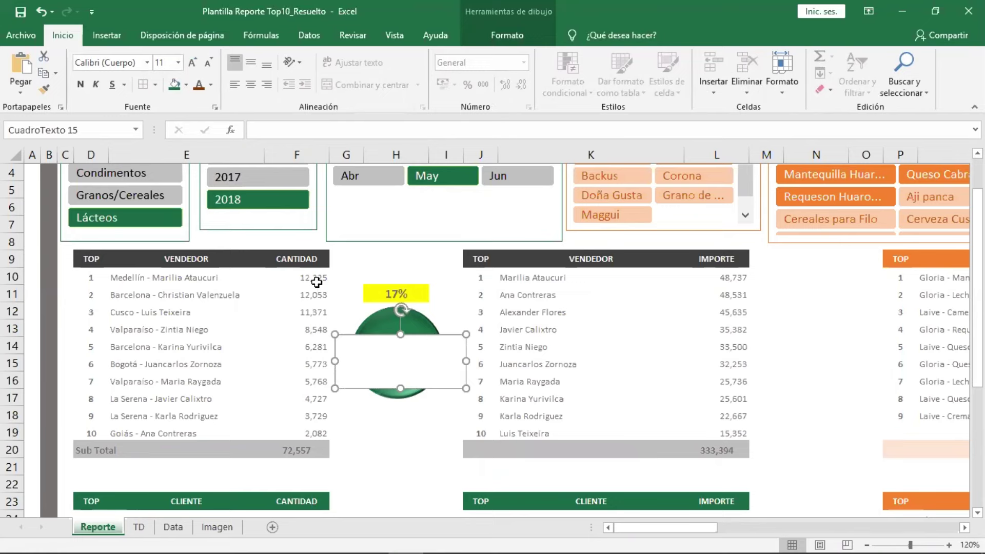
Link the text box to =$H$11, centre the 17% both ways, and enlarge it.
{"action": "left_click", "coordinate": [288, 130]}
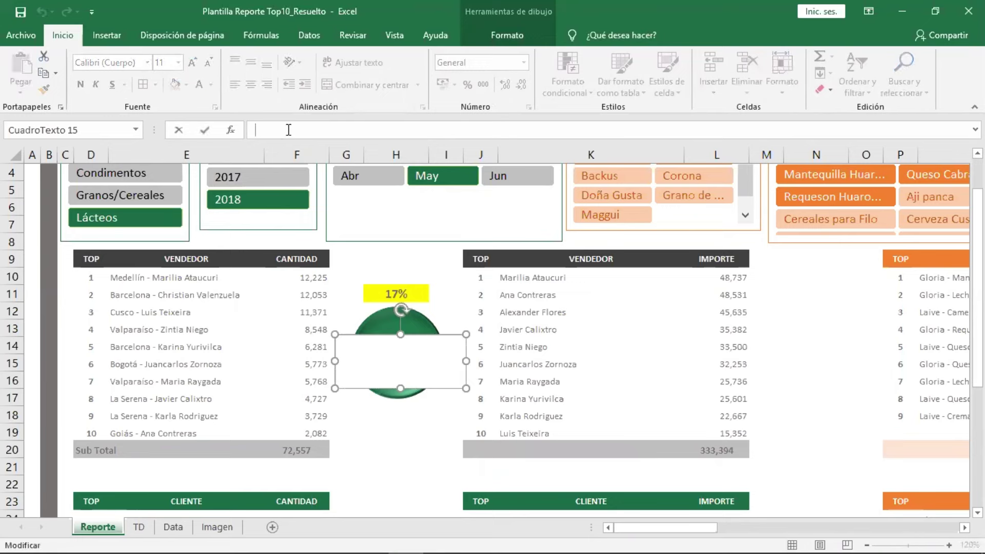
{"action": "type", "text": "="}
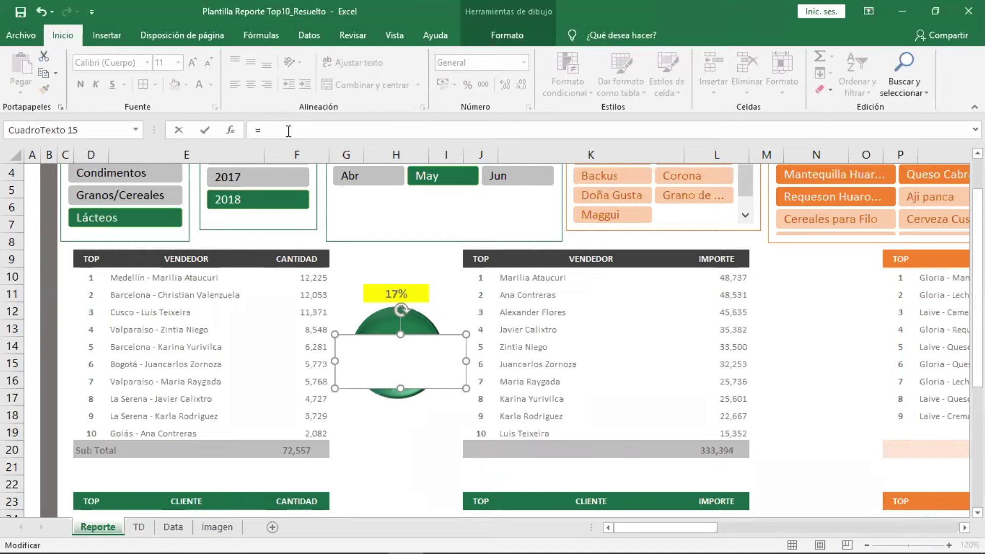
{"action": "left_click", "coordinate": [386, 289]}
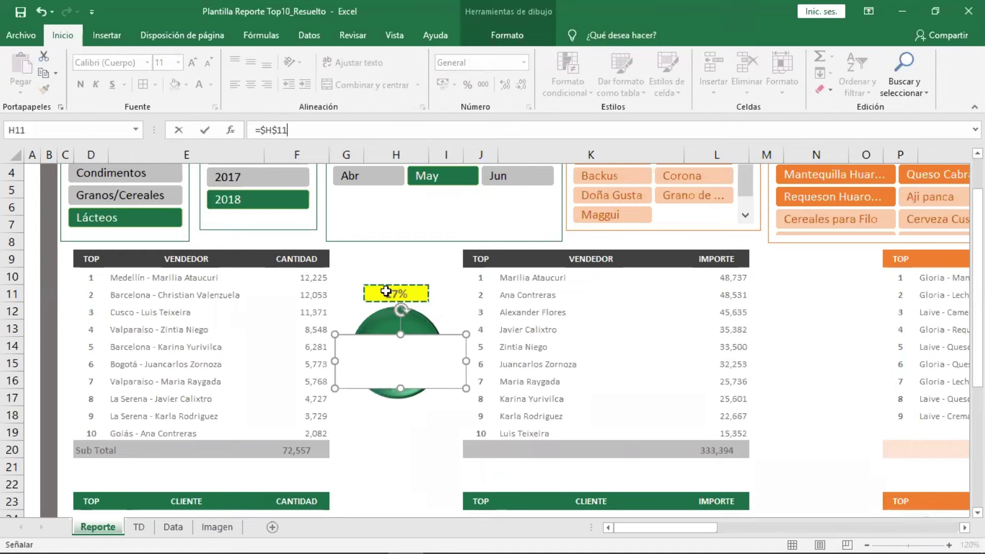
{"action": "key", "text": "Return"}
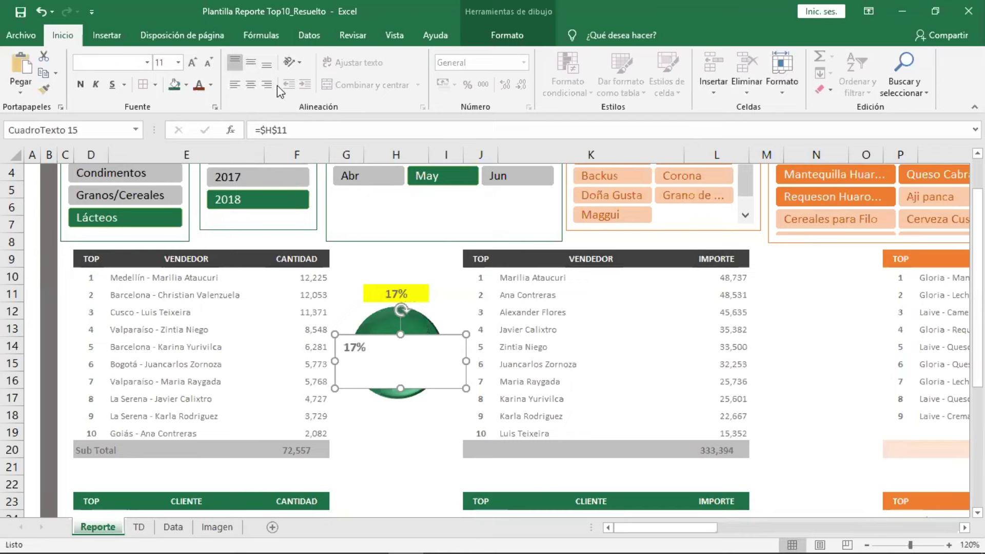
{"action": "left_click", "coordinate": [252, 63]}
{"action": "left_click", "coordinate": [252, 84]}
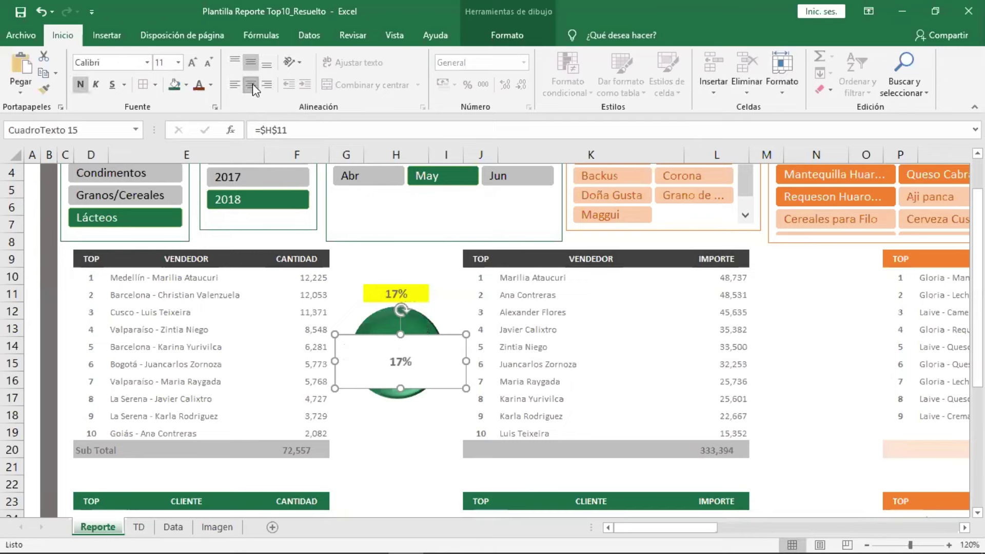
{"action": "left_click", "coordinate": [192, 65]}
{"action": "left_click", "coordinate": [192, 66]}
{"action": "left_click", "coordinate": [192, 66]}
Apply an outlined WordArt style to the 17% text with a green text outline.
{"action": "left_click", "coordinate": [508, 35]}
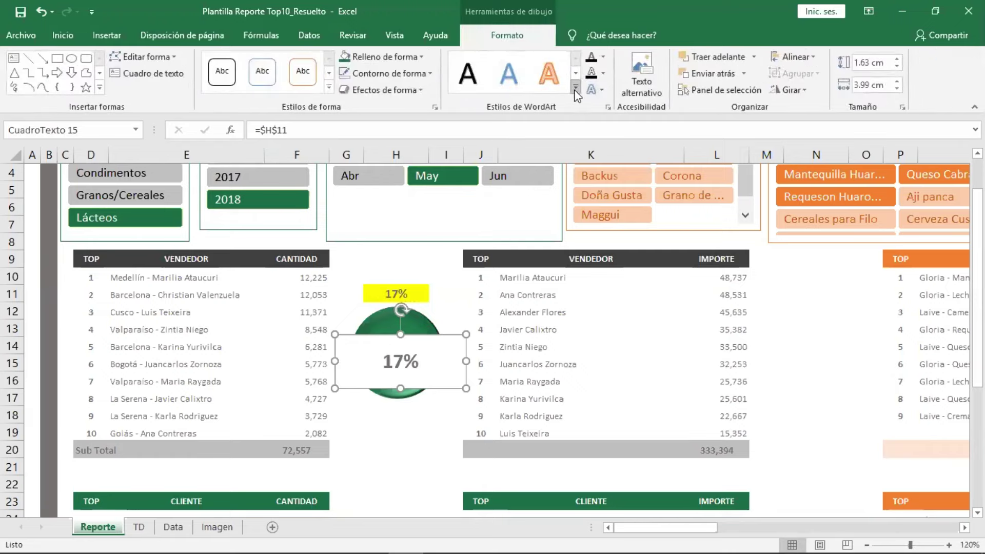
{"action": "left_click", "coordinate": [576, 90]}
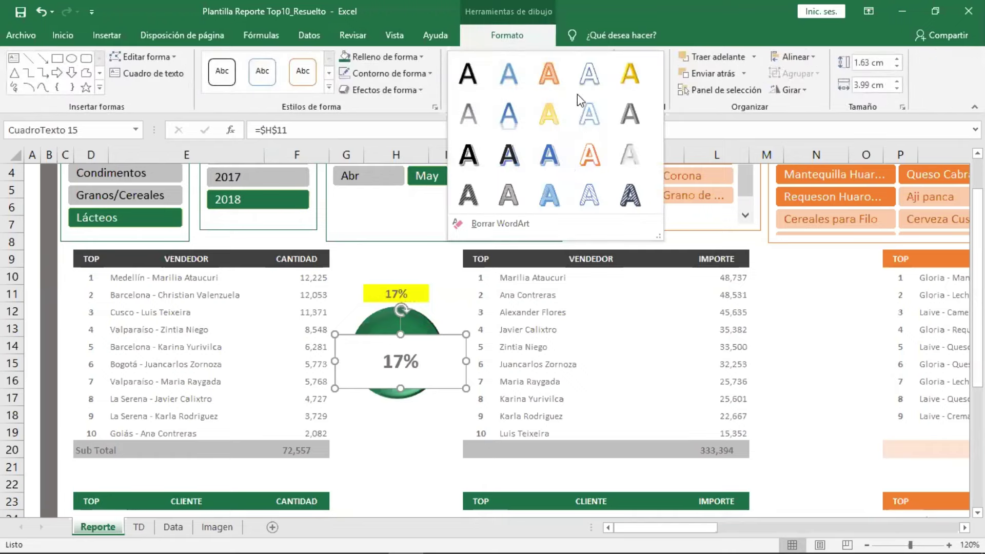
{"action": "left_click", "coordinate": [590, 123]}
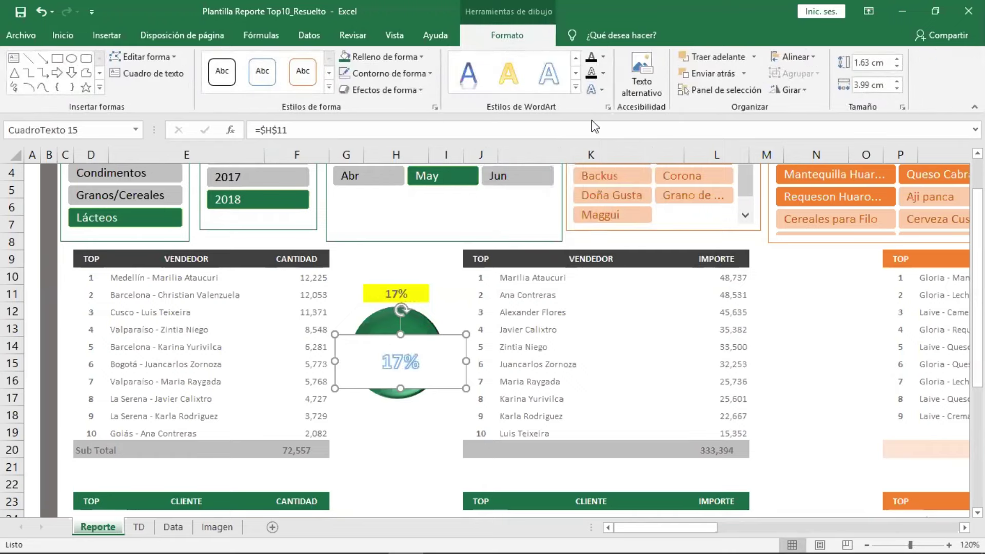
{"action": "left_click", "coordinate": [602, 60]}
{"action": "left_click", "coordinate": [601, 74]}
{"action": "left_click", "coordinate": [602, 73]}
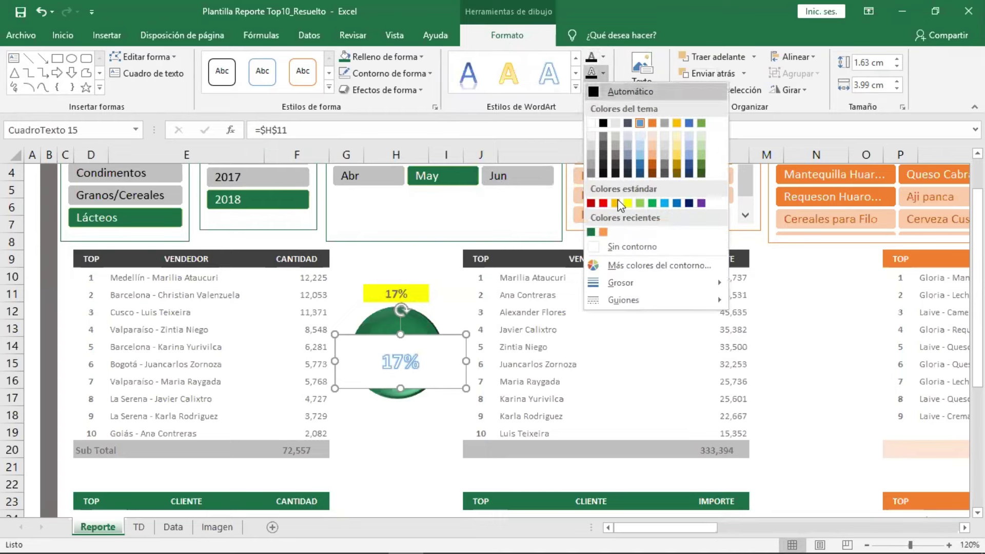
{"action": "left_click", "coordinate": [591, 232]}
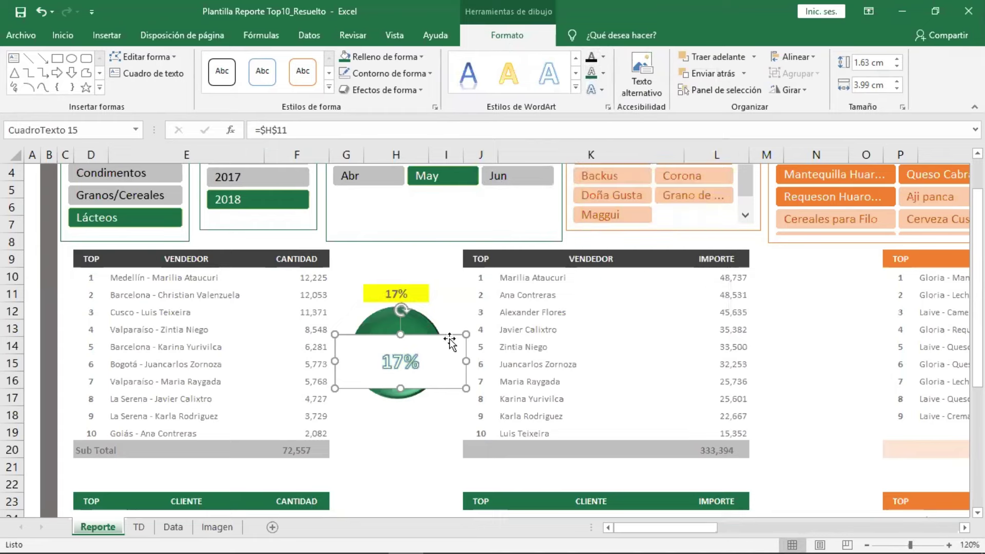
Move the text box over the circle and remove its fill and border.
{"action": "left_click_drag", "start_coordinate": [450, 339], "coordinate": [450, 333]}
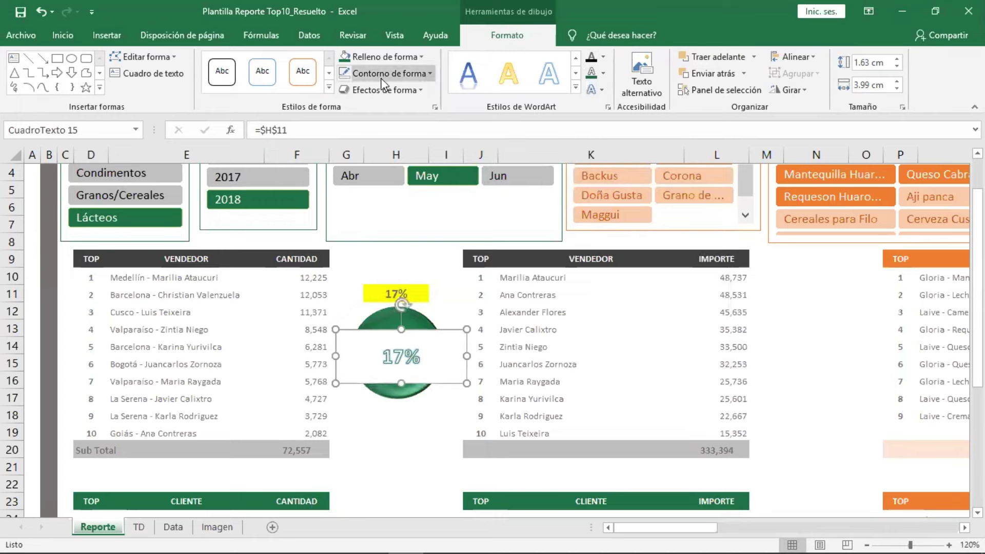
{"action": "left_click", "coordinate": [377, 59]}
{"action": "left_click", "coordinate": [379, 229]}
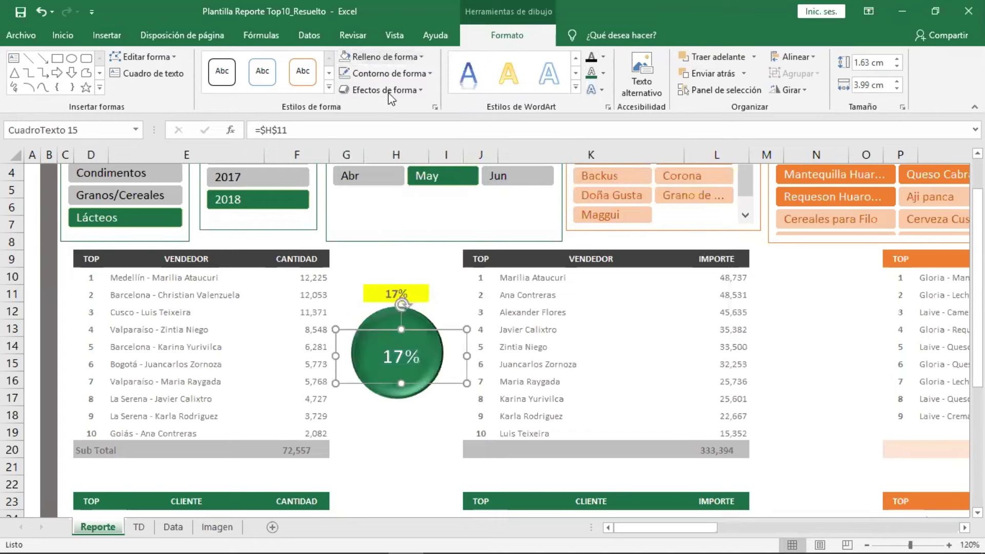
{"action": "left_click", "coordinate": [390, 73]}
{"action": "left_click", "coordinate": [391, 246]}
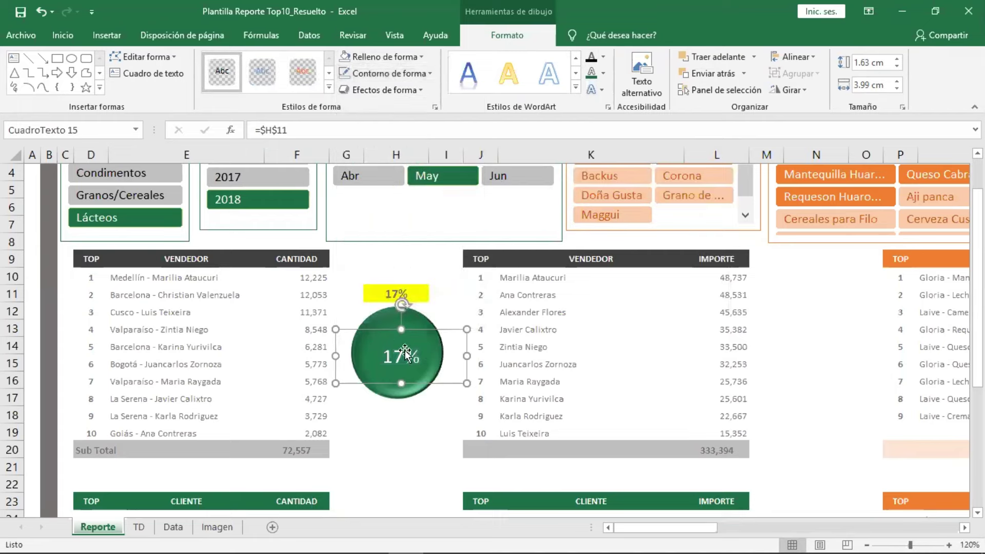
Enlarge the 17% text to 28 points and centre it in the circle.
{"action": "left_click", "coordinate": [64, 36]}
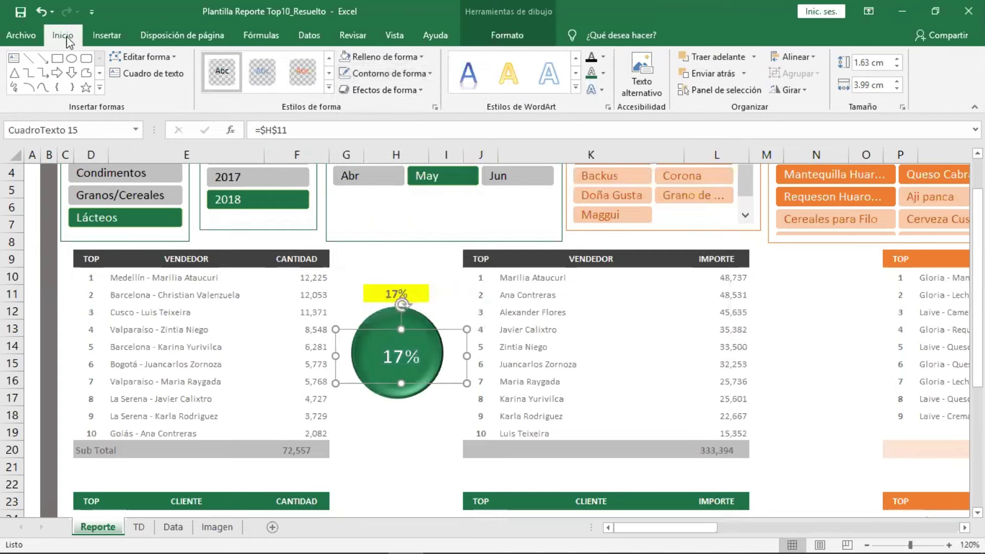
{"action": "left_click", "coordinate": [193, 63]}
{"action": "left_click", "coordinate": [193, 63]}
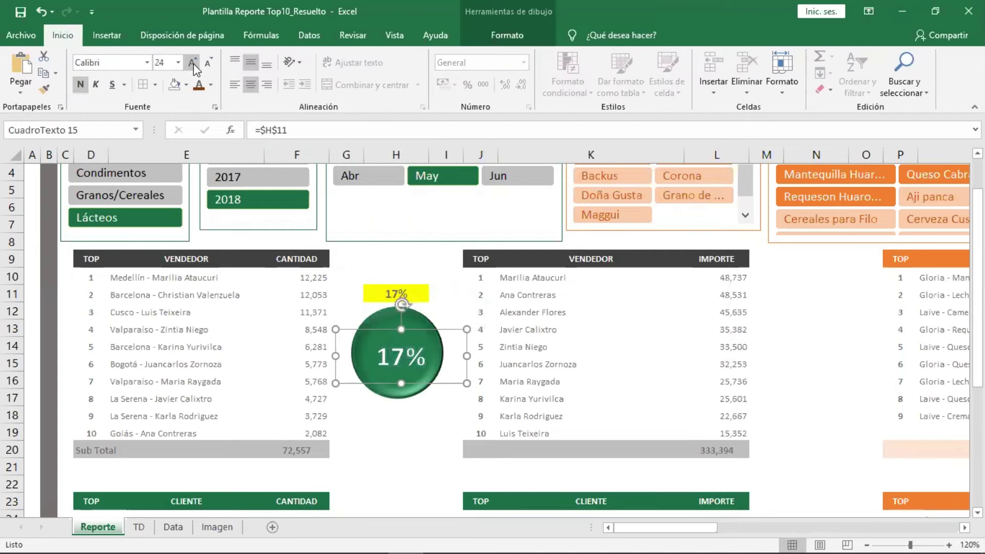
{"action": "left_click", "coordinate": [193, 64]}
{"action": "left_click", "coordinate": [193, 64]}
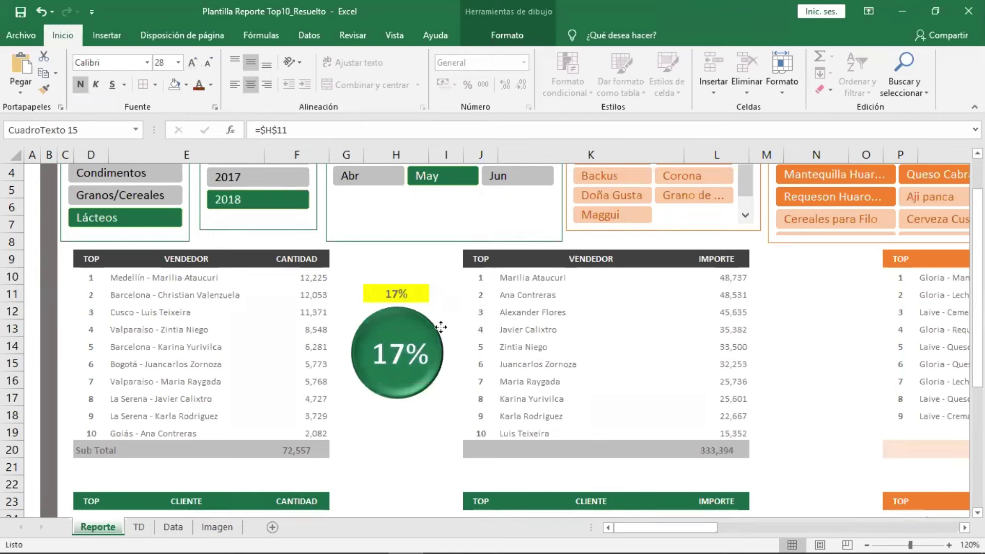
{"action": "left_click_drag", "start_coordinate": [441, 327], "coordinate": [441, 328]}
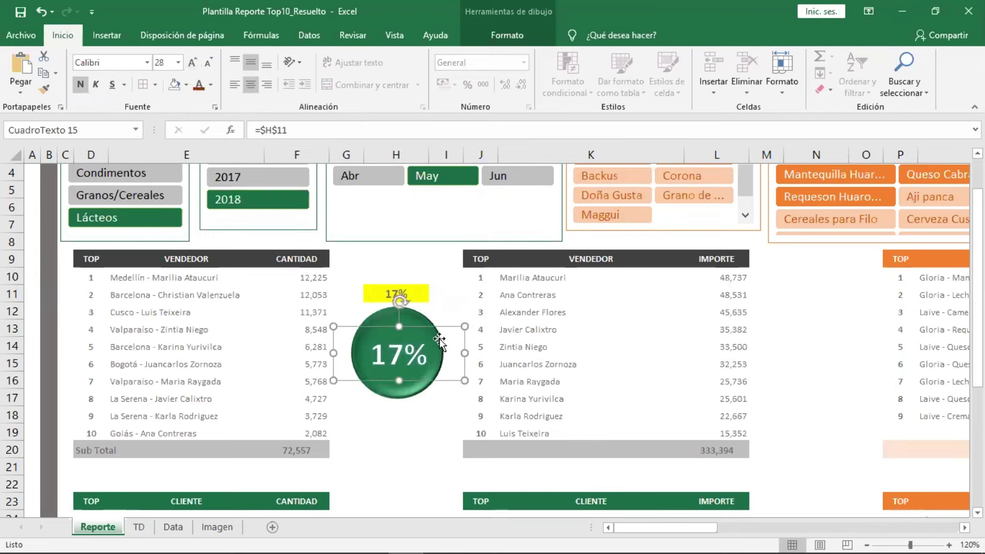
{"action": "left_click", "coordinate": [446, 431]}
Try the Granos/Cereales and Condimentos categories and the 2017 year filter.
{"action": "left_click", "coordinate": [139, 195]}
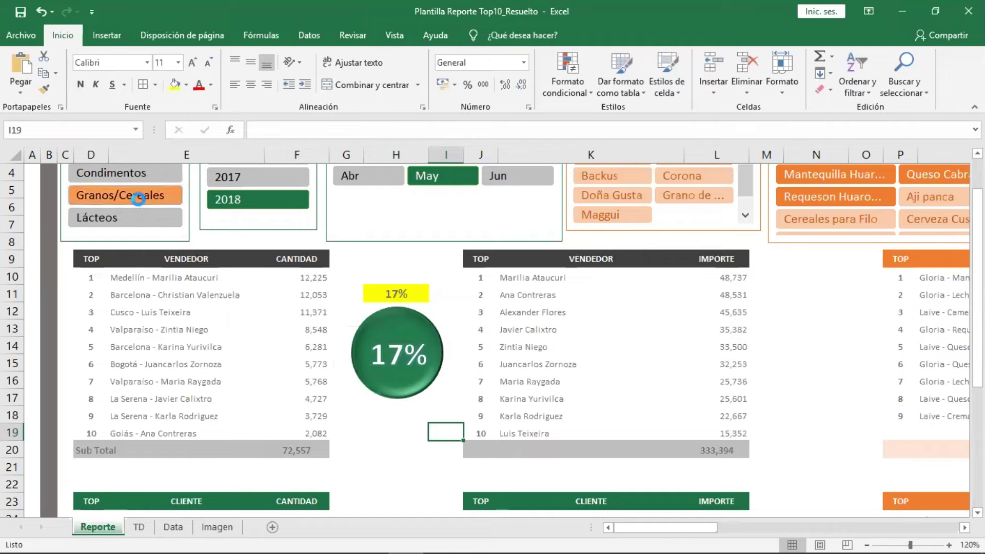
{"action": "left_click", "coordinate": [142, 181]}
{"action": "left_click", "coordinate": [140, 196]}
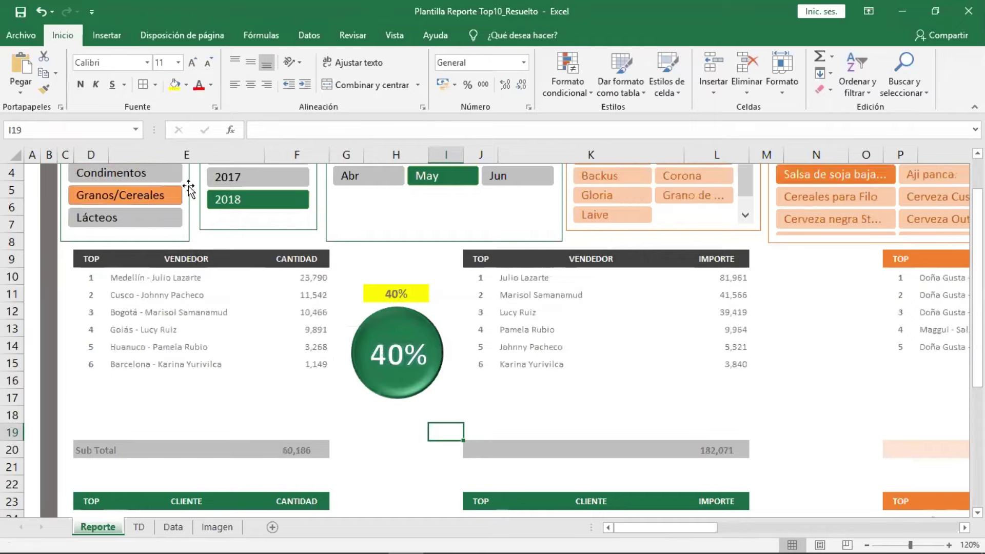
{"action": "left_click", "coordinate": [231, 178]}
{"action": "scroll", "coordinate": [349, 328], "scroll_direction": "up", "scroll_amount": 1}
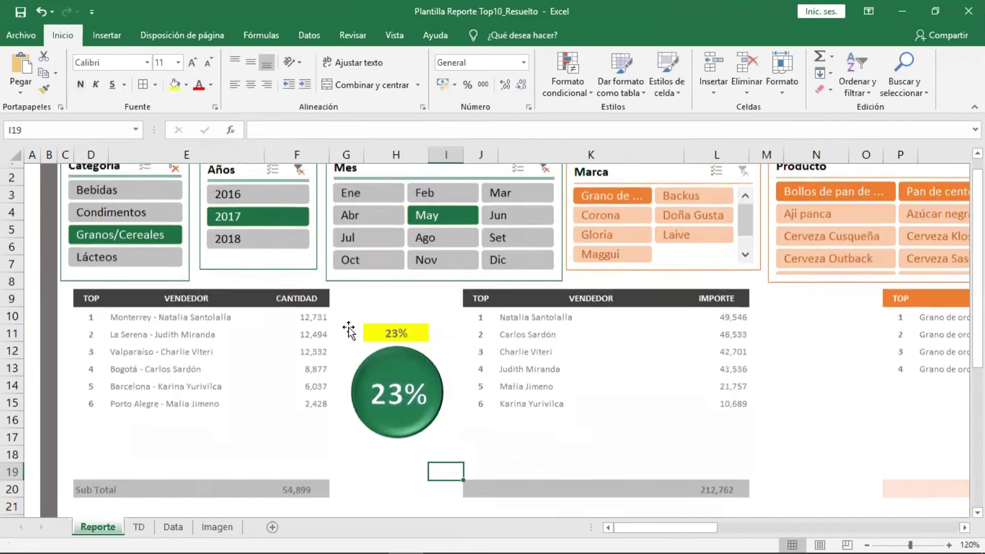
Cycle years 2016–2018, settle on Bebidas, and check H11 now reads 49%.
{"action": "left_click", "coordinate": [264, 208]}
{"action": "left_click", "coordinate": [271, 229]}
{"action": "left_click", "coordinate": [272, 250]}
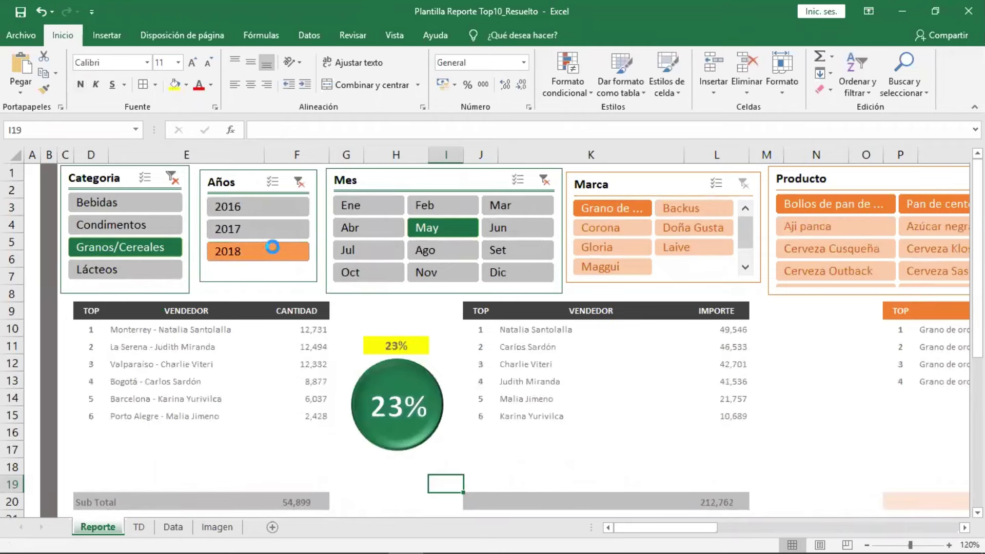
{"action": "left_click", "coordinate": [126, 225]}
{"action": "left_click", "coordinate": [126, 202]}
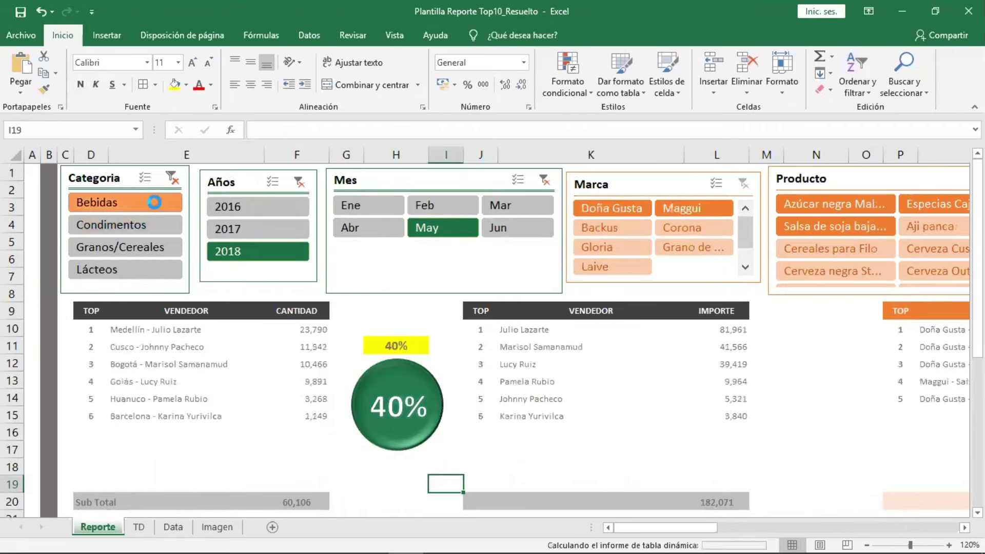
{"action": "left_click", "coordinate": [405, 479]}
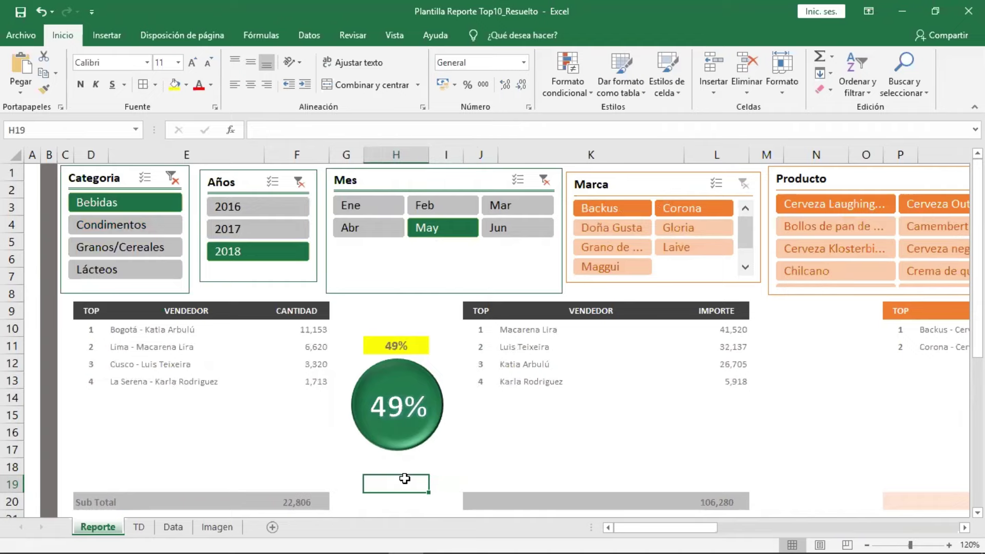
{"action": "left_click", "coordinate": [411, 347]}
{"action": "scroll", "coordinate": [461, 362], "scroll_direction": "down", "scroll_amount": 2}
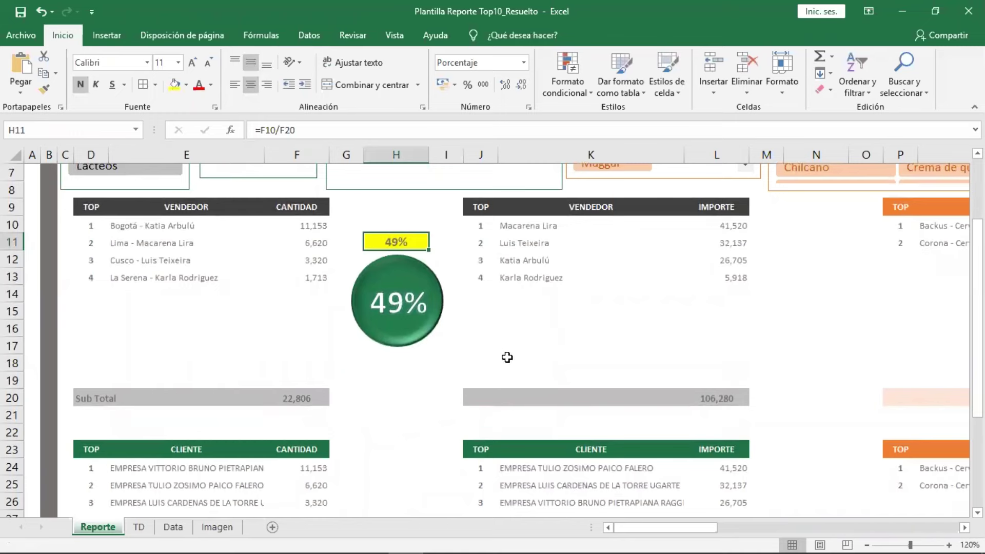
Fill N11 yellow and enter =L10/L20, the top seller's share of the Importe subtotal.
{"action": "left_click", "coordinate": [729, 231]}
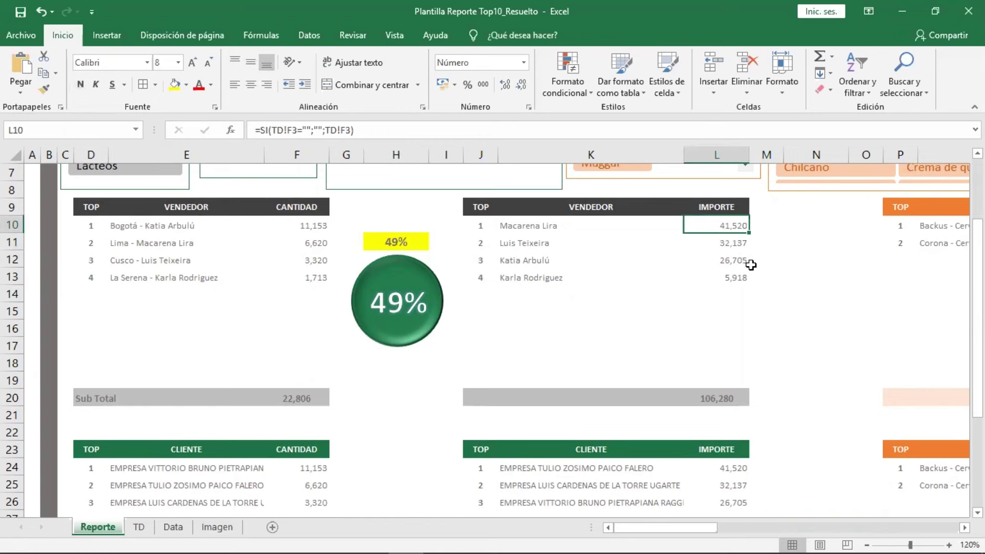
{"action": "left_click", "coordinate": [816, 241]}
{"action": "left_click", "coordinate": [175, 86]}
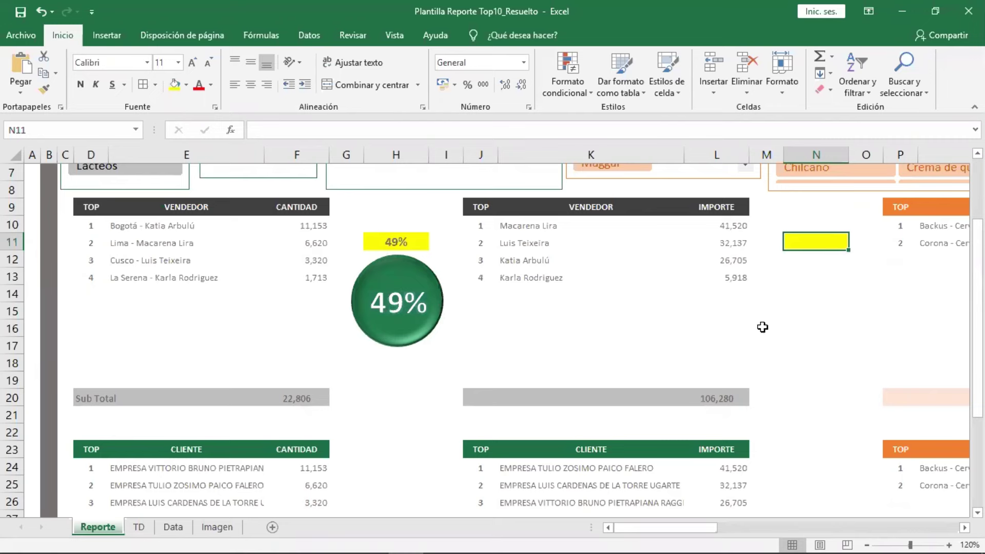
{"action": "type", "text": "="}
{"action": "left_click", "coordinate": [710, 220]}
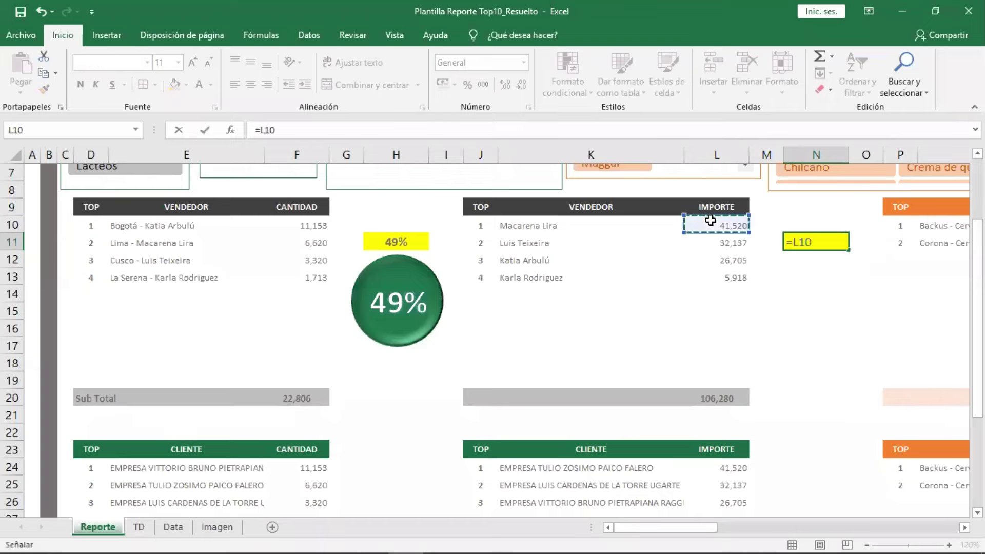
{"action": "type", "text": "/"}
{"action": "left_click", "coordinate": [722, 399]}
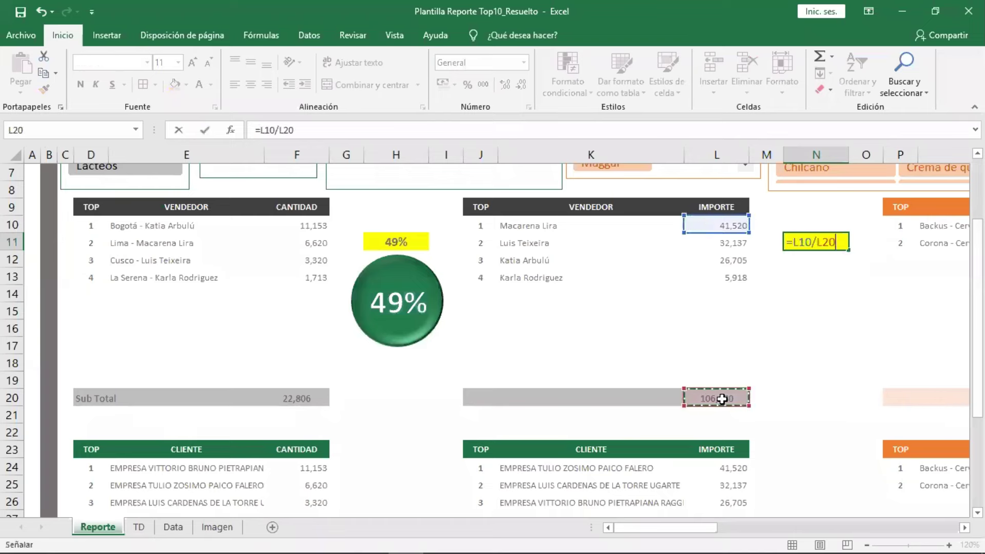
{"action": "key", "text": "Return"}
Centre N11 both ways, format it as a percentage, and compare with H11.
{"action": "left_click", "coordinate": [825, 242]}
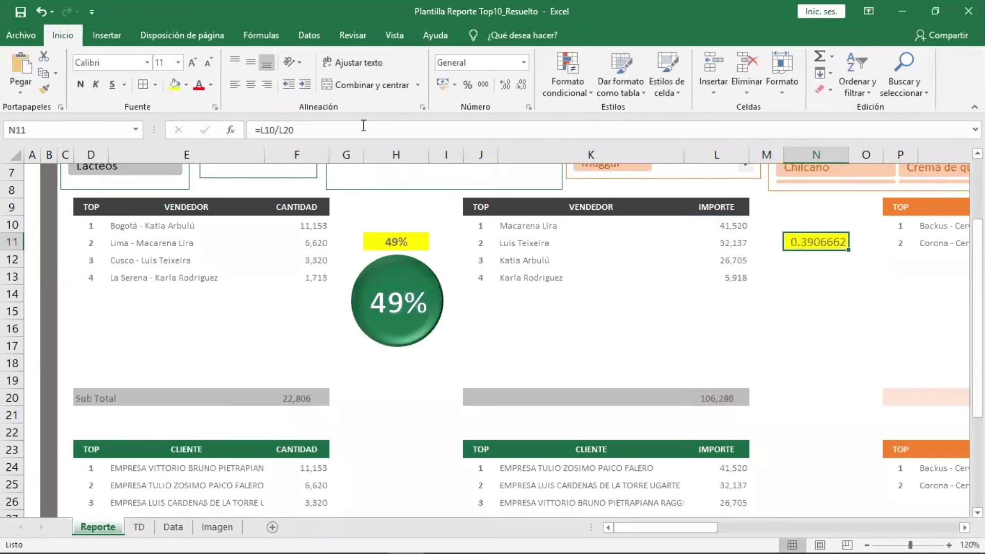
{"action": "left_click", "coordinate": [254, 88]}
{"action": "left_click", "coordinate": [252, 66]}
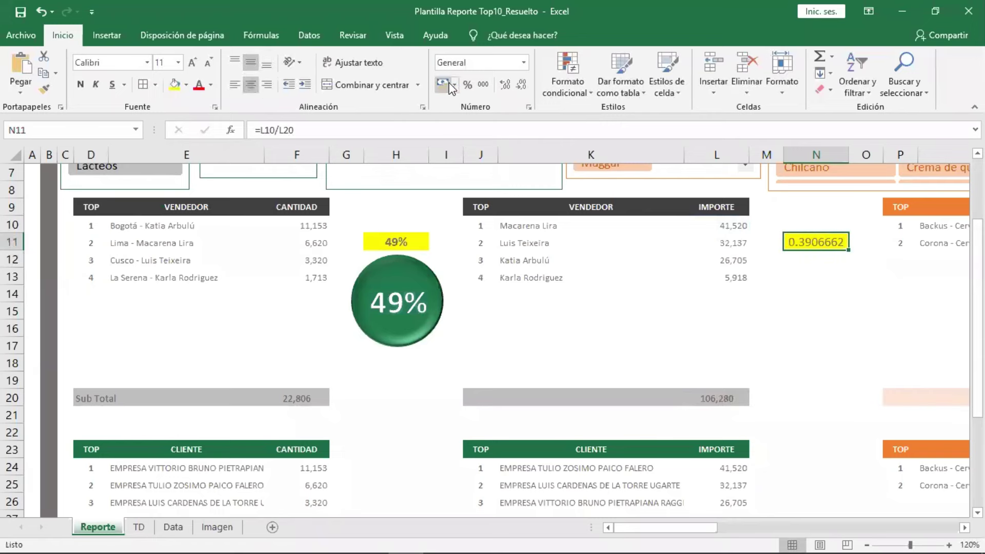
{"action": "left_click", "coordinate": [467, 86]}
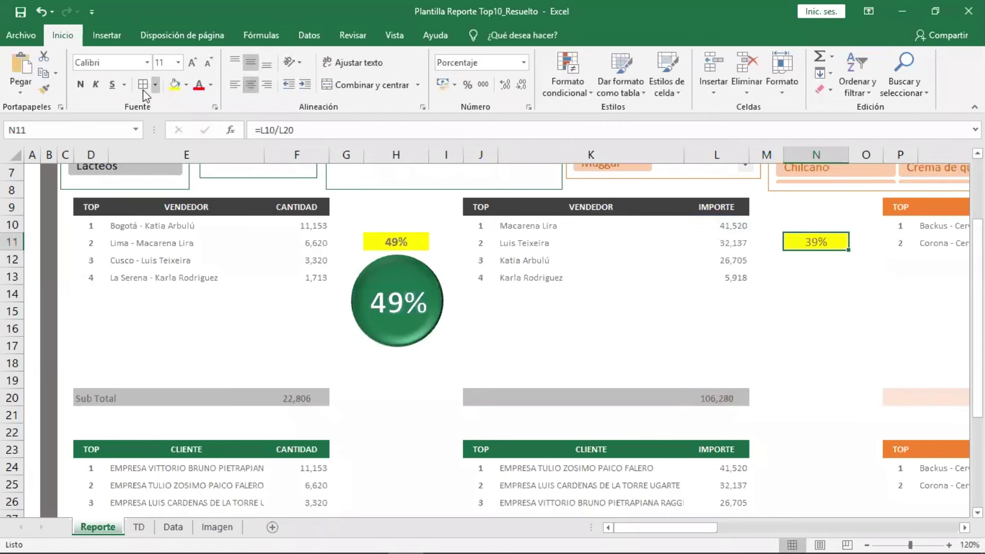
{"action": "left_click", "coordinate": [813, 280]}
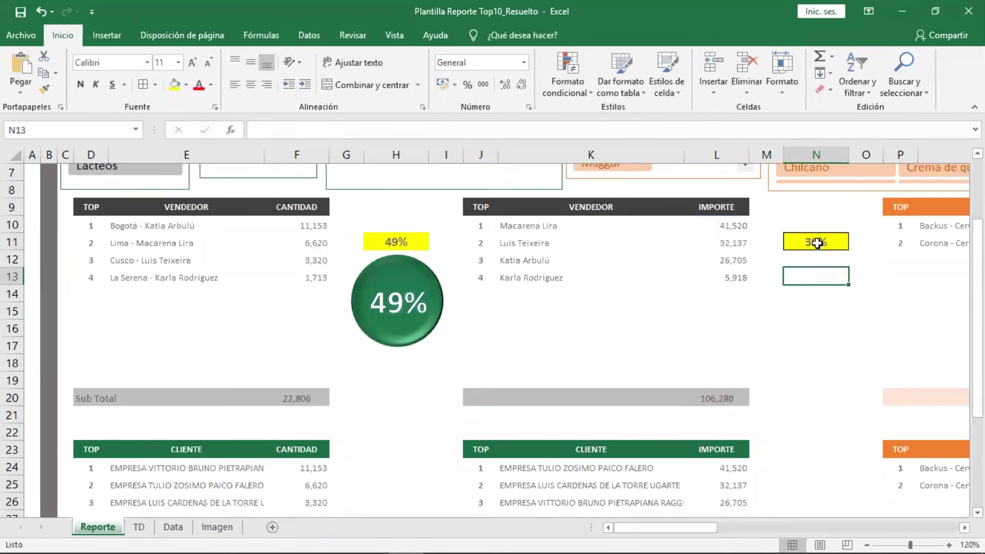
{"action": "left_click", "coordinate": [818, 243]}
{"action": "left_click", "coordinate": [409, 243]}
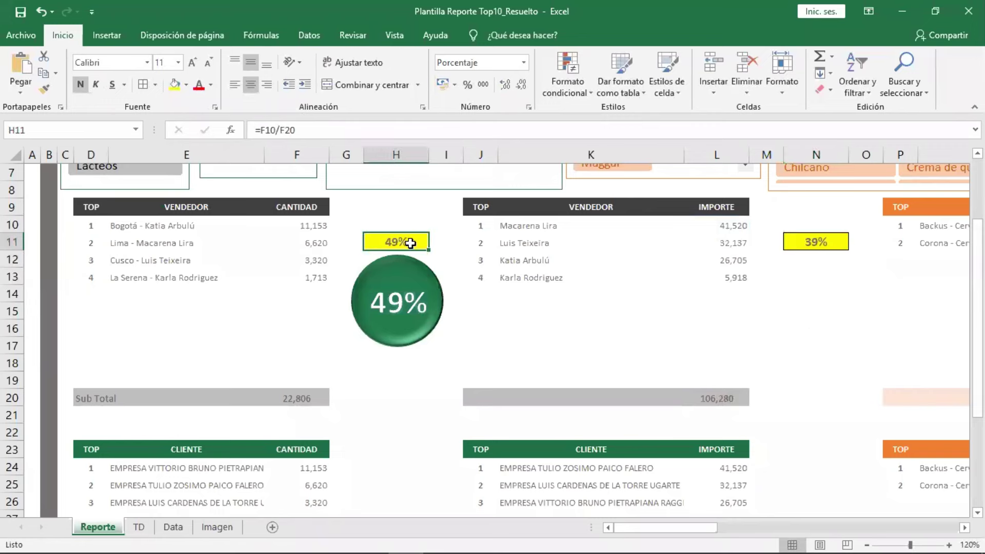
{"action": "left_click", "coordinate": [801, 244]}
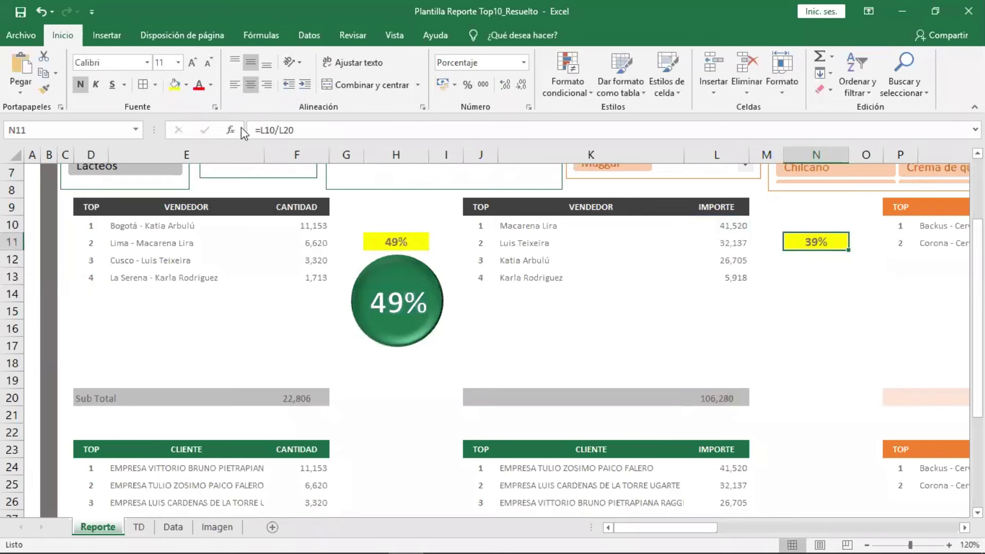
{"action": "left_click", "coordinate": [100, 37]}
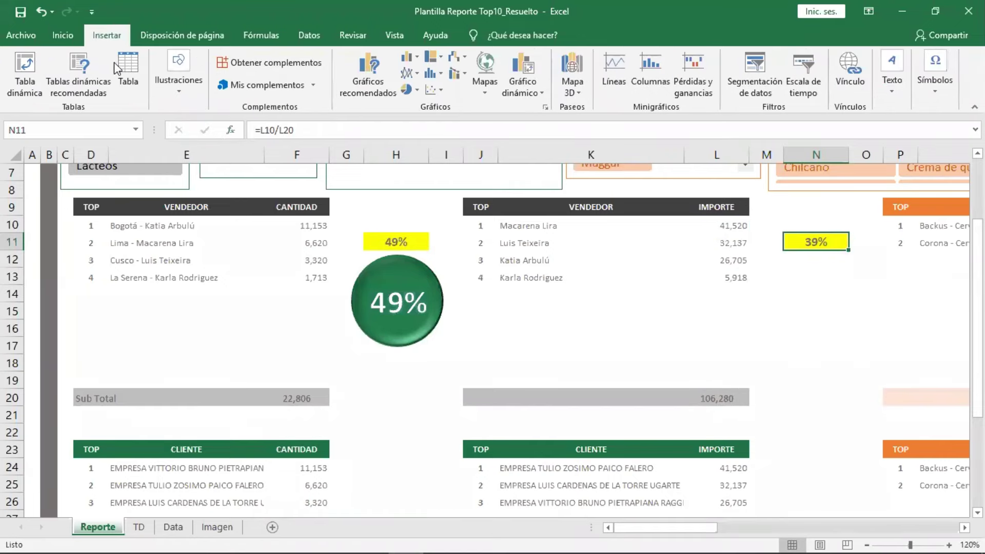
Insert a clustered column chart of the N11 share and move it over the report.
{"action": "left_click", "coordinate": [415, 57]}
{"action": "left_click", "coordinate": [416, 103]}
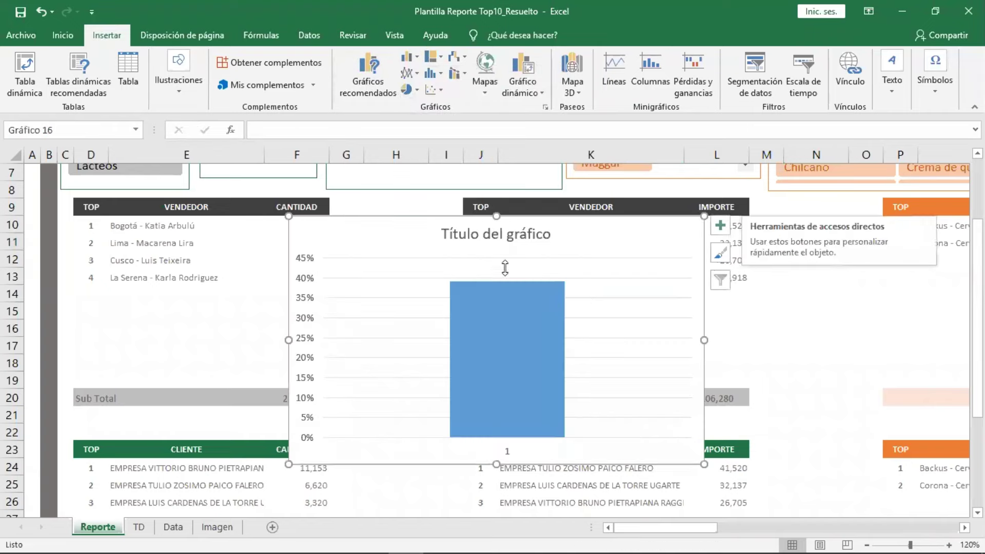
{"action": "left_click_drag", "start_coordinate": [618, 222], "coordinate": [652, 192]}
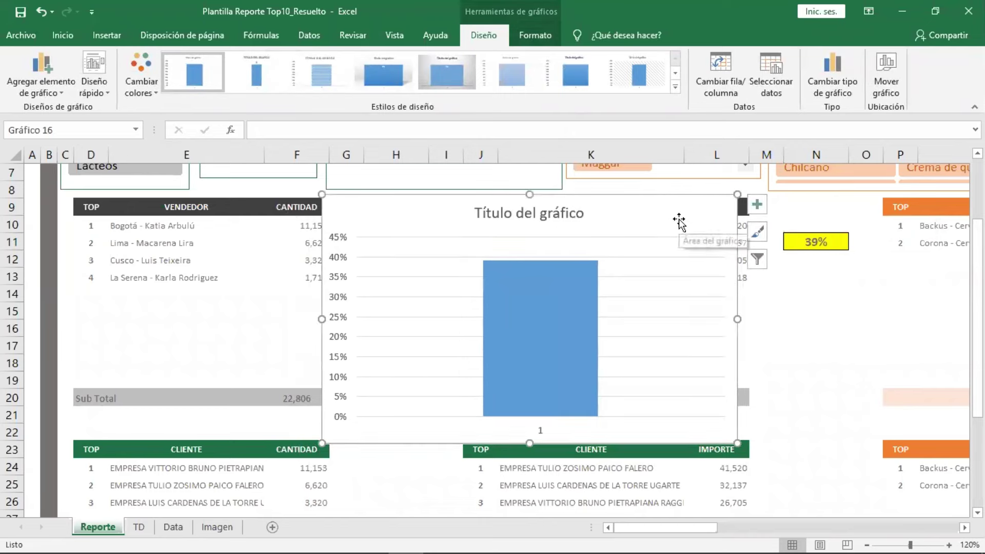
Remove the chart title and horizontal gridlines from the chart.
{"action": "left_click", "coordinate": [755, 206]}
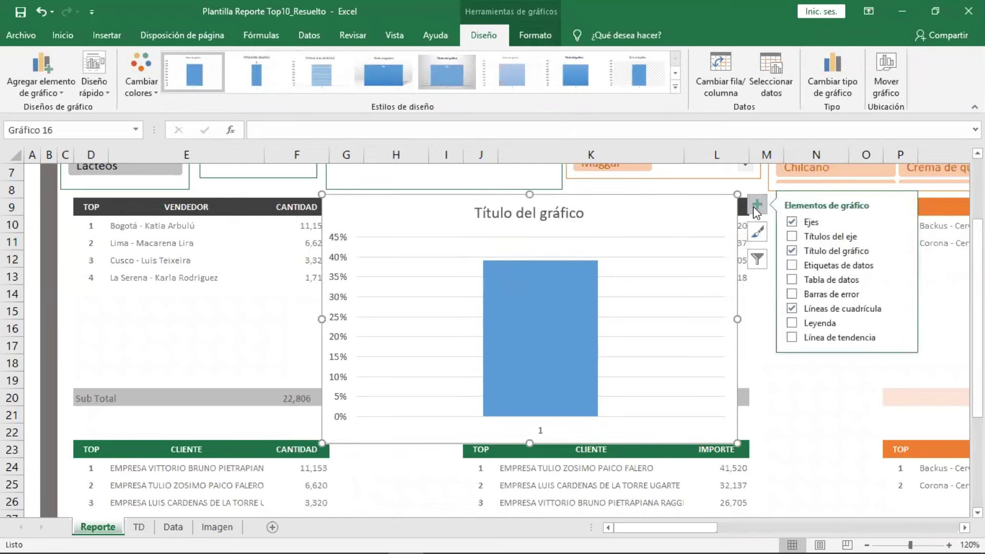
{"action": "left_click", "coordinate": [792, 251]}
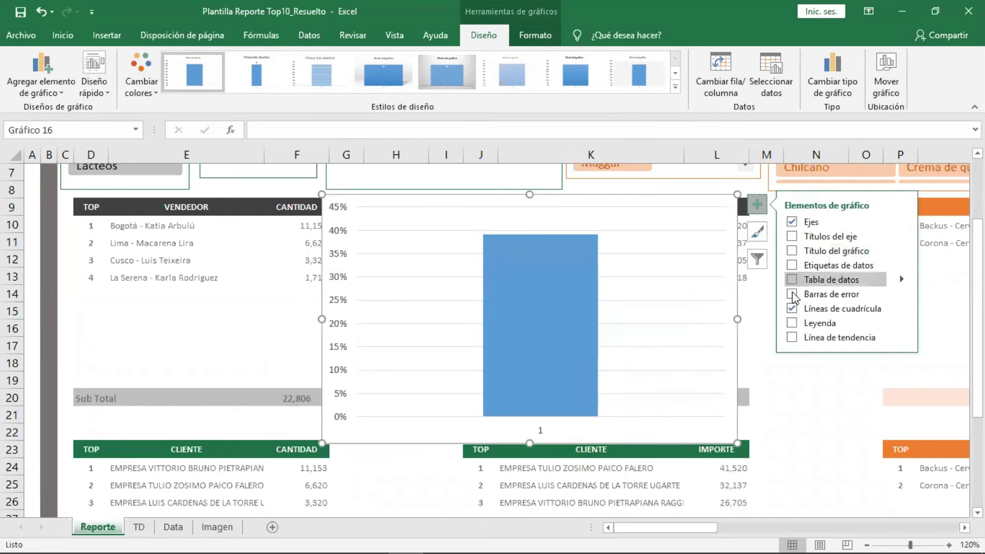
{"action": "left_click", "coordinate": [792, 308]}
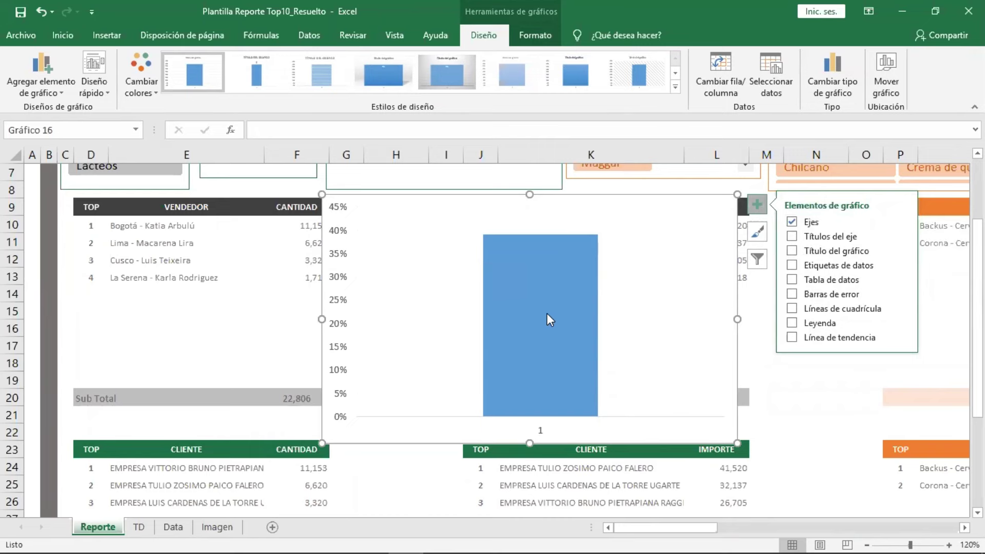
{"action": "left_click", "coordinate": [744, 209]}
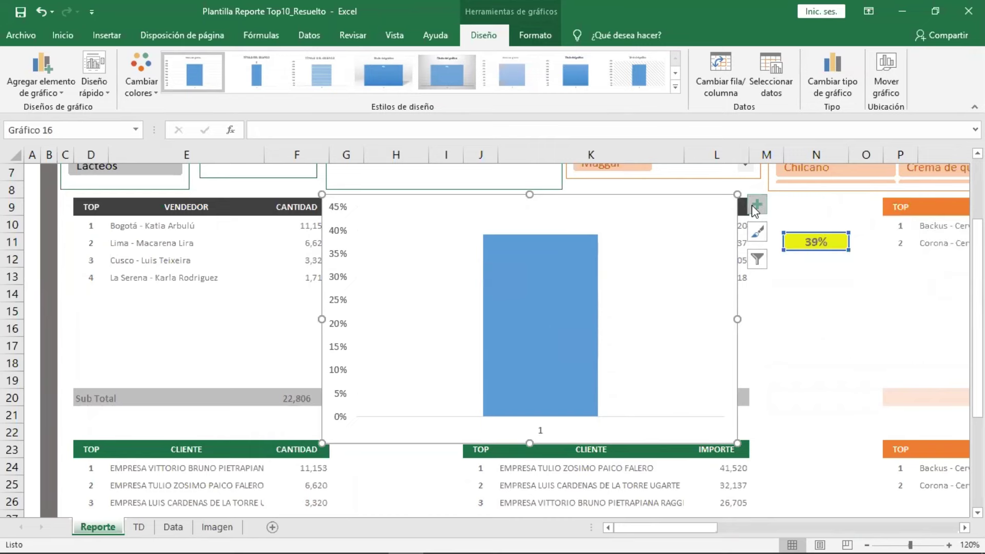
{"action": "left_click", "coordinate": [336, 258]}
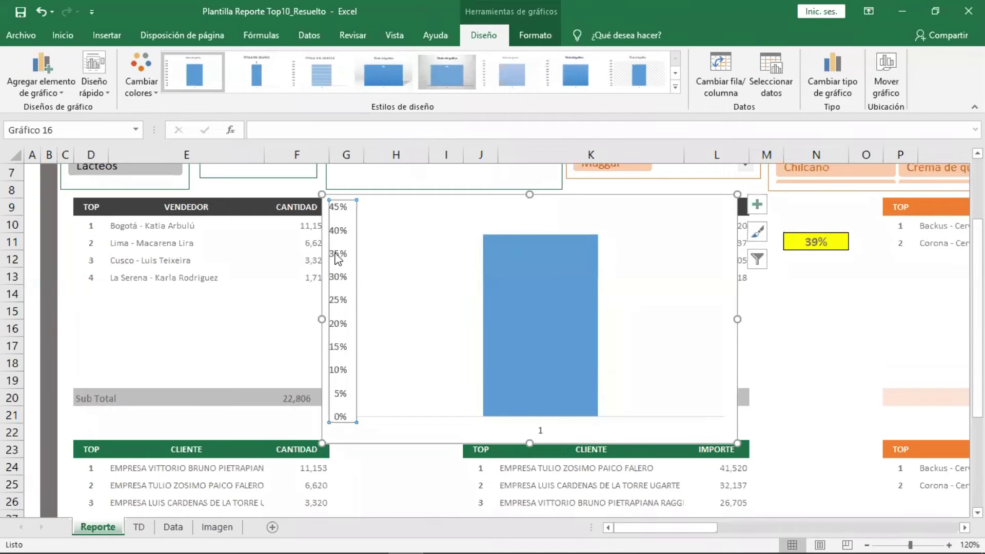
Fix the chart's value axis maximum at 1.0 so it runs 0% to 100%.
{"action": "right_click", "coordinate": [337, 258]}
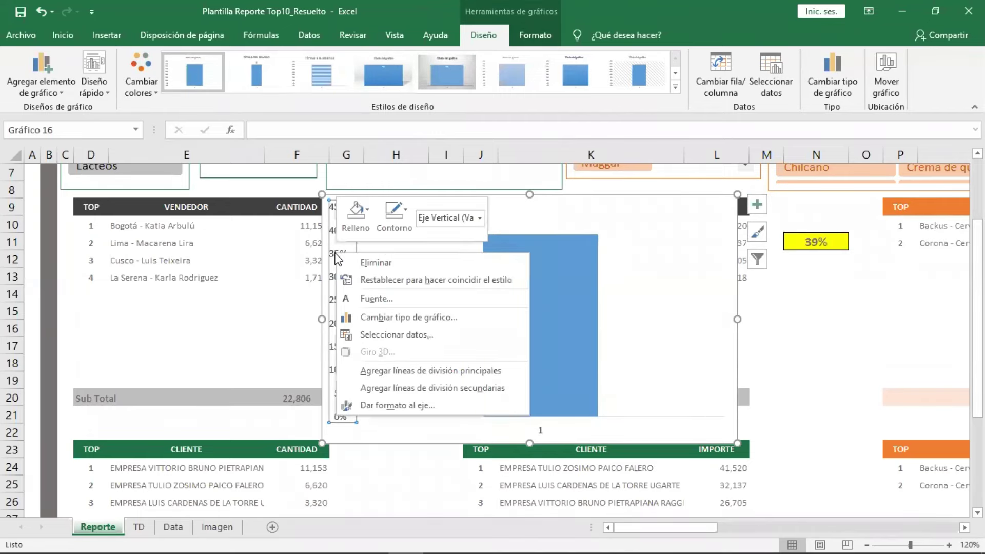
{"action": "left_click", "coordinate": [413, 404]}
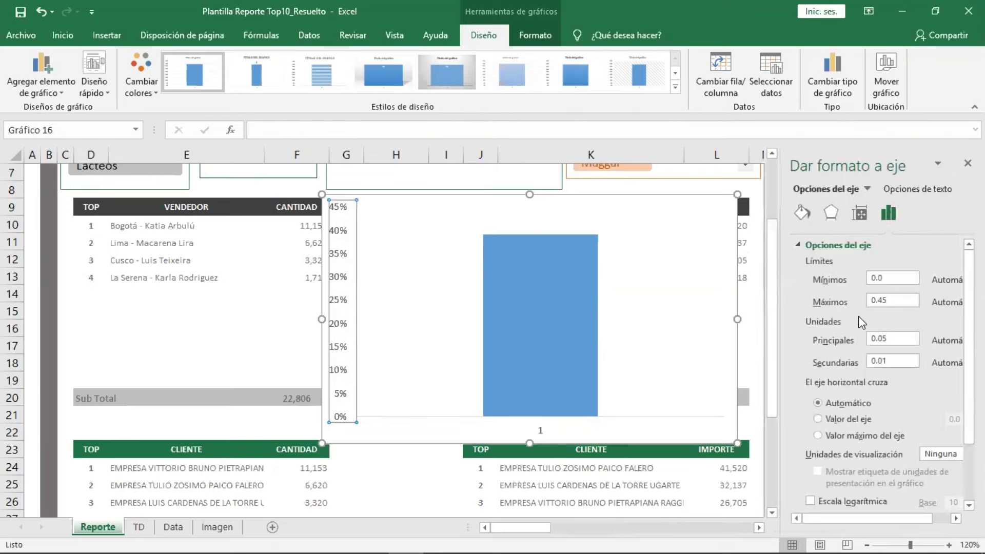
{"action": "mouse_move", "coordinate": [894, 278]}
{"action": "left_mouse_down"}
{"action": "mouse_move", "coordinate": [855, 285]}
{"action": "mouse_move", "coordinate": [845, 298]}
{"action": "left_mouse_up"}
{"action": "type", "text": "0"}
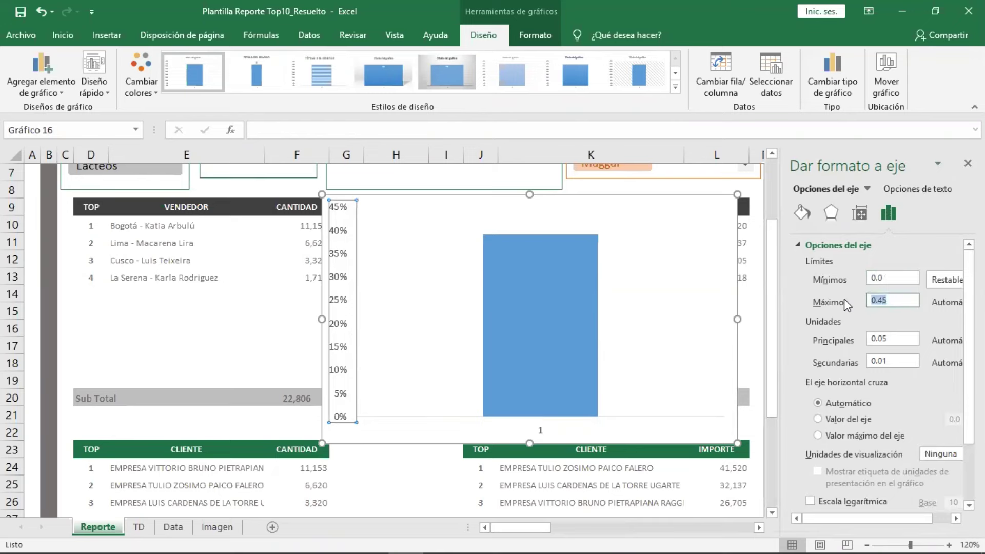
{"action": "type", "text": "1"}
{"action": "key", "text": "Return"}
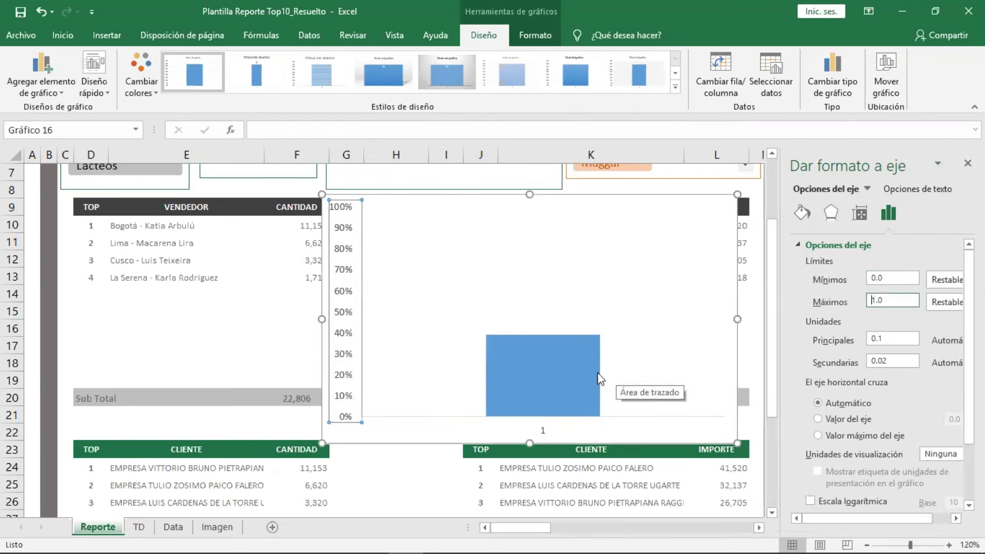
{"action": "mouse_move", "coordinate": [543, 375]}
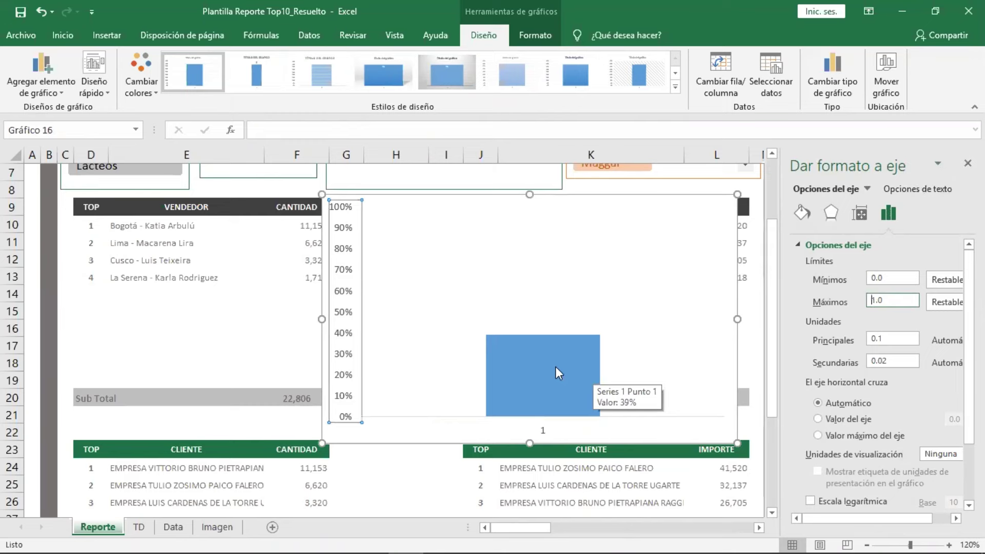
{"action": "left_click", "coordinate": [556, 367]}
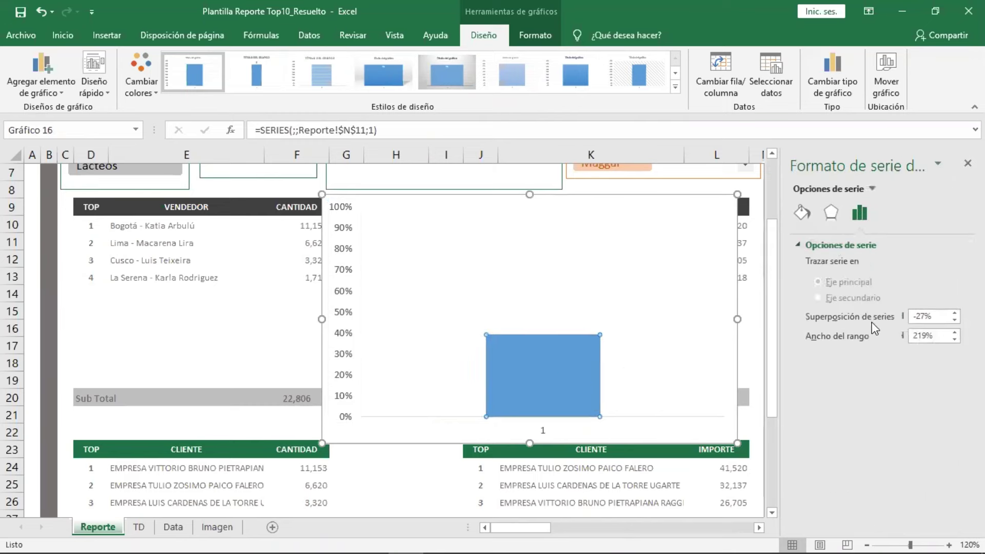
Set the bar series overlap and gap width both to 0%.
{"action": "left_click_drag", "start_coordinate": [786, 320], "coordinate": [696, 328]}
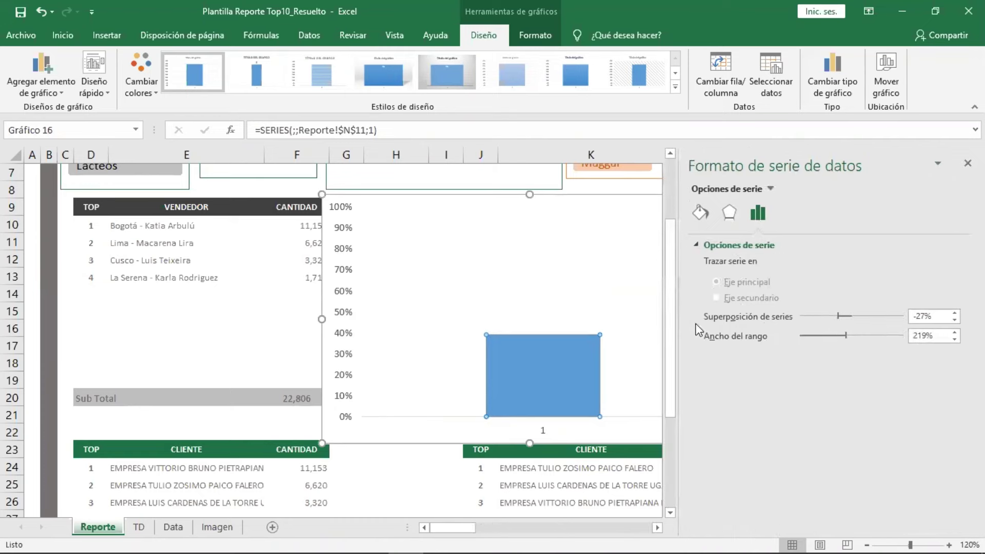
{"action": "double_click", "coordinate": [937, 316]}
{"action": "mouse_move", "coordinate": [543, 376]}
{"action": "type", "text": "0"}
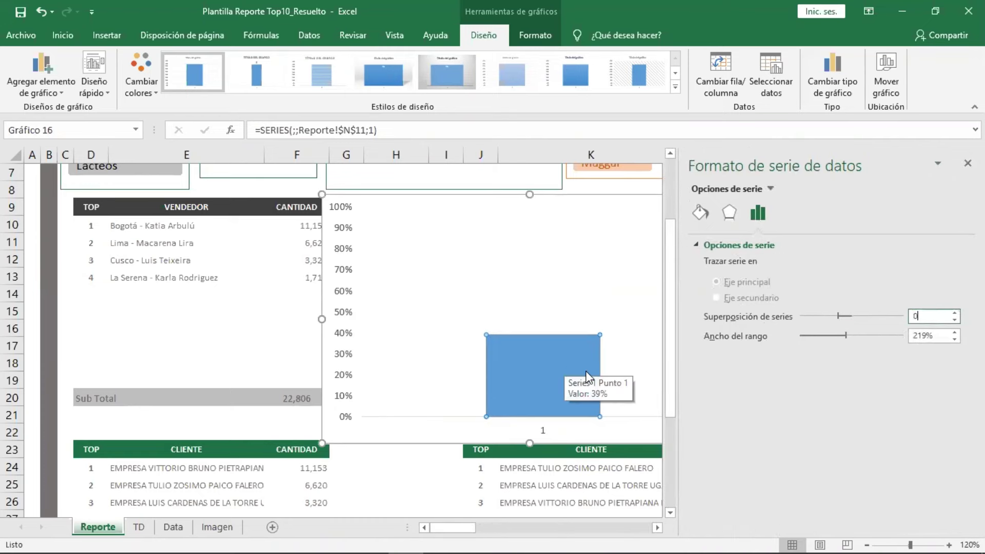
{"action": "key", "text": "Return"}
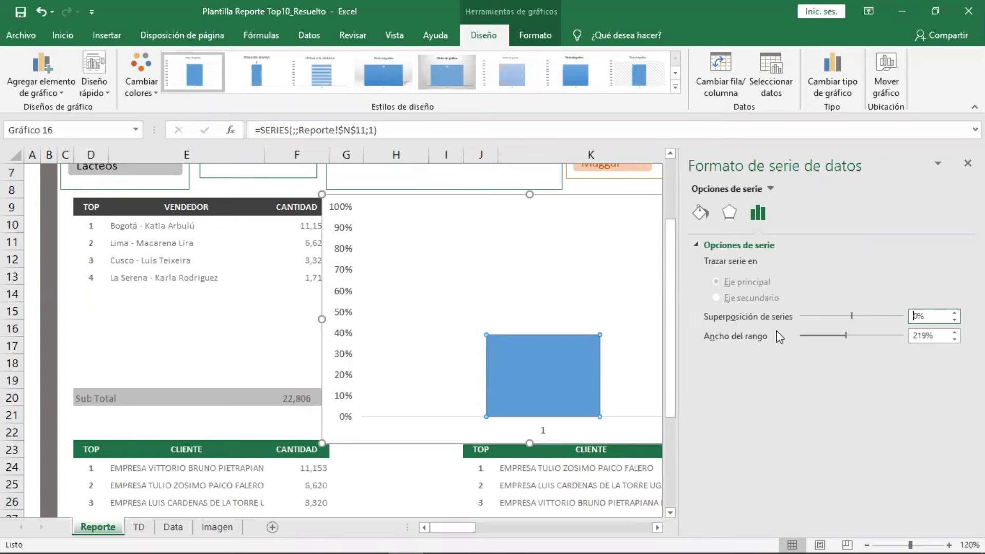
{"action": "left_click_drag", "start_coordinate": [943, 336], "coordinate": [905, 336]}
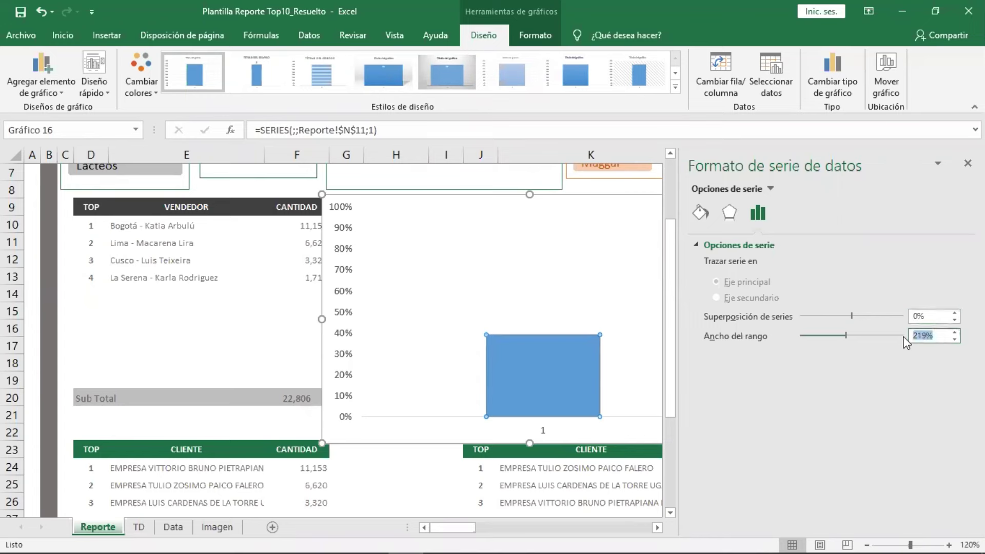
{"action": "type", "text": "0"}
{"action": "key", "text": "Return"}
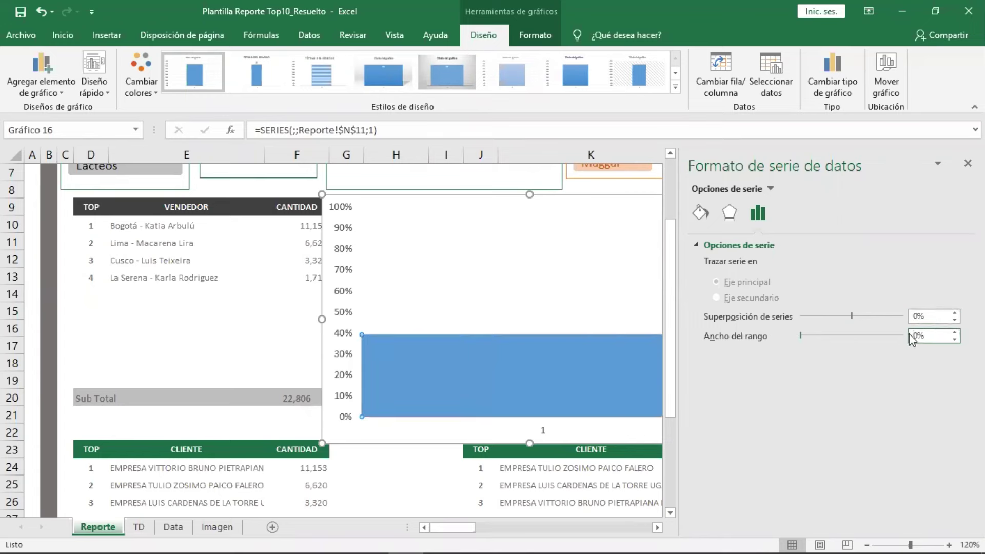
{"action": "left_click", "coordinate": [968, 163]}
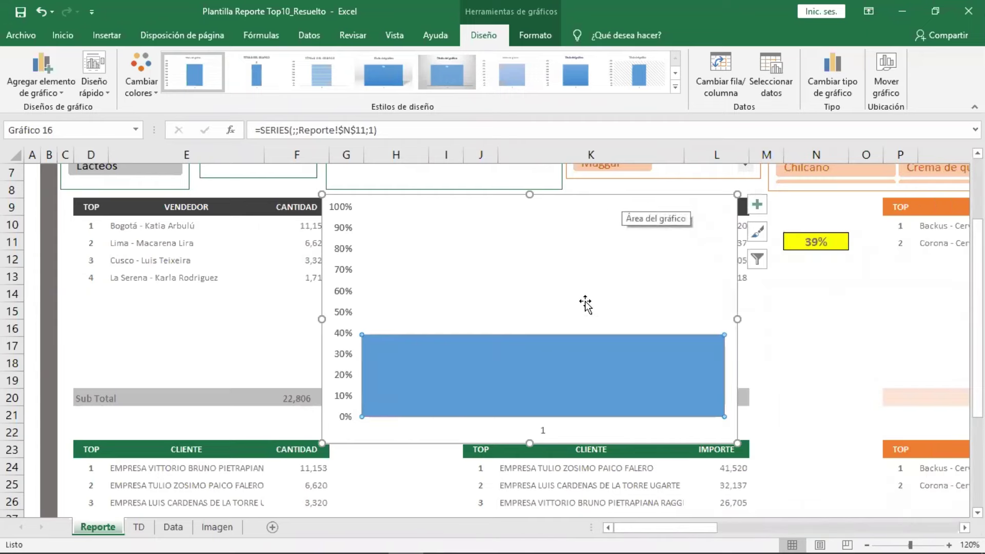
Hide the chart axes and shrink it into a narrow chart under the 39% cell in column N.
{"action": "left_click", "coordinate": [757, 204]}
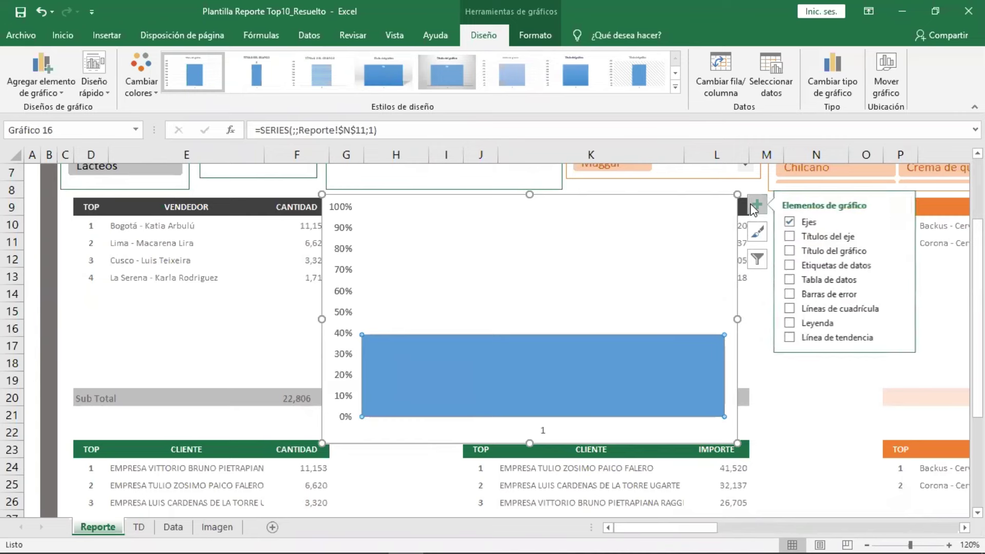
{"action": "left_click", "coordinate": [792, 222]}
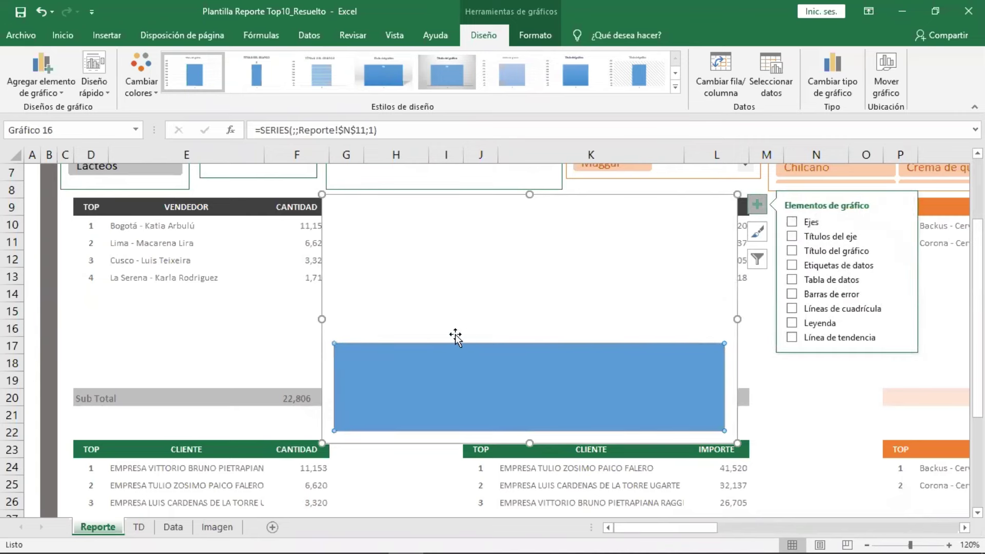
{"action": "left_click_drag", "start_coordinate": [323, 319], "coordinate": [632, 319]}
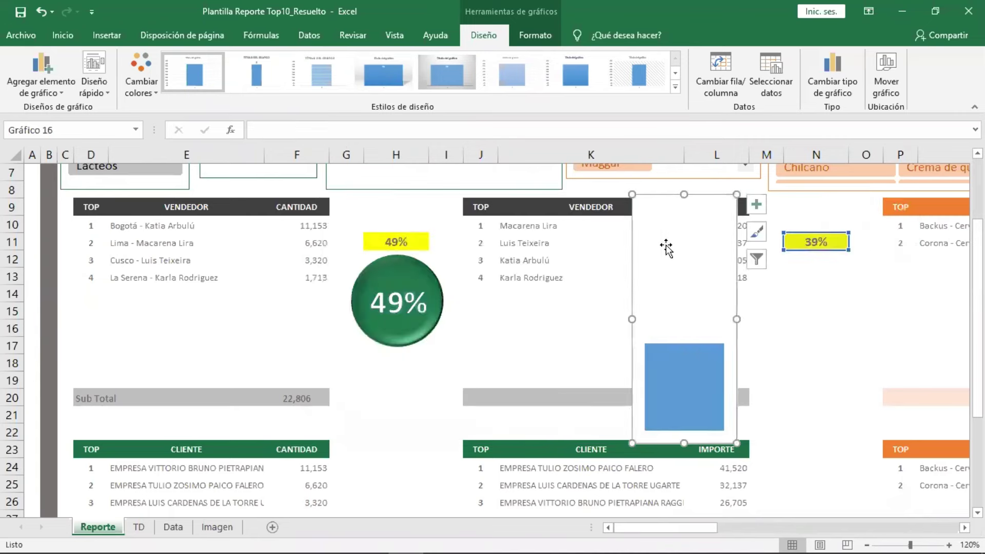
{"action": "mouse_move", "coordinate": [675, 226]}
{"action": "left_mouse_down"}
{"action": "mouse_move", "coordinate": [805, 256]}
{"action": "mouse_move", "coordinate": [802, 215]}
{"action": "left_mouse_up"}
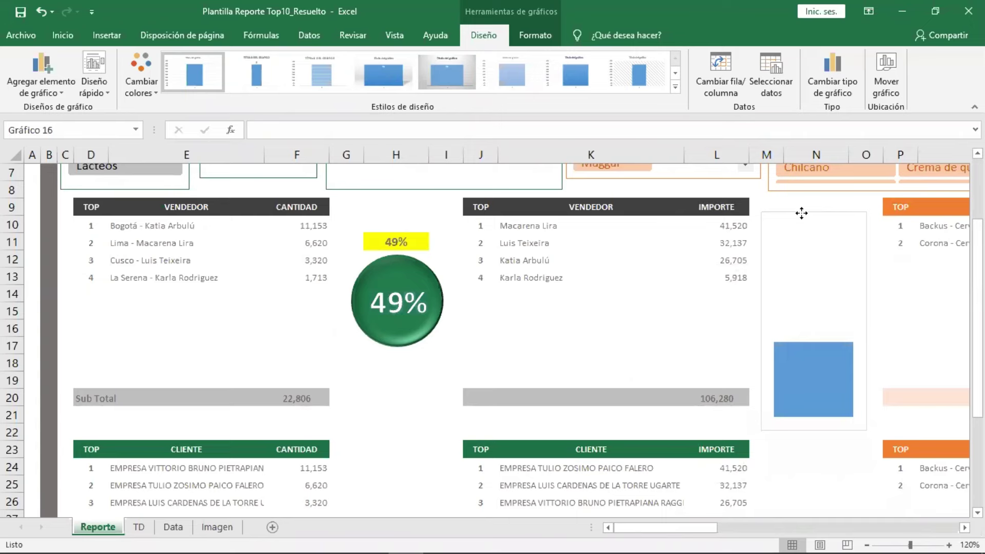
{"action": "left_click_drag", "start_coordinate": [802, 215], "coordinate": [801, 213]}
Fill the bar series dark green and set the chart outline to Sin contorno.
{"action": "left_click", "coordinate": [796, 366]}
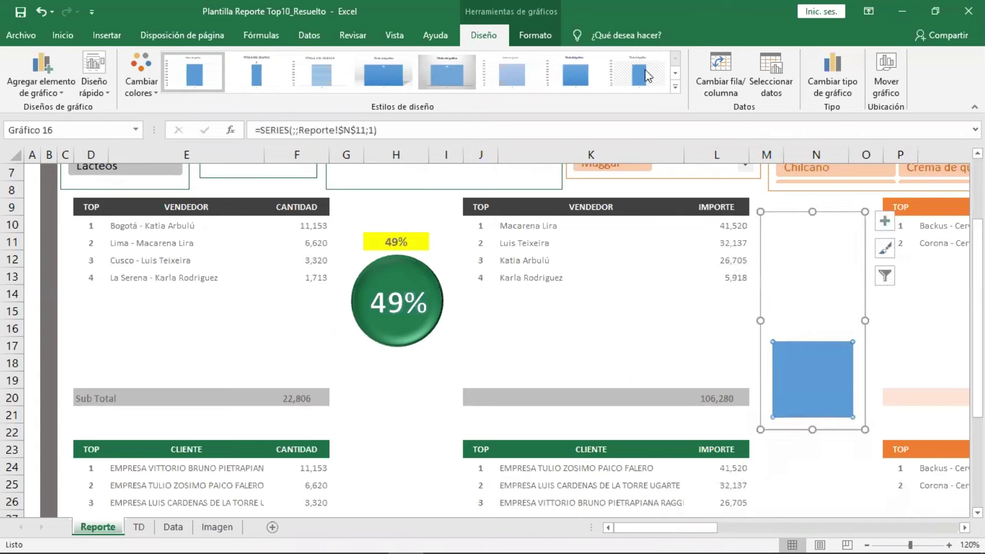
{"action": "left_click", "coordinate": [546, 40]}
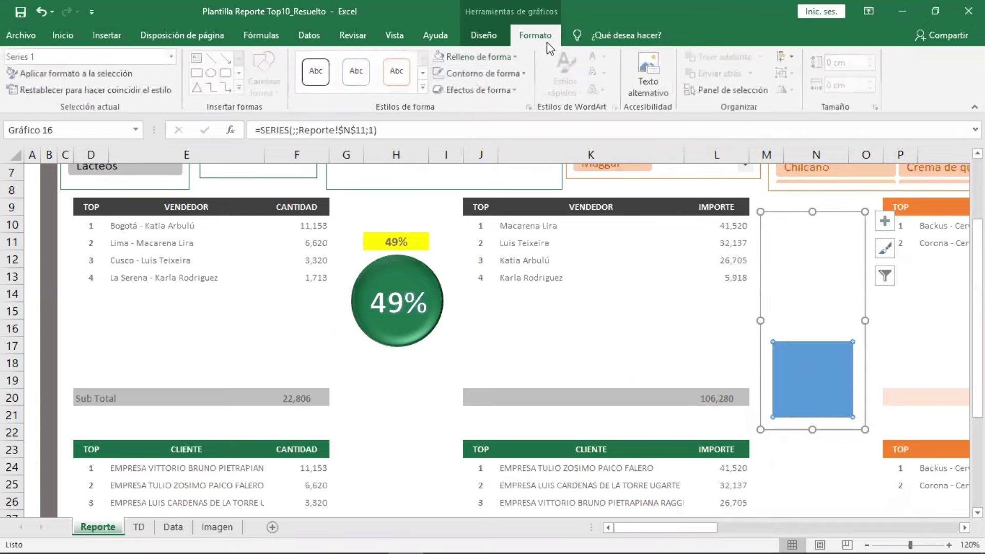
{"action": "left_click", "coordinate": [475, 61]}
{"action": "left_click", "coordinate": [548, 156]}
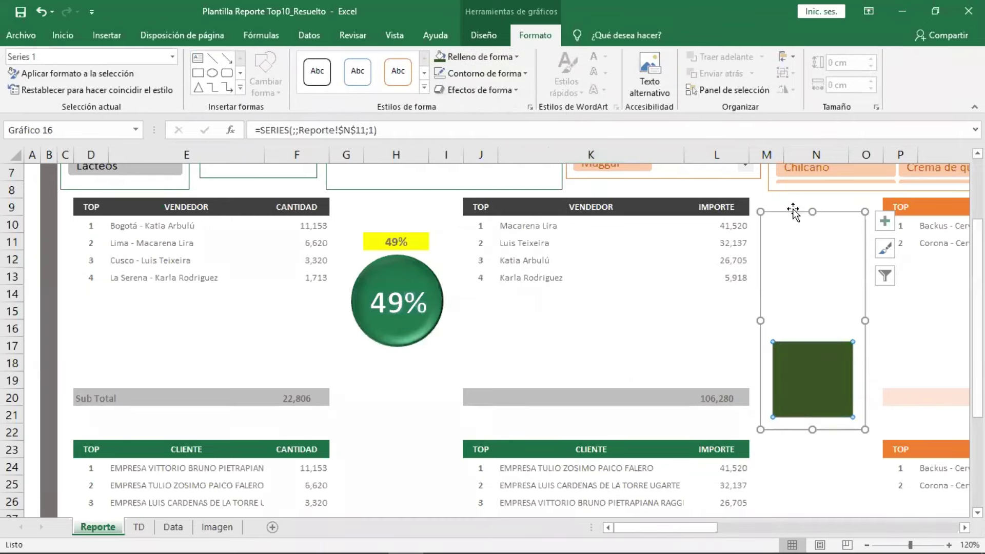
{"action": "left_click_drag", "start_coordinate": [787, 205], "coordinate": [786, 203]}
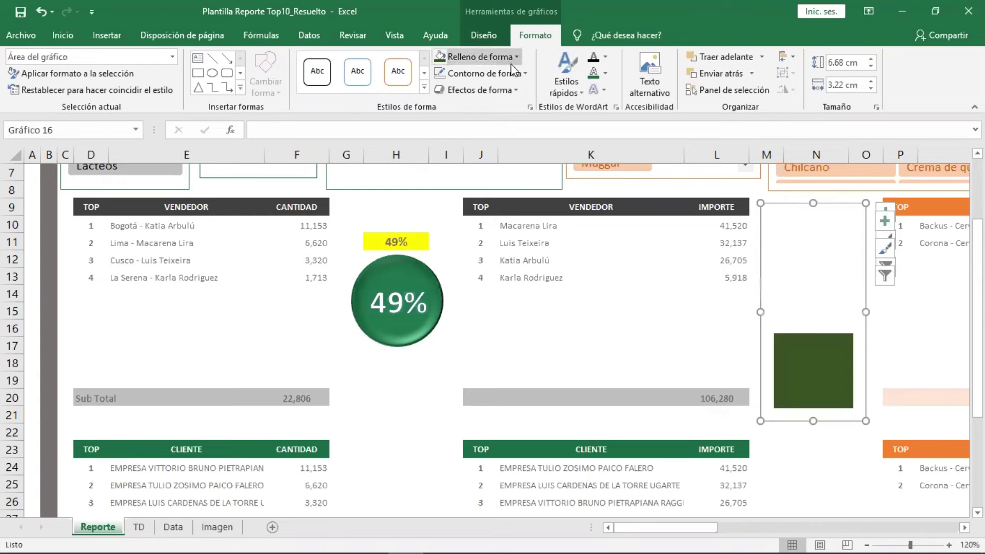
{"action": "left_click", "coordinate": [490, 73]}
{"action": "left_click", "coordinate": [480, 247]}
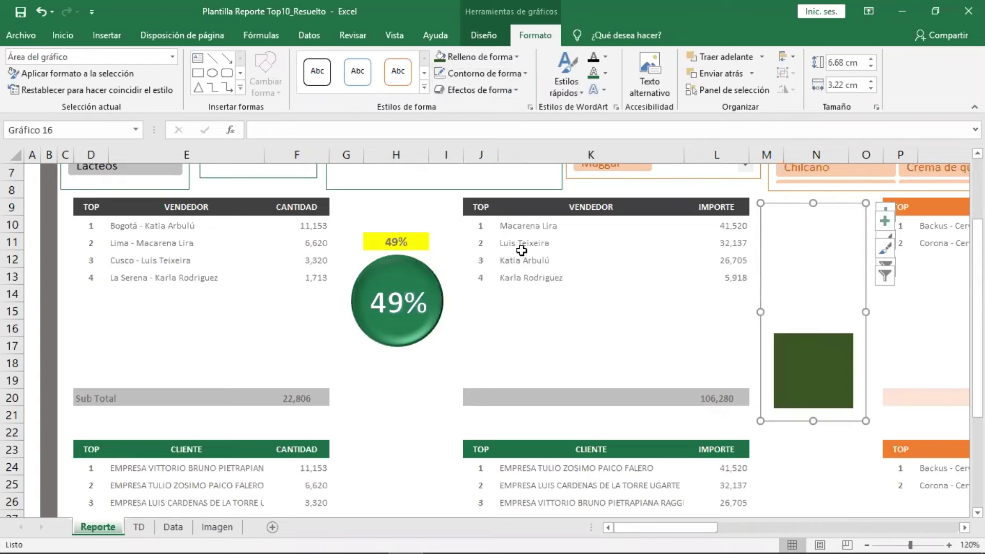
{"action": "left_click", "coordinate": [794, 452]}
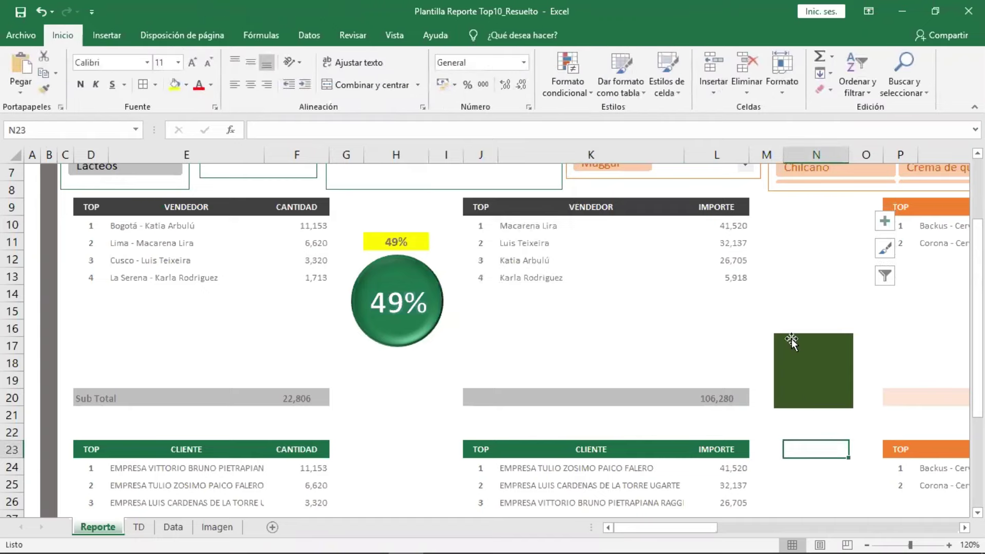
Insert picture 0 - 60 - 77 from Escritorio\Reporte\Imagenes\H1 and drag it over the green bar.
{"action": "left_click", "coordinate": [793, 276]}
{"action": "left_click", "coordinate": [814, 449]}
{"action": "left_click", "coordinate": [112, 35]}
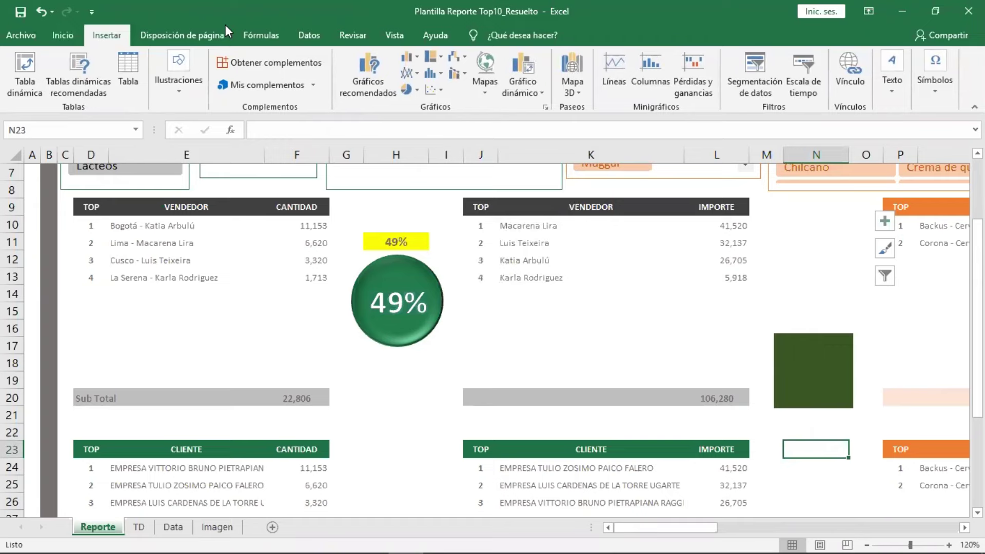
{"action": "left_click", "coordinate": [178, 77]}
{"action": "left_click", "coordinate": [176, 130]}
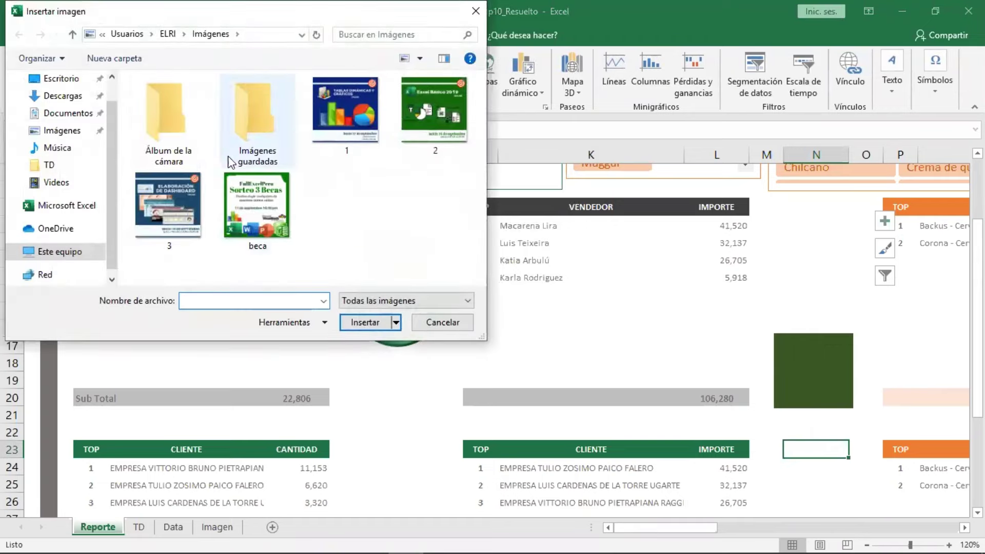
{"action": "left_click", "coordinate": [75, 81]}
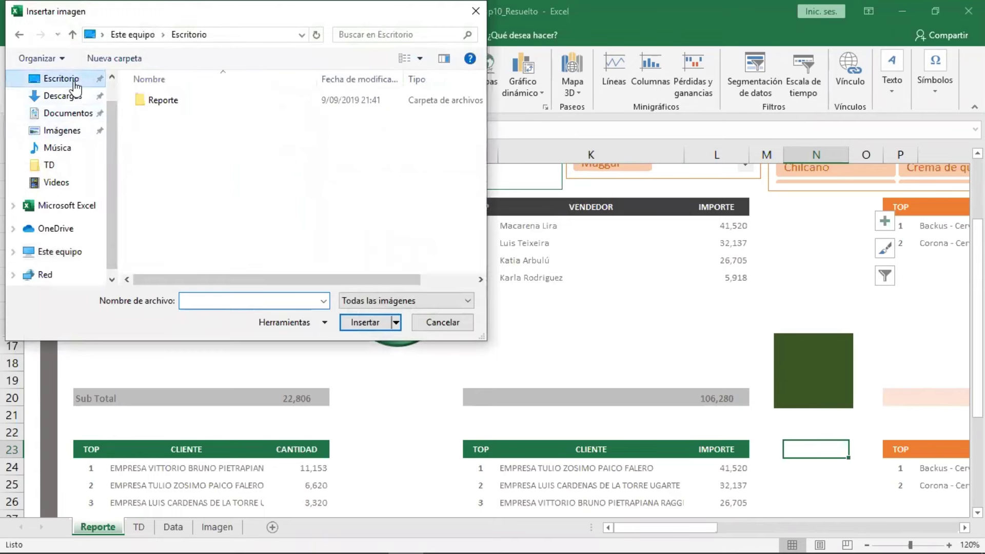
{"action": "double_click", "coordinate": [179, 100]}
{"action": "double_click", "coordinate": [185, 102]}
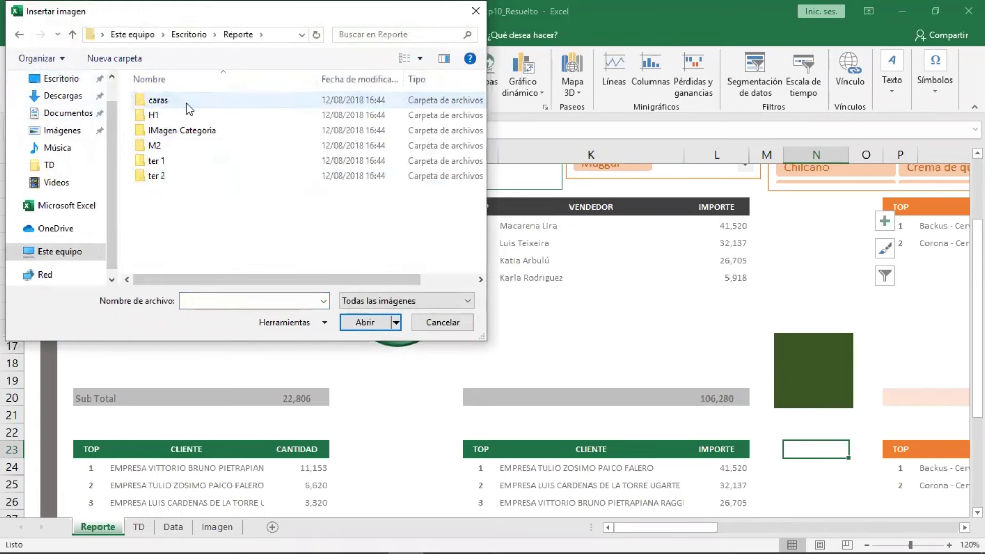
{"action": "double_click", "coordinate": [162, 117]}
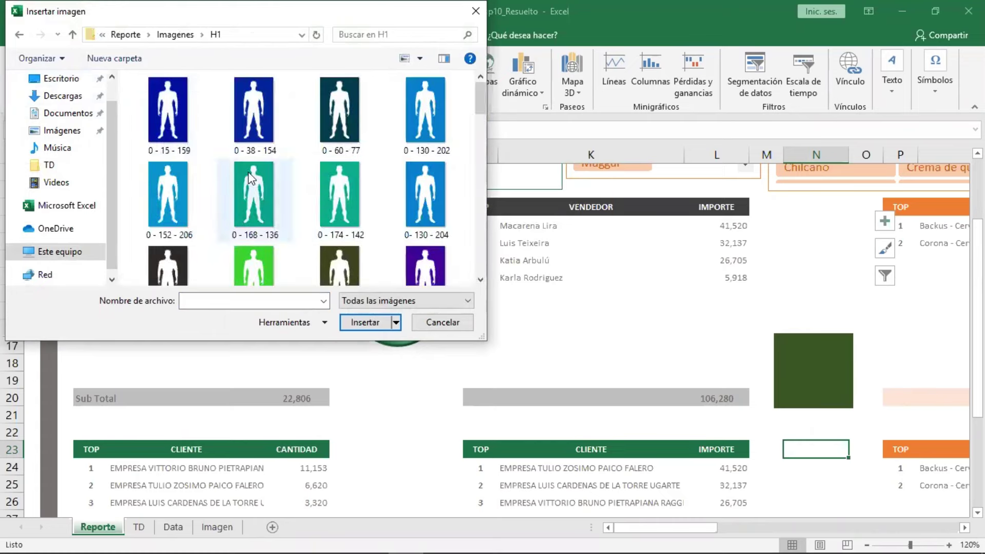
{"action": "double_click", "coordinate": [344, 121]}
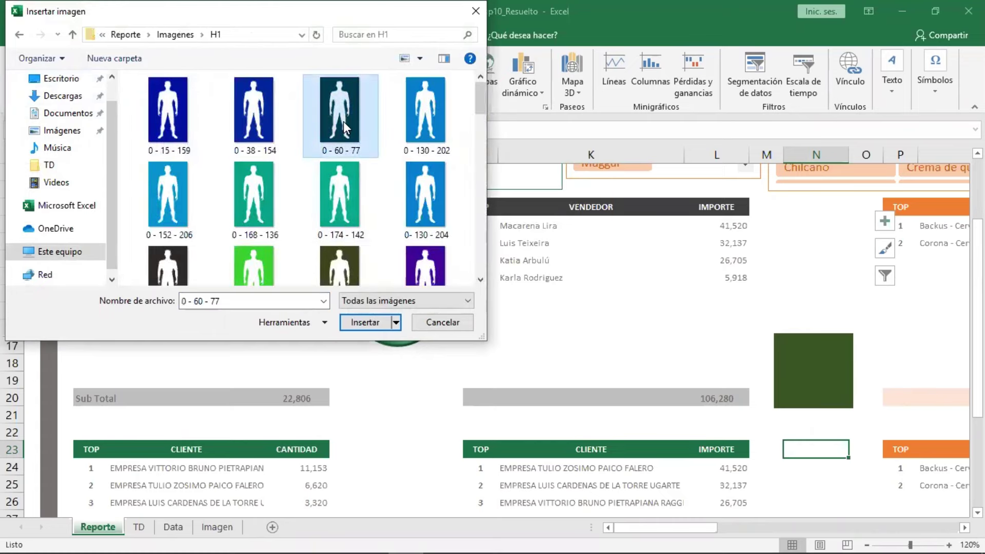
{"action": "mouse_move", "coordinate": [821, 436]}
{"action": "left_mouse_down"}
{"action": "mouse_move", "coordinate": [693, 377]}
{"action": "mouse_move", "coordinate": [616, 264]}
{"action": "mouse_move", "coordinate": [804, 259]}
{"action": "mouse_move", "coordinate": [792, 270]}
{"action": "mouse_move", "coordinate": [795, 384]}
{"action": "left_mouse_up"}
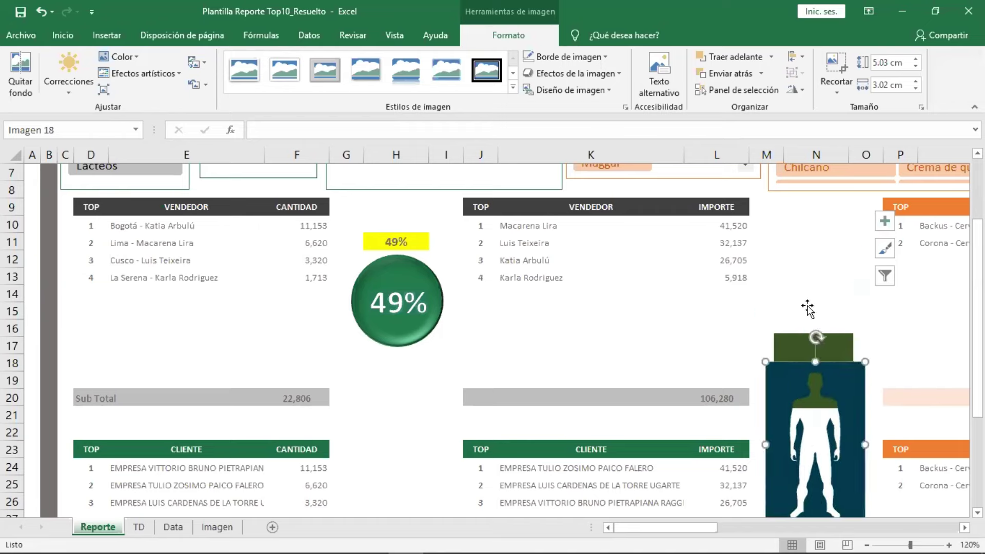
Shift the green bar up and resize the silhouette beside the seller tables across rows 9 to 20.
{"action": "left_click", "coordinate": [815, 243]}
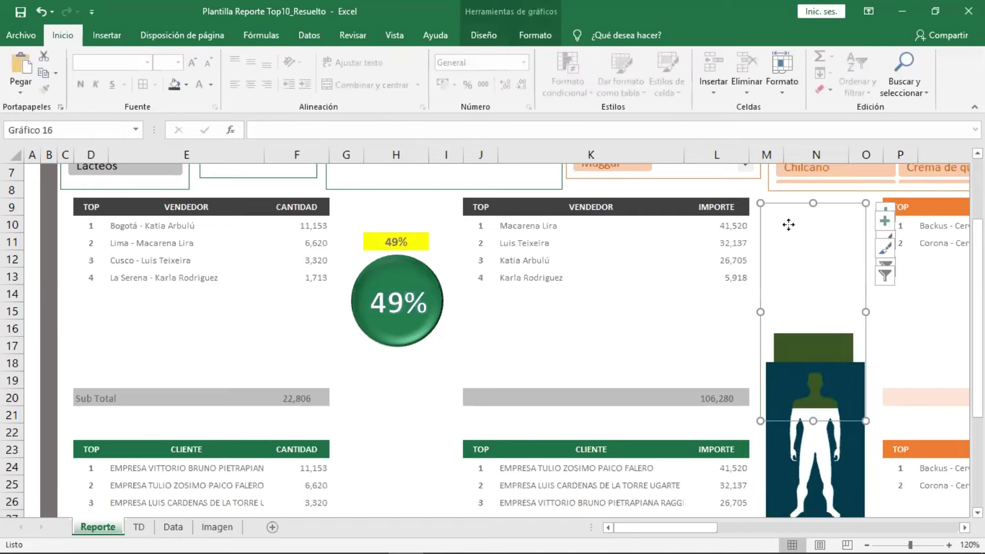
{"action": "left_click_drag", "start_coordinate": [789, 224], "coordinate": [805, 207]}
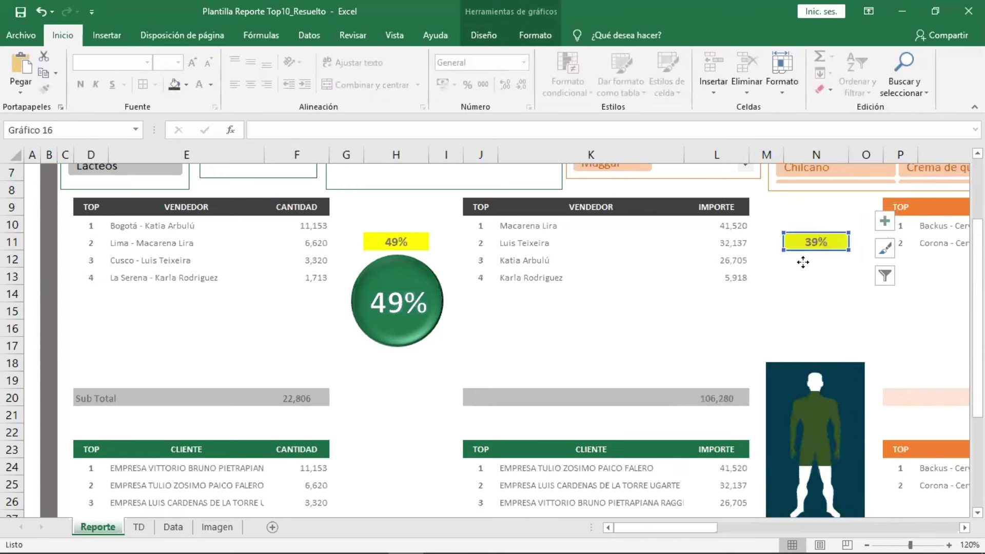
{"action": "left_click_drag", "start_coordinate": [802, 259], "coordinate": [803, 213]}
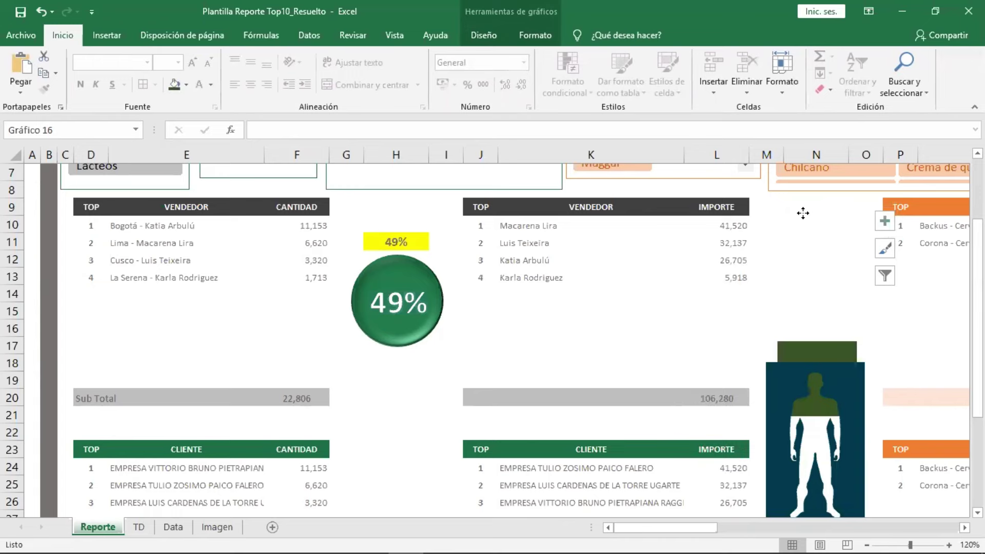
{"action": "left_click", "coordinate": [776, 390]}
{"action": "left_click_drag", "start_coordinate": [777, 421], "coordinate": [777, 316]}
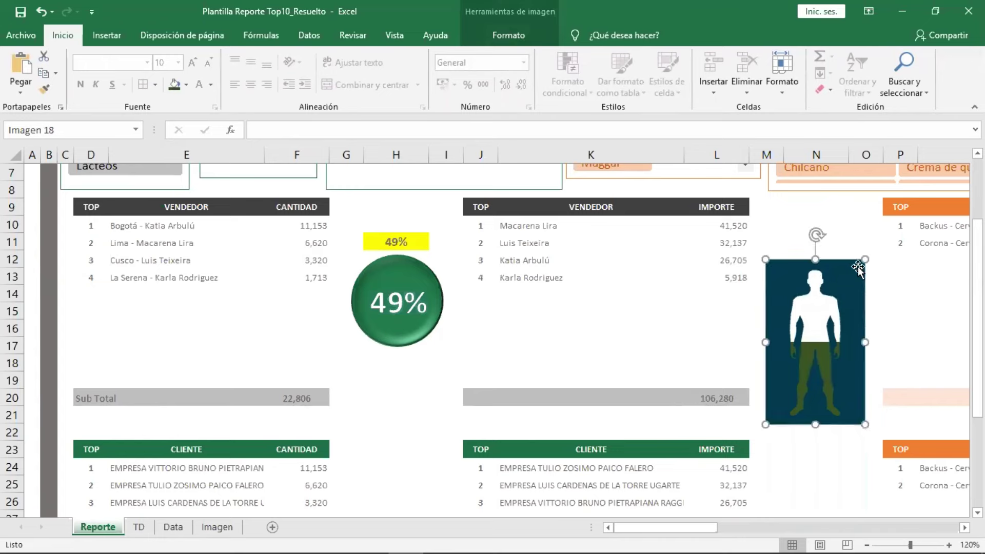
{"action": "left_click_drag", "start_coordinate": [816, 255], "coordinate": [819, 216]}
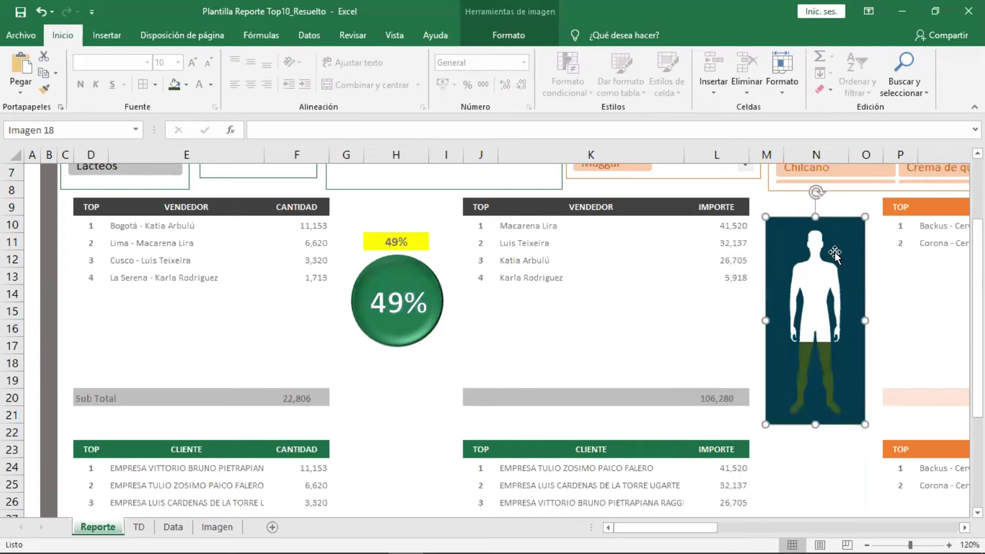
{"action": "left_click", "coordinate": [678, 349]}
Test the year slicer by filtering to 2017, then back to 2018.
{"action": "scroll", "coordinate": [597, 350], "scroll_direction": "up", "scroll_amount": 1}
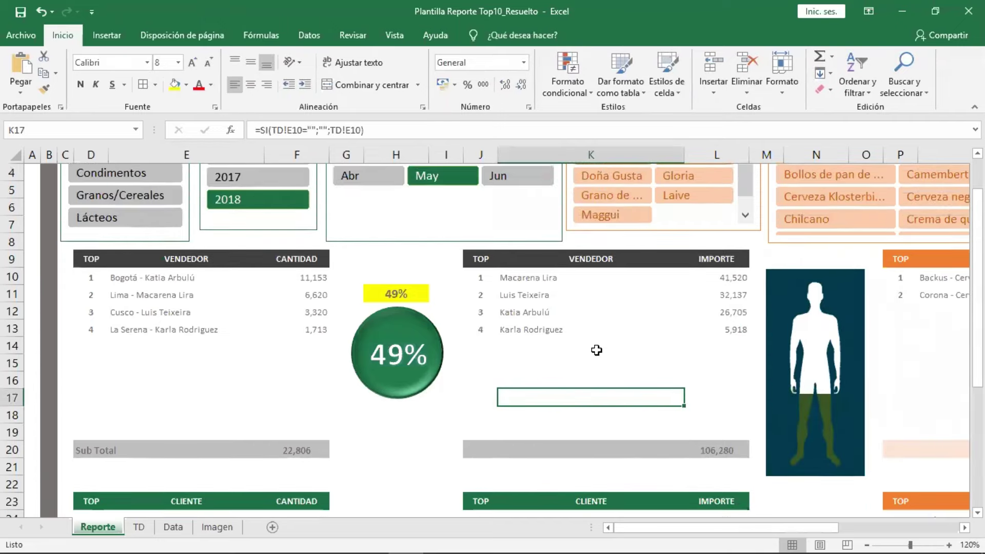
{"action": "left_click", "coordinate": [278, 183]}
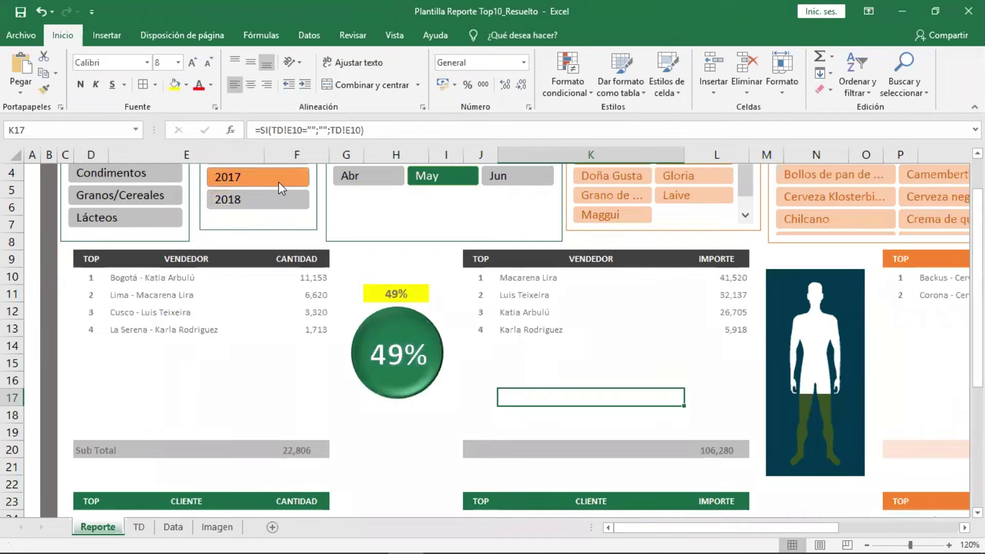
{"action": "left_click", "coordinate": [266, 207]}
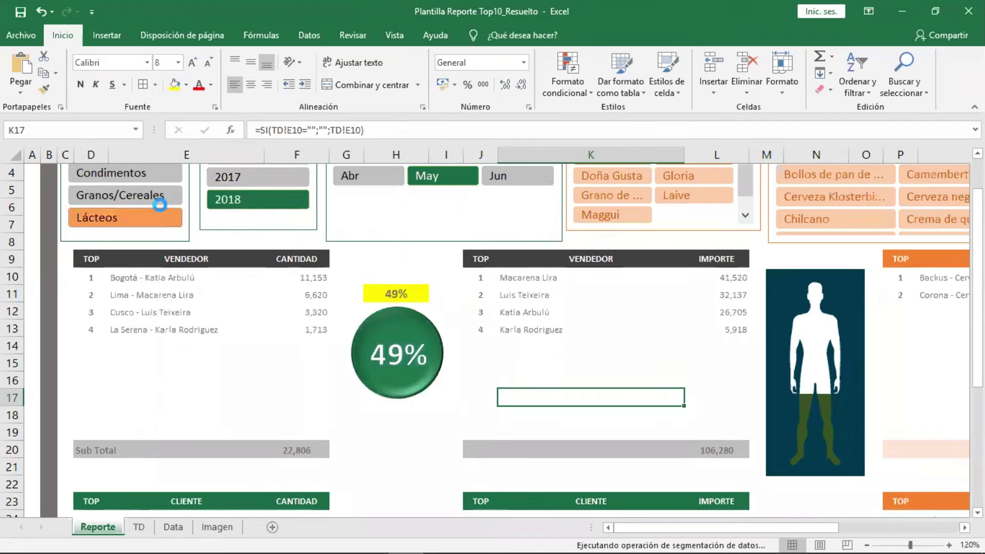
Set the slicers to Bebidas, 2016 and Ene so the gauge reads 64%, then select N23.
{"action": "left_click", "coordinate": [156, 199]}
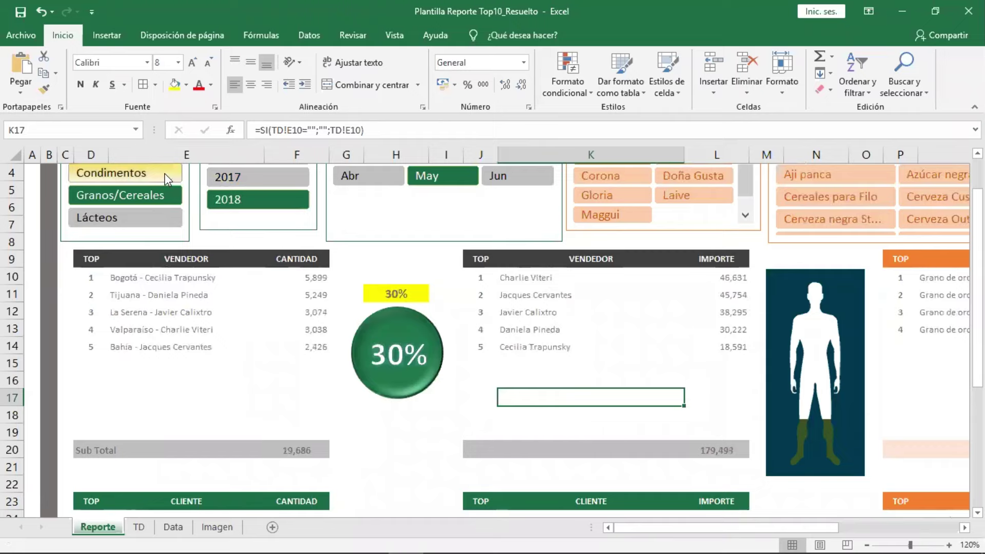
{"action": "left_click", "coordinate": [174, 176]}
{"action": "left_click", "coordinate": [515, 179]}
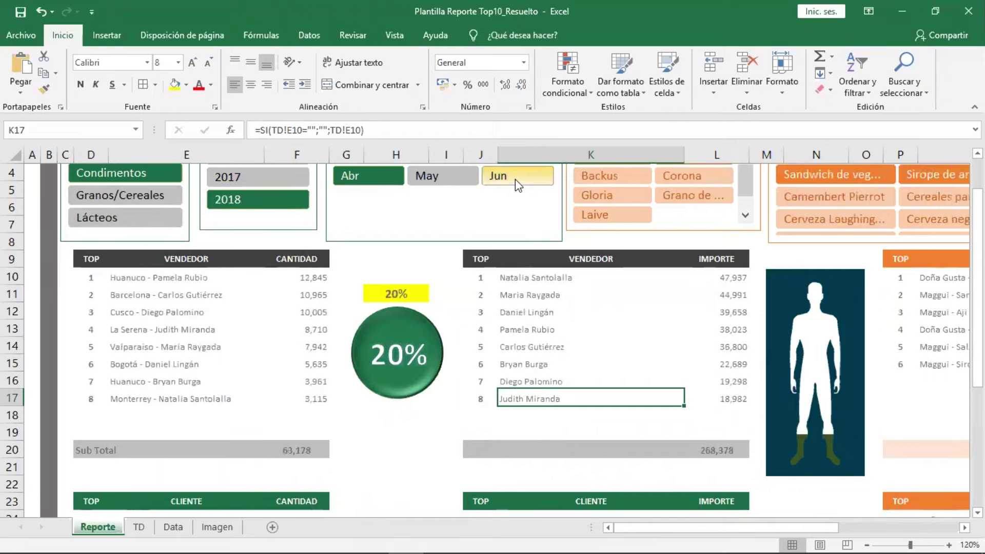
{"action": "scroll", "coordinate": [493, 190], "scroll_direction": "up", "scroll_amount": 1}
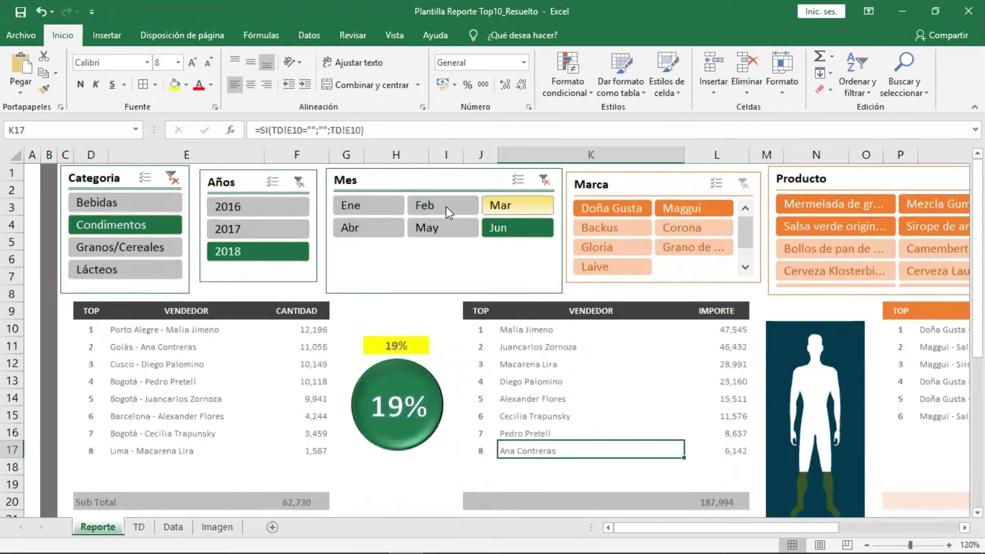
{"action": "left_click", "coordinate": [444, 206]}
{"action": "left_click", "coordinate": [374, 205]}
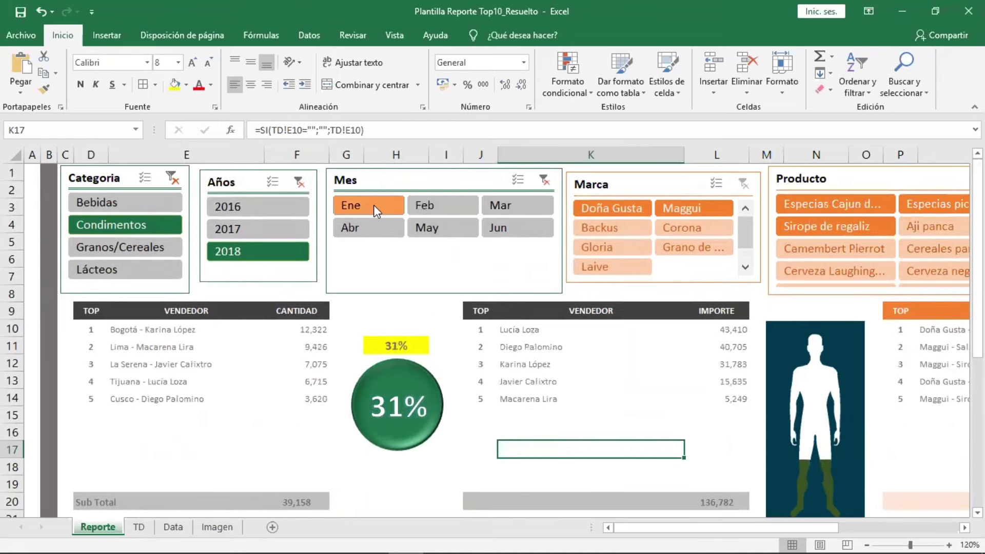
{"action": "left_click", "coordinate": [268, 209]}
{"action": "left_click", "coordinate": [141, 204]}
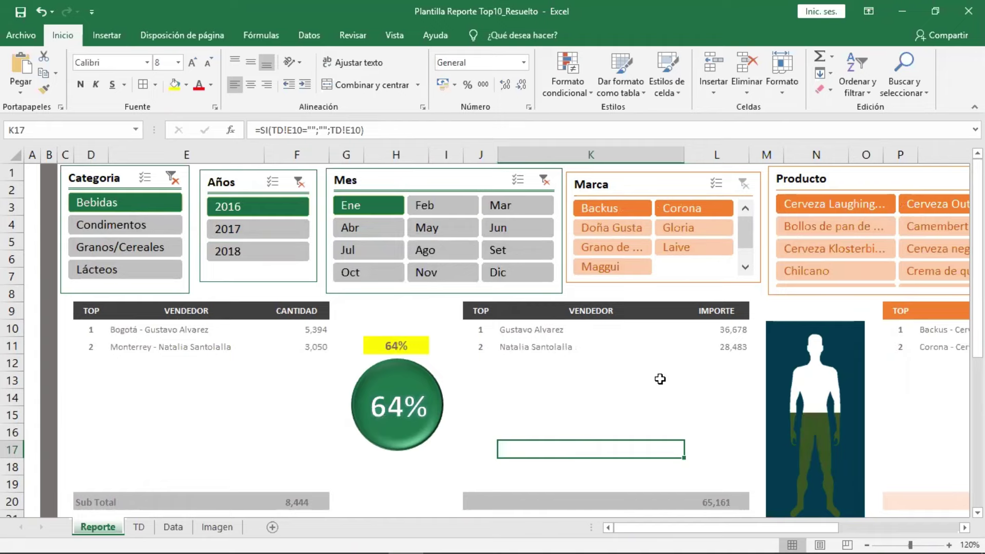
{"action": "scroll", "coordinate": [661, 379], "scroll_direction": "down", "scroll_amount": 1}
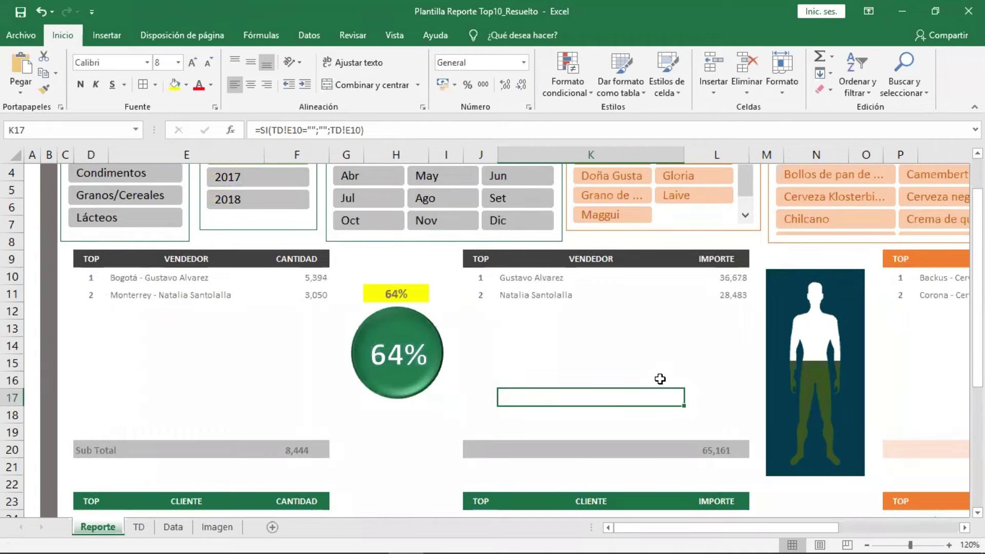
{"action": "scroll", "coordinate": [725, 427], "scroll_direction": "down", "scroll_amount": 1}
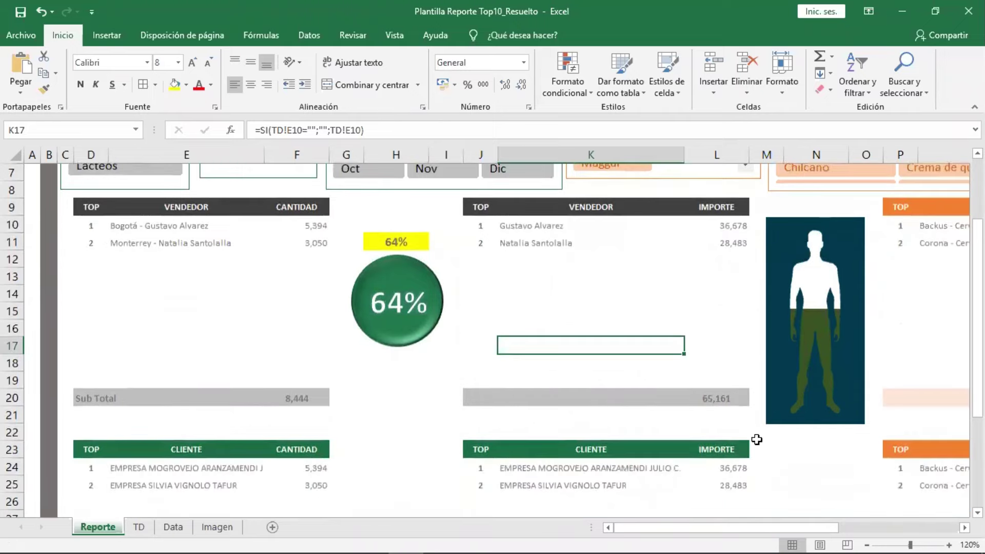
{"action": "left_click", "coordinate": [803, 447]}
Draw a text box under the figure over N22:O24 and link it to =$K$10.
{"action": "left_click", "coordinate": [110, 38]}
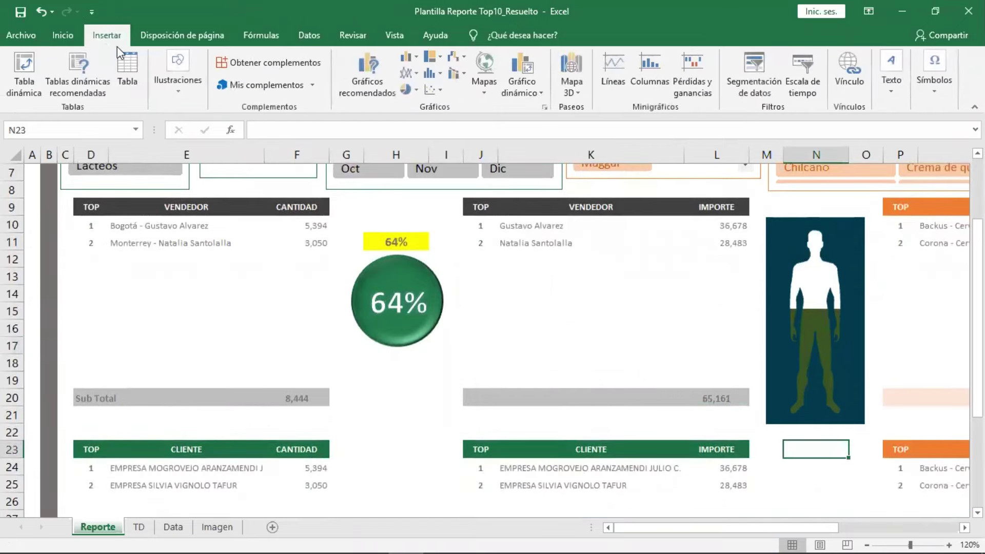
{"action": "left_click", "coordinate": [899, 94]}
{"action": "left_click", "coordinate": [810, 141]}
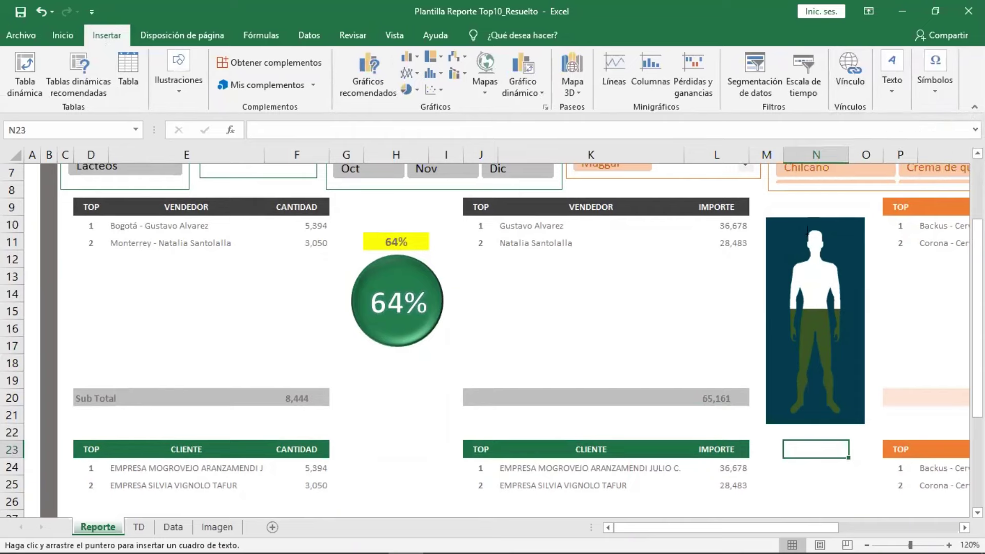
{"action": "left_click_drag", "start_coordinate": [760, 433], "coordinate": [871, 470]}
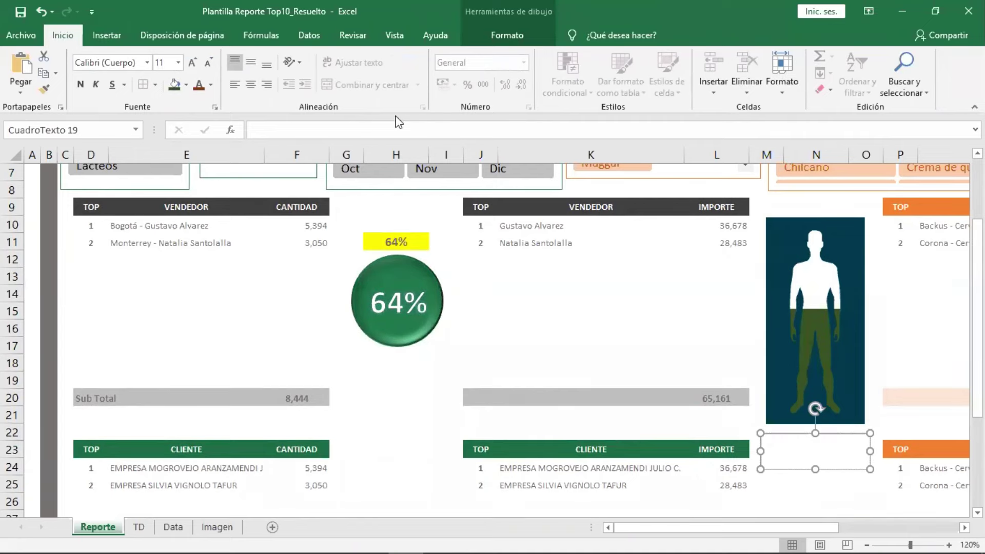
{"action": "left_click", "coordinate": [404, 131]}
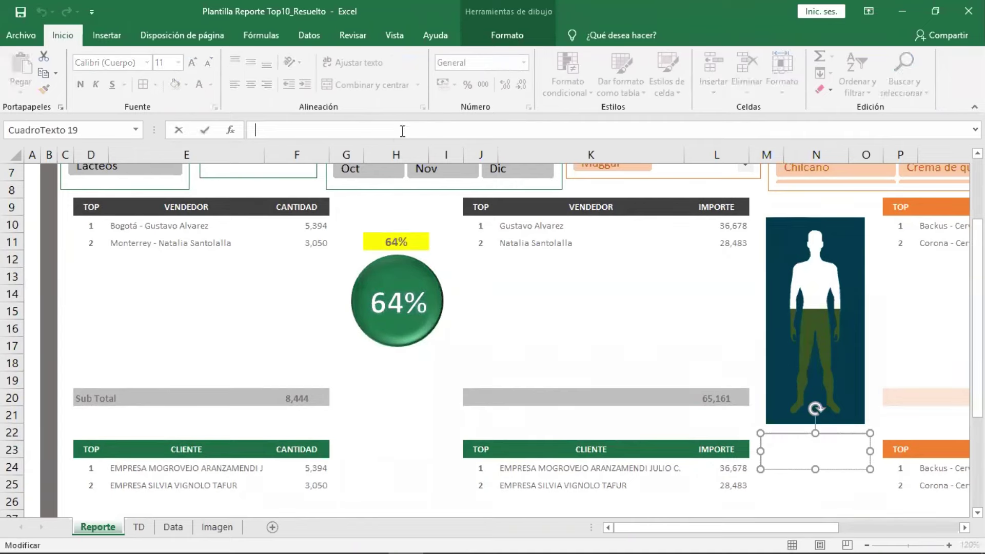
{"action": "type", "text": "="}
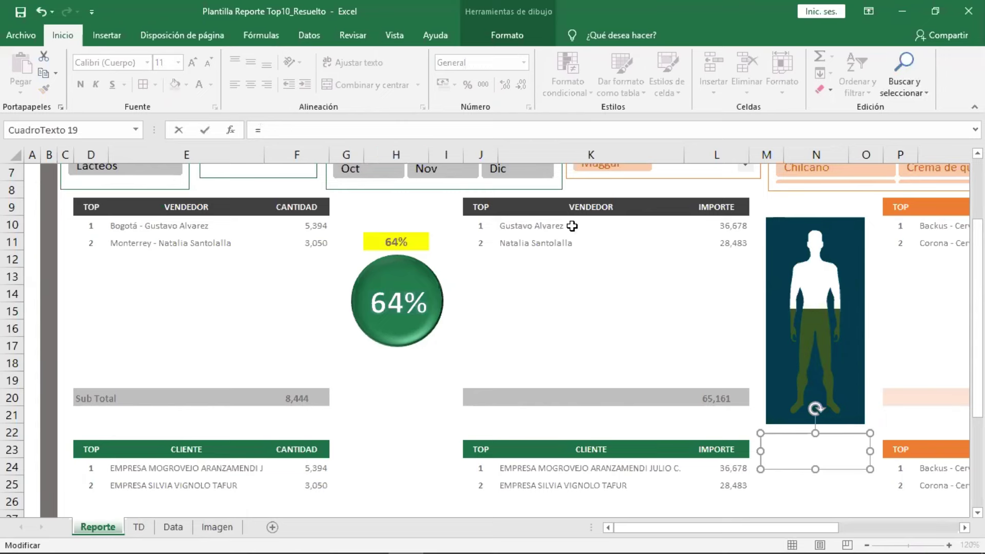
{"action": "left_click", "coordinate": [572, 226]}
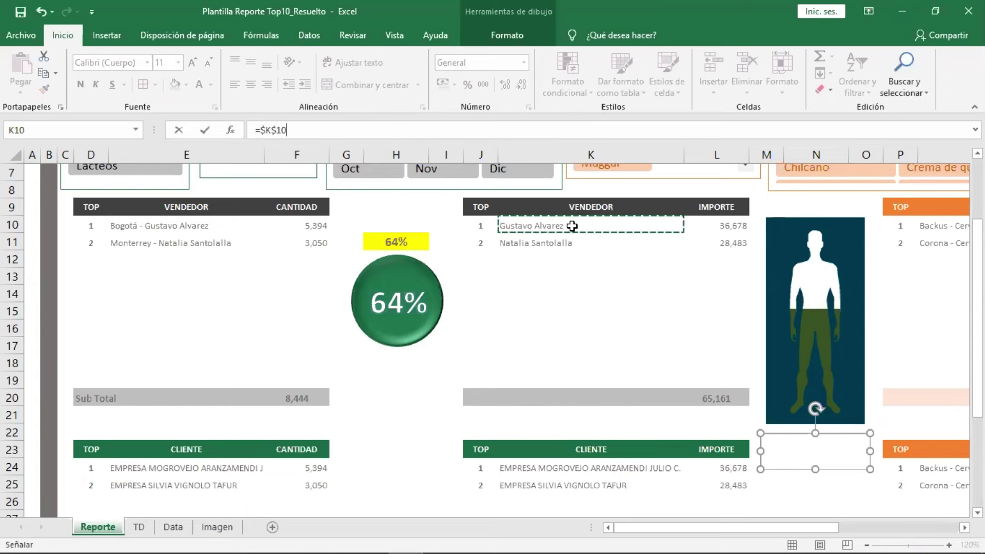
{"action": "key", "text": "Return"}
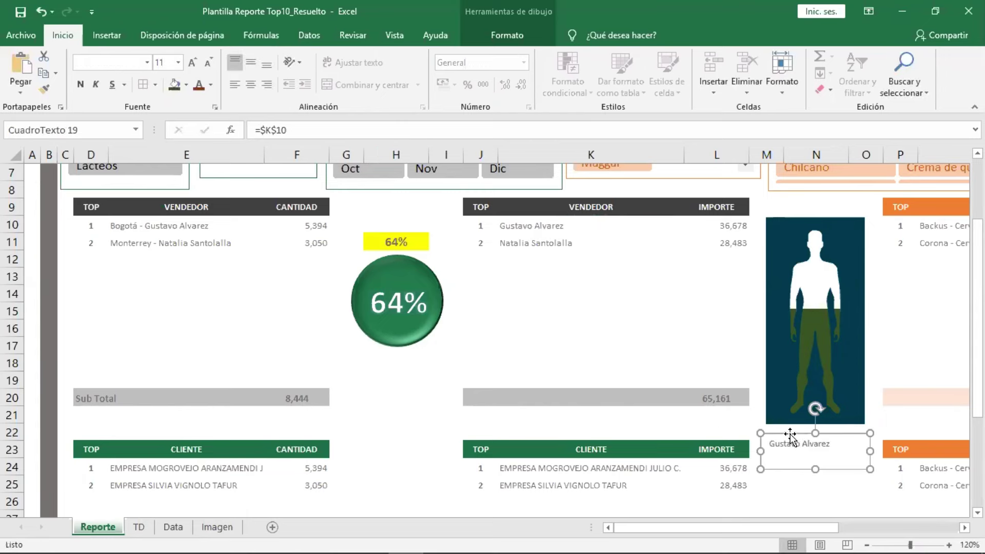
Centre the seller name both ways, make it size 9 and bold, and give it a darker colour.
{"action": "left_click", "coordinate": [250, 82]}
{"action": "left_click", "coordinate": [251, 63]}
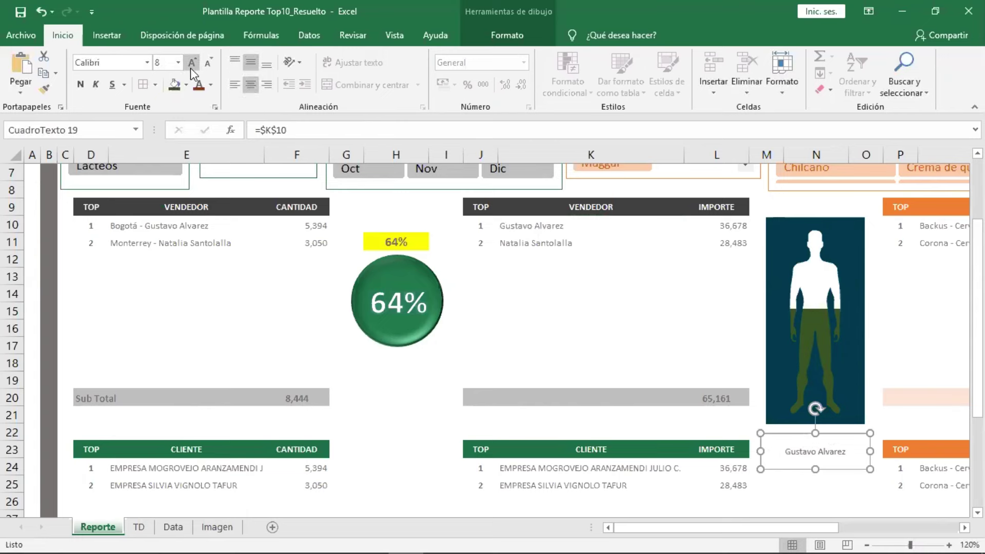
{"action": "left_click", "coordinate": [192, 63]}
{"action": "left_click", "coordinate": [81, 84]}
{"action": "left_click", "coordinate": [211, 85]}
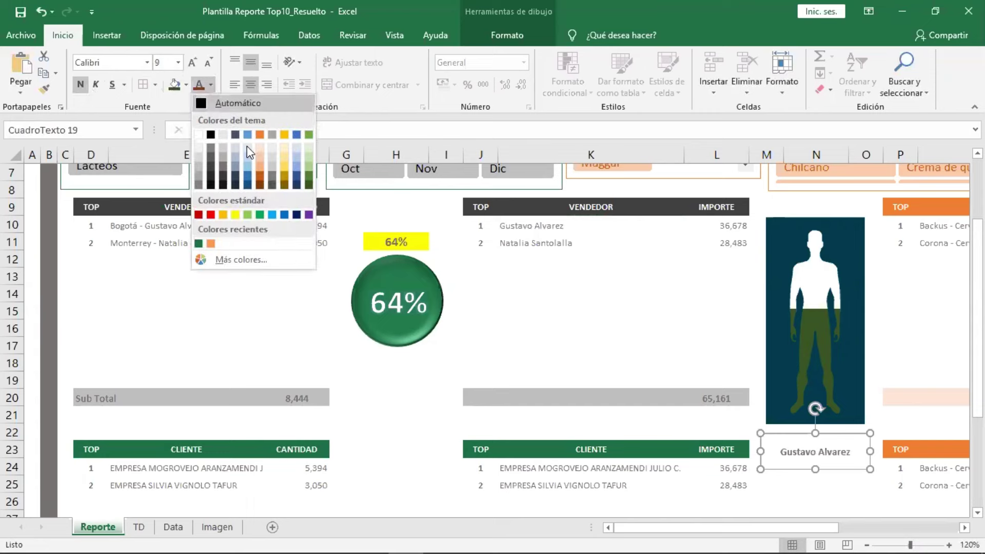
{"action": "left_click", "coordinate": [269, 185]}
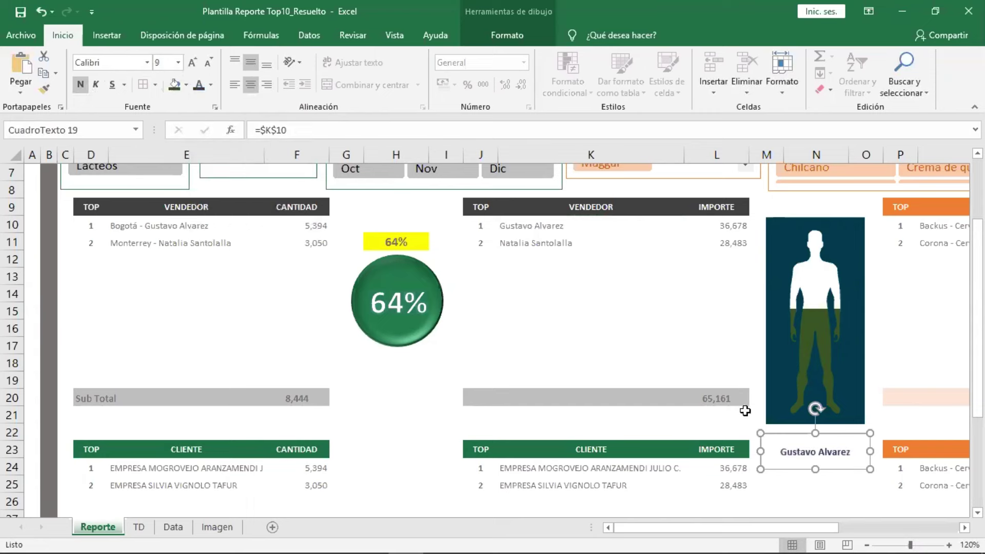
Move the seller-name text box up under the figure and set Sin contorno and Sin relleno.
{"action": "left_click_drag", "start_coordinate": [794, 436], "coordinate": [791, 418]}
{"action": "left_click", "coordinate": [507, 35]}
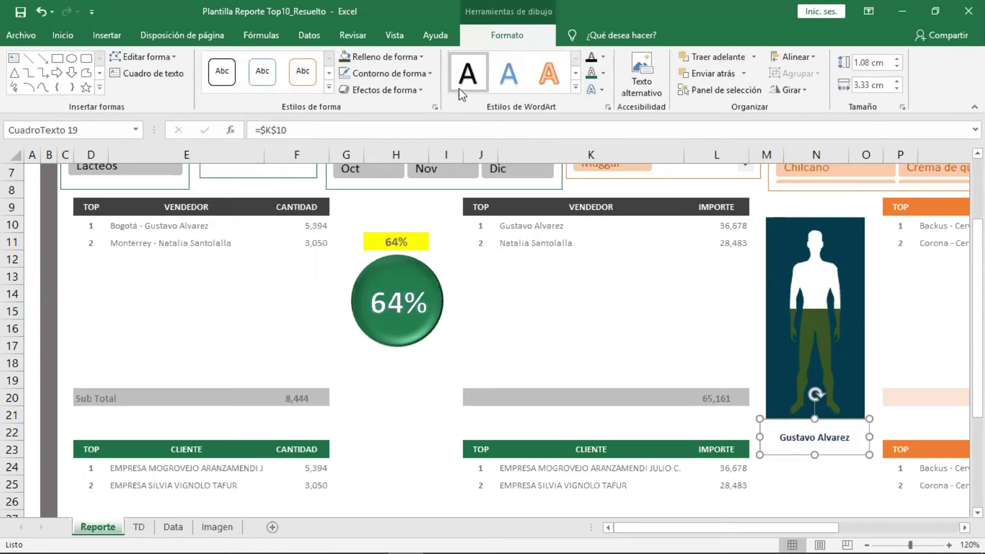
{"action": "left_click", "coordinate": [400, 73]}
{"action": "left_click", "coordinate": [401, 252]}
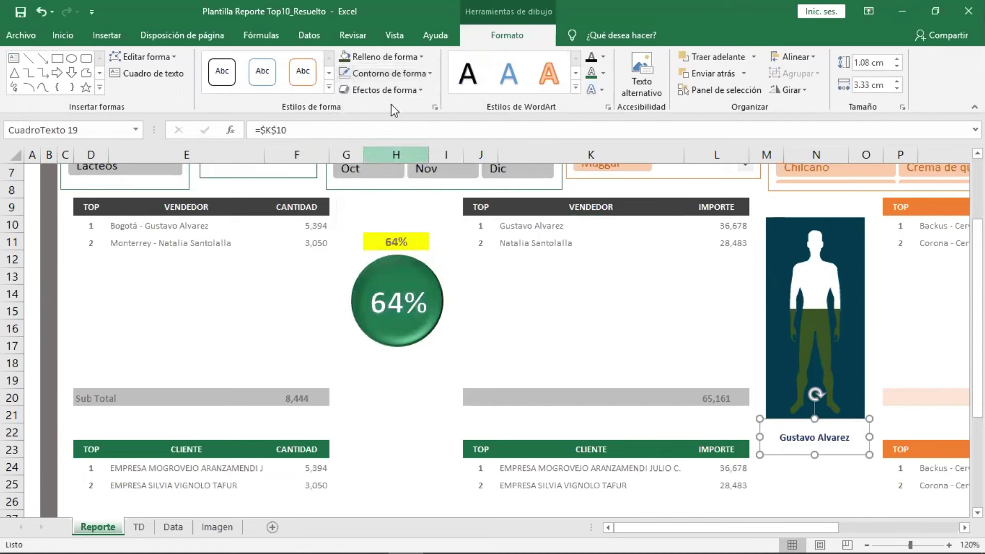
{"action": "left_click", "coordinate": [381, 57]}
{"action": "left_click", "coordinate": [401, 230]}
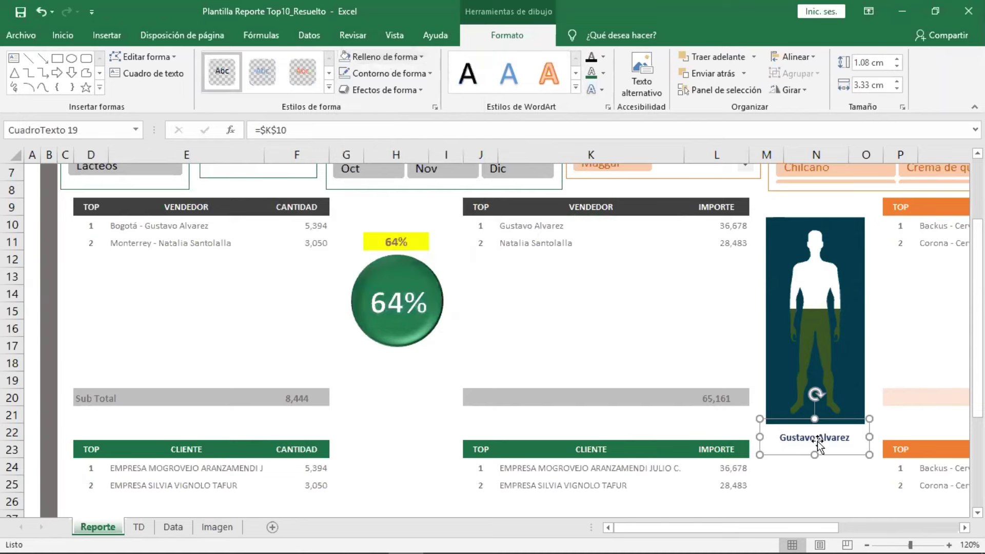
{"action": "left_click", "coordinate": [826, 481]}
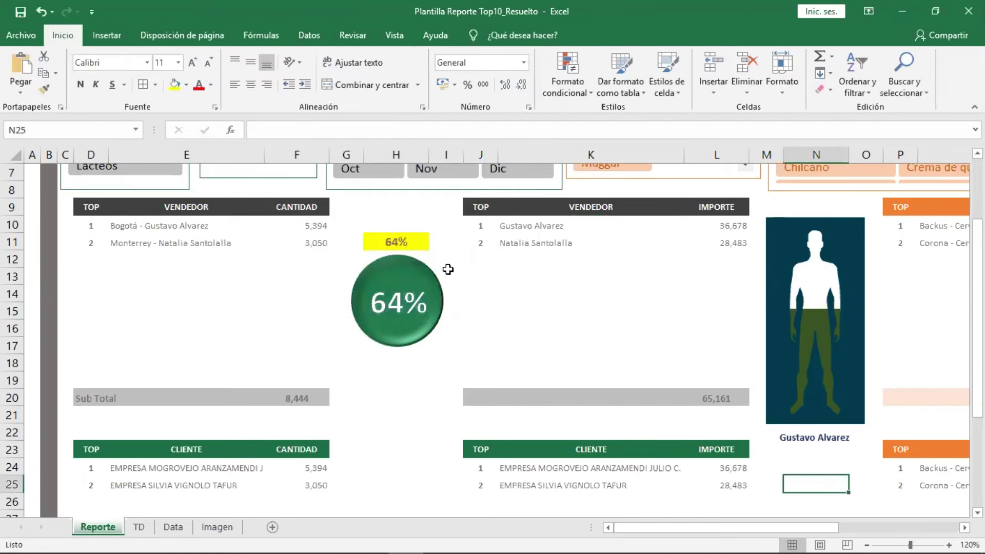
Clear the month and year filters, try Condimentos and Lácteos, then settle on Bebidas.
{"action": "scroll", "coordinate": [448, 269], "scroll_direction": "up", "scroll_amount": 2}
{"action": "scroll", "coordinate": [446, 274], "scroll_direction": "down", "scroll_amount": 1}
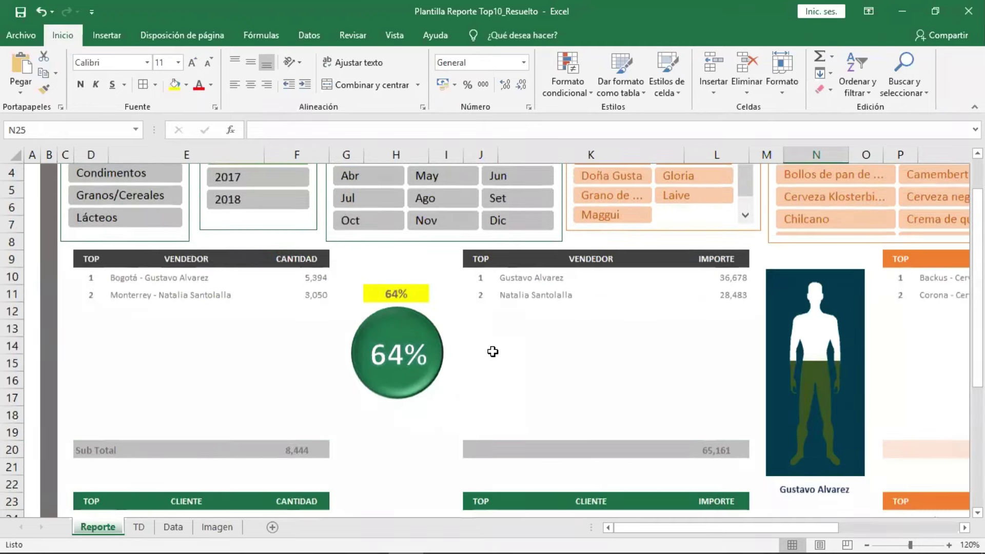
{"action": "scroll", "coordinate": [492, 351], "scroll_direction": "down", "scroll_amount": 2, "text": "ctrl"}
{"action": "scroll", "coordinate": [493, 352], "scroll_direction": "down", "scroll_amount": 2, "text": "ctrl"}
{"action": "scroll", "coordinate": [493, 352], "scroll_direction": "down", "scroll_amount": 1, "text": "ctrl"}
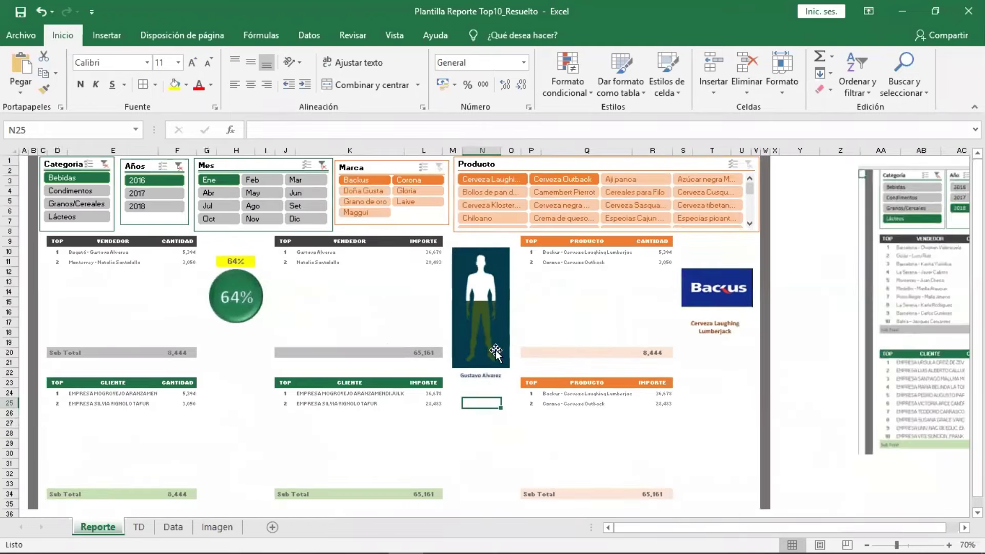
{"action": "left_click", "coordinate": [323, 165]}
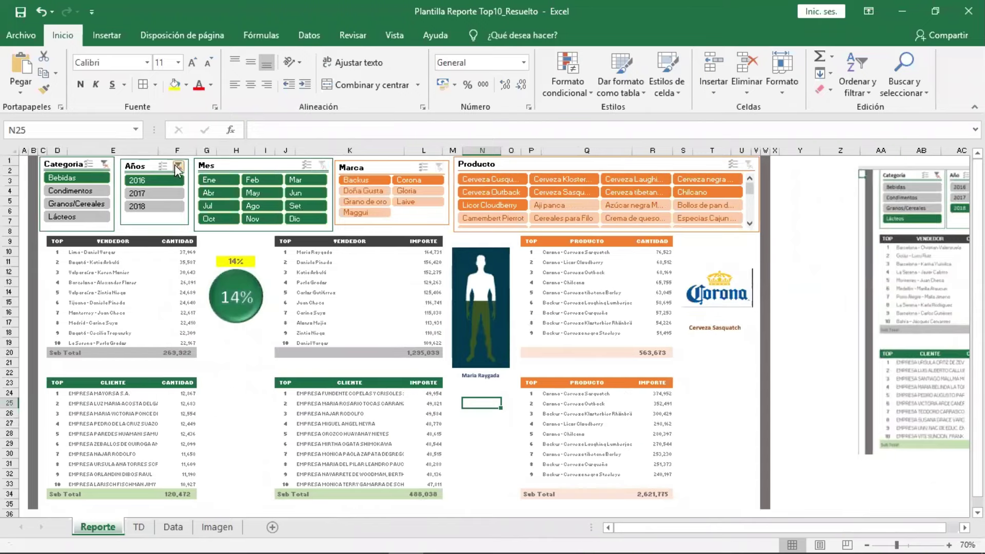
{"action": "left_click", "coordinate": [175, 165]}
{"action": "left_click", "coordinate": [77, 191]}
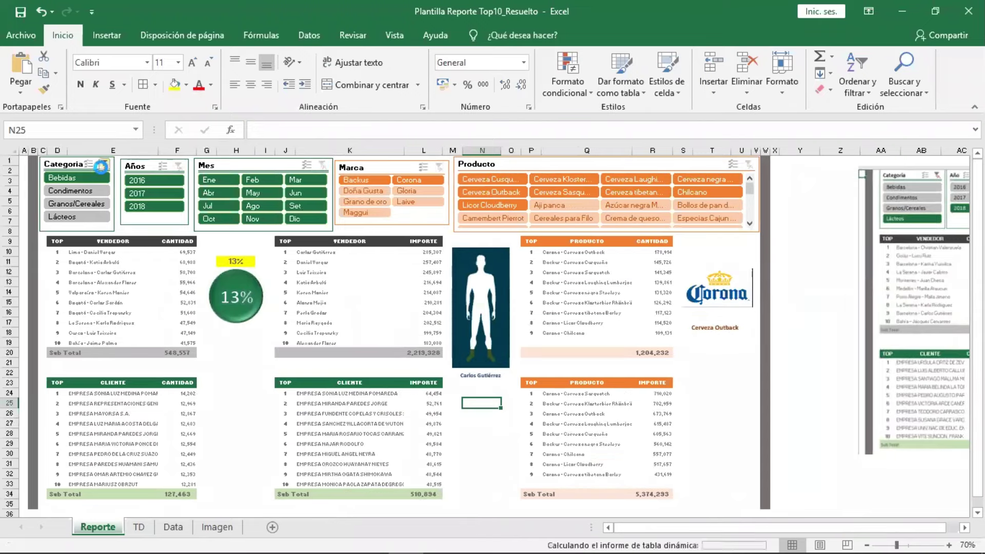
{"action": "left_click", "coordinate": [93, 216]}
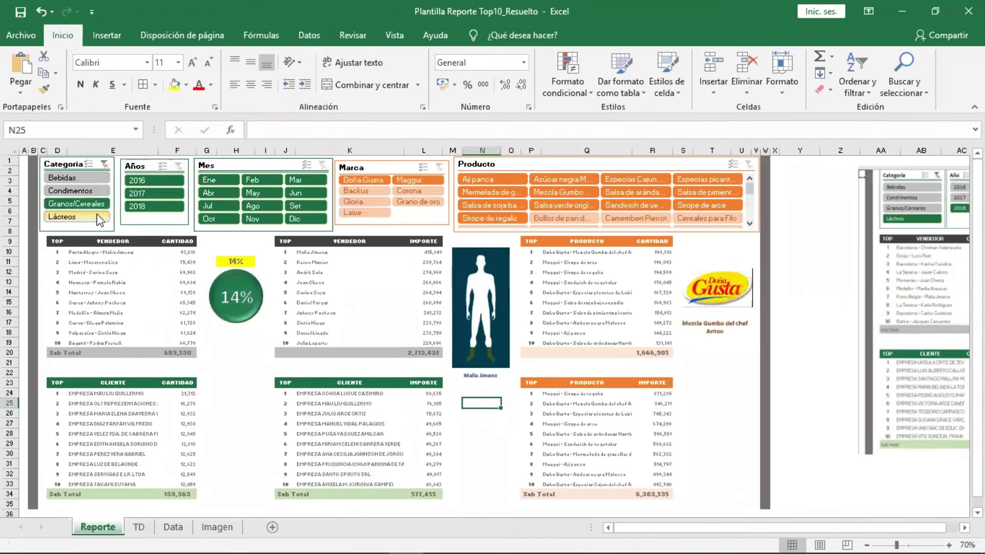
{"action": "left_click", "coordinate": [92, 191]}
{"action": "left_click", "coordinate": [77, 178]}
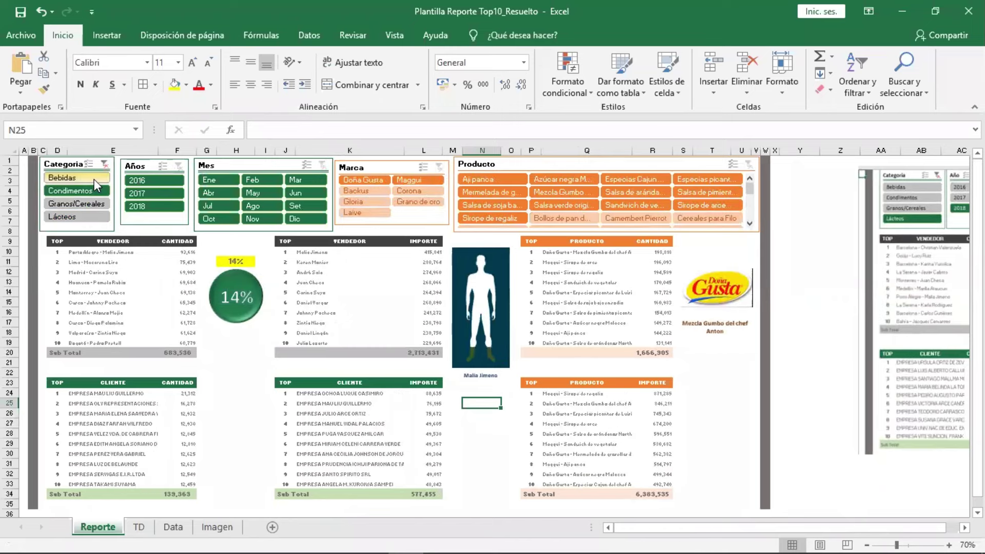
Filter to 2018 and May, try the Backus brand, then clear the Marca filter.
{"action": "left_click", "coordinate": [148, 194]}
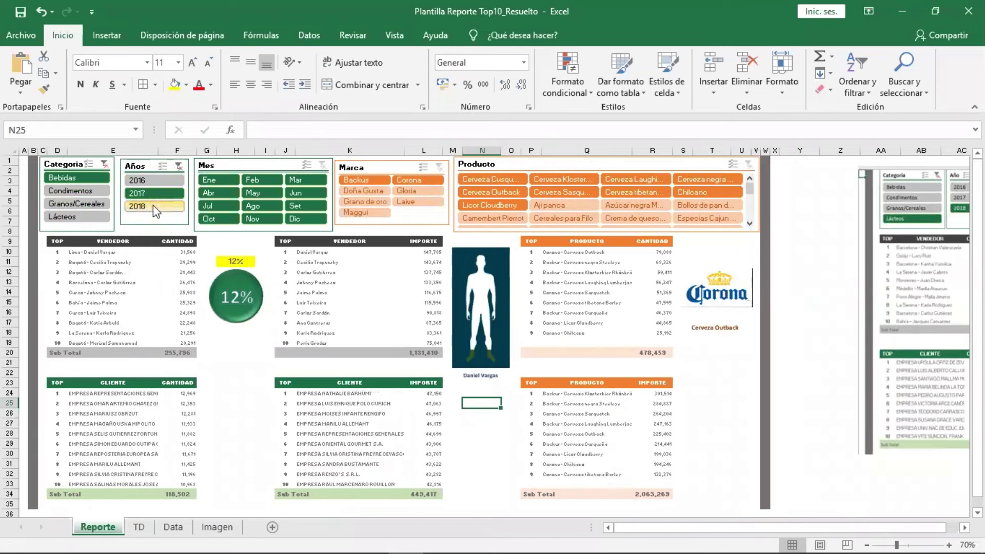
{"action": "left_click", "coordinate": [154, 206]}
{"action": "left_click", "coordinate": [226, 193]}
{"action": "left_click", "coordinate": [275, 194]}
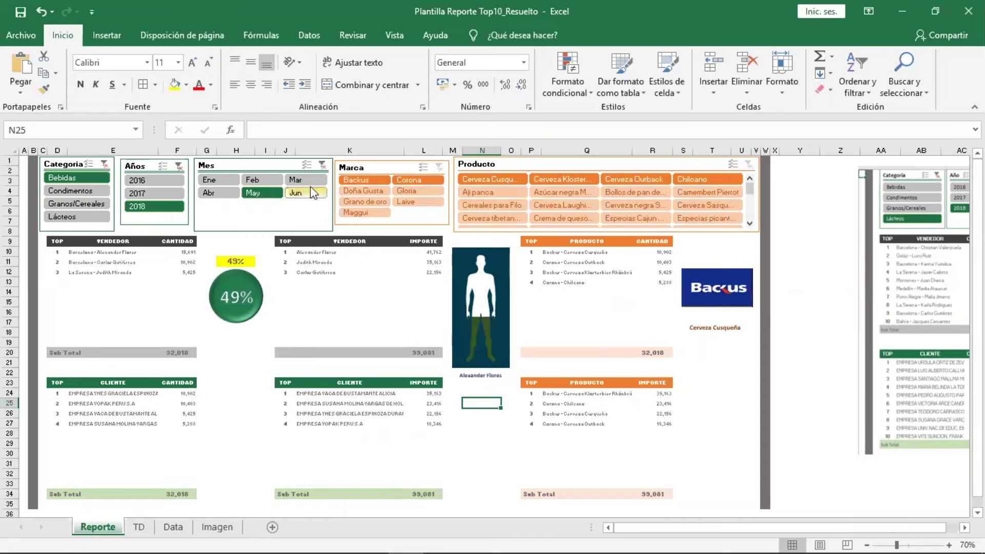
{"action": "left_click", "coordinate": [364, 180]}
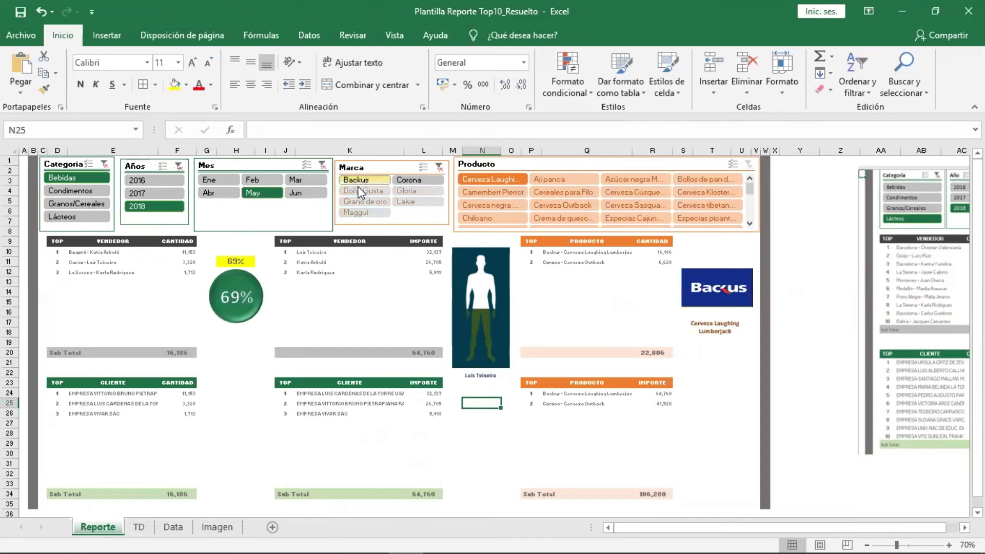
{"action": "left_click", "coordinate": [440, 167]}
{"action": "left_click", "coordinate": [246, 180]}
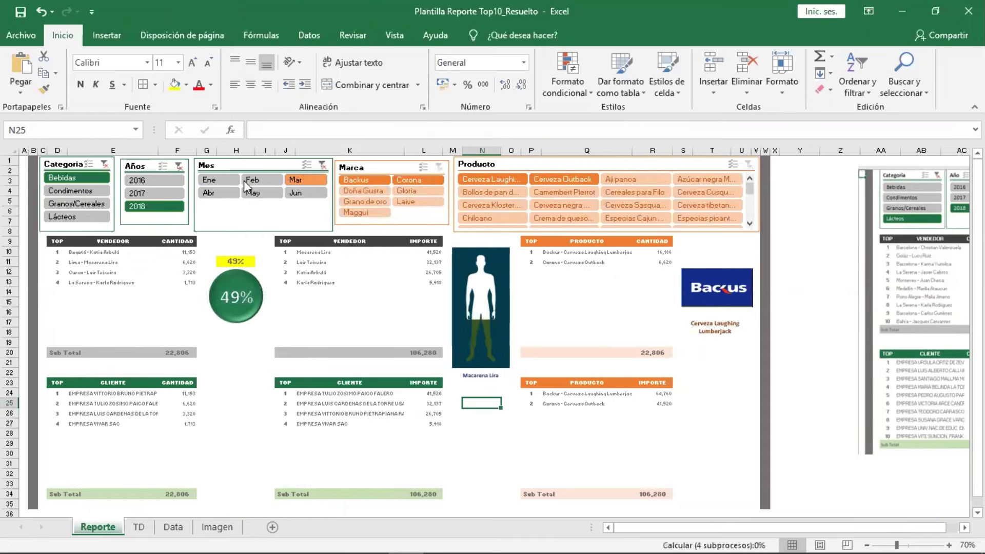
{"action": "left_click", "coordinate": [218, 192]}
{"action": "left_click", "coordinate": [253, 194]}
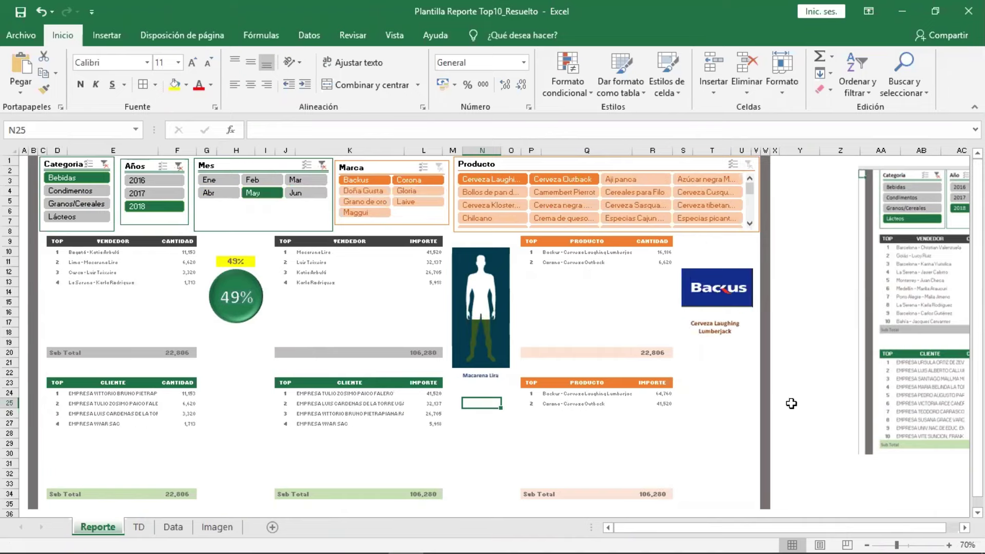
Delete the reference dashboard picture and select column X, the first unused column.
{"action": "left_click_drag", "start_coordinate": [799, 397], "coordinate": [662, 425]}
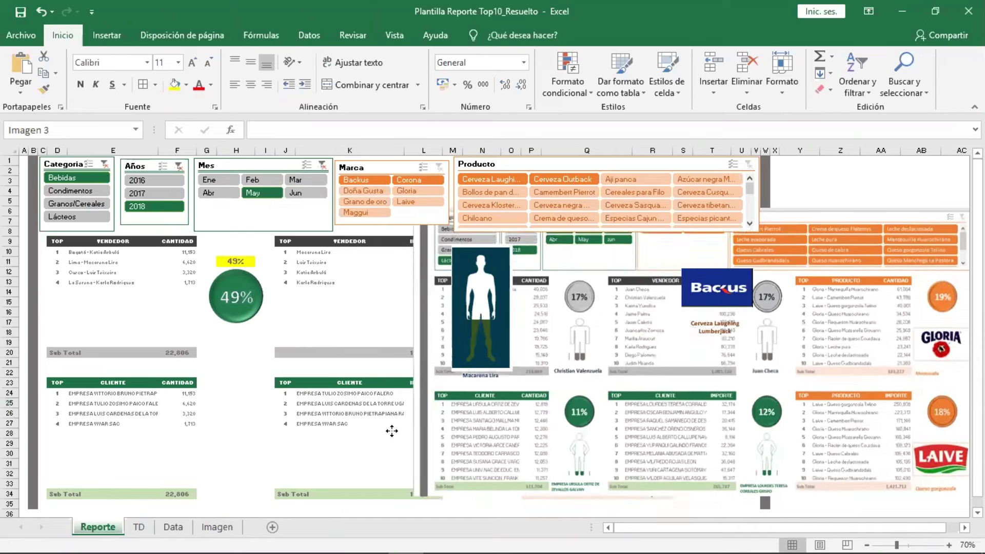
{"action": "left_click_drag", "start_coordinate": [662, 425], "coordinate": [715, 352]}
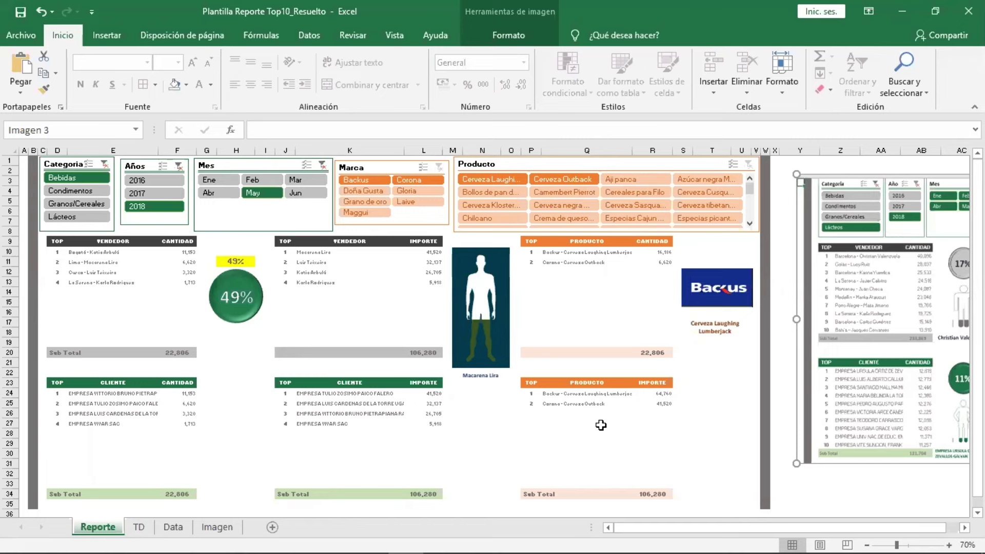
{"action": "left_click", "coordinate": [494, 442]}
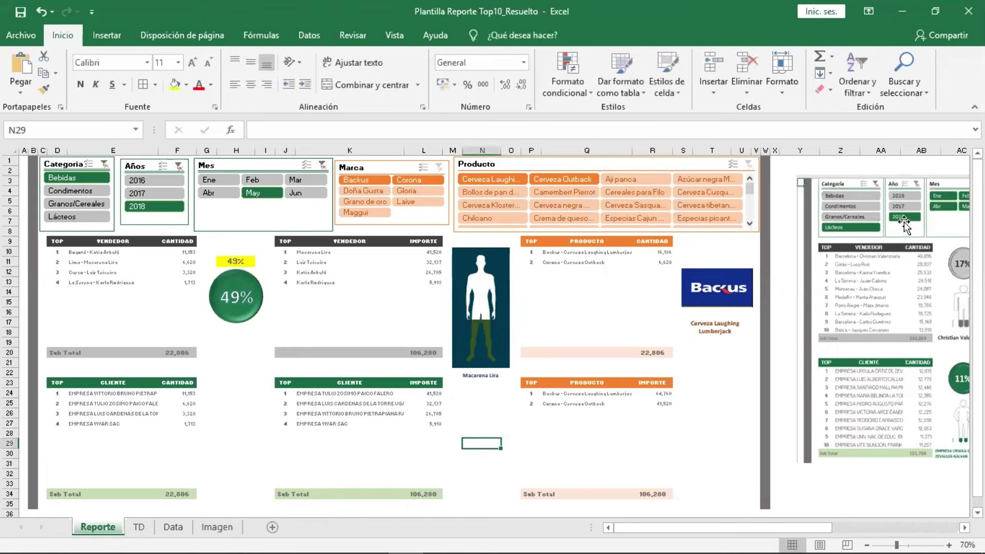
{"action": "mouse_move", "coordinate": [848, 231]}
{"action": "left_mouse_down"}
{"action": "mouse_move", "coordinate": [860, 231]}
{"action": "mouse_move", "coordinate": [863, 293]}
{"action": "left_mouse_up"}
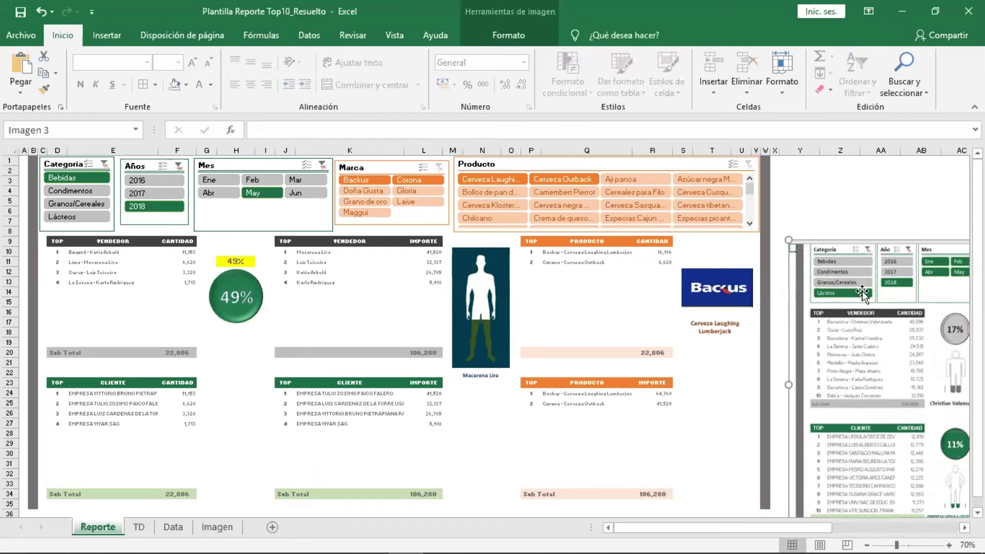
{"action": "key", "text": "Delete"}
{"action": "left_click", "coordinate": [841, 266]}
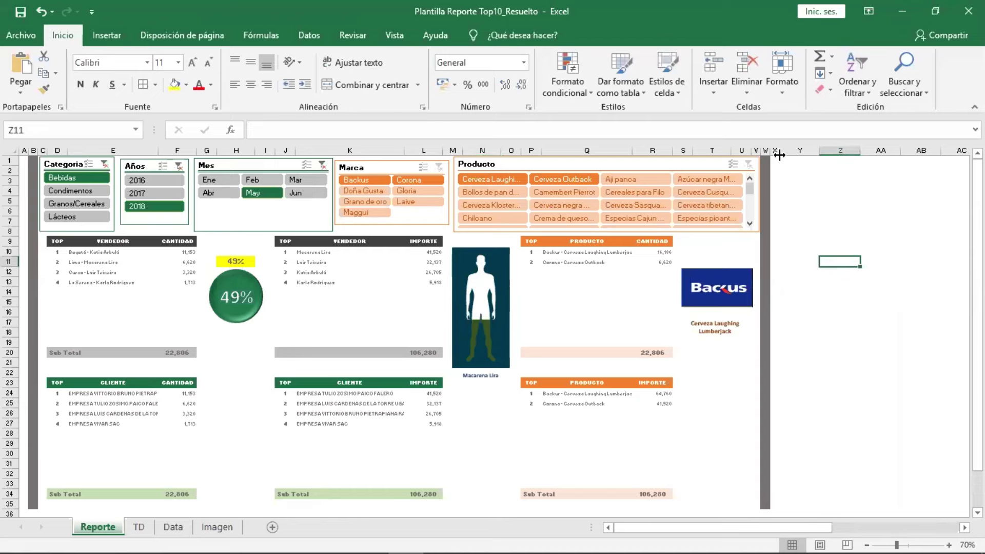
{"action": "left_click", "coordinate": [776, 149]}
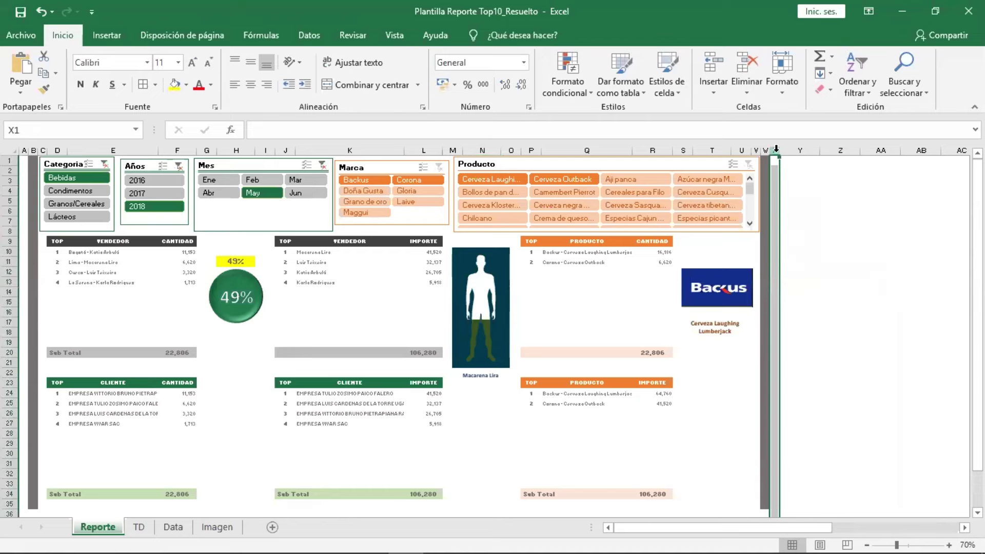
Hide columns X through the last column of the sheet.
{"action": "key", "text": "ctrl+shift+Right"}
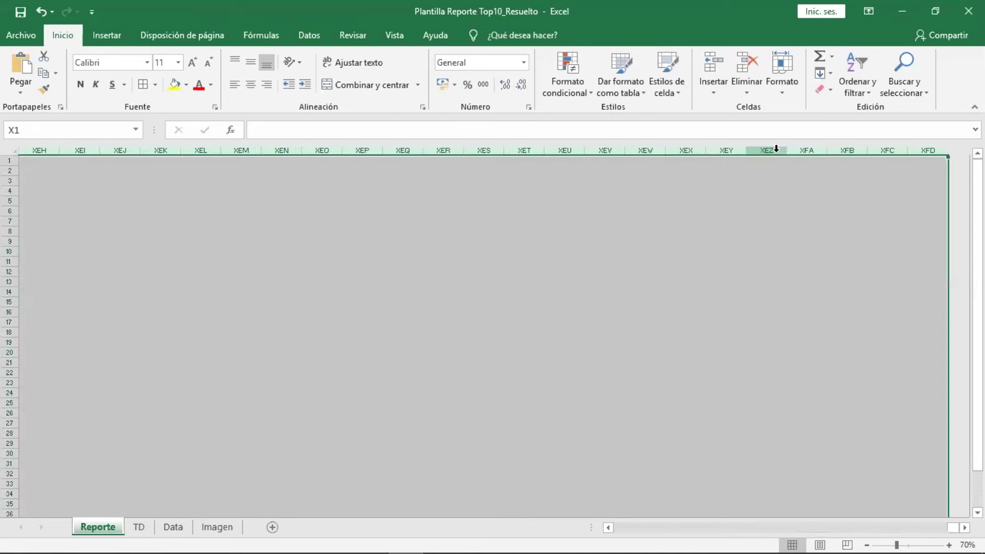
{"action": "left_click", "coordinate": [656, 221]}
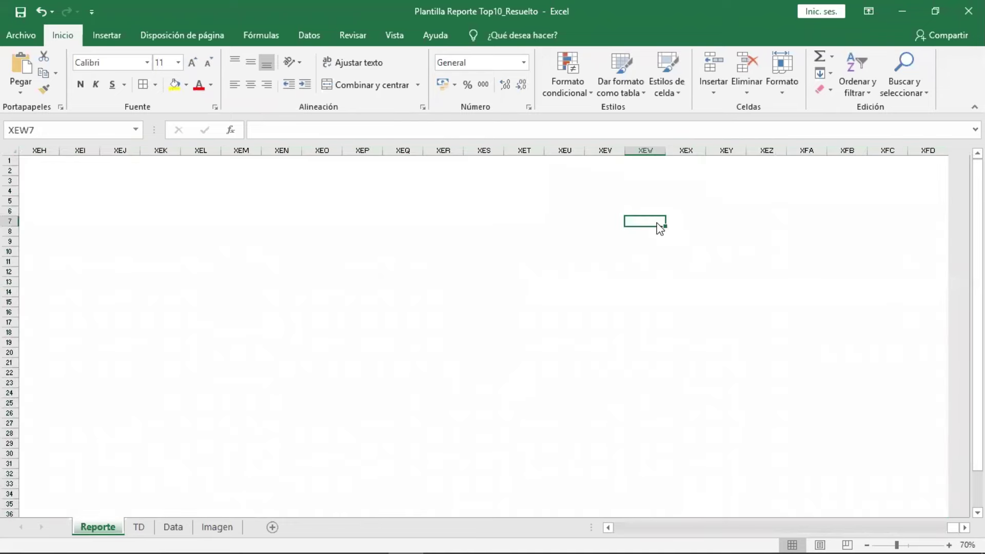
{"action": "key", "text": "Home"}
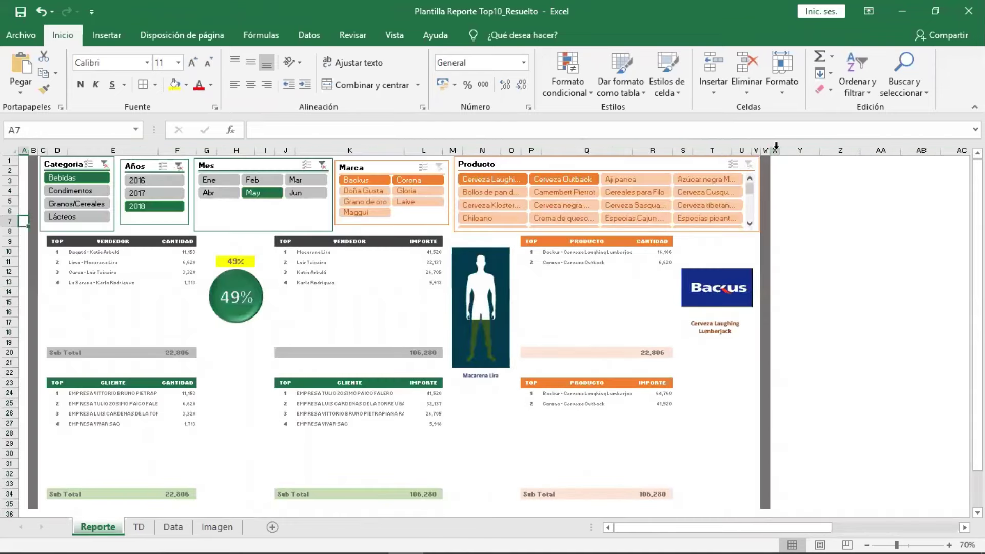
{"action": "left_click_drag", "start_coordinate": [776, 146], "coordinate": [788, 154]}
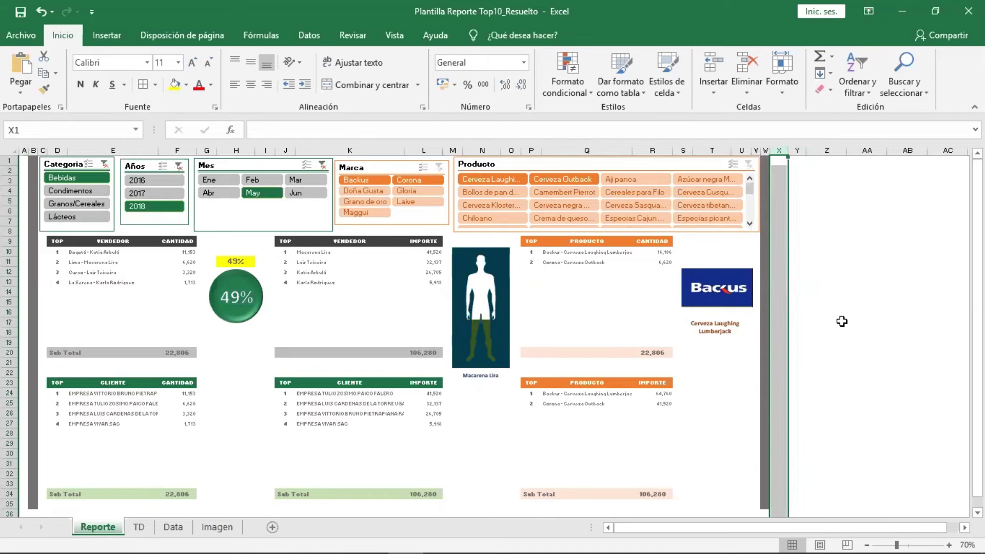
{"action": "key", "text": "ctrl+shift+Right"}
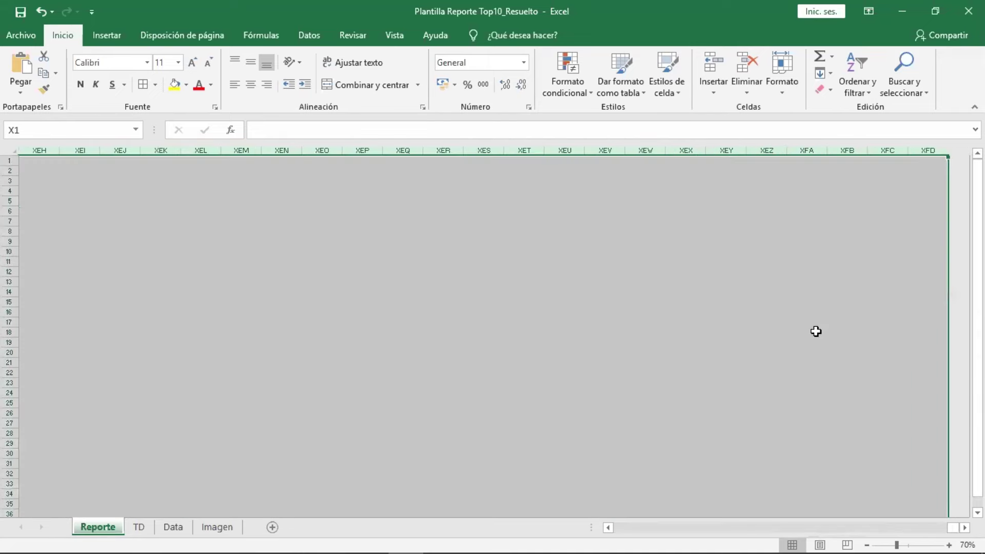
{"action": "right_click", "coordinate": [552, 209]}
{"action": "left_click", "coordinate": [618, 397]}
Hide every row from 36 down to the sheet's last row.
{"action": "left_click_drag", "start_coordinate": [759, 525], "coordinate": [768, 525]}
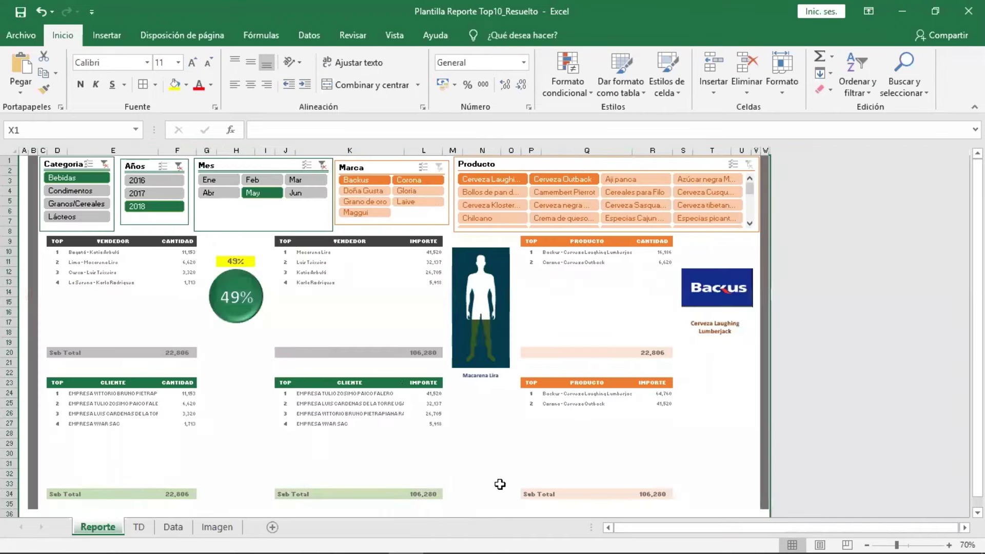
{"action": "scroll", "coordinate": [409, 438], "scroll_direction": "down", "scroll_amount": 2}
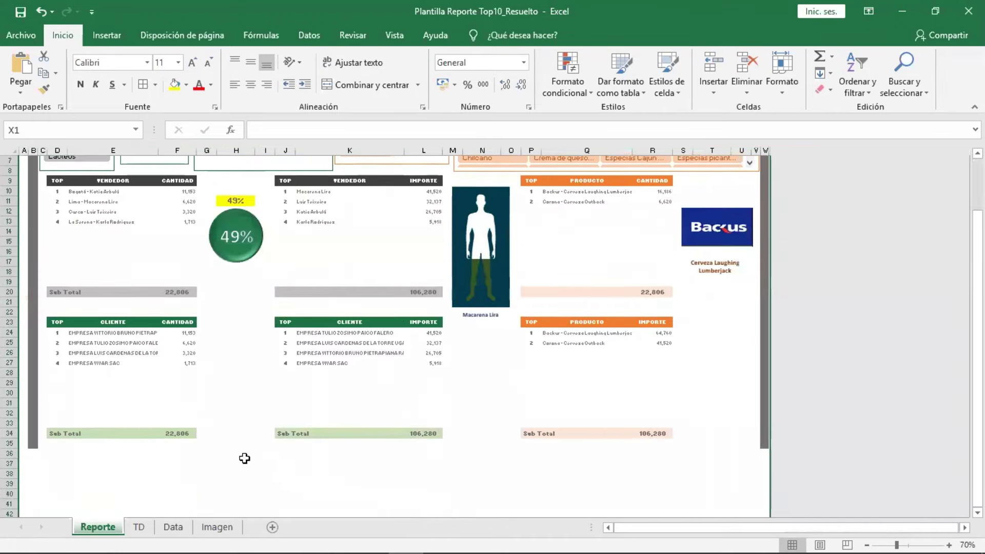
{"action": "left_click", "coordinate": [13, 455]}
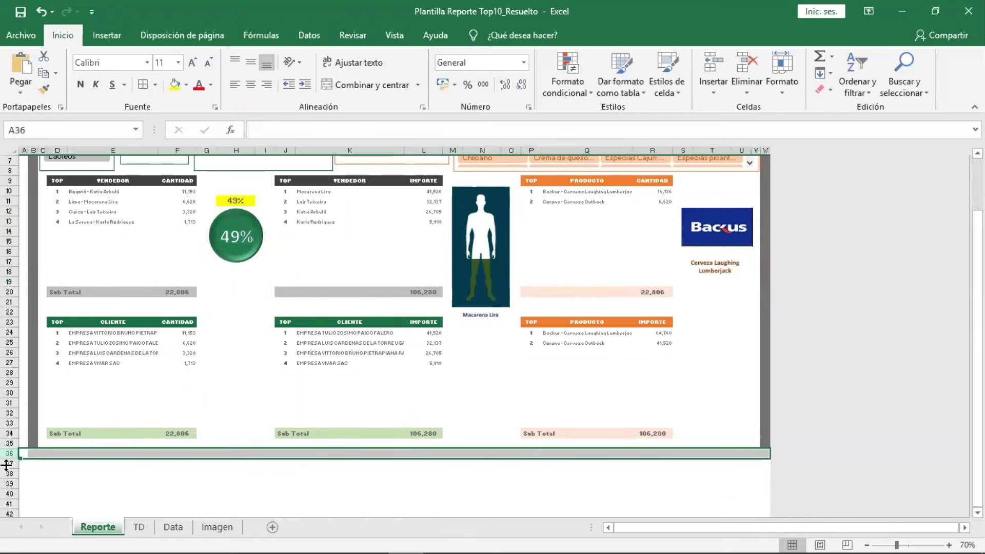
{"action": "key", "text": "ctrl+shift+Down"}
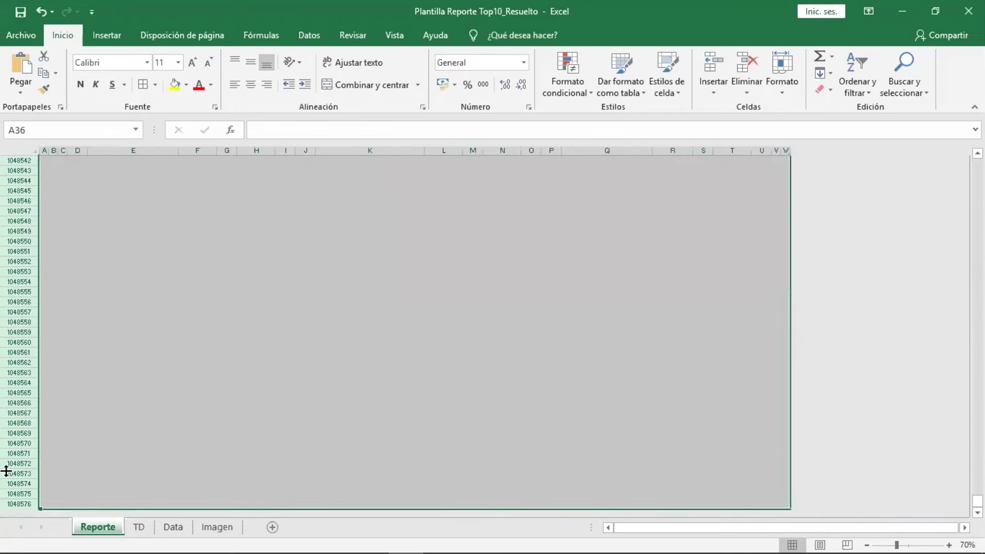
{"action": "right_click", "coordinate": [211, 314]}
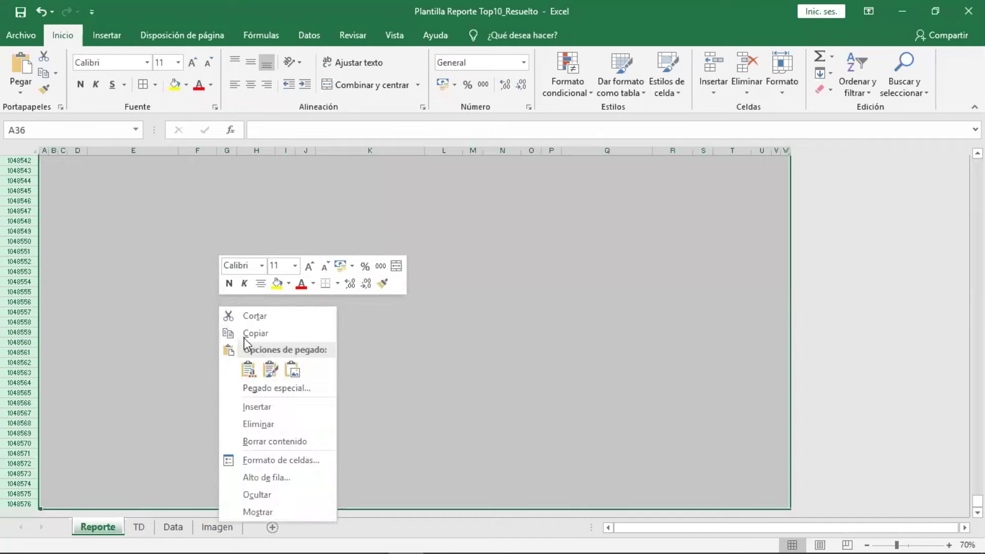
{"action": "left_click", "coordinate": [277, 491]}
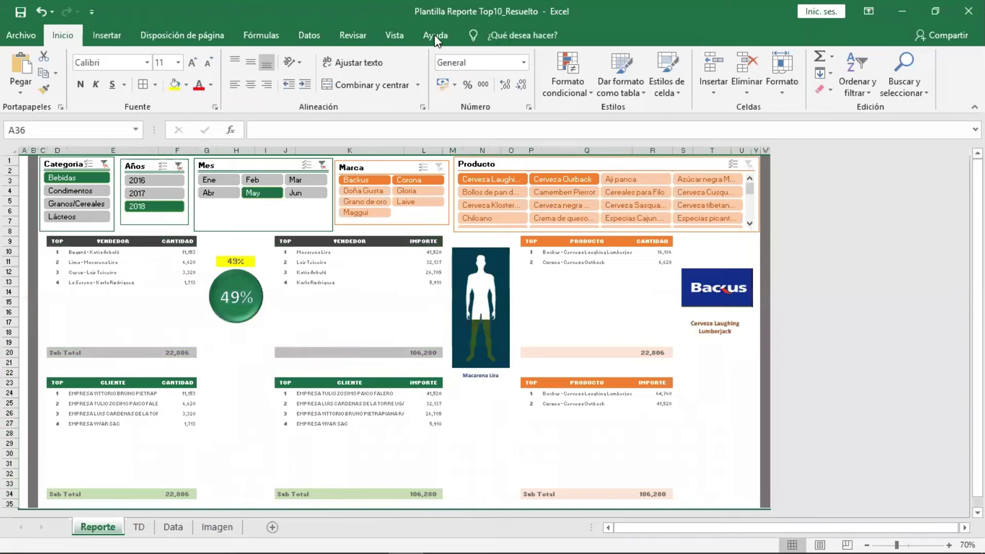
Uncheck Líneas de cuadrícula, Encabezados and Barra de fórmulas, and auto-hide the ribbon.
{"action": "left_click", "coordinate": [391, 40]}
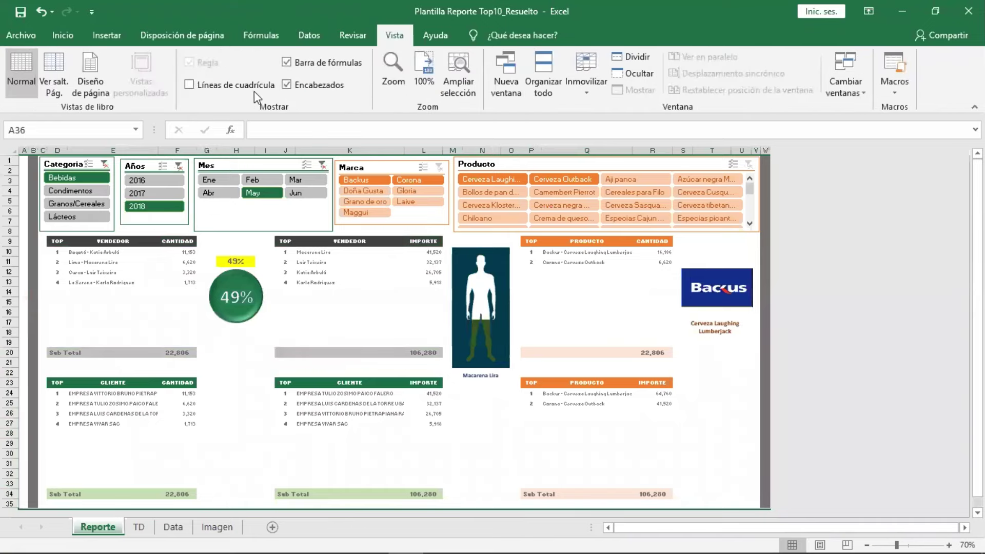
{"action": "left_click", "coordinate": [232, 87]}
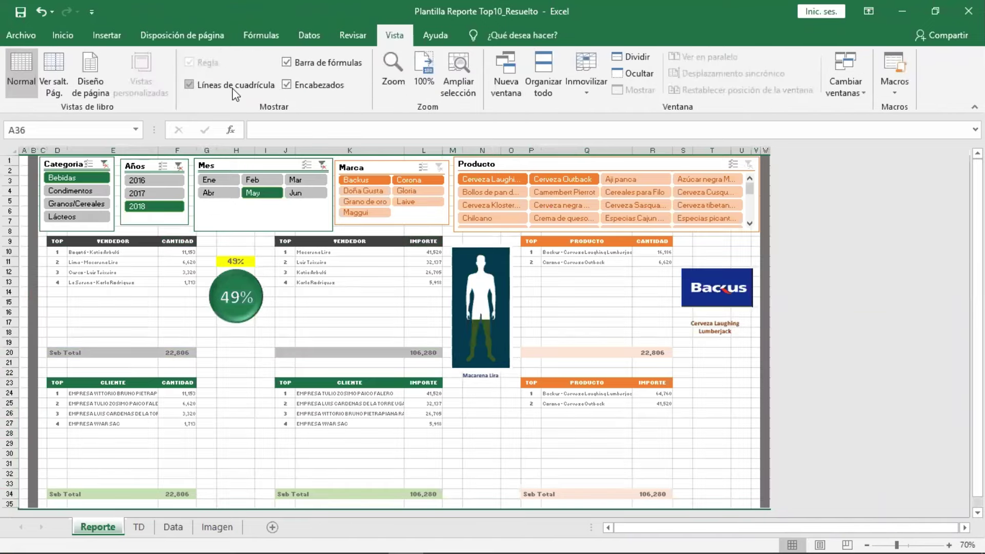
{"action": "left_click", "coordinate": [234, 87]}
{"action": "left_click", "coordinate": [304, 85]}
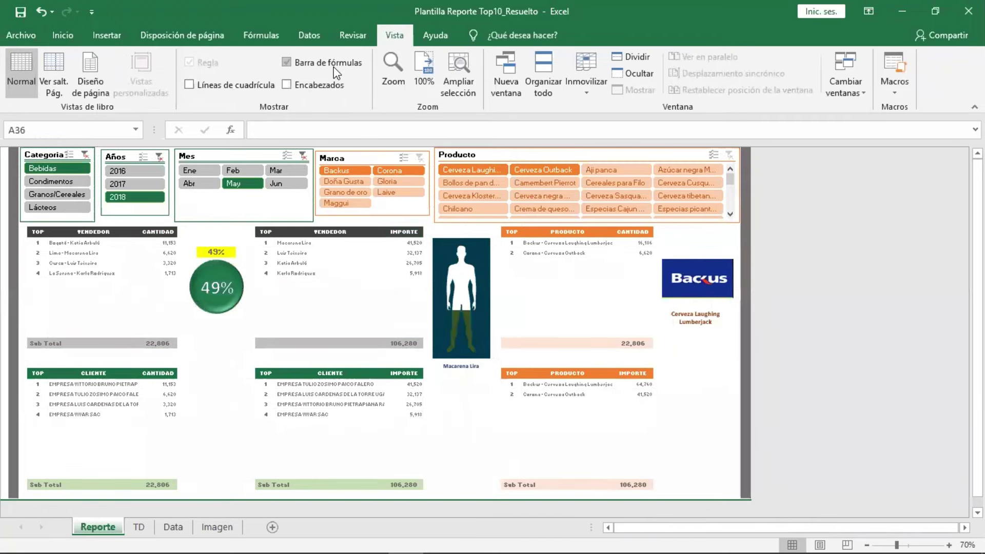
{"action": "left_click", "coordinate": [333, 65]}
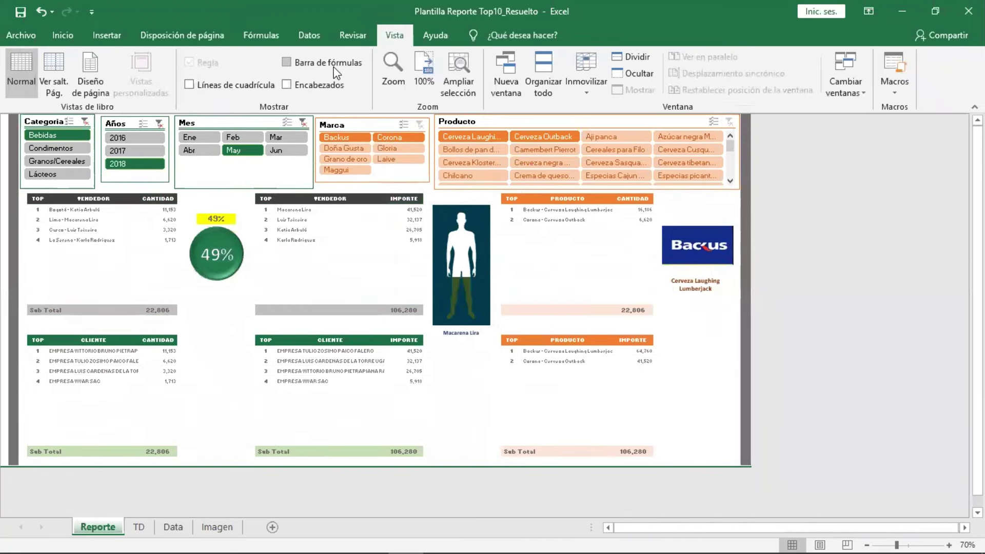
{"action": "left_click", "coordinate": [872, 15]}
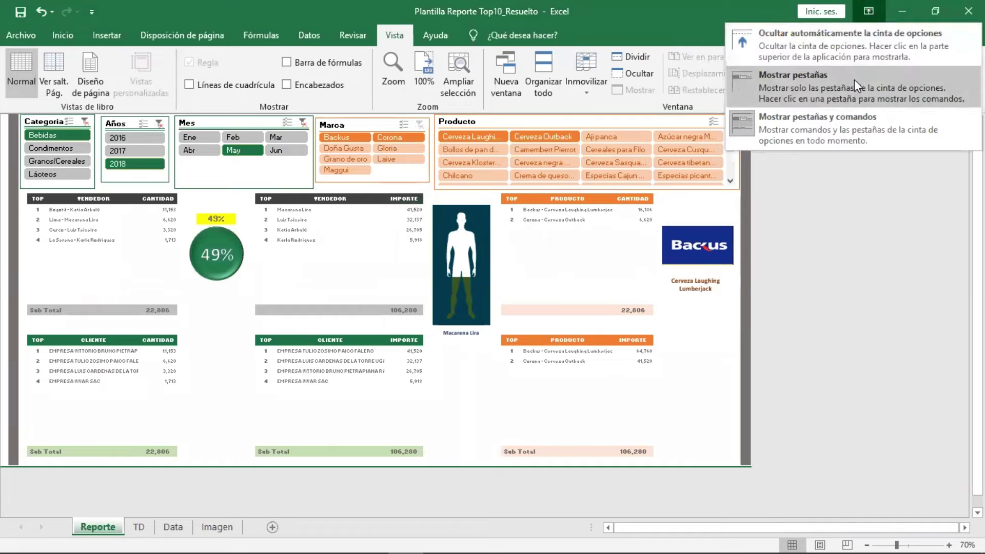
{"action": "left_click", "coordinate": [859, 48]}
Zoom in and clear the month, year and category slicer filters.
{"action": "scroll", "coordinate": [727, 333], "scroll_direction": "up", "scroll_amount": 1}
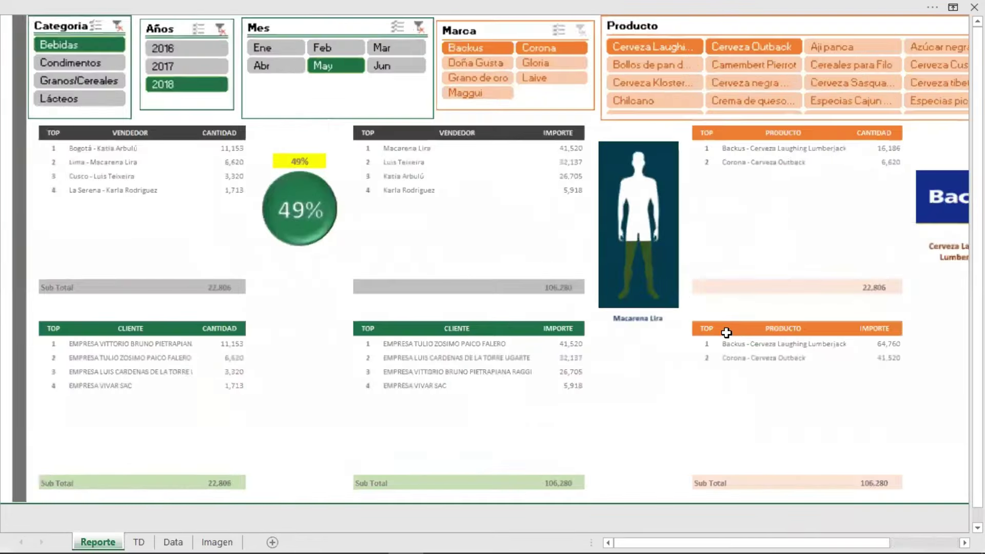
{"action": "scroll", "coordinate": [727, 333], "scroll_direction": "up", "scroll_amount": 1}
{"action": "scroll", "coordinate": [727, 333], "scroll_direction": "up", "scroll_amount": 1}
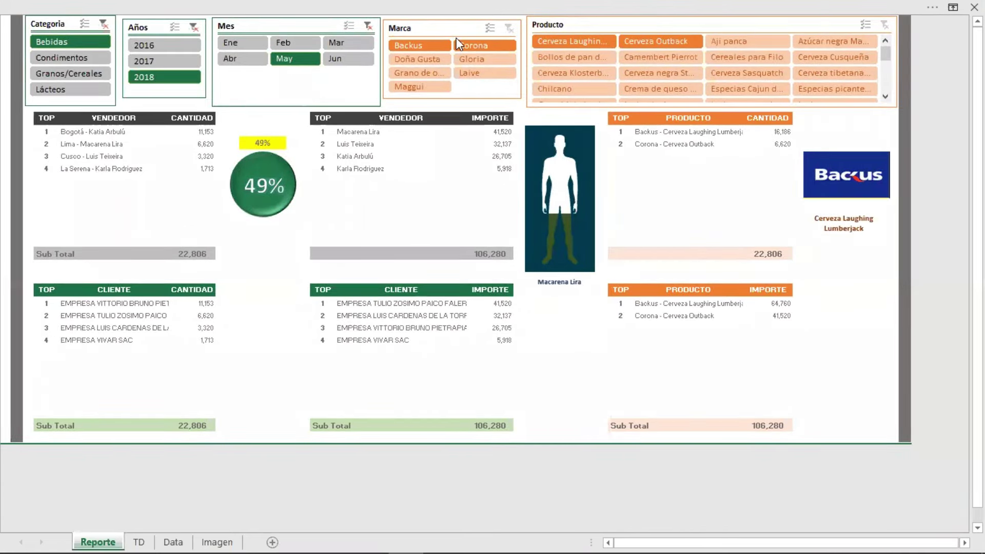
{"action": "left_click", "coordinate": [368, 26]}
{"action": "left_click", "coordinate": [192, 28]}
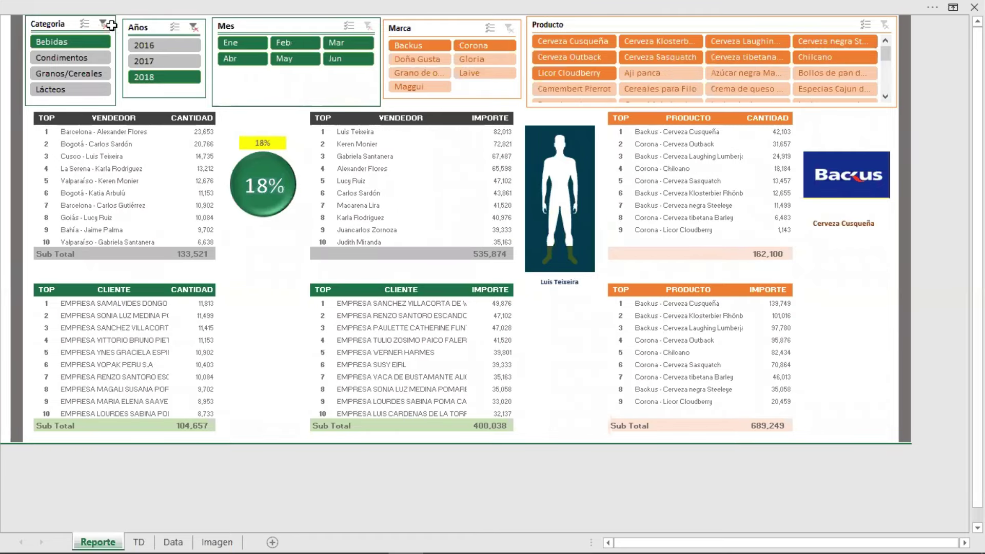
{"action": "left_click", "coordinate": [103, 23]}
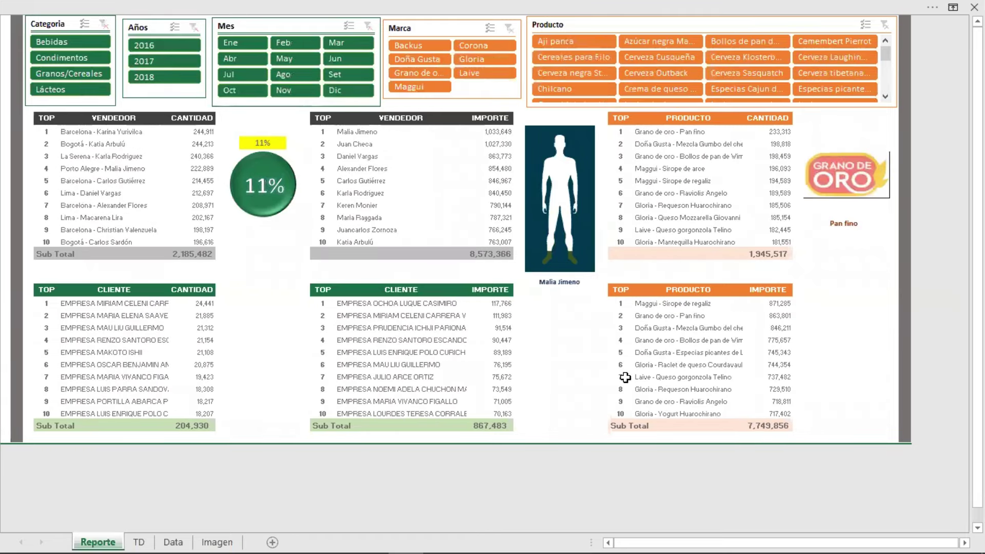
Filter to the product Aji panca, then test years 2017 and 2018 with April, March and May.
{"action": "left_click", "coordinate": [576, 43]}
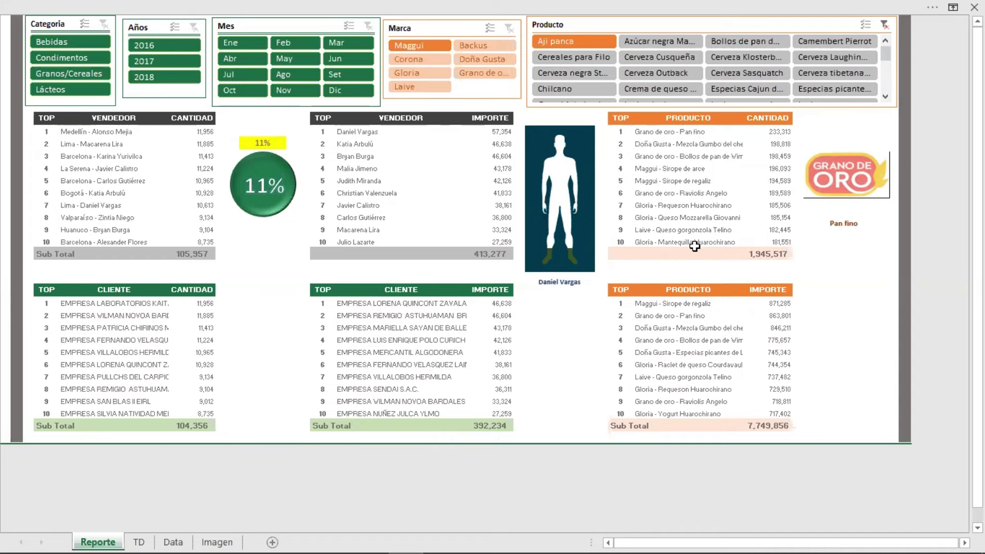
{"action": "left_click", "coordinate": [164, 61]}
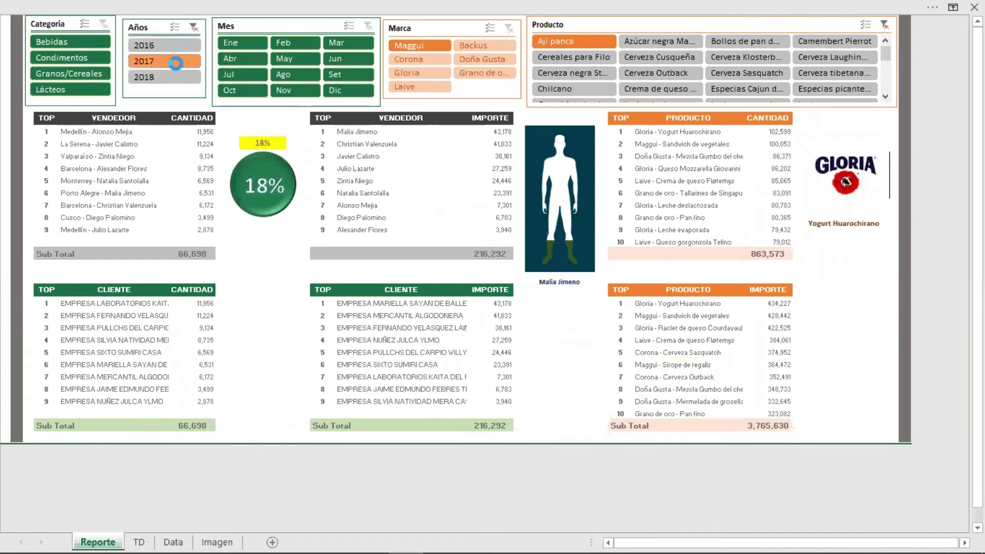
{"action": "left_click", "coordinate": [177, 76]}
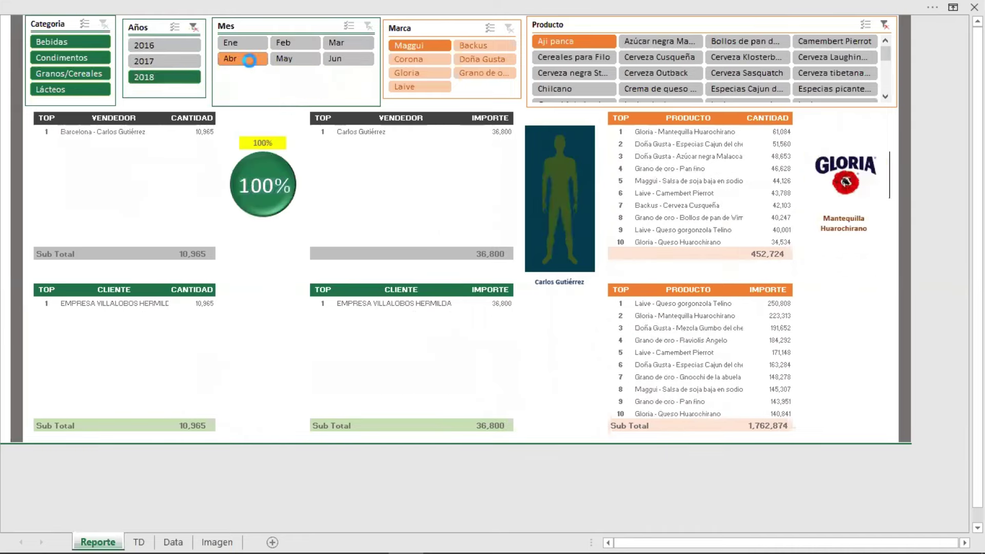
{"action": "left_click", "coordinate": [299, 41]}
{"action": "left_click", "coordinate": [336, 43]}
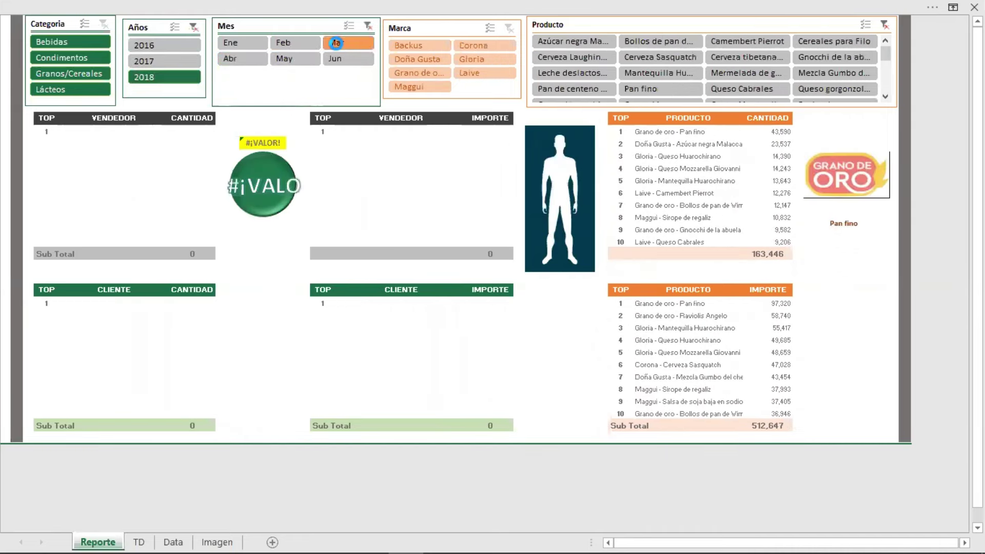
{"action": "left_click", "coordinate": [338, 56]}
{"action": "left_click", "coordinate": [303, 57]}
Test year 2017 with April, August, May and June, then year 2016 with May.
{"action": "left_click", "coordinate": [177, 61]}
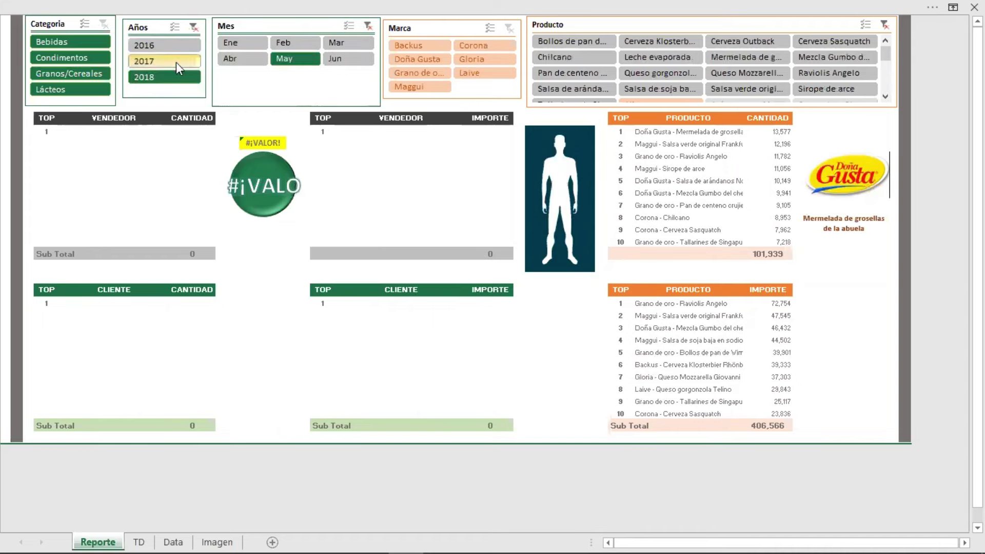
{"action": "left_click", "coordinate": [236, 60]}
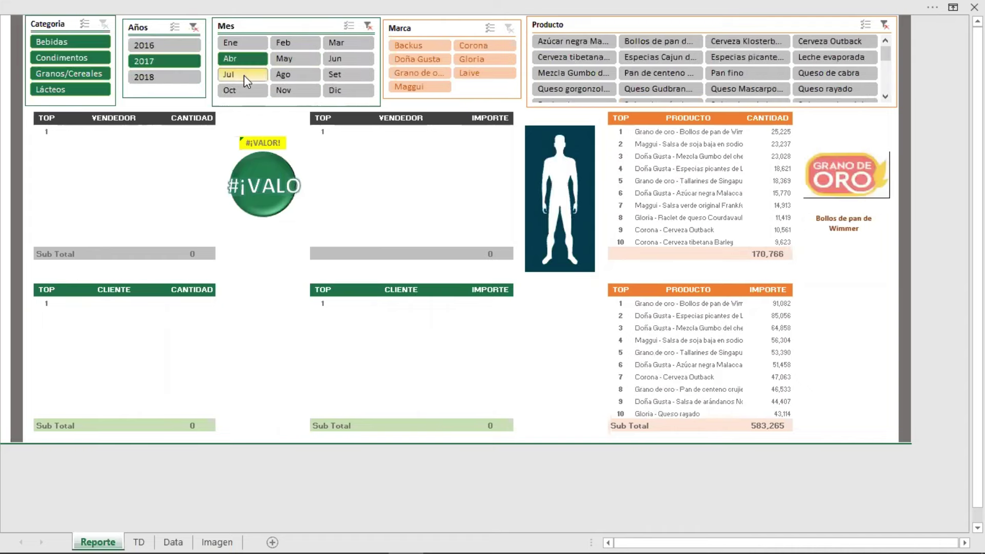
{"action": "left_click", "coordinate": [298, 73]}
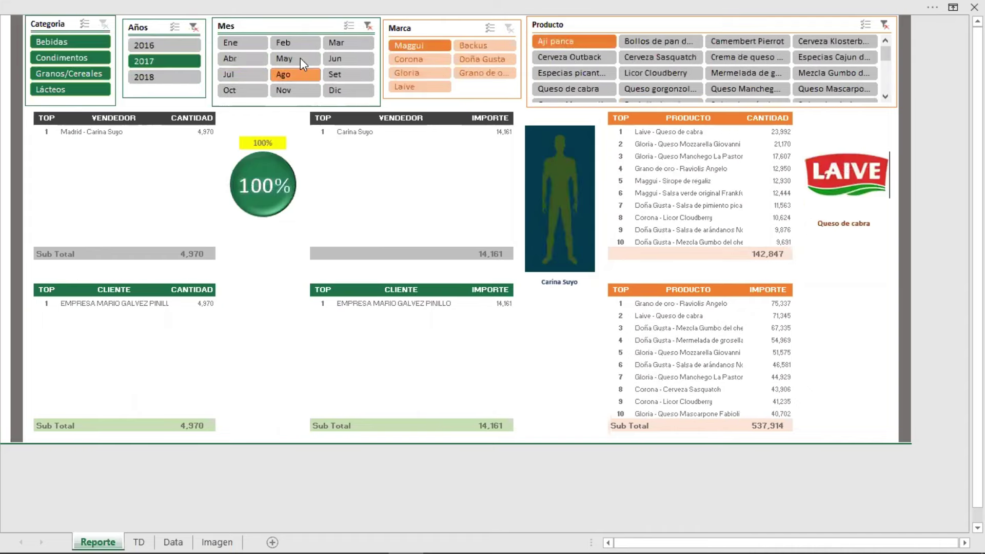
{"action": "left_click", "coordinate": [300, 57]}
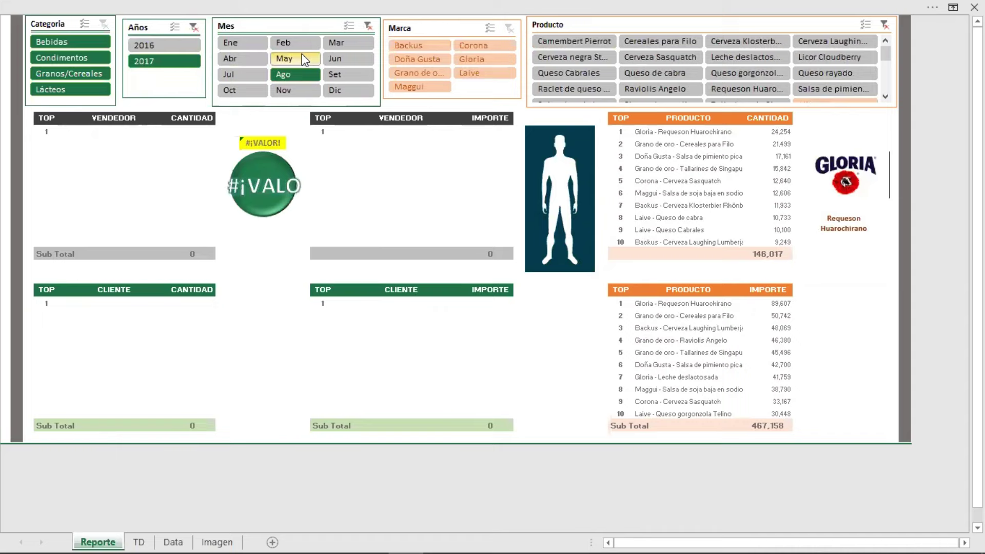
{"action": "left_click", "coordinate": [348, 54]}
{"action": "left_click", "coordinate": [177, 44]}
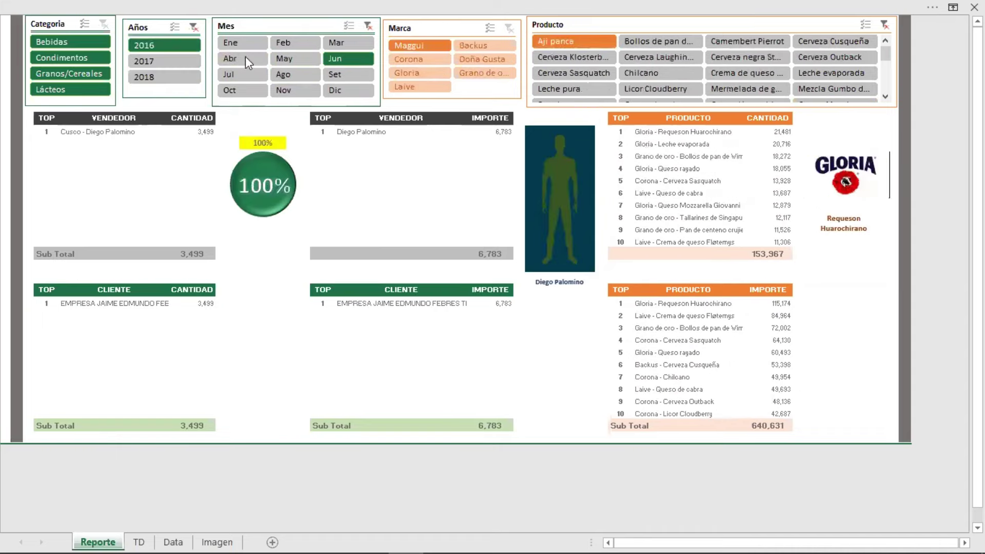
{"action": "left_click", "coordinate": [303, 60]}
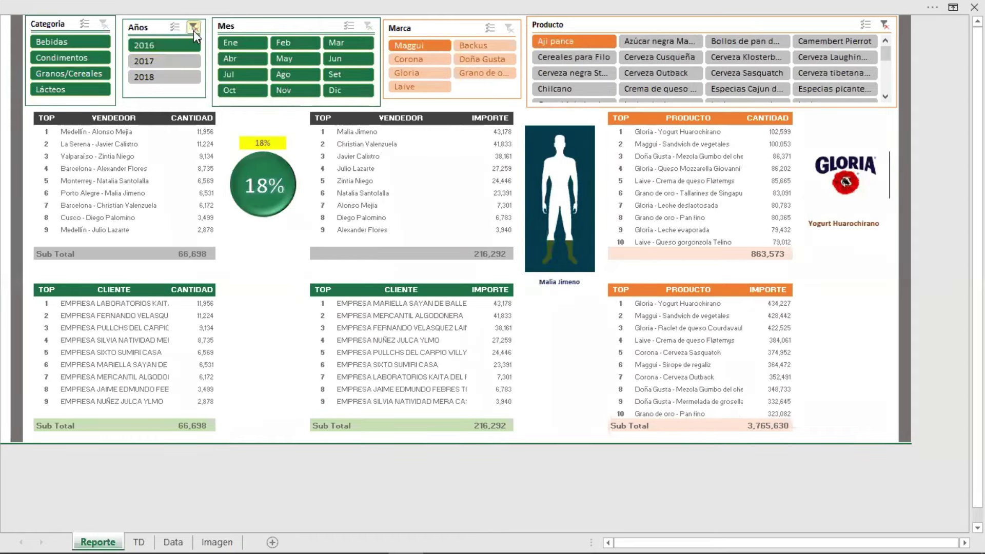
Clear the month filter, then pick Condimentos, 2017 and September (Set) after trying April and August.
{"action": "left_click", "coordinate": [194, 27]}
{"action": "left_click", "coordinate": [72, 59]}
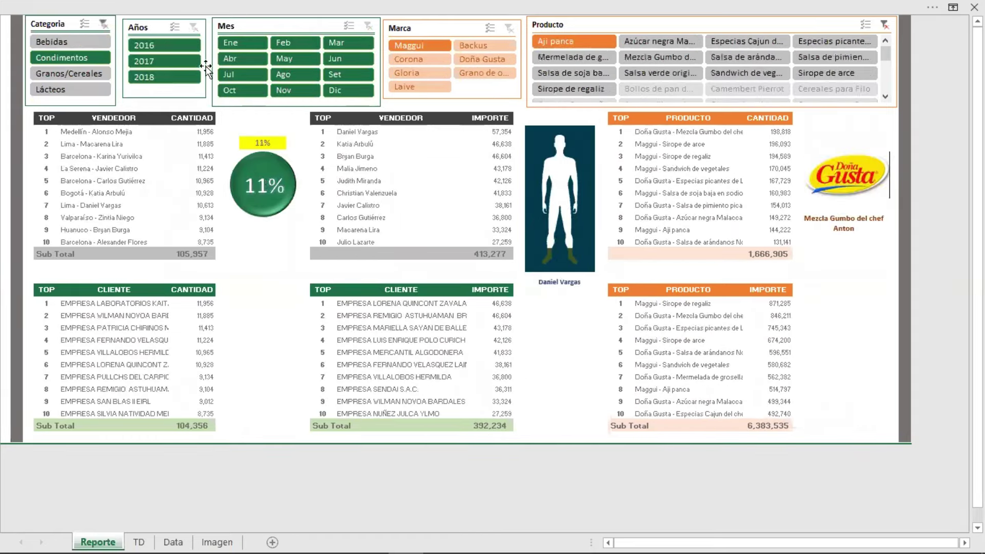
{"action": "left_click", "coordinate": [176, 61]}
{"action": "left_click", "coordinate": [263, 61]}
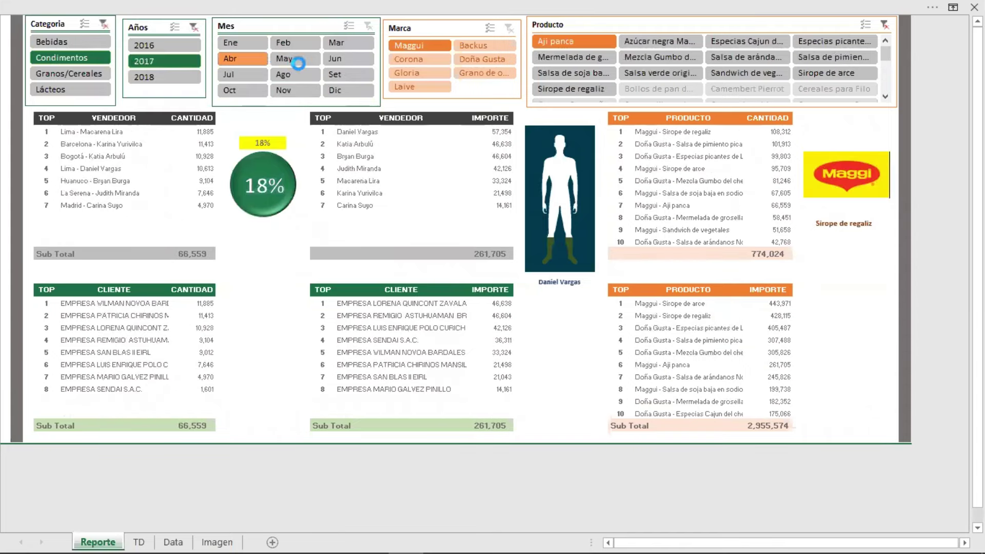
{"action": "left_click", "coordinate": [305, 70]}
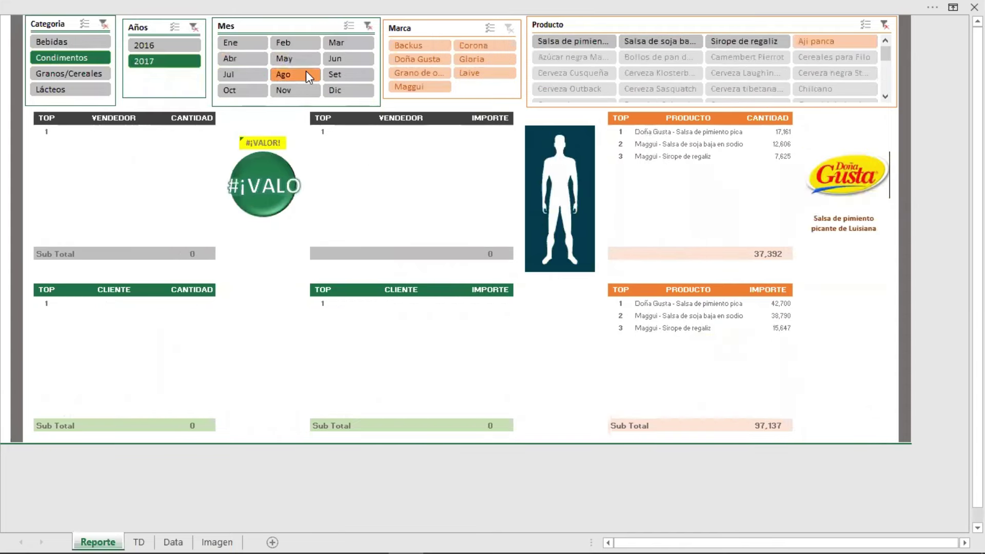
{"action": "left_click", "coordinate": [331, 72]}
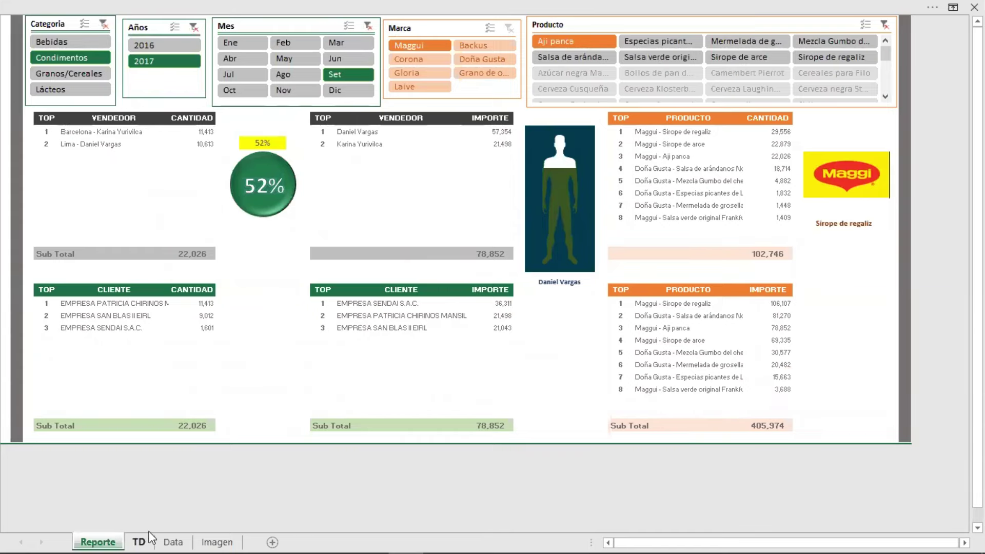
{"action": "left_click", "coordinate": [140, 542]}
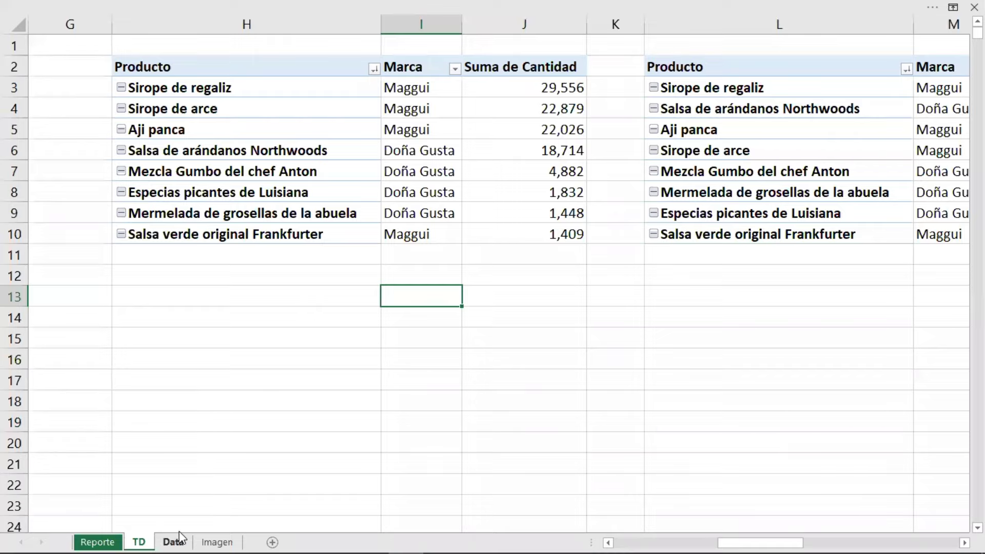
{"action": "left_click", "coordinate": [190, 539]}
{"action": "left_click", "coordinate": [215, 542]}
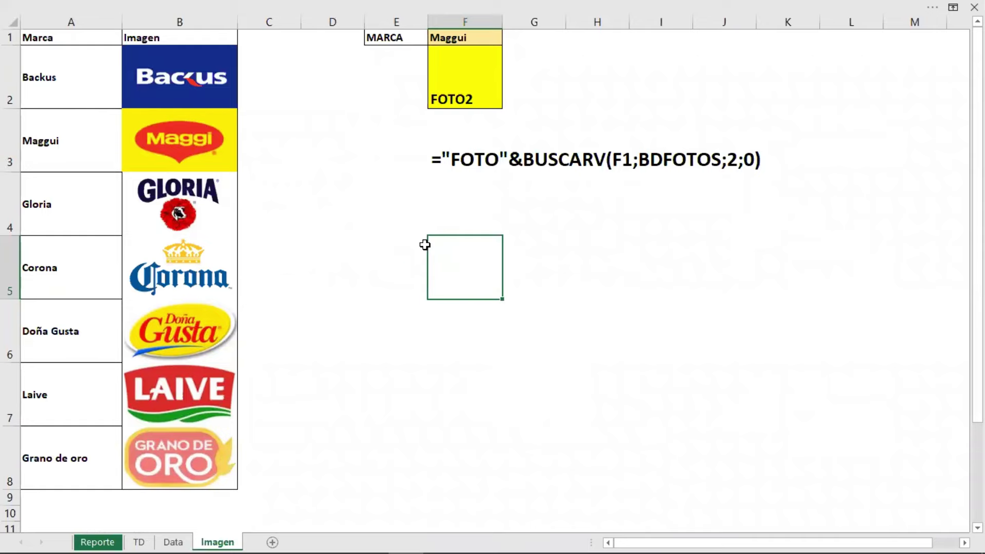
{"action": "left_click", "coordinate": [119, 539]}
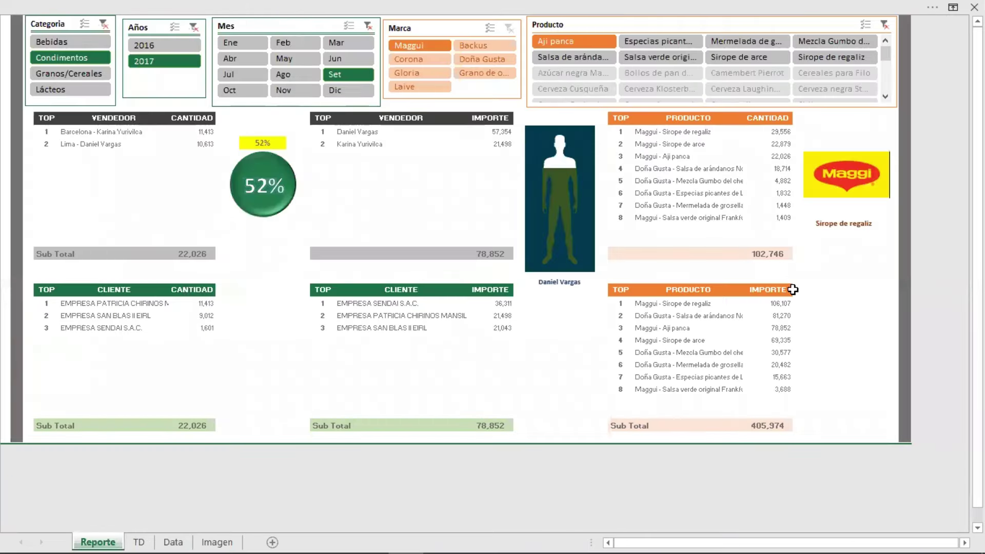